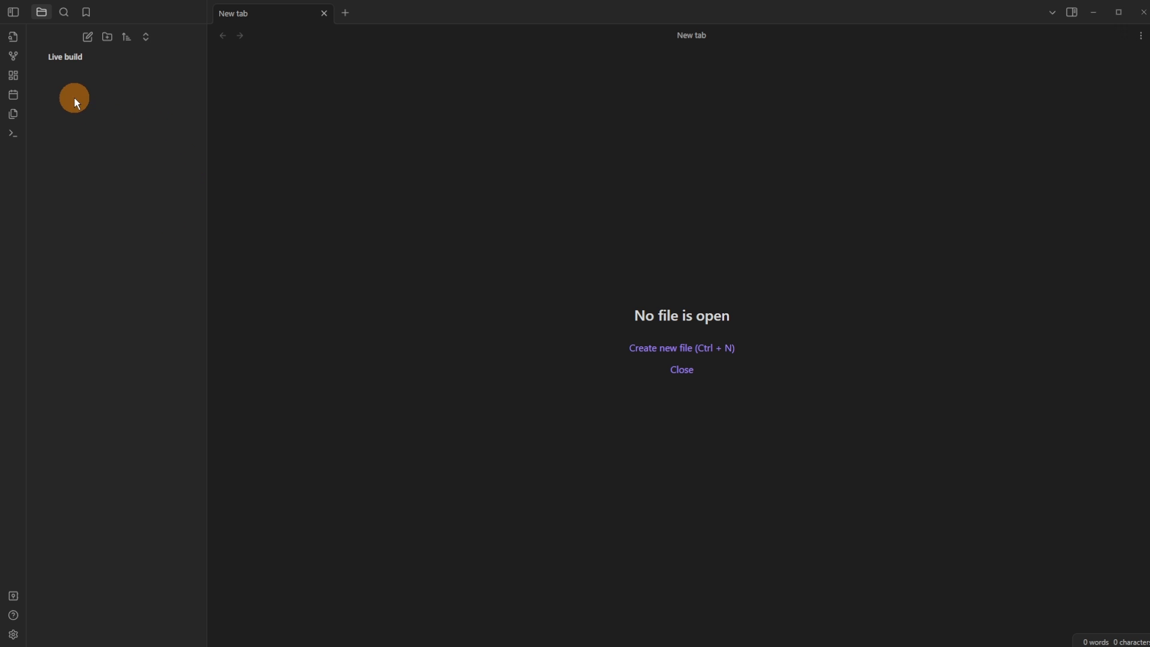
Step: Create a new canvas named Dashboard
{"action": "left_click", "coordinate": [13, 76]}
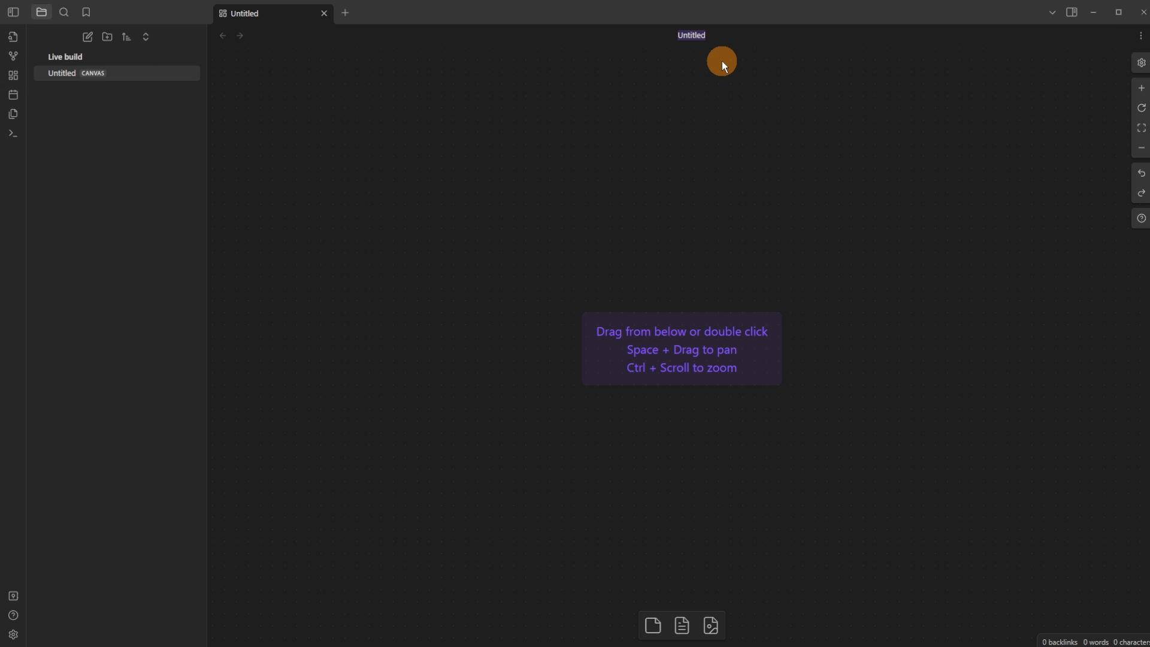
{"action": "type", "text": "Dashbao"}
{"action": "key", "text": "BackSpace"}
{"action": "key", "text": "BackSpace"}
{"action": "type", "text": "oard"}
{"action": "key", "text": "Return"}
Step: Add an empty text card to the Dashboard canvas and enlarge it to a roughly square shape
{"action": "double_click", "coordinate": [605, 158]}
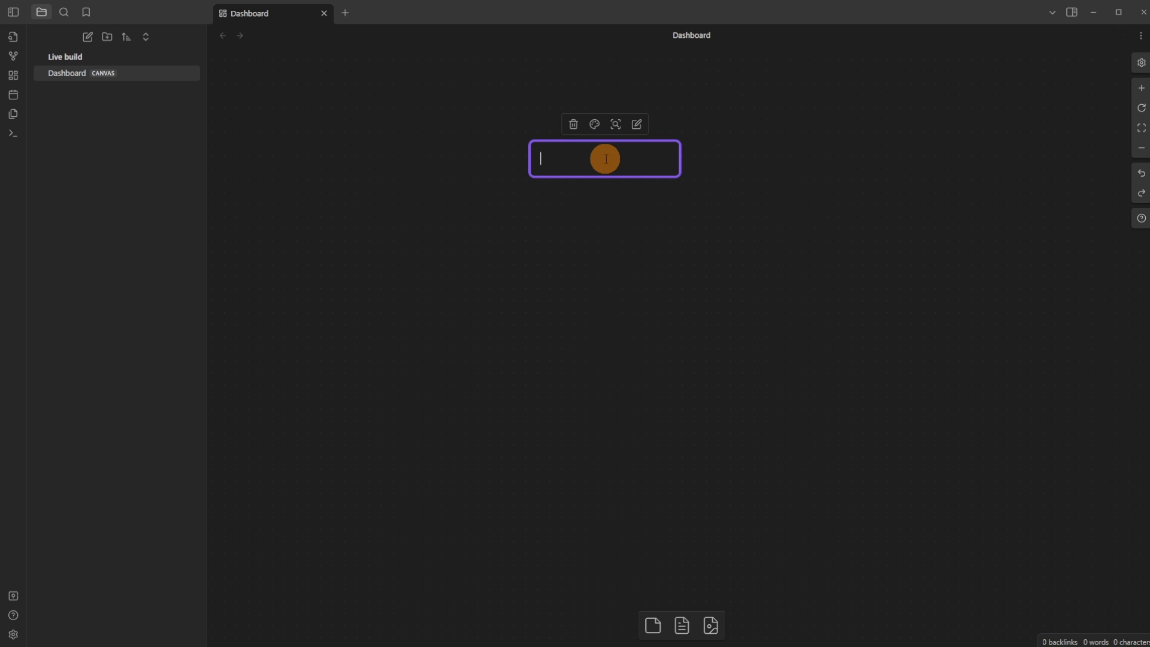
{"action": "left_click_drag", "start_coordinate": [621, 179], "coordinate": [626, 409]}
{"action": "left_click_drag", "start_coordinate": [681, 296], "coordinate": [815, 294]}
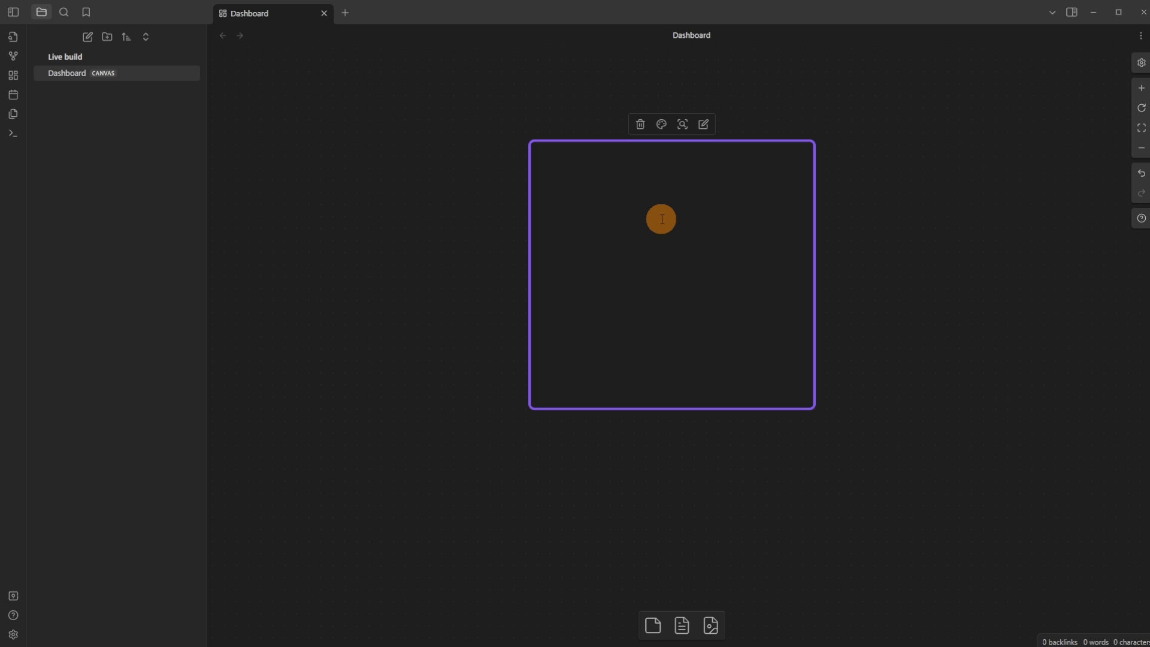
Step: Fill the card with the lines Projects, Sources and Quick add, with active and passive indented under Projects
{"action": "type", "text": "Projects"}
{"action": "key", "text": "Return"}
{"action": "type", "text": "Sources"}
{"action": "key", "text": "Return"}
{"action": "key", "text": "Up"}
{"action": "key", "text": "Up"}
{"action": "key", "text": "End"}
{"action": "key", "text": "Return"}
{"action": "type", "text": "active"}
{"action": "key", "text": "Return"}
{"action": "type", "text": "passive"}
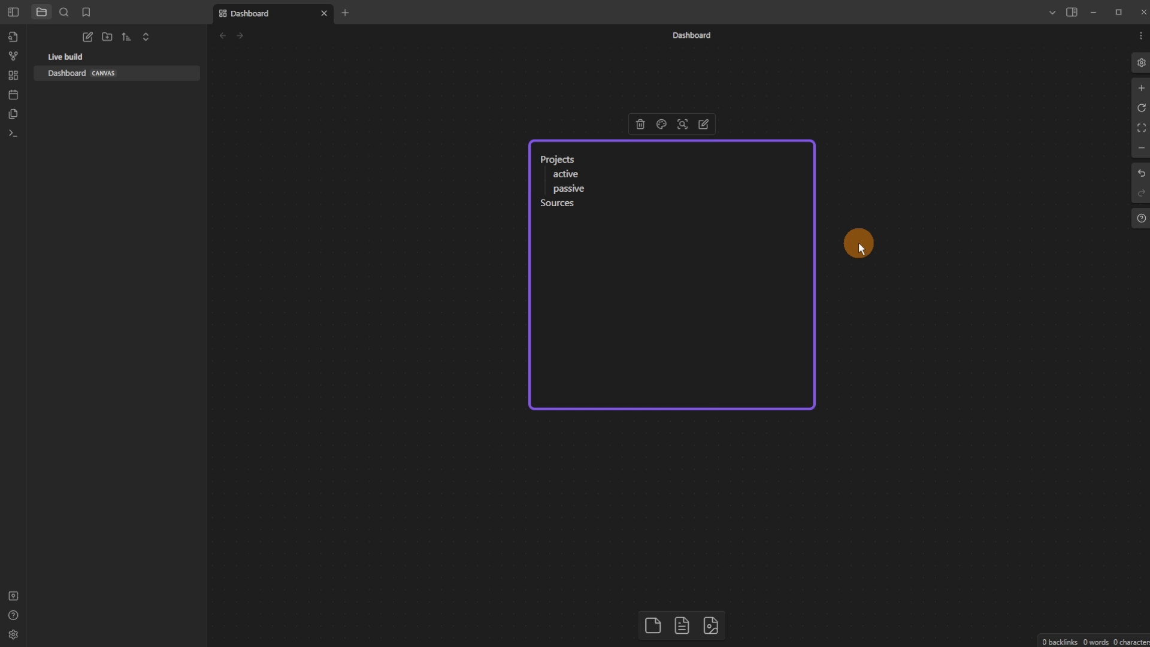
{"action": "type", "text": "Quick add"}
{"action": "left_click", "coordinate": [858, 243]}
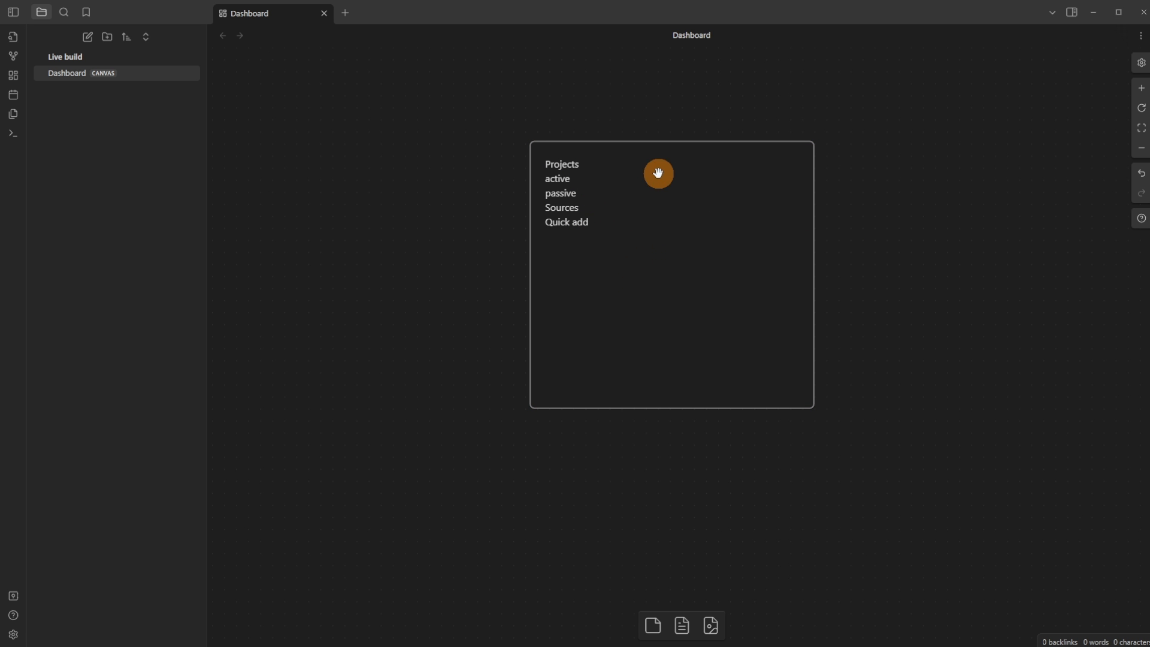
{"action": "double_click", "coordinate": [636, 195]}
{"action": "left_click_drag", "start_coordinate": [608, 190], "coordinate": [528, 153]}
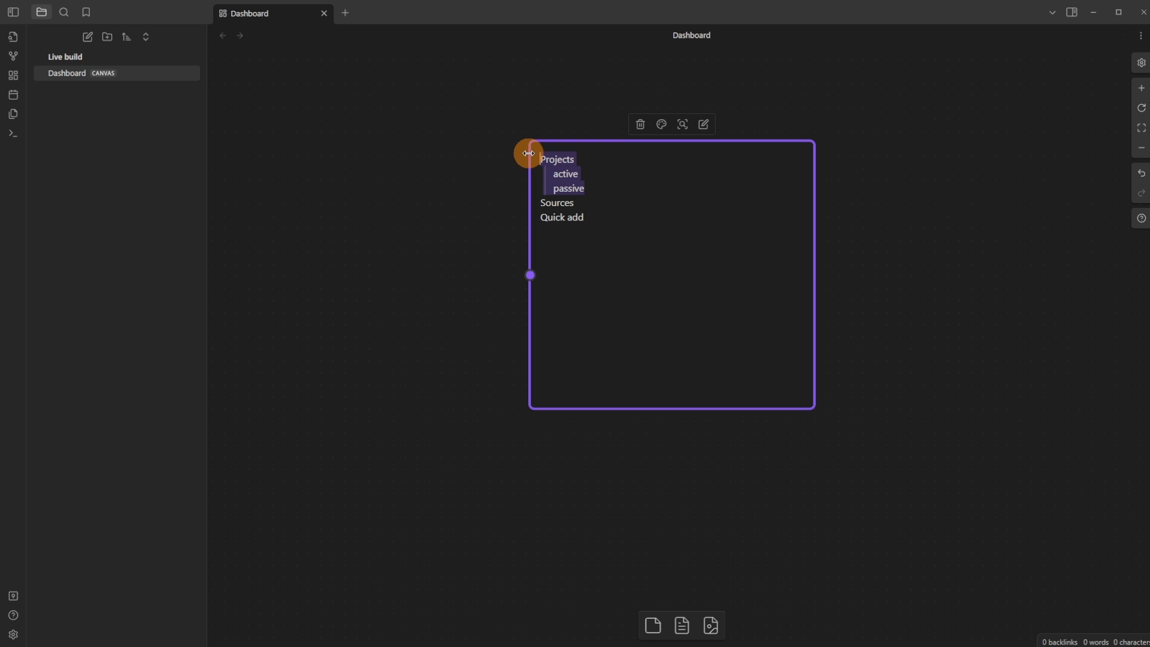
{"action": "left_click", "coordinate": [443, 193]}
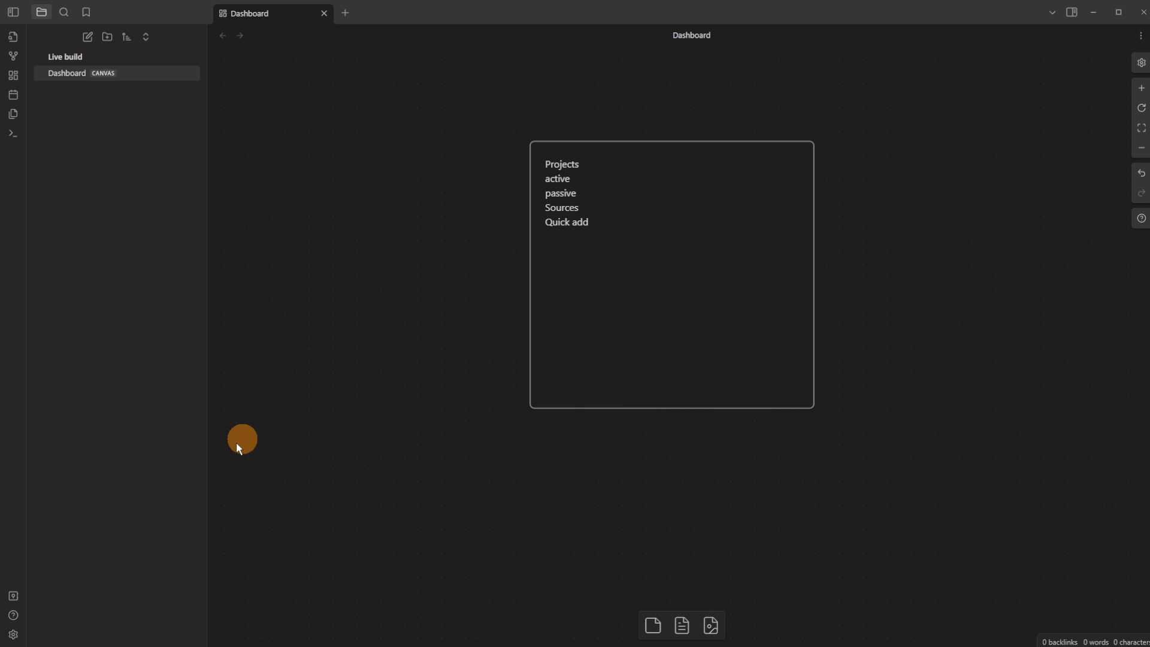
Step: Assign the hotkey Ctrl + . to the Toggle bullet list command
{"action": "left_click", "coordinate": [13, 634]}
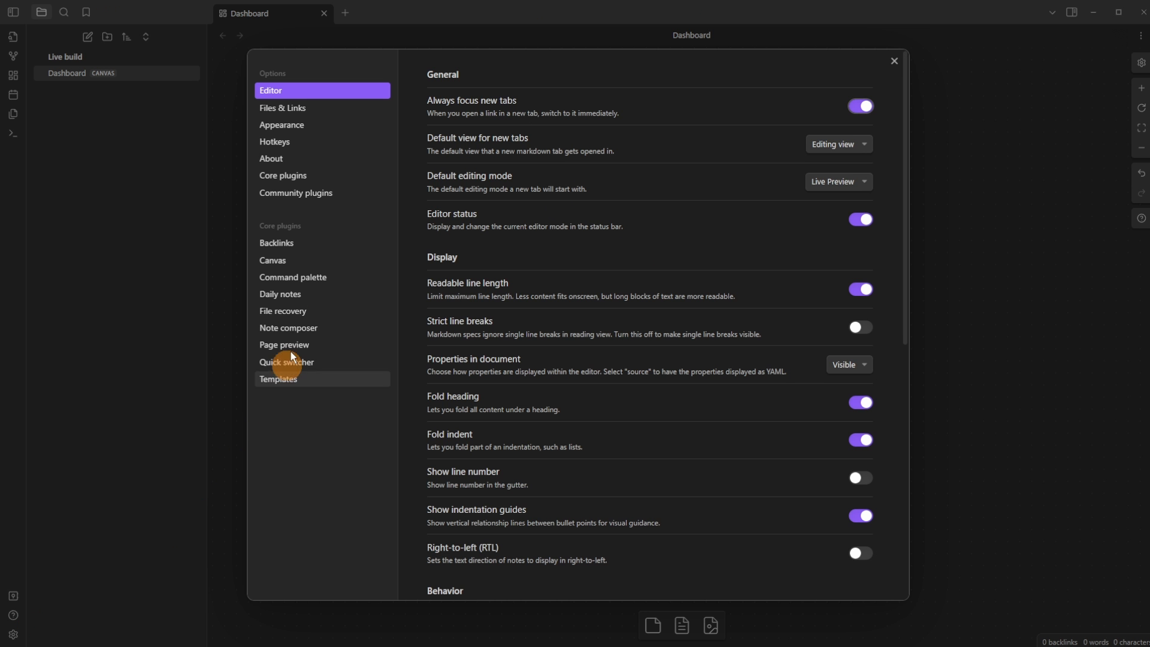
{"action": "left_click", "coordinate": [315, 145]}
{"action": "type", "text": "bull"}
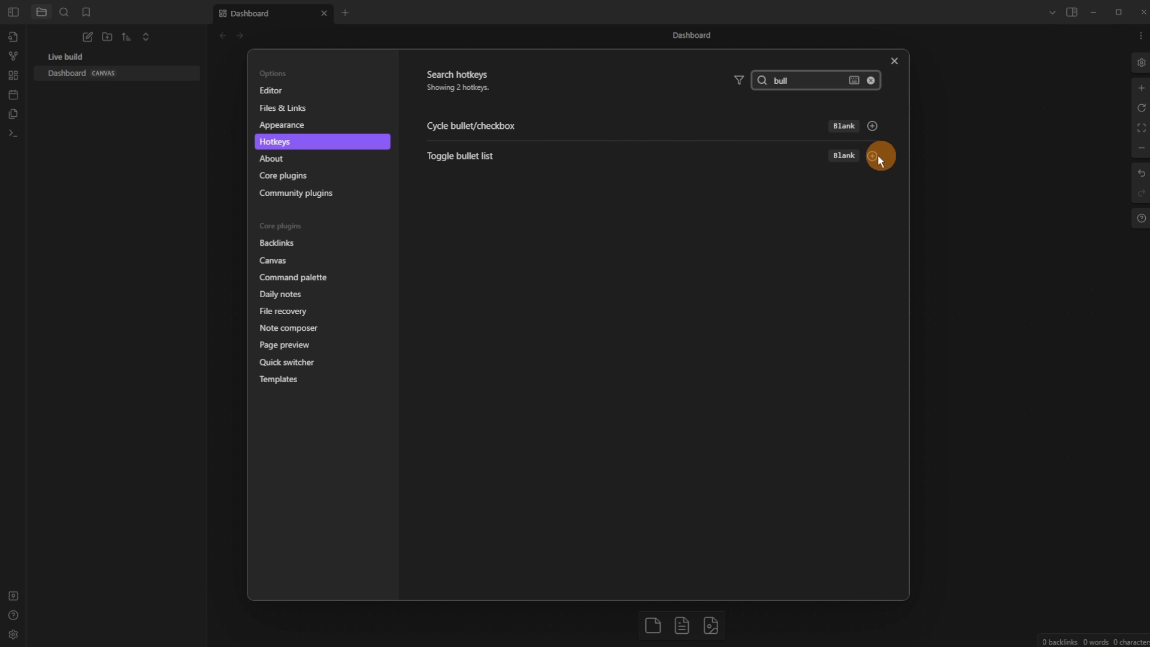
{"action": "left_click", "coordinate": [872, 156]}
{"action": "key", "text": "ctrl+period"}
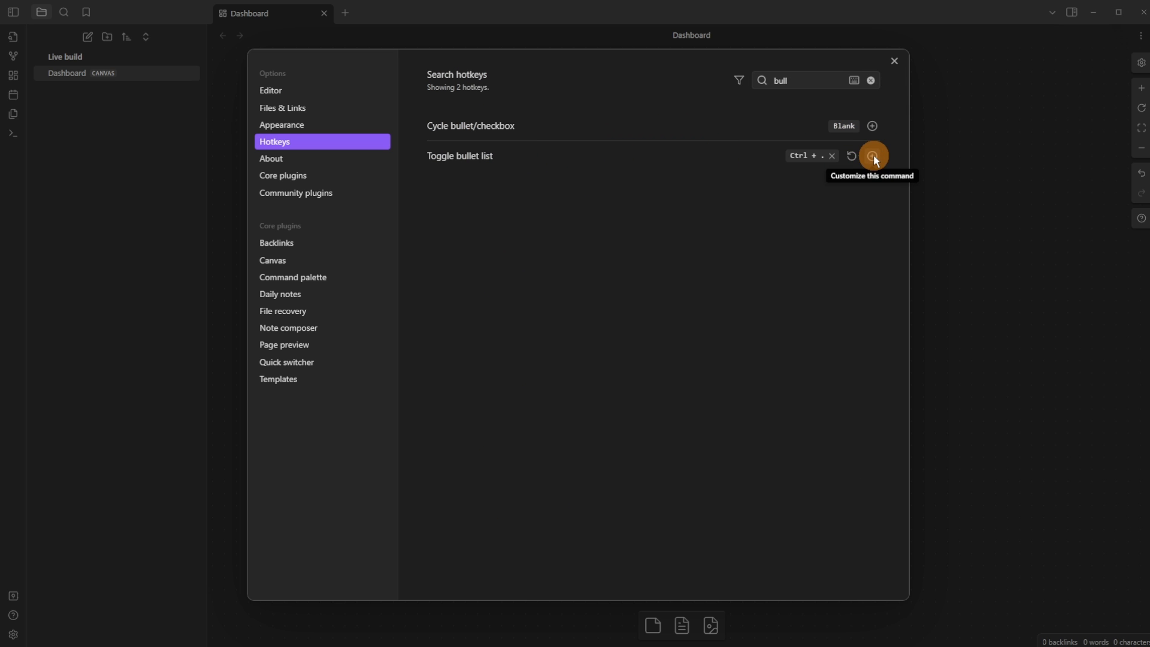
{"action": "key", "text": "Escape"}
Step: Turn the Projects, active and passive lines of the card into bullet points
{"action": "double_click", "coordinate": [662, 267]}
{"action": "left_click", "coordinate": [592, 187]}
{"action": "left_click_drag", "start_coordinate": [595, 187], "coordinate": [522, 156]}
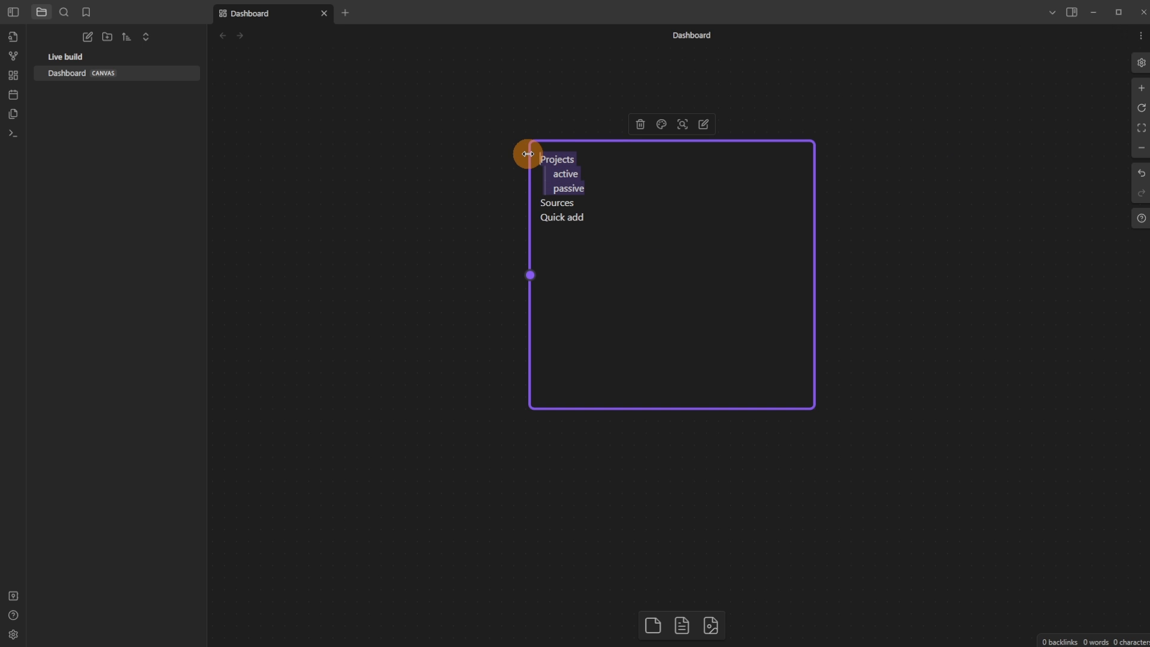
{"action": "key", "text": "ctrl+period"}
{"action": "left_click", "coordinate": [886, 196]}
Step: Turn the card's Sources and Quick add lines into bullet points as well
{"action": "left_click", "coordinate": [647, 223]}
{"action": "double_click", "coordinate": [648, 223]}
{"action": "left_click_drag", "start_coordinate": [613, 226], "coordinate": [531, 203]}
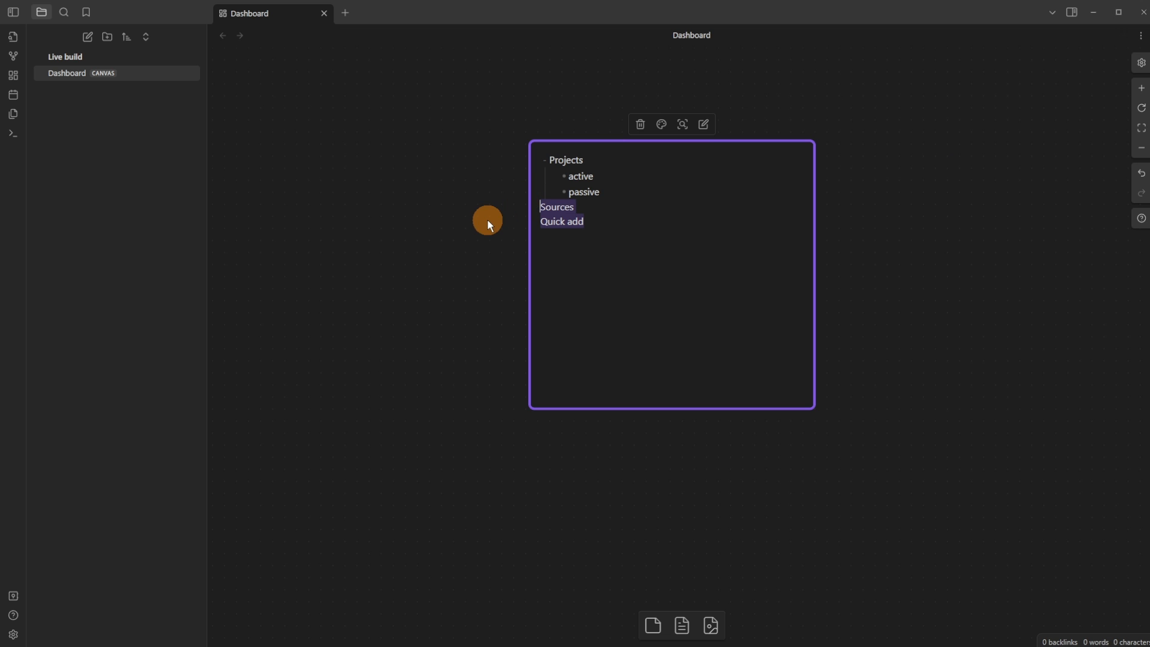
{"action": "left_click", "coordinate": [916, 228]}
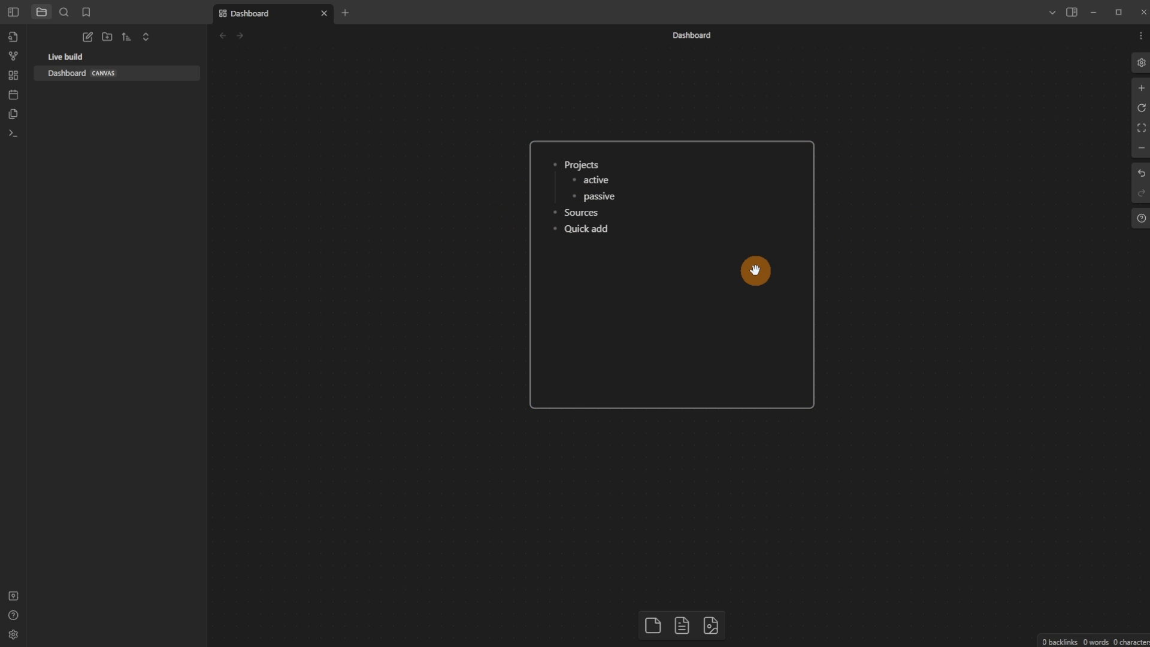
{"action": "left_click", "coordinate": [726, 285]}
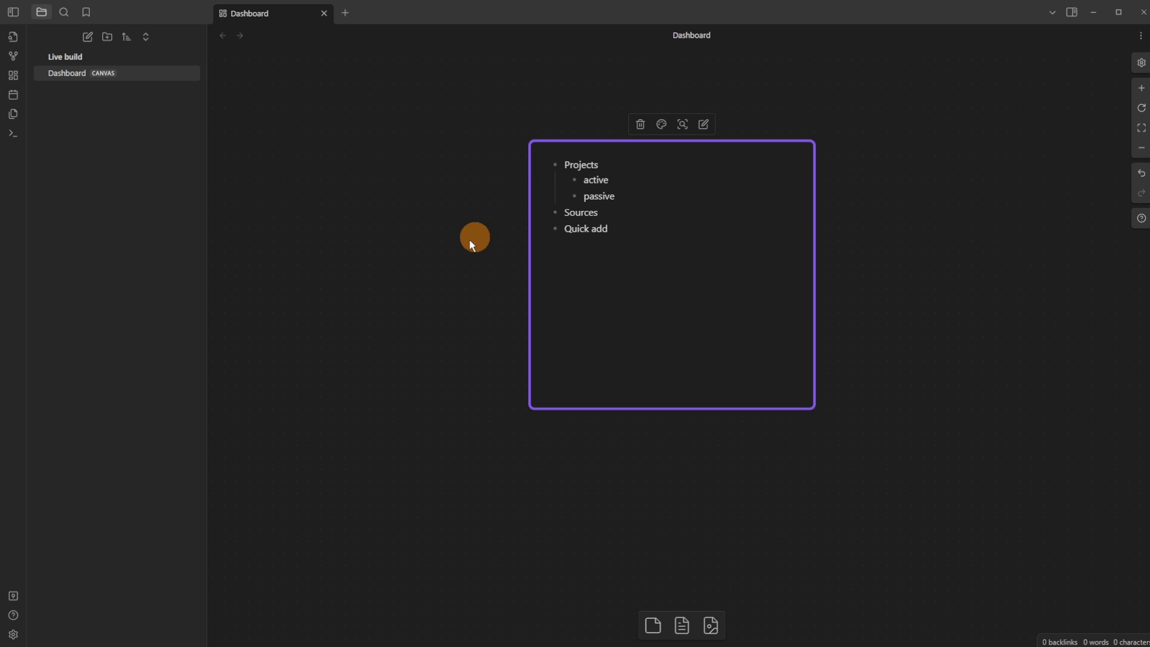
{"action": "left_click", "coordinate": [462, 214]}
Step: Shrink the bullet list card to fit its text more closely and move it to the upper right of the canvas
{"action": "left_click", "coordinate": [716, 347]}
{"action": "left_click_drag", "start_coordinate": [746, 409], "coordinate": [743, 275]}
{"action": "left_click_drag", "start_coordinate": [813, 254], "coordinate": [912, 238]}
{"action": "left_click", "coordinate": [845, 285]}
{"action": "left_click", "coordinate": [642, 264]}
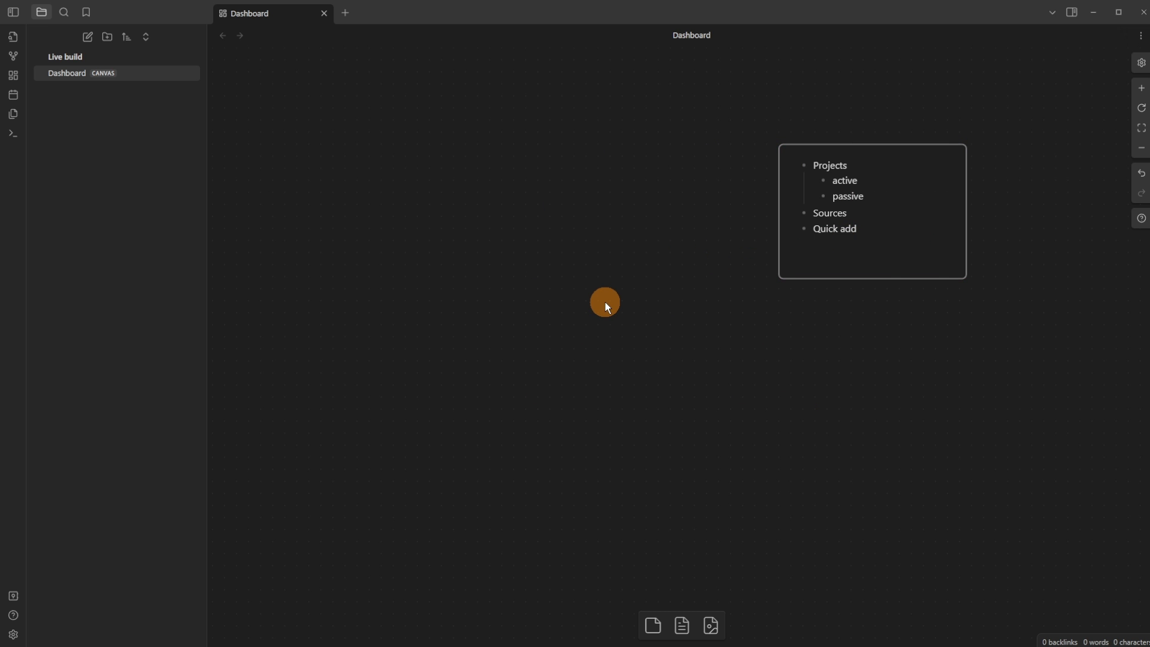
{"action": "scroll", "coordinate": [605, 302], "scroll_direction": "down", "scroll_amount": 2}
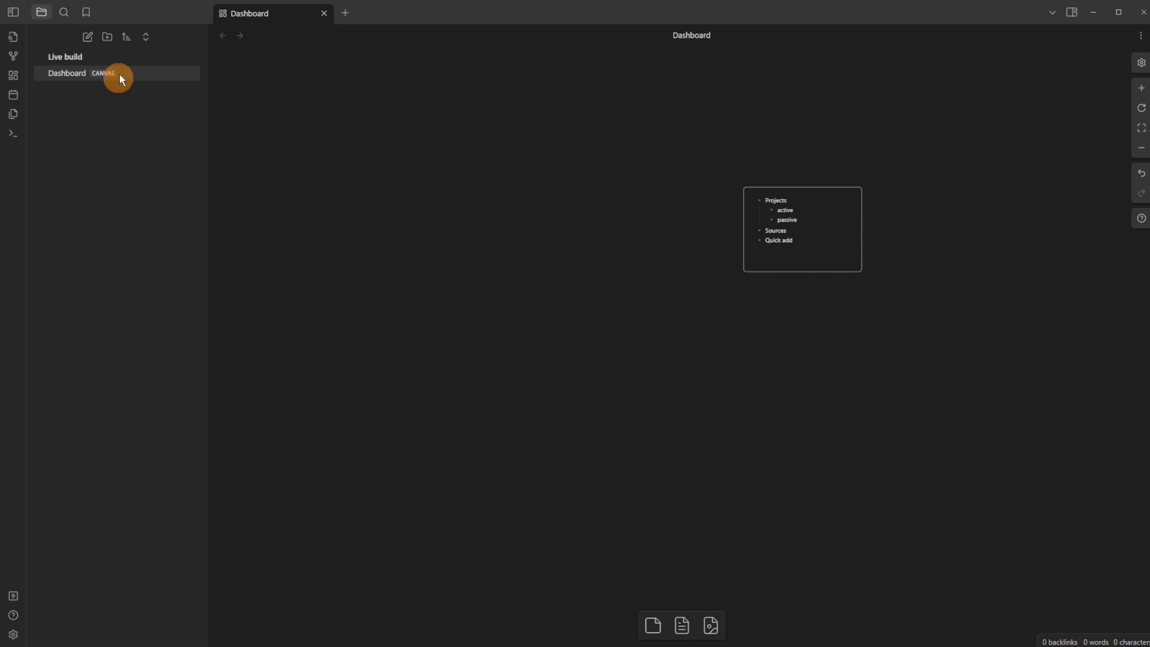
Step: Create a new note titled Queries
{"action": "left_click", "coordinate": [88, 36]}
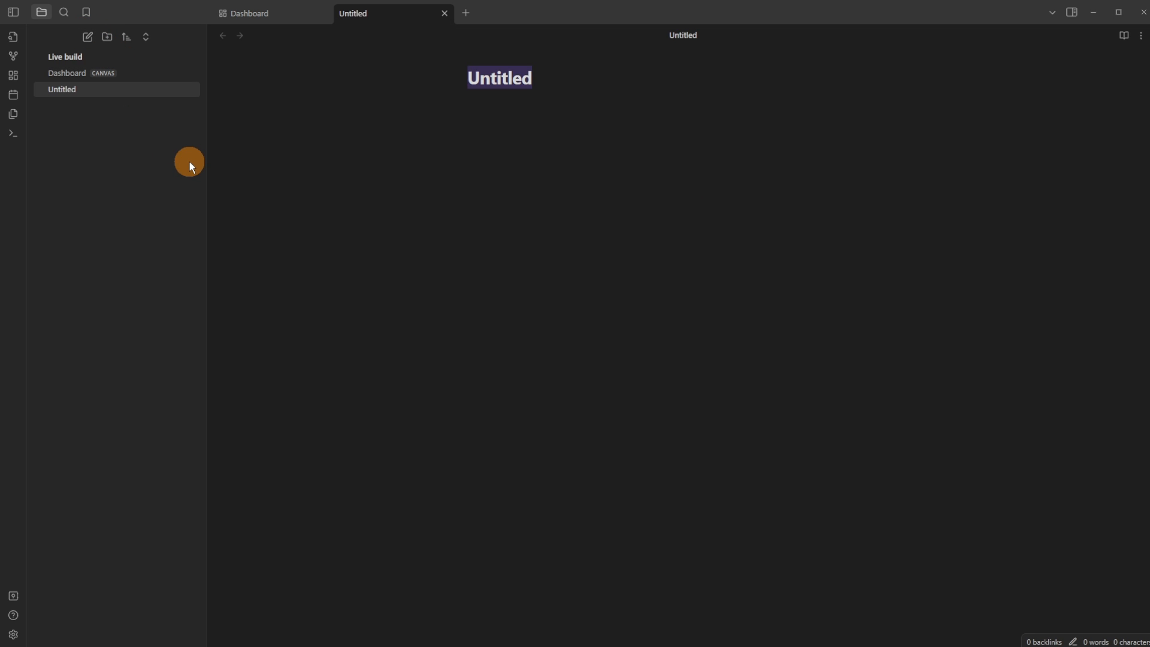
{"action": "type", "text": "Queries"}
{"action": "key", "text": "Return"}
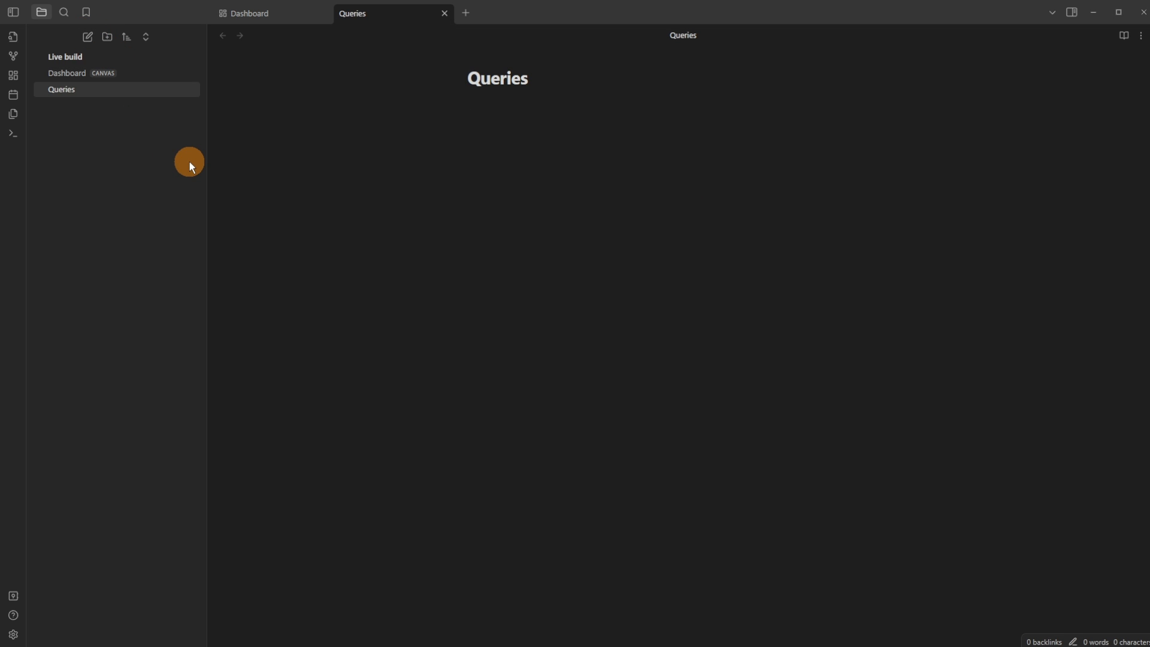
Step: Split the workspace so the Queries note sits beside the Dashboard canvas, with the list card centred in its pane
{"action": "left_click", "coordinate": [282, 11]}
{"action": "left_click_drag", "start_coordinate": [362, 12], "coordinate": [892, 212]}
{"action": "left_click_drag", "start_coordinate": [525, 344], "coordinate": [365, 343]}
{"action": "scroll", "coordinate": [368, 244], "scroll_direction": "up", "scroll_amount": 3}
{"action": "left_click_drag", "start_coordinate": [407, 270], "coordinate": [388, 315]}
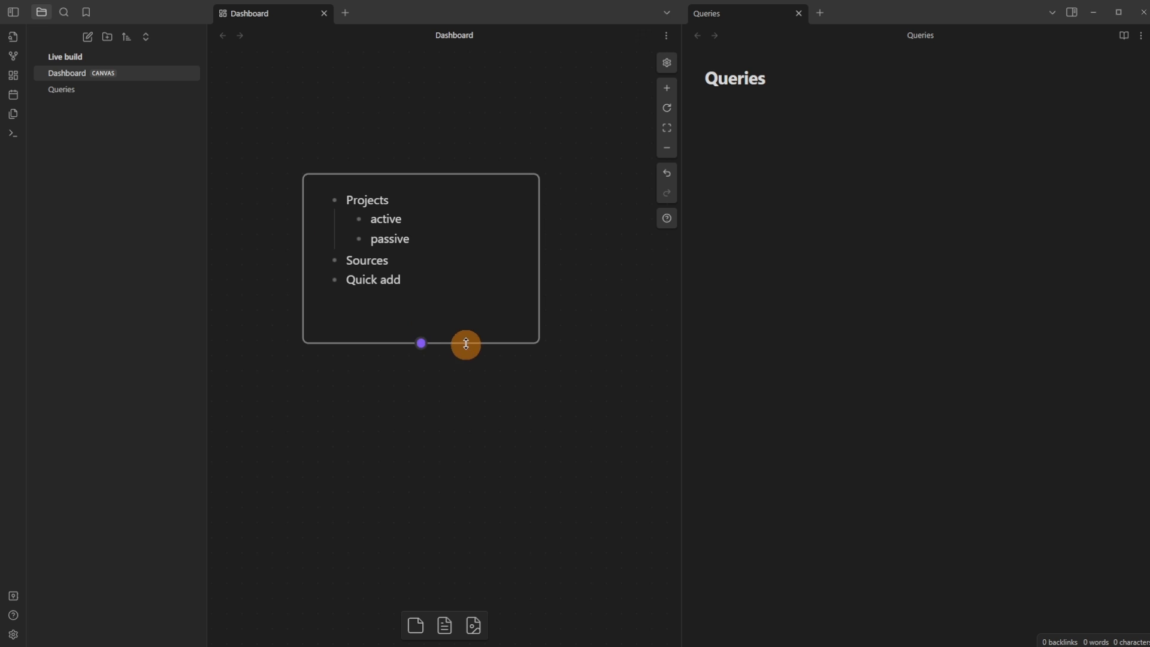
Step: Review the Display and Behavior options in the Editor settings
{"action": "left_click", "coordinate": [13, 634]}
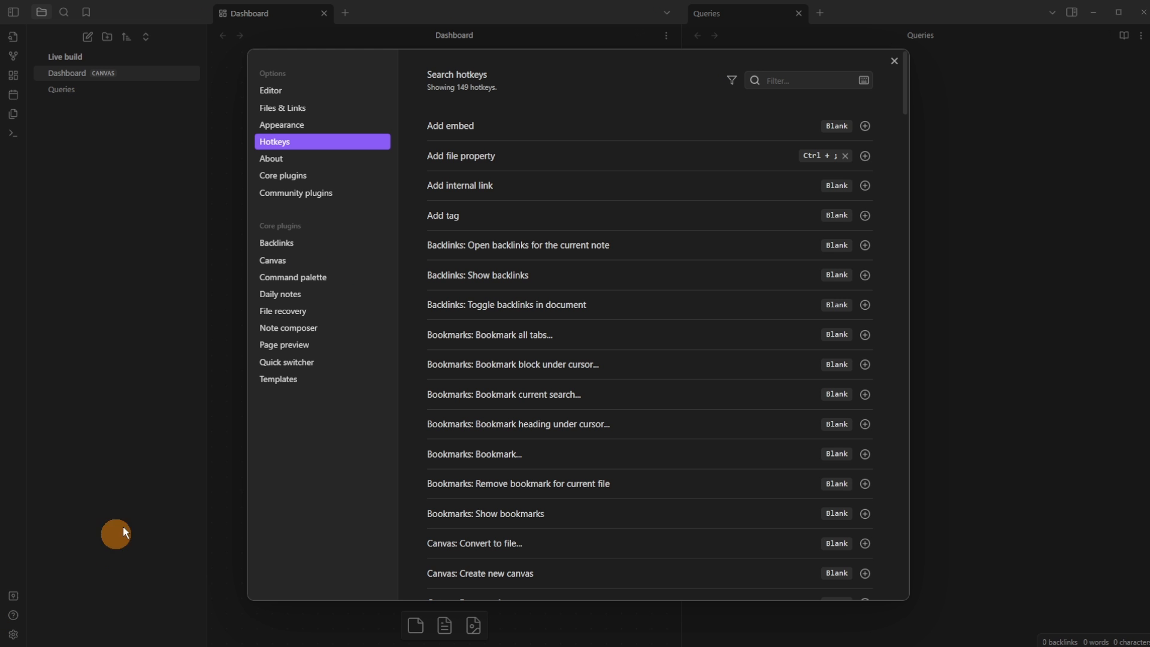
{"action": "left_click", "coordinate": [323, 94]}
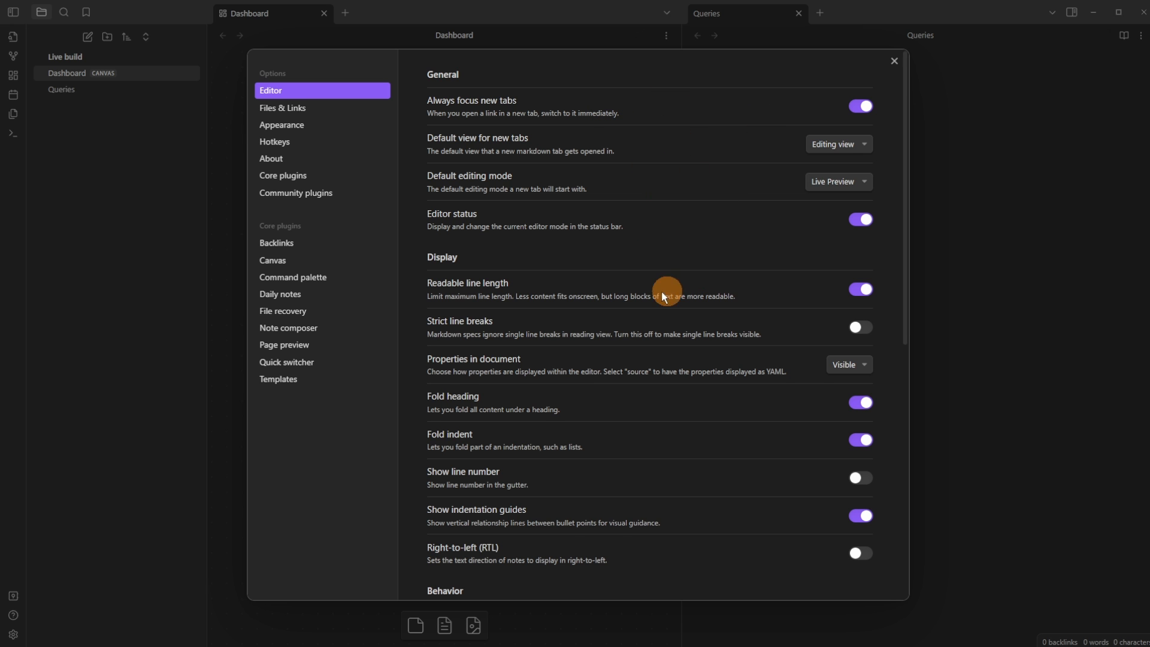
{"action": "scroll", "coordinate": [721, 321], "scroll_direction": "down", "scroll_amount": 4}
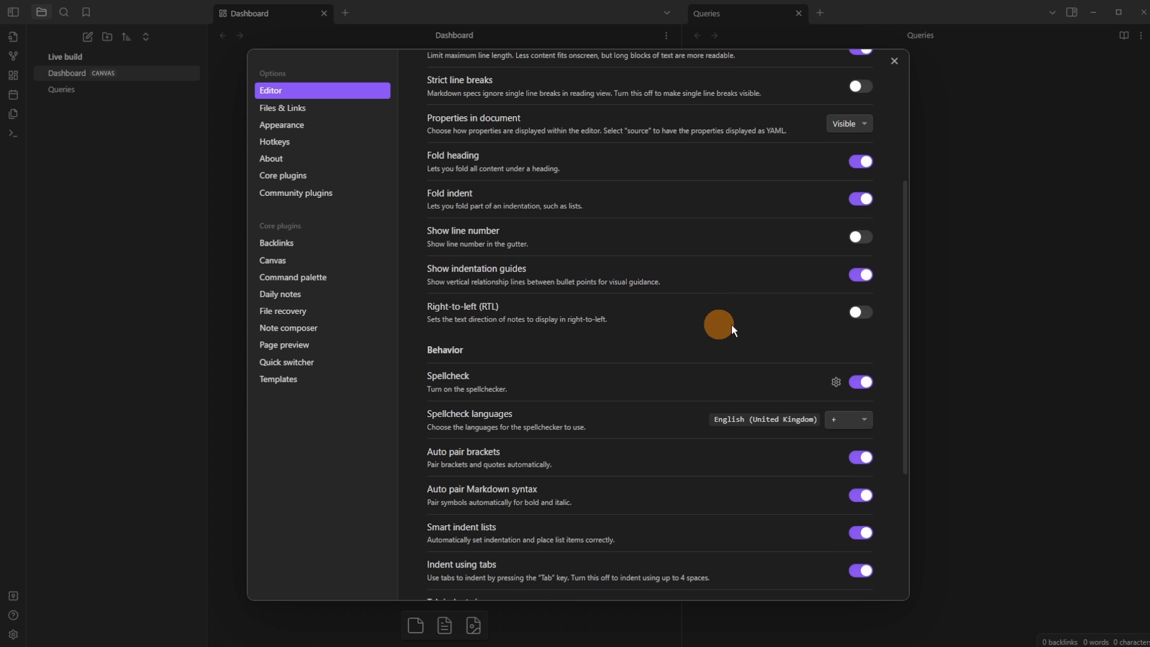
{"action": "left_click", "coordinate": [973, 309]}
{"action": "left_click", "coordinate": [804, 149]}
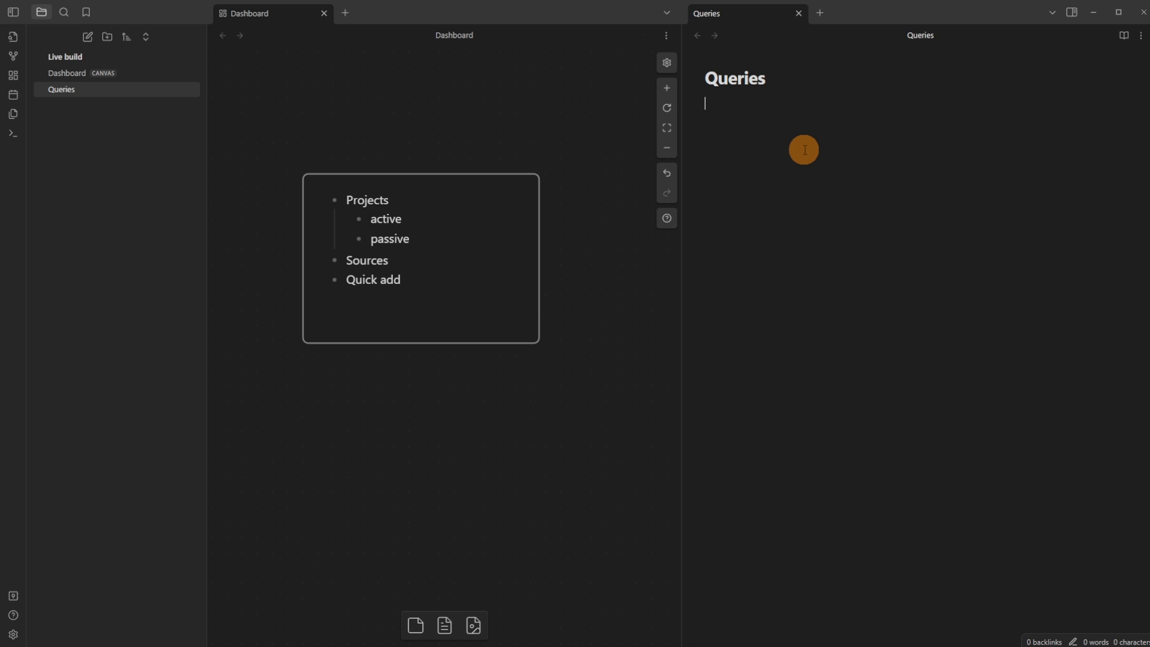
{"action": "type", "text": "typing"}
{"action": "key", "text": "ctrl+BackSpace"}
Step: Turn off the confirmation for file deletion and turn on automatic updating of internal links
{"action": "left_click", "coordinate": [13, 634]}
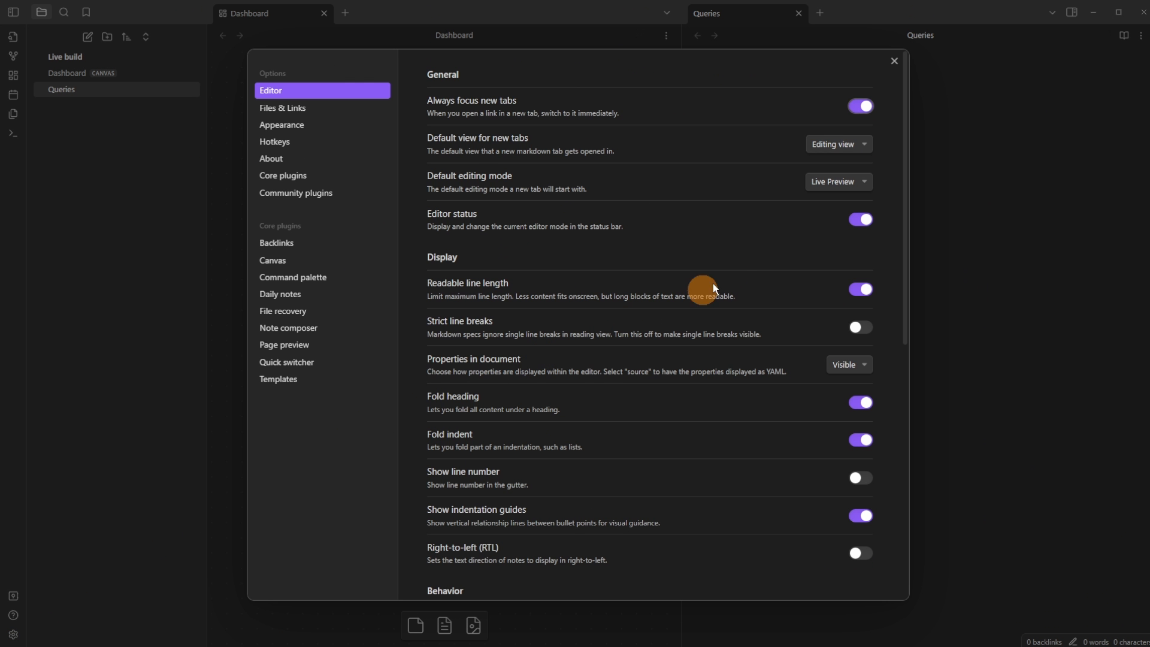
{"action": "scroll", "coordinate": [662, 299], "scroll_direction": "down", "scroll_amount": 8}
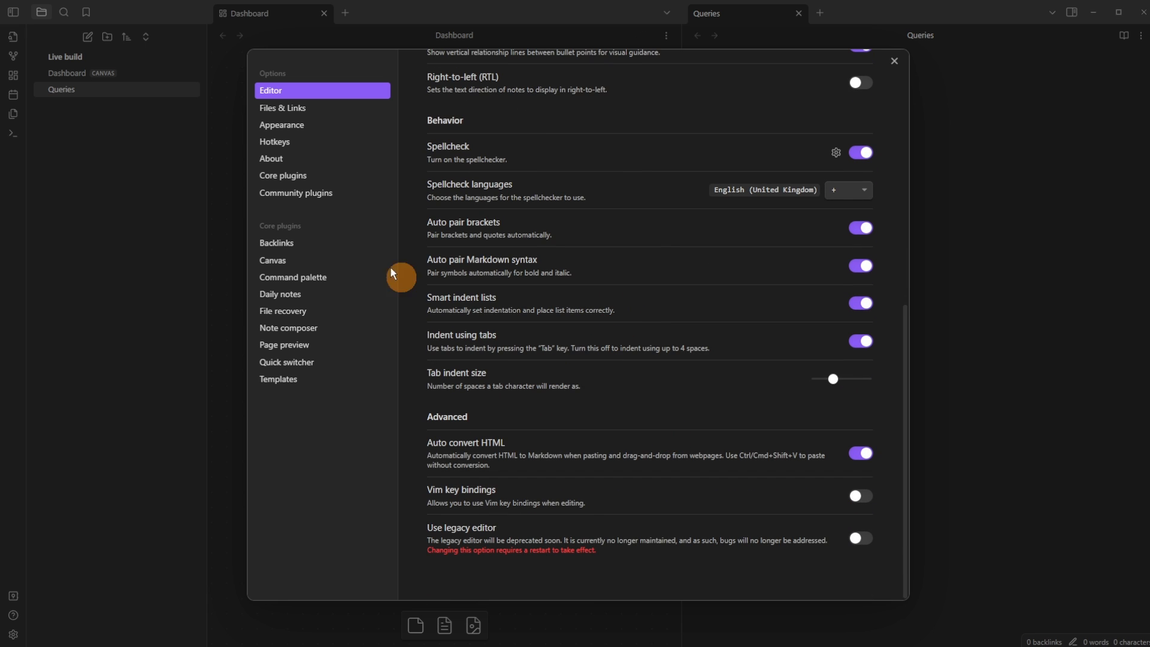
{"action": "left_click", "coordinate": [300, 109]}
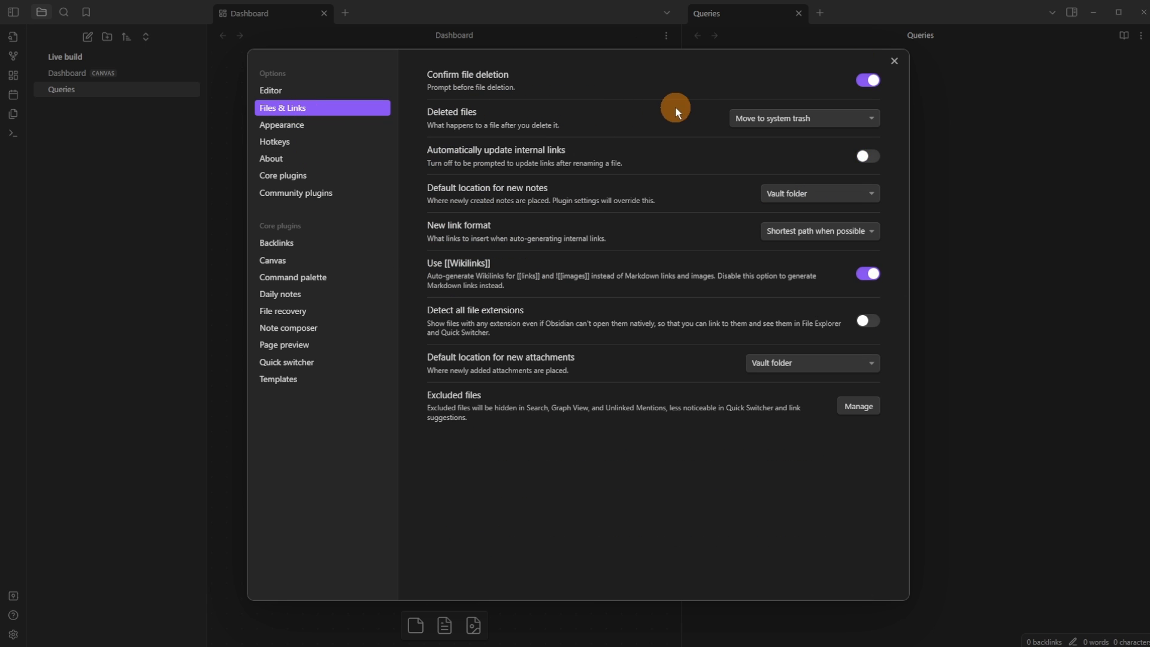
{"action": "left_click", "coordinate": [867, 80]}
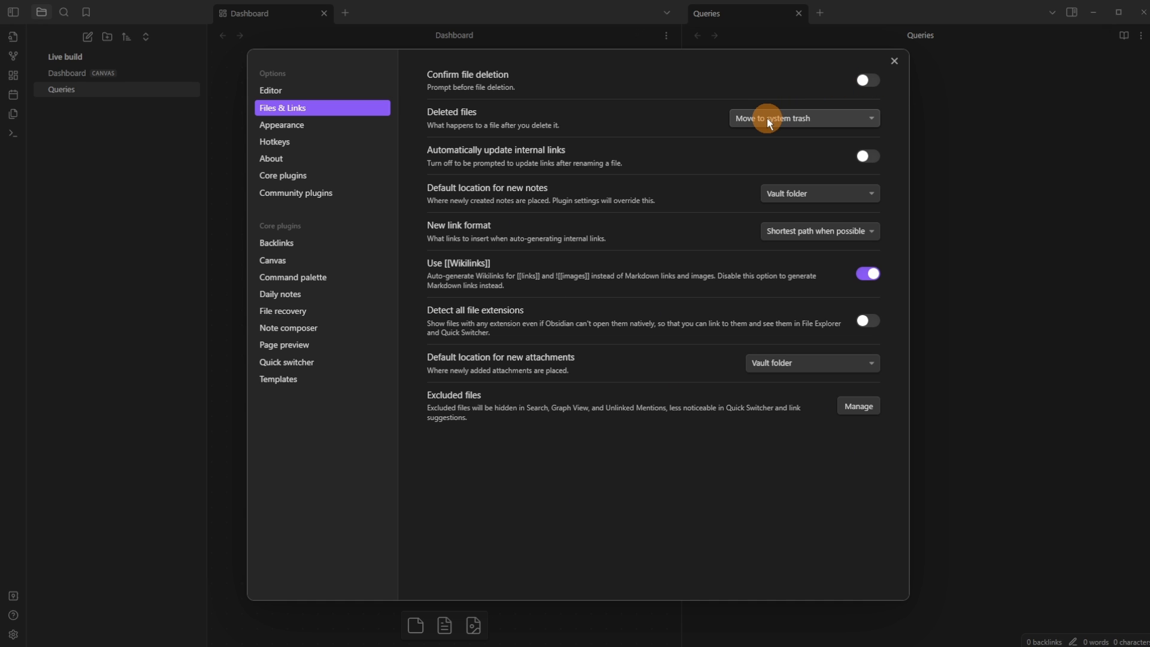
{"action": "left_click", "coordinate": [869, 159]}
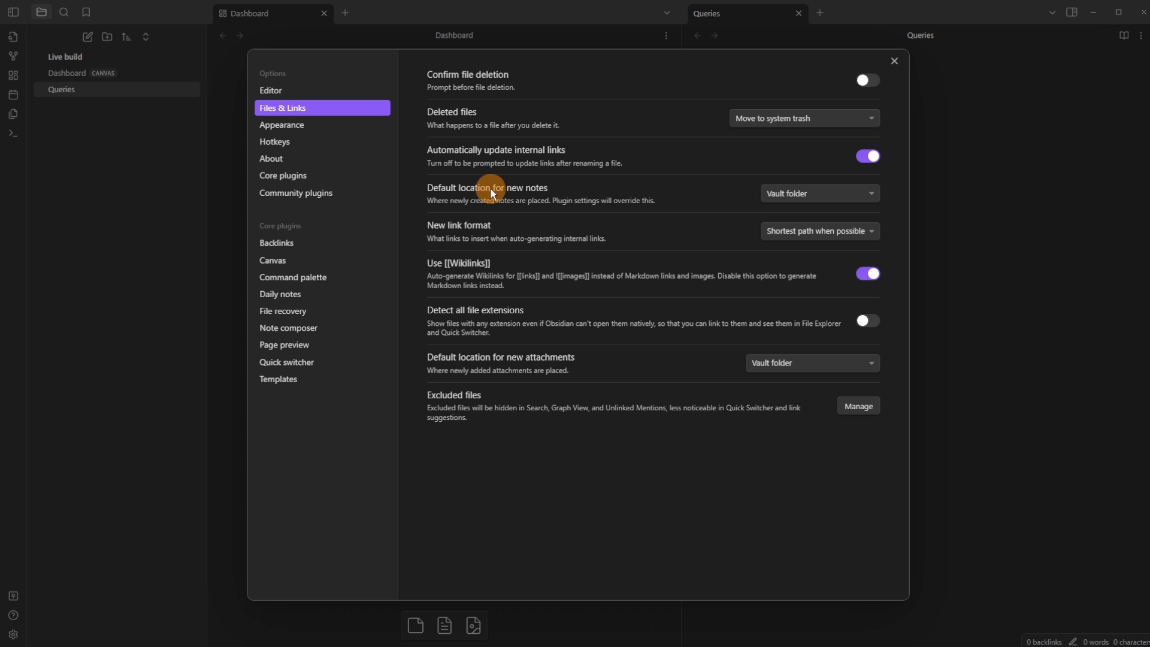
{"action": "left_click", "coordinate": [957, 196]}
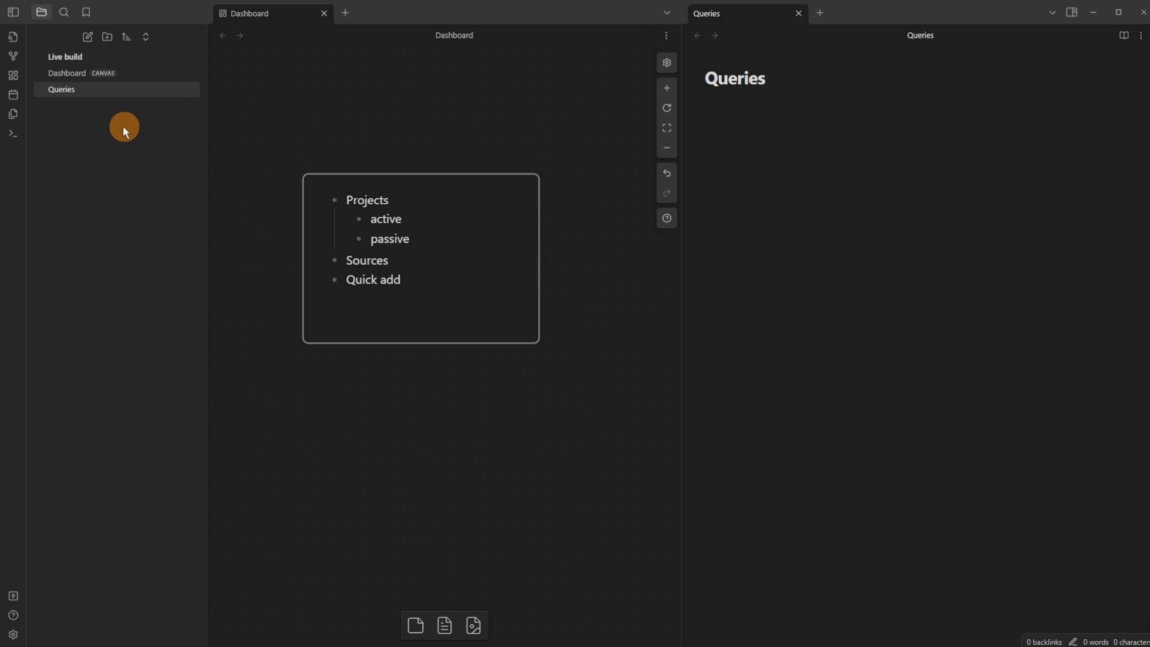
Step: Create two folders in the vault named Projects and Sources
{"action": "left_click", "coordinate": [108, 37]}
{"action": "type", "text": "Projects"}
{"action": "key", "text": "Return"}
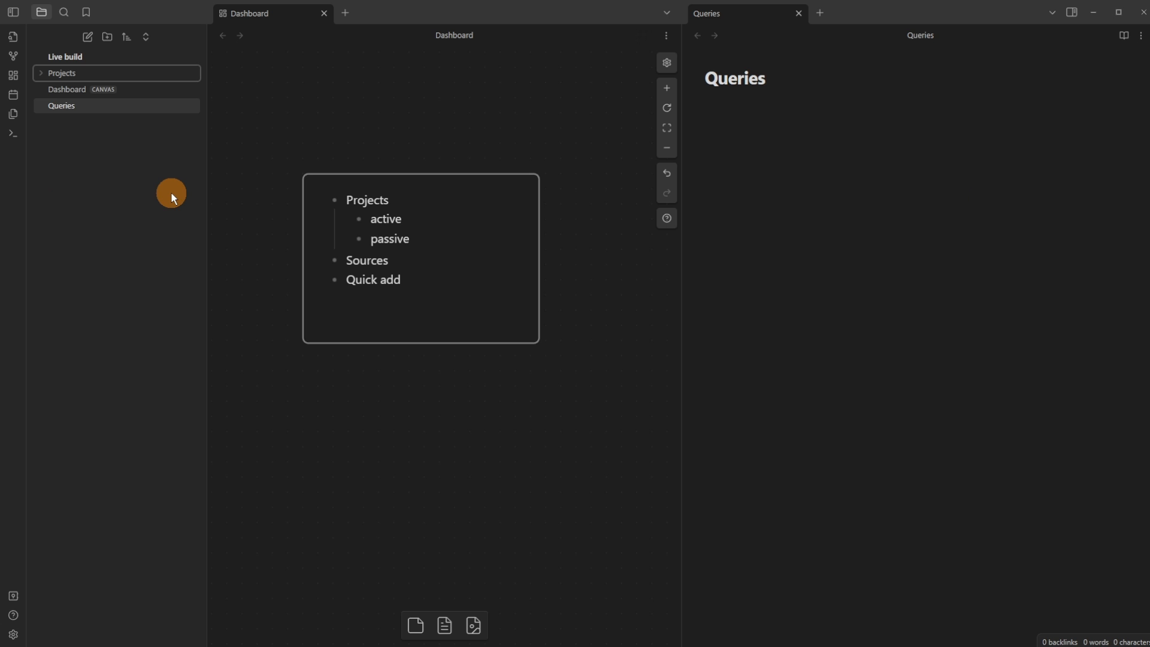
{"action": "left_click", "coordinate": [112, 37]}
{"action": "type", "text": "Sources"}
{"action": "key", "text": "Return"}
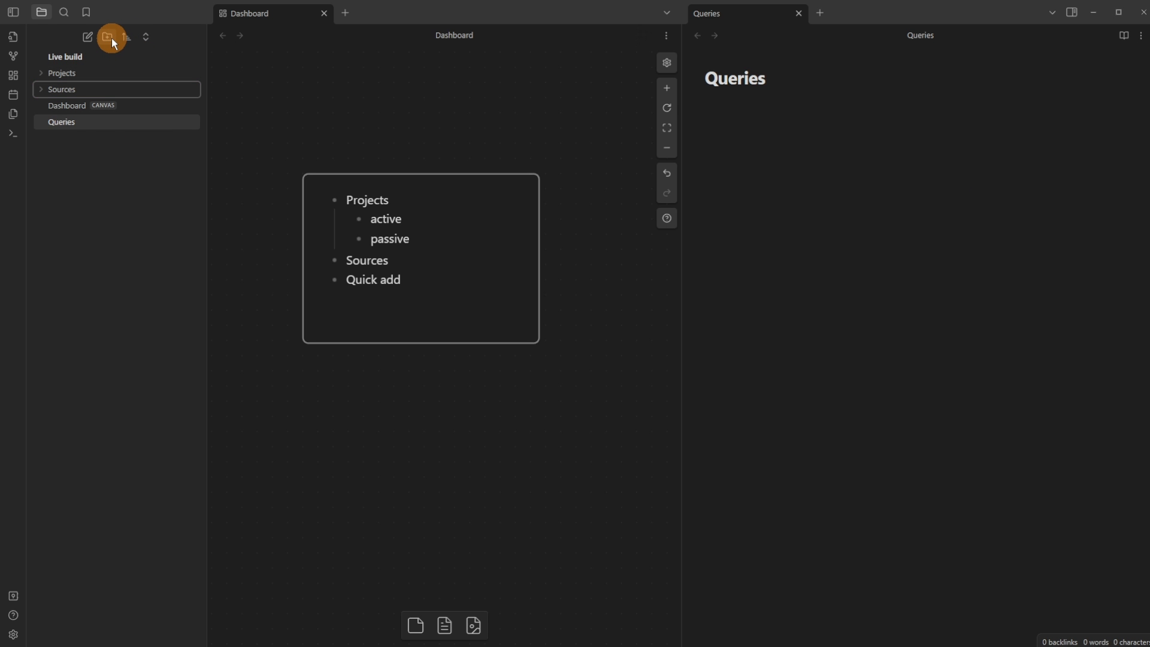
Step: Create a folder named Other and move the Dashboard canvas and the Queries note into it
{"action": "left_click", "coordinate": [112, 38]}
{"action": "type", "text": "Other"}
{"action": "key", "text": "Return"}
{"action": "left_click_drag", "start_coordinate": [66, 122], "coordinate": [78, 72]}
{"action": "left_click_drag", "start_coordinate": [79, 122], "coordinate": [95, 70]}
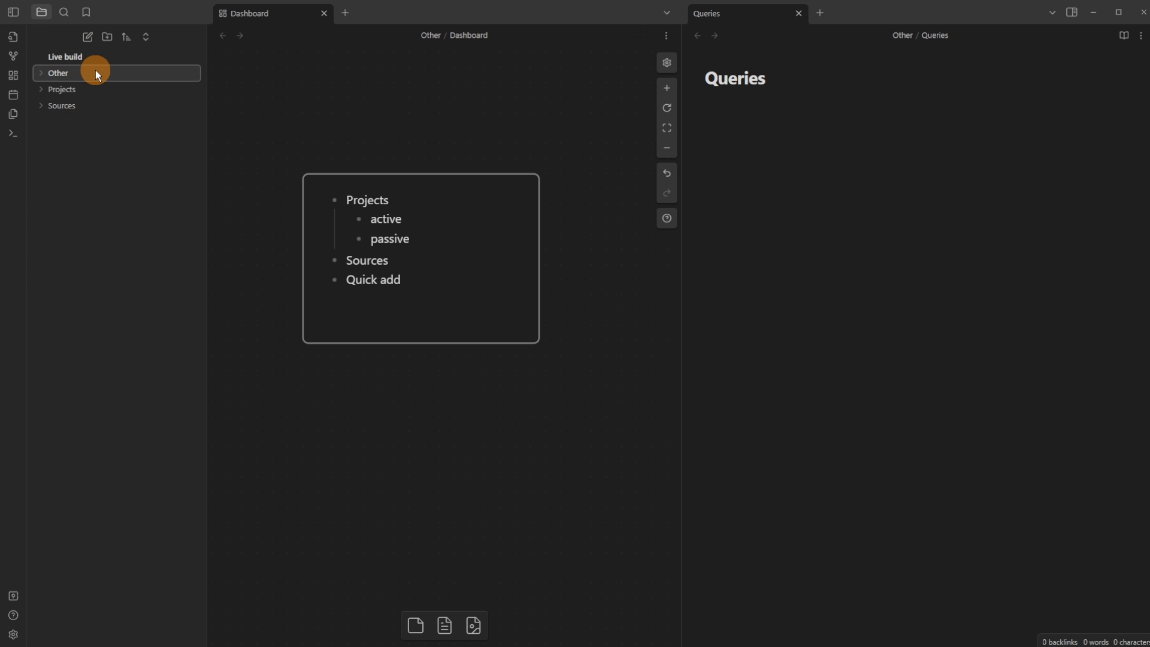
Step: Create a folder named Class at the vault's top level
{"action": "left_click", "coordinate": [106, 38]}
{"action": "type", "text": "Class"}
{"action": "key", "text": "Return"}
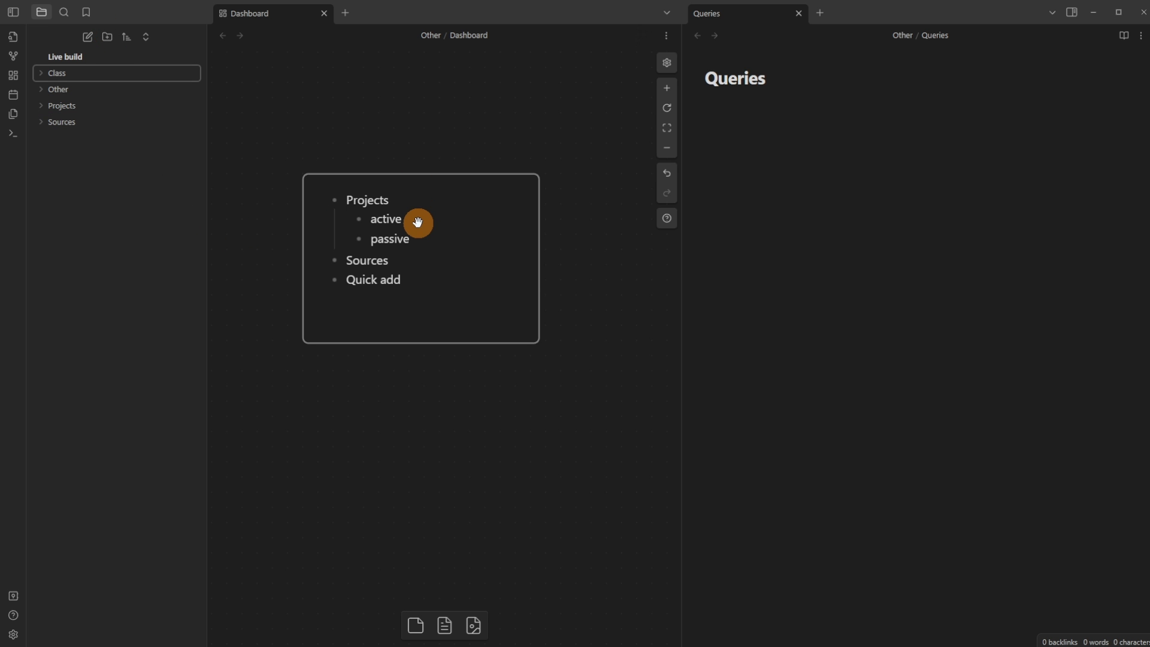
{"action": "left_click", "coordinate": [13, 634]}
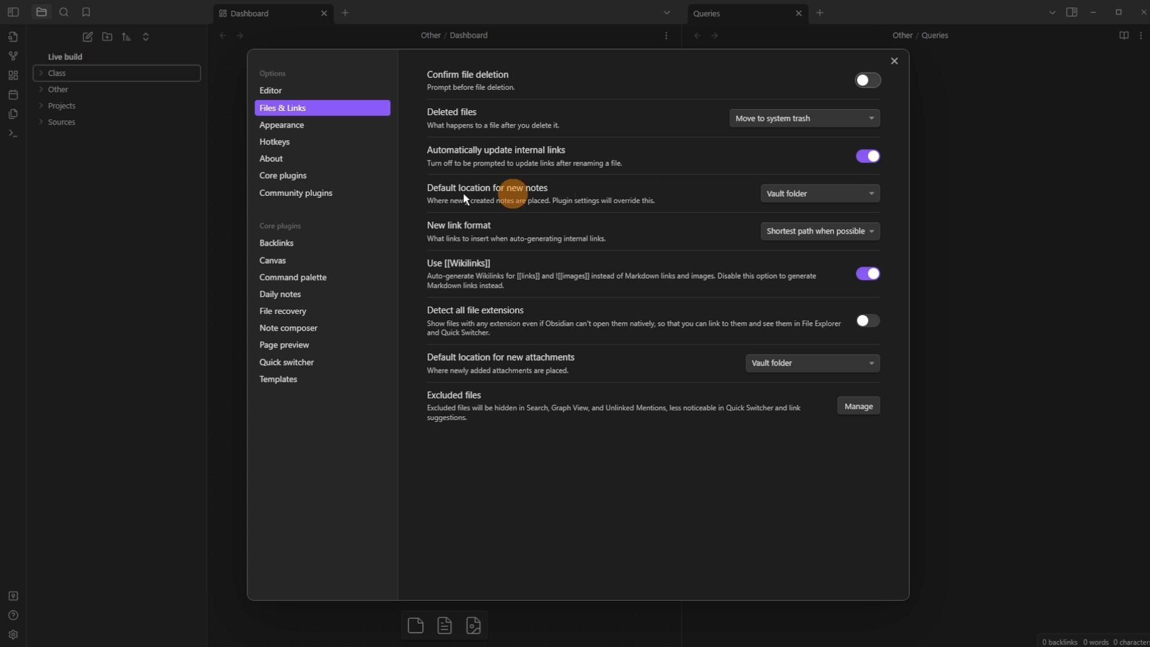
{"action": "left_click", "coordinate": [127, 157]}
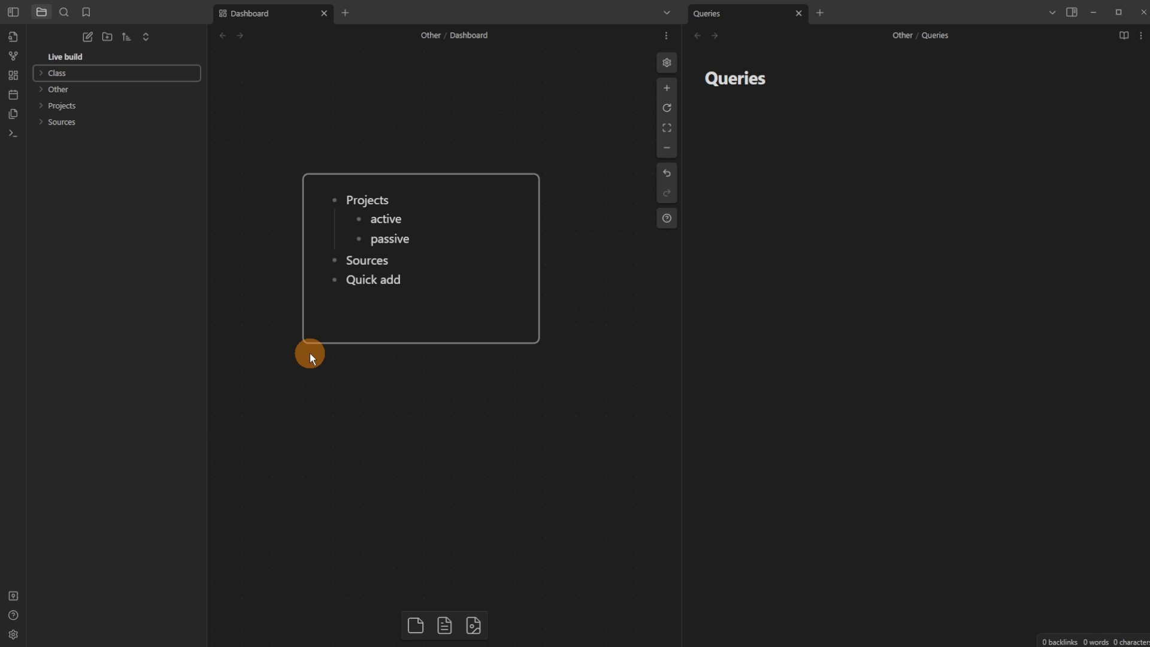
Step: Create a note titled New note at the vault's top level
{"action": "key", "text": "ctrl+n"}
{"action": "type", "text": "New note"}
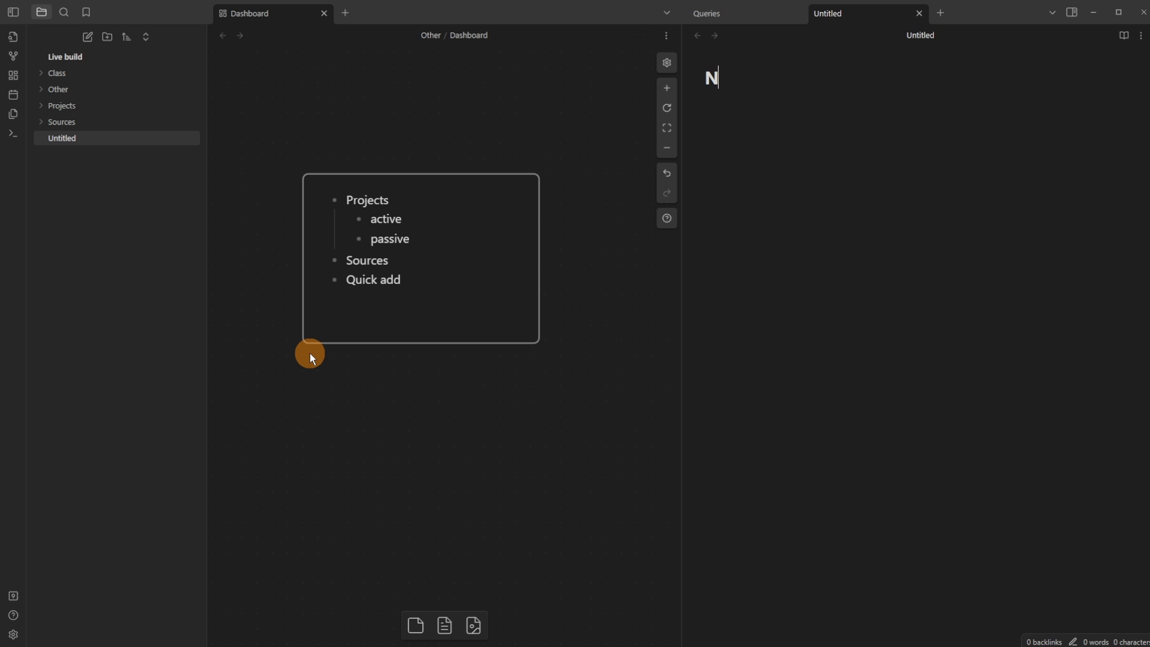
{"action": "key", "text": "Return"}
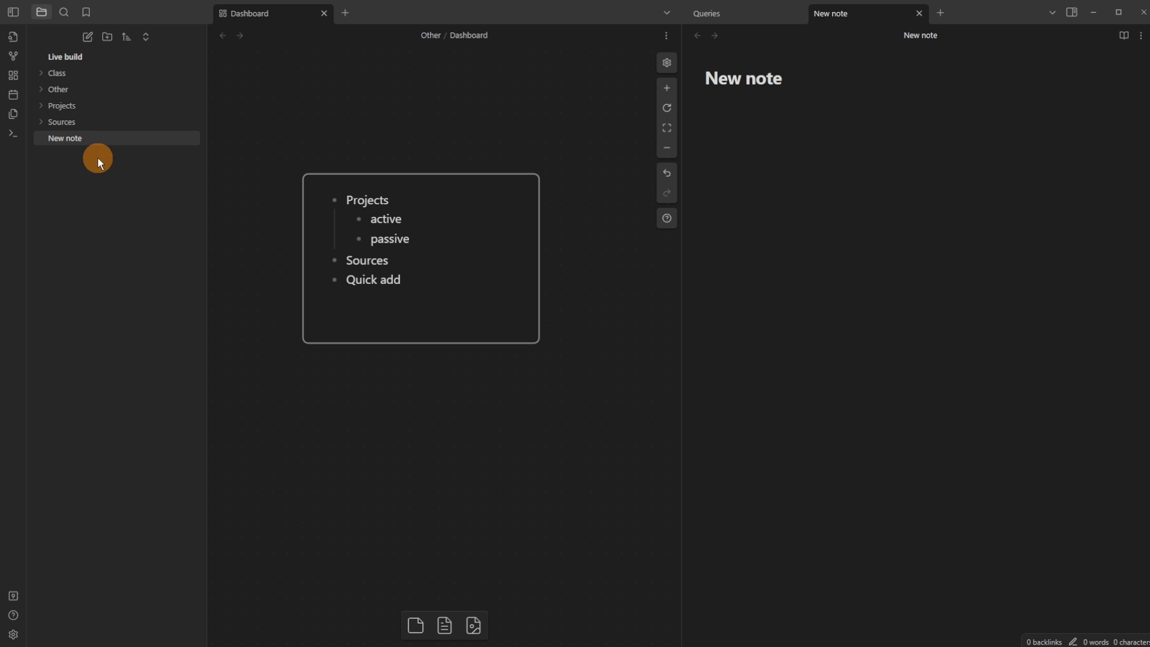
{"action": "mouse_move", "coordinate": [77, 136]}
{"action": "left_mouse_down"}
{"action": "mouse_move", "coordinate": [96, 77]}
{"action": "mouse_move", "coordinate": [78, 140]}
{"action": "left_mouse_up"}
{"action": "left_click", "coordinate": [848, 189]}
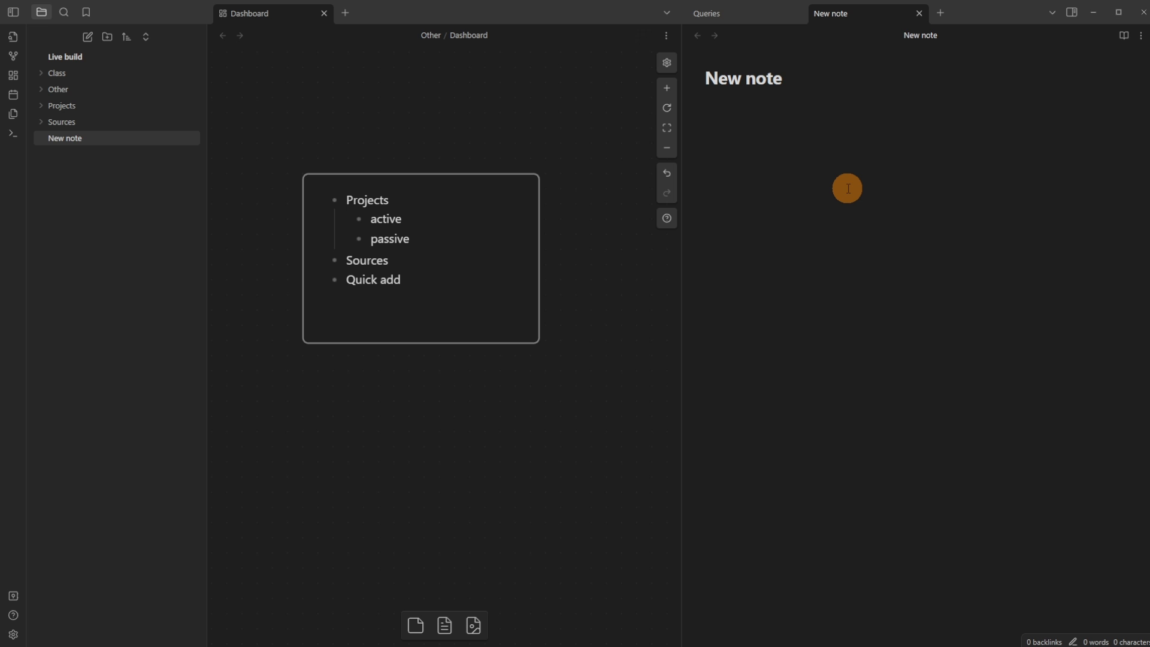
Step: Assign the hotkey Ctrl + Alt + Backspace to Delete current file and use it to delete New note
{"action": "left_click", "coordinate": [13, 634]}
{"action": "left_click", "coordinate": [297, 142]}
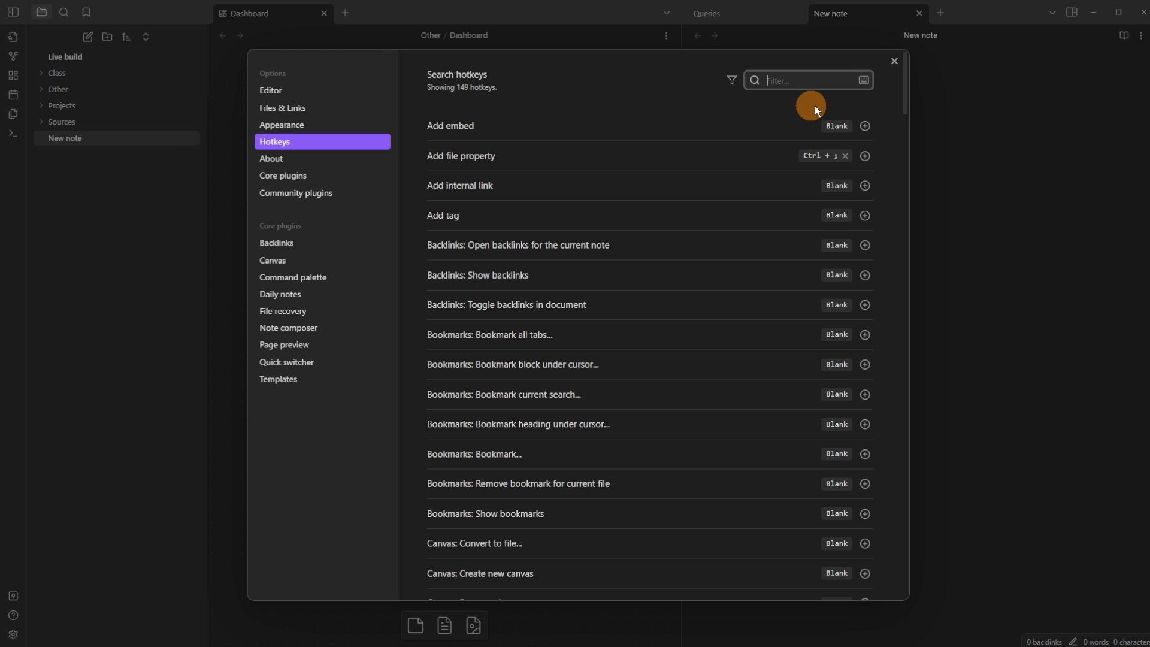
{"action": "type", "text": "dele"}
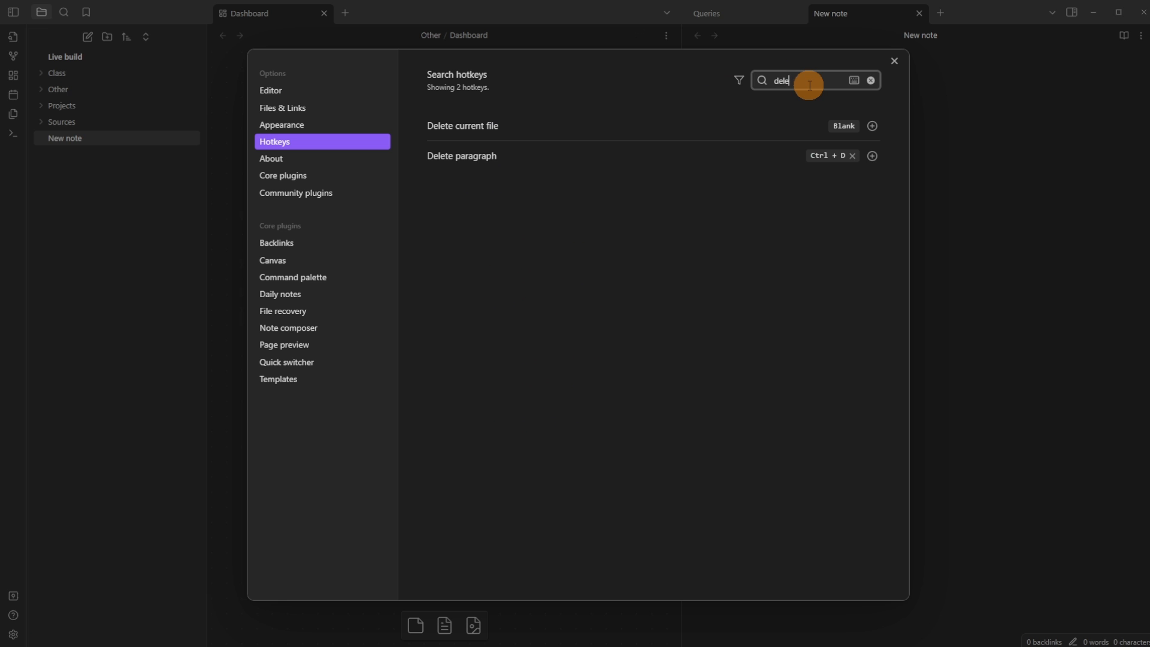
{"action": "left_click", "coordinate": [872, 126]}
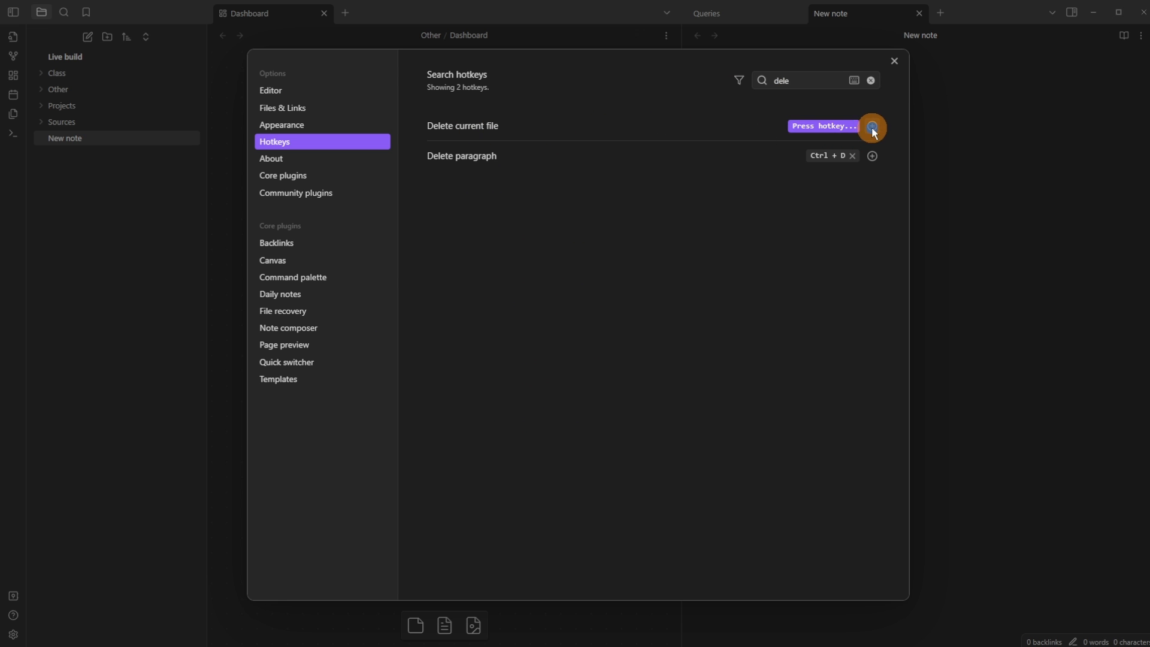
{"action": "key", "text": "ctrl+shift+BackSpace"}
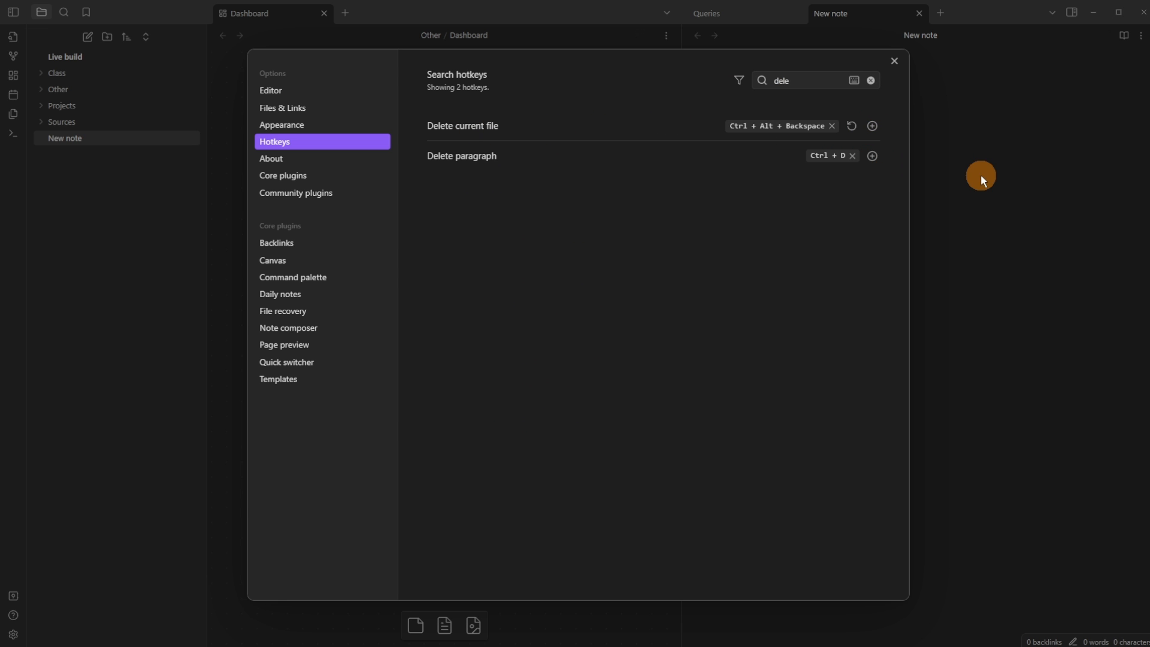
{"action": "left_click", "coordinate": [980, 174]}
{"action": "key", "text": "ctrl+shift+BackSpace"}
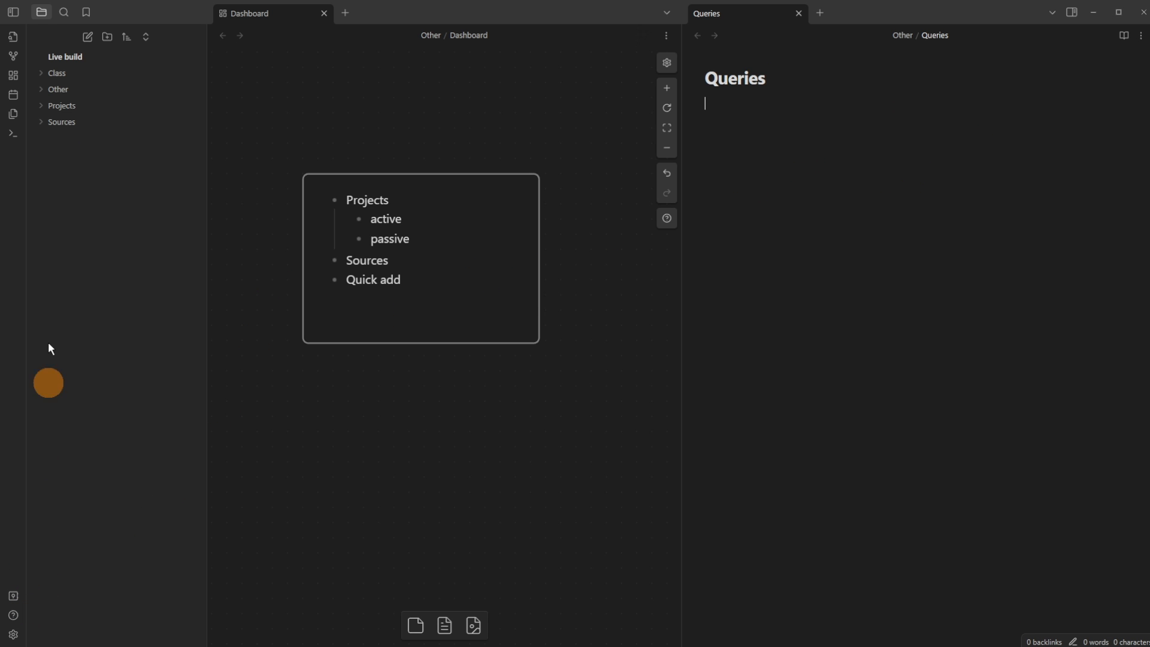
Step: Exit restricted mode to allow community plugins in the vault
{"action": "left_click", "coordinate": [13, 634]}
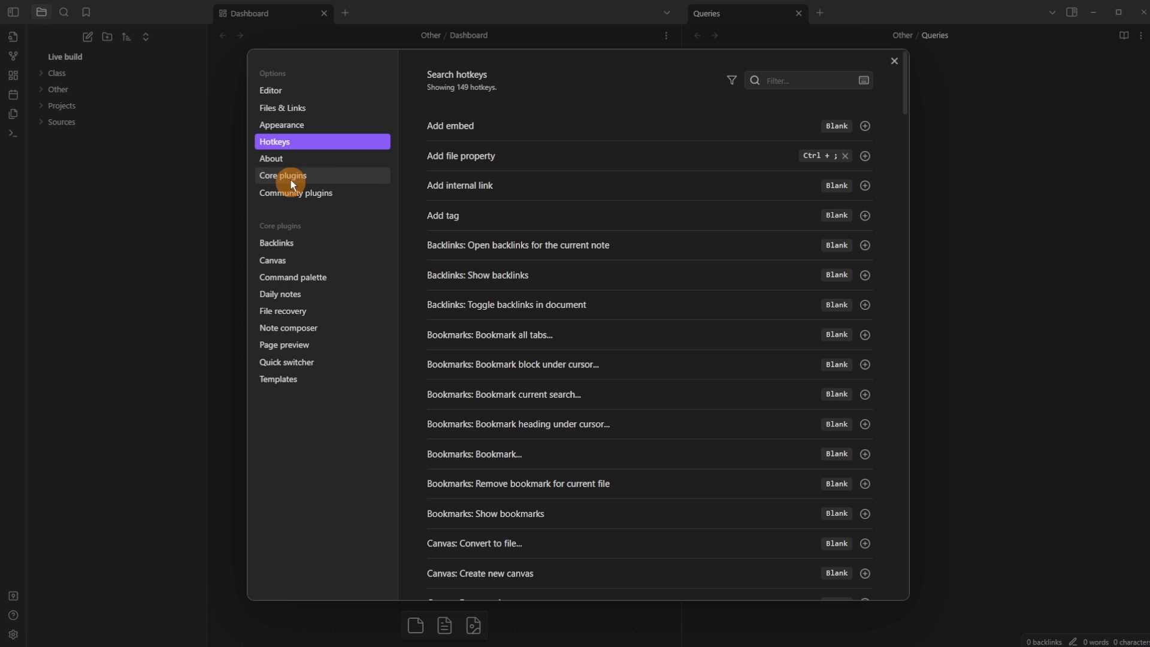
{"action": "left_click", "coordinate": [312, 179]}
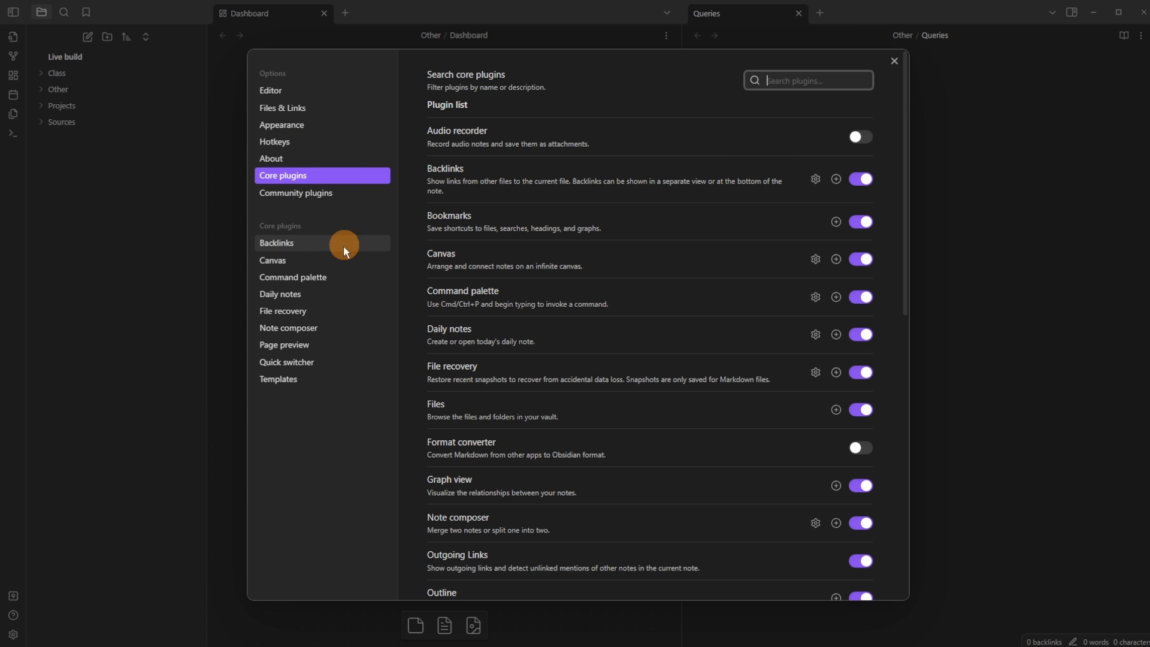
{"action": "left_click", "coordinate": [321, 193]}
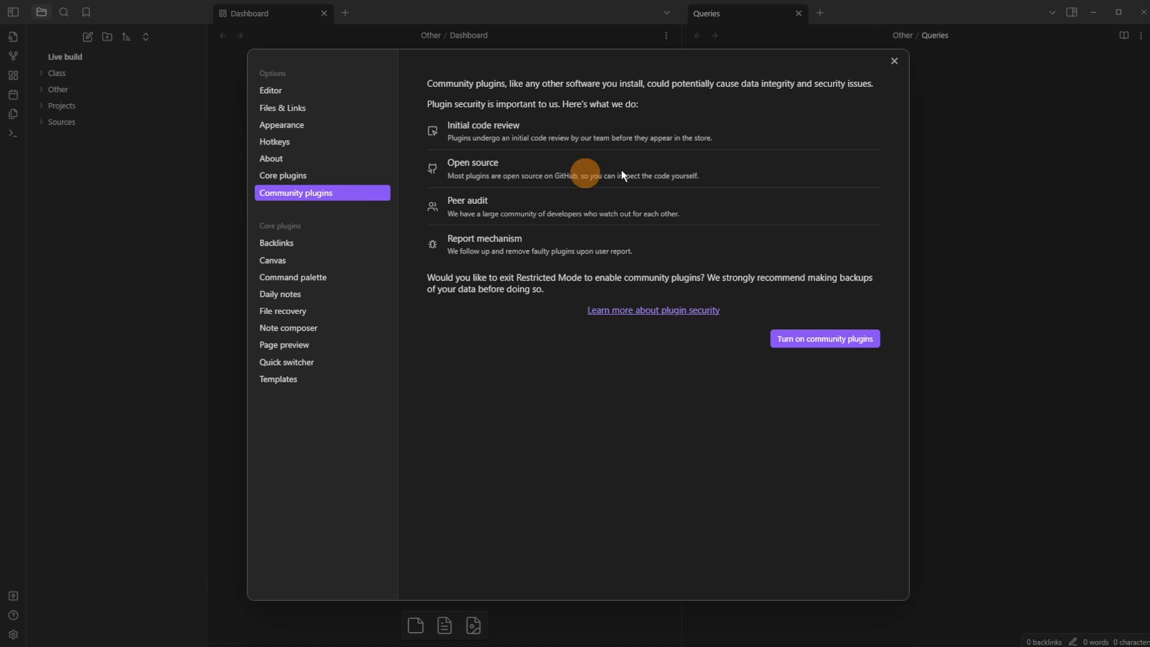
{"action": "left_click", "coordinate": [819, 339]}
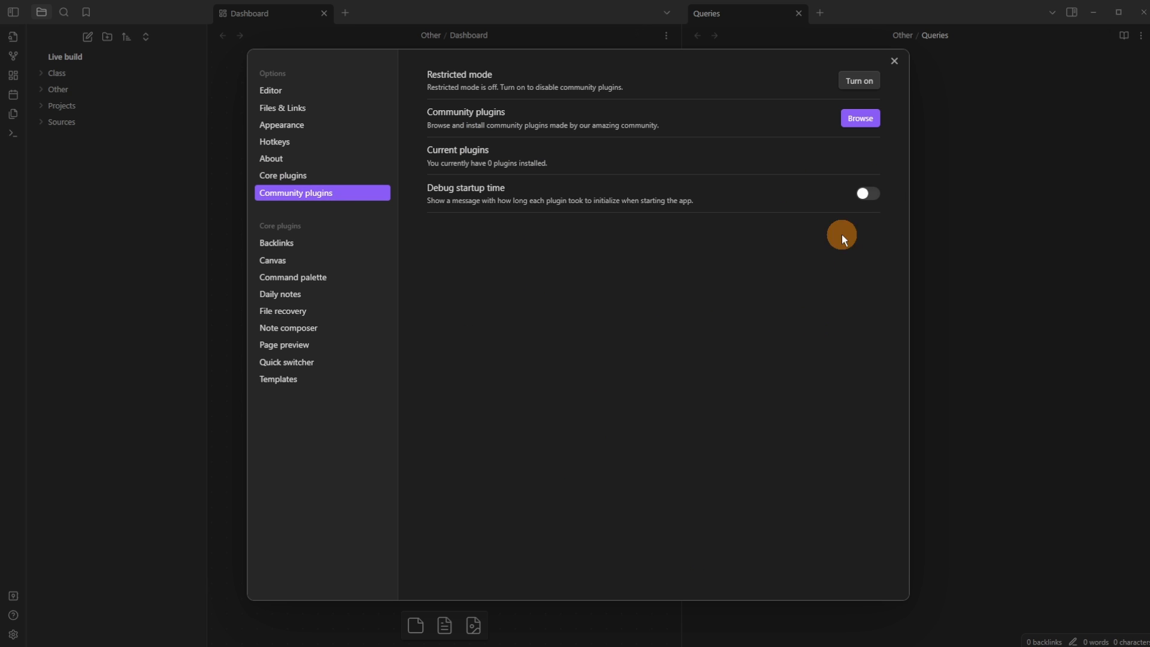
Step: Install and enable the Dataview community plugin, with JavaScript queries and inline JavaScript queries turned on
{"action": "left_click", "coordinate": [860, 116]}
{"action": "type", "text": "data"}
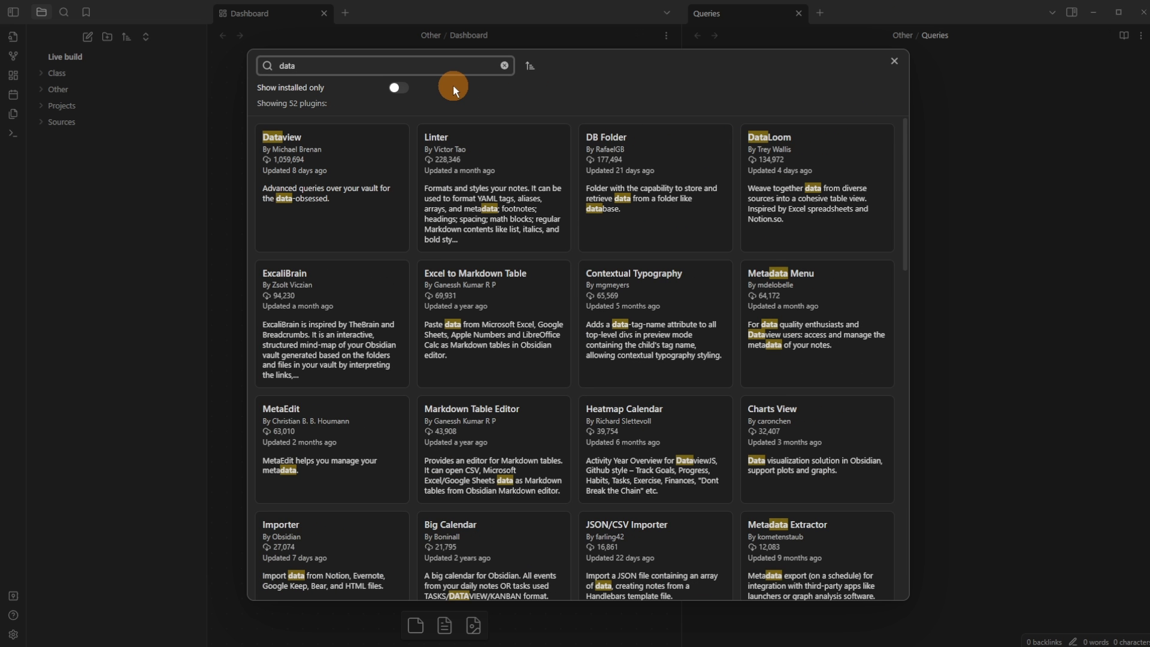
{"action": "left_click", "coordinate": [322, 187]}
{"action": "left_click", "coordinate": [472, 227]}
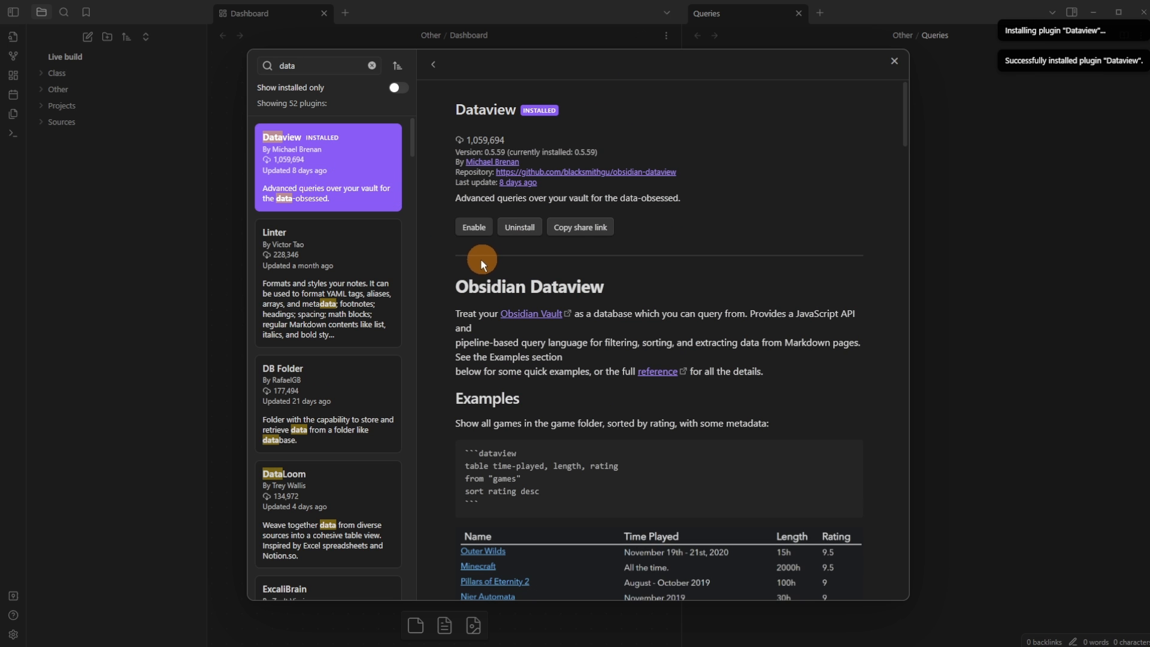
{"action": "left_click", "coordinate": [477, 228]}
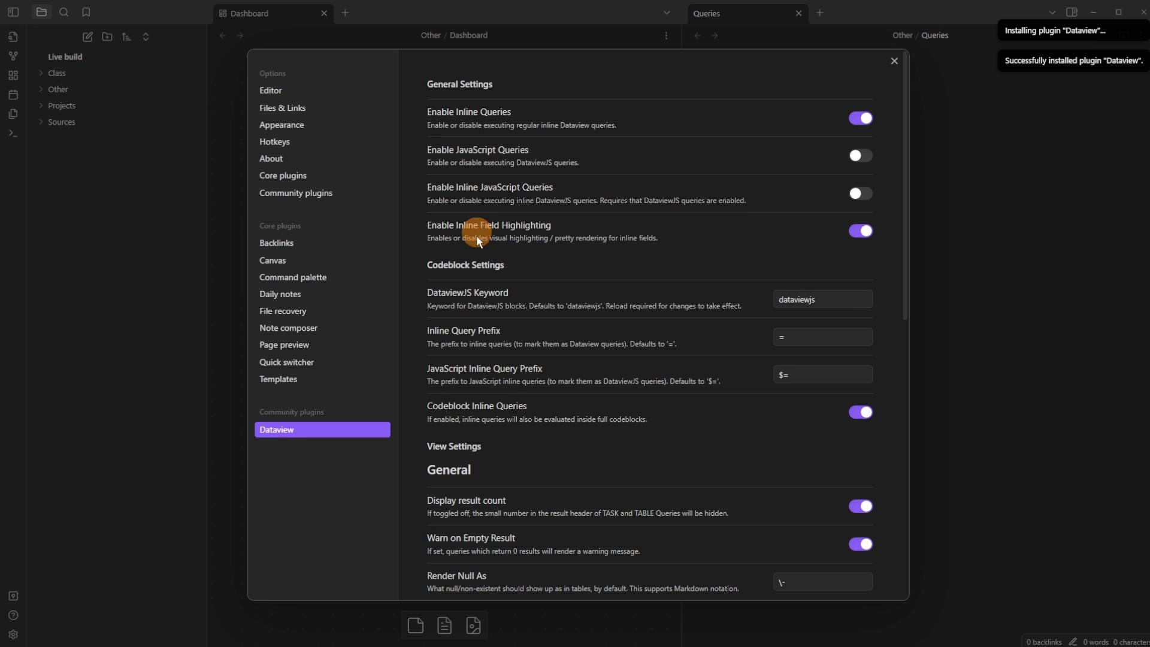
{"action": "left_click", "coordinate": [862, 191]}
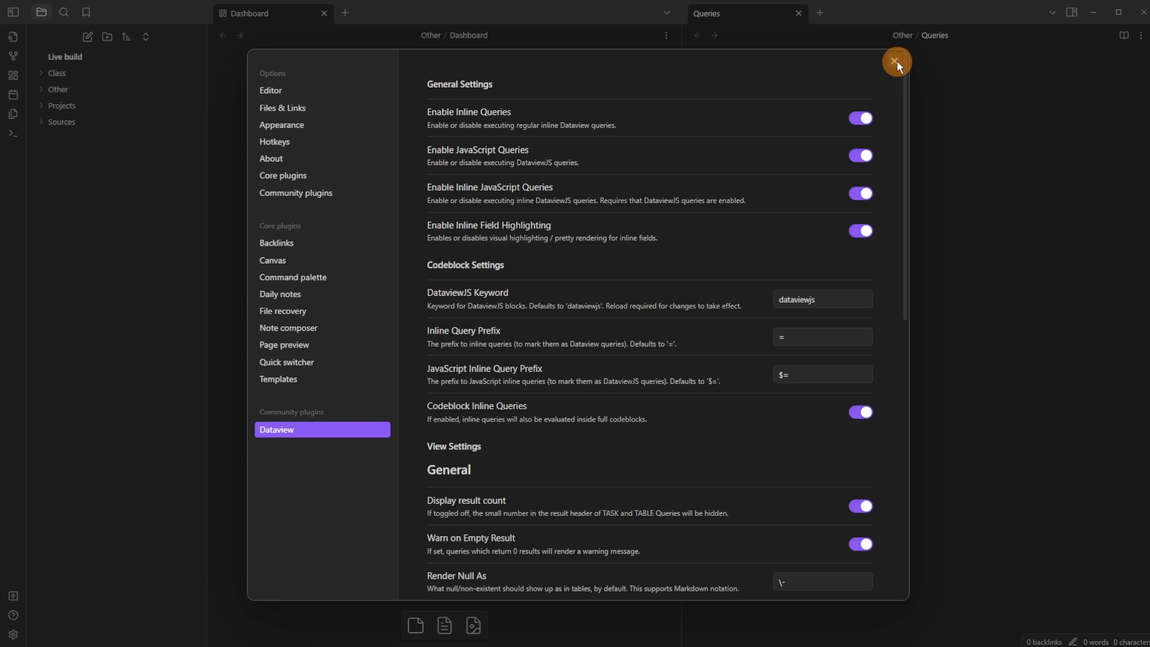
Step: Install and enable the Metadata Menu community plugin and return to the Queries note
{"action": "left_click", "coordinate": [313, 194]}
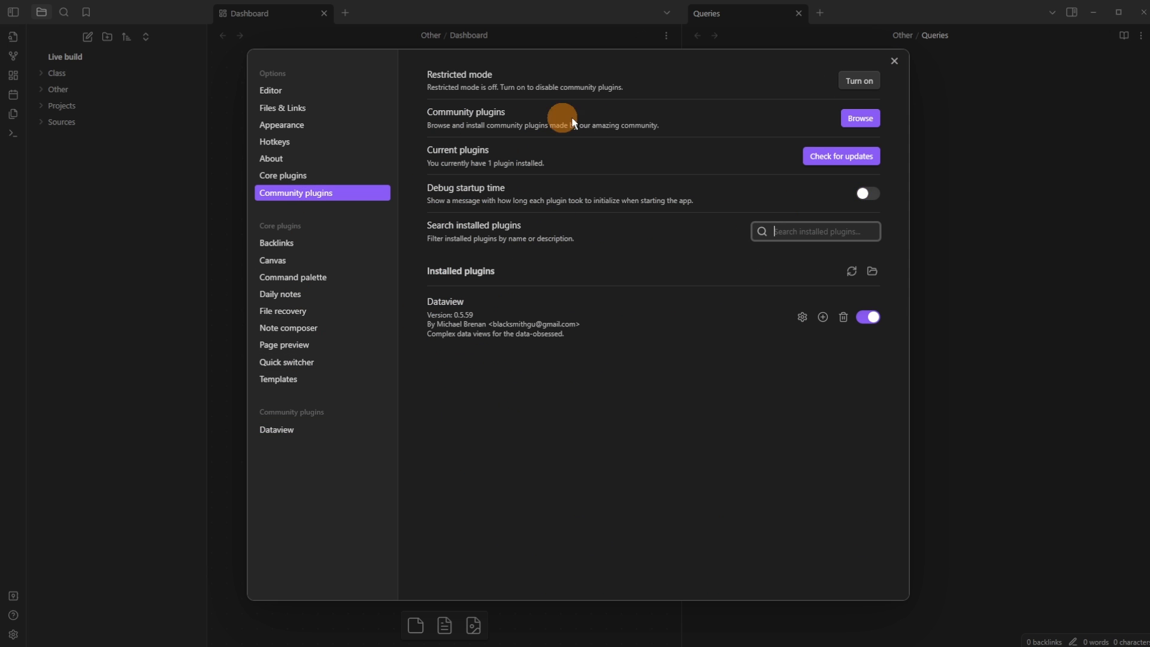
{"action": "left_click", "coordinate": [862, 124]}
{"action": "type", "text": "meta"}
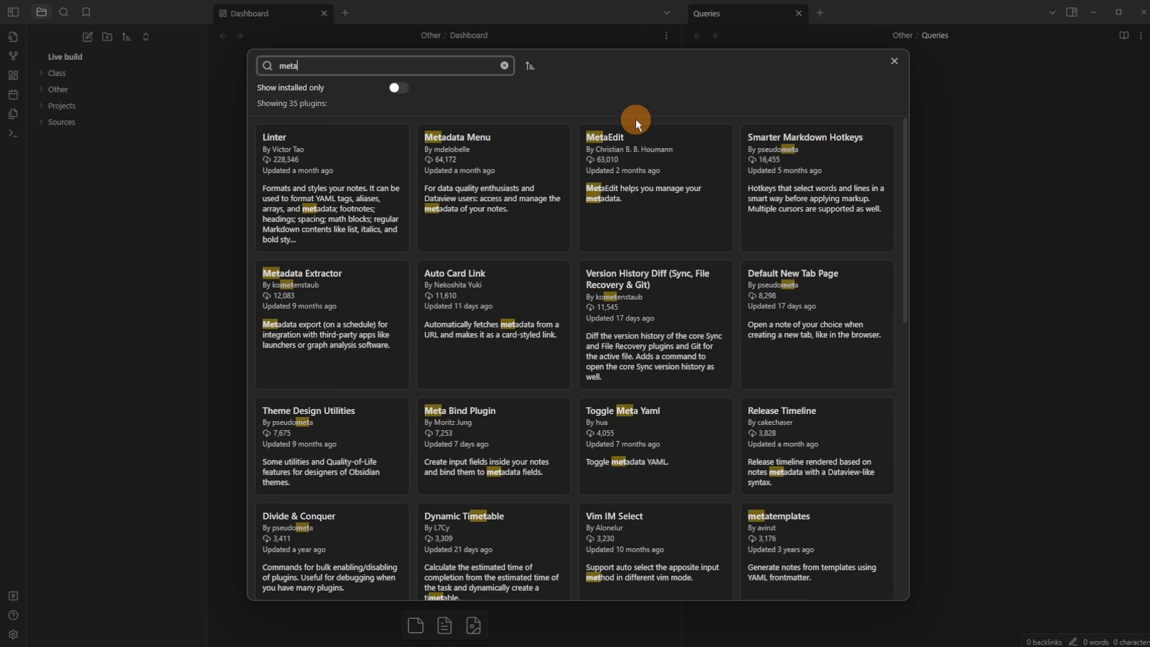
{"action": "left_click", "coordinate": [487, 185]}
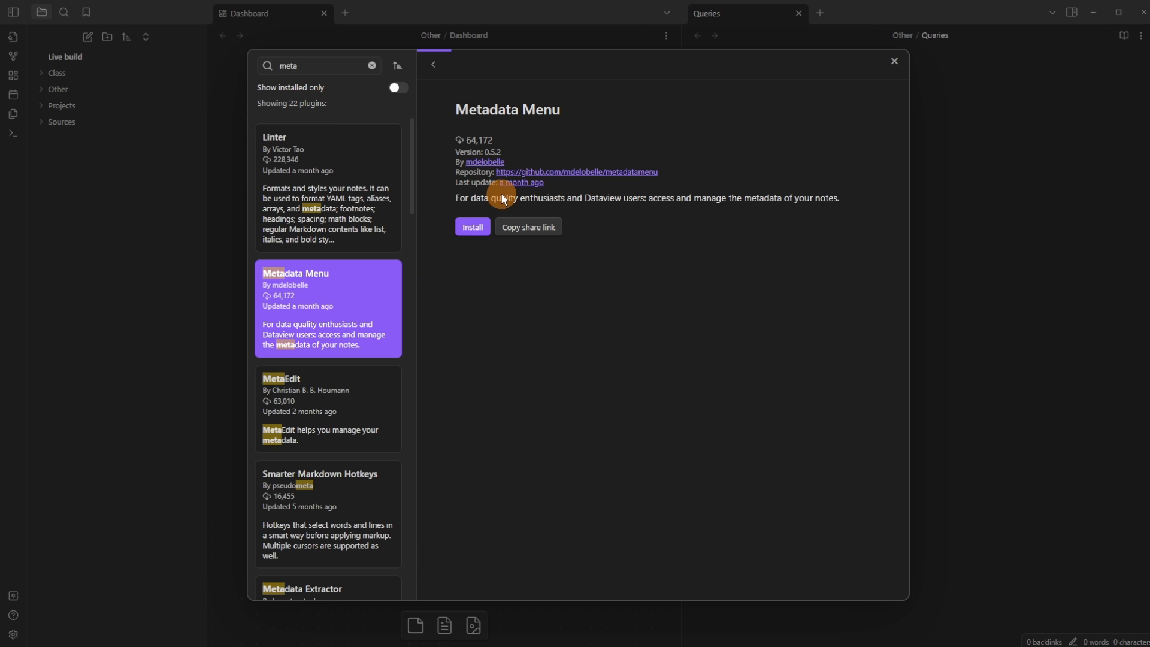
{"action": "left_click", "coordinate": [473, 229]}
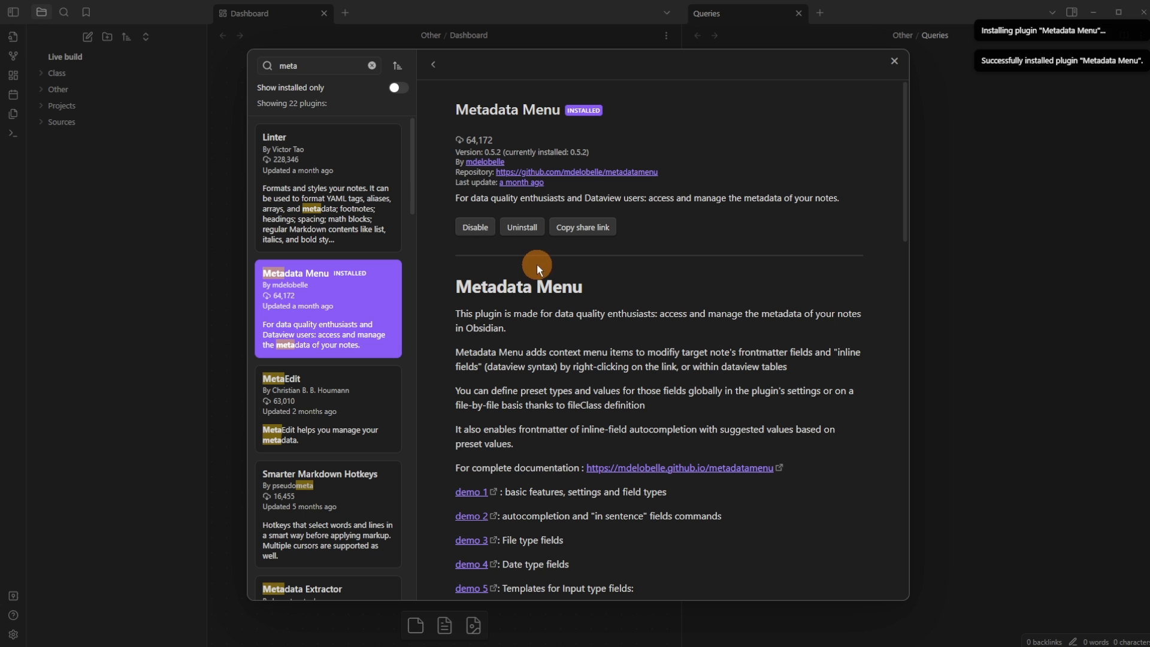
{"action": "left_click", "coordinate": [892, 61]}
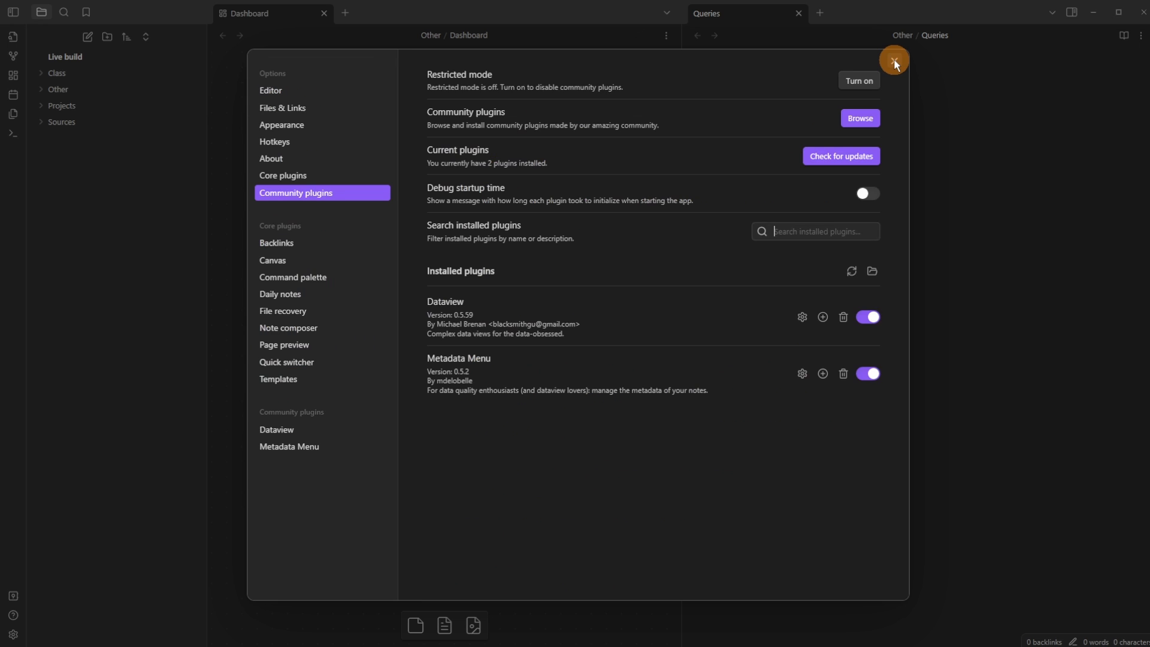
{"action": "left_click", "coordinate": [893, 58]}
{"action": "left_click", "coordinate": [826, 143]}
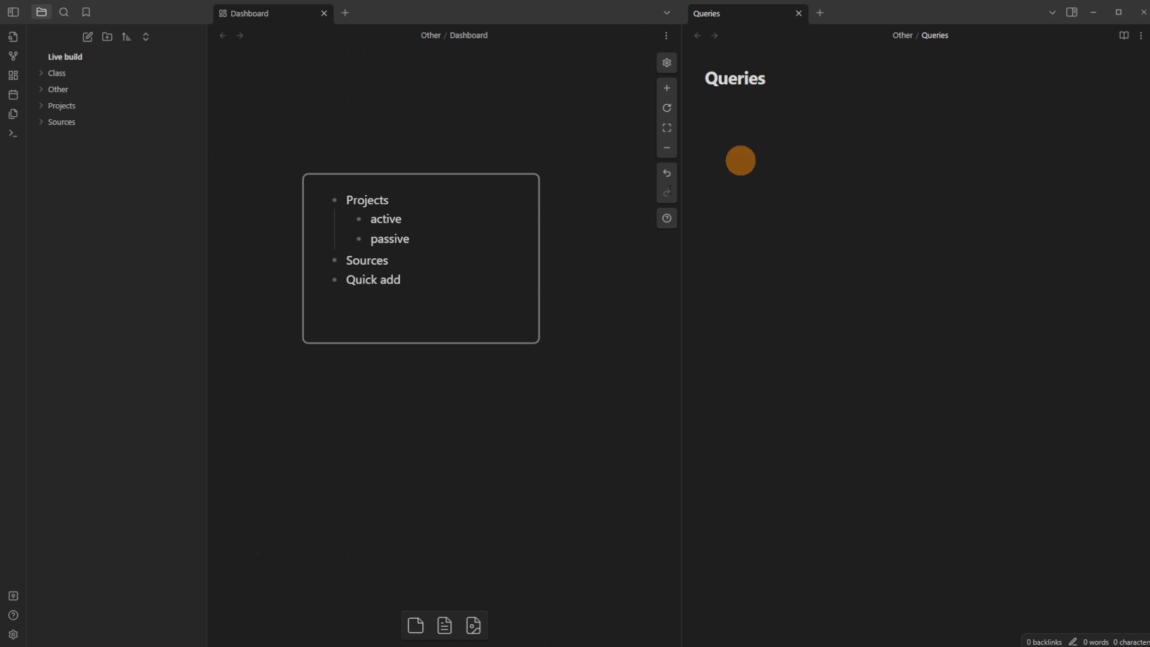
Step: Assign the hotkey Ctrl + Shift + P to Toggle fold properties in current file
{"action": "left_click", "coordinate": [13, 635]}
{"action": "left_click", "coordinate": [297, 143]}
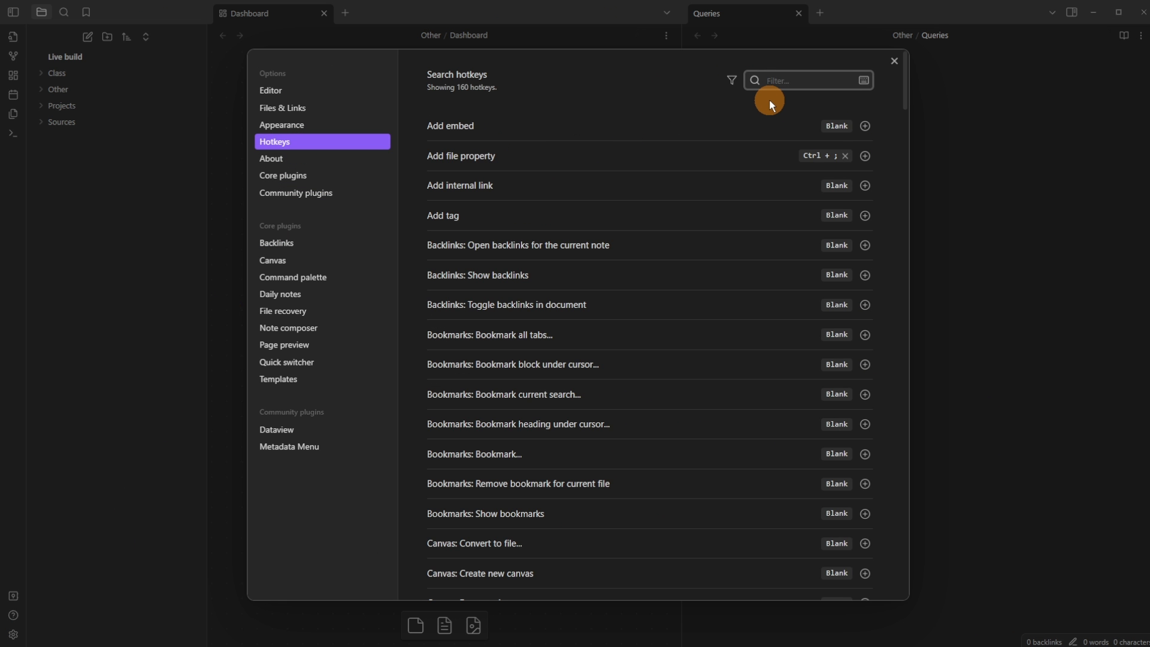
{"action": "type", "text": "prop"}
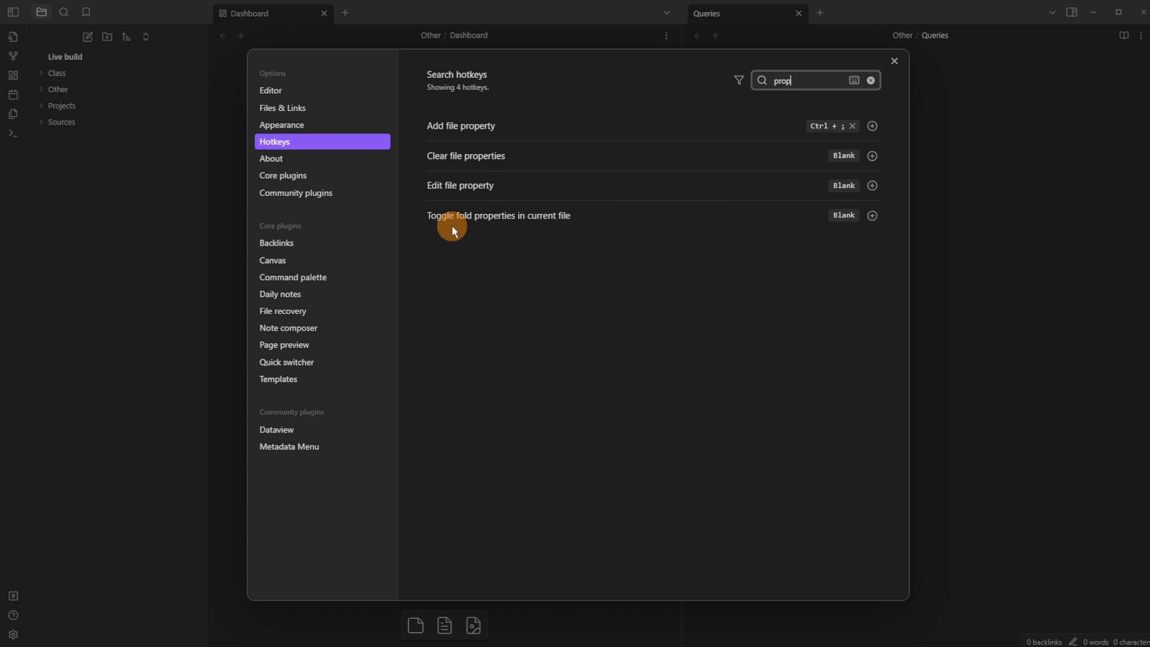
{"action": "left_click", "coordinate": [872, 215]}
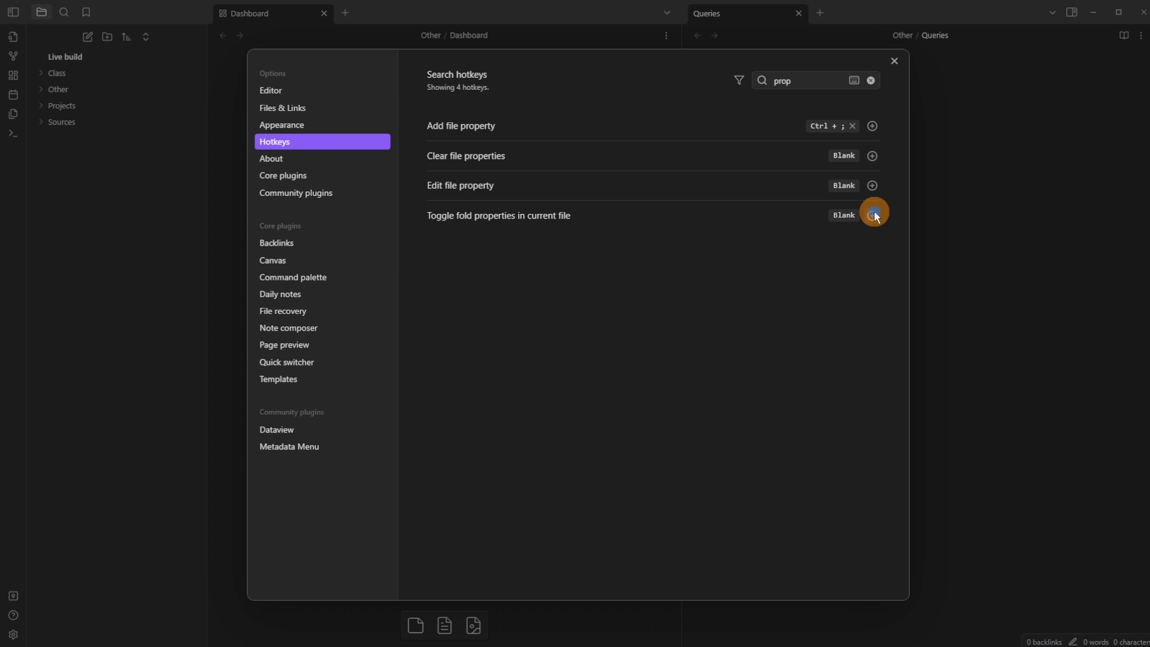
{"action": "key", "text": "ctrl+shift+p"}
{"action": "left_click", "coordinate": [991, 210]}
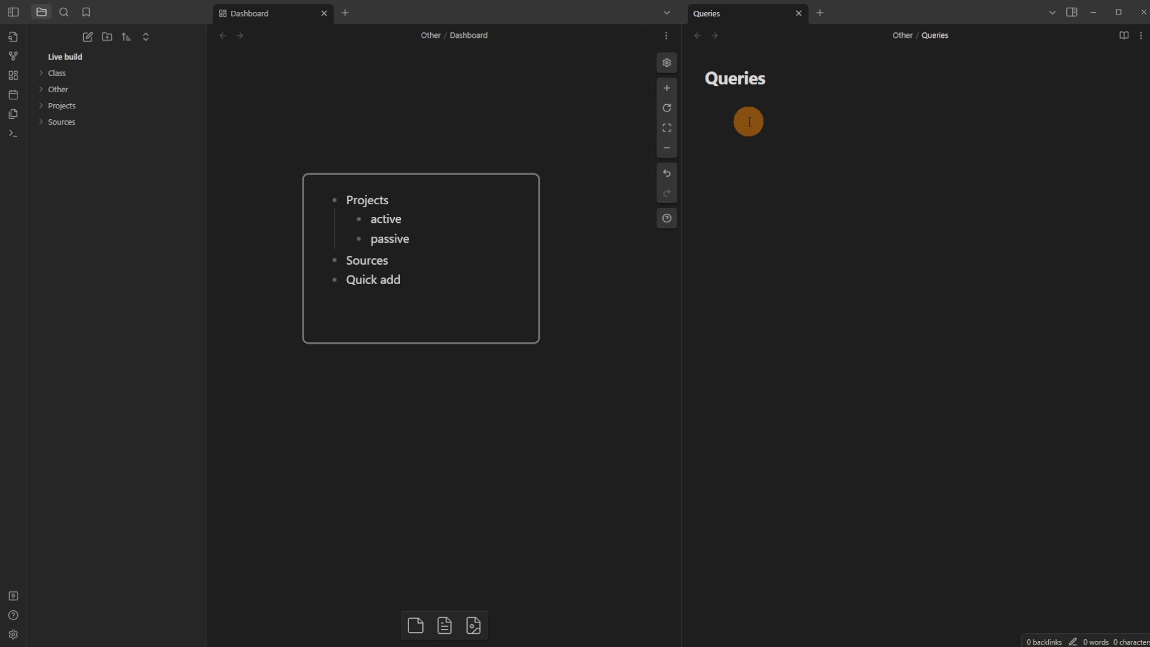
{"action": "key", "text": "ctrl+o"}
{"action": "type", "text": "#"}
{"action": "key", "text": "BackSpace"}
{"action": "key", "text": "Escape"}
Step: Search the available commands for proper to check the property commands
{"action": "key", "text": "ctrl+p"}
{"action": "type", "text": "proper"}
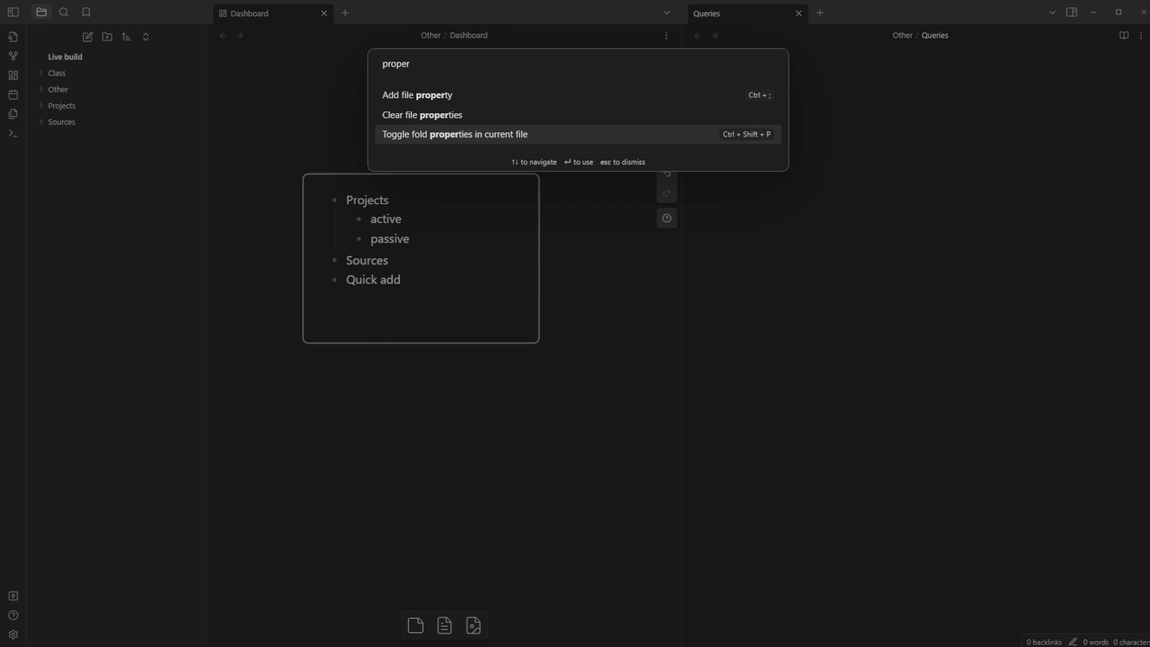
{"action": "key", "text": "Return"}
Step: Turn on the Properties view core plugin and close the settings
{"action": "left_click", "coordinate": [13, 634]}
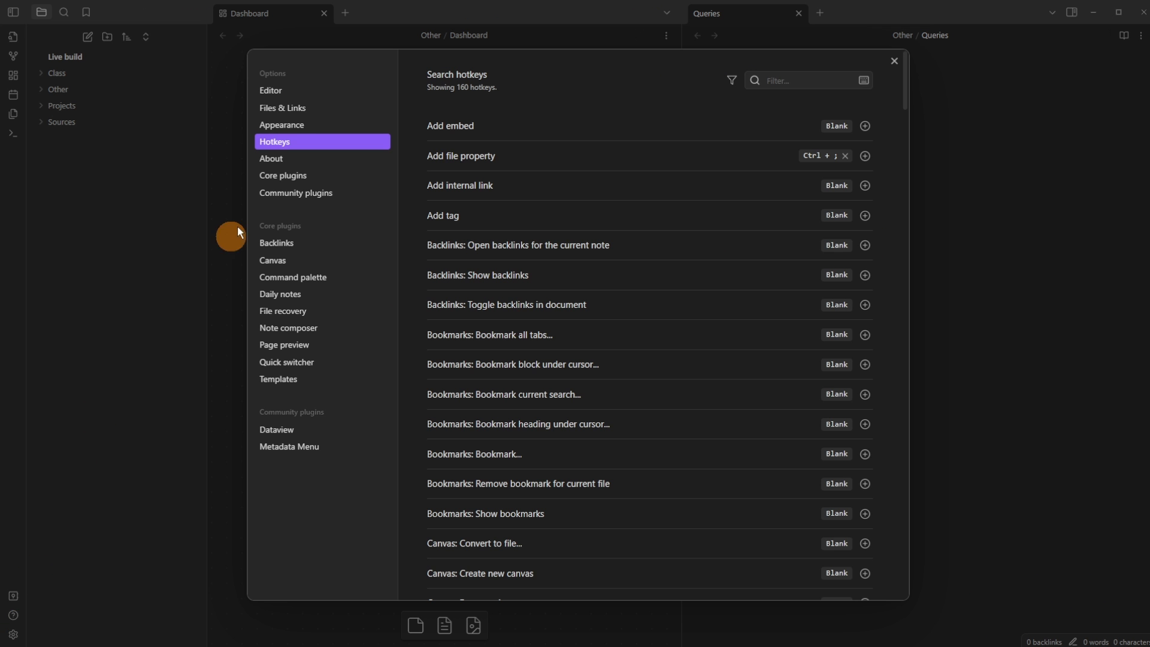
{"action": "left_click", "coordinate": [289, 175]}
{"action": "scroll", "coordinate": [546, 328], "scroll_direction": "down", "scroll_amount": 4}
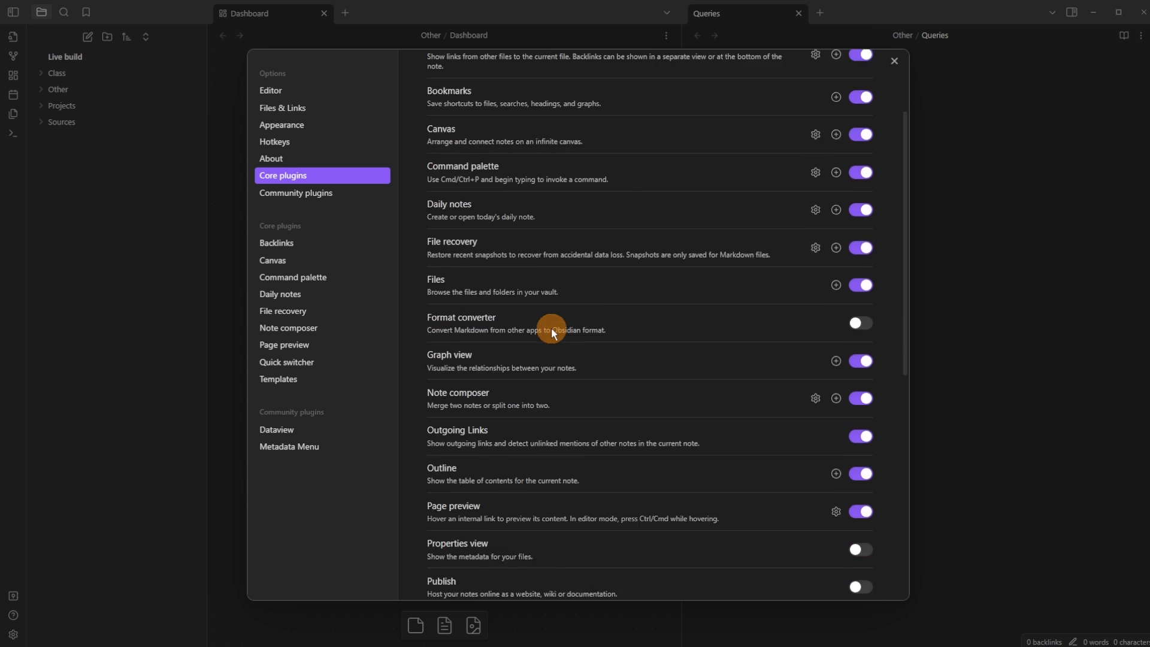
{"action": "left_click", "coordinate": [864, 434]}
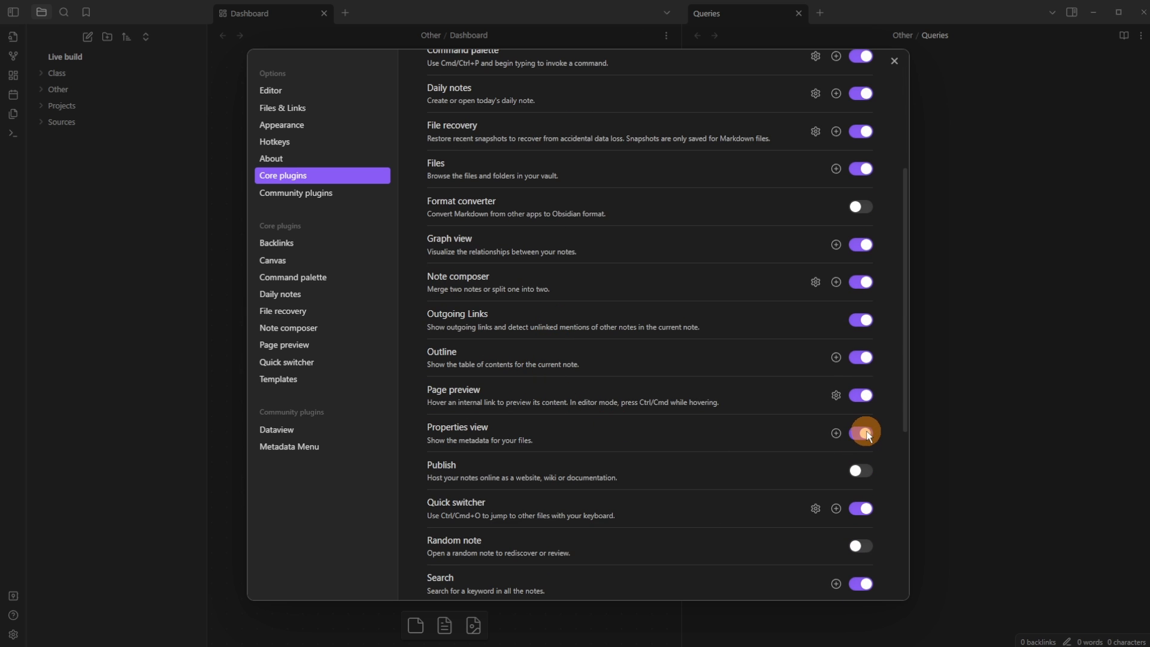
{"action": "left_click", "coordinate": [952, 330]}
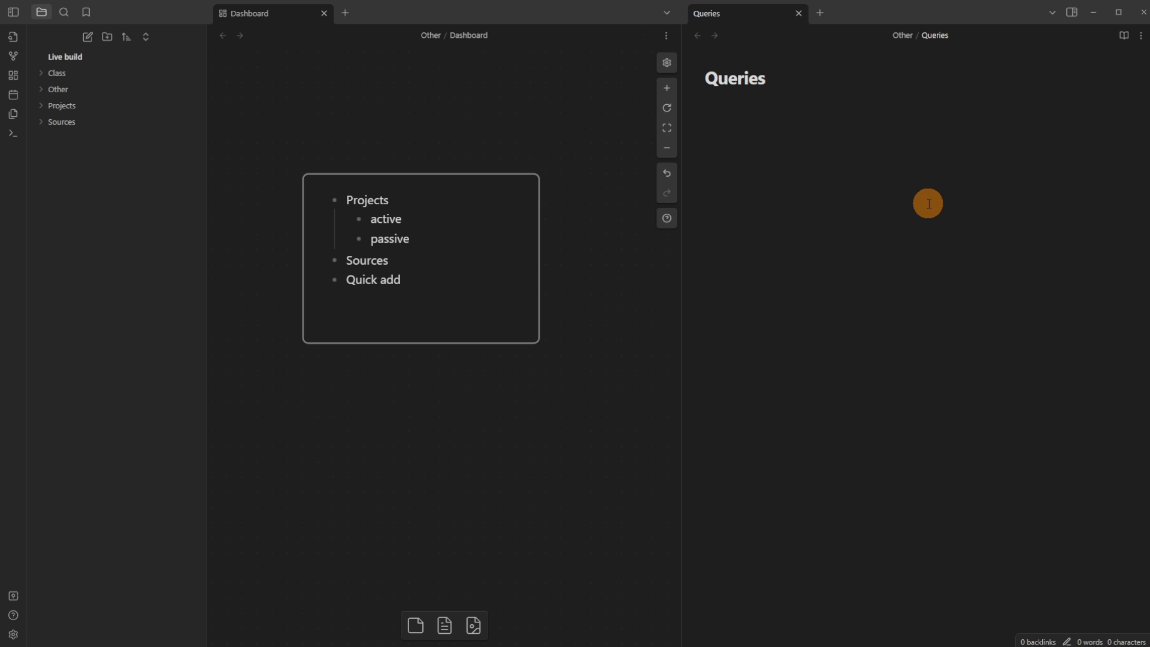
Step: Show the file properties view for the Queries note in the sidebar
{"action": "key", "text": "ctrl+p"}
{"action": "type", "text": "proper"}
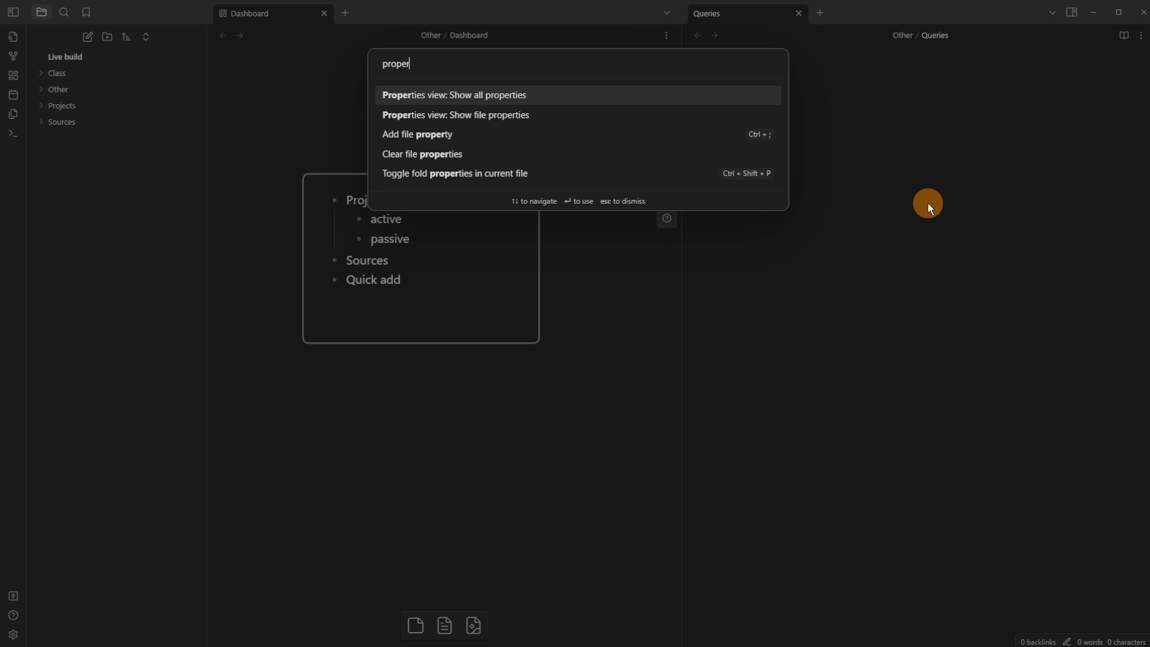
{"action": "key", "text": "Down"}
{"action": "key", "text": "Return"}
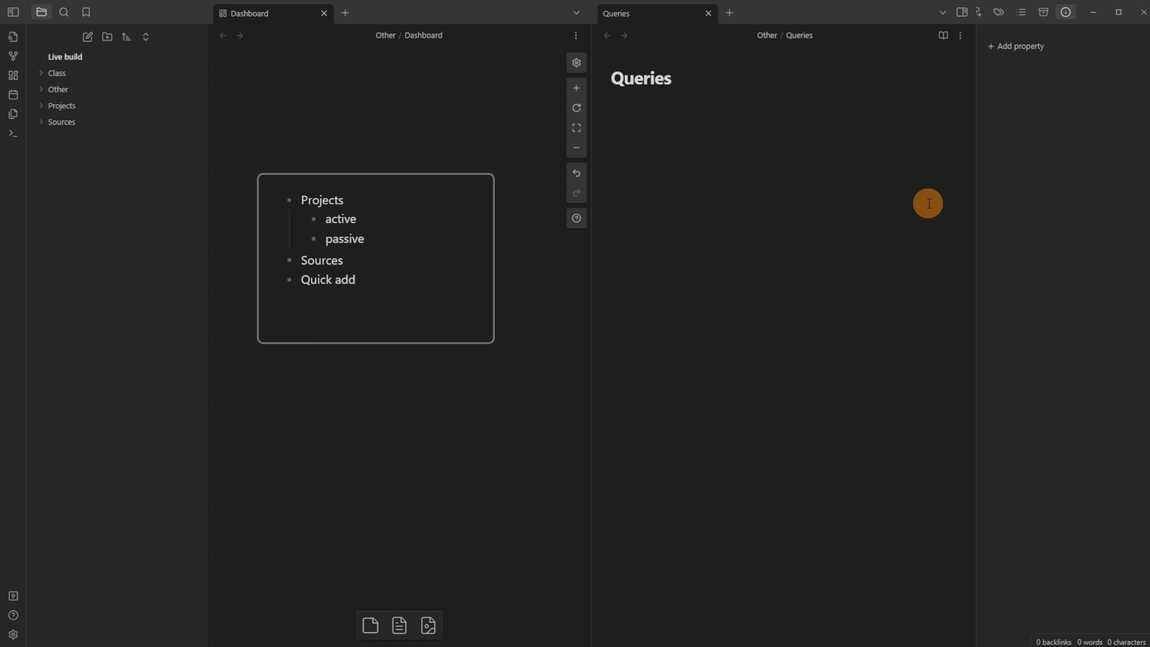
Step: Reassign the hotkey Ctrl + Shift + P from Toggle fold properties in current file to Properties view: Show file properties
{"action": "left_click", "coordinate": [13, 634]}
{"action": "left_click", "coordinate": [328, 140]}
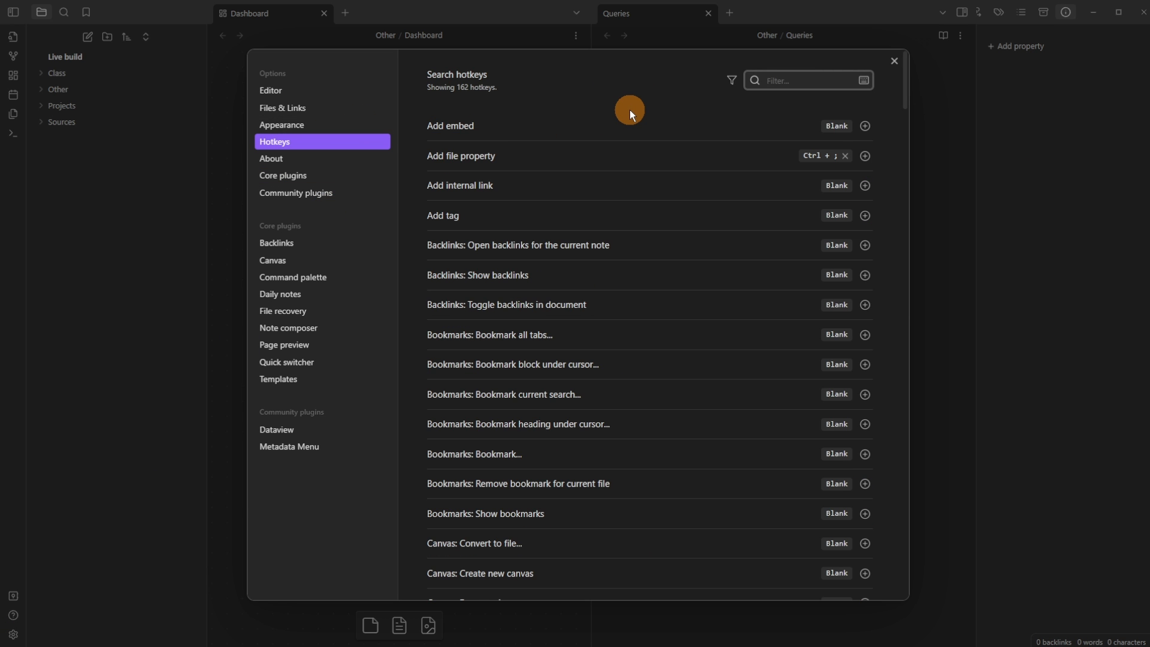
{"action": "type", "text": "proper"}
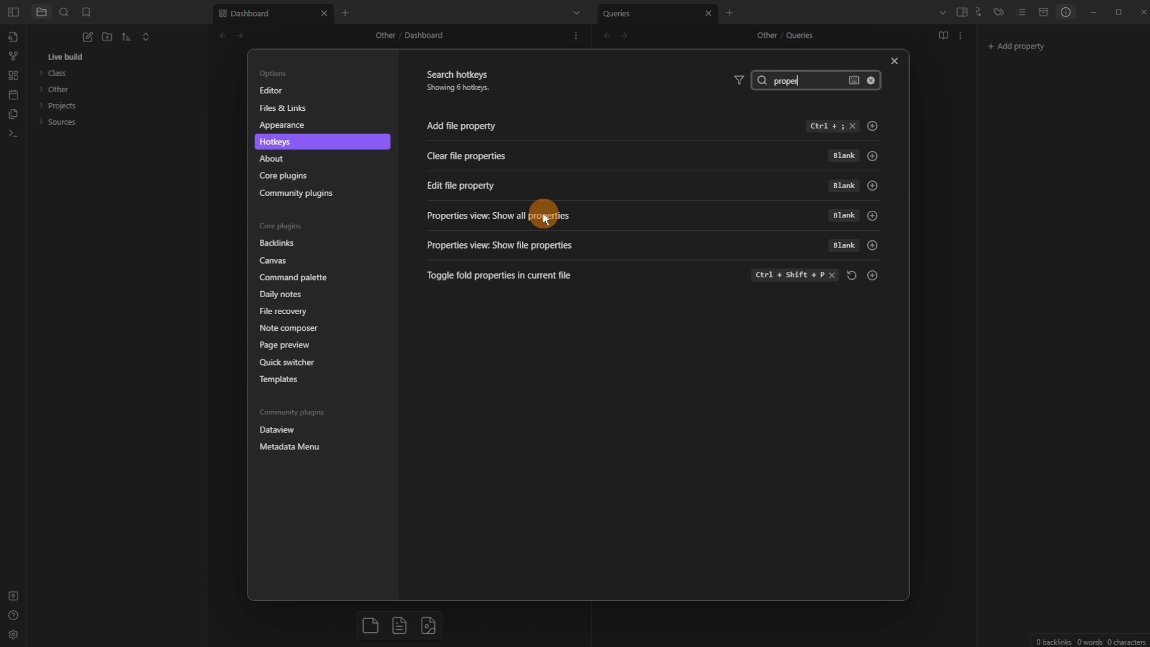
{"action": "left_click", "coordinate": [871, 246]}
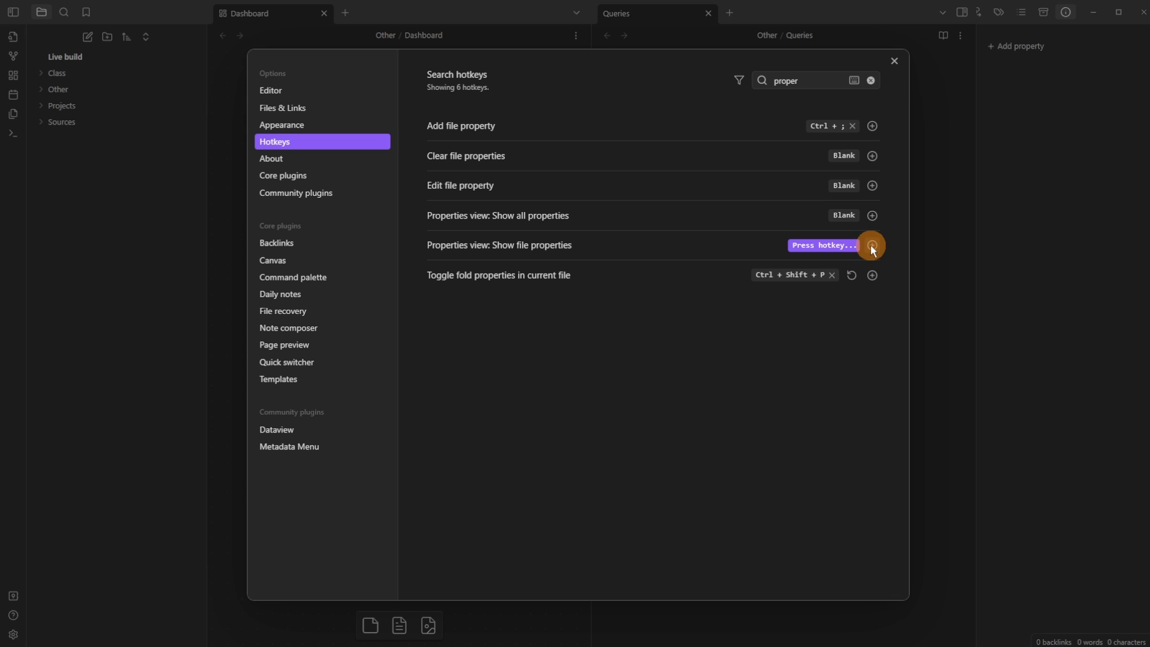
{"action": "left_click", "coordinate": [832, 273]}
{"action": "key", "text": "ctrl+shift+p"}
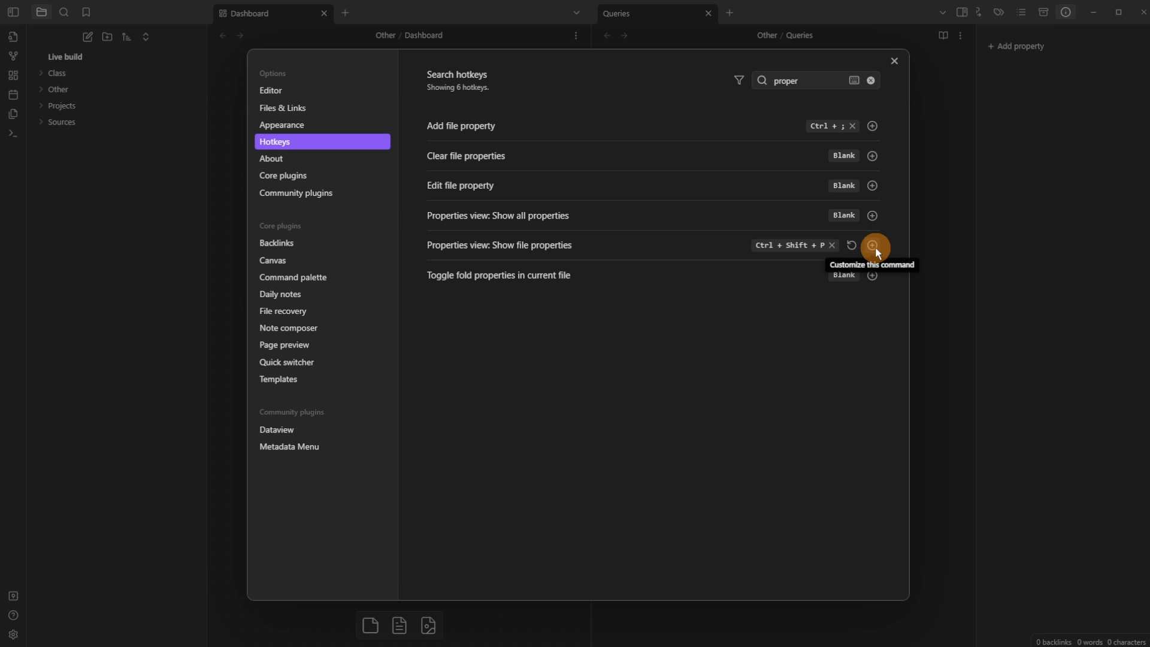
{"action": "key", "text": "Escape"}
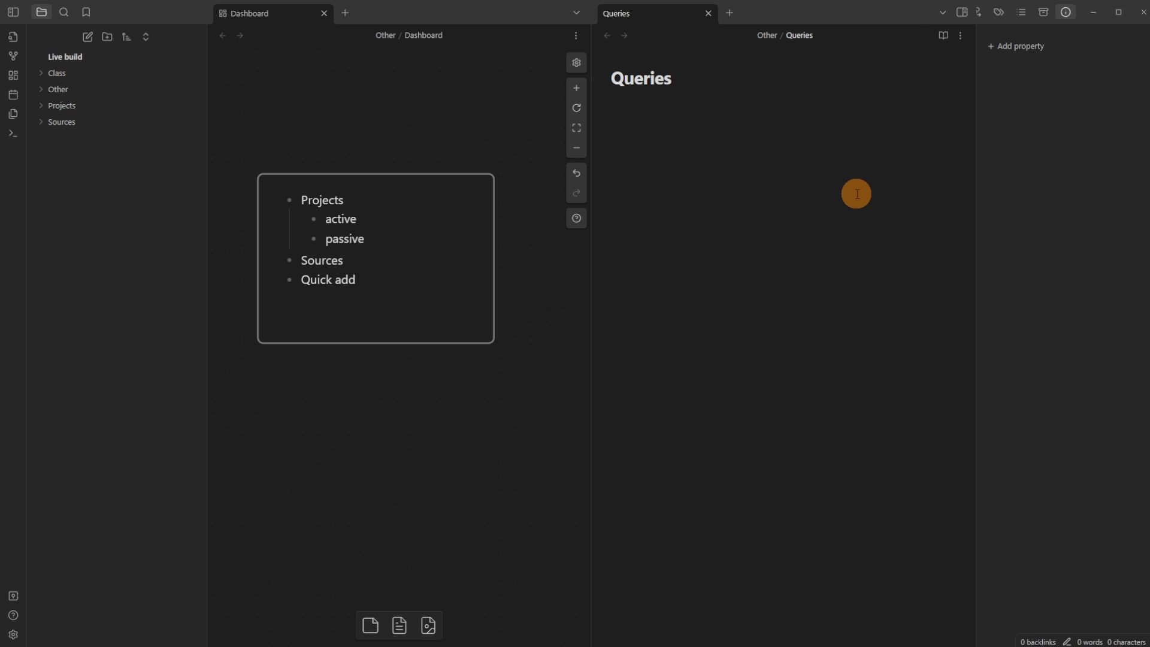
Step: Collapse the right sidebar, bring up the file properties view with its new hotkey, and add a Status property to the Queries note
{"action": "left_click", "coordinate": [962, 12]}
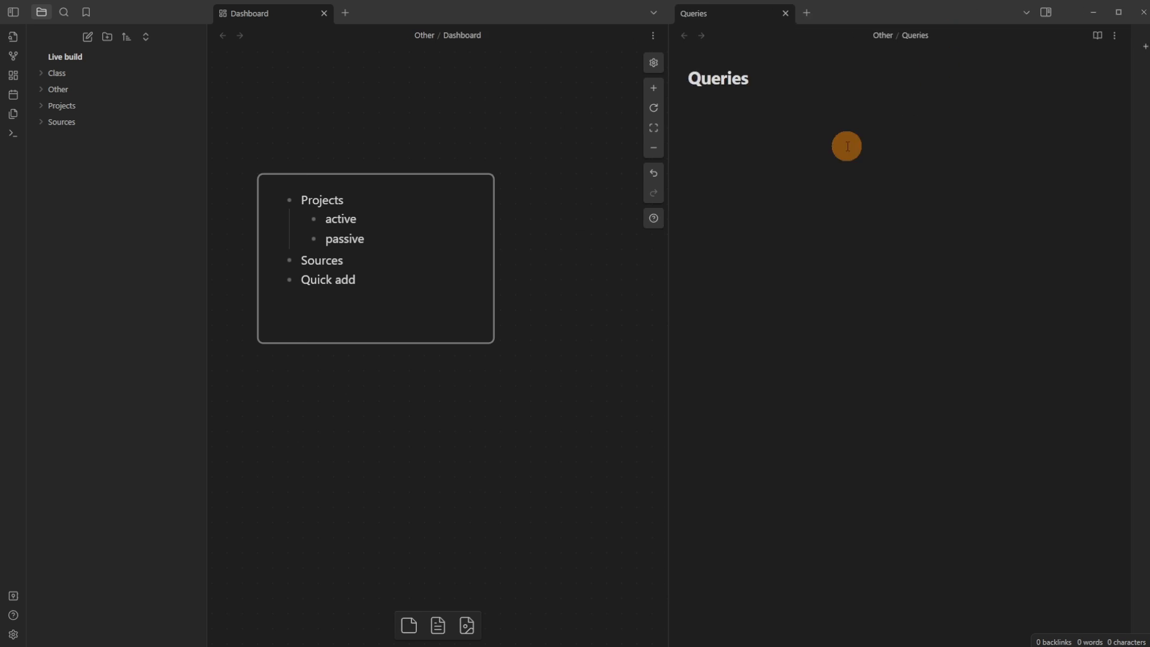
{"action": "key", "text": "ctrl+shift+p"}
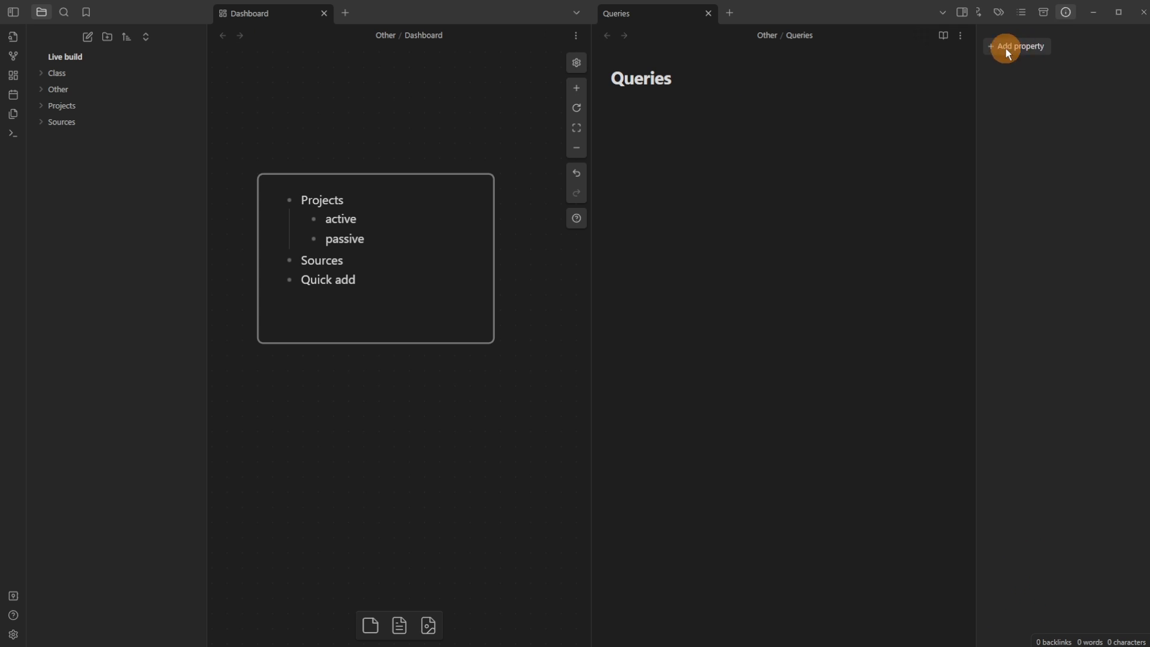
{"action": "left_click", "coordinate": [1037, 60]}
{"action": "type", "text": "Statiu"}
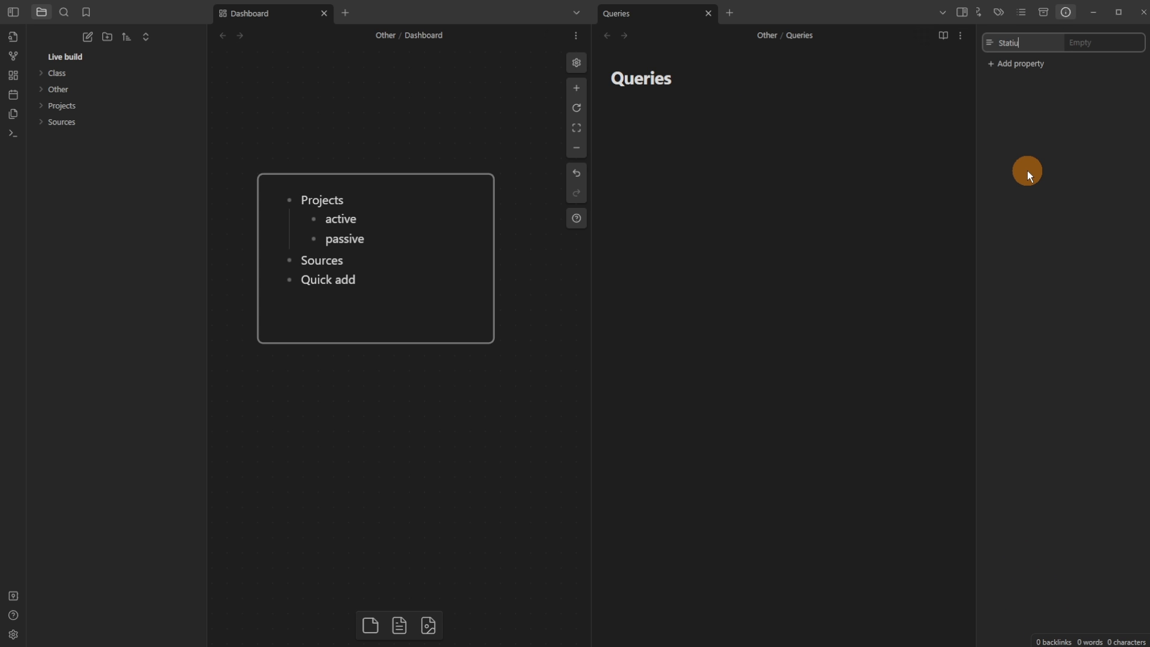
{"action": "key", "text": "BackSpace"}
{"action": "key", "text": "BackSpace"}
{"action": "type", "text": "us"}
{"action": "key", "text": "Return"}
{"action": "left_click", "coordinate": [685, 200]}
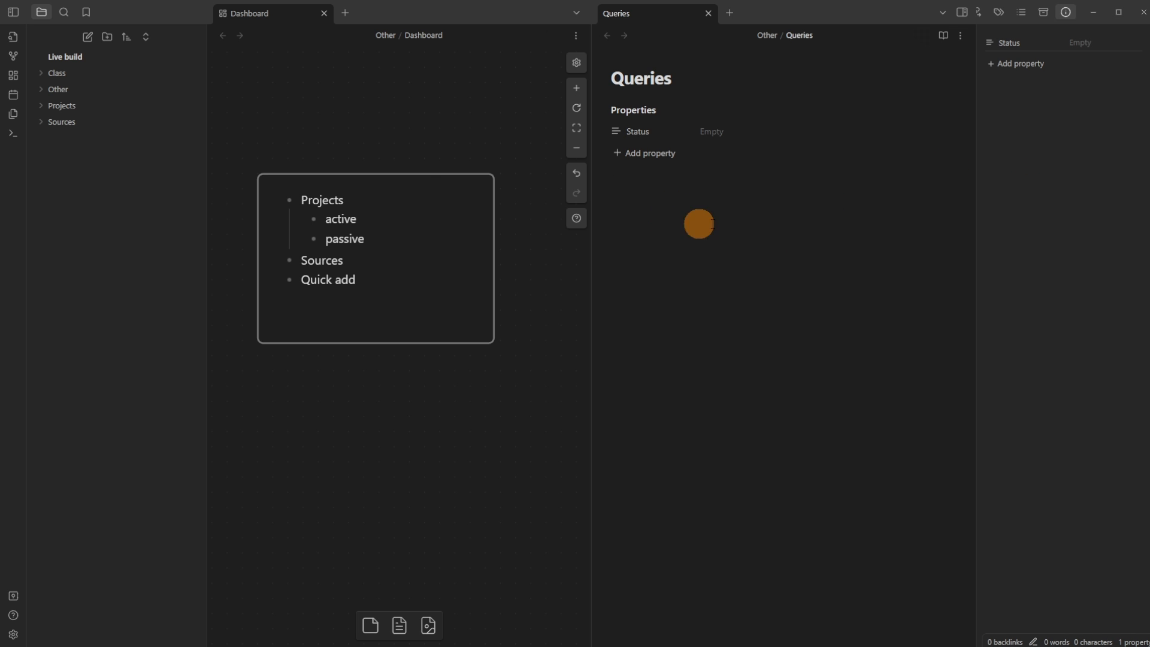
Step: Check the available property types for Status, and set its value to a link to the Dashboard canvas
{"action": "left_click", "coordinate": [617, 130]}
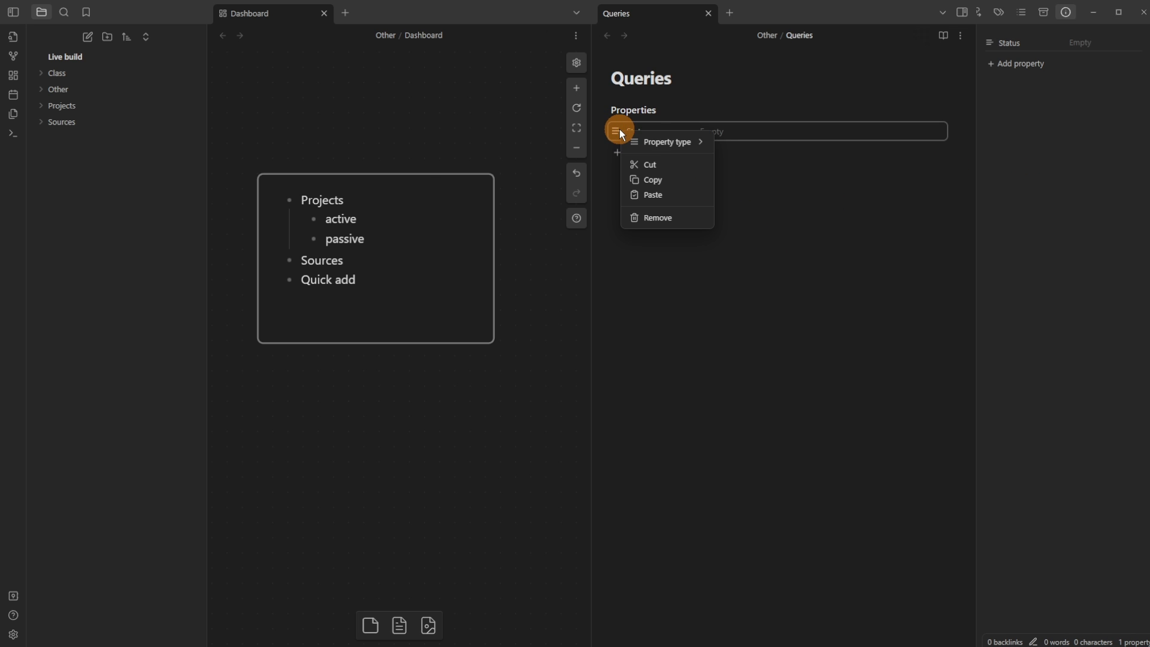
{"action": "mouse_move", "coordinate": [658, 142]}
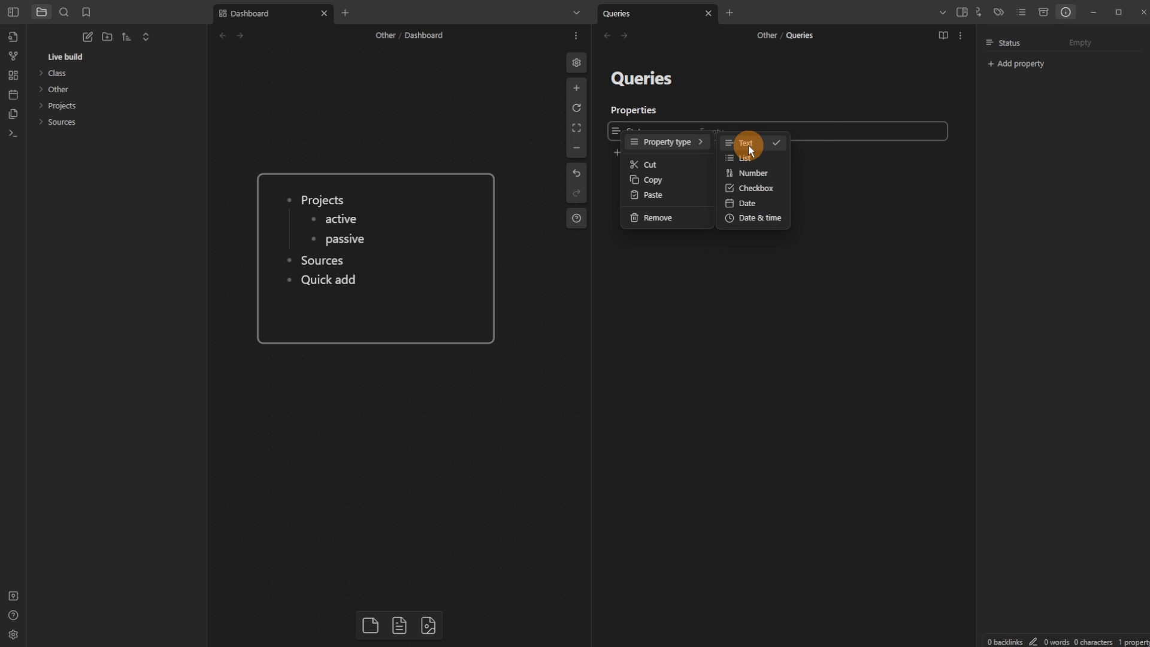
{"action": "left_click", "coordinate": [814, 134]}
{"action": "type", "text": "[["}
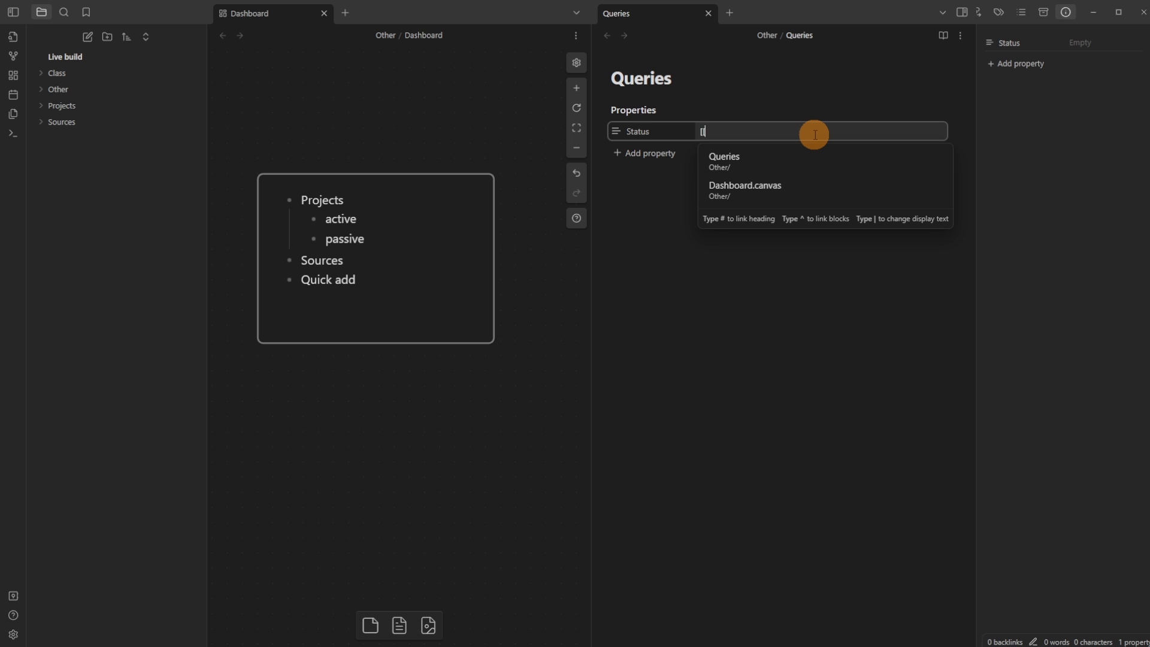
{"action": "key", "text": "Down"}
{"action": "key", "text": "Down"}
{"action": "key", "text": "Down"}
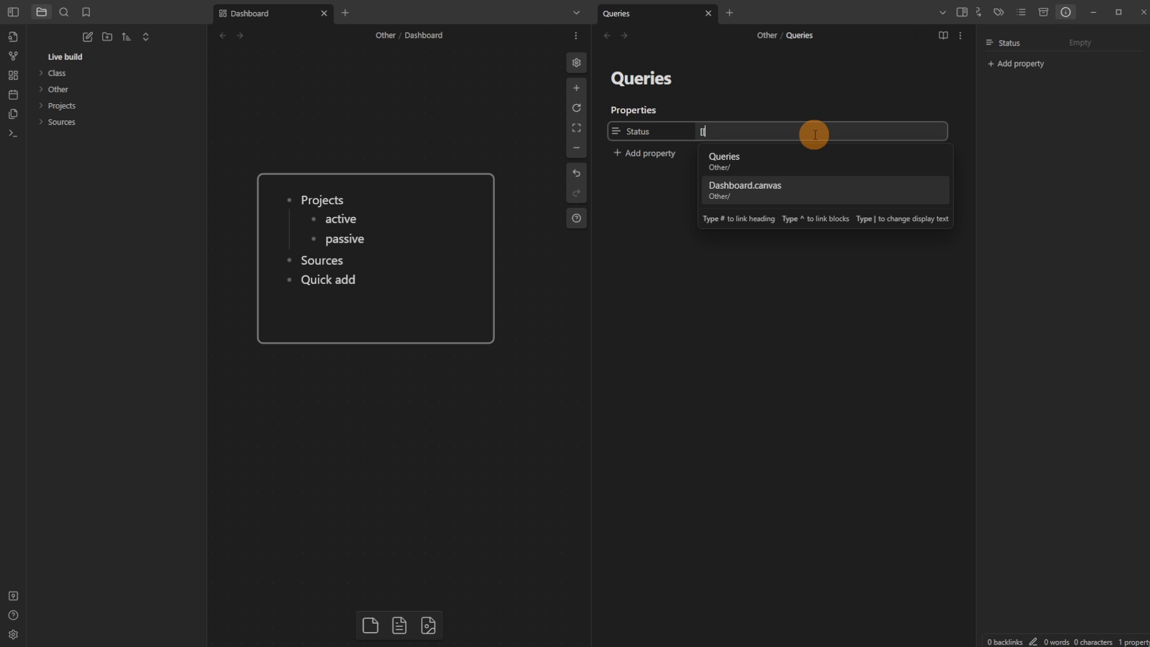
{"action": "key", "text": "Return"}
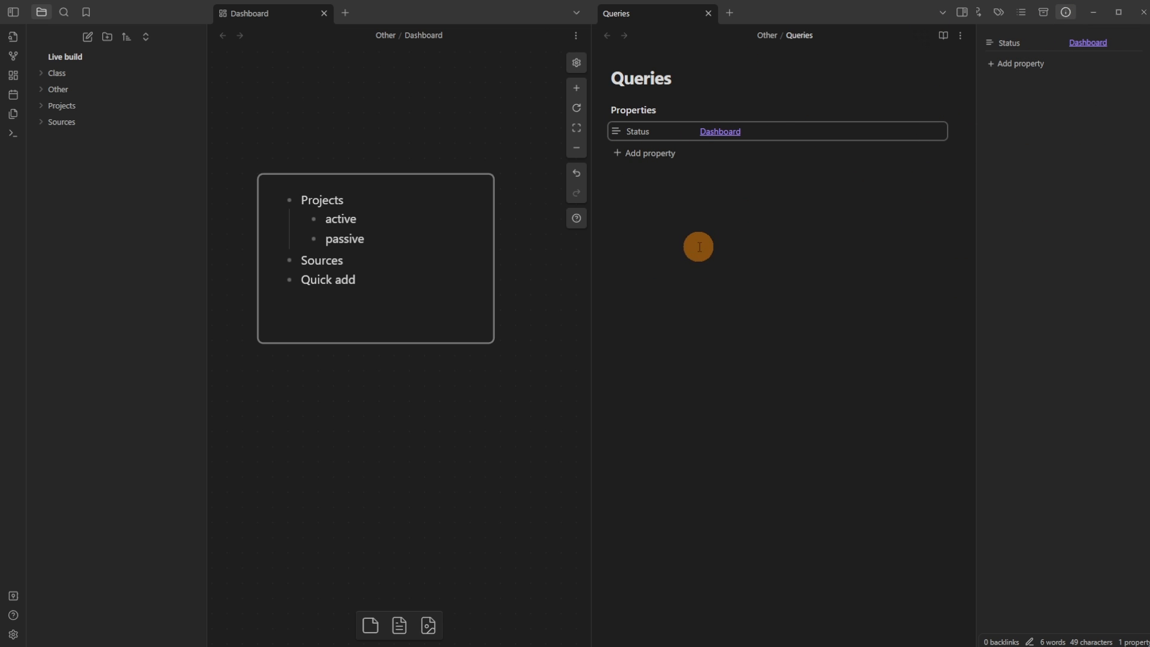
Step: Add a link to the Queries note below Quick add in the Dashboard card and preview the linked note
{"action": "left_click", "coordinate": [437, 252]}
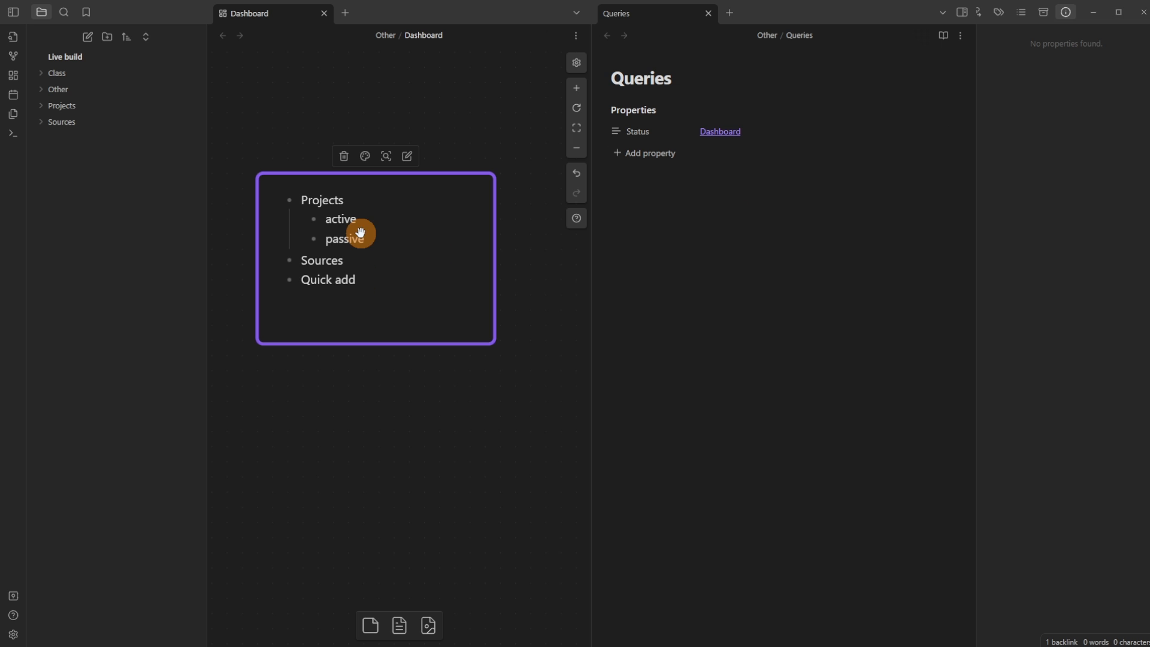
{"action": "double_click", "coordinate": [360, 301]}
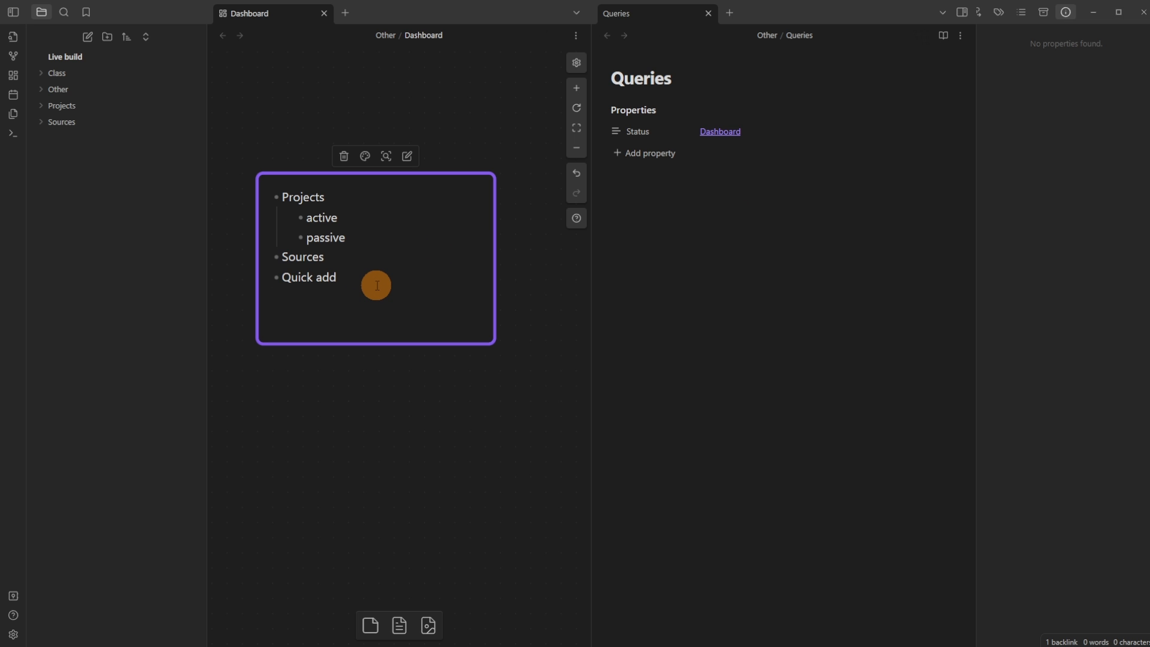
{"action": "type", "text": "[["}
{"action": "key", "text": "Return"}
{"action": "left_click", "coordinate": [374, 467]}
{"action": "left_click", "coordinate": [326, 299]}
{"action": "mouse_move", "coordinate": [330, 306]}
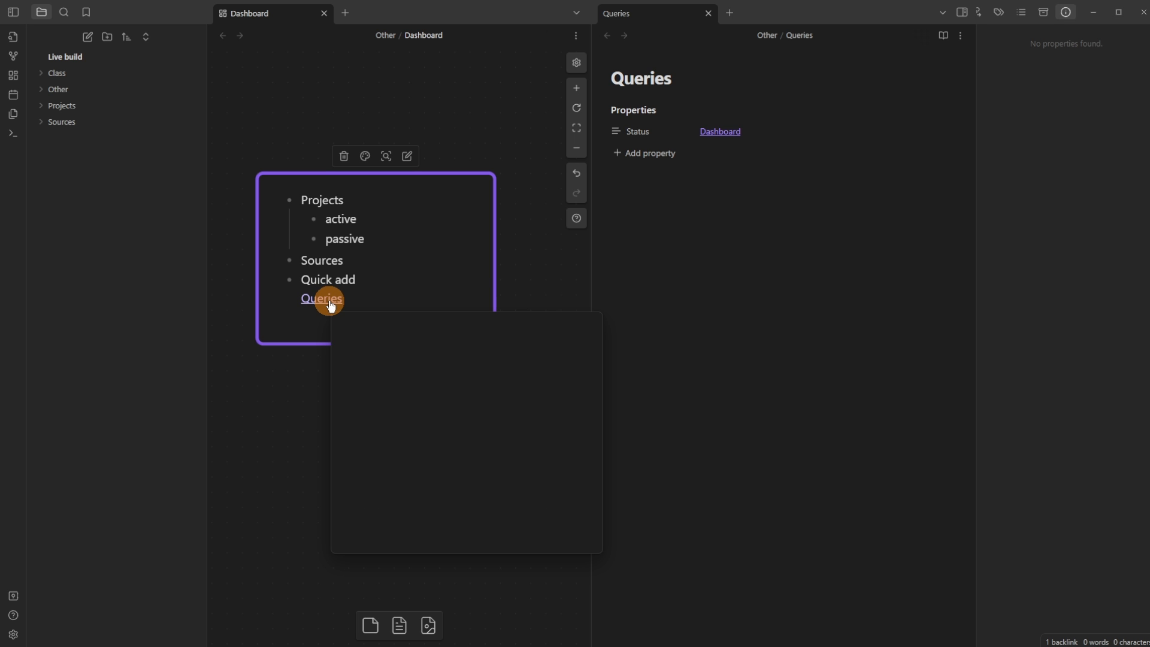
{"action": "left_click", "coordinate": [778, 206]}
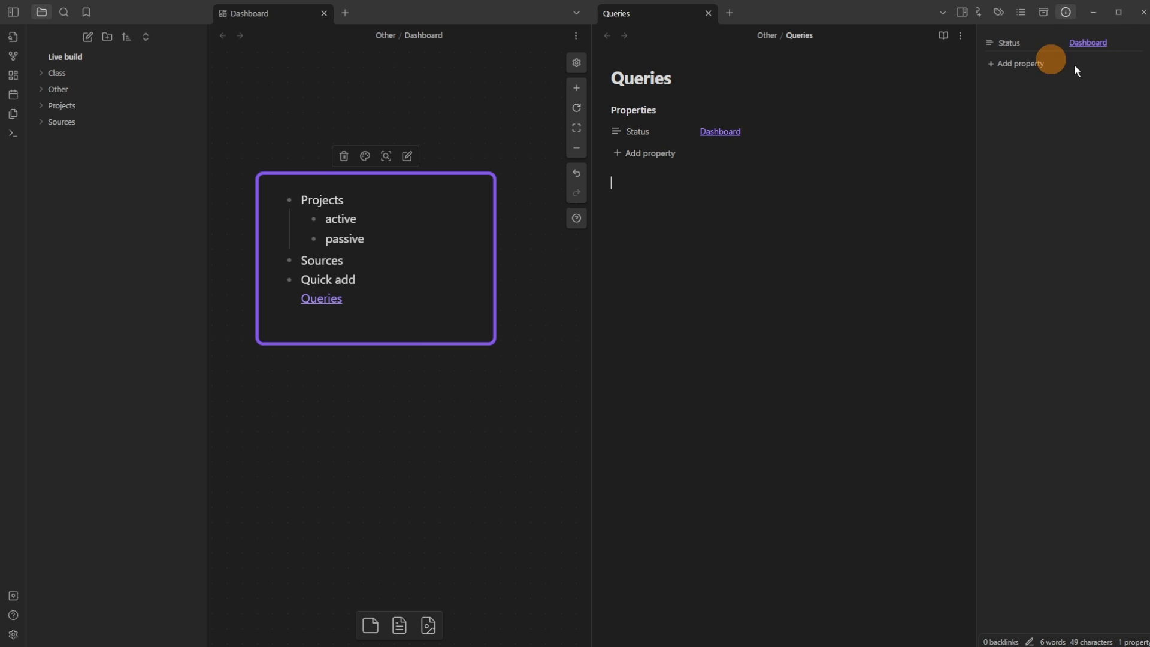
{"action": "left_click", "coordinate": [349, 297]}
{"action": "left_click", "coordinate": [454, 112]}
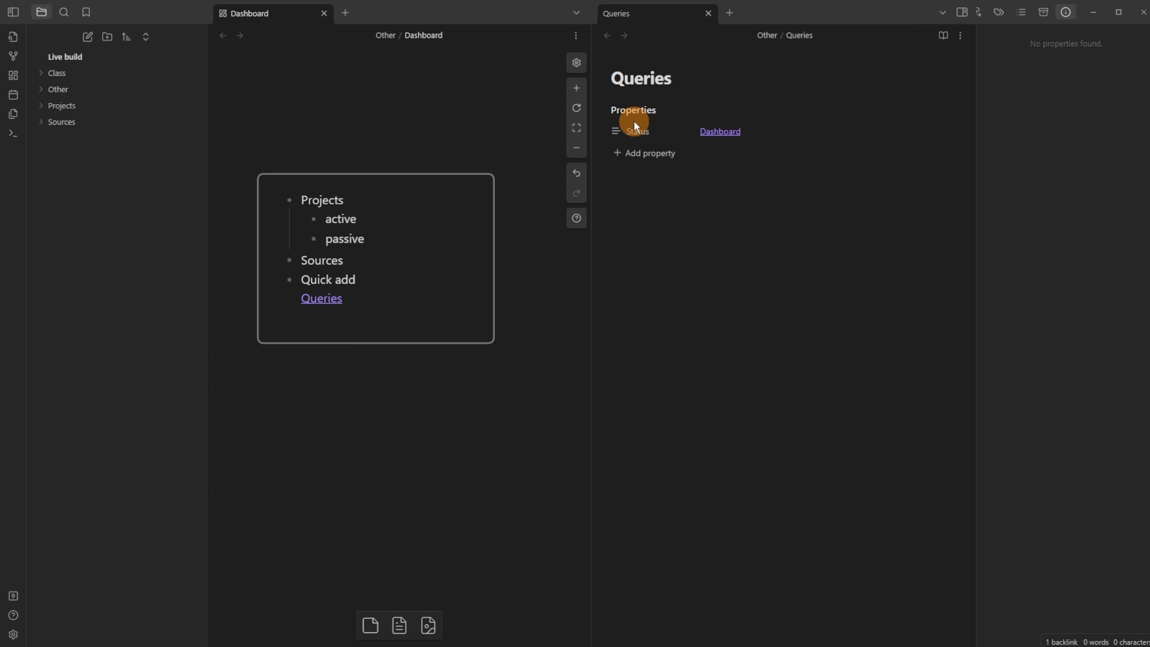
Step: Remove the Status property from the Queries note
{"action": "left_click", "coordinate": [778, 195]}
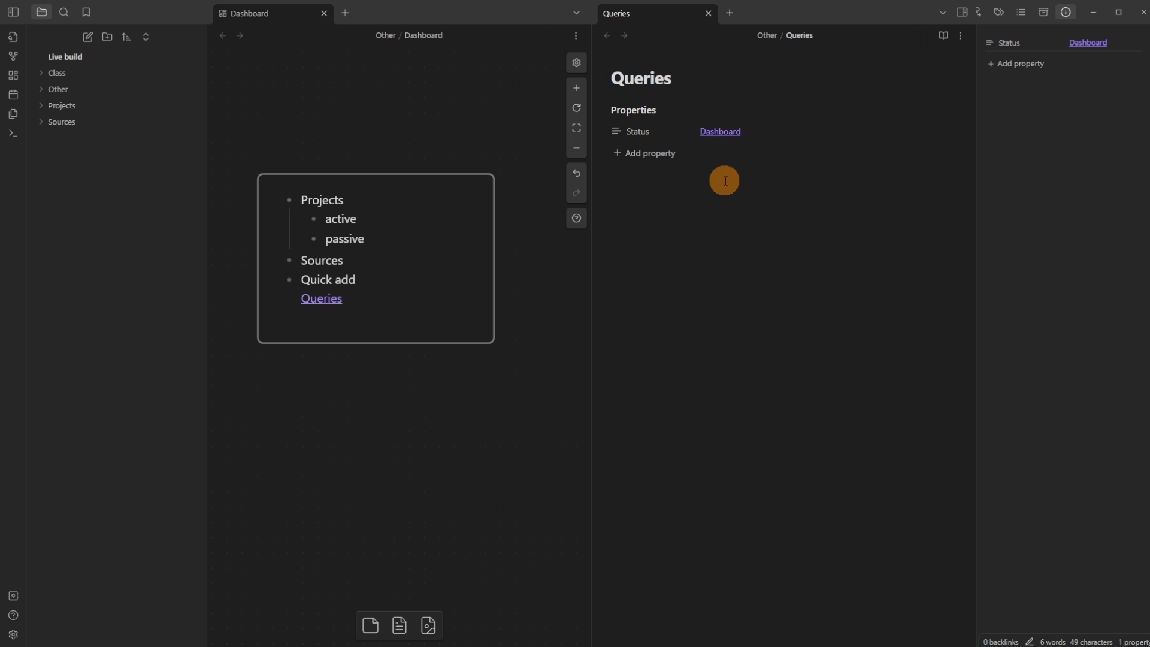
{"action": "left_click", "coordinate": [615, 132]}
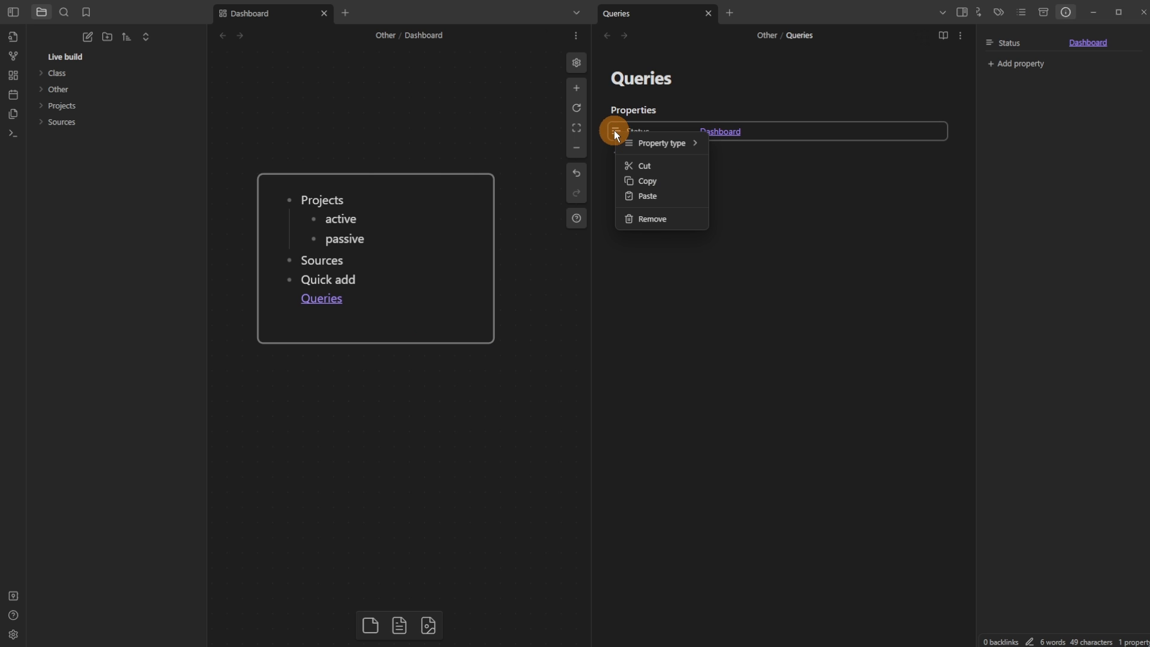
{"action": "left_click", "coordinate": [655, 221]}
Step: Delete the Queries link from the Dashboard card, leaving the list ending at Quick add
{"action": "left_click", "coordinate": [443, 305]}
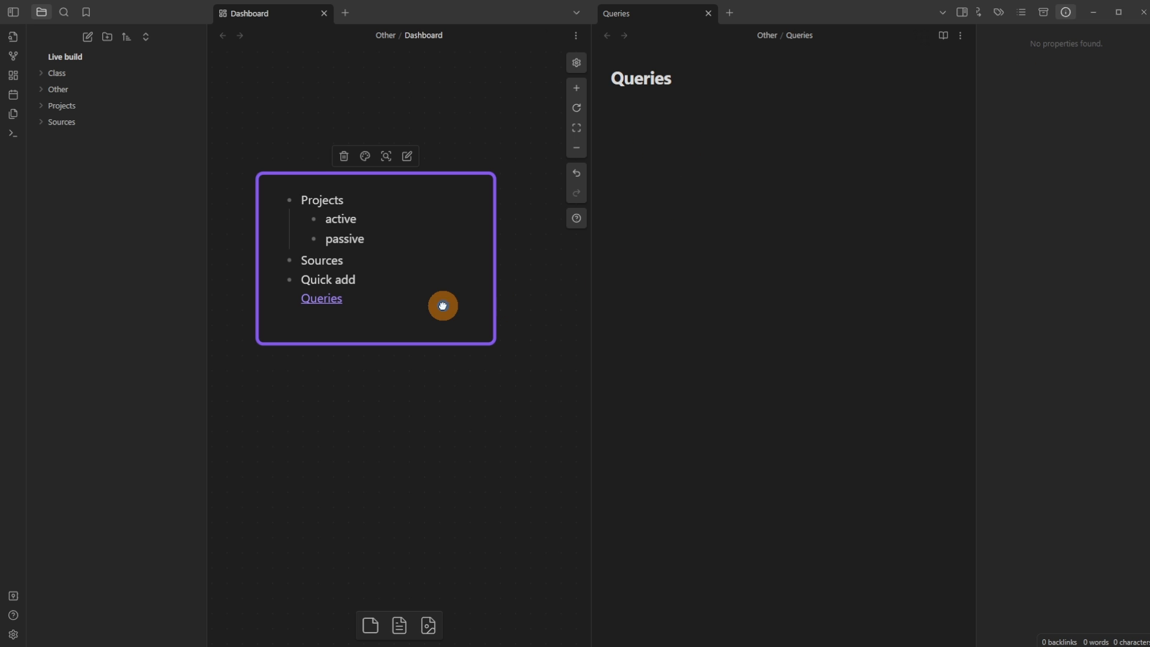
{"action": "left_click", "coordinate": [431, 305]}
{"action": "key", "text": "BackSpace"}
{"action": "key", "text": "BackSpace"}
{"action": "key", "text": "BackSpace"}
{"action": "key", "text": "BackSpace"}
{"action": "key", "text": "BackSpace"}
{"action": "key", "text": "BackSpace"}
{"action": "key", "text": "BackSpace"}
{"action": "key", "text": "BackSpace"}
{"action": "key", "text": "BackSpace"}
{"action": "key", "text": "BackSpace"}
{"action": "key", "text": "BackSpace"}
{"action": "key", "text": "BackSpace"}
{"action": "left_click", "coordinate": [464, 124]}
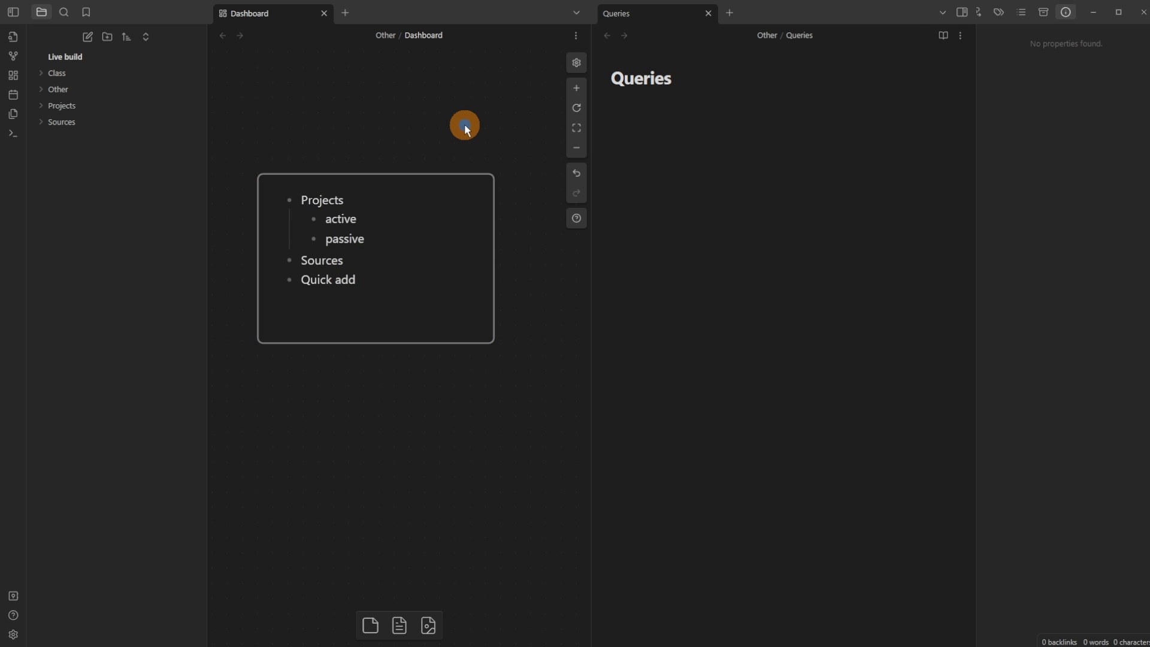
Step: In the Metadata Menu FileClass settings, set both the class Files path and the fileClass field alias to Class
{"action": "left_click", "coordinate": [670, 162]}
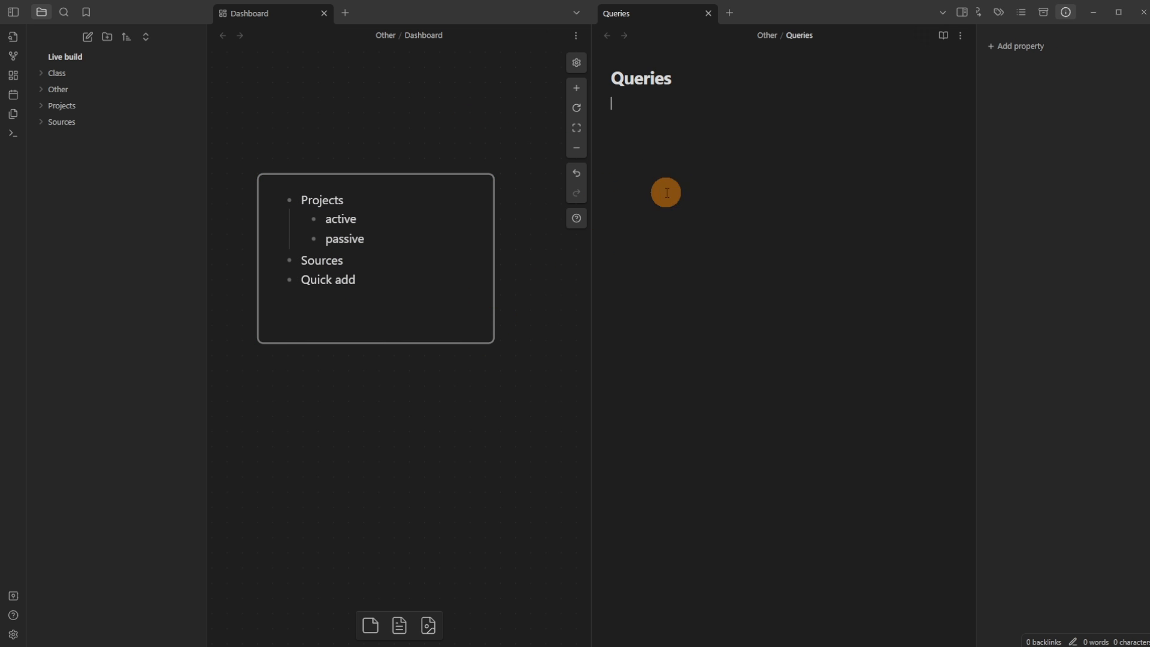
{"action": "left_click", "coordinate": [13, 634]}
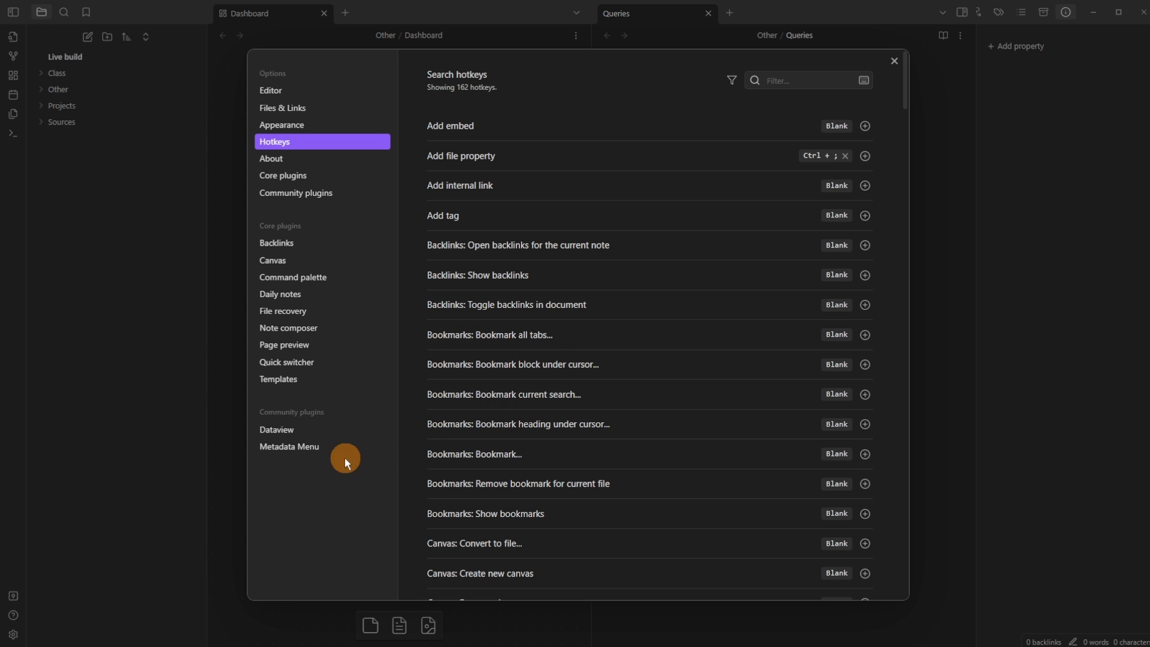
{"action": "left_click", "coordinate": [294, 446]}
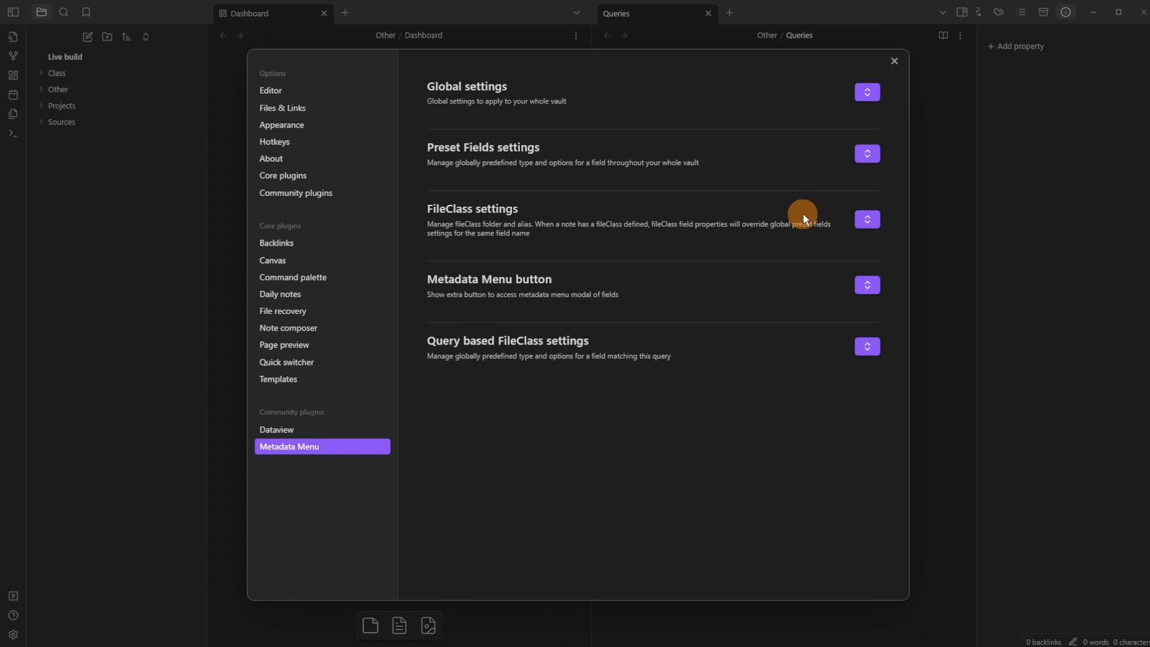
{"action": "left_click", "coordinate": [865, 219]}
{"action": "left_click", "coordinate": [706, 259]}
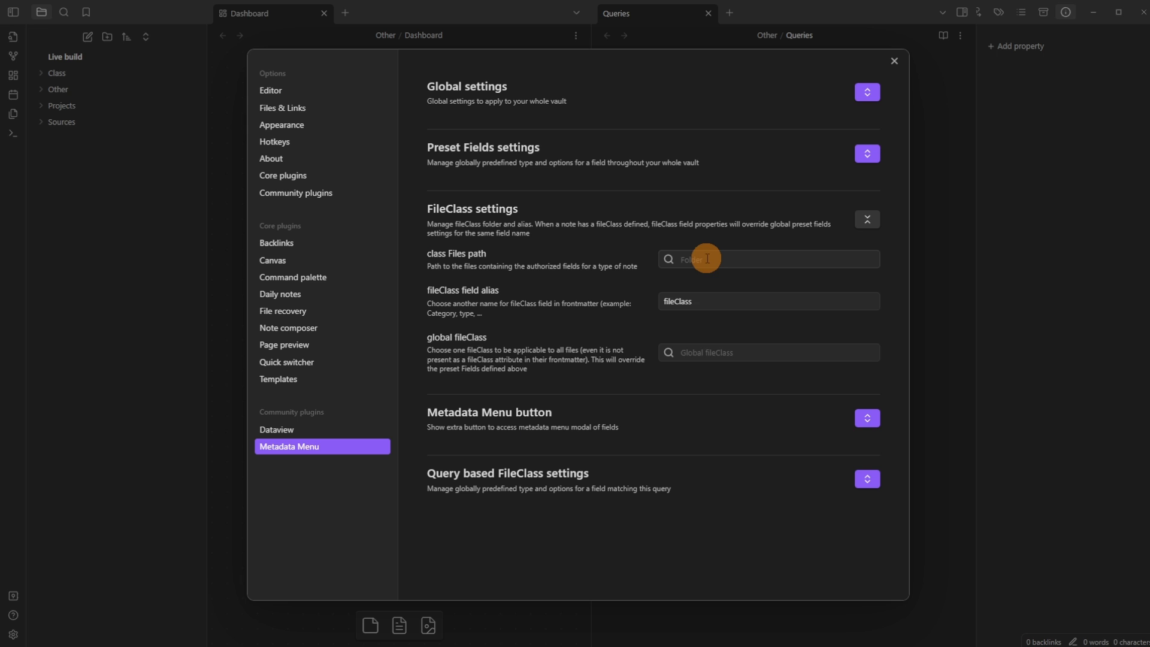
{"action": "left_click", "coordinate": [695, 360]}
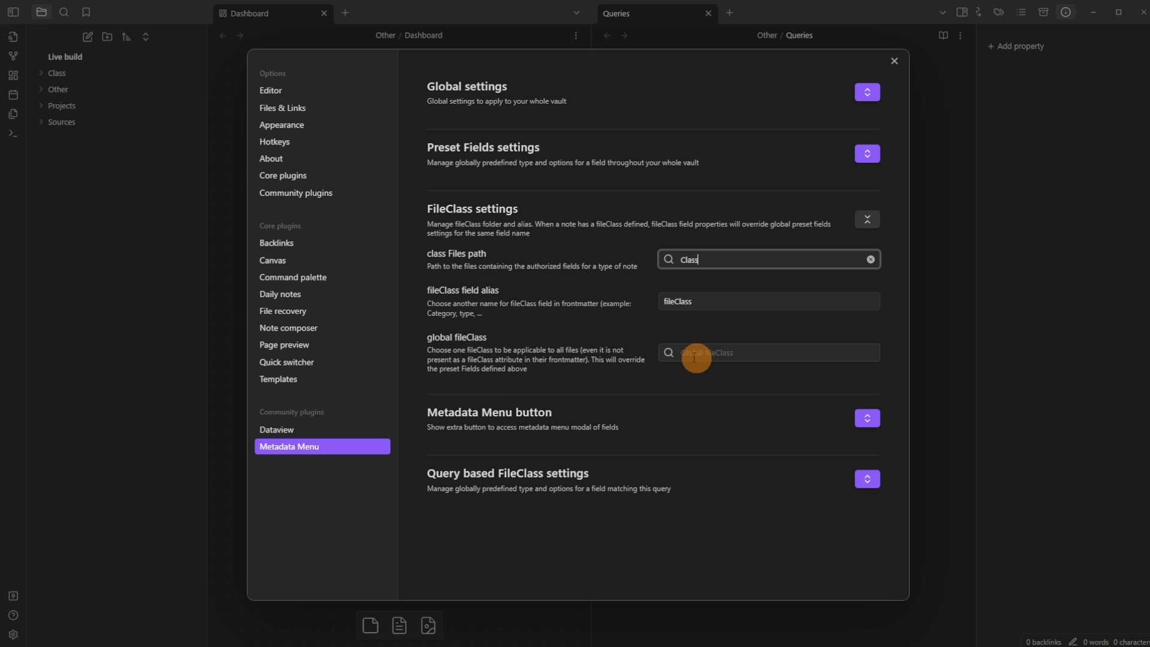
{"action": "left_click", "coordinate": [675, 302]}
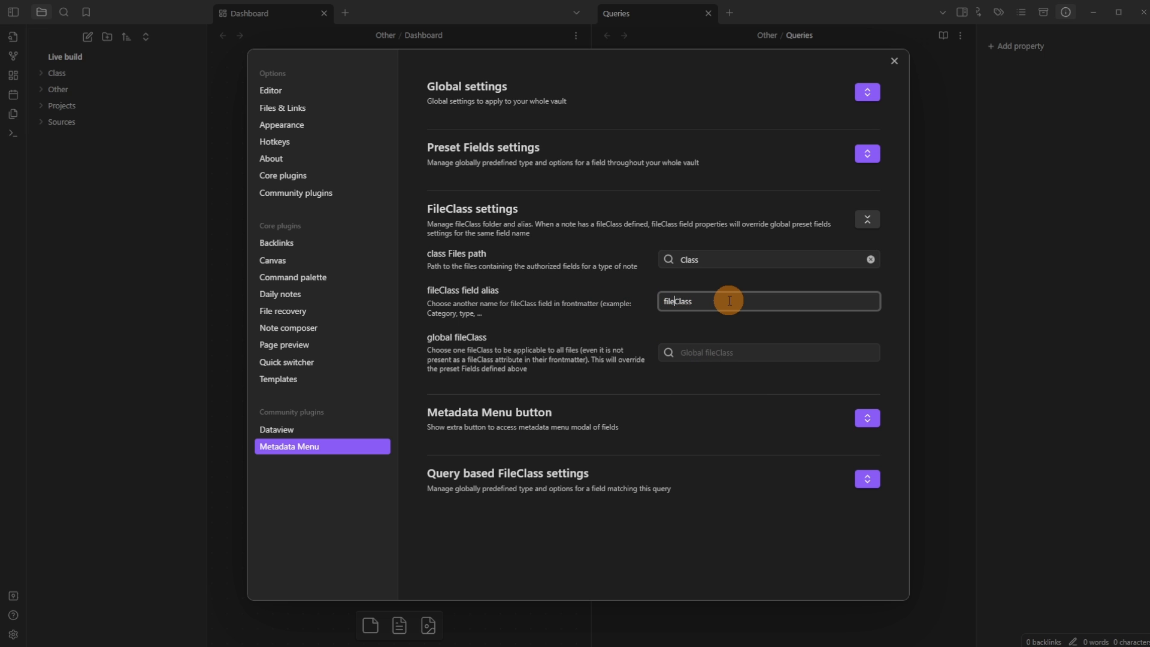
{"action": "left_click", "coordinate": [592, 301]}
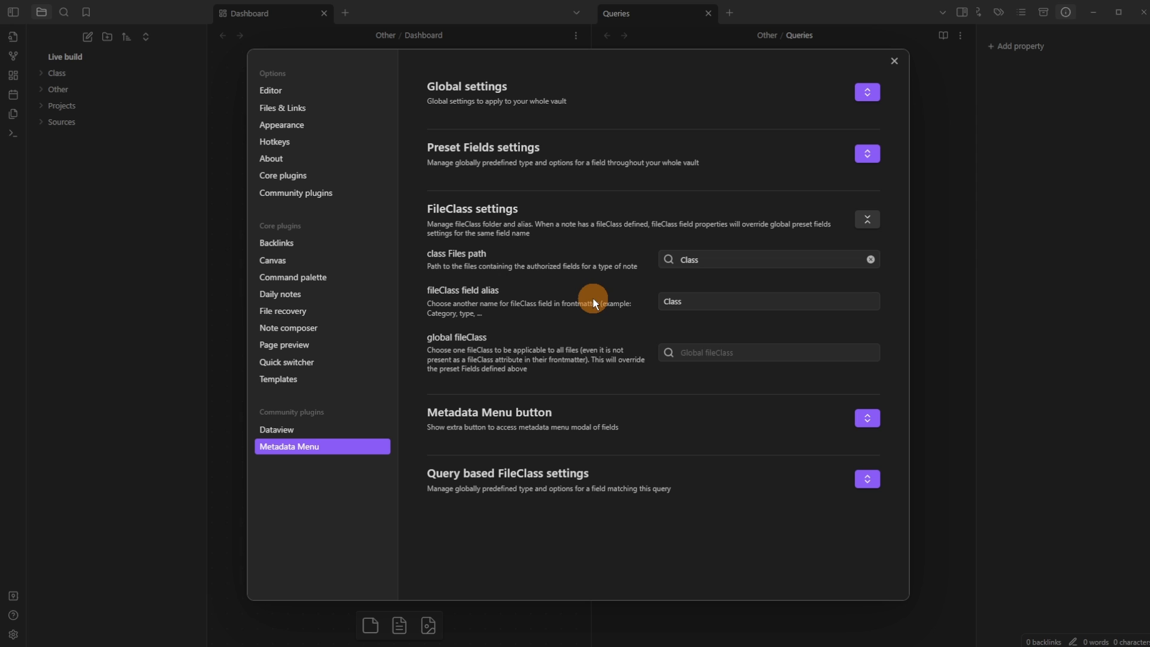
{"action": "left_click", "coordinate": [1047, 273]}
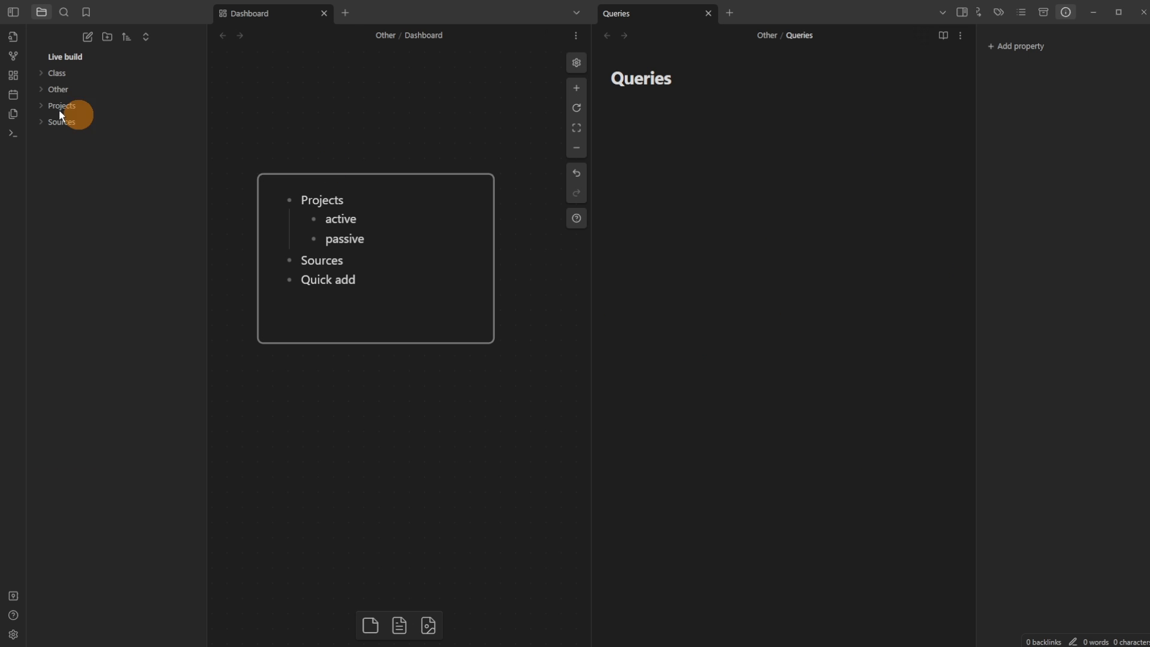
Step: Create a new note named Default in the Class folder
{"action": "right_click", "coordinate": [84, 74]}
{"action": "left_click", "coordinate": [124, 85]}
{"action": "type", "text": "Defaukltlt"}
{"action": "key", "text": "Return"}
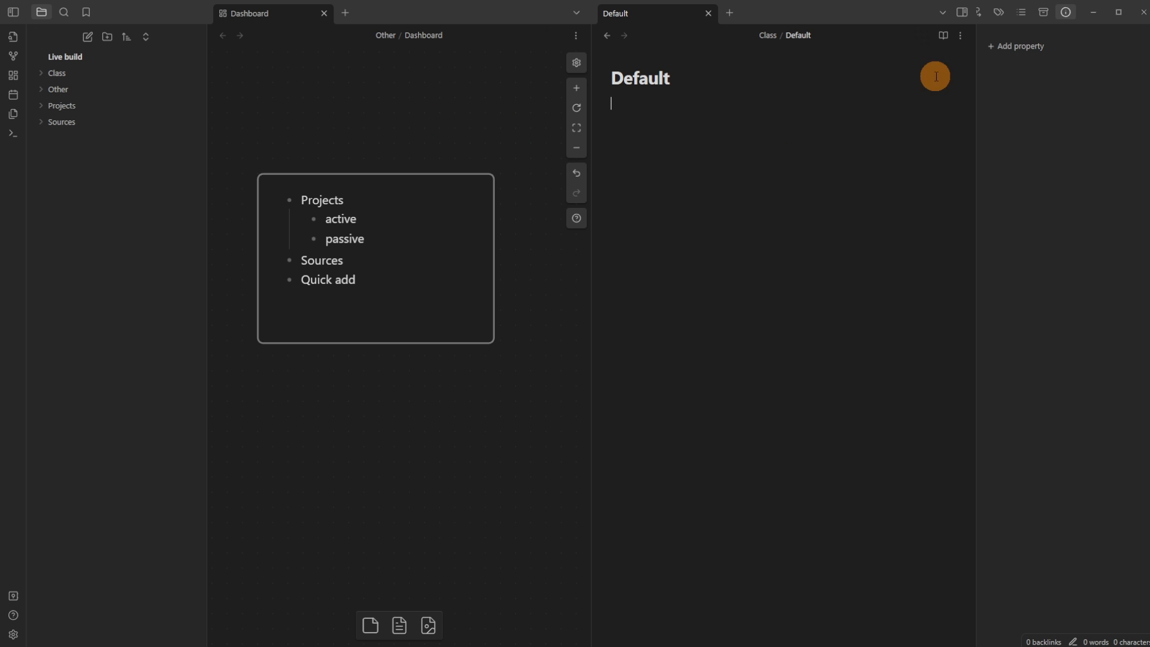
Step: Restart the application with the Live build vault, dismiss the vault chooser, and expand the Class folder
{"action": "left_click", "coordinate": [1141, 11]}
{"action": "mouse_move", "coordinate": [222, 642]}
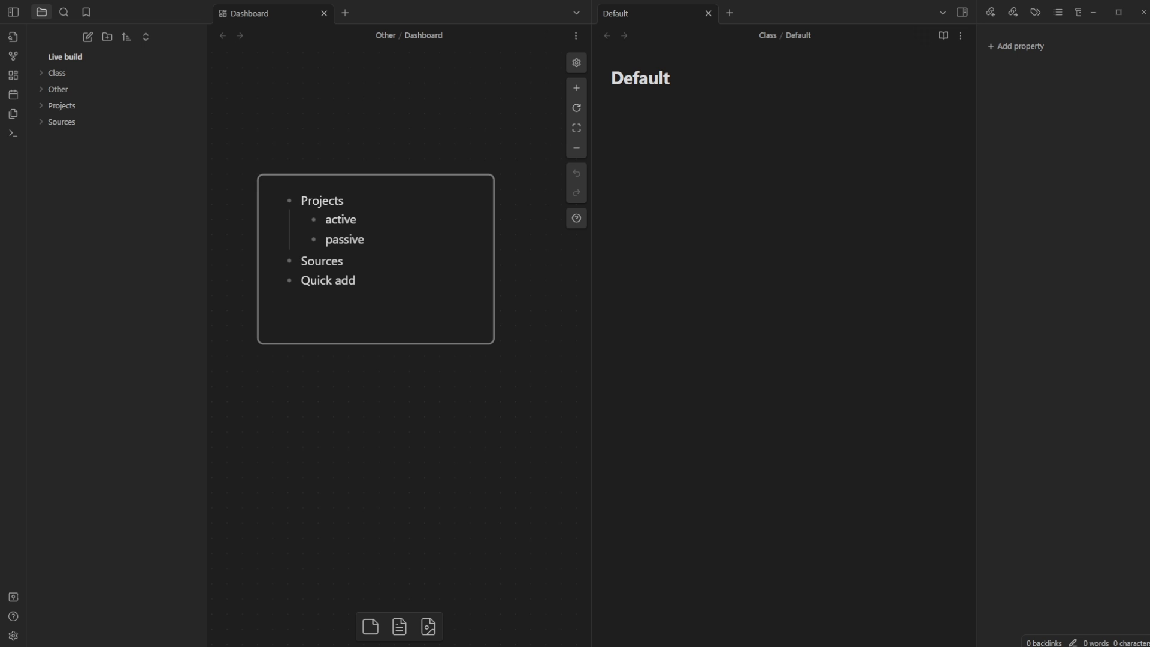
{"action": "left_click_drag", "start_coordinate": [1, 165], "coordinate": [359, 117]}
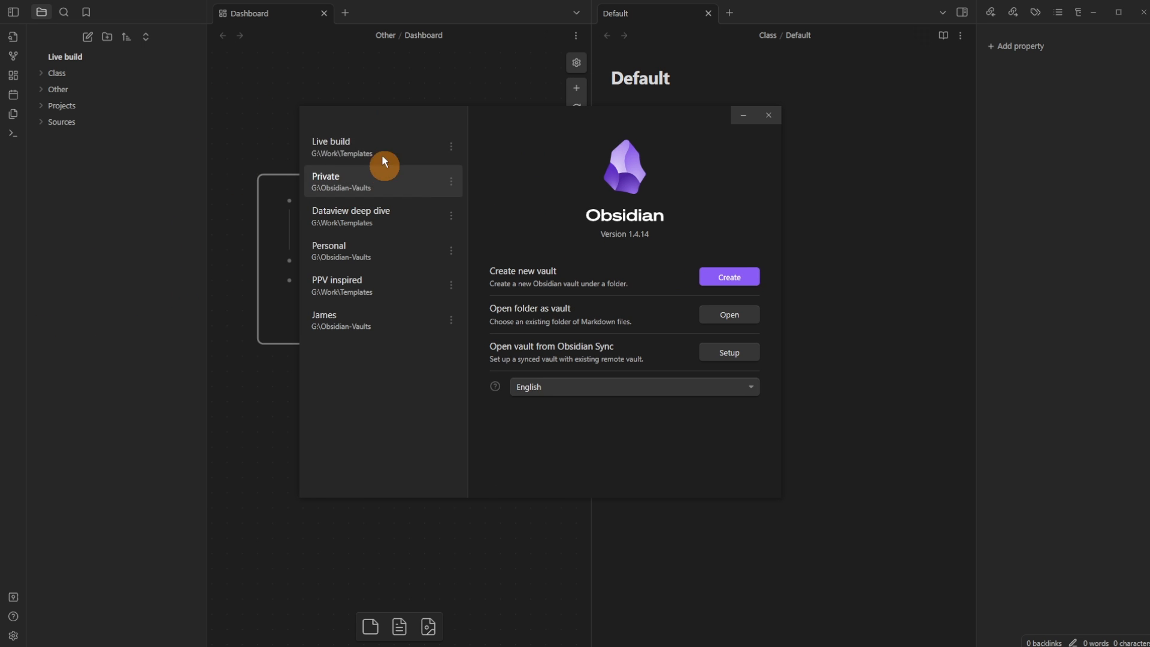
{"action": "left_click", "coordinate": [767, 115]}
{"action": "left_click", "coordinate": [330, 111]}
{"action": "left_click", "coordinate": [63, 73]}
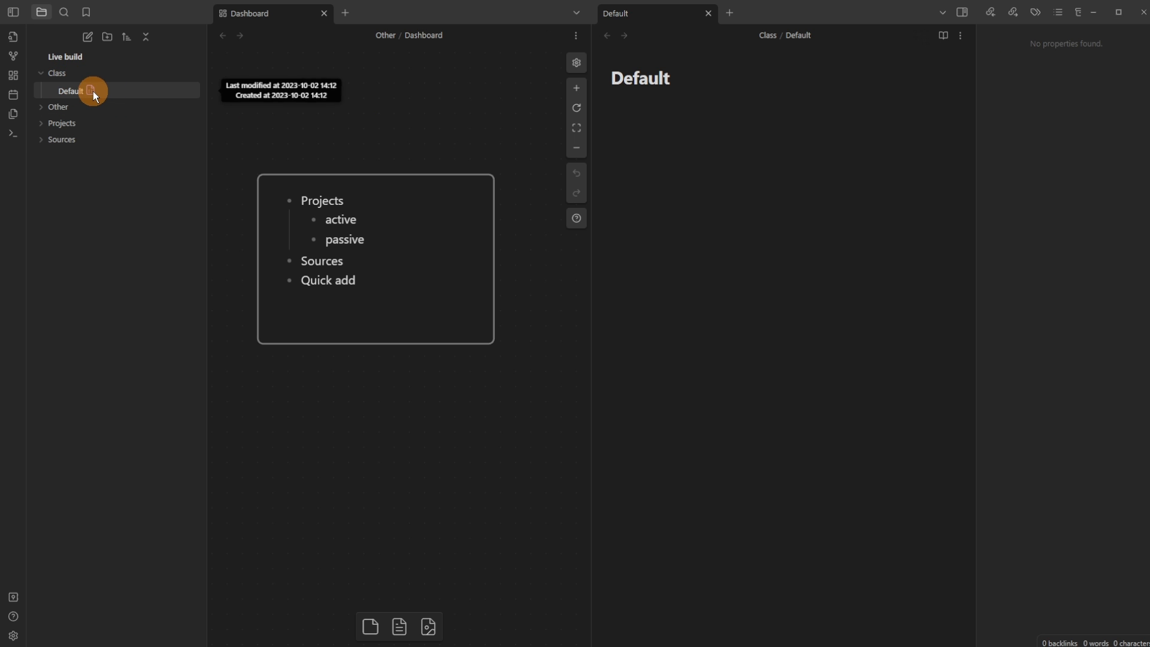
Step: Reopen the Default note from the Class folder beside the Dashboard and open its fileclass view
{"action": "left_click", "coordinate": [708, 13]}
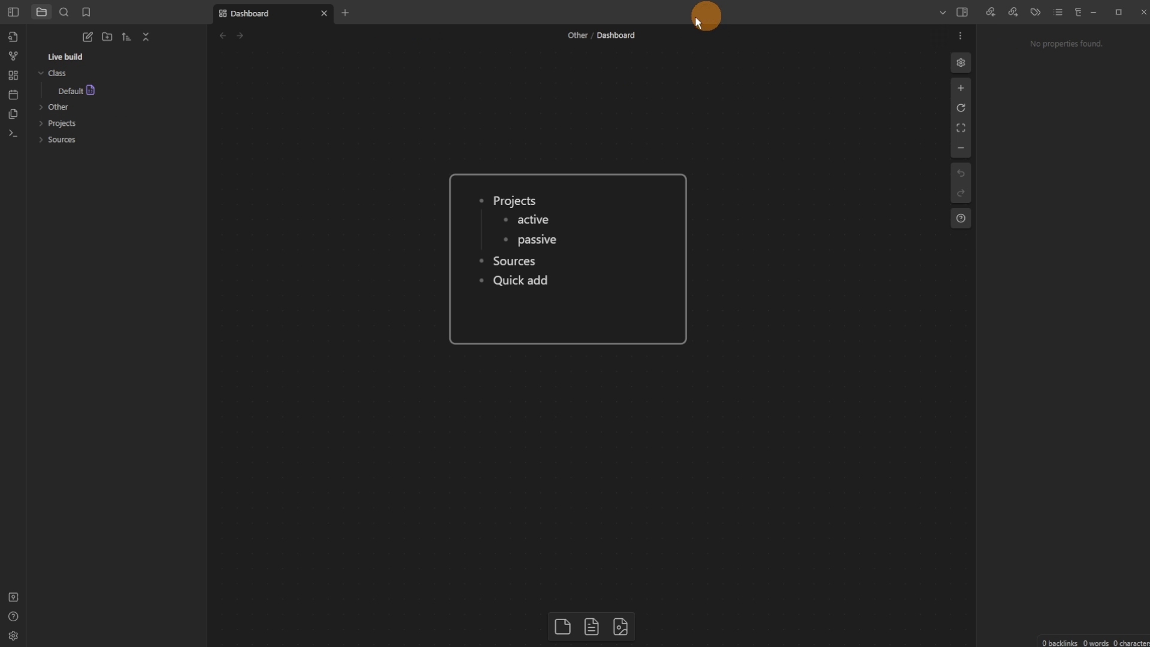
{"action": "left_click", "coordinate": [72, 91]}
{"action": "left_click_drag", "start_coordinate": [841, 137], "coordinate": [816, 216]}
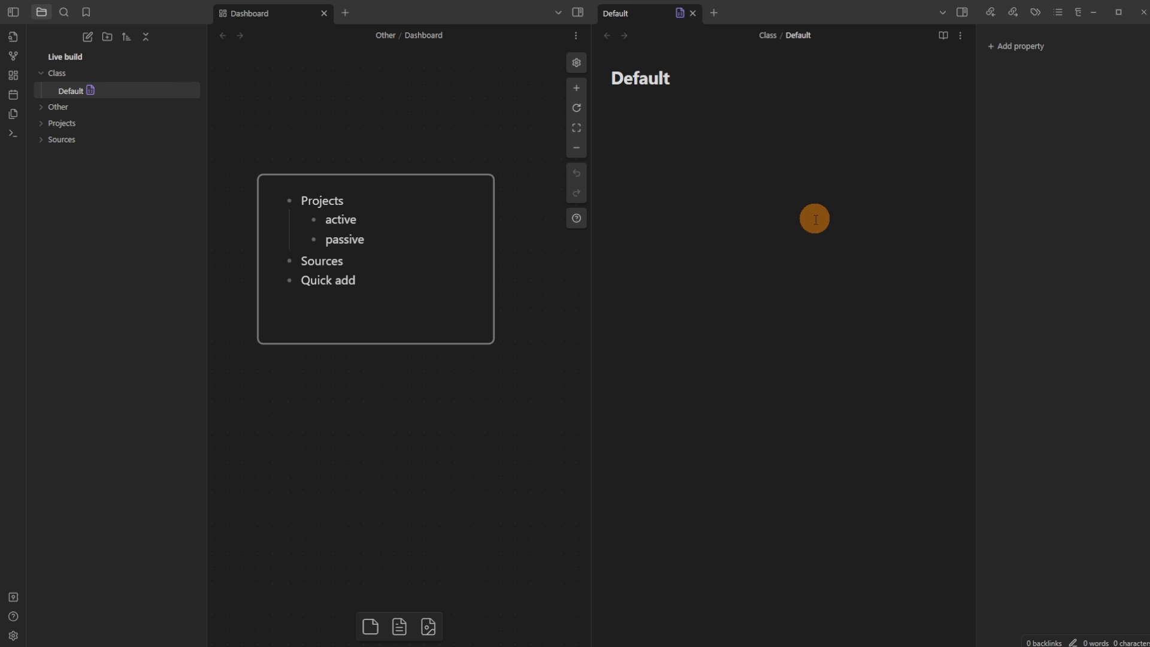
{"action": "left_click", "coordinate": [695, 13]}
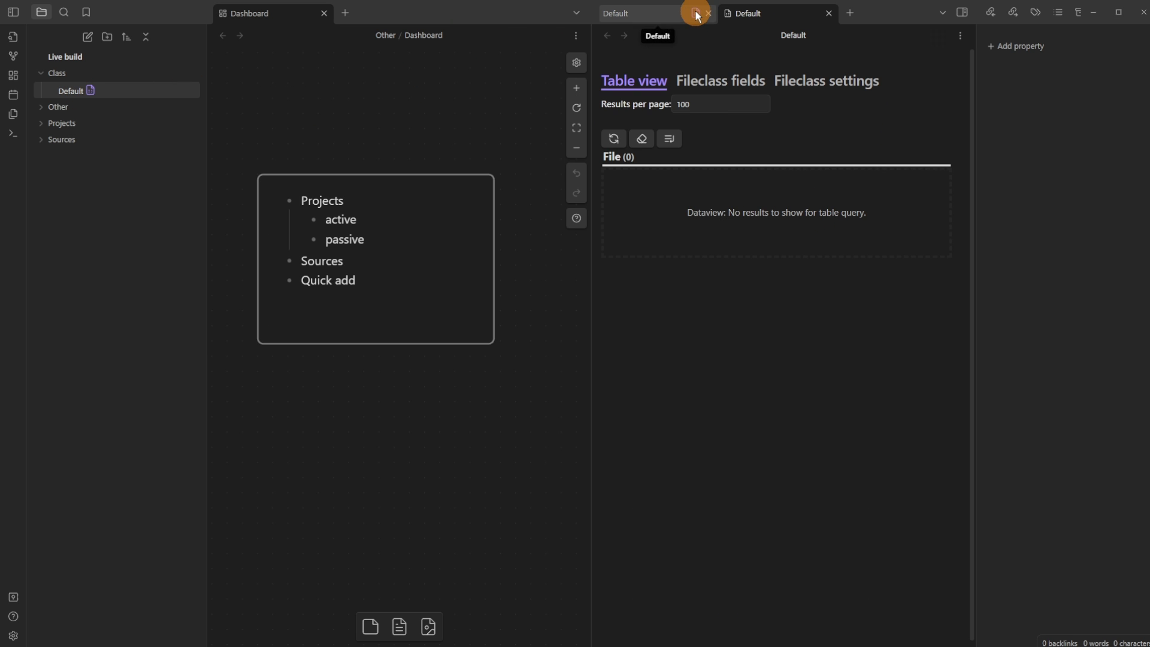
Step: Add a fileclass field named Class that accepts a single value from a list, with values returned from a dataview query
{"action": "left_click", "coordinate": [714, 84]}
{"action": "left_click", "coordinate": [623, 112]}
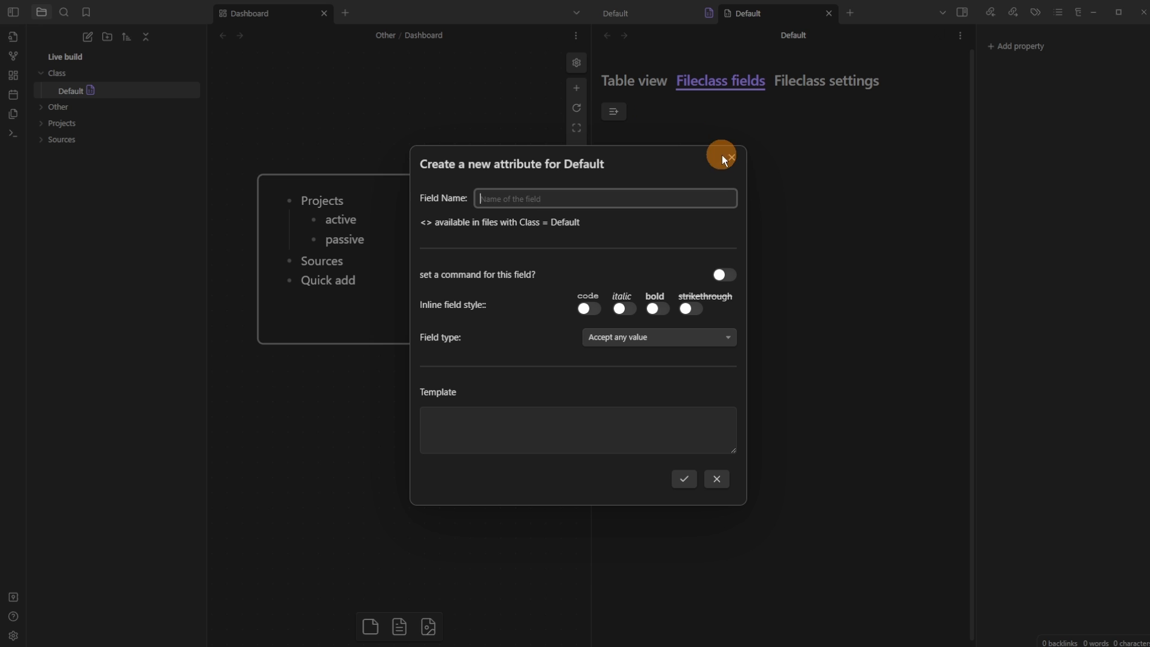
{"action": "type", "text": "Class"}
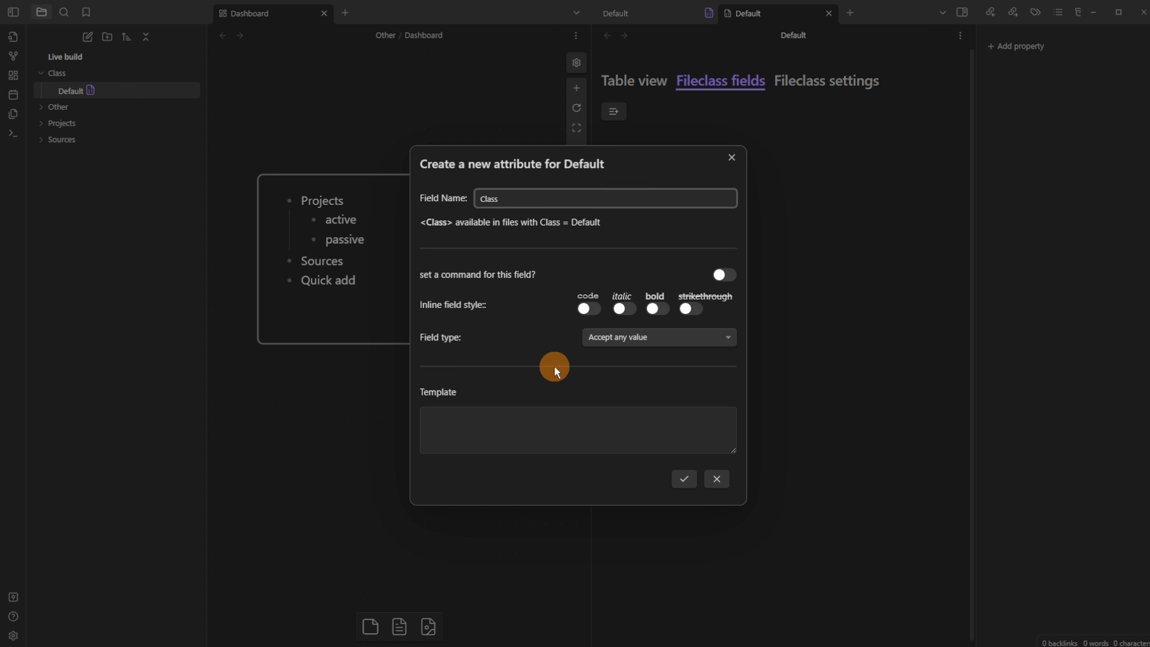
{"action": "left_click", "coordinate": [603, 340]}
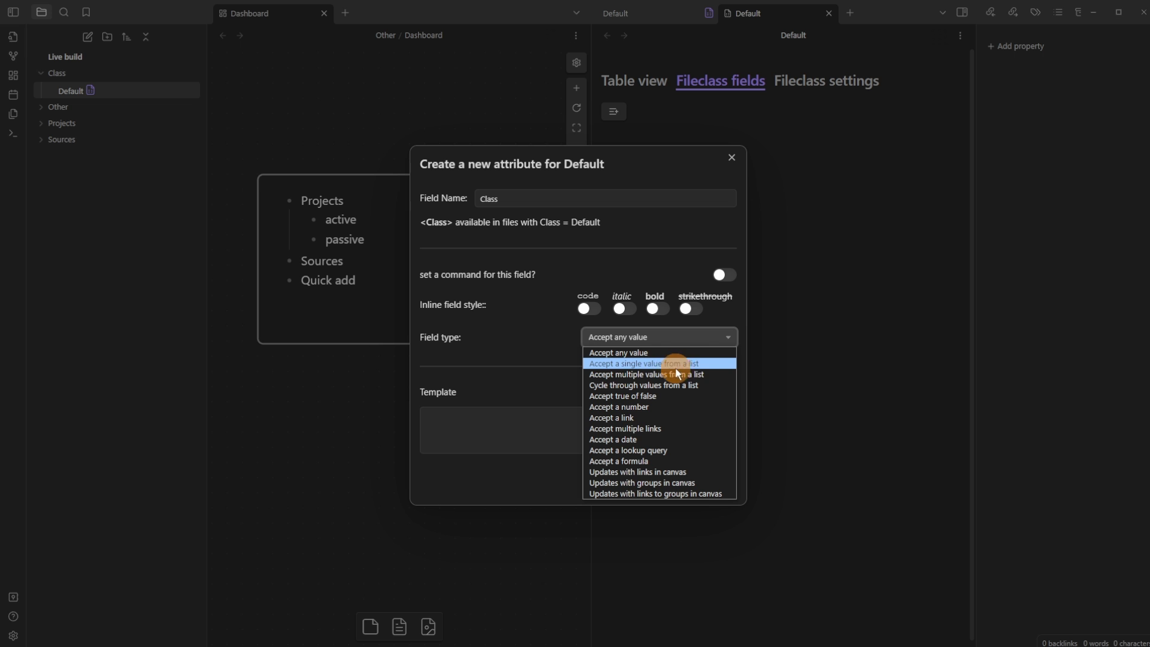
{"action": "left_click", "coordinate": [707, 364]}
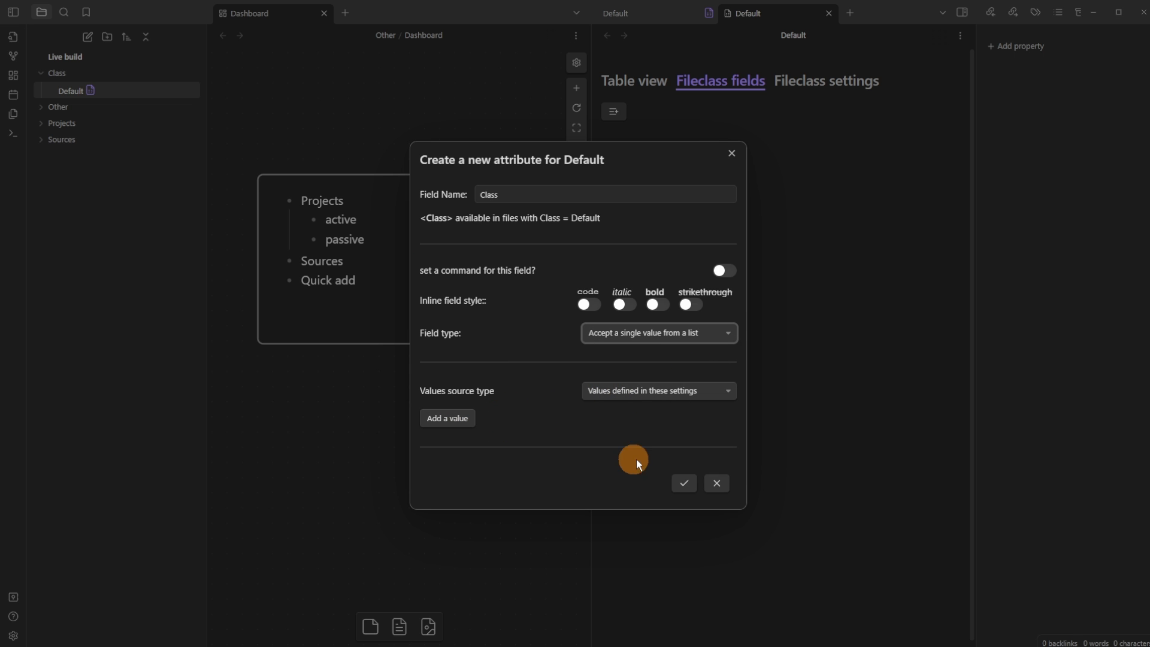
{"action": "left_click", "coordinate": [651, 395]}
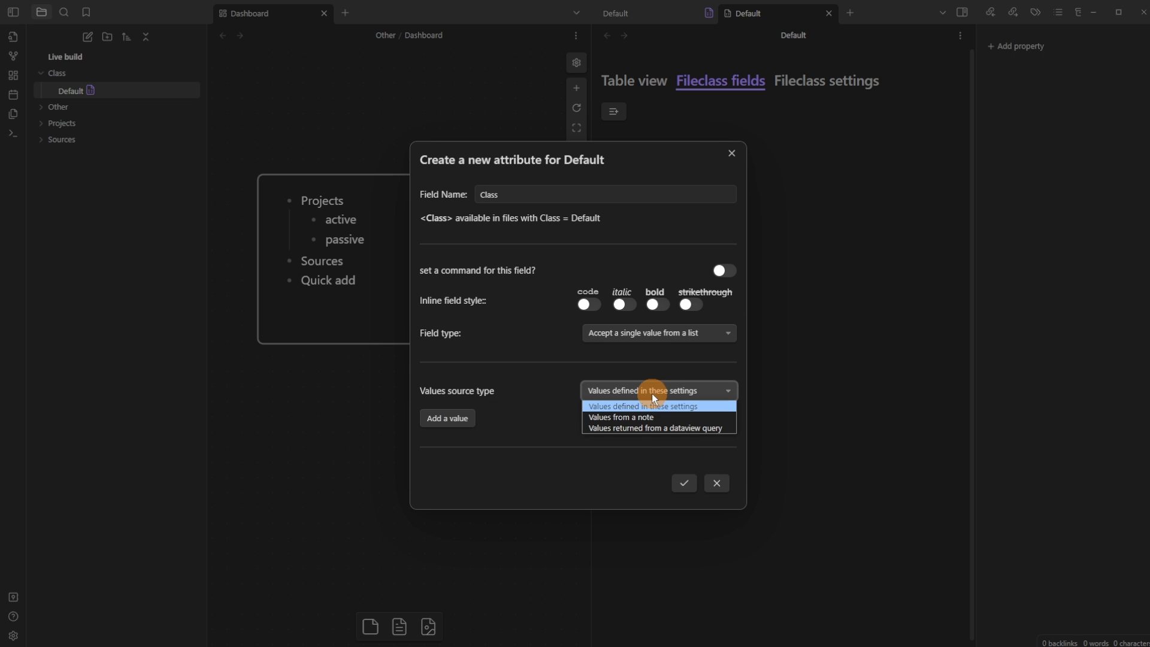
{"action": "left_click", "coordinate": [653, 426]}
{"action": "left_click", "coordinate": [684, 513]}
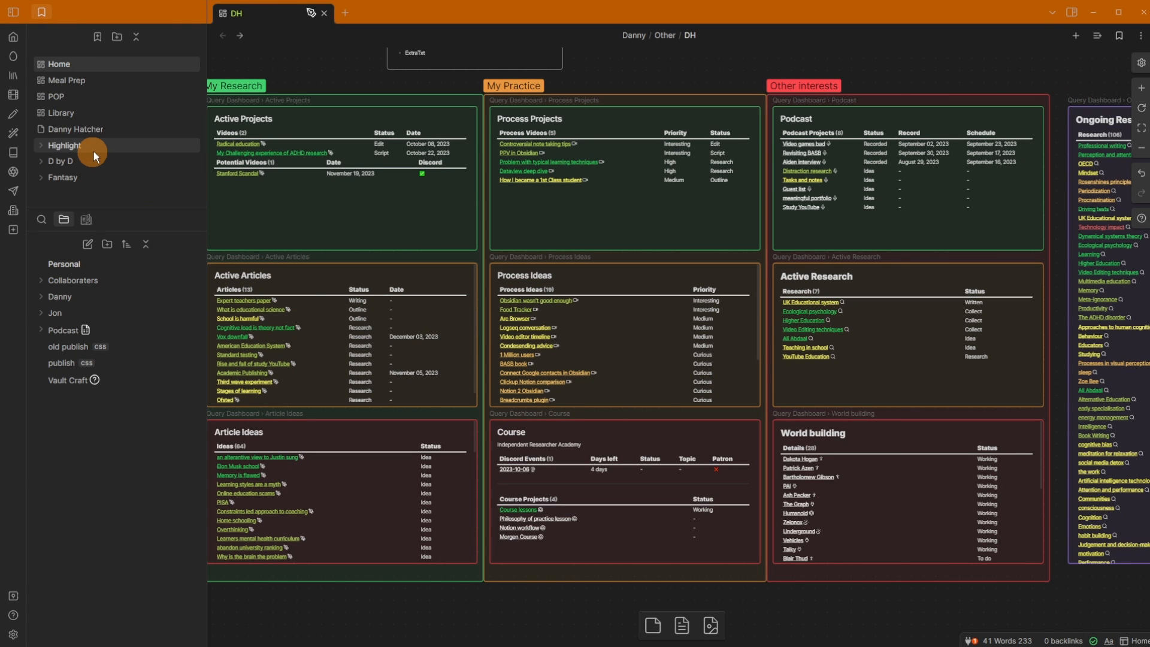
Step: Switch to the Personal vault, open the Default note in its Class folder, and copy the Class field definition
{"action": "left_click", "coordinate": [82, 298]}
{"action": "left_click", "coordinate": [78, 330]}
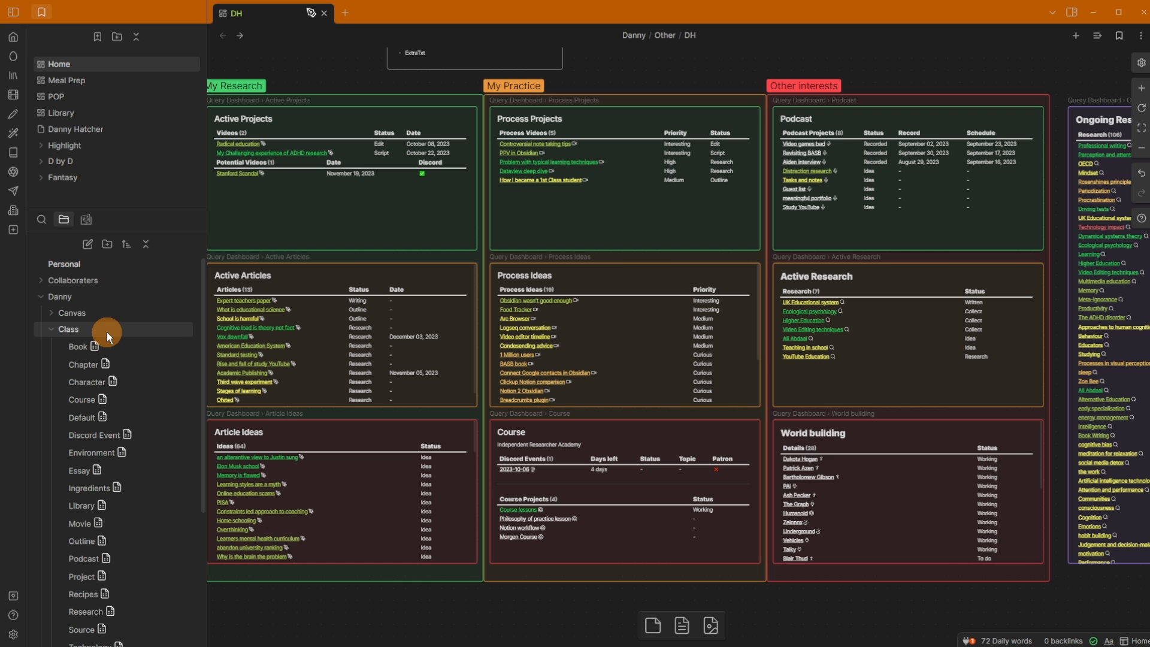
{"action": "left_click", "coordinate": [82, 418]}
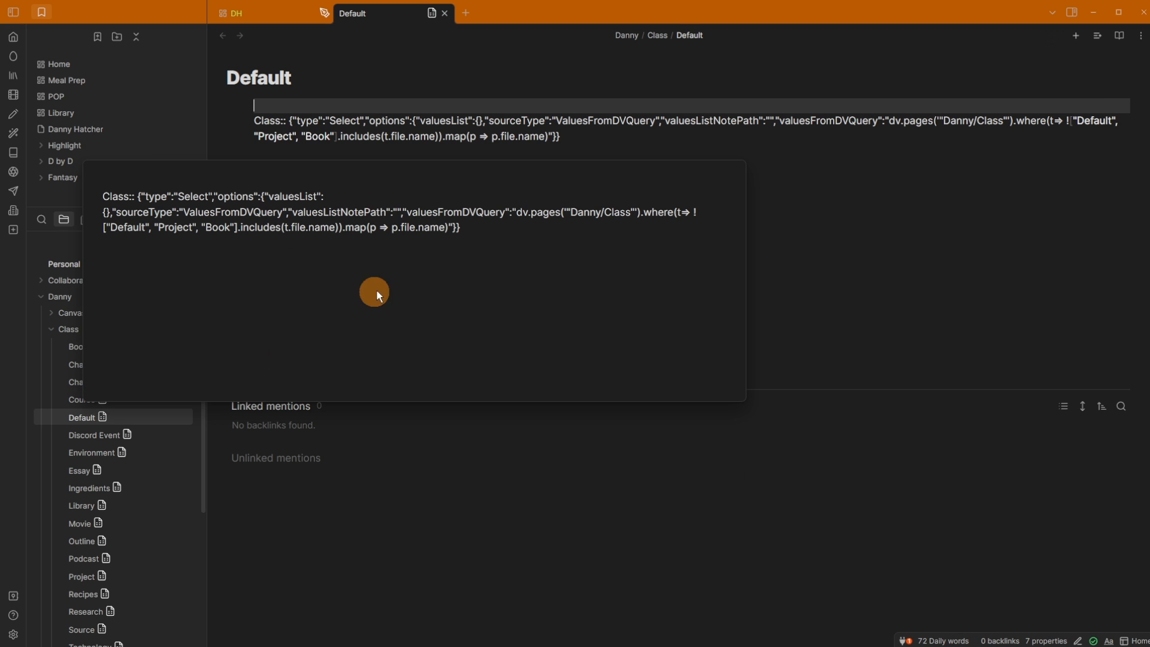
{"action": "left_click", "coordinate": [428, 137]}
{"action": "left_click_drag", "start_coordinate": [606, 142], "coordinate": [244, 124]}
{"action": "left_click", "coordinate": [269, 119]}
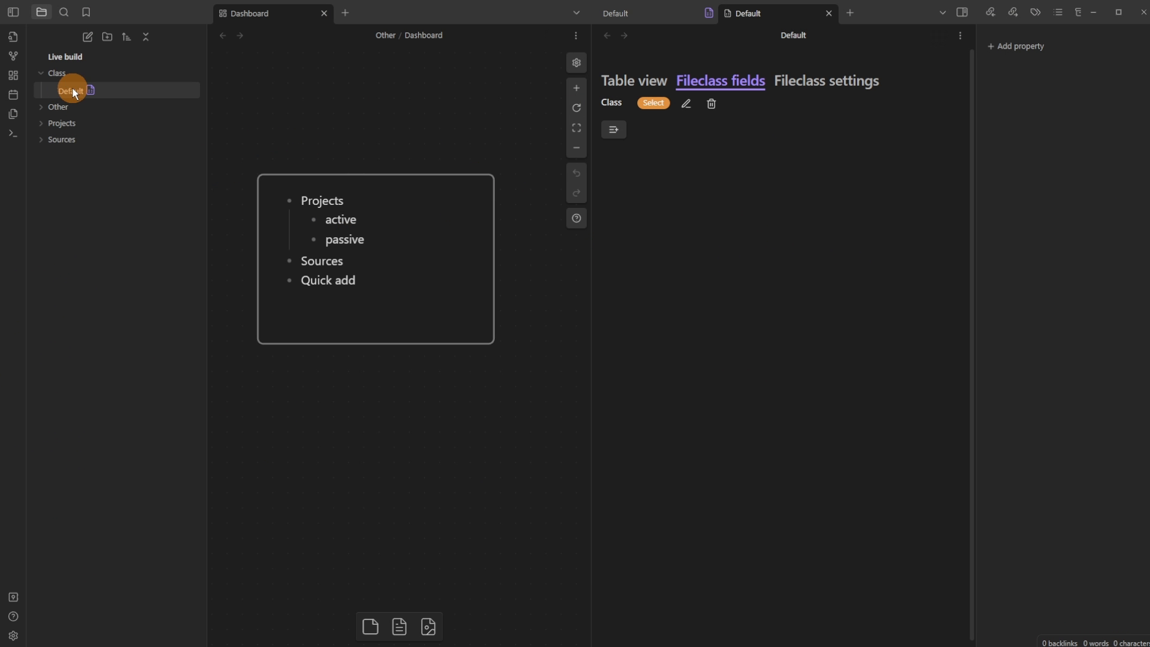
Step: Back in the Live build vault, arrange Default's fileclass view beside its note and close the duplicate note
{"action": "left_click", "coordinate": [112, 91]}
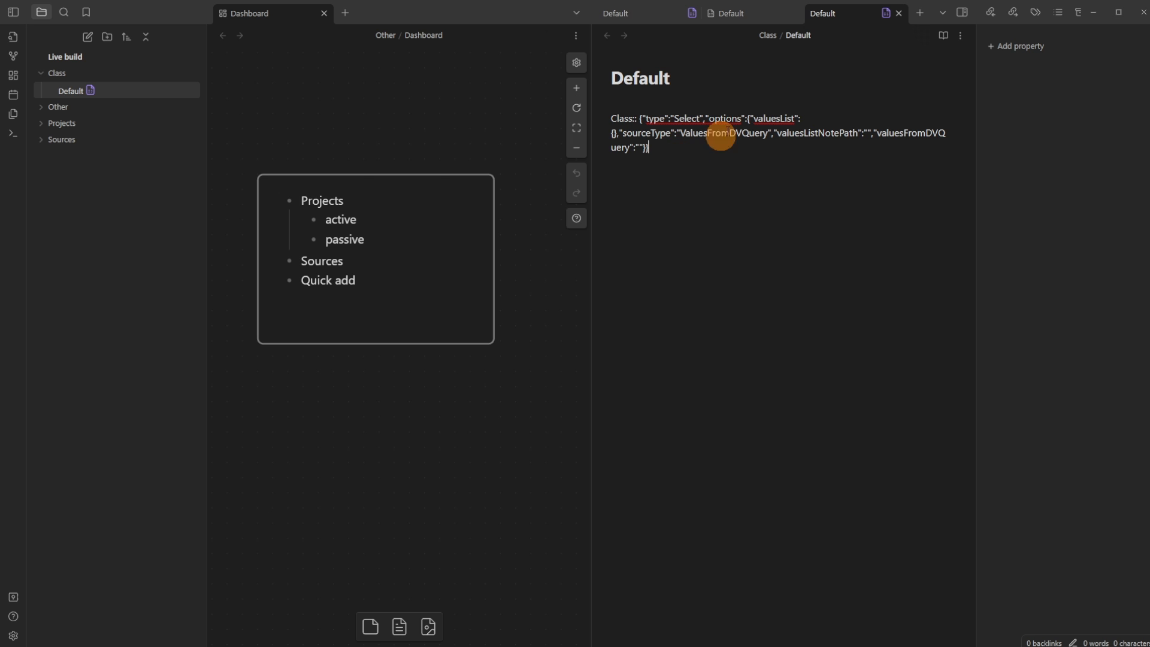
{"action": "left_click_drag", "start_coordinate": [710, 24], "coordinate": [382, 40]}
{"action": "left_click", "coordinate": [322, 165]}
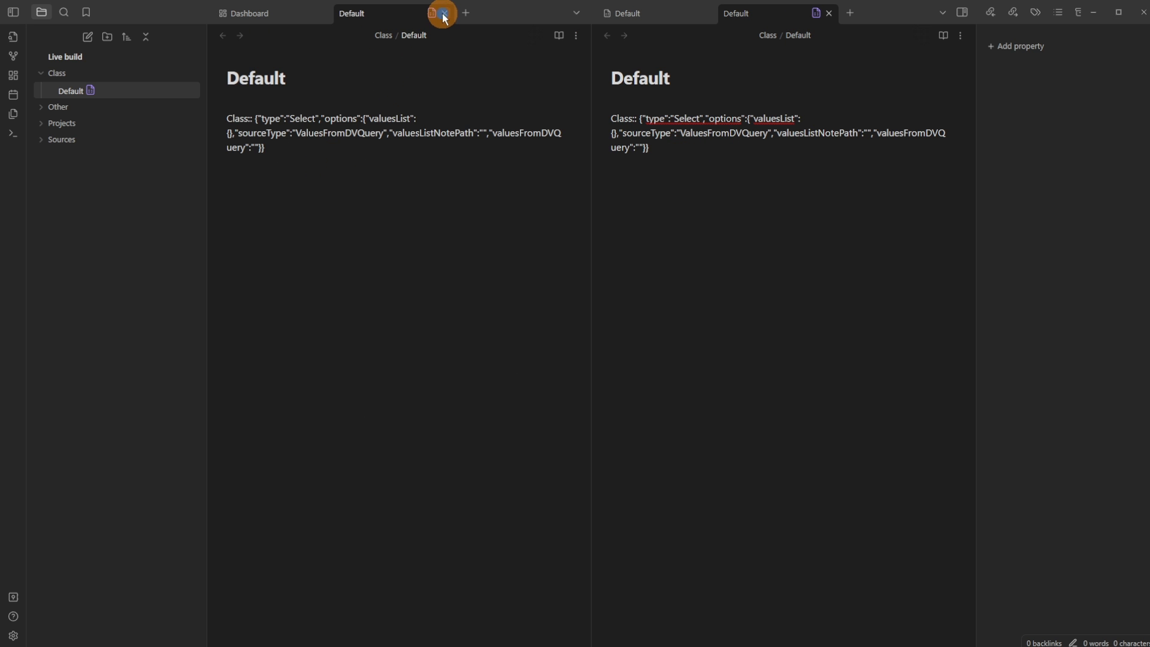
{"action": "left_click", "coordinate": [444, 14]}
{"action": "left_click_drag", "start_coordinate": [622, 12], "coordinate": [435, 196]}
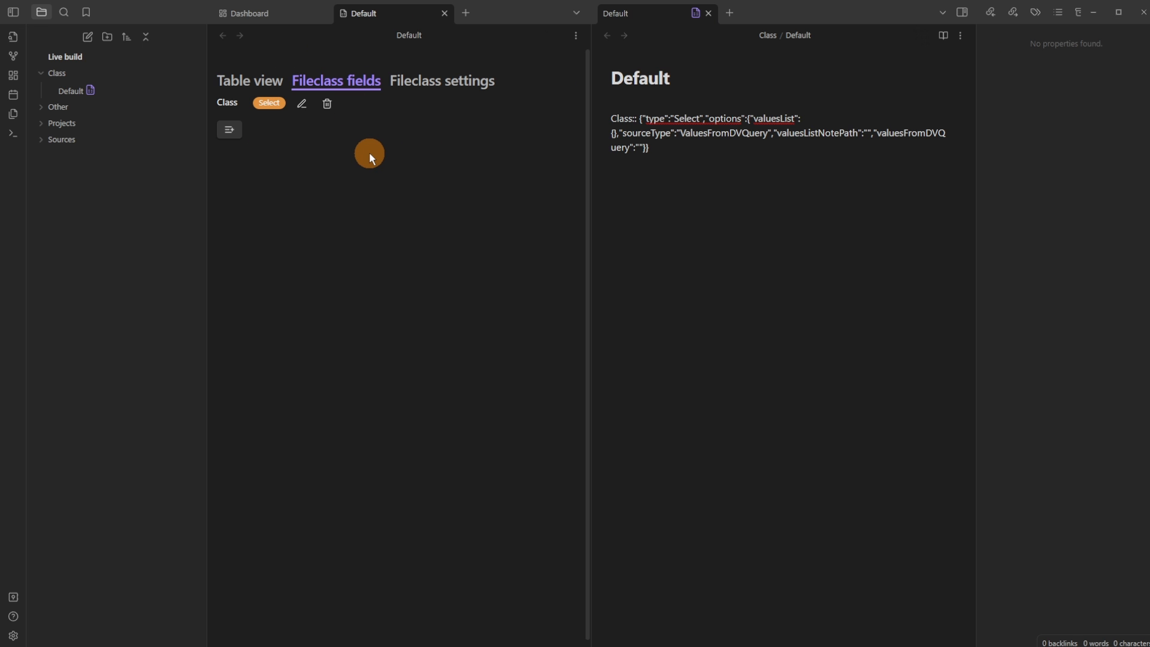
Step: Review the Default fileclass's table view, fields and settings, and compare the Class field's options with the note text
{"action": "left_click", "coordinate": [263, 81]}
{"action": "left_click", "coordinate": [354, 81]}
{"action": "left_click", "coordinate": [431, 81]}
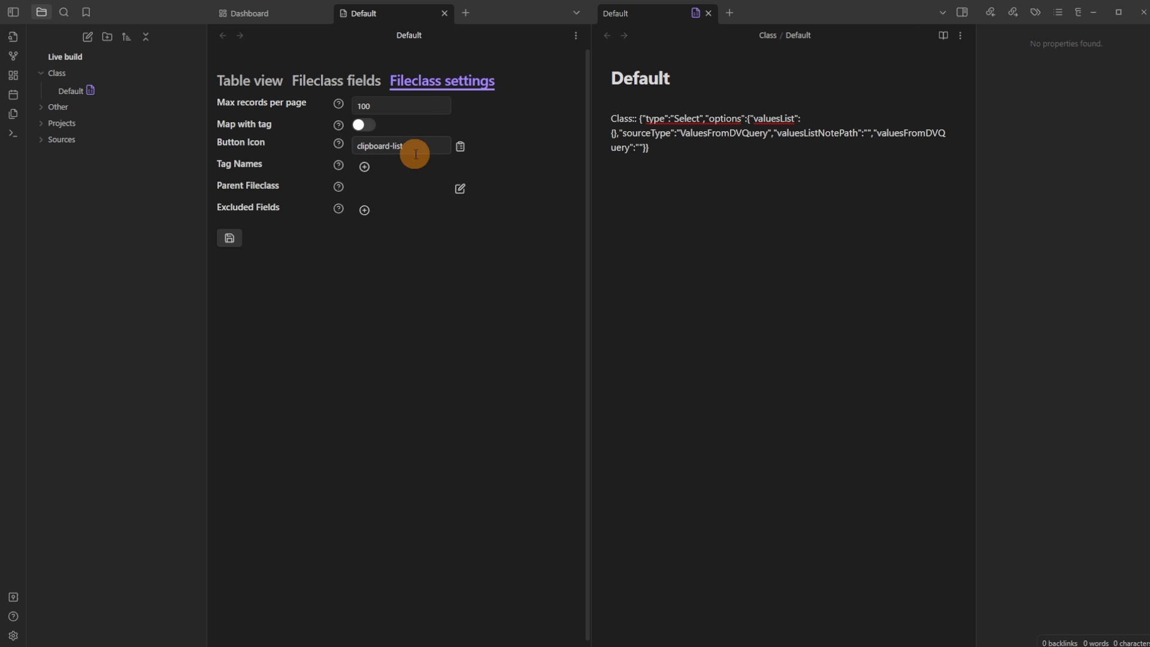
{"action": "left_click", "coordinate": [339, 87]}
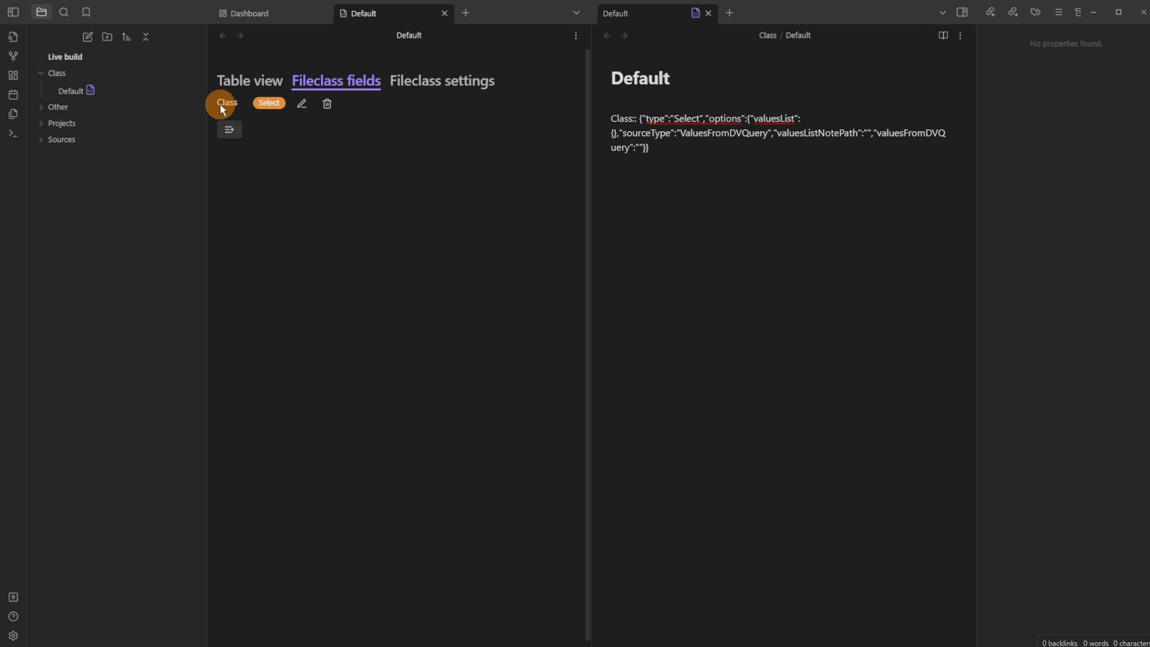
{"action": "left_click", "coordinate": [647, 120]}
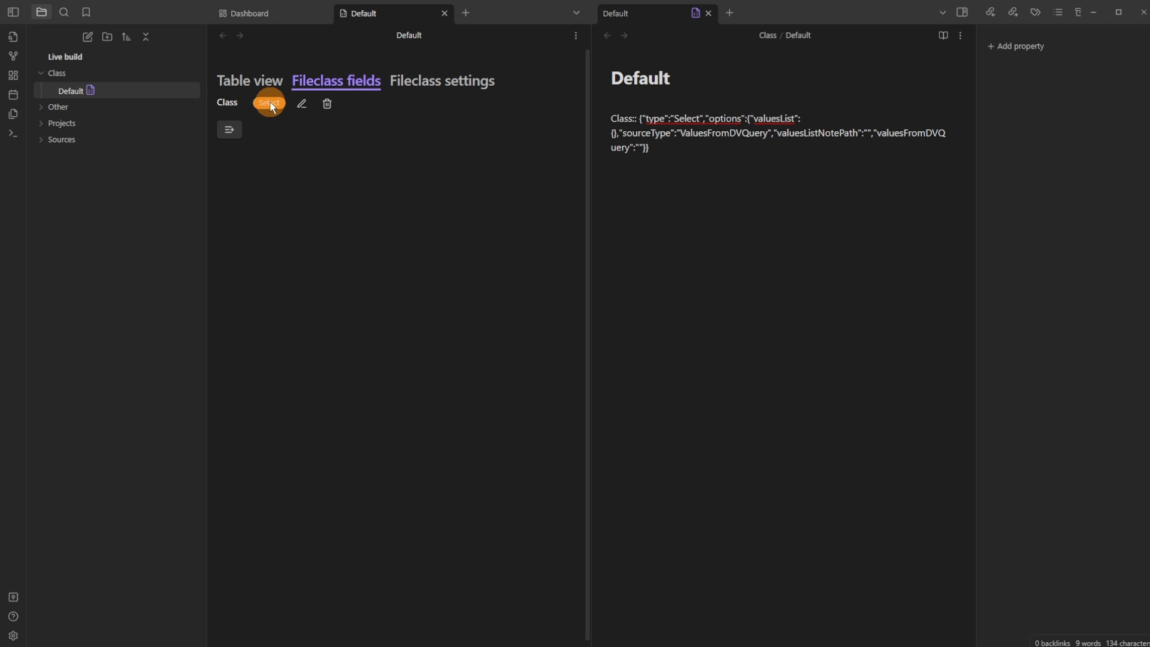
{"action": "left_click", "coordinate": [302, 104]}
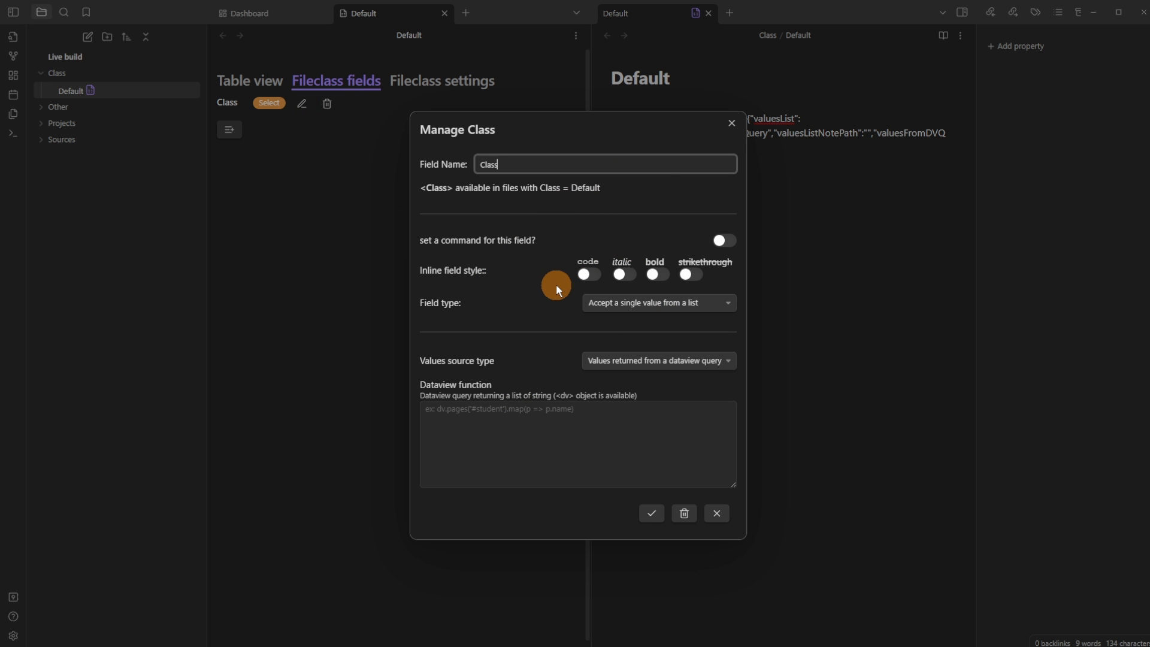
{"action": "left_click", "coordinate": [337, 233]}
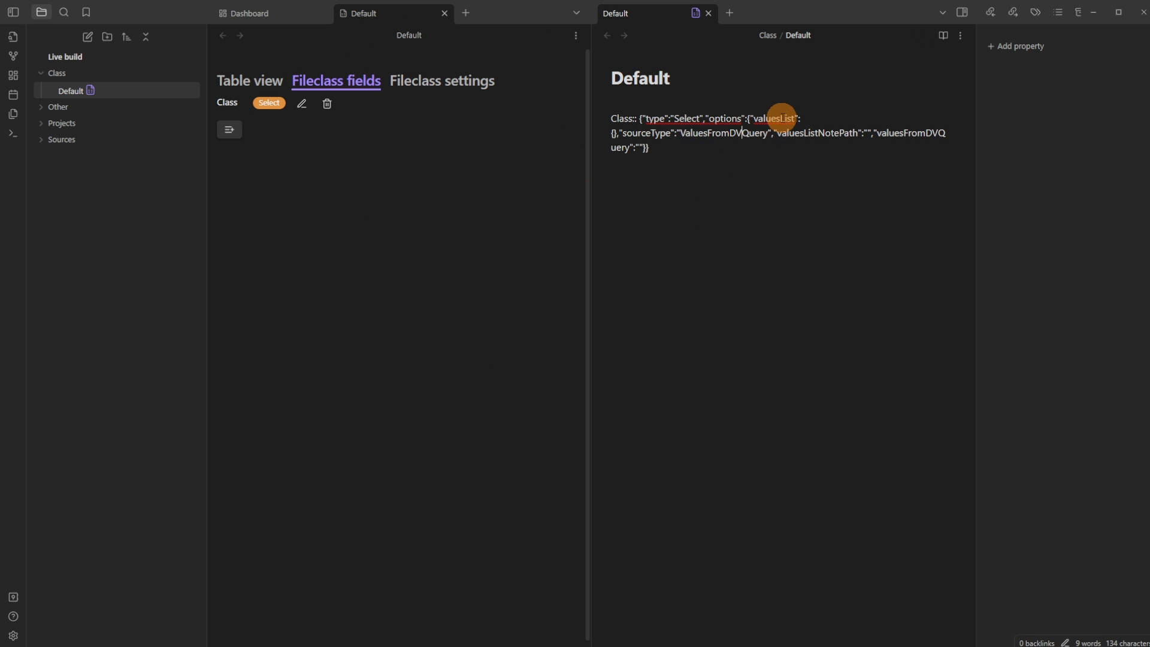
Step: Examine the type, options and source type parts of the Class definition in the Default note
{"action": "left_click_drag", "start_coordinate": [659, 147], "coordinate": [604, 127]}
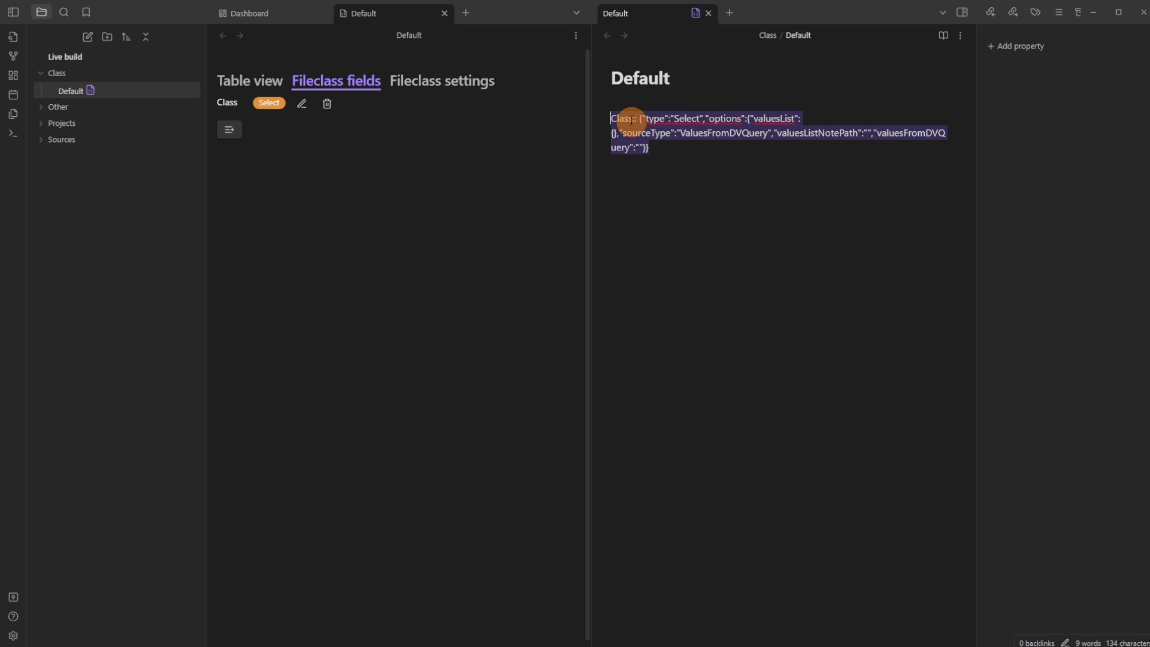
{"action": "left_click", "coordinate": [659, 186]}
{"action": "left_click_drag", "start_coordinate": [641, 117], "coordinate": [789, 118]}
{"action": "left_click", "coordinate": [766, 133]}
{"action": "left_click_drag", "start_coordinate": [613, 134], "coordinate": [611, 134]}
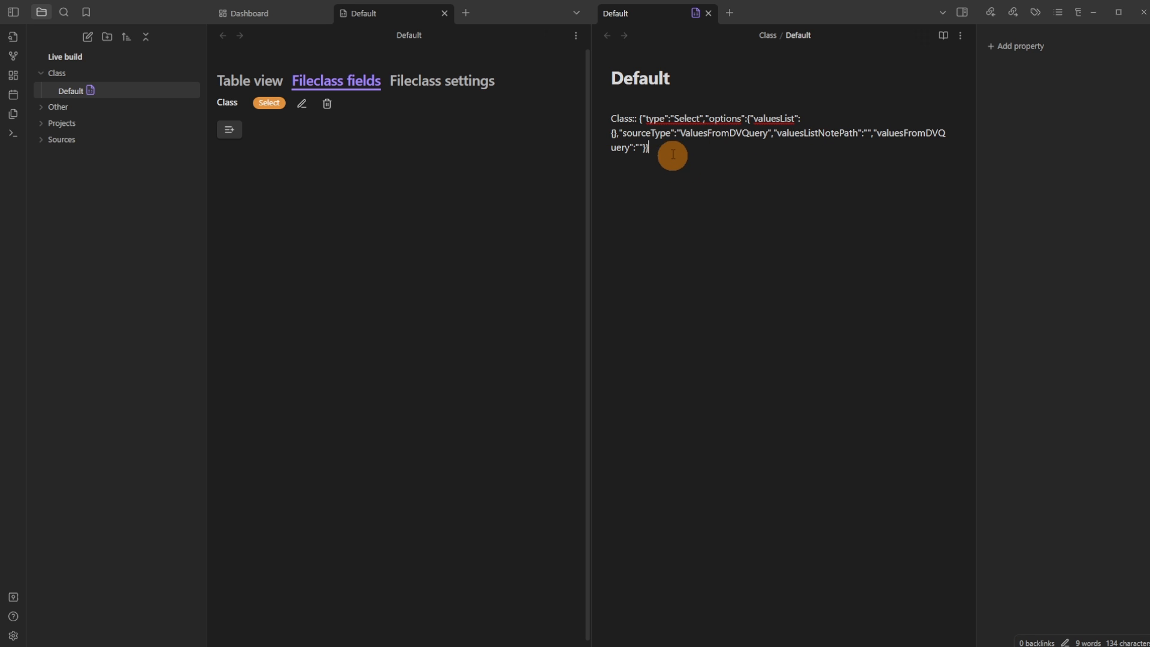
{"action": "left_click_drag", "start_coordinate": [623, 133], "coordinate": [838, 132]}
Step: Replace the Class definition in the Default note with the definition copied from the Personal vault
{"action": "left_click", "coordinate": [823, 198]}
{"action": "left_click_drag", "start_coordinate": [683, 152], "coordinate": [582, 120]}
{"action": "type", "text": "Class:: {\"type\":\"Select\",\"options\":{\"valuesList\":{},\"sourceType\":\"ValuesFromDVQuery\",\"valuesListNotePath\":\"\",\"valuesFromDVQuery\":\"dv.pages('\\\"Danny/Class\\\"').where(t=> ![\\\"Default\\\", \\\"Project\\\", \\\"Book\\\"].includes(t.file.name)).map(p => p.file.name)\"}}"}
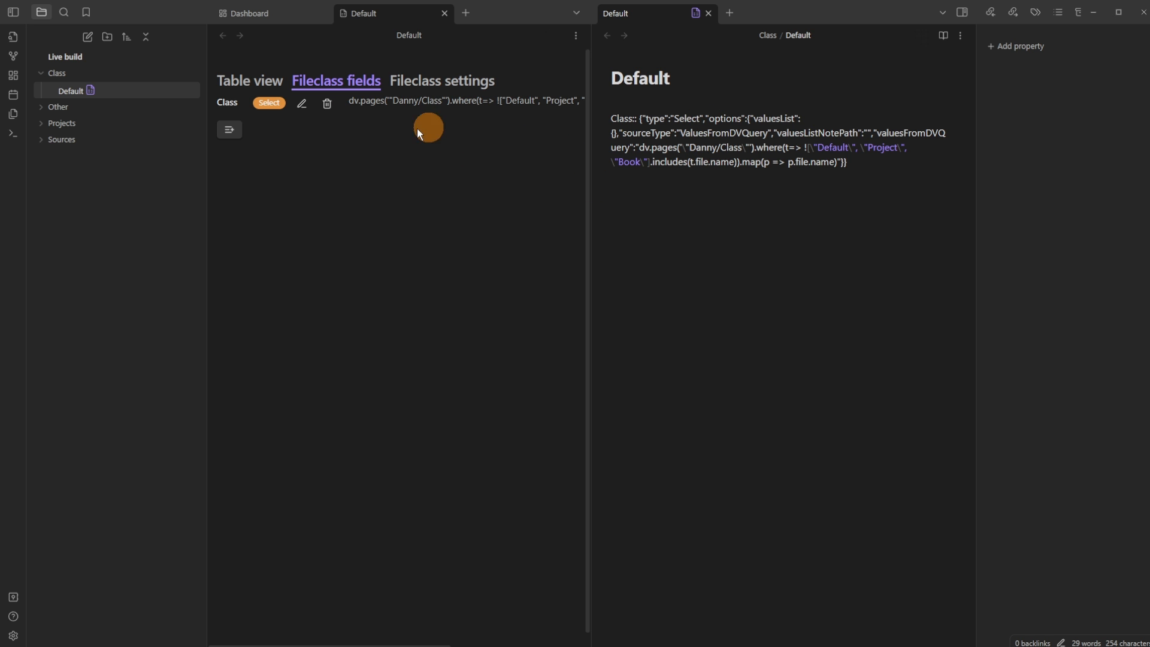
Step: In the Class field's dataview function, remove the where filter excluding Default, Project and Book
{"action": "left_click", "coordinate": [304, 103]}
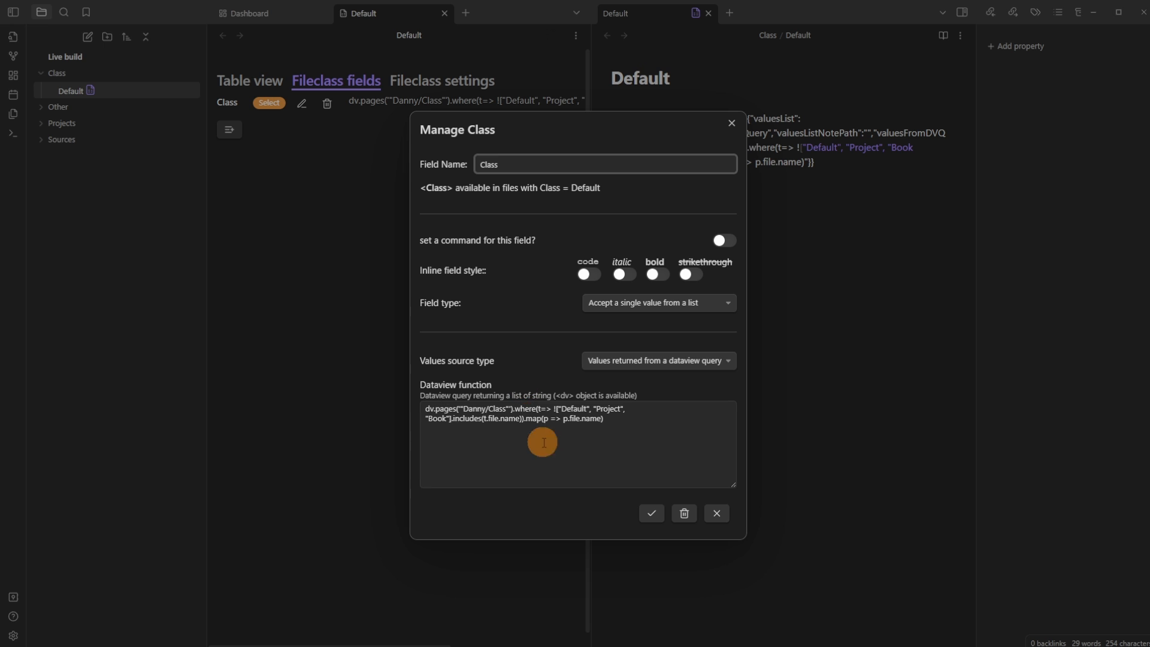
{"action": "left_click", "coordinate": [461, 410]}
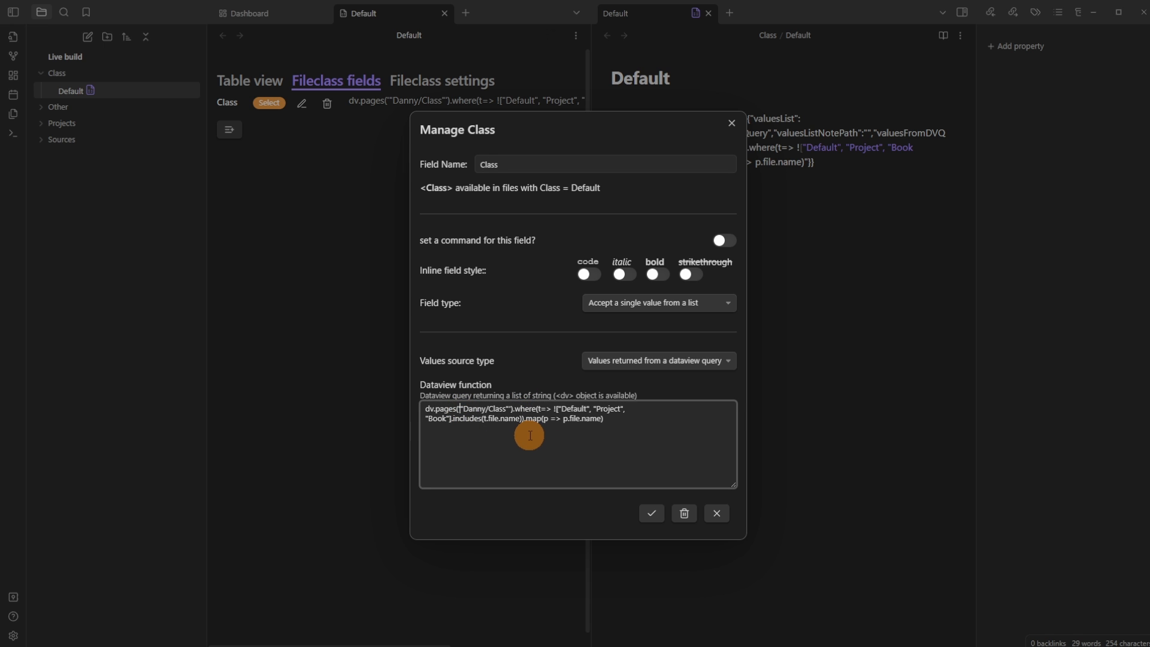
{"action": "left_click_drag", "start_coordinate": [605, 418], "coordinate": [424, 407]}
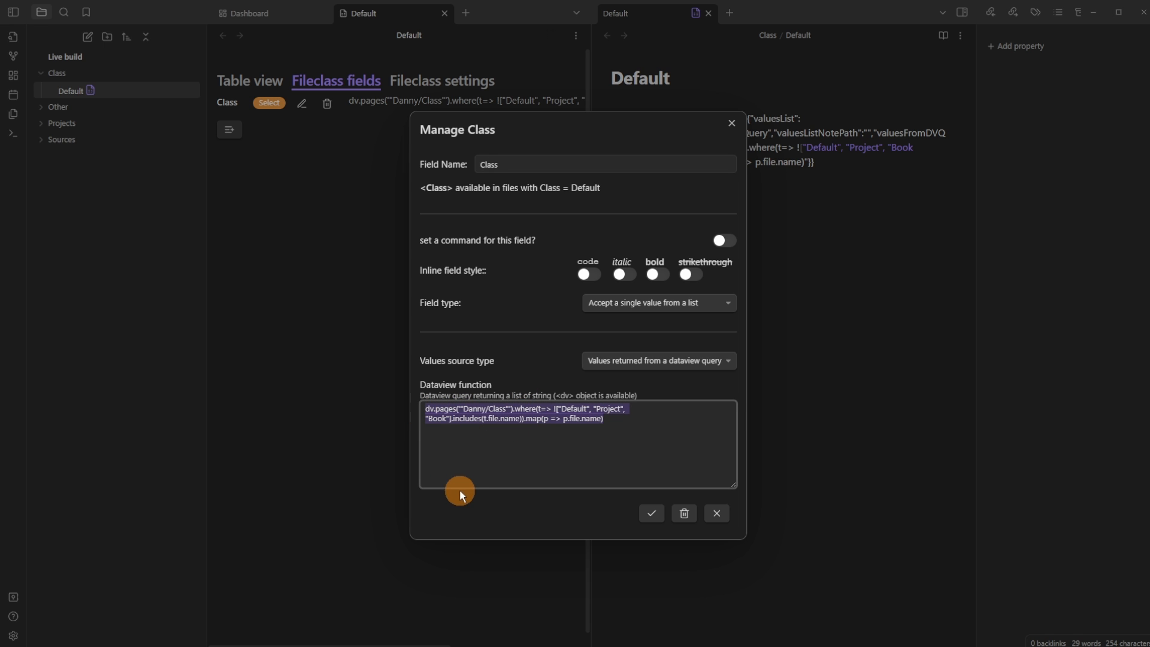
{"action": "left_click", "coordinate": [498, 408]}
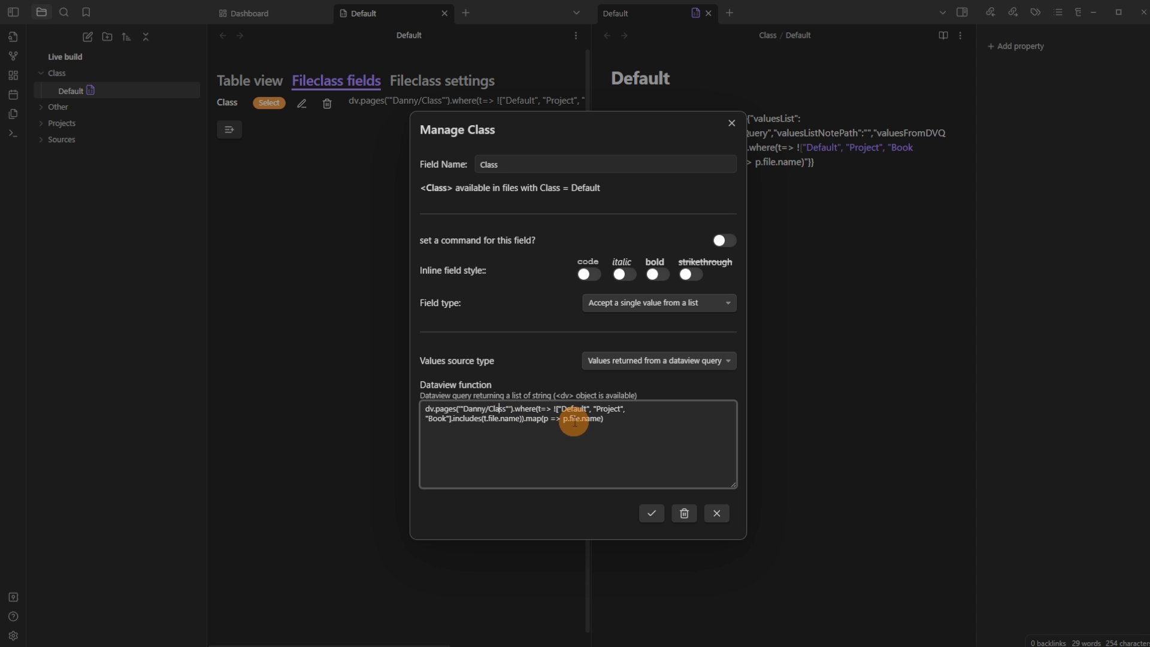
{"action": "left_click", "coordinate": [551, 409]}
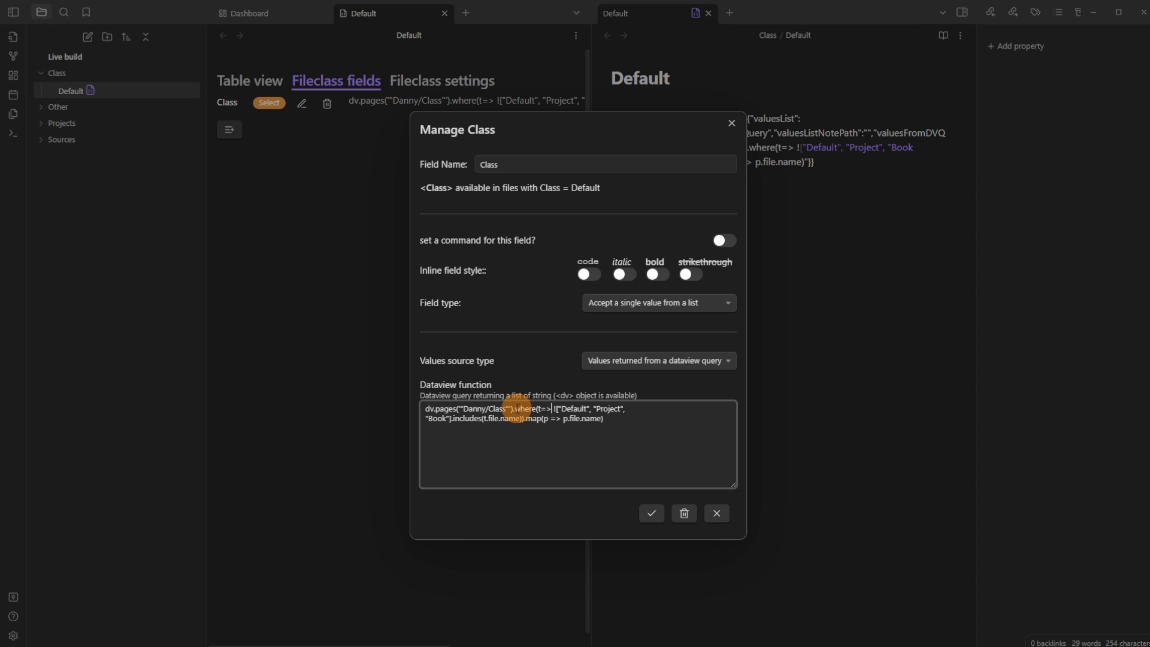
{"action": "mouse_move", "coordinate": [517, 409]}
{"action": "left_mouse_down"}
{"action": "mouse_move", "coordinate": [546, 426]}
{"action": "mouse_move", "coordinate": [450, 424]}
{"action": "mouse_move", "coordinate": [520, 418]}
{"action": "left_mouse_up"}
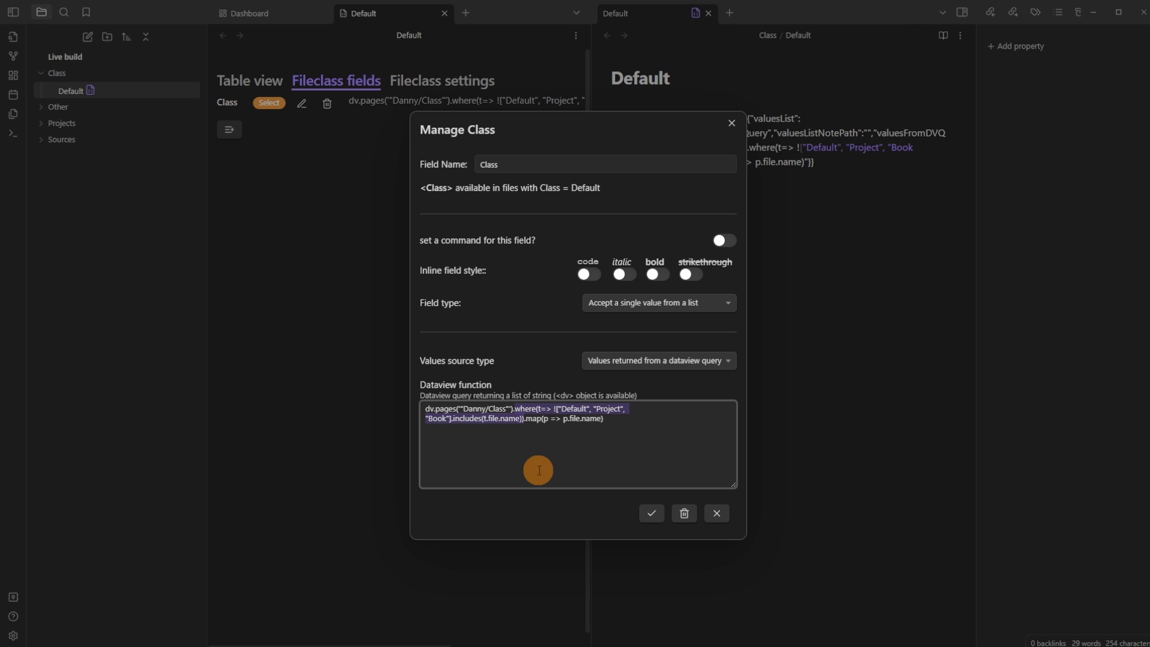
{"action": "key", "text": "BackSpace"}
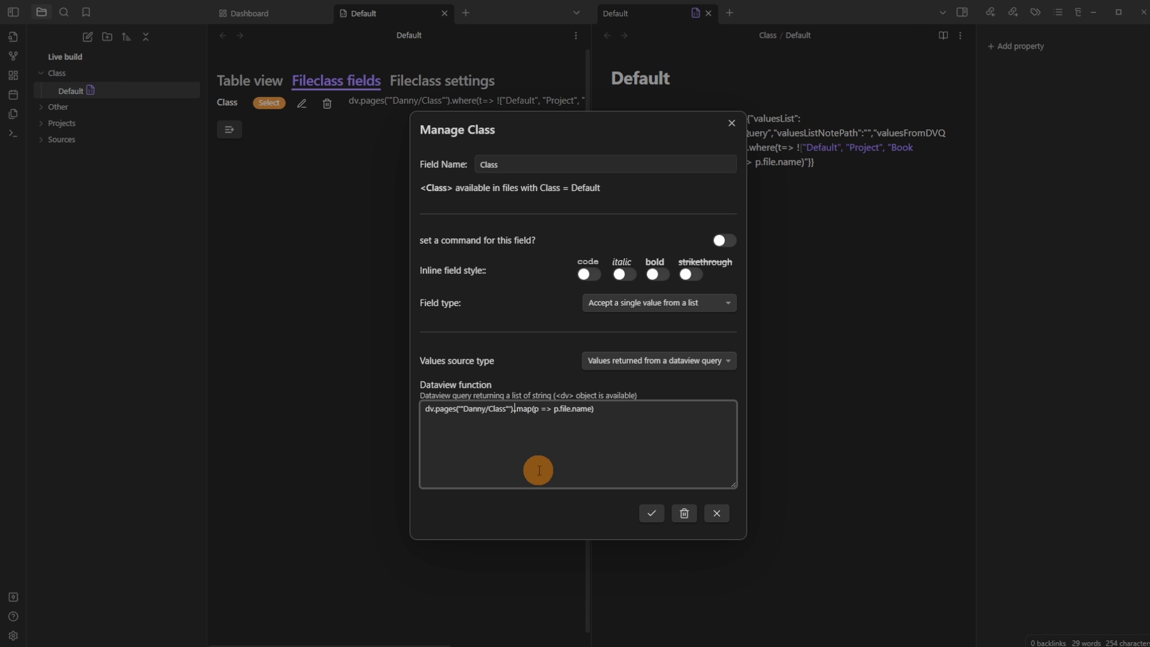
{"action": "key", "text": "BackSpace"}
Step: Shorten the query path to "Class" so the function reads dv.pages('"Class"').map(p => p.file.name), save the field, and close the Default note
{"action": "left_click", "coordinate": [431, 411]}
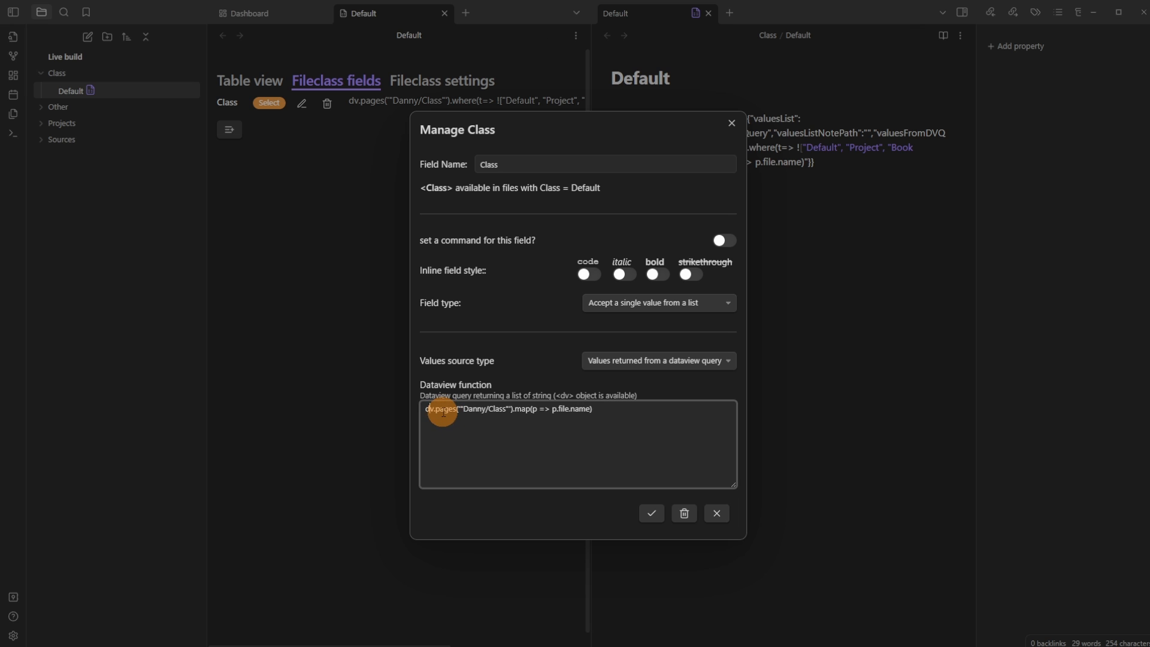
{"action": "left_click", "coordinate": [482, 410]}
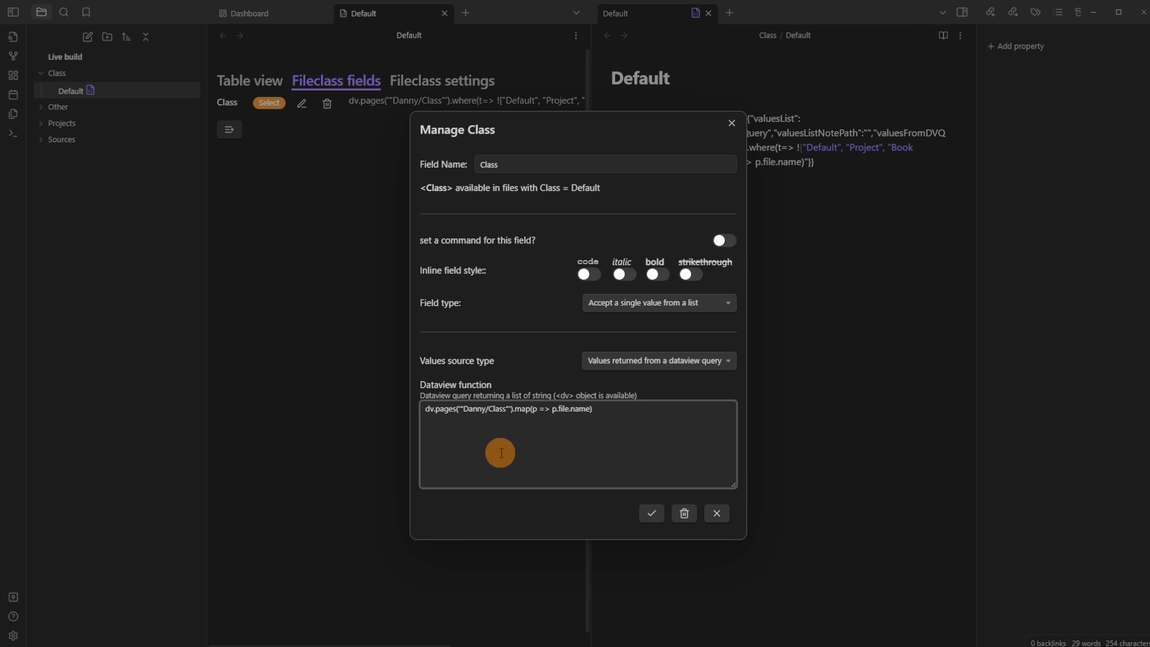
{"action": "key", "text": "ctrl+BackSpace"}
{"action": "key", "text": "Delete"}
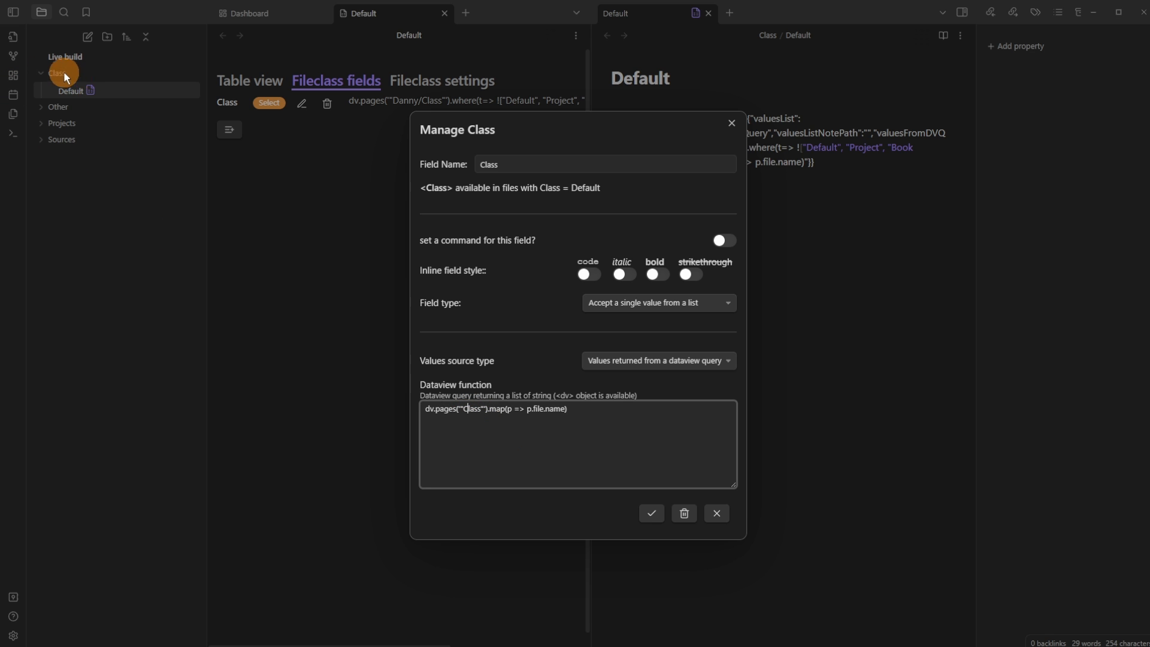
{"action": "left_click", "coordinate": [544, 409]}
{"action": "left_click", "coordinate": [652, 513]}
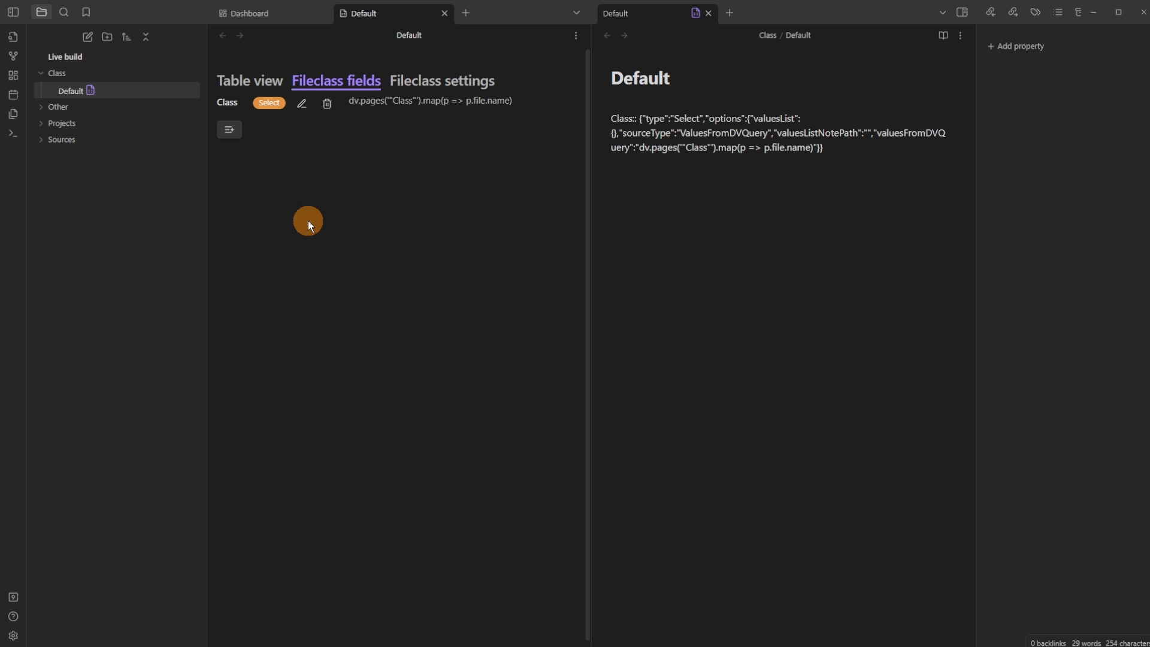
{"action": "left_click", "coordinate": [707, 13]}
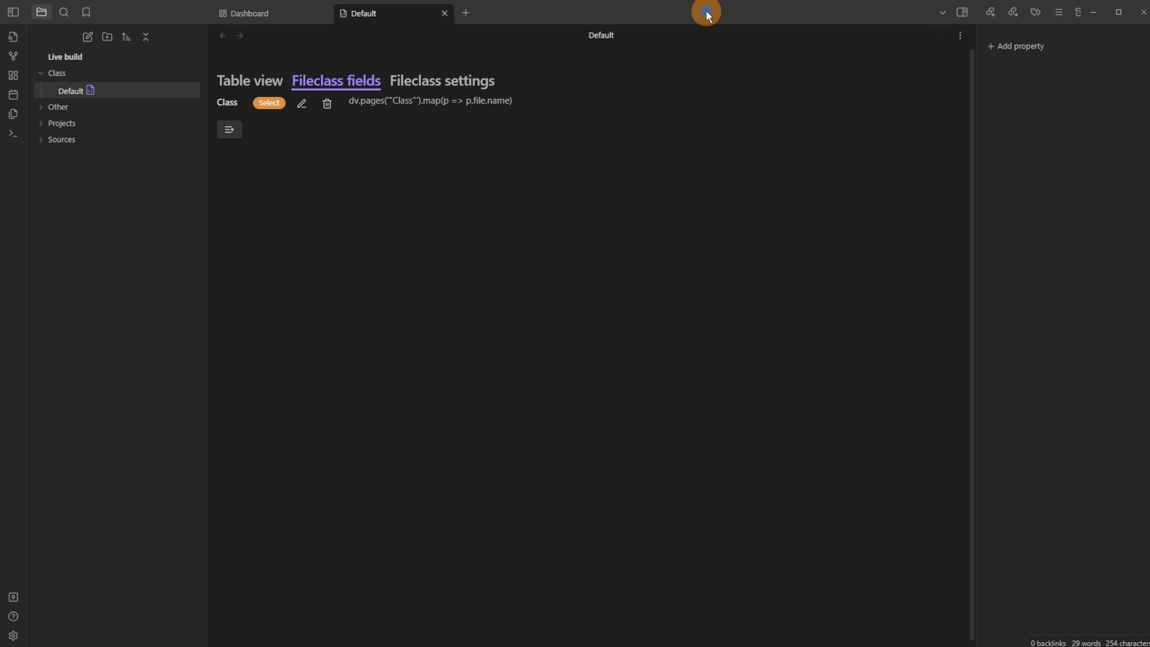
Step: Close the Default note and set Metadata Menu's global fileClass to Class/Default.md
{"action": "left_click", "coordinate": [444, 13]}
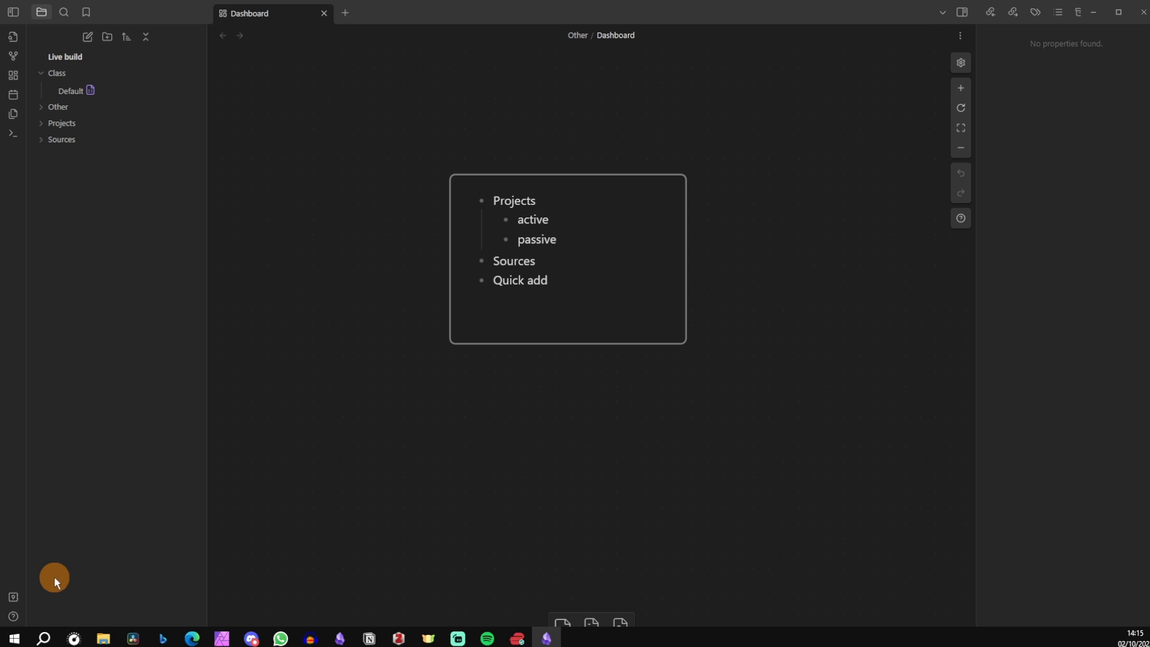
{"action": "left_click", "coordinate": [13, 636]}
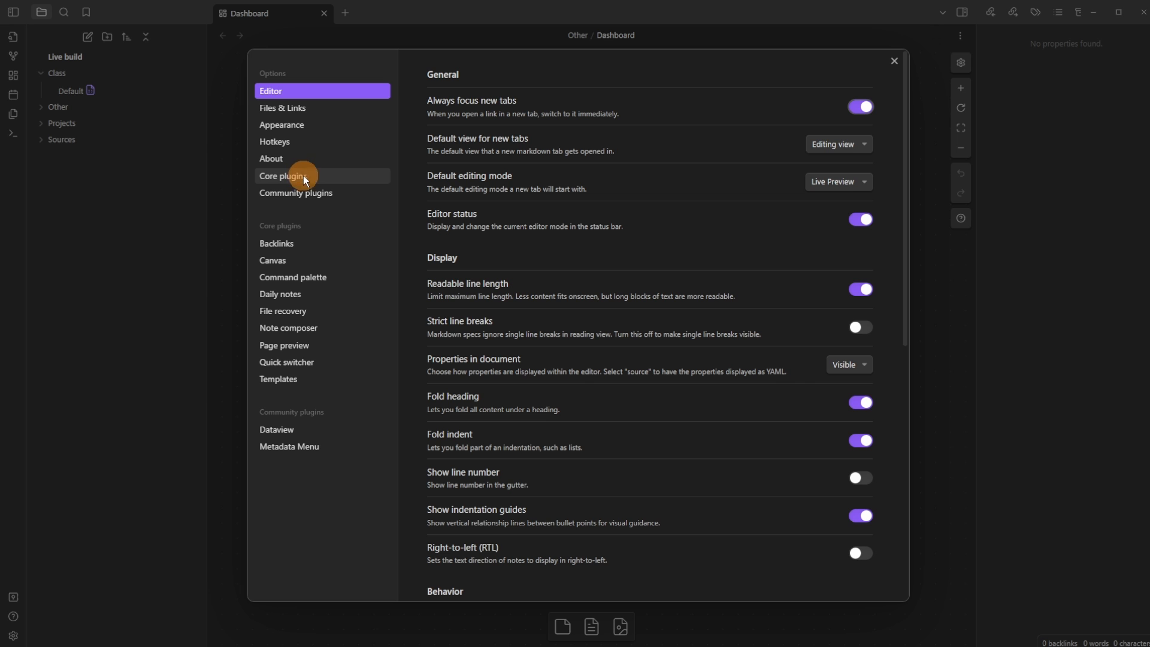
{"action": "left_click", "coordinate": [301, 449]}
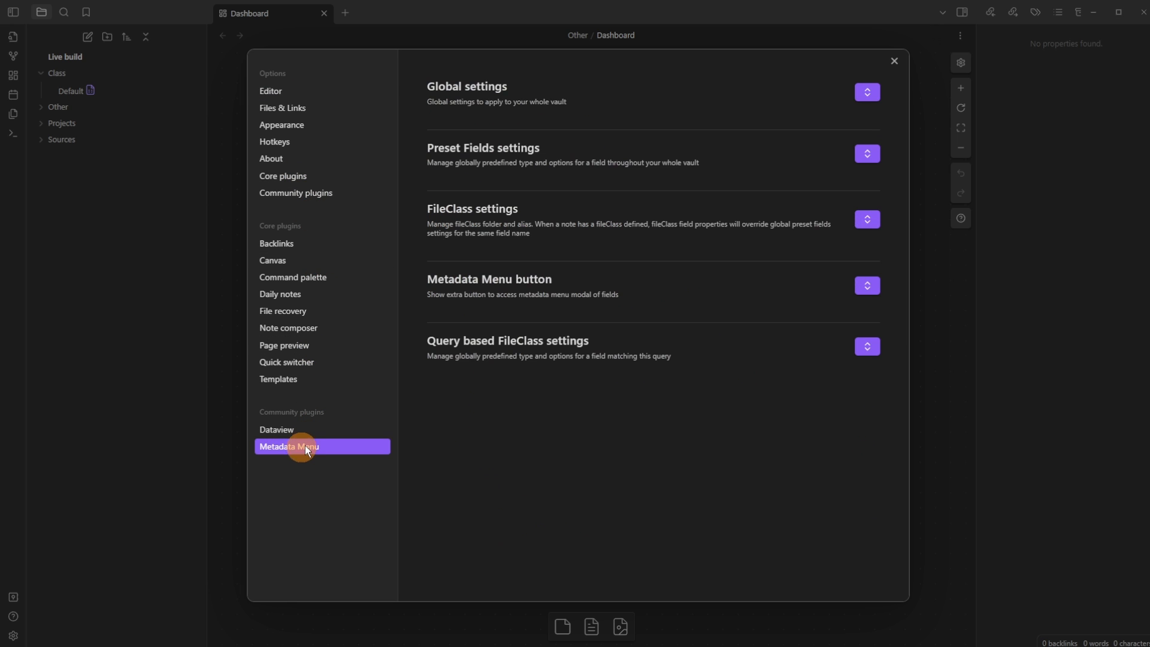
{"action": "left_click", "coordinate": [867, 220]}
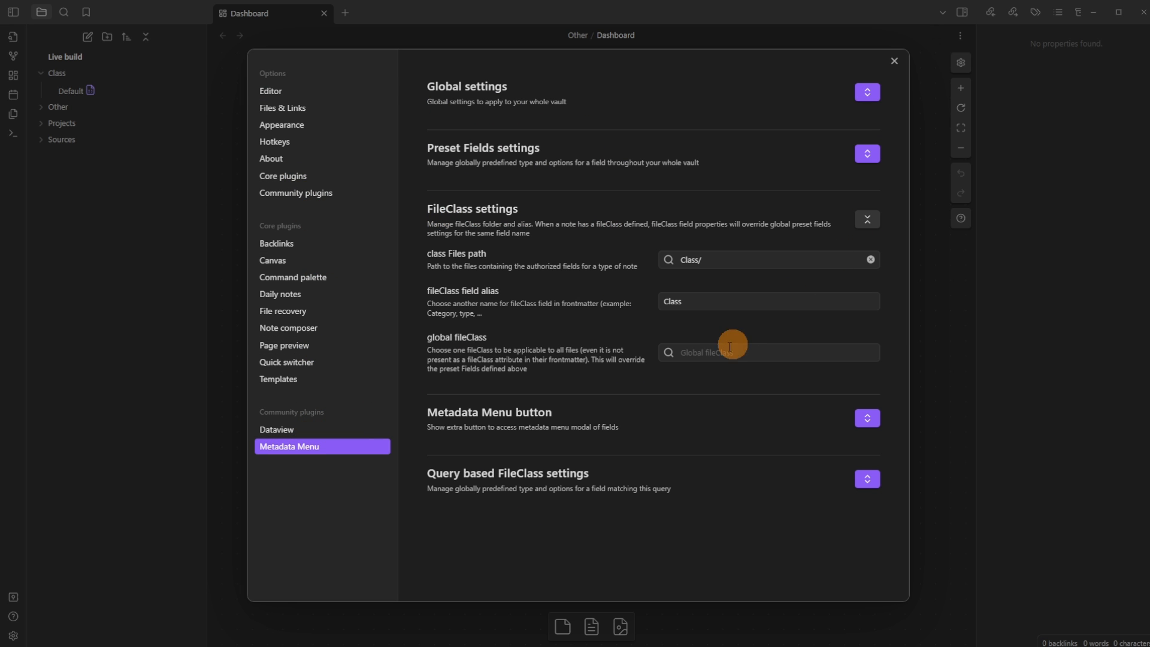
{"action": "left_click", "coordinate": [709, 354]}
{"action": "left_click", "coordinate": [708, 376]}
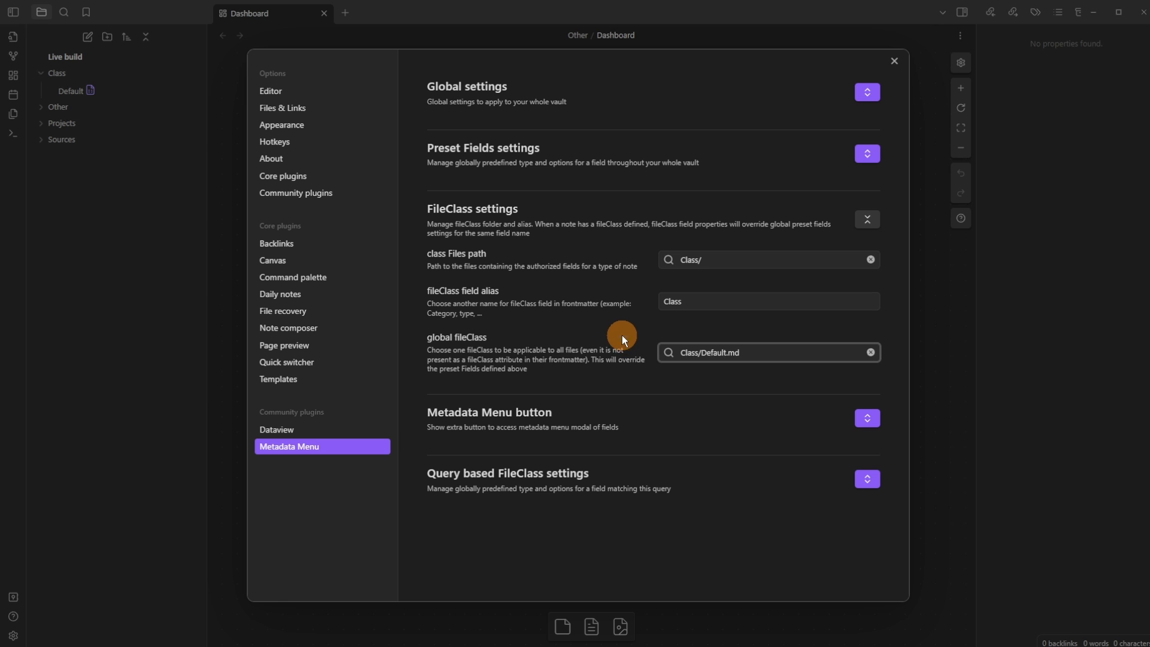
{"action": "left_click", "coordinate": [174, 233]}
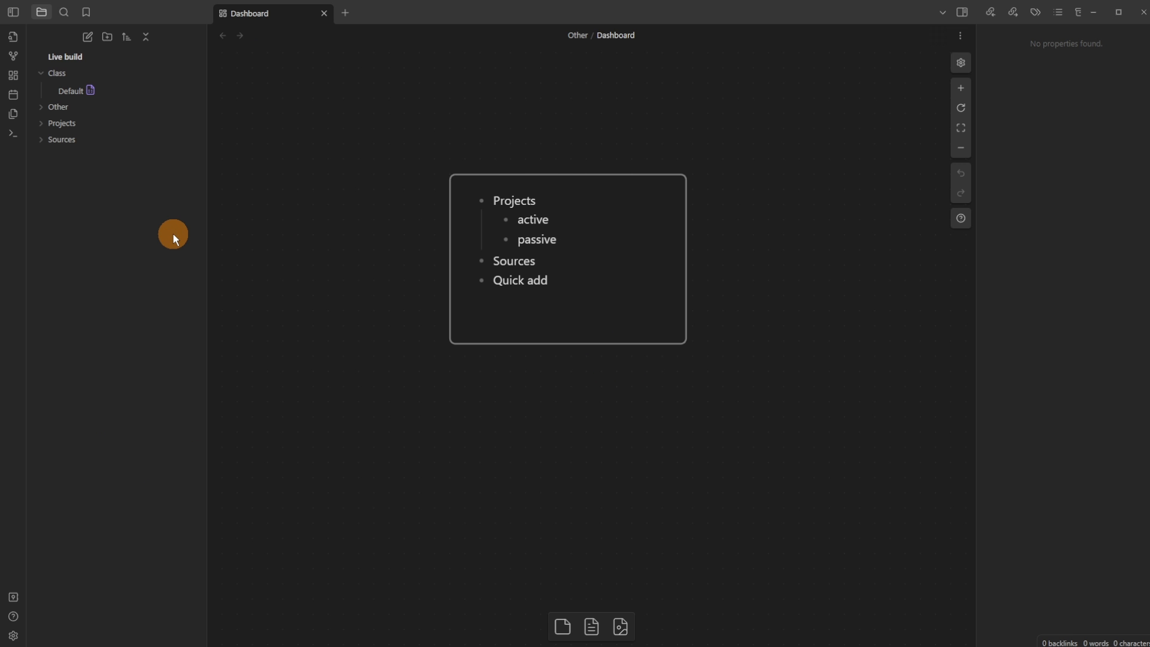
Step: Create a new untitled note, insert its missing Class field into the frontmatter, and check the values offered for Class
{"action": "left_click", "coordinate": [87, 37]}
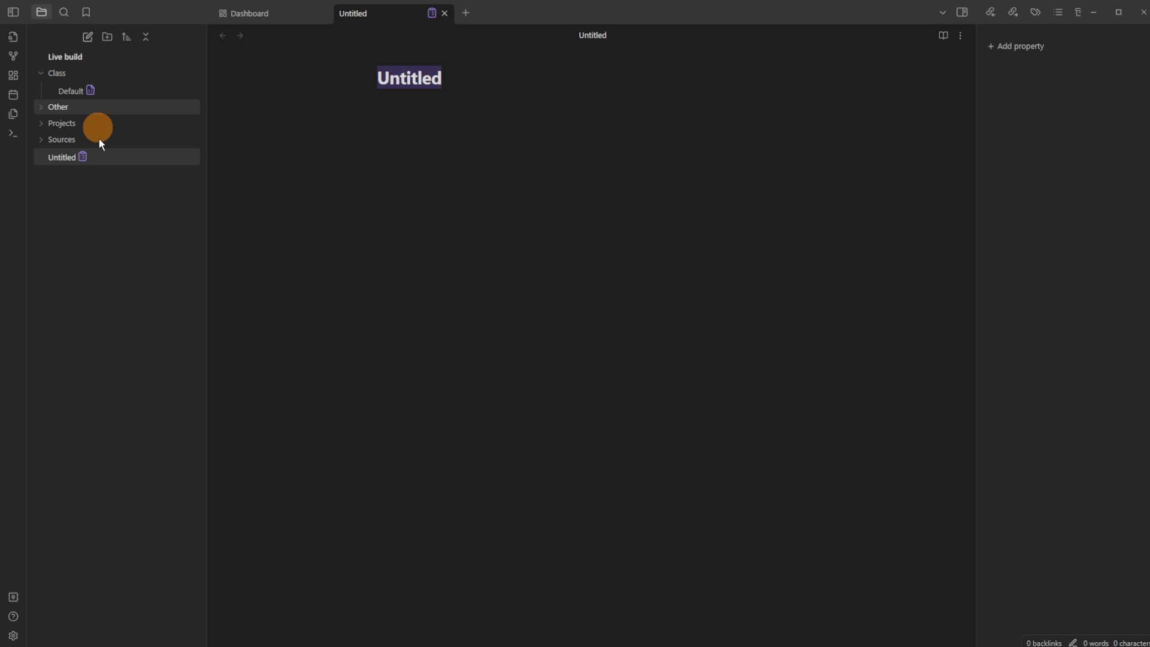
{"action": "left_click", "coordinate": [431, 12]}
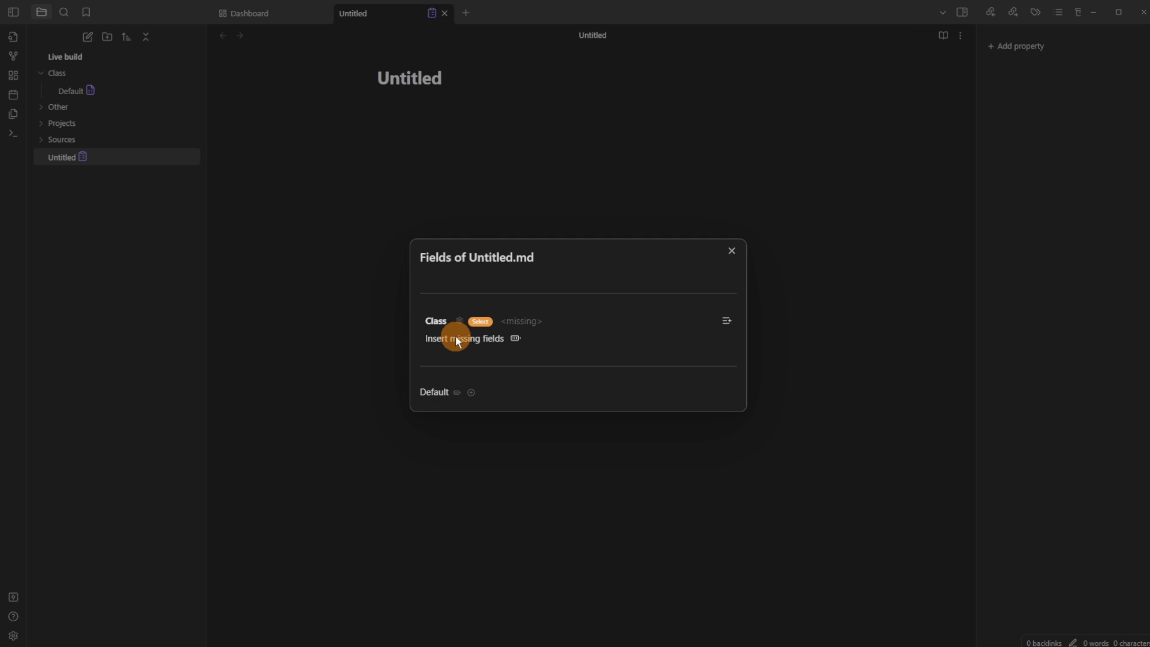
{"action": "left_click", "coordinate": [515, 339]}
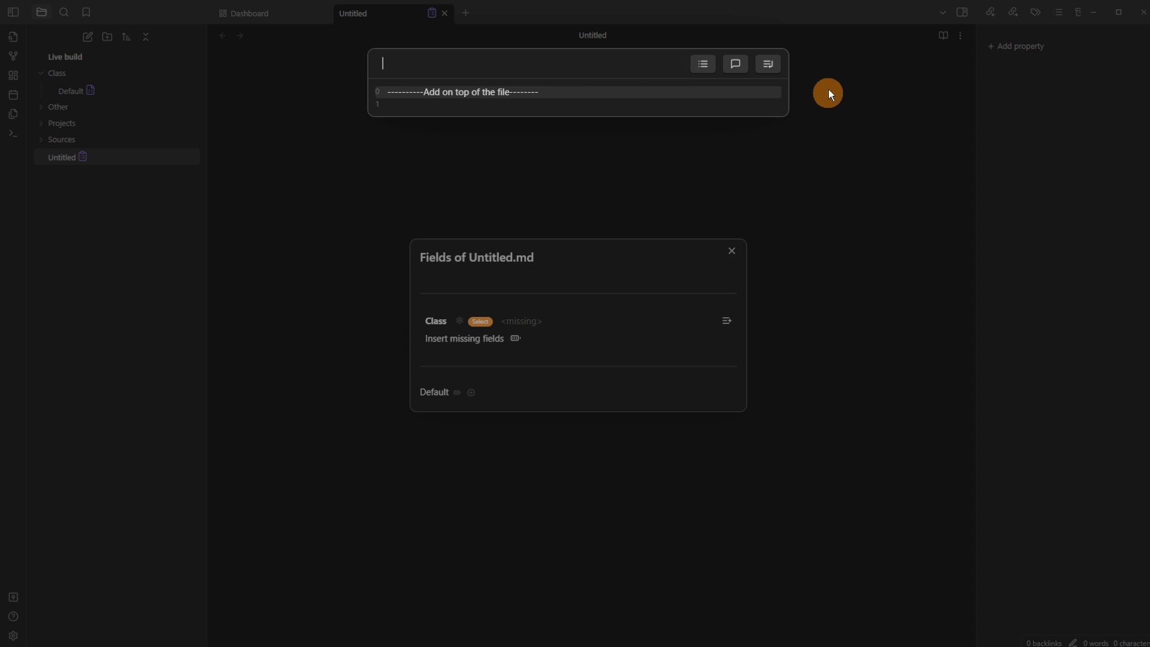
{"action": "left_click", "coordinate": [769, 66]}
{"action": "left_click", "coordinate": [727, 328]}
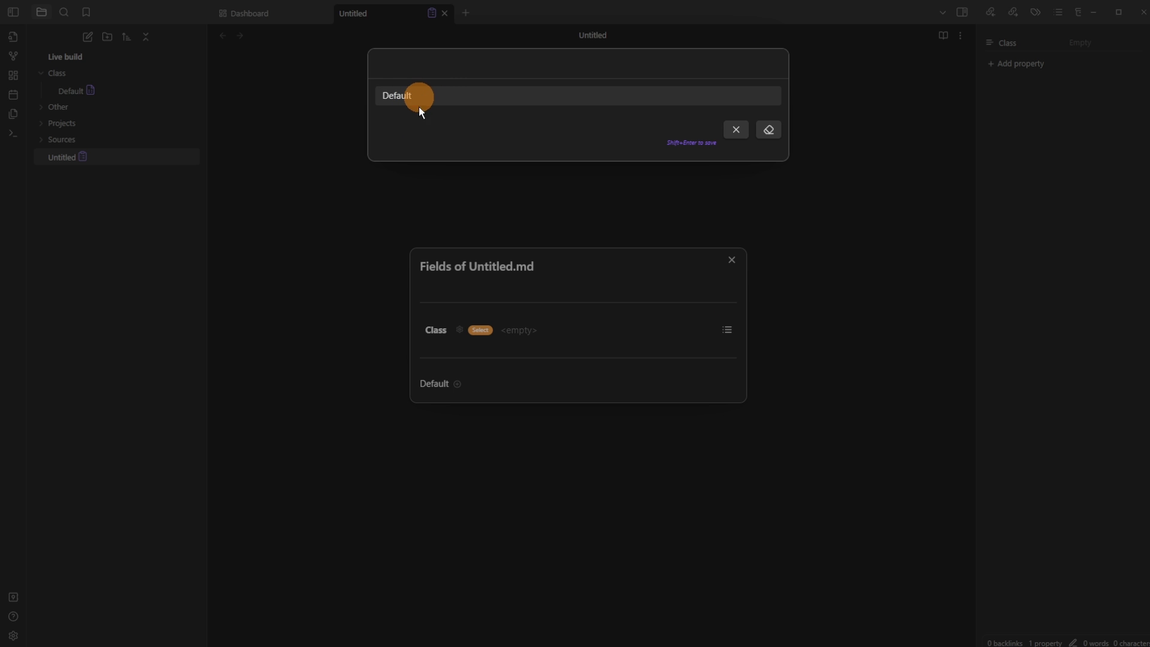
{"action": "key", "text": "Escape"}
{"action": "key", "text": "Escape"}
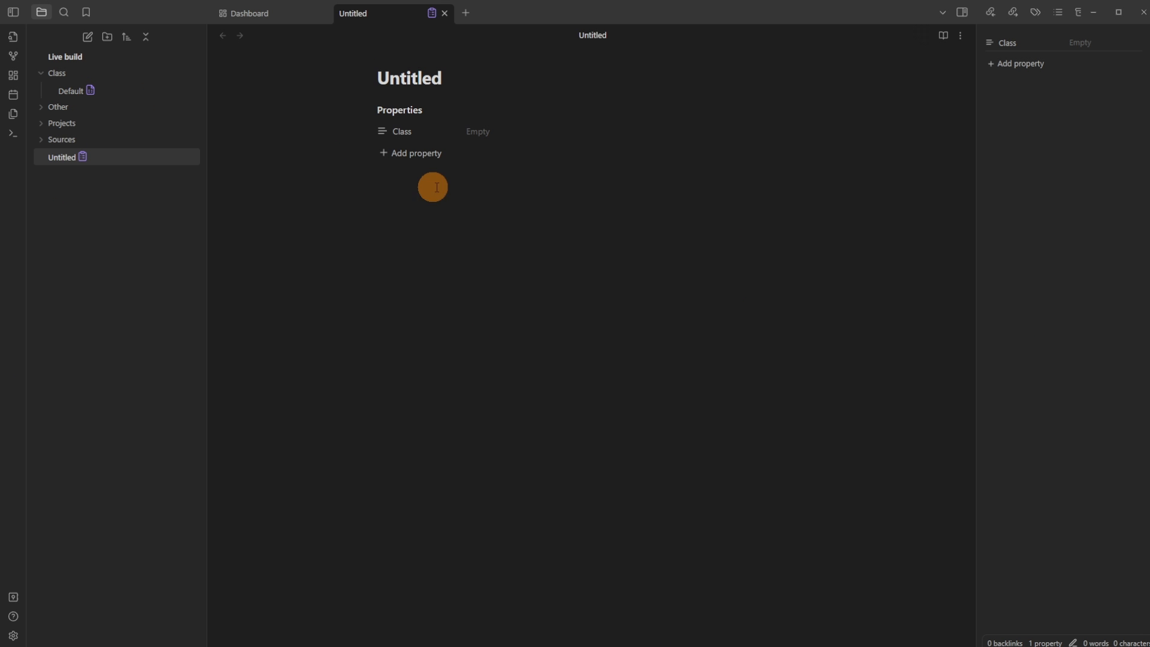
Step: Check the Untitled note's properties and file options, and search the core plugins for "prop"
{"action": "right_click", "coordinate": [411, 115]}
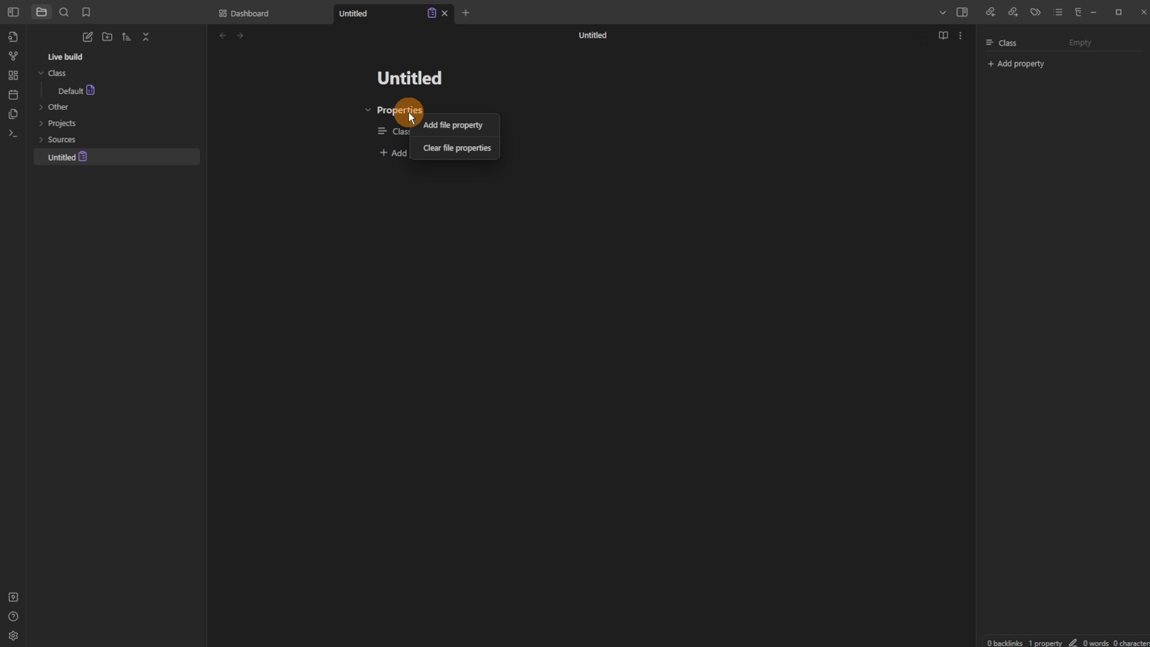
{"action": "left_click", "coordinate": [343, 303]}
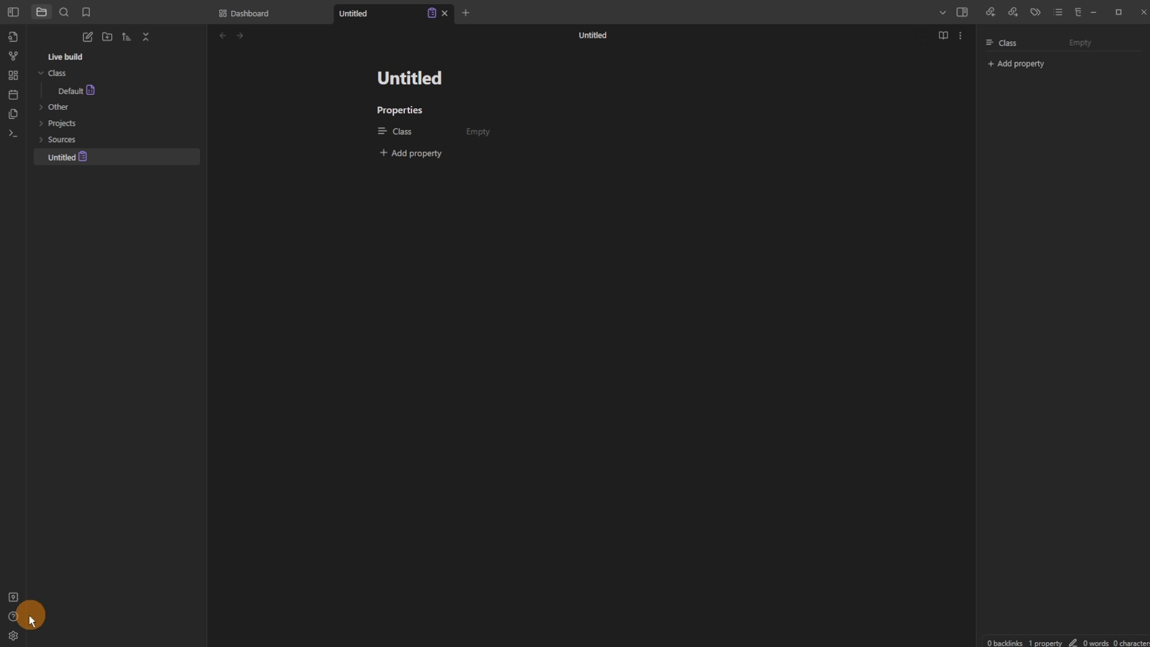
{"action": "left_click", "coordinate": [13, 632]}
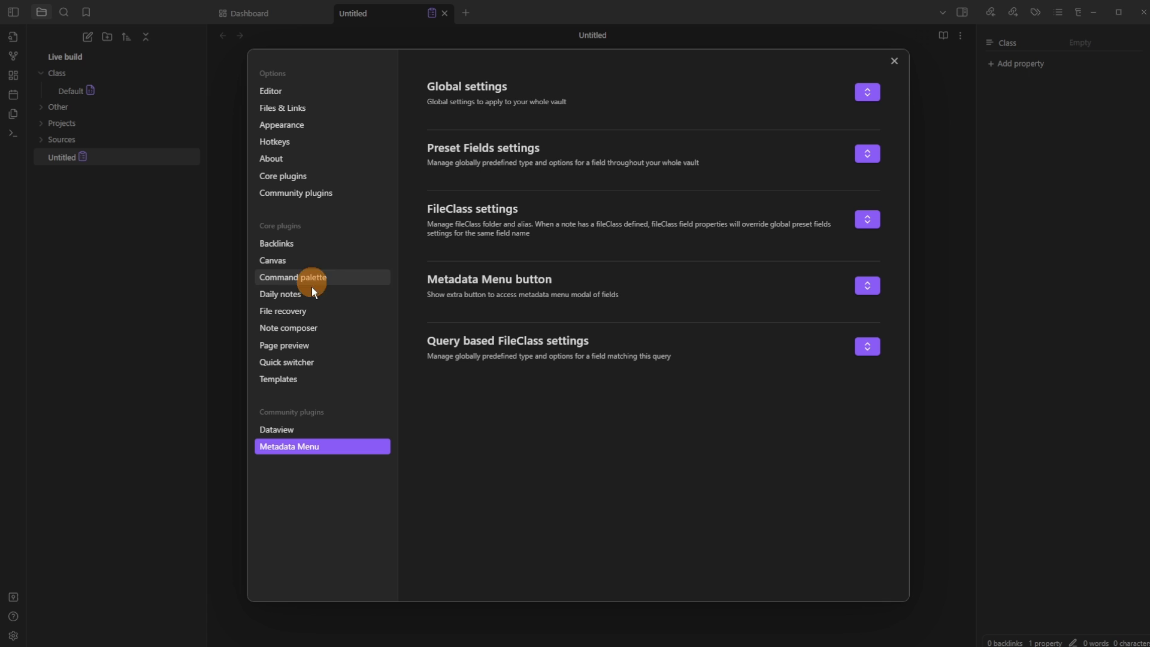
{"action": "left_click", "coordinate": [311, 176]}
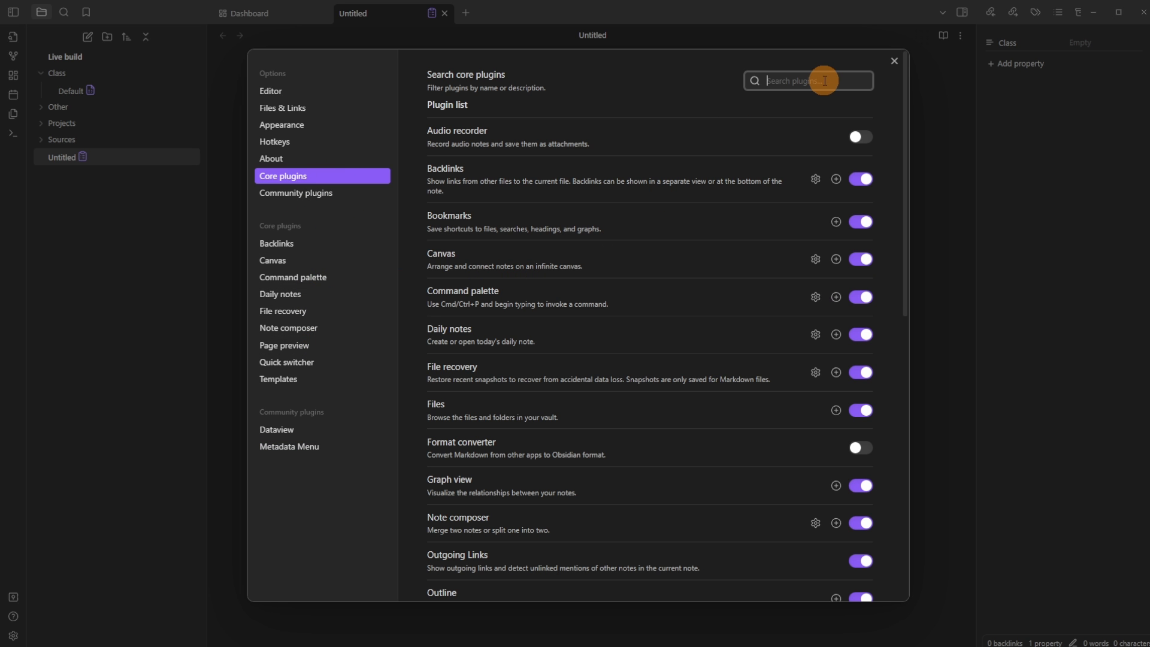
{"action": "type", "text": "prop"}
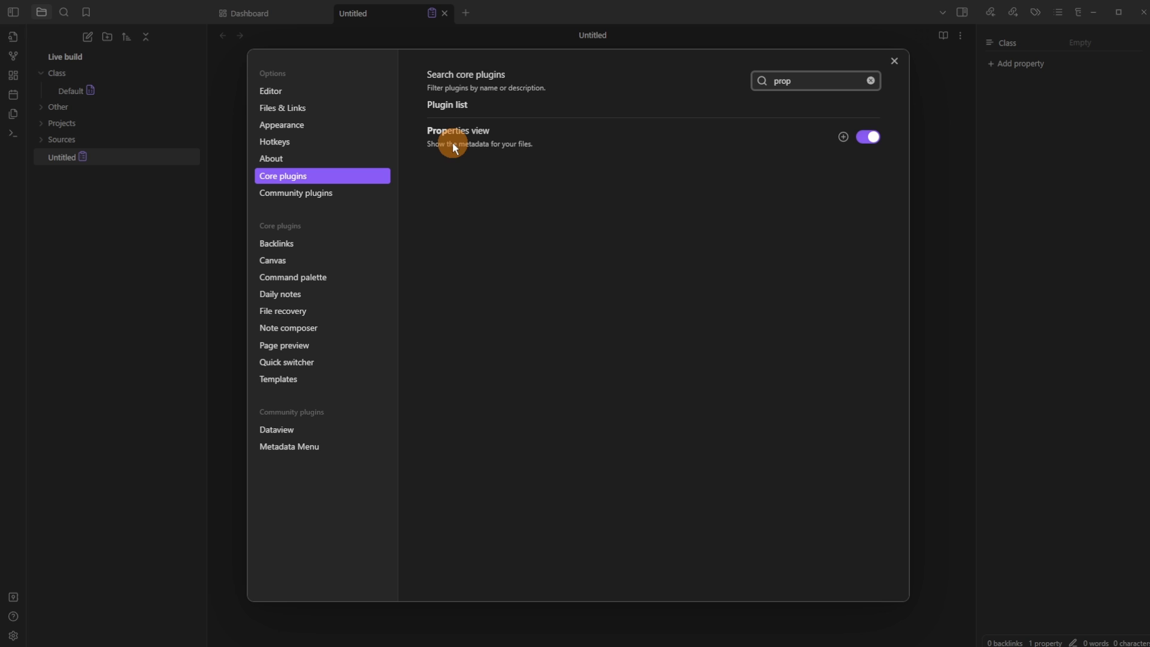
{"action": "left_click", "coordinate": [945, 182]}
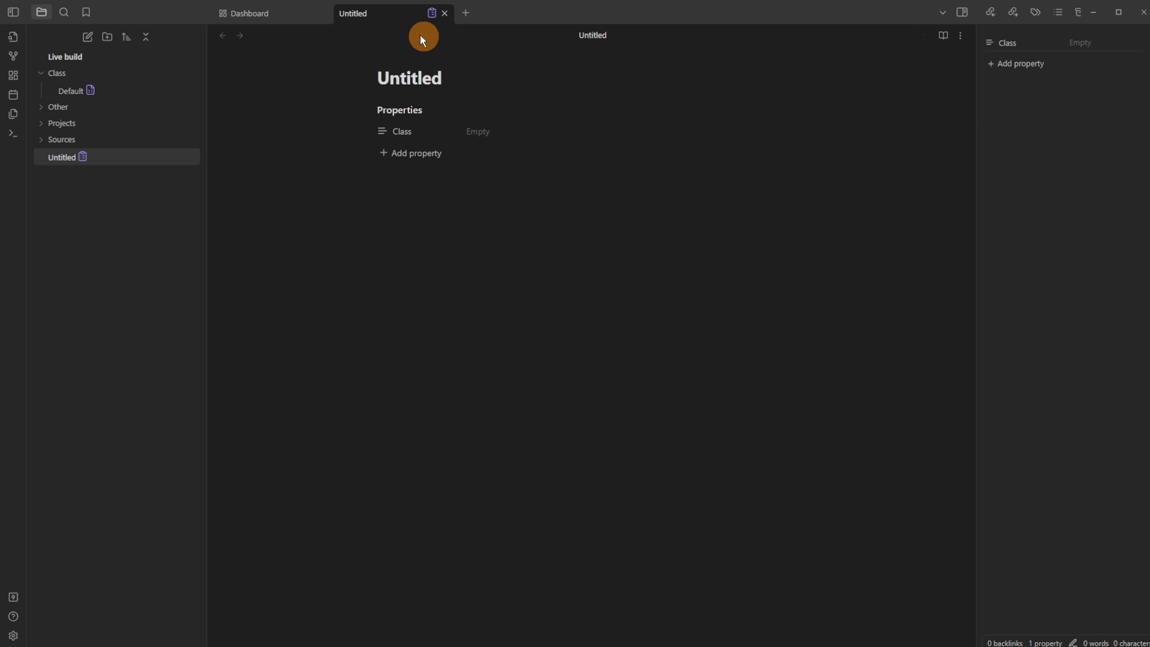
{"action": "right_click", "coordinate": [378, 22]}
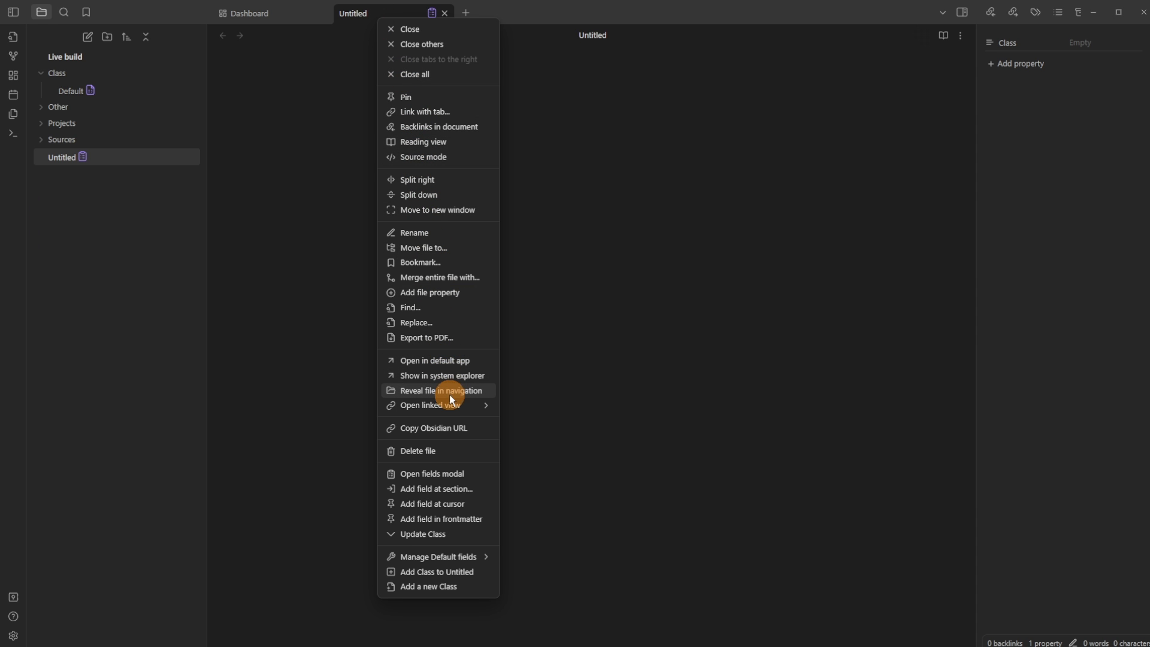
{"action": "left_click", "coordinate": [111, 590]}
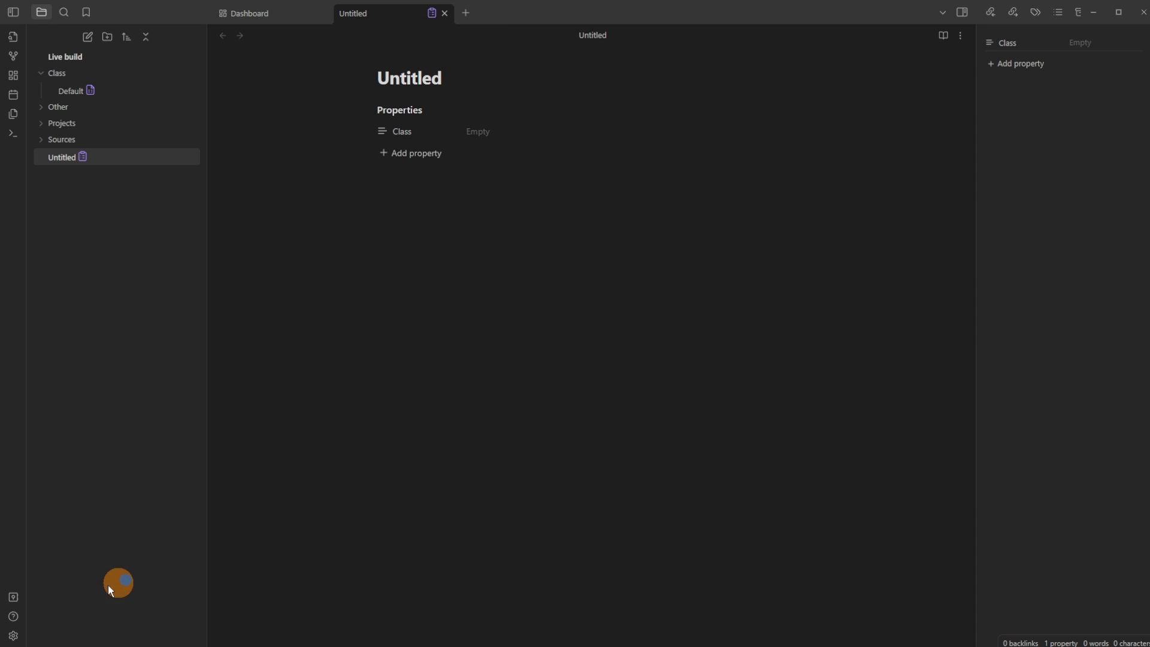
Step: Examine Metadata Menu's button, FileClass and query-based FileClass settings
{"action": "left_click", "coordinate": [14, 634]}
{"action": "left_click", "coordinate": [301, 448]}
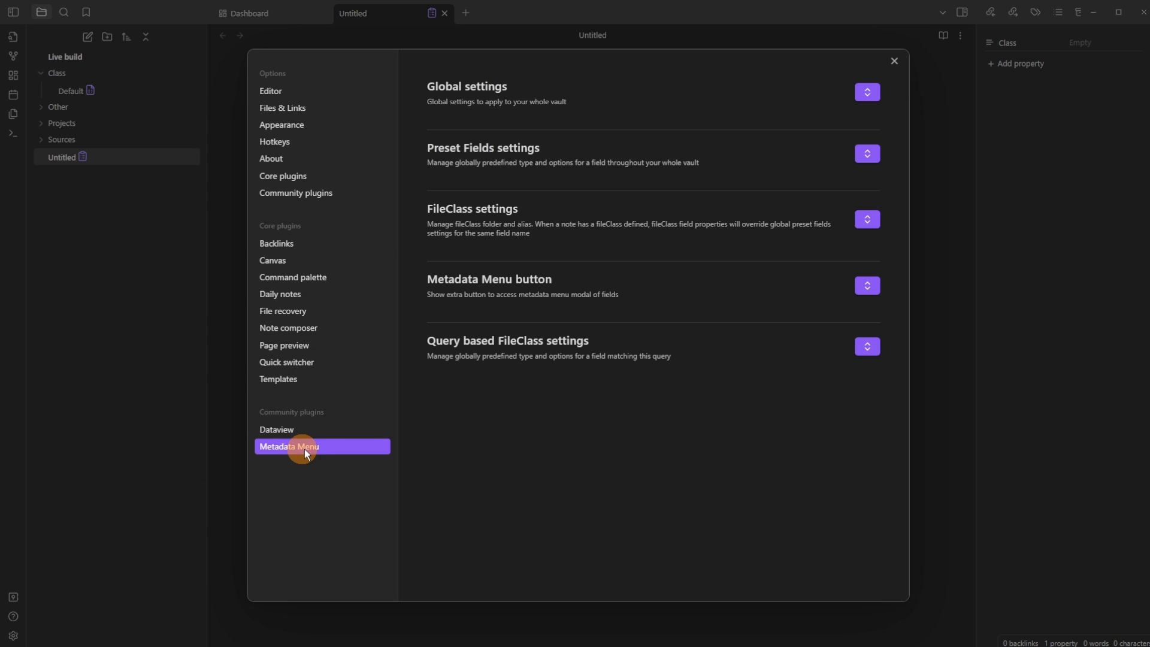
{"action": "left_click", "coordinate": [876, 288]}
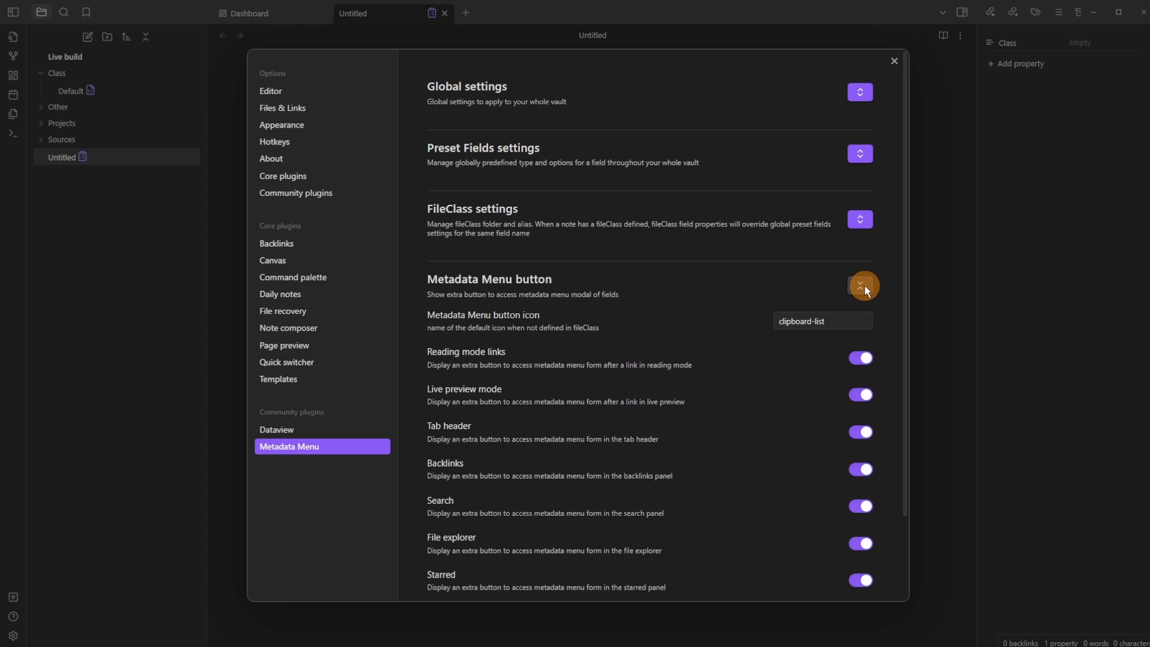
{"action": "left_click", "coordinate": [861, 222]}
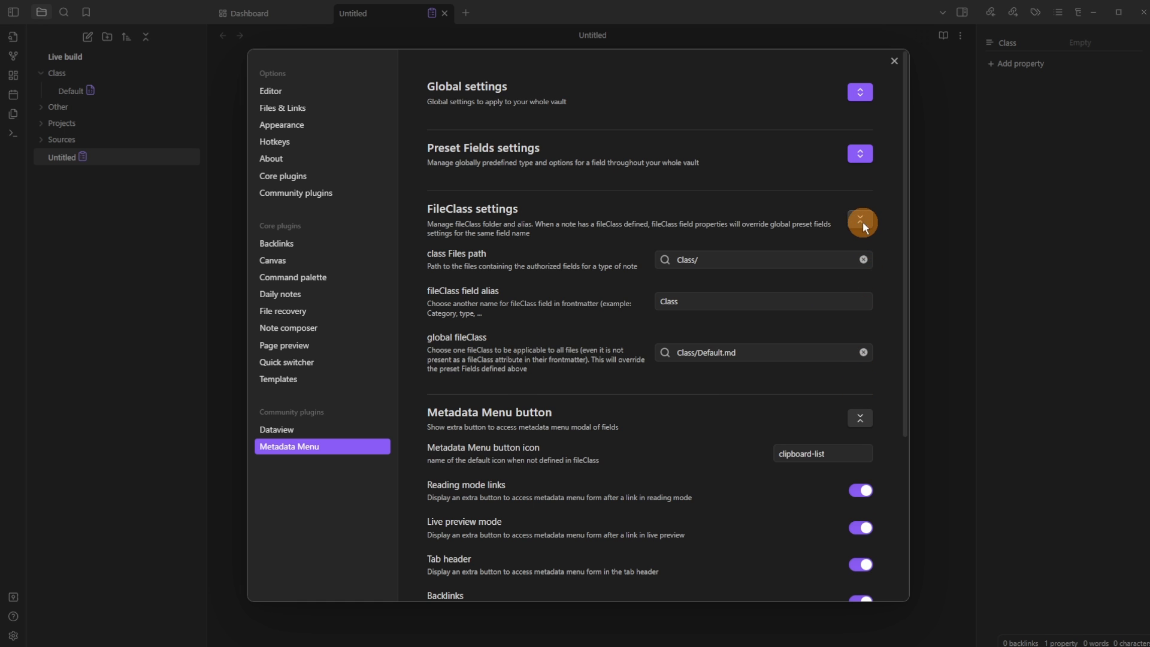
{"action": "left_click", "coordinate": [864, 221]}
{"action": "left_click", "coordinate": [864, 286]}
{"action": "left_click", "coordinate": [865, 345]}
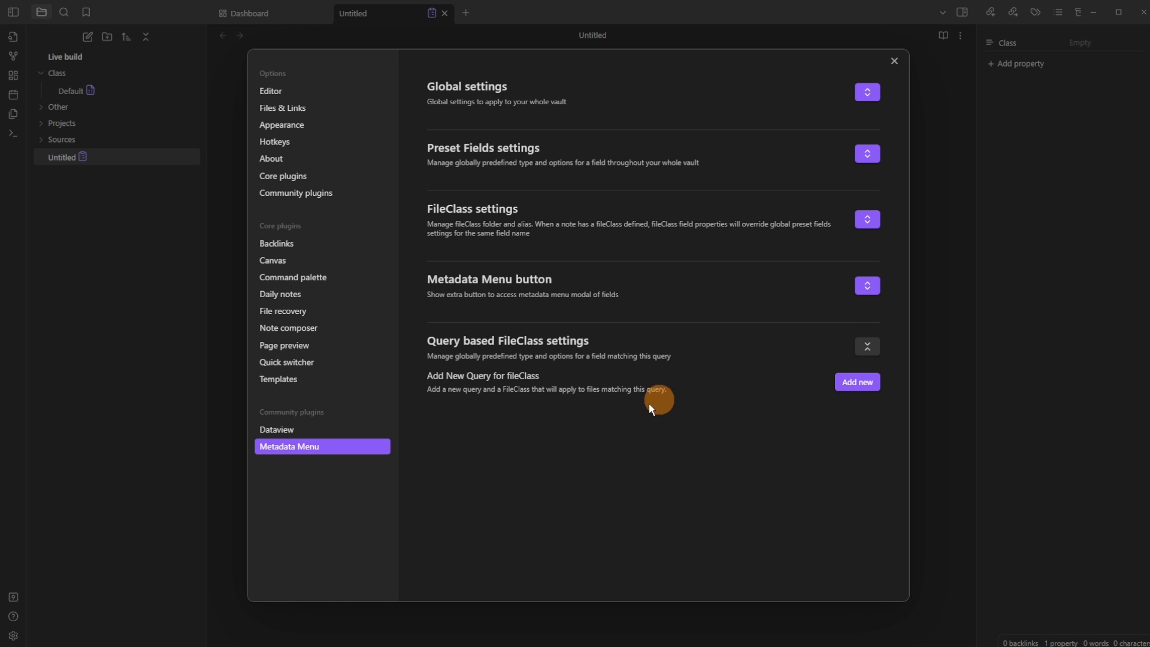
{"action": "left_click", "coordinate": [869, 346]}
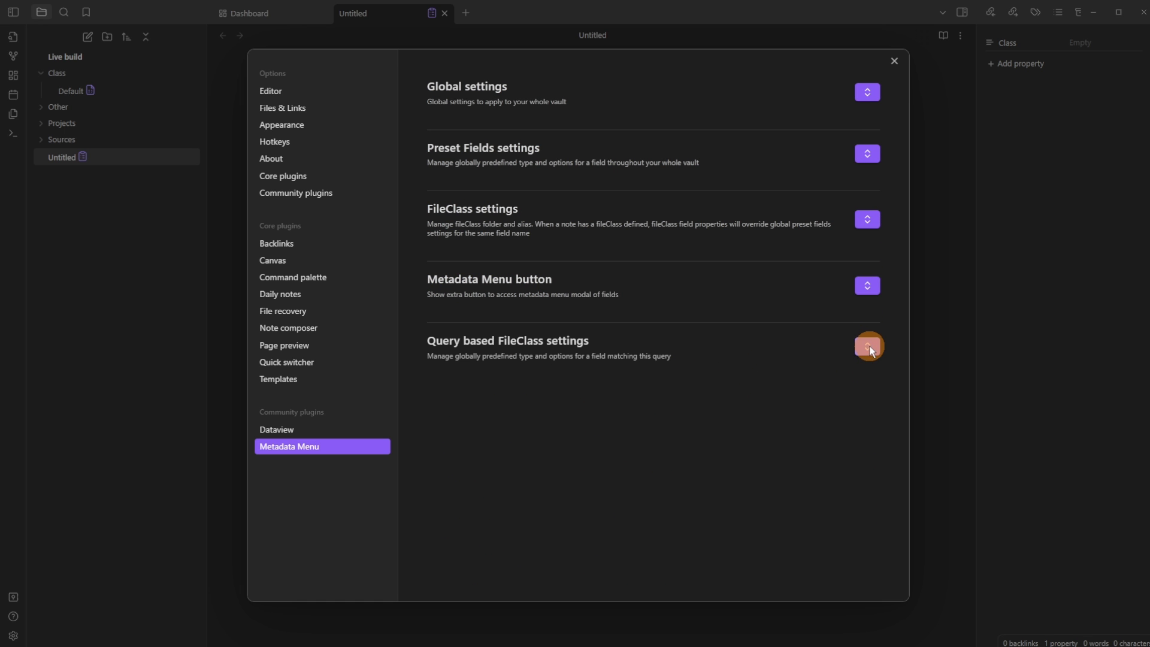
Step: Examine Metadata Menu's preset field and global settings, and recheck its FileClass and button display settings
{"action": "left_click", "coordinate": [867, 153]}
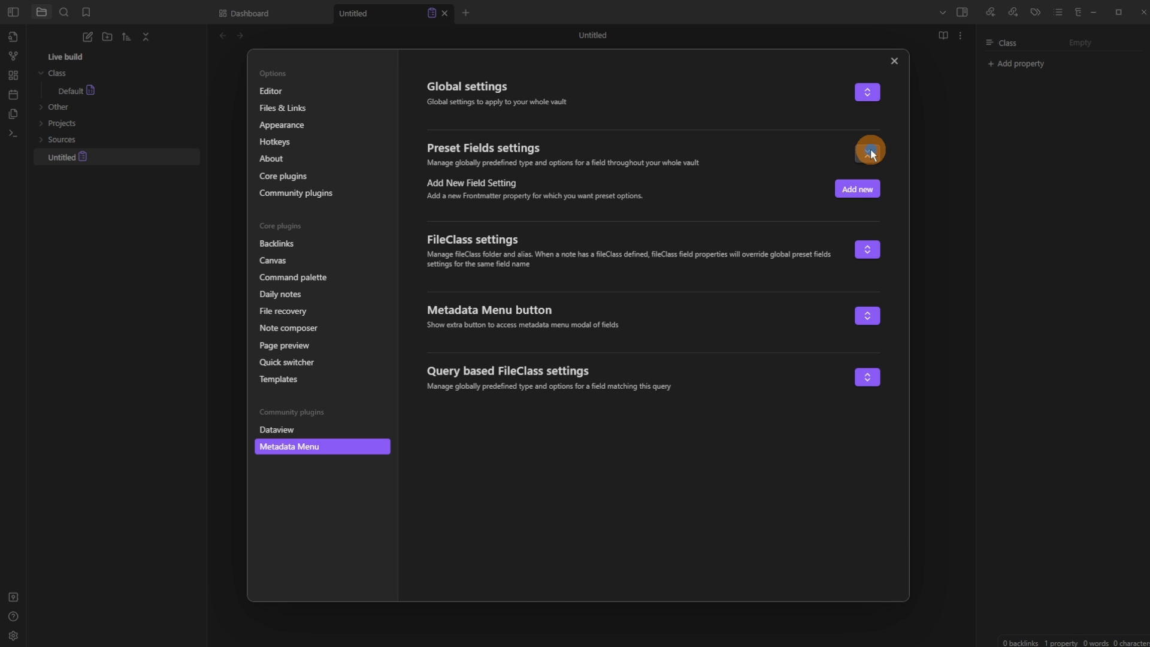
{"action": "left_click", "coordinate": [867, 153]}
{"action": "left_click", "coordinate": [866, 91]}
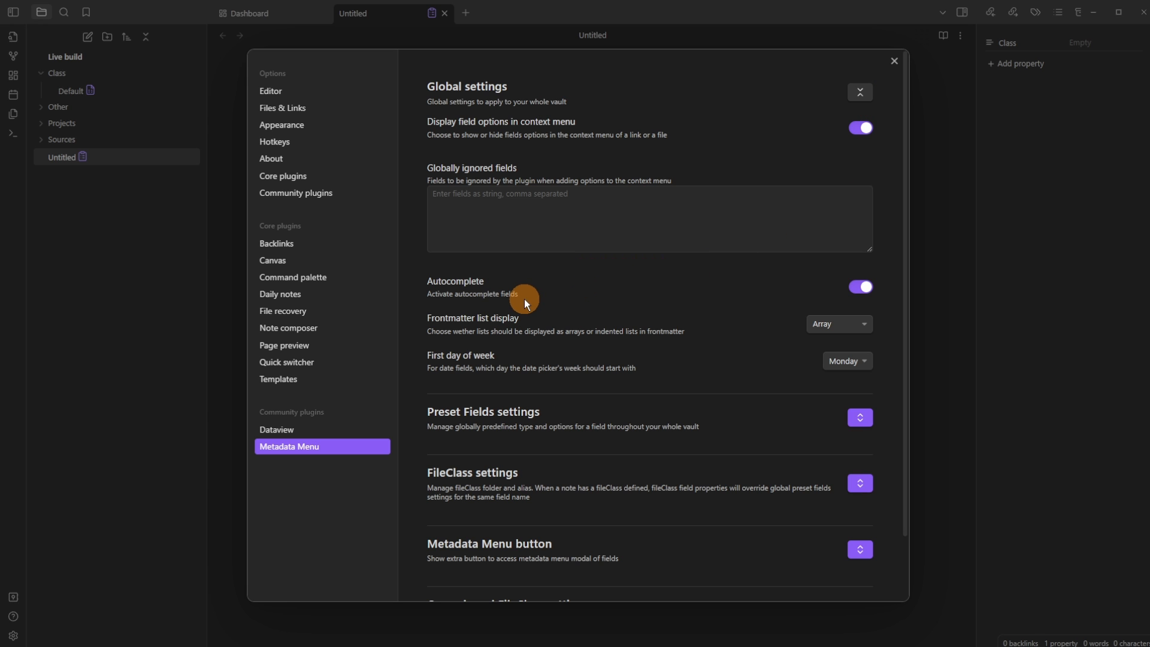
{"action": "left_click", "coordinate": [860, 96]}
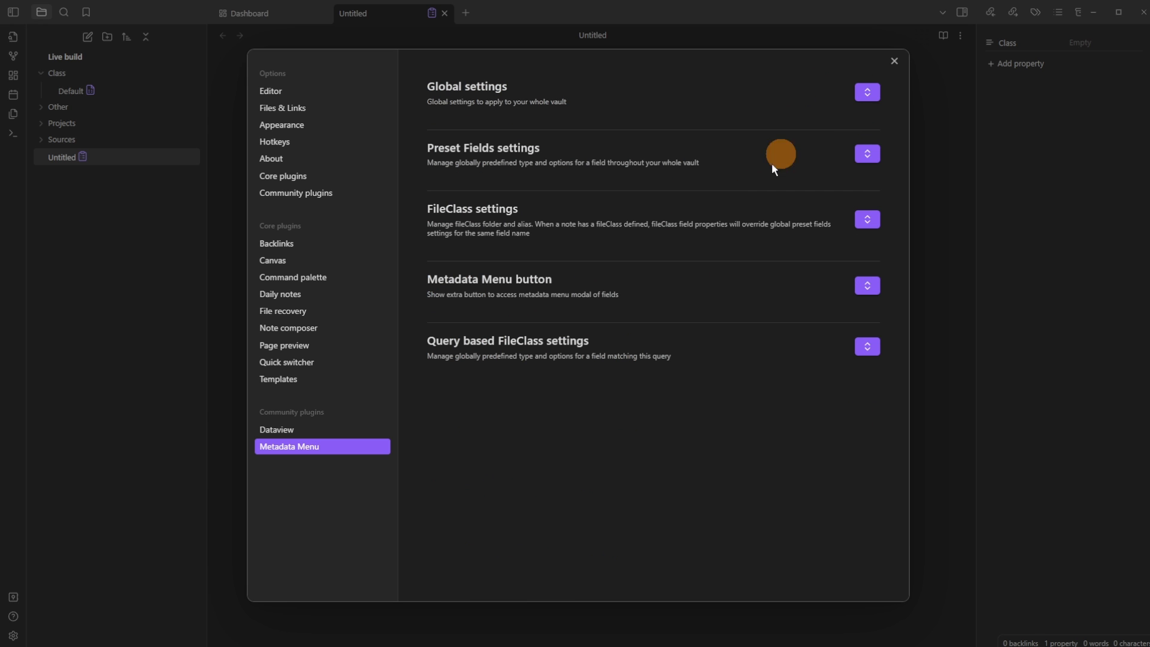
{"action": "left_click", "coordinate": [866, 220]}
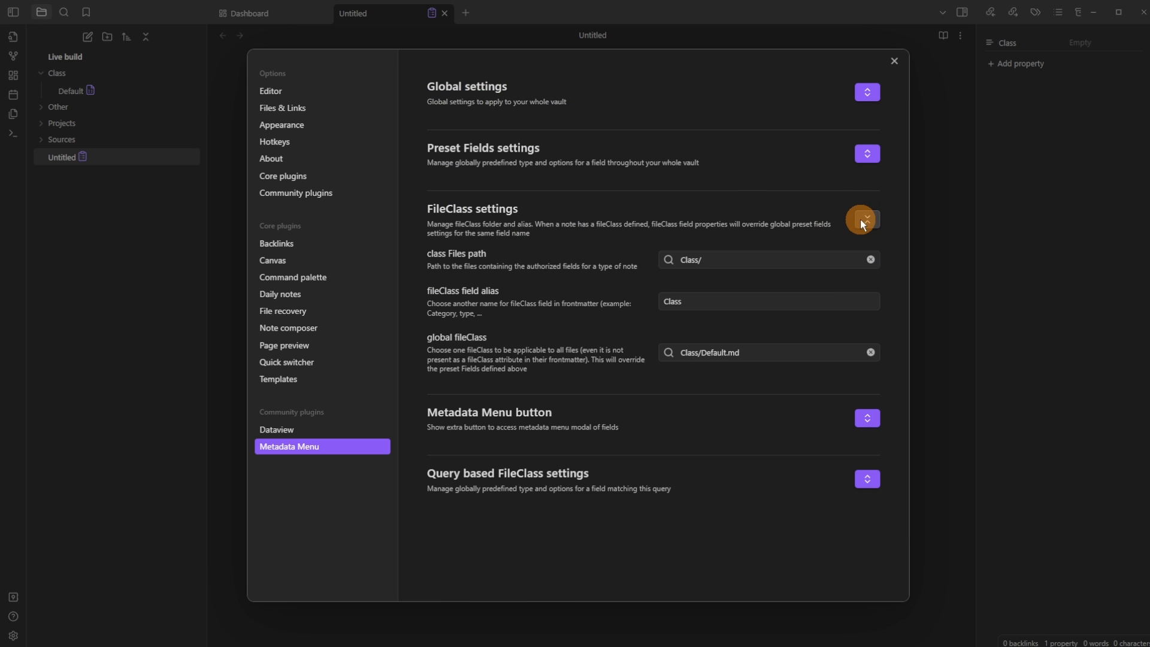
{"action": "left_click", "coordinate": [867, 219]}
{"action": "left_click", "coordinate": [866, 285]}
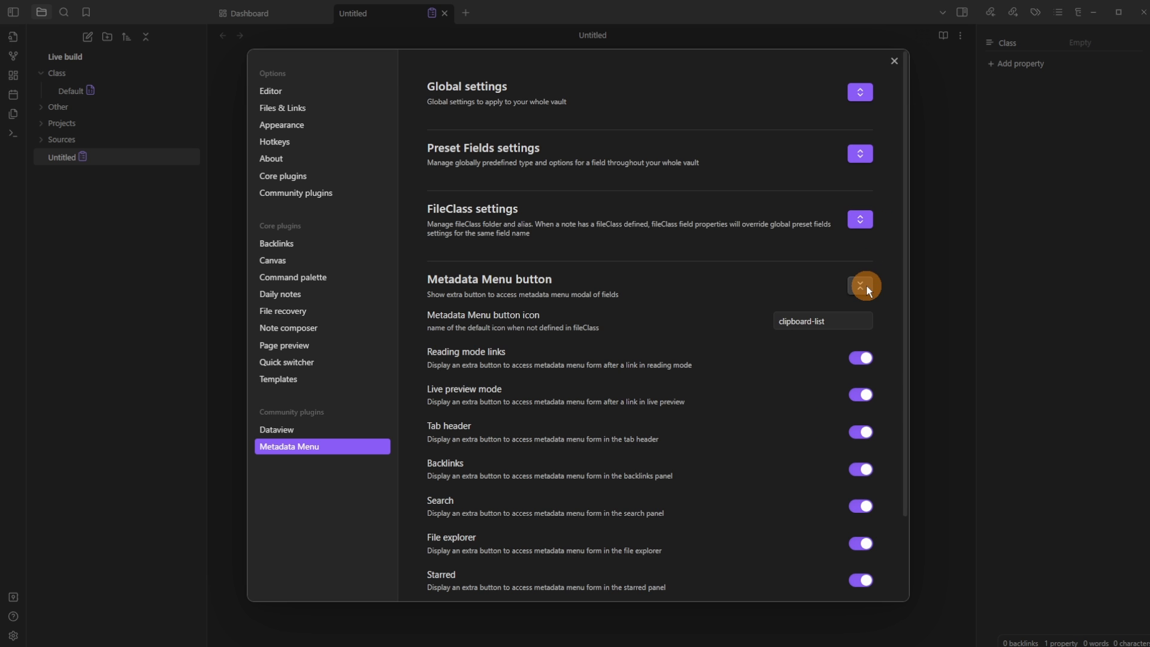
{"action": "scroll", "coordinate": [681, 350], "scroll_direction": "down", "scroll_amount": 3}
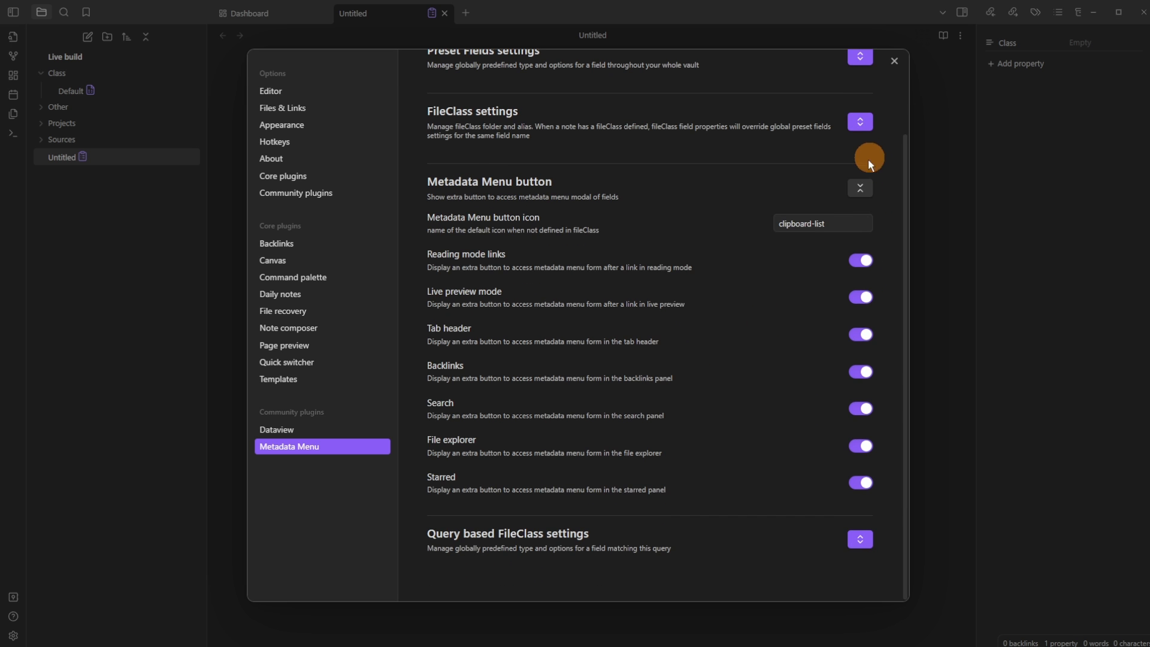
{"action": "left_click", "coordinate": [865, 187]}
{"action": "left_click", "coordinate": [923, 181]}
Step: Examine the Untitled note's file options, including the linked views and the options for managing Default fields
{"action": "right_click", "coordinate": [399, 11]}
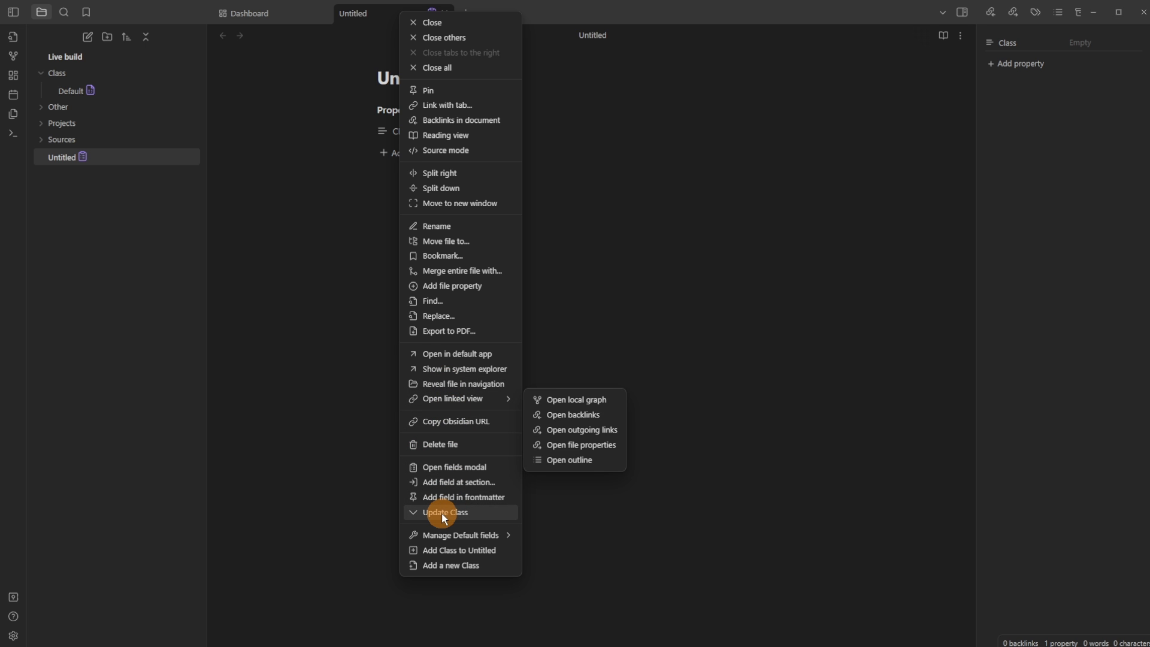
{"action": "mouse_move", "coordinate": [454, 532]}
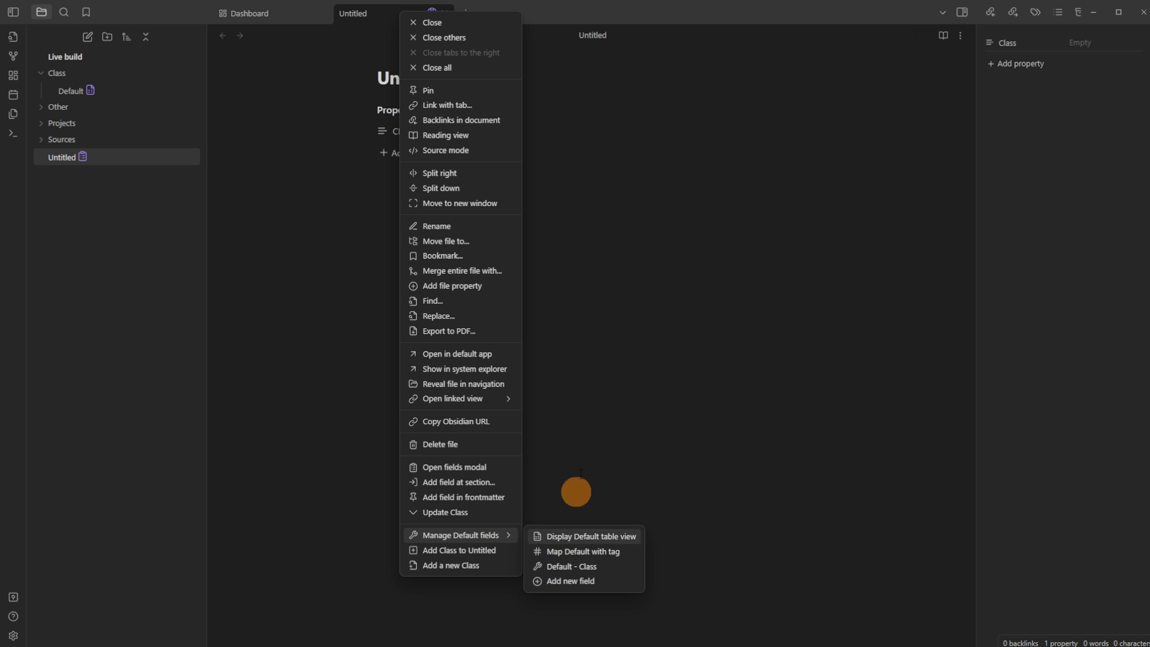
{"action": "left_click", "coordinate": [585, 449]}
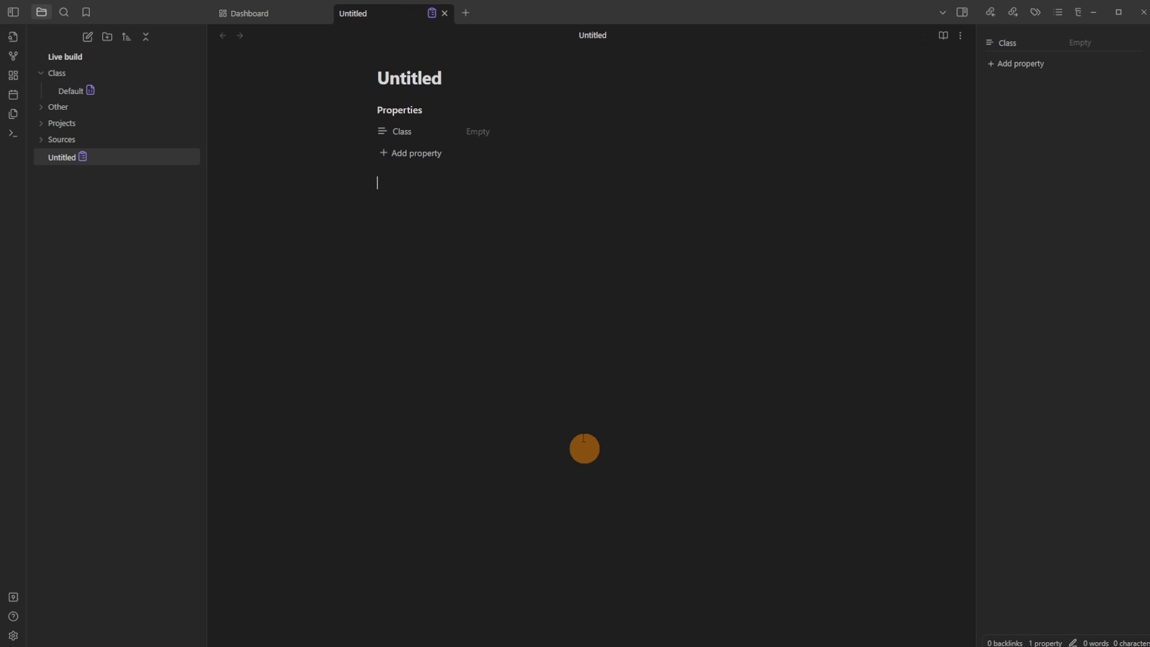
Step: Look through the core plugins list for the Properties view plugin
{"action": "left_click", "coordinate": [13, 635]}
{"action": "left_click", "coordinate": [294, 178]}
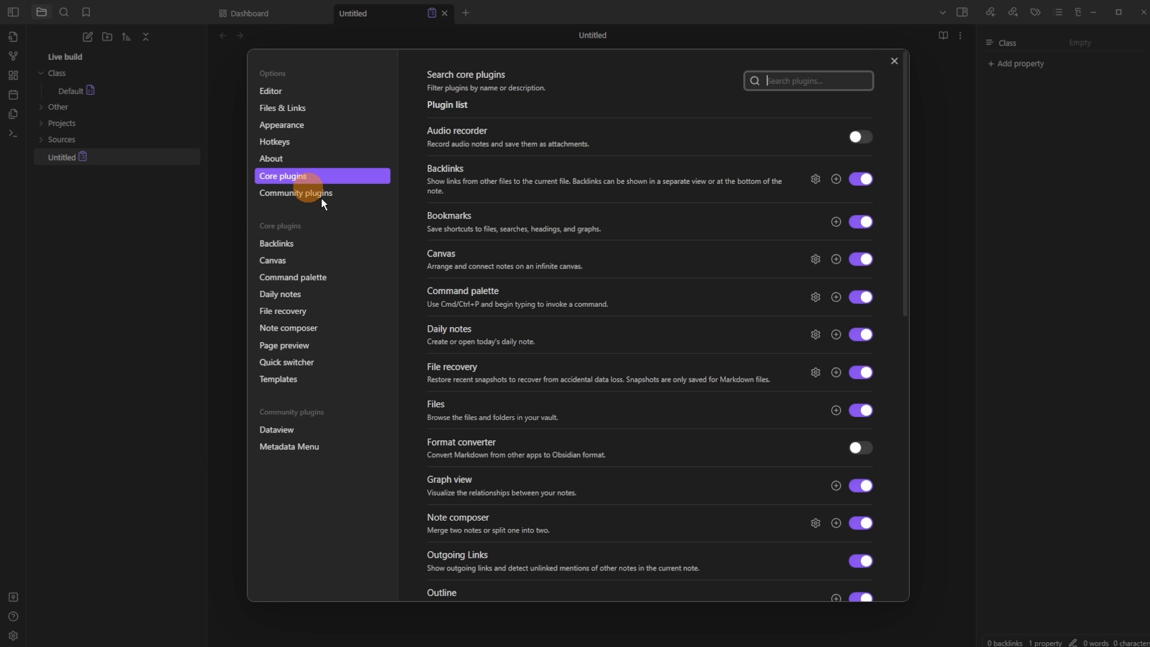
{"action": "scroll", "coordinate": [556, 379], "scroll_direction": "down", "scroll_amount": 10}
{"action": "scroll", "coordinate": [555, 379], "scroll_direction": "down", "scroll_amount": 1}
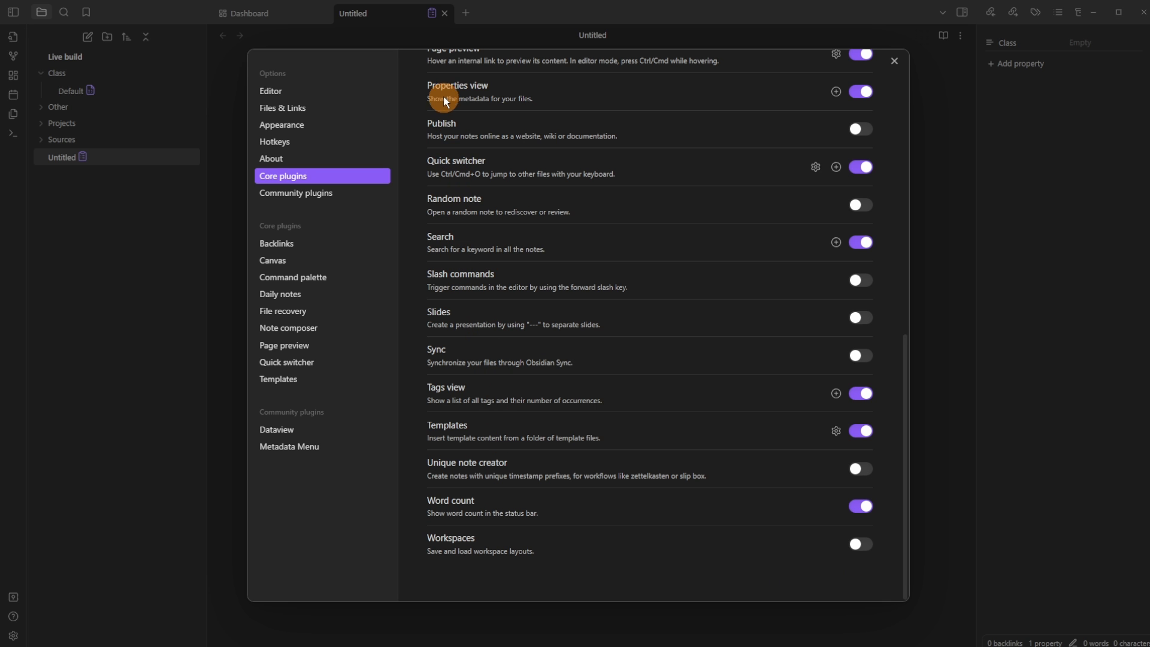
Step: Fold the Untitled note's properties with the "Toggle fold properties in current file" command, and unfold them again
{"action": "left_click", "coordinate": [924, 144]}
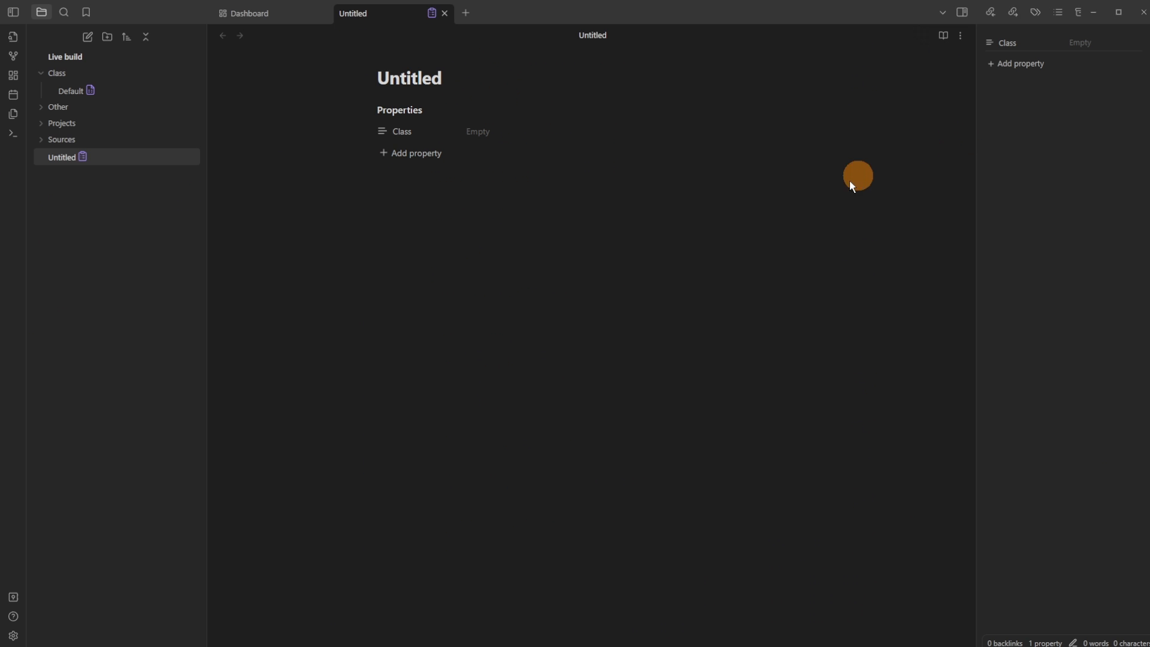
{"action": "left_click", "coordinate": [562, 230]}
{"action": "key", "text": "ctrl+p"}
{"action": "type", "text": "rop"}
{"action": "key", "text": "BackSpace"}
{"action": "key", "text": "BackSpace"}
{"action": "key", "text": "BackSpace"}
{"action": "type", "text": "prop"}
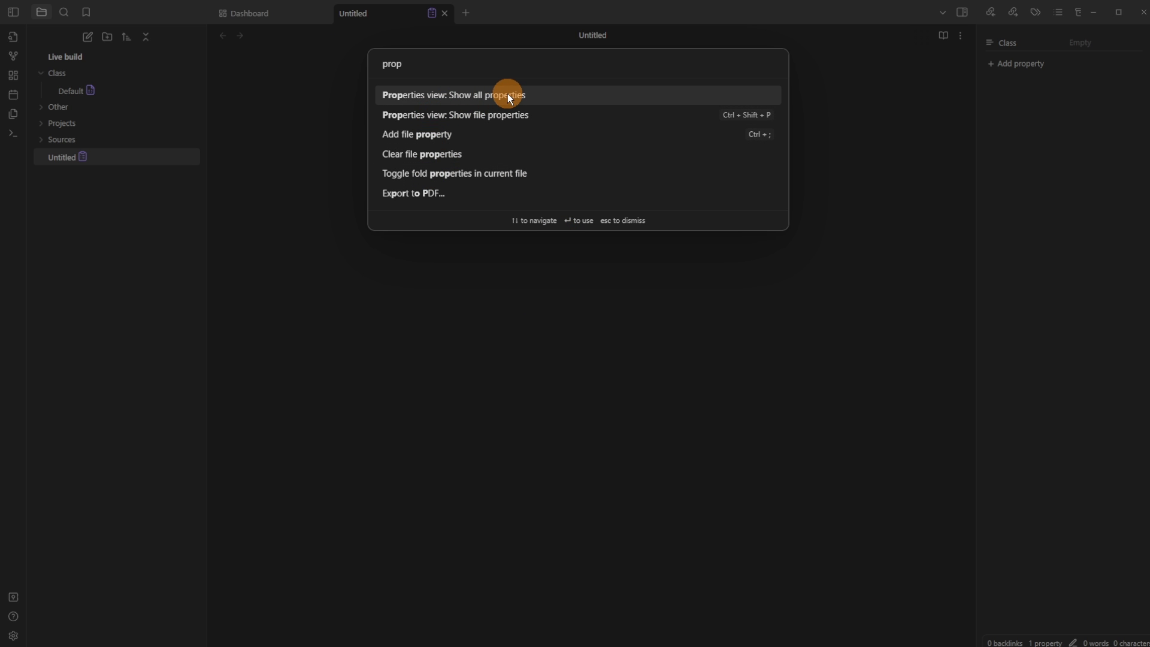
{"action": "left_click", "coordinate": [481, 174]}
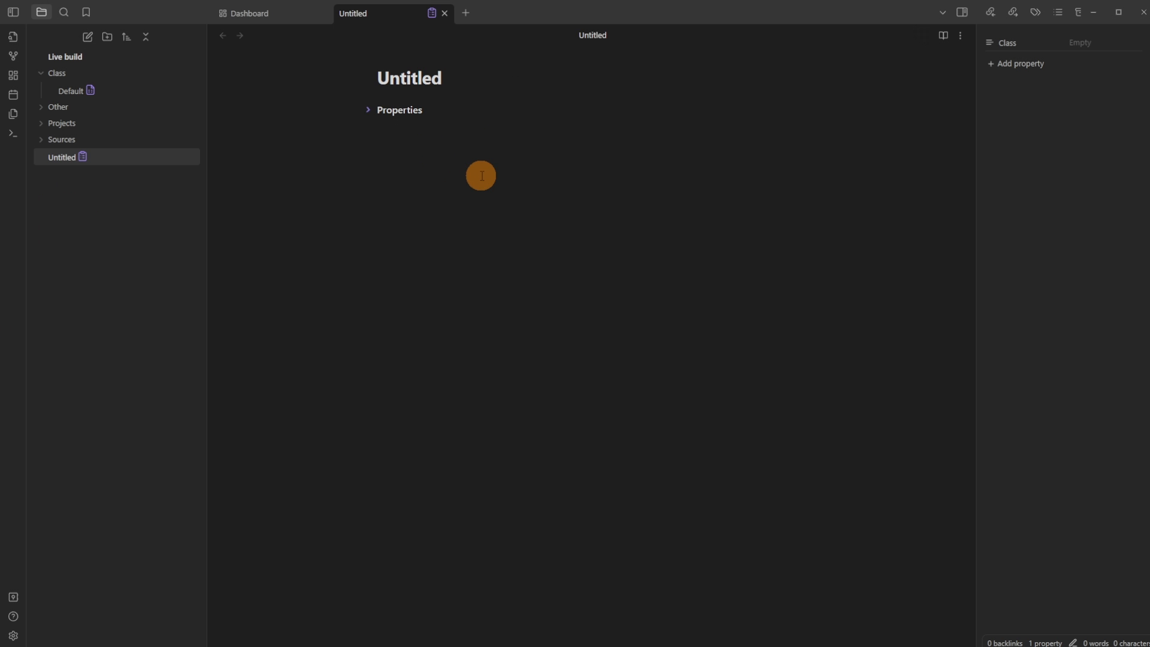
{"action": "left_click", "coordinate": [370, 109]}
{"action": "left_click", "coordinate": [370, 110]}
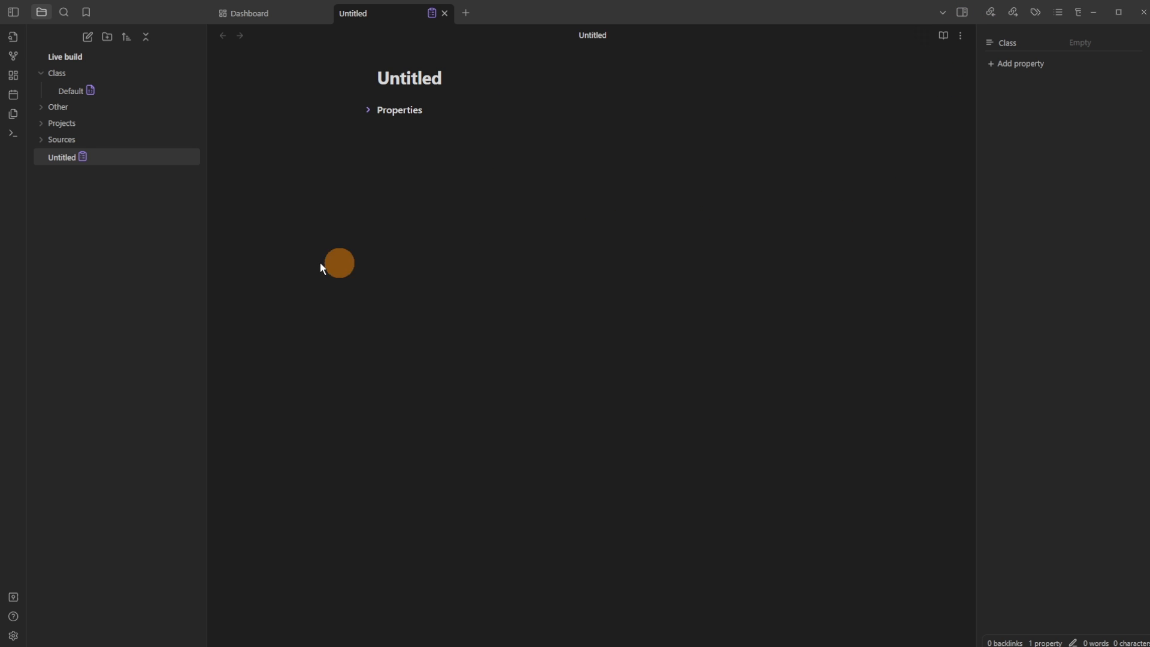
{"action": "left_click", "coordinate": [370, 110]}
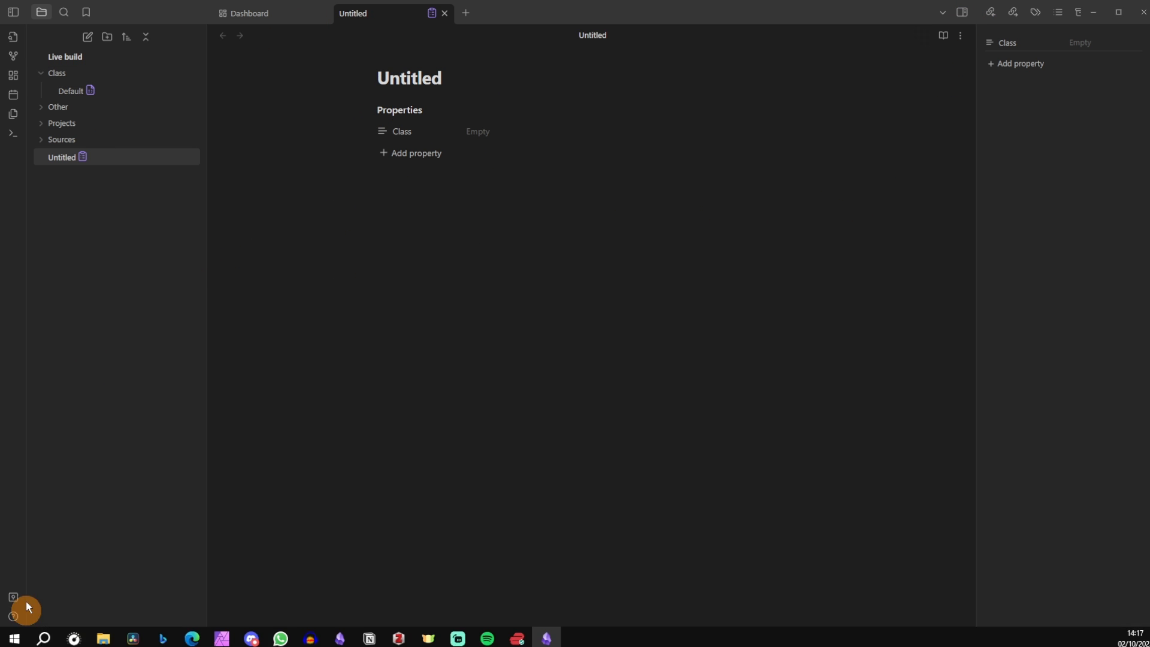
Step: Set the editor's Properties in document display option to Hidden
{"action": "left_click", "coordinate": [13, 635]}
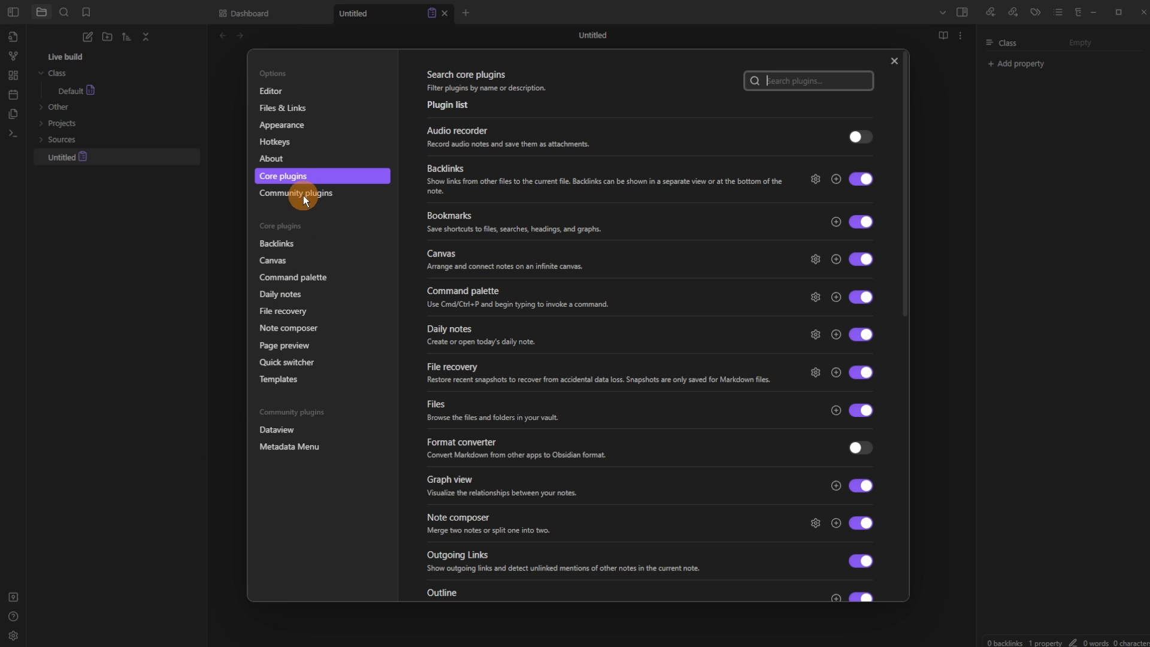
{"action": "left_click", "coordinate": [294, 92]}
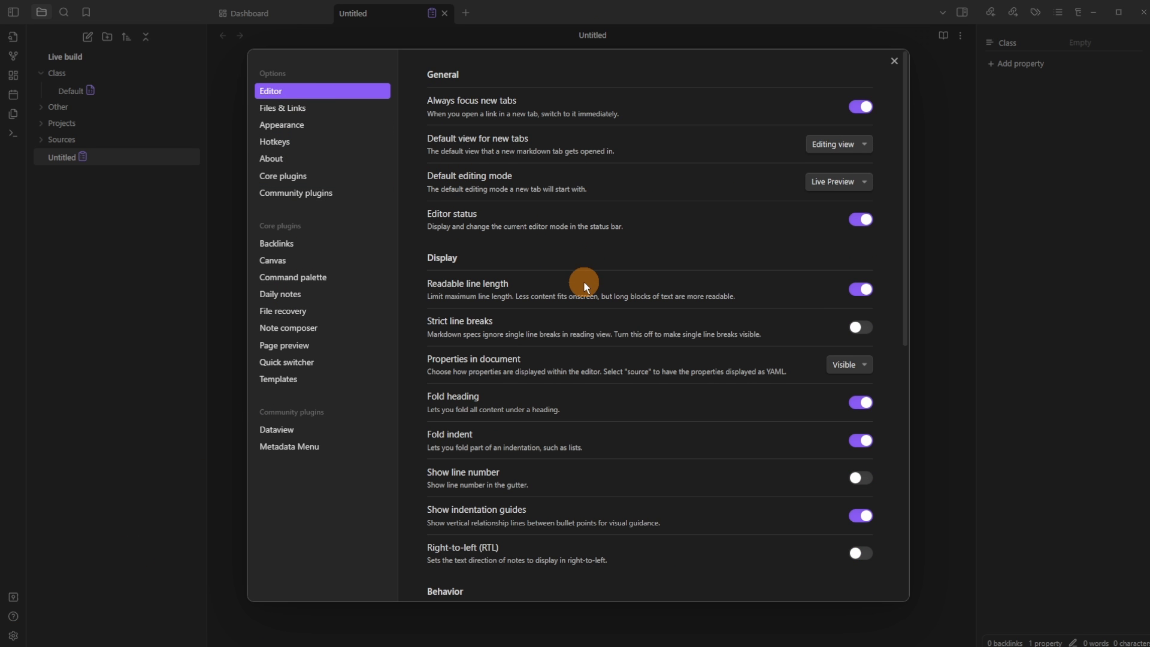
{"action": "left_click", "coordinate": [860, 366]}
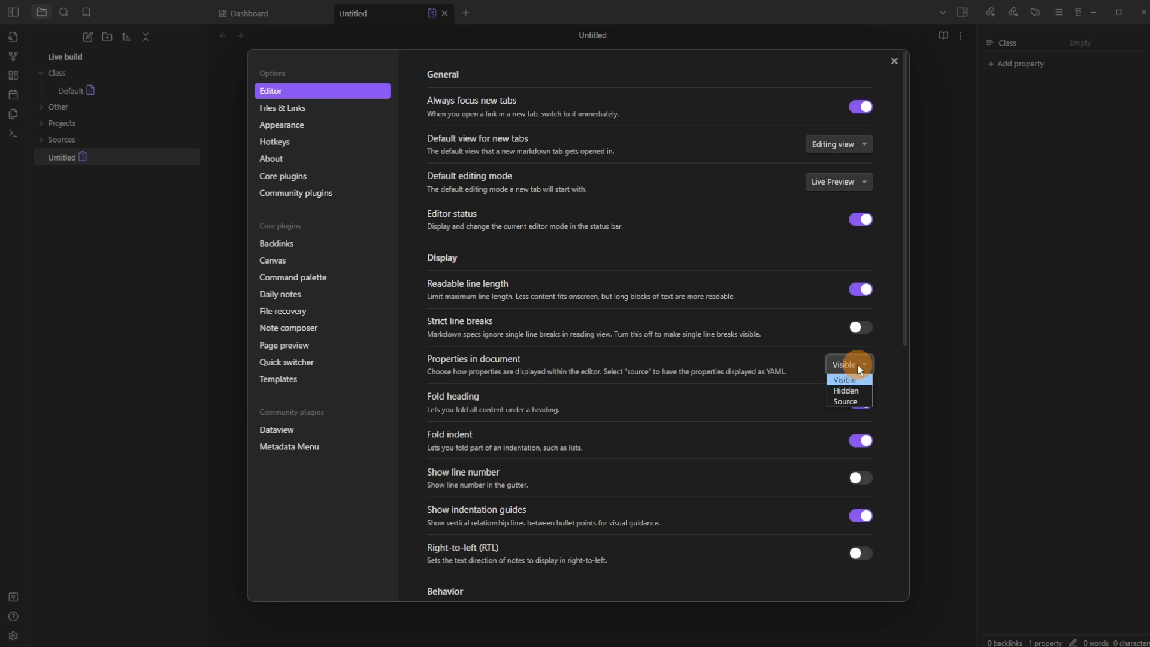
{"action": "left_click", "coordinate": [856, 390]}
{"action": "left_click", "coordinate": [925, 344]}
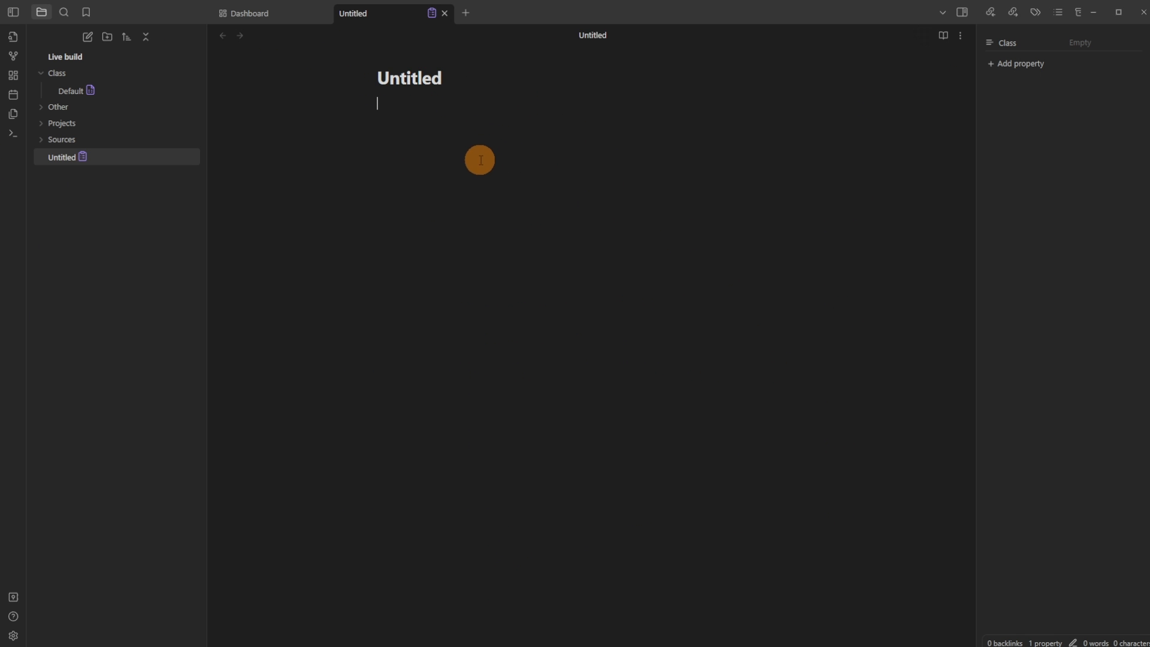
Step: Delete the Untitled note from the vault
{"action": "left_click", "coordinate": [454, 78]}
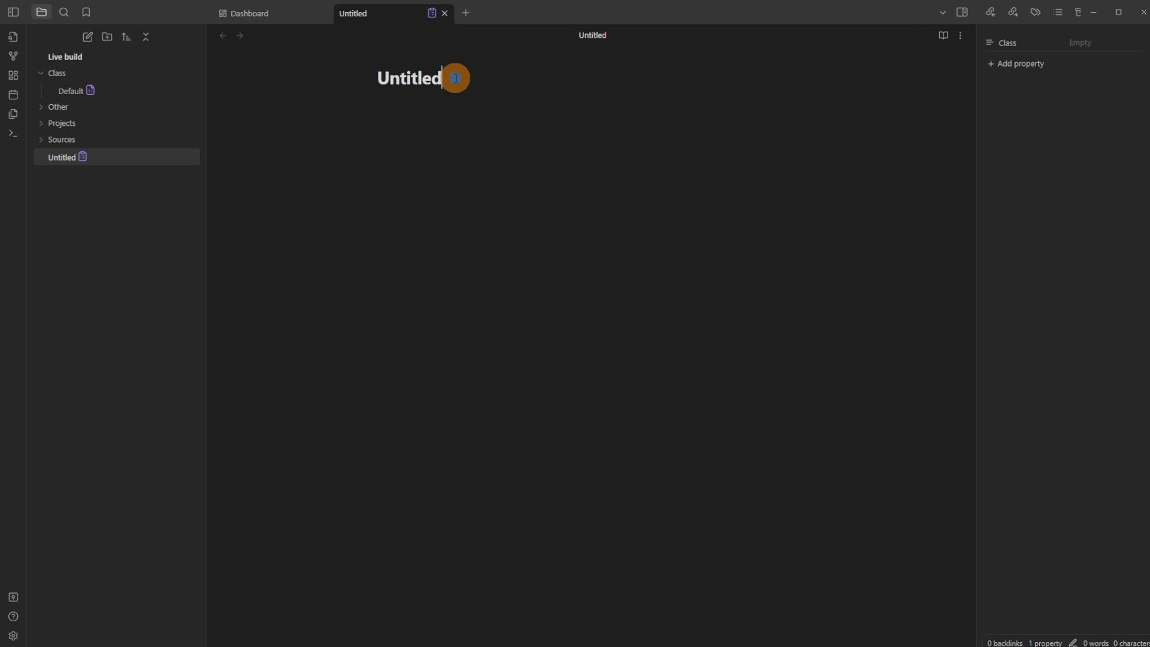
{"action": "left_click", "coordinate": [459, 141]}
{"action": "key", "text": "ctrl+Delete"}
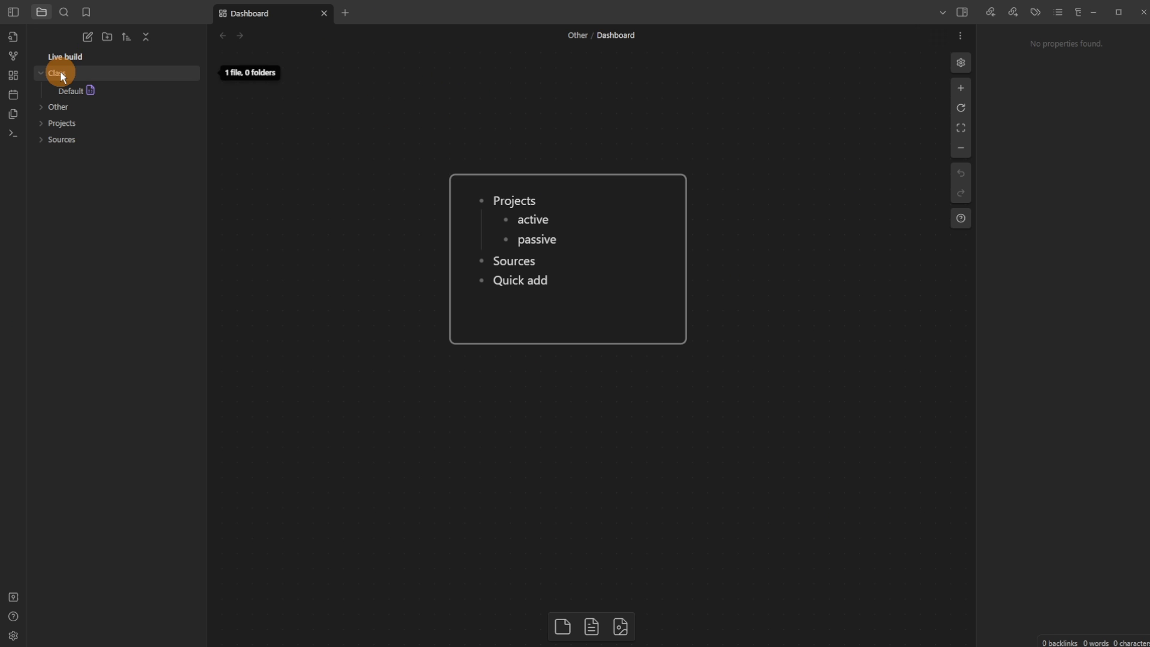
Step: Move the card listing Projects, Sources and Quick add up and to the left on the Dashboard canvas
{"action": "left_click", "coordinate": [593, 237]}
{"action": "left_click_drag", "start_coordinate": [630, 254], "coordinate": [534, 220]}
{"action": "left_click", "coordinate": [744, 223]}
Step: Create a new note named Project in the Class folder
{"action": "right_click", "coordinate": [109, 75]}
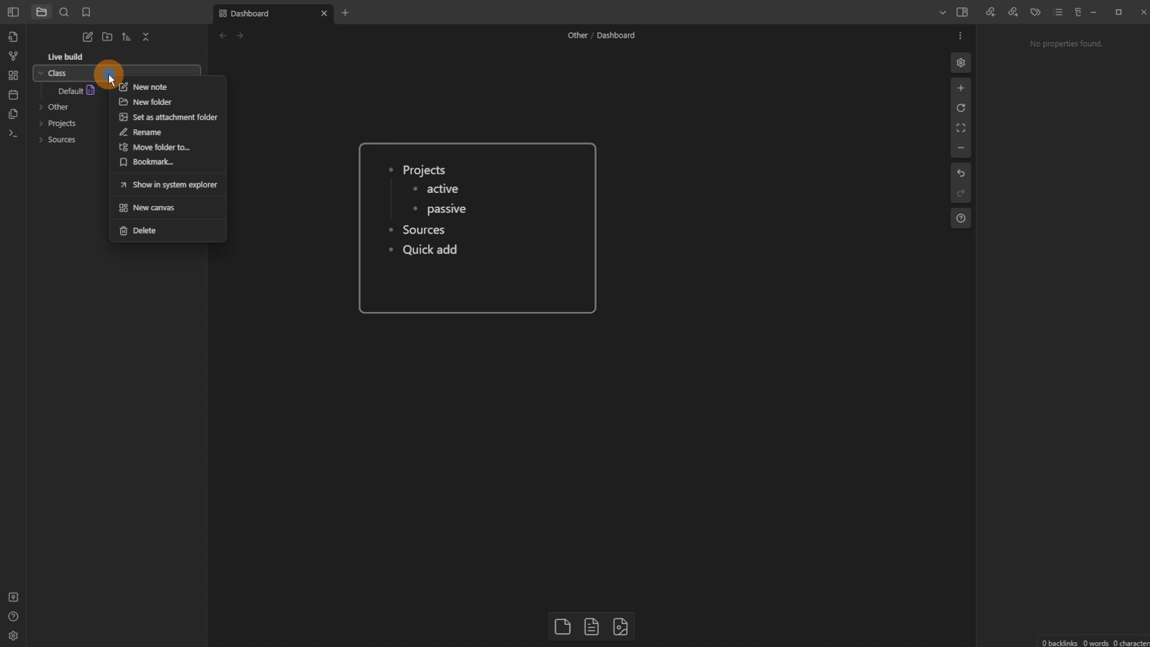
{"action": "left_click", "coordinate": [164, 90]}
{"action": "type", "text": "Project"}
{"action": "key", "text": "Return"}
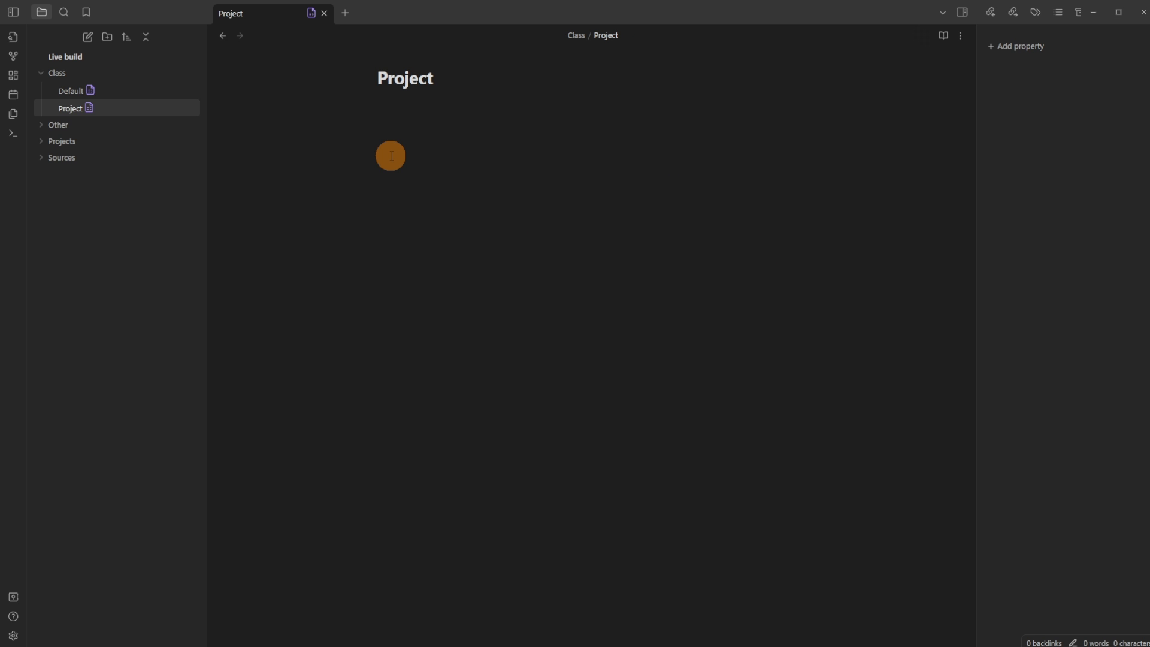
Step: Enable Map with tag in the Project fileclass settings, save them and view its fileclass fields
{"action": "left_click", "coordinate": [311, 12]}
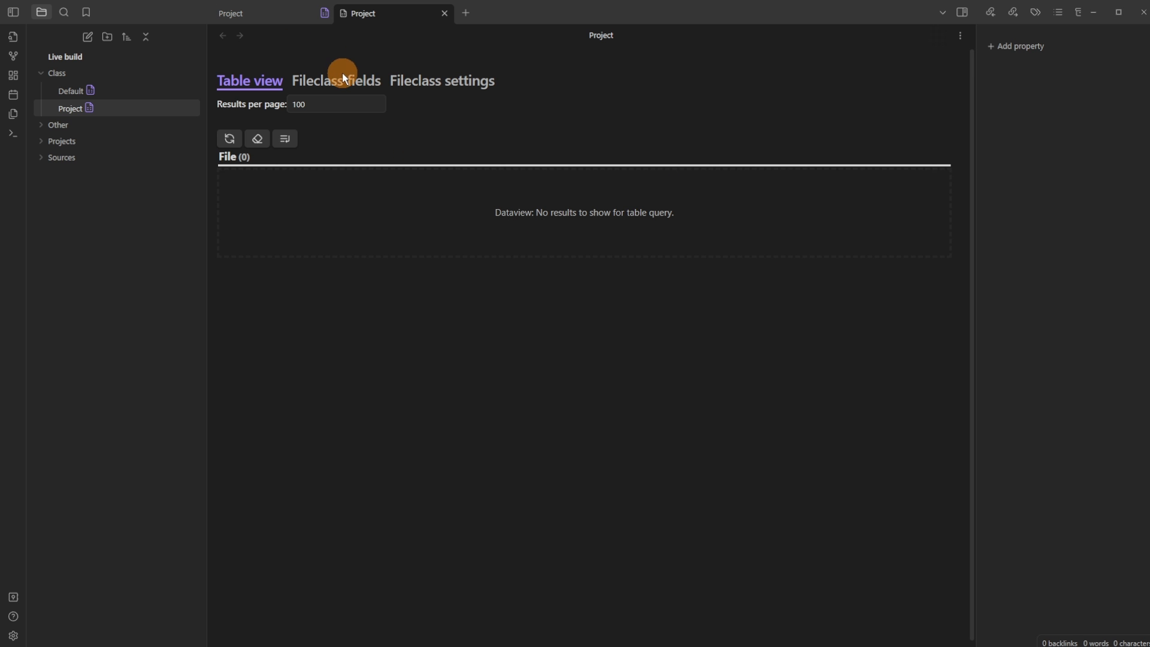
{"action": "left_click", "coordinate": [416, 81]}
{"action": "left_click", "coordinate": [369, 125]}
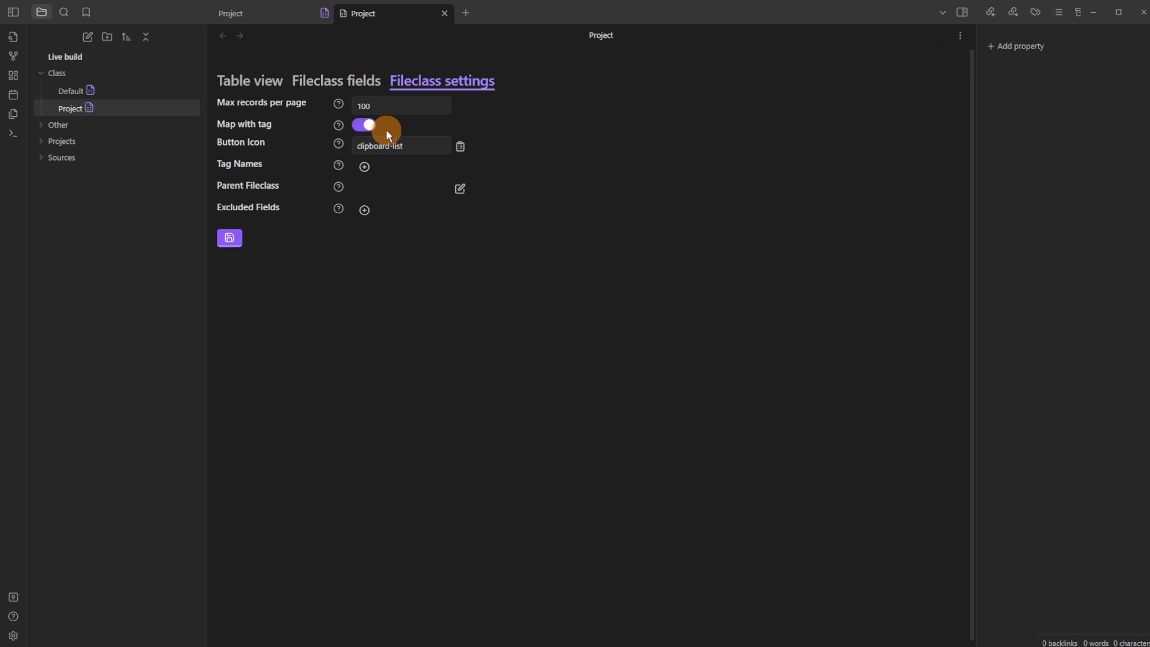
{"action": "left_click", "coordinate": [231, 238]}
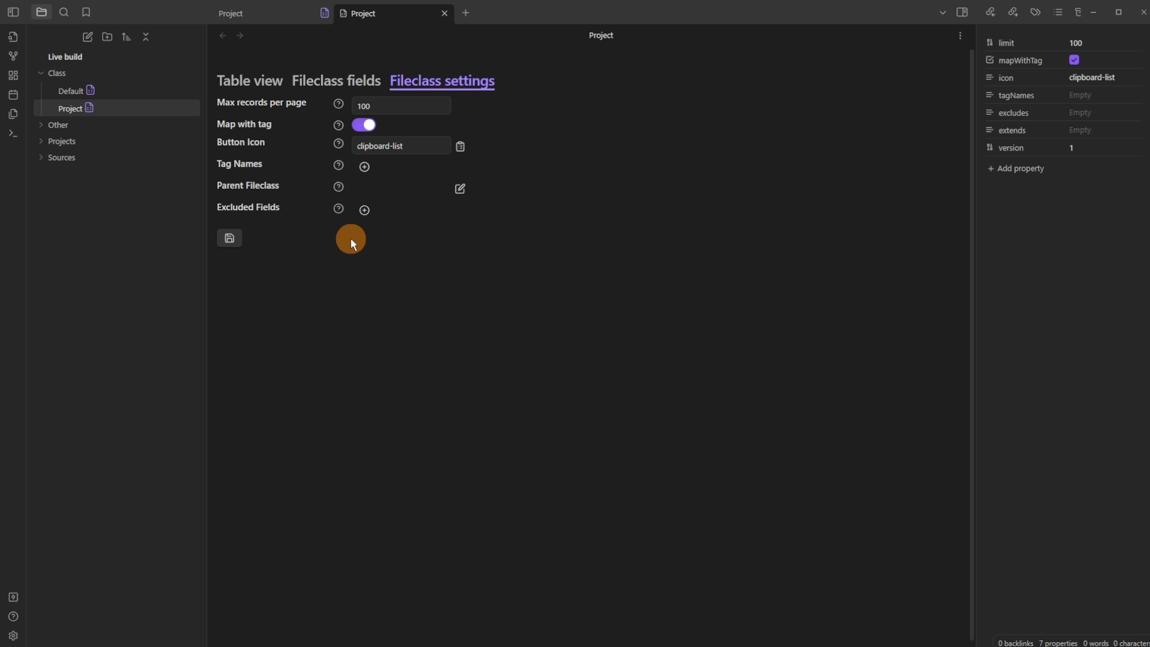
{"action": "left_click", "coordinate": [345, 80]}
Step: Set the Default fileclass's button icon to help, save the settings and close the Default note and its fileclass view
{"action": "left_click", "coordinate": [115, 92]}
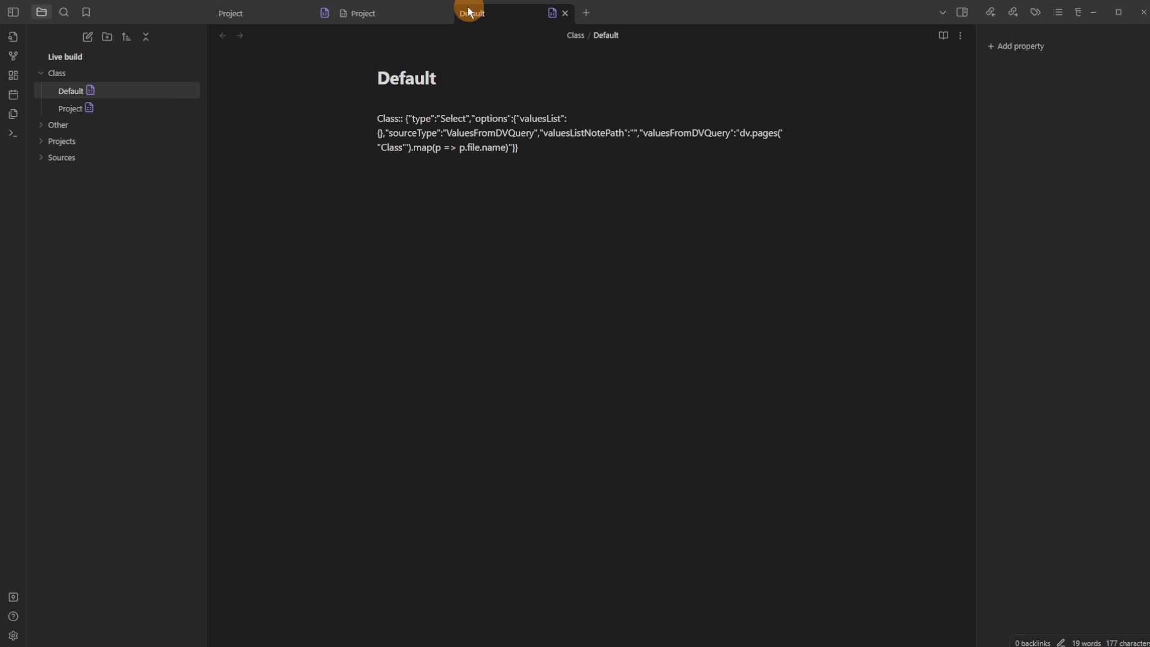
{"action": "left_click", "coordinate": [552, 14]}
{"action": "left_click", "coordinate": [459, 92]}
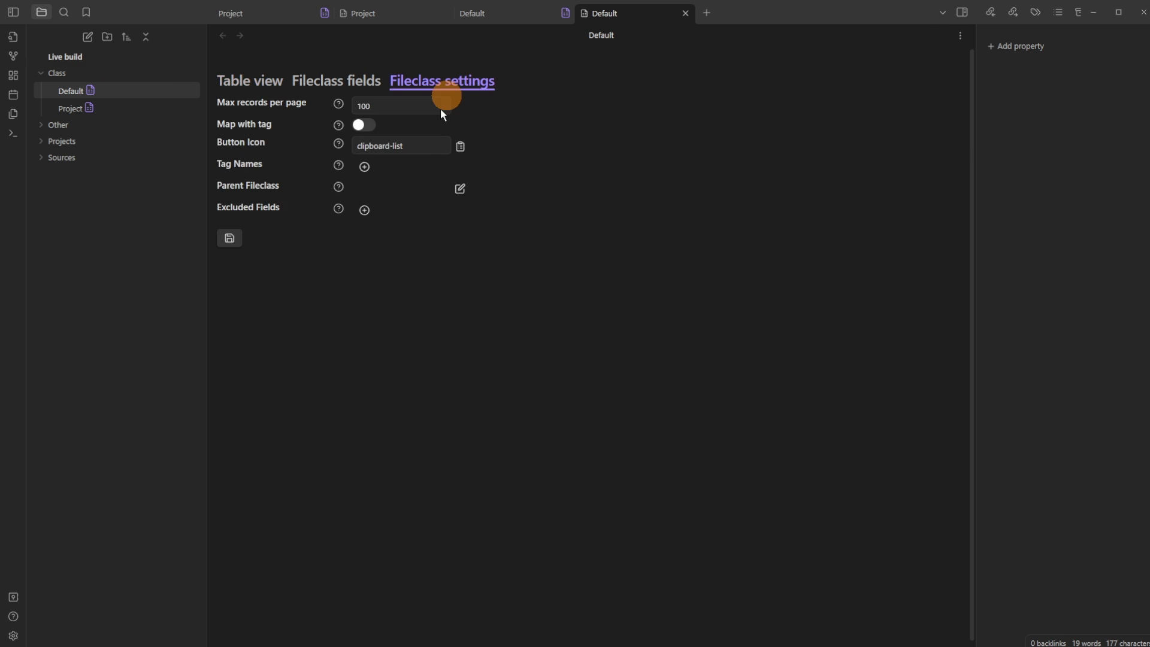
{"action": "left_click", "coordinate": [403, 146]}
{"action": "key", "text": "BackSpace"}
{"action": "key", "text": "BackSpace"}
{"action": "key", "text": "BackSpace"}
{"action": "key", "text": "BackSpace"}
{"action": "key", "text": "BackSpace"}
{"action": "key", "text": "ctrl+BackSpace"}
{"action": "type", "text": "help"}
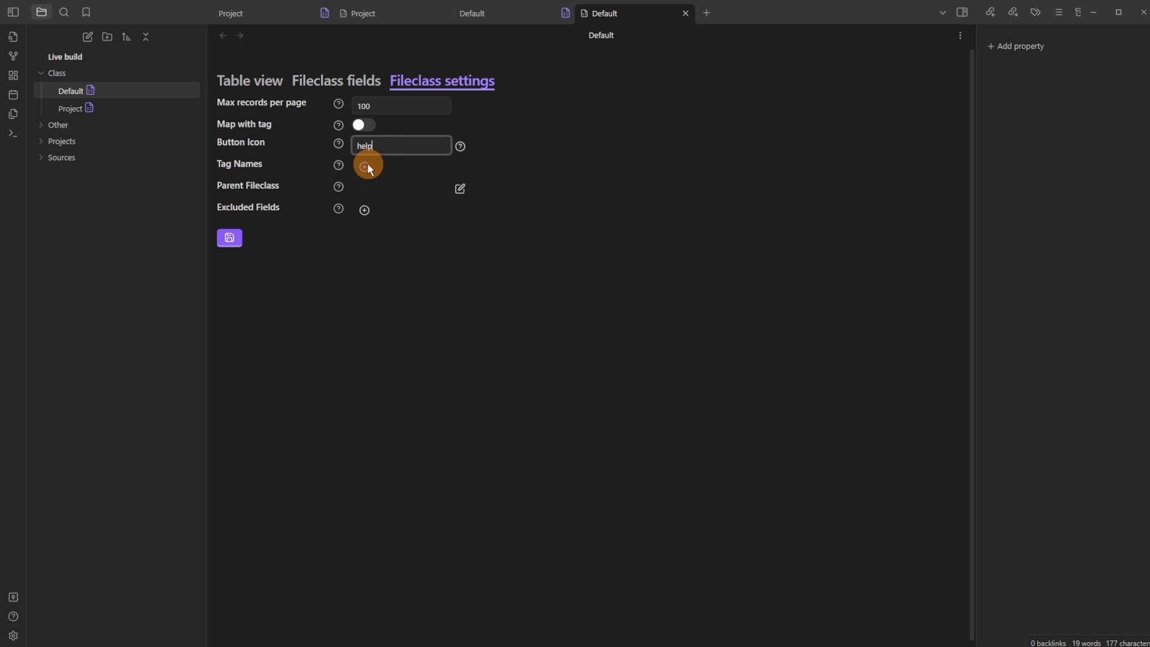
{"action": "left_click", "coordinate": [231, 239]}
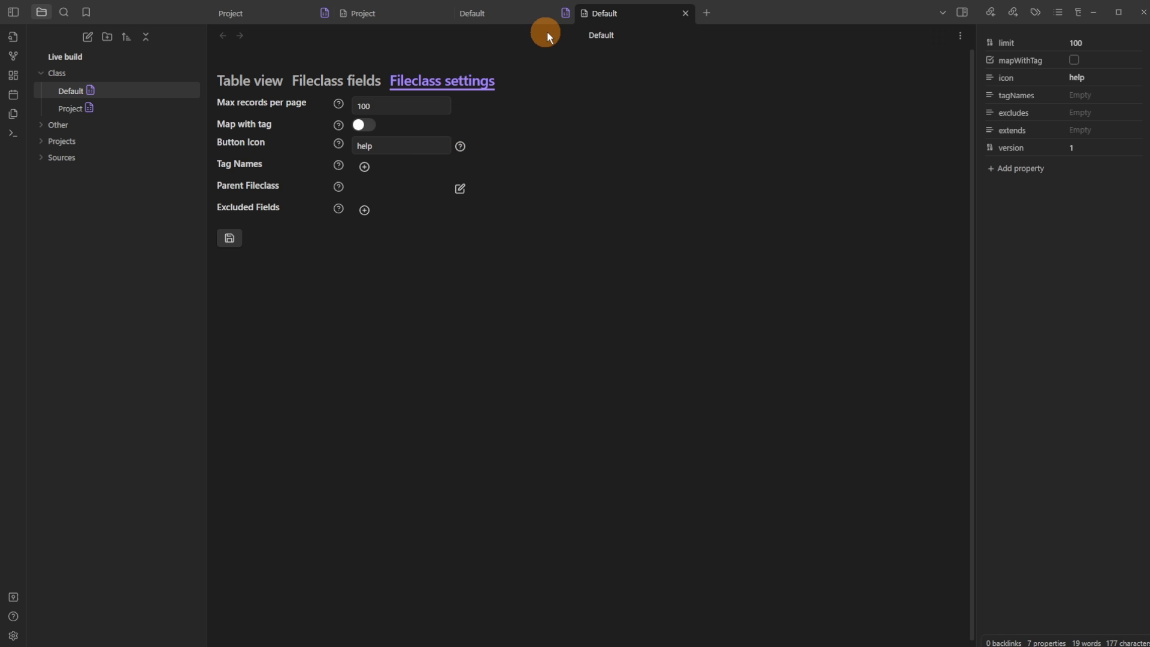
{"action": "left_click", "coordinate": [511, 13]}
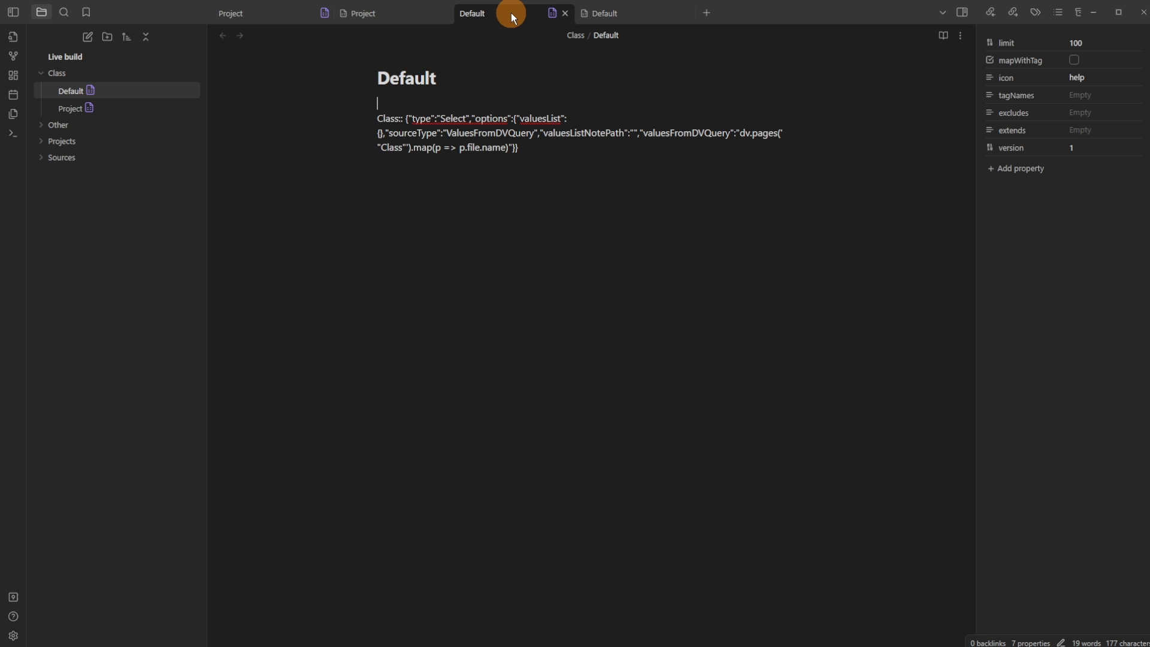
{"action": "left_click", "coordinate": [566, 13]}
{"action": "left_click", "coordinate": [566, 13]}
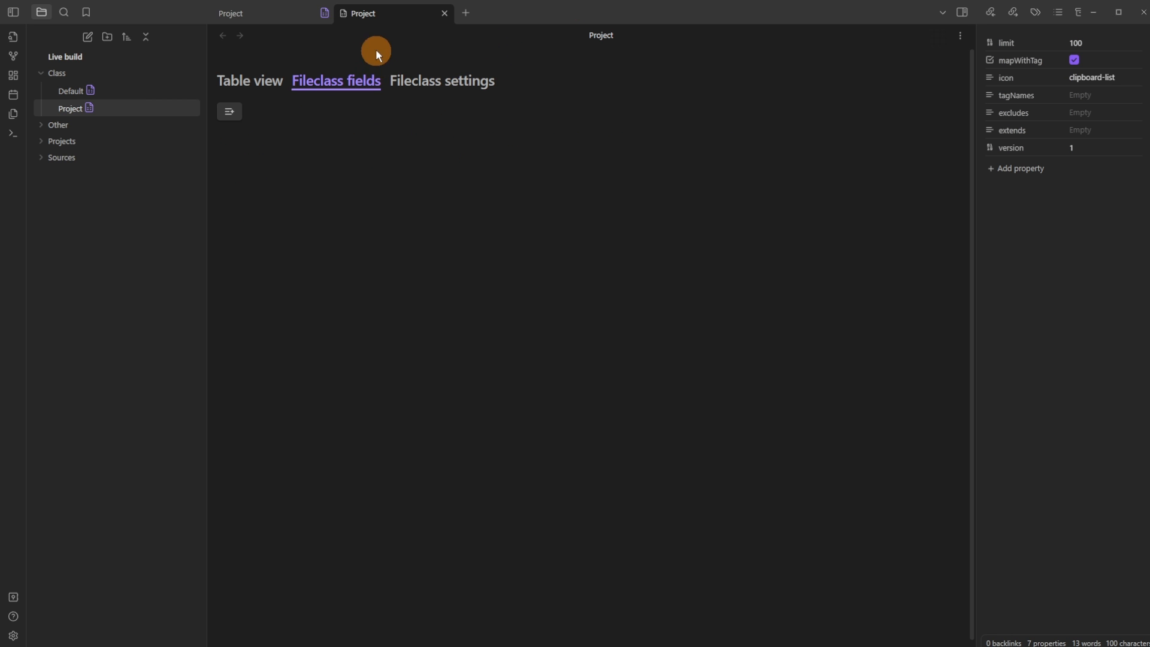
Step: Turn off Map with tag in the Project fileclass settings, set the button icon to target and save
{"action": "left_click", "coordinate": [440, 81]}
{"action": "left_click", "coordinate": [365, 124]}
{"action": "left_click", "coordinate": [414, 145]}
{"action": "left_click_drag", "start_coordinate": [414, 144], "coordinate": [293, 138]}
{"action": "key", "text": "BackSpace"}
{"action": "type", "text": "target"}
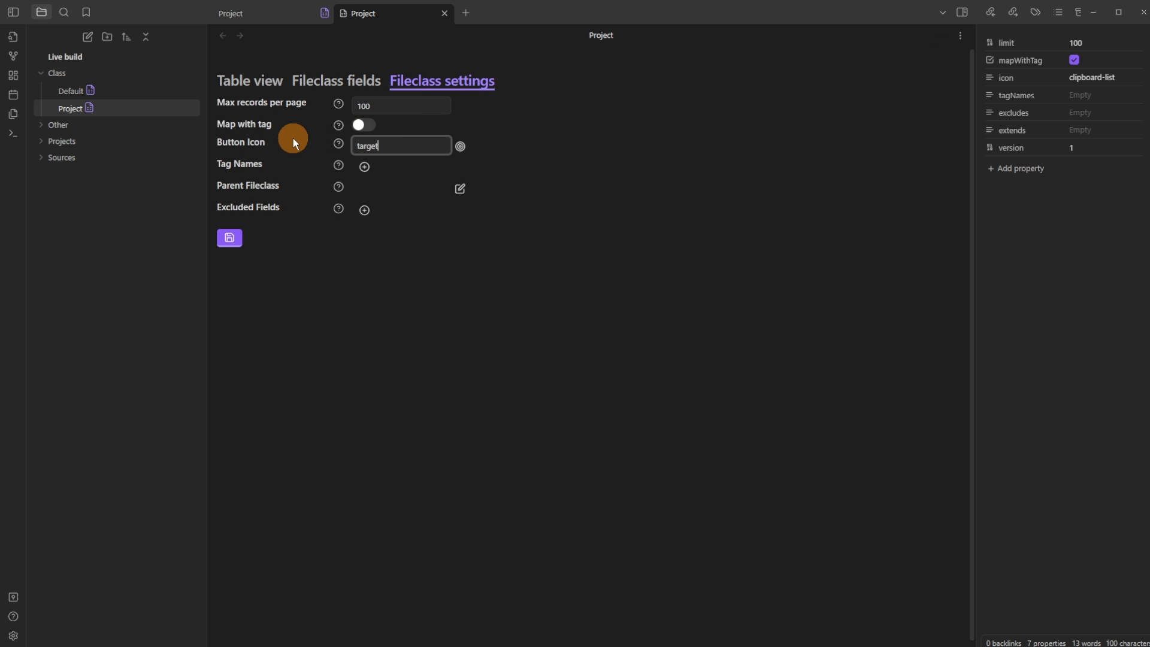
{"action": "left_click", "coordinate": [230, 238]}
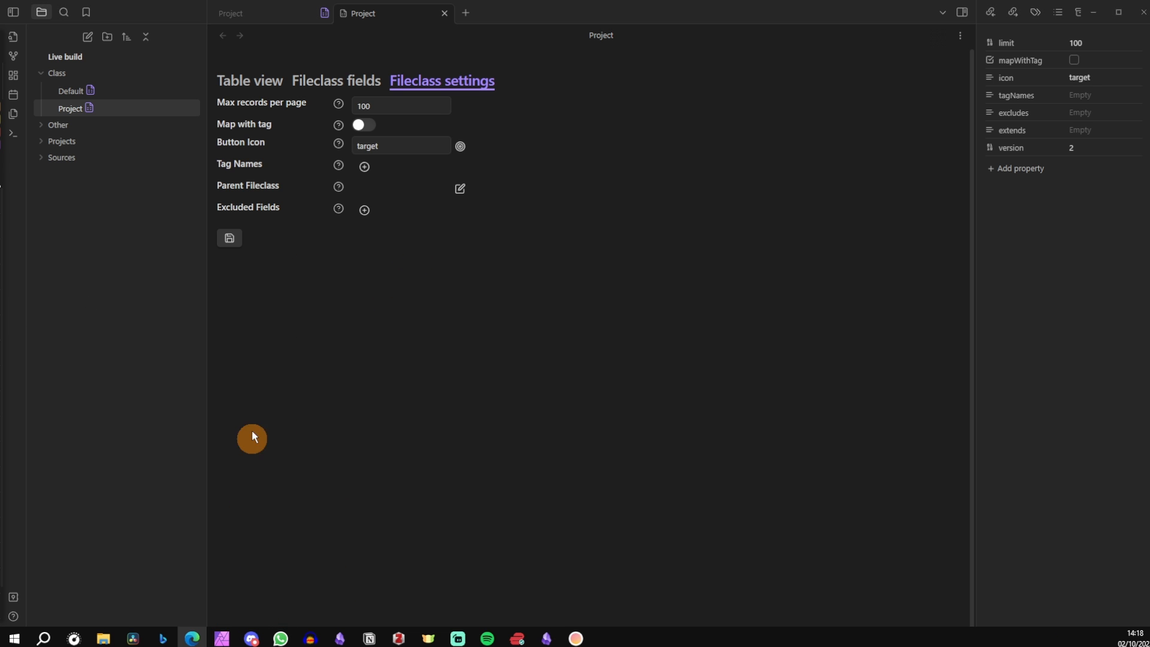
Step: Switch to the Edge browser, search the Lucide icon library at lucide.dev/icons for target, and return to Obsidian
{"action": "left_click_drag", "start_coordinate": [486, 0], "coordinate": [490, 5]}
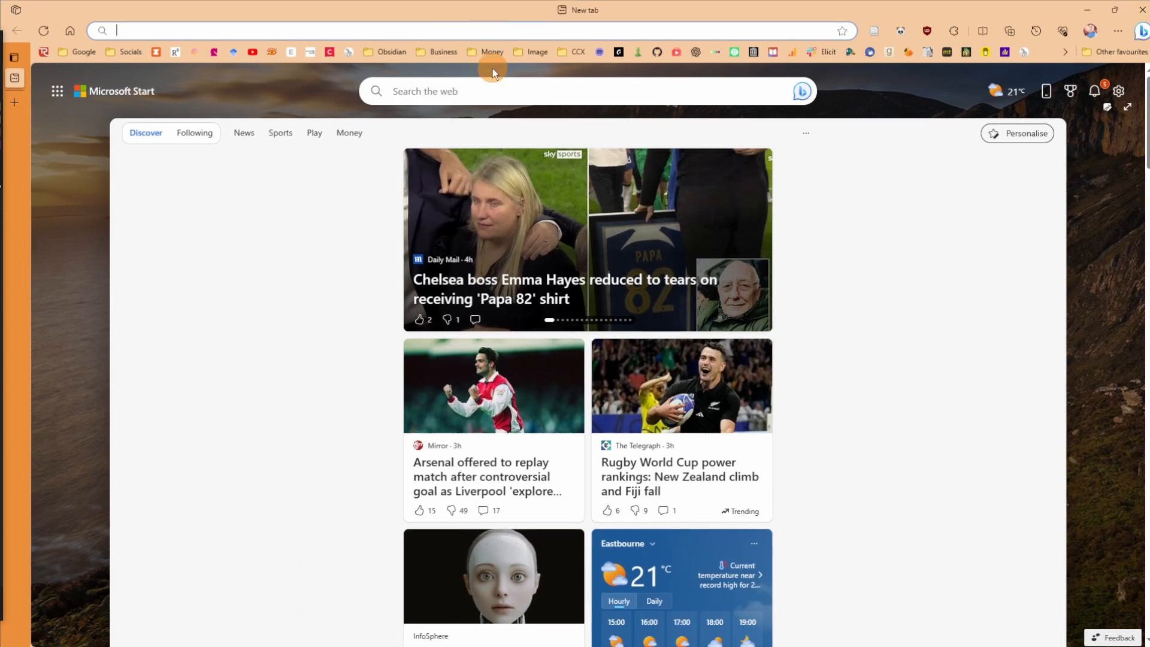
{"action": "type", "text": "https://lucide.dev/icons/"}
{"action": "key", "text": "Return"}
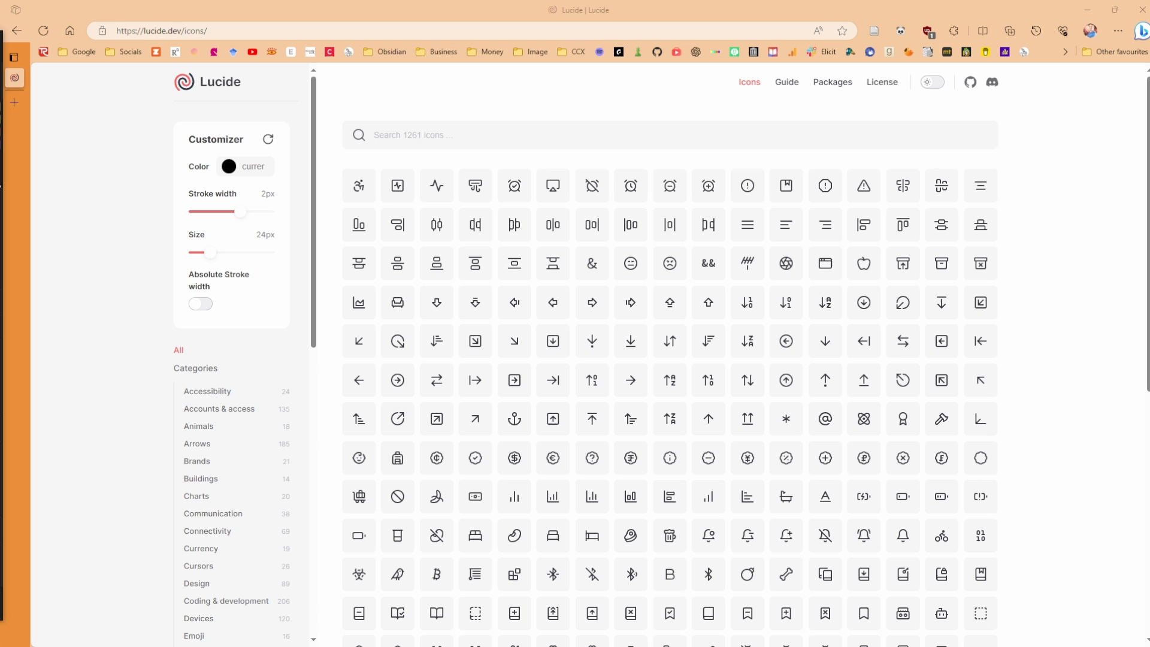
{"action": "left_click", "coordinate": [430, 134]}
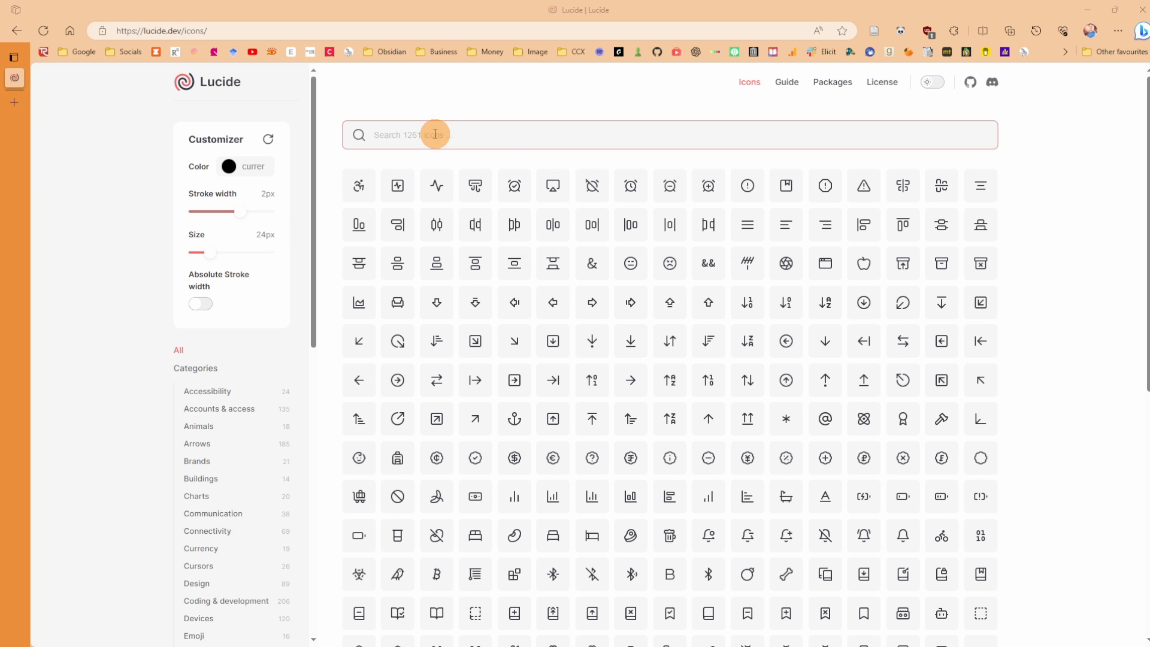
{"action": "type", "text": "target"}
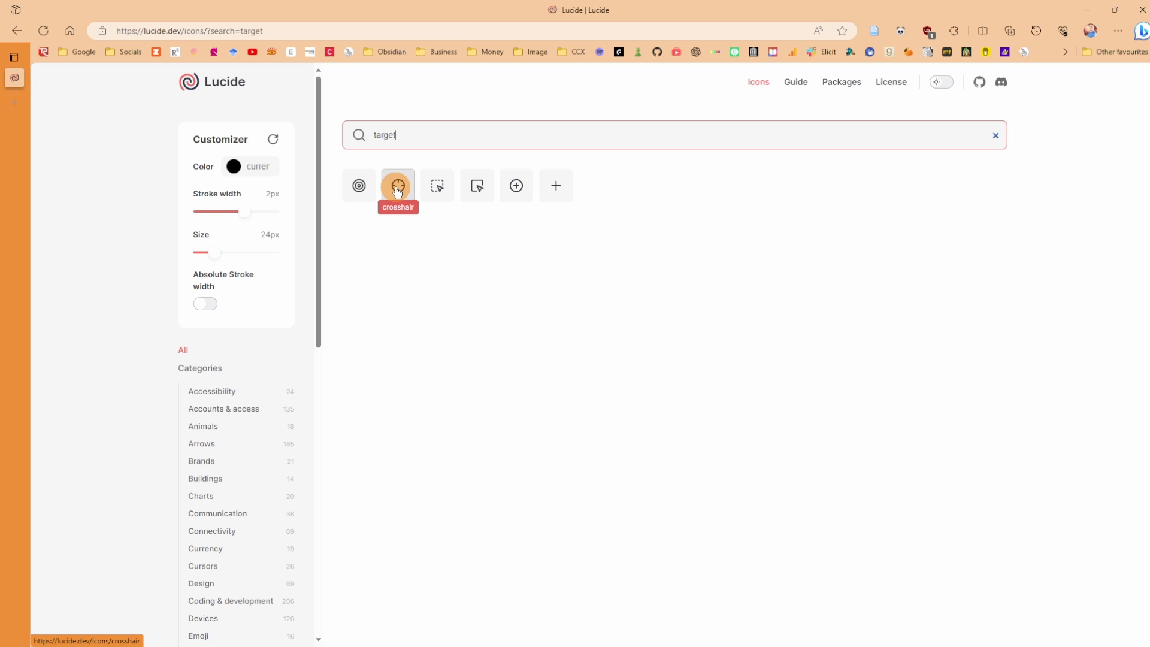
{"action": "left_click", "coordinate": [515, 238]}
{"action": "left_click_drag", "start_coordinate": [546, 14], "coordinate": [0, 162]}
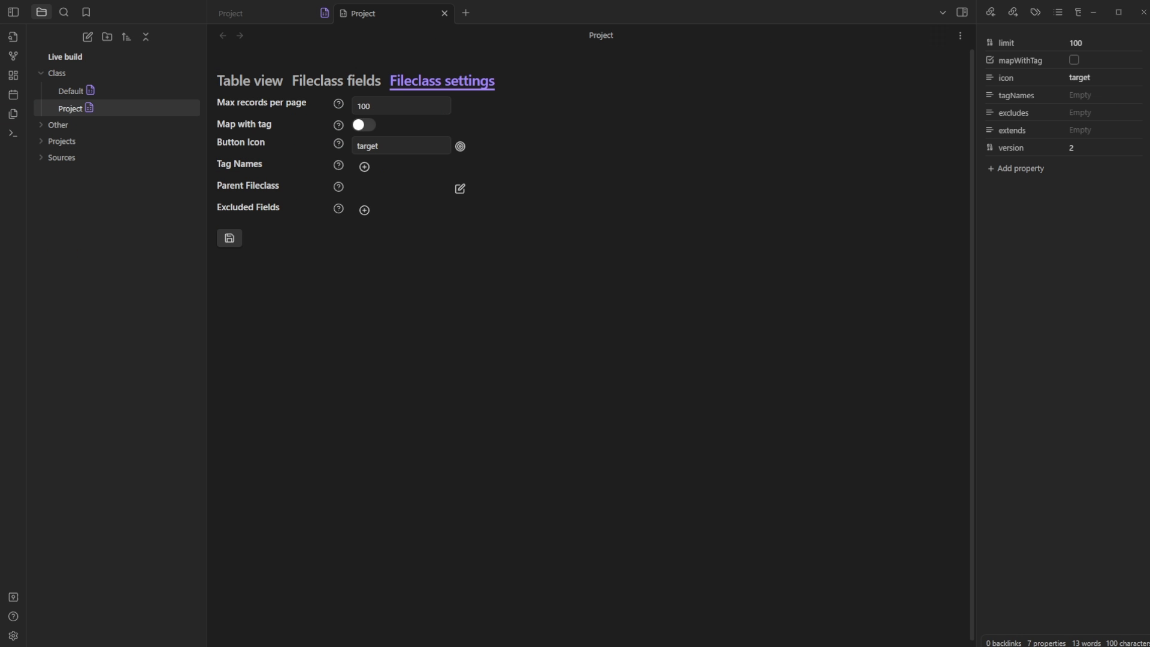
{"action": "left_click", "coordinate": [399, 285]}
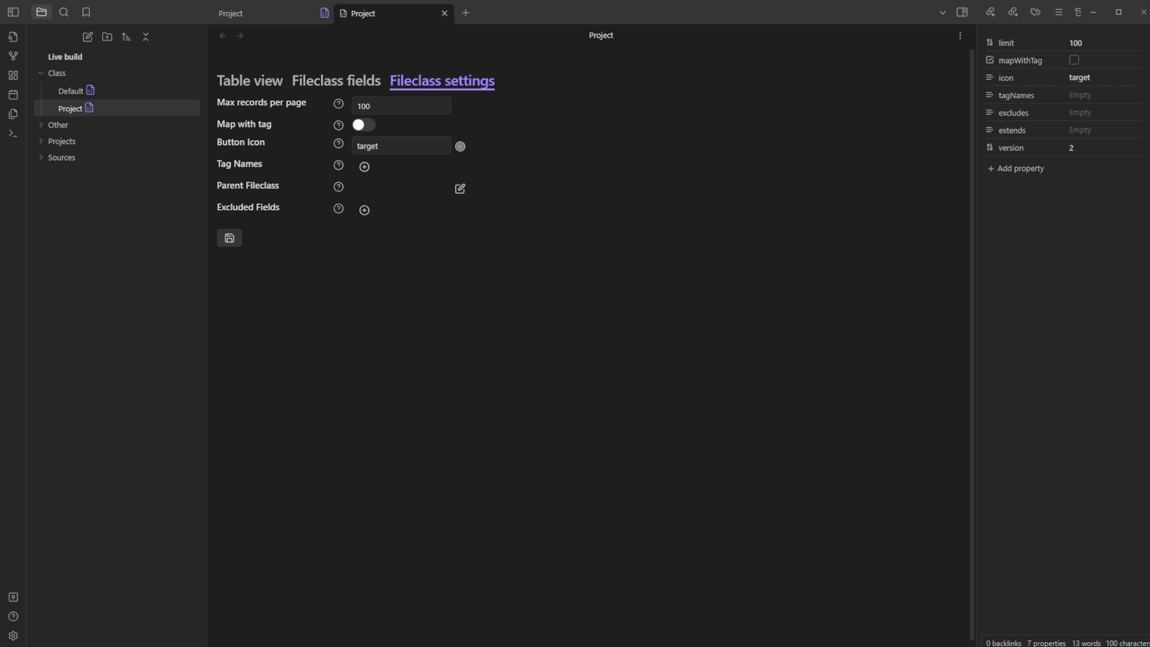
Step: Reopen the Project note's fileclass view, check its settings and show its fileclass fields with the new attribute form
{"action": "left_click", "coordinate": [275, 18]}
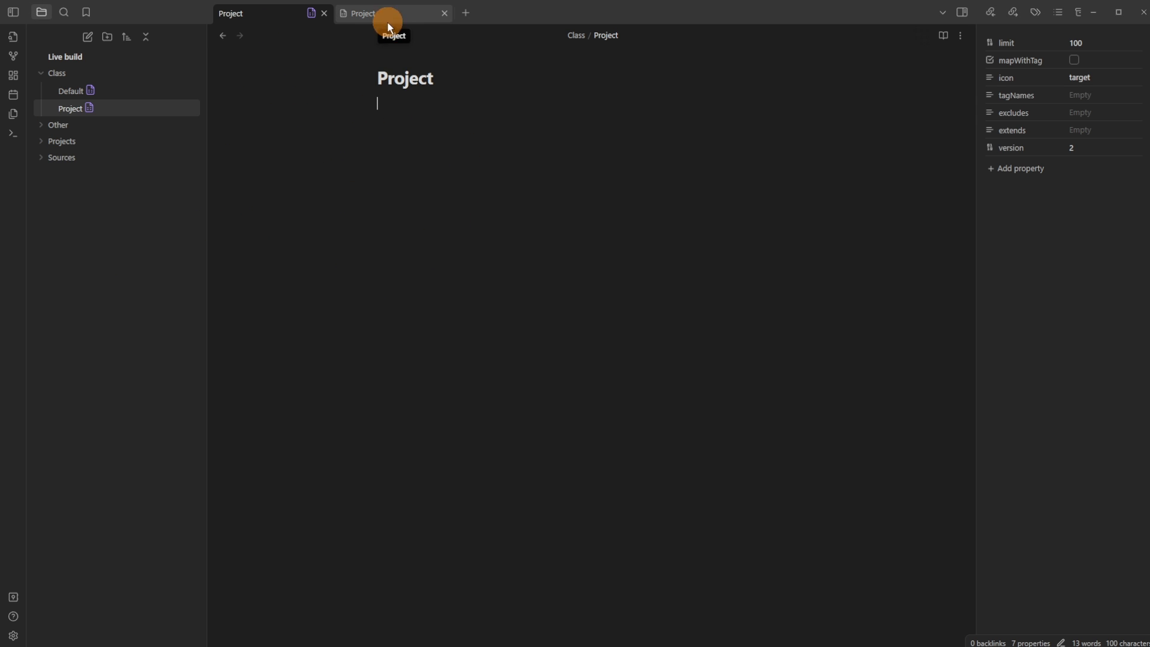
{"action": "left_click", "coordinate": [312, 16]}
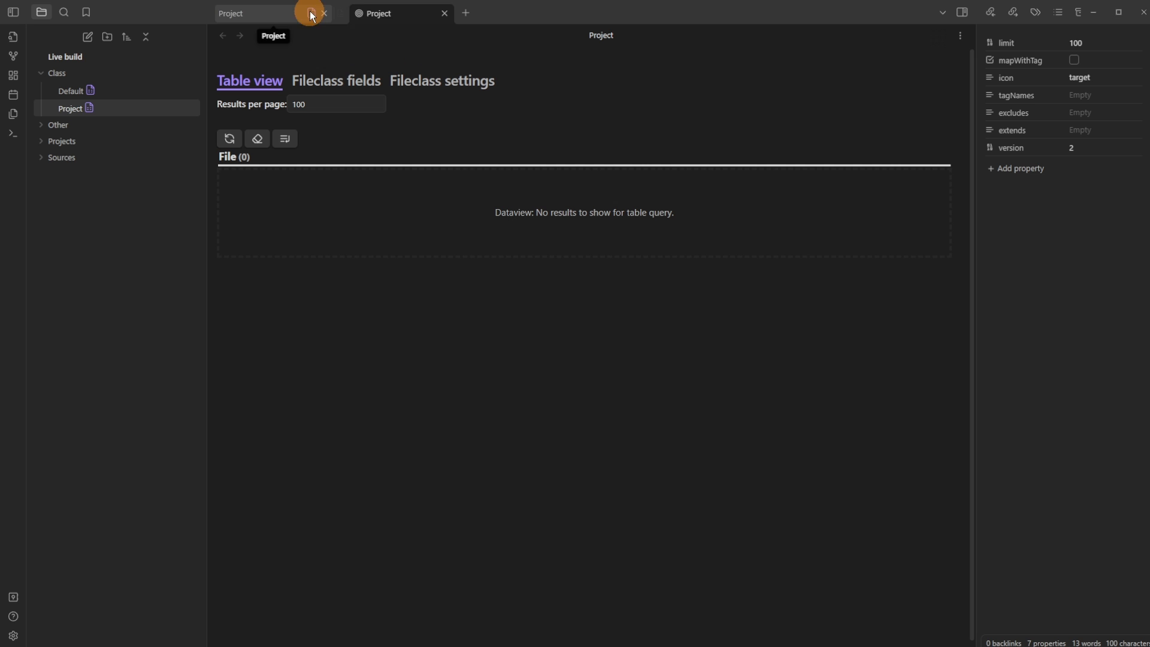
{"action": "left_click", "coordinate": [418, 83]}
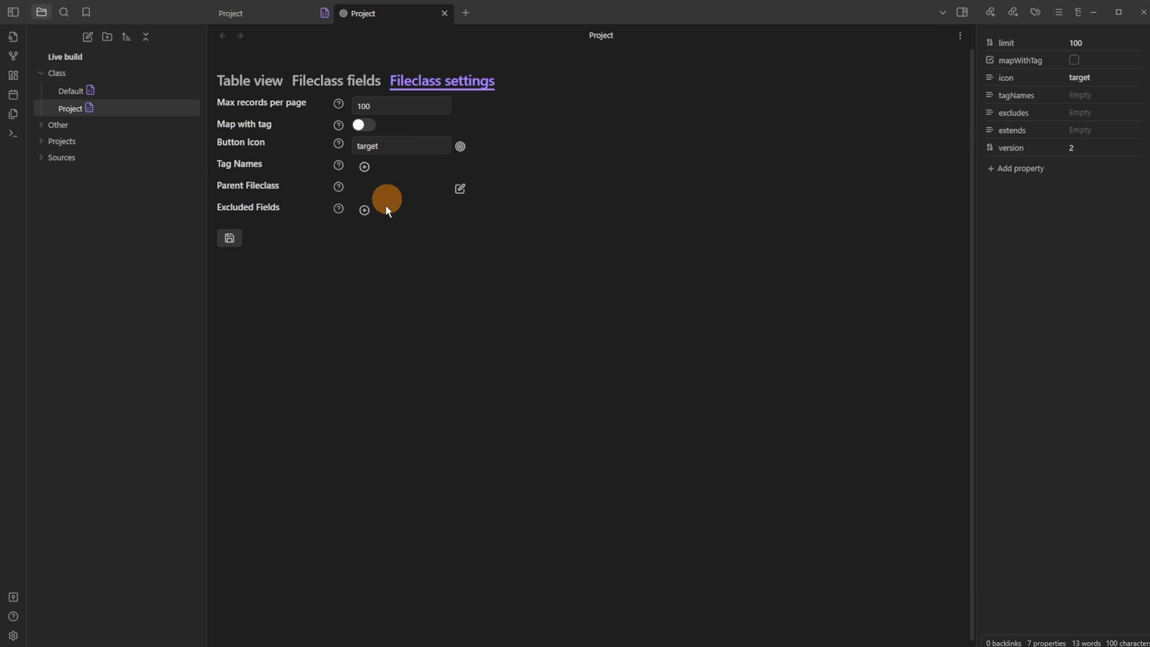
{"action": "left_click", "coordinate": [330, 83]}
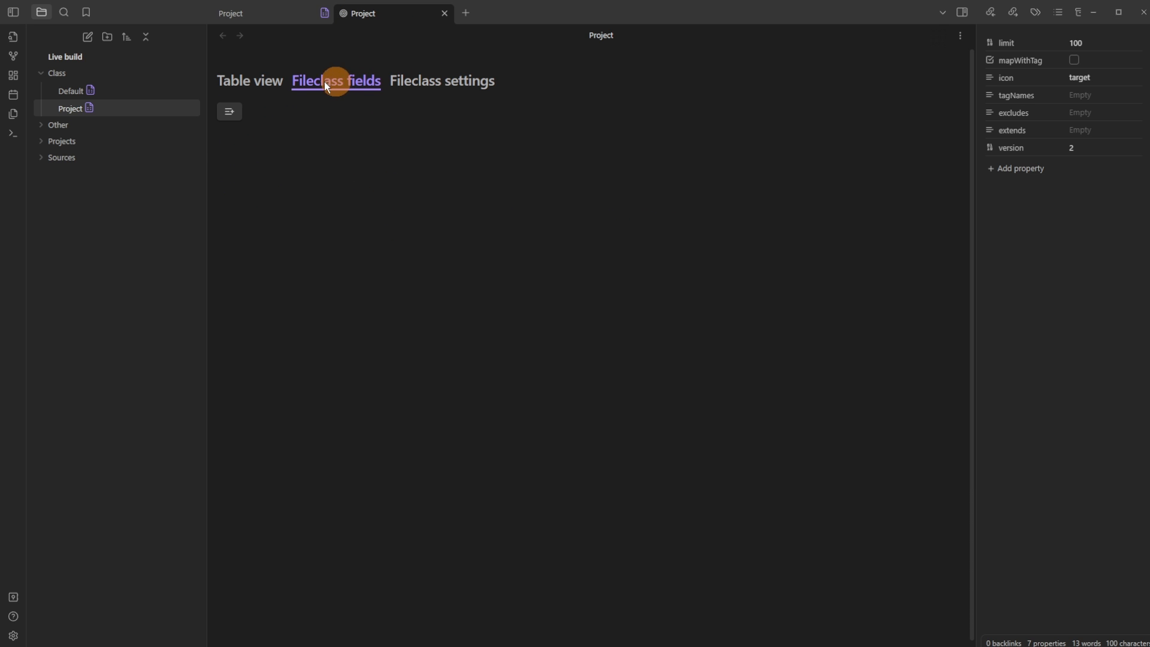
{"action": "left_click", "coordinate": [231, 110]}
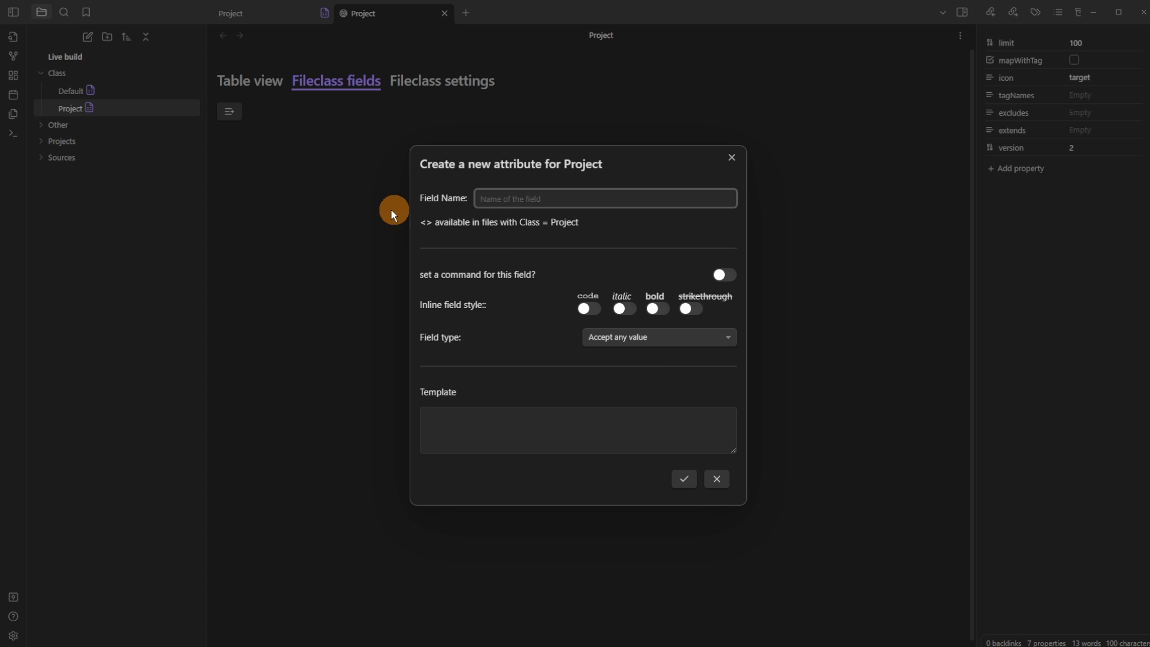
{"action": "left_click", "coordinate": [726, 160]}
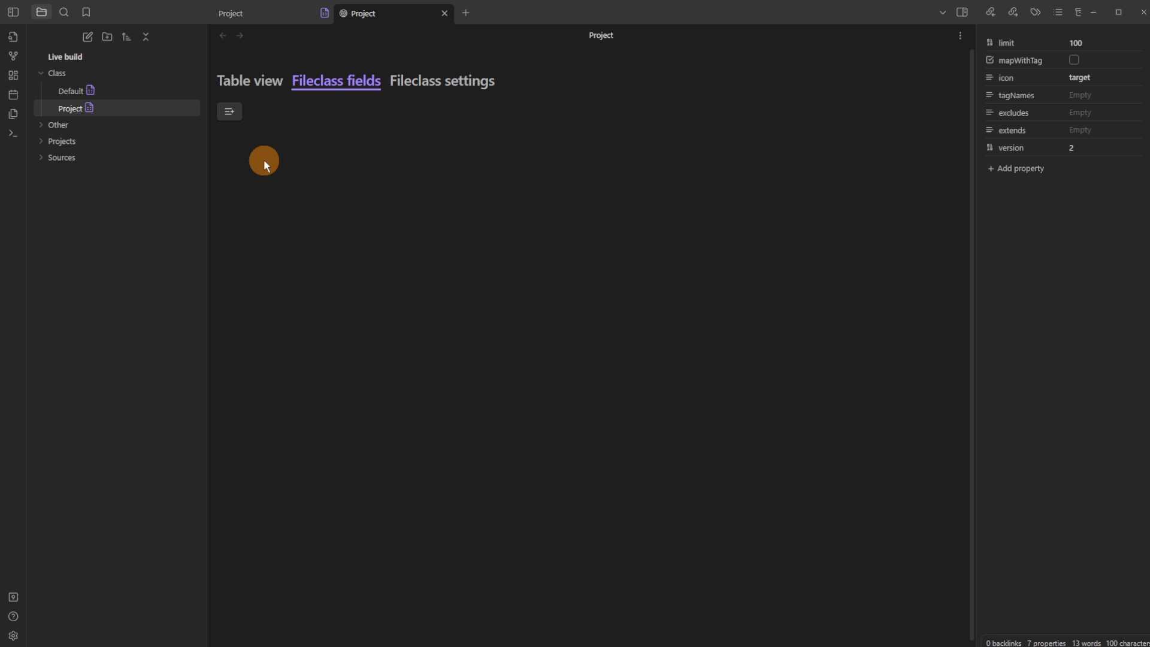
Step: Start a new Project attribute named Priority with the field type "Accept a single value from a list"
{"action": "left_click", "coordinate": [235, 111]}
{"action": "type", "text": "S"}
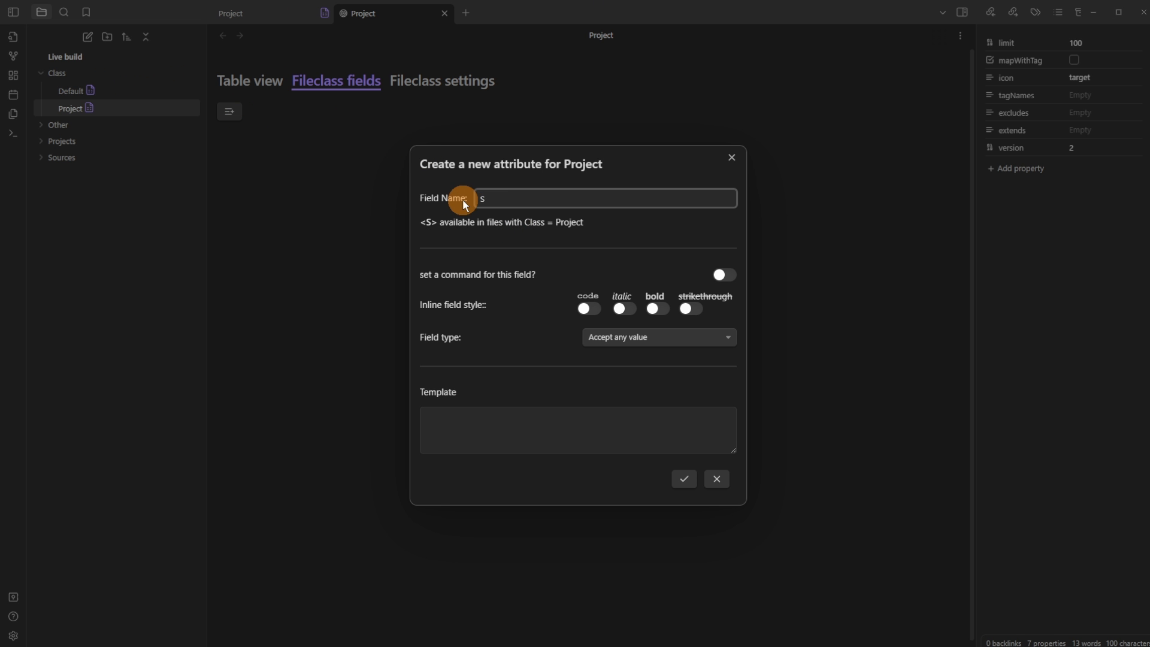
{"action": "key", "text": "BackSpace"}
{"action": "type", "text": "Priority"}
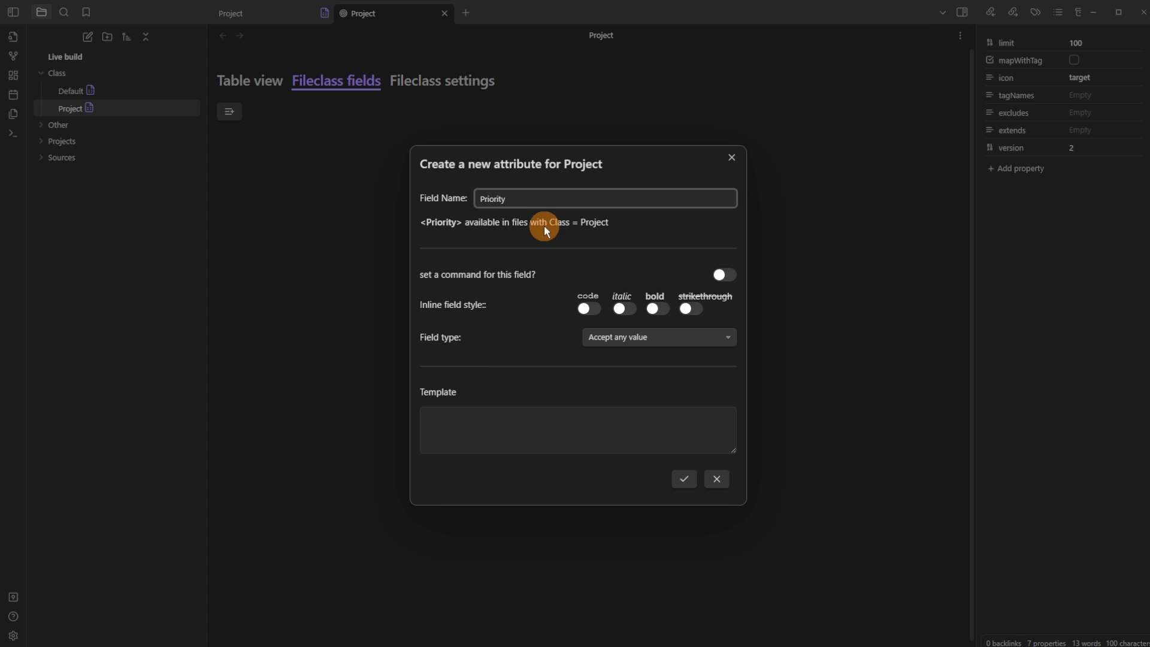
{"action": "left_click", "coordinate": [641, 337]}
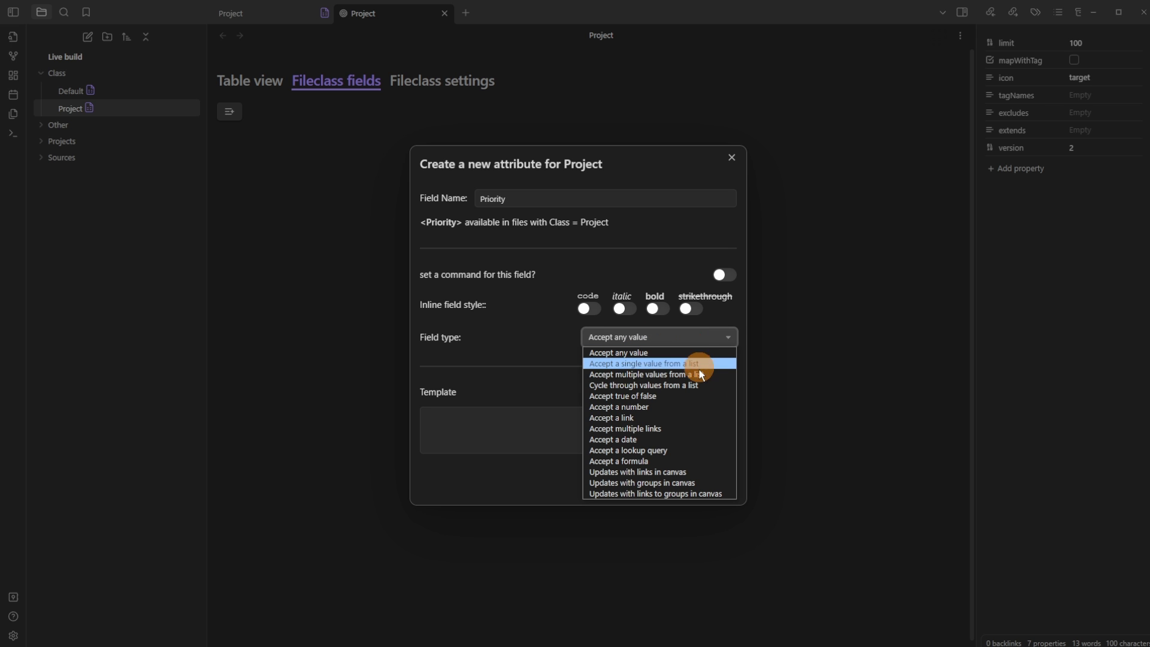
{"action": "left_click", "coordinate": [678, 363]}
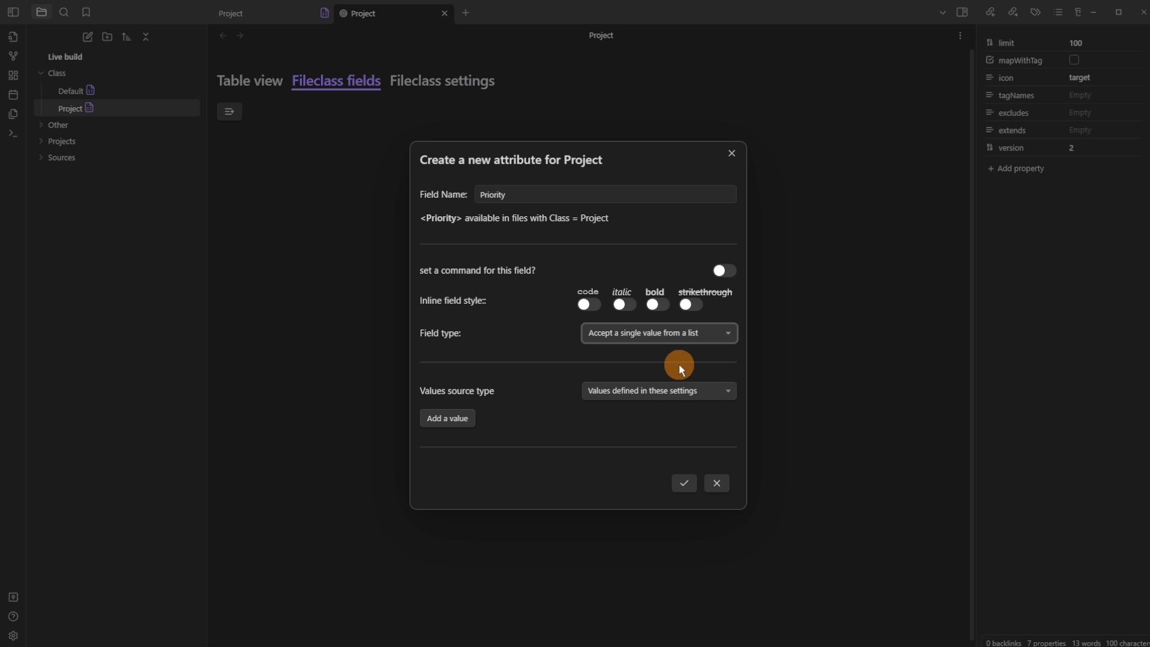
Step: Add the values High, Medium and Low to the Priority field and save the attribute
{"action": "left_click", "coordinate": [458, 414]}
{"action": "left_click", "coordinate": [486, 410]}
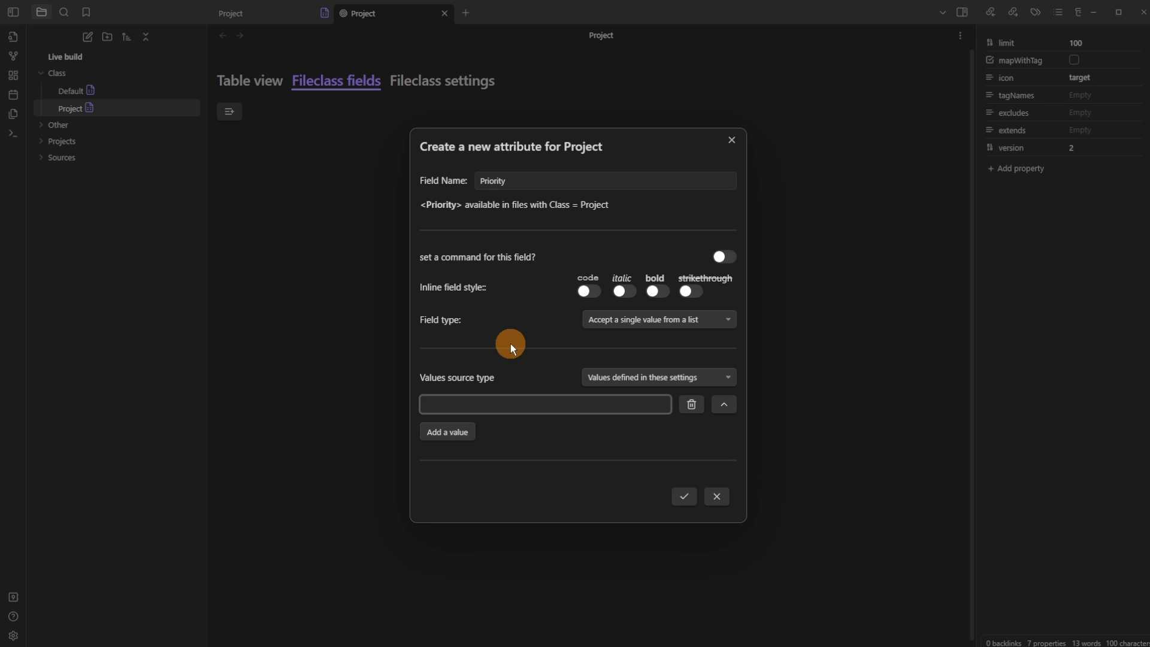
{"action": "type", "text": "High"}
{"action": "left_click", "coordinate": [462, 432]}
{"action": "type", "text": "Medium"}
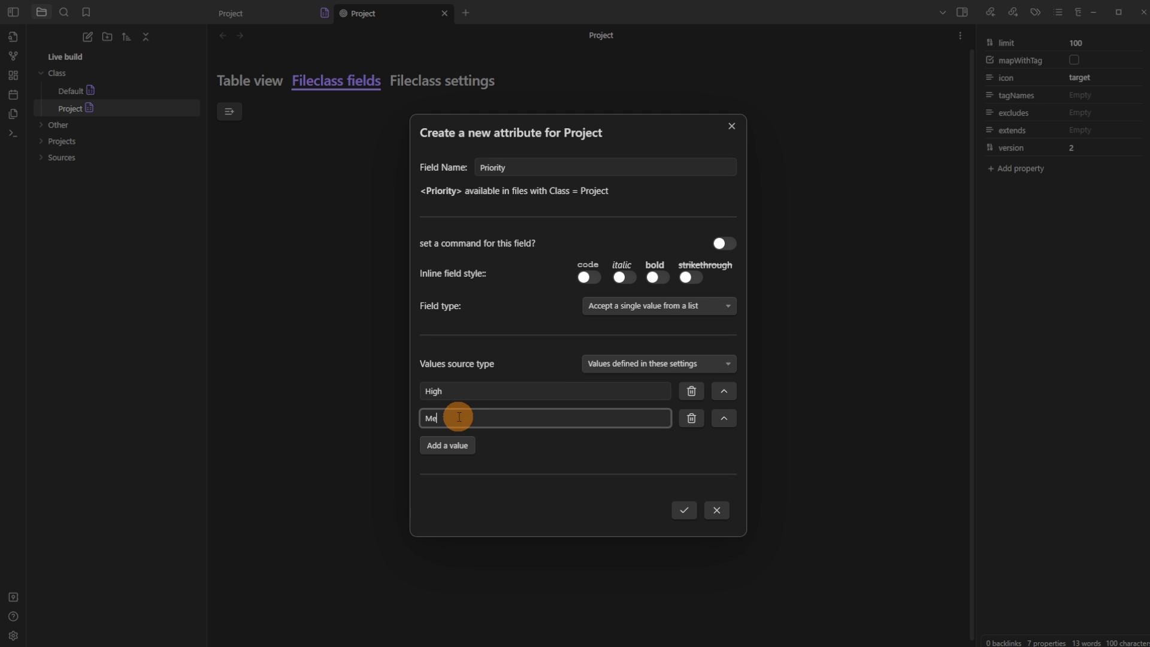
{"action": "left_click", "coordinate": [468, 441]}
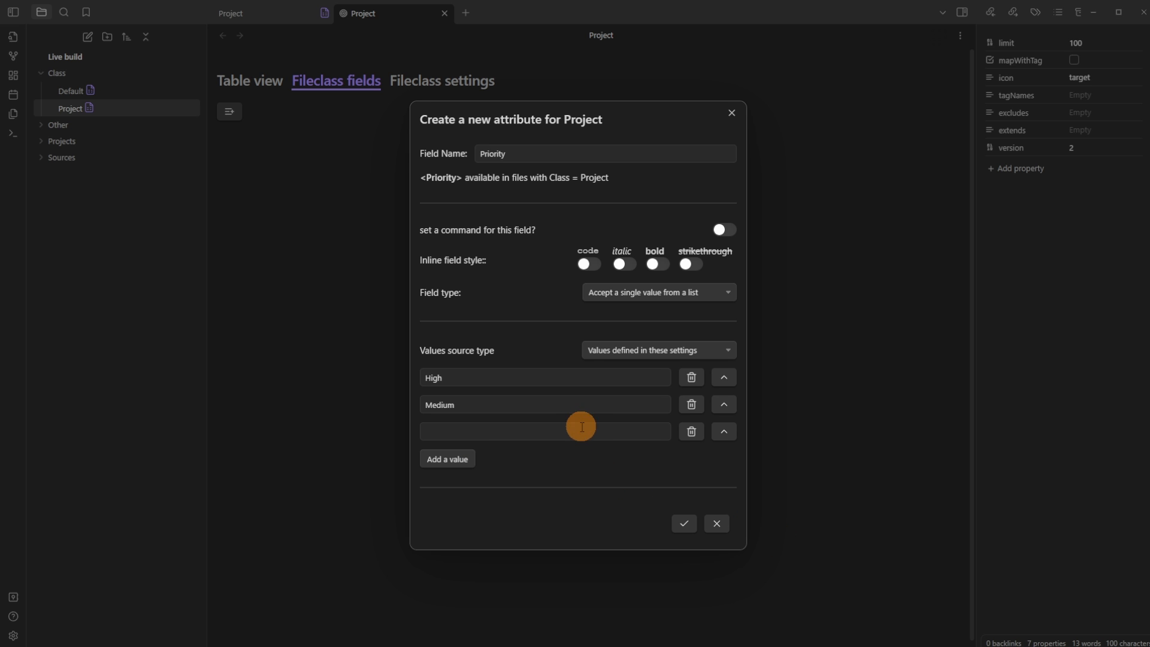
{"action": "left_click", "coordinate": [585, 432]}
{"action": "type", "text": "Low"}
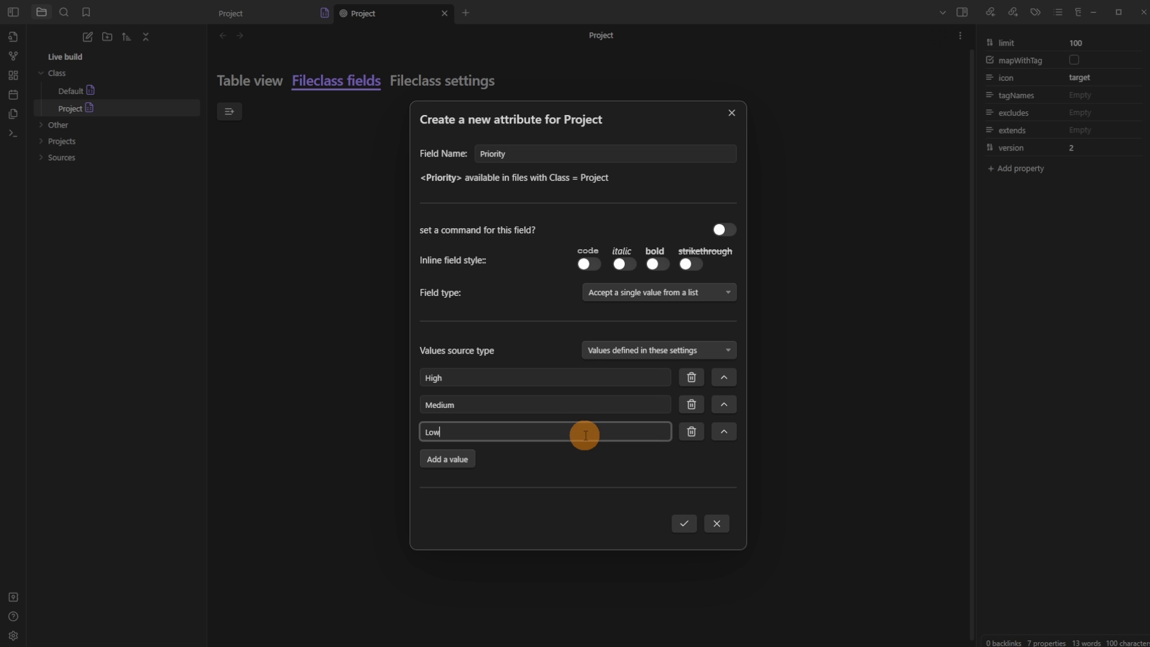
{"action": "left_click", "coordinate": [683, 522]}
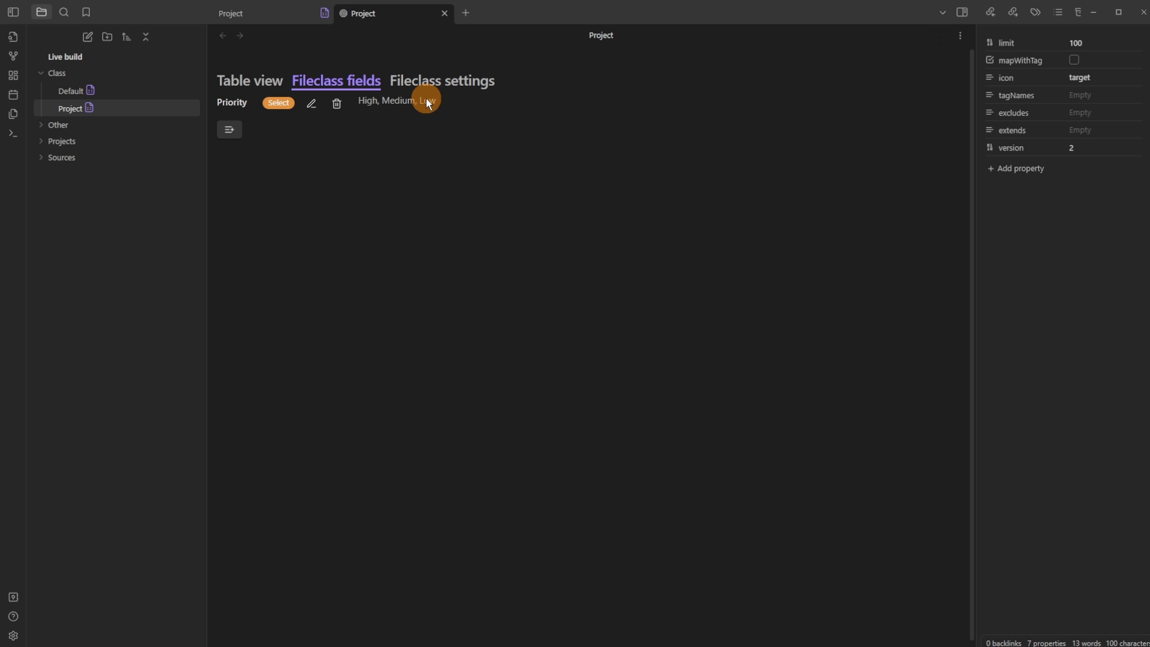
Step: Create a note named Essay in the Class folder and open its fileclass settings
{"action": "right_click", "coordinate": [98, 73]}
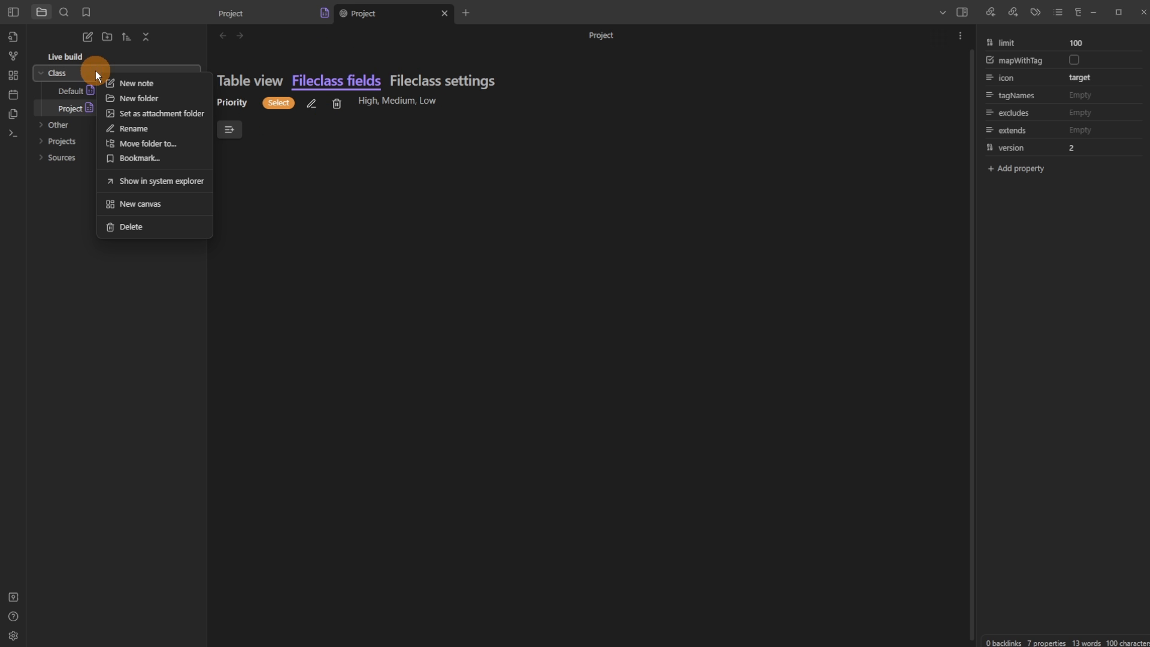
{"action": "left_click", "coordinate": [156, 82]}
{"action": "type", "text": "Essay"}
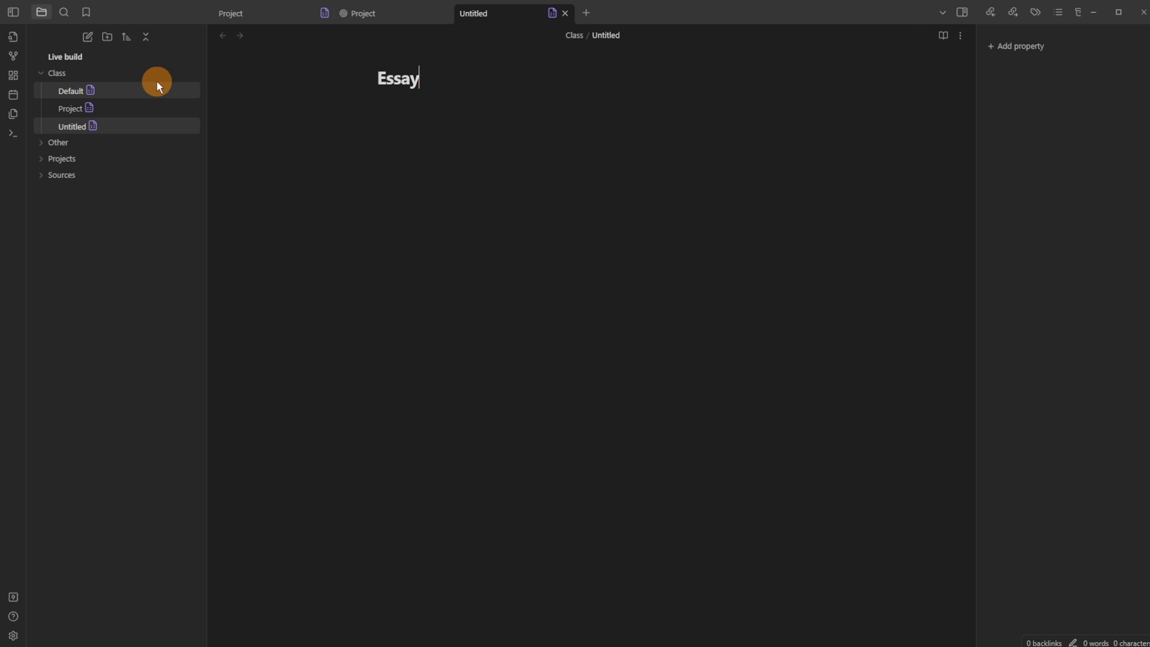
{"action": "key", "text": "Return"}
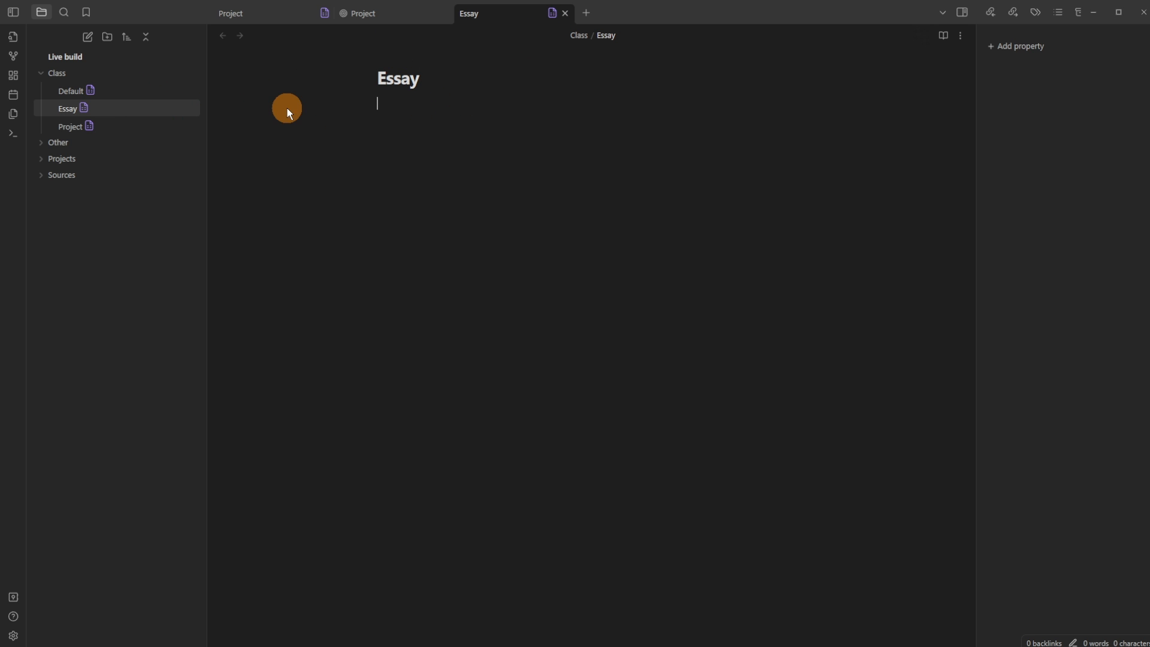
{"action": "left_click", "coordinate": [554, 15]}
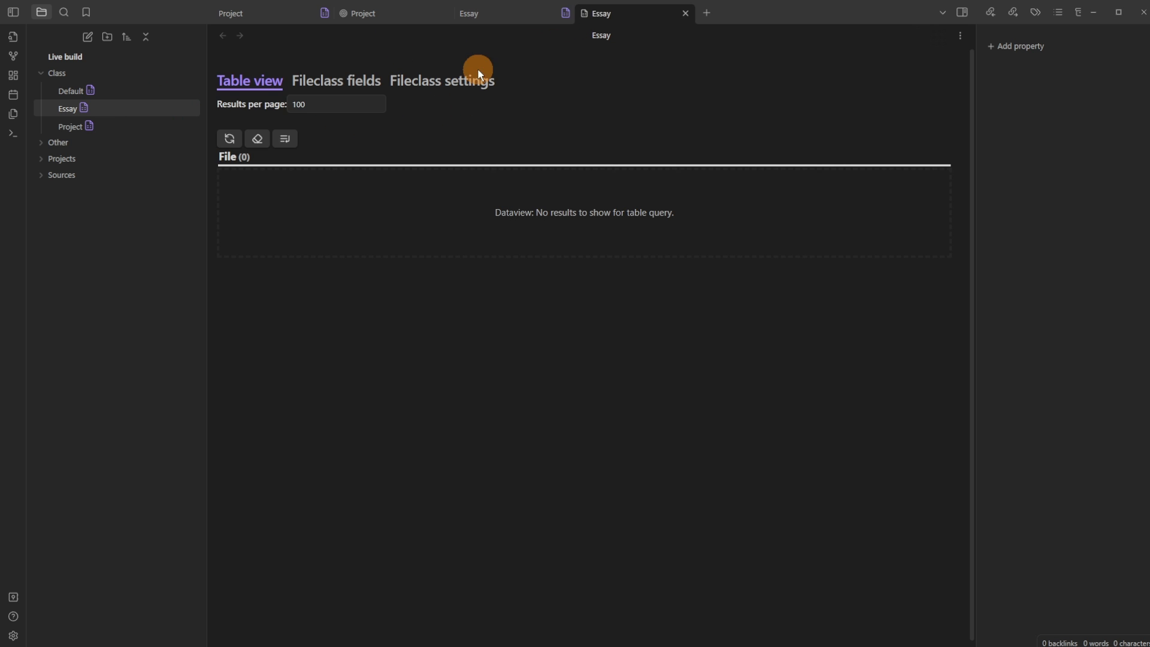
{"action": "left_click", "coordinate": [428, 86]}
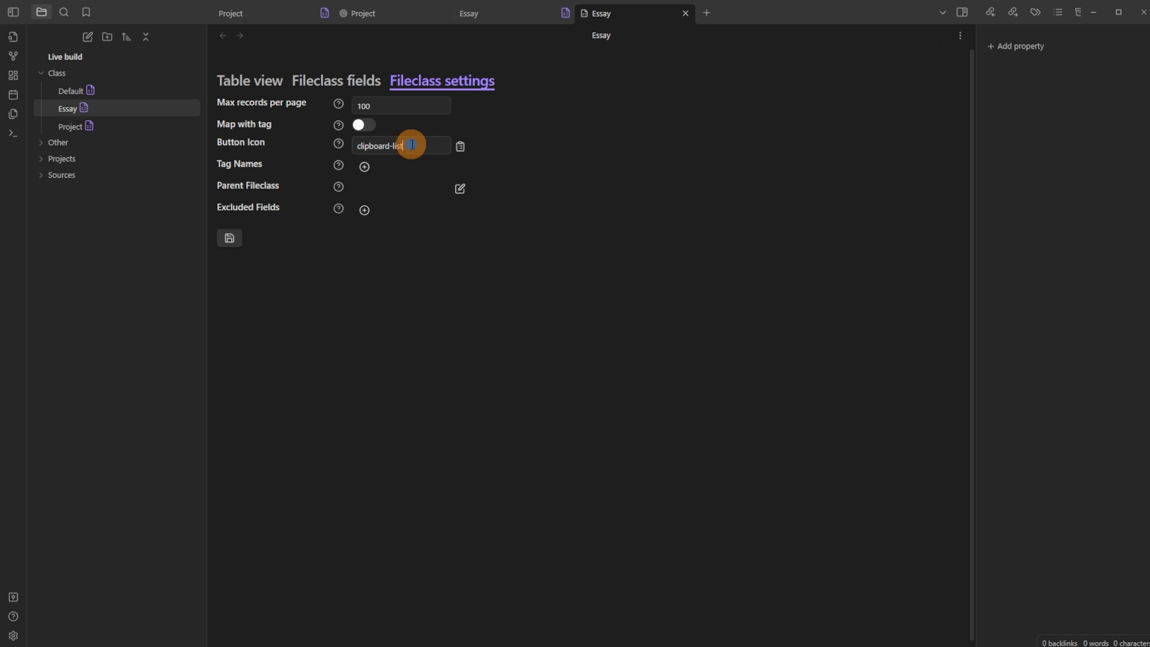
Step: Replace the Essay fileclass's button icon with pencil
{"action": "left_click_drag", "start_coordinate": [412, 144], "coordinate": [314, 149]}
{"action": "type", "text": "pen"}
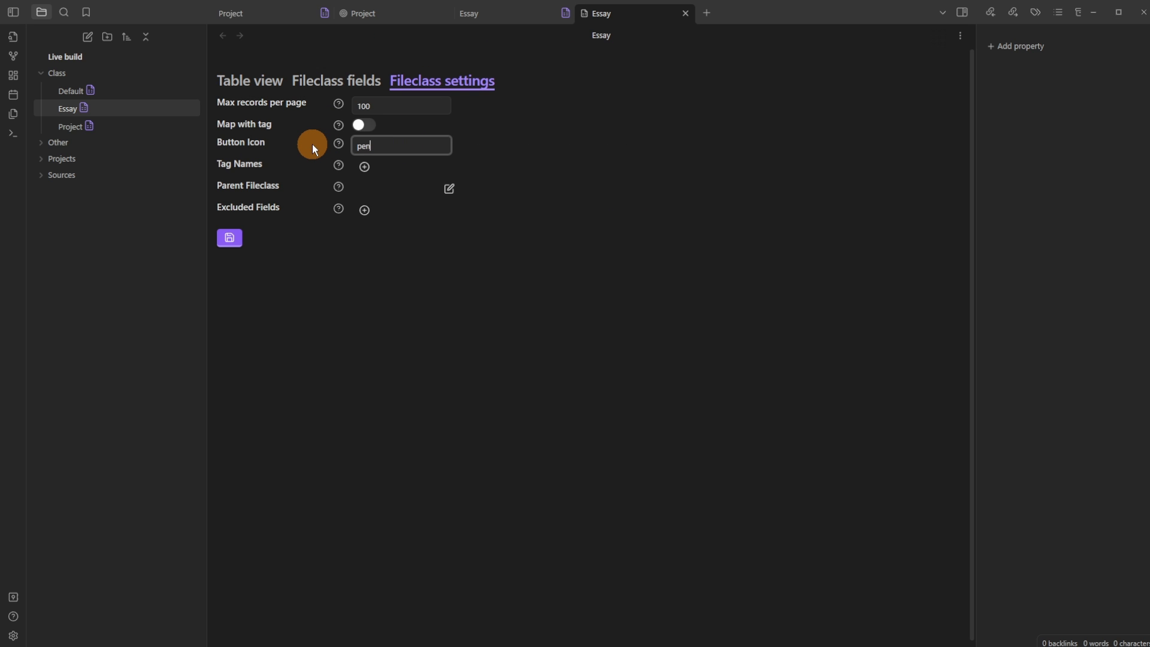
{"action": "key", "text": "BackSpace"}
{"action": "key", "text": "BackSpace"}
{"action": "key", "text": "BackSpace"}
{"action": "type", "text": "pen"}
{"action": "key", "text": "BackSpace"}
{"action": "type", "text": "ncil"}
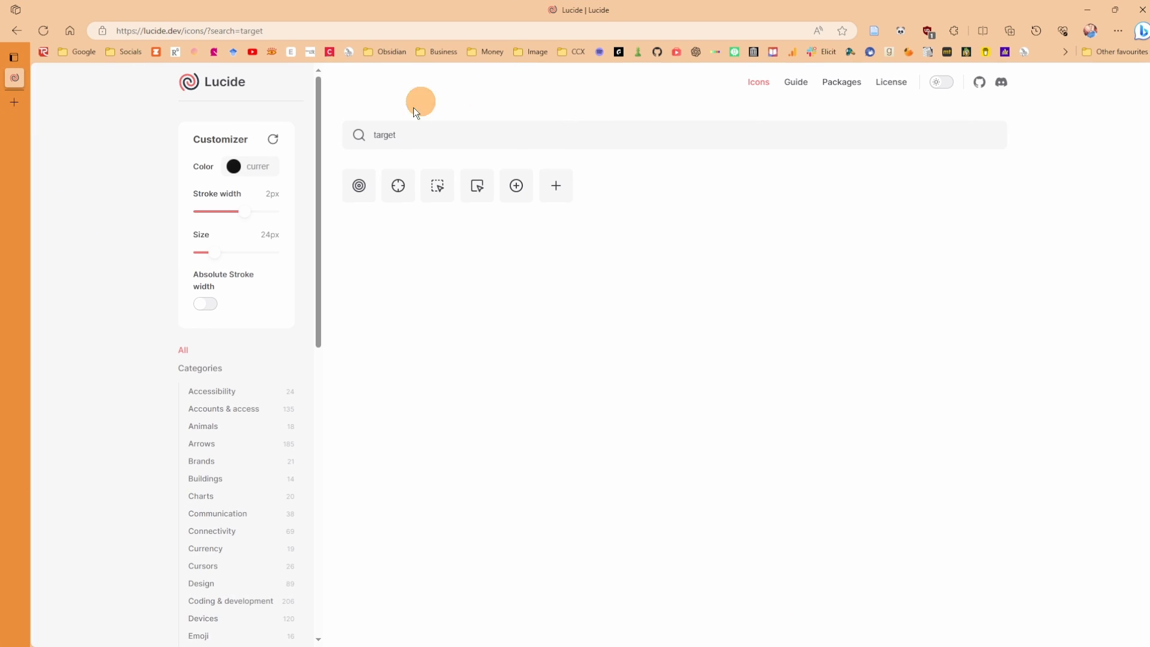
Step: Switch to the Edge browser, search the Lucide icon library for pen, and return to Obsidian
{"action": "left_click", "coordinate": [474, 147]}
{"action": "key", "text": "ctrl+a"}
{"action": "key", "text": "BackSpace"}
{"action": "type", "text": "pen"}
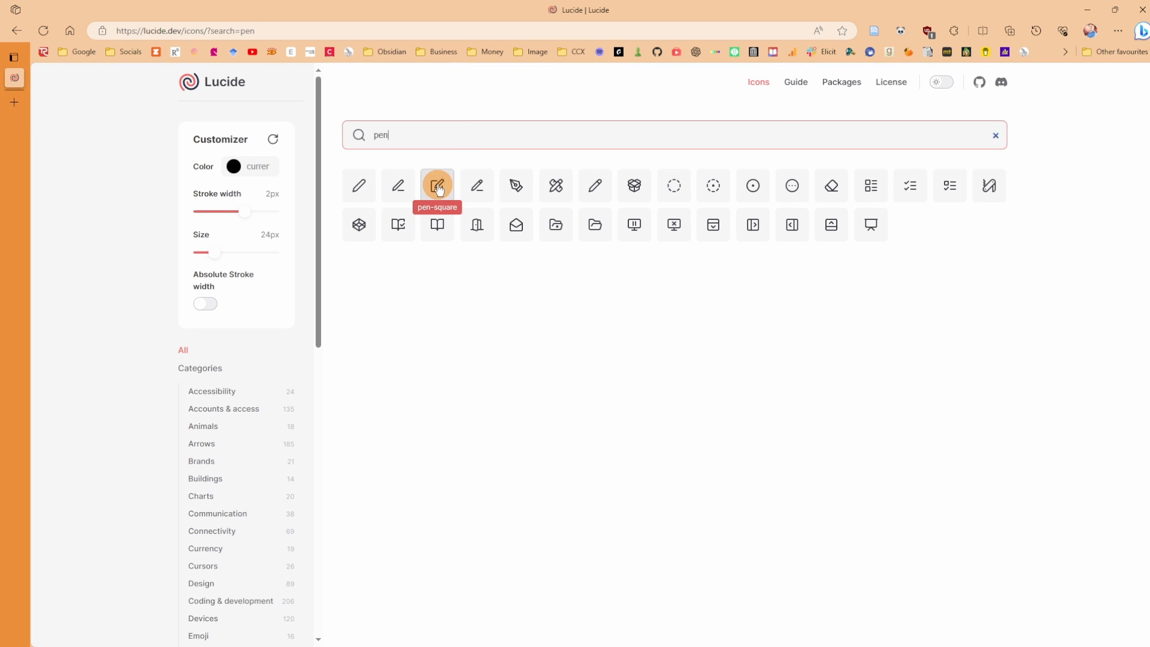
{"action": "left_click_drag", "start_coordinate": [761, 14], "coordinate": [0, 60]}
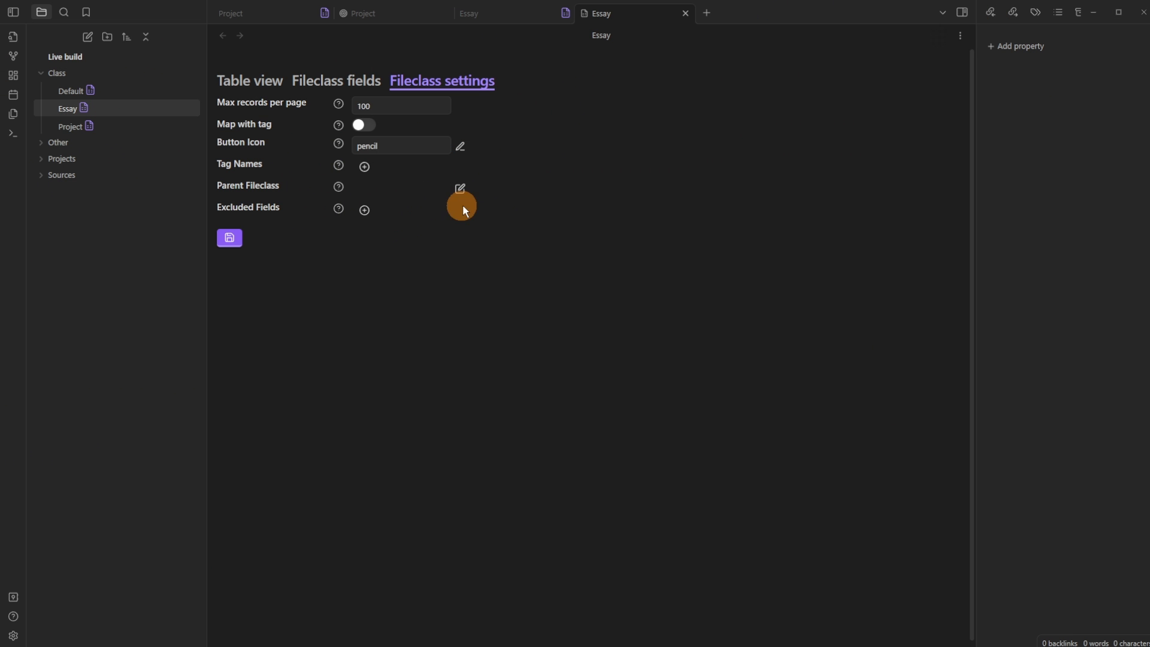
Step: Change the Essay fileclass's button icon to pen-square
{"action": "left_click", "coordinate": [399, 148]}
{"action": "key", "text": "ctrl+a"}
{"action": "key", "text": "BackSpace"}
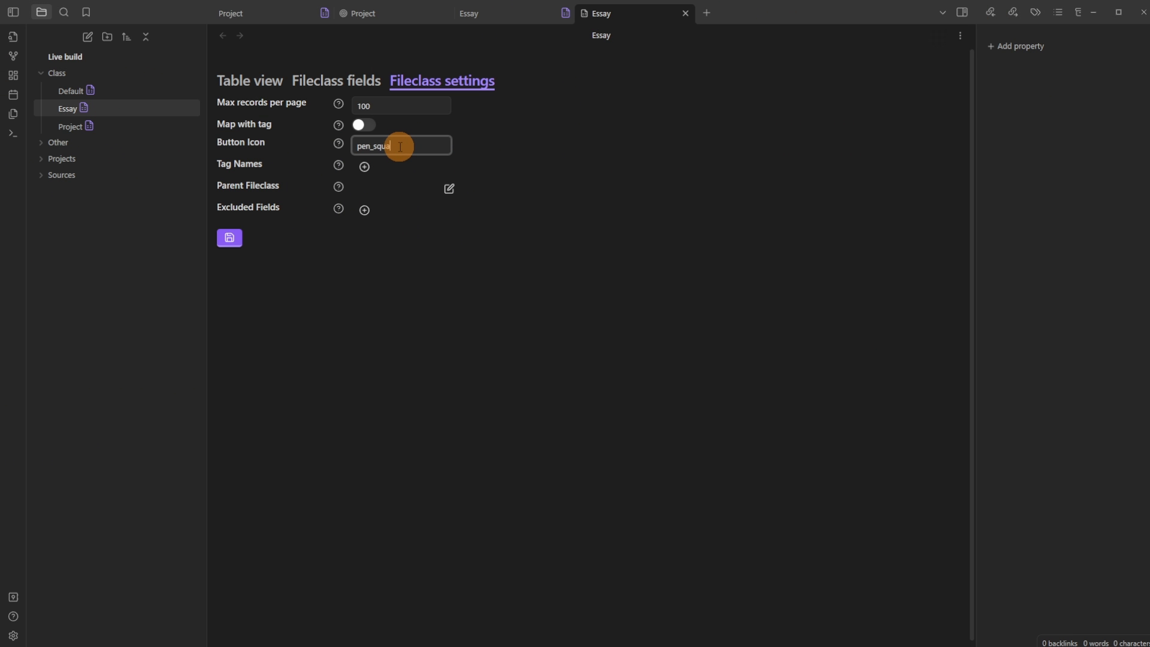
{"action": "key", "text": "ctrl+a"}
{"action": "key", "text": "BackSpace"}
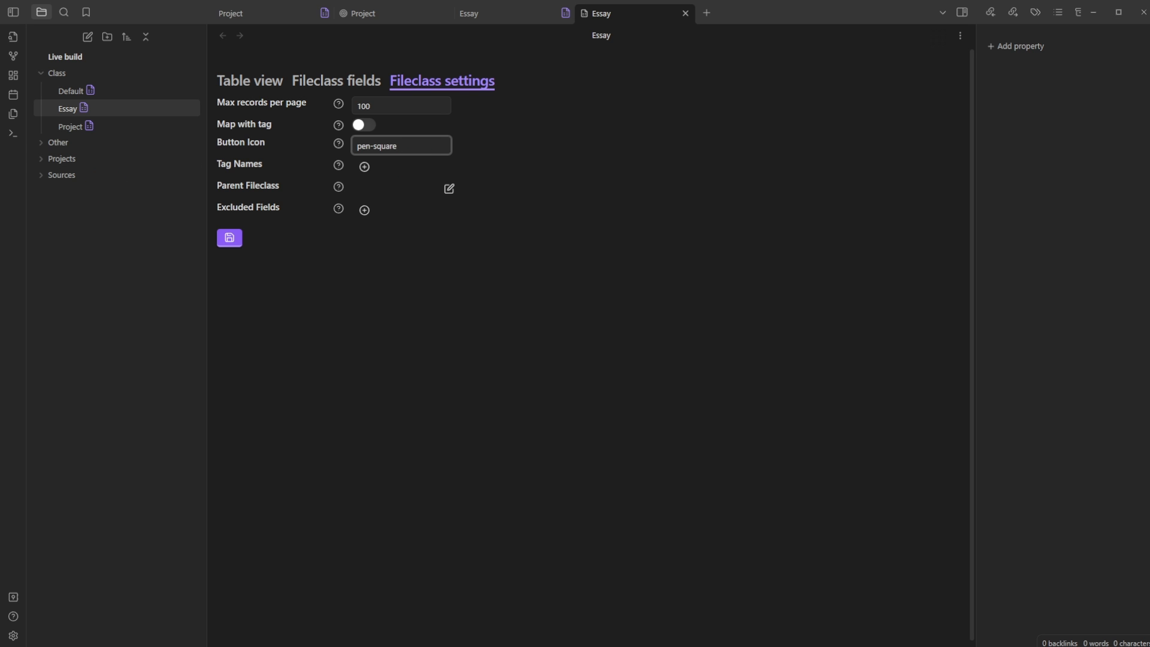
Step: Set the Essay fileclass's button icon to pen-tool and save the settings
{"action": "key", "text": "BackSpace"}
{"action": "key", "text": "BackSpace"}
{"action": "key", "text": "BackSpace"}
{"action": "key", "text": "BackSpace"}
{"action": "key", "text": "BackSpace"}
{"action": "key", "text": "BackSpace"}
{"action": "type", "text": "tool"}
{"action": "left_click", "coordinate": [229, 237]}
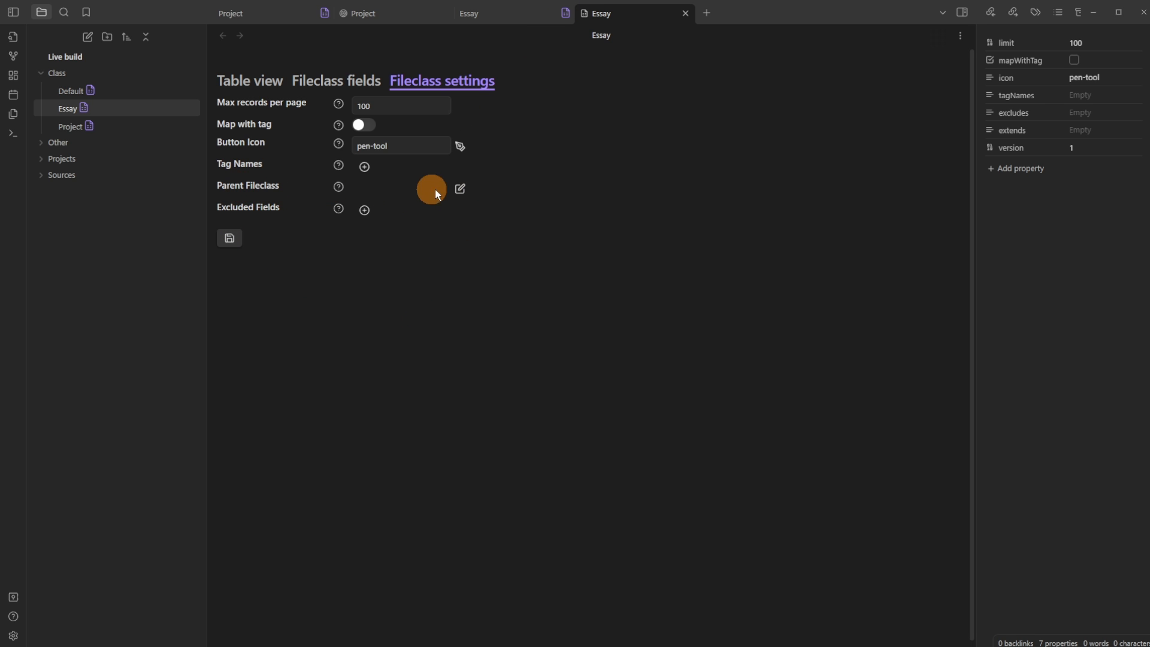
Step: Set Project as the parent fileclass of Essay and show Essay's fileclass fields
{"action": "left_click", "coordinate": [459, 189]}
{"action": "left_click", "coordinate": [425, 112]}
{"action": "left_click", "coordinate": [352, 84]}
Step: Start a new Essay attribute named Status with the field type "Accept a single value from a list"
{"action": "left_click", "coordinate": [228, 111]}
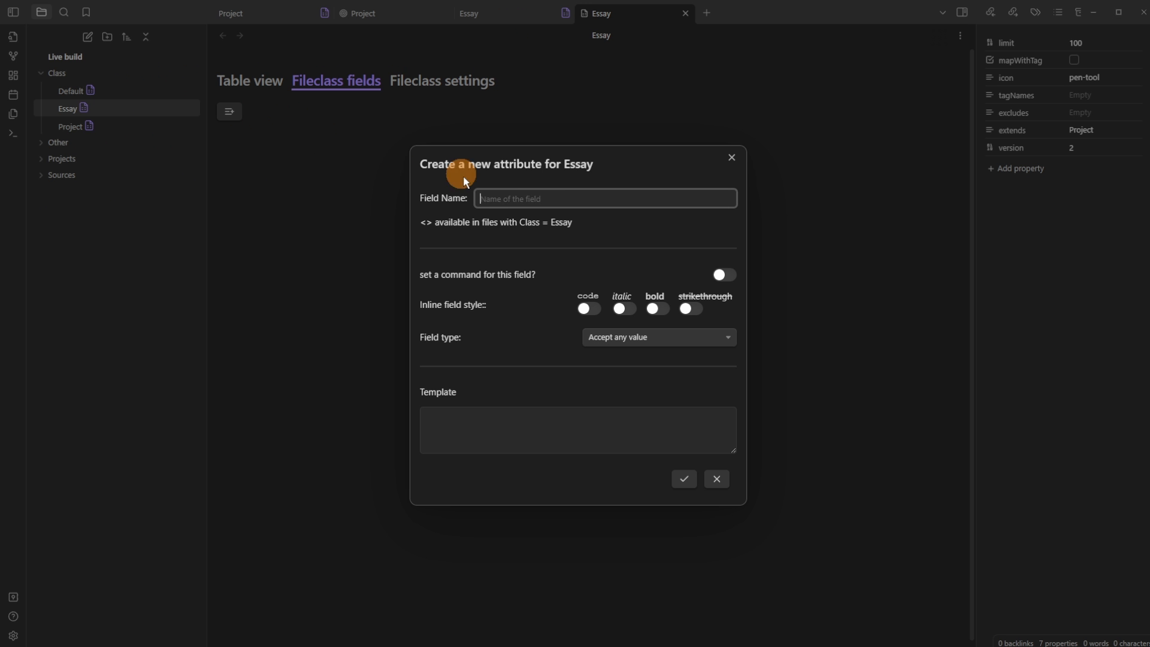
{"action": "type", "text": "Status"}
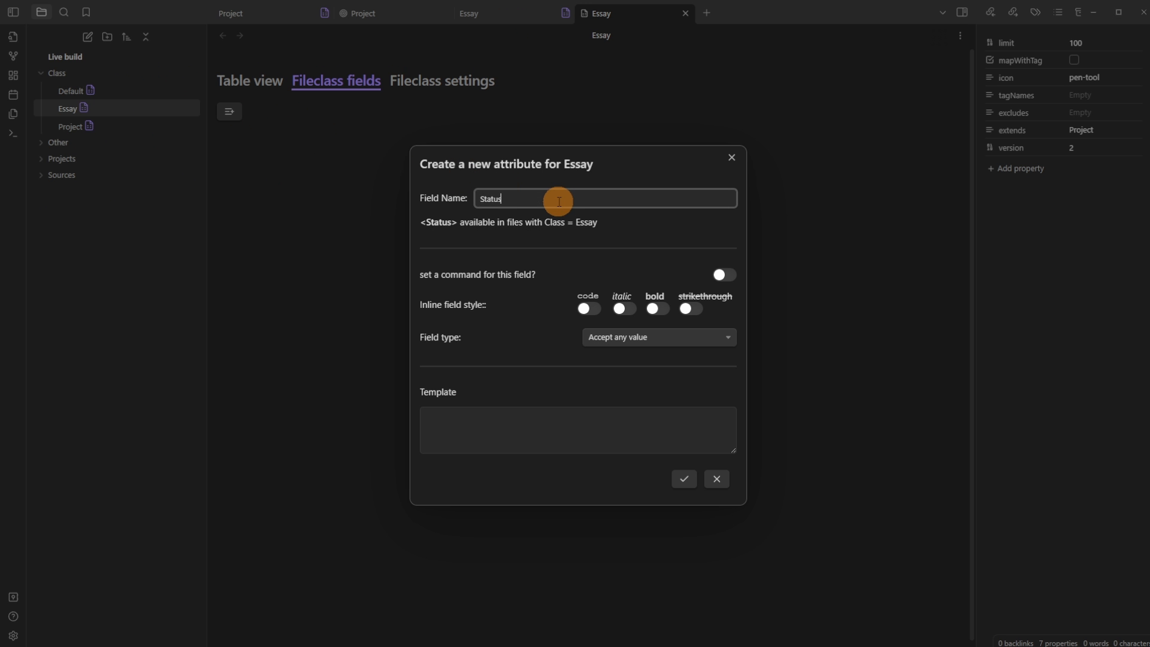
{"action": "left_click", "coordinate": [609, 337]}
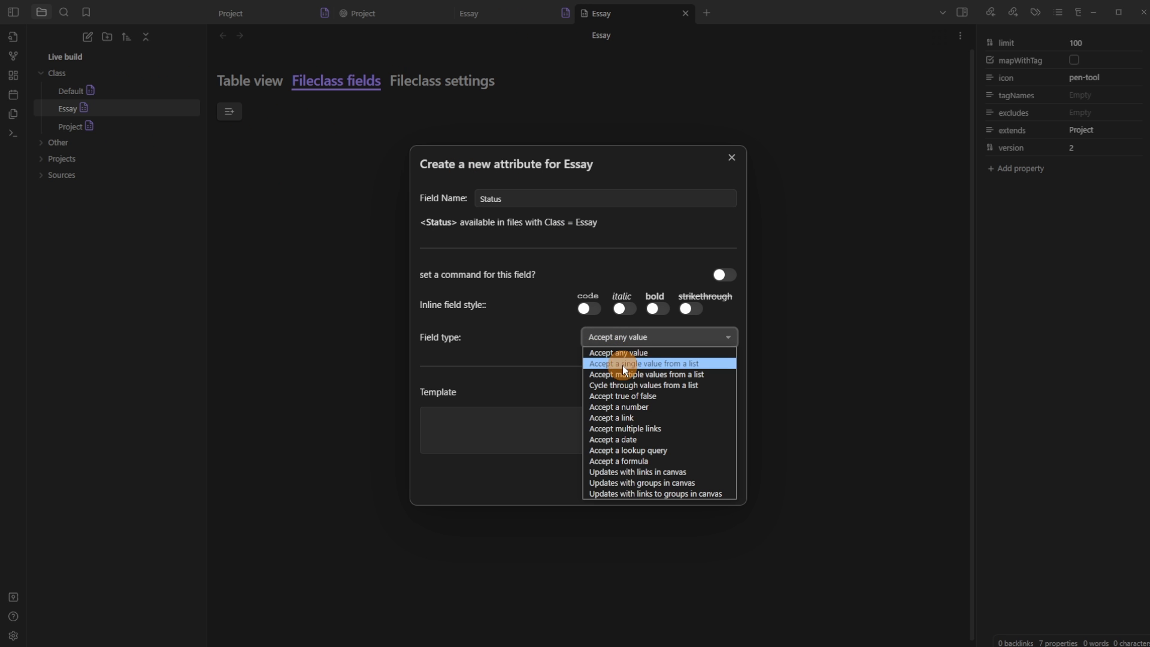
{"action": "left_click", "coordinate": [623, 365]}
Step: Give the Status attribute the list values Research, Write, Edit, Publish and Done, and save it to the Essay fileclass
{"action": "left_click", "coordinate": [446, 424]}
{"action": "left_click", "coordinate": [480, 410]}
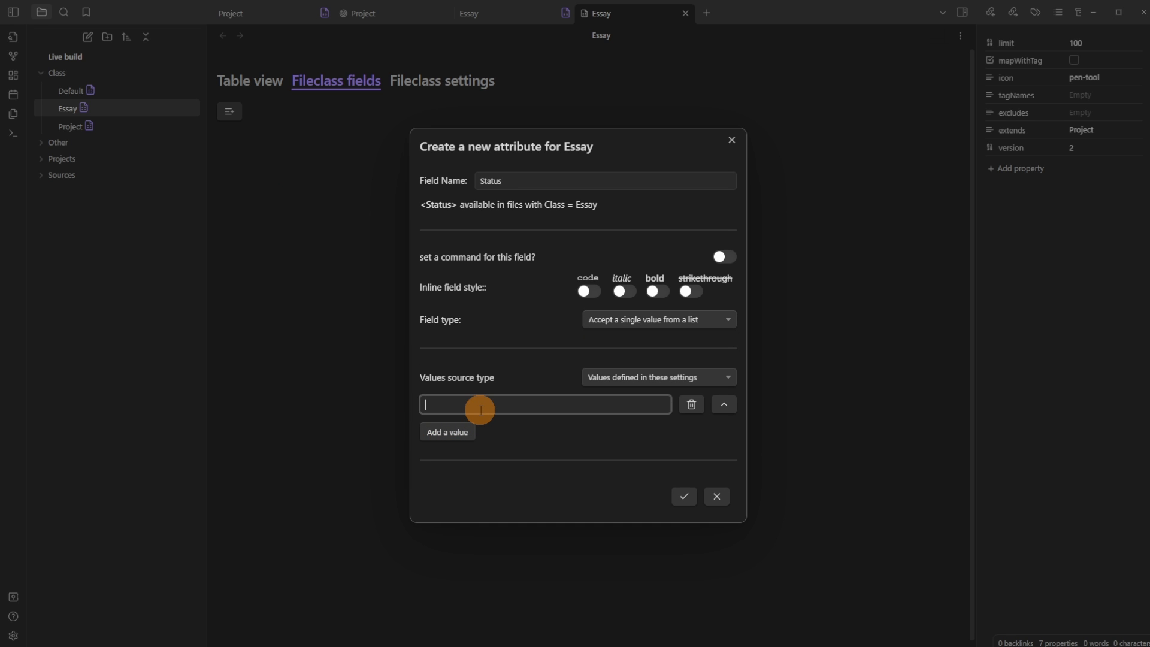
{"action": "type", "text": "Research"}
{"action": "left_click", "coordinate": [461, 430]}
{"action": "left_click", "coordinate": [484, 415]}
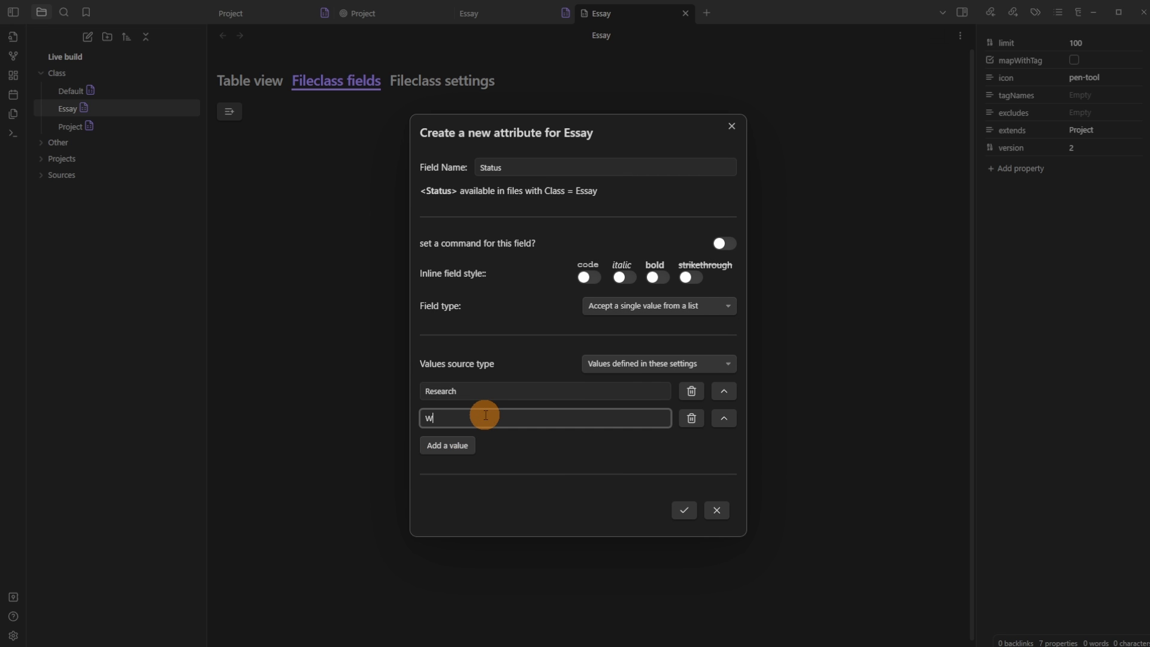
{"action": "type", "text": "Write"}
{"action": "left_click", "coordinate": [436, 445]}
{"action": "left_click", "coordinate": [477, 430]}
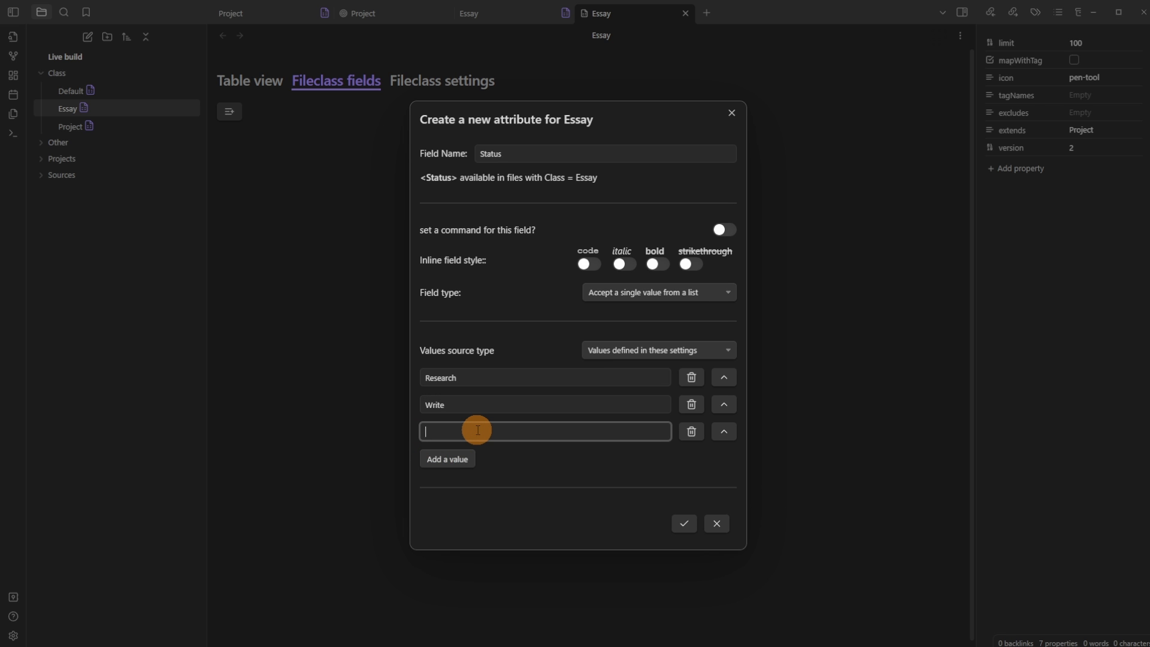
{"action": "left_click", "coordinate": [462, 461]}
{"action": "left_click", "coordinate": [472, 448]}
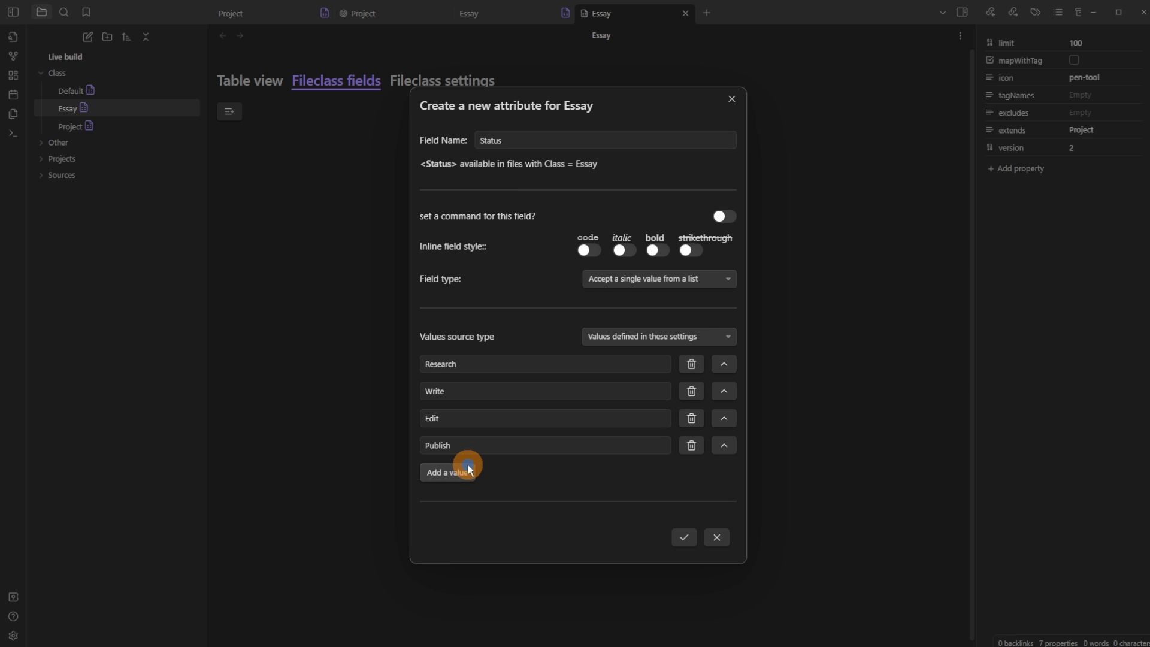
{"action": "left_click", "coordinate": [467, 472]}
{"action": "left_click", "coordinate": [474, 457]}
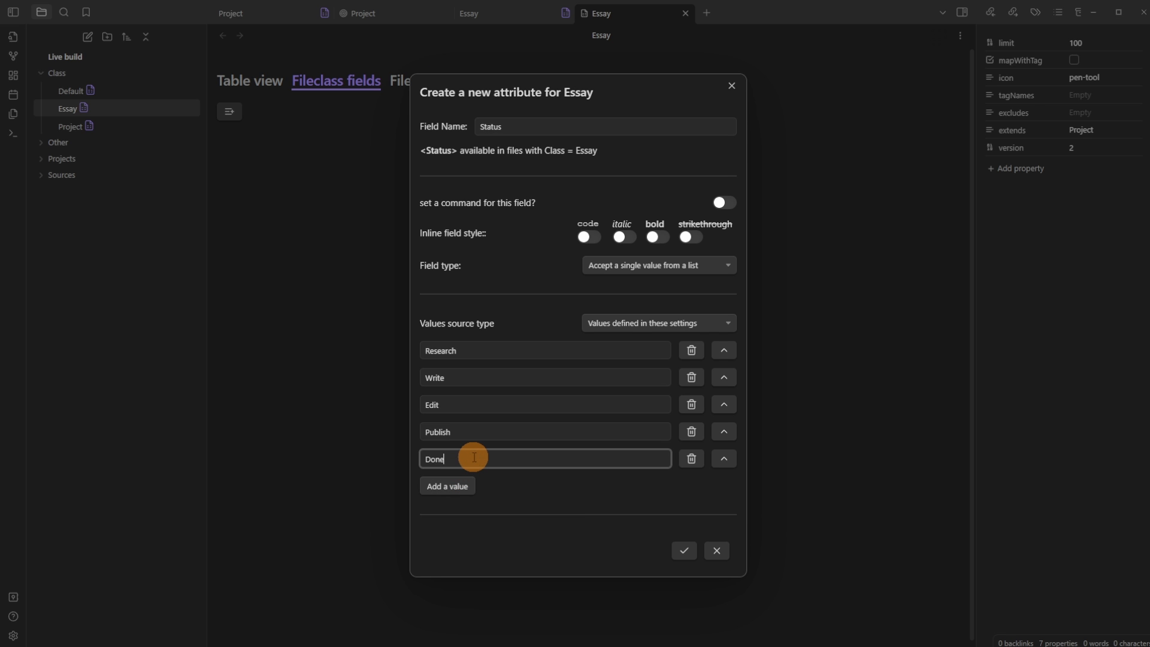
{"action": "left_click", "coordinate": [686, 549]}
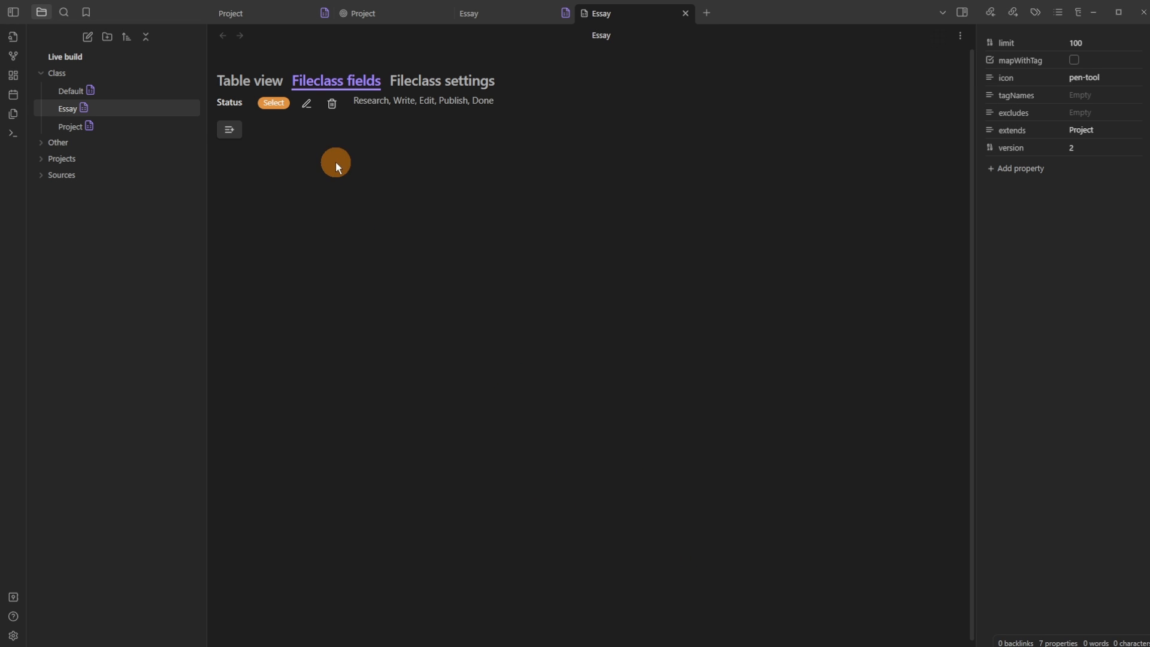
Step: Close the extra Essay and Project tabs and open the Dashboard canvas from the Other folder
{"action": "left_click", "coordinate": [520, 19]}
{"action": "left_click", "coordinate": [564, 13]}
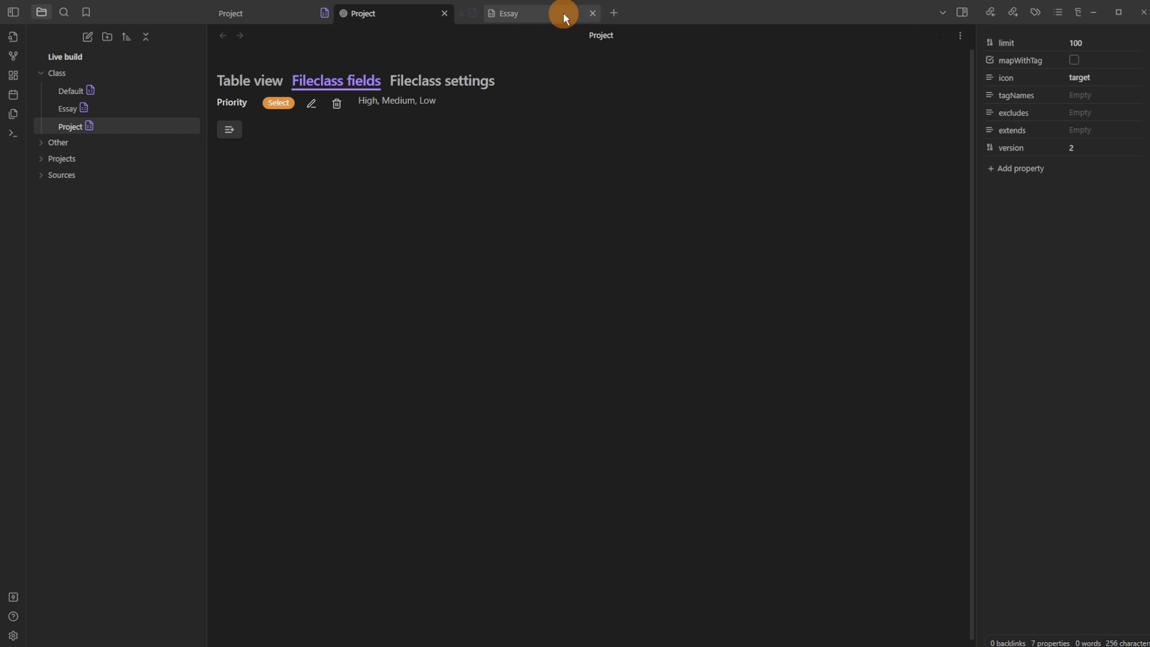
{"action": "left_click", "coordinate": [443, 14]}
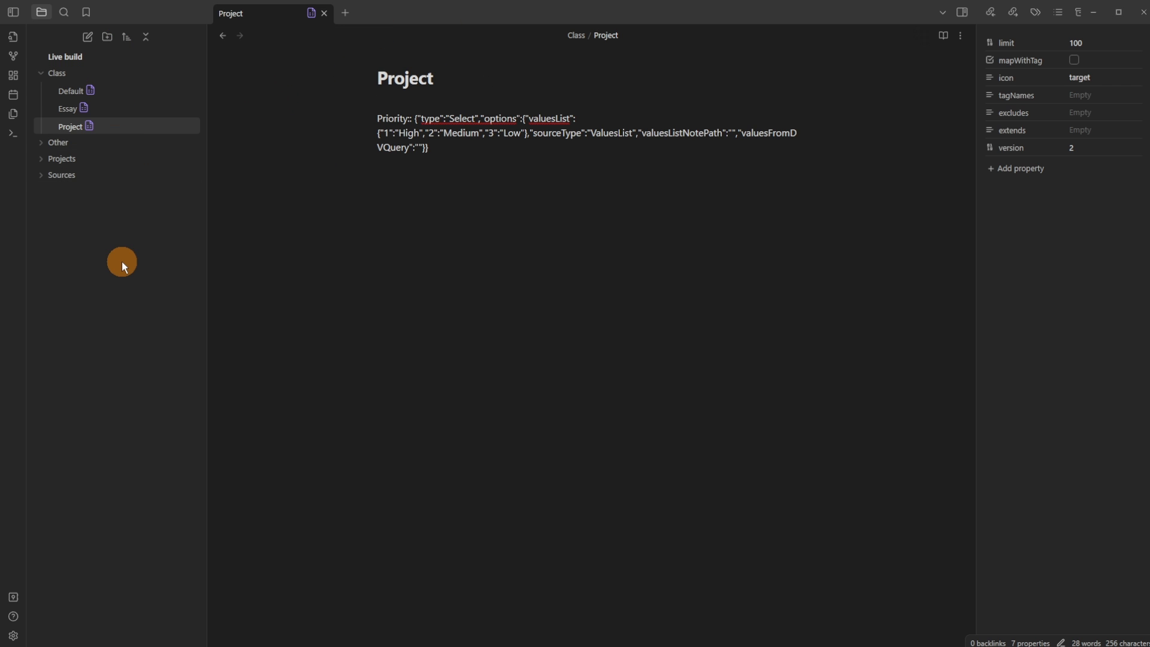
{"action": "left_click", "coordinate": [81, 146]}
{"action": "left_click", "coordinate": [91, 155]}
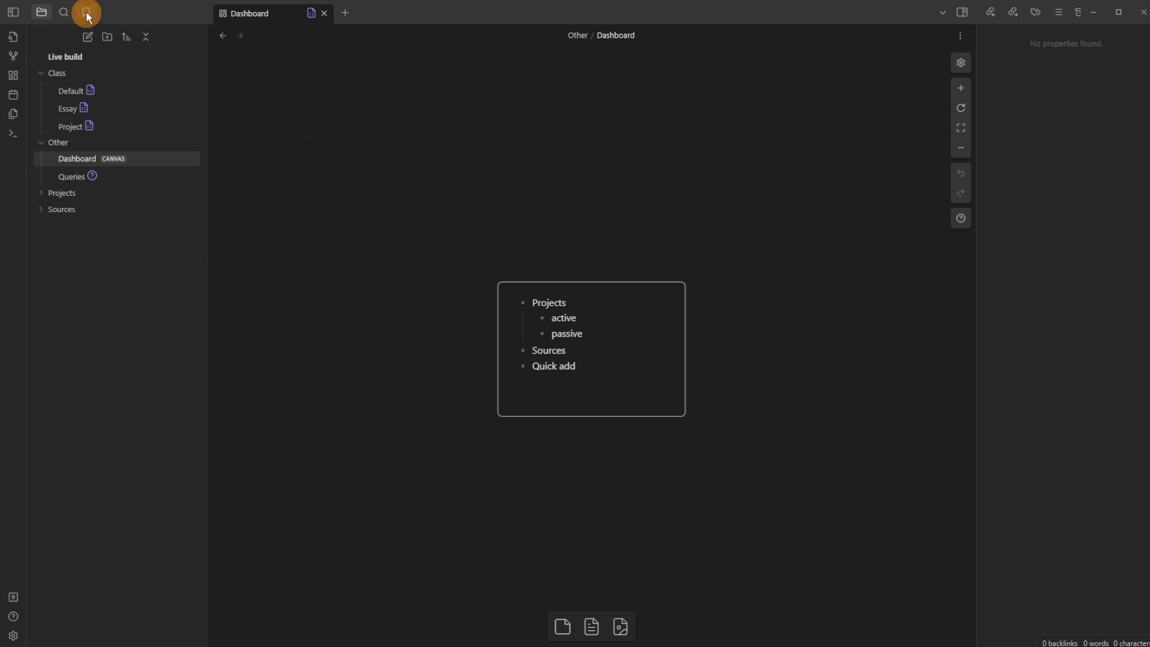
Step: Dock the file explorer and search below the bookmarks pane, and bookmark the Dashboard canvas with the title Home
{"action": "left_click_drag", "start_coordinate": [40, 12], "coordinate": [102, 465]}
{"action": "left_click_drag", "start_coordinate": [40, 12], "coordinate": [106, 359]}
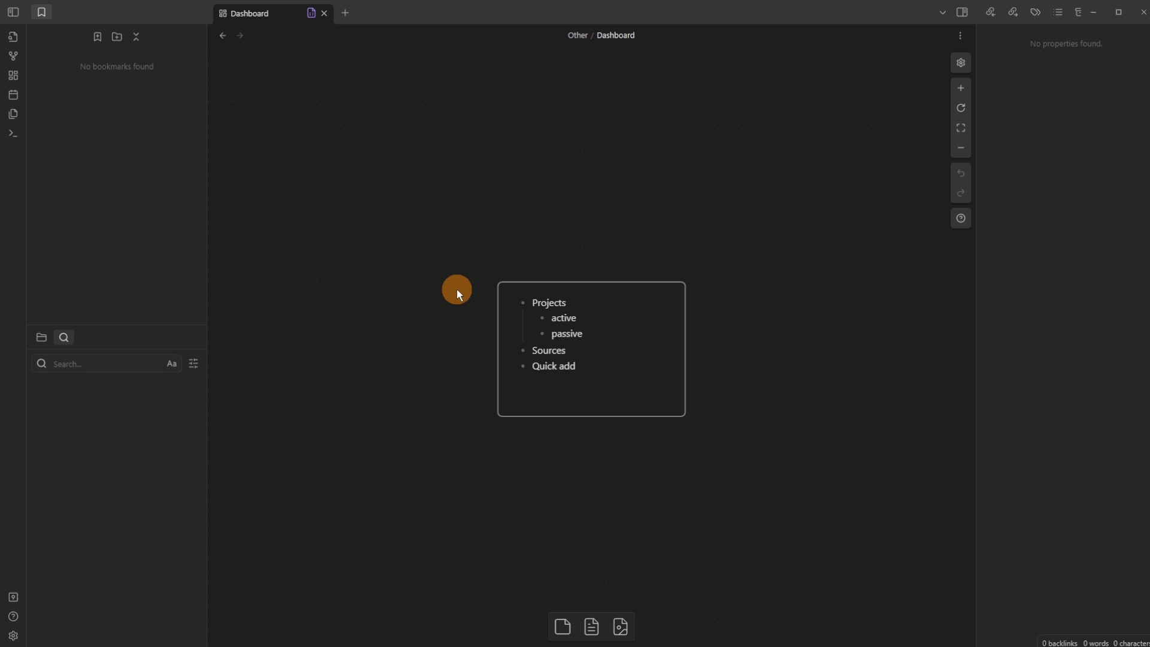
{"action": "left_click", "coordinate": [959, 35]}
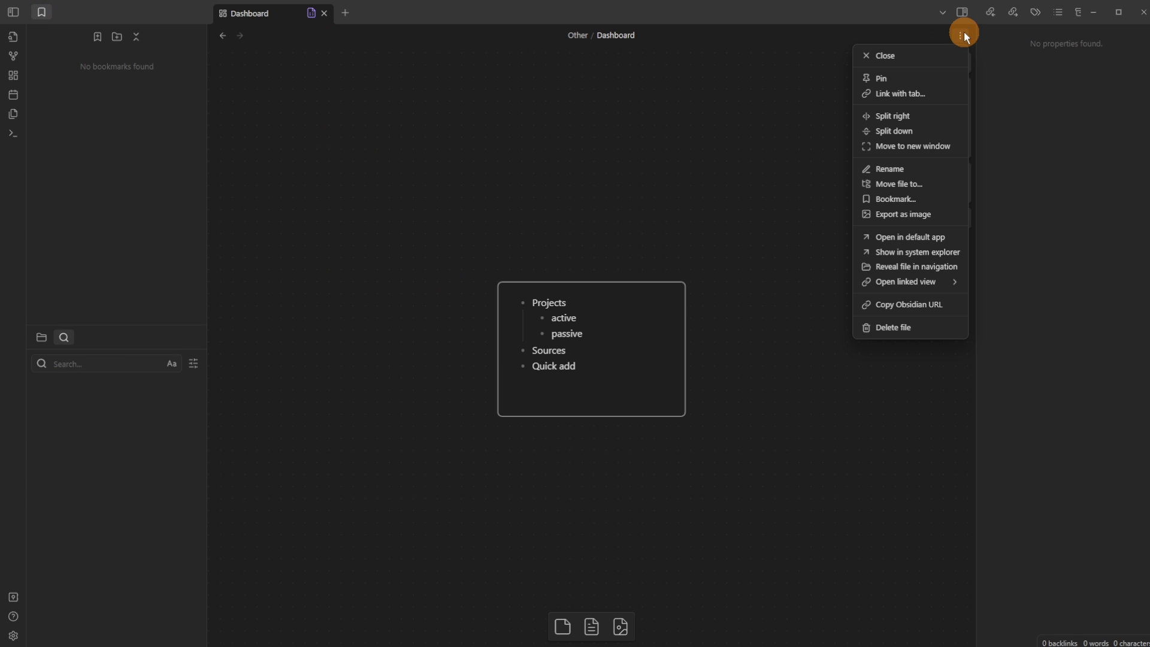
{"action": "left_click", "coordinate": [909, 199]}
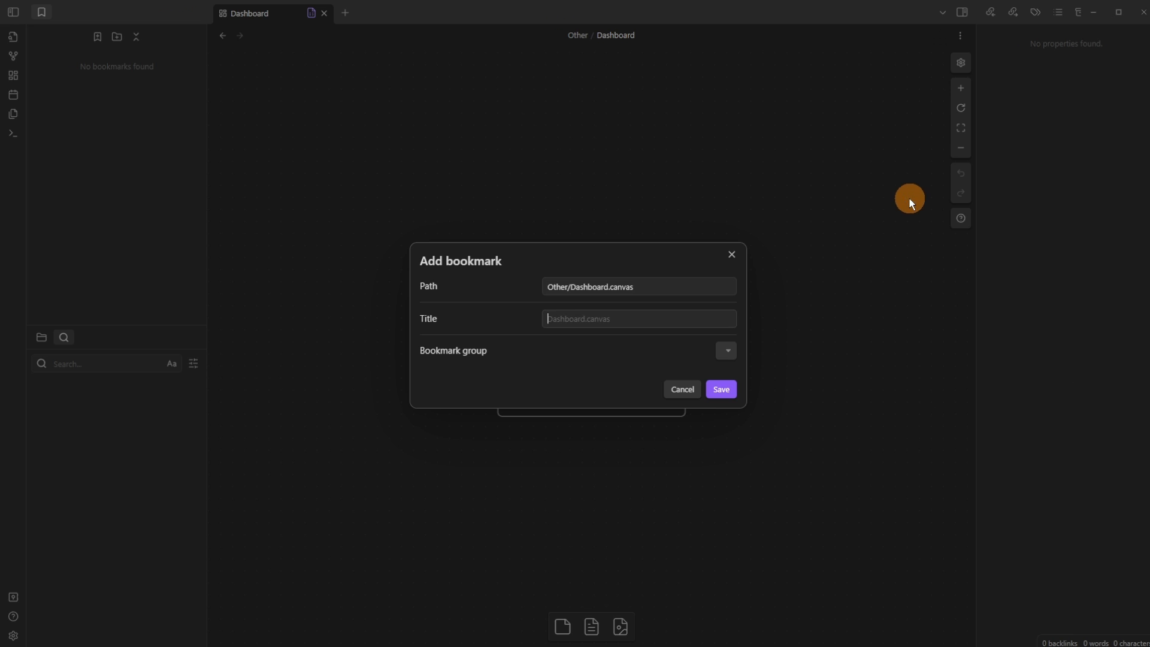
{"action": "type", "text": "Home"}
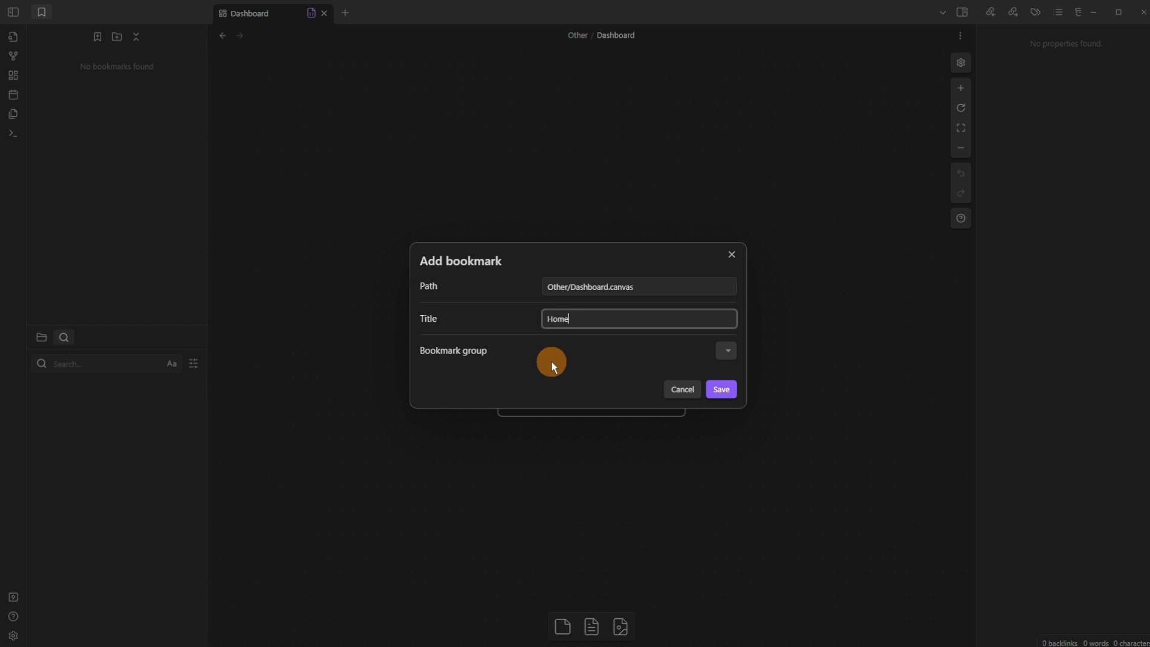
{"action": "key", "text": "Return"}
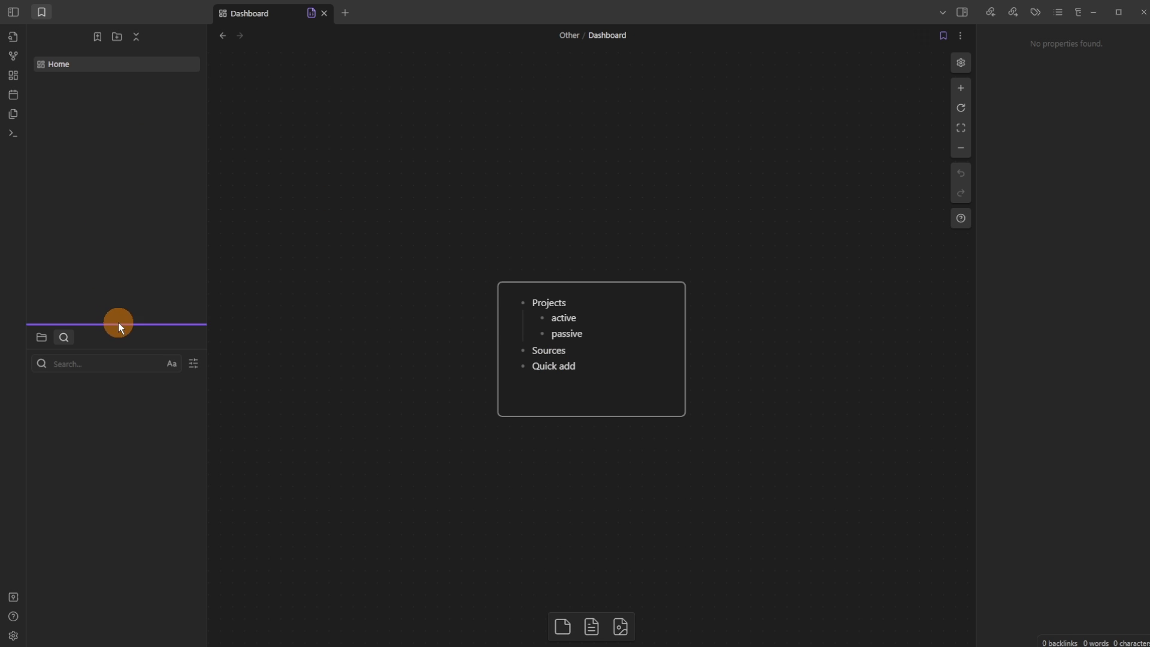
Step: Shrink the bookmarks pane above the file explorer and return to the Dashboard through the Home bookmark
{"action": "left_click_drag", "start_coordinate": [140, 325], "coordinate": [140, 144]}
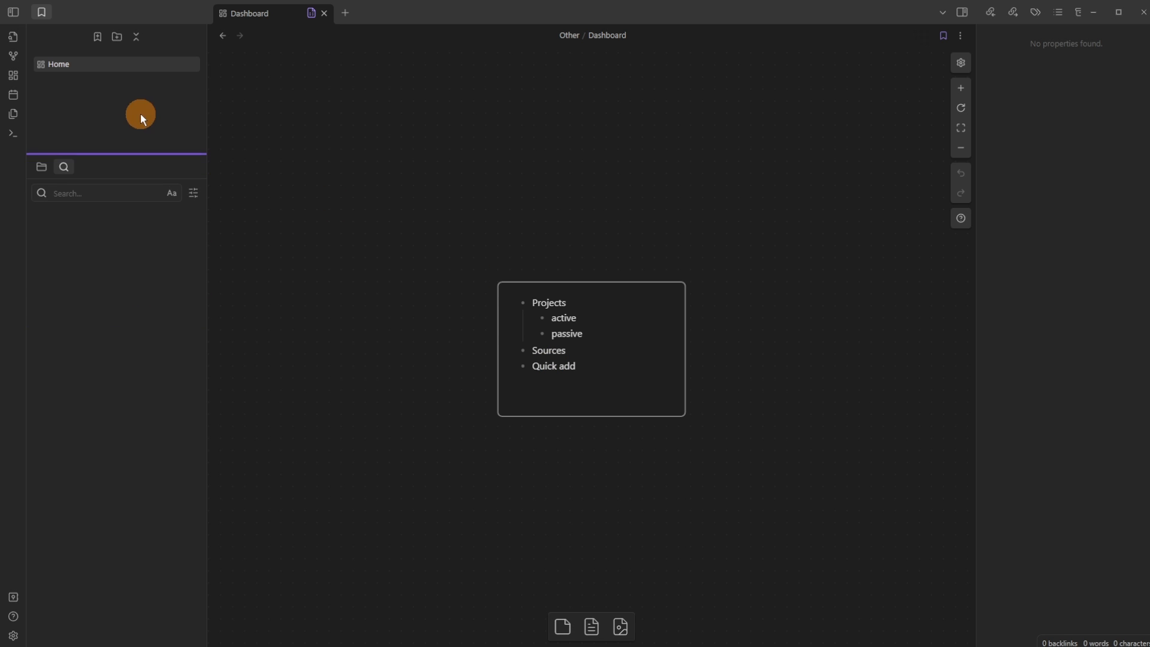
{"action": "left_click_drag", "start_coordinate": [576, 338], "coordinate": [553, 218]}
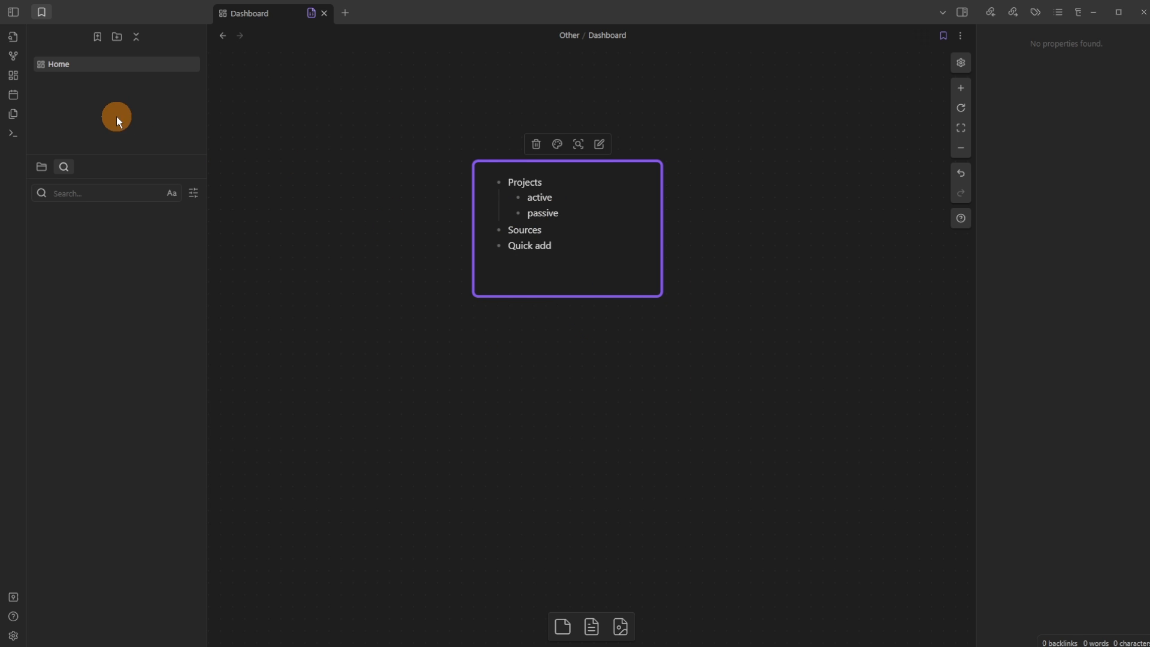
{"action": "left_click", "coordinate": [42, 167]}
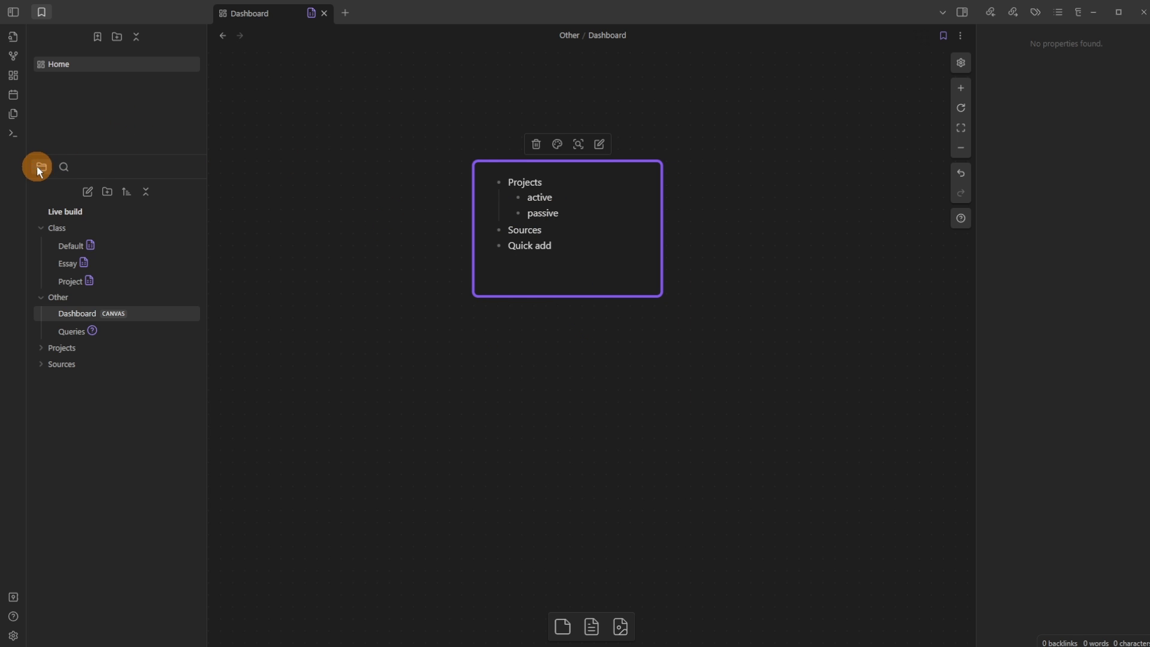
{"action": "left_click", "coordinate": [66, 261]}
{"action": "left_click", "coordinate": [56, 63]}
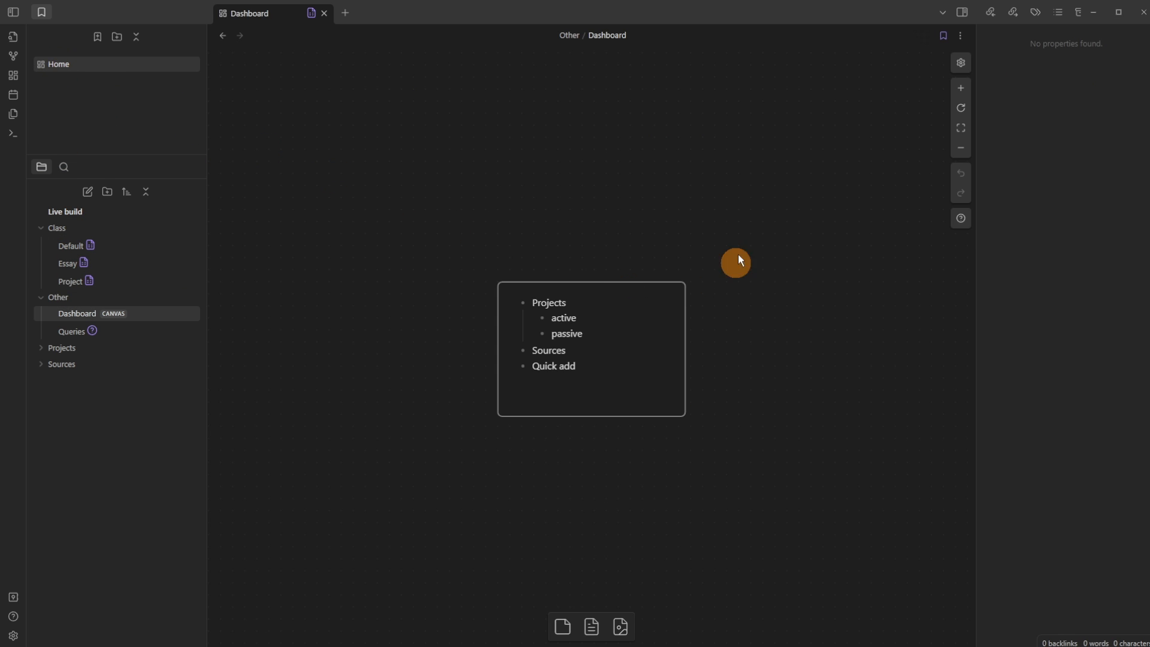
Step: Create a canvas group named High in the empty space below the list card
{"action": "left_click_drag", "start_coordinate": [642, 353], "coordinate": [539, 212]}
{"action": "scroll", "coordinate": [537, 330], "scroll_direction": "down", "scroll_amount": 3}
{"action": "left_click_drag", "start_coordinate": [544, 346], "coordinate": [557, 205]}
{"action": "right_click", "coordinate": [532, 274]}
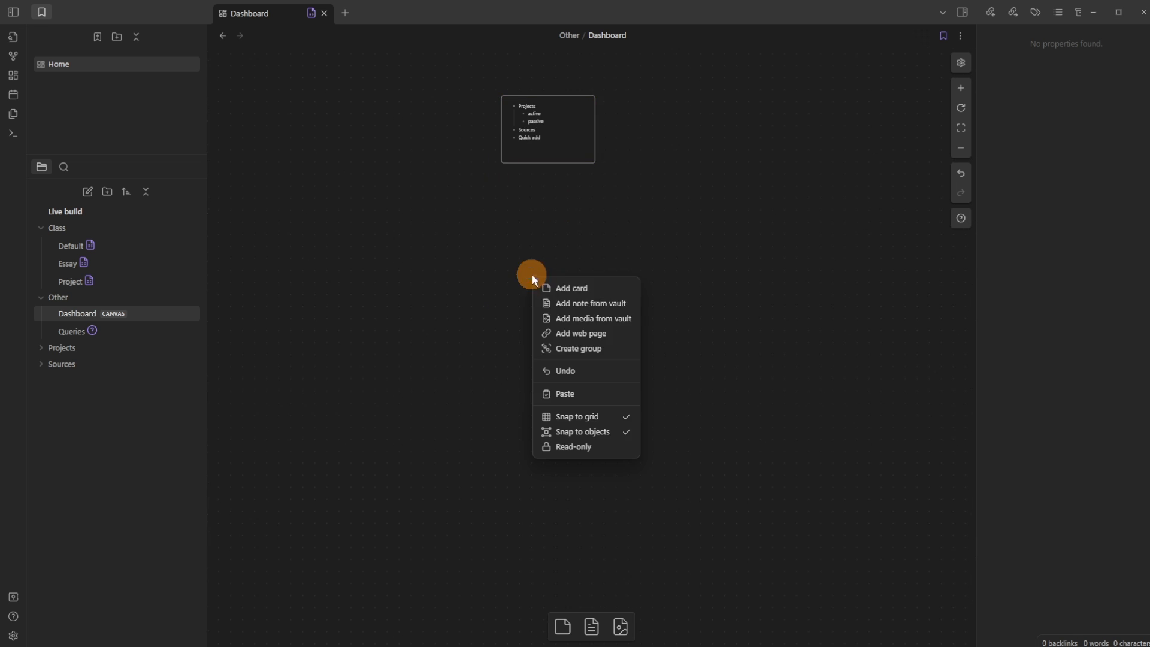
{"action": "left_click", "coordinate": [602, 343]}
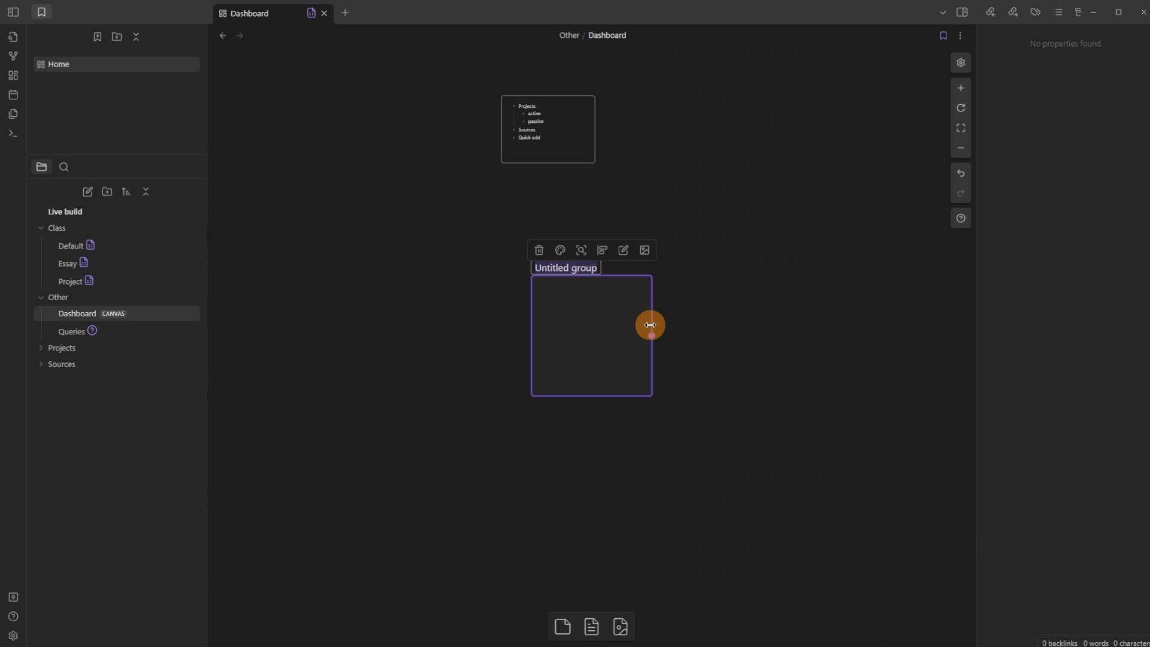
{"action": "type", "text": "High"}
{"action": "left_click", "coordinate": [698, 318]}
Step: Duplicate the High group into three side-by-side copies and move the list card further above them
{"action": "left_click_drag", "start_coordinate": [618, 323], "coordinate": [449, 264]}
{"action": "left_click_drag", "start_coordinate": [549, 267], "coordinate": [639, 203]}
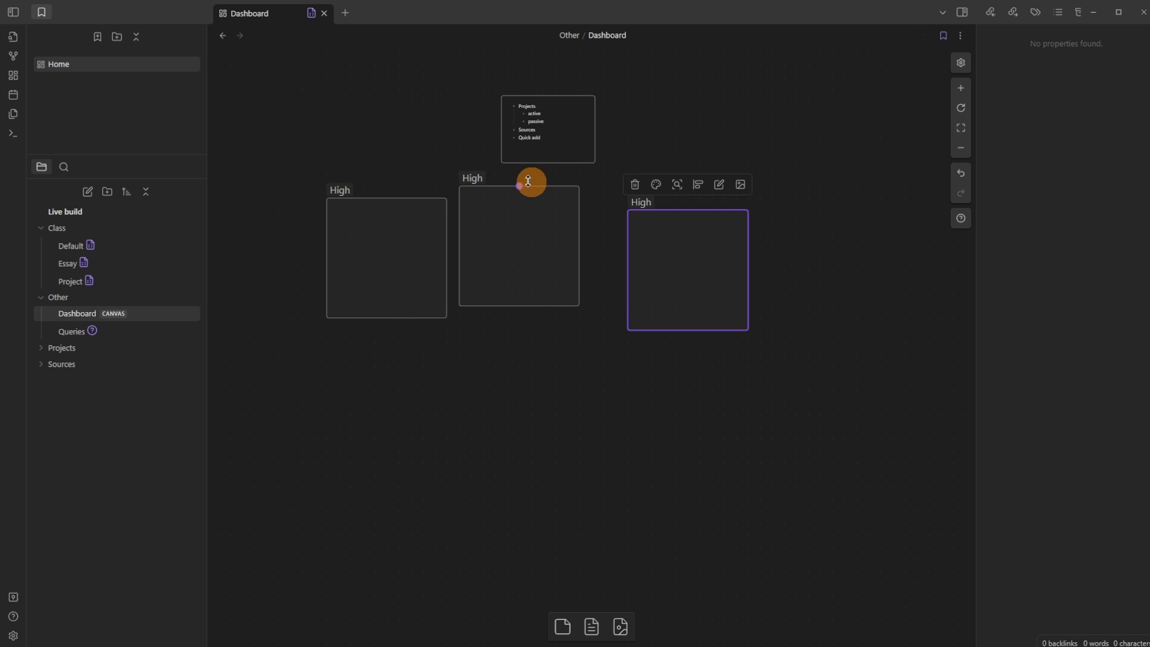
{"action": "left_click_drag", "start_coordinate": [245, 291], "coordinate": [716, 326]}
{"action": "left_click_drag", "start_coordinate": [277, 145], "coordinate": [790, 375]}
{"action": "left_click", "coordinate": [799, 143]}
{"action": "left_click_drag", "start_coordinate": [569, 117], "coordinate": [563, 74]}
Step: Align the three High groups at their middles and arrange them in a row
{"action": "left_click_drag", "start_coordinate": [290, 158], "coordinate": [835, 455]}
{"action": "left_click", "coordinate": [580, 160]}
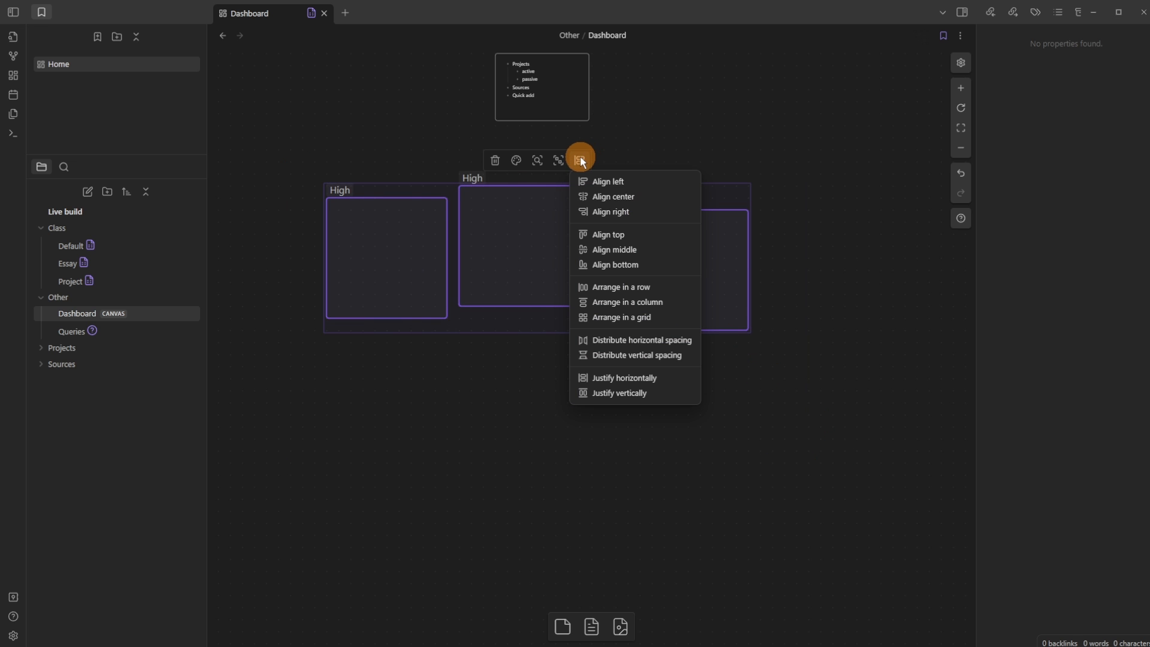
{"action": "left_click", "coordinate": [611, 247]}
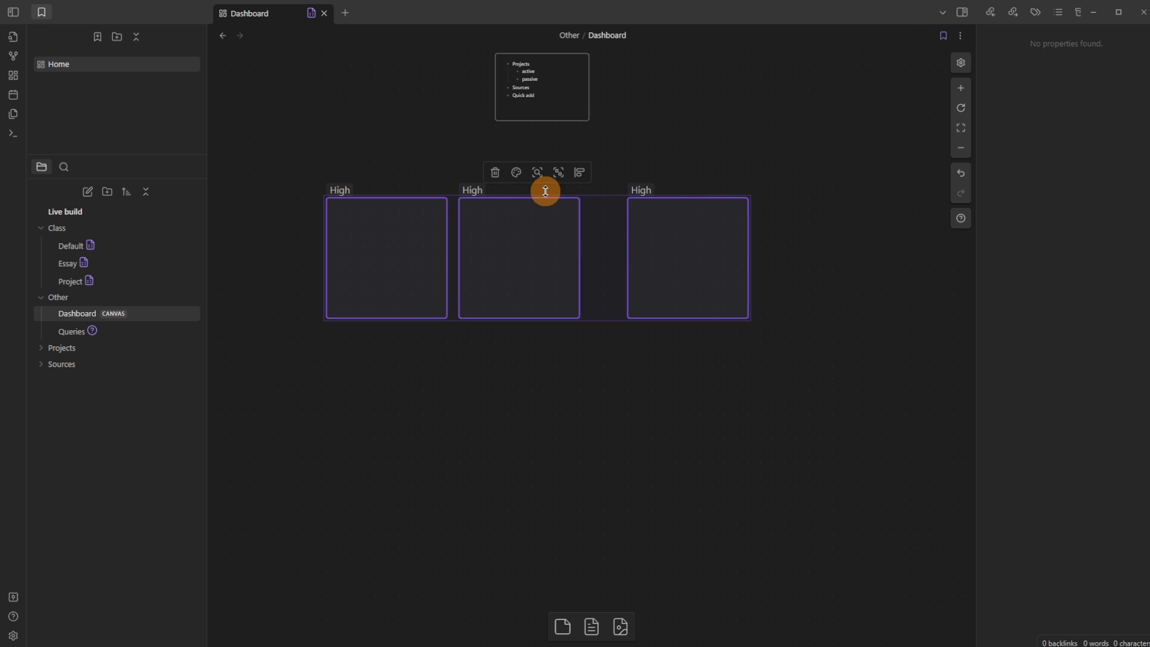
{"action": "left_click", "coordinate": [578, 172]}
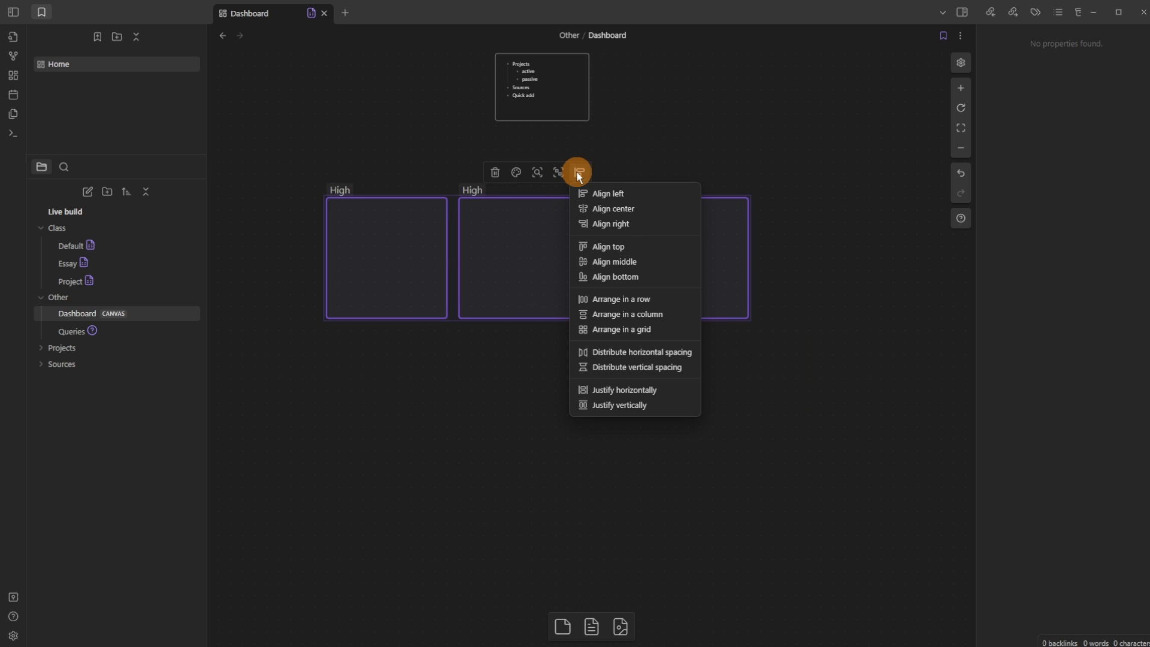
{"action": "left_click", "coordinate": [656, 299]}
Step: Enlarge the three High groups together into wider, tall columns beneath the list card
{"action": "left_click_drag", "start_coordinate": [711, 287], "coordinate": [888, 391]}
{"action": "left_click", "coordinate": [788, 473]}
{"action": "left_click_drag", "start_coordinate": [320, 458], "coordinate": [961, 154]}
{"action": "left_click_drag", "start_coordinate": [852, 393], "coordinate": [854, 608]}
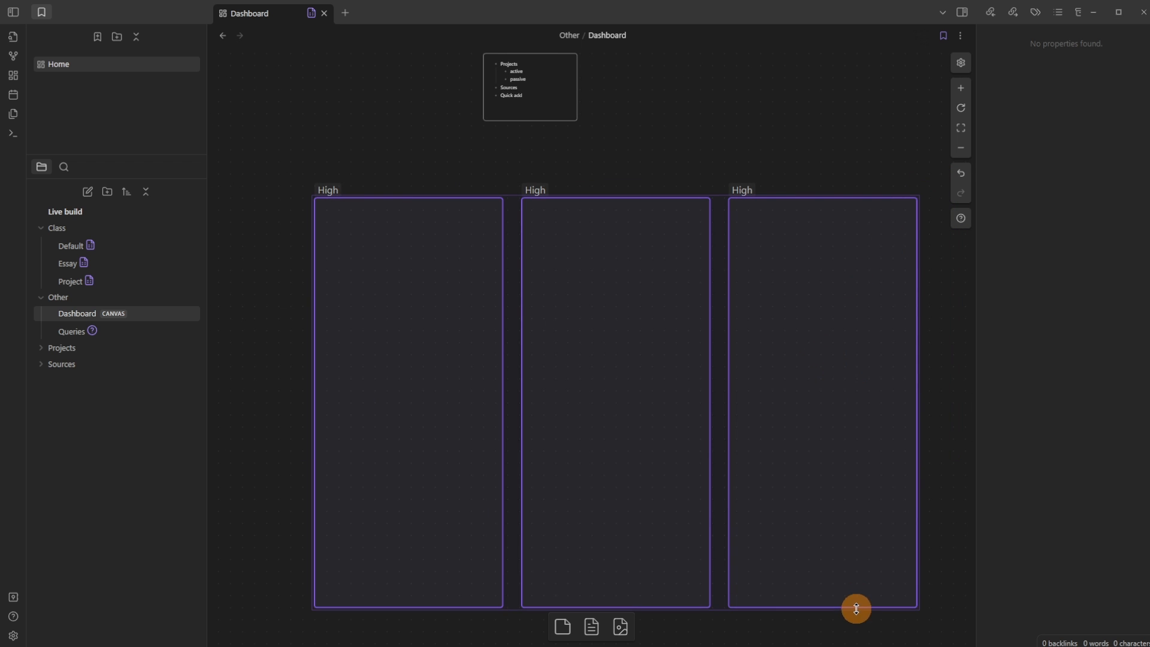
{"action": "left_click", "coordinate": [706, 146]}
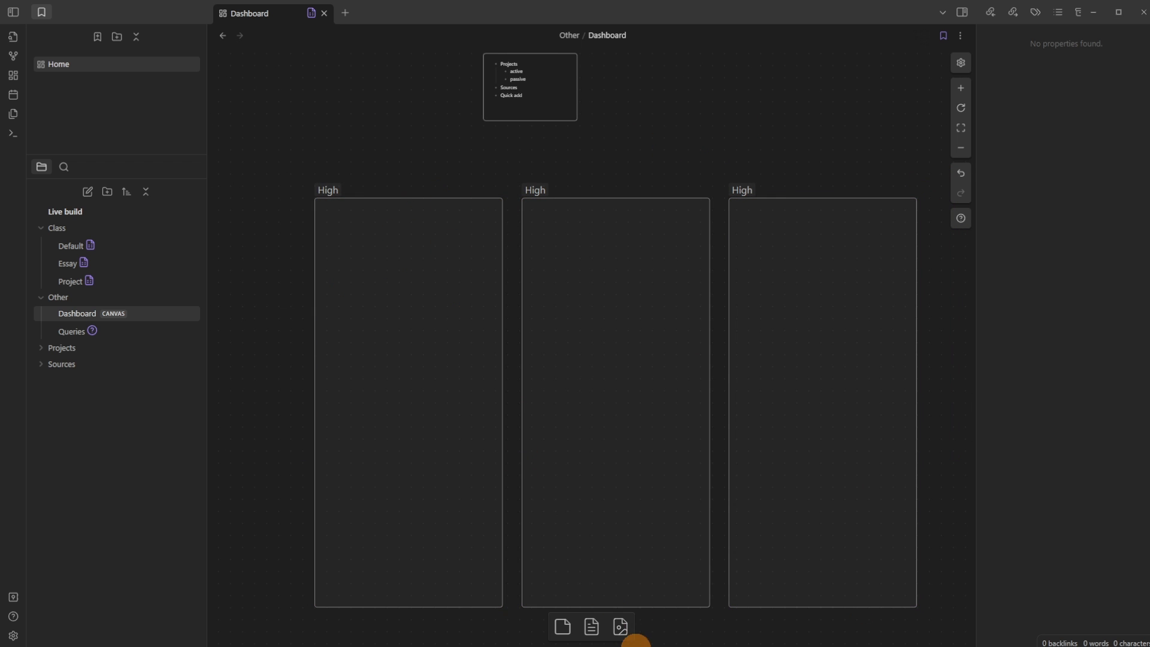
Step: Add the Queries note from the vault to the first High group and resize its card to nearly the group's width
{"action": "left_click_drag", "start_coordinate": [587, 623], "coordinate": [408, 276]}
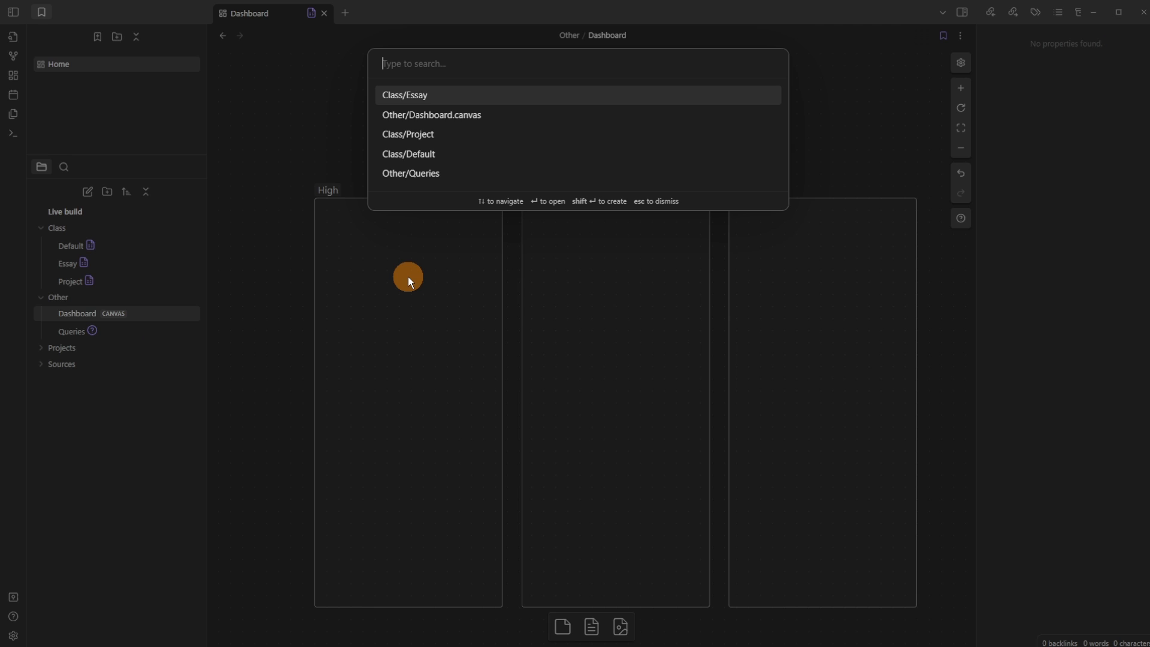
{"action": "left_click", "coordinate": [450, 174]}
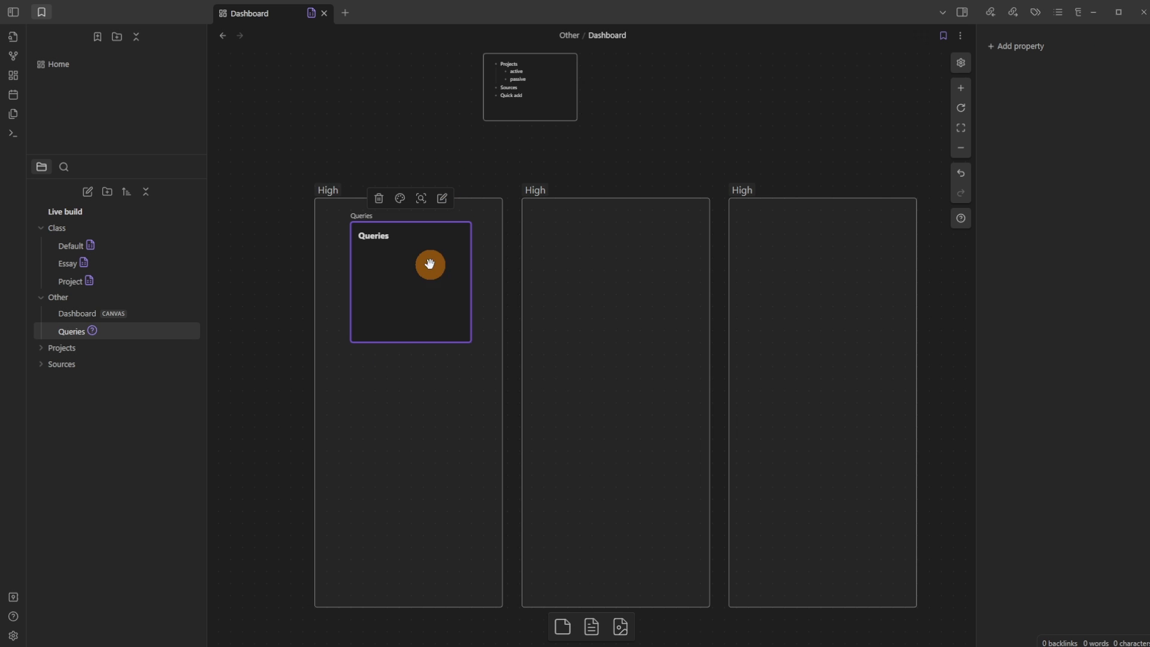
{"action": "scroll", "coordinate": [412, 290], "scroll_direction": "up", "scroll_amount": 3}
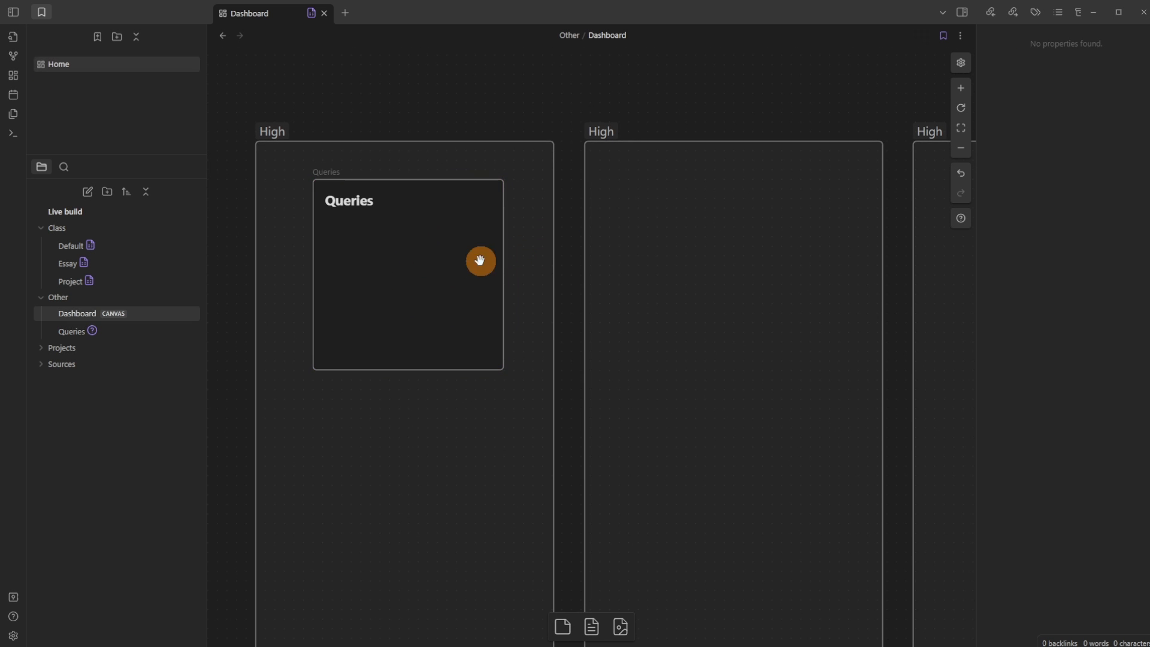
{"action": "left_click_drag", "start_coordinate": [504, 267], "coordinate": [533, 267]}
{"action": "left_click_drag", "start_coordinate": [312, 260], "coordinate": [274, 258]}
{"action": "left_click_drag", "start_coordinate": [441, 178], "coordinate": [440, 169]}
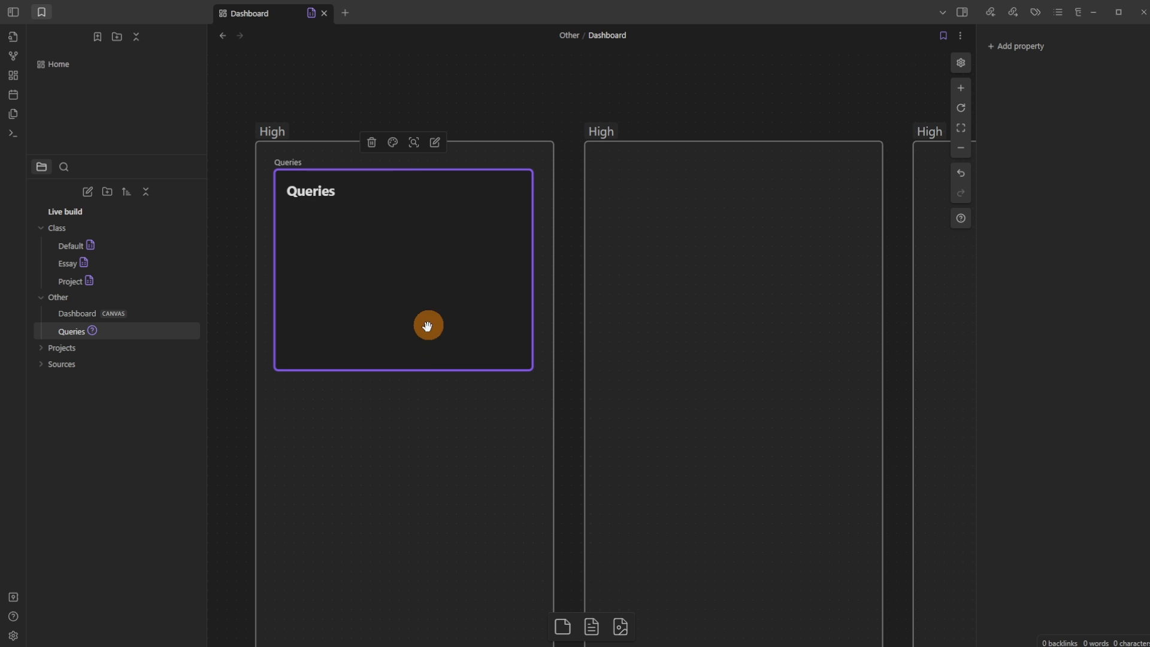
{"action": "left_click", "coordinate": [527, 131]}
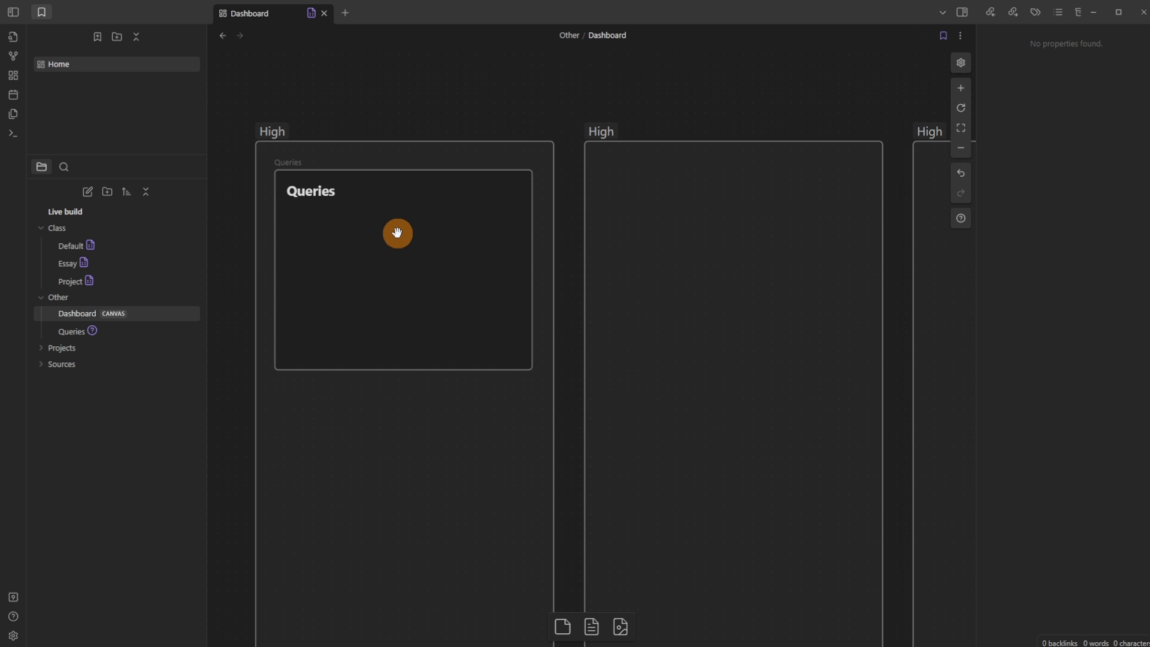
Step: Open the Queries note in a split pane beside the Dashboard canvas and collapse both sidebars
{"action": "left_click", "coordinate": [286, 160]}
{"action": "left_click_drag", "start_coordinate": [370, 13], "coordinate": [801, 288]}
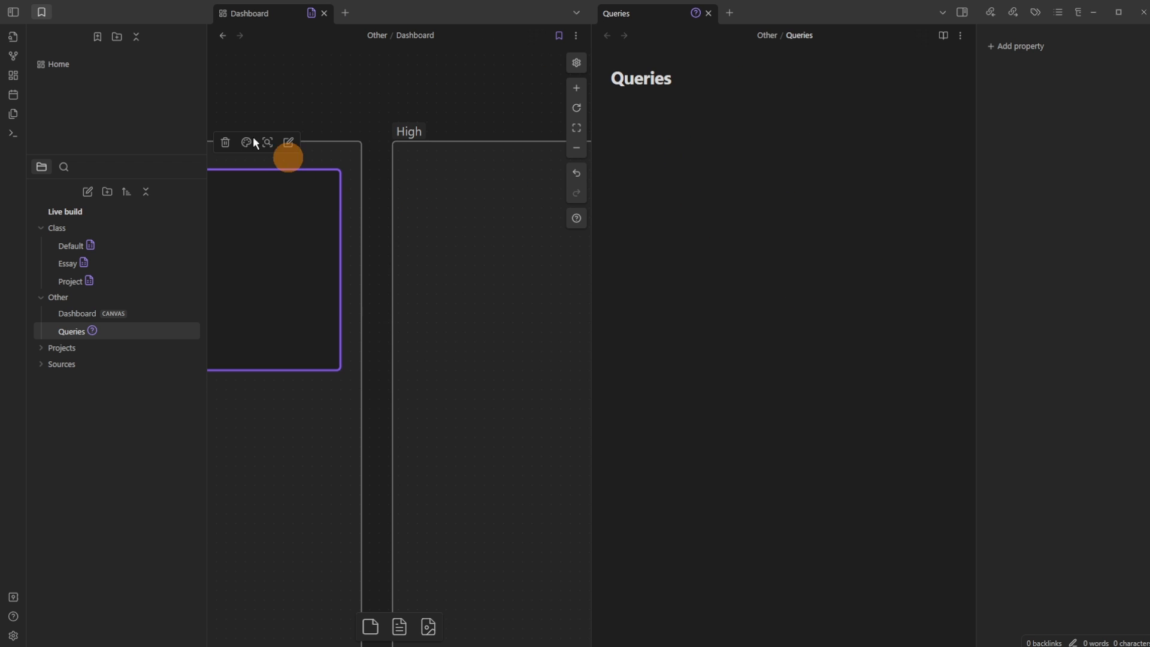
{"action": "left_click", "coordinate": [13, 12]}
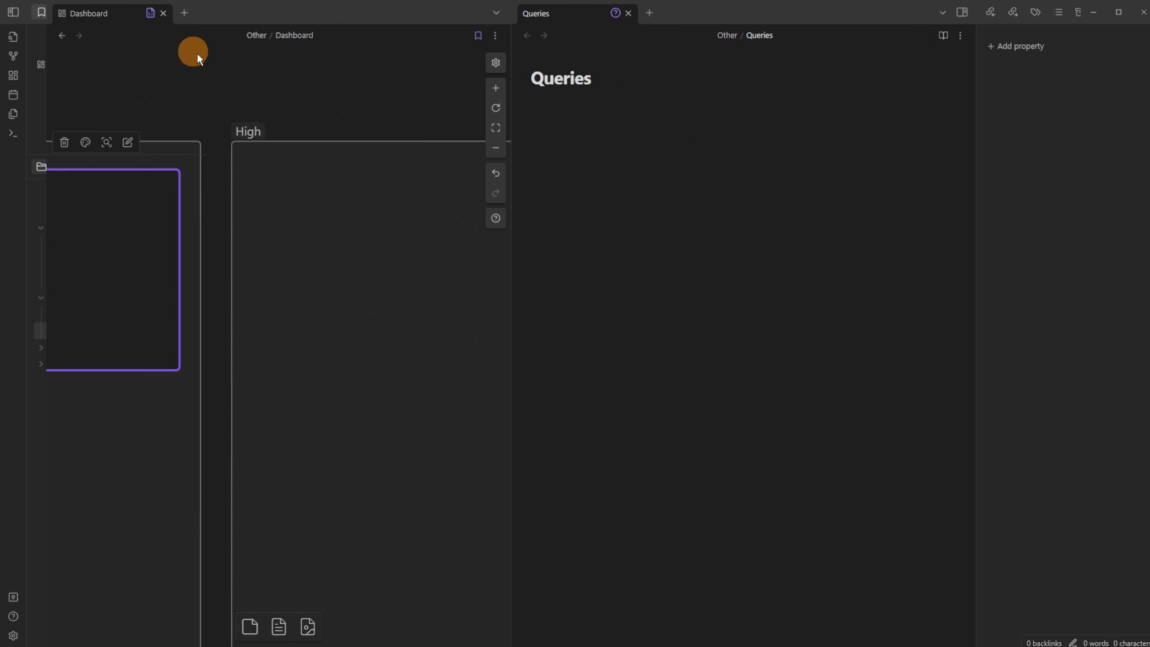
{"action": "left_click", "coordinate": [961, 13]}
Step: Add the headings Active Projects and Project Idea to the Queries note
{"action": "left_click", "coordinate": [760, 128]}
{"action": "type", "text": "# Pr"}
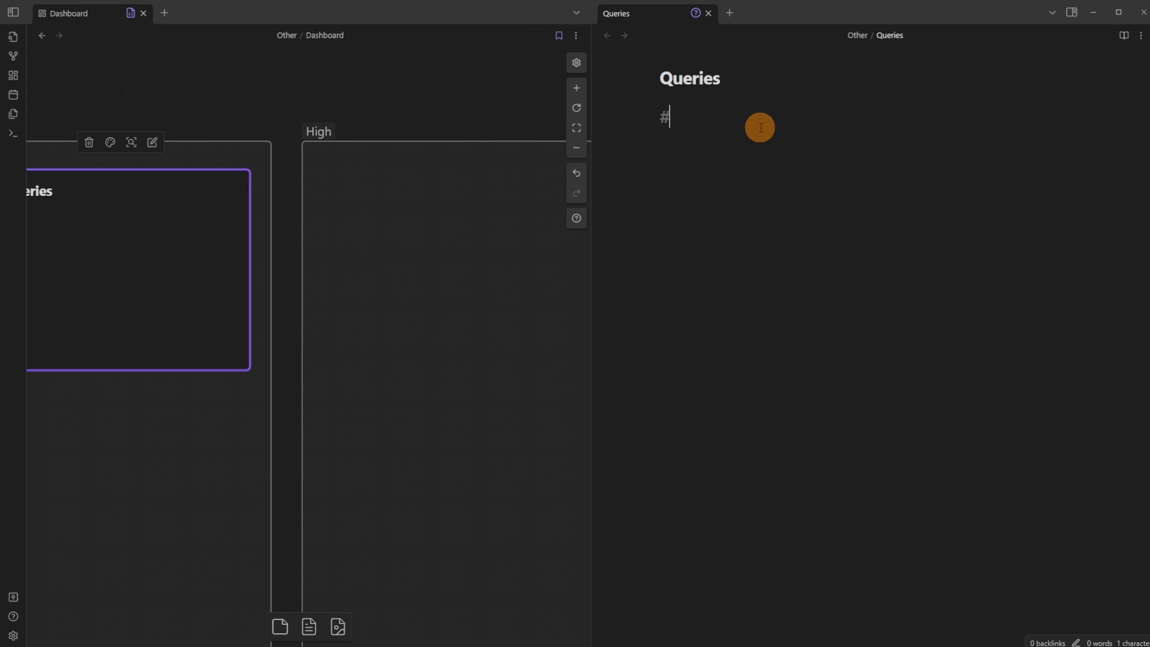
{"action": "key", "text": "BackSpace"}
{"action": "key", "text": "BackSpace"}
{"action": "type", "text": "A"}
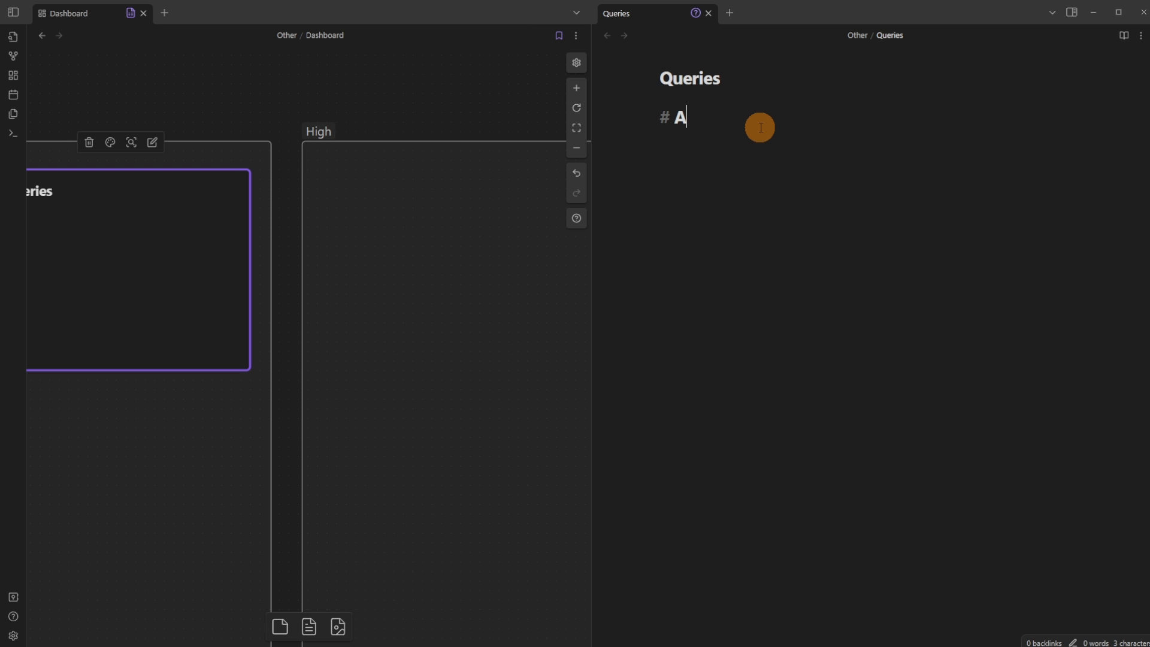
{"action": "type", "text": "ctive Projects"}
{"action": "key", "text": "Return"}
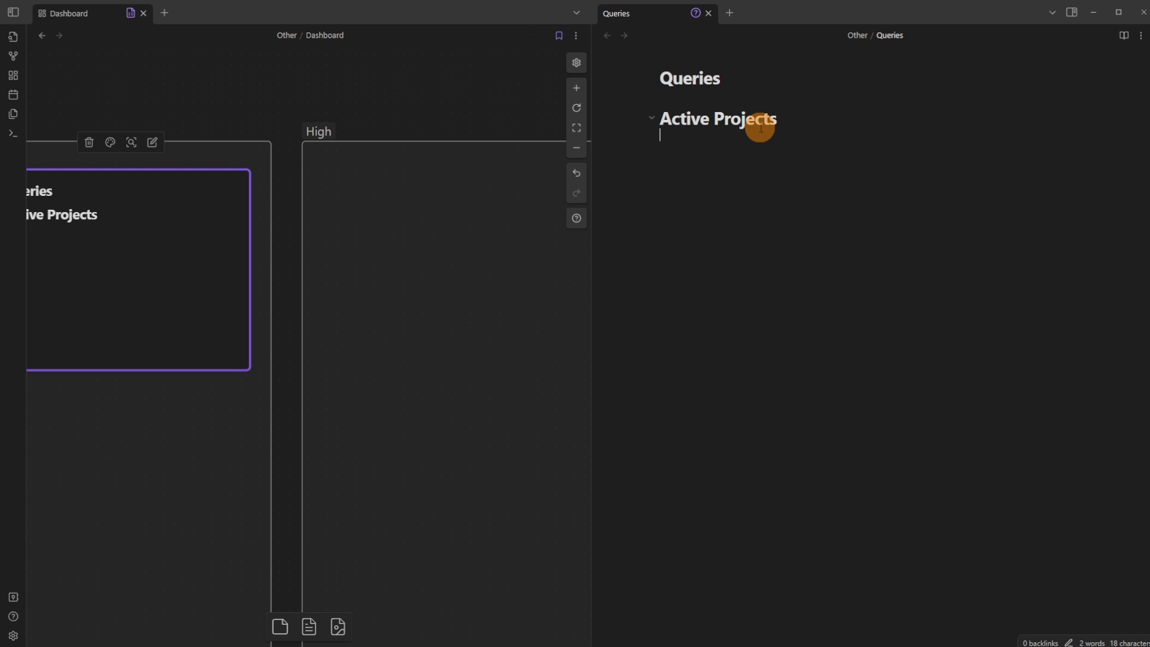
{"action": "type", "text": "# Project "}
{"action": "type", "text": "Idea"}
{"action": "key", "text": "Up"}
{"action": "key", "text": "Up"}
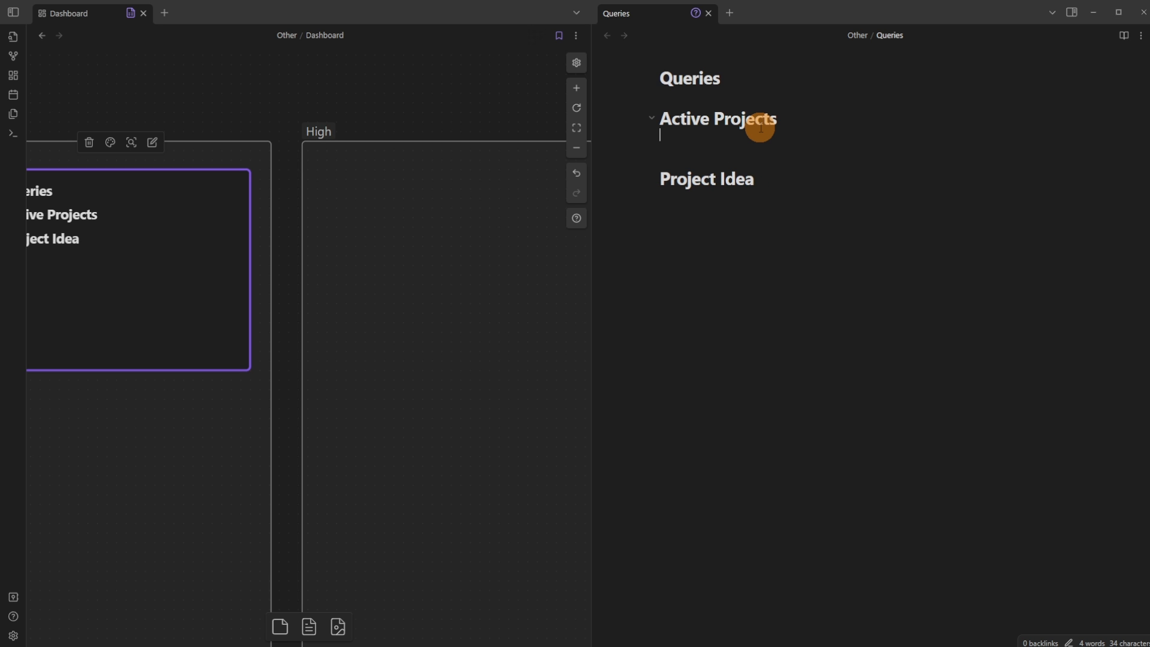
Step: Reword the two headings in the Queries note to Active Essays and Essay Idea
{"action": "key", "text": "ctrl+BackSpace"}
{"action": "type", "text": "Essays"}
{"action": "key", "text": "Down"}
{"action": "key", "text": "Down"}
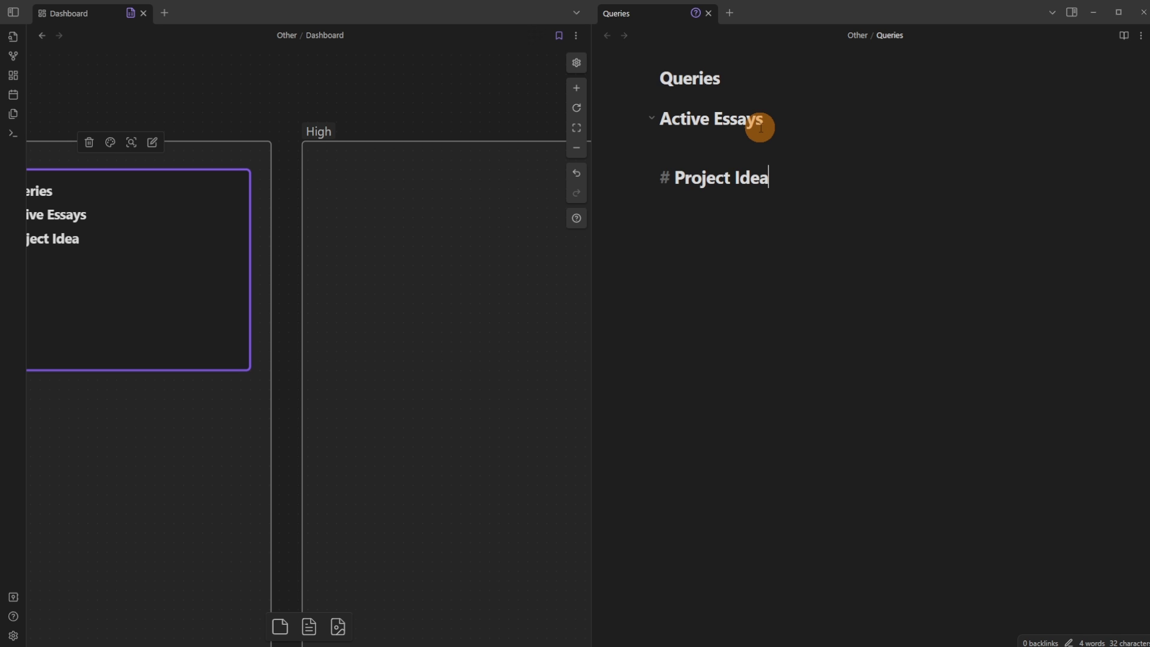
{"action": "key", "text": "ctrl+BackSpace"}
{"action": "type", "text": "Essay"}
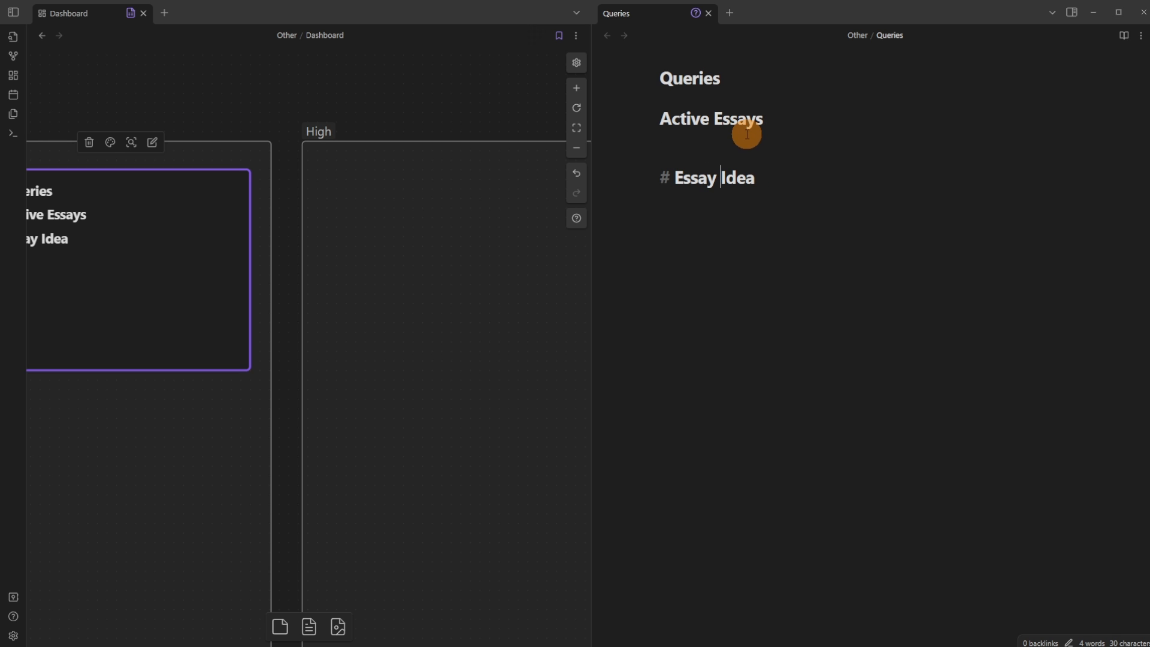
Step: Insert a dataview code block containing a table query beneath the Active Essays heading
{"action": "left_click", "coordinate": [739, 139]}
{"action": "key", "text": "Return"}
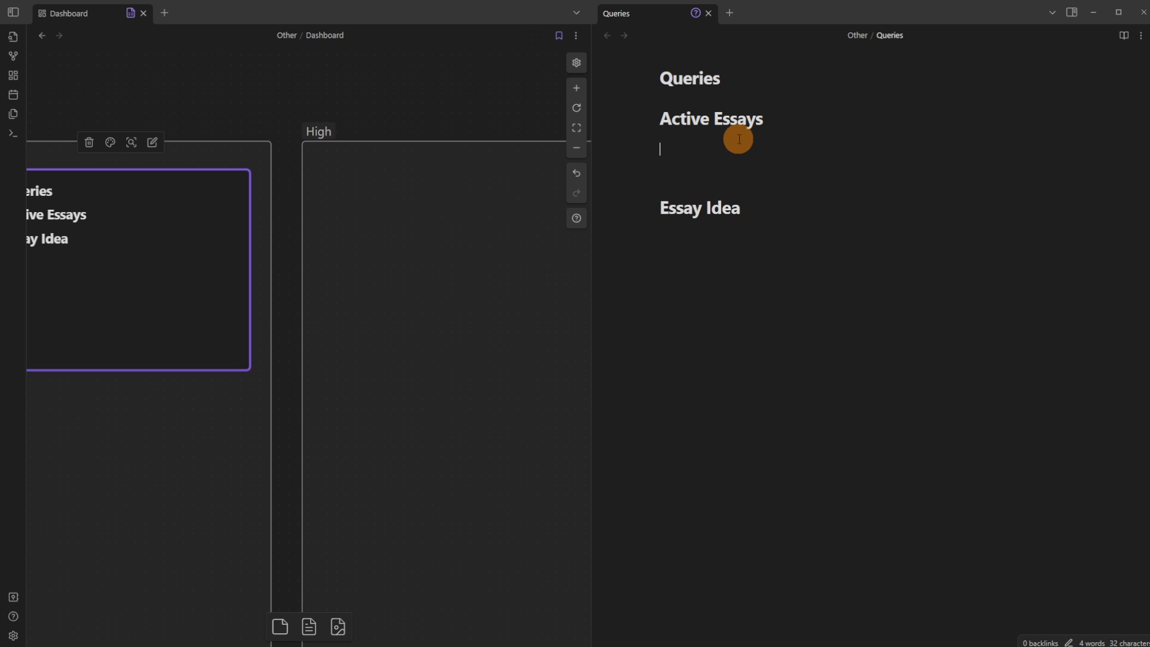
{"action": "type", "text": "```"}
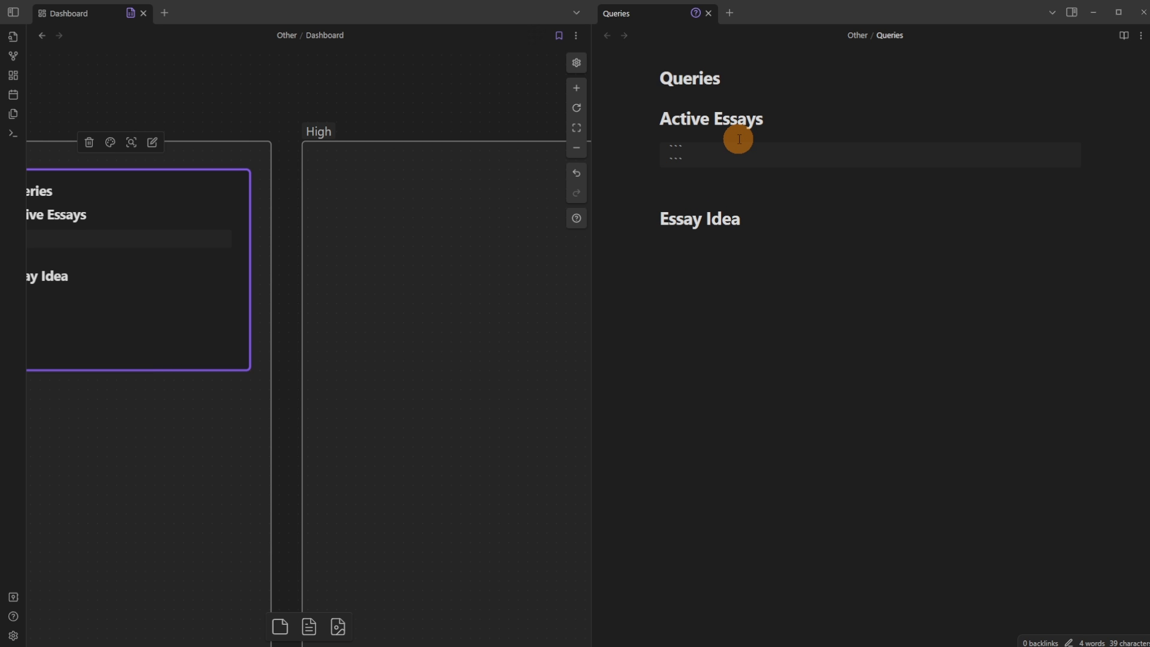
{"action": "type", "text": "dataview"}
{"action": "key", "text": "Return"}
{"action": "type", "text": "from"}
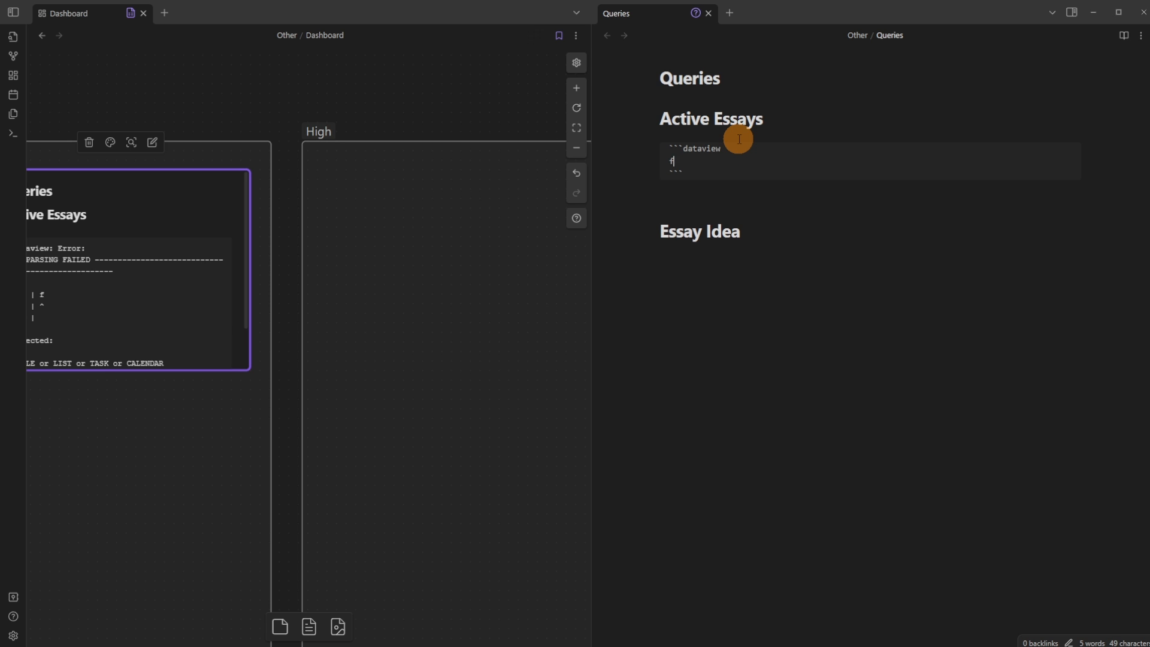
{"action": "key", "text": "BackSpace"}
{"action": "key", "text": "BackSpace"}
{"action": "key", "text": "BackSpace"}
{"action": "key", "text": "BackSpace"}
{"action": "type", "text": "table"}
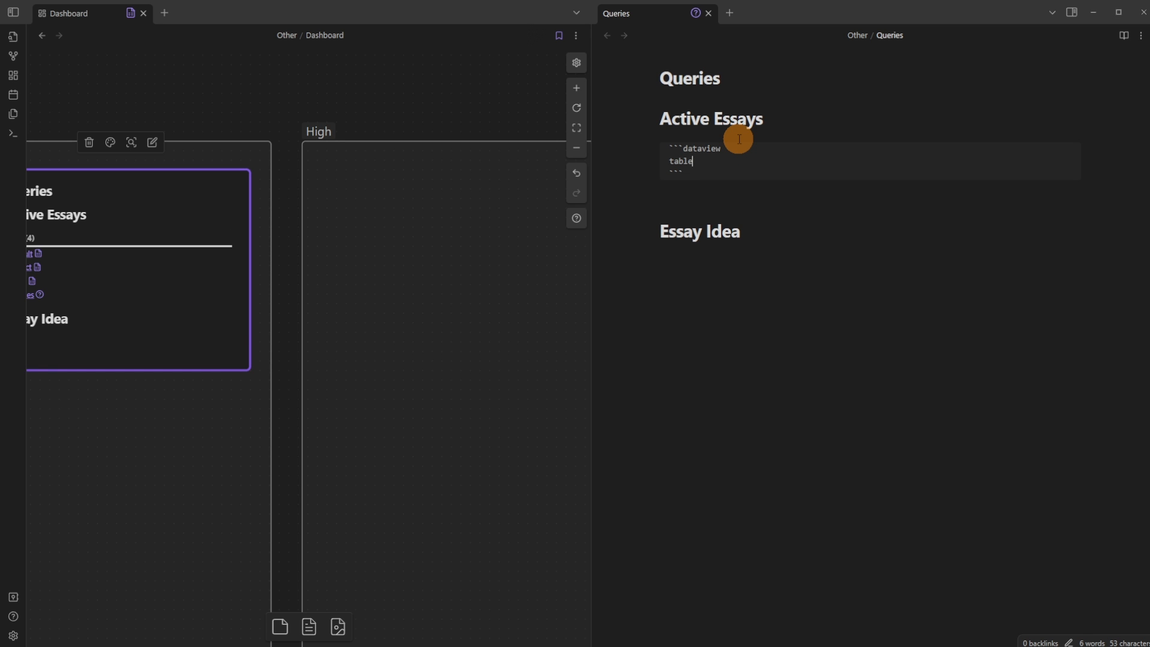
Step: Limit the table query to the Projects folder with the line from "Projects"
{"action": "key", "text": "Return"}
{"action": "scroll", "coordinate": [479, 207], "scroll_direction": "left", "scroll_amount": 5}
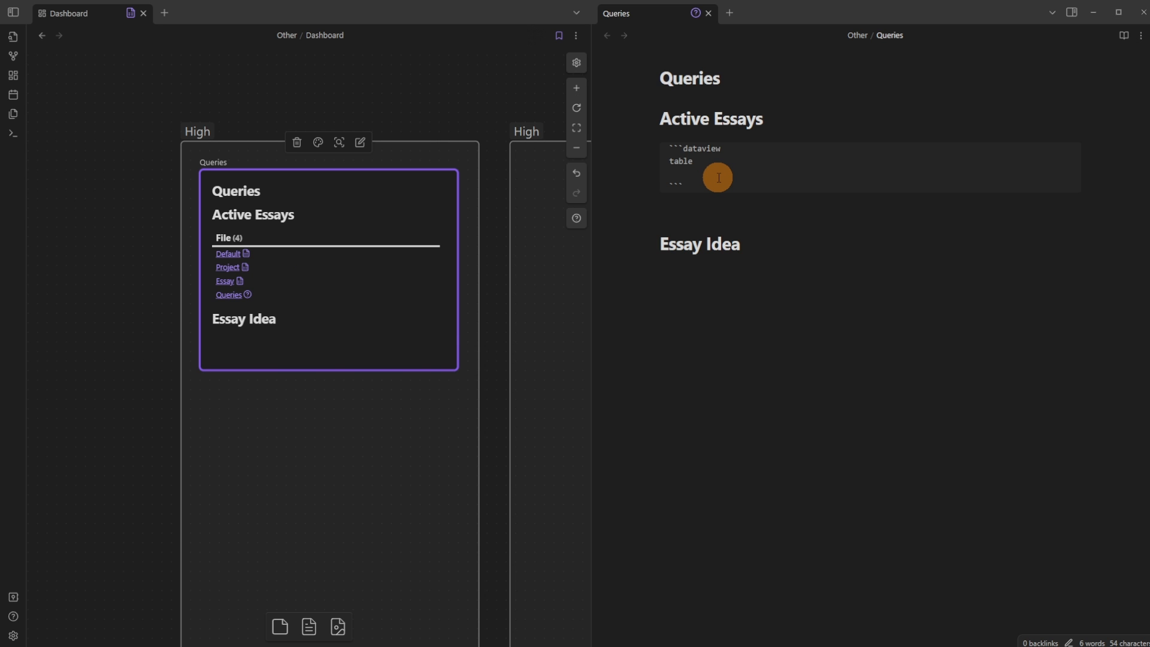
{"action": "type", "text": "rom \"Projects"}
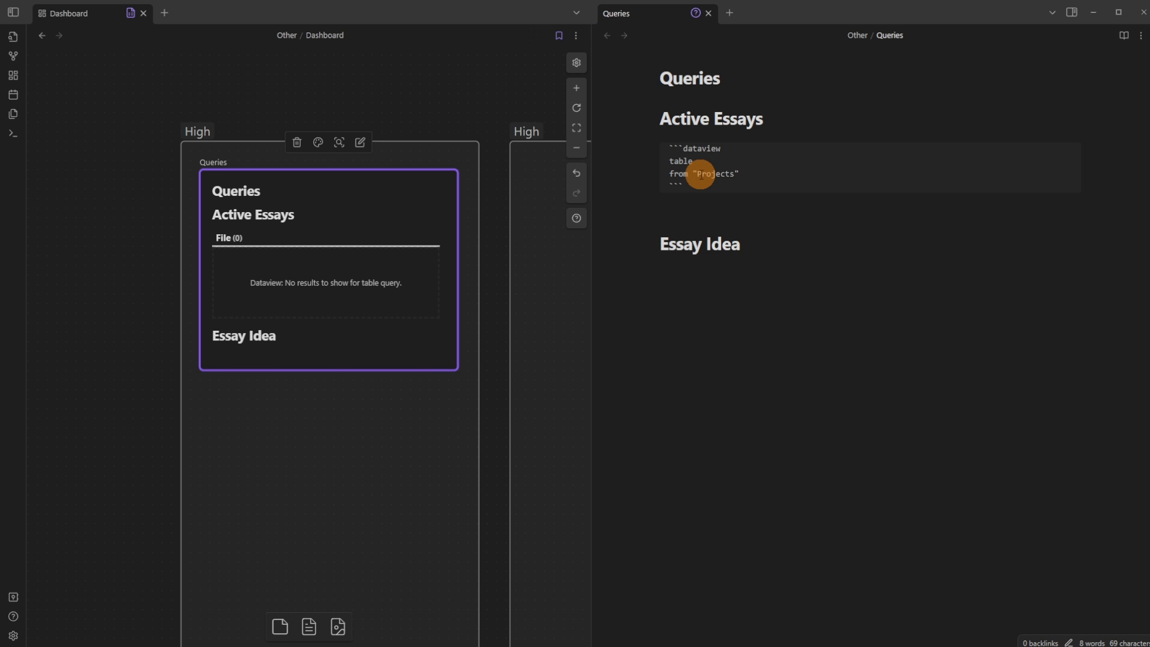
Step: Create a new untitled note in the Projects folder and return to the Queries note
{"action": "left_click", "coordinate": [13, 12]}
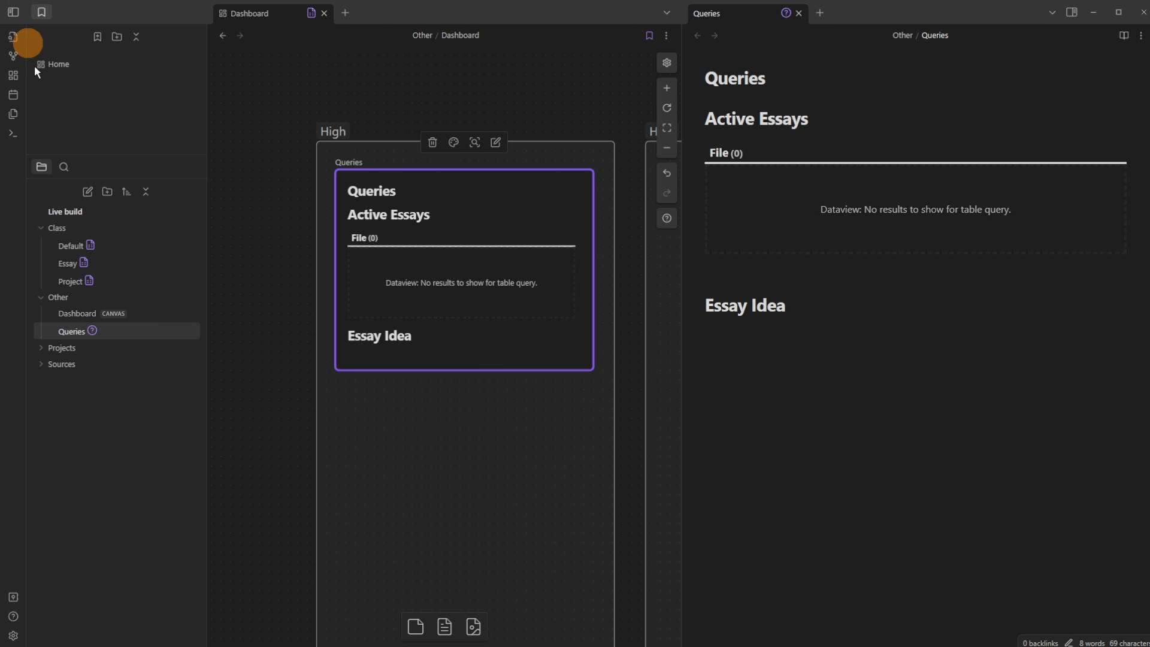
{"action": "right_click", "coordinate": [62, 352]}
{"action": "left_click", "coordinate": [98, 362]}
{"action": "left_click", "coordinate": [899, 190]}
{"action": "left_click", "coordinate": [699, 37]}
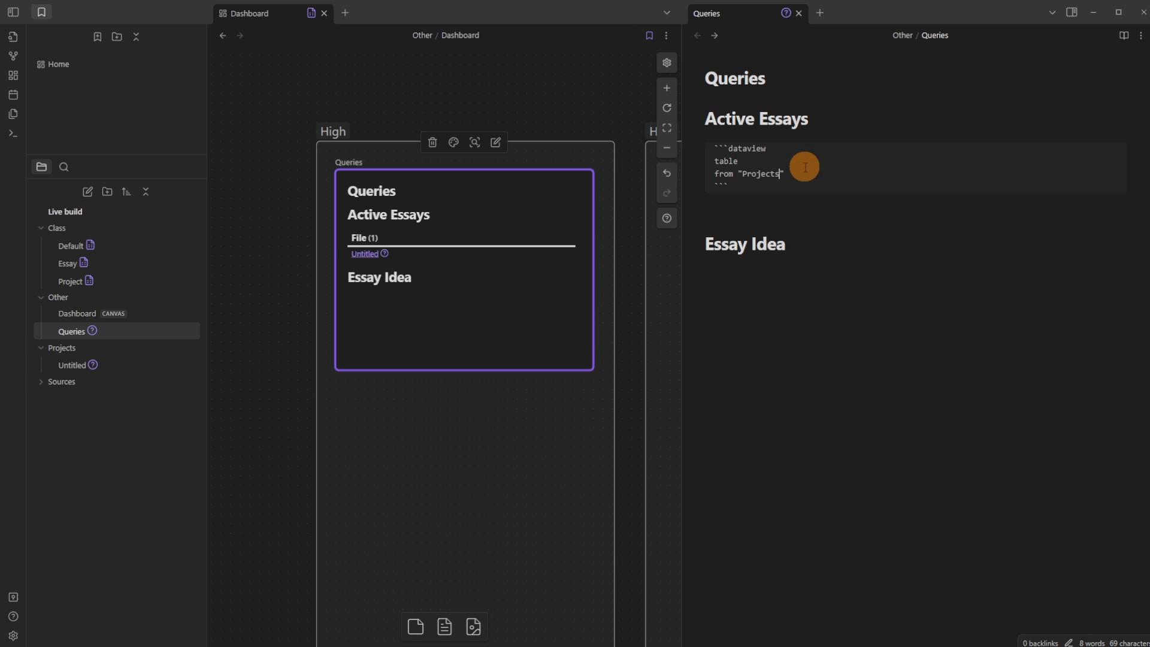
Step: Add without id to the table line of the Active Essays query
{"action": "left_click", "coordinate": [687, 213]}
{"action": "left_click", "coordinate": [785, 162]}
{"action": "type", "text": "without id"}
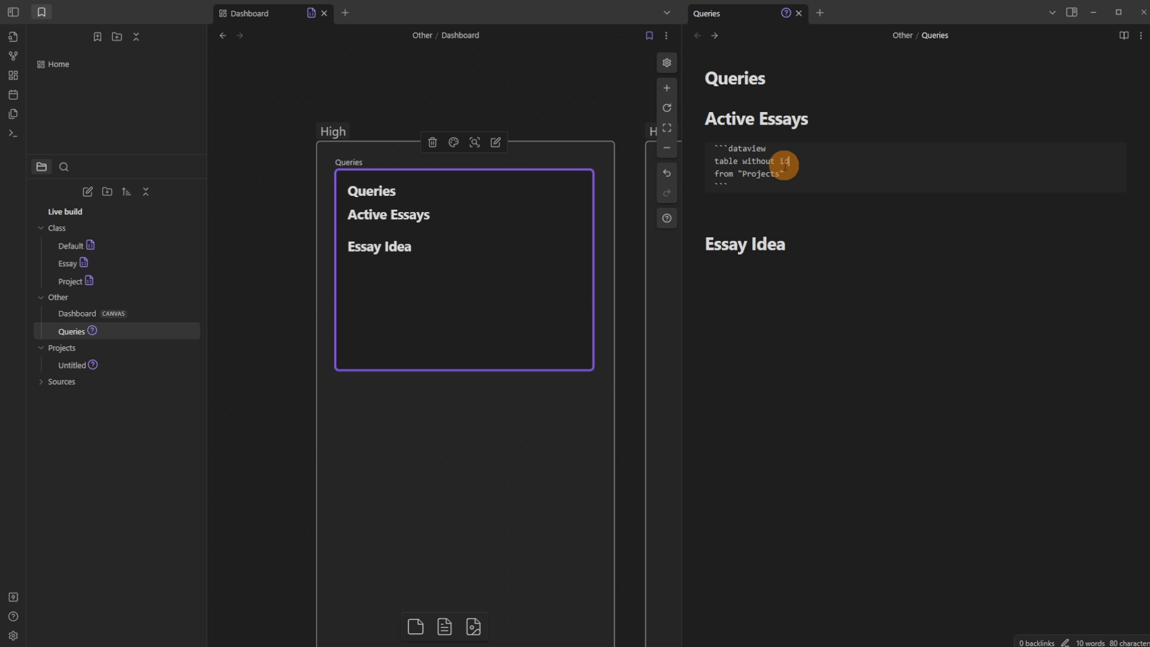
{"action": "type", "text": " as"}
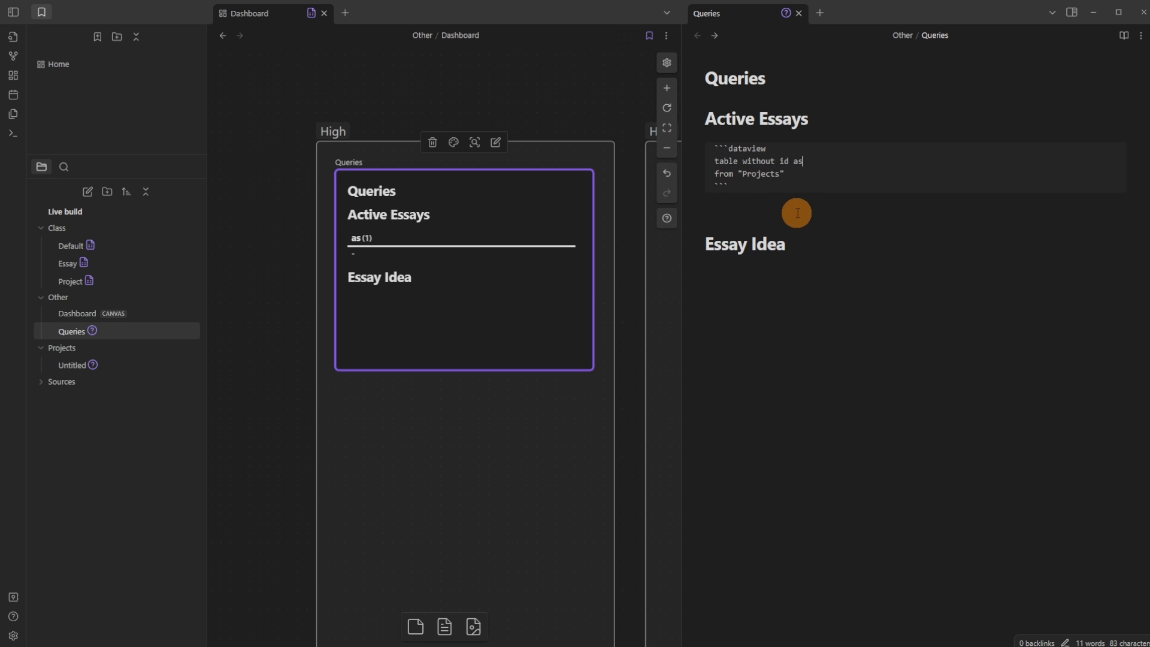
{"action": "type", "text": " file.name"}
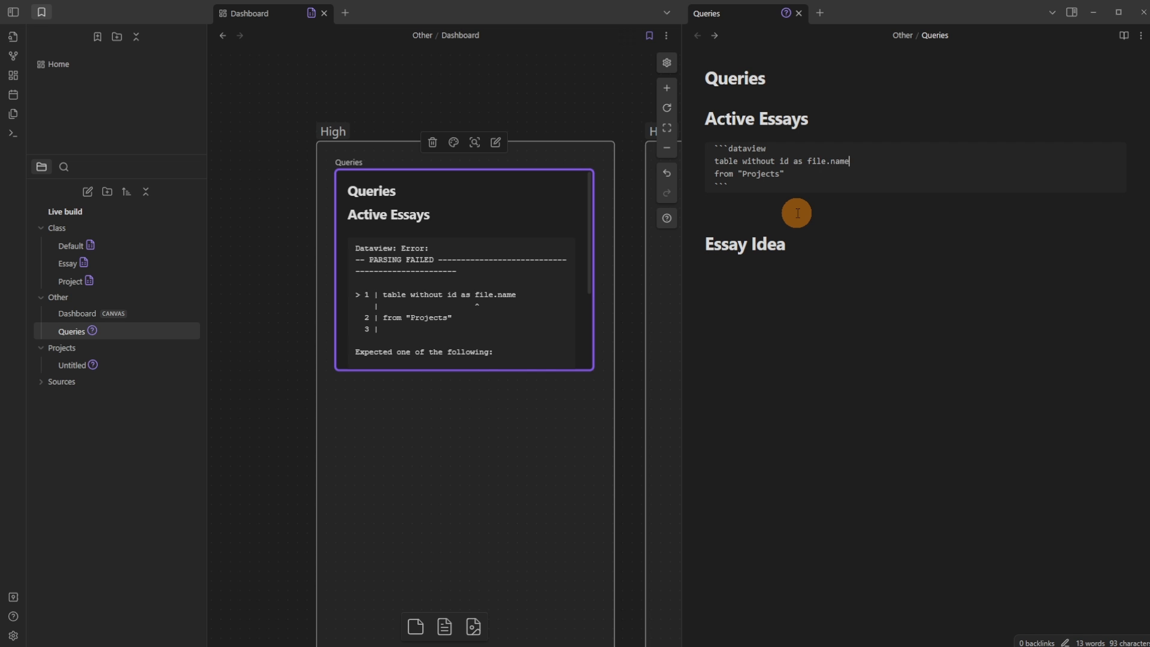
{"action": "key", "text": "BackSpace"}
{"action": "key", "text": "BackSpace"}
{"action": "key", "text": "BackSpace"}
{"action": "key", "text": "BackSpace"}
{"action": "key", "text": "BackSpace"}
{"action": "key", "text": "BackSpace"}
{"action": "key", "text": "BackSpace"}
{"action": "key", "text": "BackSpace"}
{"action": "key", "text": "BackSpace"}
{"action": "key", "text": "BackSpace"}
{"action": "key", "text": "BackSpace"}
{"action": "key", "text": "BackSpace"}
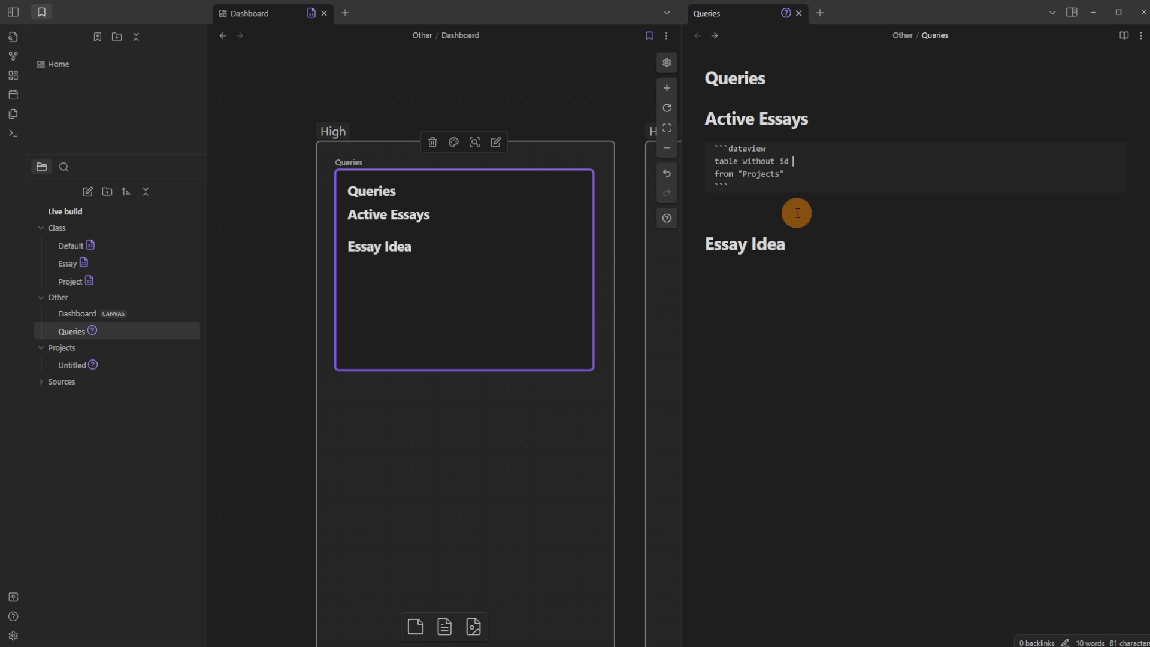
Step: Complete the query's table line with file.link as "Projects" for the first column
{"action": "type", "text": "file.name"}
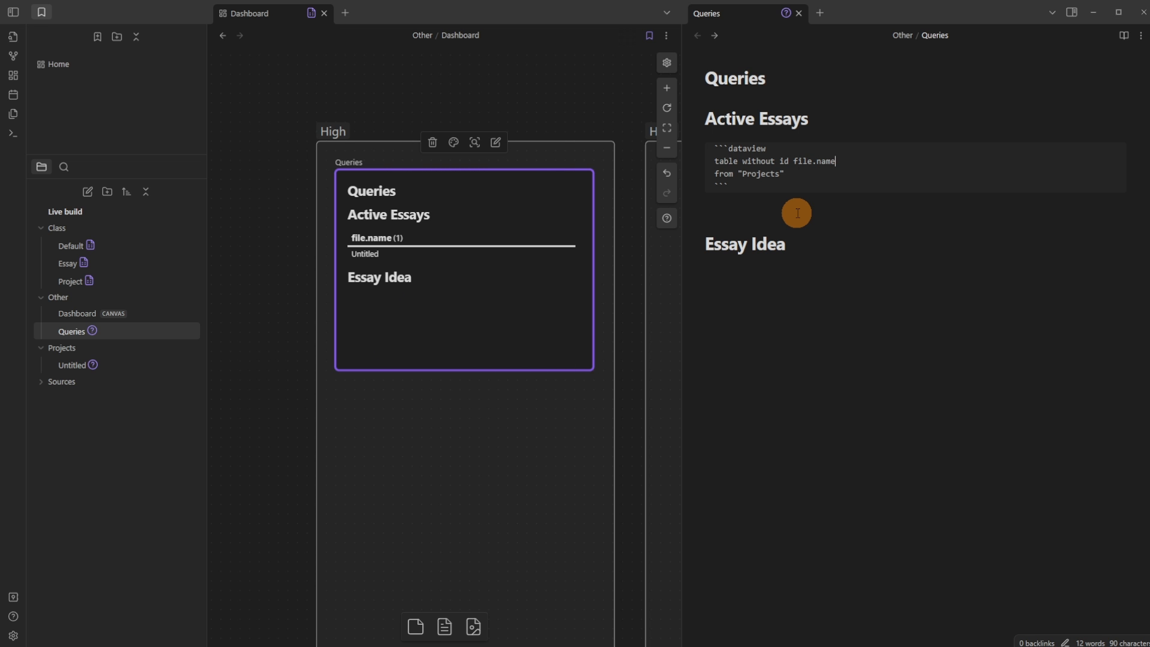
{"action": "key", "text": "BackSpace"}
{"action": "key", "text": "BackSpace"}
{"action": "key", "text": "BackSpace"}
{"action": "key", "text": "BackSpace"}
{"action": "type", "text": "l;i"}
{"action": "key", "text": "BackSpace"}
{"action": "type", "text": "inkas \"projec"}
{"action": "key", "text": "BackSpace"}
{"action": "key", "text": "BackSpace"}
{"action": "key", "text": "BackSpace"}
{"action": "key", "text": "BackSpace"}
{"action": "key", "text": "BackSpace"}
{"action": "key", "text": "BackSpace"}
{"action": "type", "text": "Projects"}
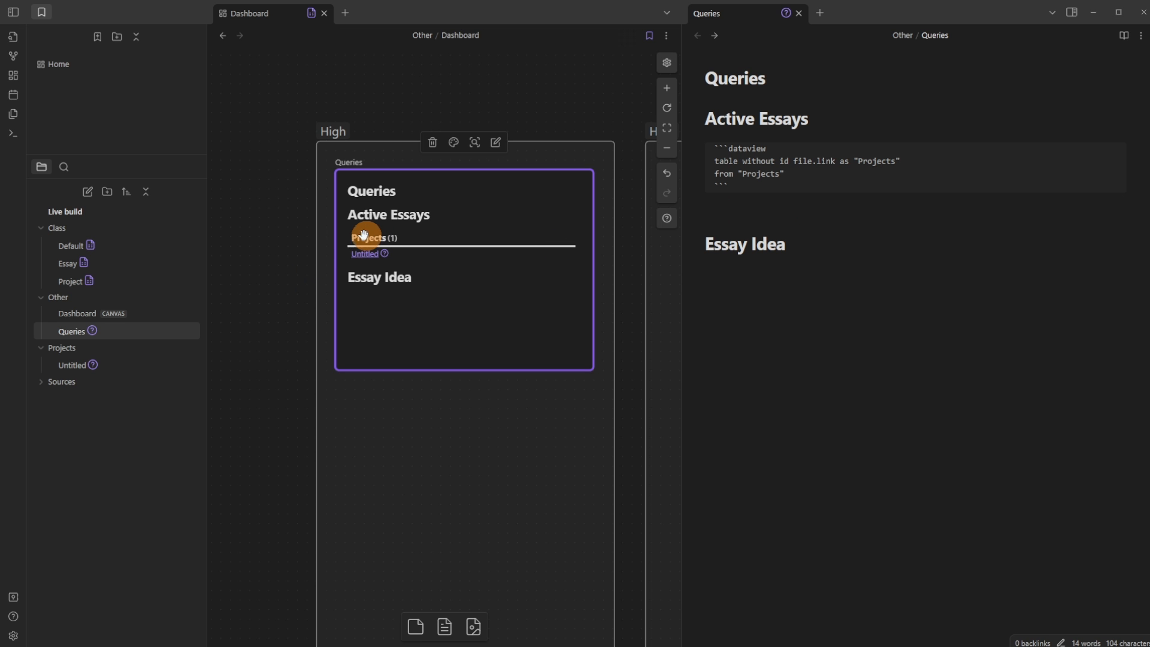
{"action": "mouse_move", "coordinate": [363, 251]}
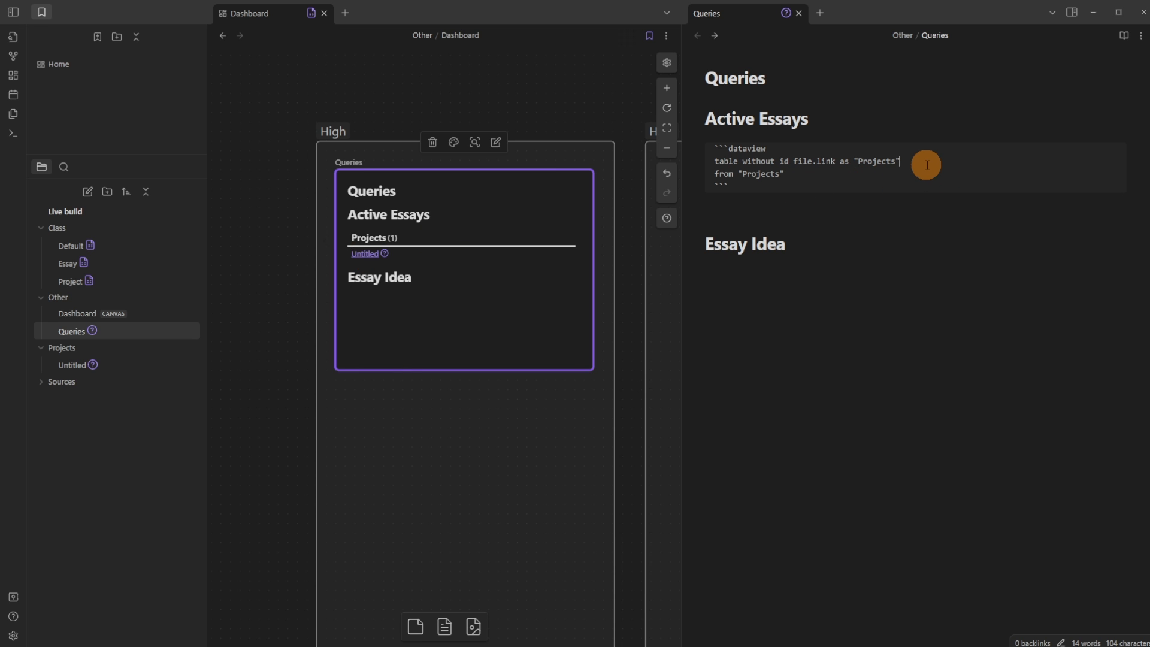
Step: Add Status and Priority columns to the Active Essays query and filter it with where Class = "Essay"
{"action": "type", "text": ", Stat"}
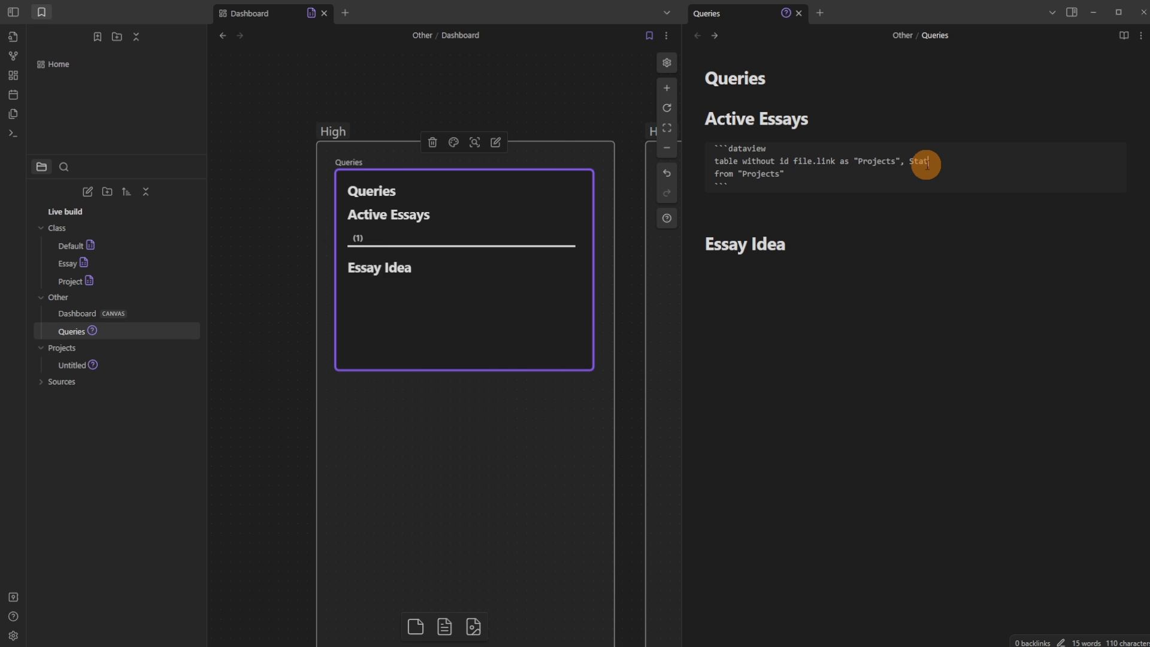
{"action": "type", "text": "us, Priority"}
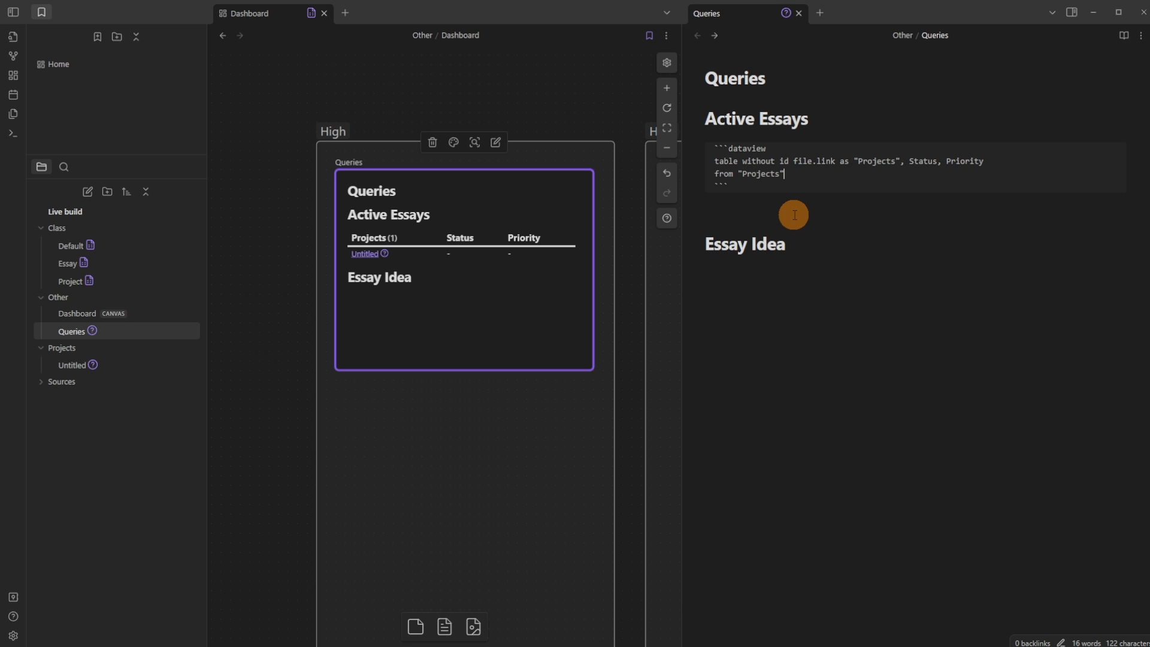
{"action": "key", "text": "Return"}
{"action": "type", "text": "where Class = \"Essa"}
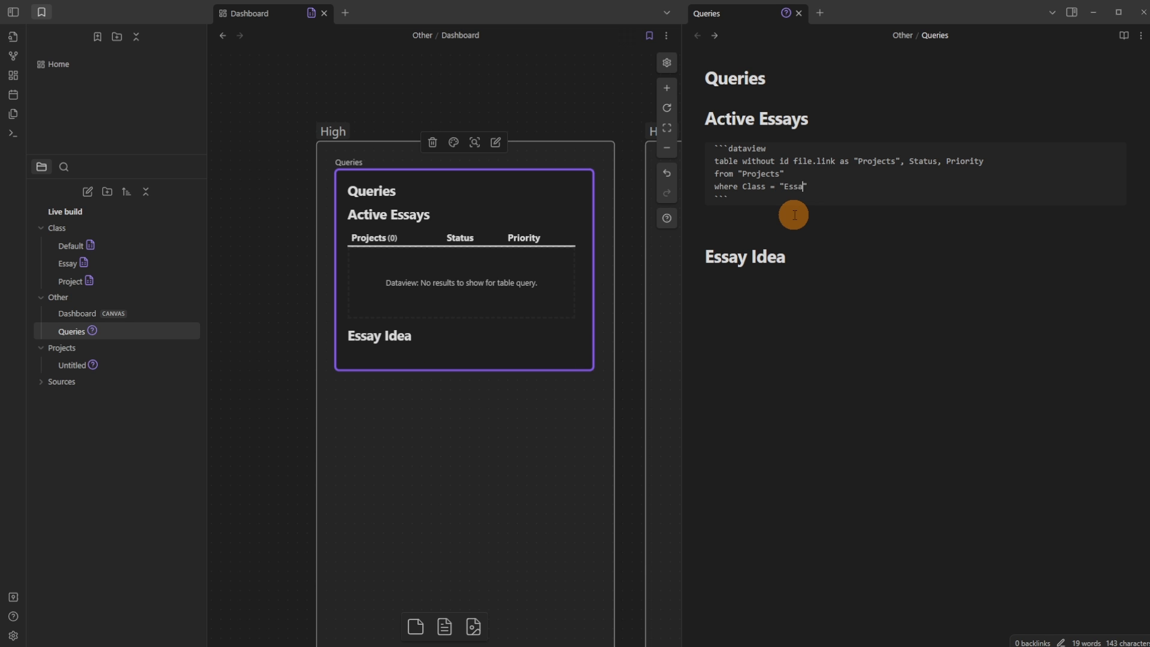
{"action": "left_click", "coordinate": [794, 215]}
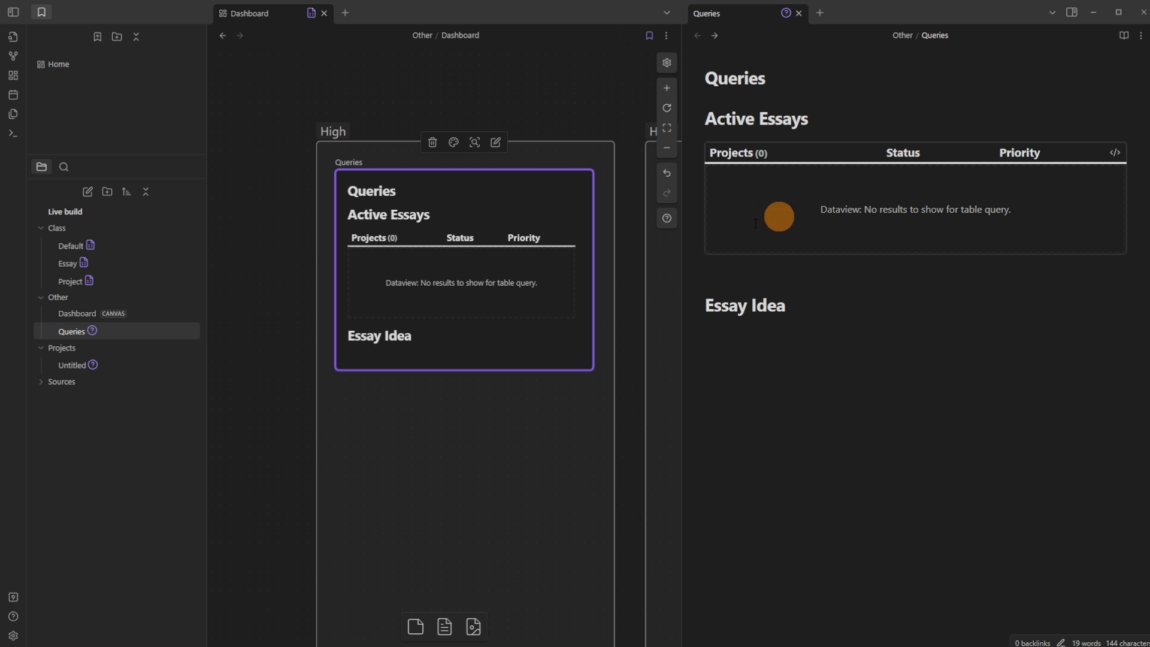
Step: Set the Class field of the Untitled note in Projects to Essay through its metadata fields
{"action": "left_click", "coordinate": [91, 364]}
{"action": "left_click", "coordinate": [515, 339]}
{"action": "left_click", "coordinate": [772, 64]}
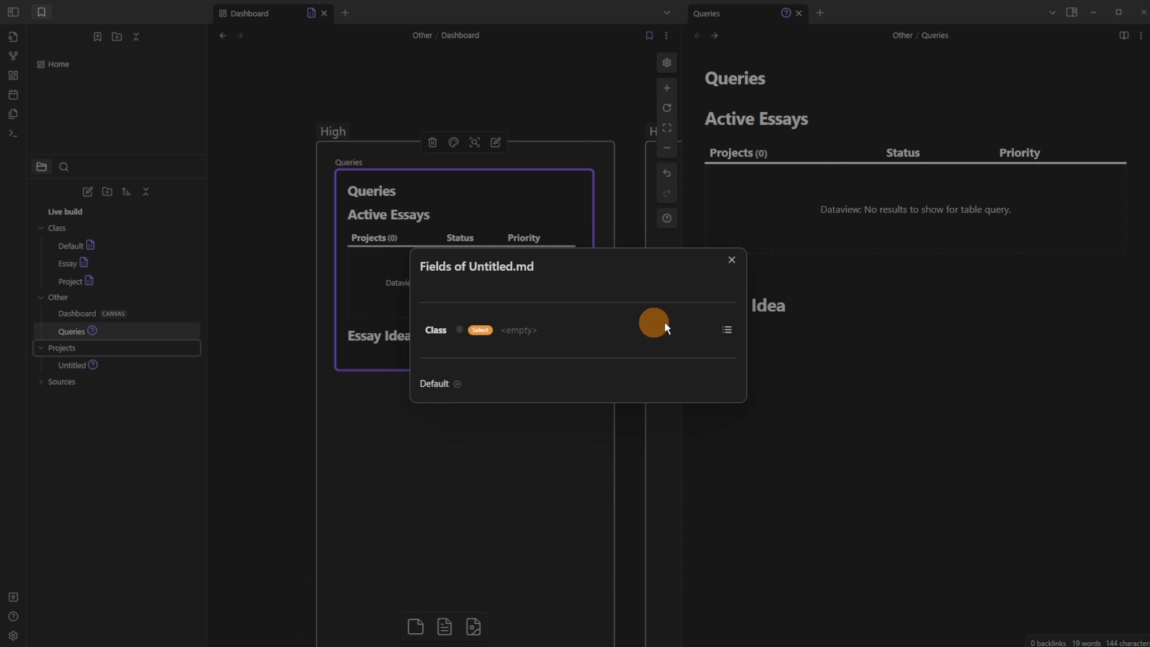
{"action": "left_click", "coordinate": [719, 329]}
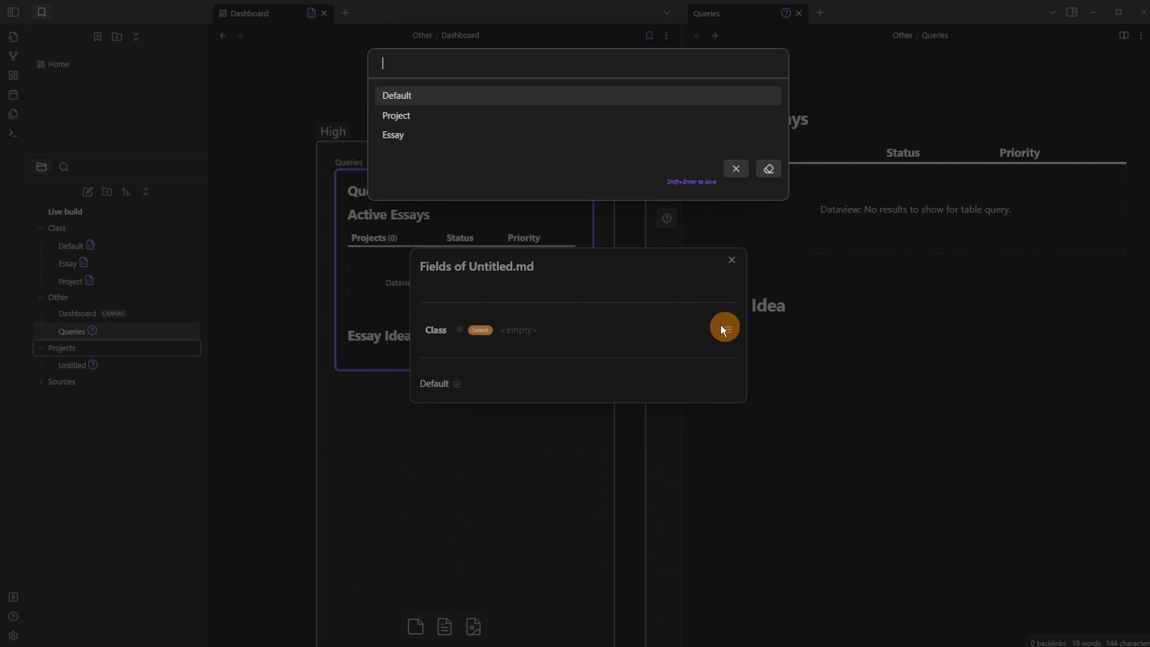
{"action": "left_click", "coordinate": [443, 134]}
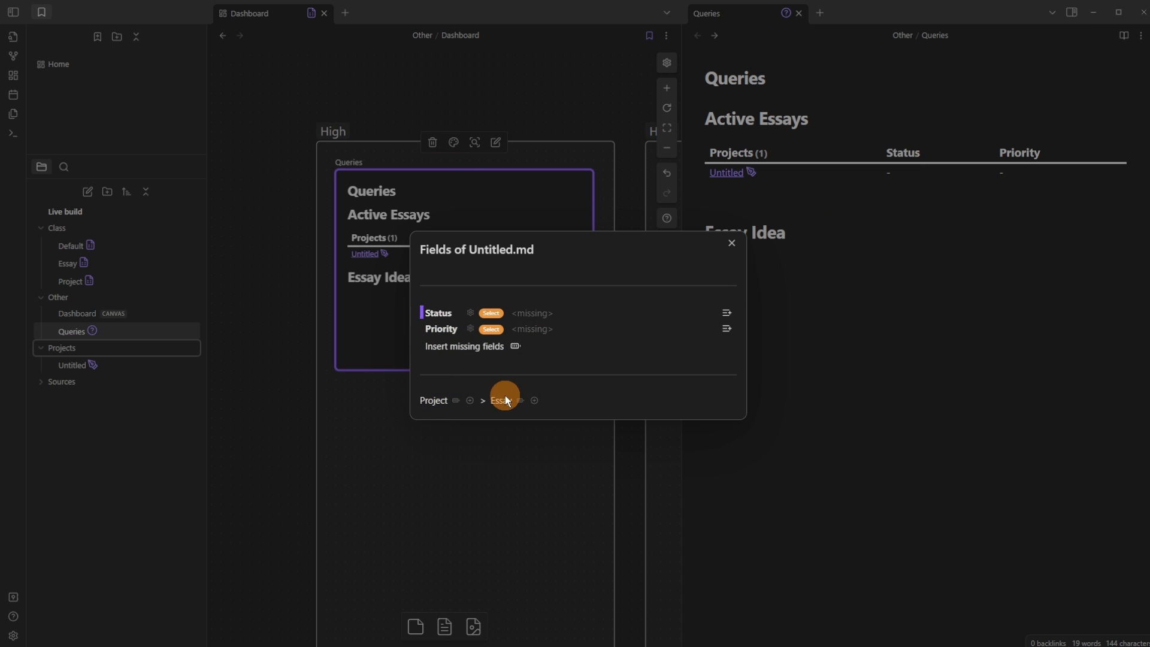
Step: Insert the Untitled note's missing fields and set Status to Research and Priority to Medium
{"action": "left_click", "coordinate": [516, 347]}
{"action": "left_click", "coordinate": [751, 97]}
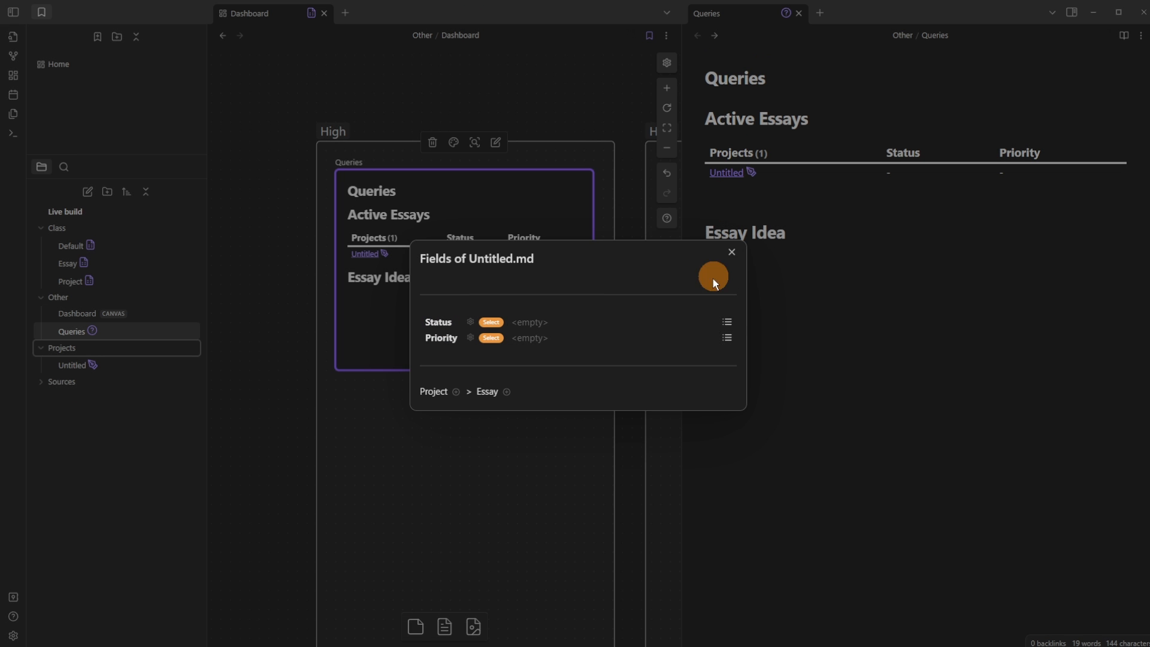
{"action": "left_click", "coordinate": [729, 318]}
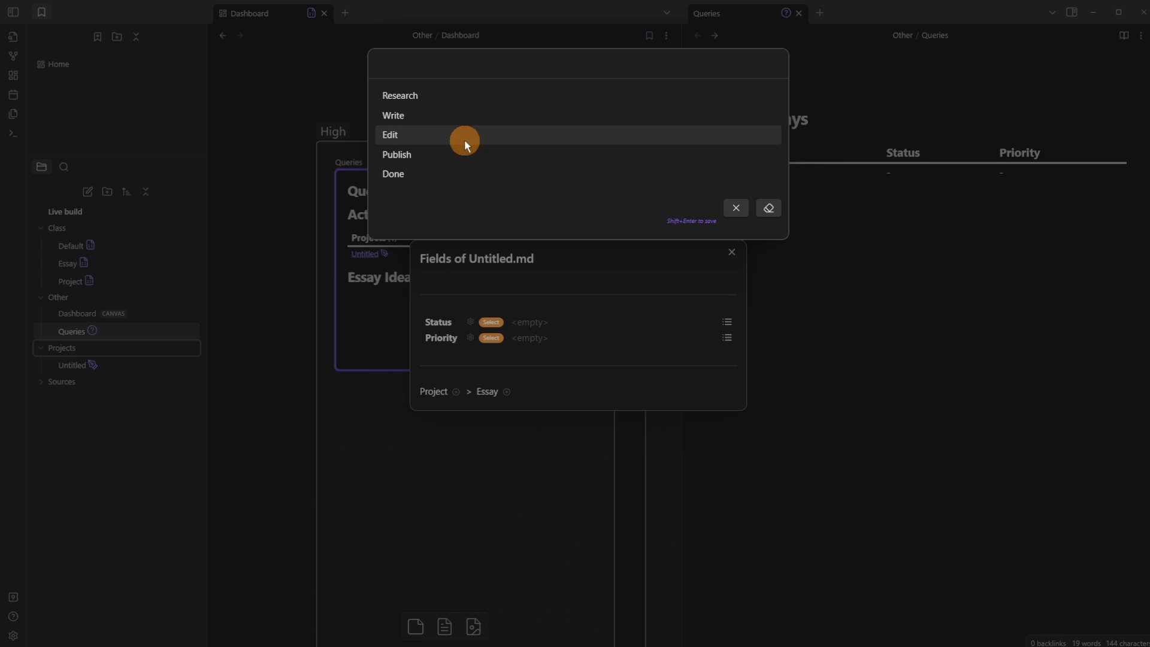
{"action": "left_click", "coordinate": [443, 99]}
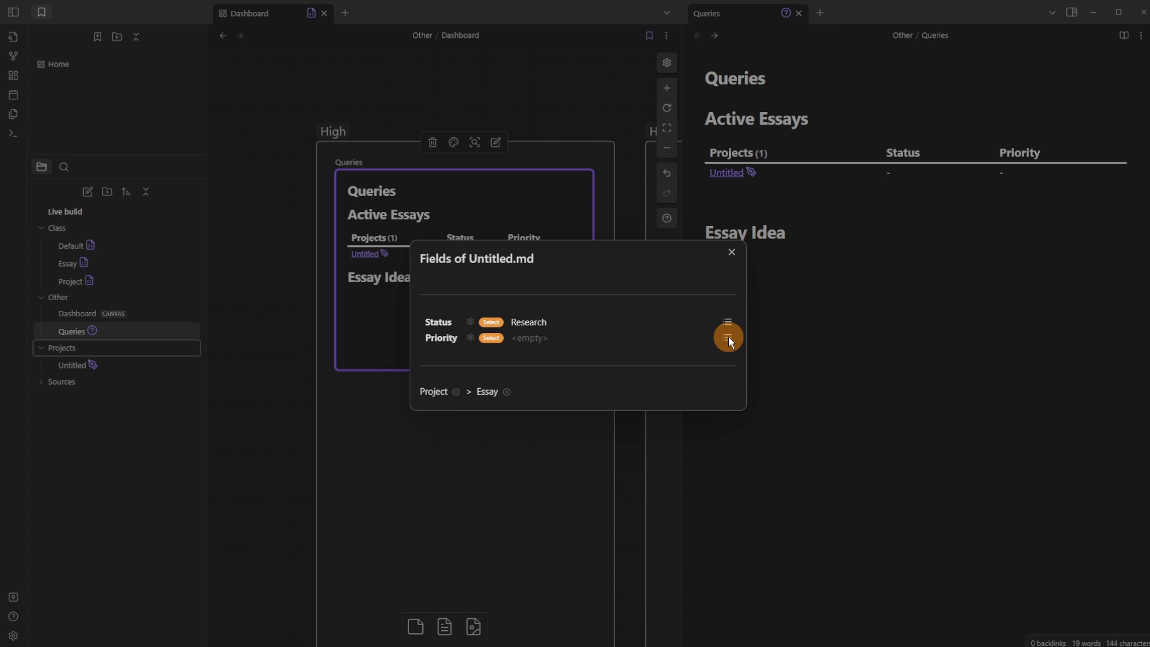
{"action": "left_click", "coordinate": [728, 338]}
{"action": "left_click", "coordinate": [457, 115]}
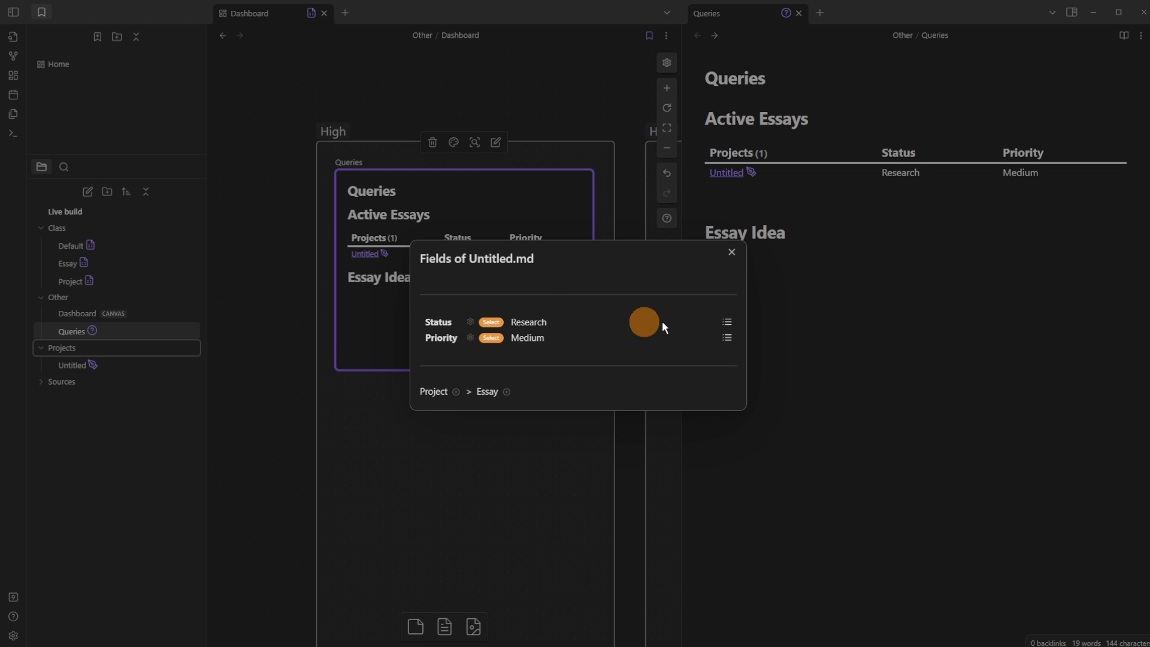
Step: Add an Idea value to the Essay class's Status field, move it to the start of the list, and save the field
{"action": "left_click", "coordinate": [471, 323]}
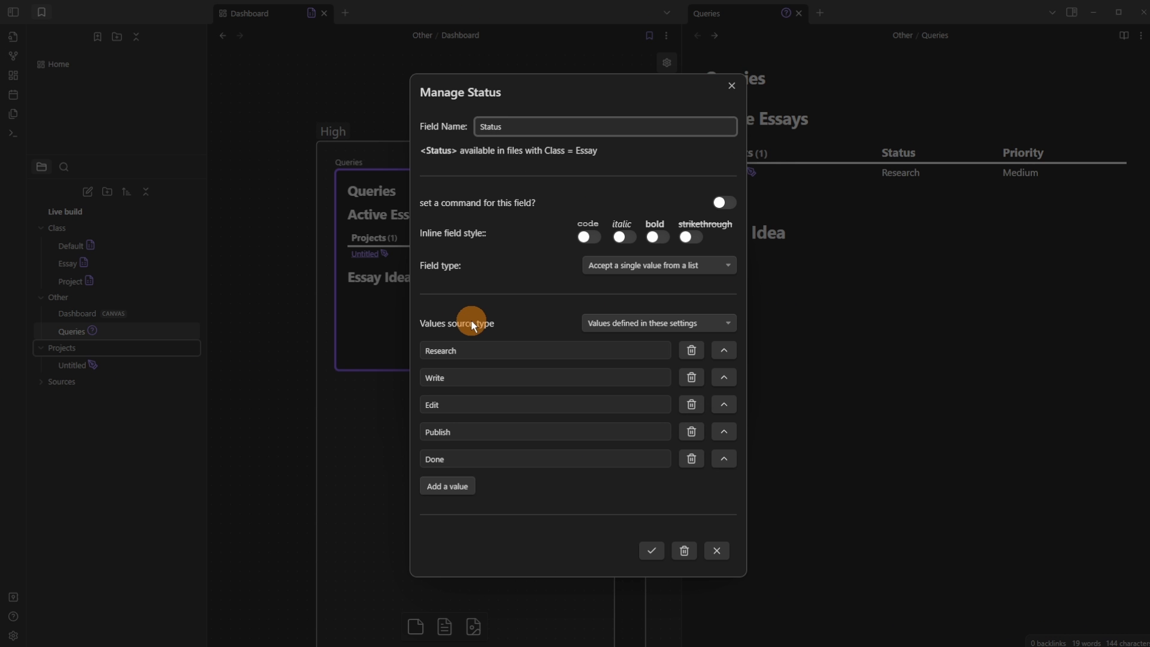
{"action": "left_click", "coordinate": [458, 487]}
{"action": "left_click", "coordinate": [472, 473]}
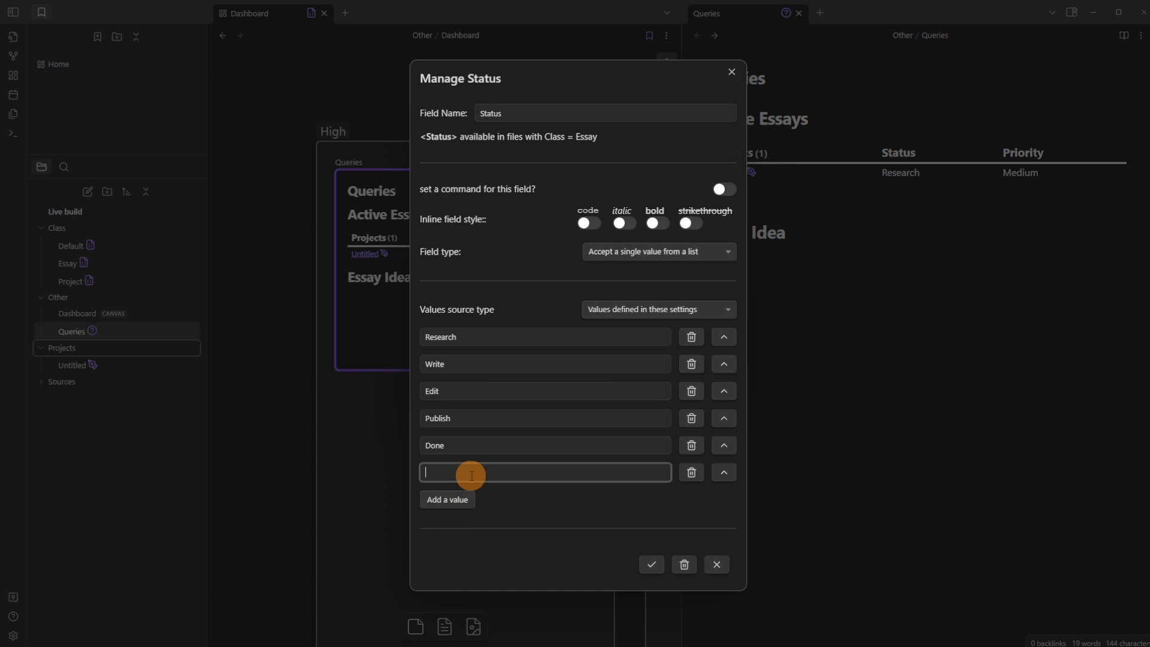
{"action": "left_click", "coordinate": [724, 472]}
{"action": "left_click", "coordinate": [724, 445]}
{"action": "left_click", "coordinate": [724, 418]}
{"action": "left_click", "coordinate": [724, 391]}
{"action": "left_click", "coordinate": [724, 364]}
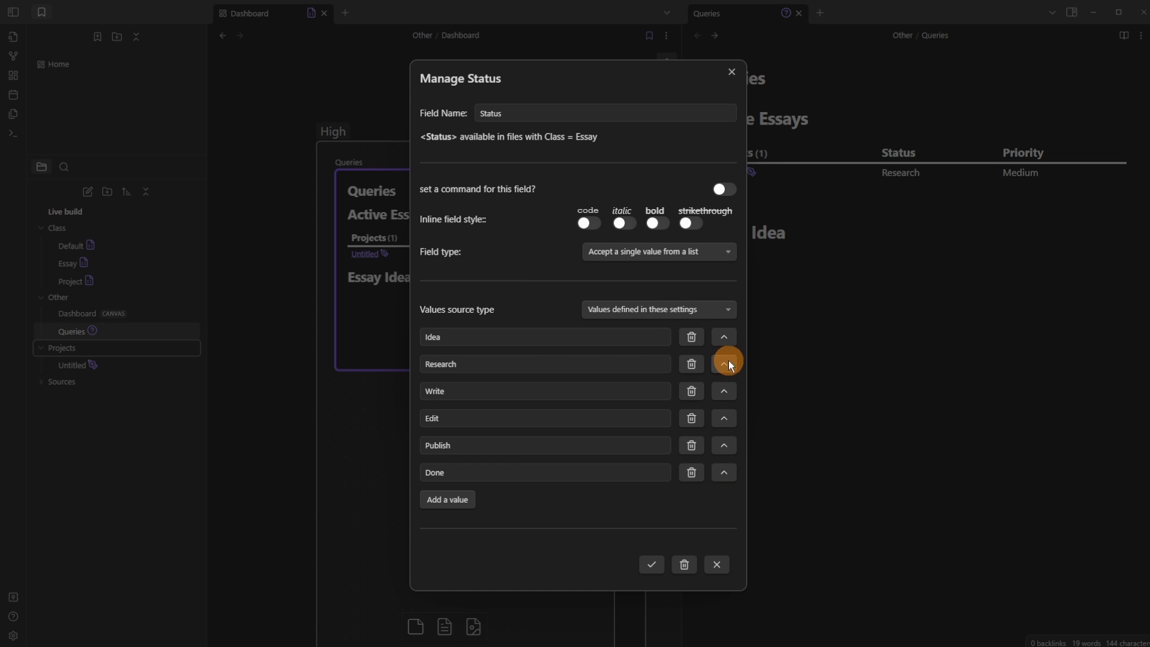
{"action": "left_click", "coordinate": [652, 565]}
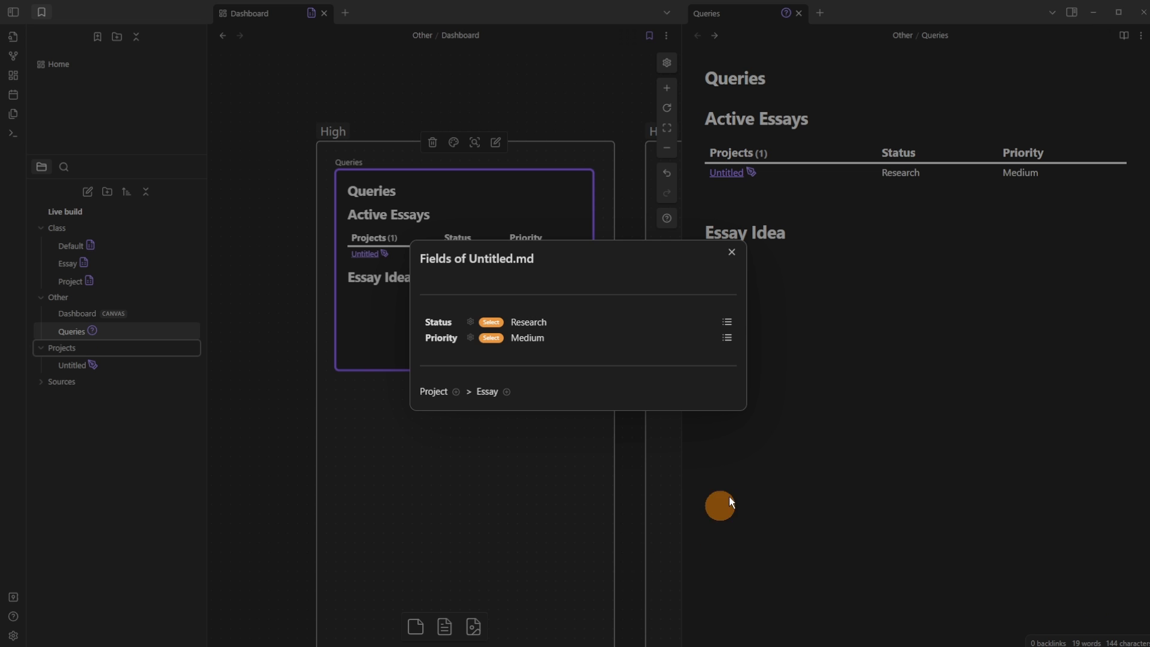
{"action": "left_click", "coordinate": [791, 456]}
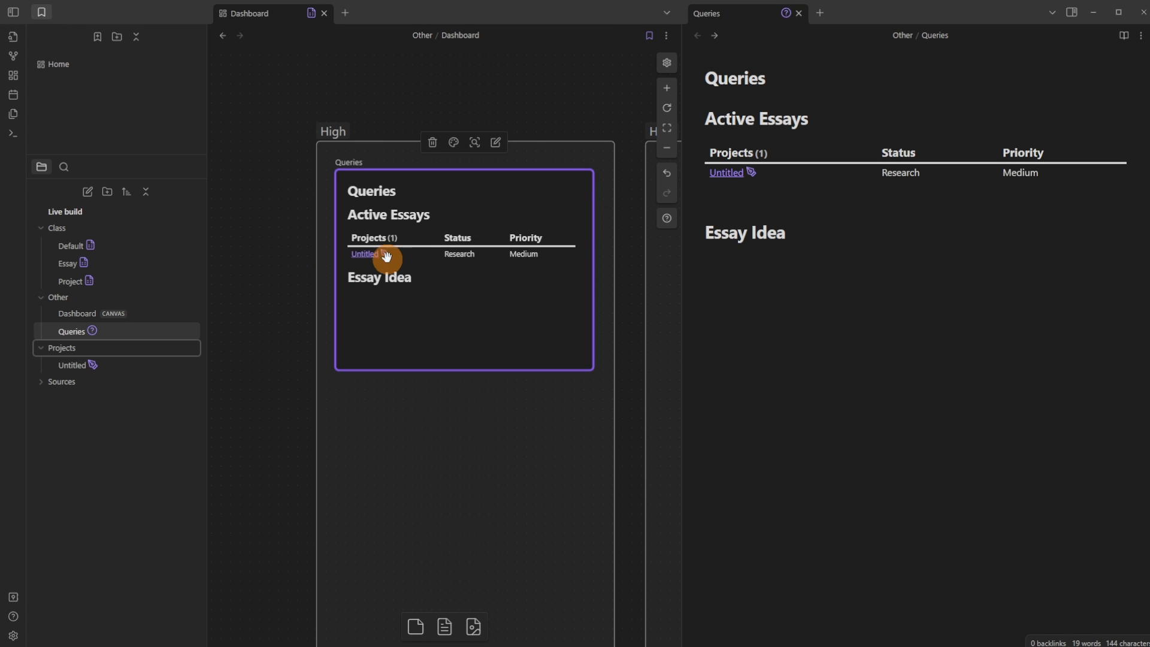
Step: Copy the Active Essays Dataview block and paste it under the Essay Idea heading in the Queries note
{"action": "left_click", "coordinate": [752, 200]}
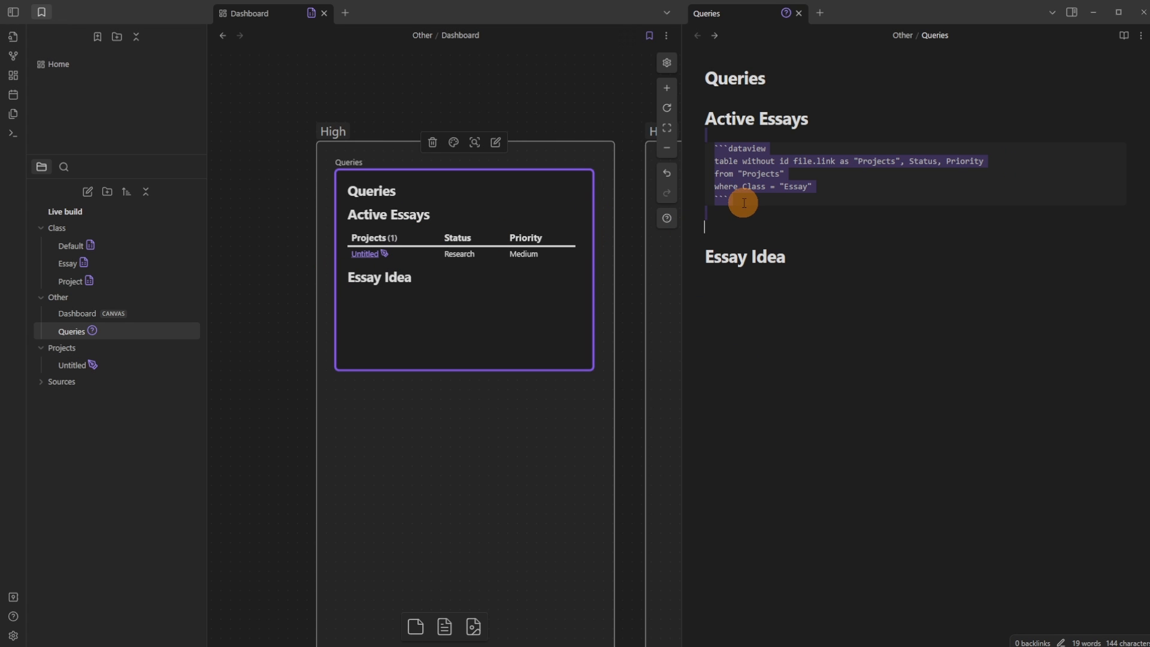
{"action": "left_click", "coordinate": [796, 199]}
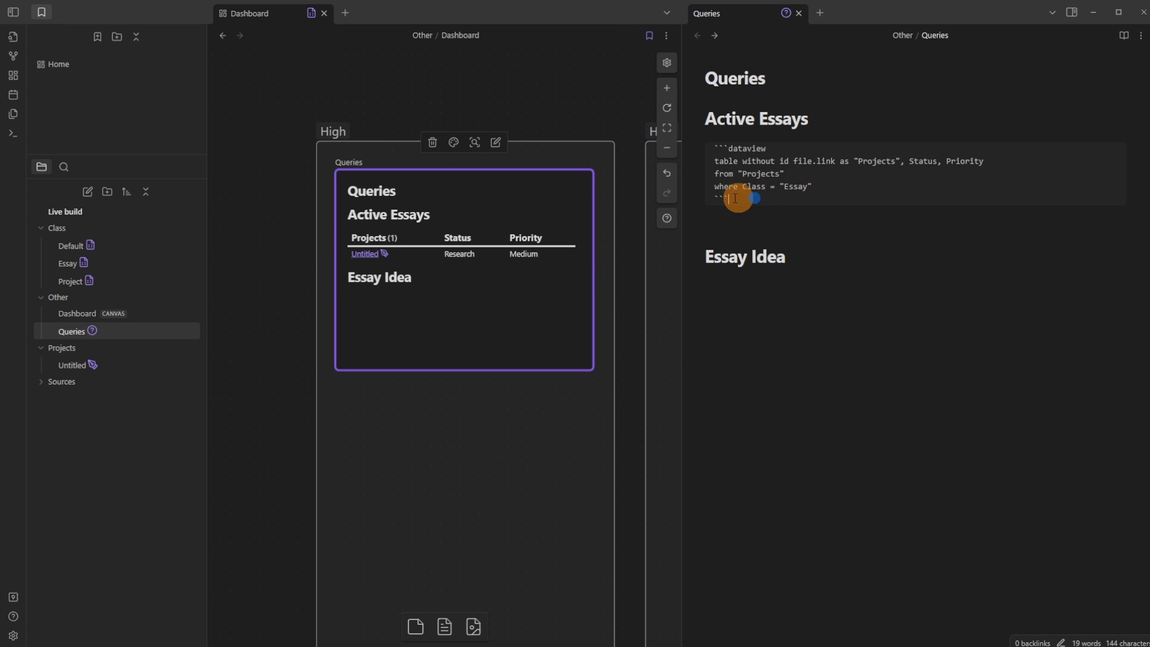
{"action": "left_click_drag", "start_coordinate": [745, 199], "coordinate": [721, 147]}
{"action": "key", "text": "ctrl+c"}
{"action": "left_click", "coordinate": [746, 293]}
{"action": "key", "text": "Return"}
{"action": "key", "text": "ctrl+v"}
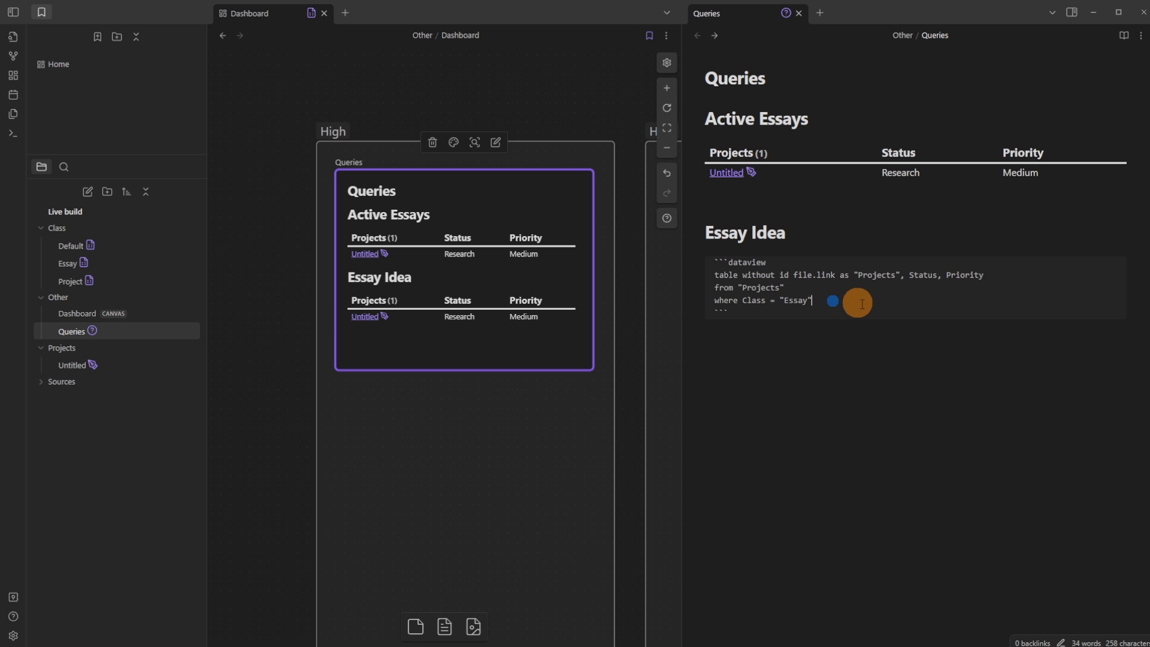
Step: Add the condition where Status = "Idea" to the Essay Idea query, below its Class filter
{"action": "type", "text": "hello"}
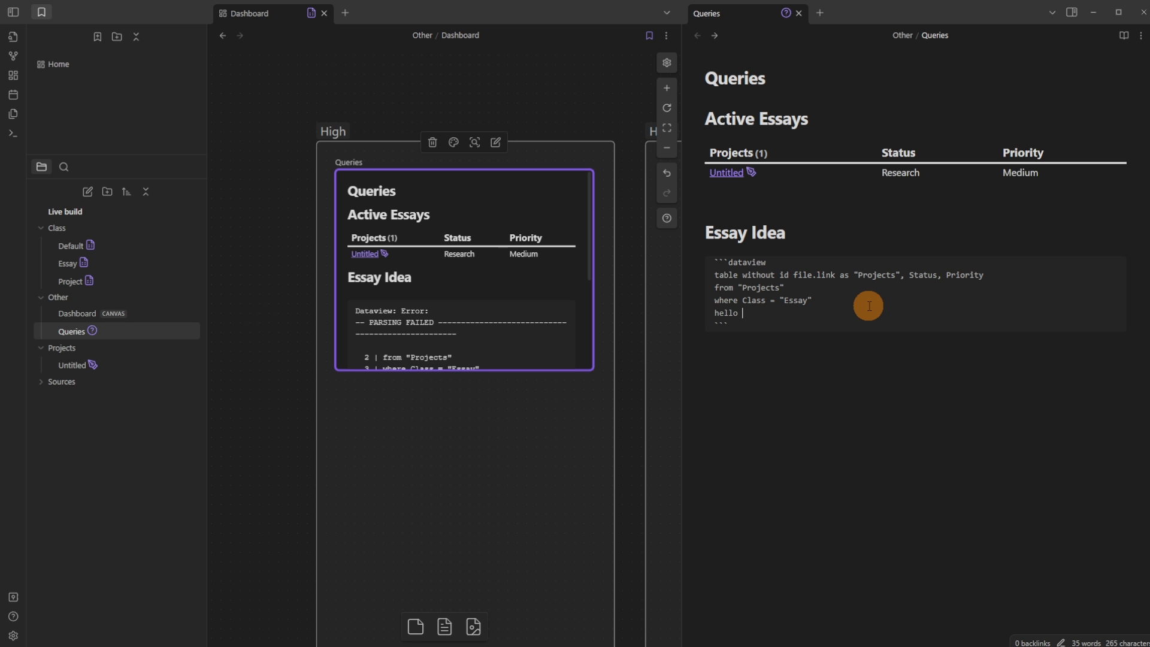
{"action": "key", "text": "BackSpace"}
{"action": "type", "text": "where"}
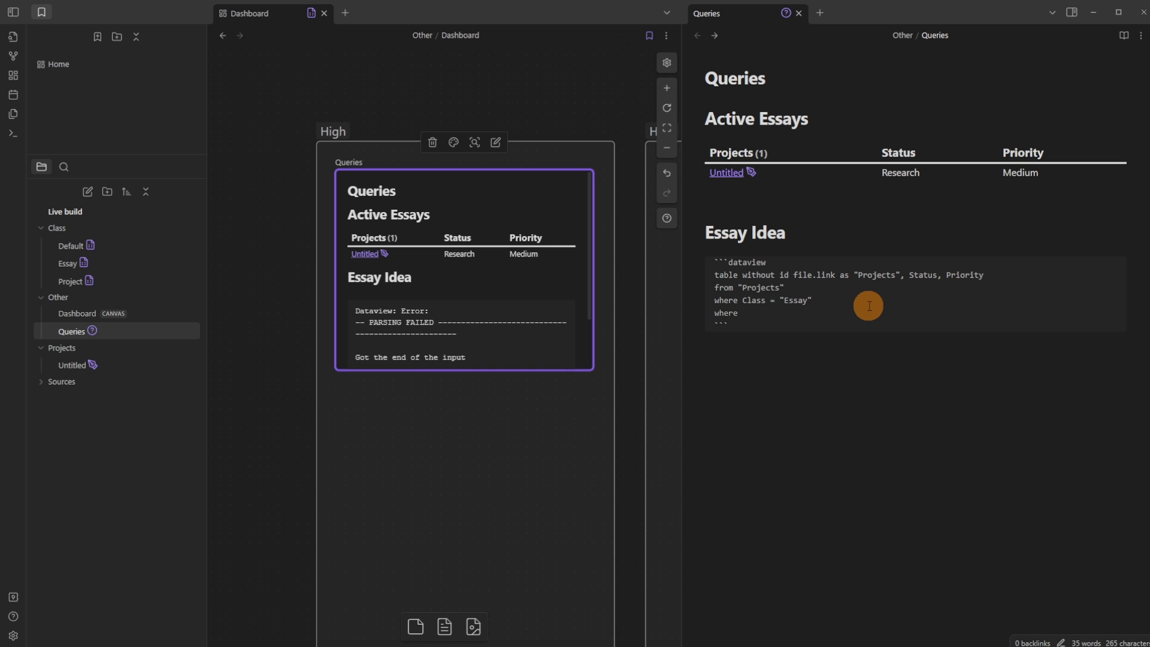
{"action": "type", "text": "St"}
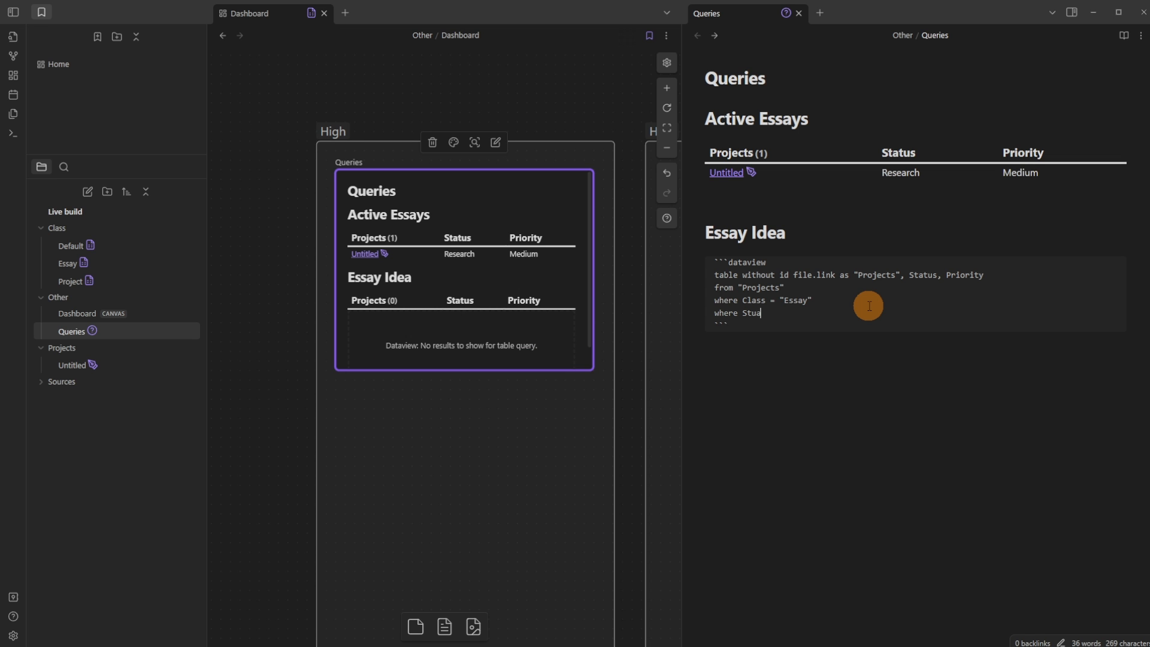
{"action": "type", "text": "atus ="}
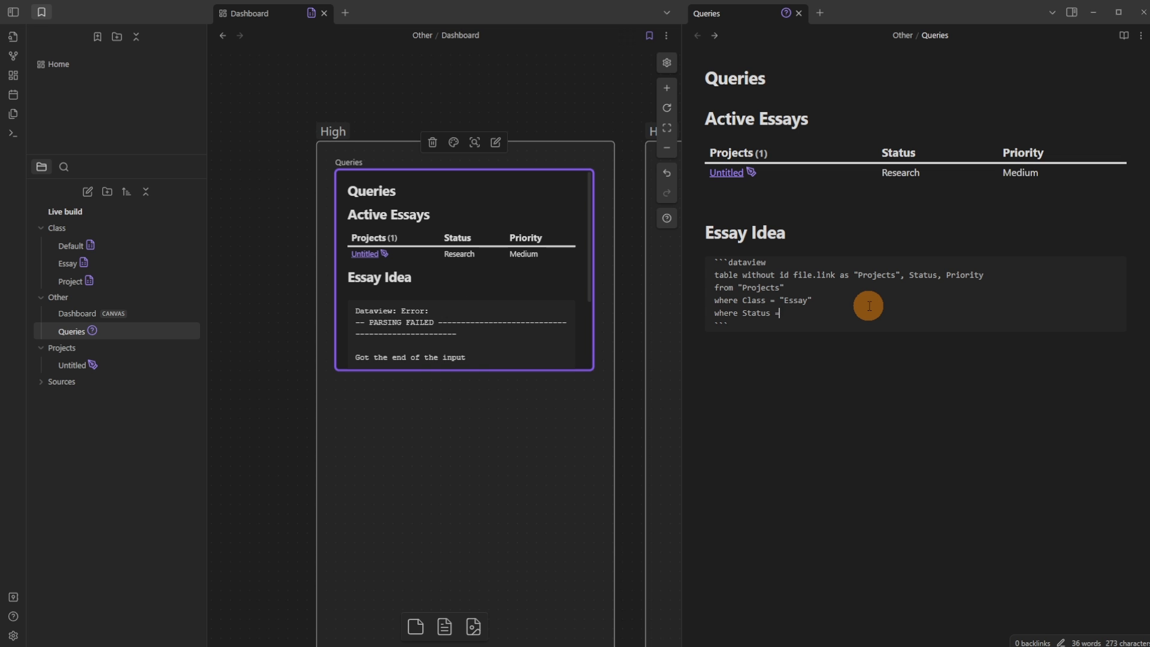
{"action": "type", "text": " \"Idea"}
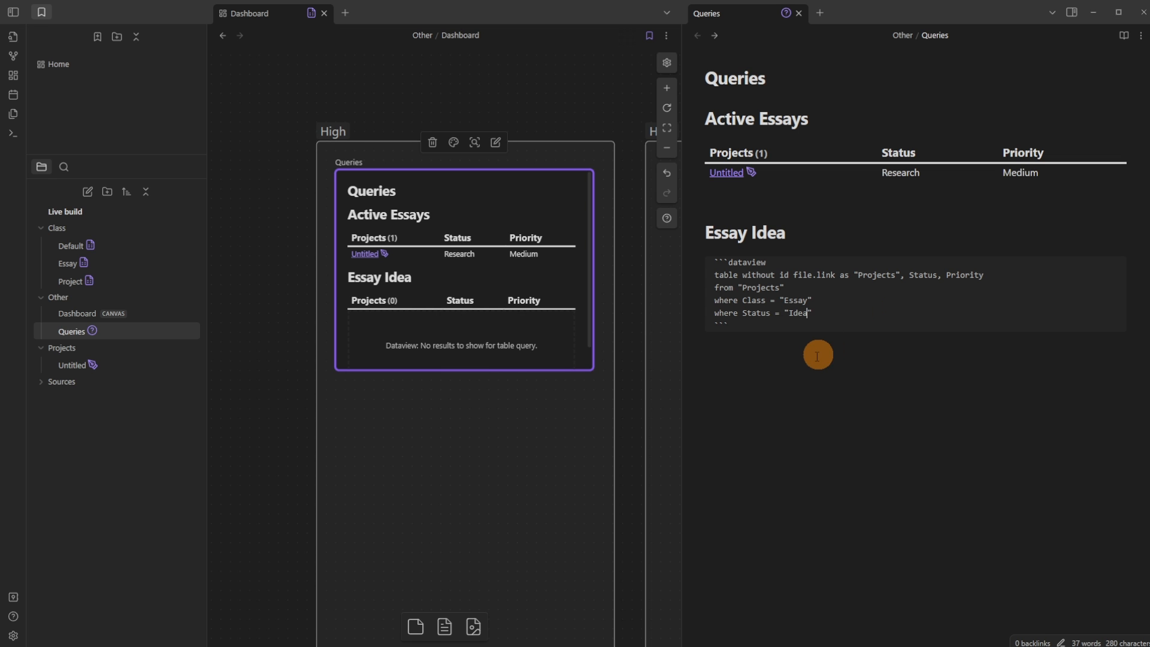
{"action": "left_click", "coordinate": [778, 363]}
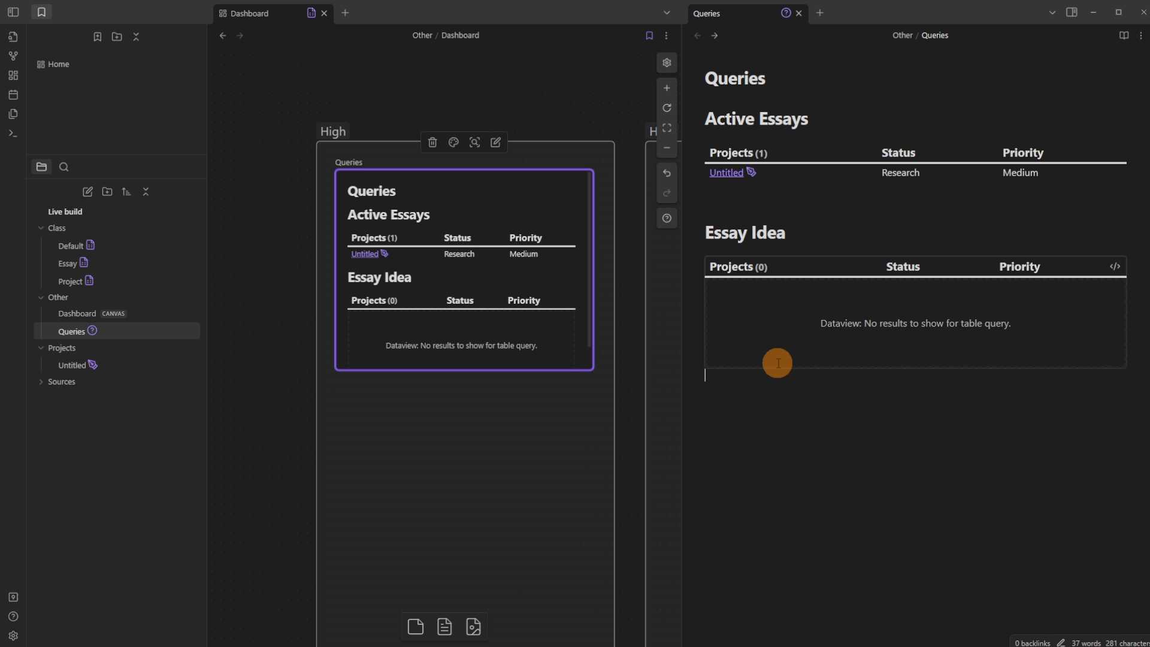
Step: Set the Untitled note's Status to Idea through its metadata fields
{"action": "left_click", "coordinate": [751, 172]}
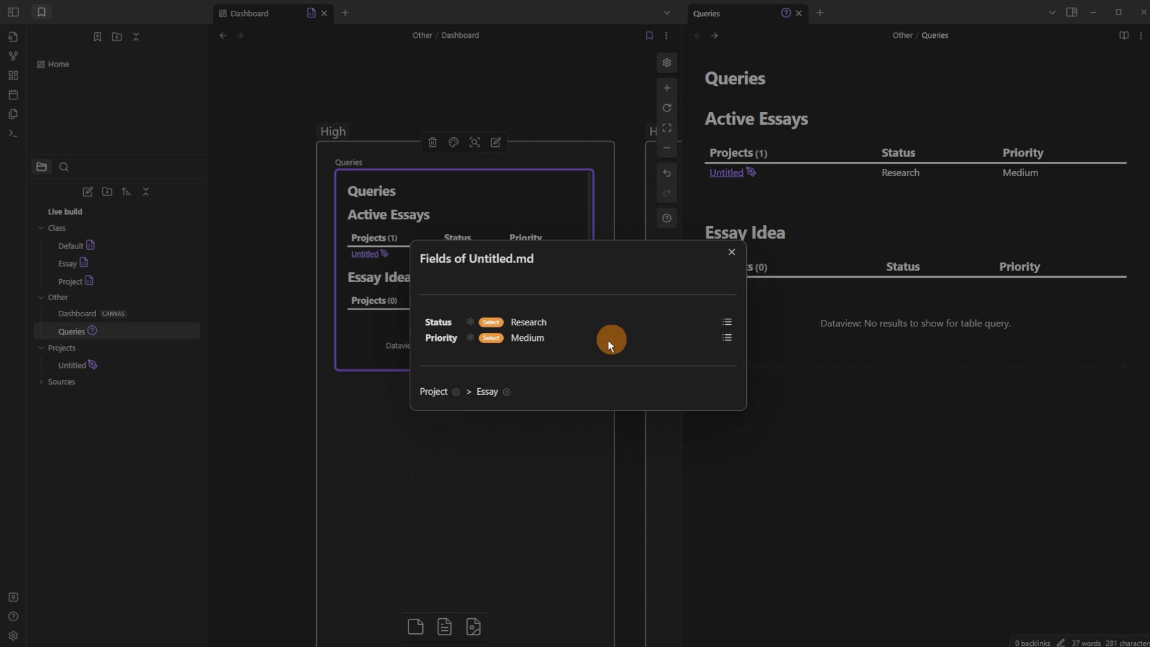
{"action": "left_click", "coordinate": [727, 322]}
{"action": "left_click", "coordinate": [415, 96]}
{"action": "left_click", "coordinate": [797, 416]}
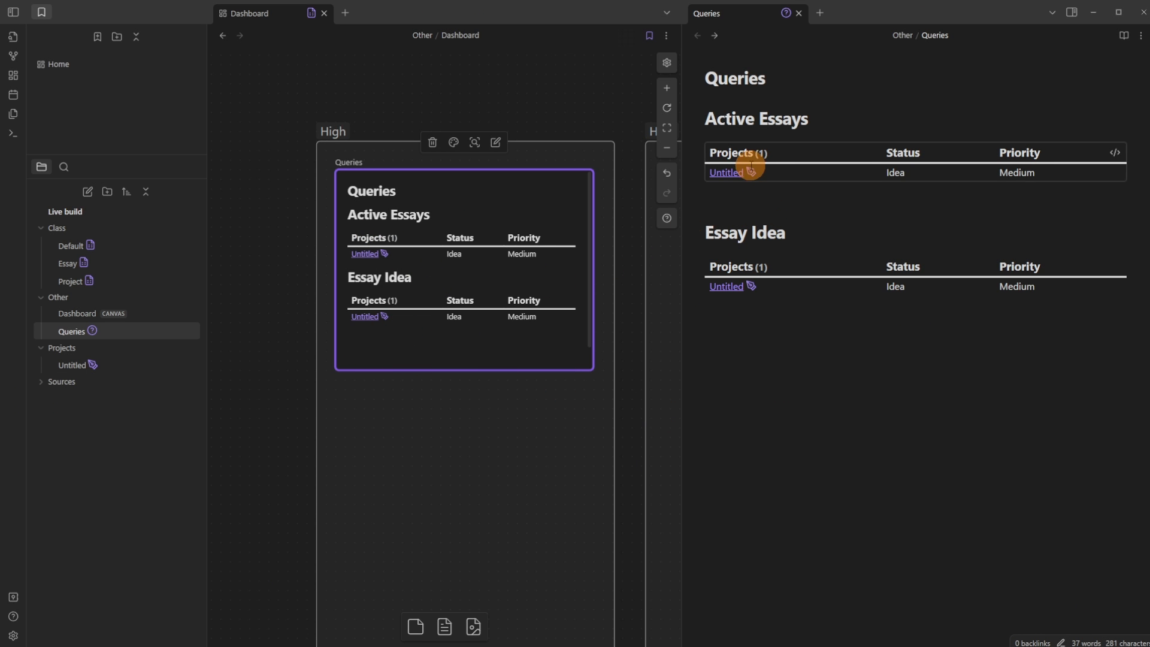
Step: Exclude ideas from the Active Essays query by adding the line where Status !="Idea" below its Class filter
{"action": "left_click", "coordinate": [1120, 153]}
{"action": "left_click", "coordinate": [835, 185]}
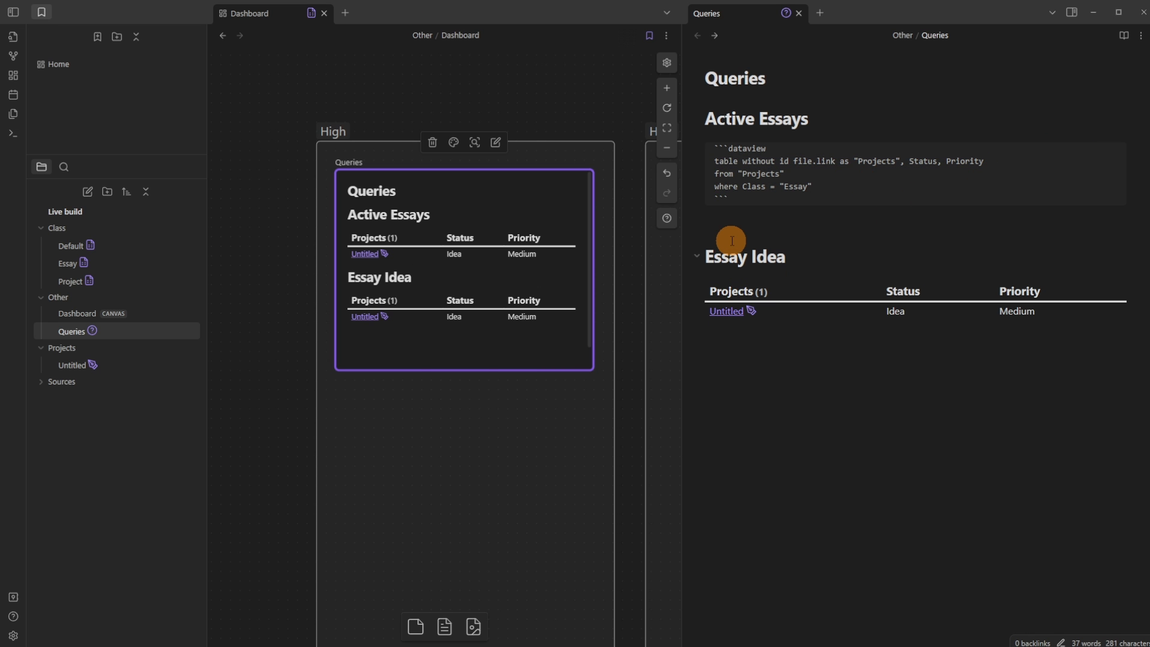
{"action": "key", "text": "Return"}
{"action": "type", "text": "where "}
{"action": "type", "text": "st"}
{"action": "type", "text": "Status !"}
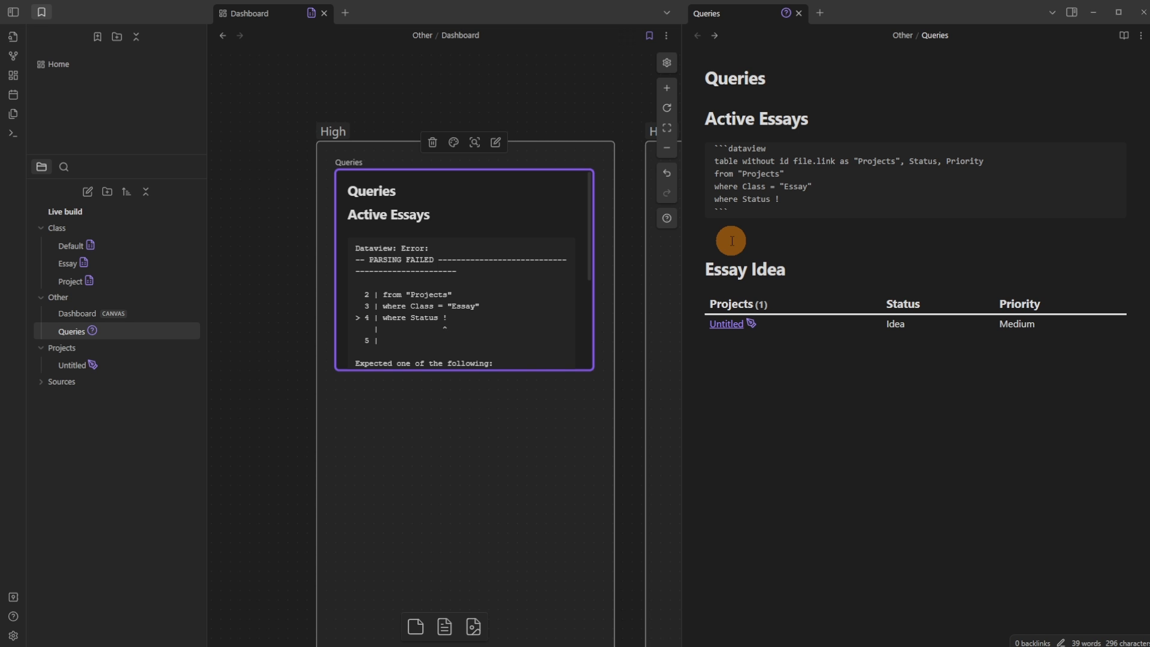
{"action": "type", "text": "=\"\""}
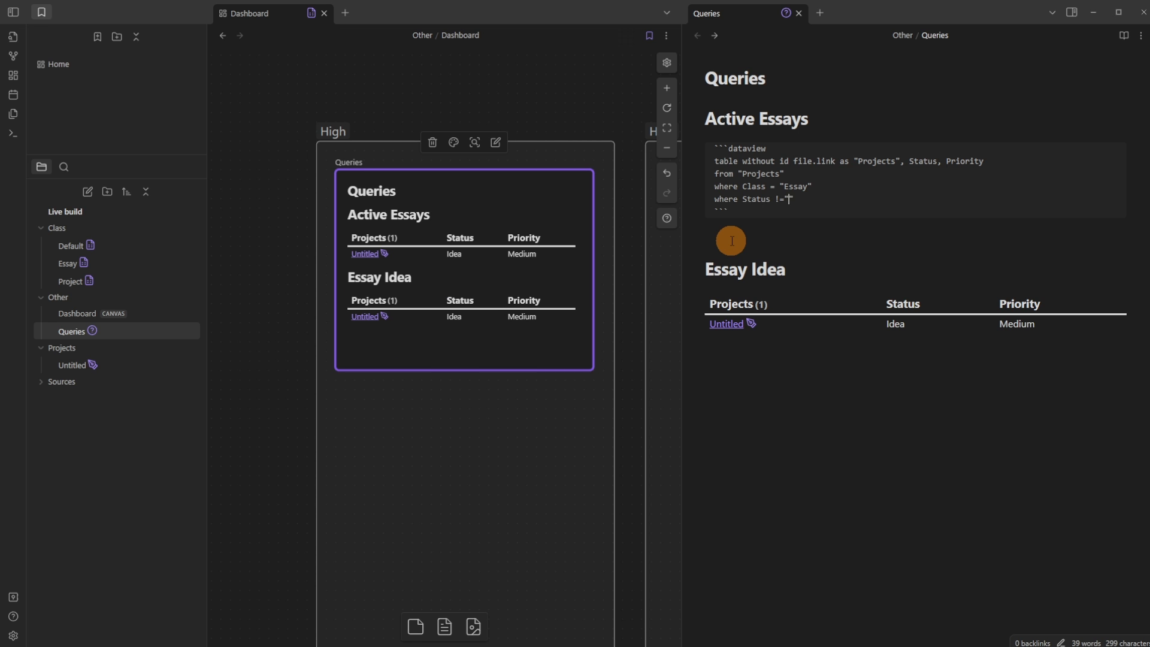
{"action": "type", "text": "Idea"}
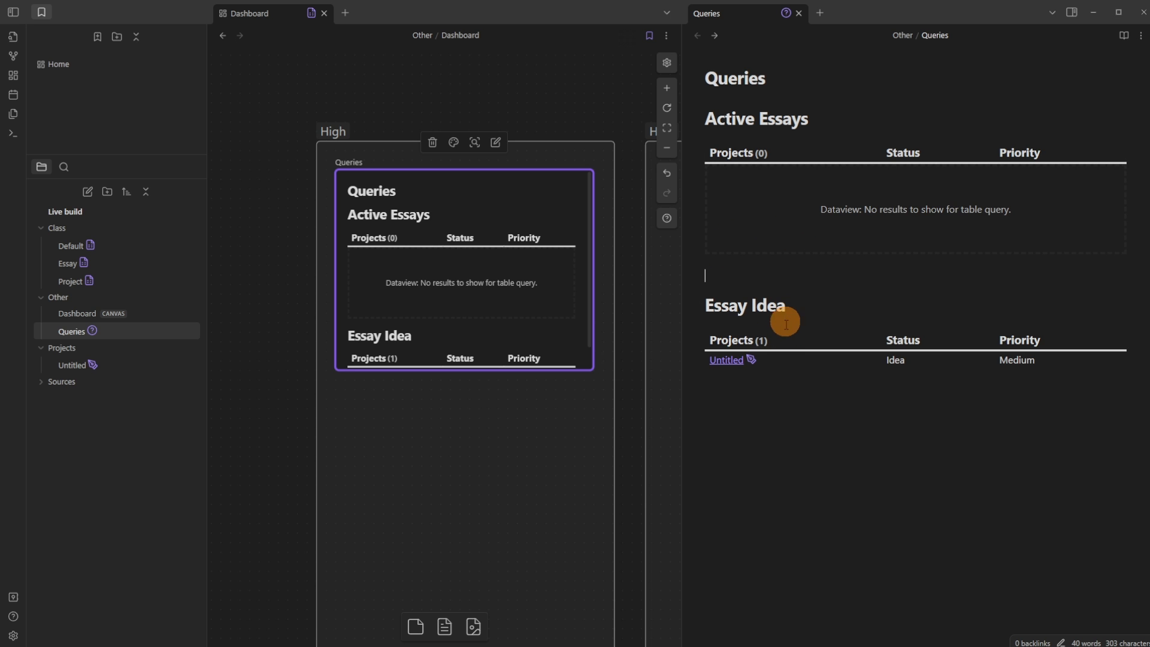
Step: Change the Untitled note's Status to Research from its entry in the Essay Idea table
{"action": "left_click", "coordinate": [751, 359]}
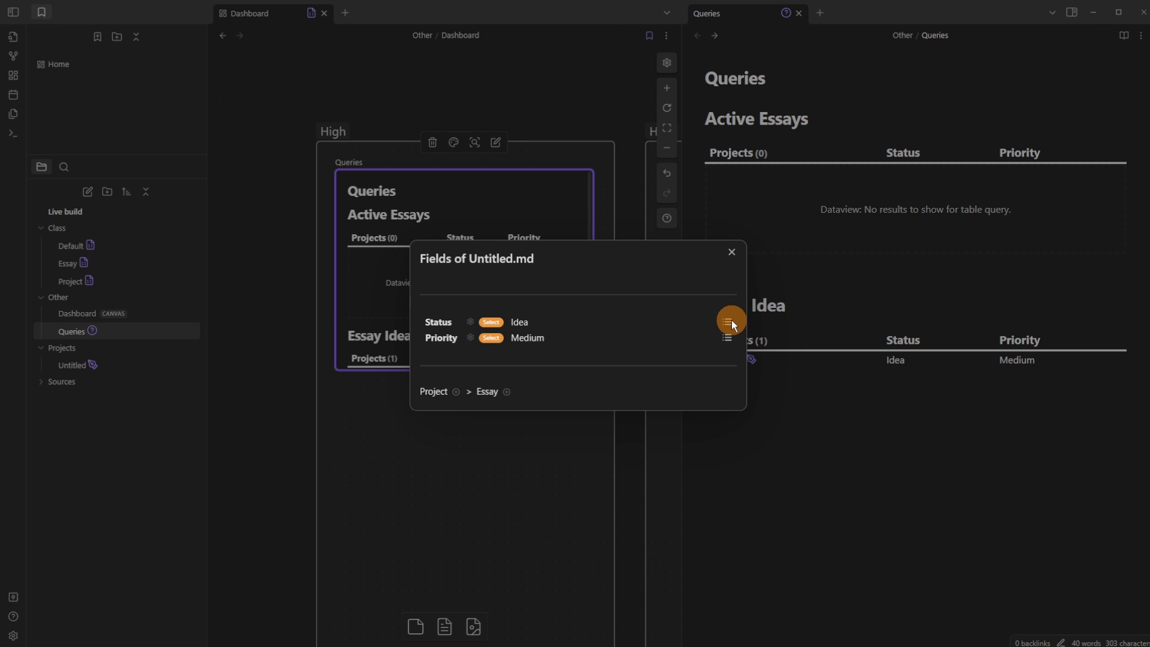
{"action": "left_click", "coordinate": [729, 323]}
{"action": "left_click", "coordinate": [441, 113]}
{"action": "left_click", "coordinate": [852, 297]}
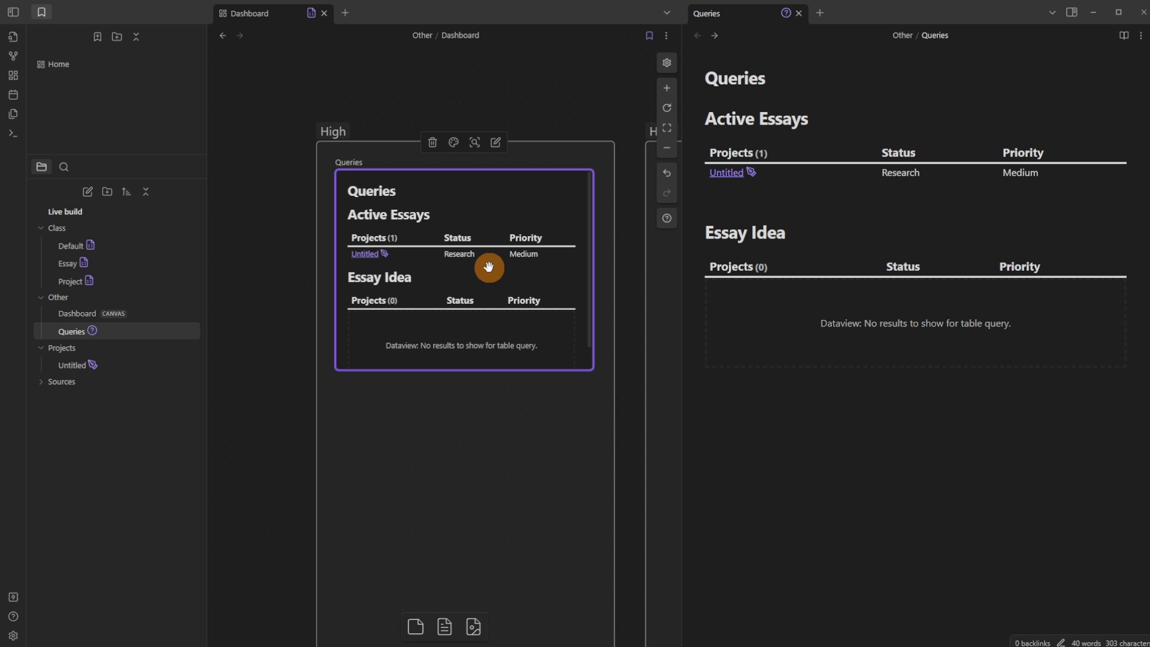
{"action": "left_click", "coordinate": [546, 115]}
{"action": "scroll", "coordinate": [503, 320], "scroll_direction": "down", "scroll_amount": 2}
{"action": "left_click_drag", "start_coordinate": [530, 386], "coordinate": [418, 358]}
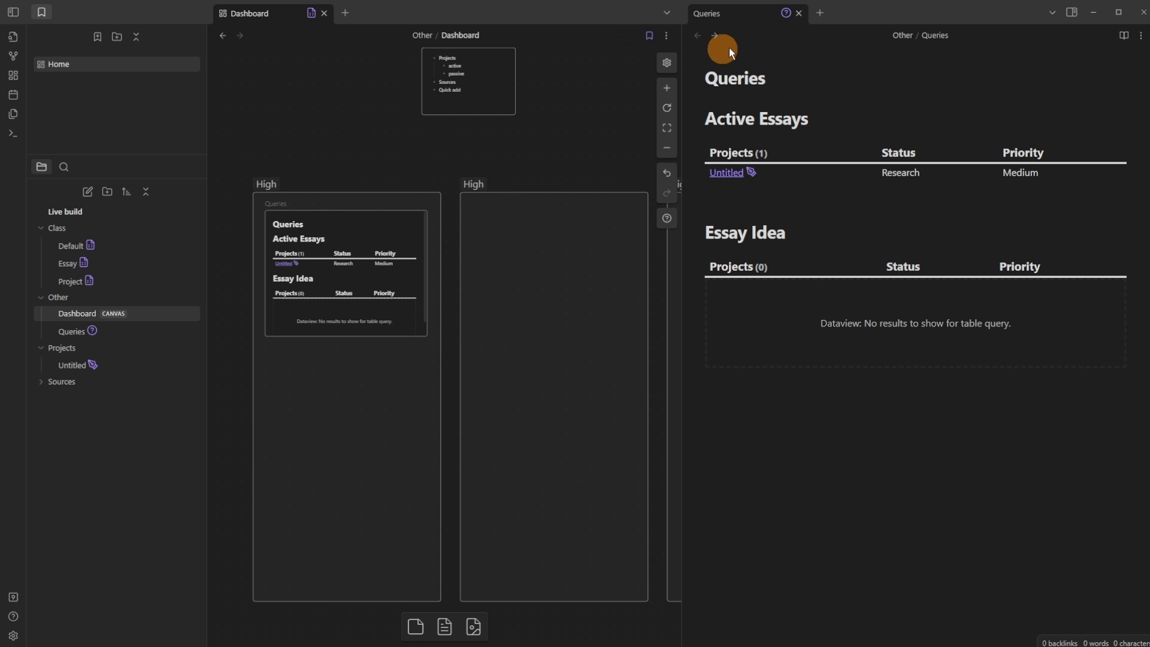
{"action": "left_click", "coordinate": [13, 12]}
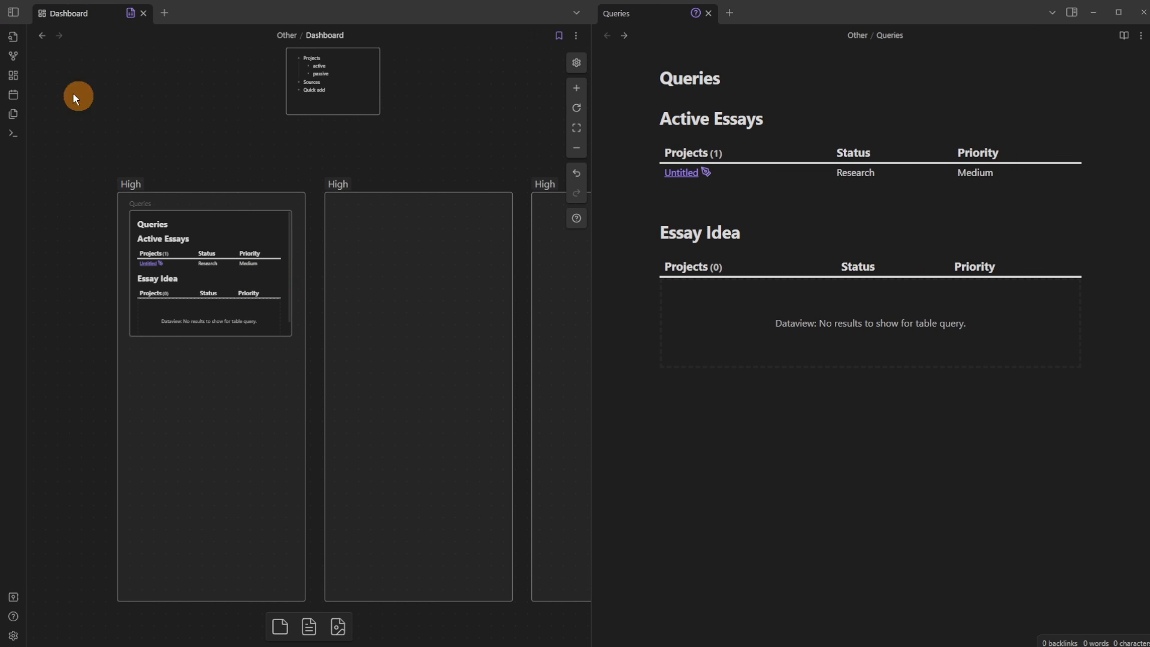
{"action": "left_click", "coordinate": [18, 12]}
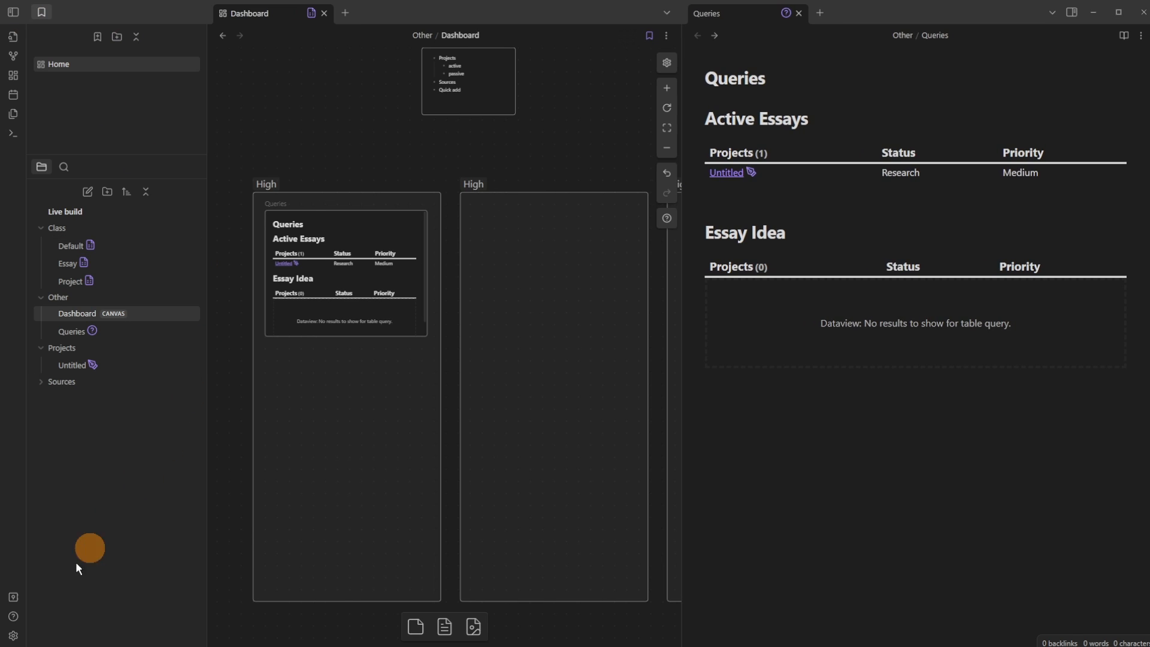
Step: Install and enable the Commander community plugin, and open its options for ribbon commands
{"action": "left_click", "coordinate": [13, 634]}
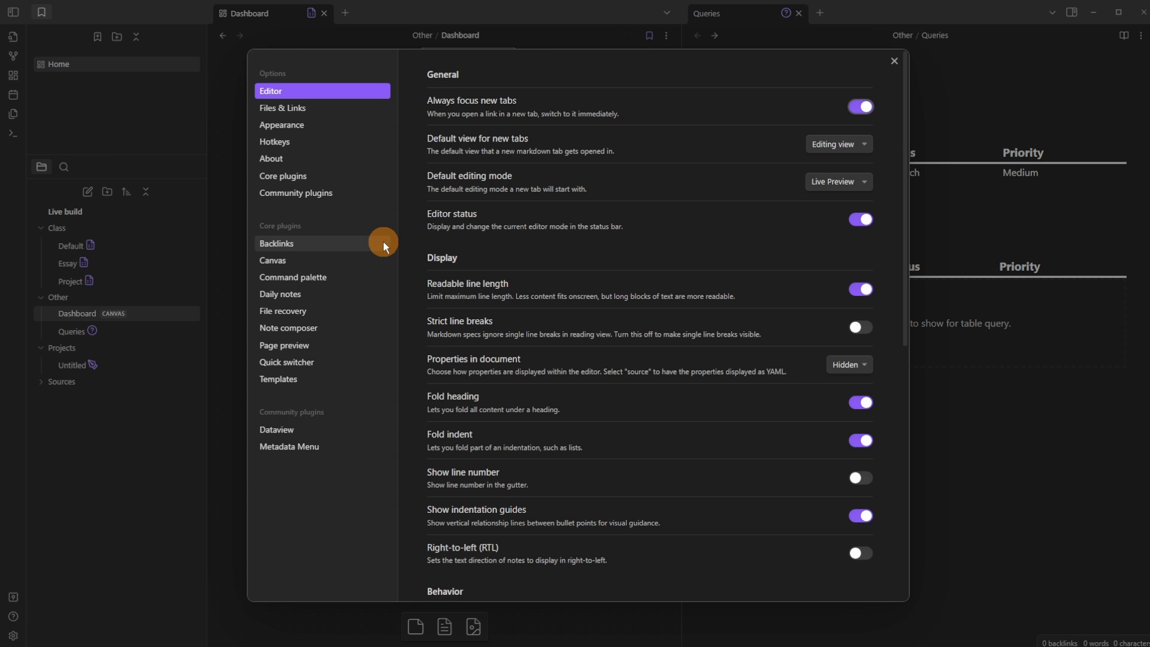
{"action": "left_click", "coordinate": [318, 193]}
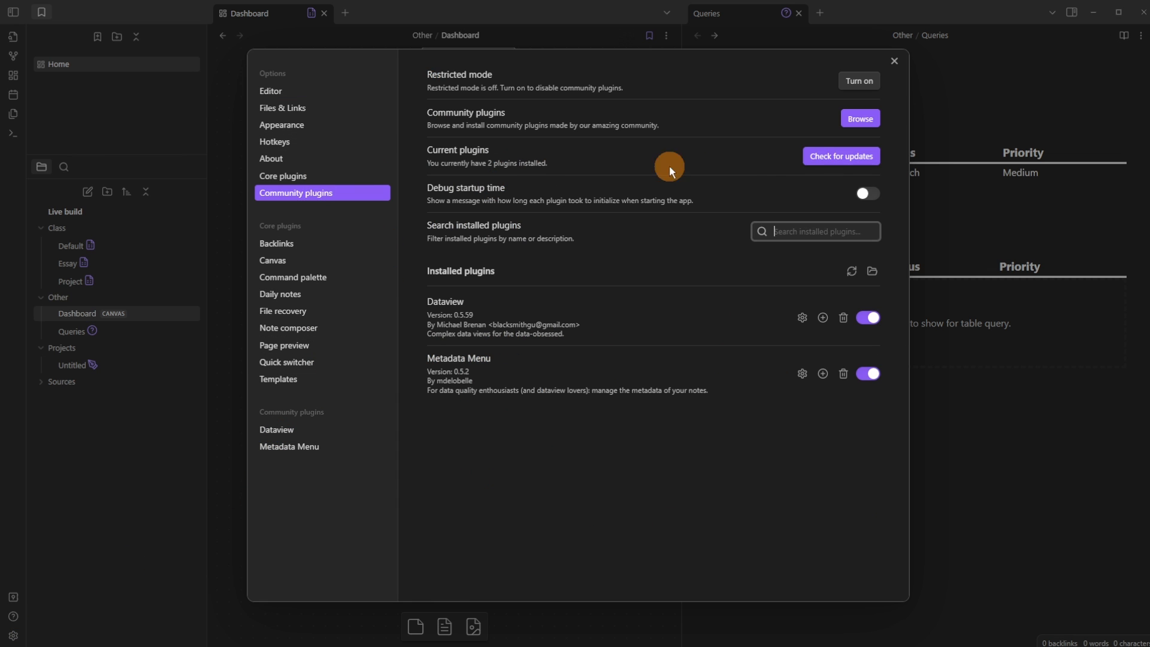
{"action": "left_click", "coordinate": [856, 121]}
{"action": "type", "text": "command"}
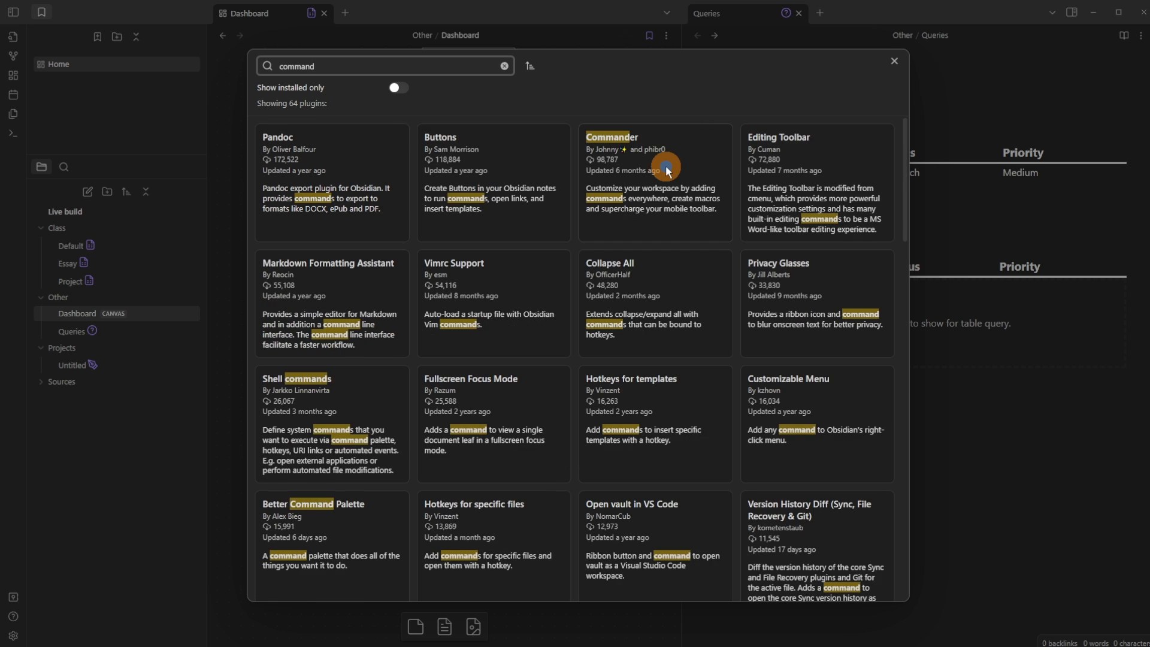
{"action": "left_click", "coordinate": [666, 169]}
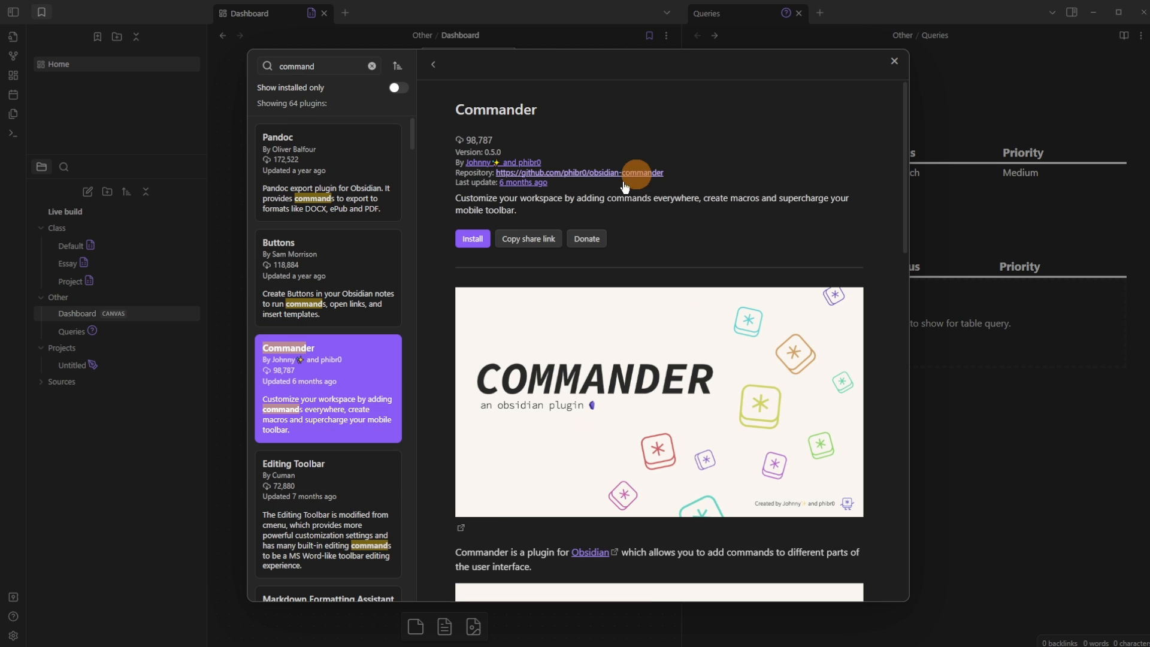
{"action": "left_click", "coordinate": [472, 238]}
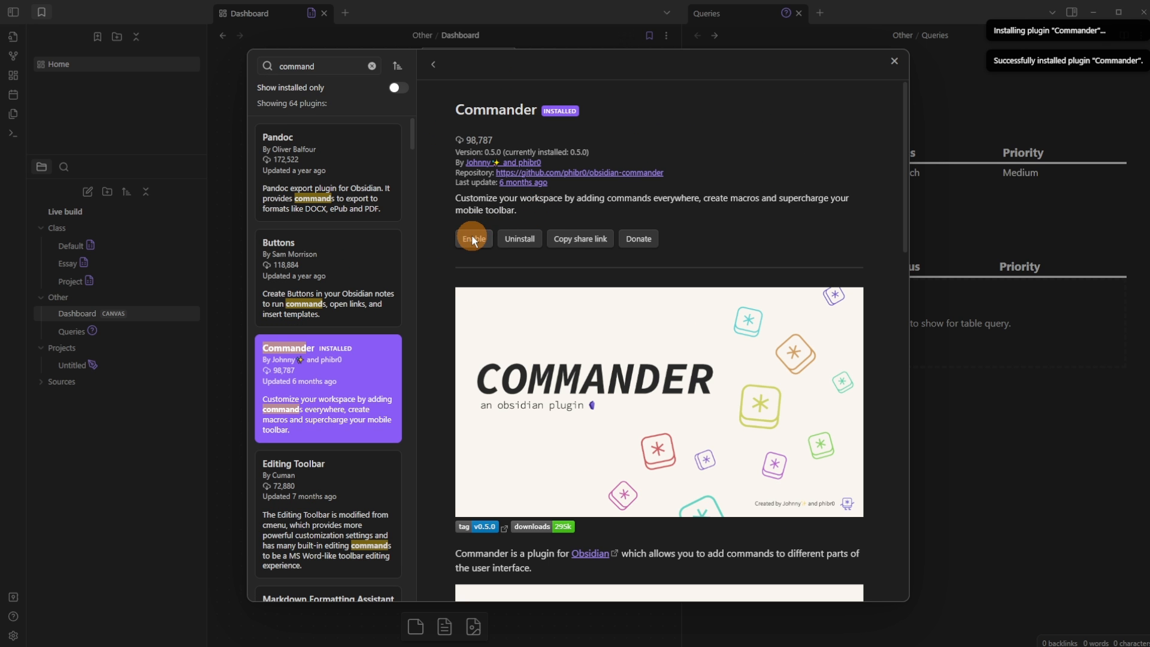
{"action": "left_click", "coordinate": [472, 238]}
{"action": "left_click", "coordinate": [479, 237]}
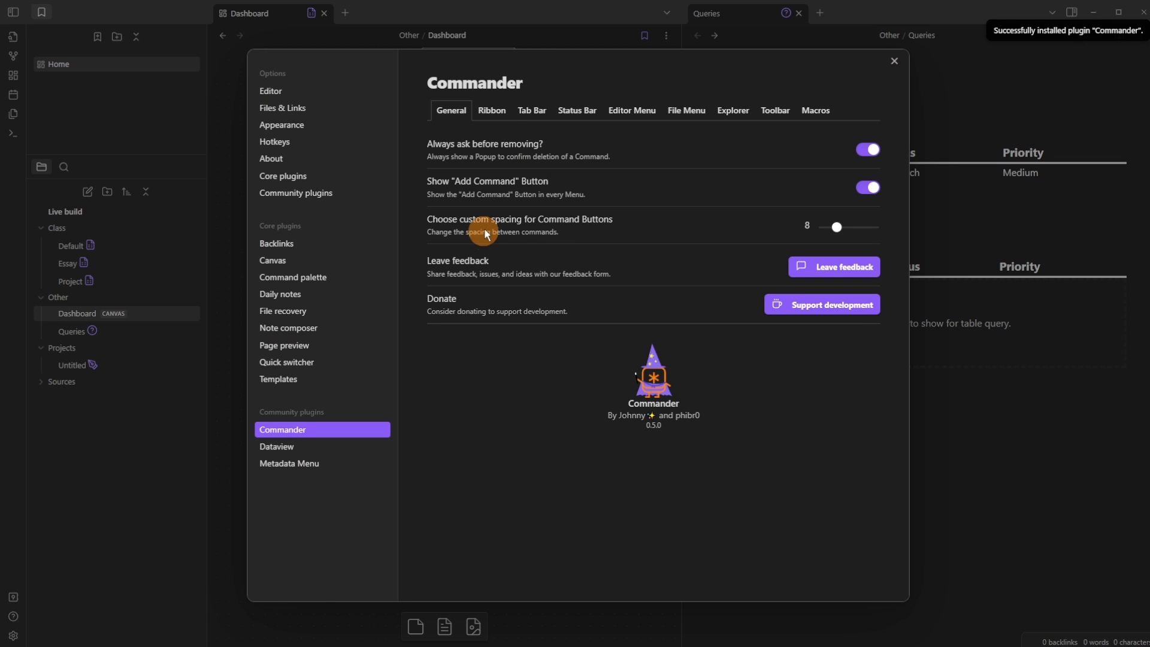
{"action": "left_click", "coordinate": [492, 111]}
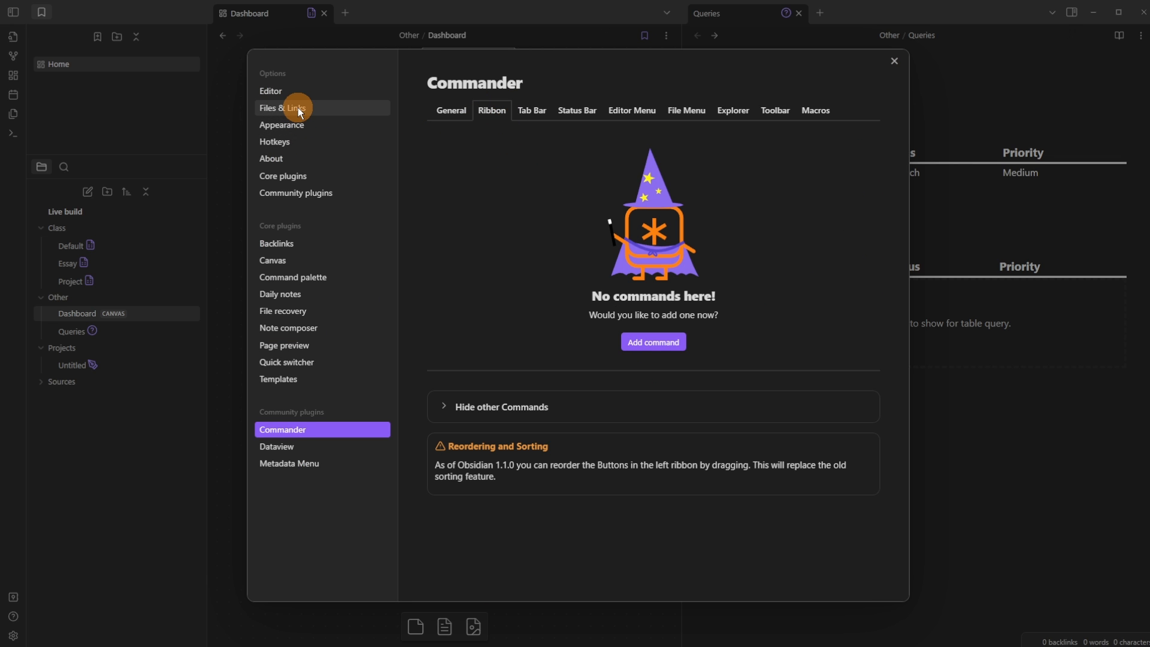
Step: Find the Workspaces core plugin by searching for "work", enable it, and clear the search
{"action": "left_click", "coordinate": [311, 197]}
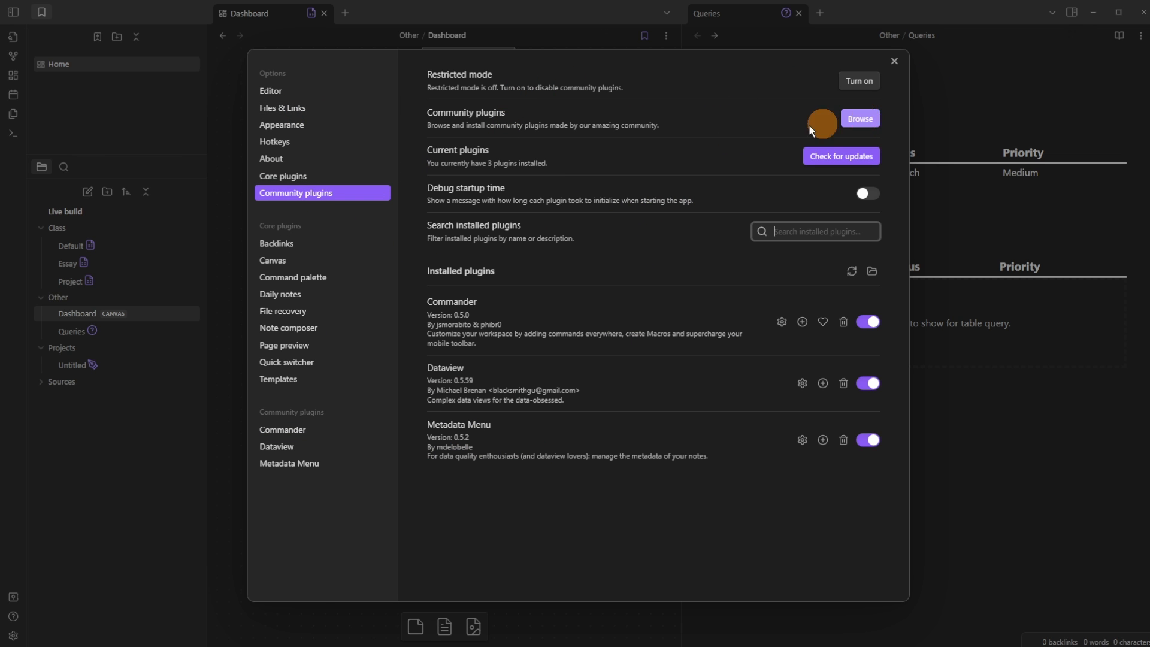
{"action": "left_click", "coordinate": [303, 177]}
{"action": "left_click", "coordinate": [837, 95]}
{"action": "type", "text": "work"}
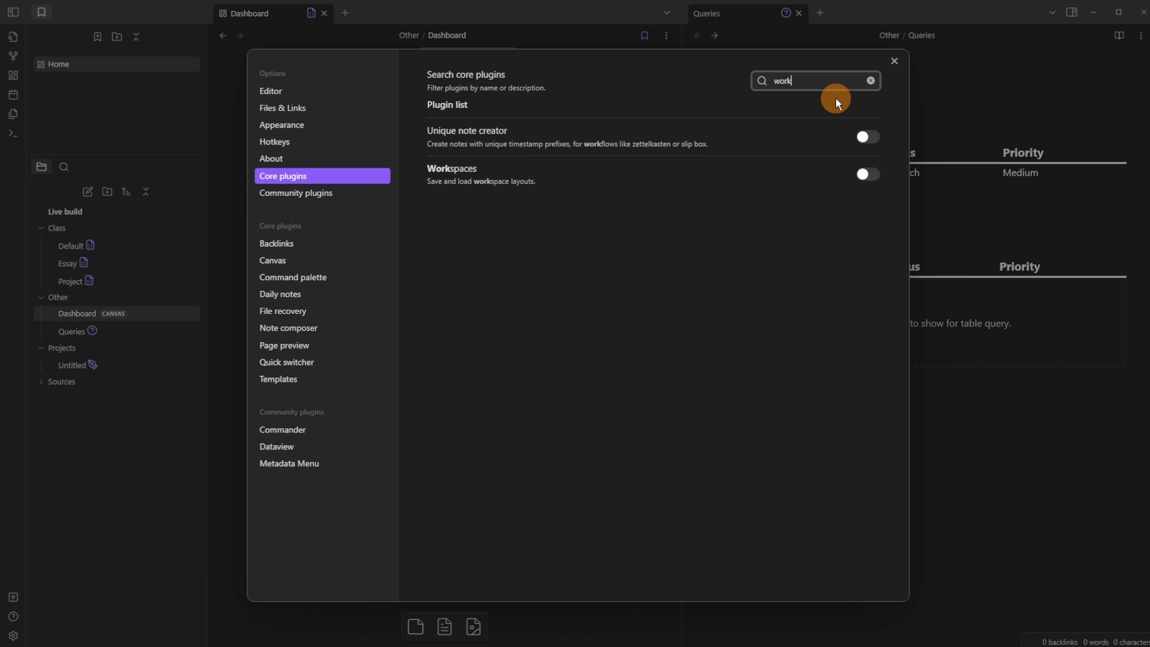
{"action": "left_click", "coordinate": [867, 174]}
{"action": "left_click", "coordinate": [870, 81]}
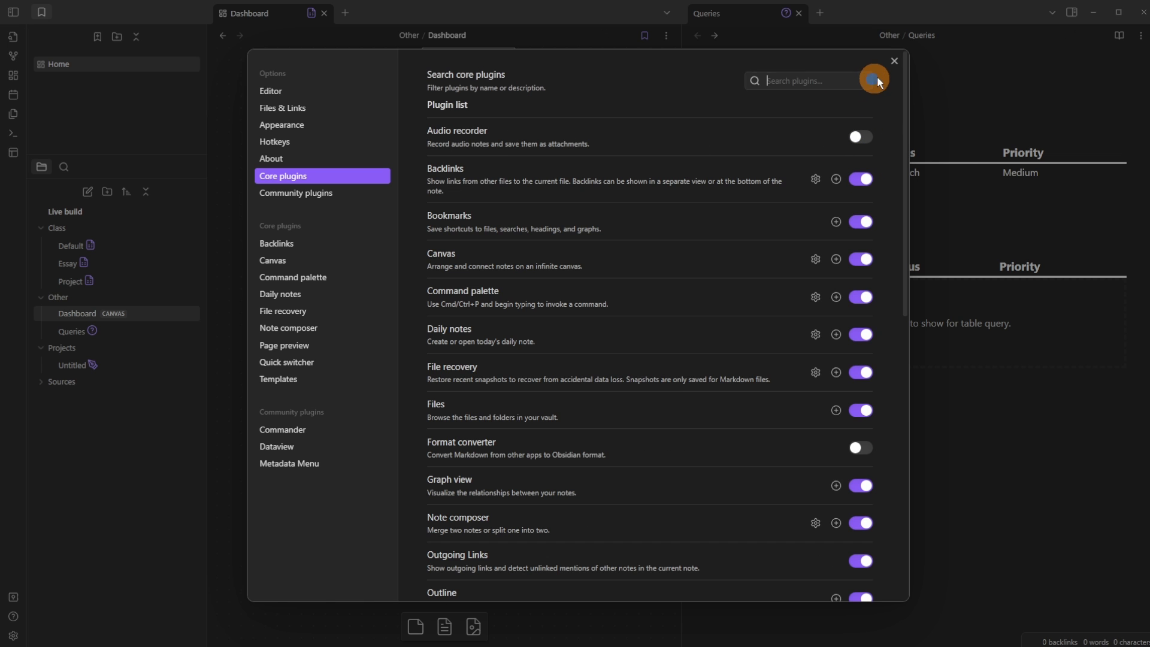
Step: Find the Workspaces Plus community plugin by searching for "workspace", install and enable it, and close the settings
{"action": "left_click", "coordinate": [346, 196]}
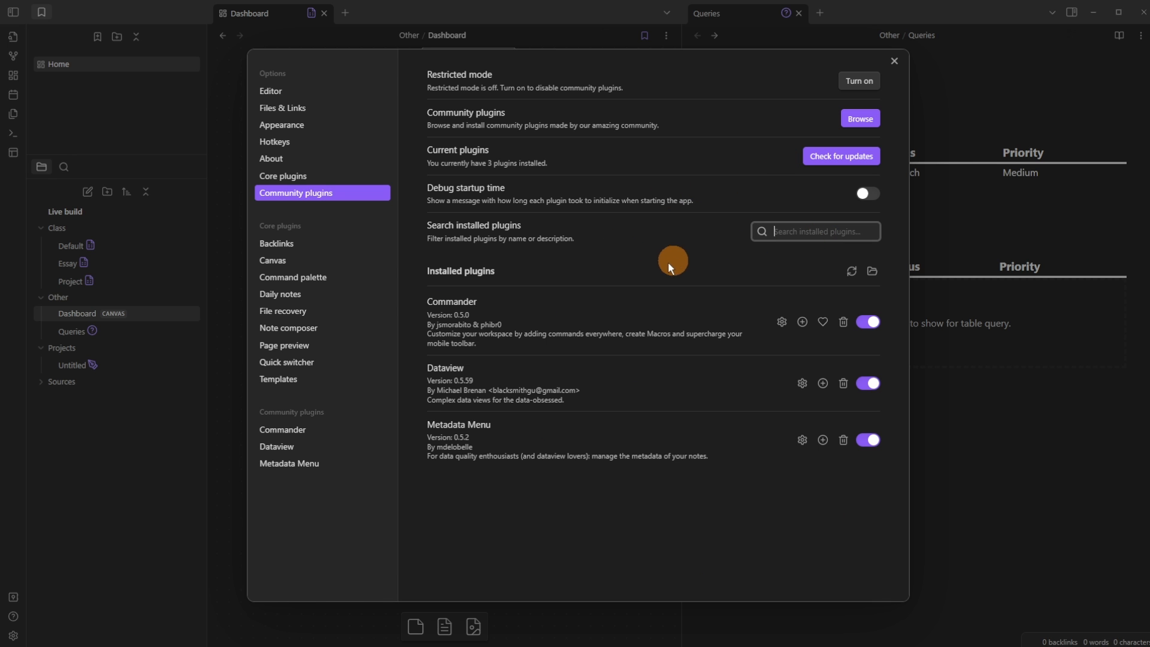
{"action": "left_click", "coordinate": [860, 116]}
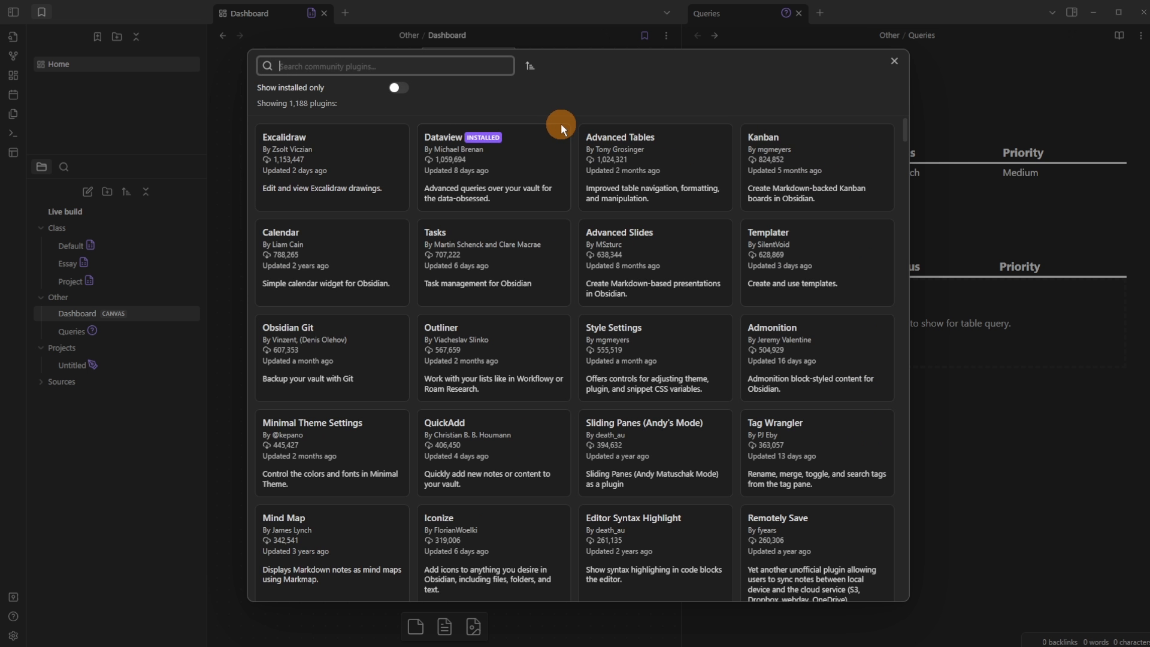
{"action": "type", "text": "workspace"}
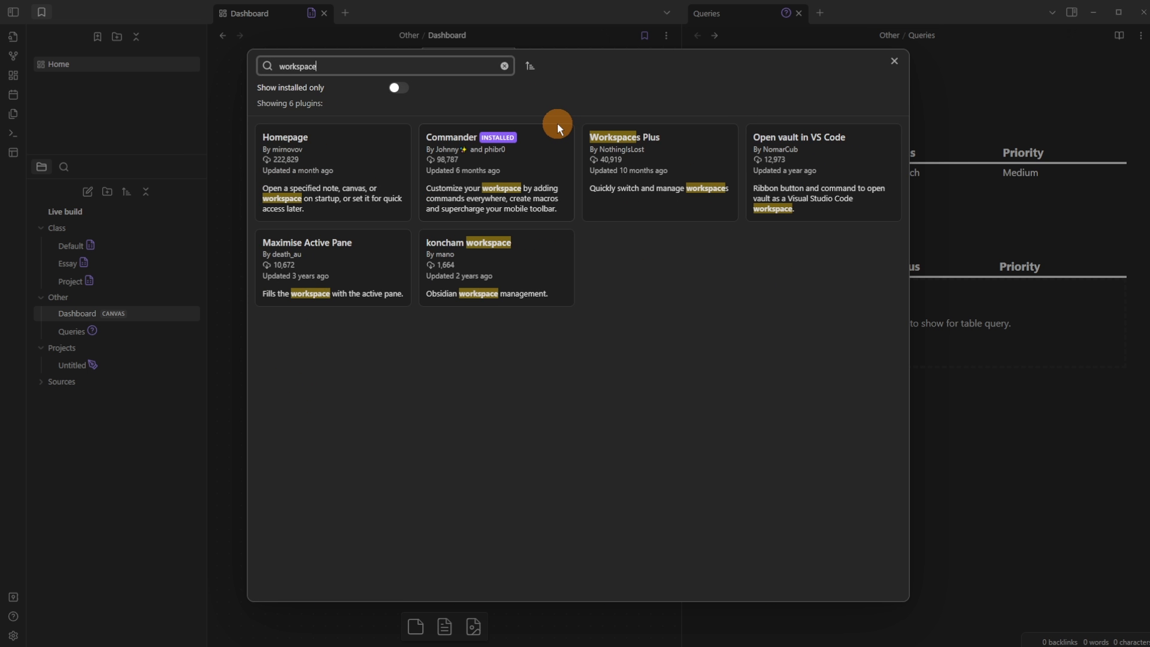
{"action": "left_click", "coordinate": [632, 182]}
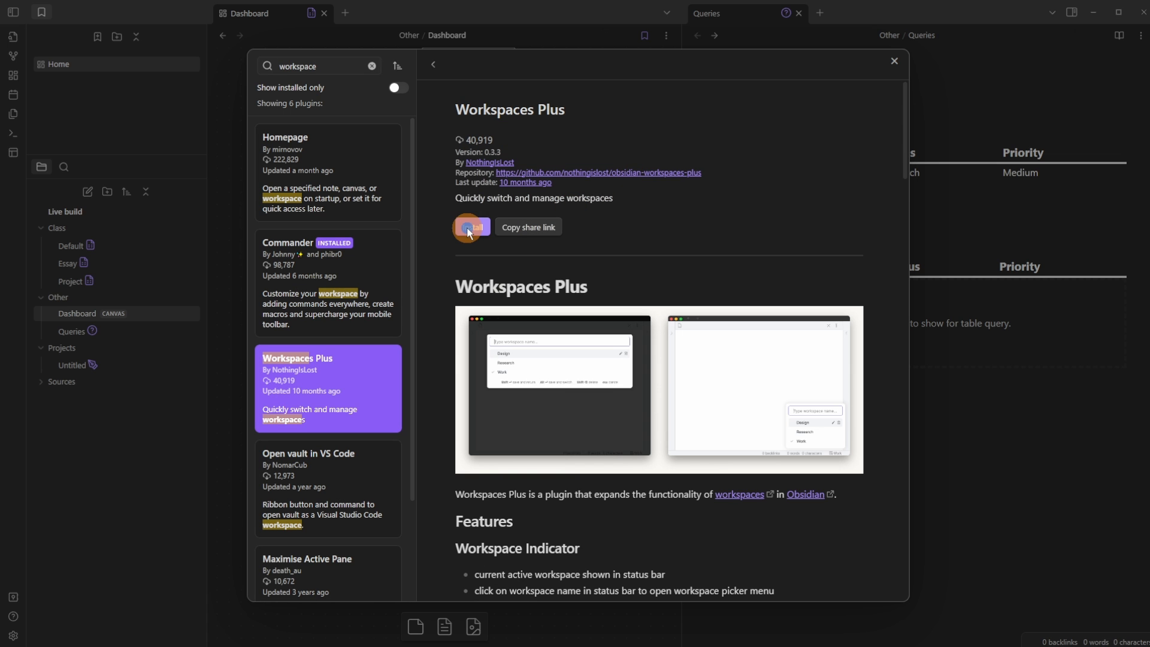
{"action": "left_click", "coordinate": [467, 228]}
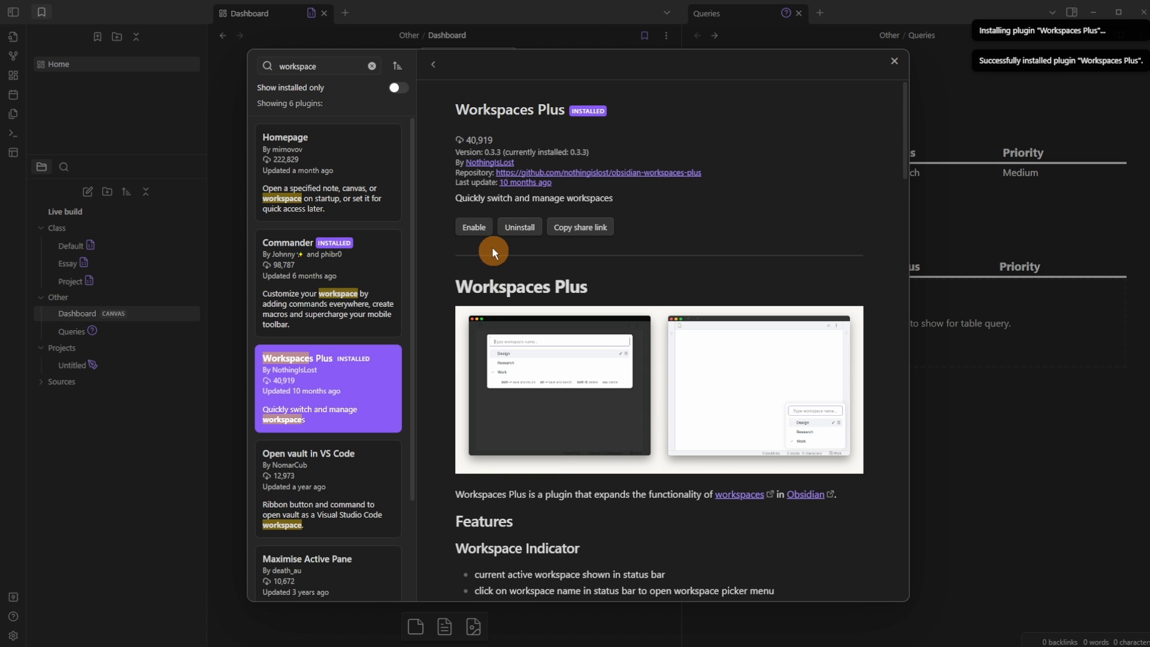
{"action": "left_click", "coordinate": [476, 227]}
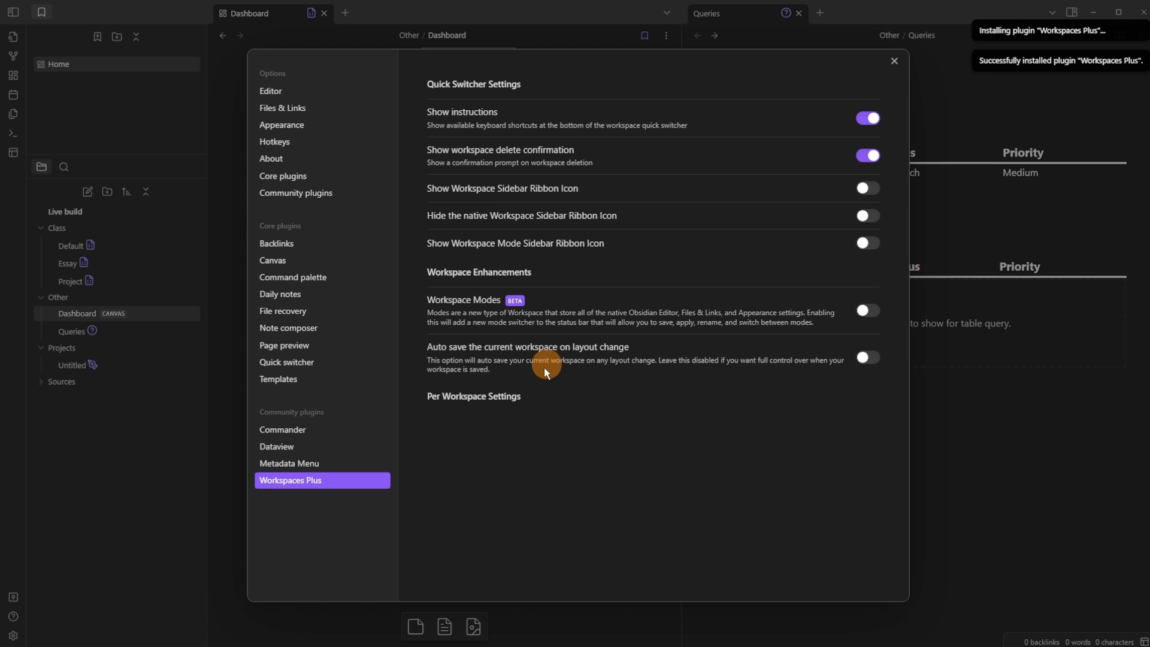
{"action": "left_click", "coordinate": [893, 61]}
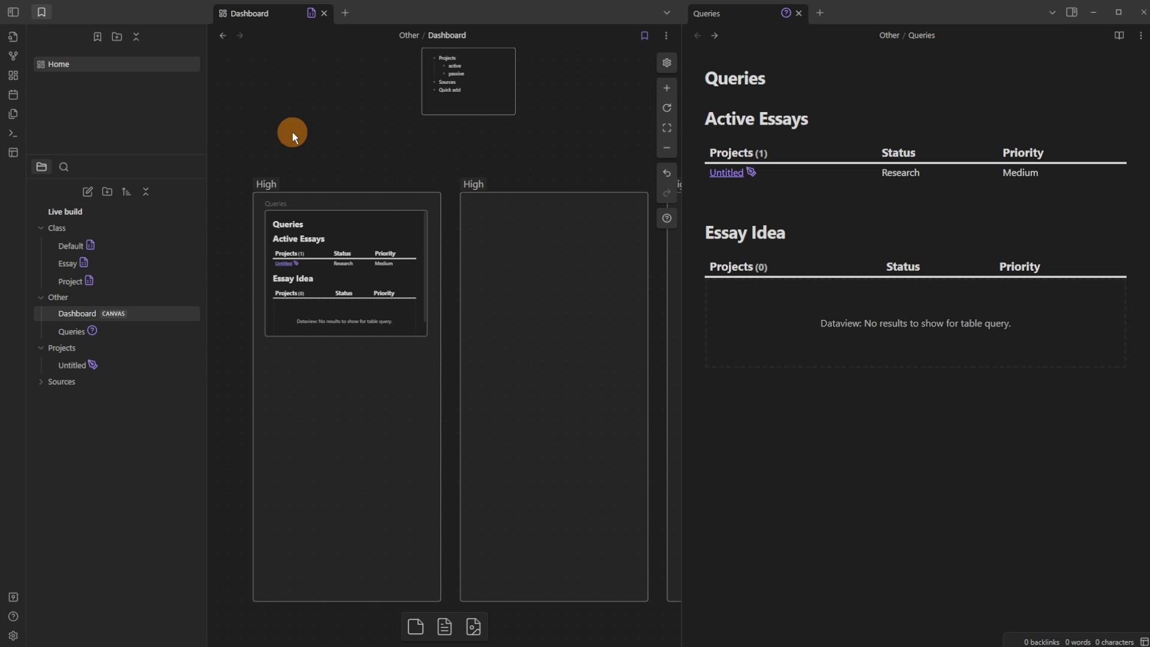
Step: Save the current workspace layout as "Home" and close the layout manager
{"action": "left_click", "coordinate": [12, 153]}
{"action": "type", "text": "Home"}
{"action": "key", "text": "Return"}
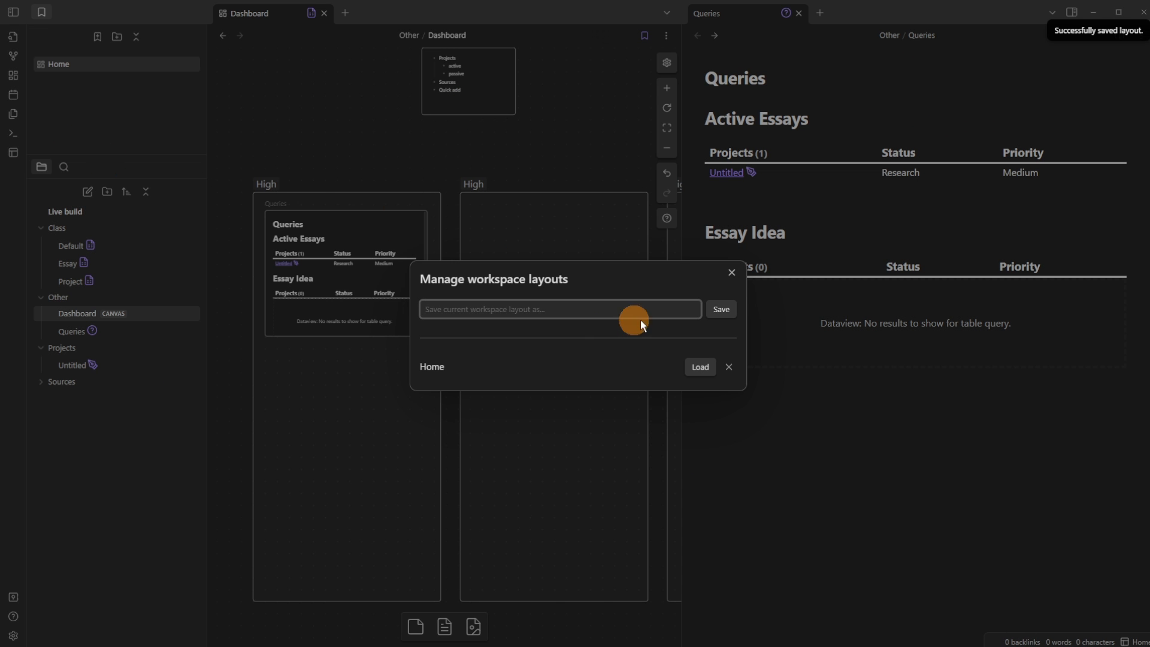
{"action": "left_click", "coordinate": [733, 270]}
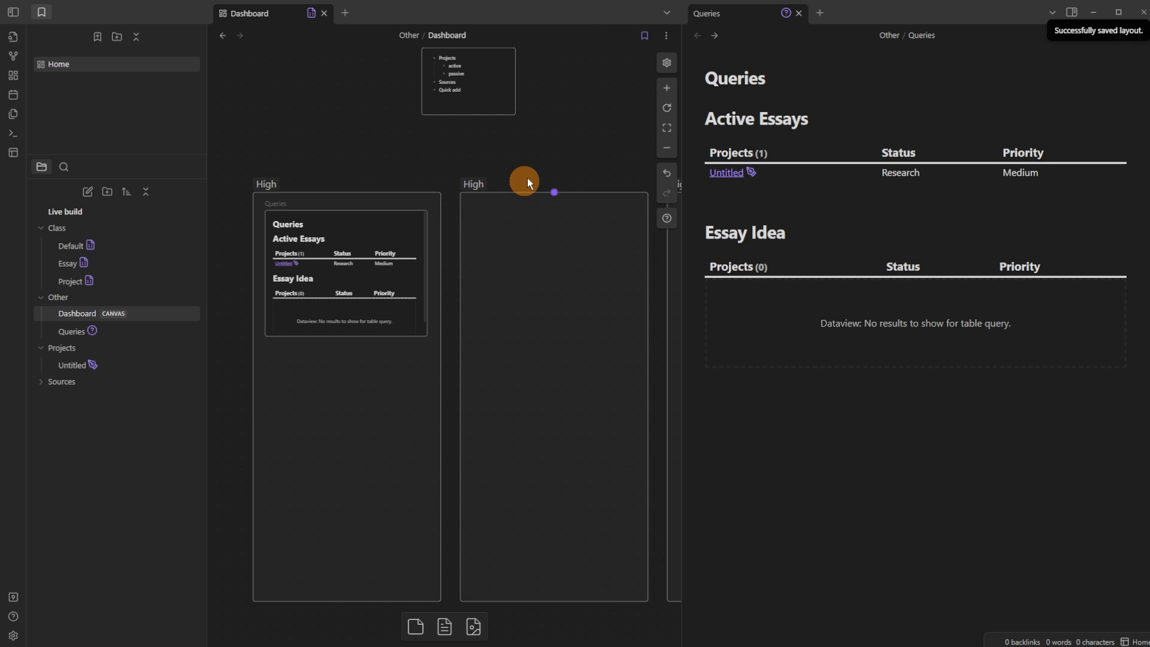
Step: Close the separate Queries note and widen the three High groups and the embedded Queries card together on the Dashboard canvas
{"action": "left_click", "coordinate": [799, 13]}
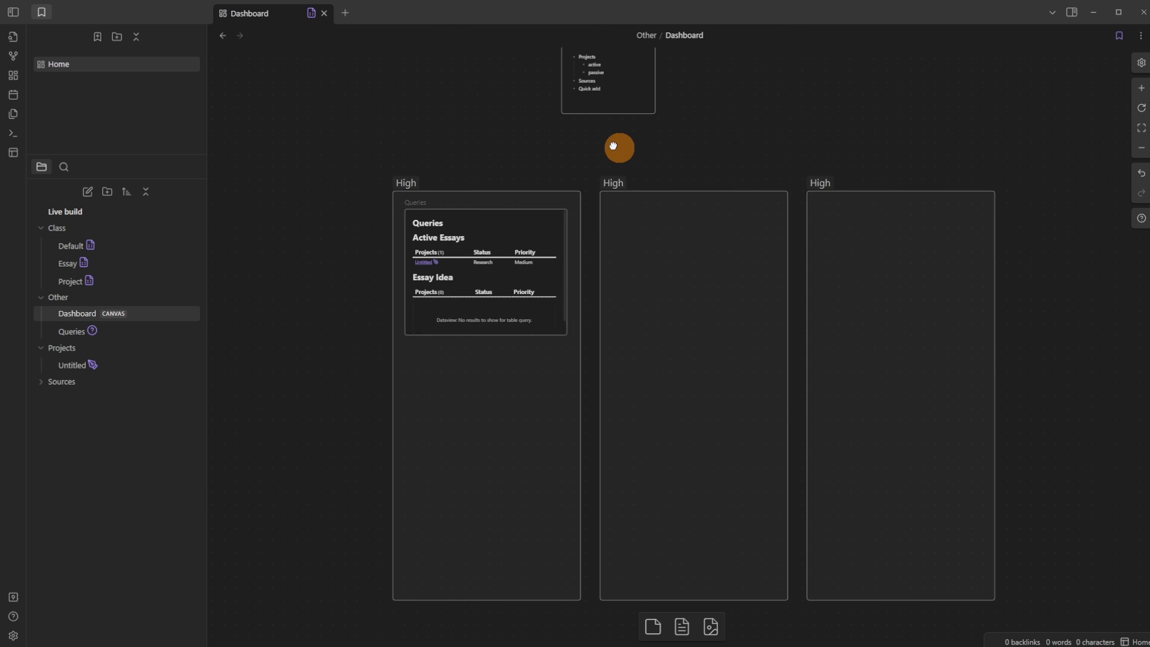
{"action": "left_click_drag", "start_coordinate": [282, 127], "coordinate": [944, 549]}
{"action": "left_click_drag", "start_coordinate": [915, 392], "coordinate": [1108, 389]}
{"action": "left_click", "coordinate": [635, 105]}
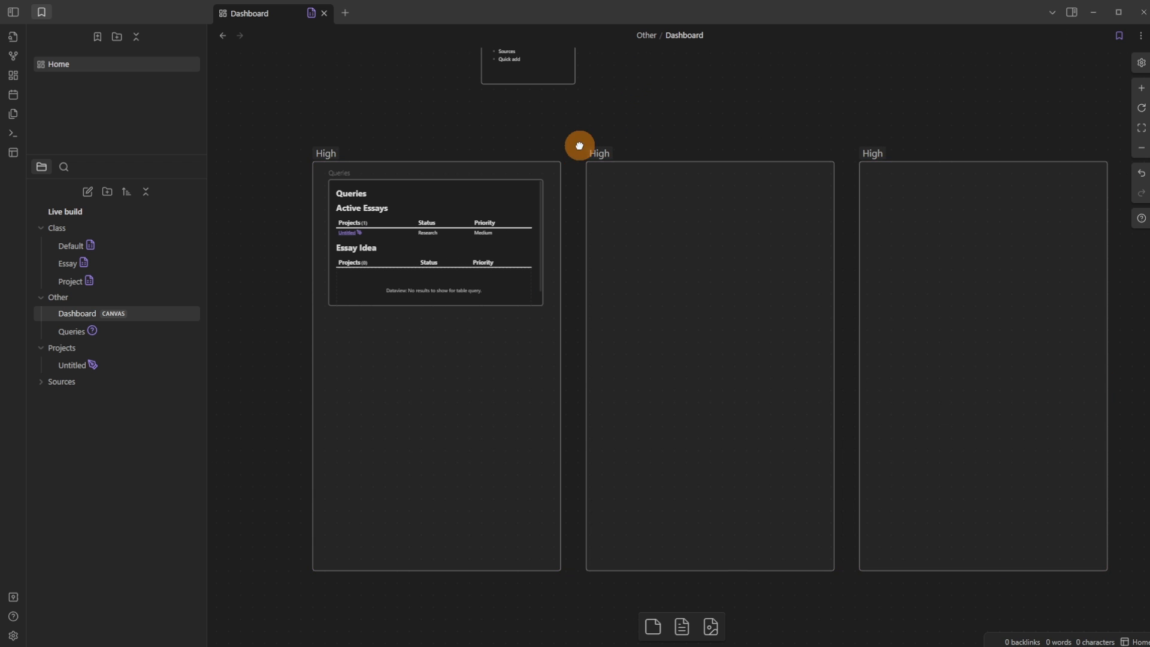
Step: Enlarge the Queries card in the first High group and narrow it to the Active Essays heading
{"action": "left_click_drag", "start_coordinate": [580, 145], "coordinate": [522, 133]}
{"action": "left_click_drag", "start_coordinate": [453, 289], "coordinate": [451, 315]}
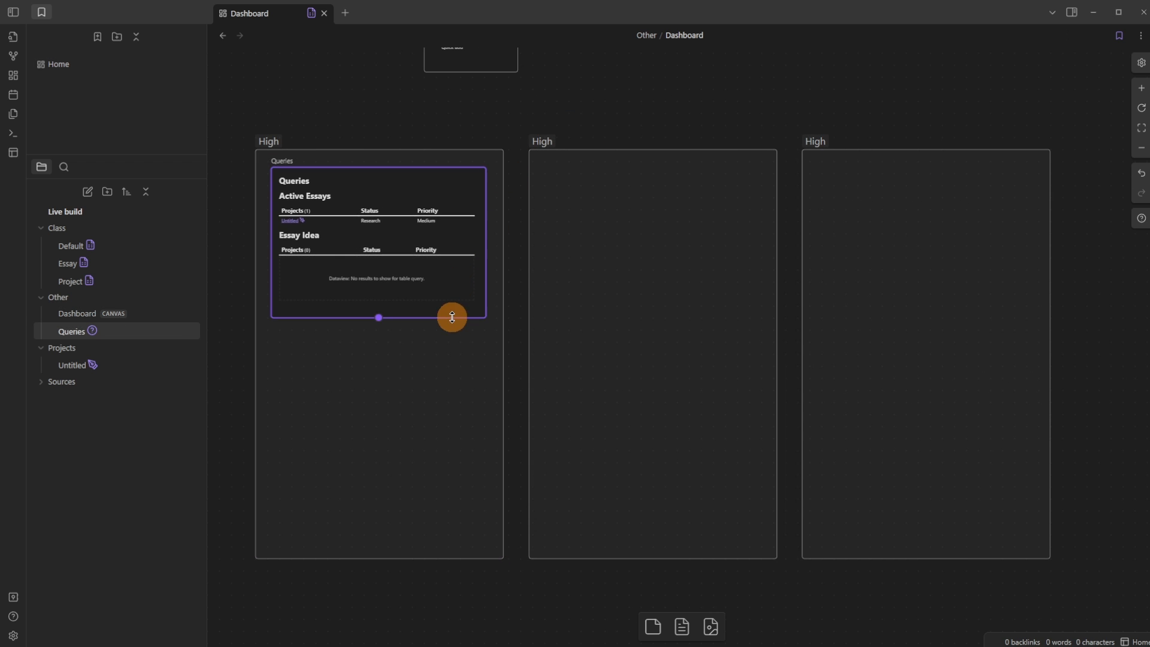
{"action": "left_click", "coordinate": [497, 142]}
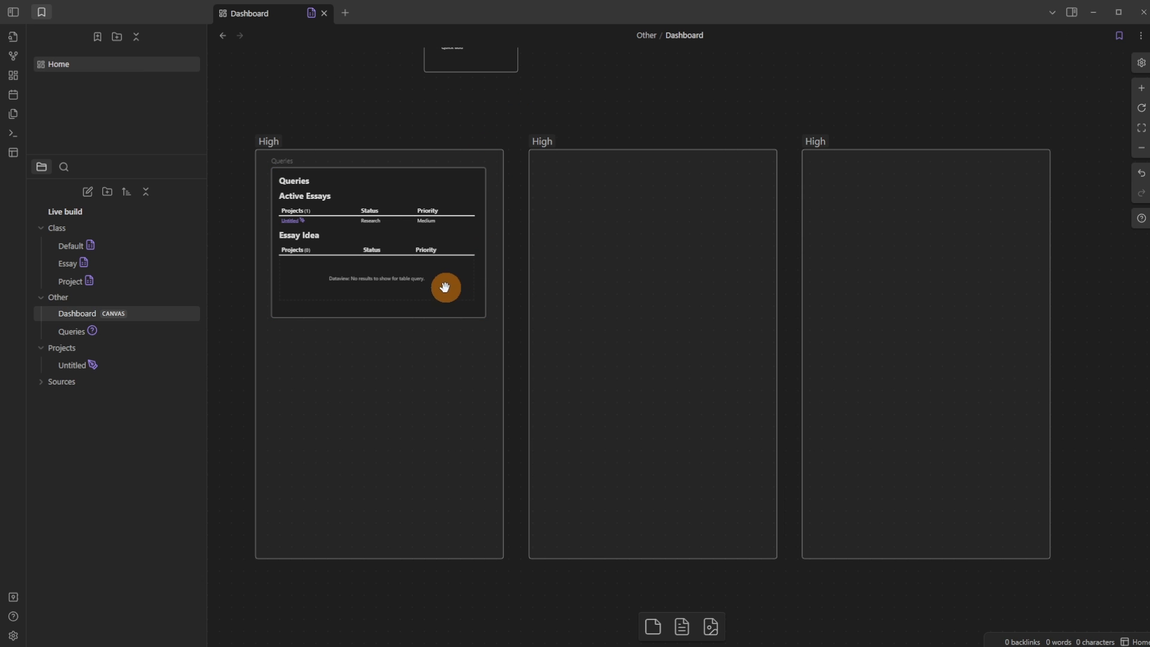
{"action": "right_click", "coordinate": [368, 222]}
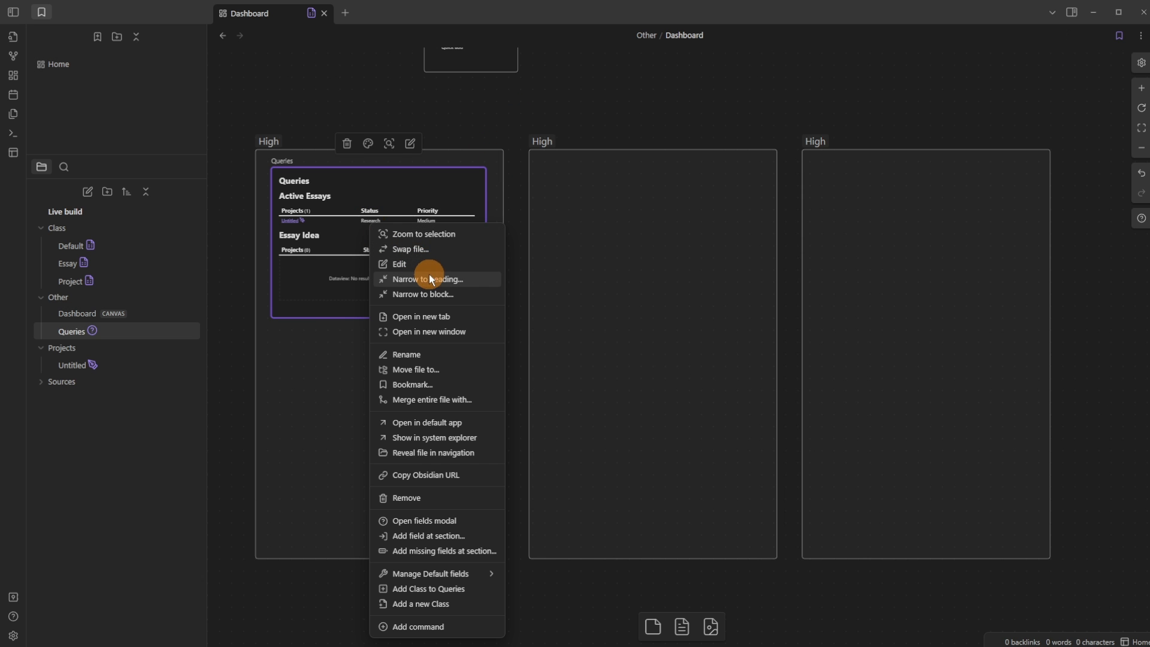
{"action": "left_click", "coordinate": [431, 277]}
{"action": "left_click", "coordinate": [453, 127]}
{"action": "left_click", "coordinate": [482, 118]}
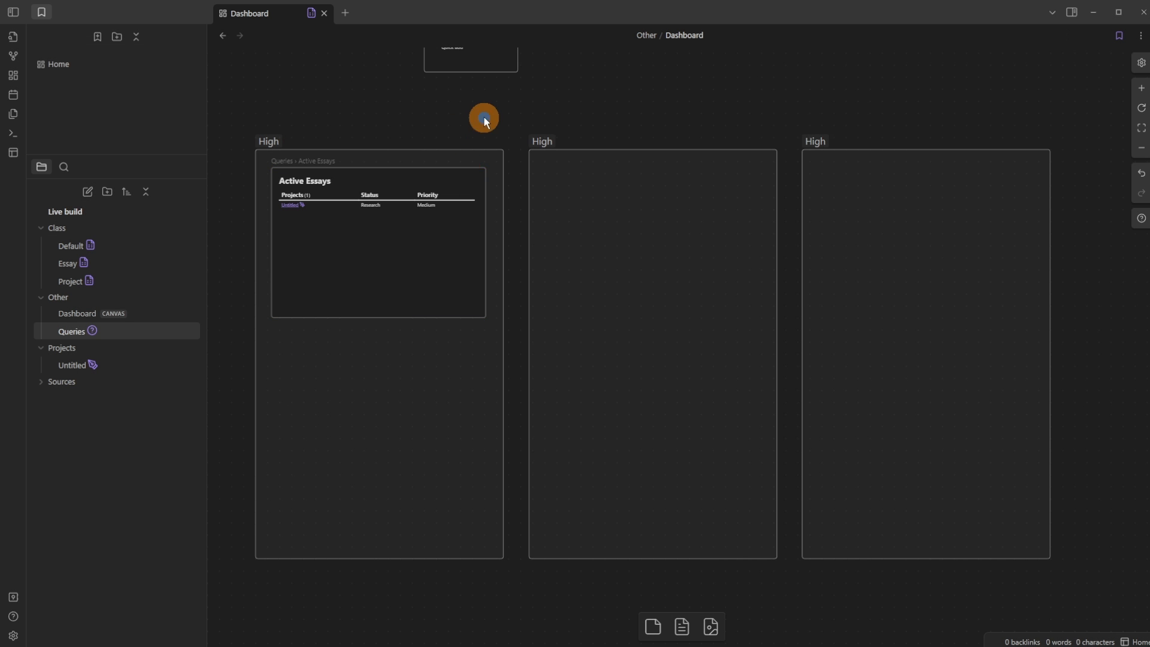
Step: Shorten the Active Essays card and place a copy directly below it, narrowed to the Essay Idea heading
{"action": "left_click_drag", "start_coordinate": [446, 315], "coordinate": [443, 282]}
{"action": "left_click_drag", "start_coordinate": [393, 199], "coordinate": [393, 332]}
{"action": "right_click", "coordinate": [384, 342]}
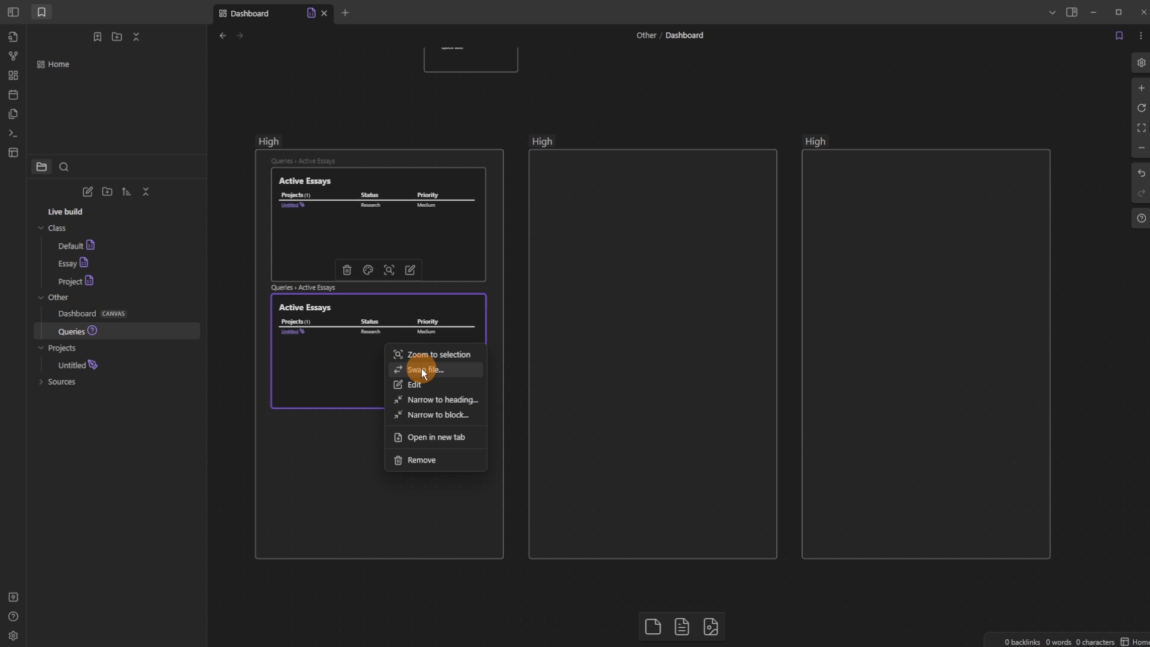
{"action": "left_click", "coordinate": [447, 397]}
{"action": "left_click", "coordinate": [454, 140]}
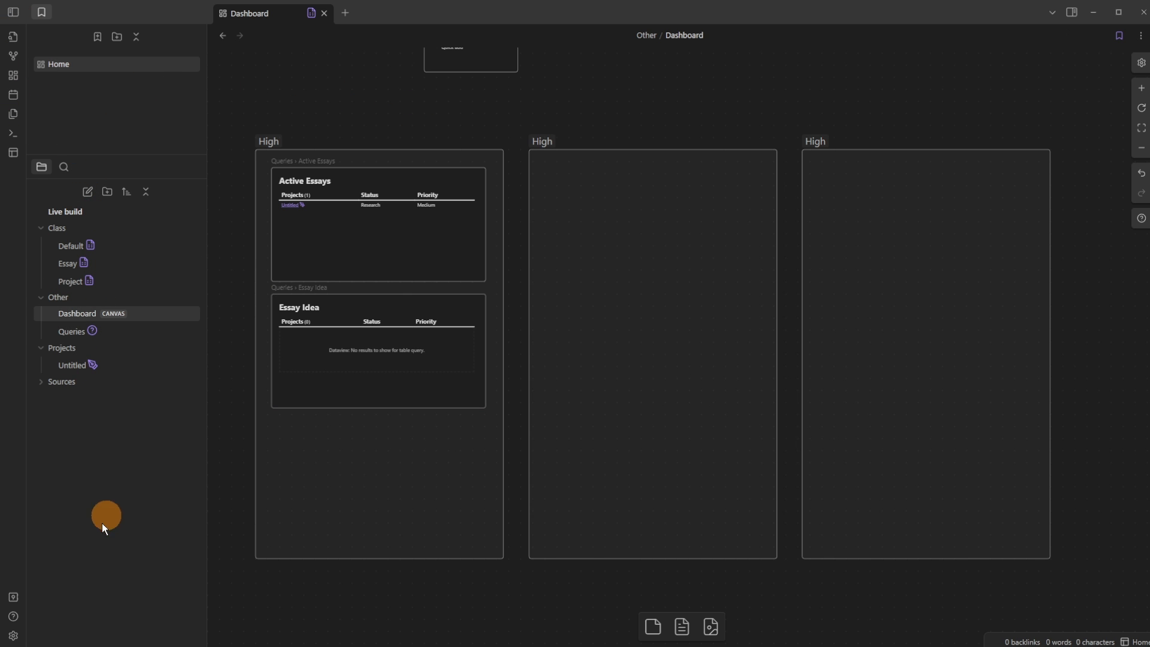
Step: Load the saved Home workspace layout
{"action": "left_click", "coordinate": [13, 152]}
{"action": "left_click", "coordinate": [694, 367]}
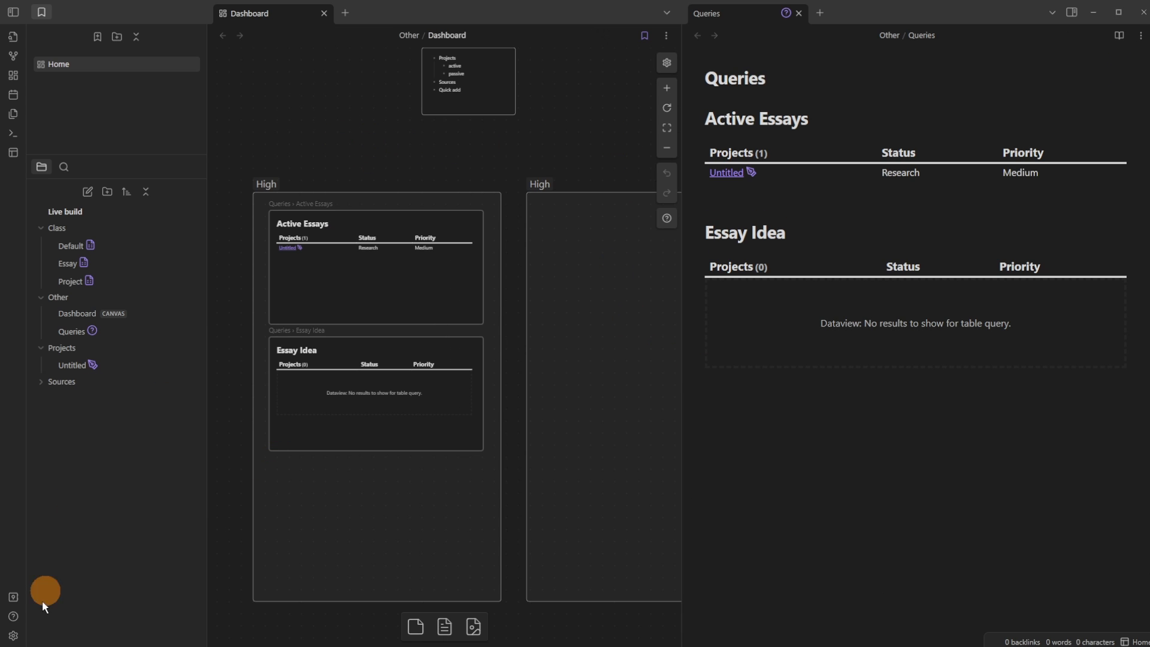
Step: Assign the hotkey Ctrl + S to "Workspaces Plus: Save current workspace" and remove it from "Save current file"
{"action": "left_click", "coordinate": [13, 635]}
{"action": "left_click", "coordinate": [300, 141]}
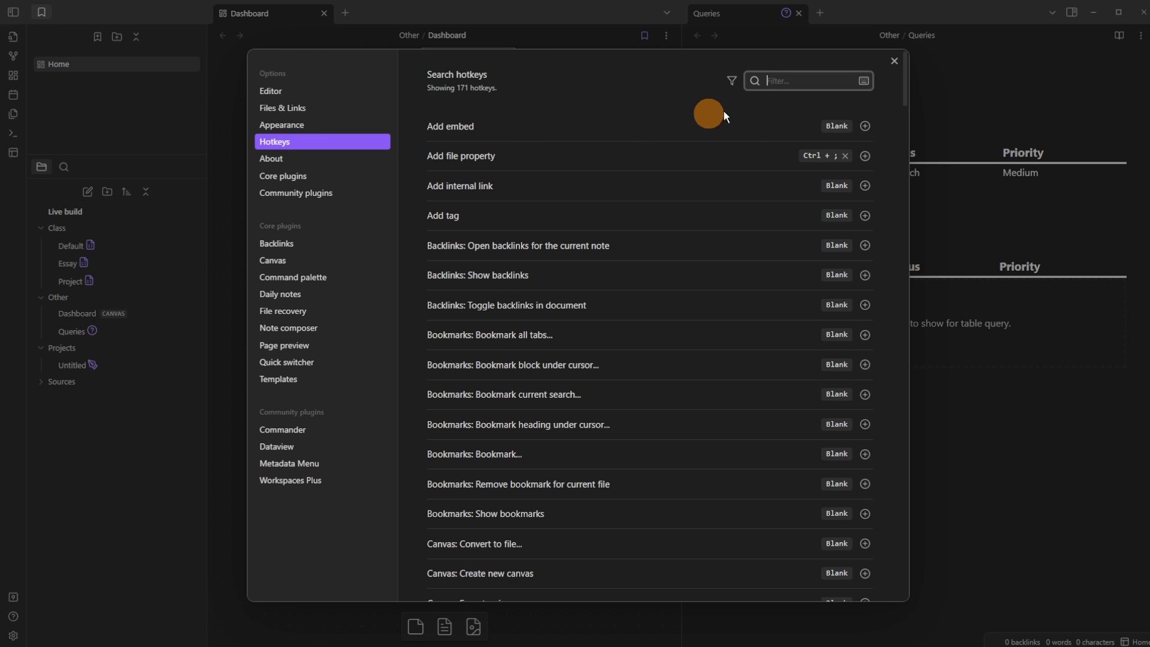
{"action": "type", "text": "save"}
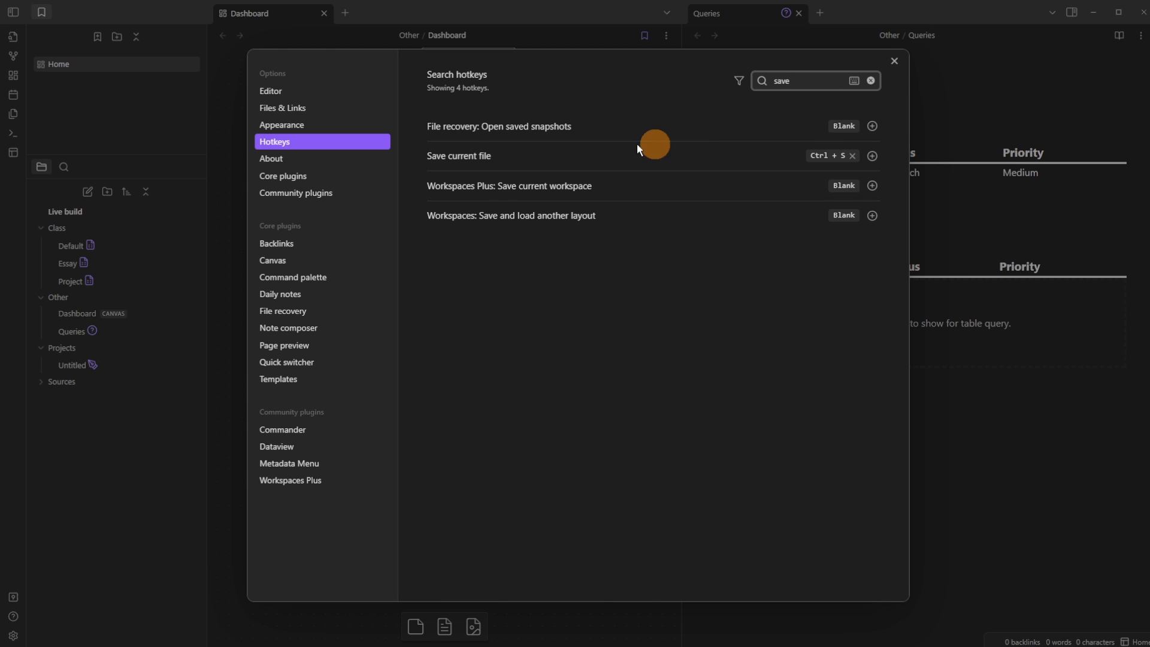
{"action": "left_click", "coordinate": [872, 185]}
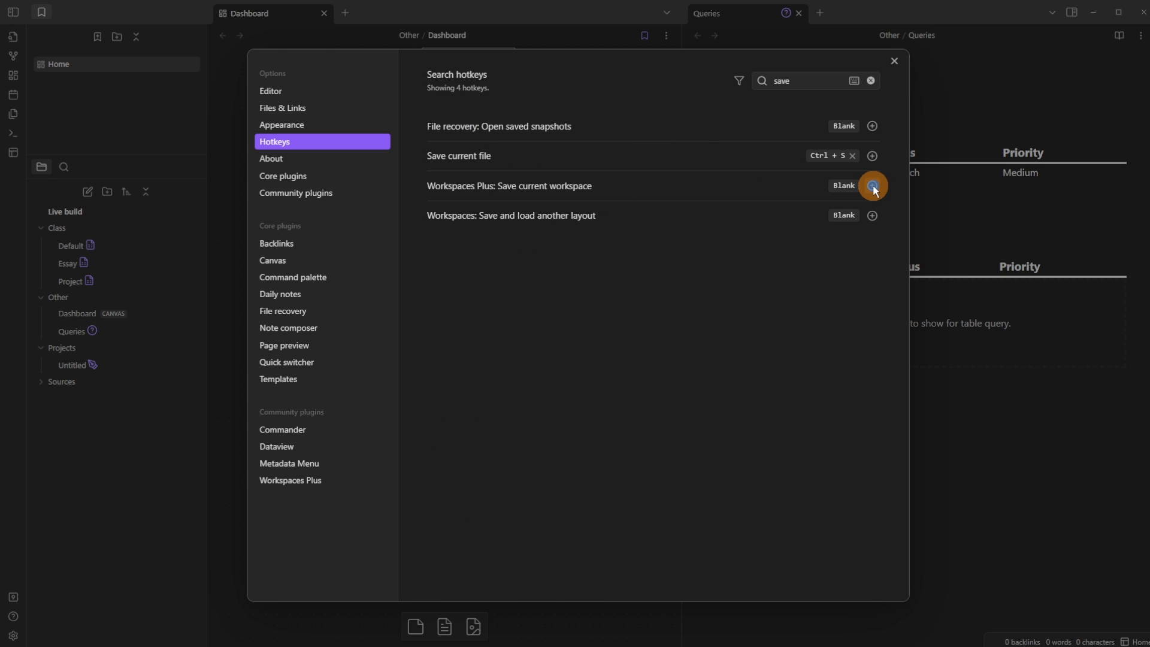
{"action": "key", "text": "ctrl+s"}
{"action": "left_click", "coordinate": [851, 156]}
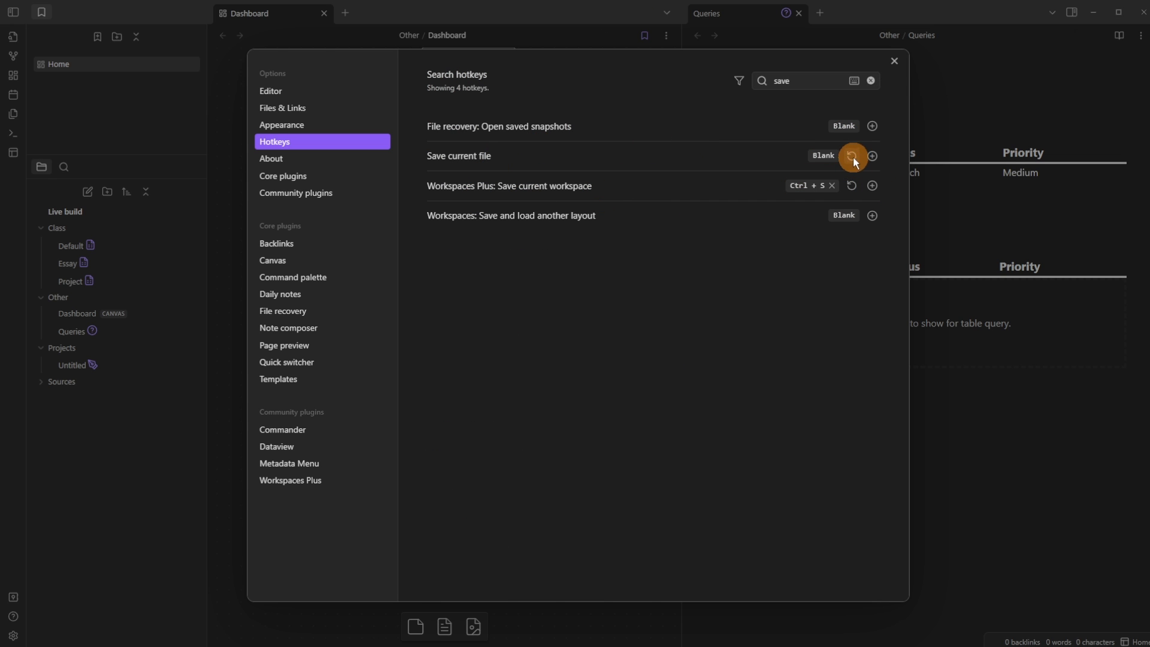
{"action": "left_click", "coordinate": [894, 62]}
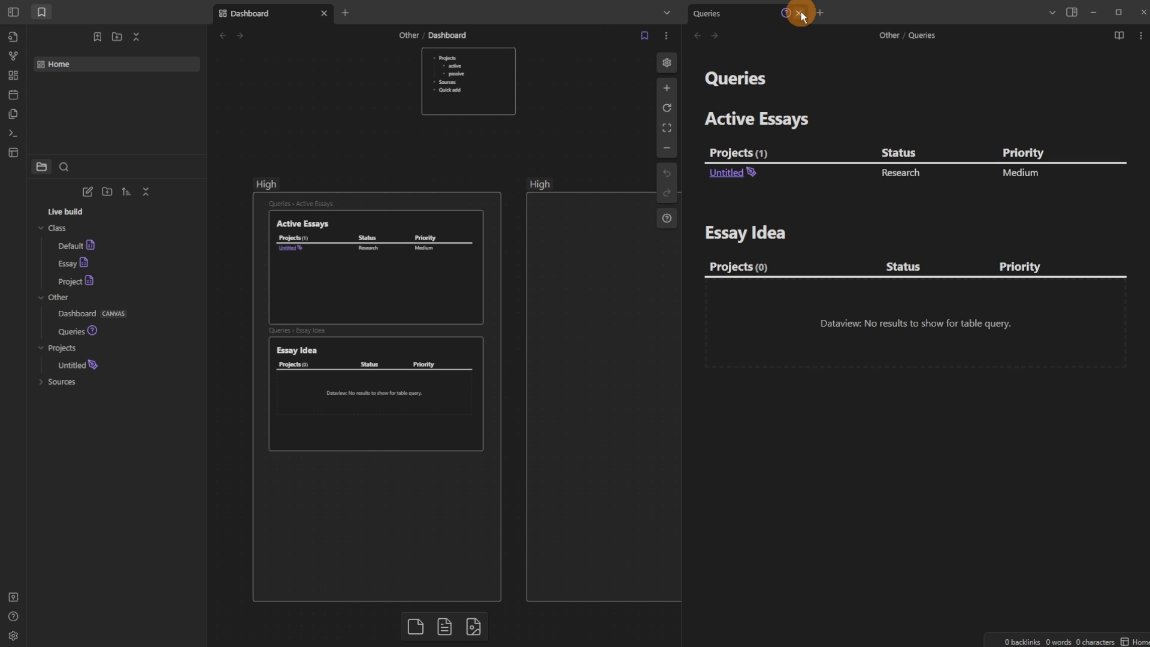
Step: Close the Queries pane and fit the canvas view to the three High groups
{"action": "left_click", "coordinate": [800, 13]}
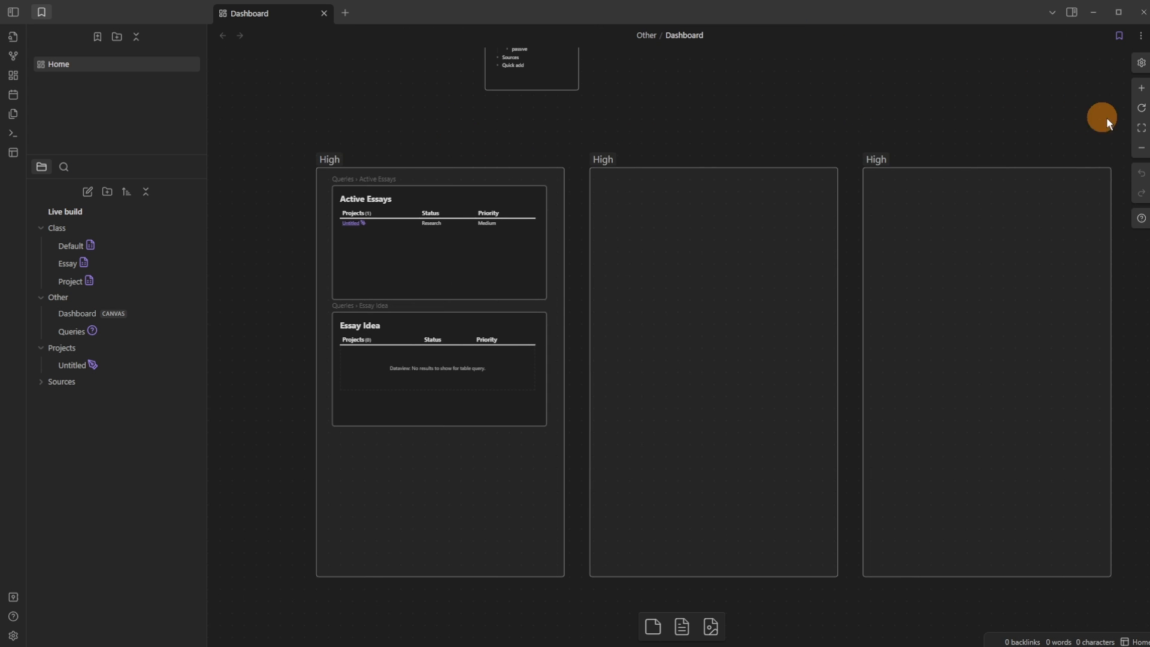
{"action": "left_click", "coordinate": [1142, 128]}
{"action": "left_click_drag", "start_coordinate": [298, 172], "coordinate": [1072, 570]}
{"action": "left_click", "coordinate": [645, 81]}
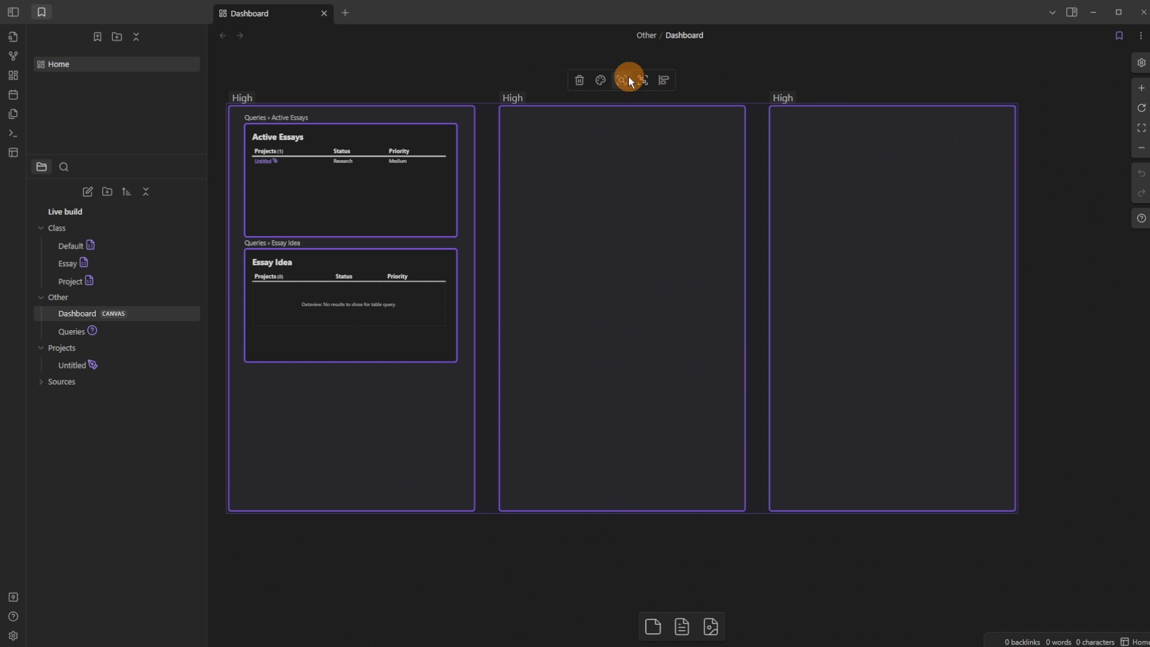
{"action": "left_click", "coordinate": [630, 81]}
{"action": "left_click", "coordinate": [487, 84]}
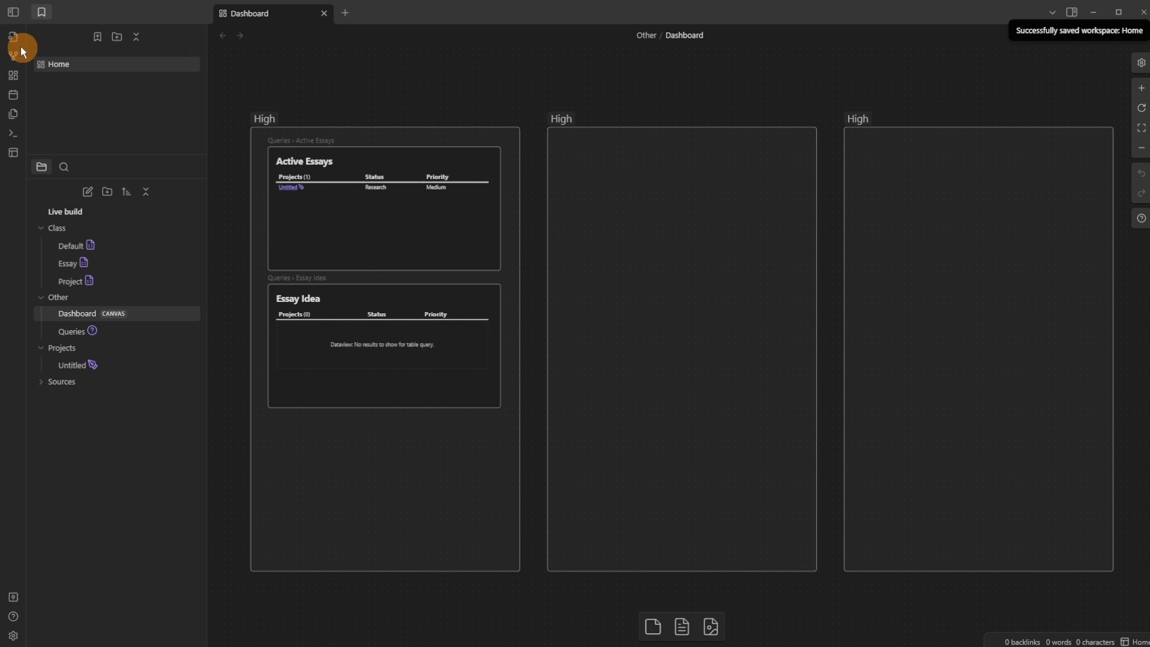
Step: Save the Home workspace with the file sidebar collapsed, and expand the sidebar again
{"action": "left_click", "coordinate": [14, 12]}
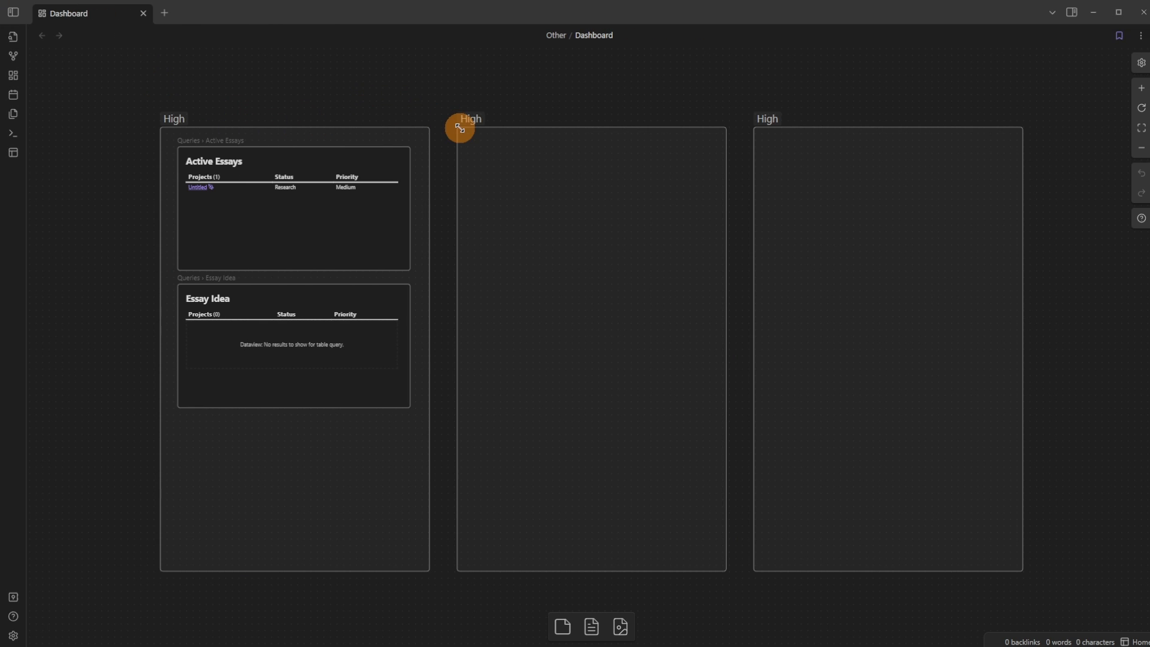
{"action": "left_click", "coordinate": [13, 12]}
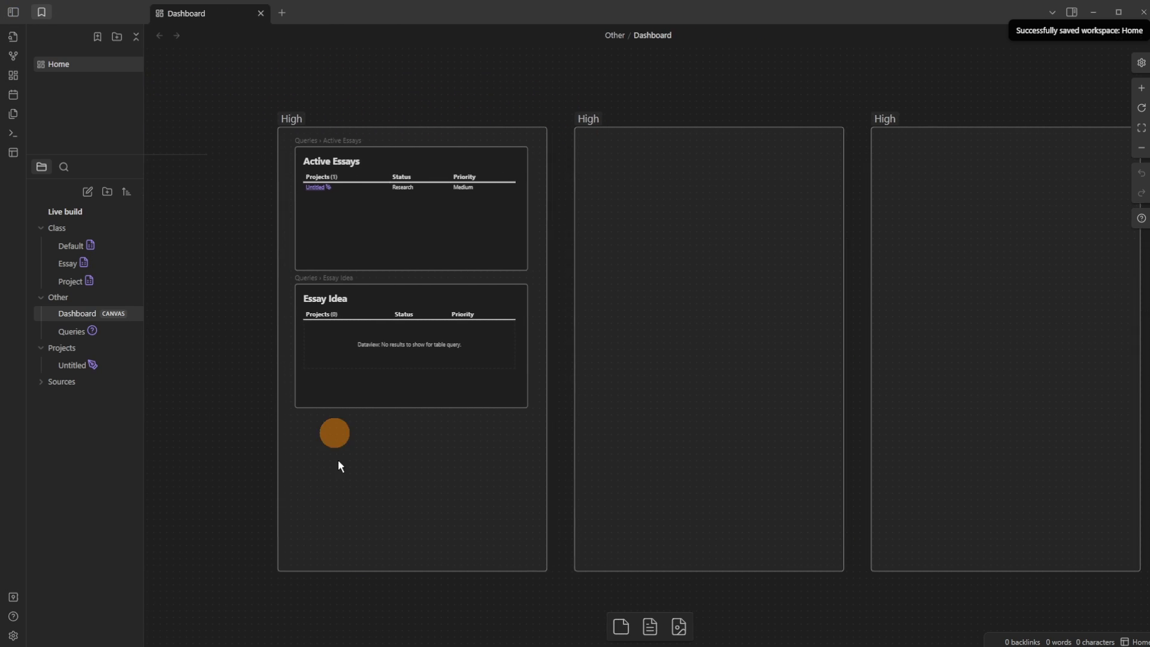
Step: Add the command "Workspaces Plus: Load: Home" to the ribbon through Commander, with the Home icon
{"action": "left_click", "coordinate": [14, 635]}
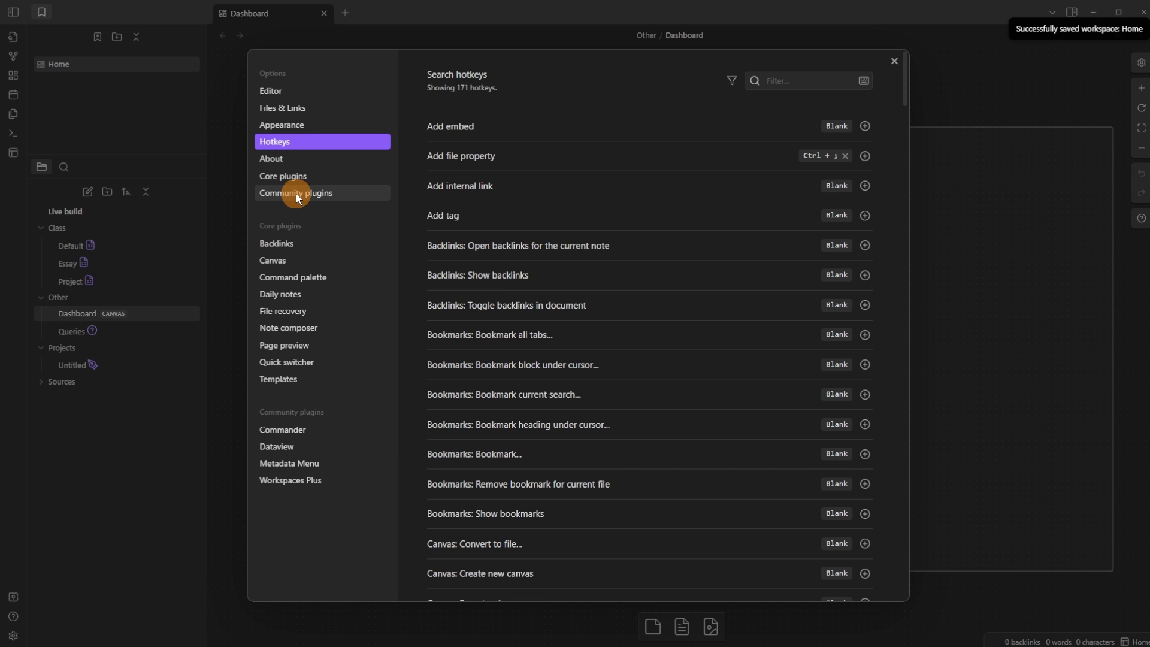
{"action": "left_click", "coordinate": [289, 429]}
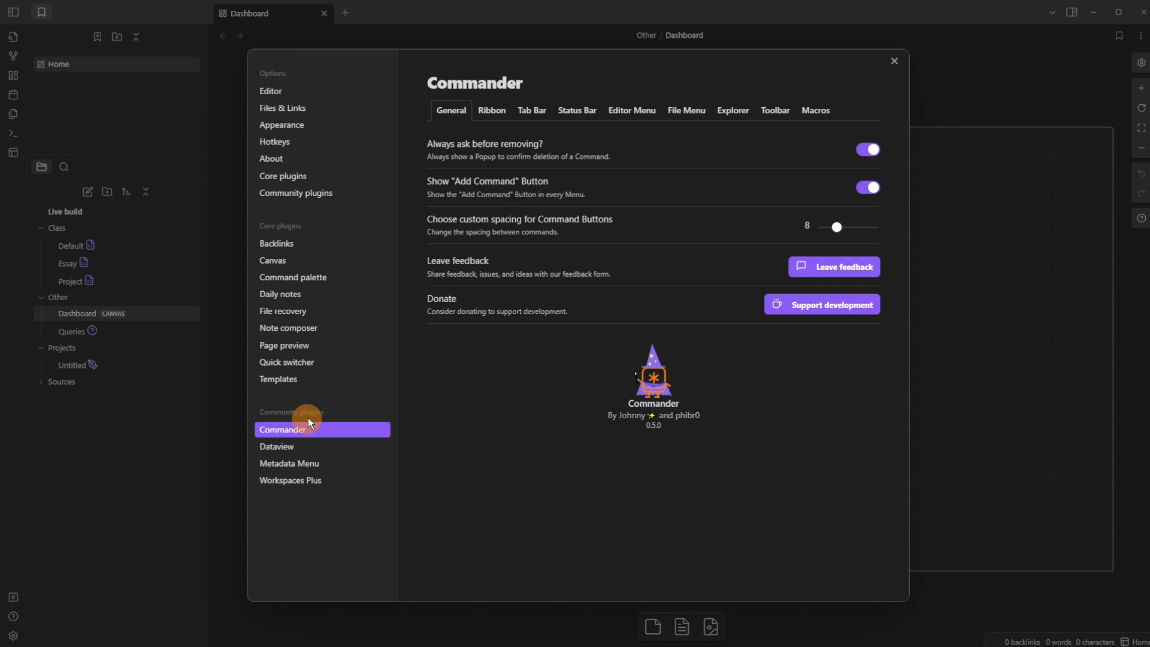
{"action": "left_click", "coordinate": [494, 110]}
{"action": "left_click", "coordinate": [651, 341]}
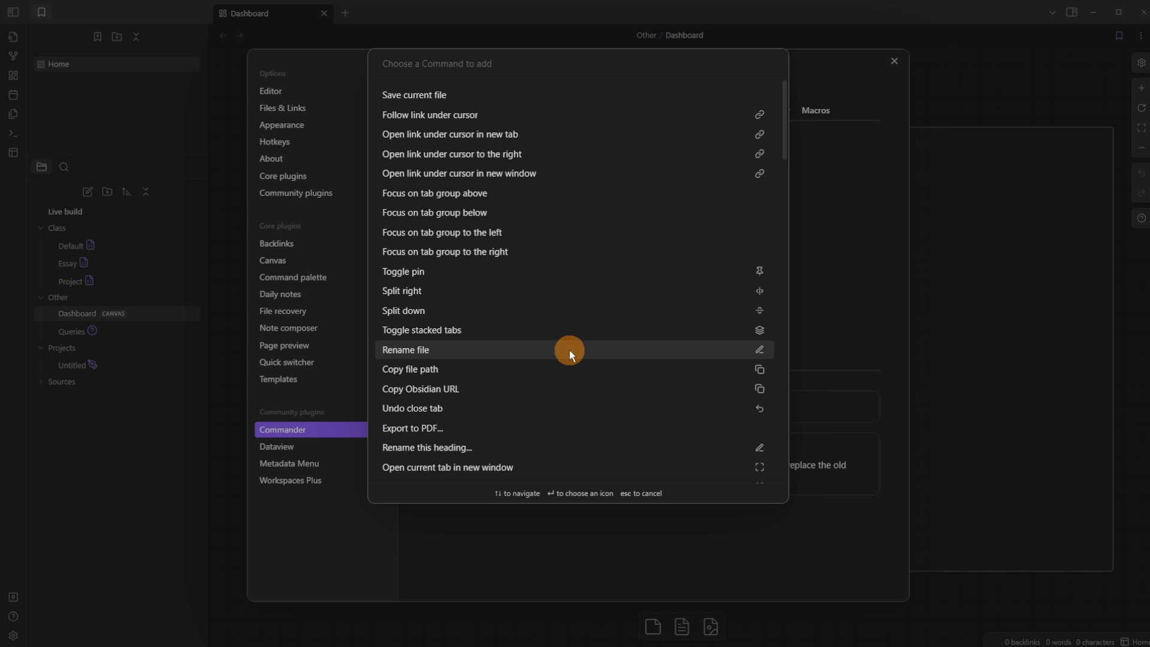
{"action": "type", "text": "home"}
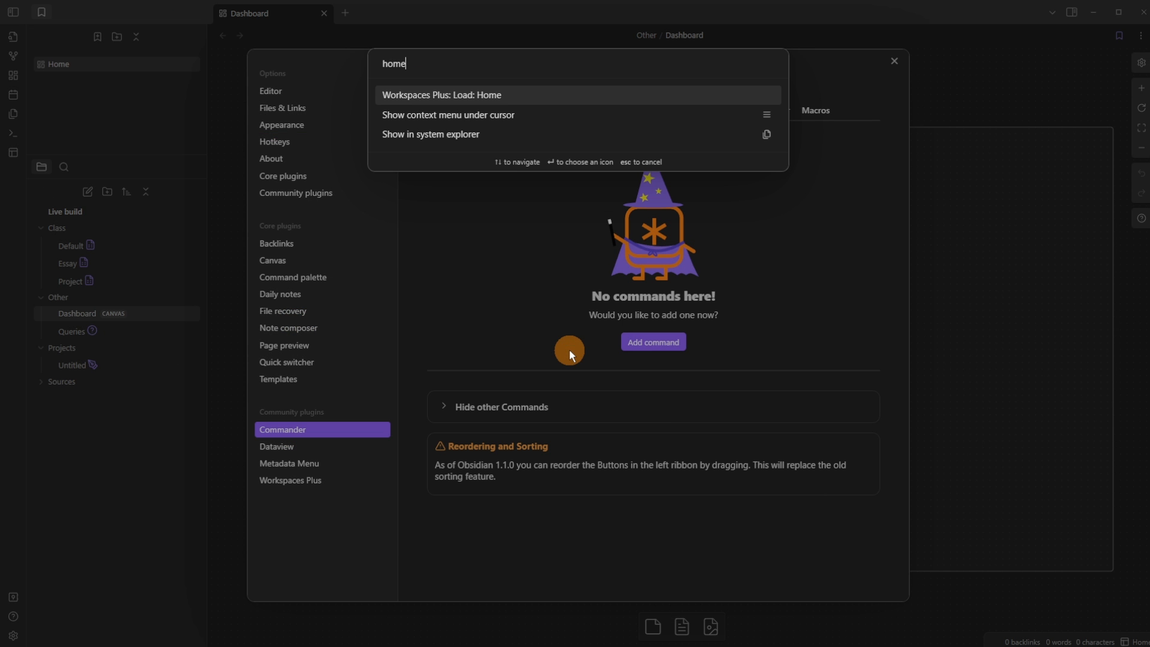
{"action": "left_click", "coordinate": [503, 91]}
{"action": "type", "text": "home"}
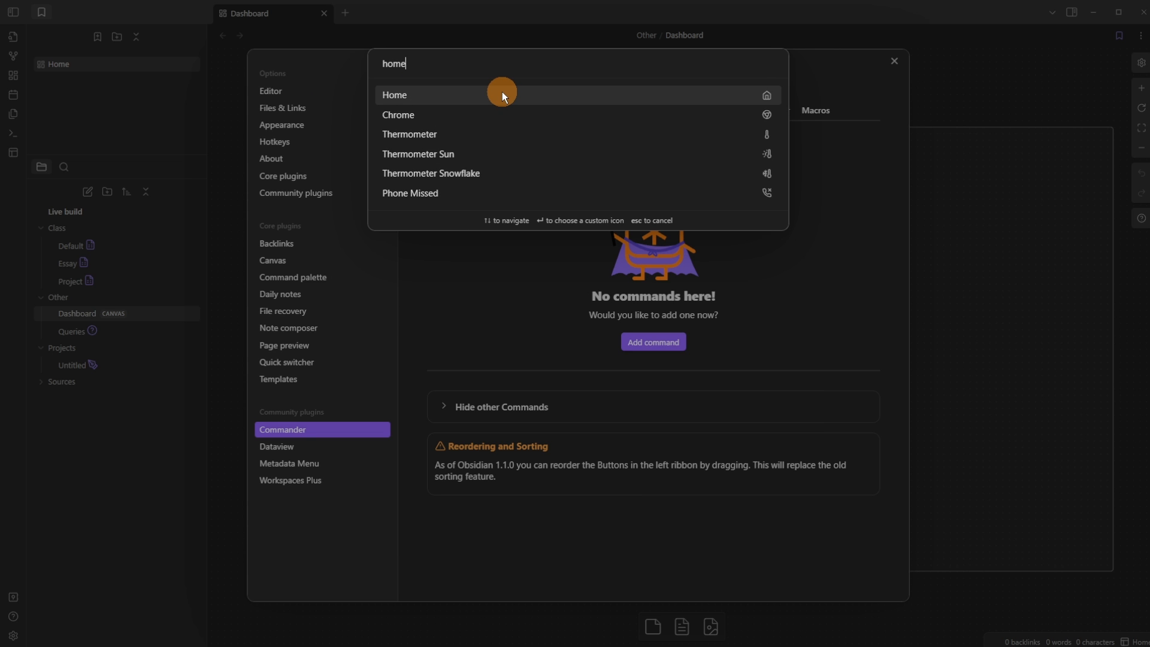
{"action": "left_click", "coordinate": [502, 95]}
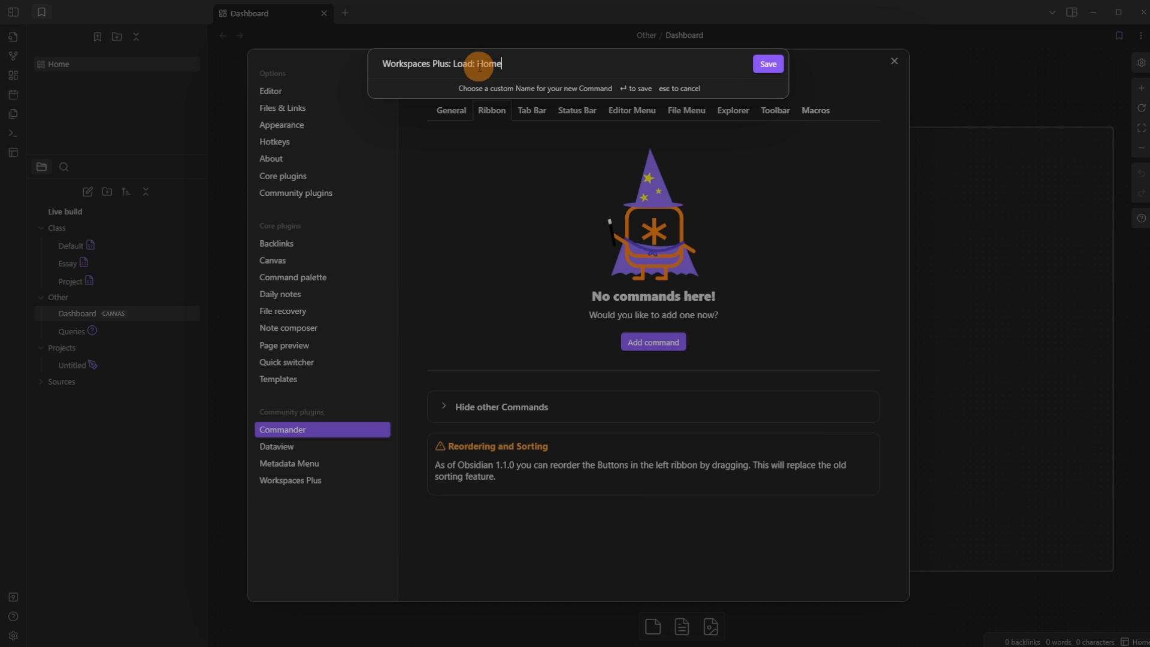
Step: Name the new ribbon command Home, save it, and use it to load the Home workspace
{"action": "key", "text": "ctrl+Left"}
{"action": "key", "text": "BackSpace"}
{"action": "key", "text": "BackSpace"}
{"action": "key", "text": "BackSpace"}
{"action": "key", "text": "BackSpace"}
{"action": "key", "text": "BackSpace"}
{"action": "key", "text": "BackSpace"}
{"action": "key", "text": "BackSpace"}
{"action": "key", "text": "BackSpace"}
{"action": "key", "text": "BackSpace"}
{"action": "key", "text": "BackSpace"}
{"action": "key", "text": "BackSpace"}
{"action": "key", "text": "BackSpace"}
{"action": "key", "text": "BackSpace"}
{"action": "key", "text": "BackSpace"}
{"action": "key", "text": "BackSpace"}
{"action": "key", "text": "BackSpace"}
{"action": "key", "text": "BackSpace"}
{"action": "key", "text": "BackSpace"}
{"action": "key", "text": "BackSpace"}
{"action": "key", "text": "BackSpace"}
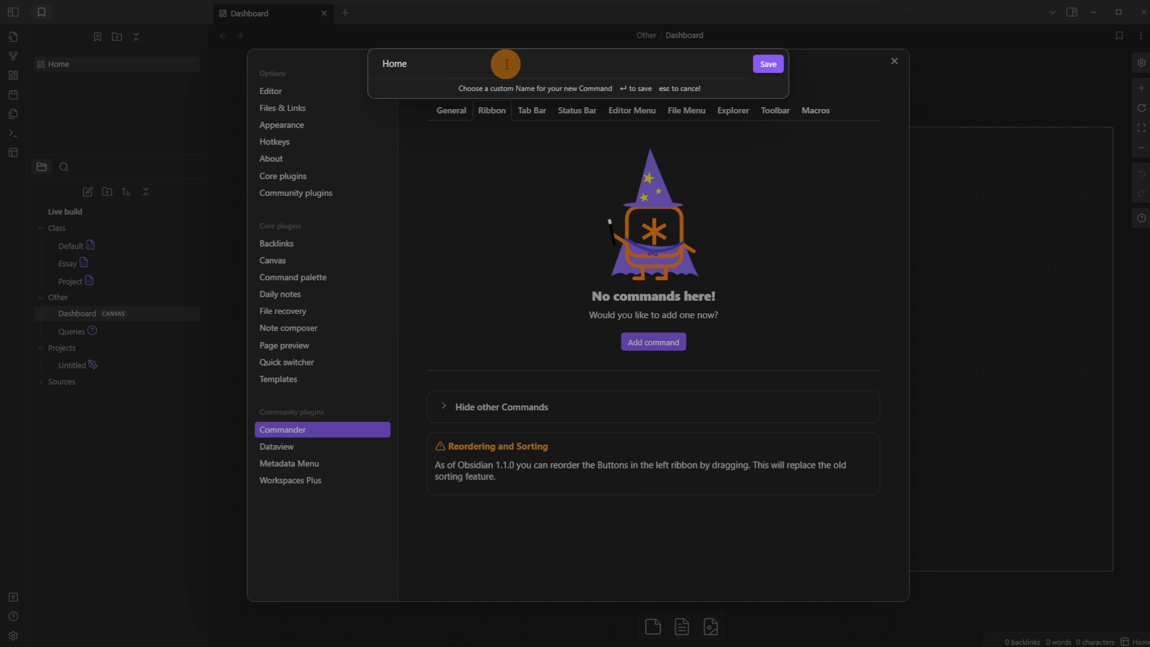
{"action": "key", "text": "Return"}
{"action": "left_click", "coordinate": [957, 191]}
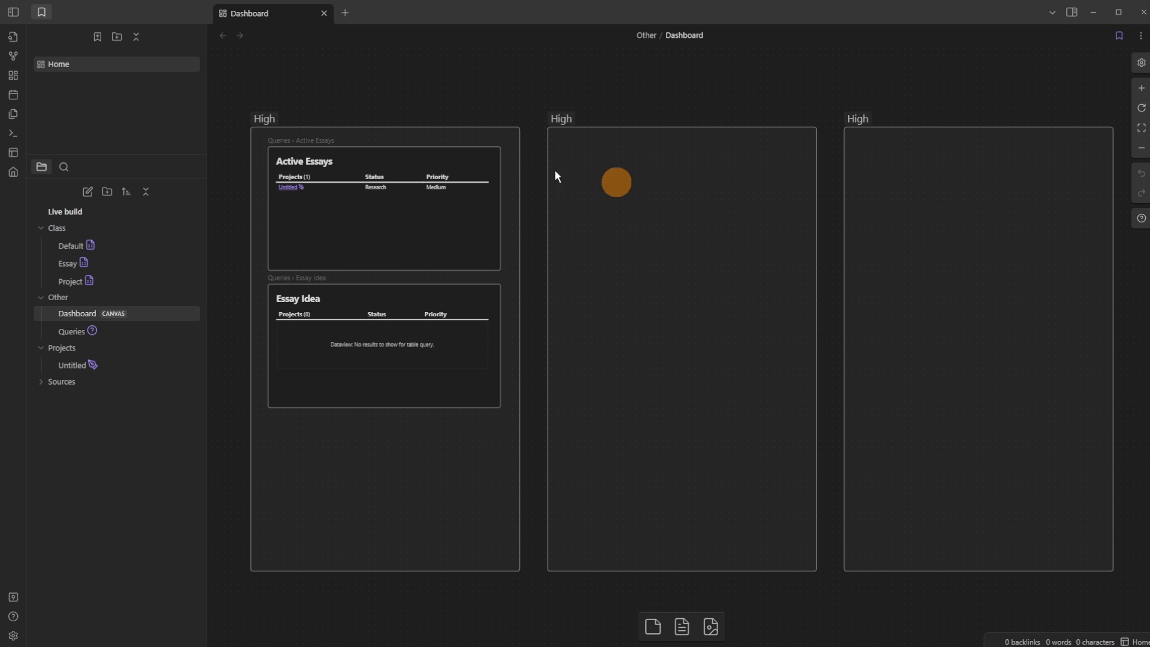
{"action": "left_click", "coordinate": [13, 172]}
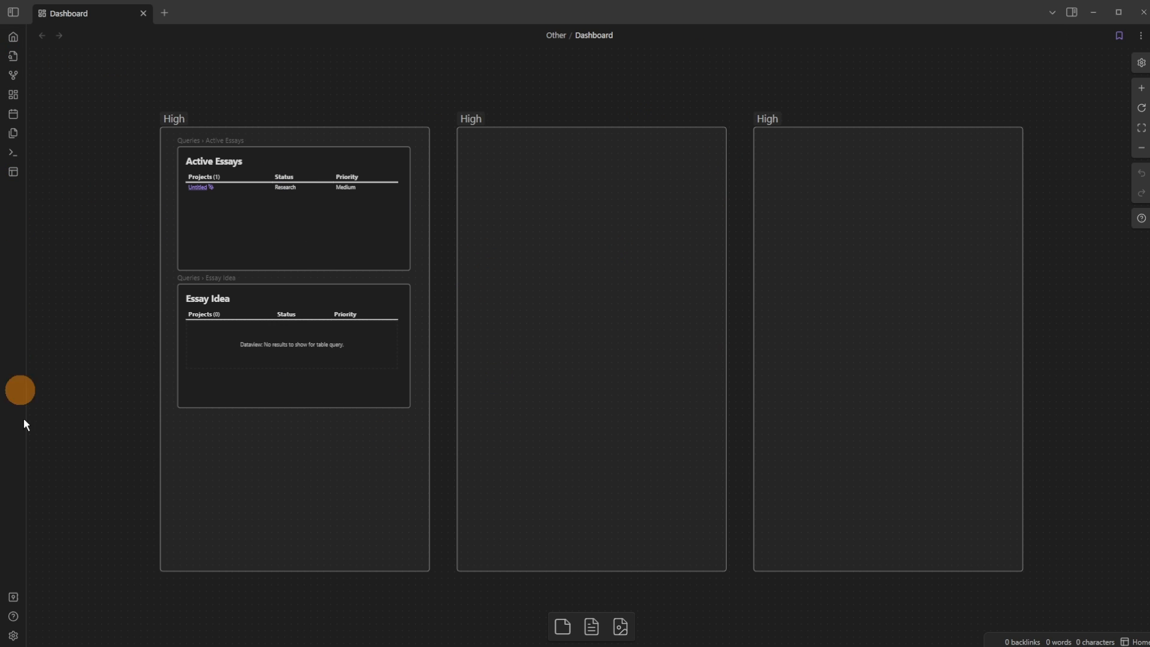
Step: Remove every item except Home from the ribbon configuration in the appearance settings
{"action": "left_click", "coordinate": [13, 636]}
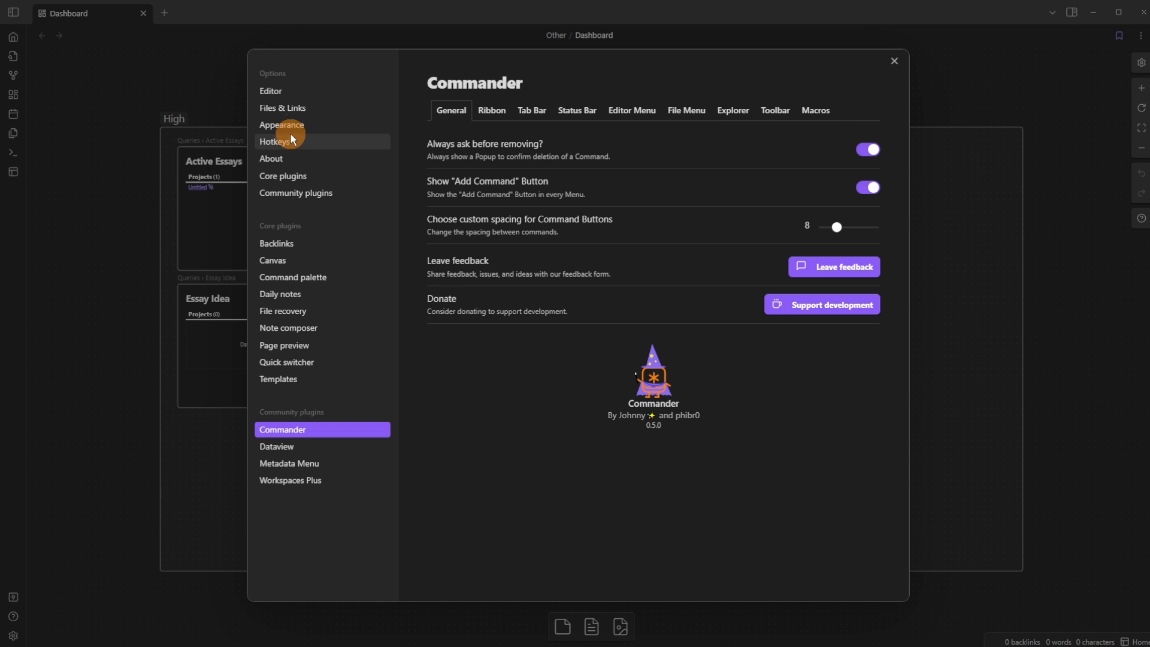
{"action": "left_click", "coordinate": [345, 131]}
{"action": "scroll", "coordinate": [577, 458], "scroll_direction": "down", "scroll_amount": 3}
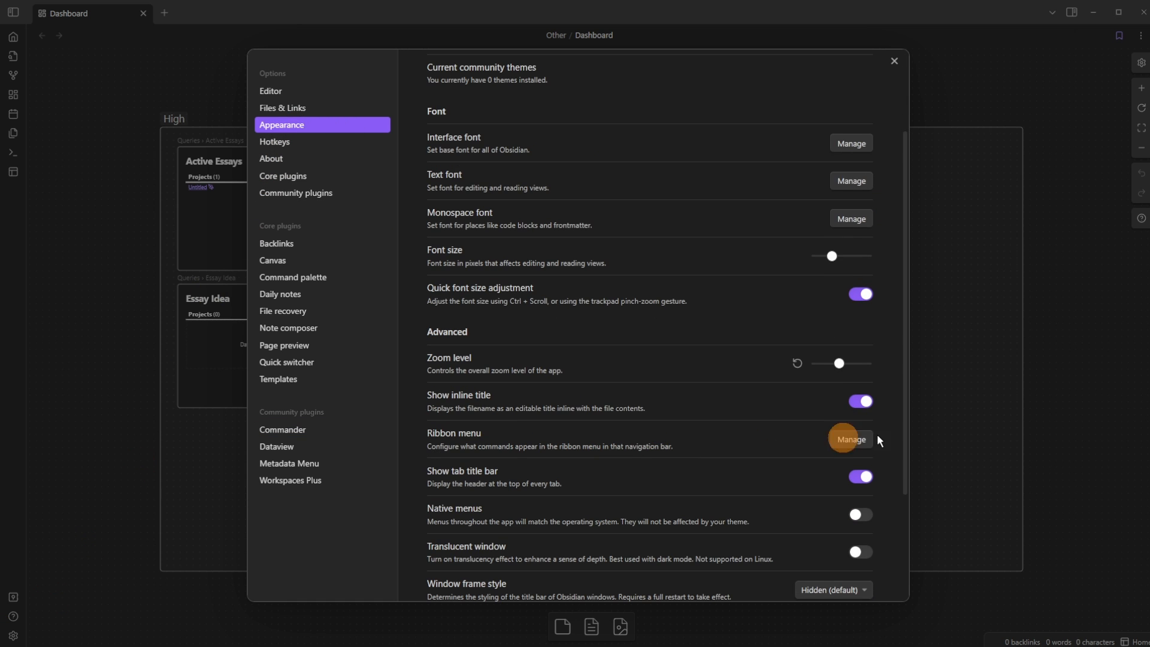
{"action": "left_click", "coordinate": [848, 443]}
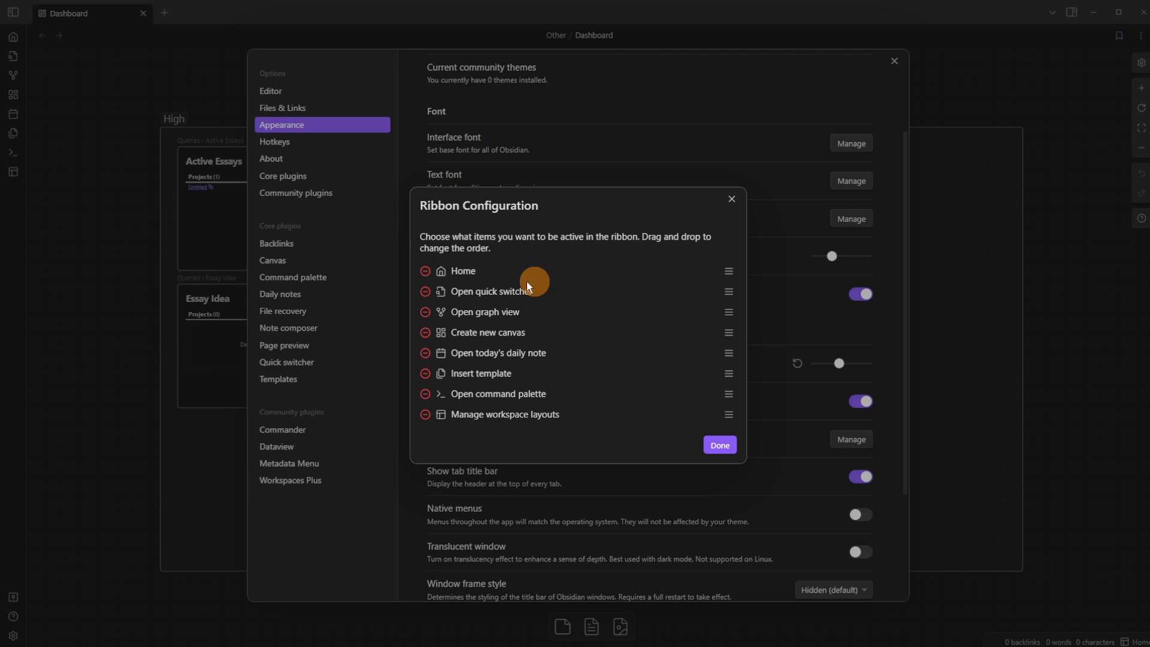
{"action": "left_click", "coordinate": [426, 291]}
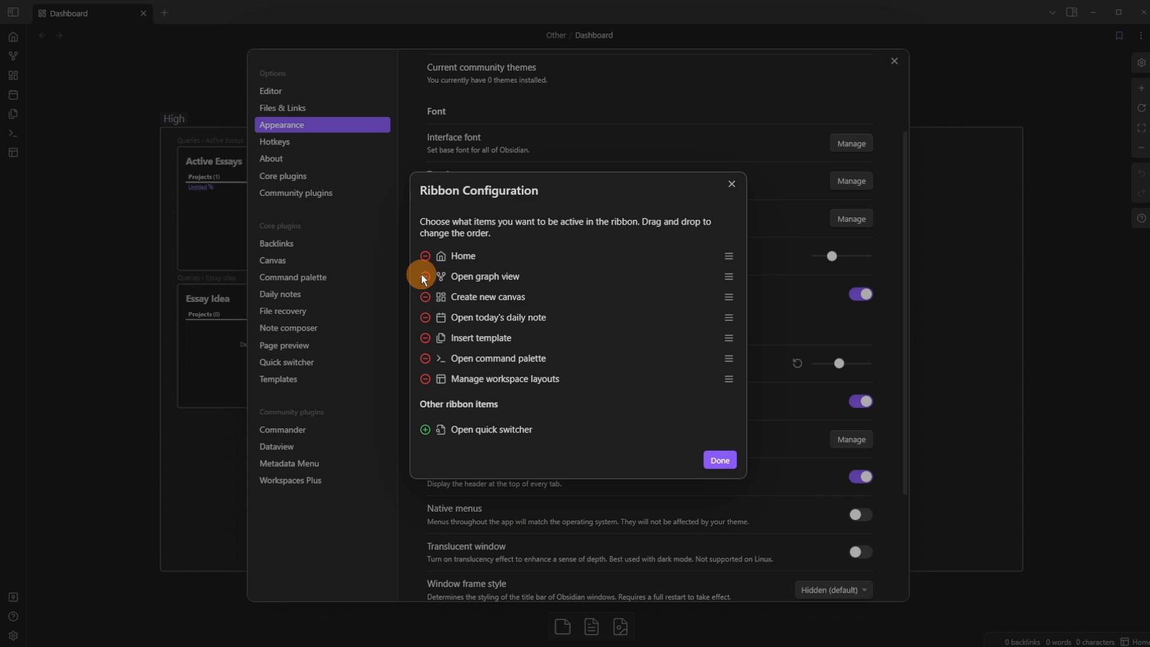
{"action": "left_click", "coordinate": [421, 275]}
{"action": "left_click", "coordinate": [422, 276]}
{"action": "left_click", "coordinate": [422, 275]}
{"action": "left_click", "coordinate": [421, 275]}
{"action": "left_click", "coordinate": [422, 275]}
{"action": "left_click", "coordinate": [422, 276]}
{"action": "left_click", "coordinate": [721, 460]}
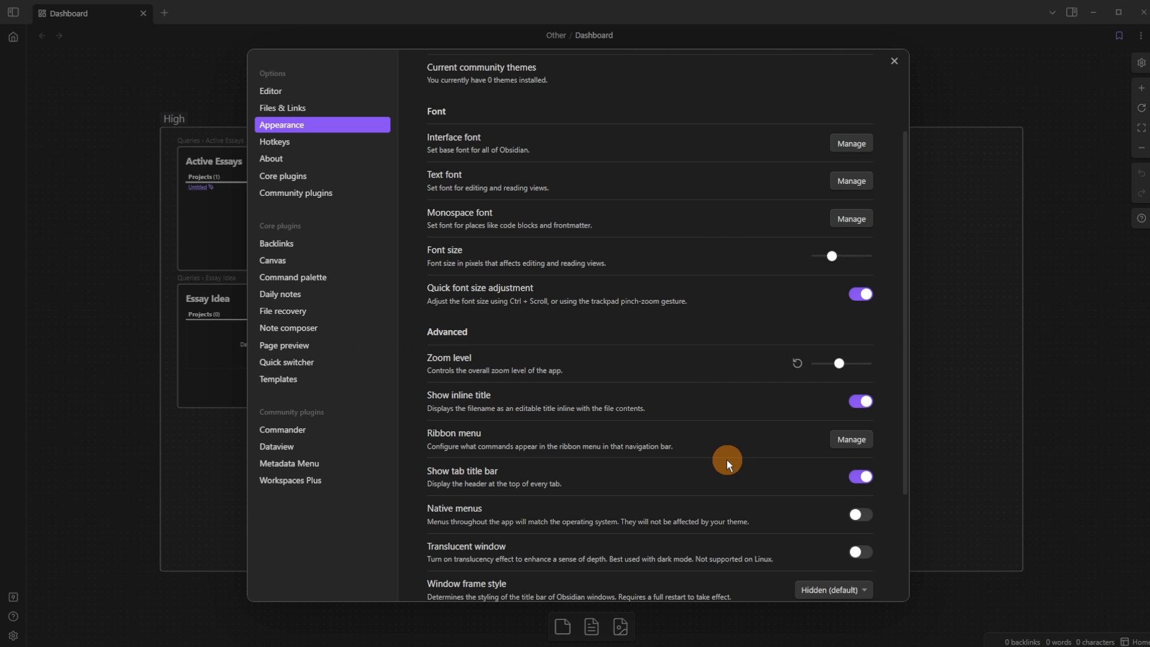
{"action": "left_click", "coordinate": [937, 300]}
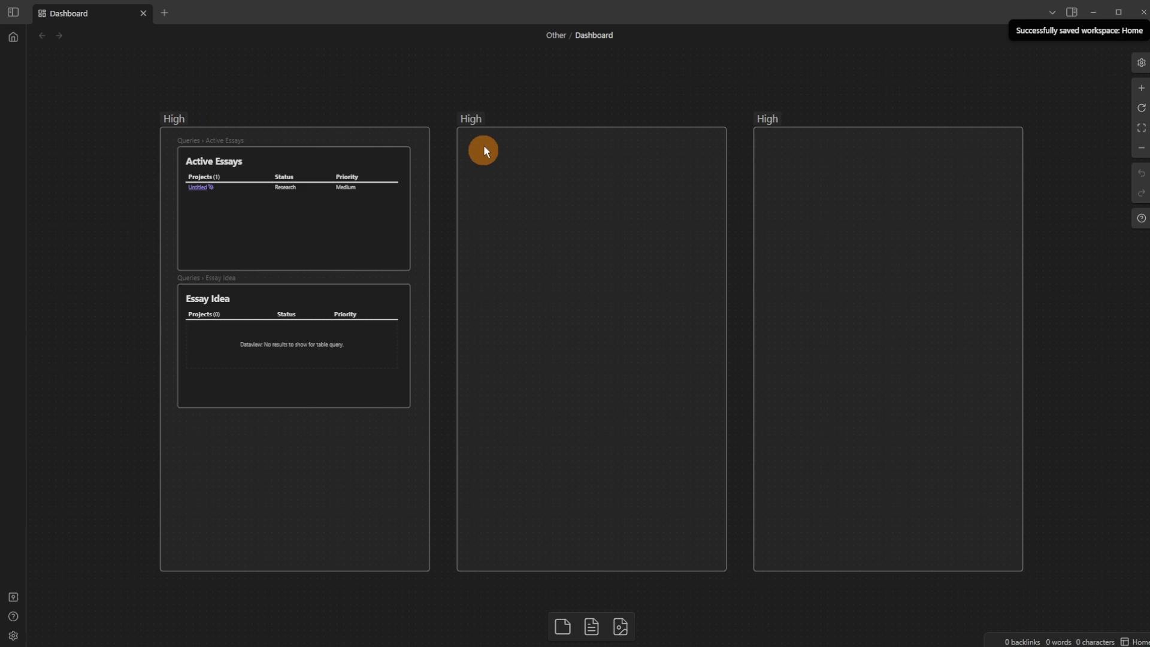
Step: Disable the core plugins Daily notes, Graph view, Tags view and Word count in the settings
{"action": "left_click", "coordinate": [14, 635]}
{"action": "left_click", "coordinate": [301, 179]}
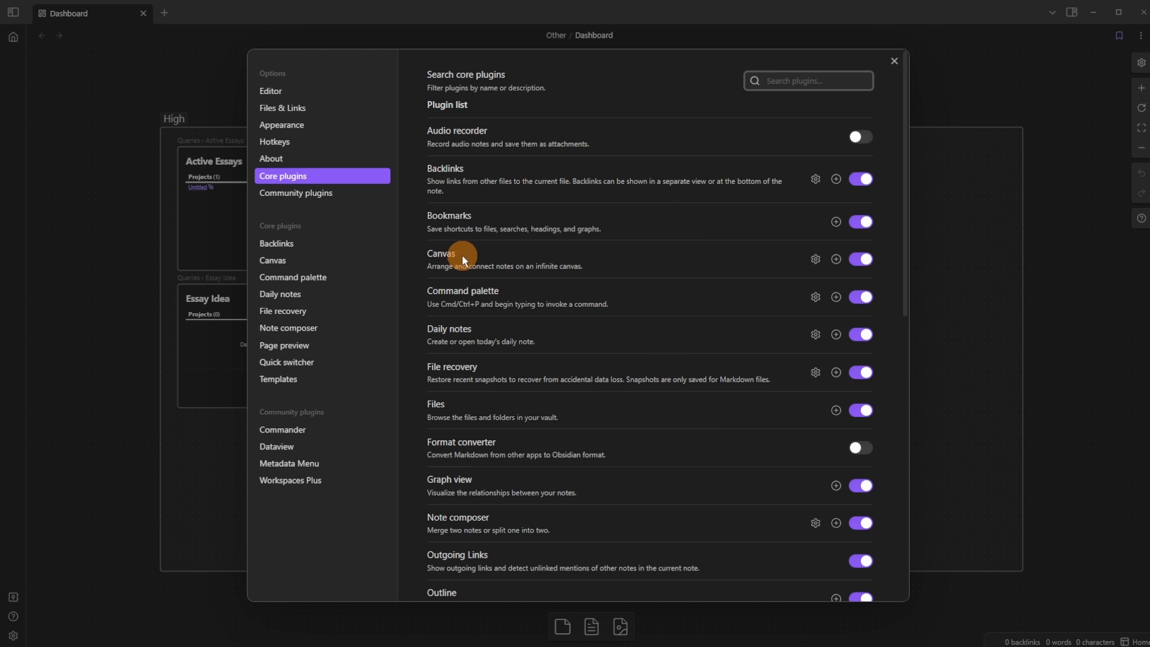
{"action": "left_click", "coordinate": [861, 334]}
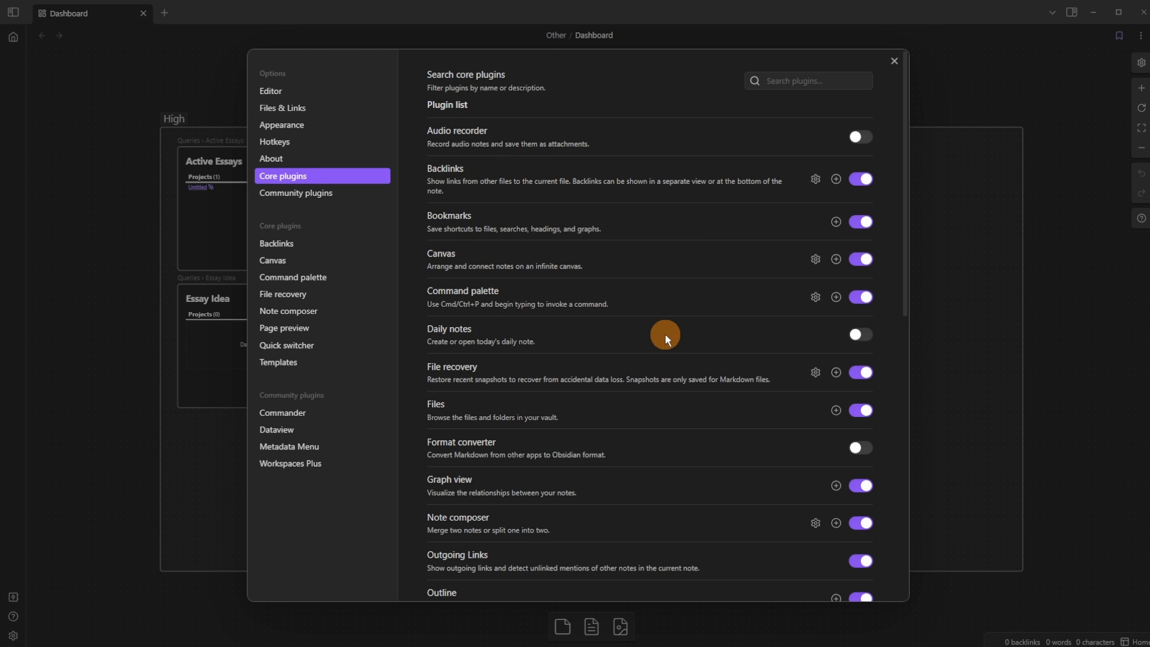
{"action": "scroll", "coordinate": [663, 333], "scroll_direction": "down", "scroll_amount": 2}
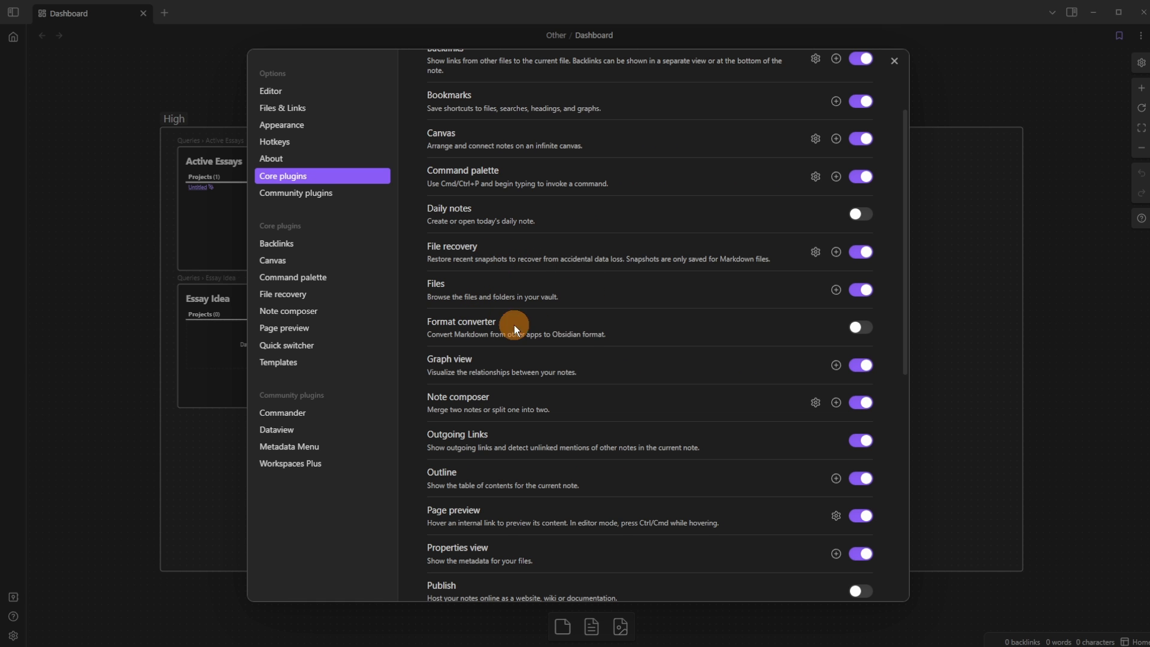
{"action": "left_click", "coordinate": [870, 363]}
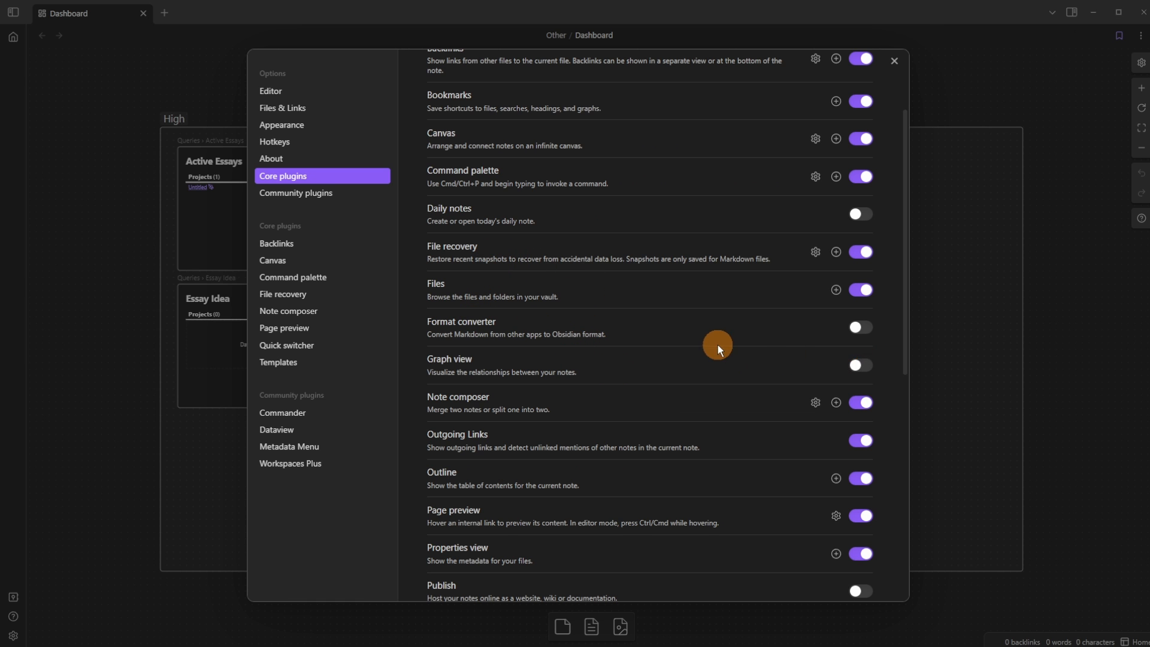
{"action": "scroll", "coordinate": [694, 335], "scroll_direction": "down", "scroll_amount": 3}
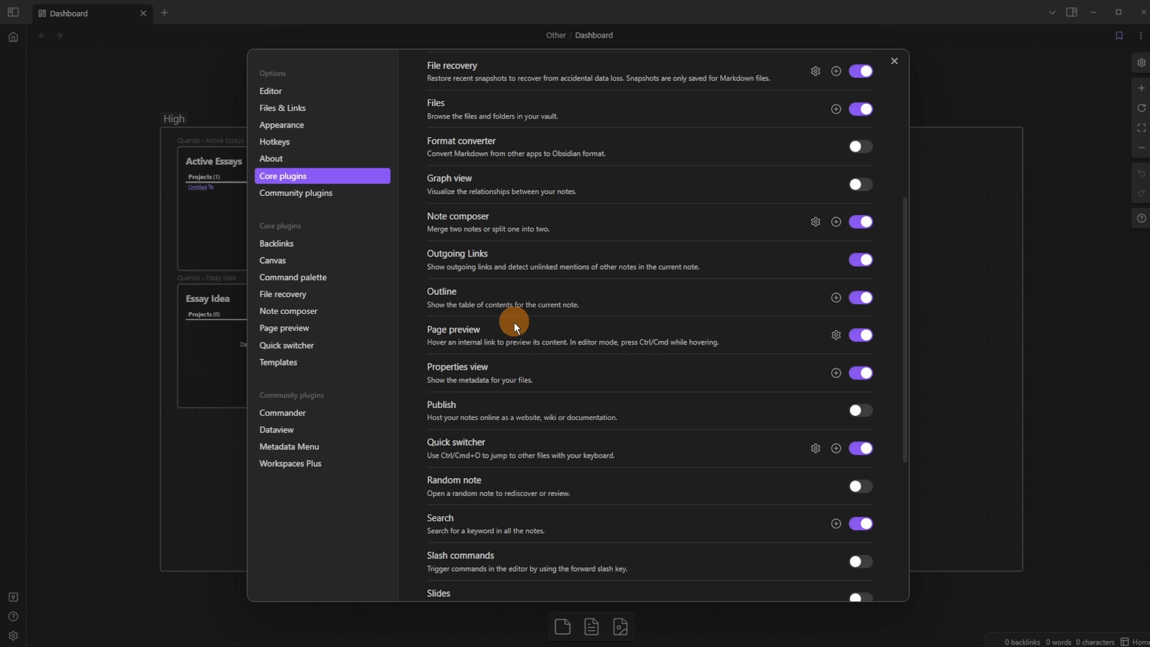
{"action": "scroll", "coordinate": [557, 383], "scroll_direction": "down", "scroll_amount": 3}
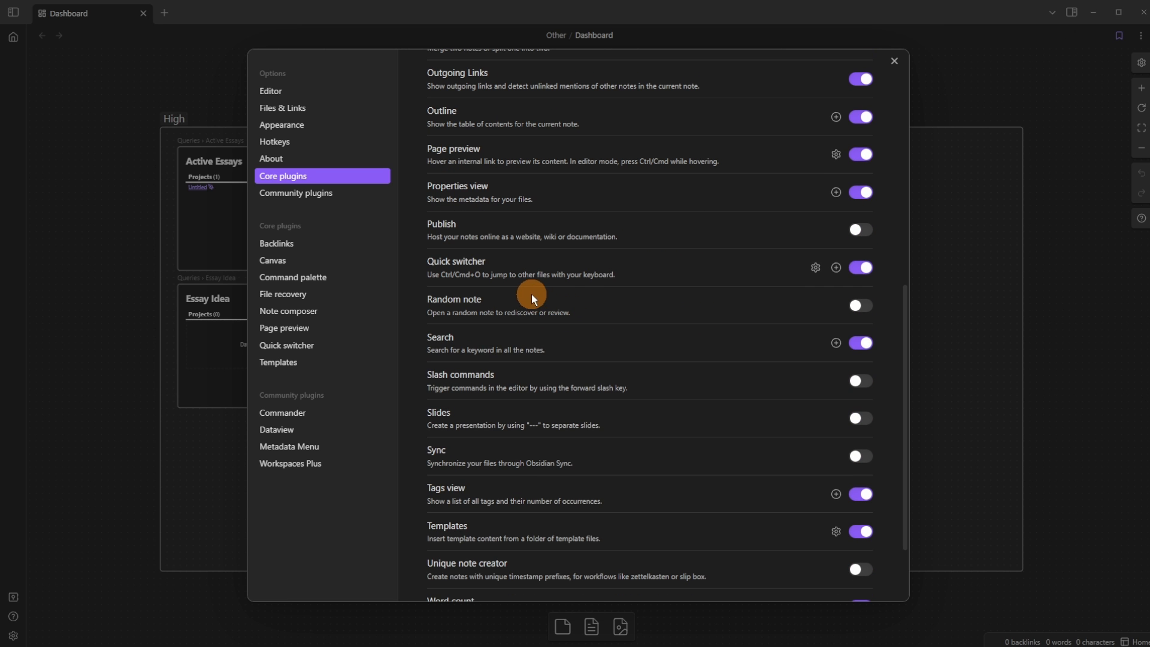
{"action": "scroll", "coordinate": [529, 374], "scroll_direction": "down", "scroll_amount": 2}
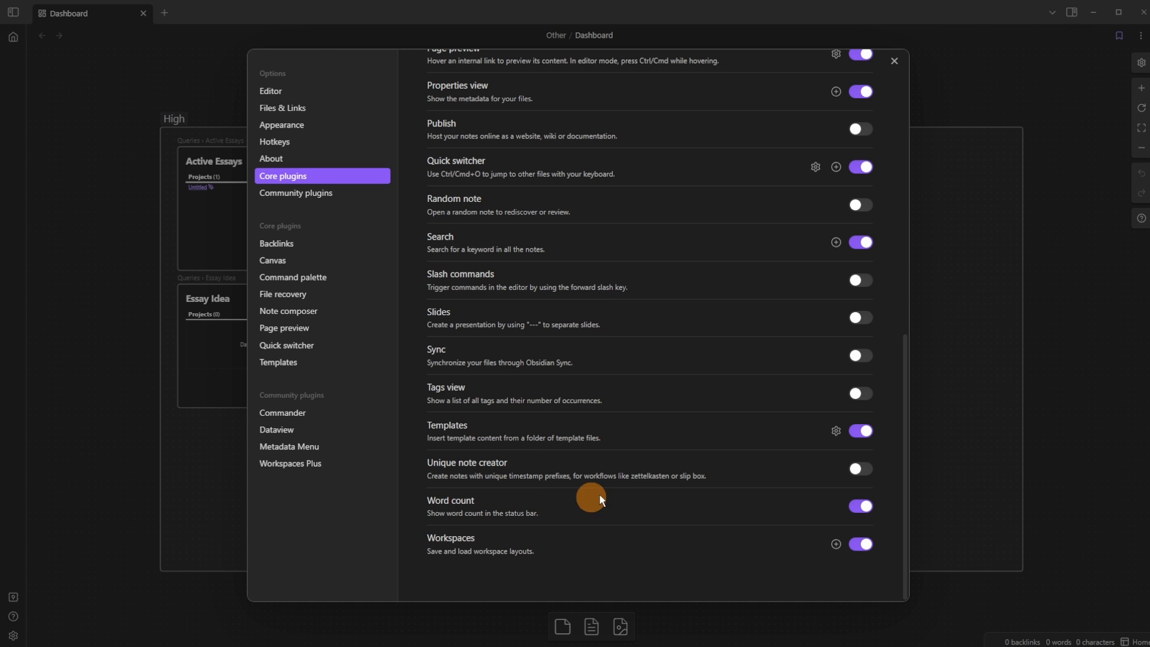
{"action": "left_click", "coordinate": [858, 505]}
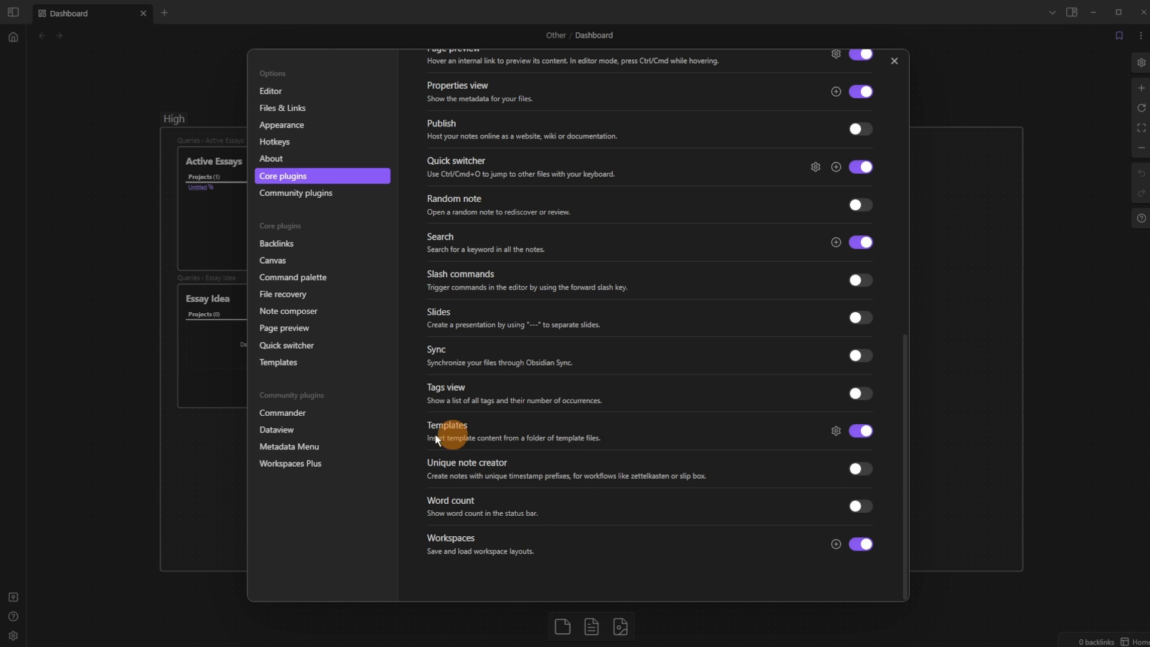
Step: Find the community plugin Better Word Count, install it and enable it
{"action": "left_click", "coordinate": [304, 190]}
{"action": "left_click", "coordinate": [852, 118]}
{"action": "type", "text": "better"}
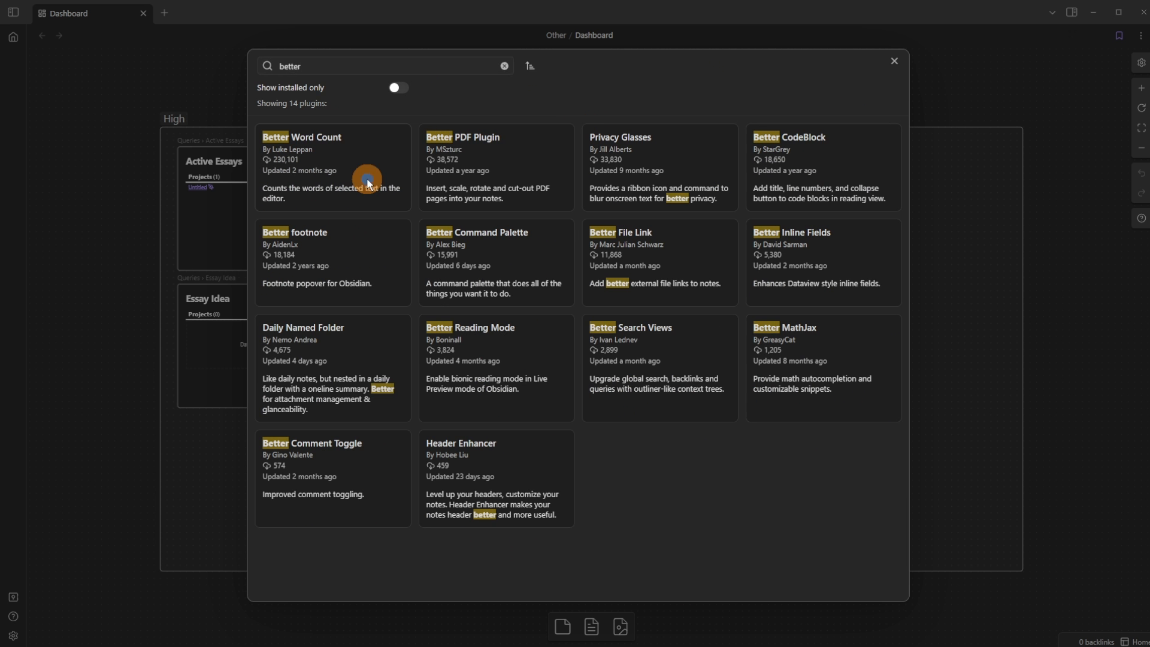
{"action": "left_click", "coordinate": [367, 183]}
{"action": "left_click", "coordinate": [473, 227]}
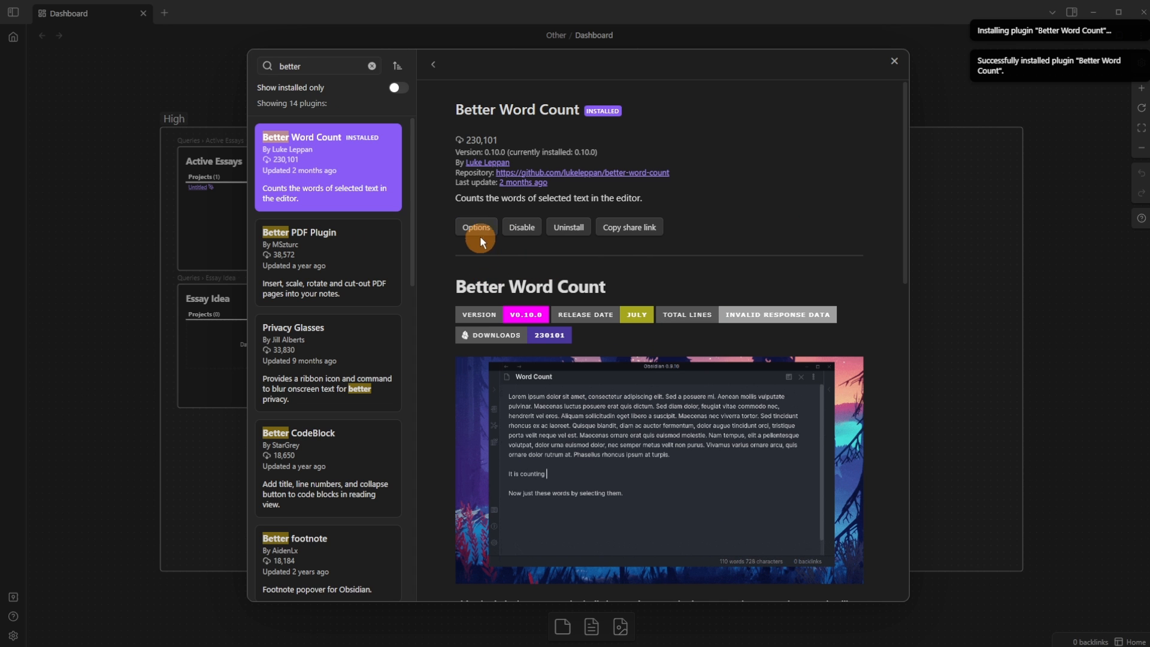
Step: Install and enable the Templater community plugin, view its options, and close the settings
{"action": "left_click", "coordinate": [329, 67]}
{"action": "key", "text": "ctrl+BackSpace"}
{"action": "type", "text": "tempal"}
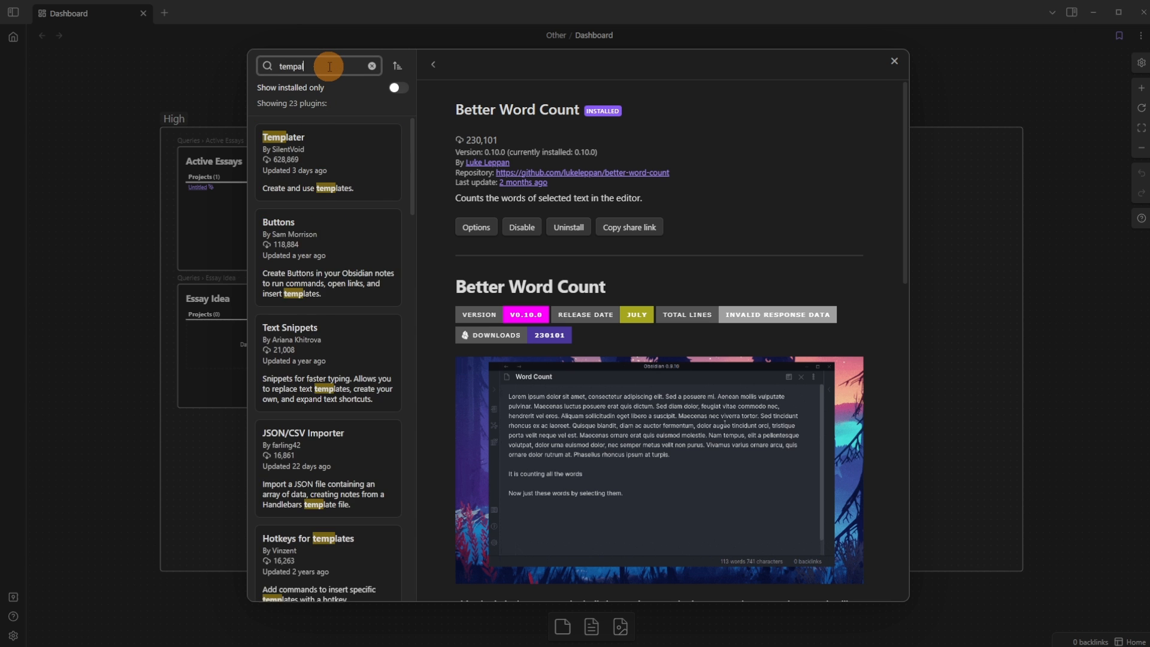
{"action": "type", "text": "ter"}
{"action": "key", "text": "ctrl+BackSpace"}
{"action": "type", "text": "templa"}
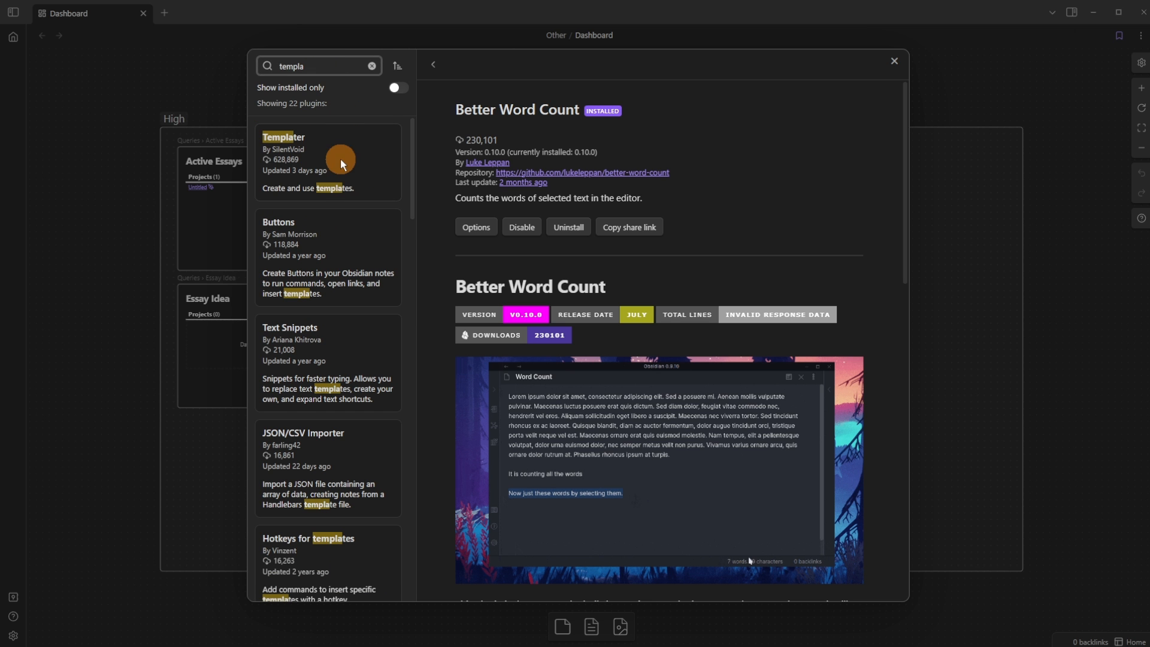
{"action": "left_click", "coordinate": [340, 162]}
{"action": "left_click", "coordinate": [473, 226]}
{"action": "left_click", "coordinate": [474, 227]}
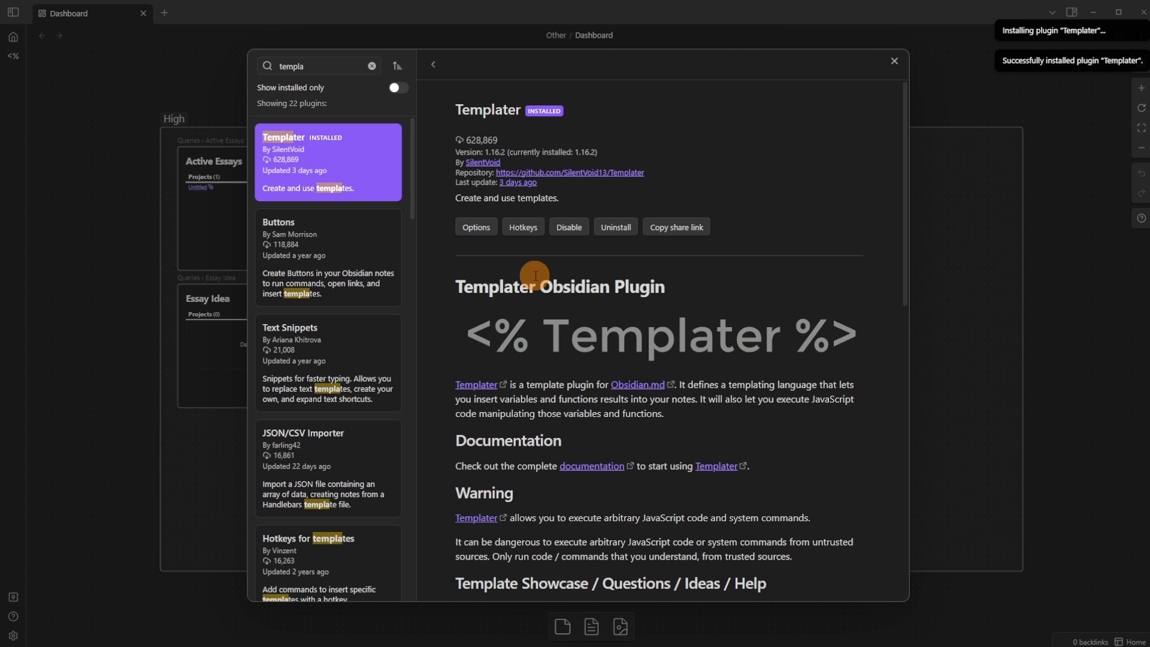
{"action": "left_click", "coordinate": [476, 228]}
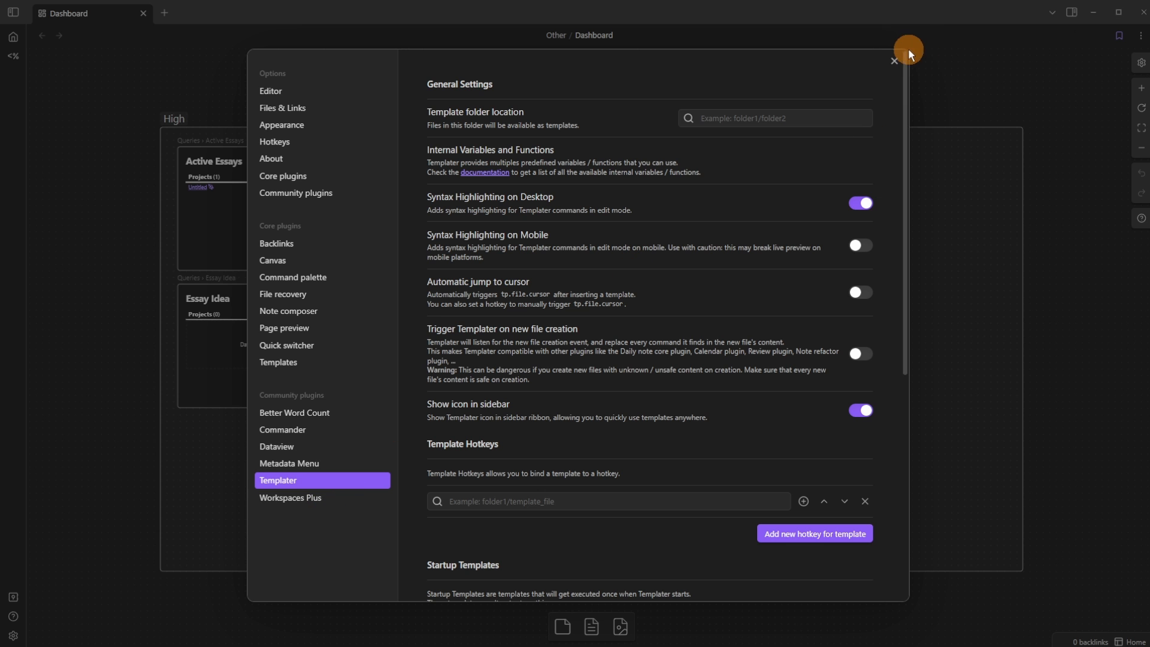
{"action": "left_click", "coordinate": [893, 58]}
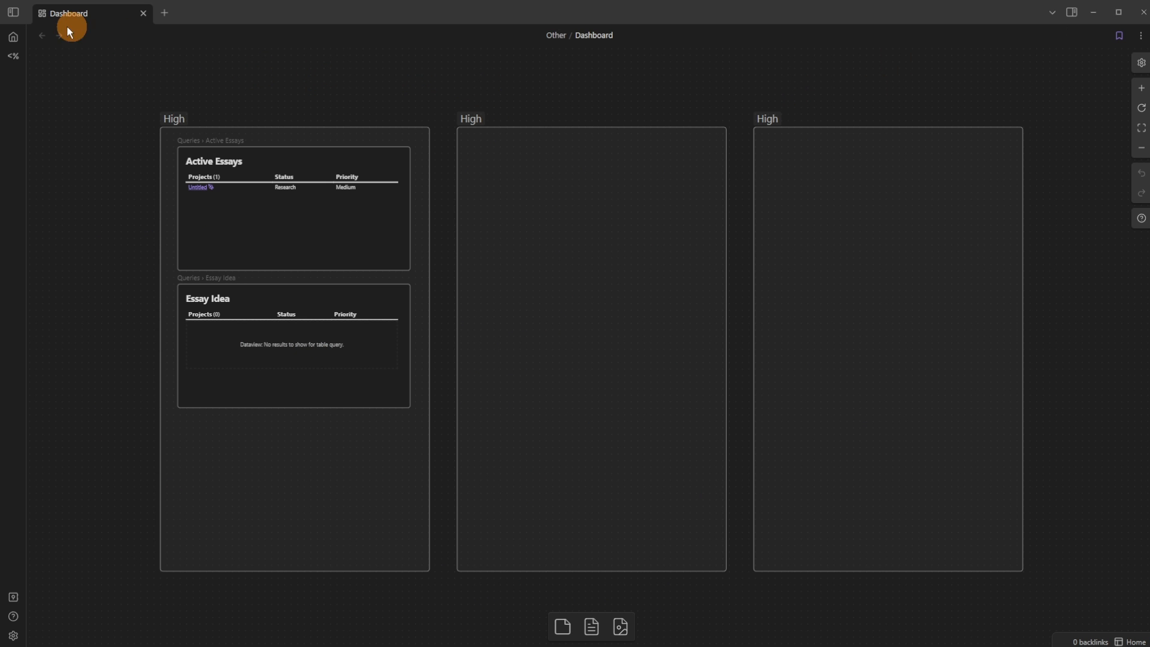
Step: Reload the Home workspace and remove Templater from the ribbon configuration in the appearance settings
{"action": "left_click", "coordinate": [12, 12]}
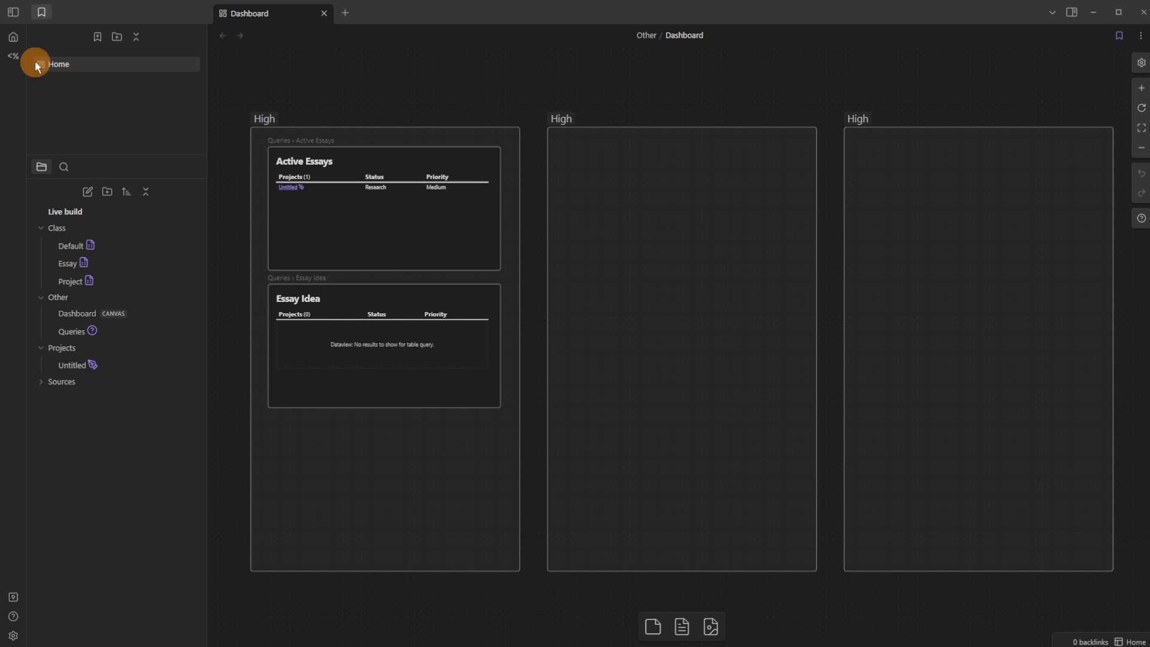
{"action": "left_click", "coordinate": [13, 36]}
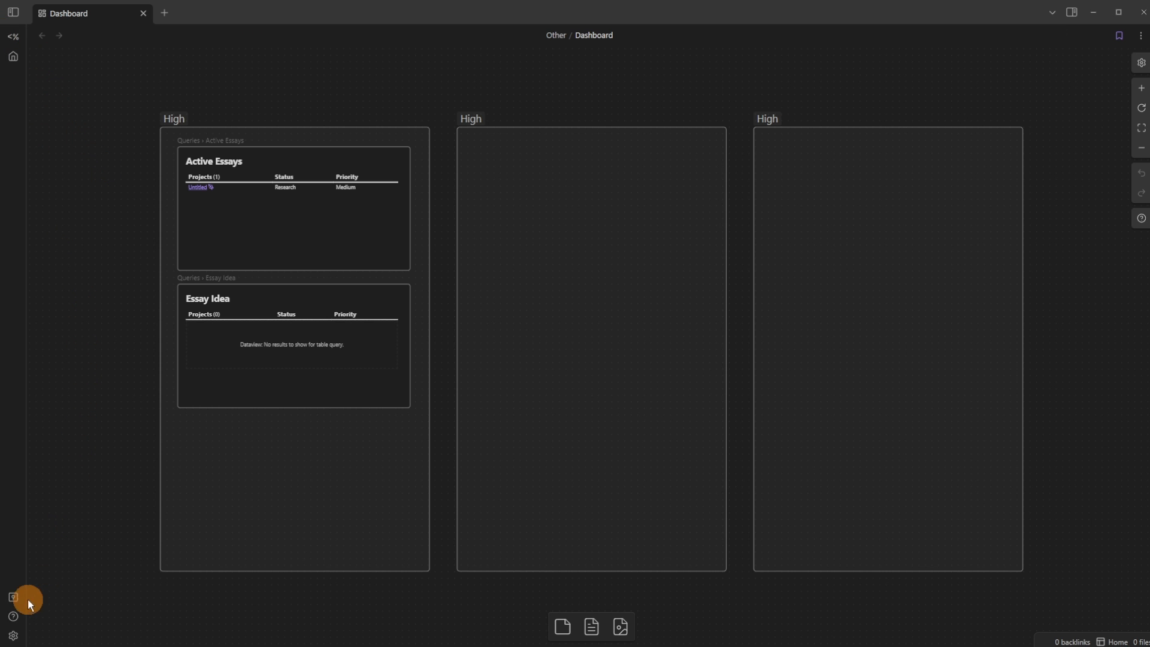
{"action": "left_click", "coordinate": [14, 635]}
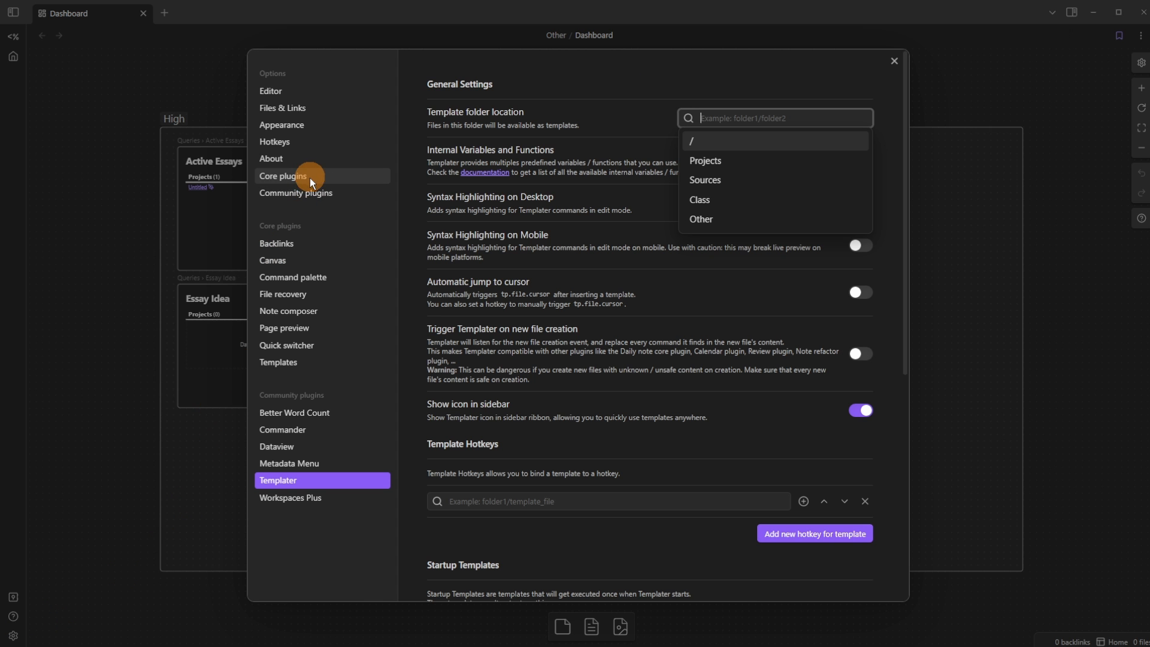
{"action": "left_click", "coordinate": [303, 127]}
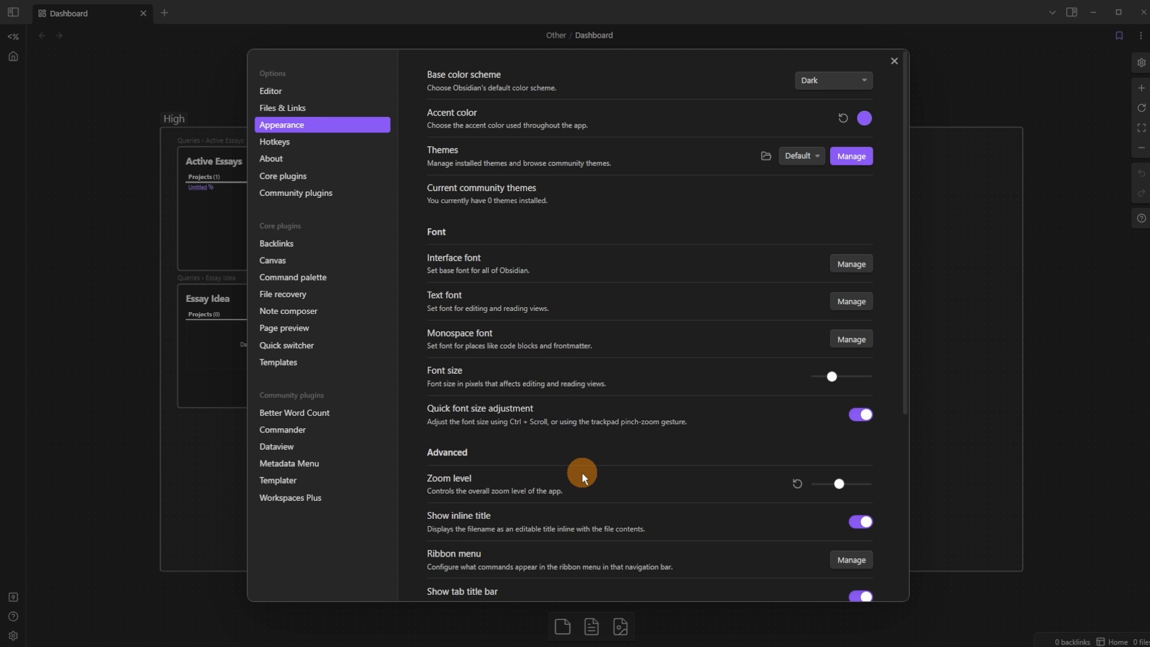
{"action": "scroll", "coordinate": [583, 473], "scroll_direction": "down", "scroll_amount": 3}
{"action": "left_click", "coordinate": [836, 446]}
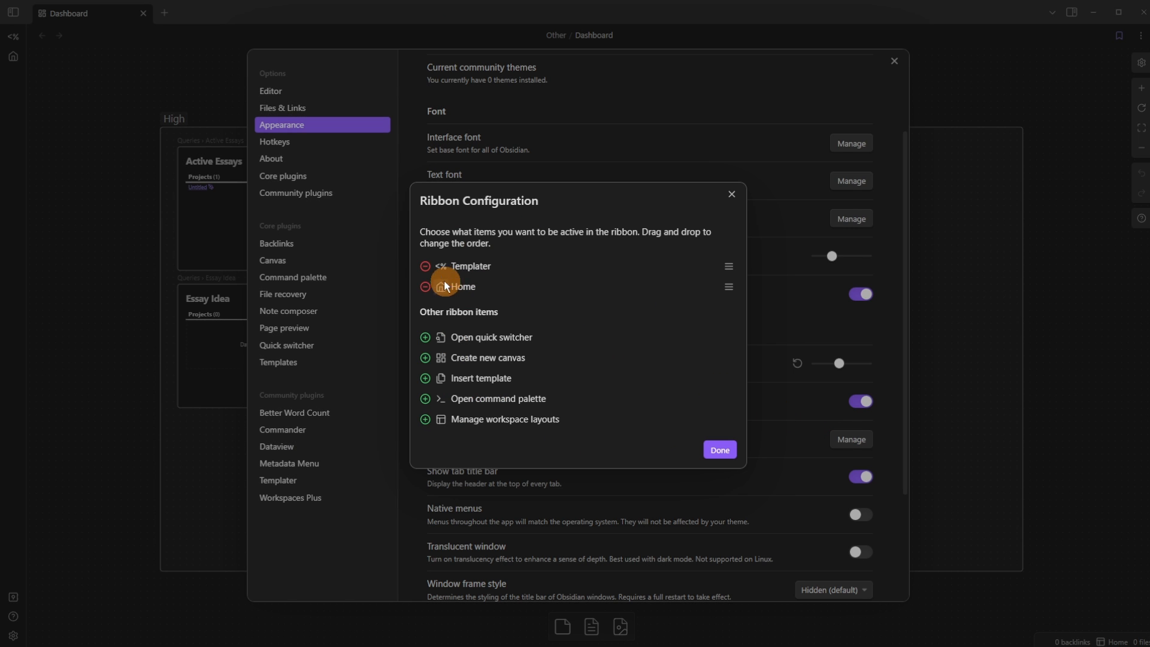
{"action": "left_click", "coordinate": [425, 266]}
{"action": "left_click", "coordinate": [726, 450]}
{"action": "left_click", "coordinate": [943, 383]}
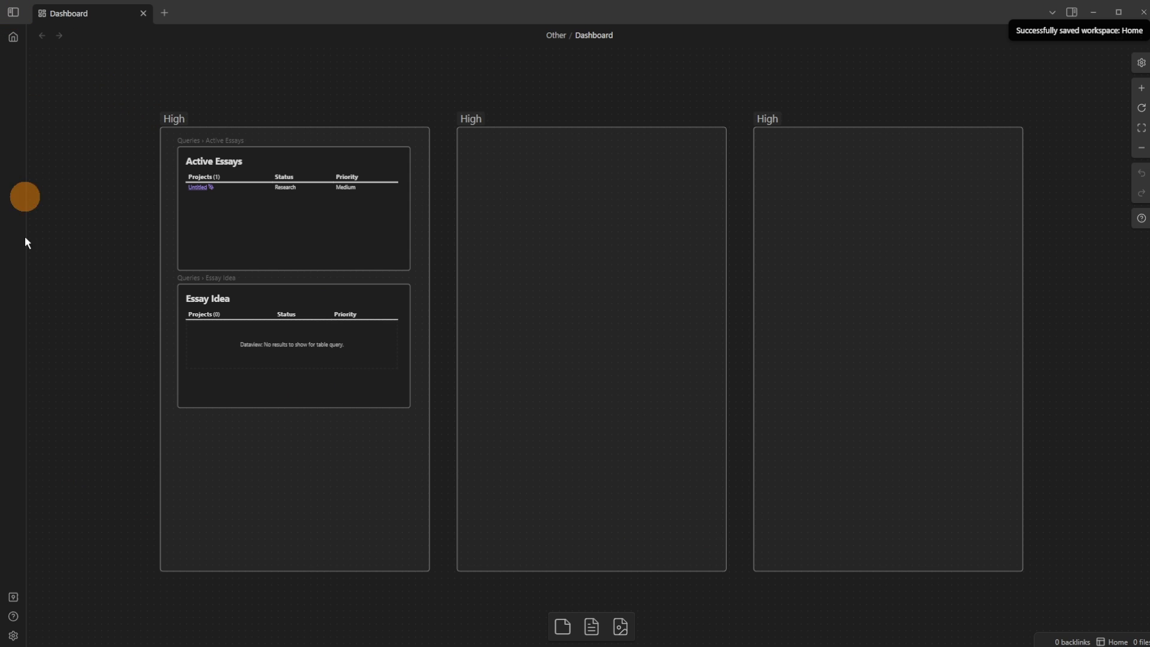
Step: Rename the middle canvas group on the Dashboard to Medium
{"action": "left_click", "coordinate": [249, 202]}
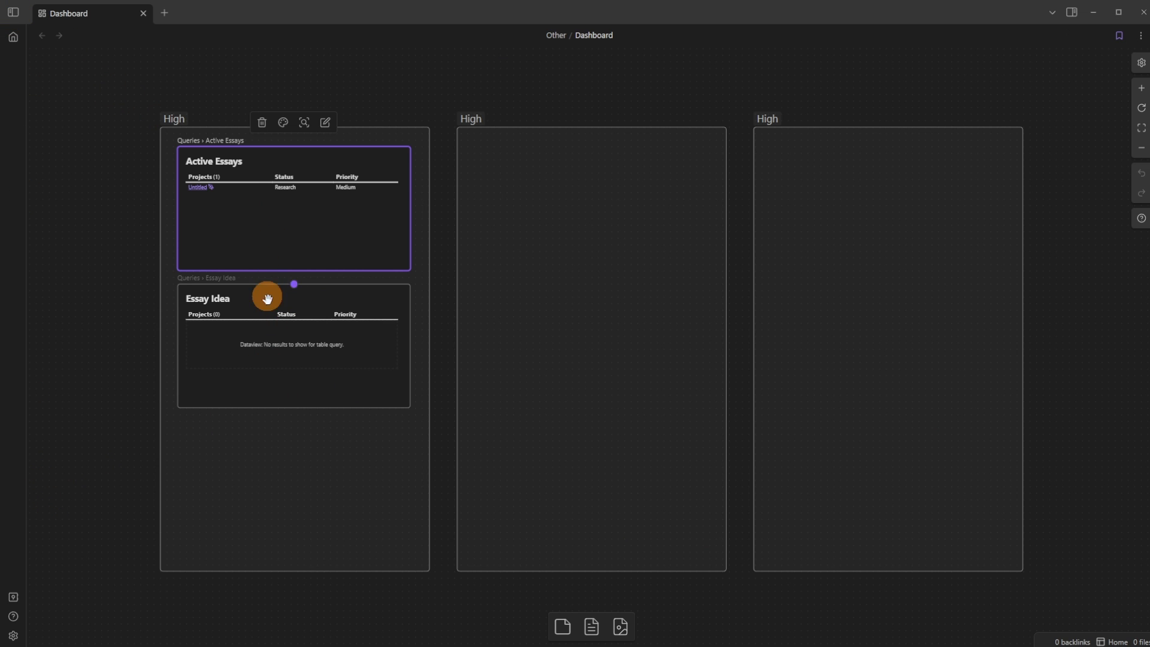
{"action": "left_click", "coordinate": [283, 353]}
{"action": "left_click", "coordinate": [569, 233]}
{"action": "left_click", "coordinate": [469, 116]}
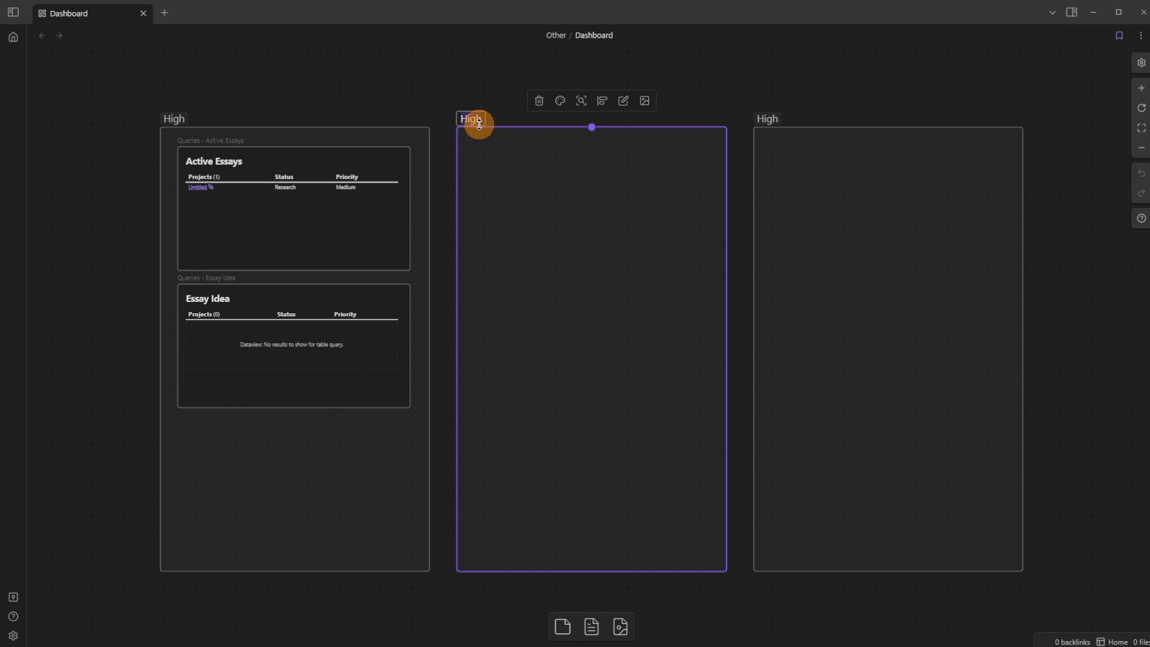
{"action": "key", "text": "Return"}
Step: Duplicate the Active Essays and Essay Idea cards so both the High and Medium groups hold one of each
{"action": "left_click_drag", "start_coordinate": [292, 350], "coordinate": [594, 356]}
{"action": "left_click", "coordinate": [516, 244]}
{"action": "left_click_drag", "start_coordinate": [303, 228], "coordinate": [597, 227]}
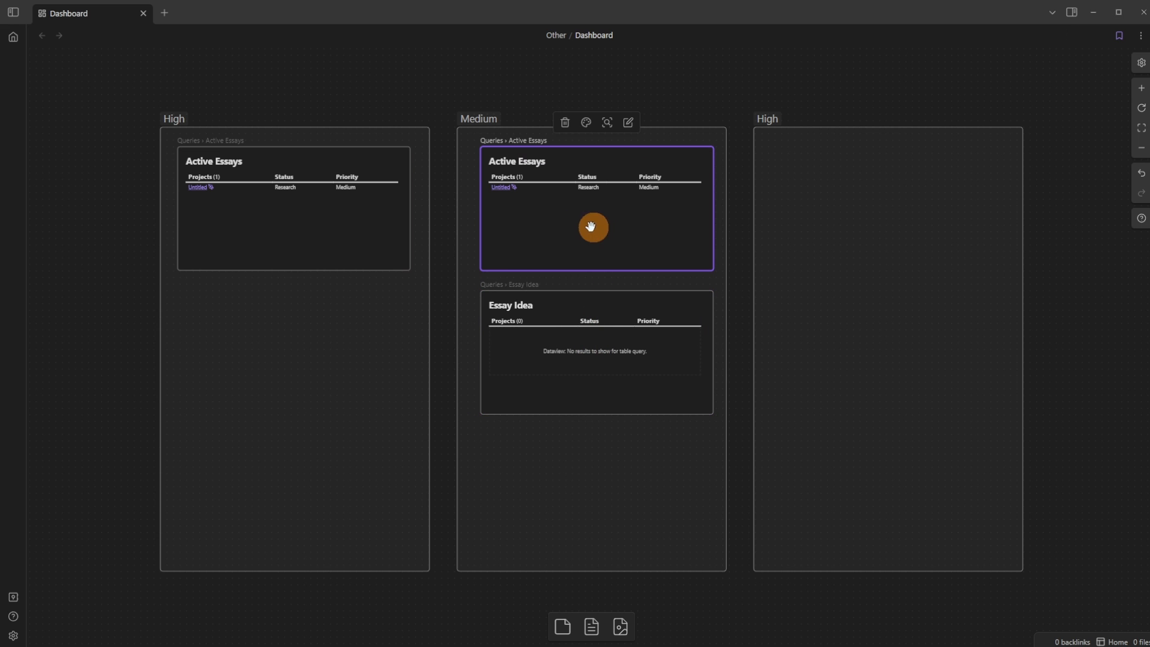
{"action": "left_click_drag", "start_coordinate": [578, 358], "coordinate": [284, 361]}
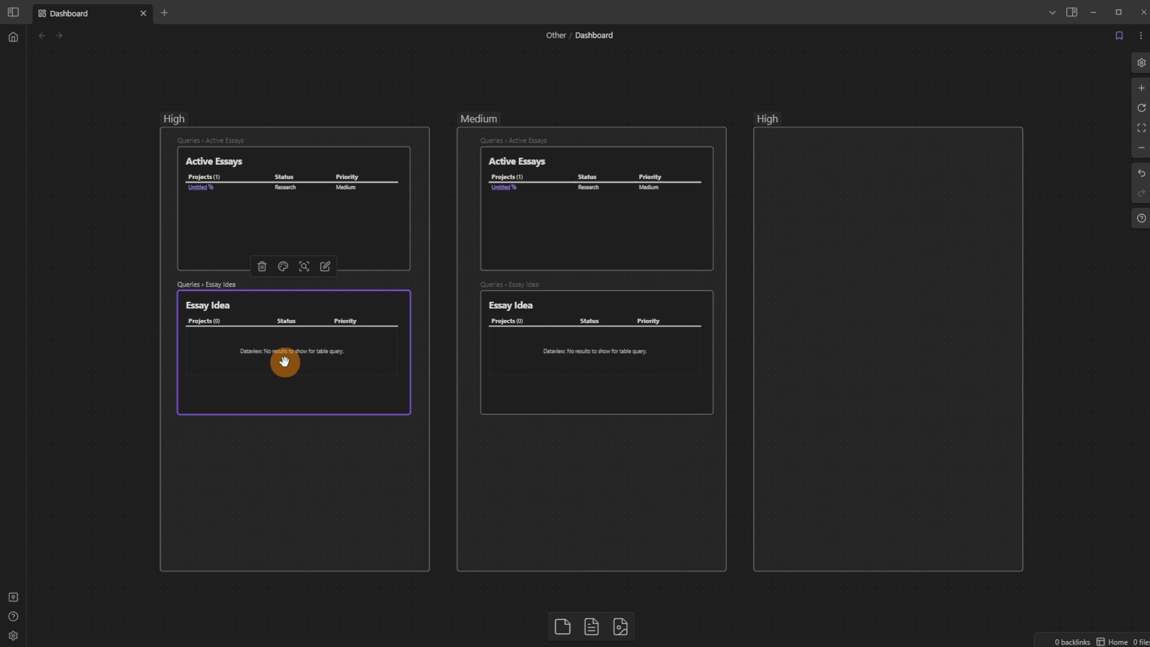
Step: Open the Queries note and add the headings Active Videos and Video Ideas below Essay Idea, with blank lines between them
{"action": "left_click", "coordinate": [204, 285]}
{"action": "left_click", "coordinate": [506, 430]}
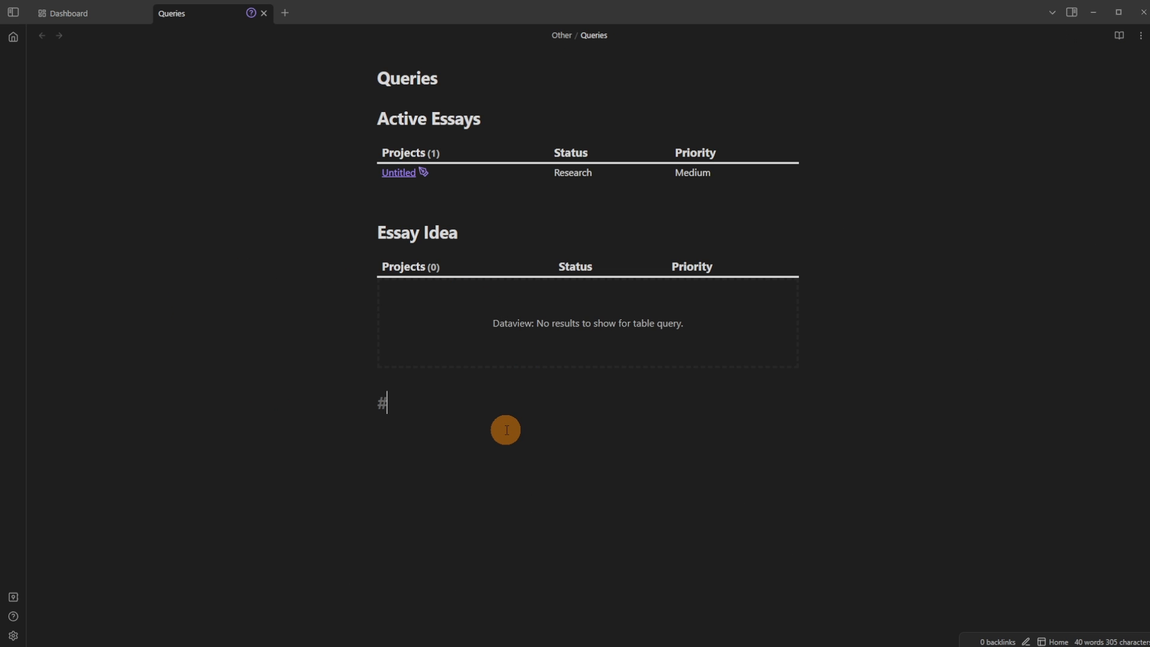
{"action": "type", "text": "# Active Video"}
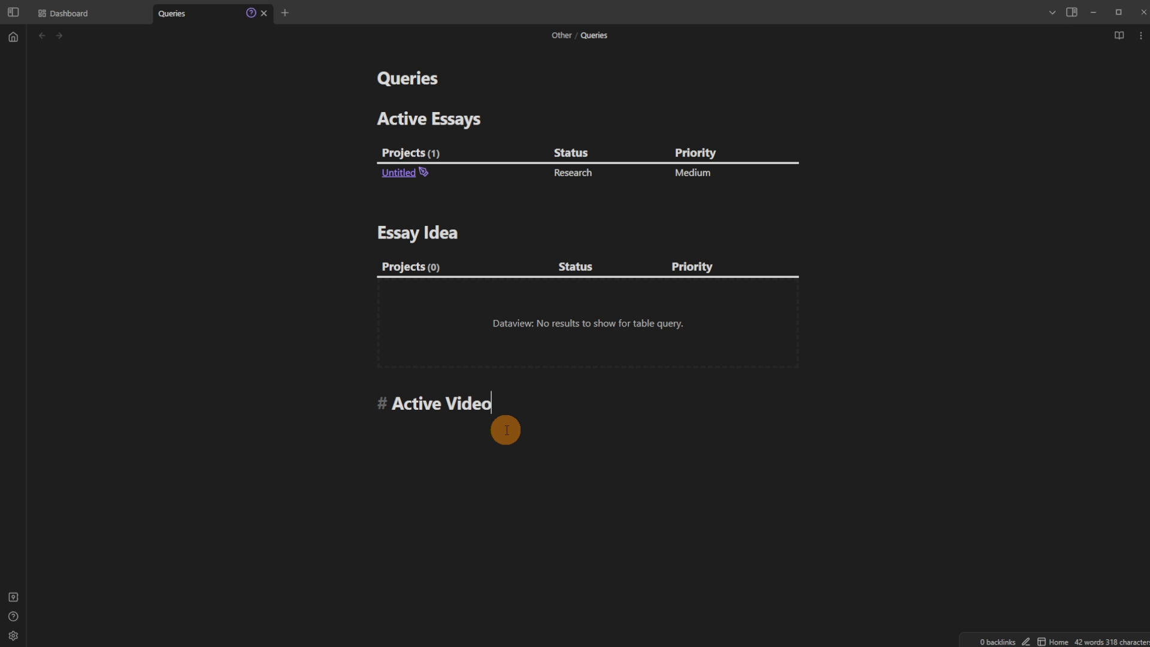
{"action": "type", "text": "s"}
{"action": "key", "text": "Return"}
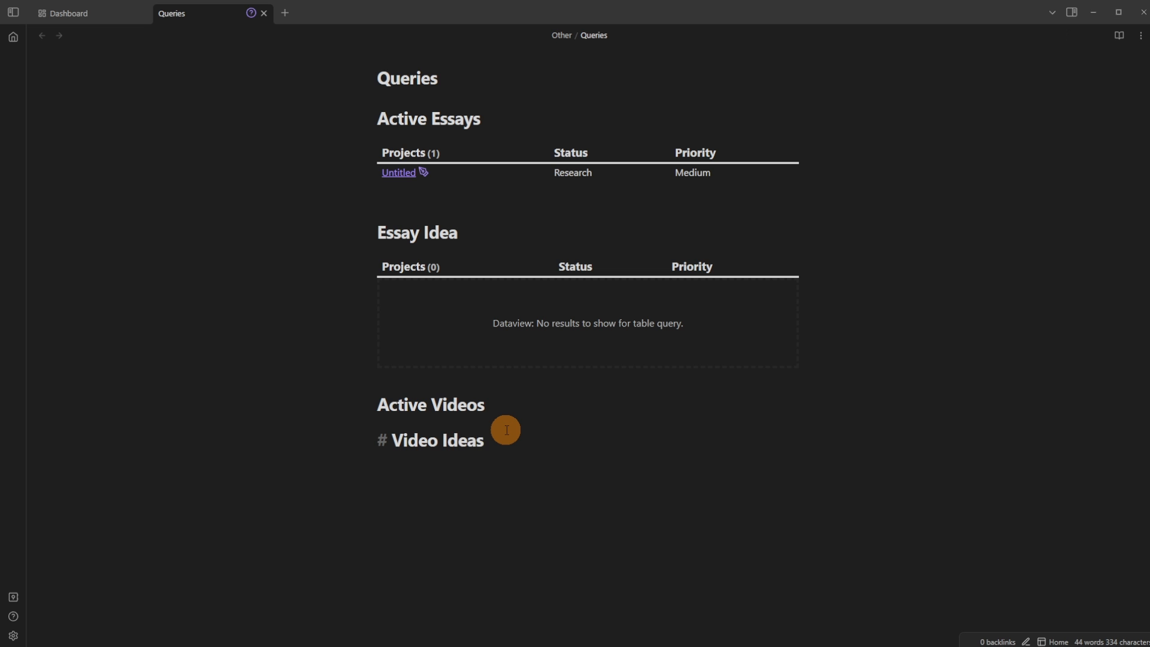
{"action": "key", "text": "Return"}
{"action": "key", "text": "Return"}
{"action": "key", "text": "Return"}
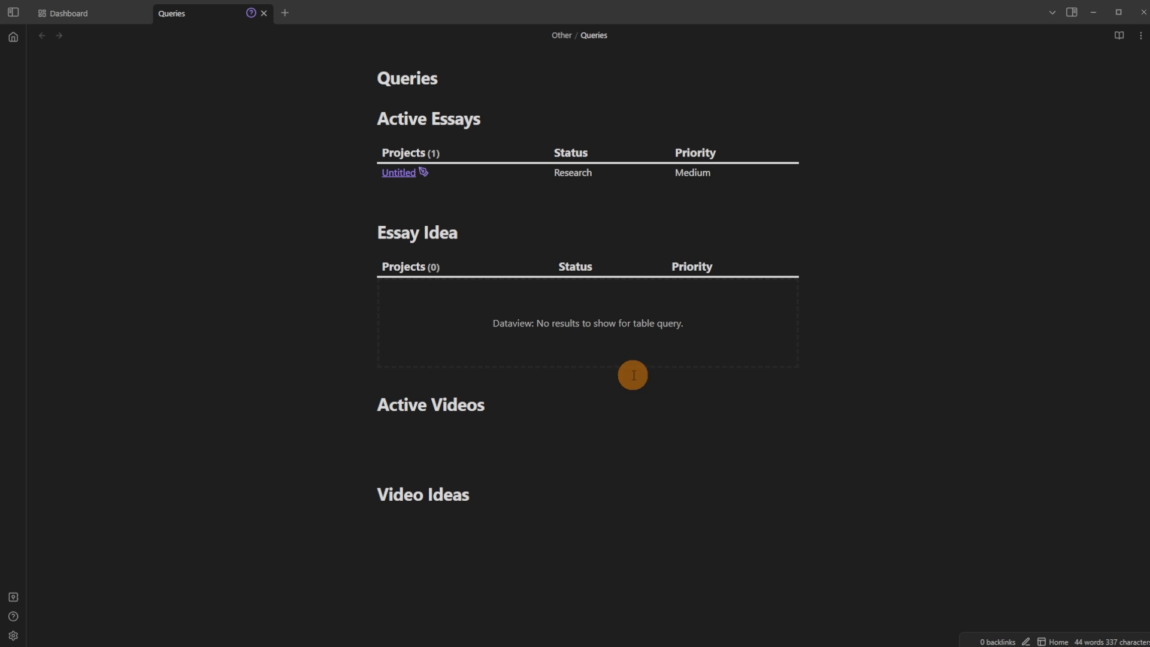
Step: Expand the file sidebar and create a new note named Video in the Class folder
{"action": "left_click", "coordinate": [12, 18]}
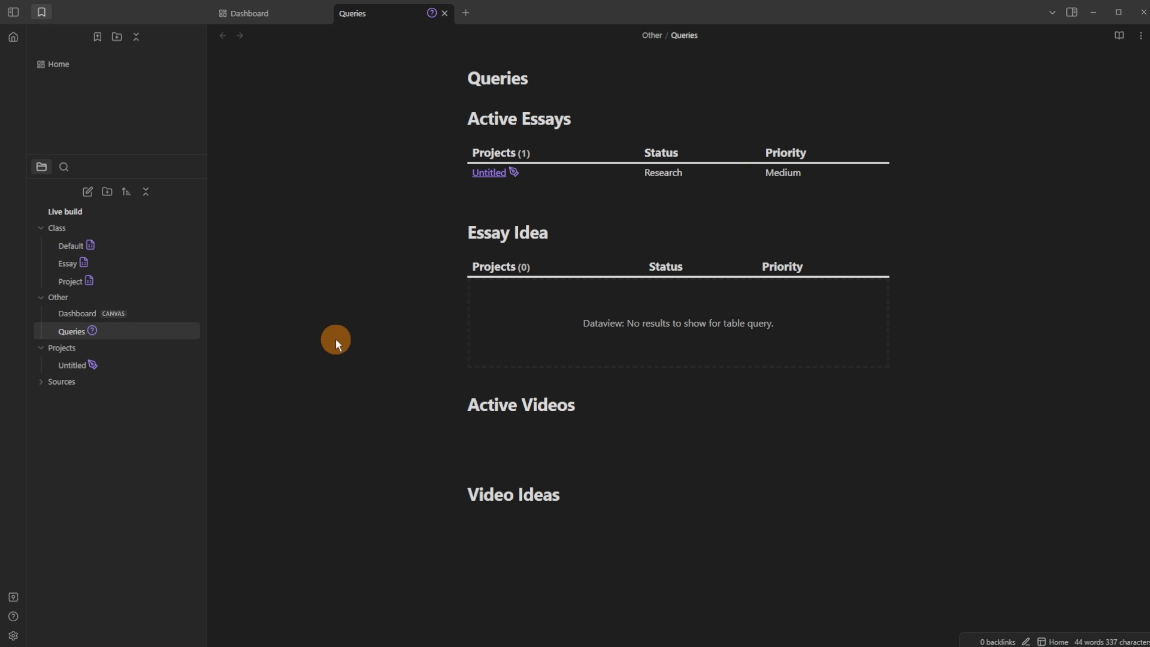
{"action": "right_click", "coordinate": [69, 228]}
{"action": "left_click", "coordinate": [117, 242]}
{"action": "type", "text": "Video"}
{"action": "key", "text": "Return"}
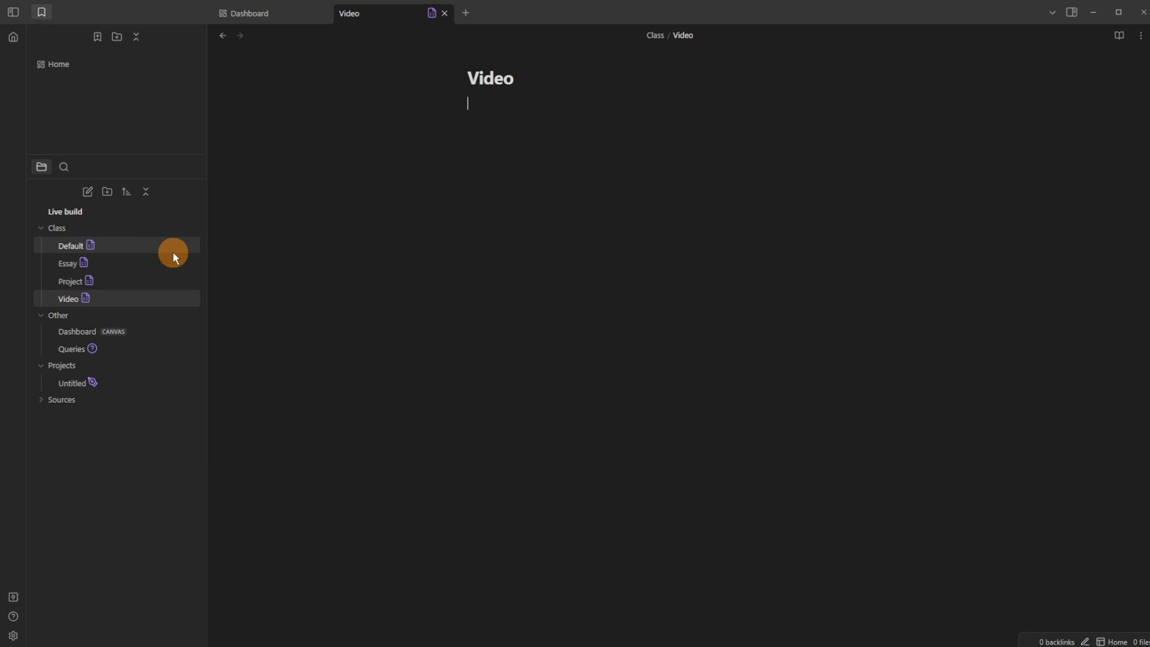
Step: Set the button icon to video in the Video fileclass settings and save them
{"action": "left_click", "coordinate": [432, 13]}
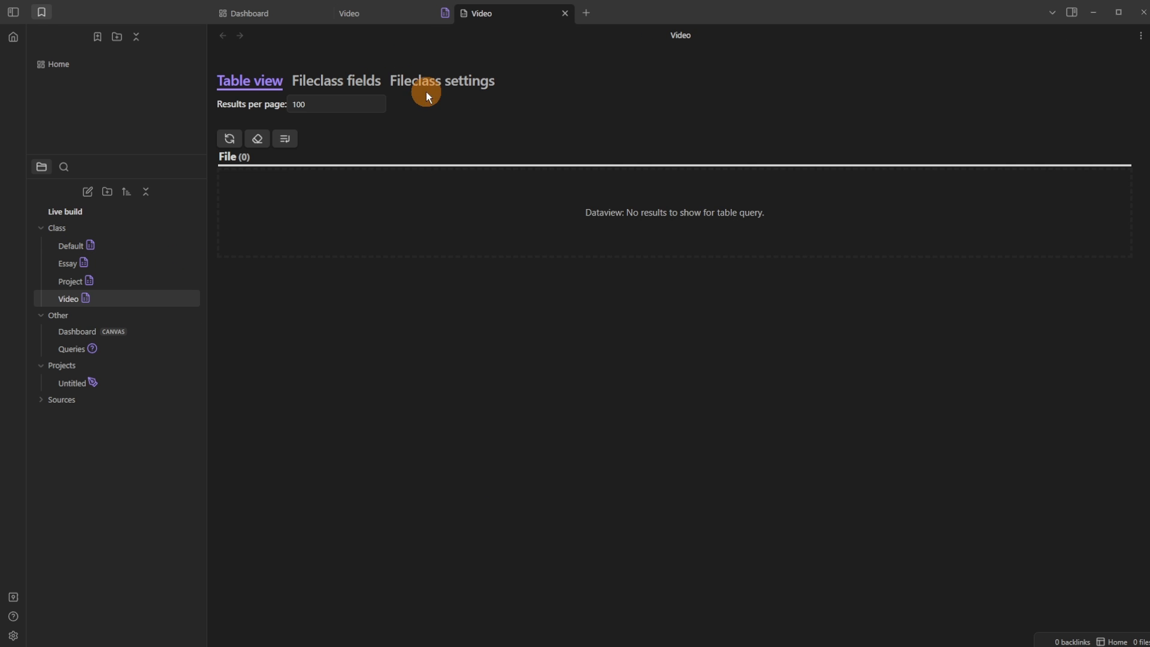
{"action": "left_click", "coordinate": [437, 79]}
{"action": "left_click", "coordinate": [422, 145]}
{"action": "key", "text": "BackSpace"}
{"action": "key", "text": "BackSpace"}
{"action": "key", "text": "BackSpace"}
{"action": "key", "text": "BackSpace"}
{"action": "key", "text": "BackSpace"}
{"action": "key", "text": "BackSpace"}
{"action": "key", "text": "BackSpace"}
{"action": "key", "text": "BackSpace"}
{"action": "key", "text": "BackSpace"}
{"action": "key", "text": "BackSpace"}
{"action": "key", "text": "BackSpace"}
{"action": "key", "text": "BackSpace"}
{"action": "key", "text": "BackSpace"}
{"action": "key", "text": "BackSpace"}
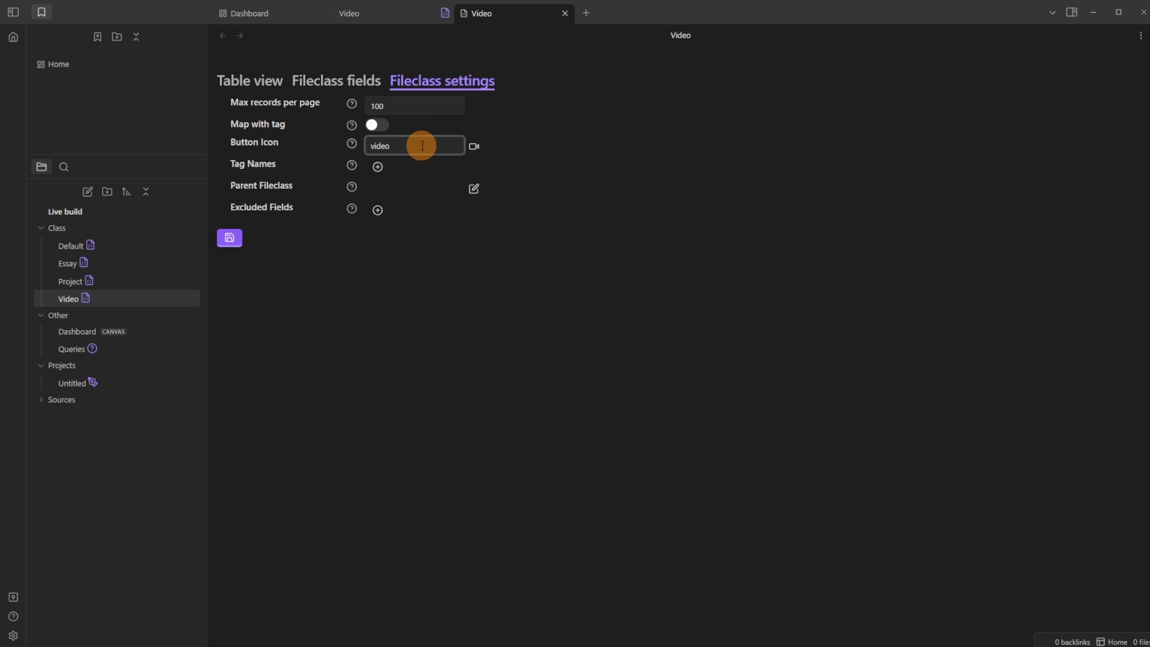
{"action": "left_click", "coordinate": [229, 237]}
Step: Start a new Status field in the Video fileclass and set its type to accept a single value from a list
{"action": "left_click", "coordinate": [334, 80]}
{"action": "left_click", "coordinate": [230, 112]}
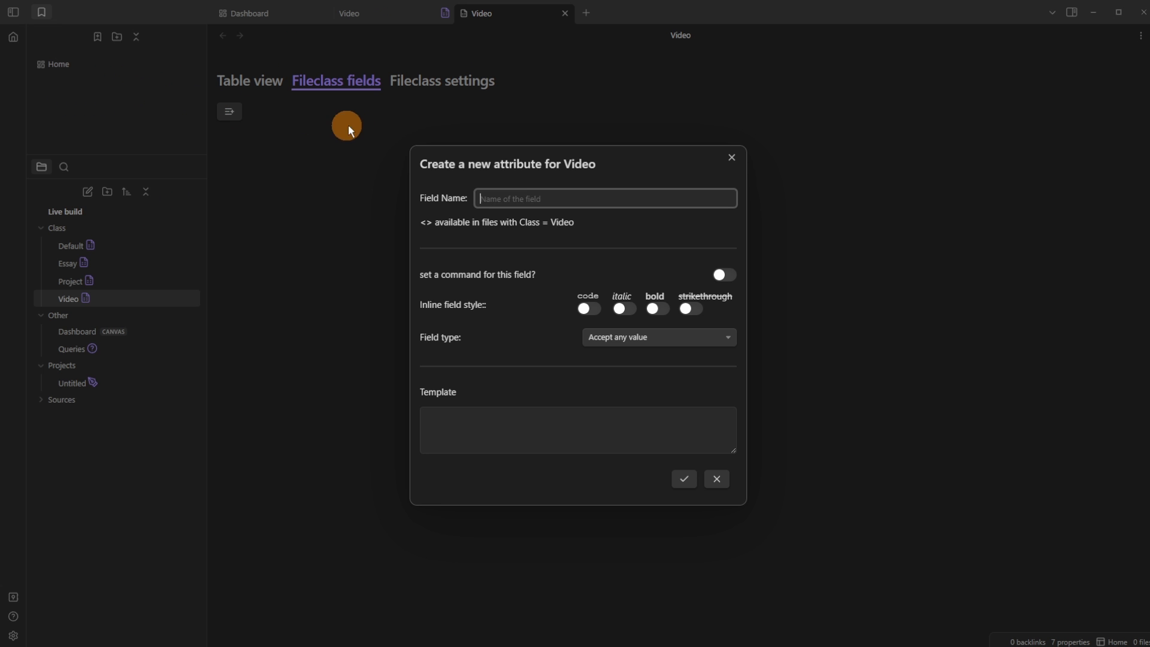
{"action": "type", "text": "Stutus"}
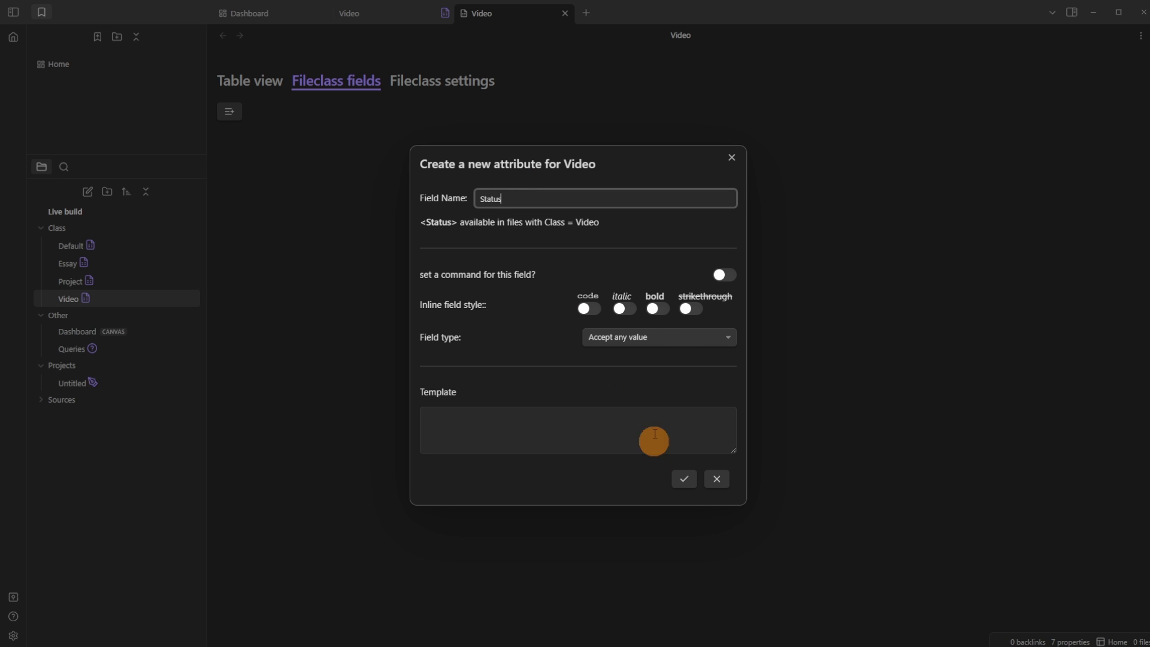
{"action": "left_click", "coordinate": [662, 338]}
{"action": "left_click", "coordinate": [661, 364]}
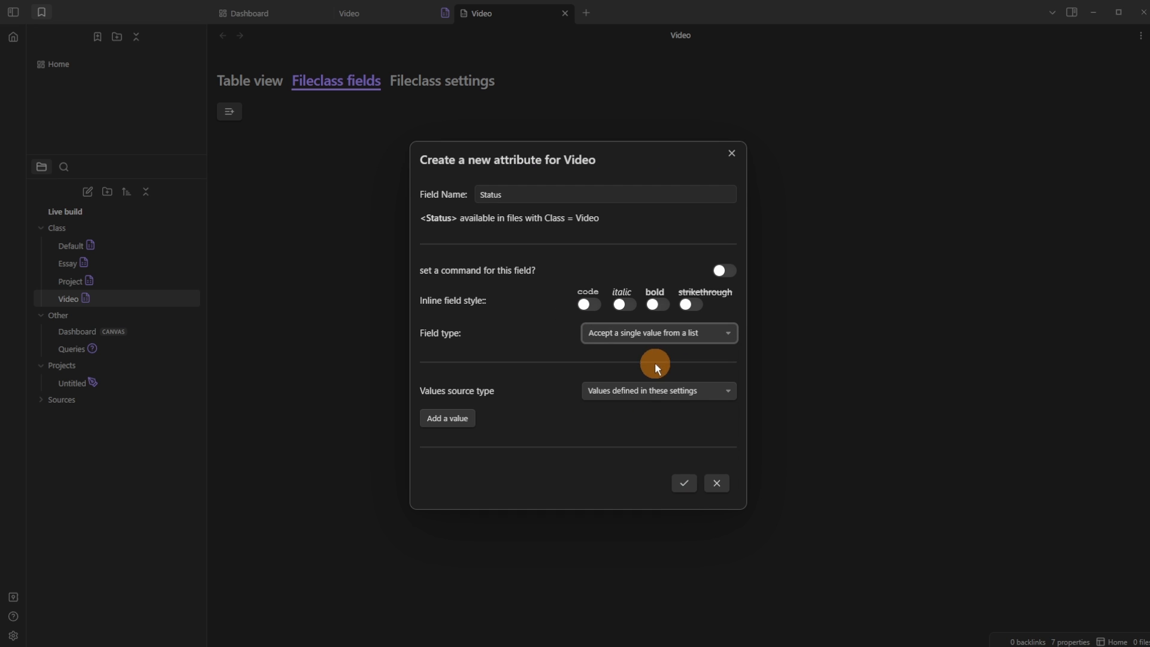
Step: Add the values Idea, Script, Record, Edit, Publish and Done to the Status field and save it
{"action": "left_click", "coordinate": [465, 419]}
{"action": "left_click", "coordinate": [507, 406]}
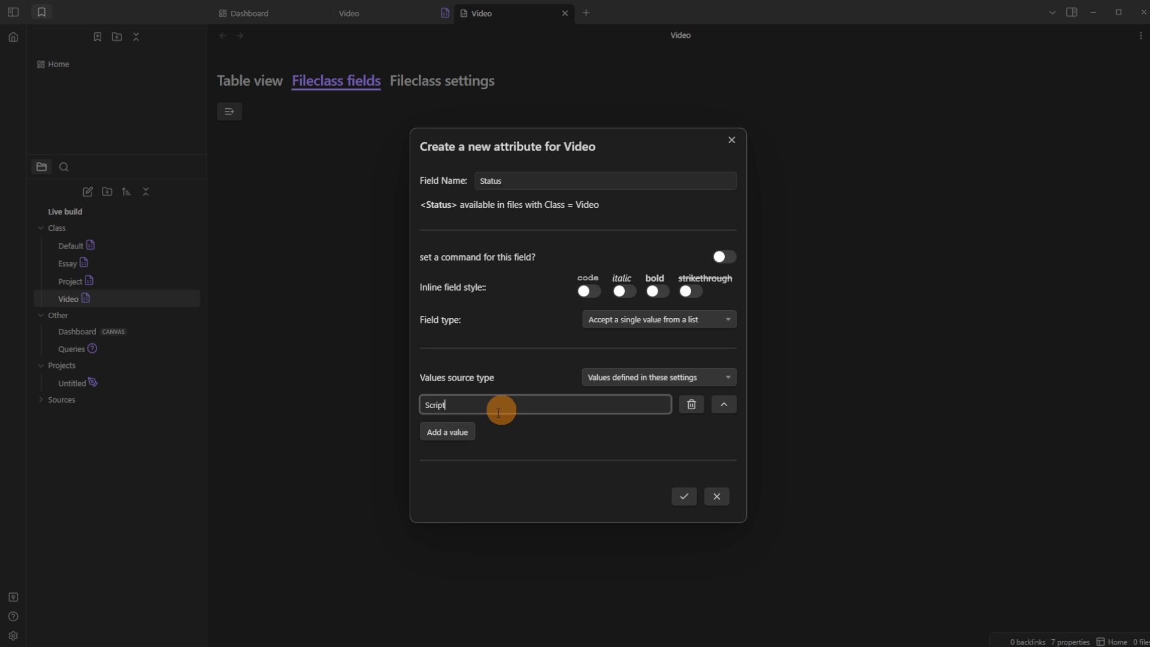
{"action": "left_click", "coordinate": [463, 435]}
{"action": "left_click", "coordinate": [454, 419]}
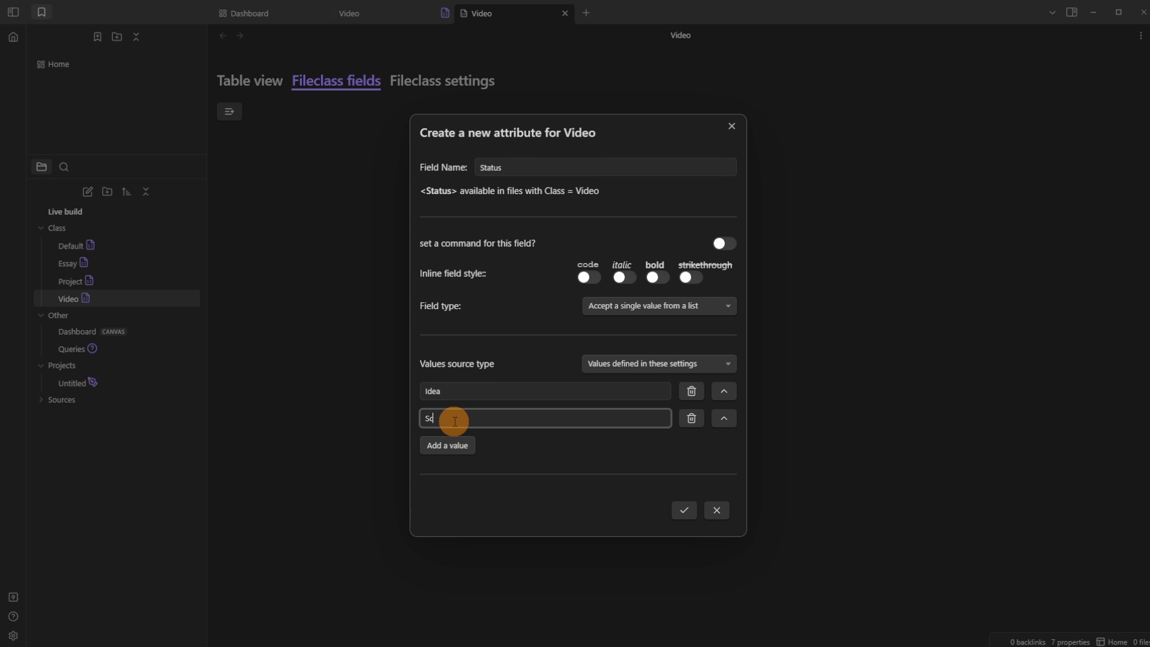
{"action": "type", "text": "Script"}
{"action": "left_click", "coordinate": [458, 443]}
{"action": "left_click", "coordinate": [469, 430]}
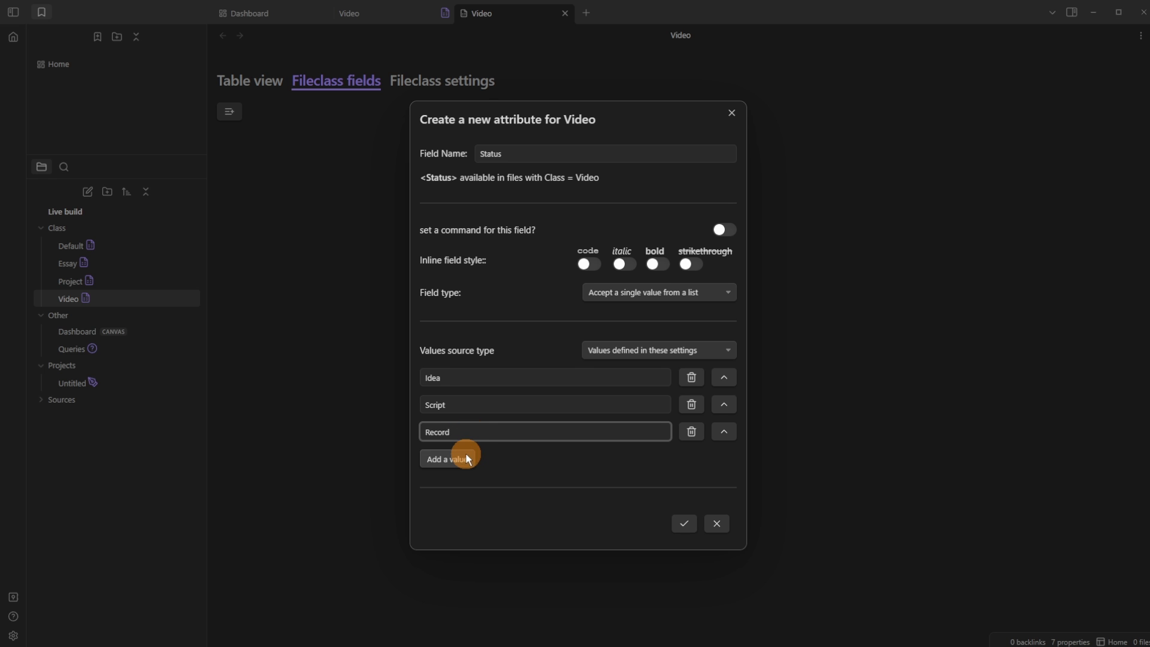
{"action": "left_click", "coordinate": [468, 459]}
{"action": "left_click", "coordinate": [467, 445]}
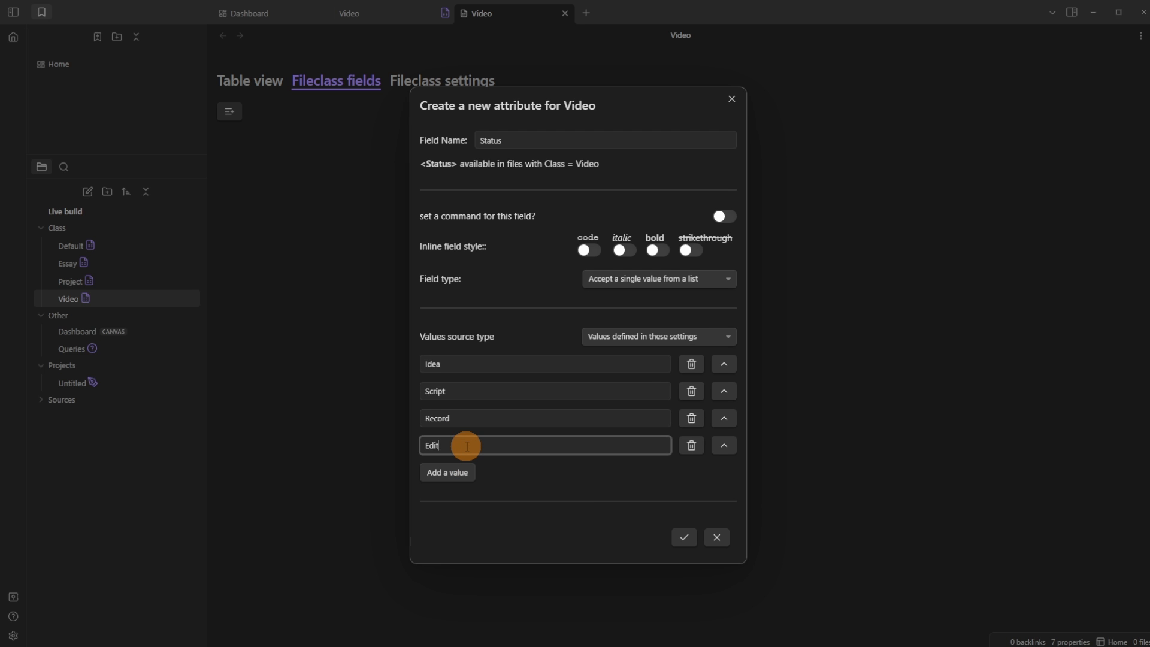
{"action": "left_click", "coordinate": [450, 473]}
{"action": "left_click", "coordinate": [477, 462]}
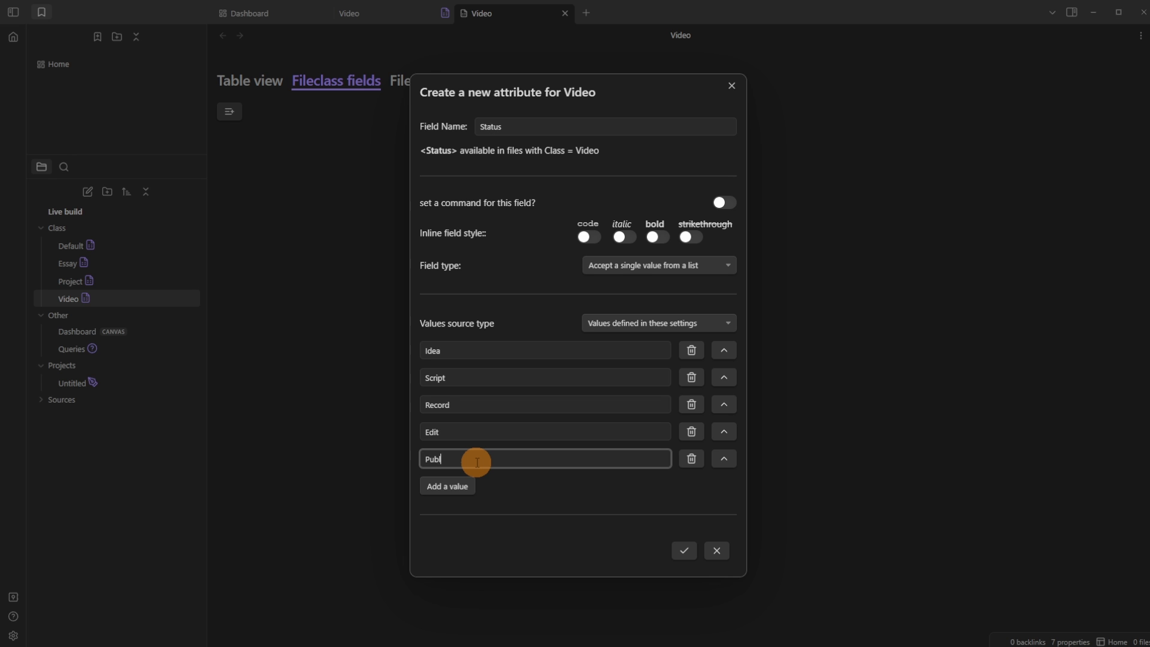
{"action": "left_click", "coordinate": [449, 484]}
{"action": "left_click", "coordinate": [453, 471]}
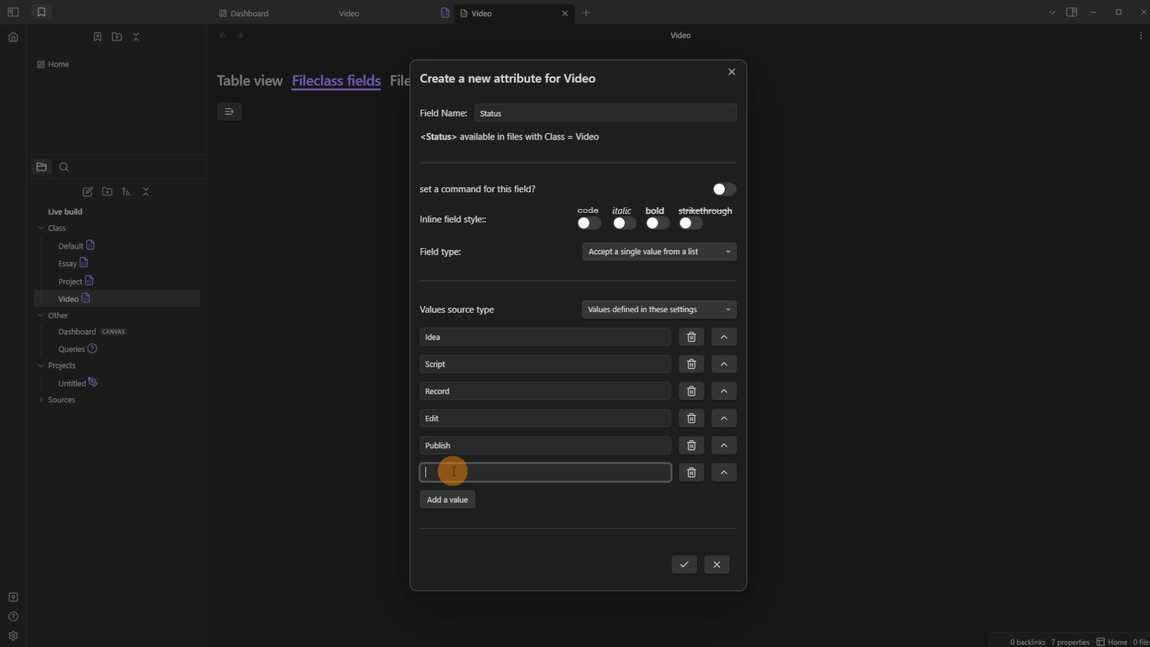
{"action": "left_click", "coordinate": [683, 565]}
Step: Set Project as the parent of the Video fileclass, save the settings, and close both Video tabs
{"action": "left_click", "coordinate": [415, 84]}
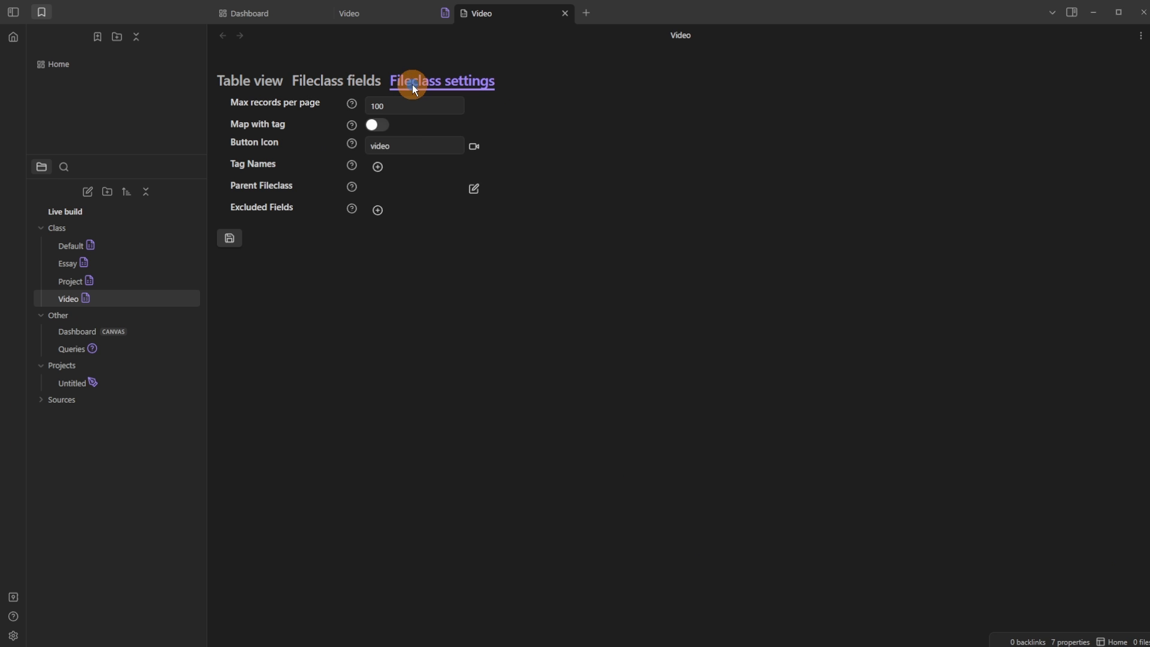
{"action": "left_click", "coordinate": [479, 190]}
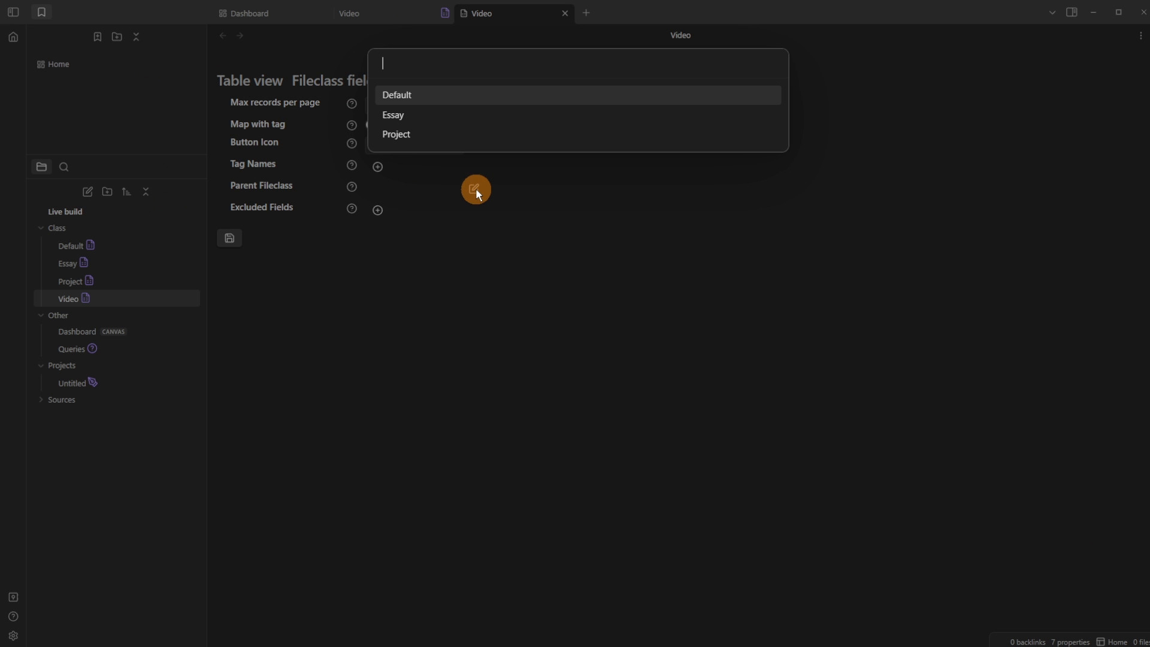
{"action": "left_click", "coordinate": [440, 134]}
{"action": "mouse_move", "coordinate": [348, 208]}
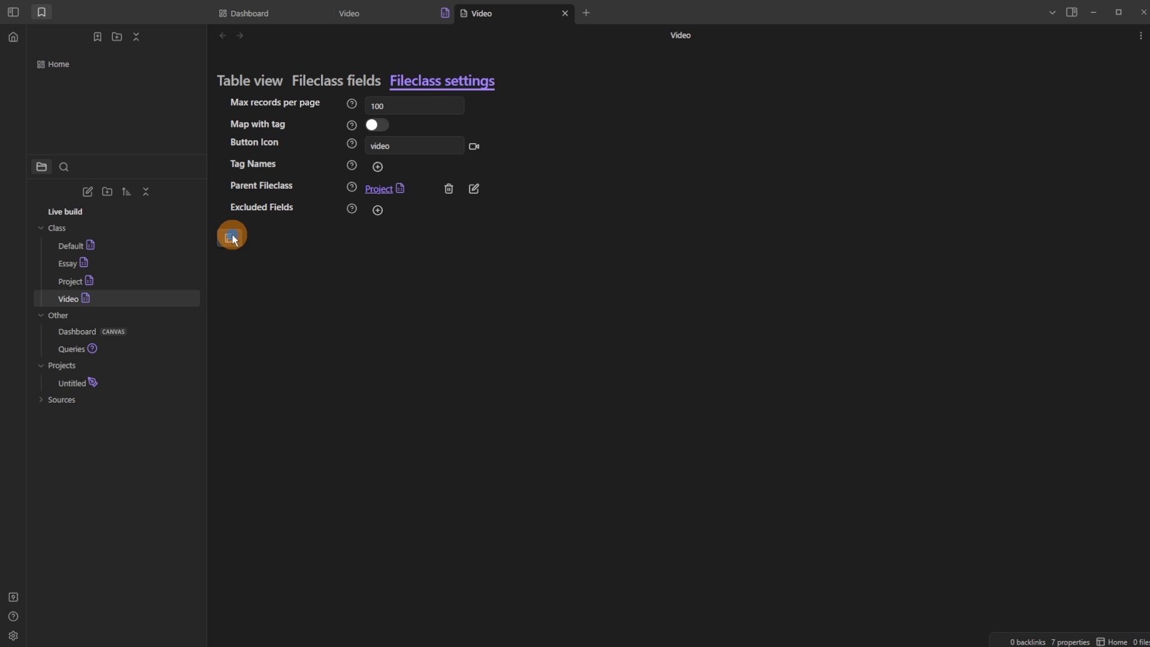
{"action": "left_click", "coordinate": [565, 14]}
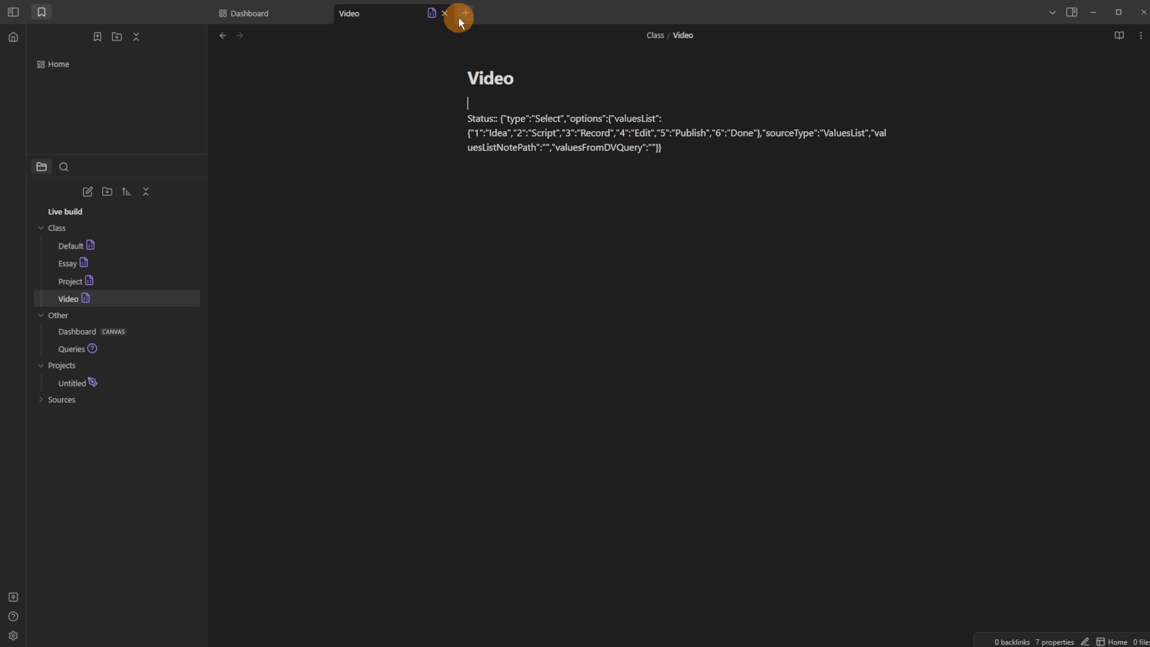
{"action": "left_click", "coordinate": [536, 148]}
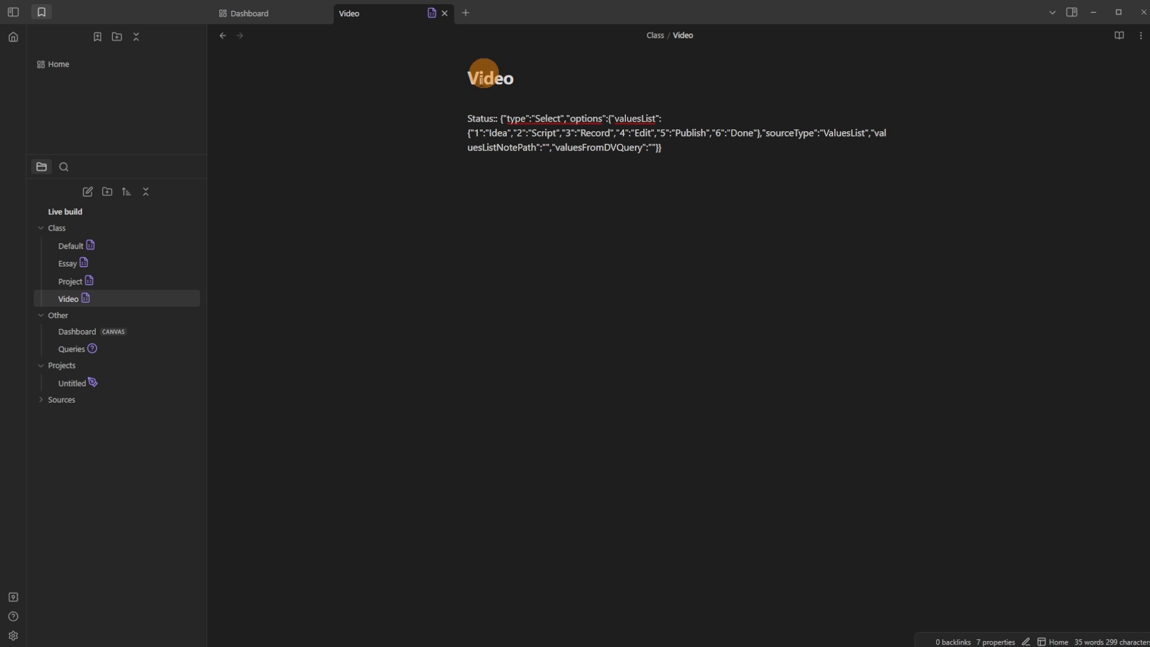
{"action": "left_click", "coordinate": [445, 13]}
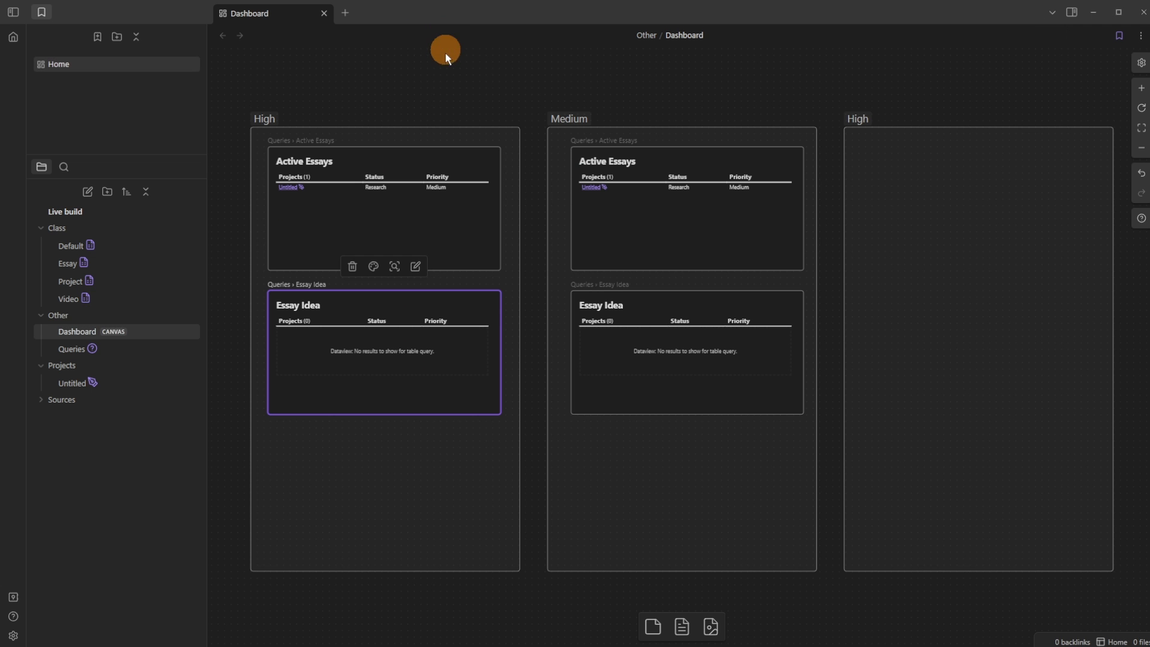
Step: Open the Queries note and copy the Active Essays dataview query below the Active Videos and Video Ideas headings
{"action": "left_click", "coordinate": [298, 285]}
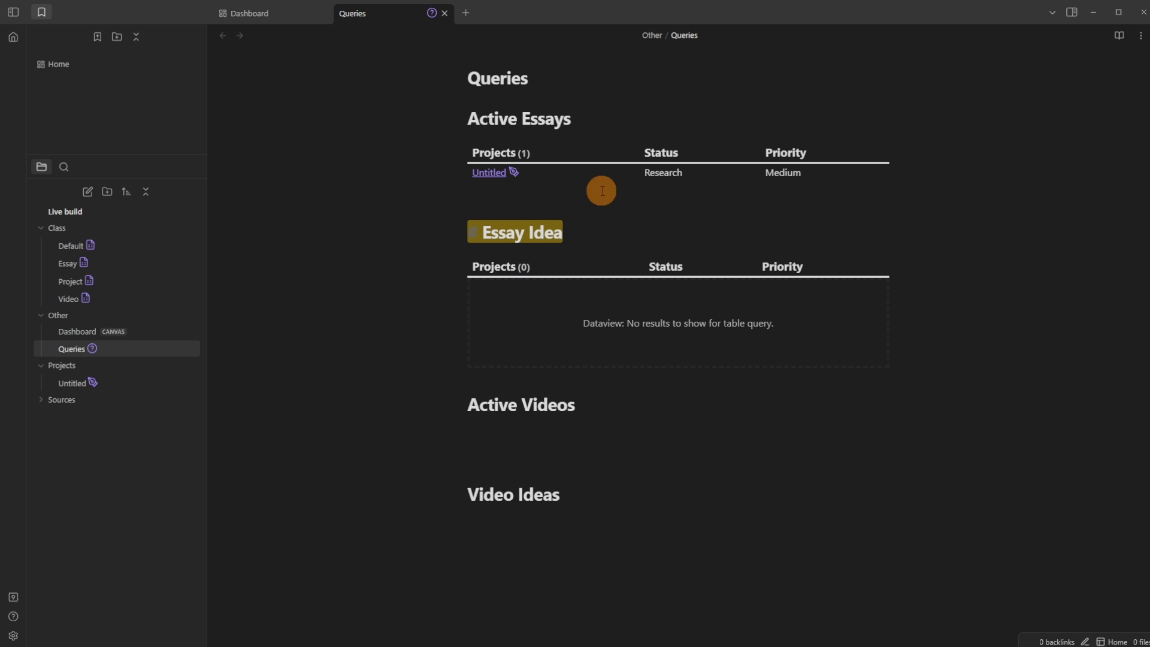
{"action": "left_click", "coordinate": [877, 153]}
{"action": "left_click", "coordinate": [693, 173]}
{"action": "left_click_drag", "start_coordinate": [543, 210], "coordinate": [457, 154]}
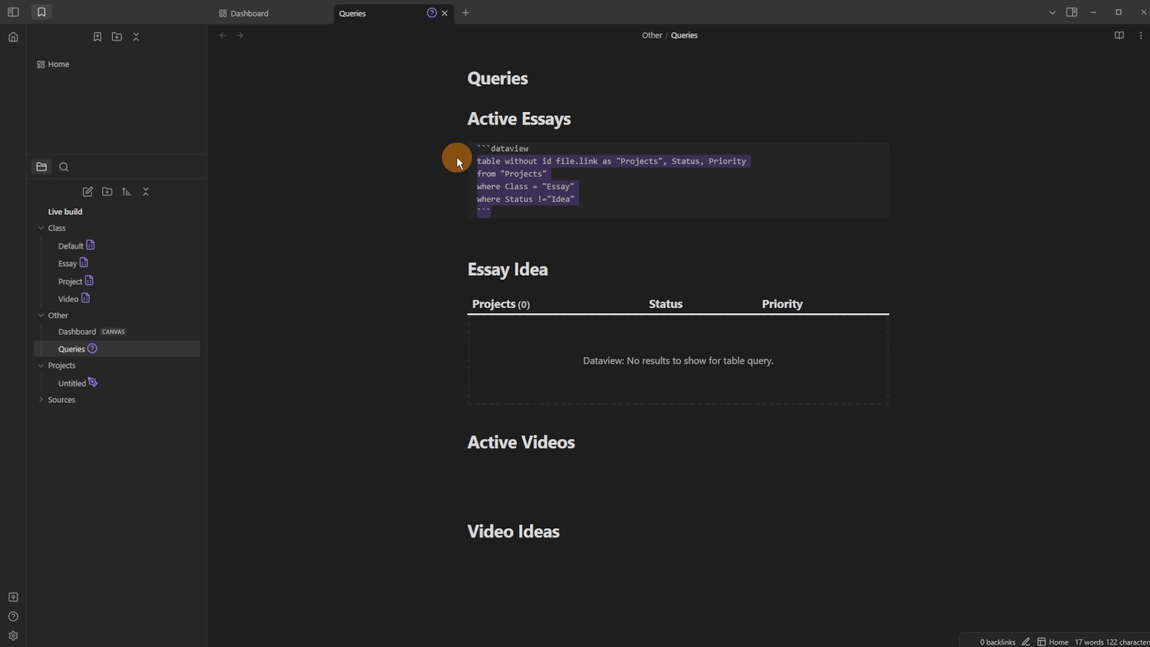
{"action": "key", "text": "ctrl+c"}
{"action": "left_click", "coordinate": [519, 469]}
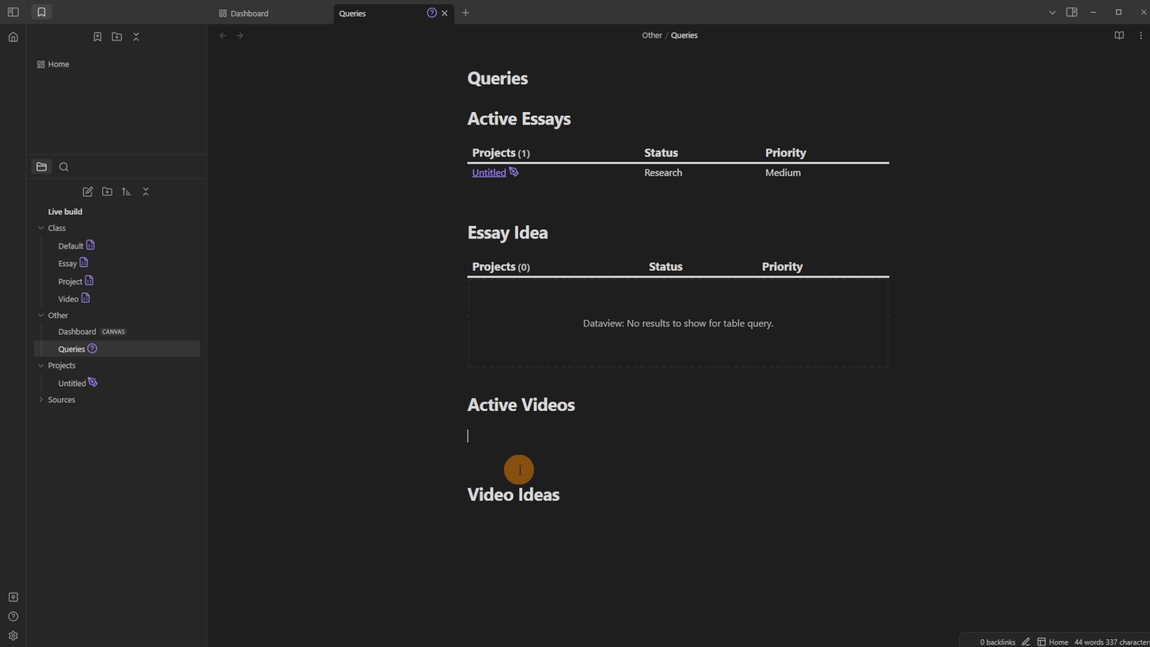
{"action": "key", "text": "ctrl+v"}
{"action": "left_click", "coordinate": [524, 596]}
{"action": "key", "text": "Return"}
{"action": "key", "text": "ctrl+v"}
Step: In the Active Videos query, change the Class condition to "Video" and the file link column name to "Video"
{"action": "scroll", "coordinate": [588, 450], "scroll_direction": "up", "scroll_amount": 3, "text": "ctrl"}
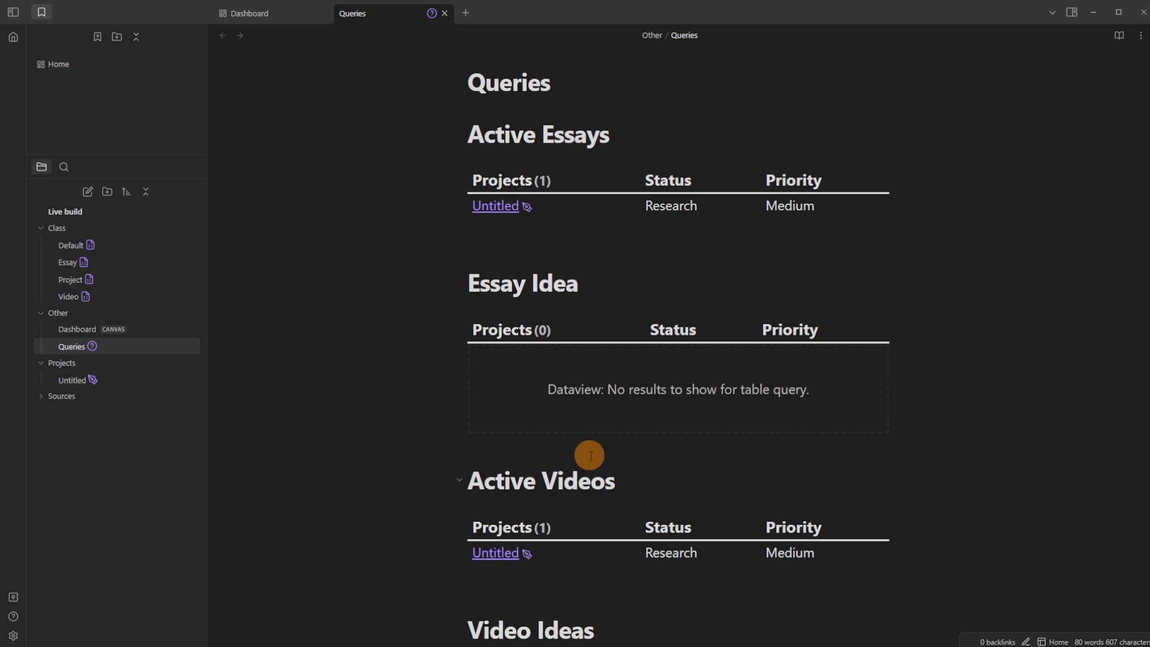
{"action": "scroll", "coordinate": [595, 450], "scroll_direction": "down", "scroll_amount": 5}
{"action": "scroll", "coordinate": [623, 307], "scroll_direction": "up", "scroll_amount": 1, "text": "ctrl"}
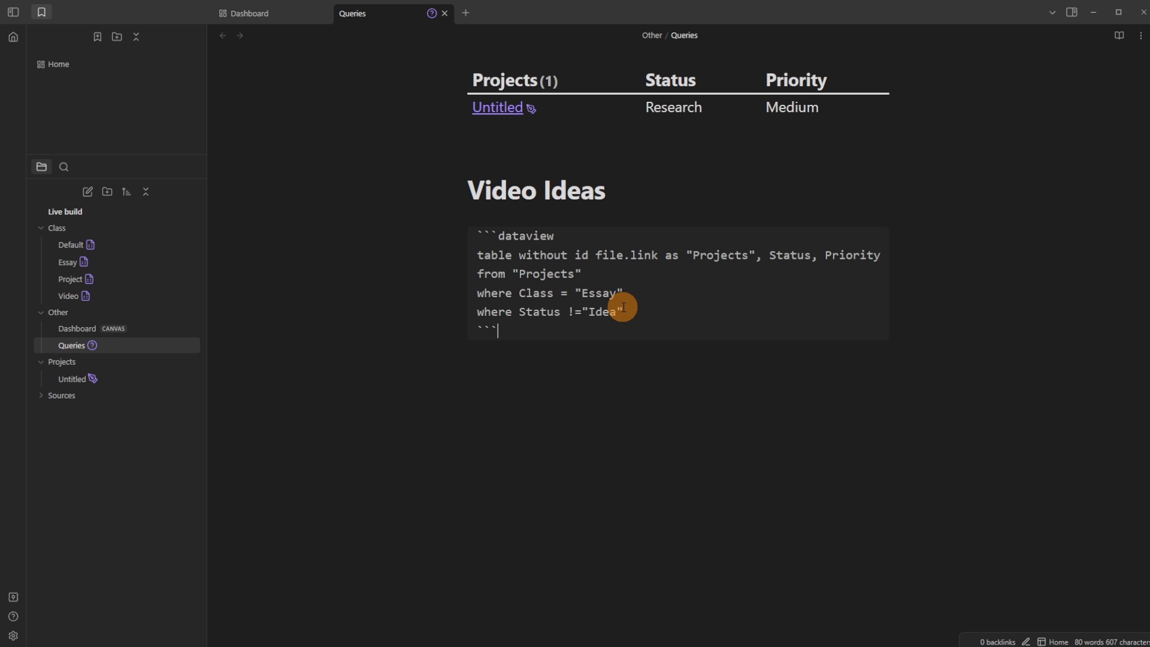
{"action": "left_click", "coordinate": [606, 162]}
{"action": "scroll", "coordinate": [605, 162], "scroll_direction": "up", "scroll_amount": 3}
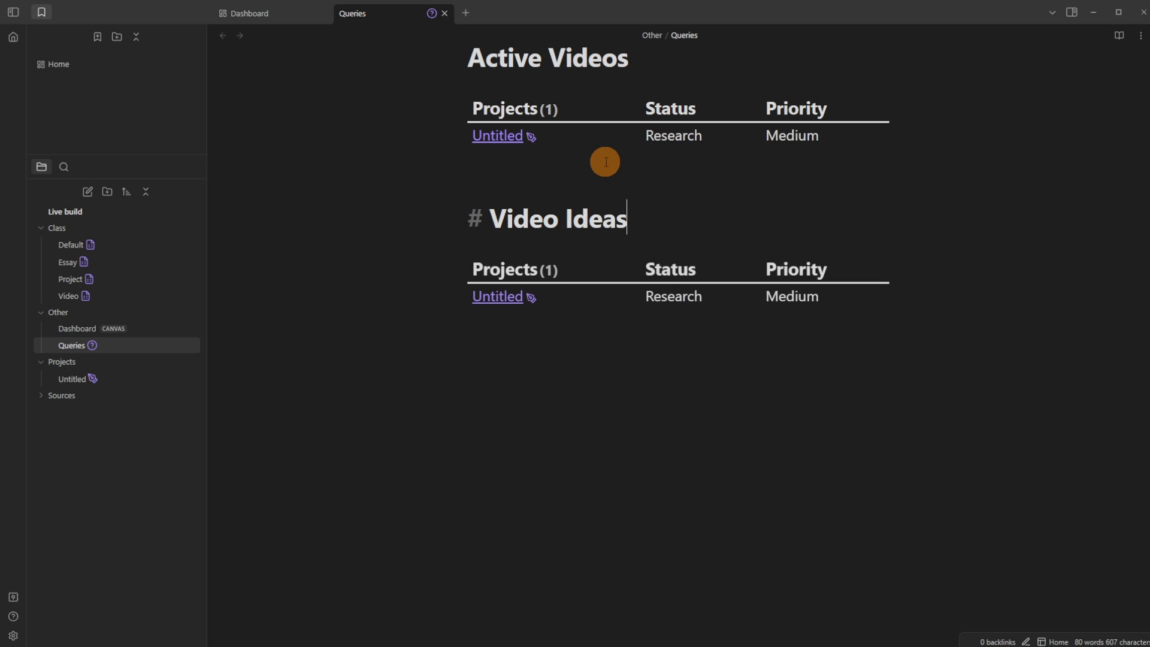
{"action": "left_click", "coordinate": [878, 227]}
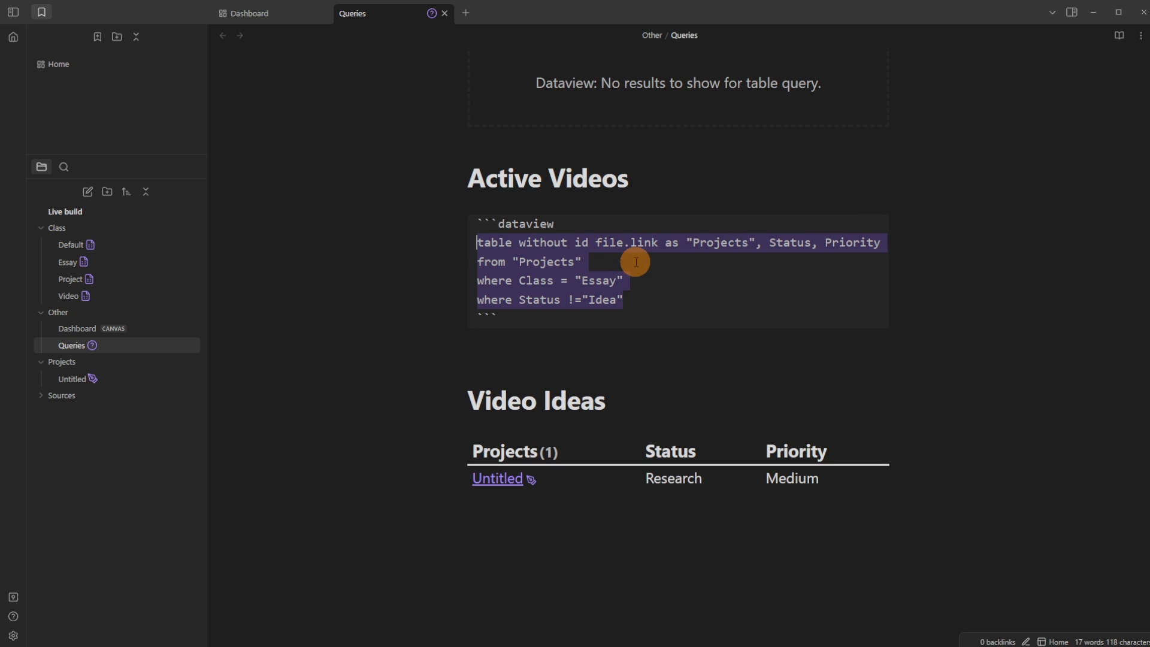
{"action": "left_click", "coordinate": [616, 279]}
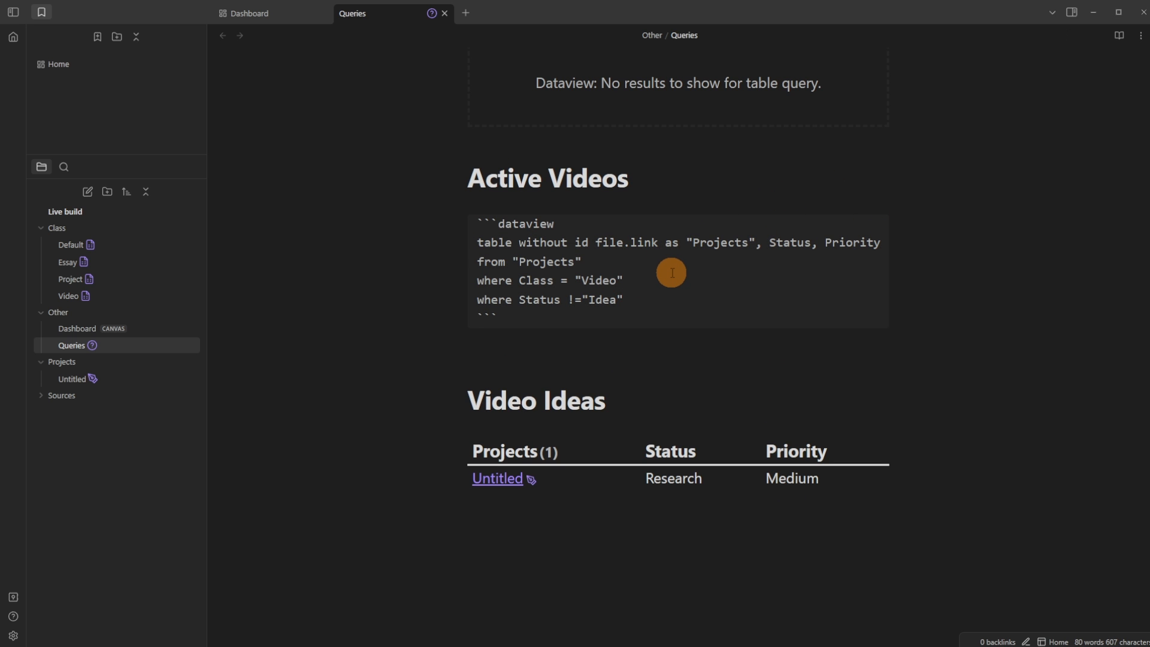
{"action": "left_click_drag", "start_coordinate": [693, 243], "coordinate": [750, 243]}
{"action": "key", "text": "BackSpace"}
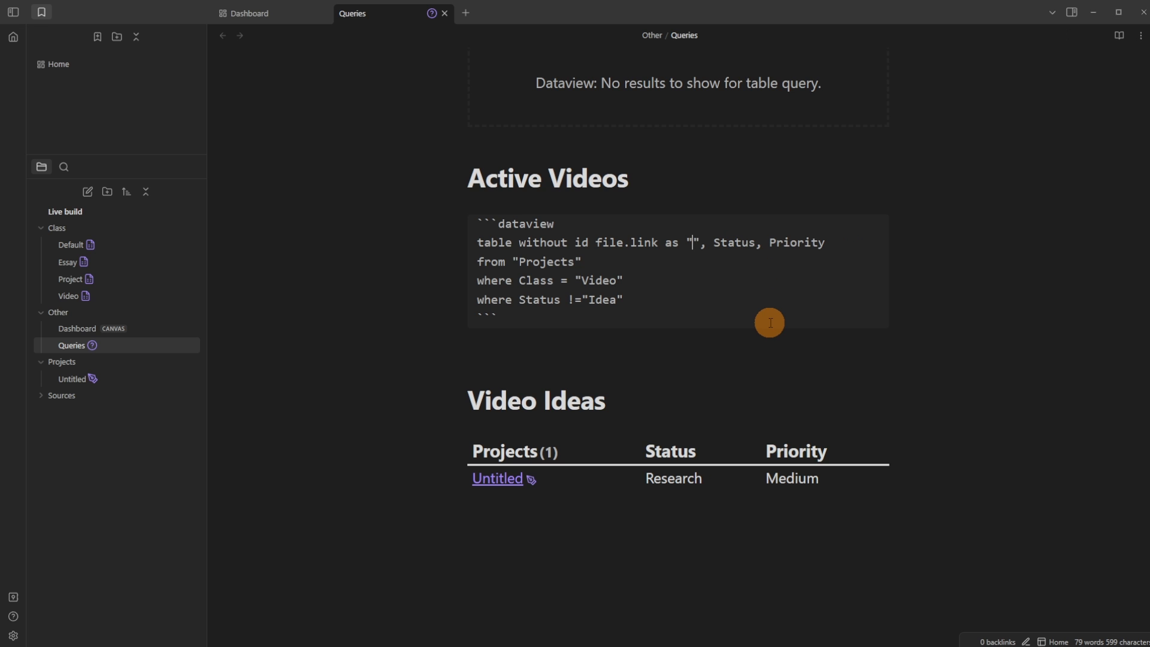
{"action": "type", "text": "Video"}
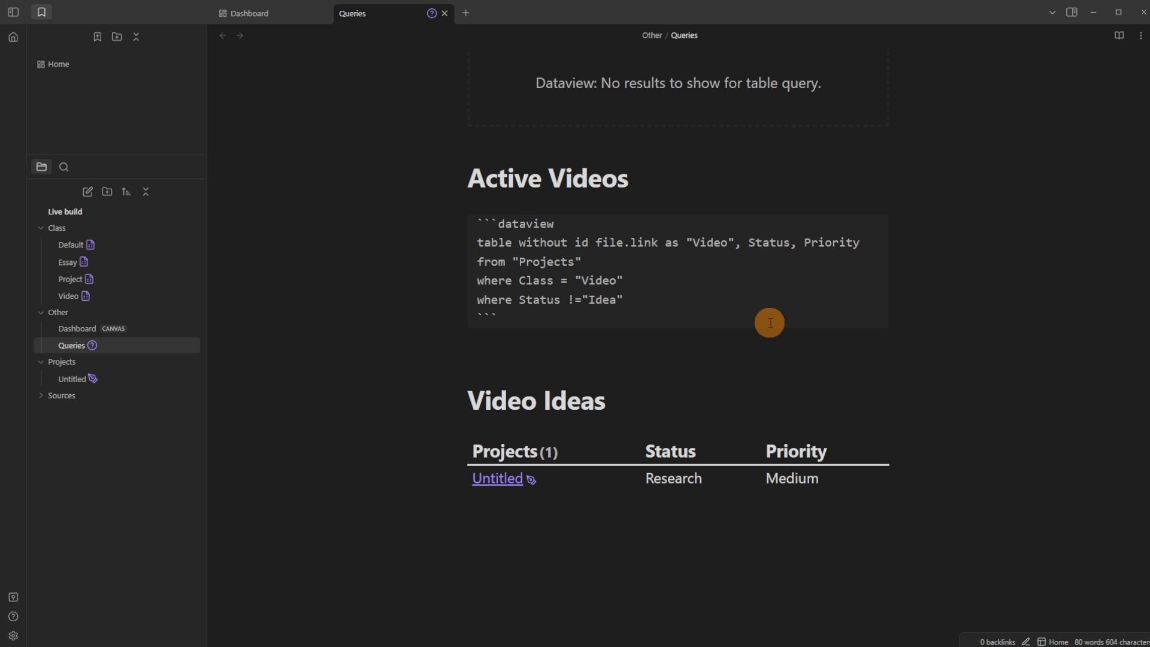
{"action": "left_click", "coordinate": [769, 244]}
{"action": "left_click", "coordinate": [821, 243]}
{"action": "left_click", "coordinate": [769, 244]}
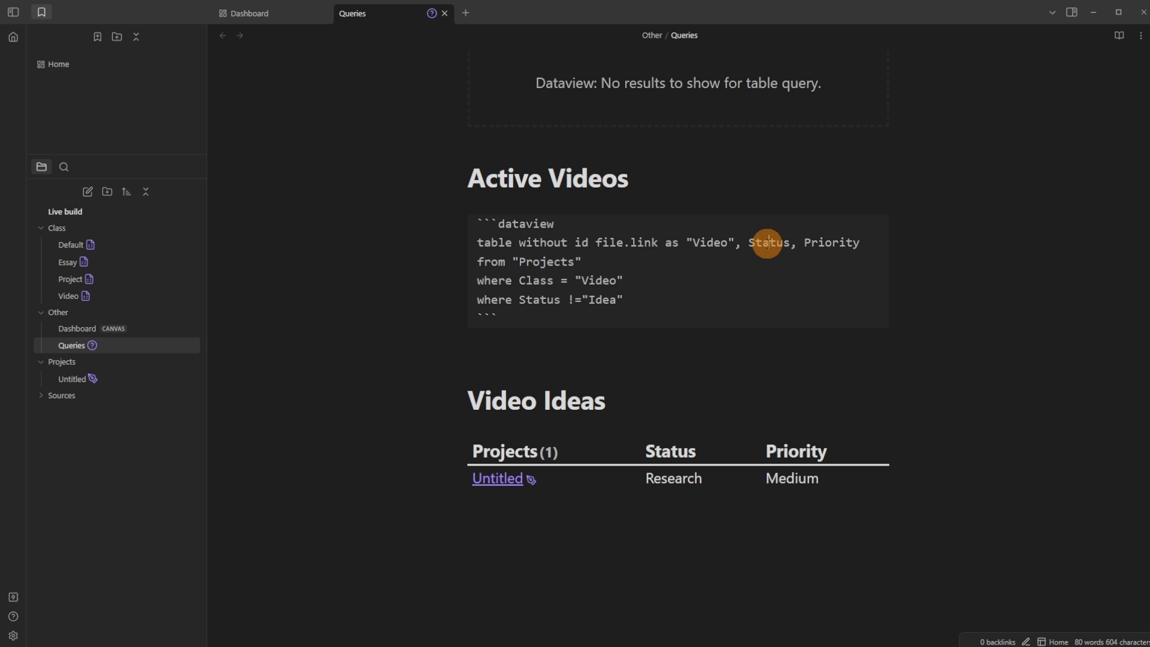
{"action": "left_click", "coordinate": [609, 281]}
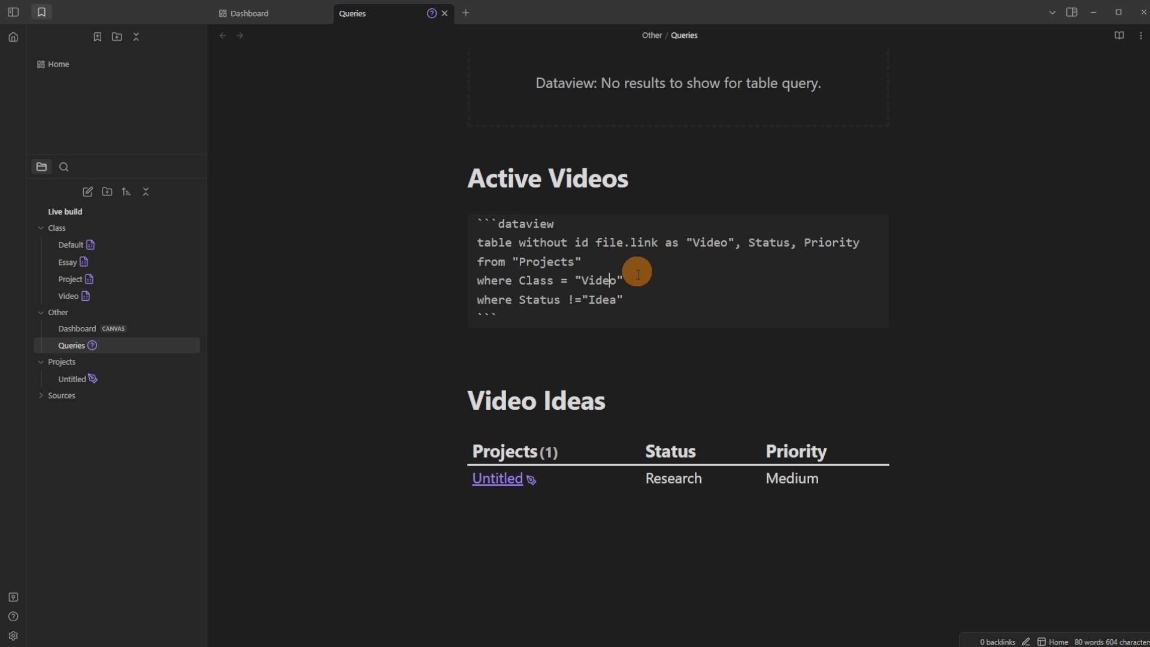
Step: In the Video Ideas query, change the file link column name and the Class condition to "Video"
{"action": "left_click", "coordinate": [872, 444]}
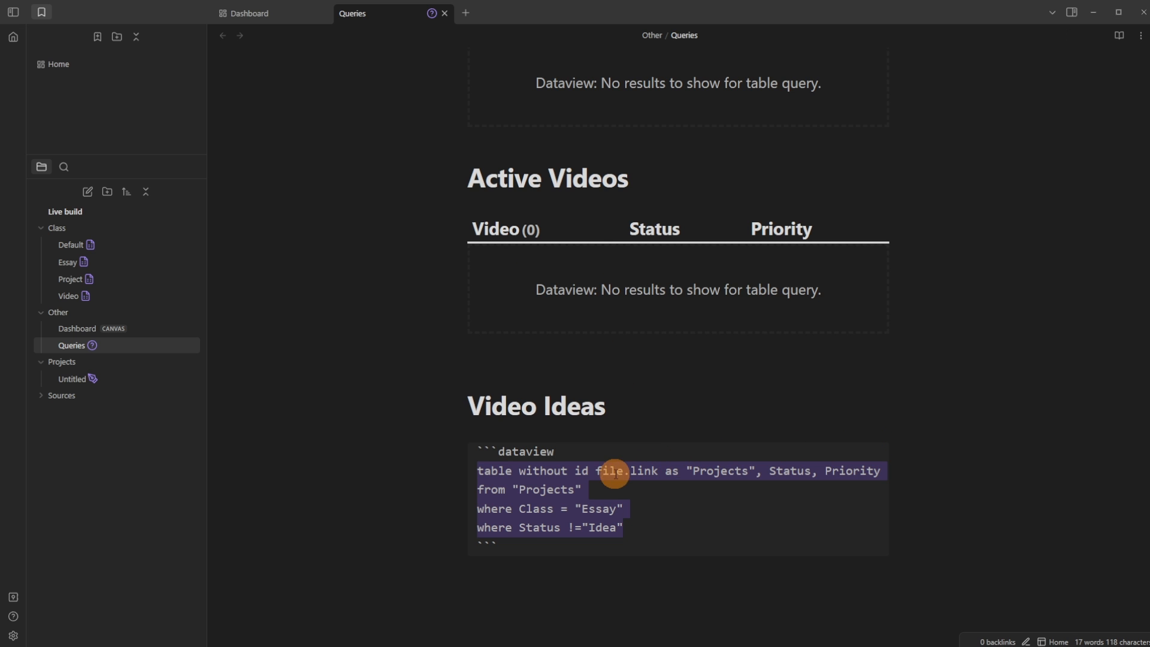
{"action": "double_click", "coordinate": [748, 471]}
{"action": "key", "text": "BackSpace"}
{"action": "type", "text": "Video"}
{"action": "left_click", "coordinate": [622, 508]}
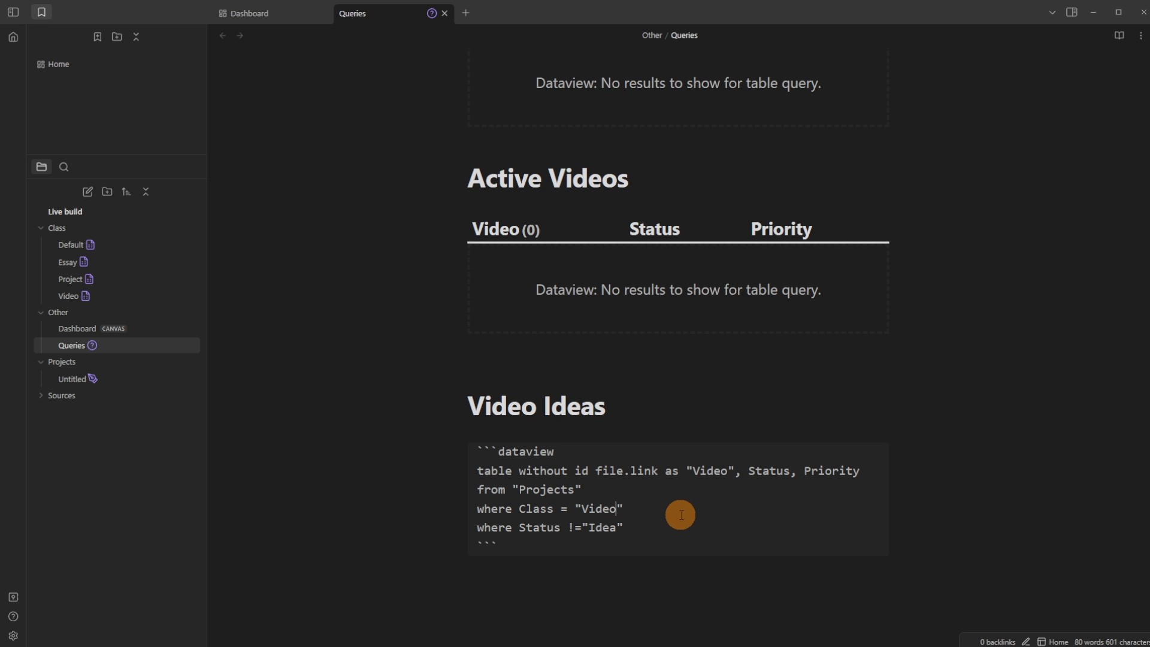
{"action": "left_click", "coordinate": [629, 436]}
Step: Rename the file link column in the Essay Idea query to "Essay"
{"action": "scroll", "coordinate": [652, 428], "scroll_direction": "up", "scroll_amount": 5}
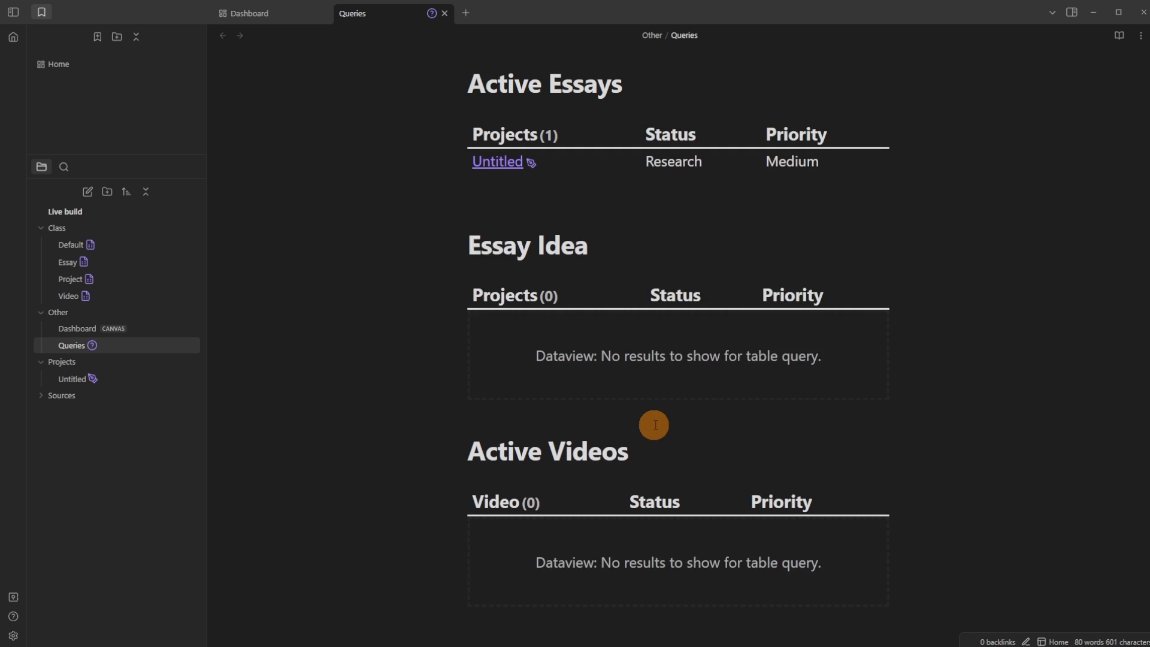
{"action": "left_click", "coordinate": [873, 320]}
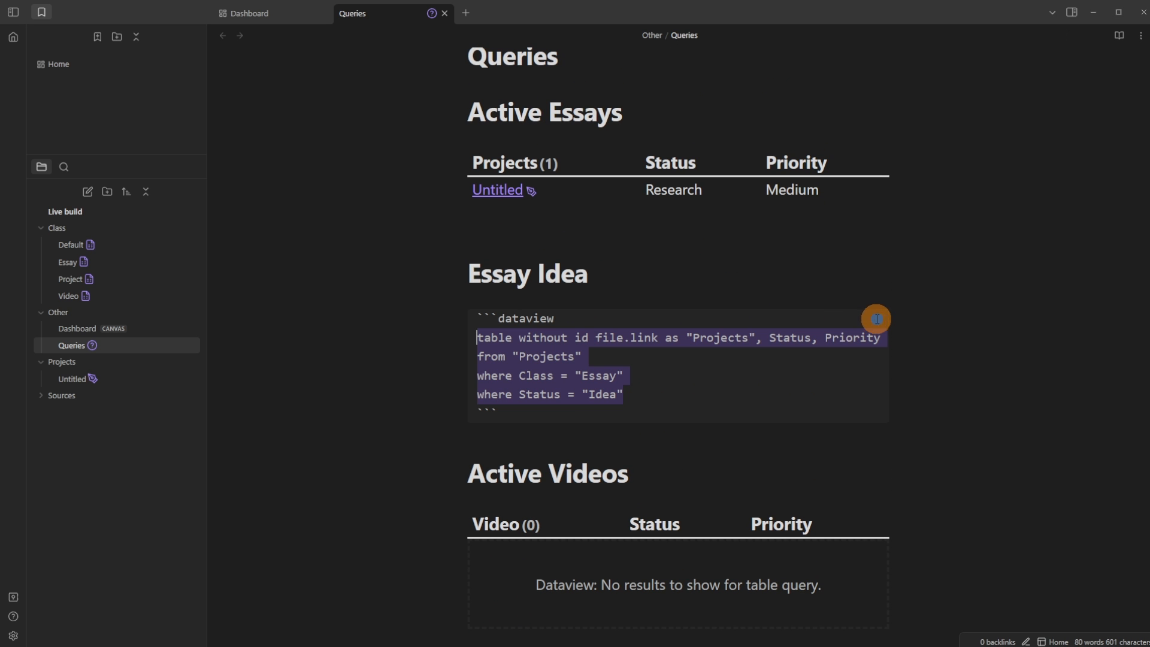
{"action": "double_click", "coordinate": [742, 337]}
{"action": "key", "text": "BackSpace"}
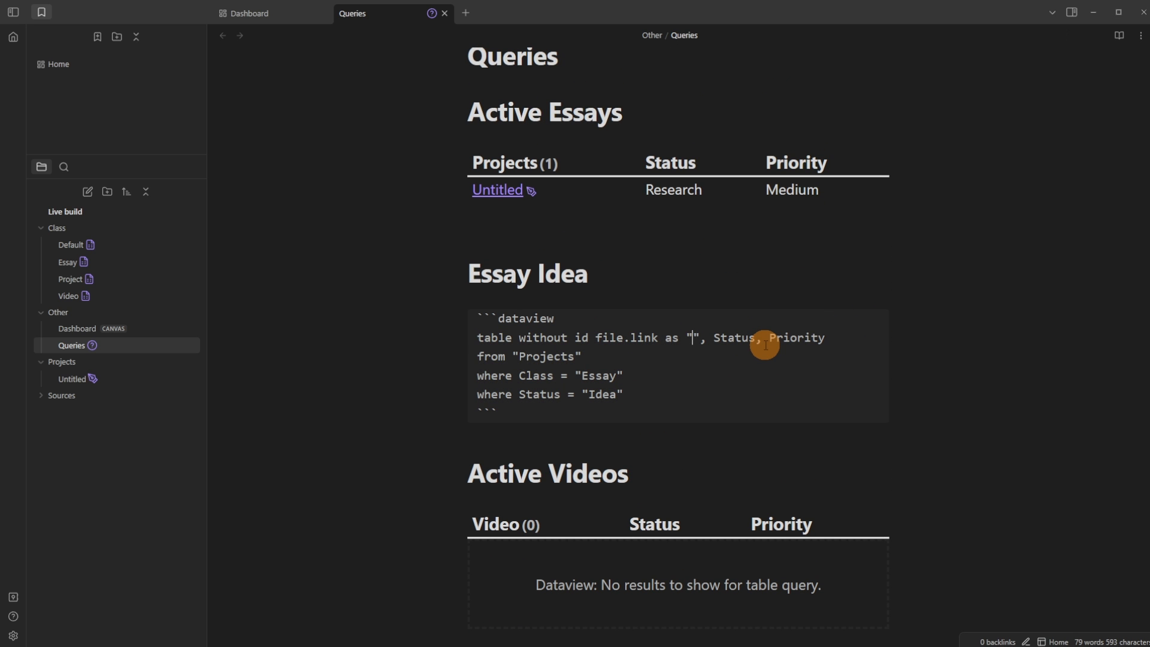
{"action": "type", "text": "Essay"}
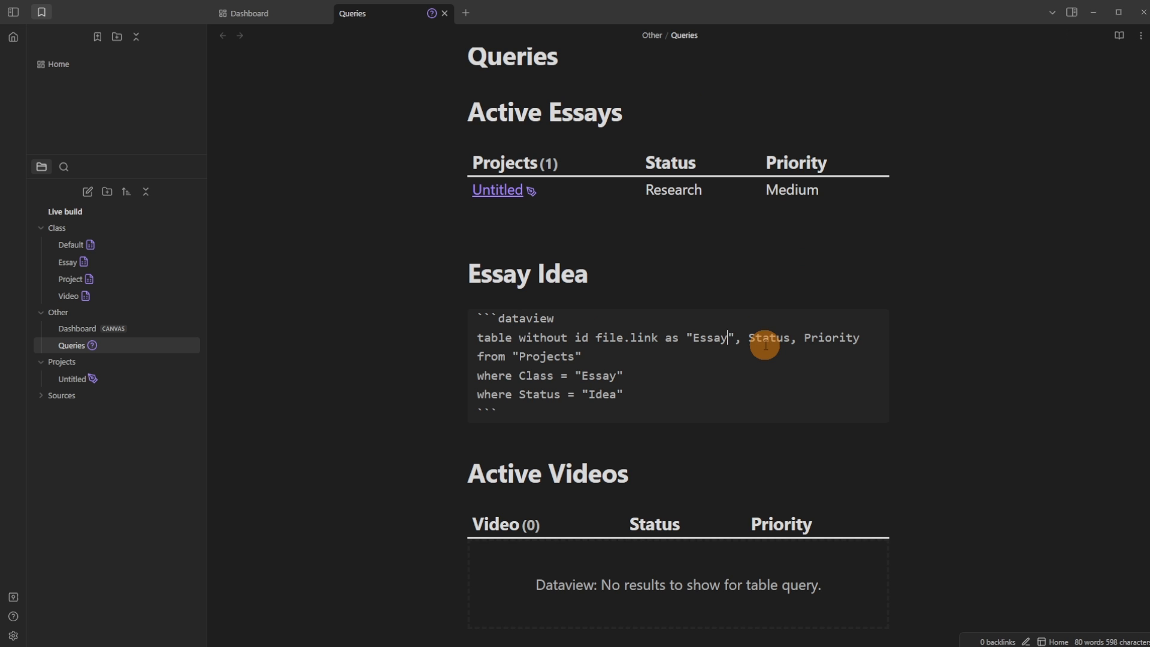
Step: Rename the file link column in the Active Essays query to "Essay"
{"action": "left_click", "coordinate": [877, 161]}
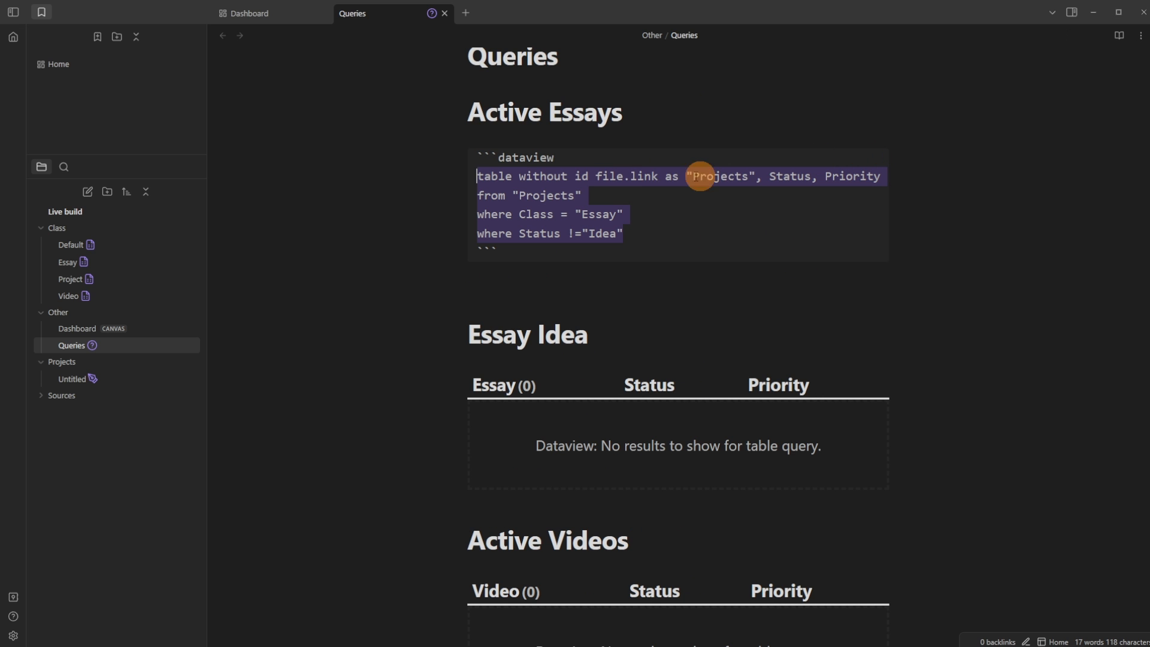
{"action": "double_click", "coordinate": [747, 176]}
{"action": "key", "text": "BackSpace"}
{"action": "type", "text": "Essay"}
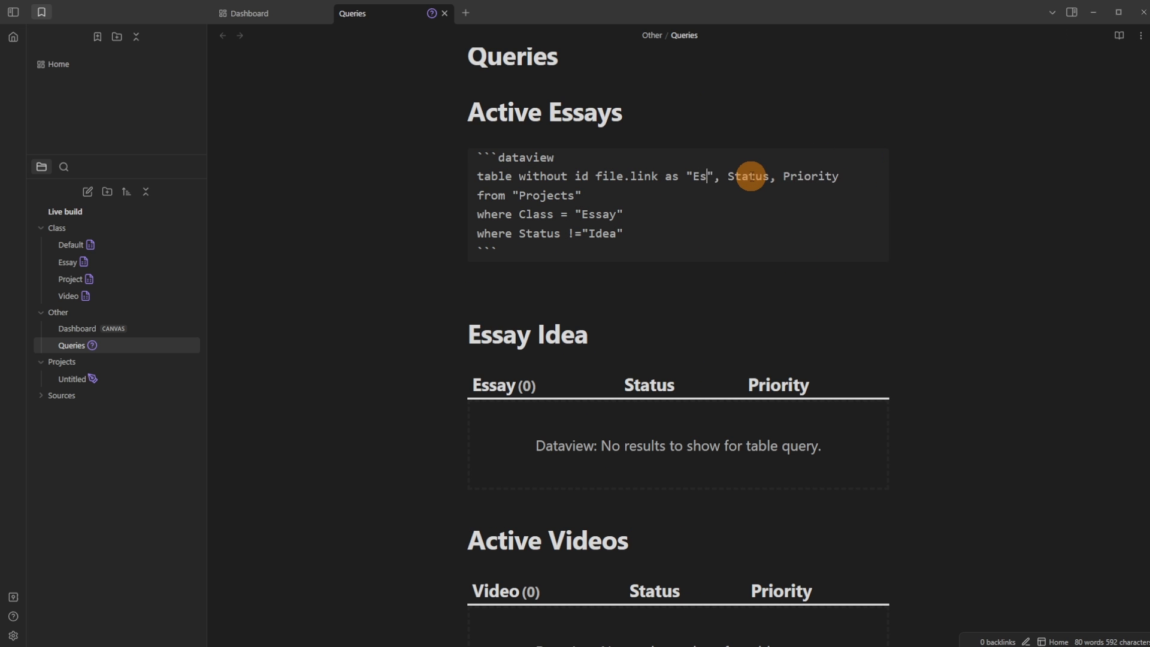
Step: Finish editing the Active Essays query and move the Queries note into a split pane beside the Dashboard canvas
{"action": "left_click", "coordinate": [718, 141]}
{"action": "left_click_drag", "start_coordinate": [397, 13], "coordinate": [989, 194]}
{"action": "left_click_drag", "start_coordinate": [354, 291], "coordinate": [584, 261]}
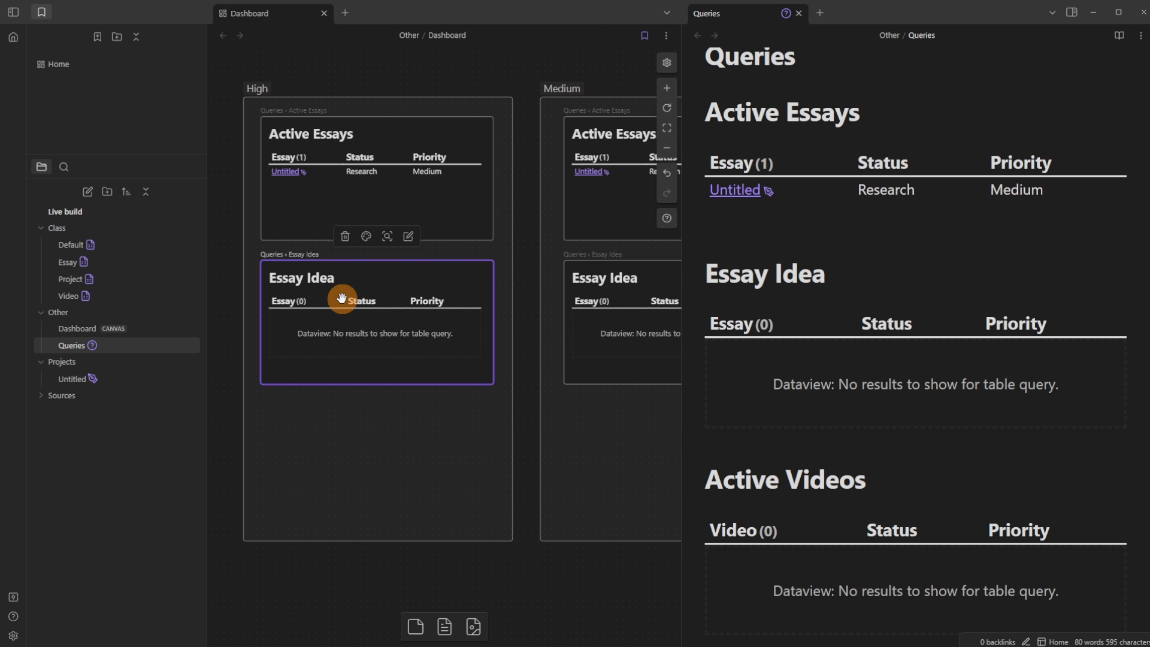
Step: Narrow the Essay Idea card in the High group to the Active Videos heading of Queries
{"action": "right_click", "coordinate": [360, 283]}
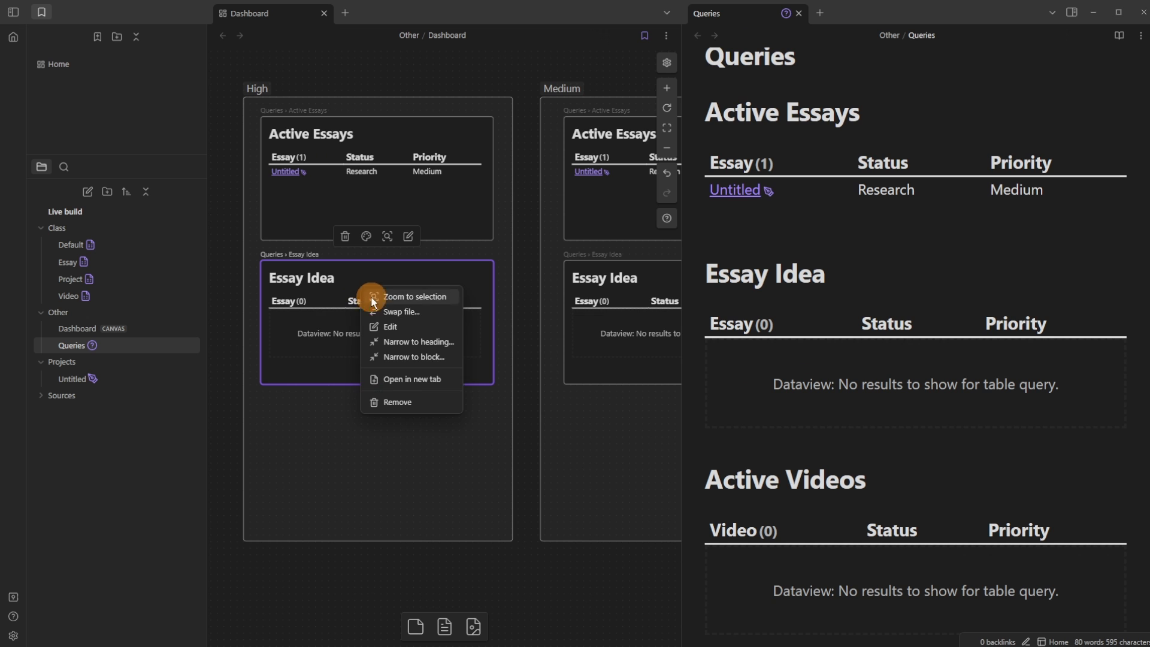
{"action": "left_click", "coordinate": [411, 339]}
{"action": "left_click", "coordinate": [439, 162]}
Step: Narrow the Active Essays card in the Medium group to the Video Ideas heading of Queries
{"action": "scroll", "coordinate": [383, 449], "scroll_direction": "right", "scroll_amount": 5}
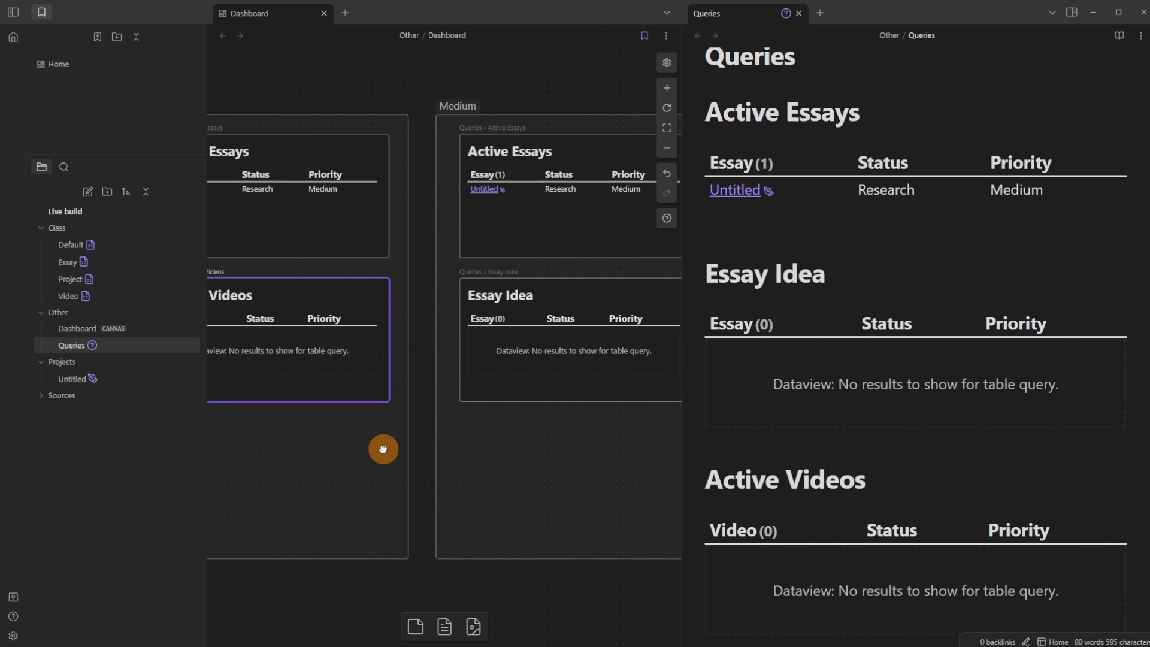
{"action": "left_click", "coordinate": [524, 304]}
{"action": "right_click", "coordinate": [524, 303]}
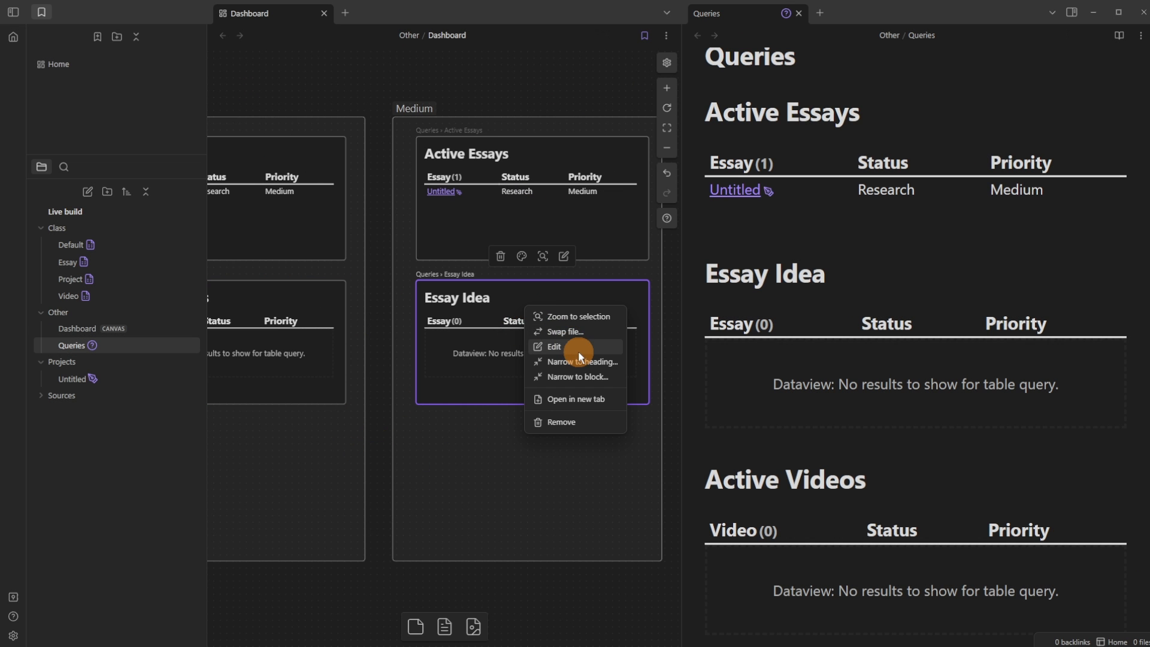
{"action": "left_click", "coordinate": [363, 208]}
{"action": "left_click", "coordinate": [481, 181]}
{"action": "right_click", "coordinate": [482, 182]}
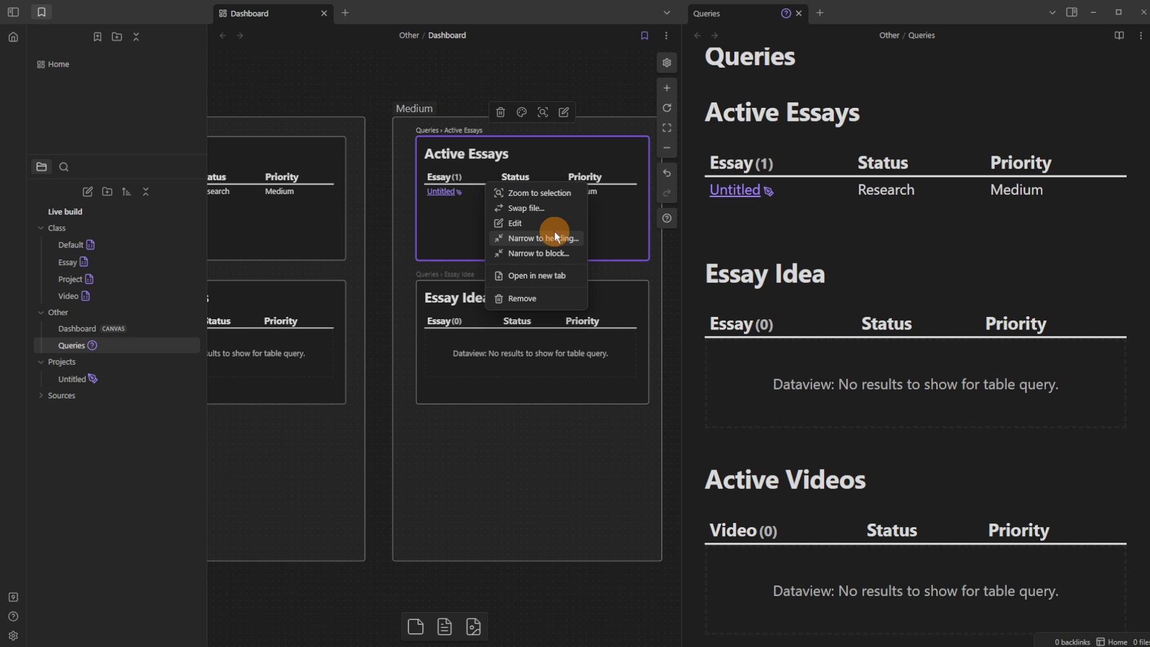
{"action": "left_click", "coordinate": [554, 231]}
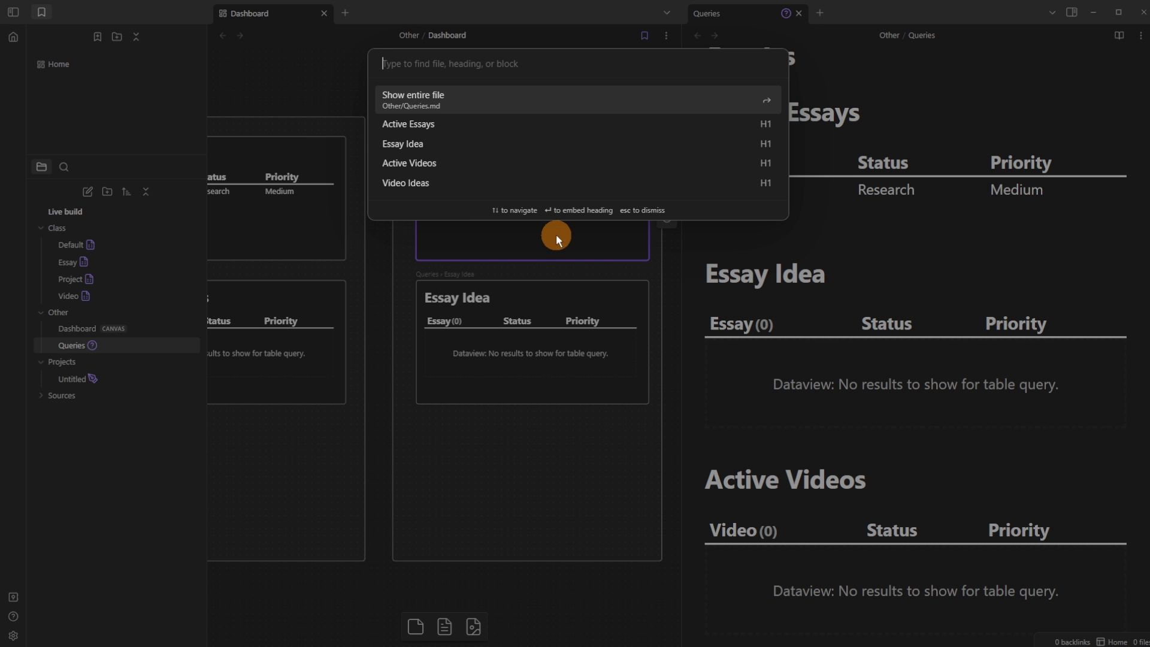
{"action": "left_click", "coordinate": [457, 182]}
Step: Rearrange the Medium group so the Essay Idea card sits above the Video Ideas card, aligned with each other
{"action": "left_click_drag", "start_coordinate": [515, 225], "coordinate": [509, 436]}
{"action": "left_click_drag", "start_coordinate": [544, 296], "coordinate": [531, 167]}
{"action": "left_click_drag", "start_coordinate": [537, 410], "coordinate": [539, 342]}
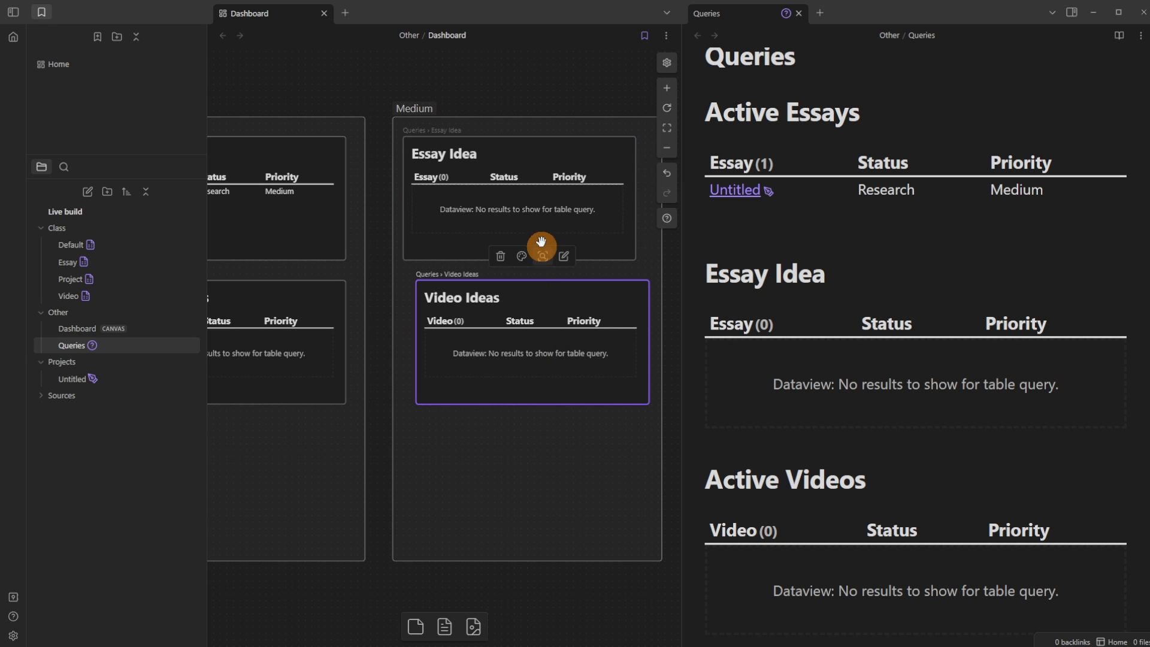
{"action": "left_click_drag", "start_coordinate": [533, 208], "coordinate": [547, 210]}
{"action": "left_click", "coordinate": [377, 211]}
{"action": "scroll", "coordinate": [373, 235], "scroll_direction": "down", "scroll_amount": 1}
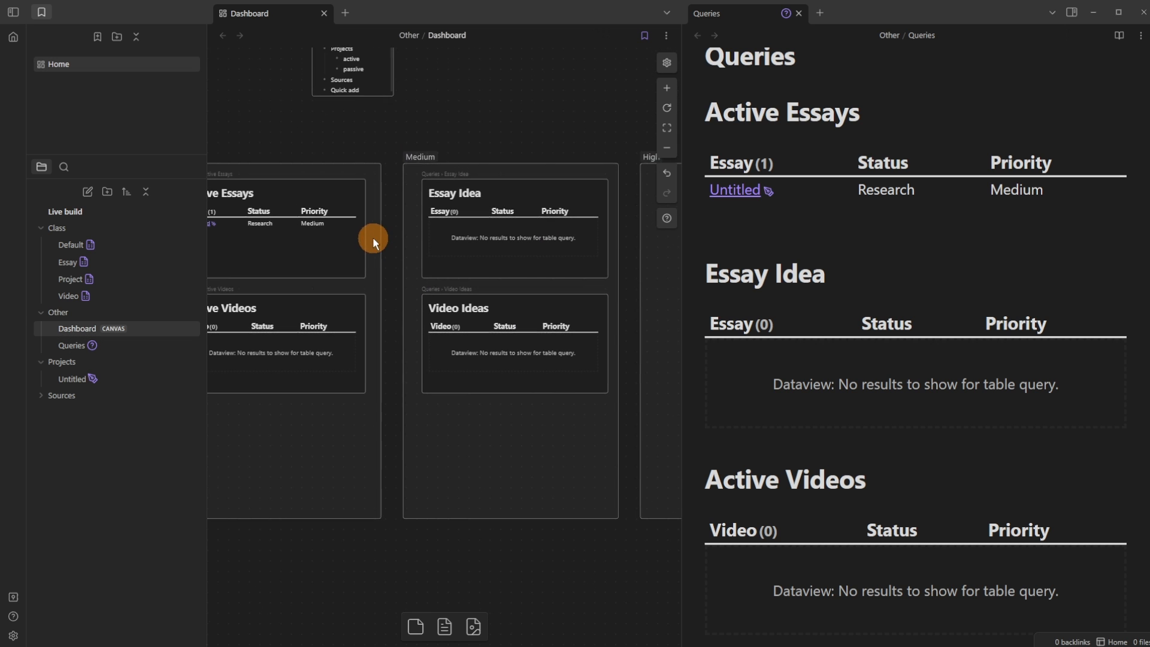
Step: Hide the file sidebar and enlarge the text card with the Projects, Sources and Quick add list in height and width
{"action": "left_click", "coordinate": [12, 13]}
{"action": "left_click_drag", "start_coordinate": [323, 296], "coordinate": [322, 320]}
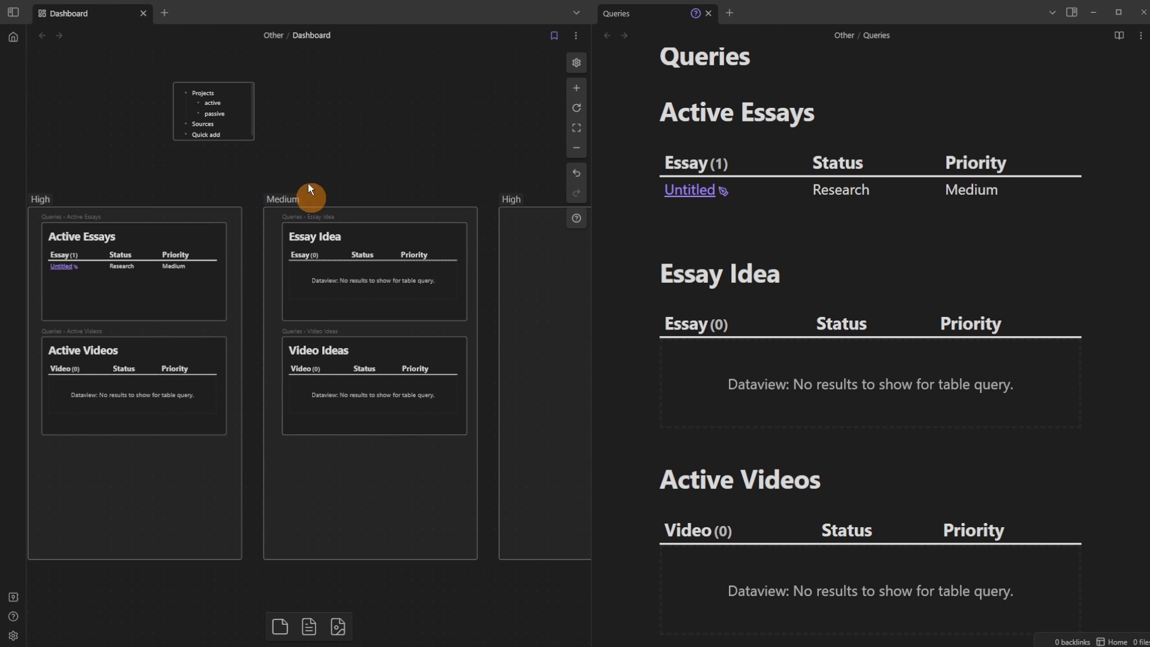
{"action": "left_click", "coordinate": [219, 119]}
{"action": "scroll", "coordinate": [219, 119], "scroll_direction": "up", "scroll_amount": 5}
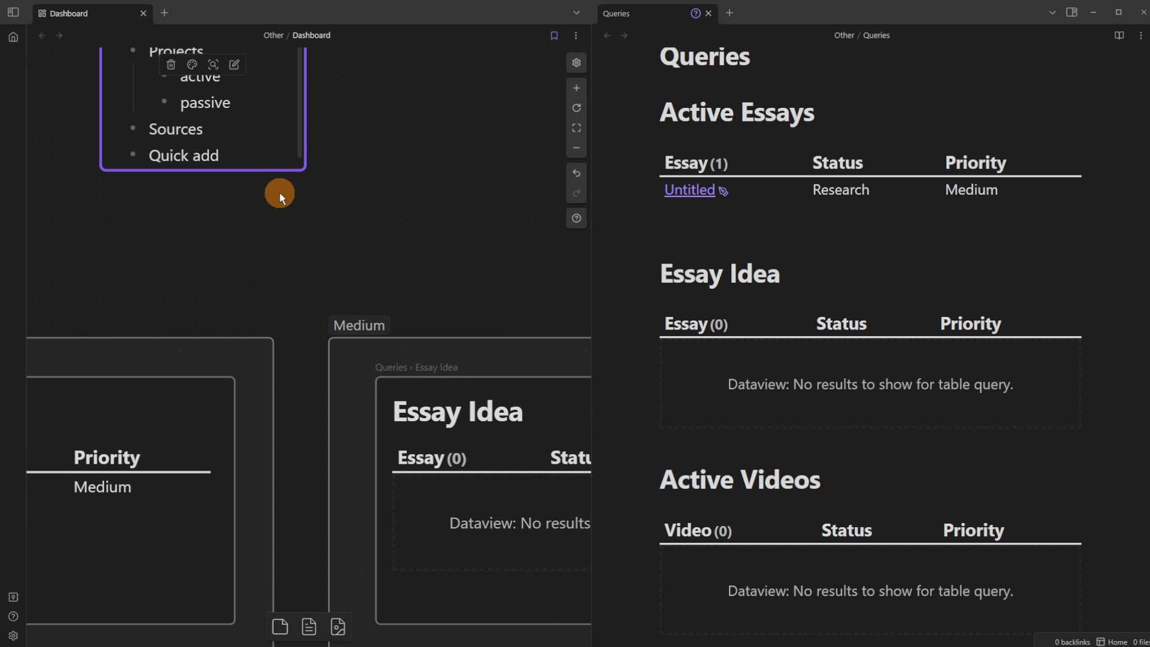
{"action": "left_click_drag", "start_coordinate": [257, 170], "coordinate": [256, 282]}
{"action": "left_click_drag", "start_coordinate": [306, 239], "coordinate": [424, 250]}
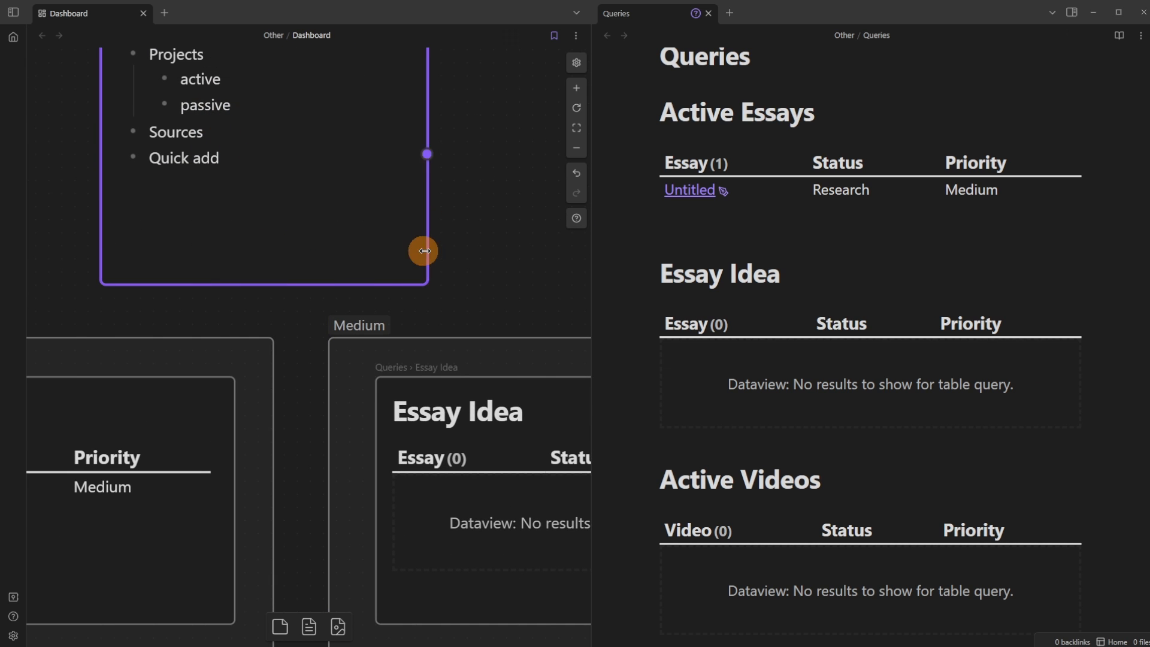
{"action": "scroll", "coordinate": [327, 245], "scroll_direction": "up", "scroll_amount": 2}
{"action": "double_click", "coordinate": [283, 269]}
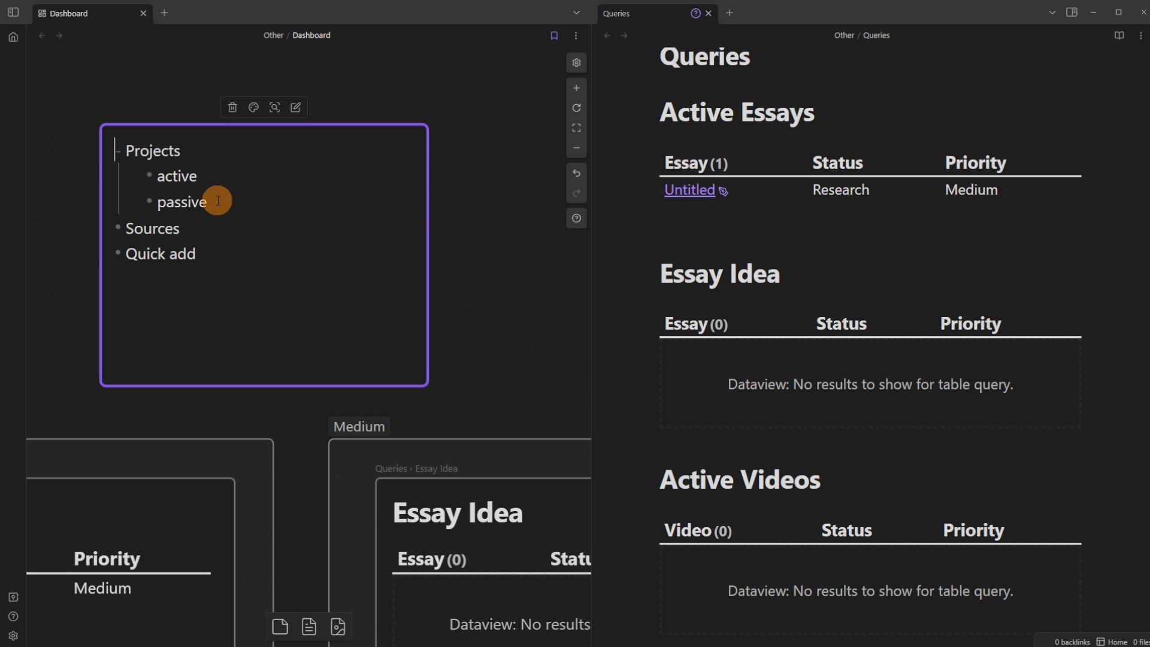
{"action": "left_click_drag", "start_coordinate": [218, 201], "coordinate": [104, 149]}
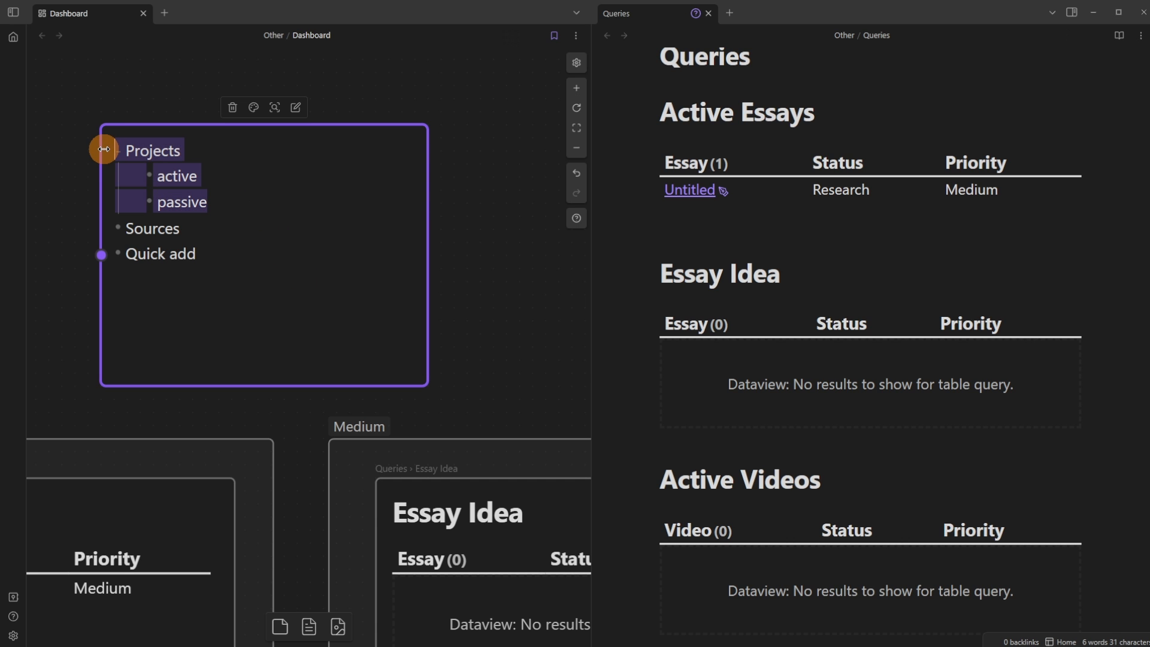
{"action": "left_click", "coordinate": [154, 79]}
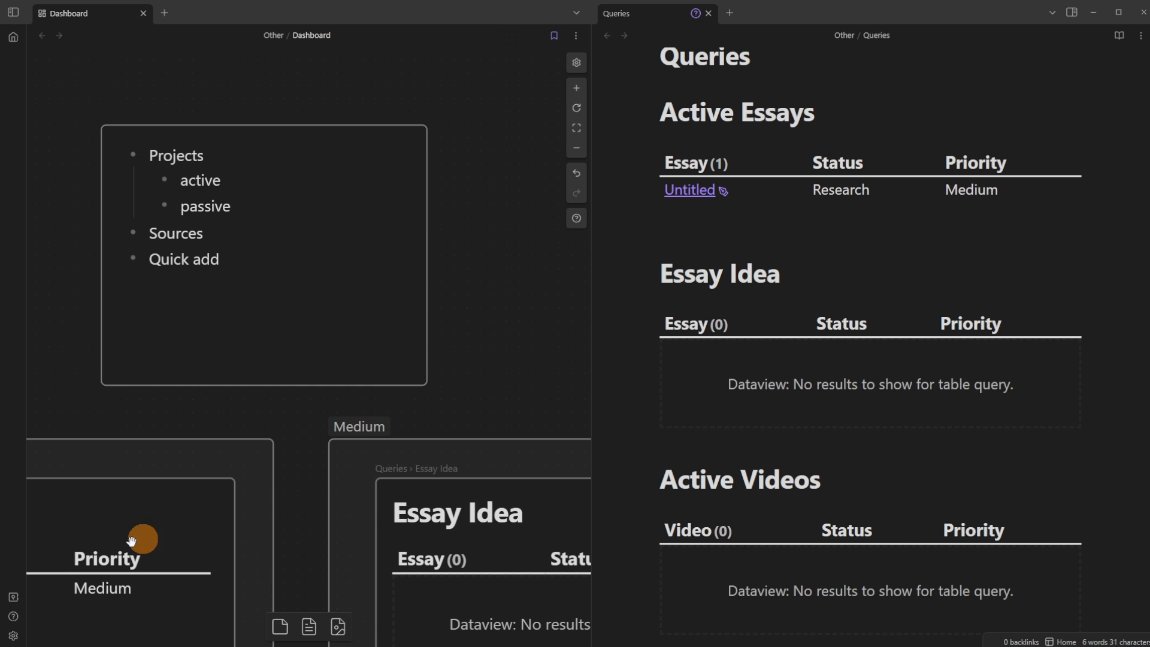
Step: In the hotkey settings, filter for "toggl" and replace the Toggle checkbox status hotkey with Ctrl + Enter
{"action": "left_click", "coordinate": [14, 635]}
{"action": "left_click", "coordinate": [303, 142]}
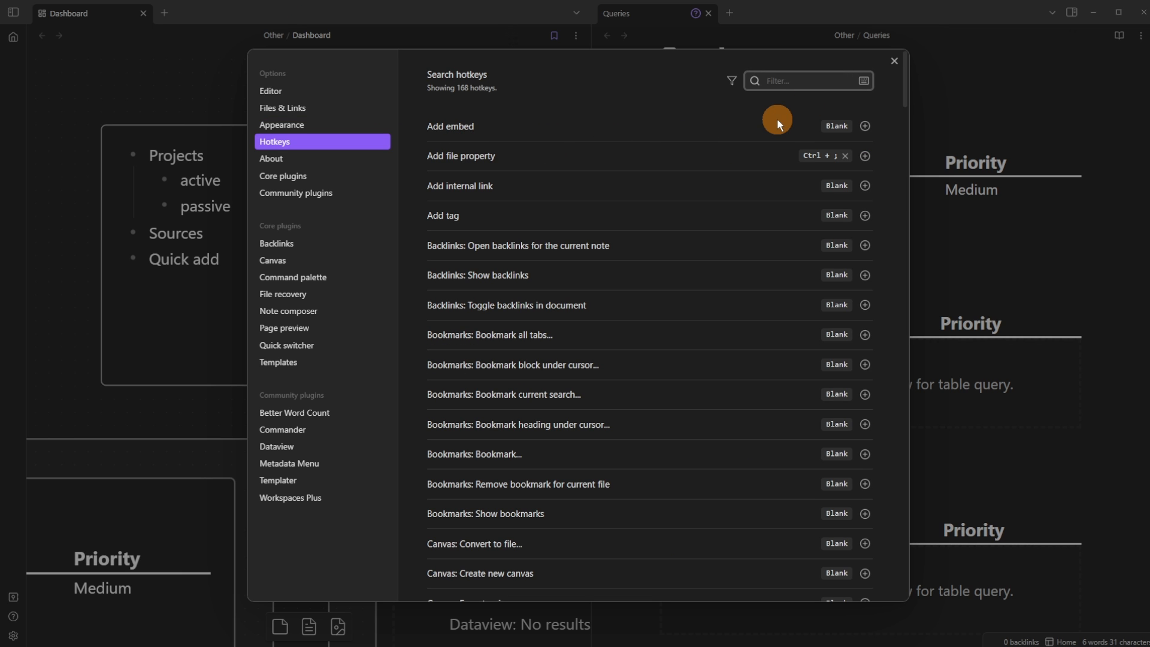
{"action": "type", "text": "toggl"}
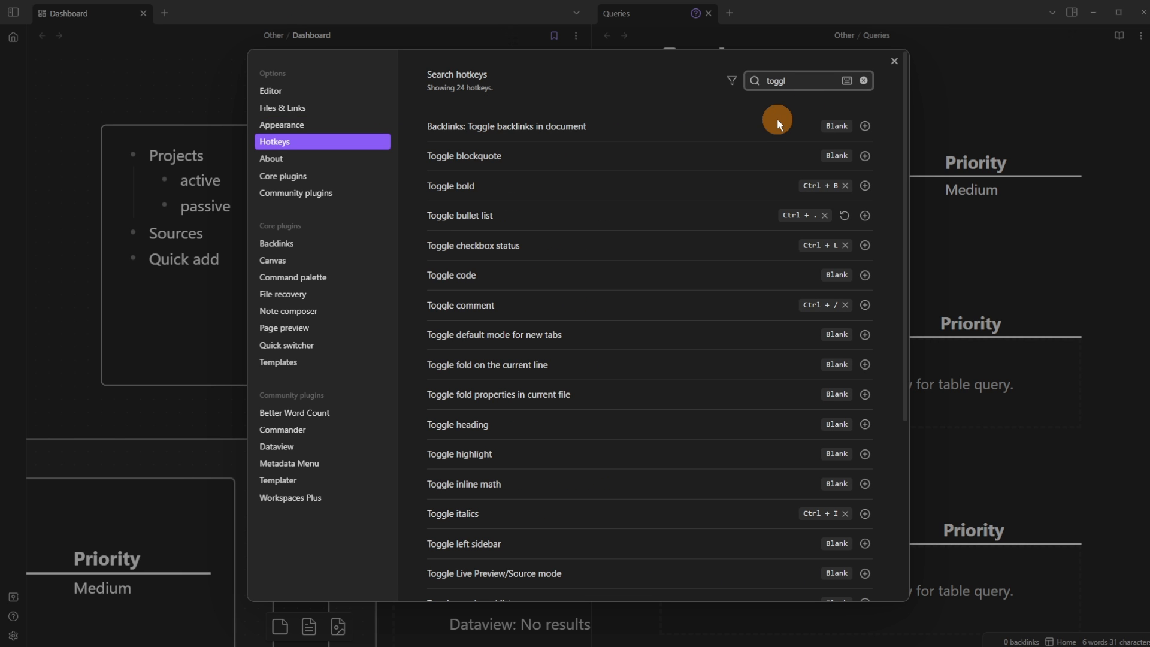
{"action": "left_click", "coordinate": [845, 245]}
{"action": "left_click", "coordinate": [865, 244]}
{"action": "key", "text": "ctrl+Return"}
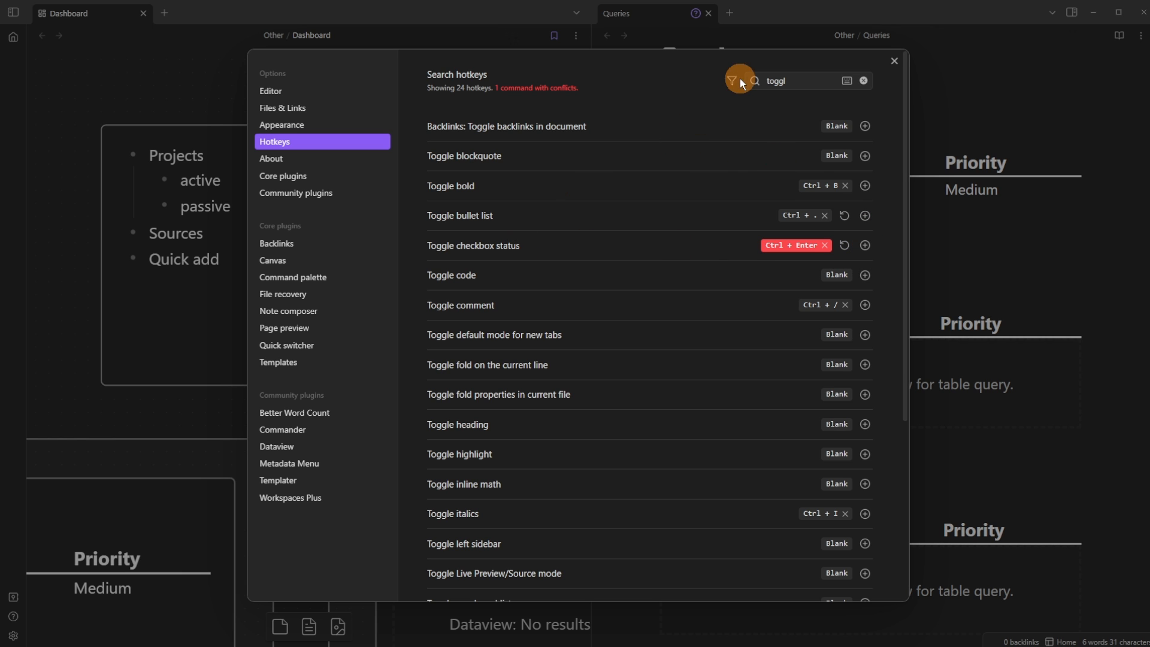
Step: Filter the hotkeys by Ctrl + Enter, remove it from Open link under cursor in new tab, and close the settings
{"action": "left_click", "coordinate": [846, 81]}
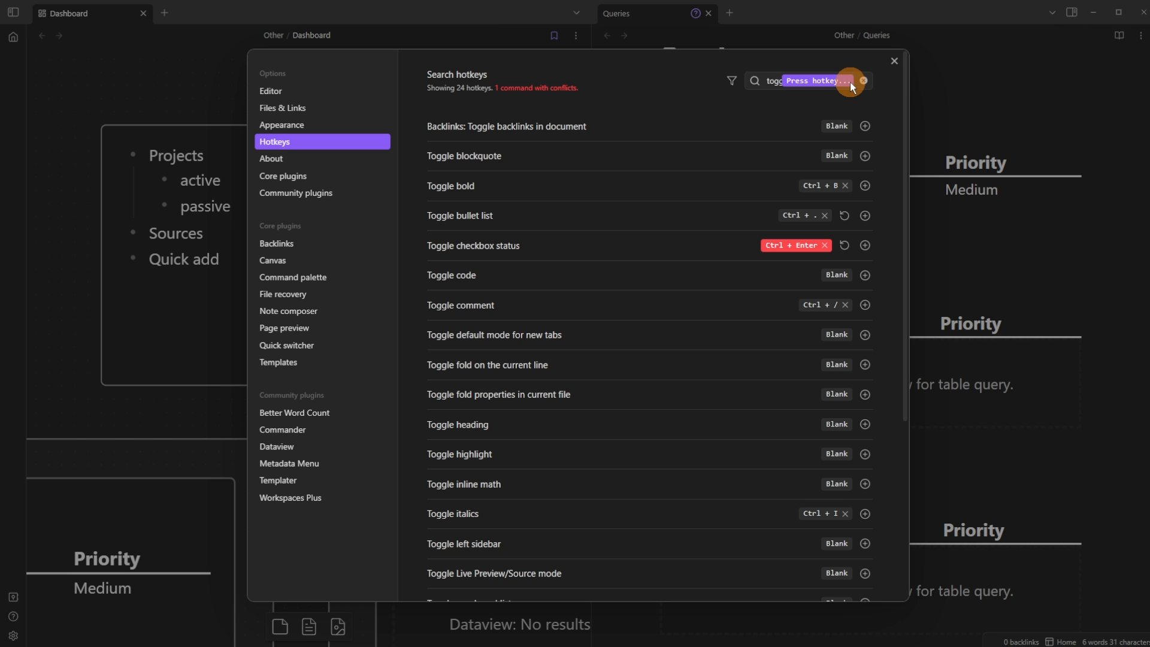
{"action": "key", "text": "ctrl+Return"}
{"action": "left_click", "coordinate": [816, 84]}
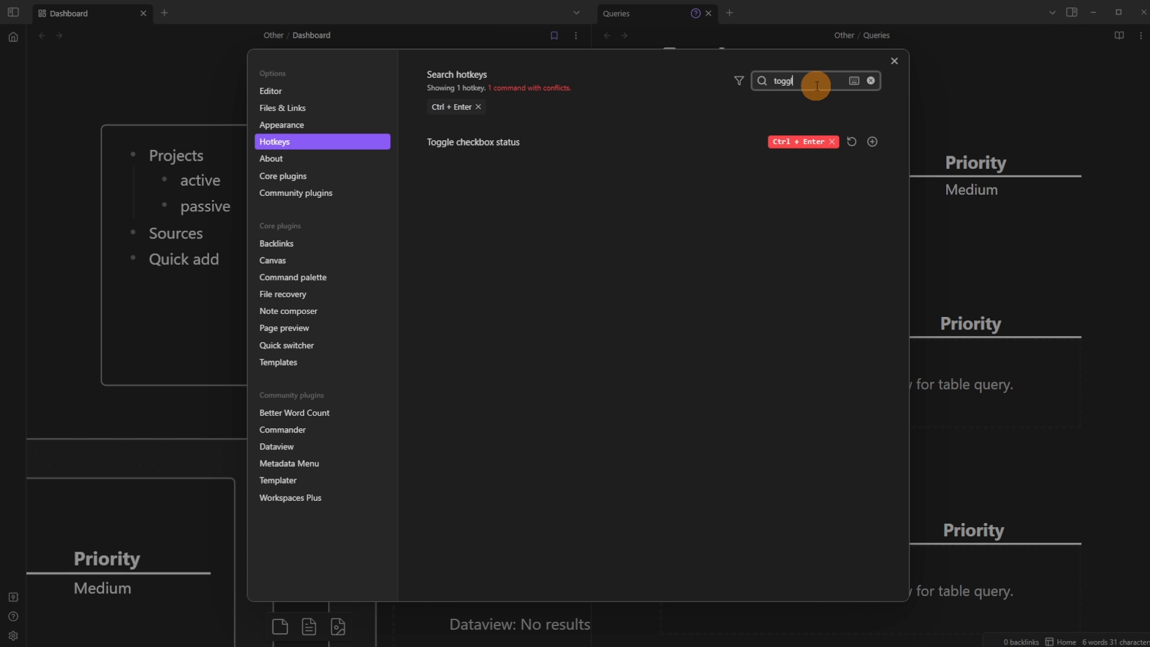
{"action": "key", "text": "BackSpace"}
{"action": "key", "text": "BackSpace"}
{"action": "key", "text": "BackSpace"}
{"action": "key", "text": "BackSpace"}
{"action": "key", "text": "BackSpace"}
{"action": "left_click", "coordinate": [528, 146]}
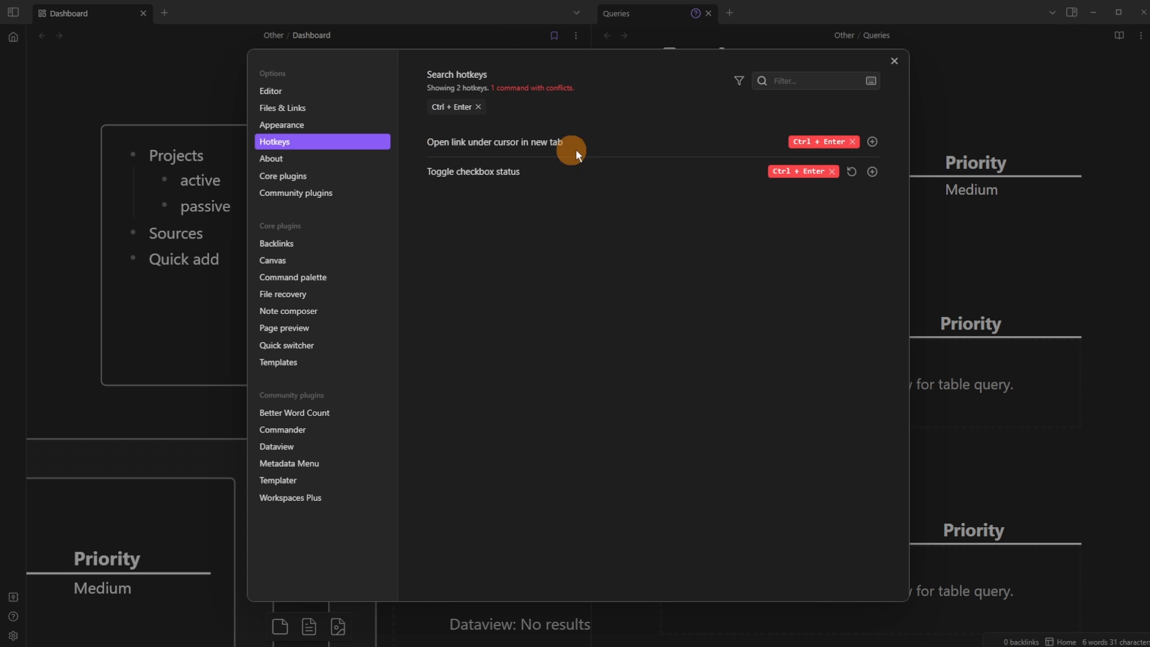
{"action": "left_click", "coordinate": [852, 142]}
{"action": "left_click", "coordinate": [911, 130]}
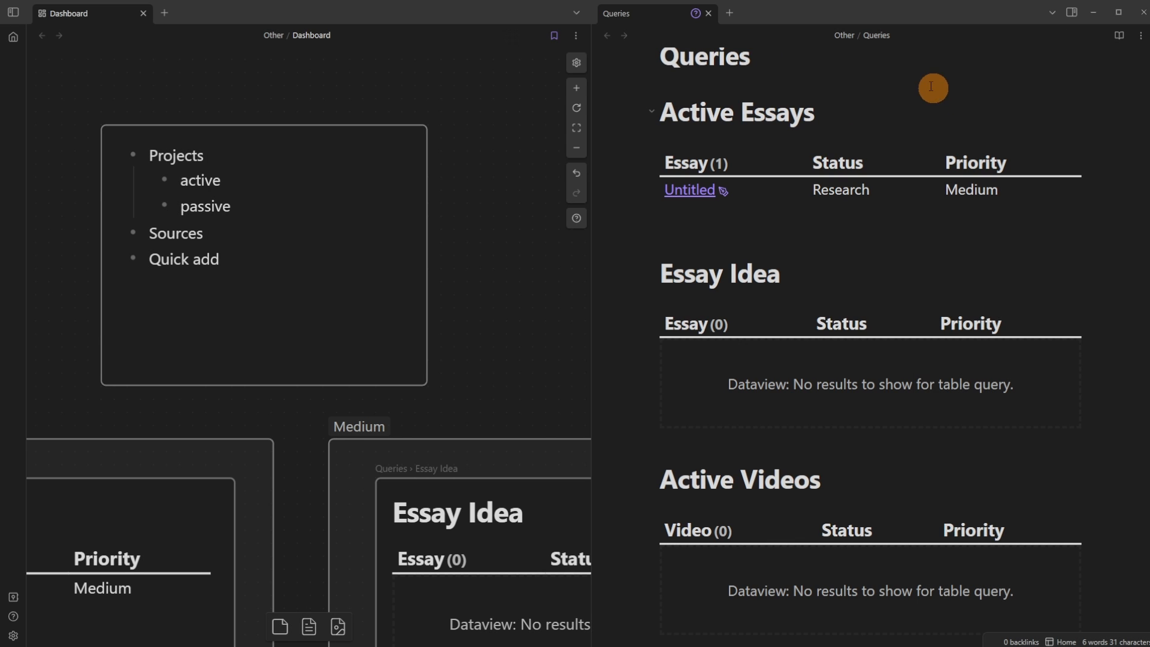
Step: Convert the Projects, active and passive bullets in the dashboard's list card to checkboxes
{"action": "left_click", "coordinate": [277, 216]}
{"action": "left_click", "coordinate": [277, 215]}
{"action": "left_click_drag", "start_coordinate": [252, 208], "coordinate": [38, 167]}
{"action": "key", "text": "ctrl+l"}
{"action": "left_click", "coordinate": [431, 103]}
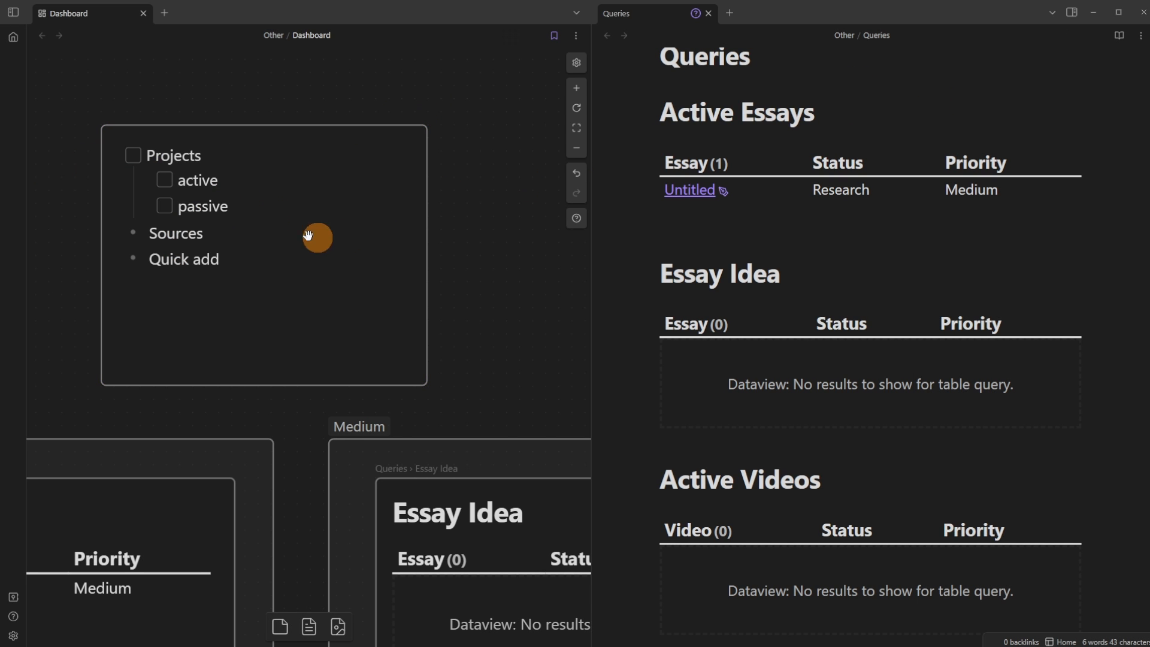
Step: Mark the Projects, active and passive checkboxes as completed
{"action": "left_click", "coordinate": [137, 155]}
{"action": "left_click", "coordinate": [165, 180]}
{"action": "left_click", "coordinate": [164, 206]}
Step: Convert the Sources and Quick add bullets in the list card to checkboxes
{"action": "double_click", "coordinate": [223, 261]}
{"action": "left_click_drag", "start_coordinate": [217, 255], "coordinate": [89, 225]}
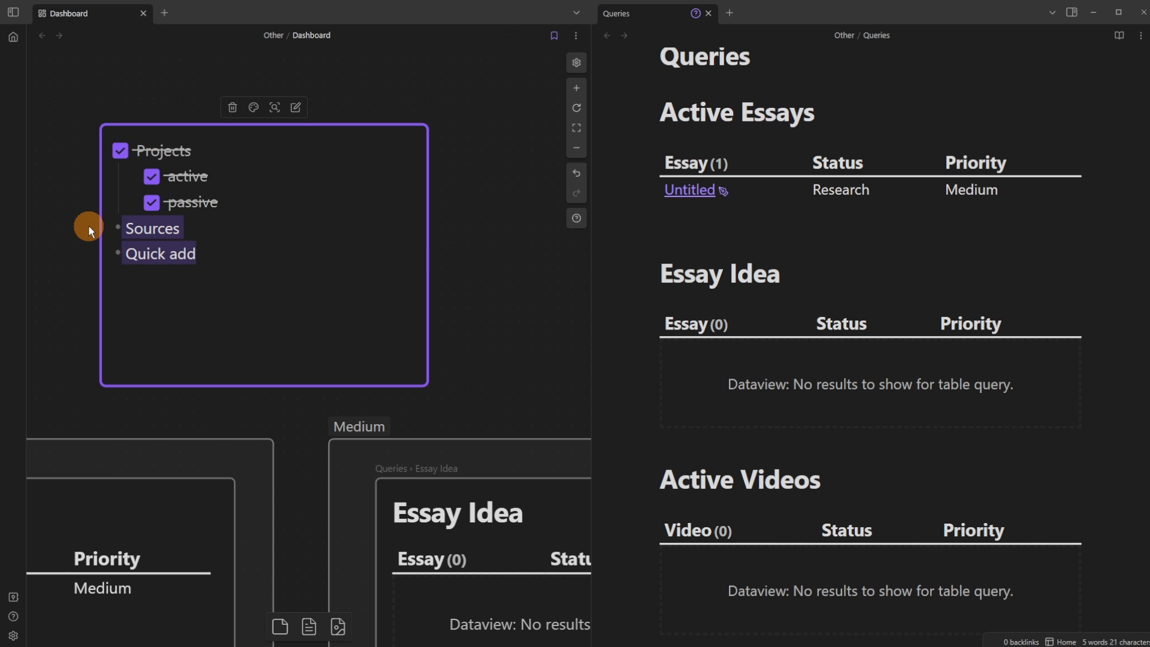
{"action": "key", "text": "ctrl+l"}
{"action": "left_click", "coordinate": [443, 121]}
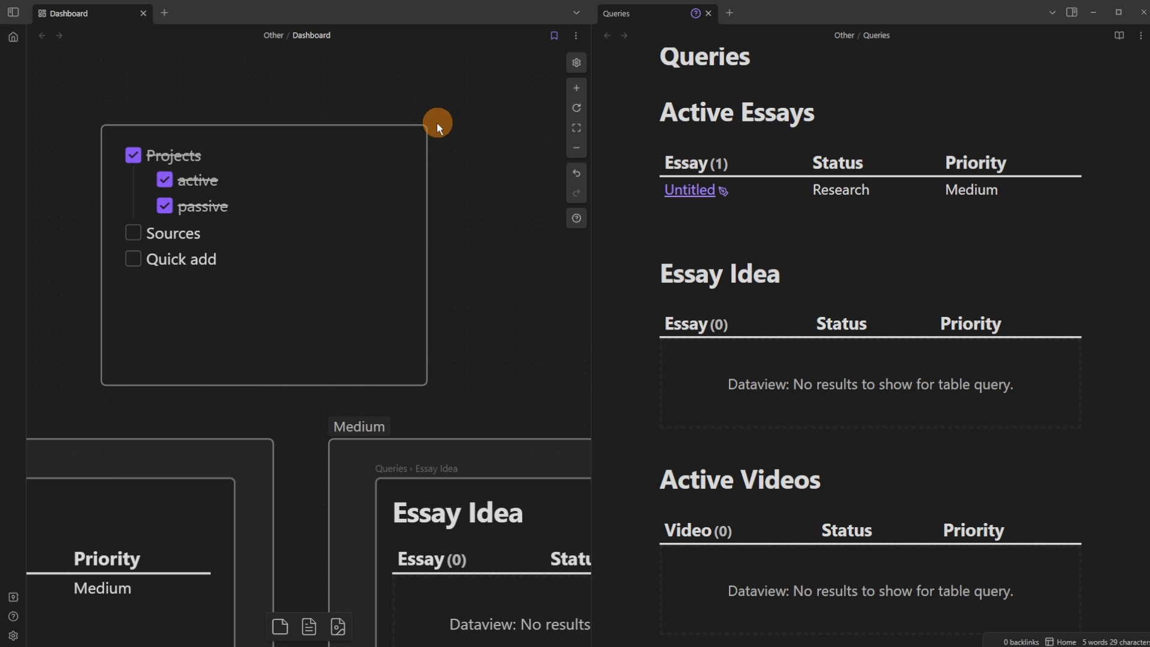
Step: Return to the Home workspace with only the Dashboard canvas open and show the file sidebar again
{"action": "left_click", "coordinate": [14, 39]}
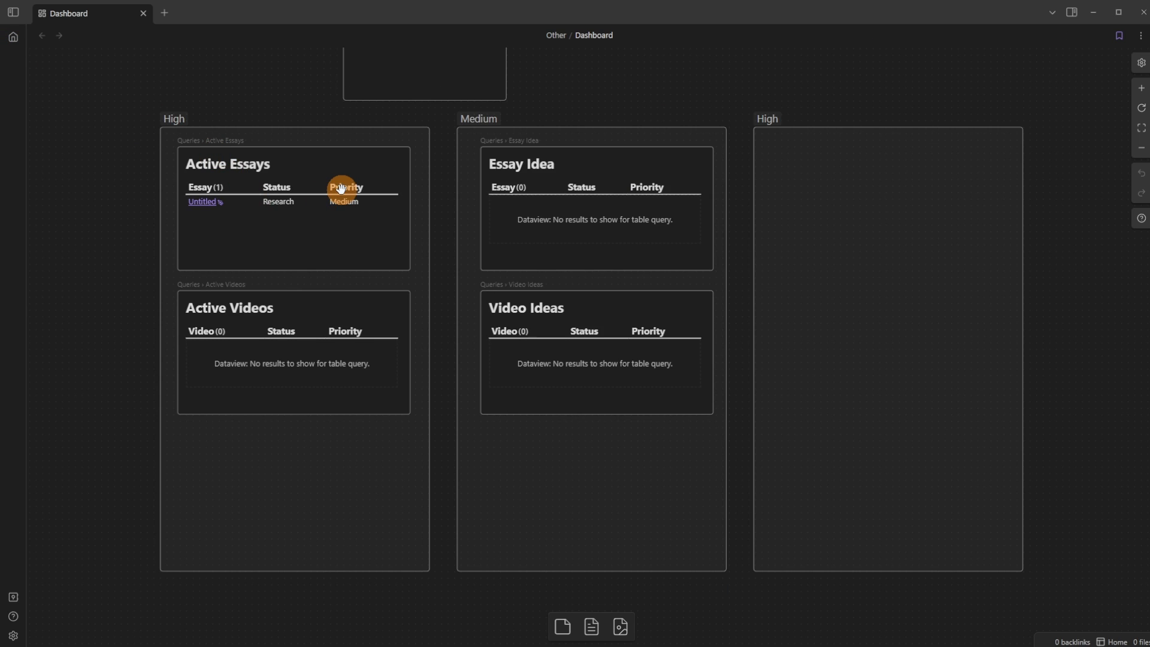
{"action": "left_click_drag", "start_coordinate": [331, 192], "coordinate": [329, 278]}
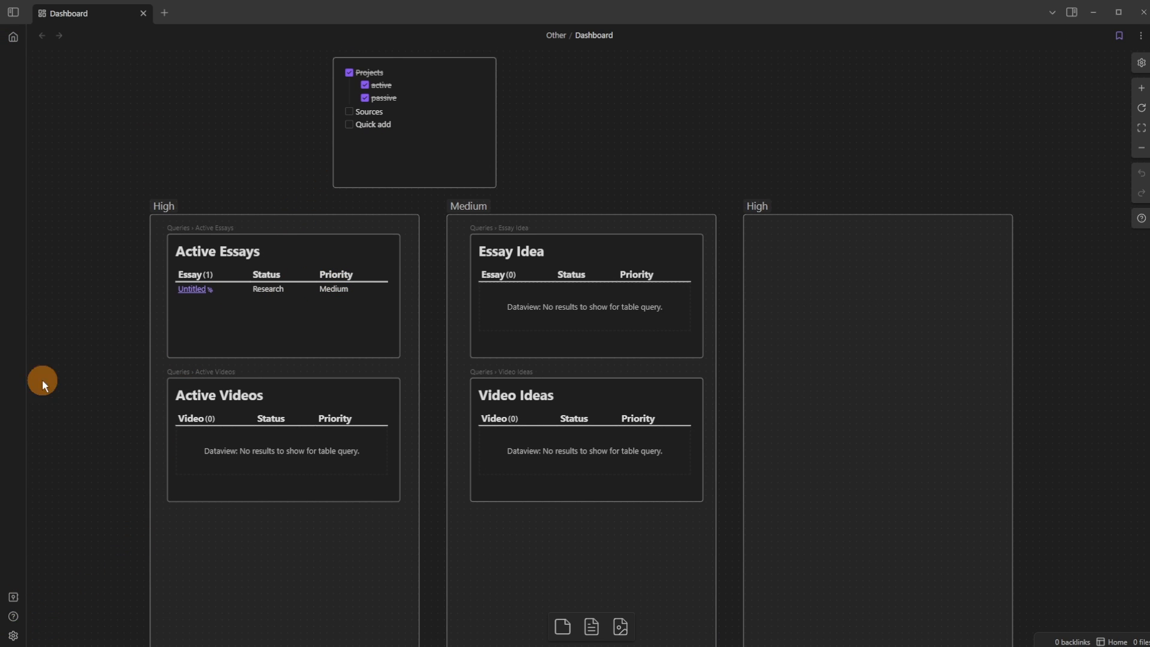
{"action": "left_click", "coordinate": [16, 37]}
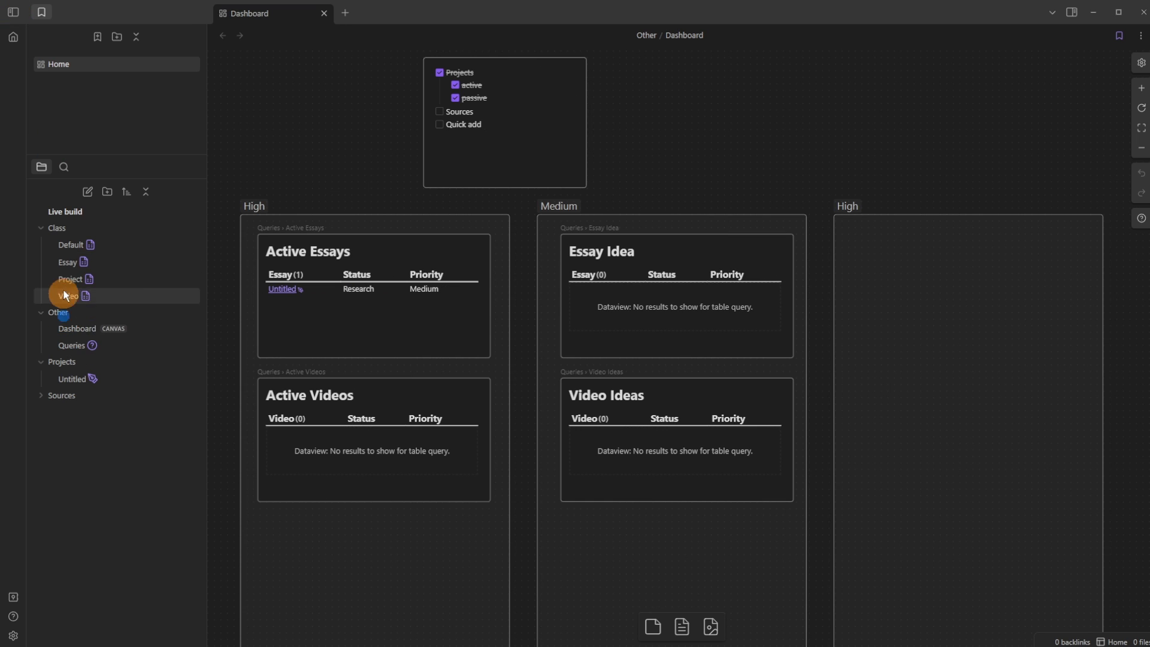
Step: Collapse the Class, Other and Projects folders and create a new vault folder named Templates
{"action": "left_click", "coordinate": [60, 226]}
{"action": "left_click", "coordinate": [53, 244]}
{"action": "left_click", "coordinate": [60, 260]}
{"action": "left_click", "coordinate": [110, 193]}
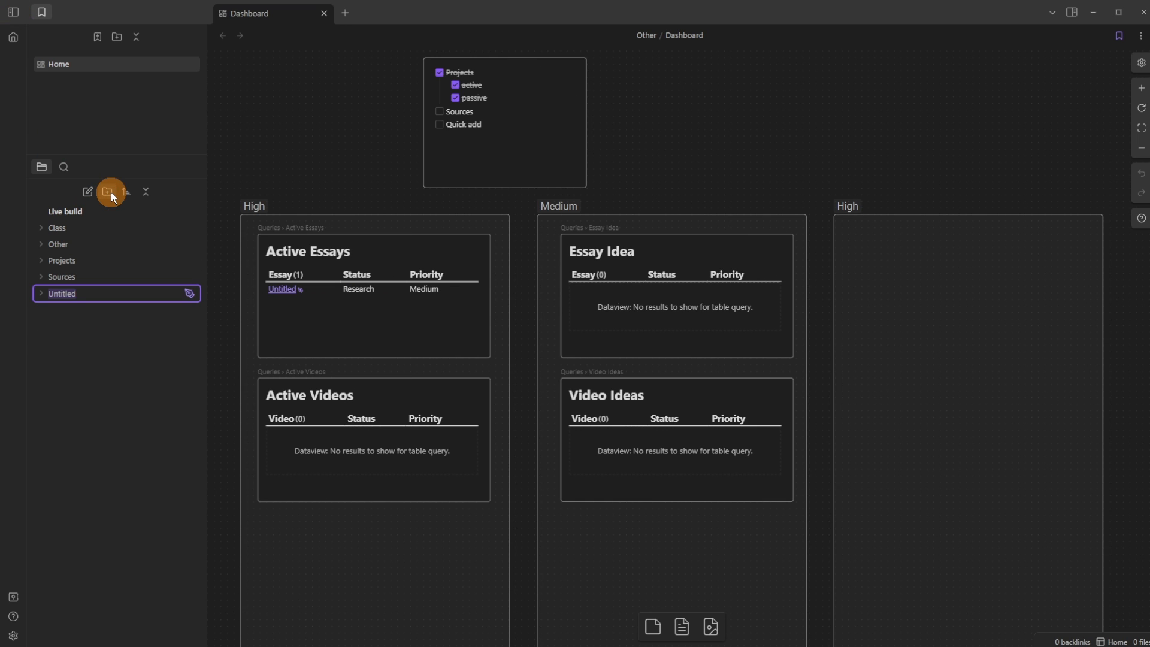
{"action": "type", "text": "Templates"}
{"action": "key", "text": "Return"}
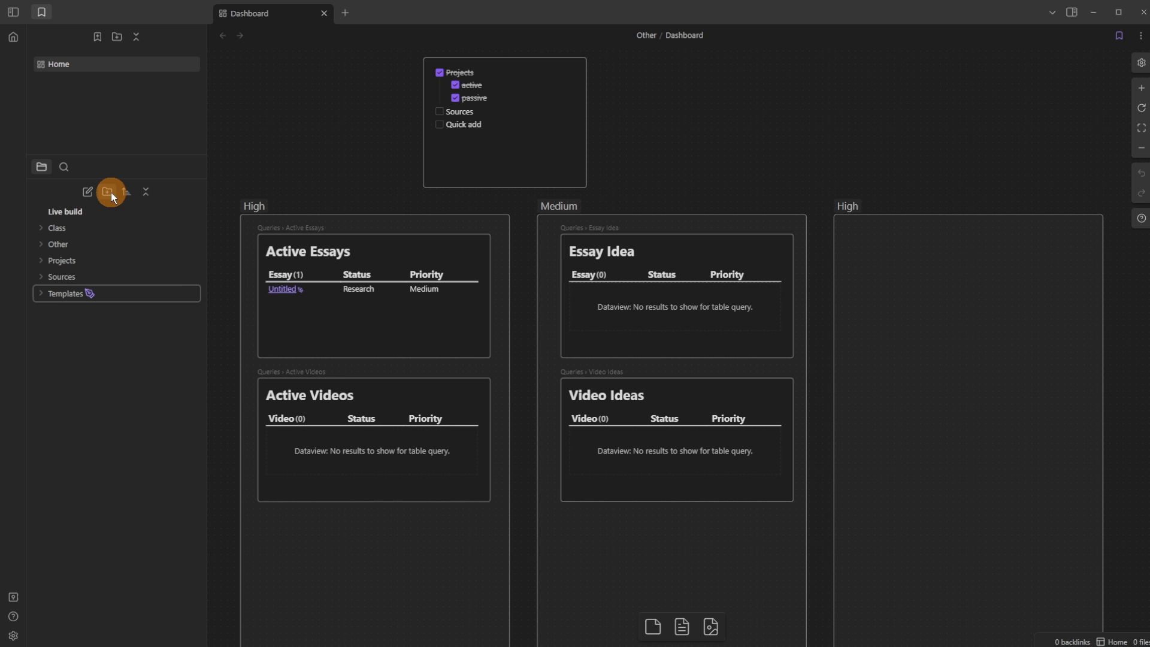
Step: Search the community plugins for "quick", install and enable QuickAdd, and dismiss its release notes
{"action": "left_click", "coordinate": [13, 635]}
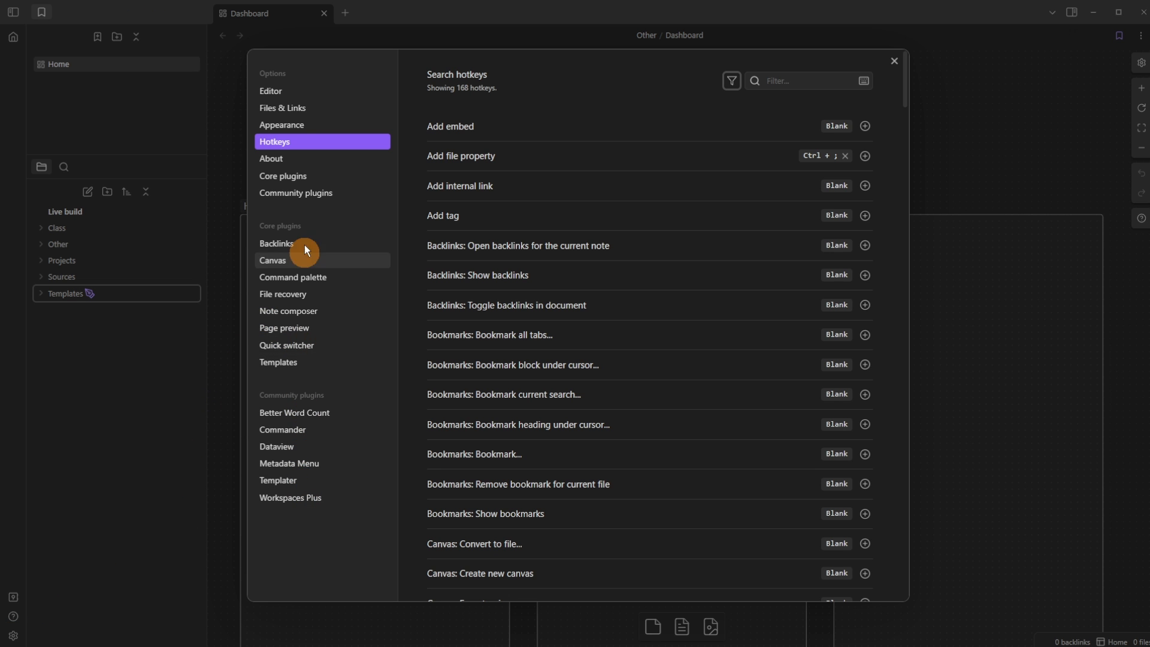
{"action": "left_click", "coordinate": [296, 192]}
{"action": "left_click", "coordinate": [876, 114]}
{"action": "type", "text": "quick"}
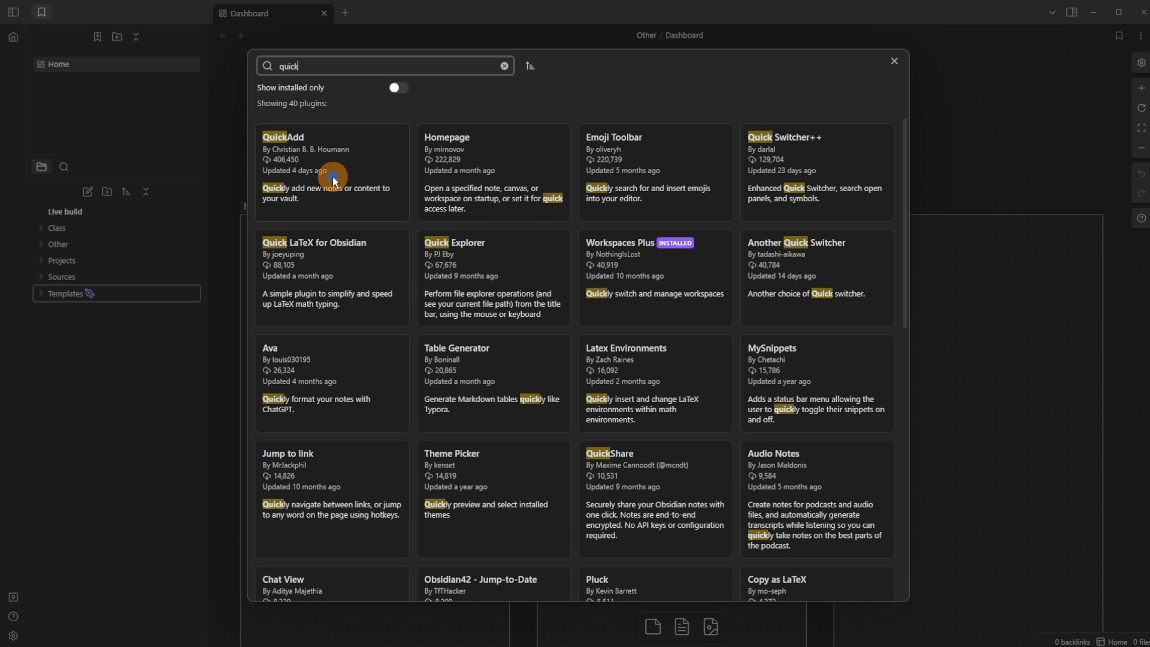
{"action": "left_click", "coordinate": [333, 177]}
{"action": "left_click", "coordinate": [472, 228]}
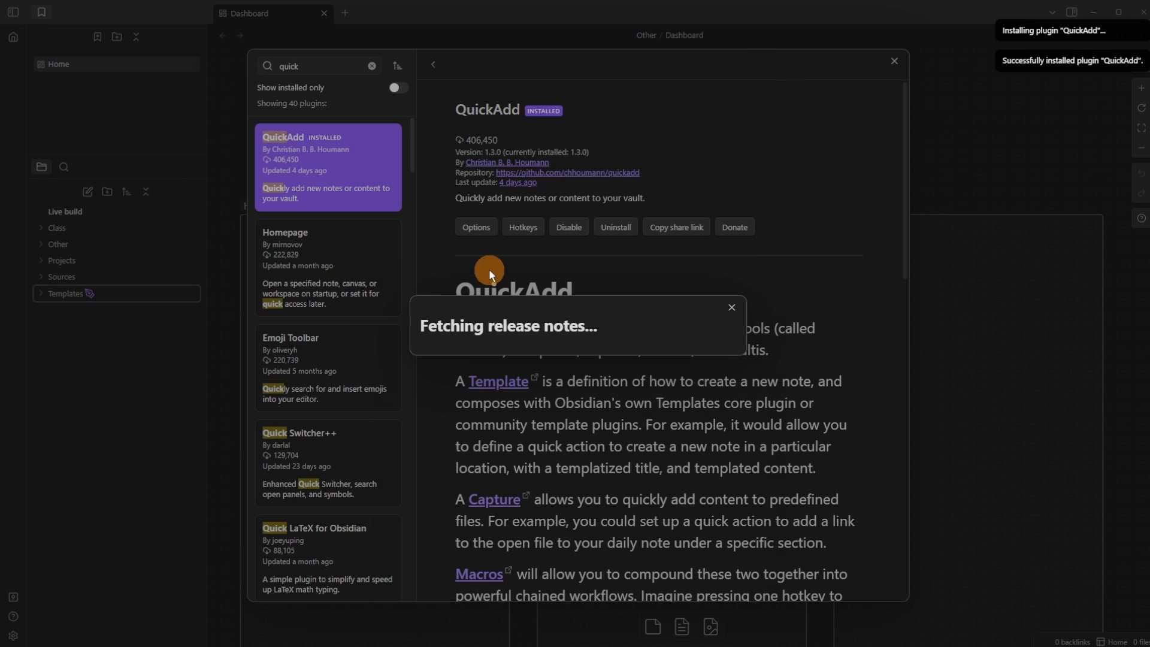
{"action": "left_click", "coordinate": [725, 61]}
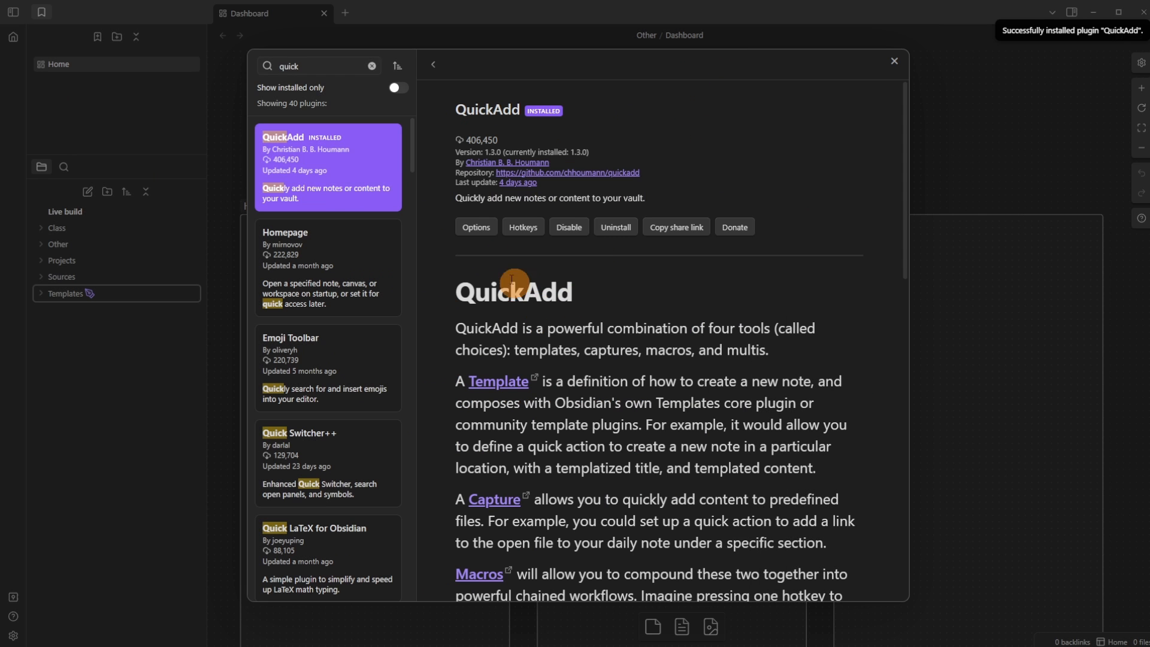
Step: In the QuickAdd options, add a choice named "New" of type Multi
{"action": "left_click", "coordinate": [477, 222]}
{"action": "left_click", "coordinate": [693, 138]}
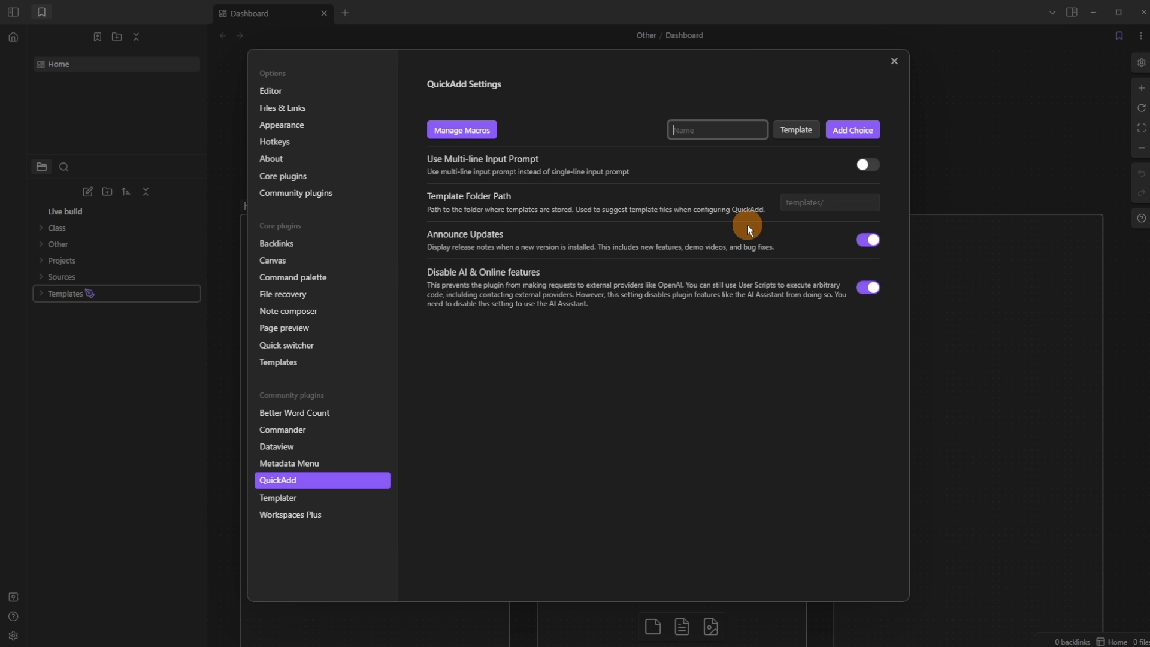
{"action": "type", "text": "New"}
{"action": "left_click", "coordinate": [793, 131]}
{"action": "left_click", "coordinate": [803, 173]}
{"action": "left_click", "coordinate": [838, 134]}
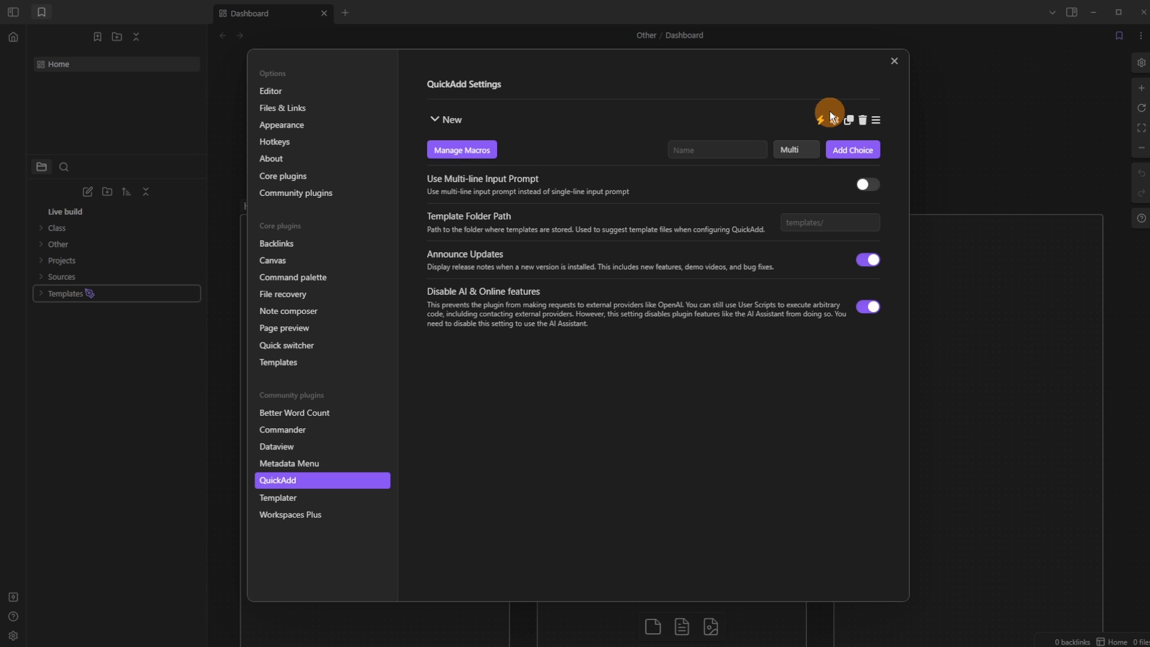
Step: Add a Template choice named "Video", nest it inside the New choice, and check the grouping by collapsing and expanding it
{"action": "left_click", "coordinate": [725, 151]}
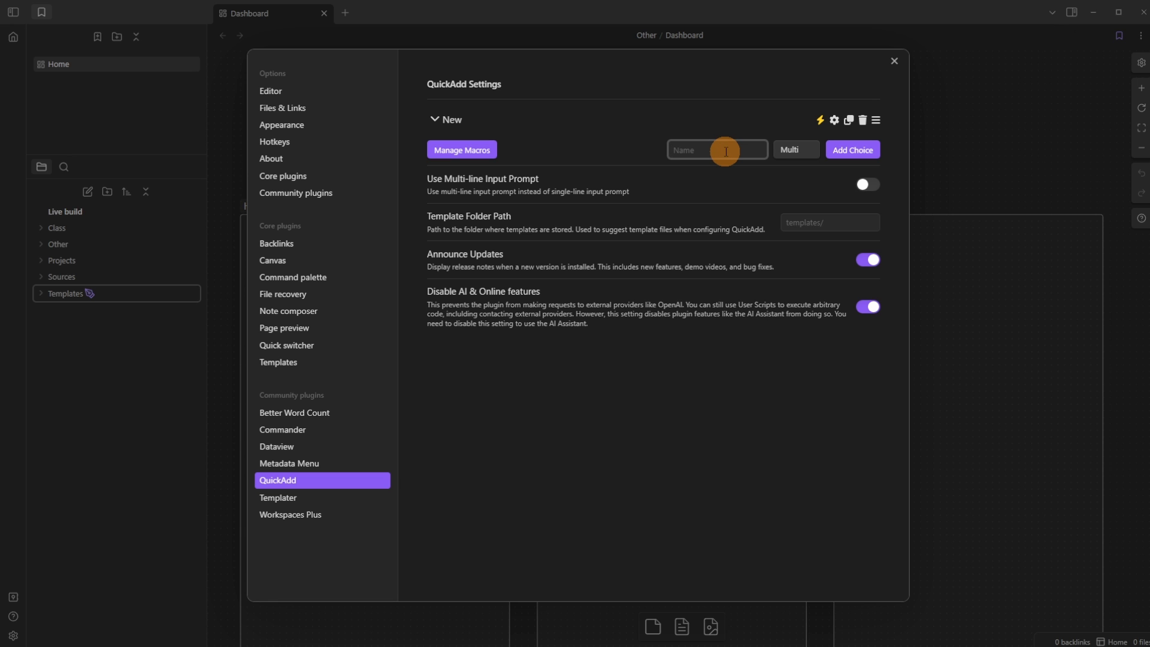
{"action": "type", "text": "Video"}
{"action": "left_click", "coordinate": [805, 150]}
{"action": "left_click", "coordinate": [798, 165]}
{"action": "left_click", "coordinate": [838, 152]}
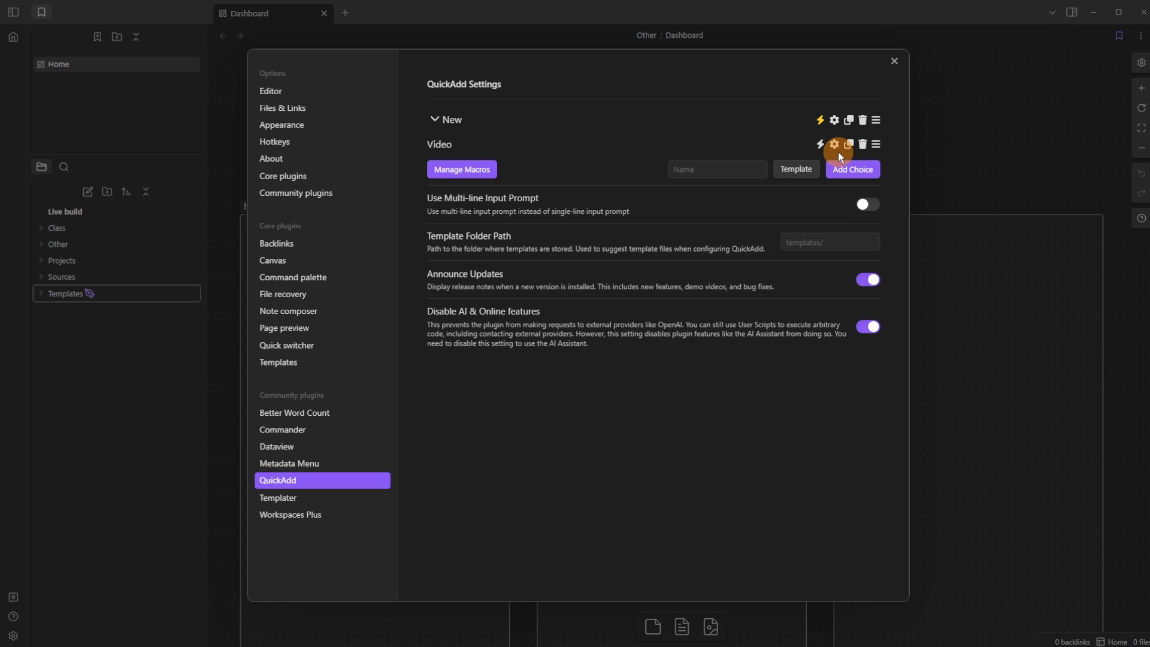
{"action": "mouse_move", "coordinate": [875, 142]}
{"action": "left_mouse_down"}
{"action": "mouse_move", "coordinate": [874, 124]}
{"action": "mouse_move", "coordinate": [891, 126]}
{"action": "mouse_move", "coordinate": [883, 139]}
{"action": "mouse_move", "coordinate": [878, 127]}
{"action": "left_mouse_up"}
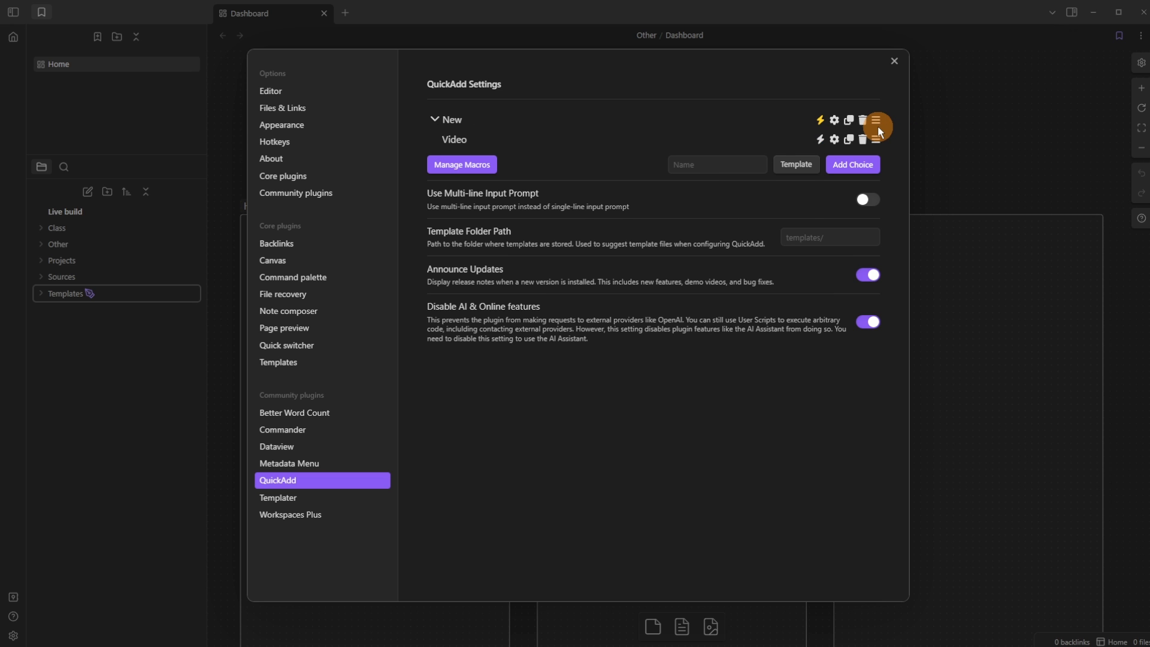
{"action": "left_click", "coordinate": [436, 120]}
{"action": "left_click", "coordinate": [436, 120]}
{"action": "left_click", "coordinate": [436, 120]}
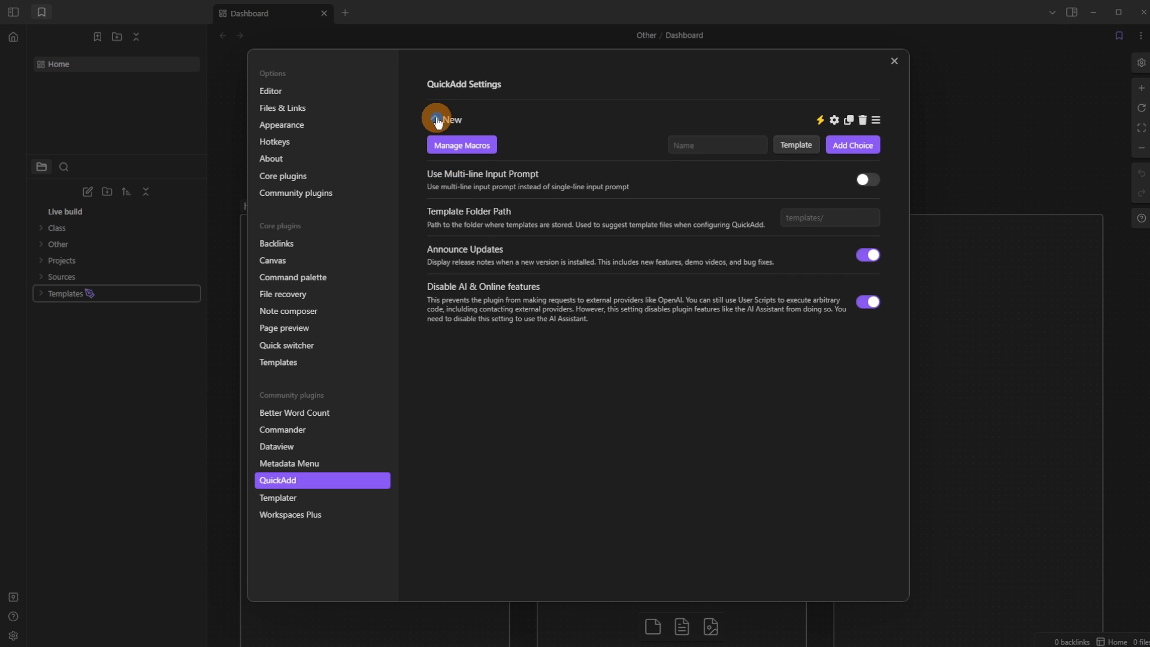
{"action": "left_click", "coordinate": [437, 122]}
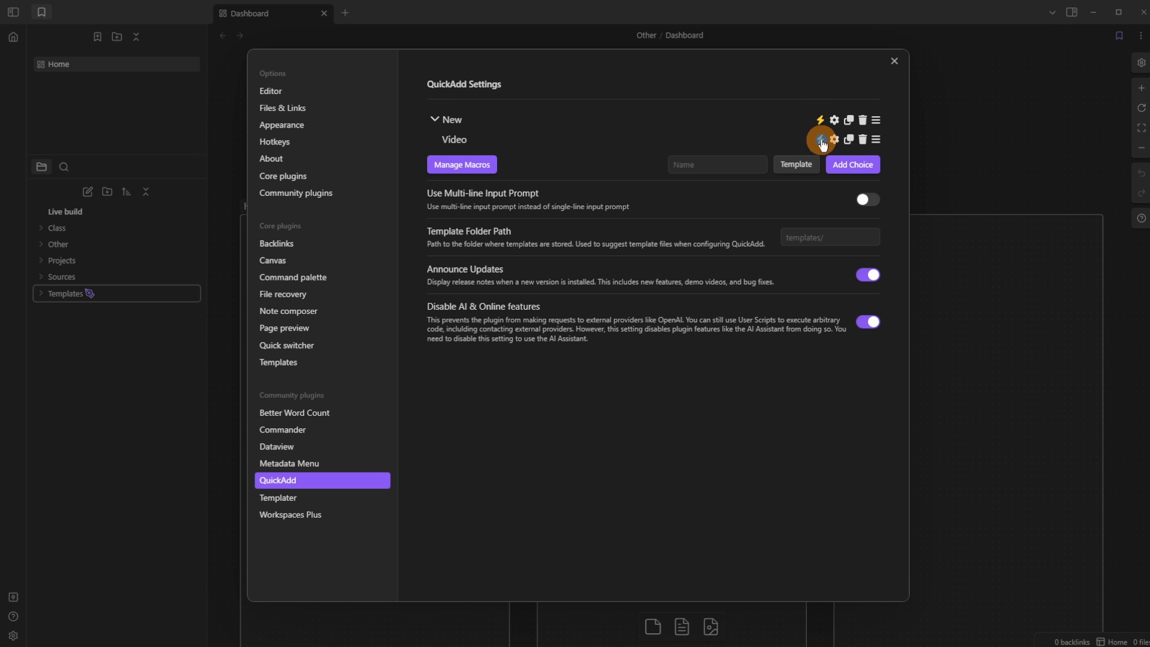
Step: Add a Template choice named "Essay", place it inside the New choice above Video, and close the settings
{"action": "left_click", "coordinate": [732, 165]}
{"action": "type", "text": "Essay"}
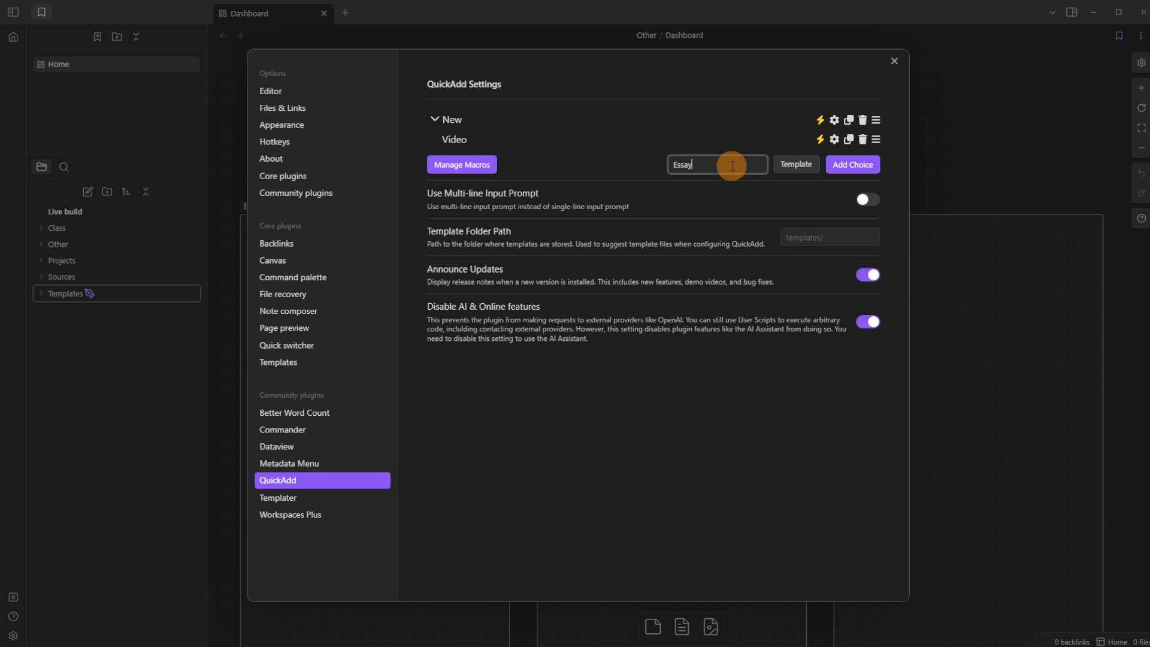
{"action": "left_click", "coordinate": [856, 165]}
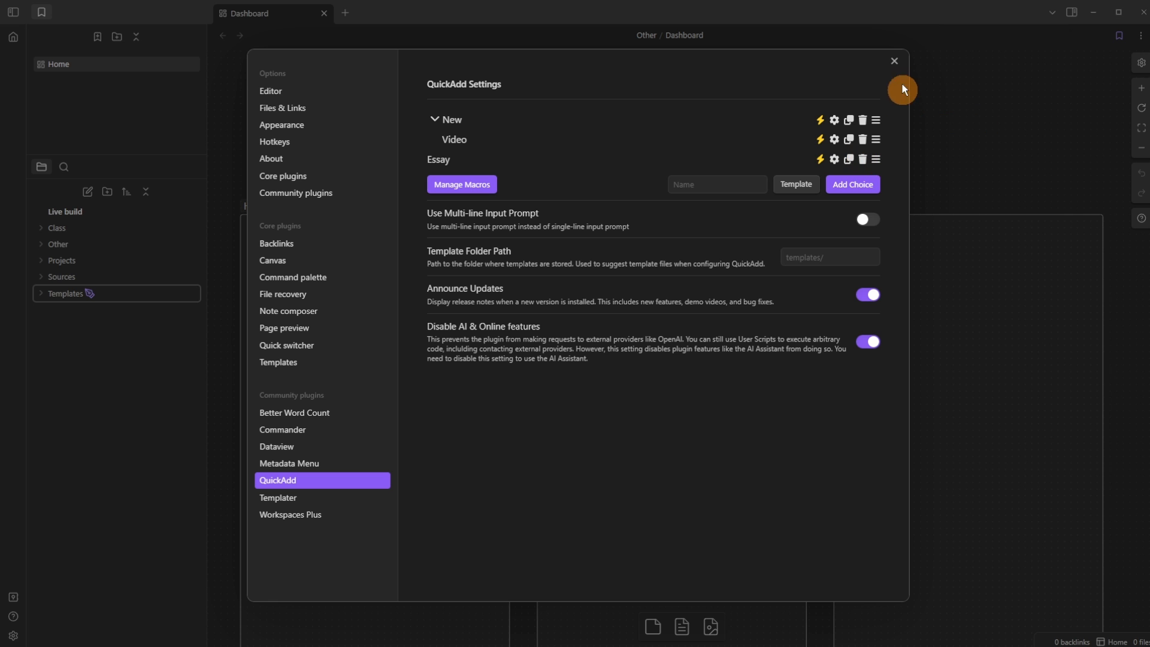
{"action": "left_click_drag", "start_coordinate": [876, 159], "coordinate": [881, 139]}
{"action": "left_click", "coordinate": [895, 61]}
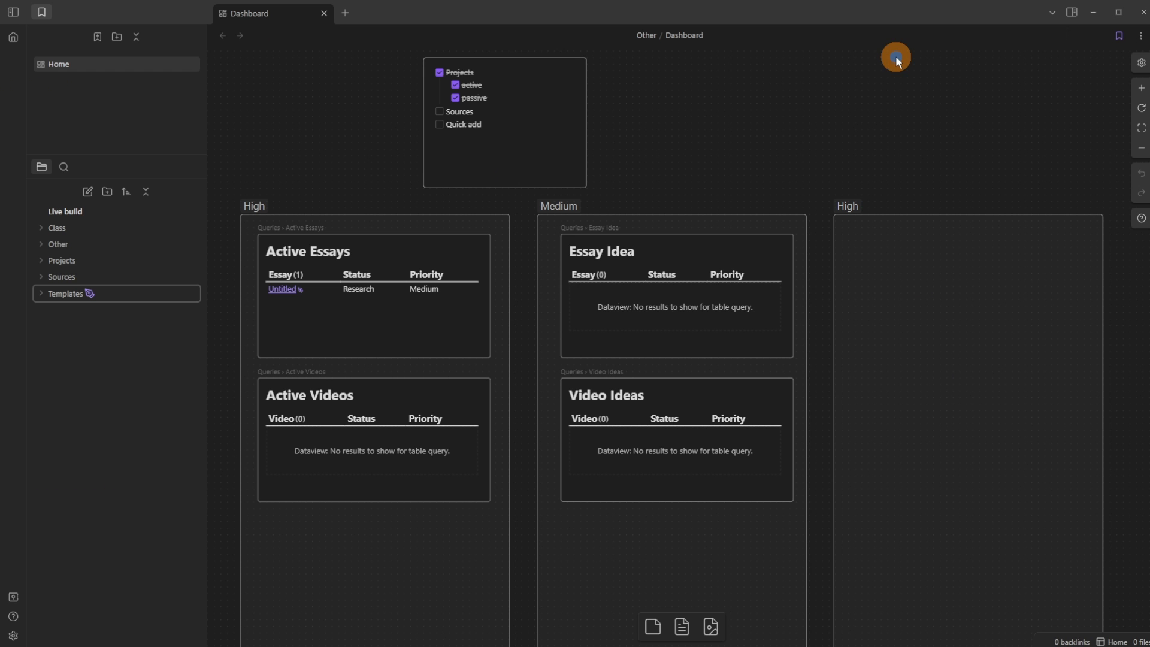
Step: Find the command assigned to Ctrl + N in the hotkey settings, remove that hotkey from "Create new note", and clear the hotkey filter
{"action": "left_click", "coordinate": [15, 634]}
{"action": "left_click", "coordinate": [302, 142]}
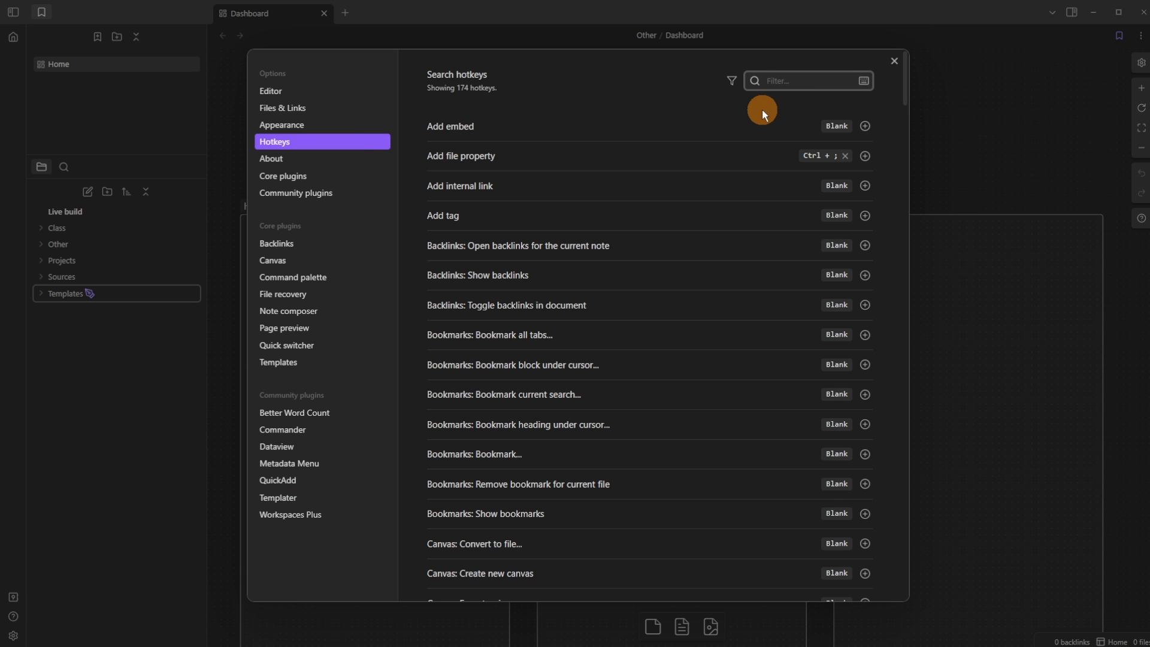
{"action": "left_click", "coordinate": [864, 80]}
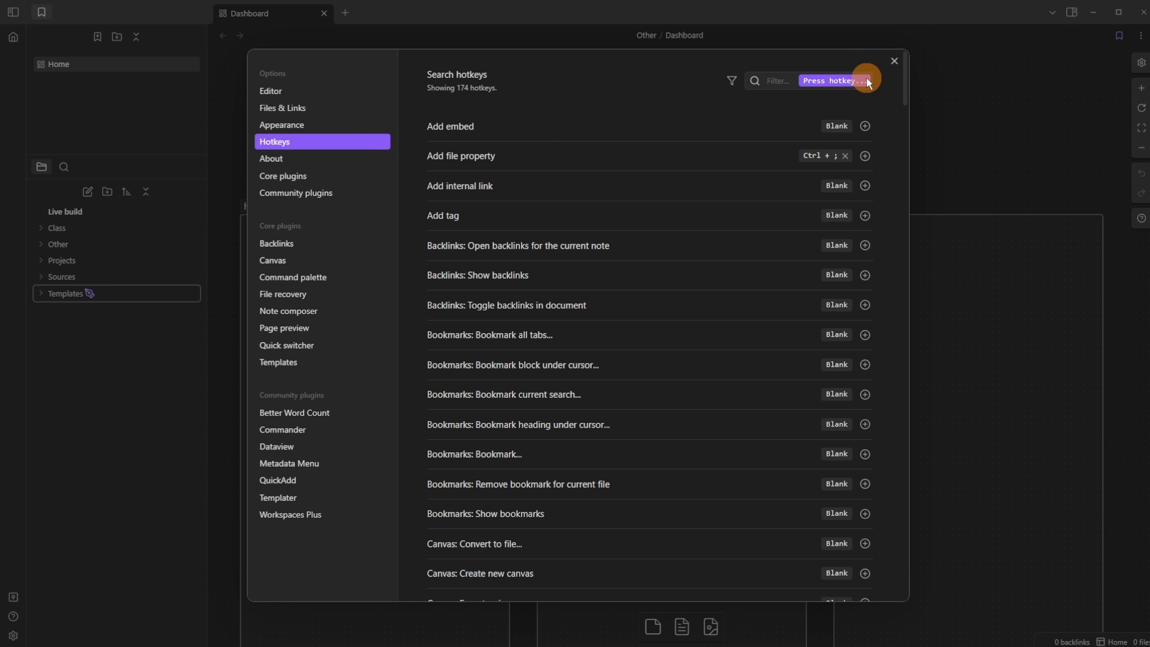
{"action": "key", "text": "ctrl+n"}
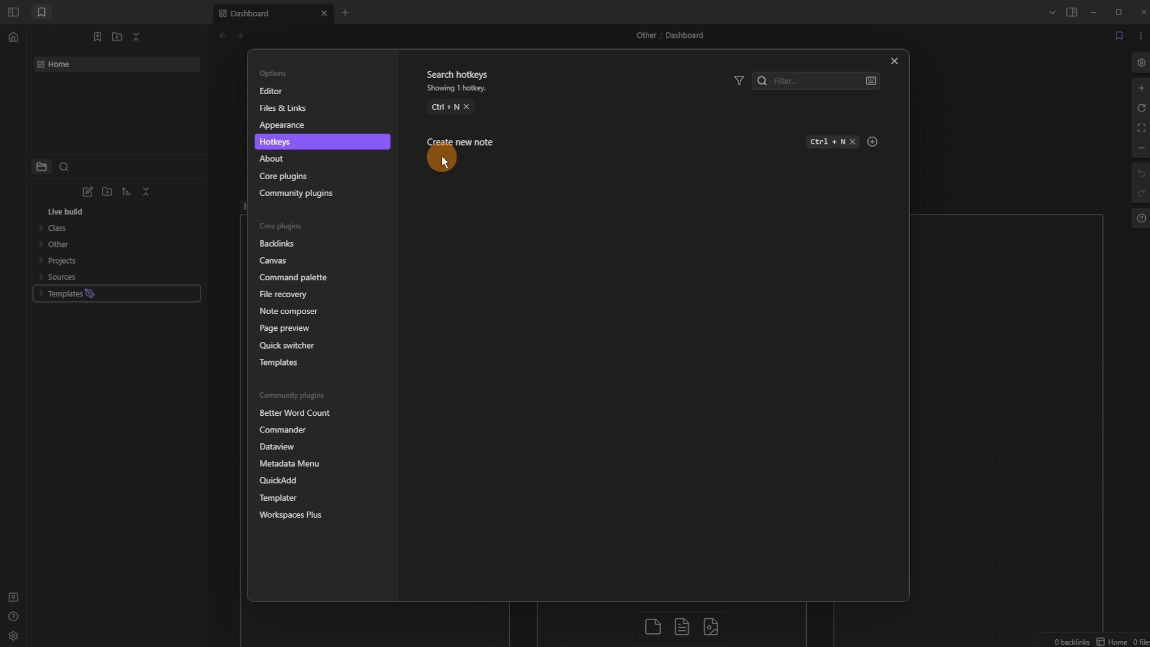
{"action": "left_click", "coordinate": [852, 141]}
{"action": "left_click", "coordinate": [829, 80]}
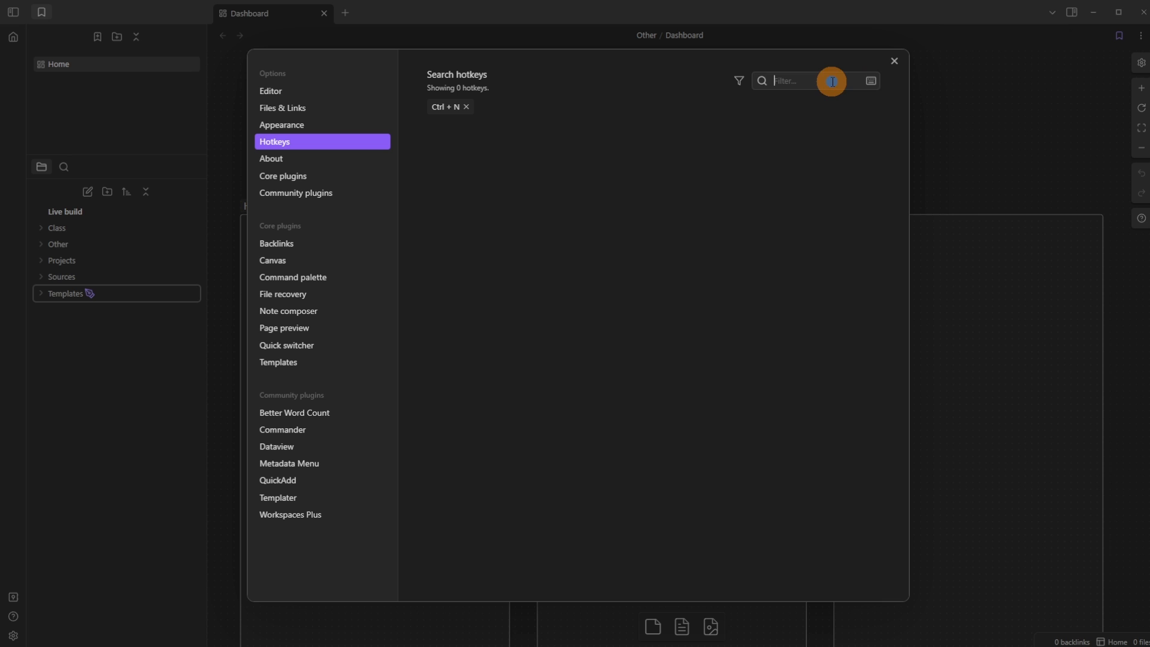
{"action": "left_click", "coordinate": [466, 107]}
Step: Assign Ctrl + N to the "QuickAdd: New" command and test the hotkey on the Dashboard
{"action": "left_click", "coordinate": [805, 81]}
{"action": "type", "text": "new"}
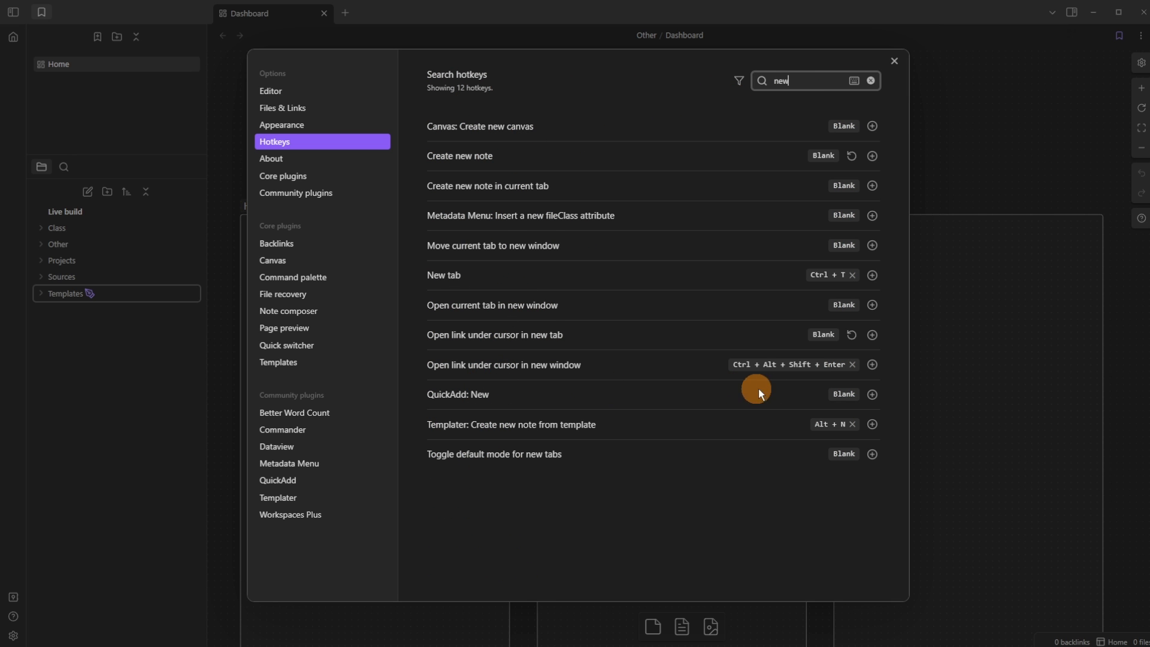
{"action": "left_click", "coordinate": [872, 394]}
{"action": "key", "text": "ctrl+n"}
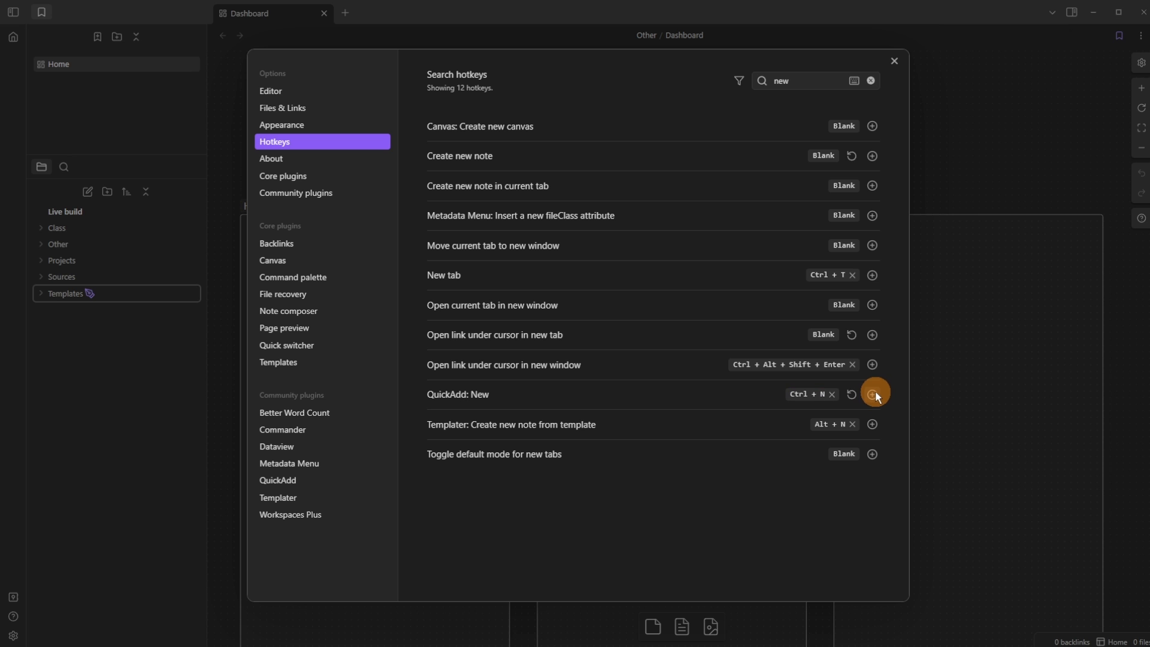
{"action": "left_click", "coordinate": [977, 274]}
{"action": "key", "text": "ctrl+n"}
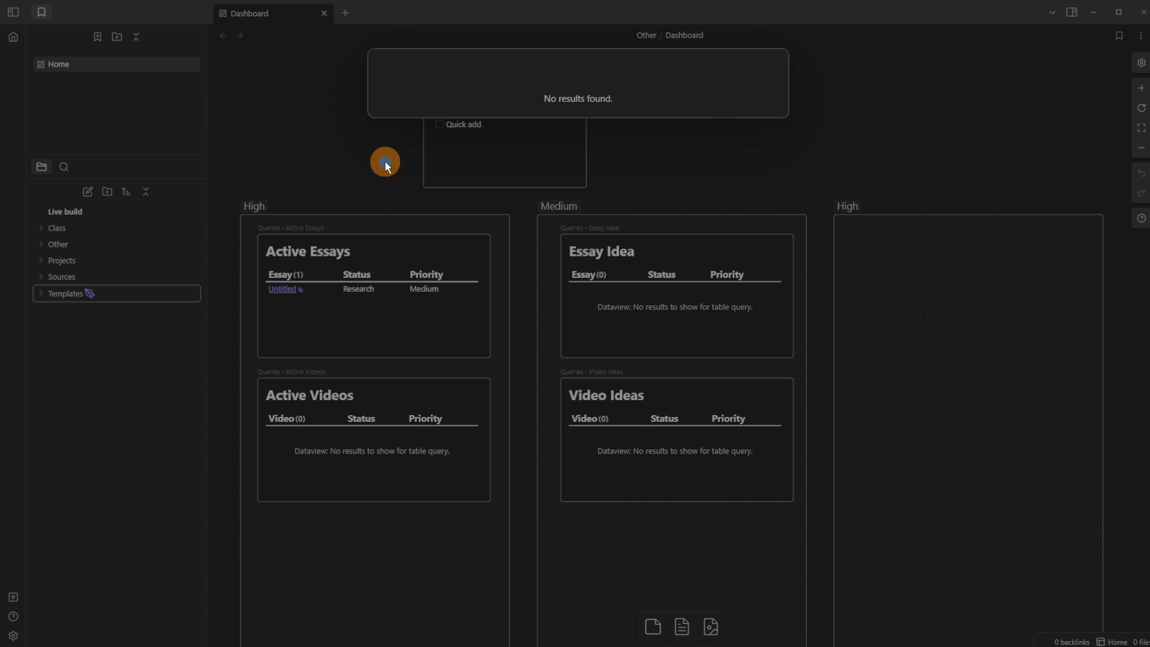
{"action": "left_click", "coordinate": [379, 177]}
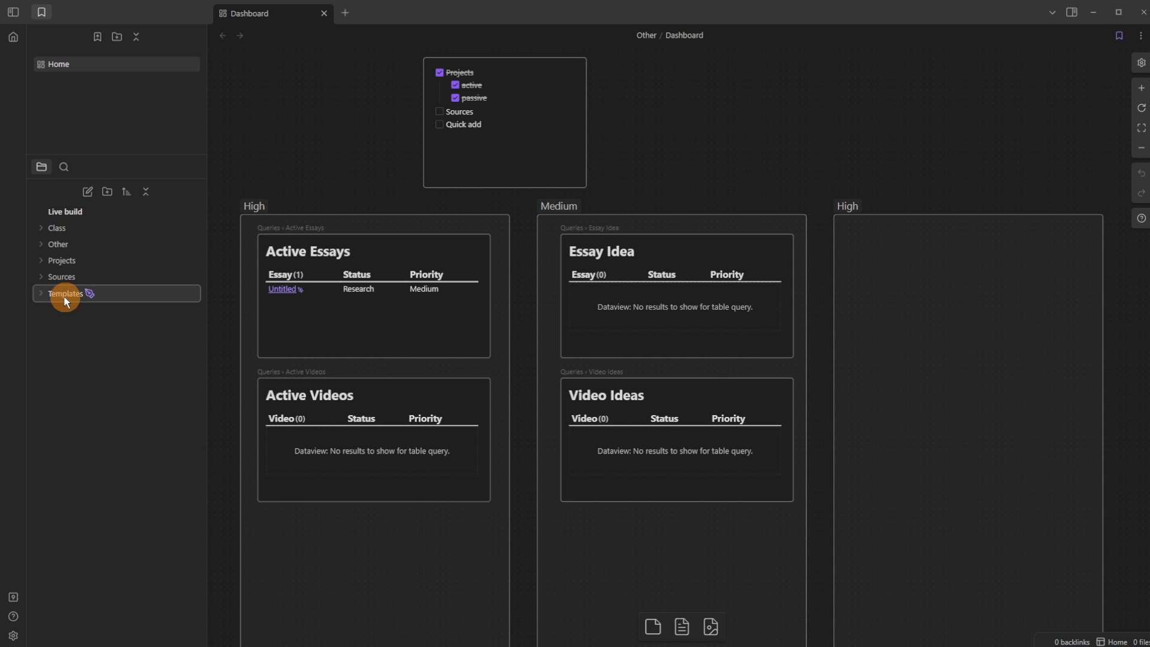
Step: Create a new note named "Video" in the Templates folder
{"action": "left_click", "coordinate": [34, 293]}
{"action": "right_click", "coordinate": [69, 300]}
{"action": "left_click", "coordinate": [99, 312]}
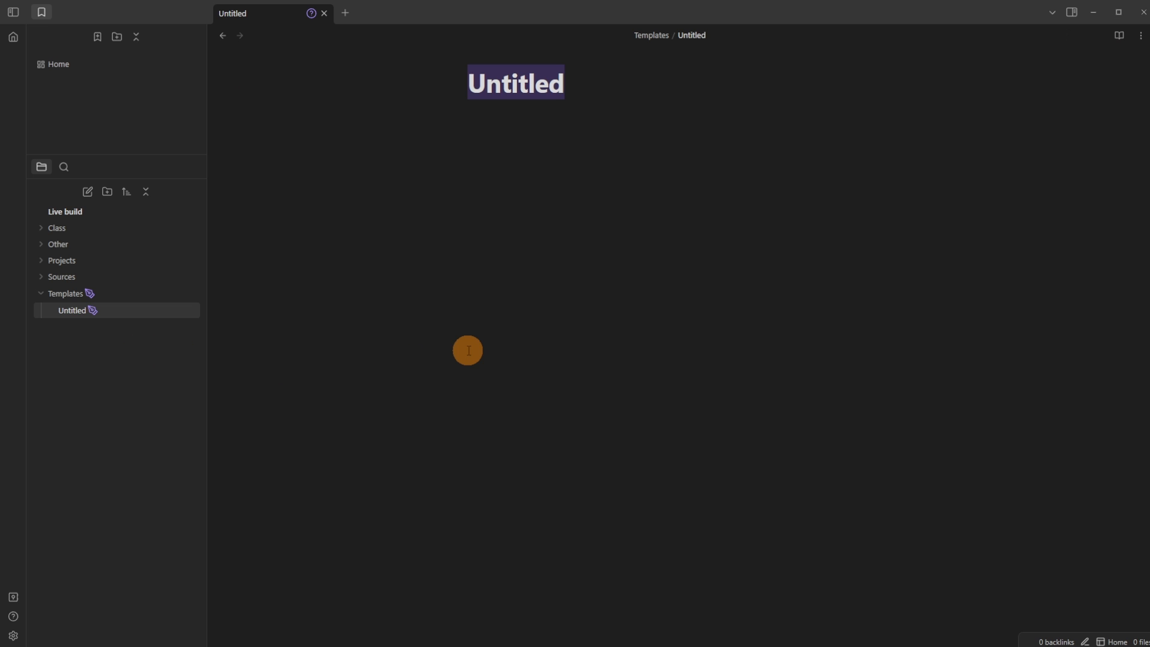
{"action": "type", "text": "Video"}
{"action": "key", "text": "Return"}
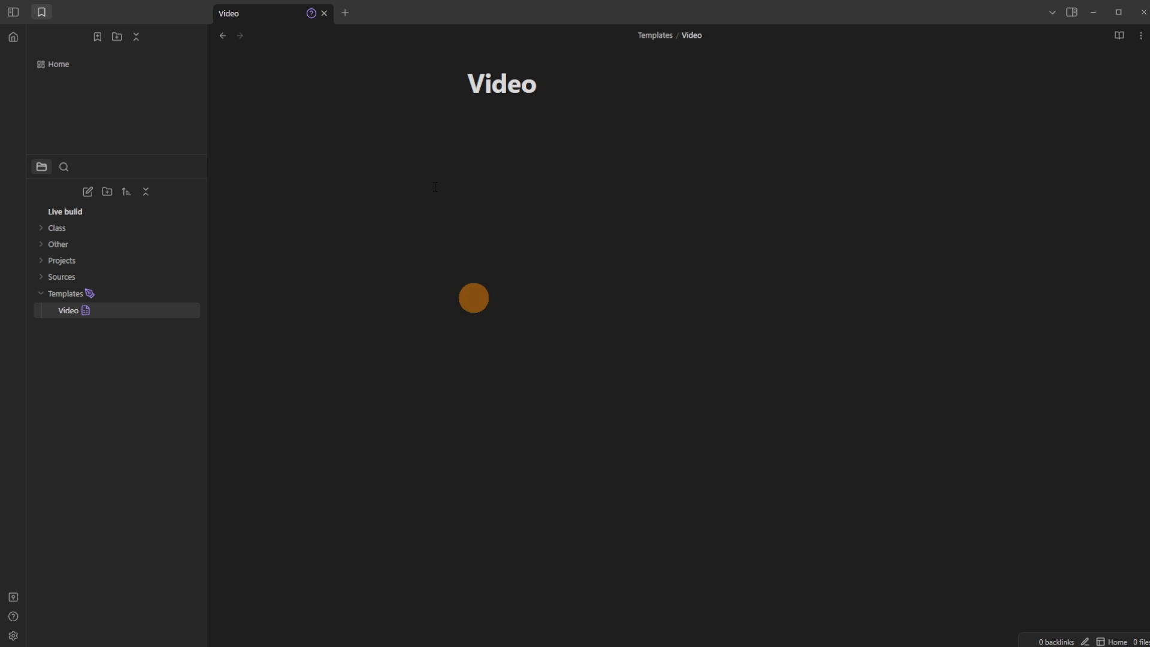
Step: Set the new note's Class field to Video and insert its missing Status and Priority fields
{"action": "left_click", "coordinate": [310, 14]}
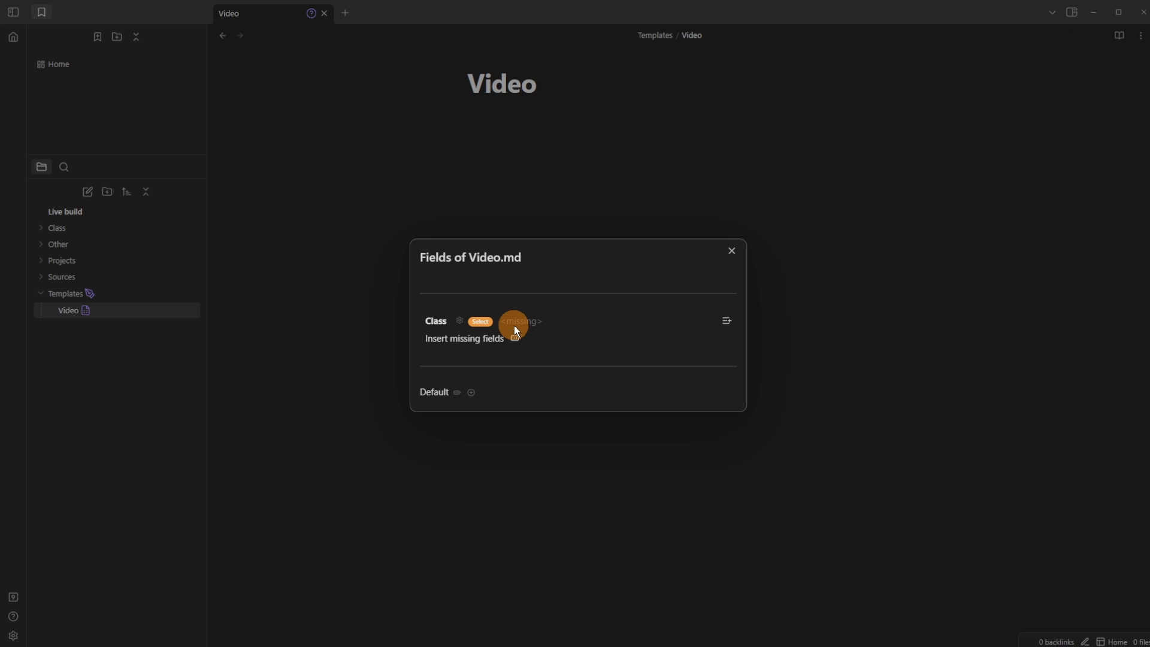
{"action": "left_click", "coordinate": [727, 316]}
{"action": "left_click", "coordinate": [756, 69]}
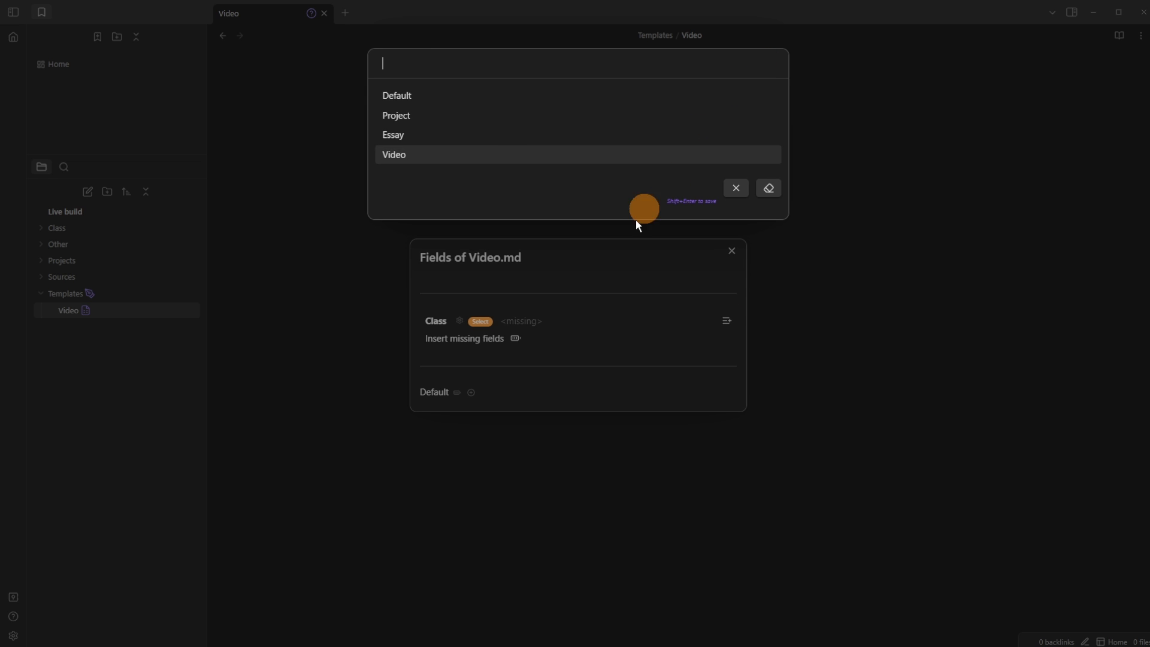
{"action": "left_click", "coordinate": [416, 154]}
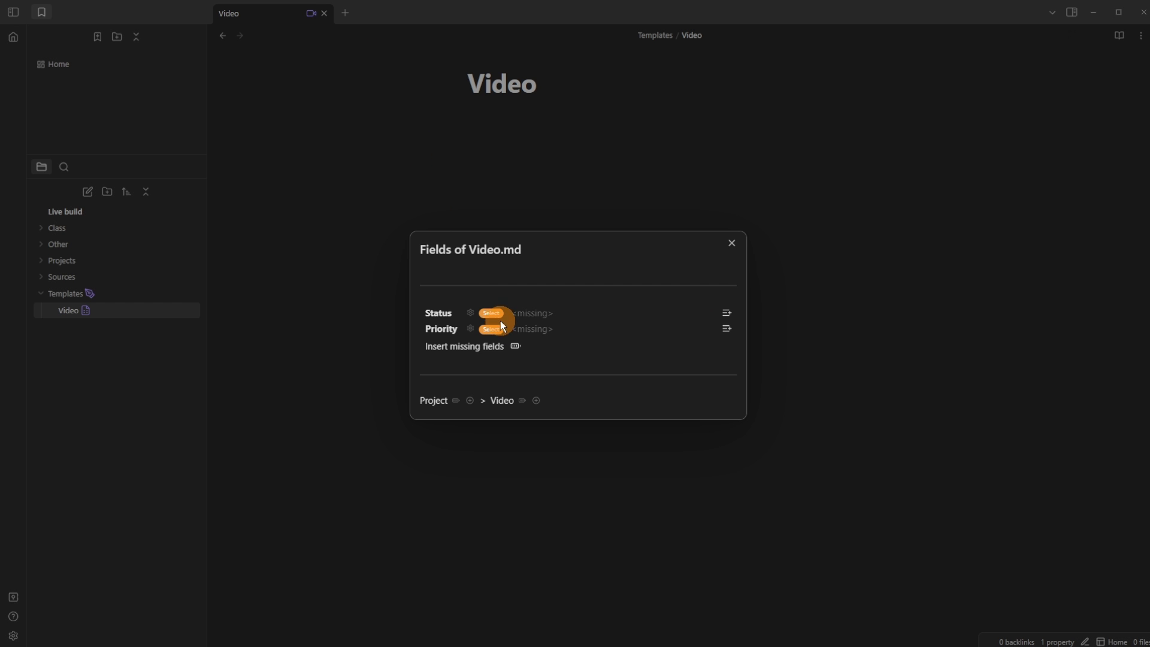
{"action": "left_click", "coordinate": [514, 347]}
{"action": "left_click", "coordinate": [772, 64]}
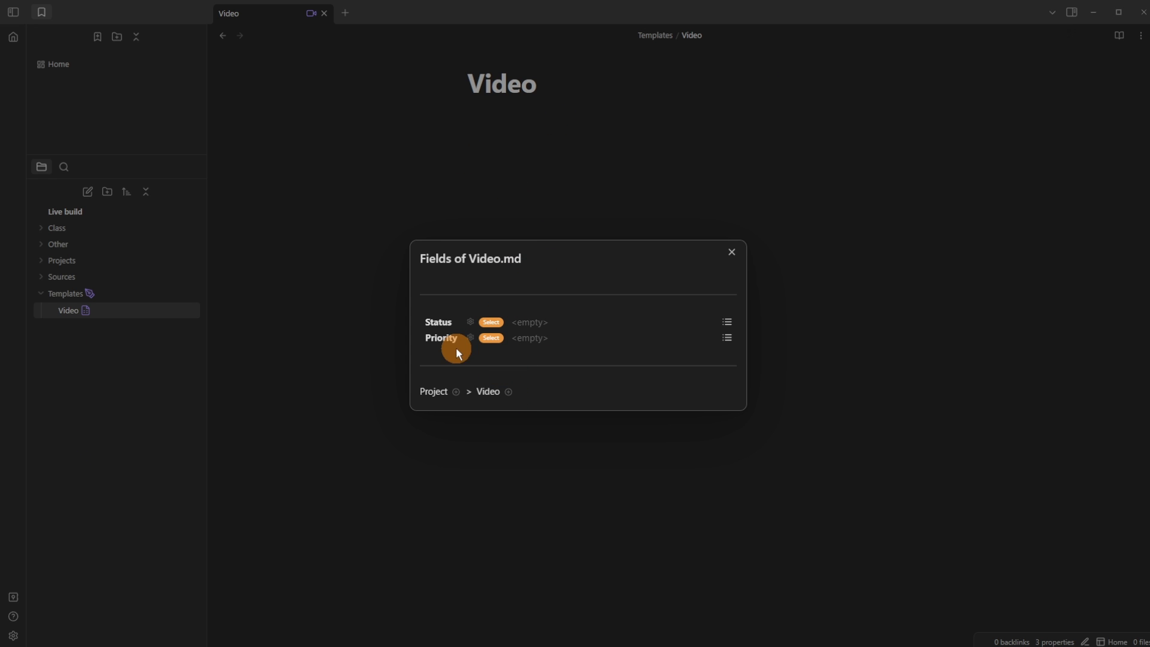
Step: Set the note's Status field to Idea and close its fields dialog
{"action": "left_click", "coordinate": [727, 322]}
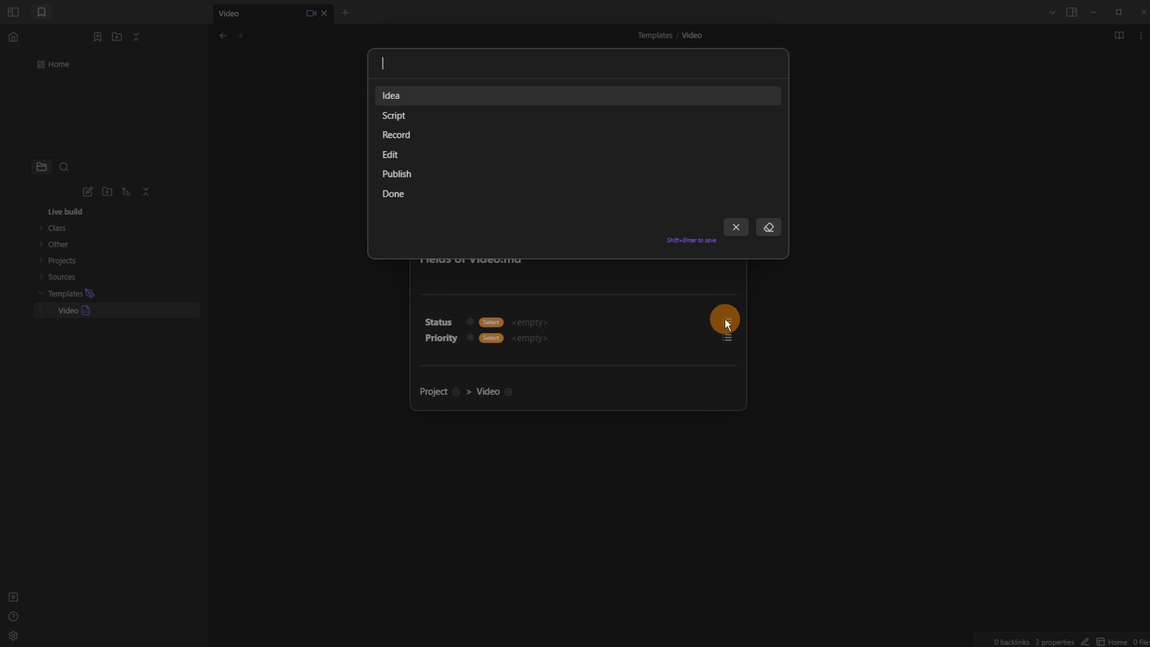
{"action": "left_click", "coordinate": [464, 97]}
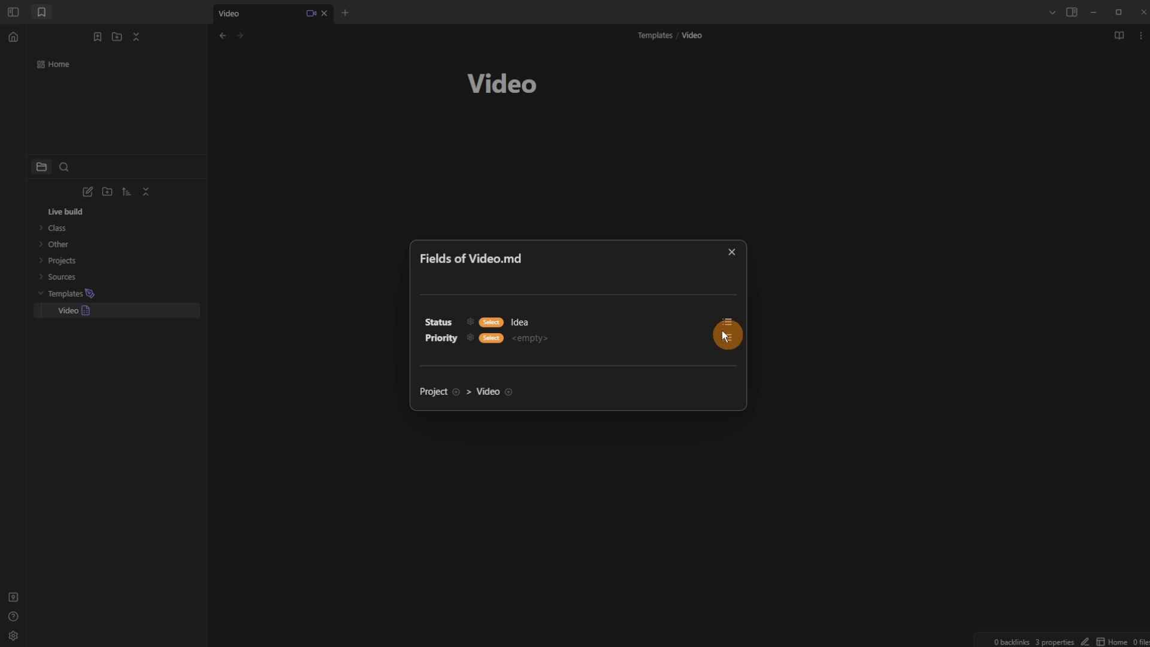
{"action": "left_click", "coordinate": [565, 139]}
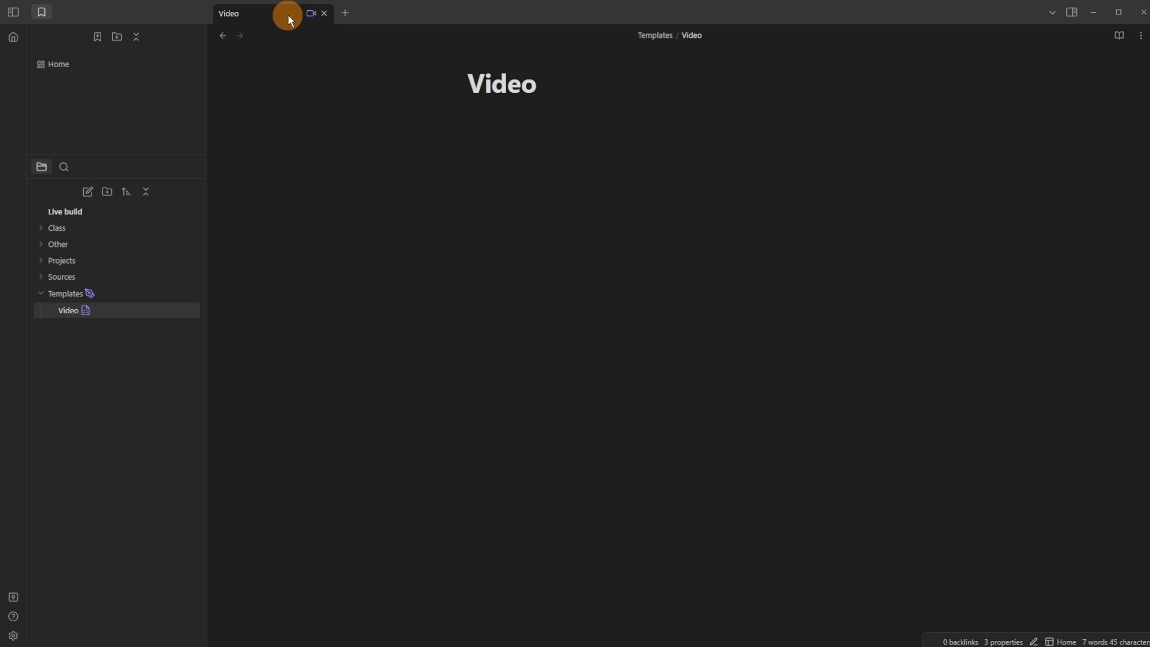
Step: Reopen the Video note from the Templates folder and rename it "Video Template"
{"action": "left_click", "coordinate": [221, 35]}
{"action": "left_click", "coordinate": [64, 311]}
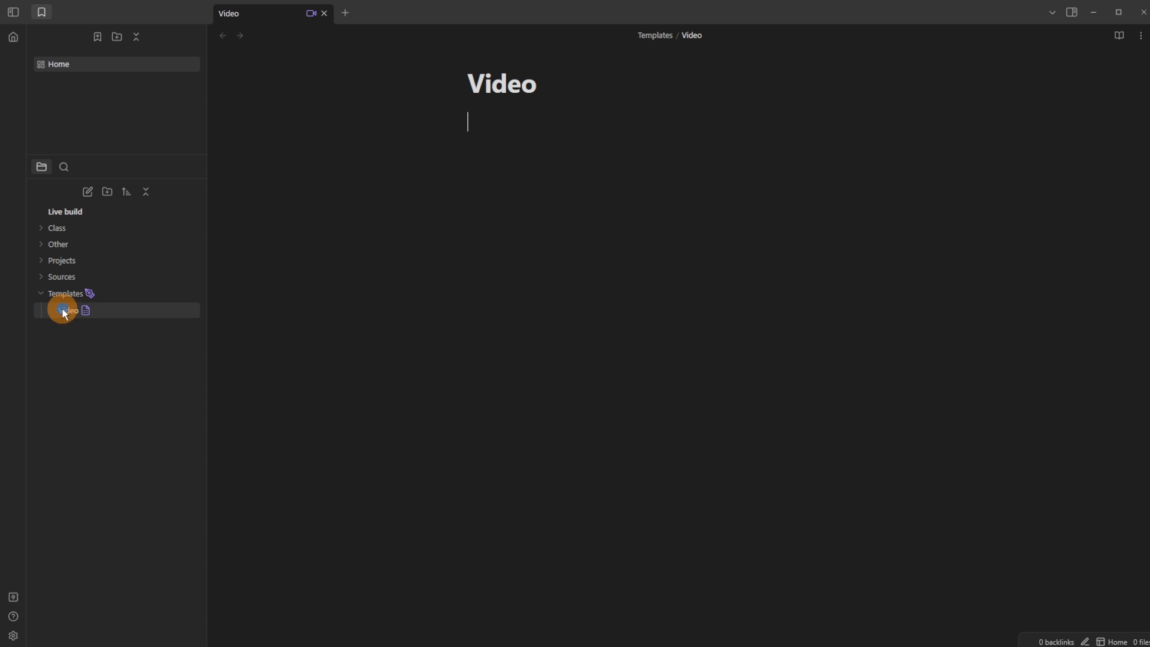
{"action": "left_click", "coordinate": [560, 84]}
{"action": "type", "text": "Temp"}
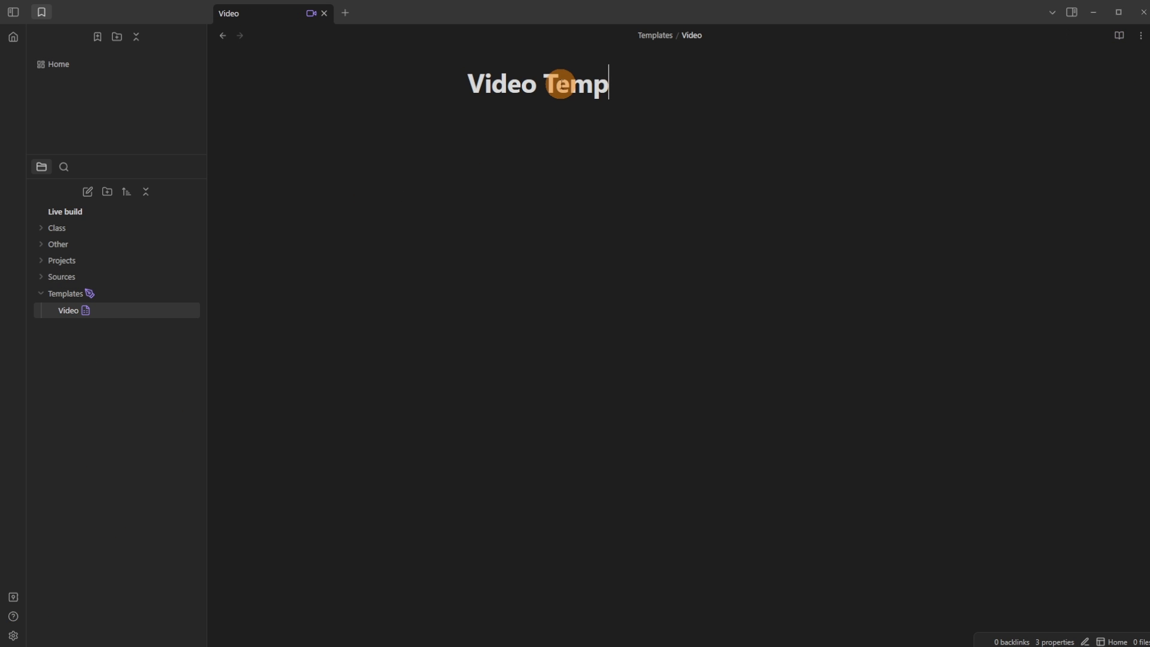
{"action": "type", "text": "late"}
{"action": "left_click", "coordinate": [551, 130]}
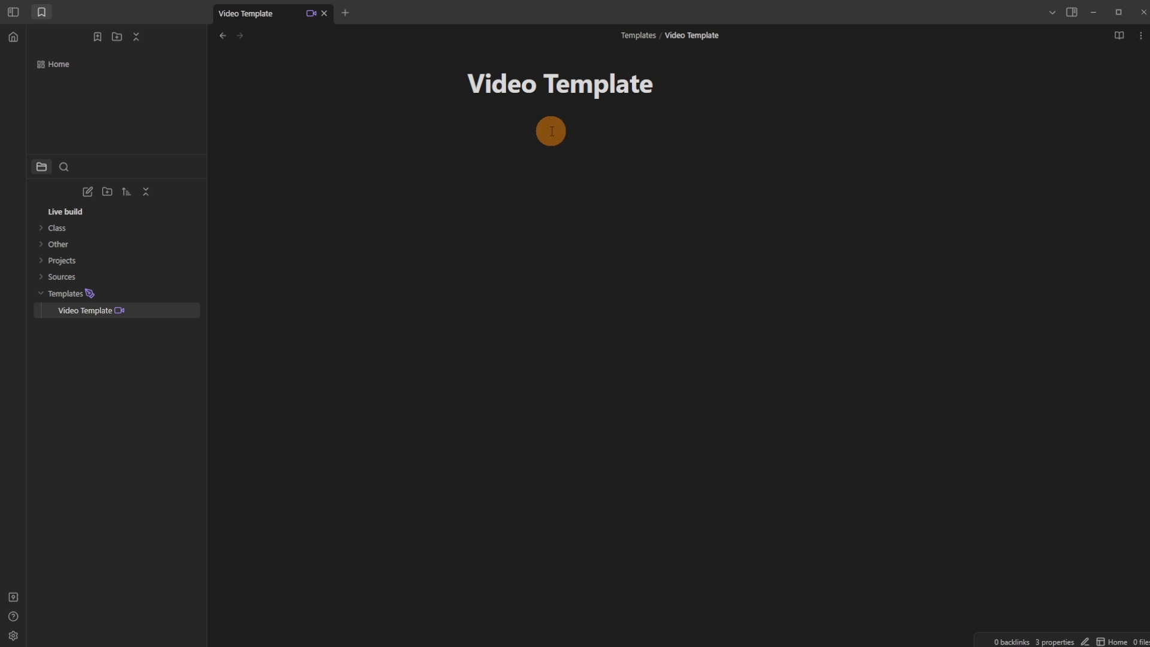
Step: Configure the QuickAdd Video choice to use Templates/Video Template.md as its template path
{"action": "left_click", "coordinate": [14, 635]}
{"action": "left_click", "coordinate": [302, 481]}
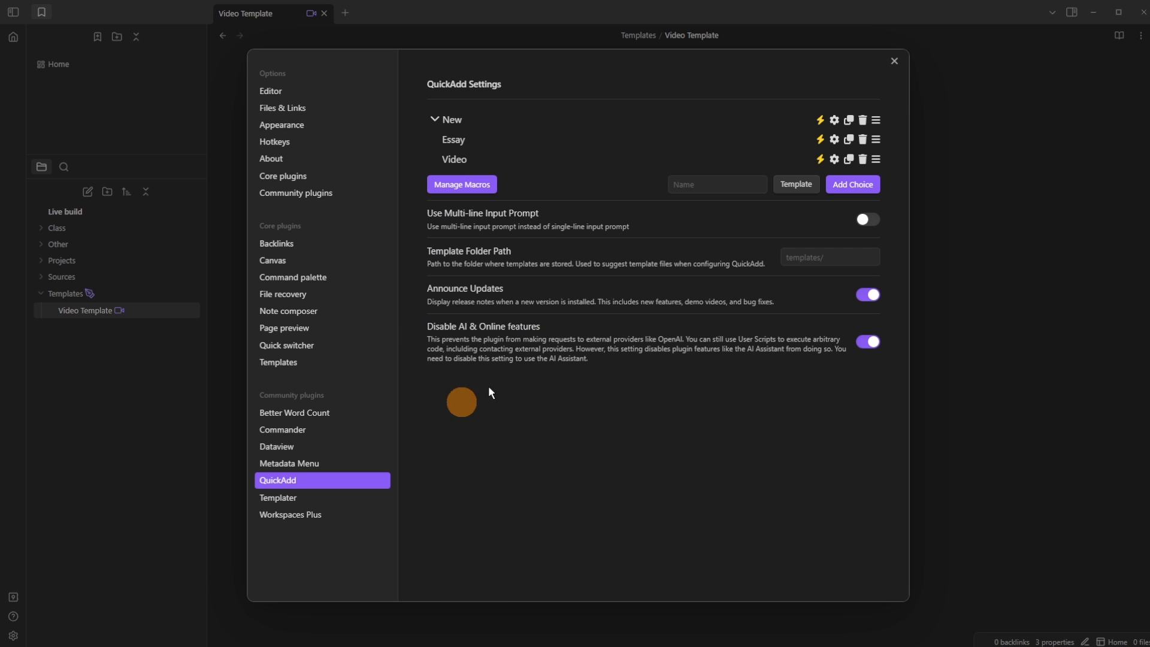
{"action": "left_click", "coordinate": [834, 160]}
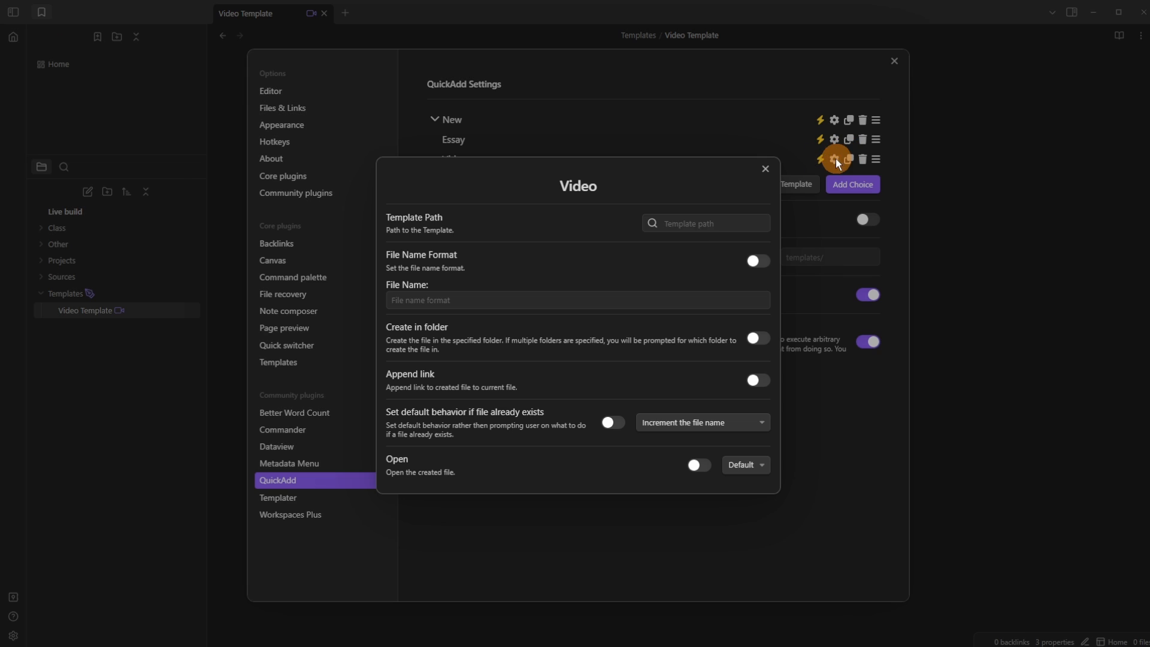
{"action": "left_click", "coordinate": [694, 227]}
{"action": "type", "text": "vide"}
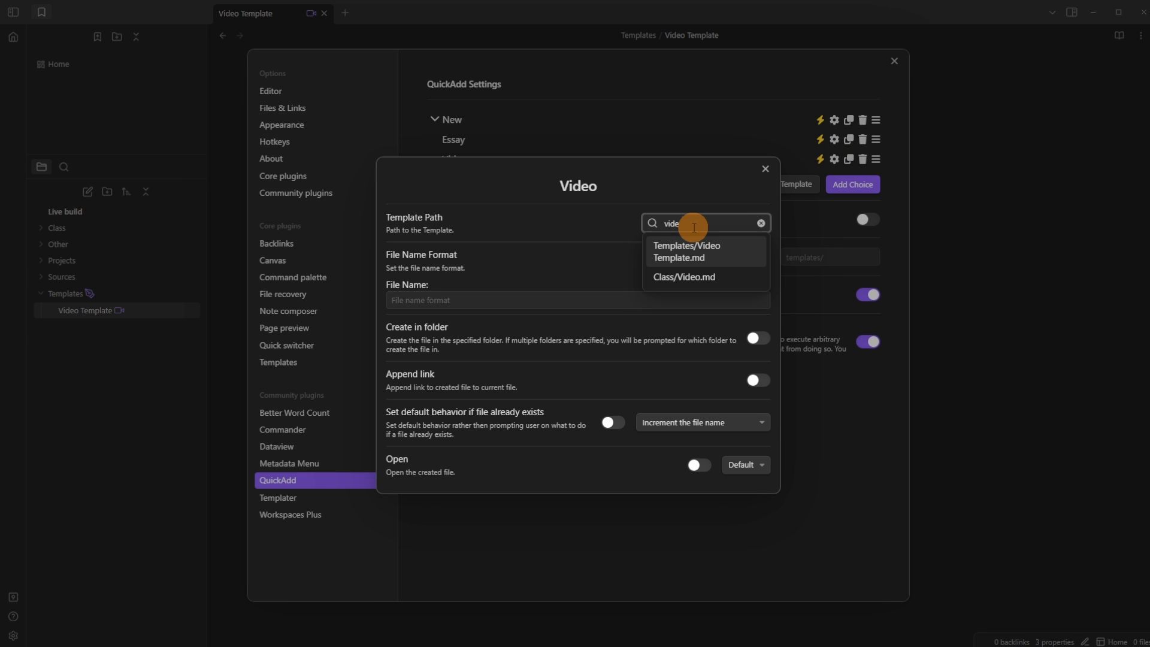
{"action": "key", "text": "Return"}
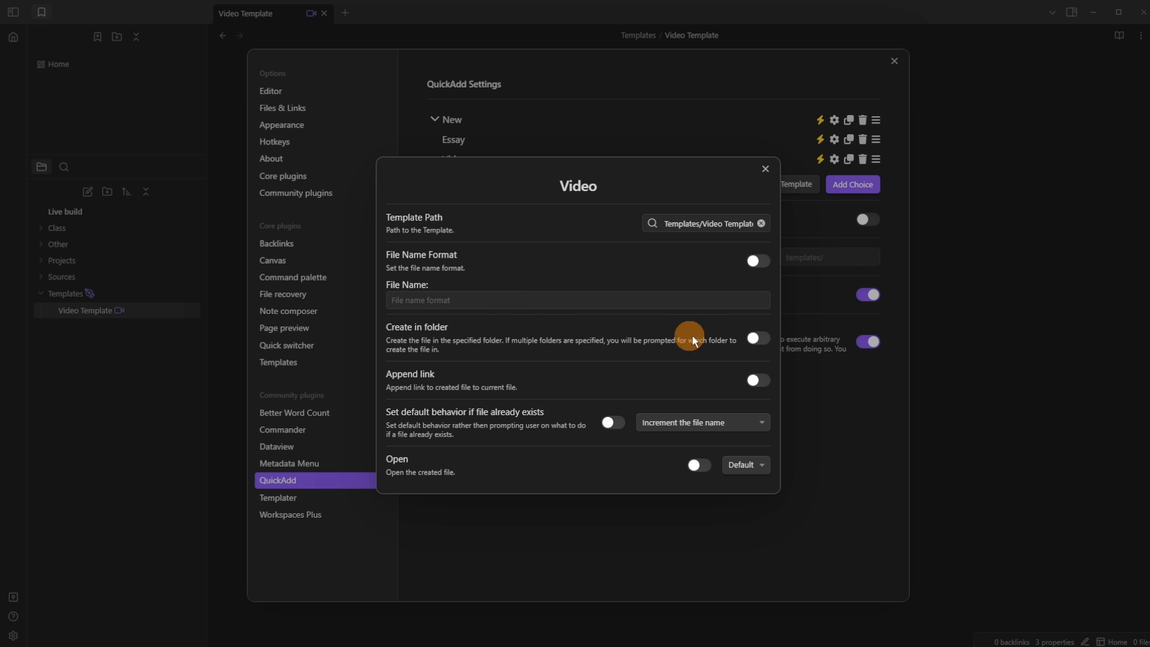
Step: Enable Create in folder for the Video choice and add Projects as the destination folder
{"action": "left_click", "coordinate": [757, 337]}
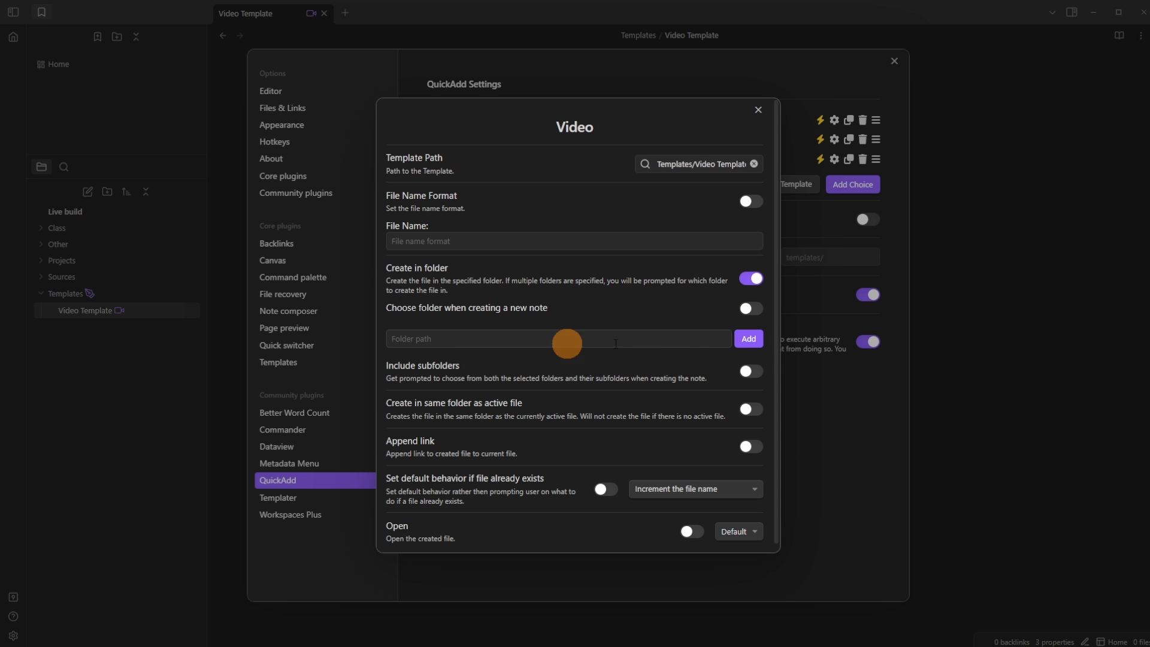
{"action": "left_click", "coordinate": [716, 338]}
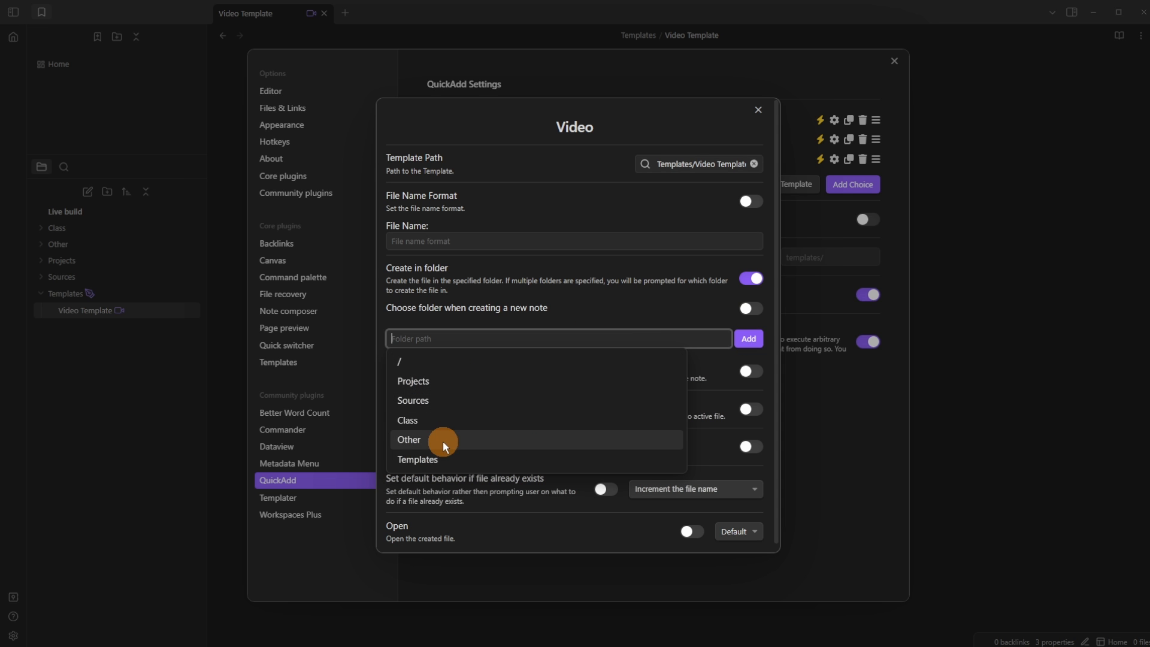
{"action": "left_click", "coordinate": [446, 380]}
{"action": "left_click", "coordinate": [756, 342]}
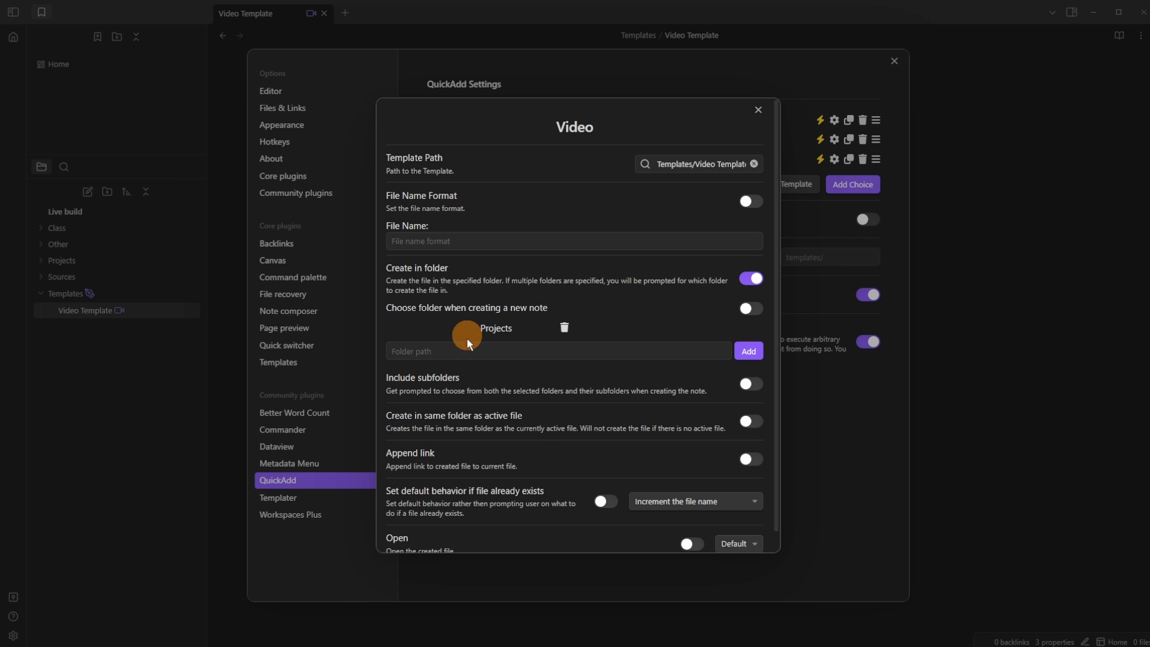
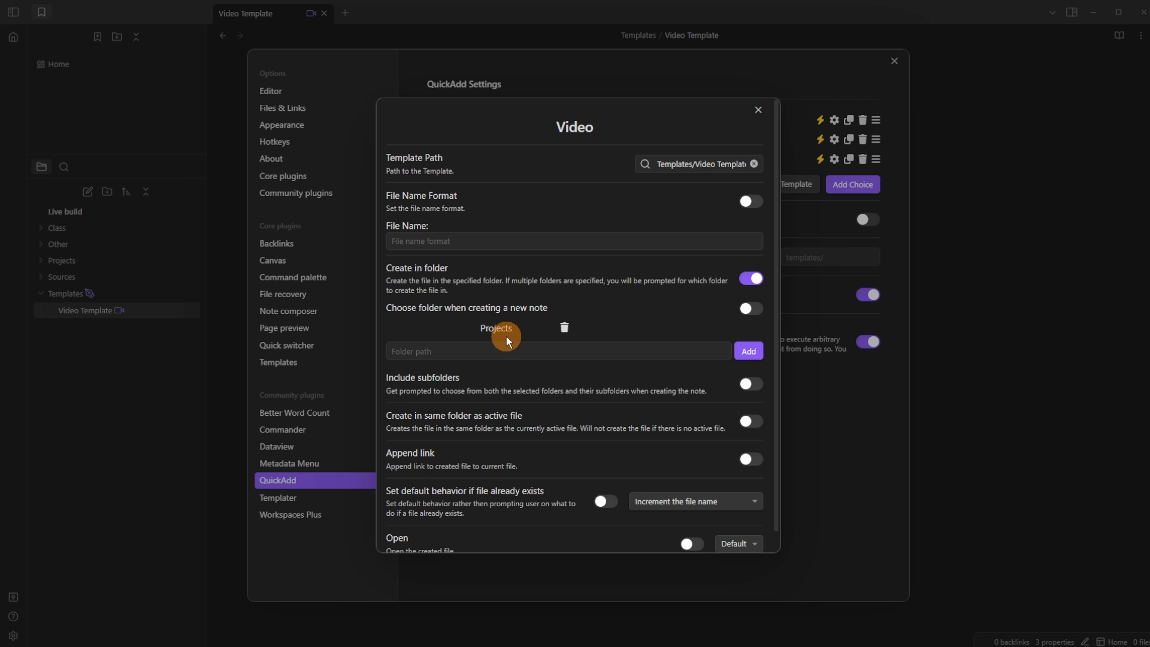
Step: Close the QuickAdd Video choice's configuration and leave the settings window
{"action": "scroll", "coordinate": [537, 365], "scroll_direction": "down", "scroll_amount": 1}
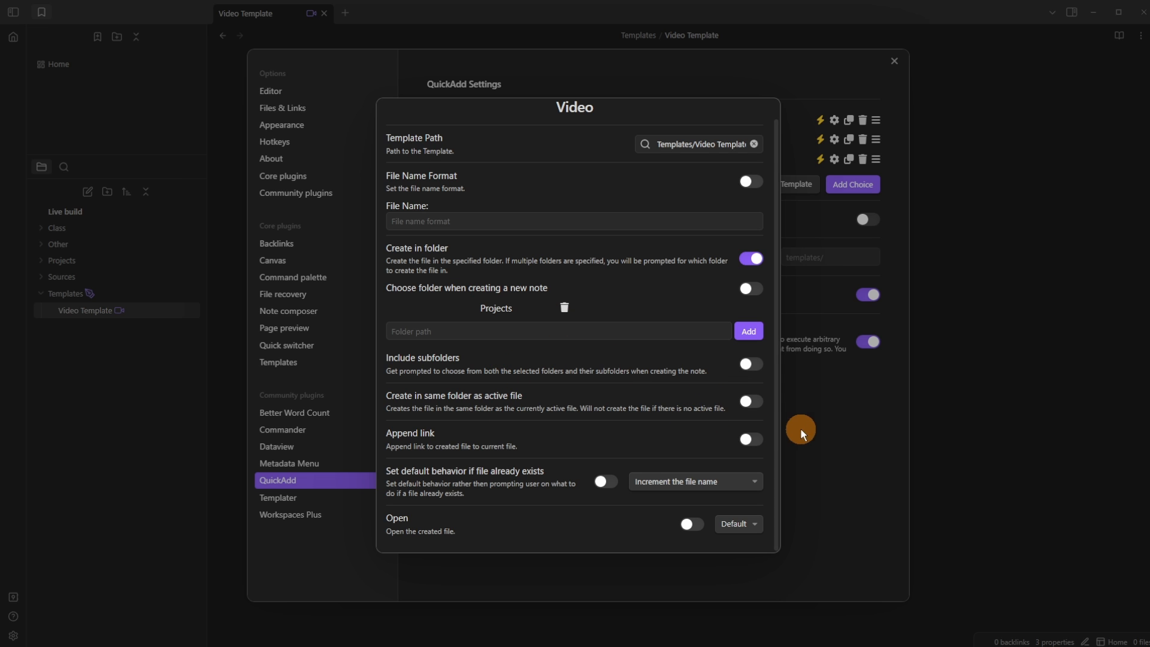
{"action": "left_click", "coordinate": [835, 441]}
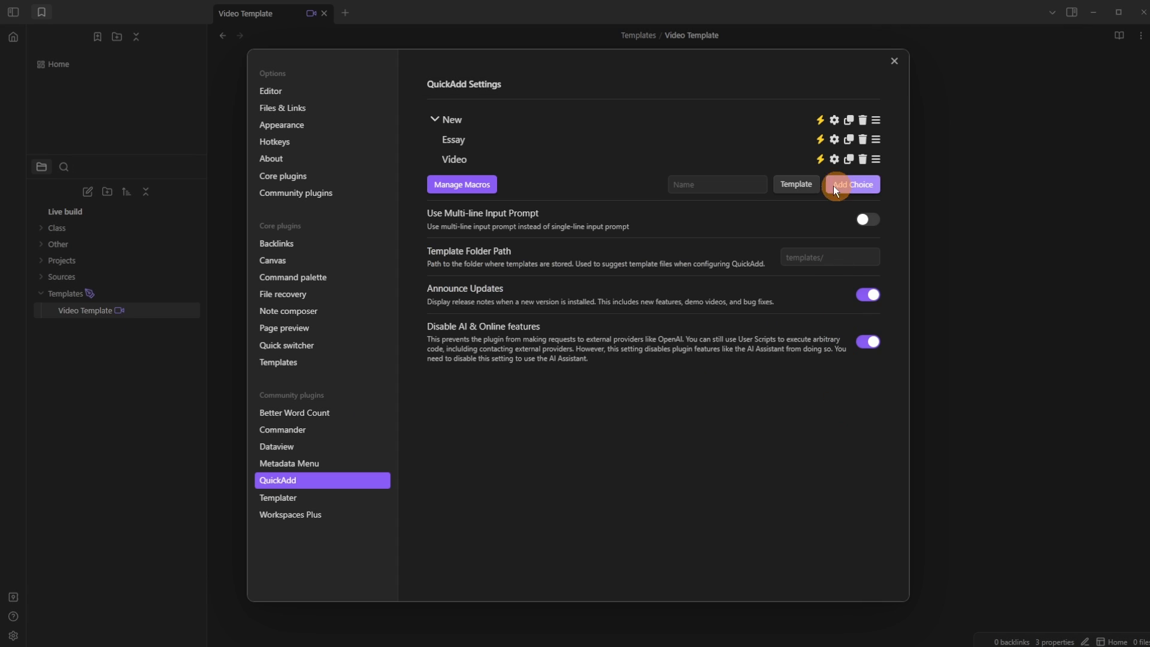
{"action": "left_click", "coordinate": [818, 121]}
{"action": "left_click", "coordinate": [954, 144]}
{"action": "left_click", "coordinate": [626, 199]}
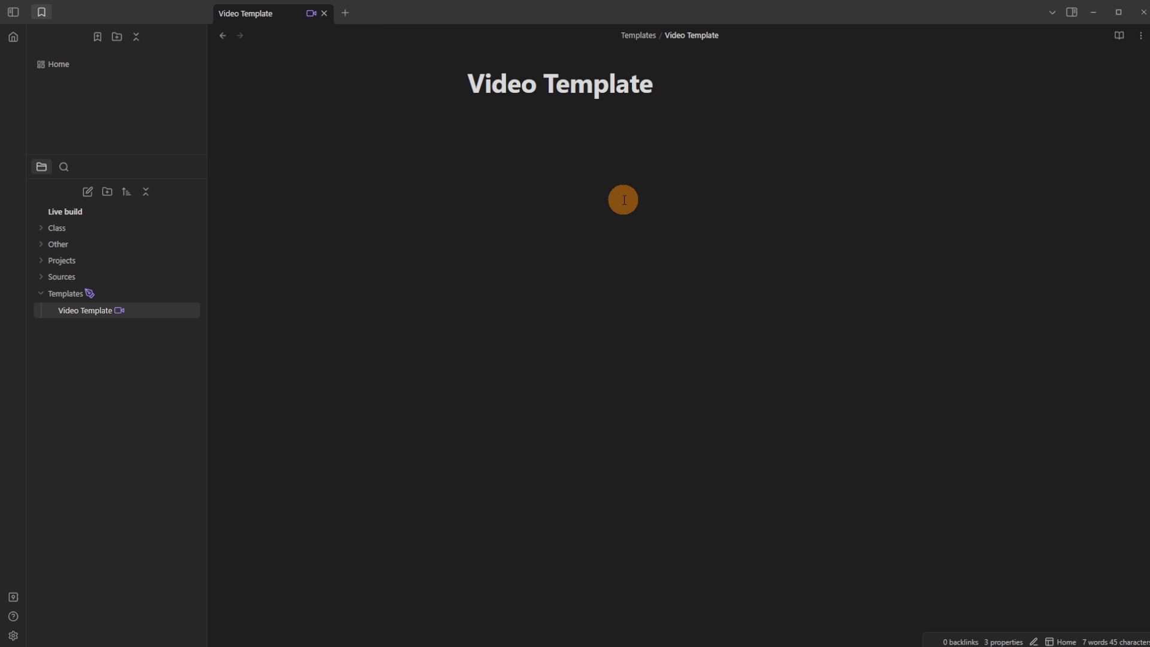
Step: Create a new Video note with the QuickAdd New menu and name it "new video"
{"action": "key", "text": "ctrl+n"}
{"action": "key", "text": "Down"}
{"action": "key", "text": "Return"}
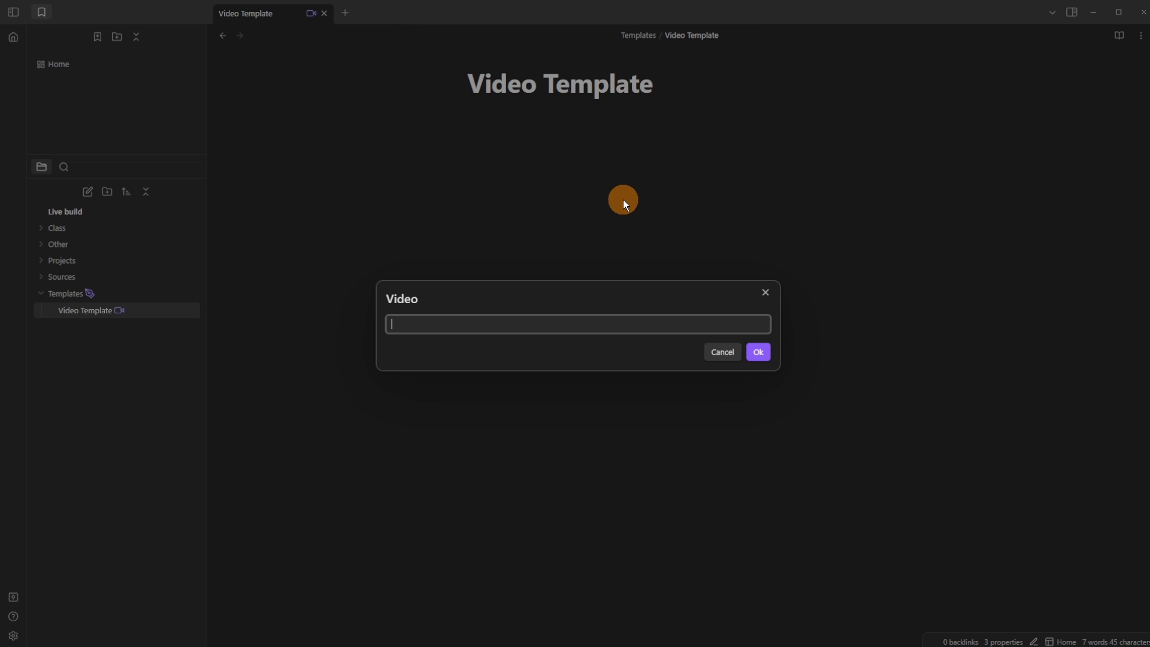
{"action": "type", "text": "new video"}
{"action": "key", "text": "Return"}
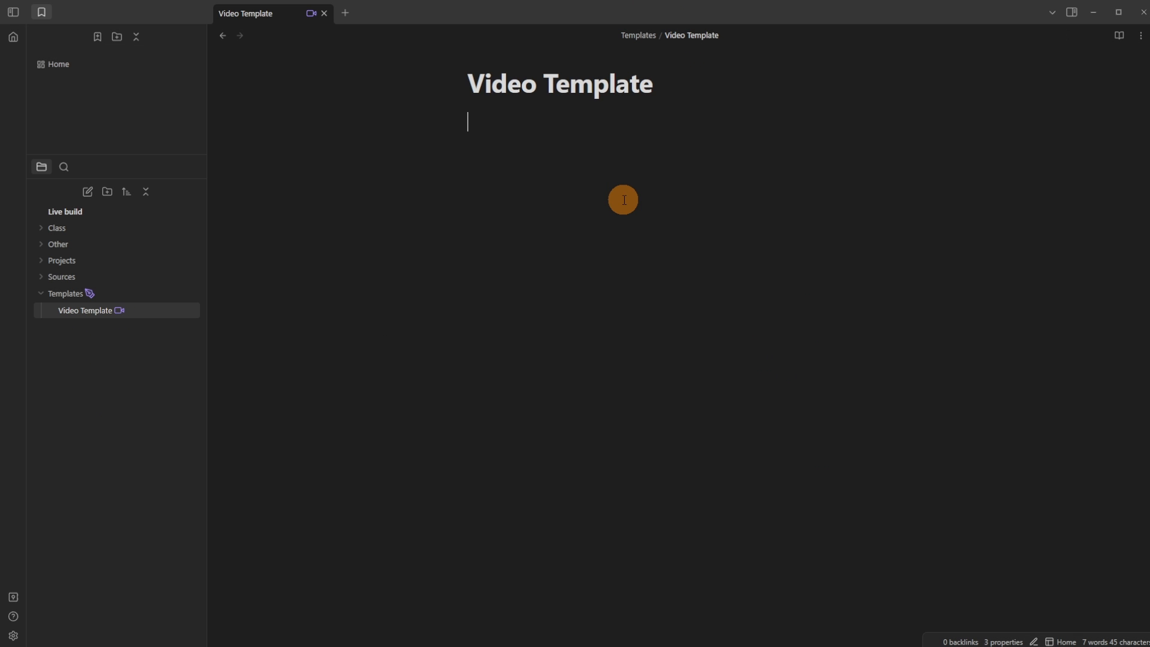
Step: Open the home dashboard with the file sidebar shown and check the fields of the "new video" note
{"action": "left_click", "coordinate": [12, 38]}
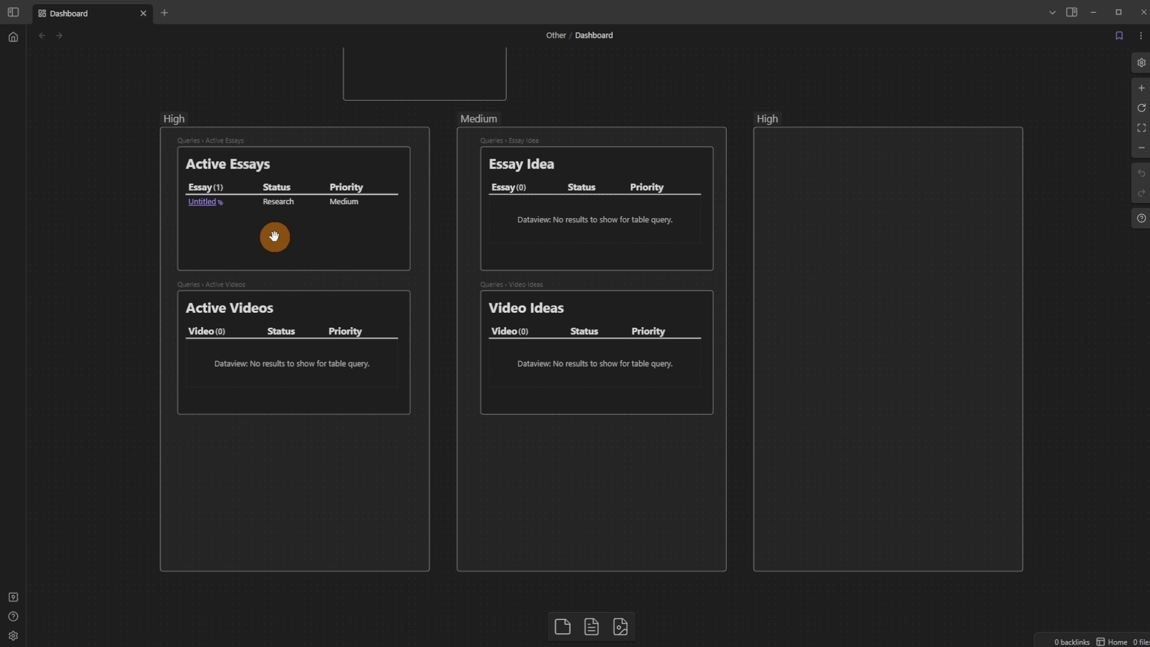
{"action": "left_click_drag", "start_coordinate": [409, 214], "coordinate": [440, 306]}
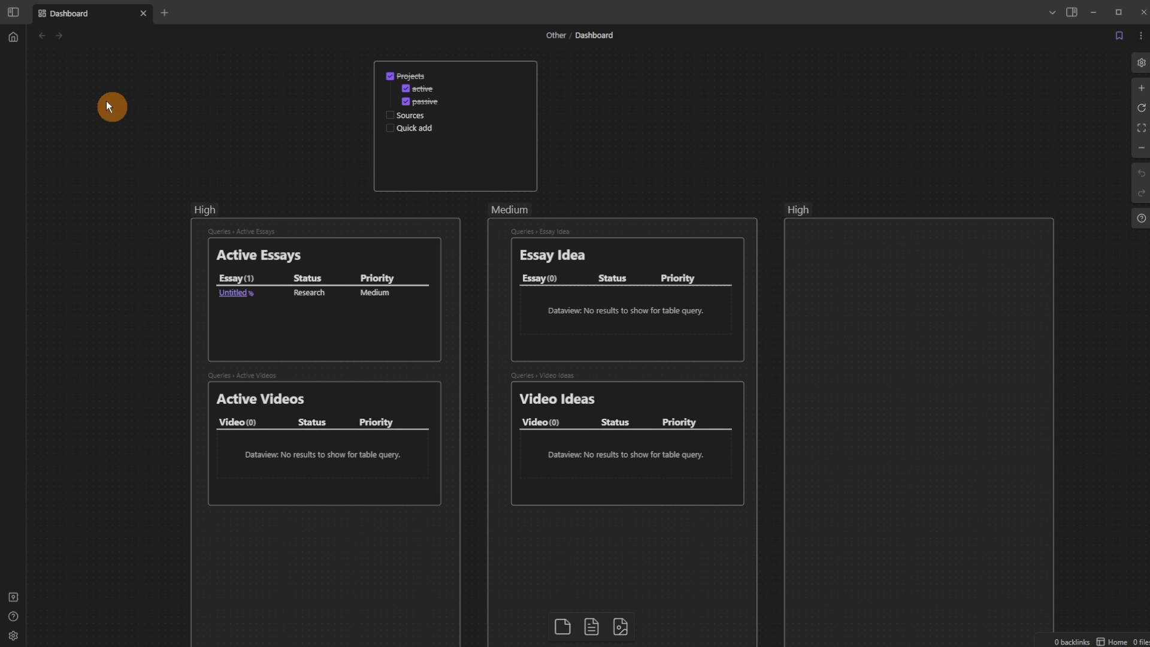
{"action": "left_click", "coordinate": [14, 12]}
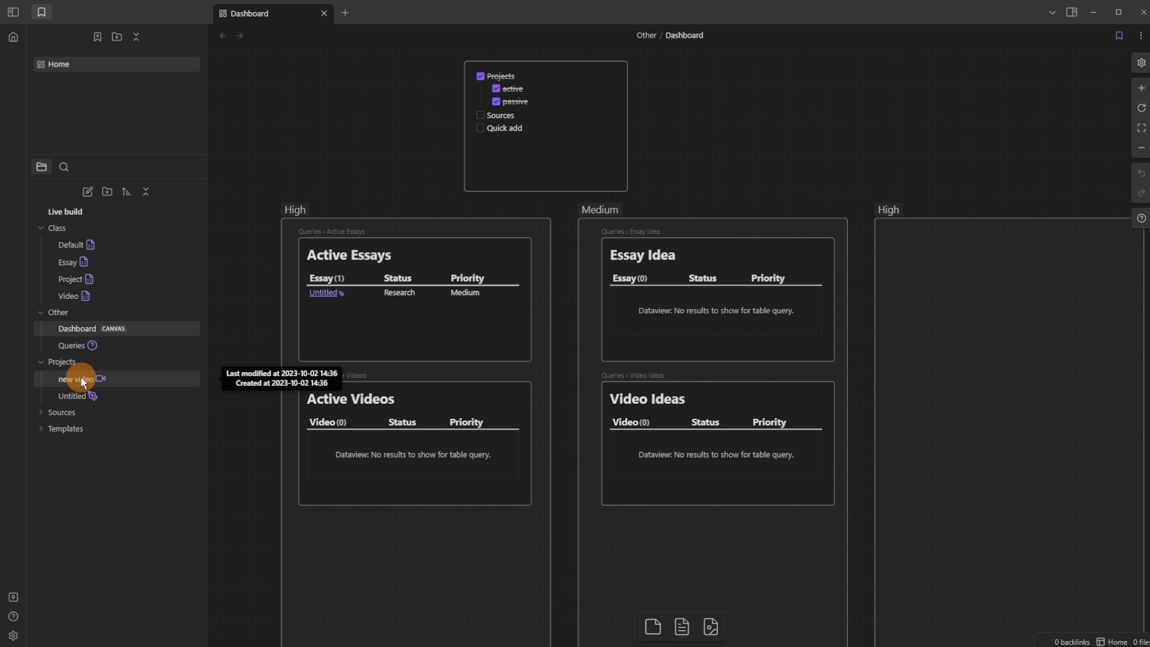
{"action": "left_click", "coordinate": [389, 407]}
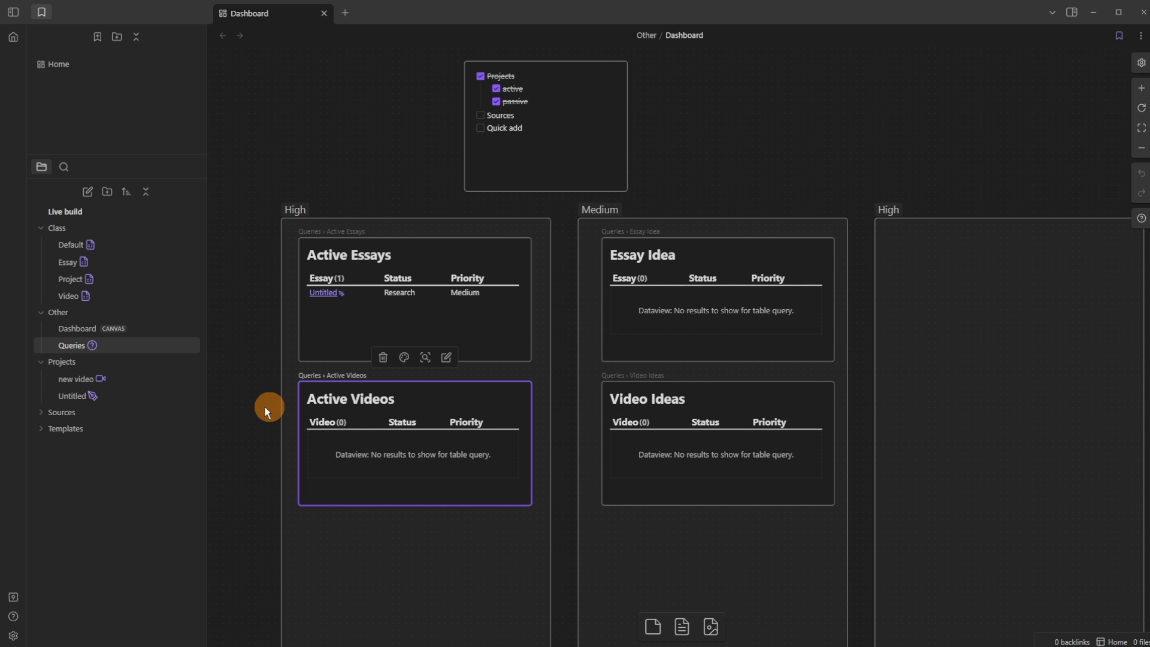
{"action": "left_click", "coordinate": [101, 379]}
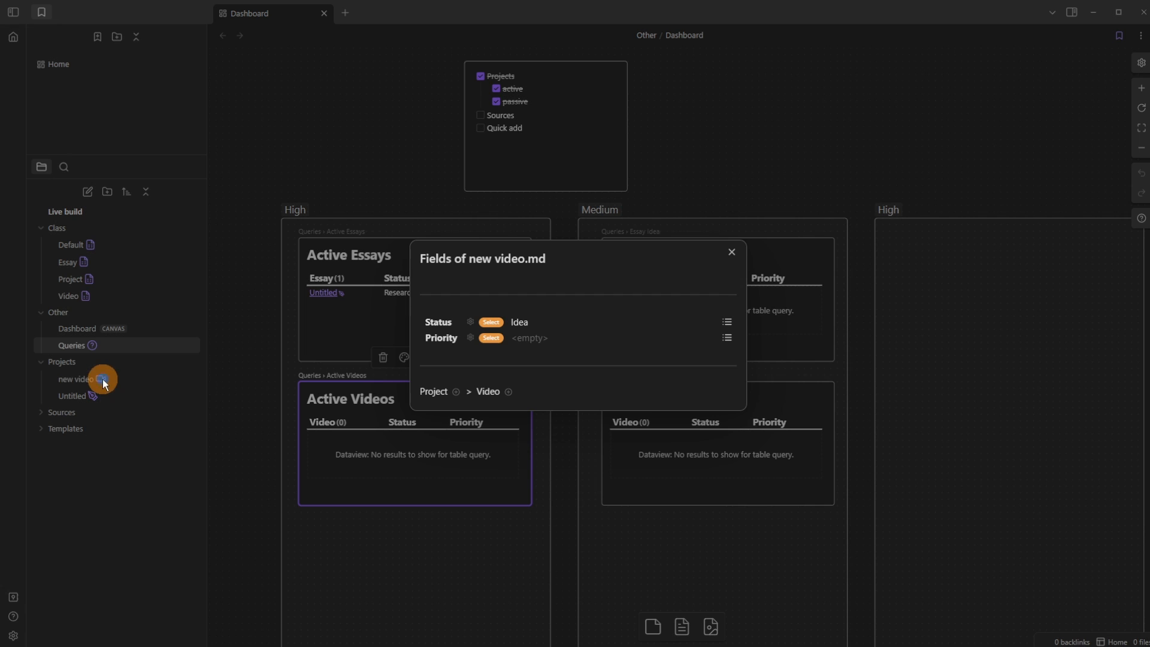
{"action": "left_click", "coordinate": [547, 436]}
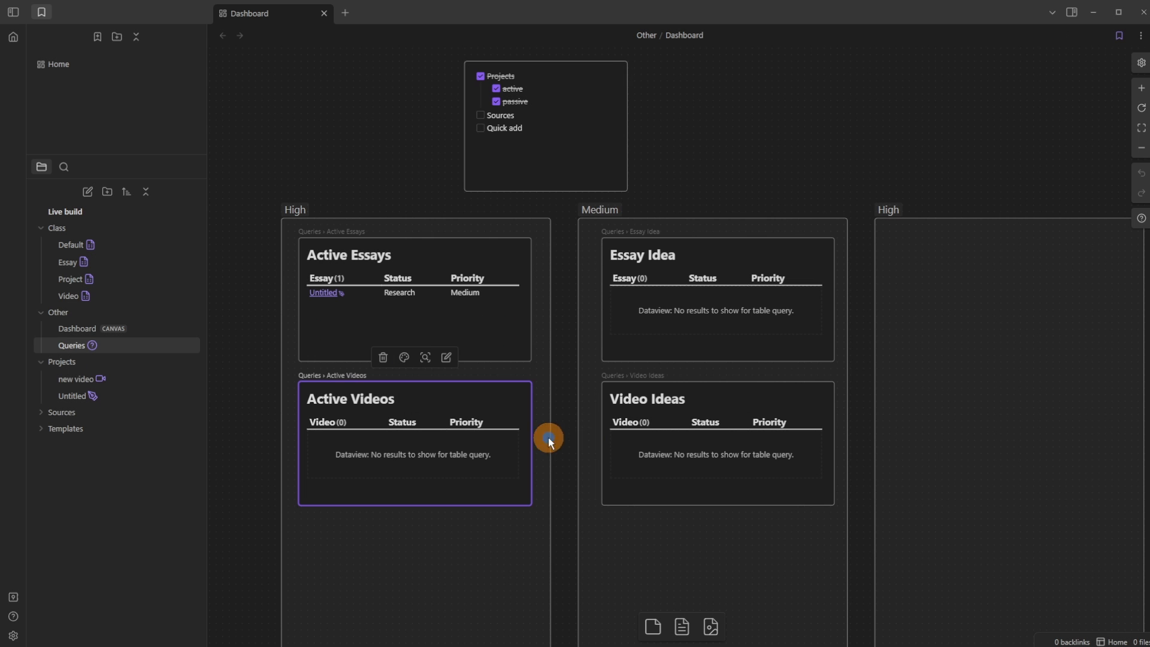
Step: Open the Queries note from the dashboard's Video Ideas card and examine the Video Ideas query code
{"action": "left_click", "coordinate": [652, 391]}
{"action": "left_click", "coordinate": [634, 374]}
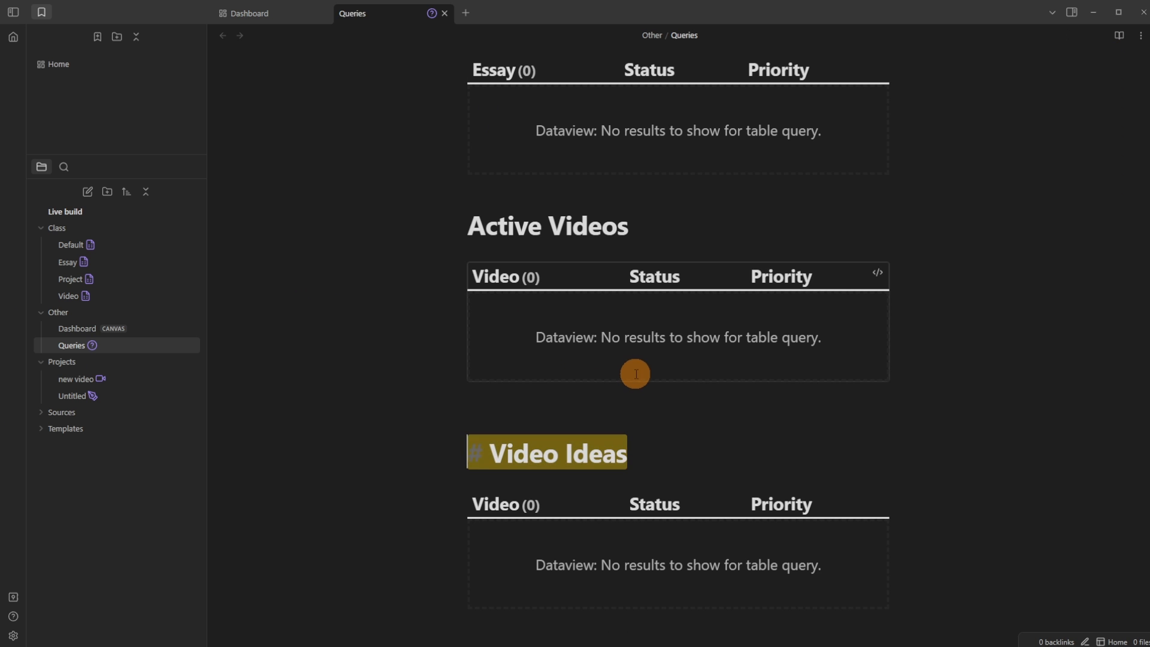
{"action": "left_click", "coordinate": [877, 316]}
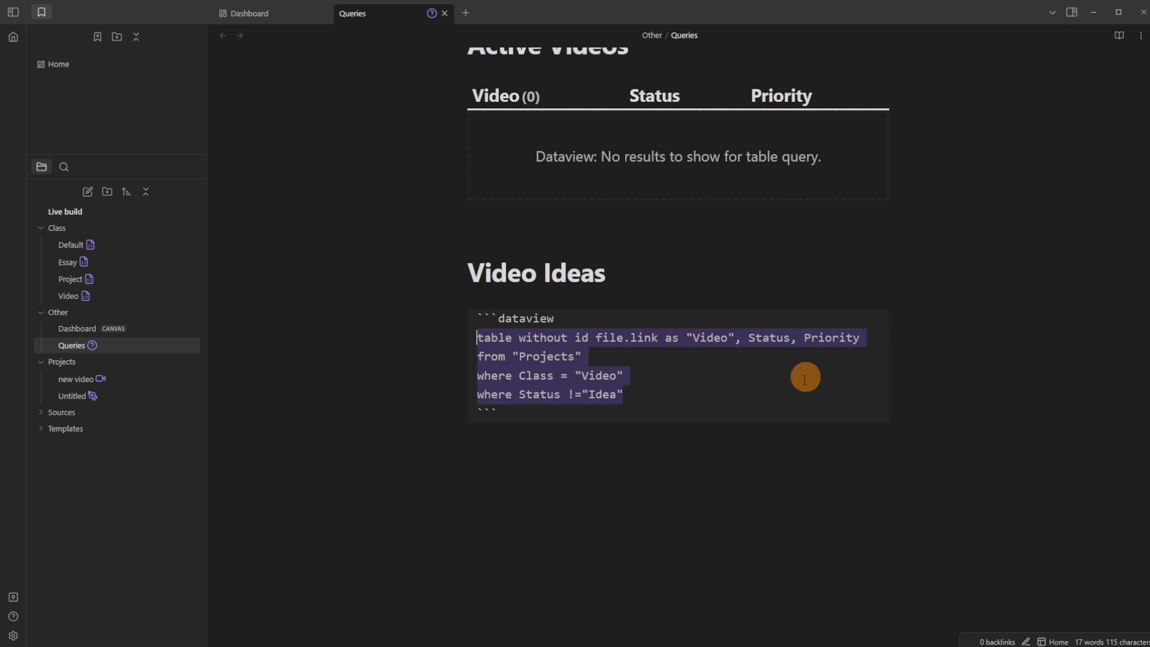
{"action": "left_click", "coordinate": [652, 377]}
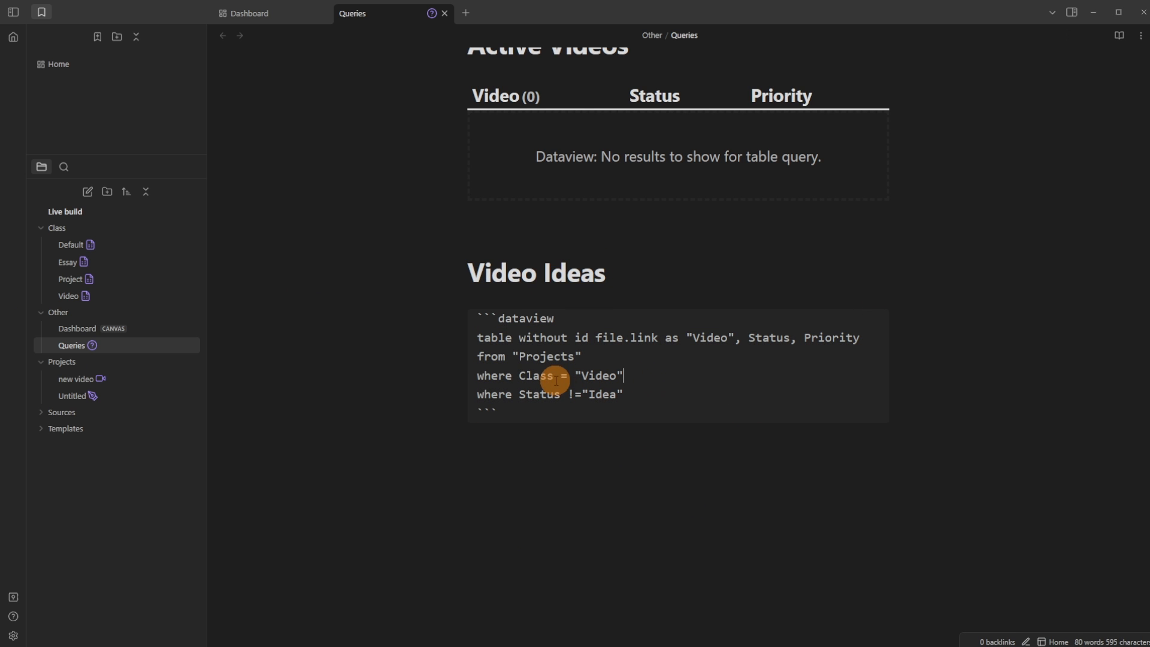
{"action": "left_click", "coordinate": [547, 356]}
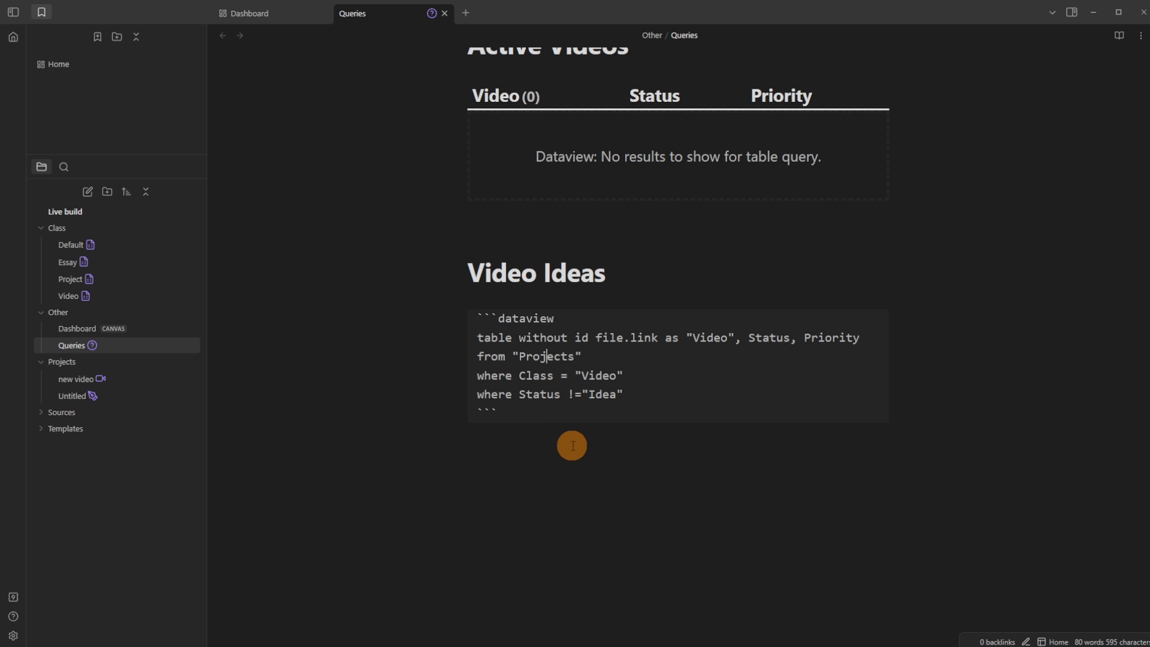
{"action": "left_click", "coordinate": [594, 394]}
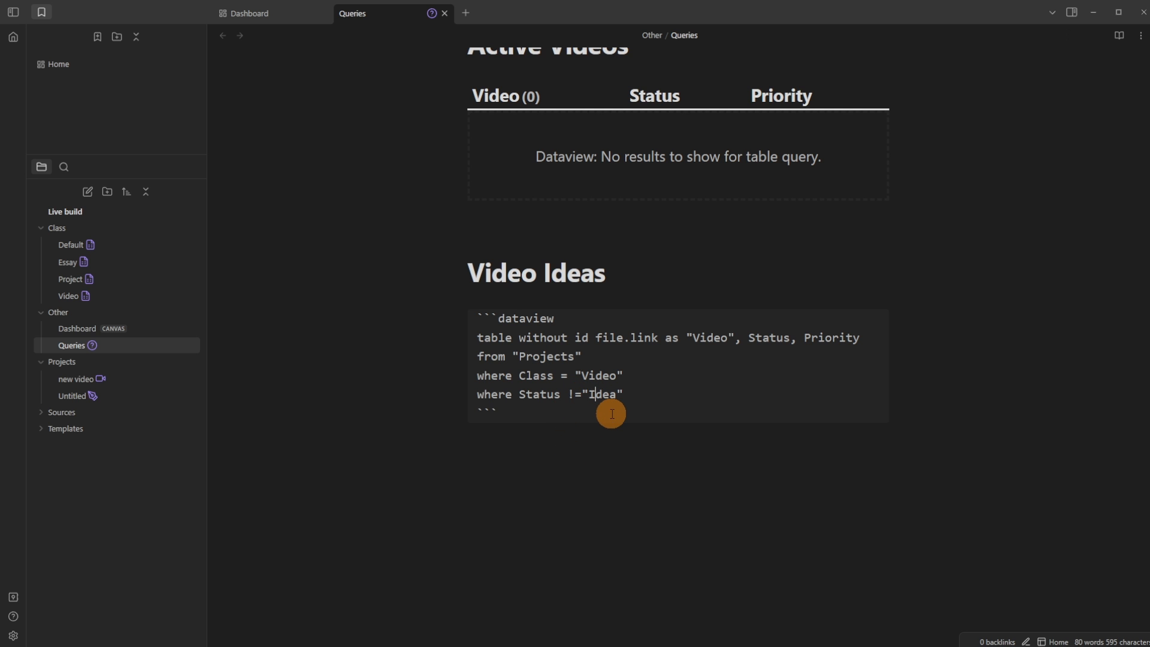
Step: Compare the "new video" note's fields with the Video Ideas query and inspect the Active Videos query
{"action": "left_click", "coordinate": [101, 379]}
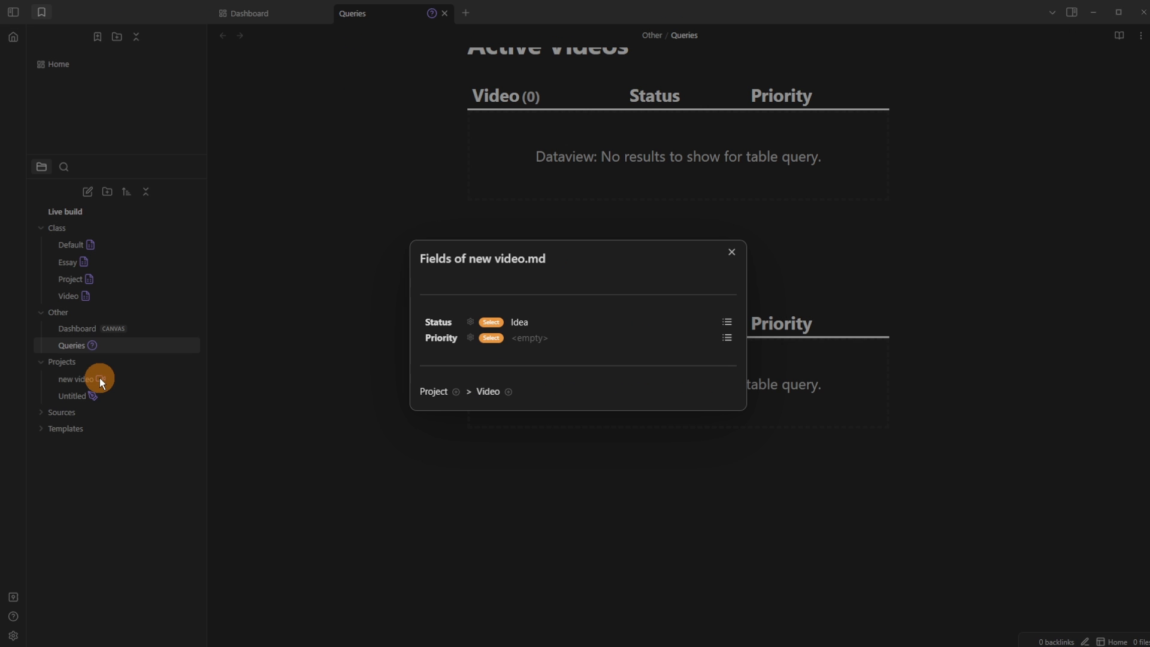
{"action": "left_click", "coordinate": [381, 364]}
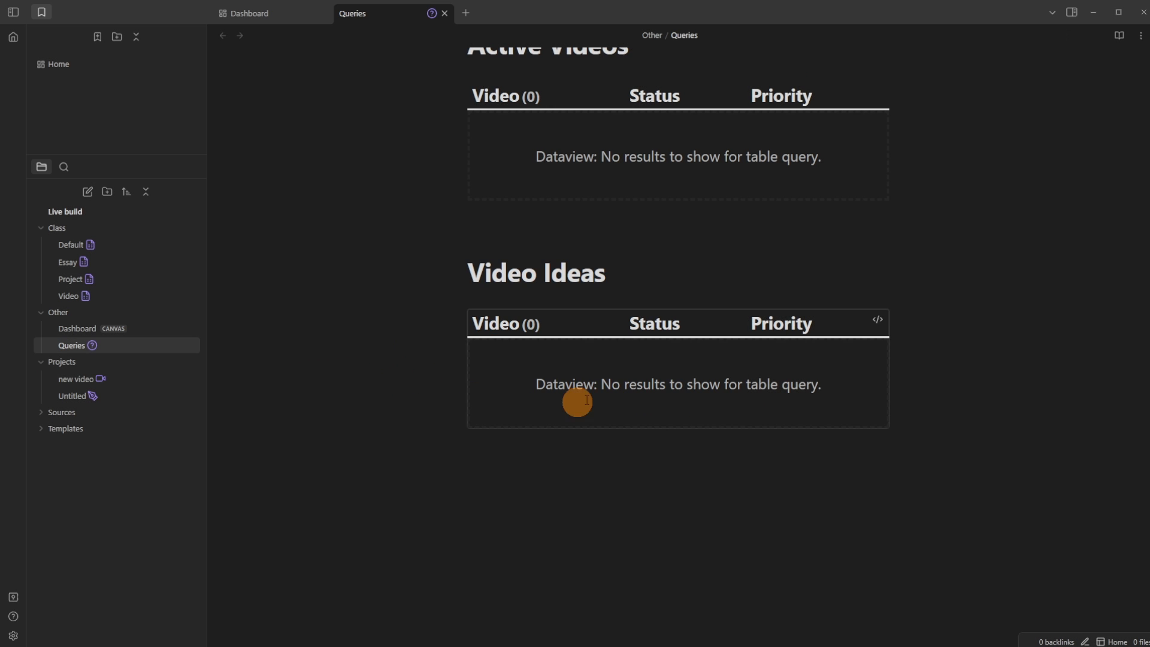
{"action": "left_click", "coordinate": [875, 319]}
{"action": "left_click", "coordinate": [705, 373]}
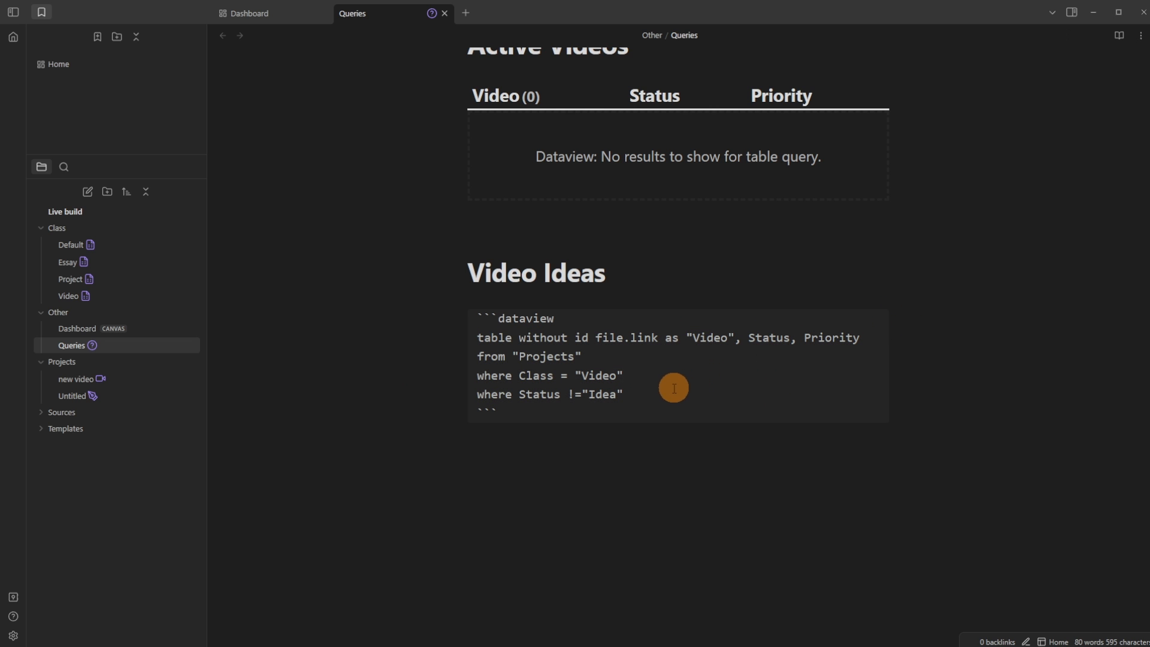
{"action": "left_click", "coordinate": [606, 300]}
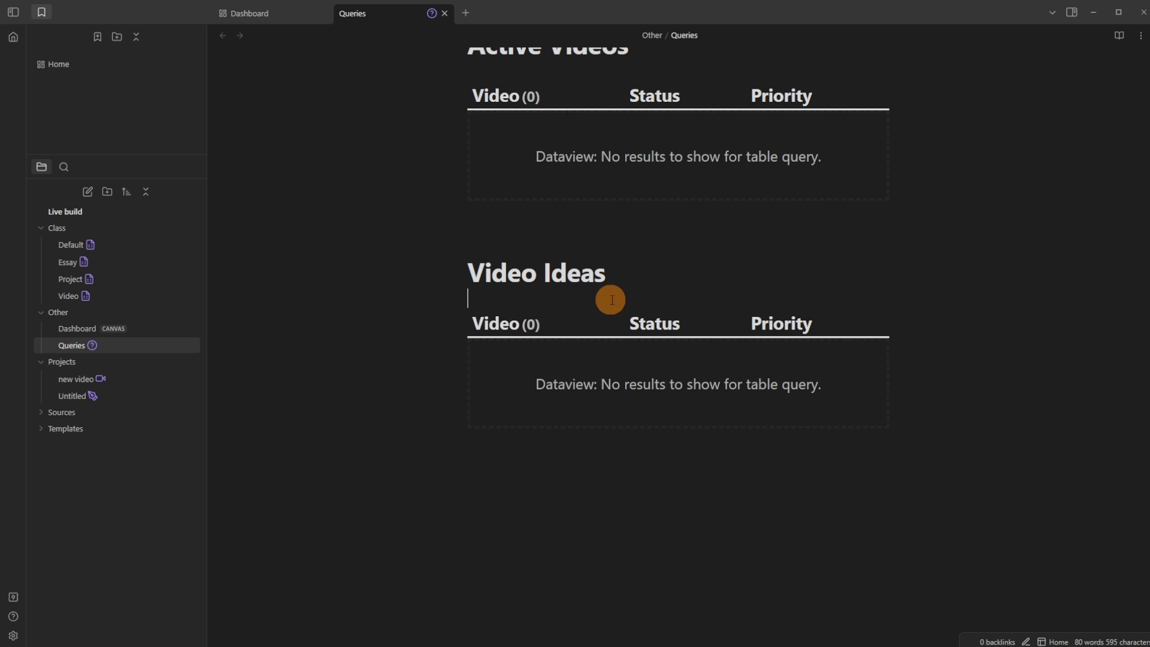
{"action": "scroll", "coordinate": [642, 301], "scroll_direction": "up", "scroll_amount": 3}
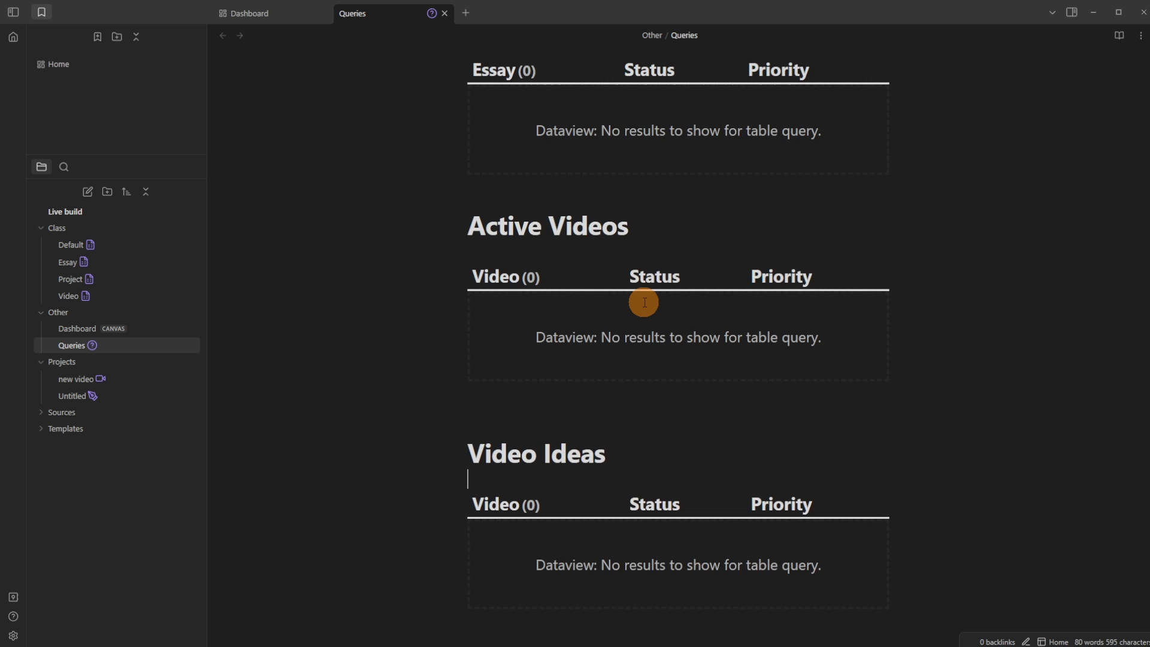
{"action": "left_click", "coordinate": [878, 273]}
{"action": "left_click", "coordinate": [644, 400]}
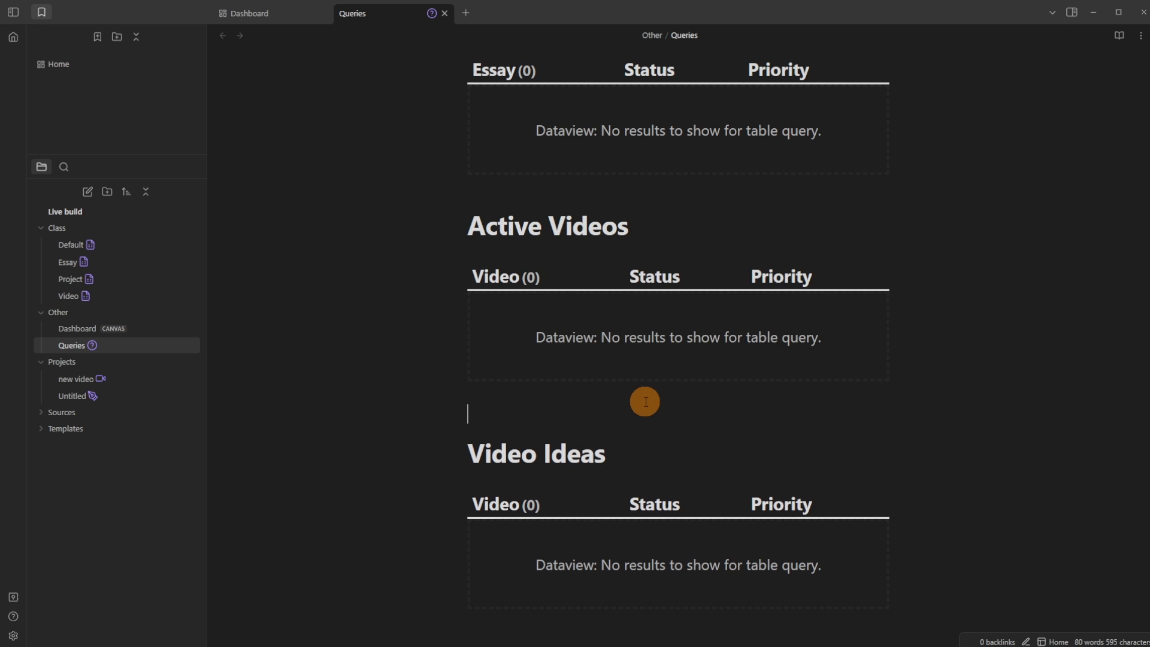
Step: Change the Video Ideas query's last condition to where Status ="Idea" and render the table
{"action": "scroll", "coordinate": [896, 359], "scroll_direction": "down", "scroll_amount": 3}
{"action": "left_click", "coordinate": [879, 317]}
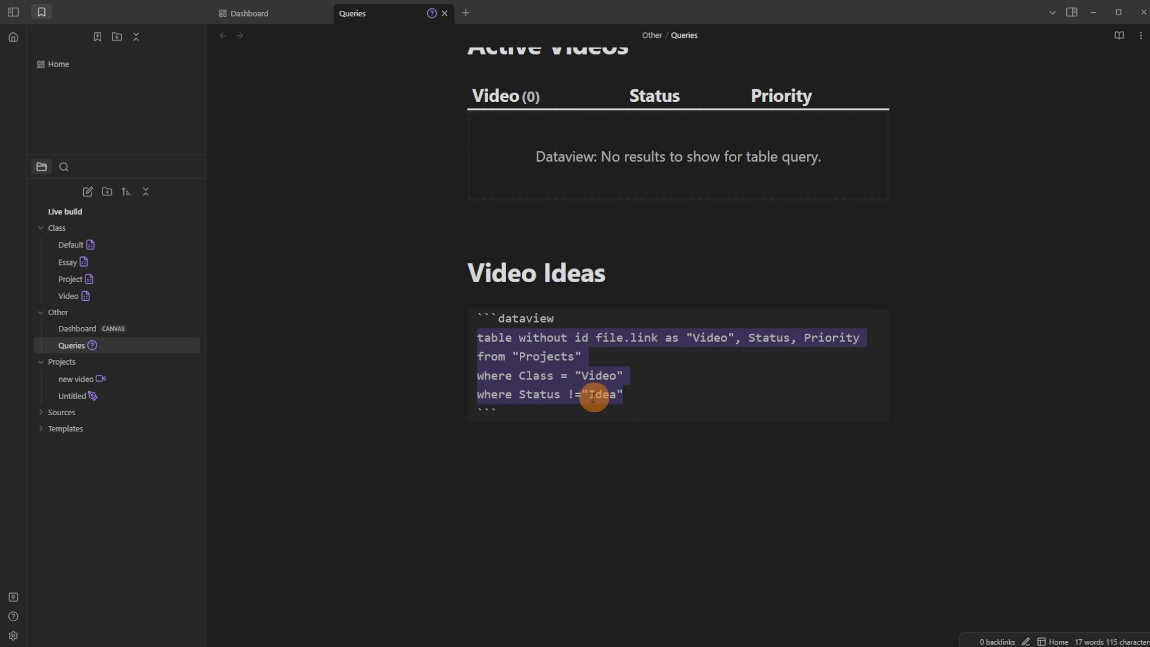
{"action": "left_click", "coordinate": [572, 395]}
{"action": "key", "text": "BackSpace"}
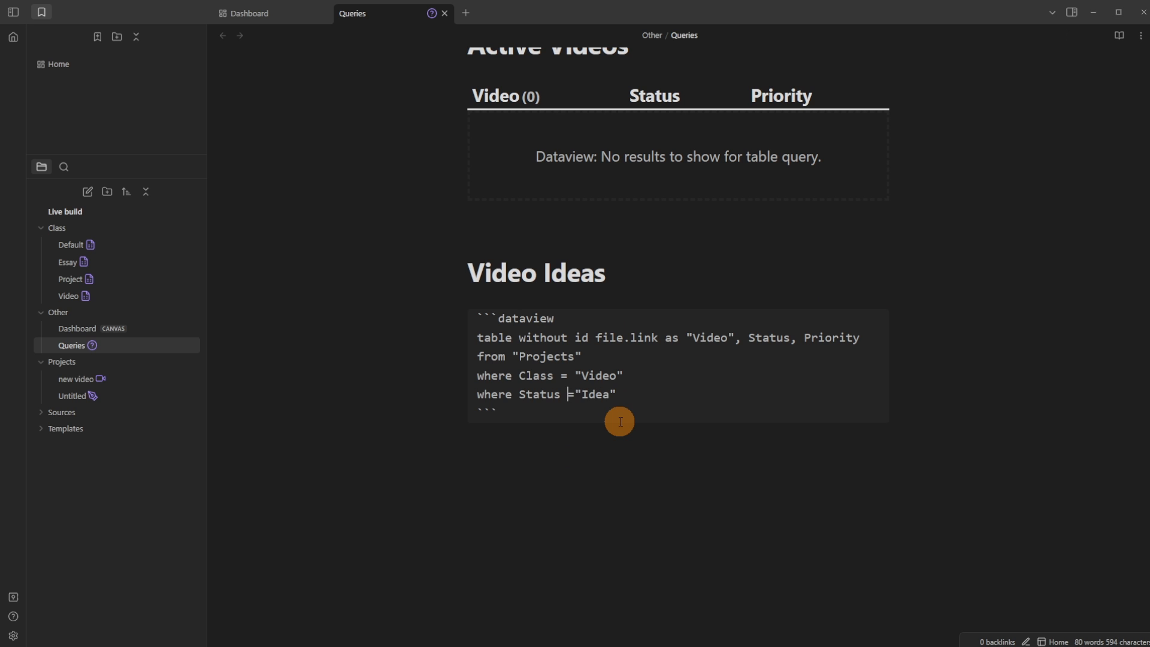
{"action": "left_click", "coordinate": [630, 300]}
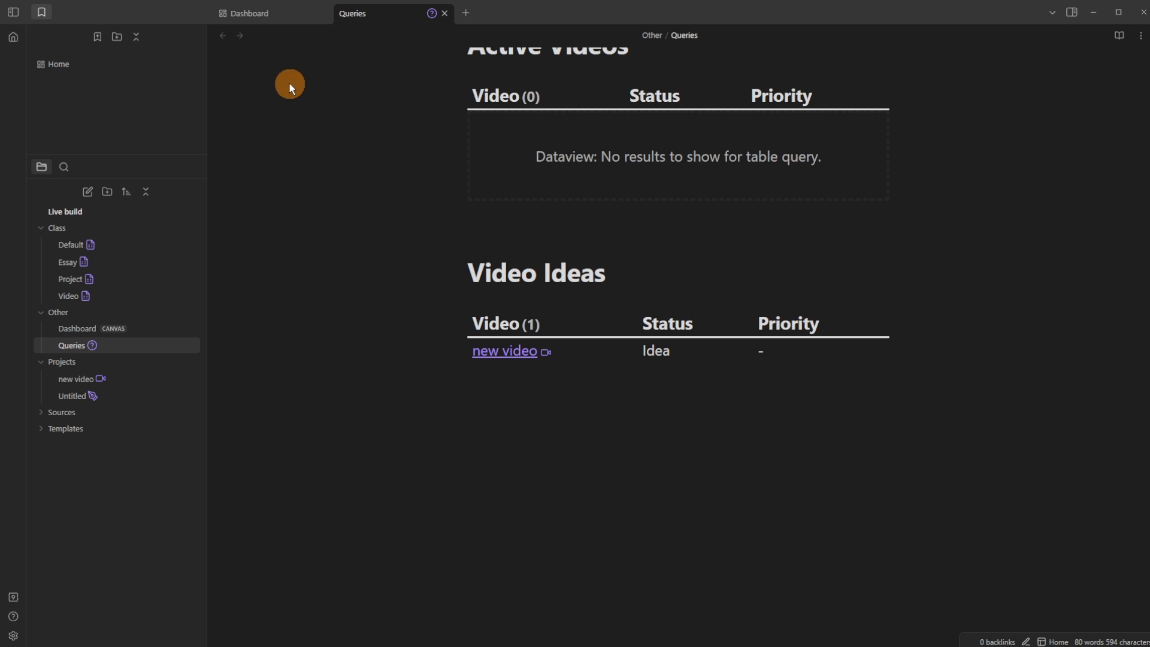
Step: Close the Queries note and check the Video Ideas card on the dashboard
{"action": "left_click", "coordinate": [444, 14]}
{"action": "left_click", "coordinate": [696, 166]}
{"action": "left_click_drag", "start_coordinate": [728, 510], "coordinate": [722, 448]}
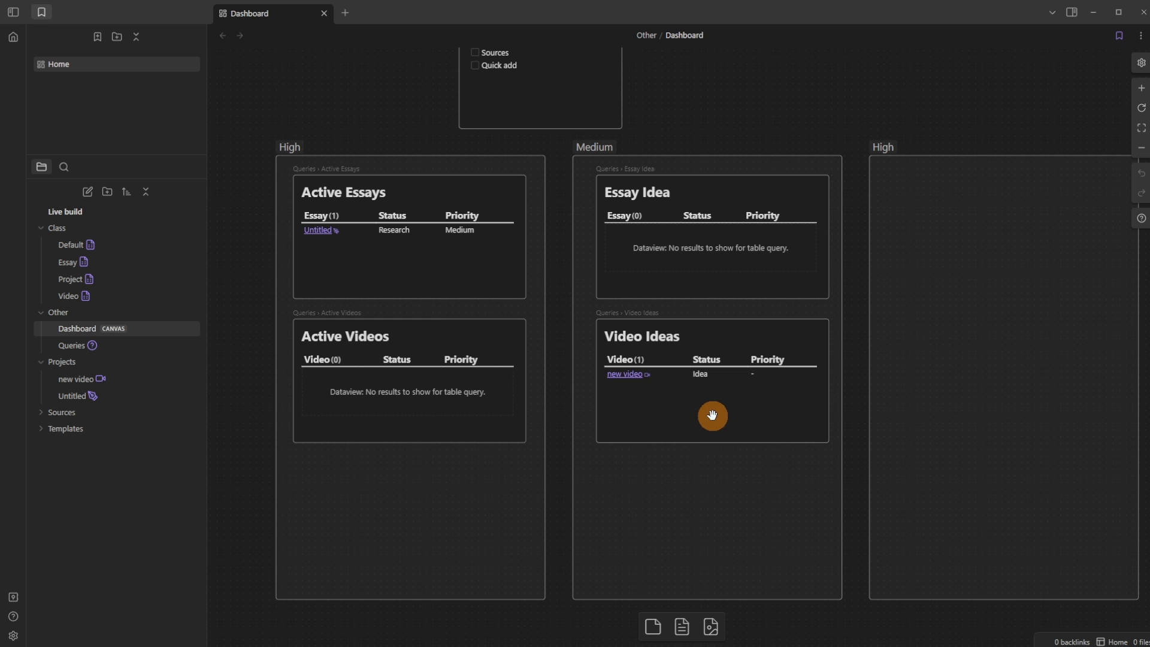
{"action": "left_click", "coordinate": [710, 420]}
{"action": "left_click", "coordinate": [688, 498]}
Step: Create a second Video note named "another new video" with the QuickAdd New menu
{"action": "key", "text": "ctrl+n"}
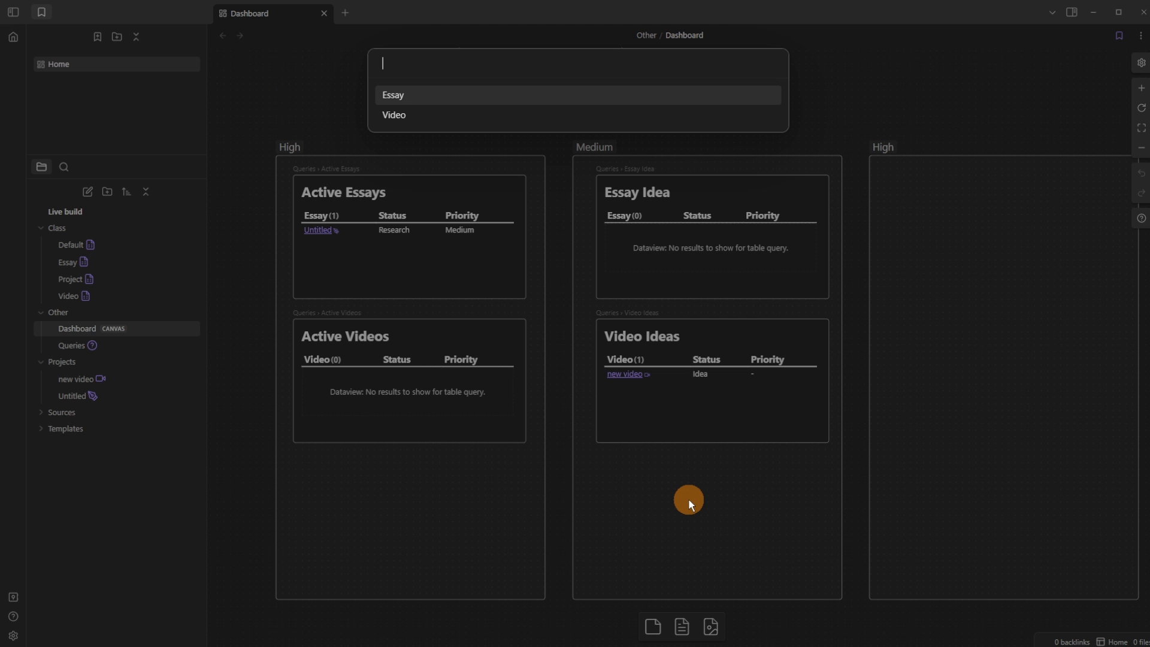
{"action": "key", "text": "Down"}
{"action": "key", "text": "Return"}
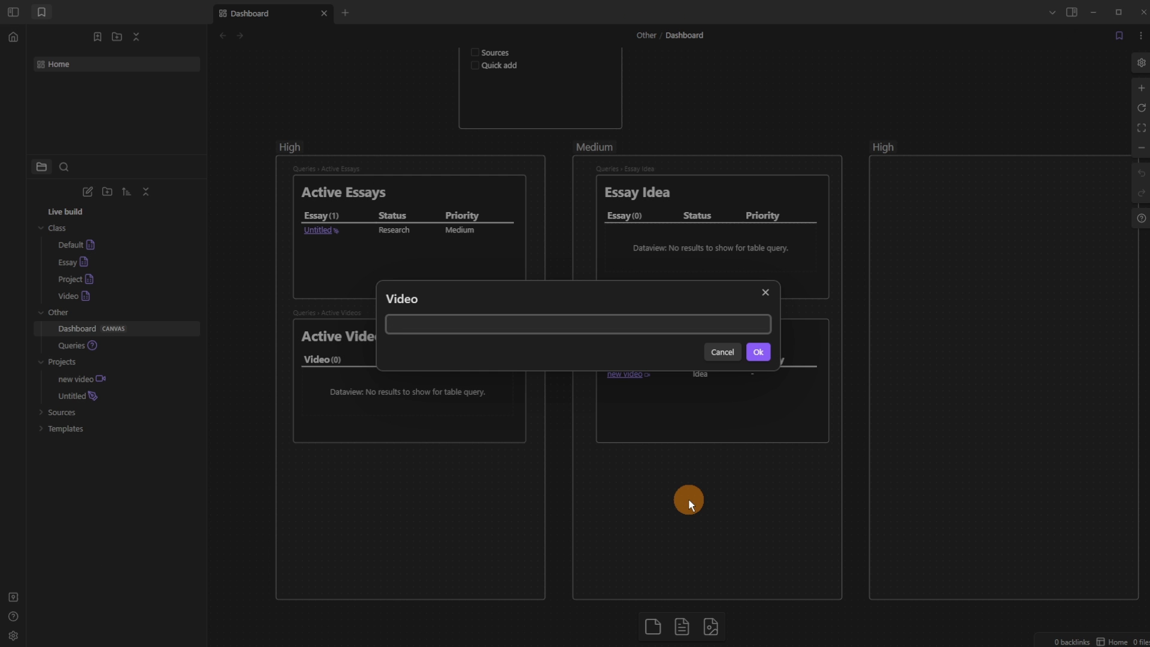
{"action": "type", "text": "another new video"}
{"action": "key", "text": "Return"}
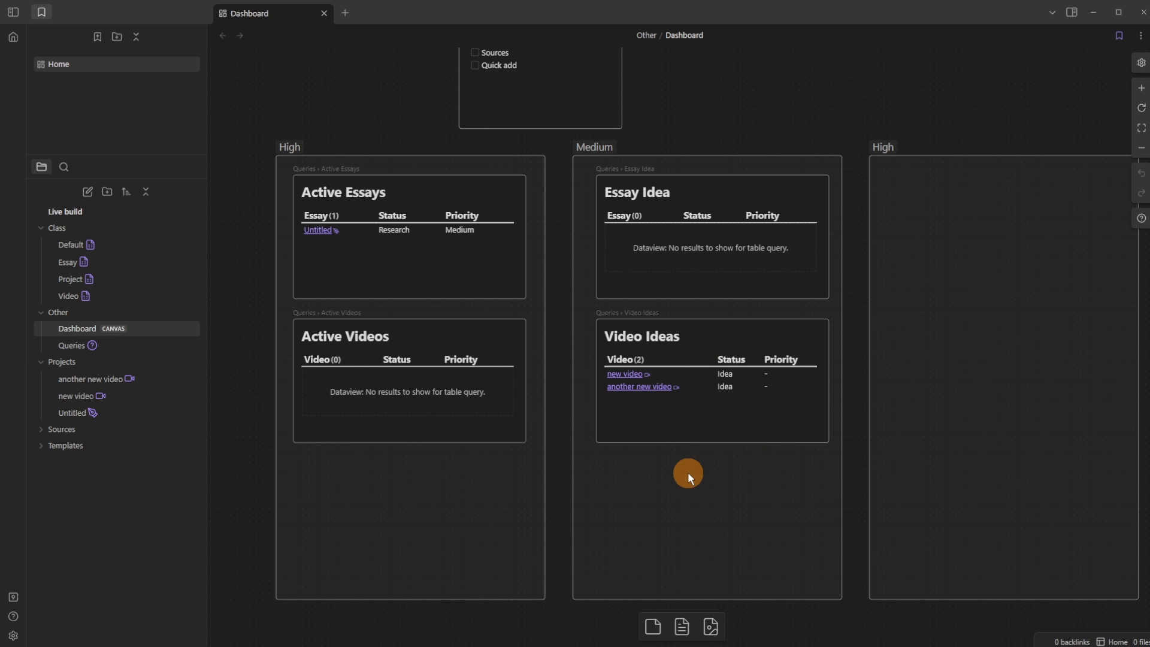
Step: Set the Status of "new video" to Script from the Video Ideas card and check the Active Videos card
{"action": "scroll", "coordinate": [681, 416], "scroll_direction": "up", "scroll_amount": 5}
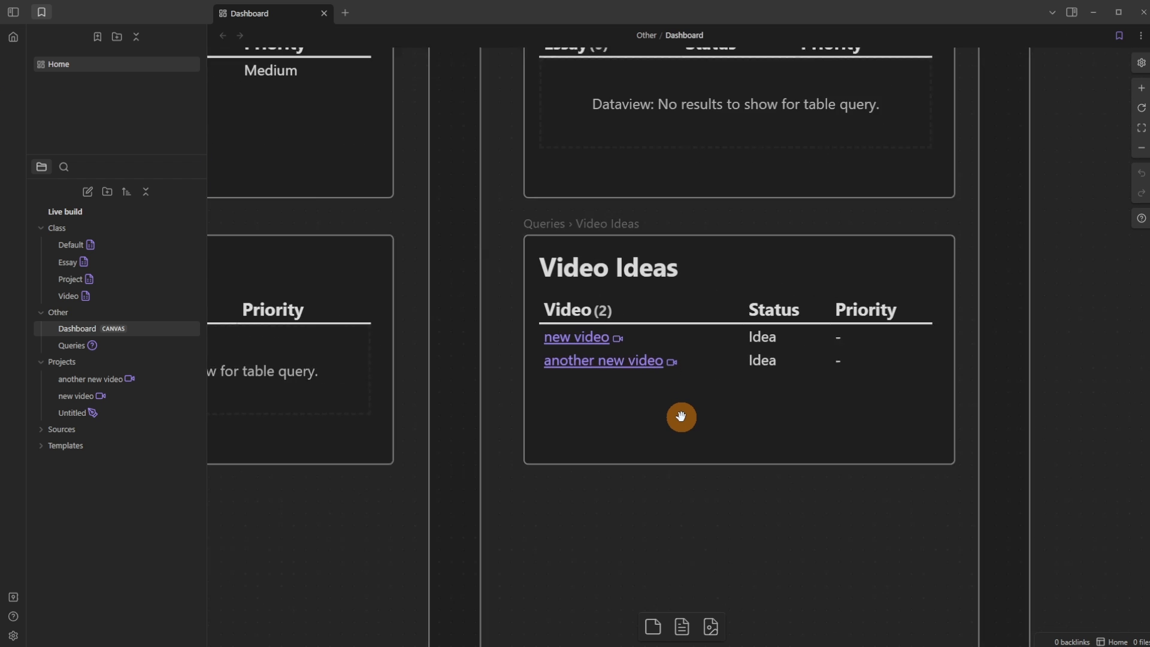
{"action": "left_click", "coordinate": [666, 389]}
{"action": "left_click", "coordinate": [611, 333]}
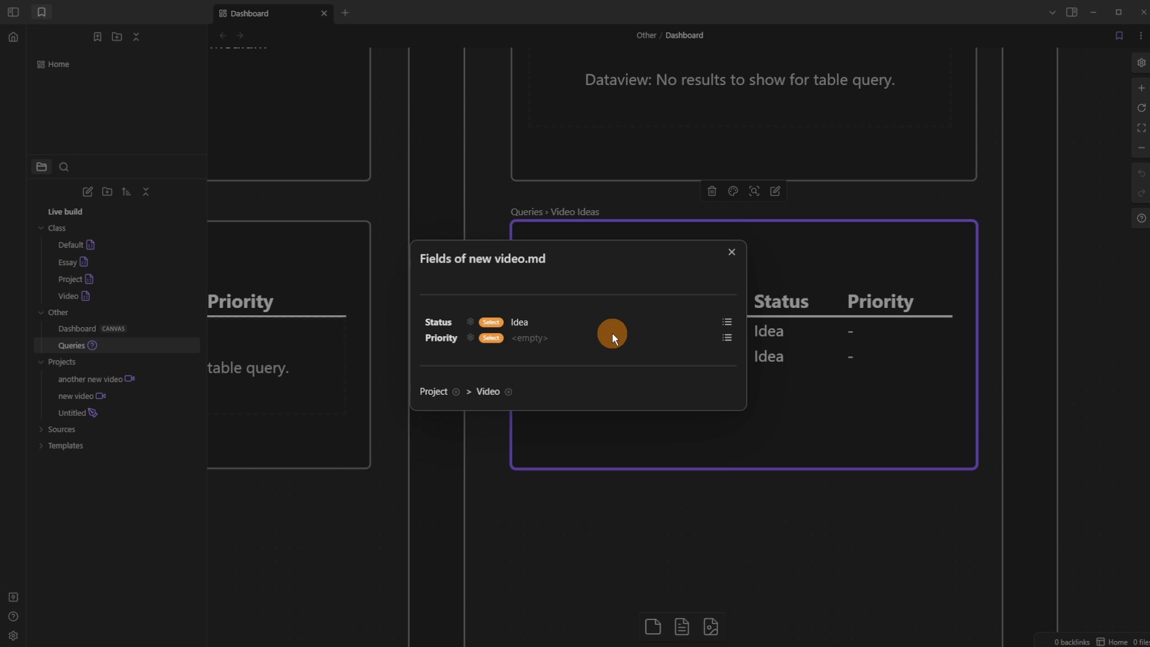
{"action": "left_click", "coordinate": [728, 322]}
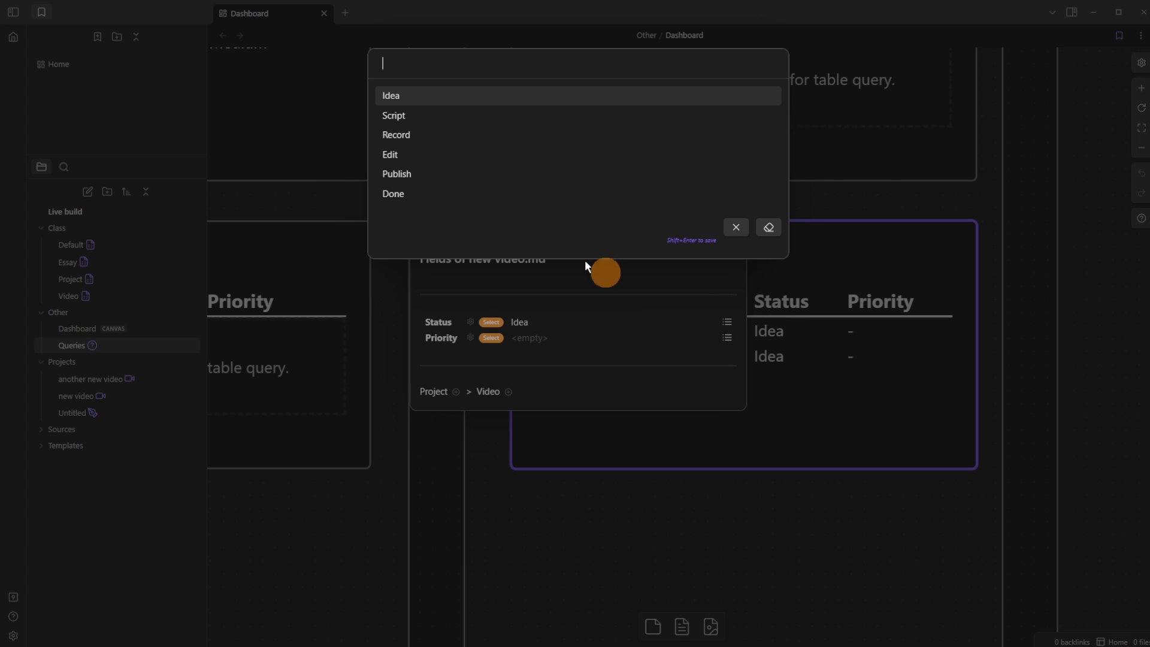
{"action": "left_click", "coordinate": [414, 115]}
{"action": "left_click", "coordinate": [599, 506]}
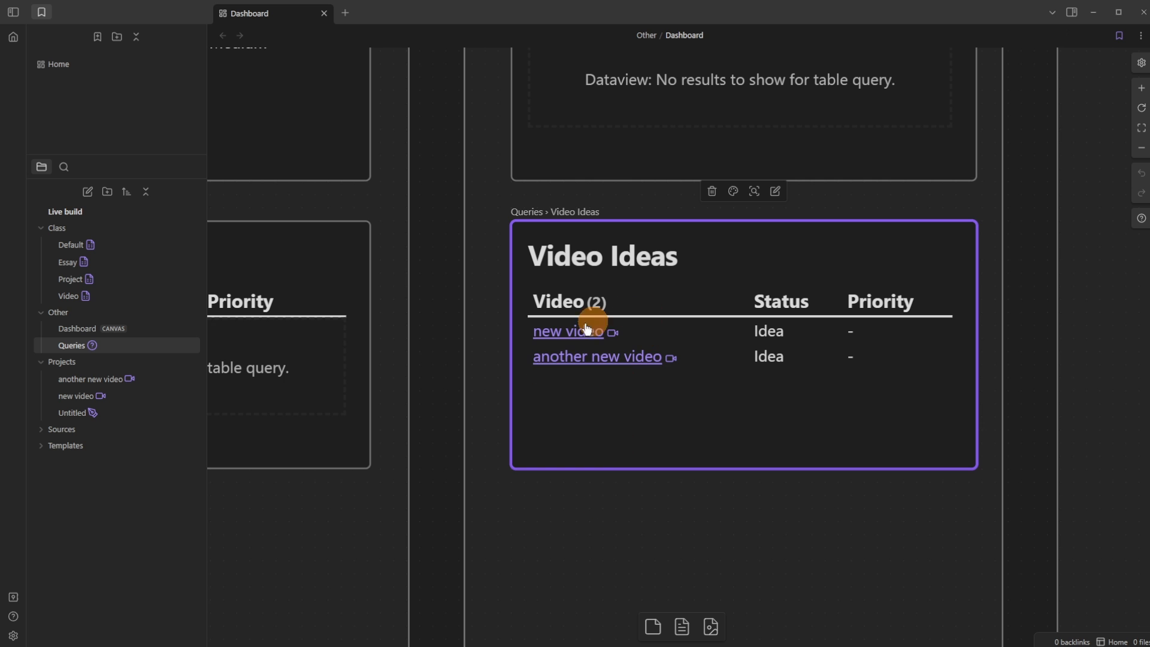
{"action": "left_click_drag", "start_coordinate": [443, 378], "coordinate": [853, 364]}
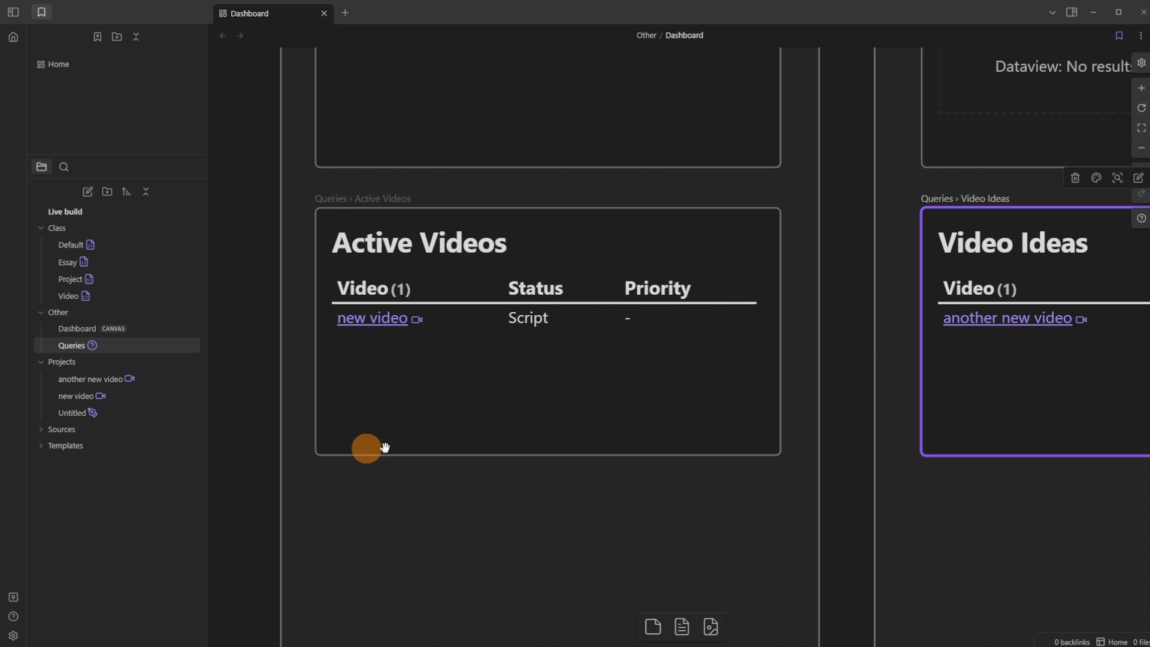
Step: Rename the untitled essay listed in the Active Essays card as "Active essay"
{"action": "scroll", "coordinate": [701, 359], "scroll_direction": "down", "scroll_amount": 3}
{"action": "left_click_drag", "start_coordinate": [724, 354], "coordinate": [628, 419]}
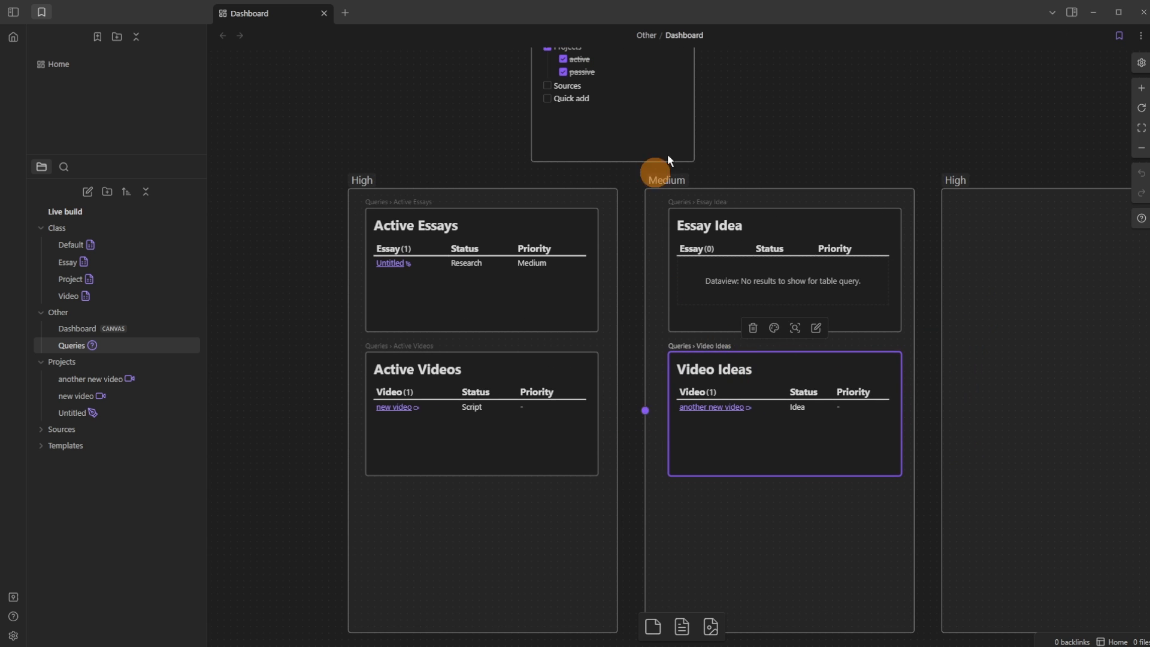
{"action": "left_click", "coordinate": [752, 137]}
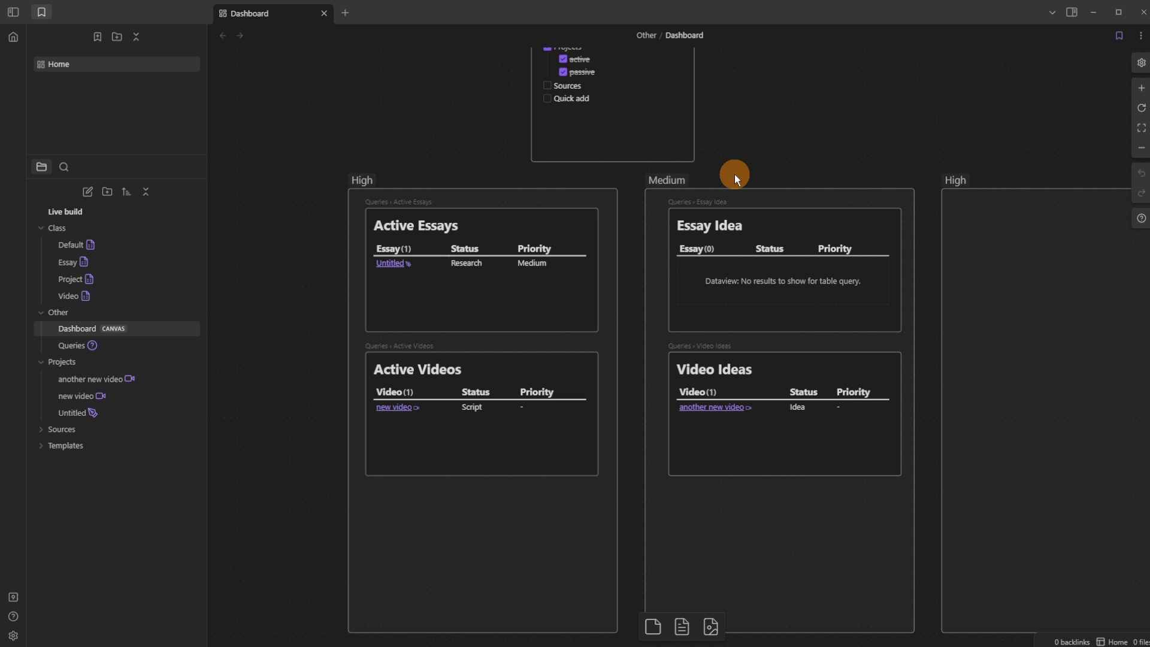
{"action": "left_click", "coordinate": [406, 294]}
{"action": "scroll", "coordinate": [393, 269], "scroll_direction": "up", "scroll_amount": 5}
{"action": "right_click", "coordinate": [390, 267]}
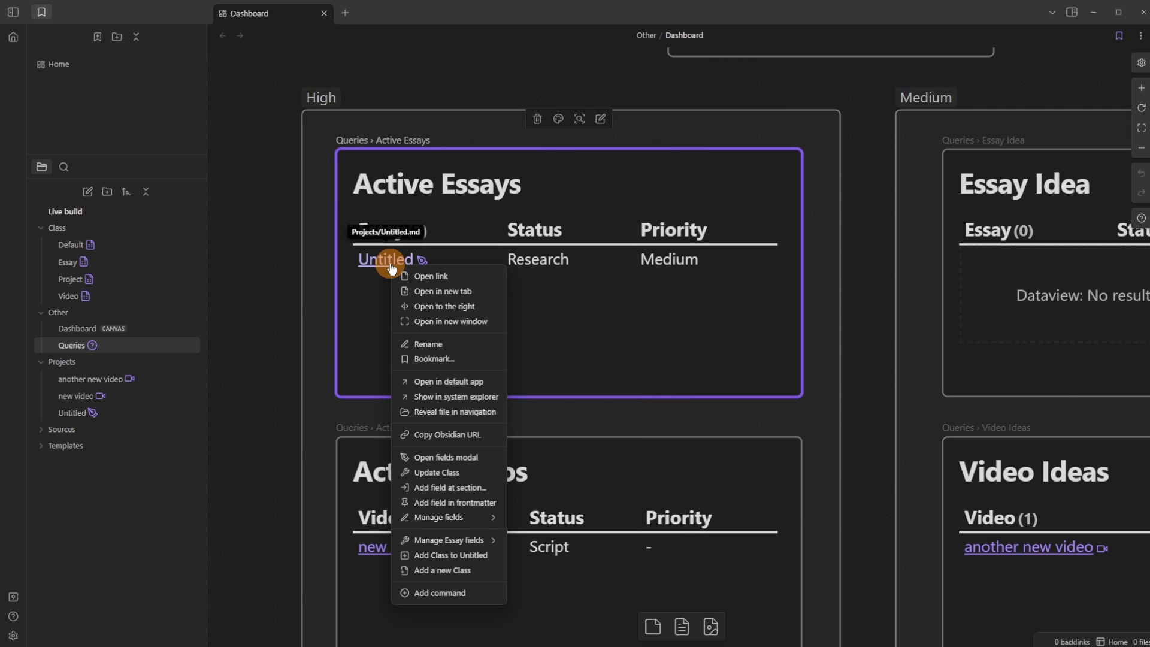
{"action": "left_click", "coordinate": [420, 345]}
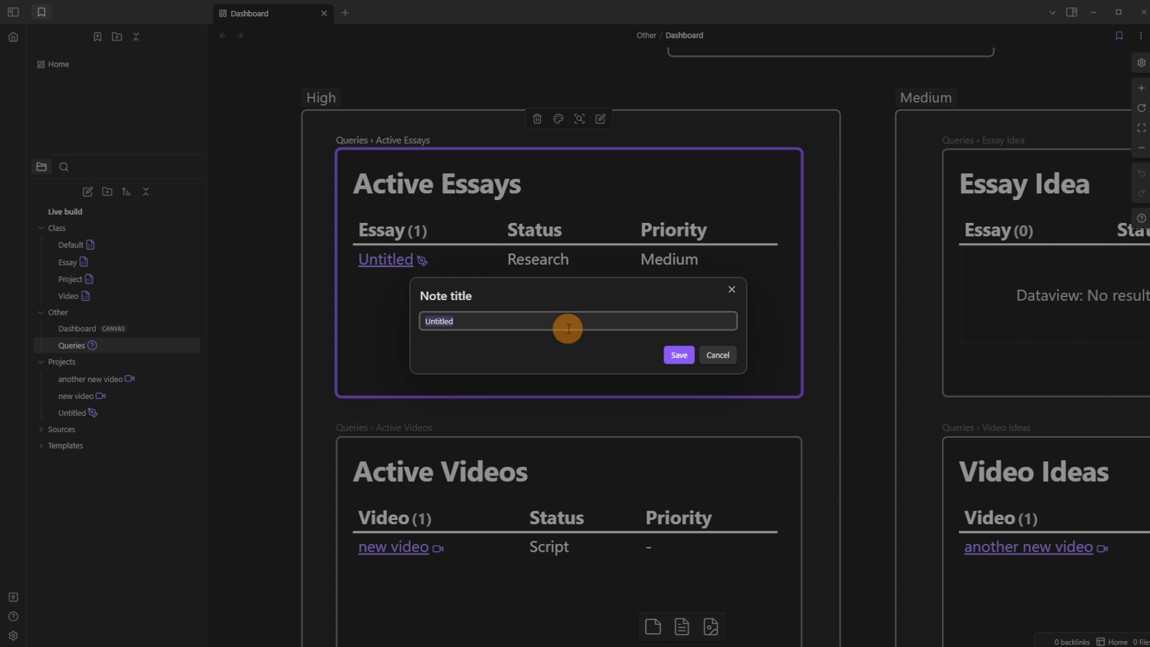
{"action": "type", "text": "Active essay"}
{"action": "key", "text": "Return"}
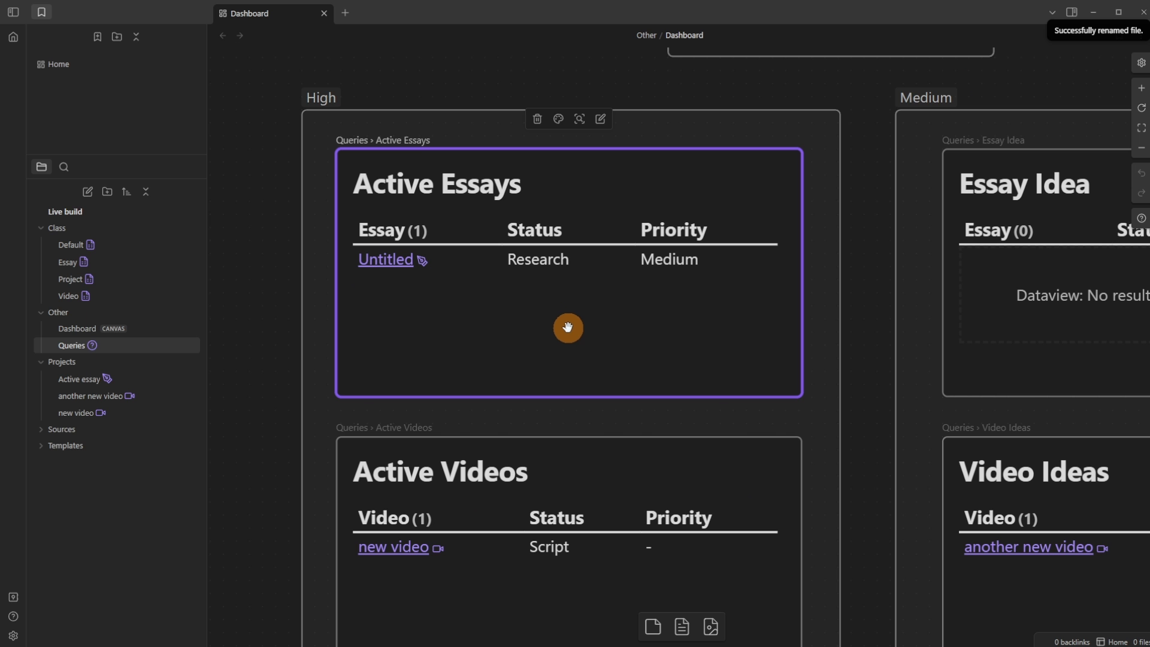
Step: Review the build checklist and the essay and video cards on the dashboard
{"action": "left_click", "coordinate": [872, 244]}
{"action": "left_click_drag", "start_coordinate": [864, 339], "coordinate": [775, 293]}
{"action": "left_click_drag", "start_coordinate": [821, 322], "coordinate": [750, 530]}
{"action": "left_click_drag", "start_coordinate": [625, 216], "coordinate": [620, 353]}
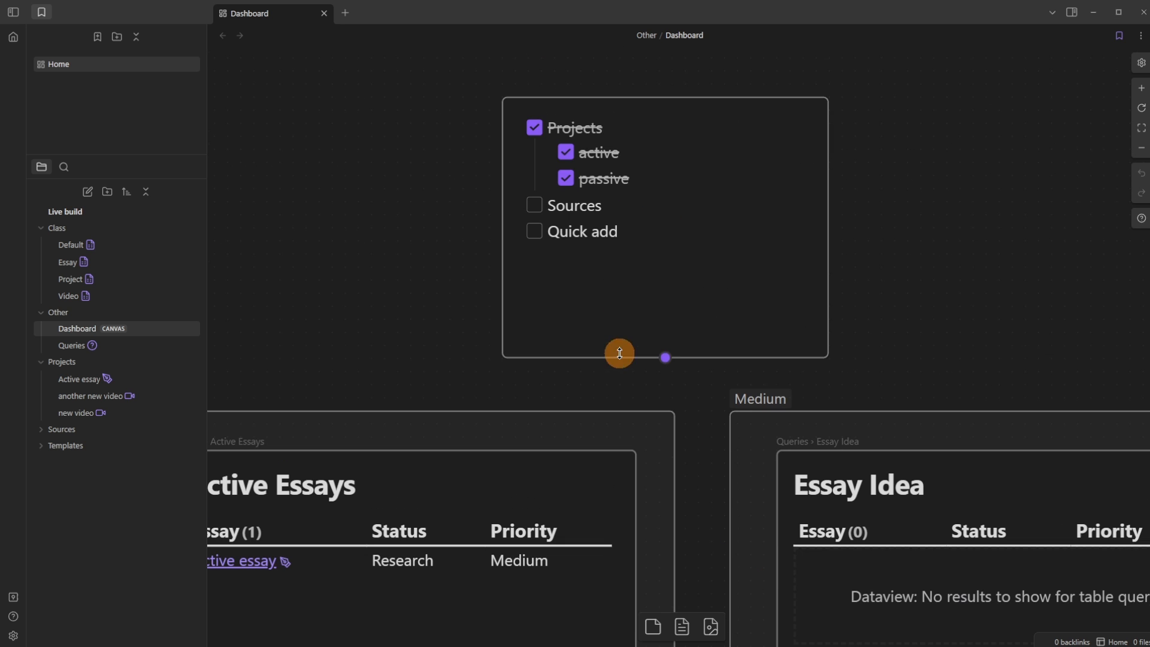
{"action": "scroll", "coordinate": [673, 477], "scroll_direction": "down", "scroll_amount": 2}
{"action": "left_click_drag", "start_coordinate": [676, 485], "coordinate": [680, 291]}
Step: Make a copy of the Video Template note in the Templates folder and title it "Essay Template"
{"action": "left_click", "coordinate": [126, 312]}
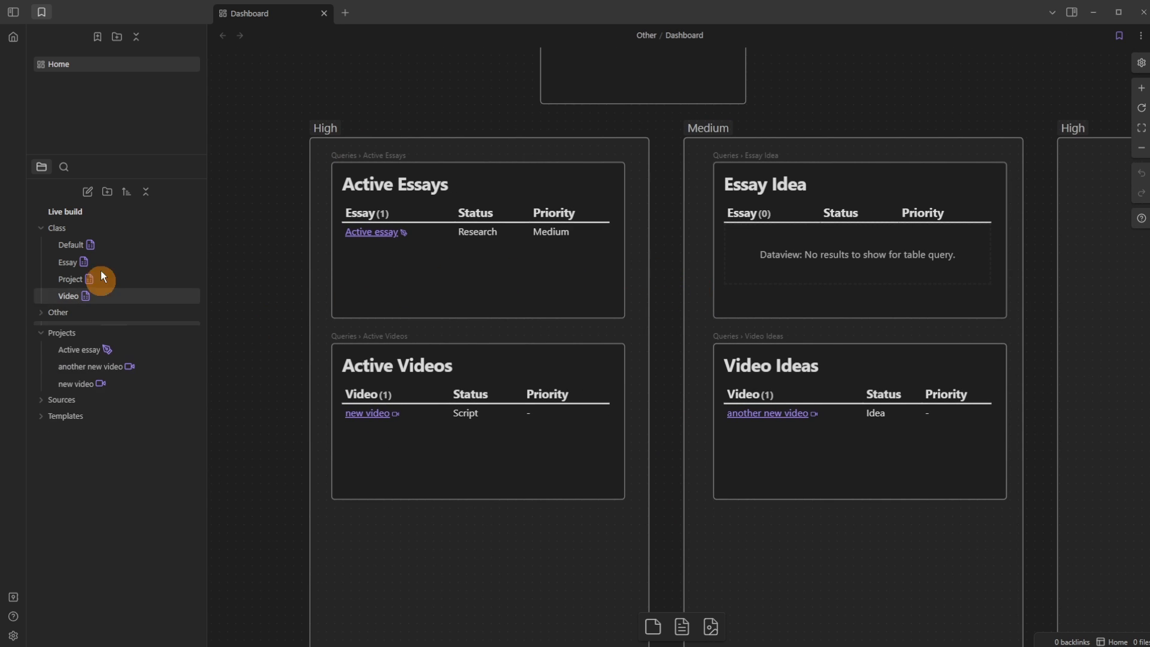
{"action": "left_click", "coordinate": [99, 229]}
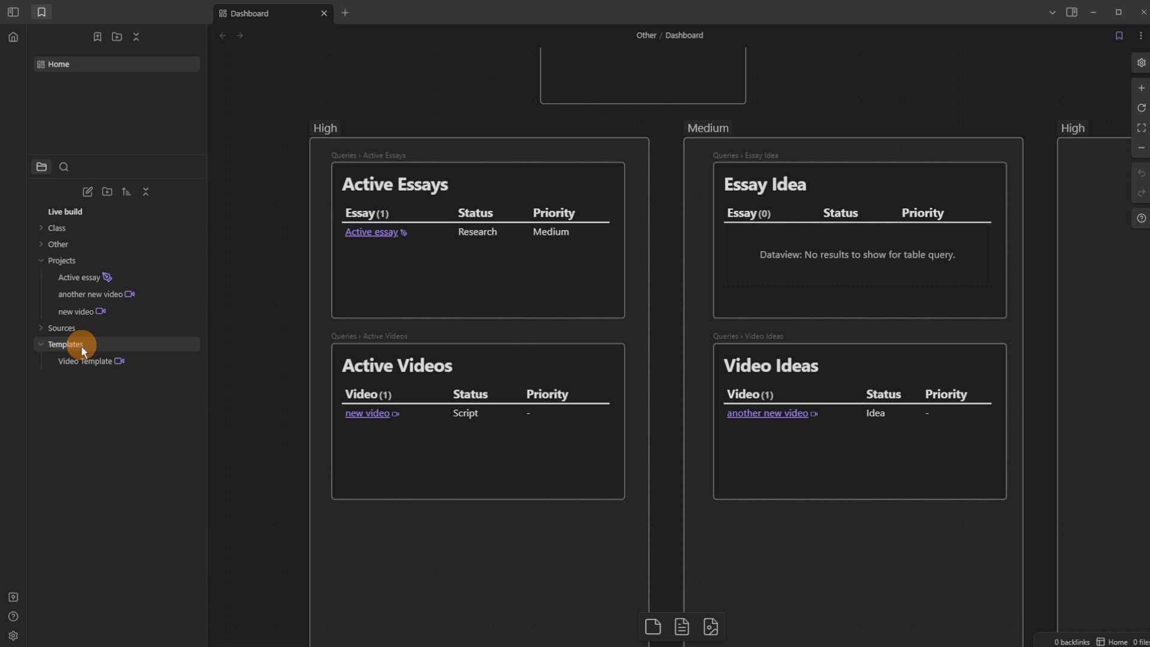
{"action": "right_click", "coordinate": [84, 359]}
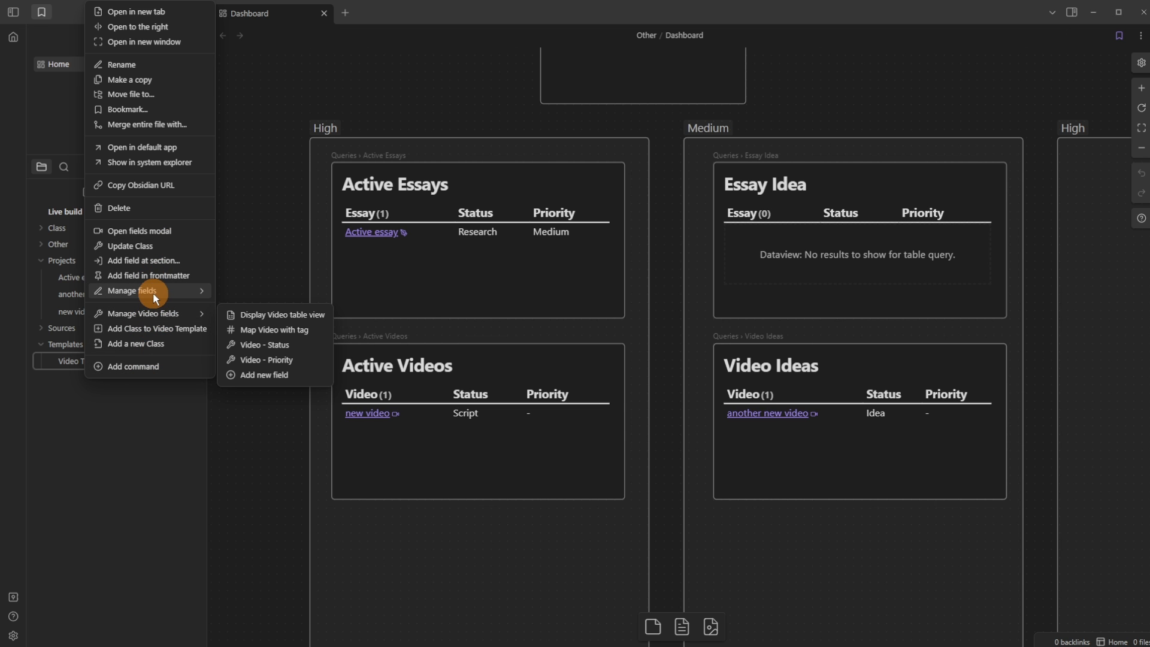
{"action": "mouse_move", "coordinate": [150, 316]}
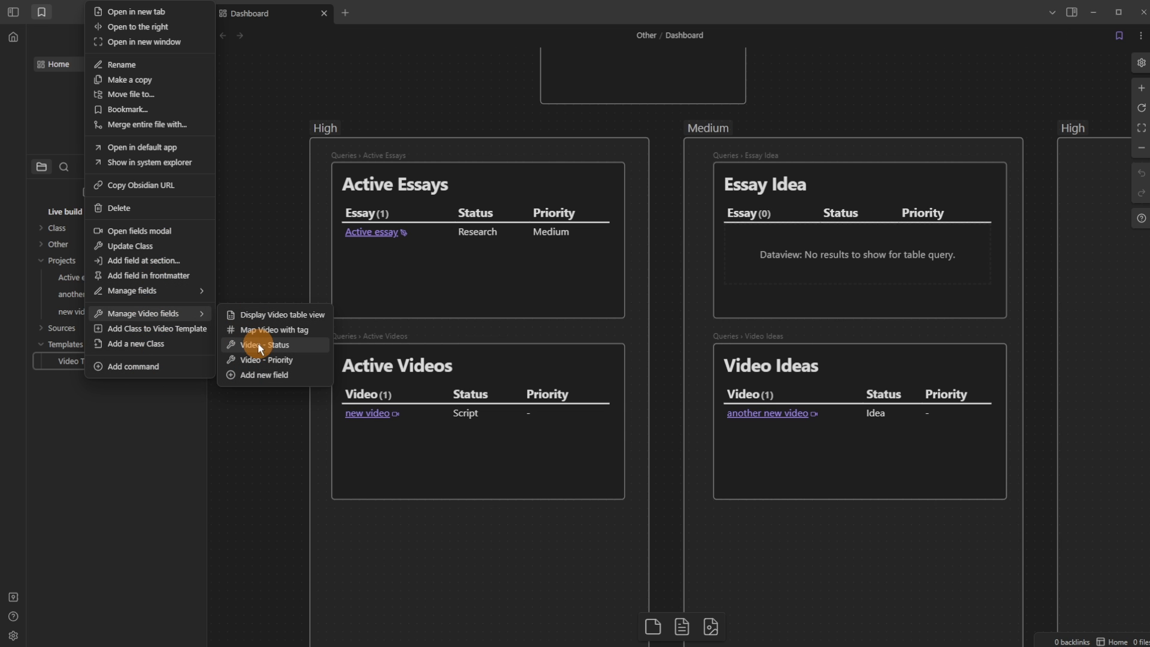
{"action": "left_click", "coordinate": [149, 80]}
{"action": "left_click", "coordinate": [531, 84]}
{"action": "key", "text": "BackSpace"}
{"action": "key", "text": "BackSpace"}
{"action": "key", "text": "BackSpace"}
{"action": "key", "text": "BackSpace"}
{"action": "key", "text": "BackSpace"}
{"action": "type", "text": "Essay Template"}
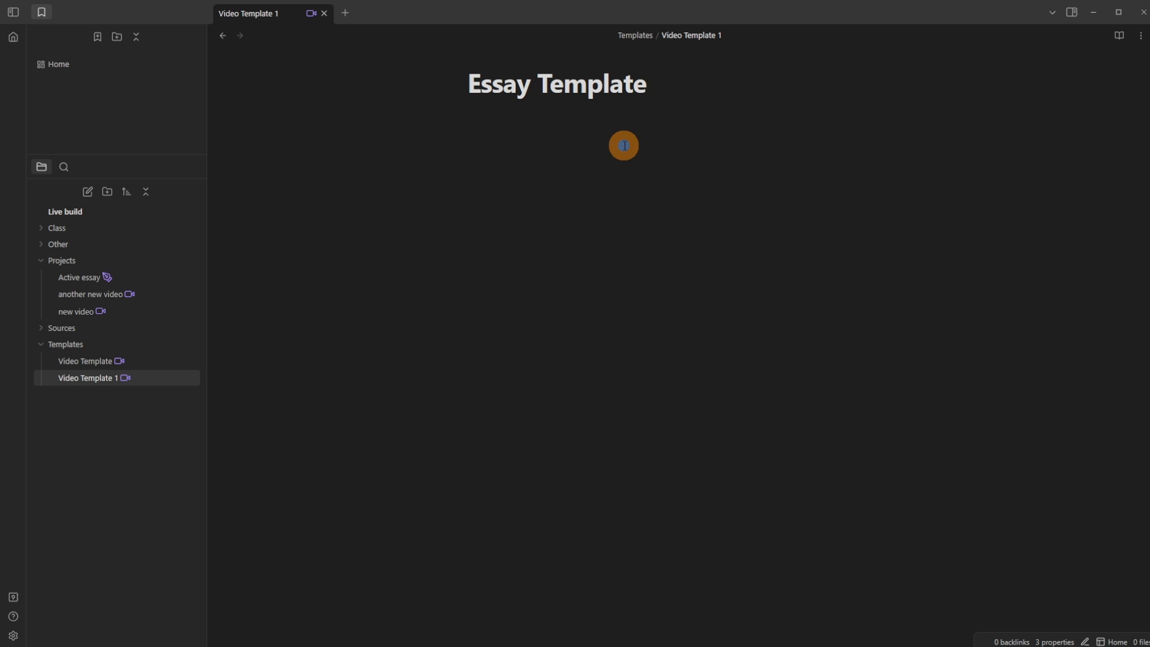
{"action": "key", "text": "Return"}
Step: Check the Essay Template's fields and copy the Class select field definition from the Default class note to the top of the Essay class note
{"action": "left_click", "coordinate": [311, 16]}
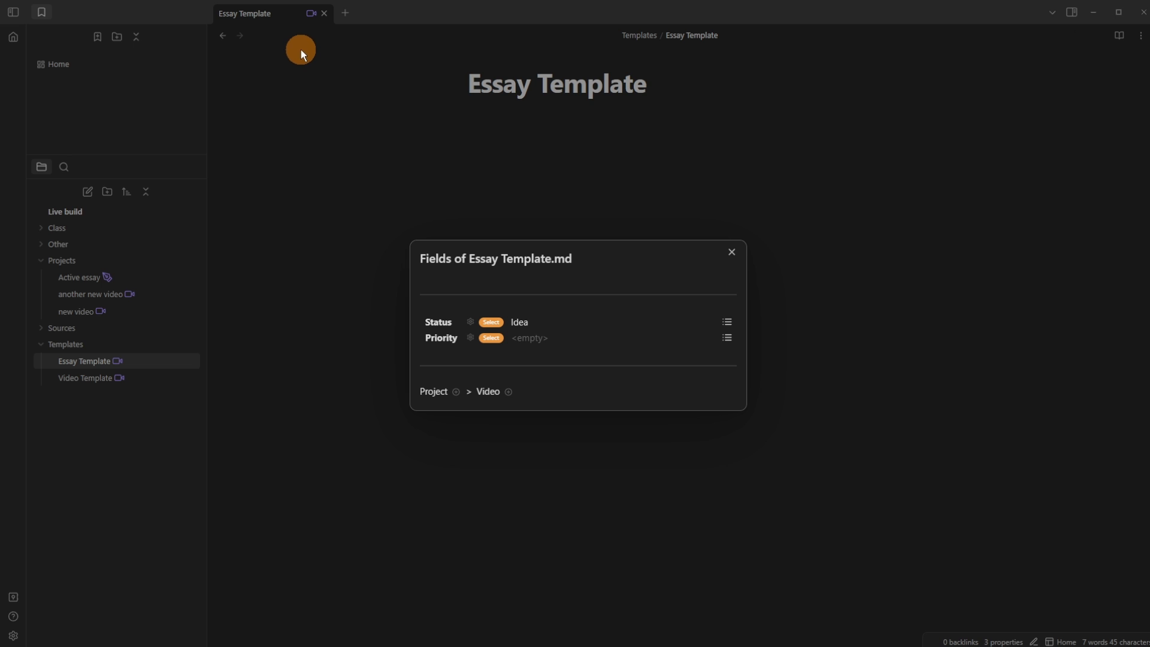
{"action": "left_click", "coordinate": [318, 90]}
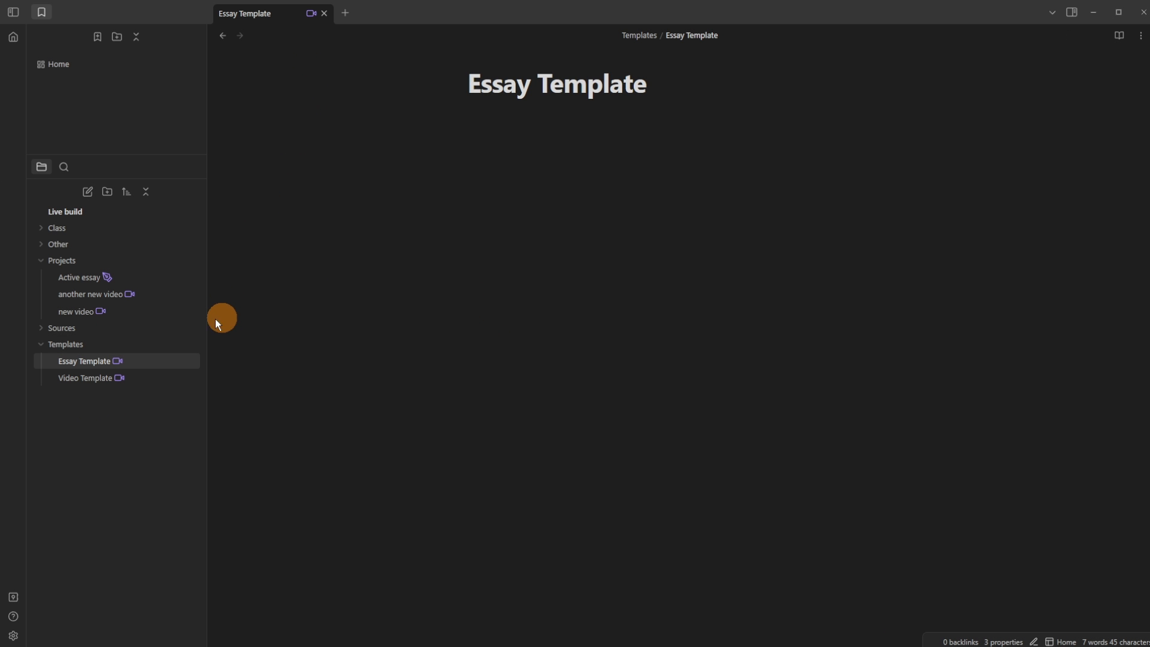
{"action": "left_click", "coordinate": [84, 226]}
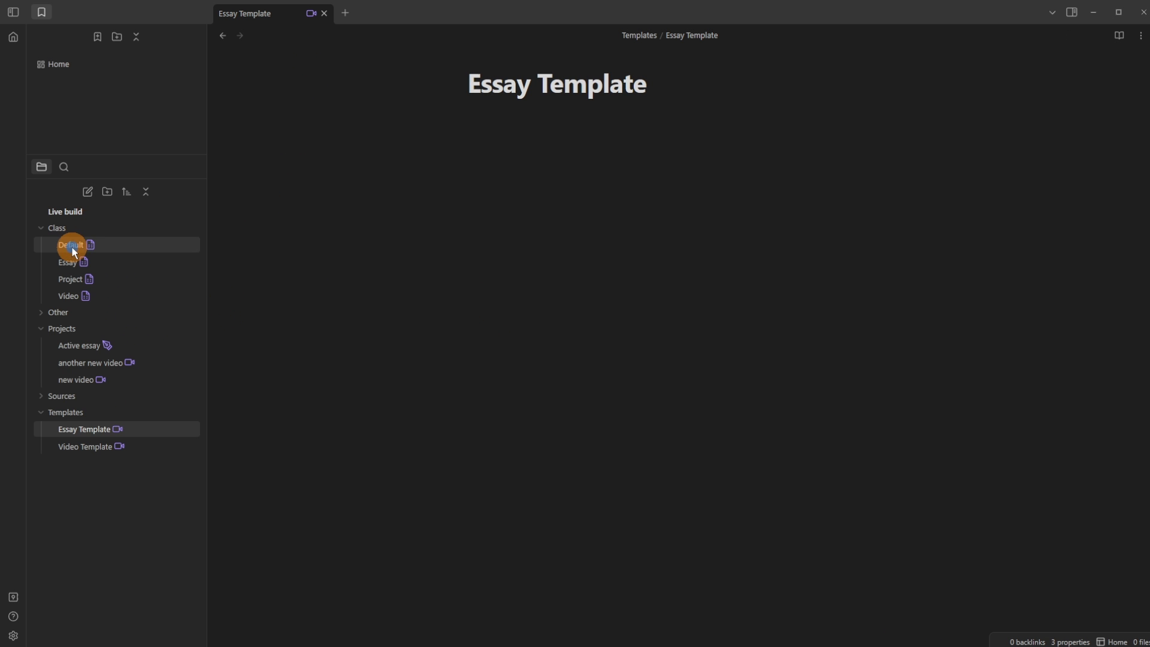
{"action": "left_click", "coordinate": [71, 246]}
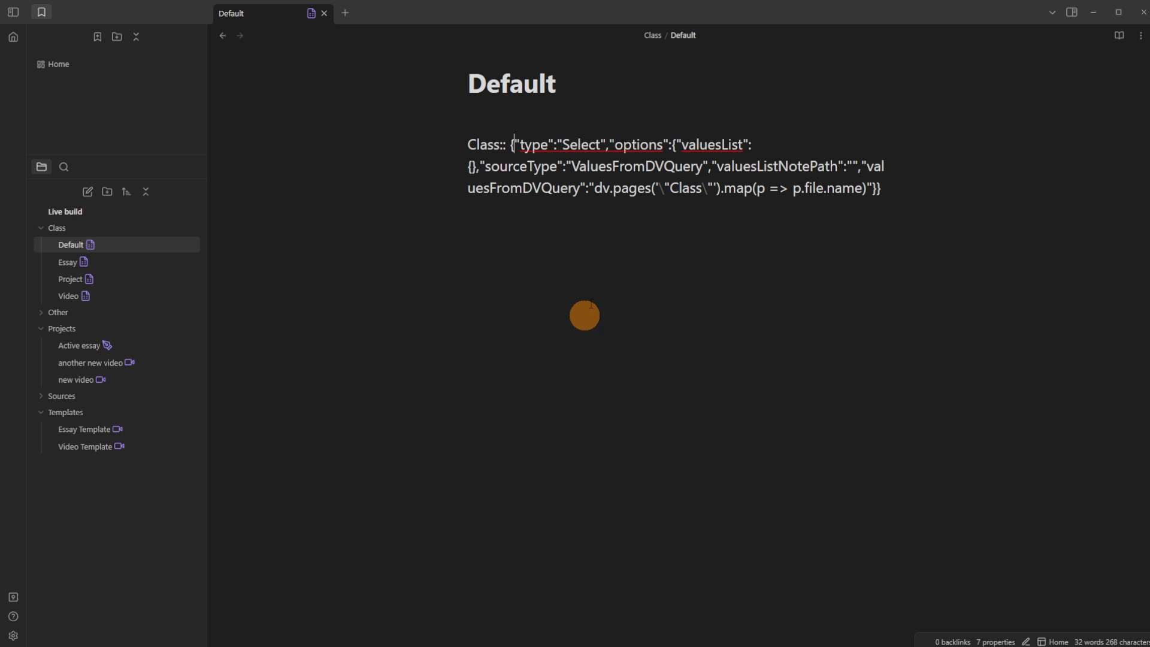
{"action": "left_click", "coordinate": [70, 263]}
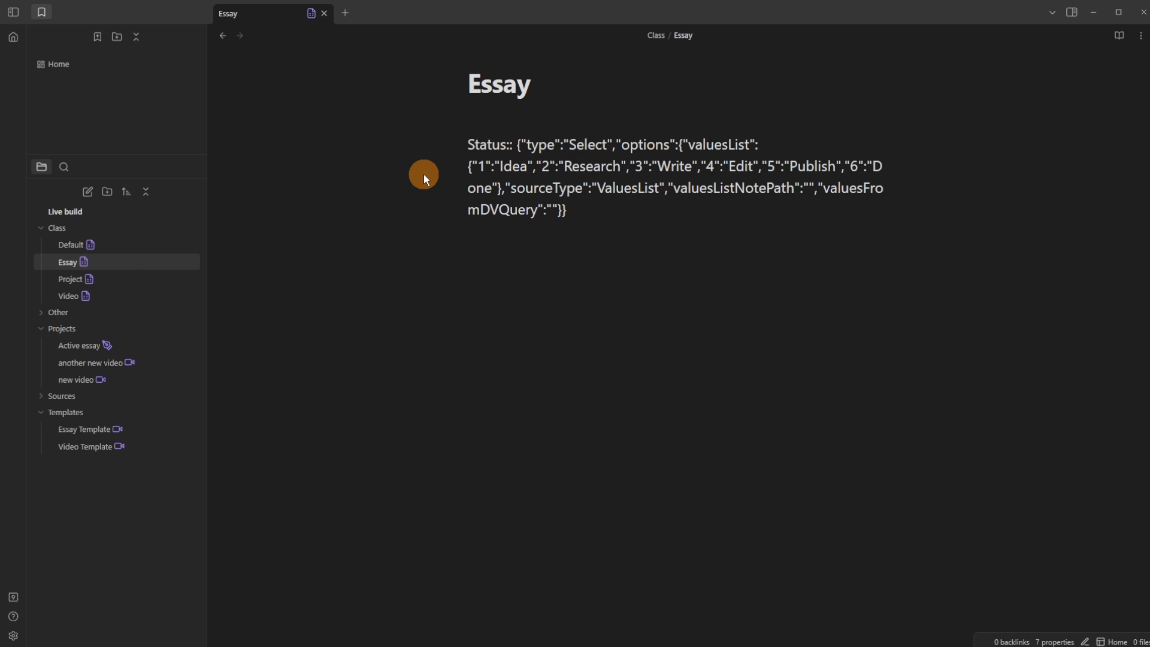
{"action": "type", "text": "Class:: {\"type\":\"Select\",\"options\":{\"valuesList\":{},\"sourceType\":\"ValuesFromDVQuery\",\"valuesListNotePath\":\"\",\"valuesFromDVQuery\":\"dv.pages('\"Class\"').map(p => p.file.name)\"}}"}
{"action": "key", "text": "BackSpace"}
Step: Add the same Class select field definition at the top of the Project and Video class notes
{"action": "left_click", "coordinate": [63, 281]}
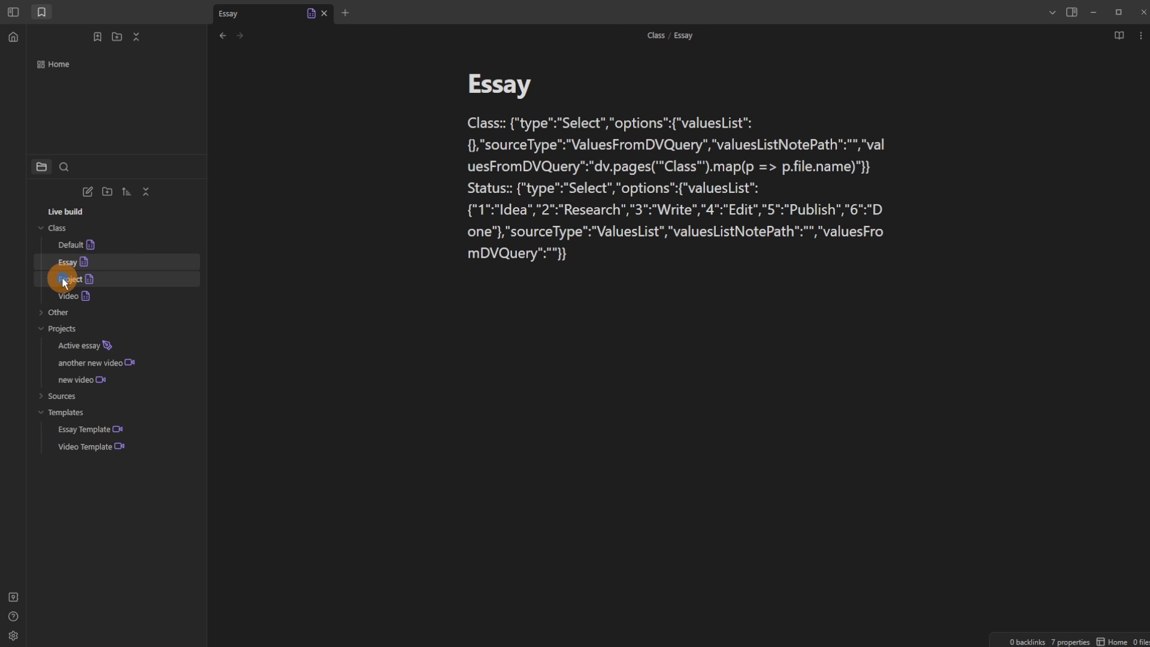
{"action": "type", "text": "Class:: {\"type\":\"Select\",\"options\":{\"valuesList\":{},\"sourceType\":\"ValuesFromDVQuery\",\"valuesListNotePath\":\"\",\"valuesFromDVQuery\":\"dv.pages('\"Class\"').map(p => p.file.name)\"}}"}
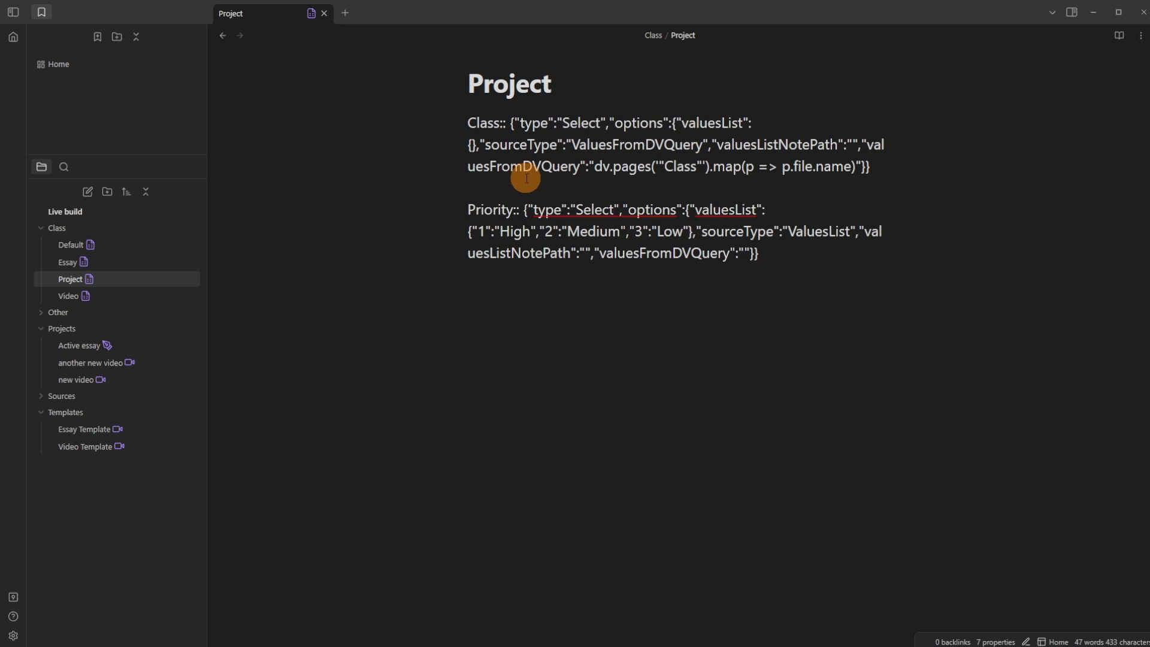
{"action": "key", "text": "BackSpace"}
{"action": "left_click", "coordinate": [67, 297]}
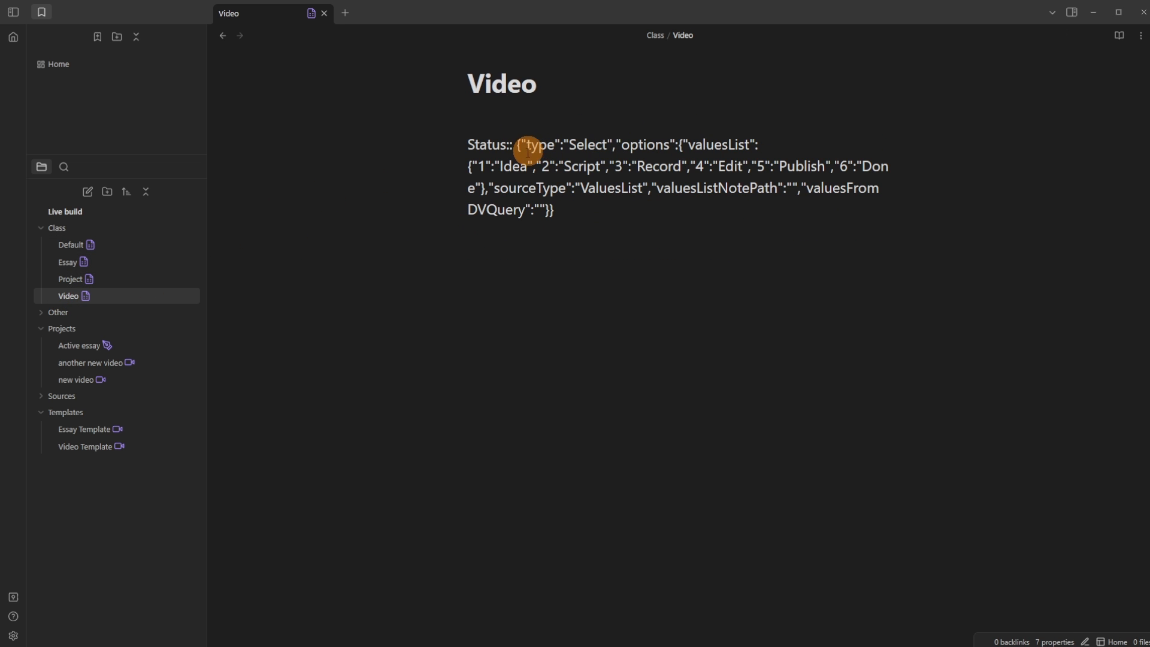
{"action": "type", "text": "Class:: {\"type\":\"Select\",\"options\":{\"valuesList\":{},\"sourceType\":\"ValuesFromDVQuery\",\"valuesListNotePath\":\"\",\"valuesFromDVQuery\":\"dv.pages(\\\"Class\\\").map(p => p.file.name)\"}}"}
{"action": "key", "text": "BackSpace"}
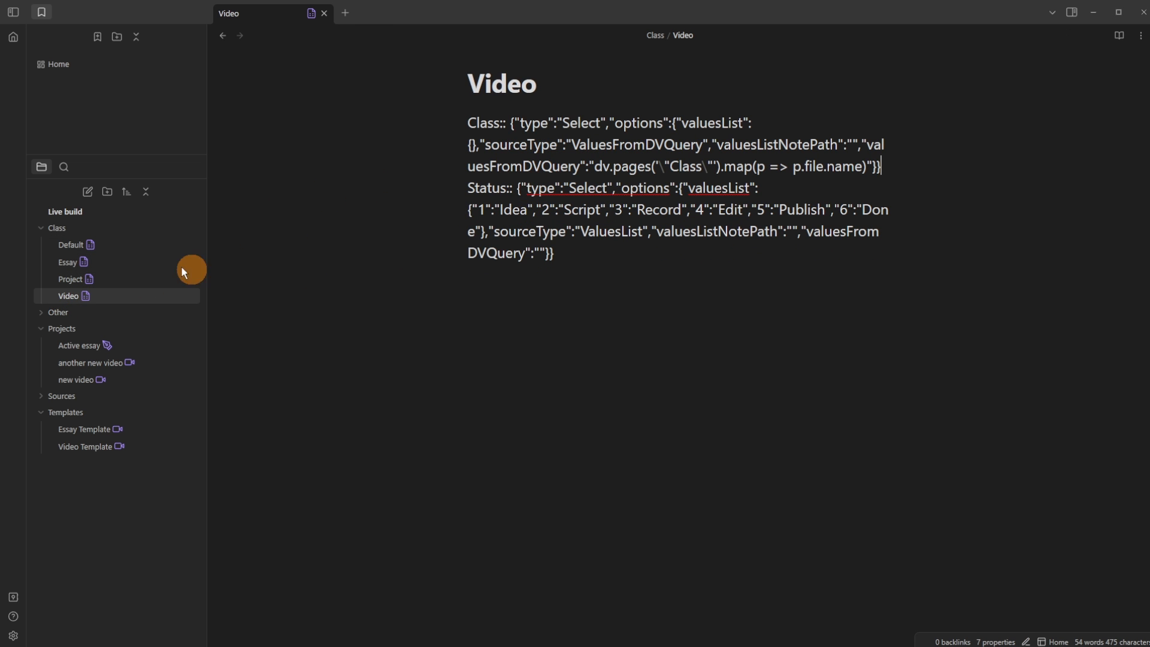
Step: Set the Class field of the Essay Template note to Essay
{"action": "left_click", "coordinate": [72, 228]}
{"action": "left_click", "coordinate": [82, 365]}
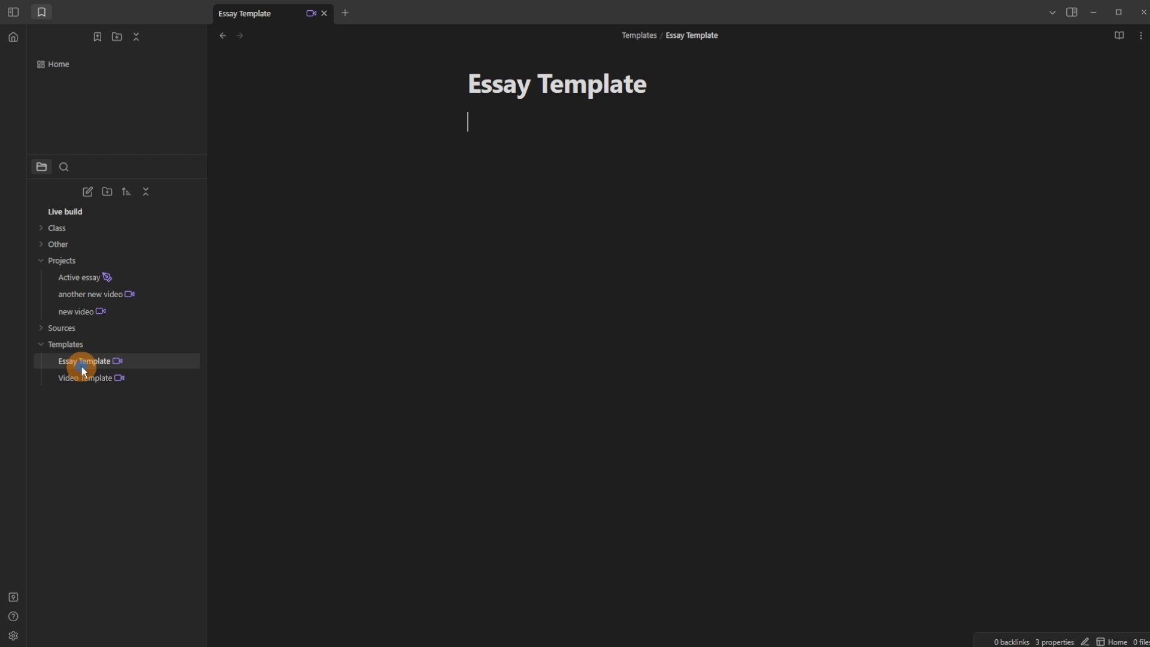
{"action": "left_click", "coordinate": [312, 14]}
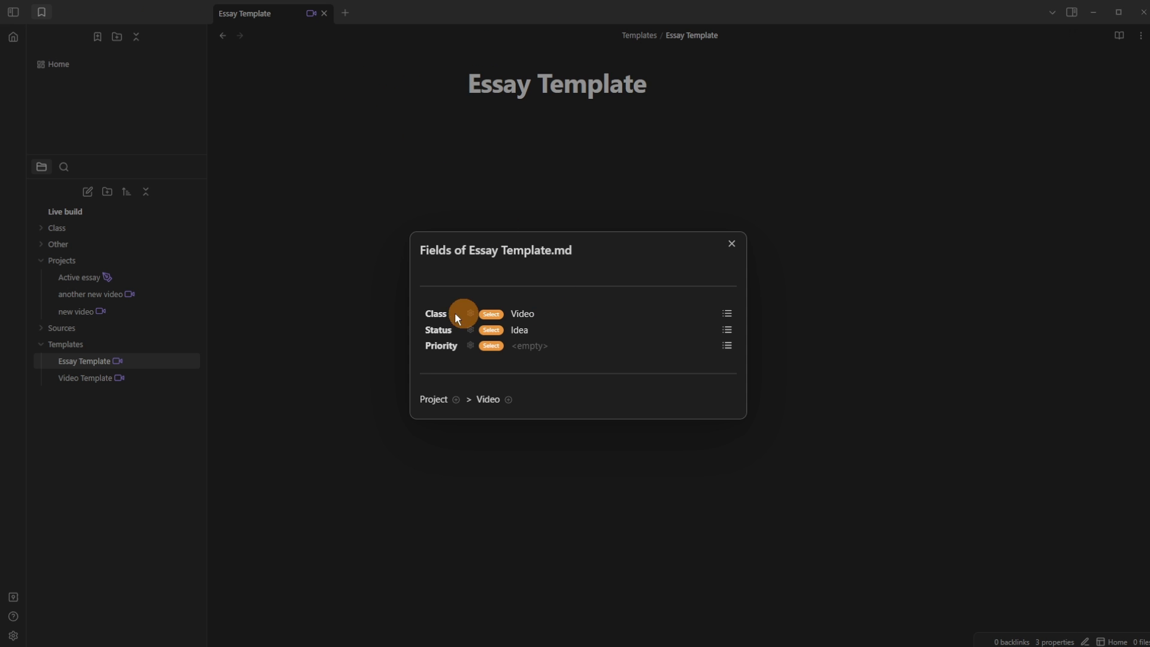
{"action": "left_click", "coordinate": [727, 313]}
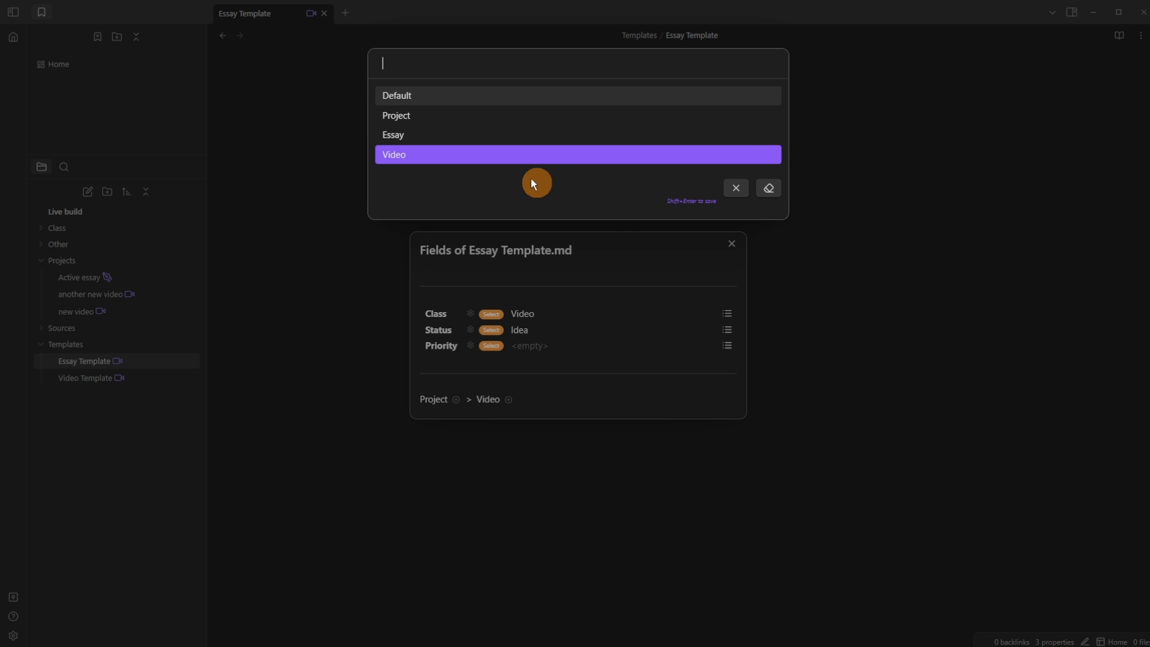
{"action": "left_click", "coordinate": [446, 133]}
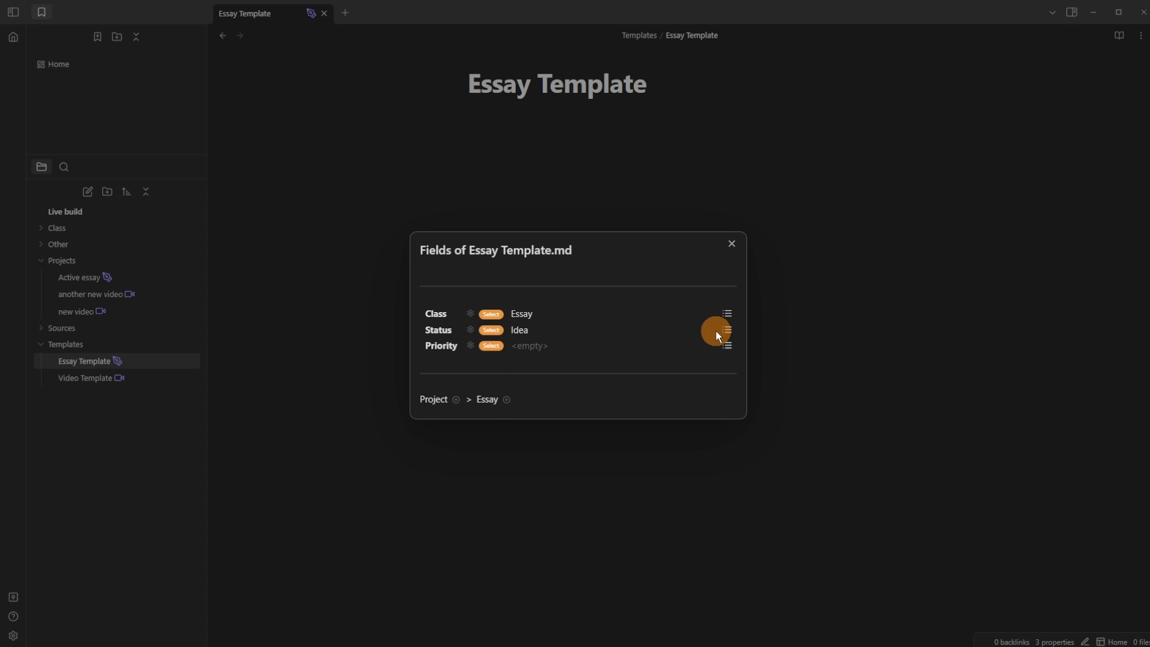
{"action": "left_click", "coordinate": [614, 158]}
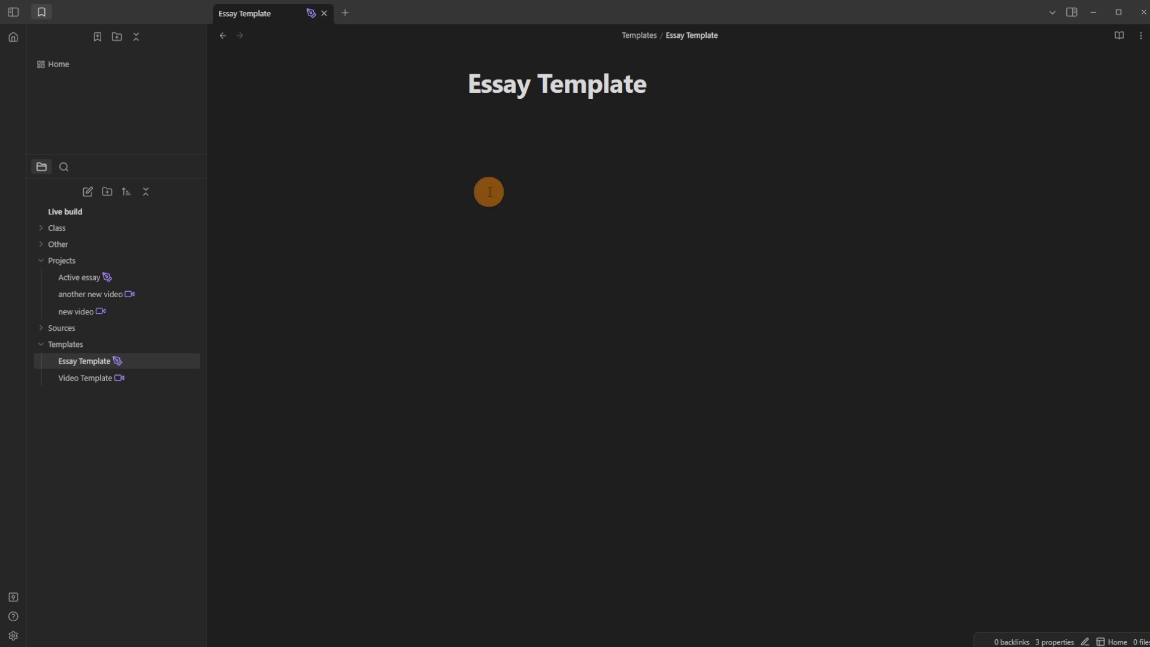
Step: Set the template path of QuickAdd's Essay choice to the Essay Template note in the Templates folder
{"action": "left_click", "coordinate": [13, 635]}
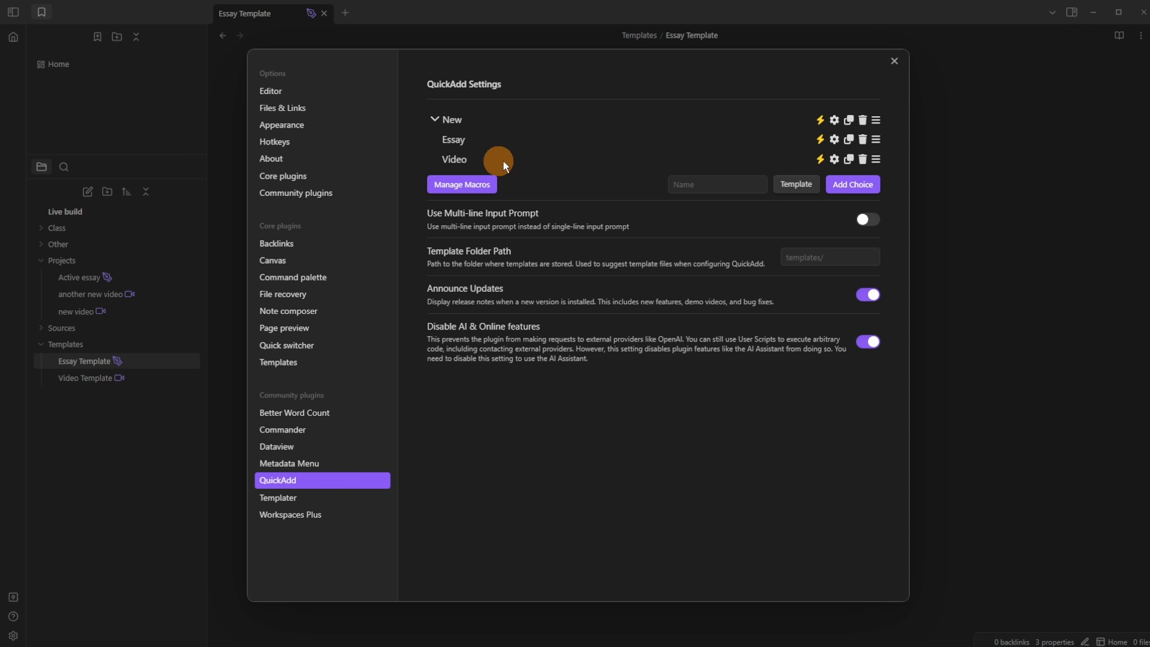
{"action": "left_click", "coordinate": [835, 140]}
{"action": "left_click", "coordinate": [690, 222]}
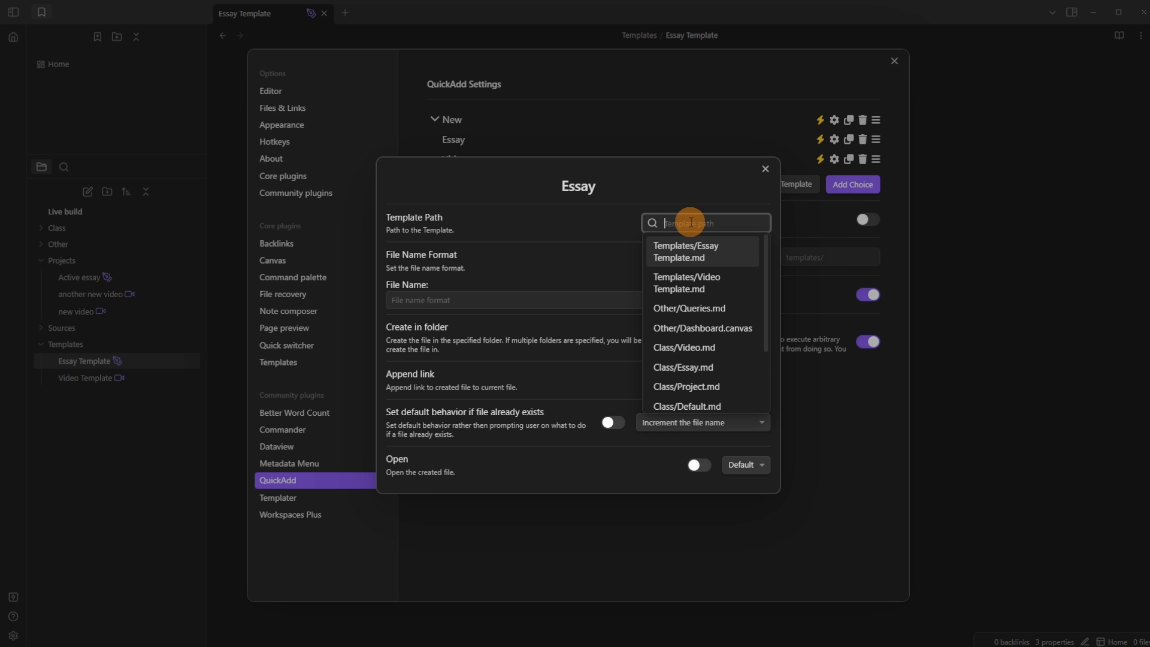
{"action": "type", "text": "es/Essa"}
{"action": "key", "text": "Return"}
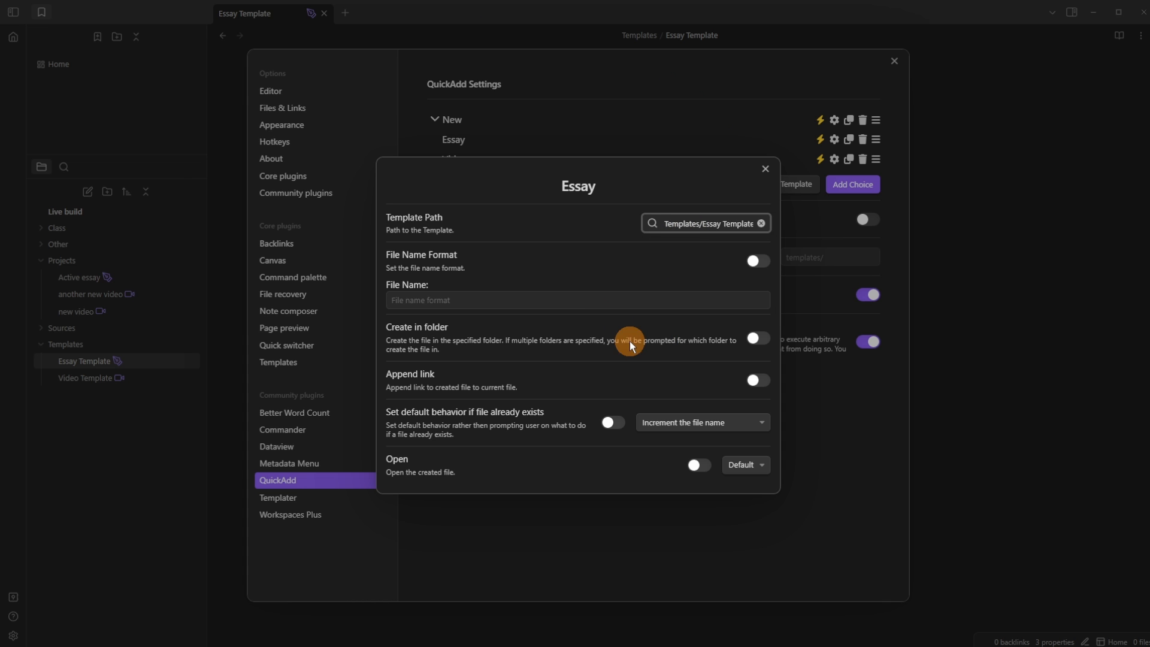
Step: Enable Create in folder for the Essay choice with Projects as the folder, and close the settings
{"action": "left_click", "coordinate": [748, 337]}
{"action": "left_click", "coordinate": [482, 337]}
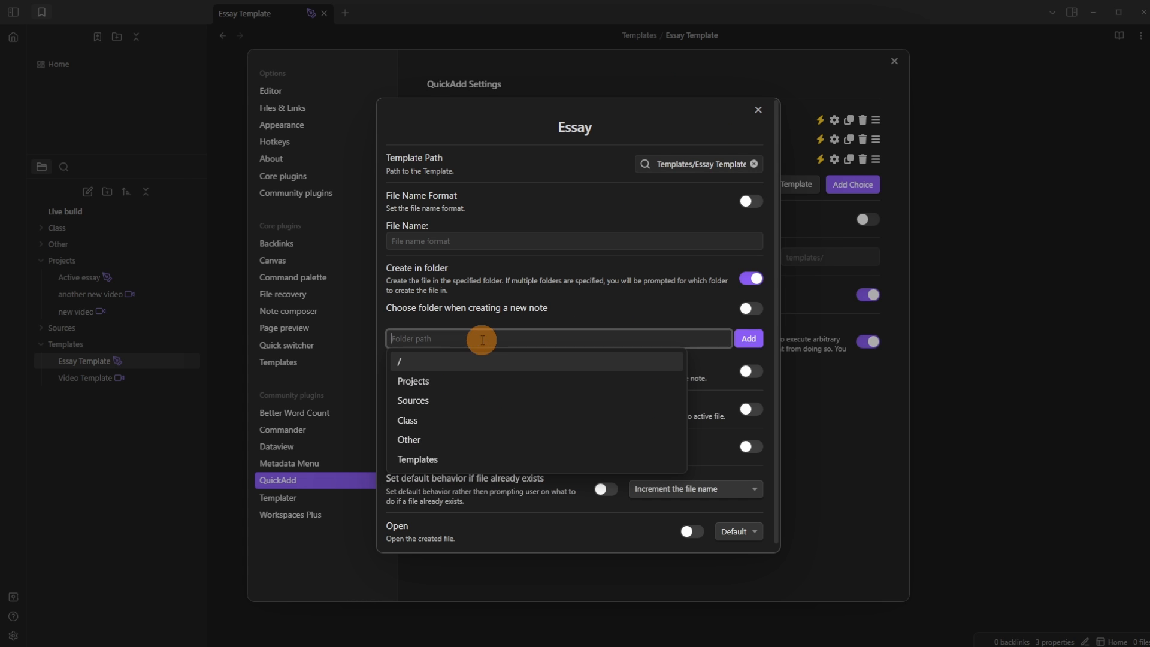
{"action": "left_click", "coordinate": [465, 382]}
{"action": "left_click", "coordinate": [748, 339]}
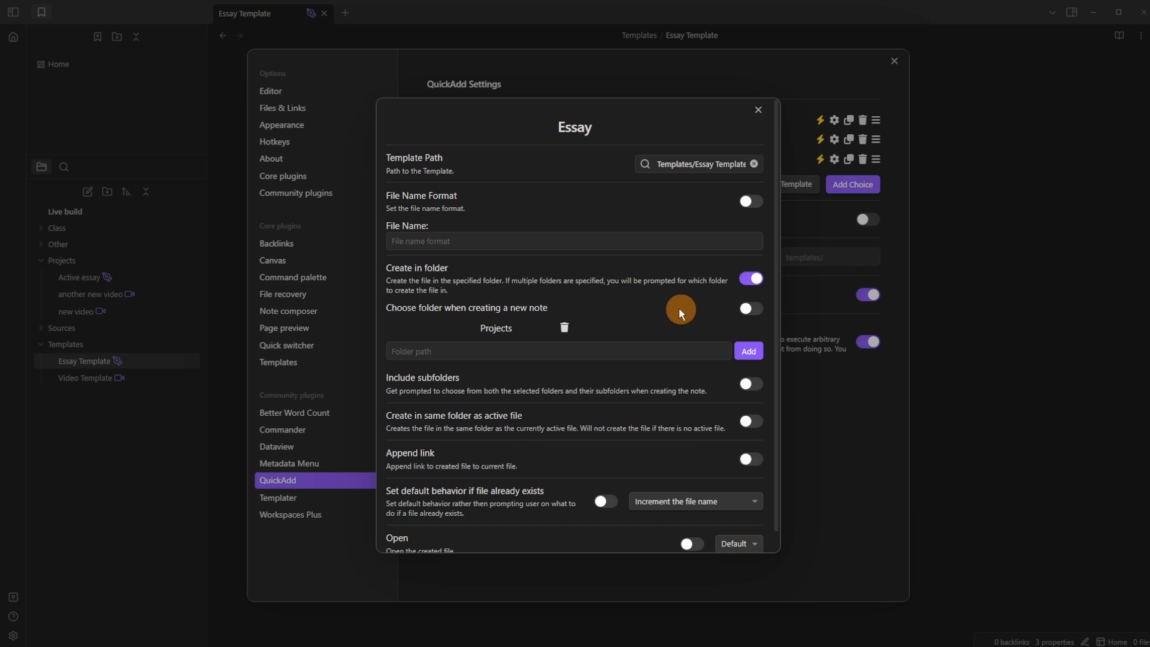
{"action": "scroll", "coordinate": [691, 494], "scroll_direction": "down", "scroll_amount": 1}
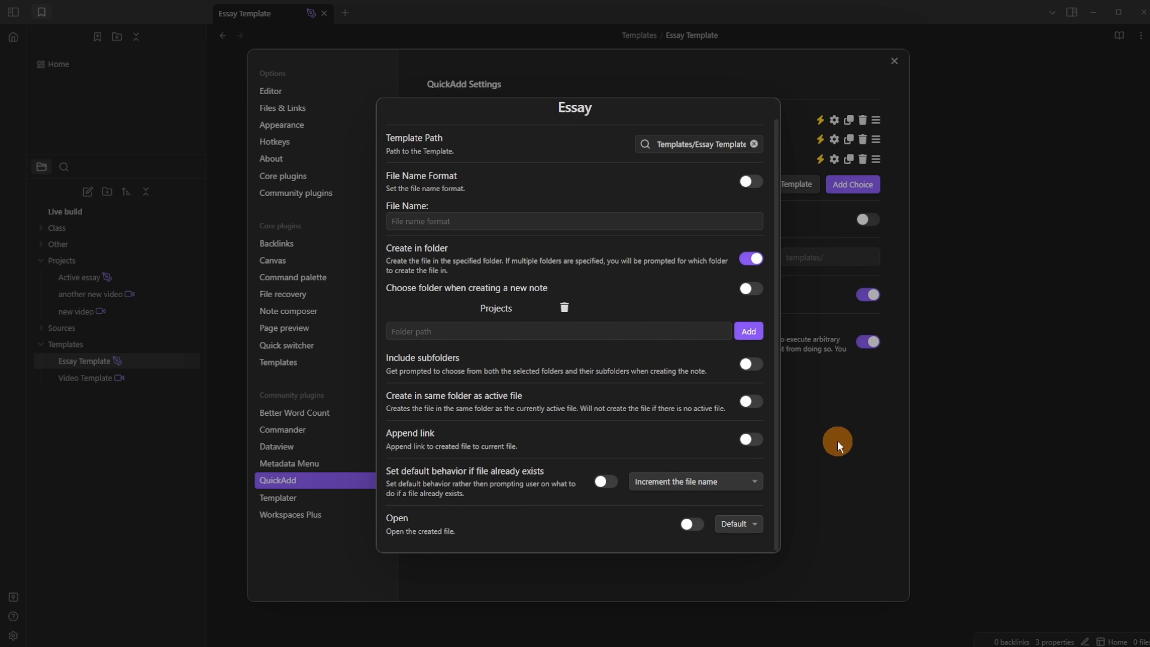
{"action": "left_click", "coordinate": [837, 441]}
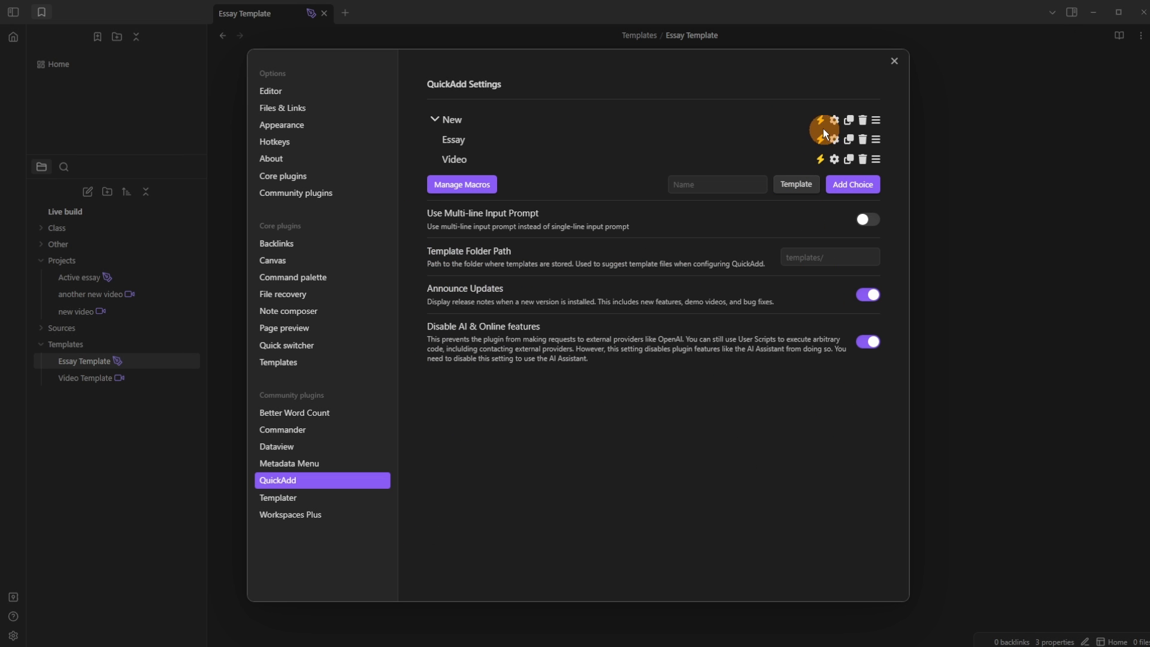
{"action": "left_click", "coordinate": [979, 187]}
Step: Create an essay note named New essay through the QuickAdd New menu
{"action": "left_click", "coordinate": [588, 172]}
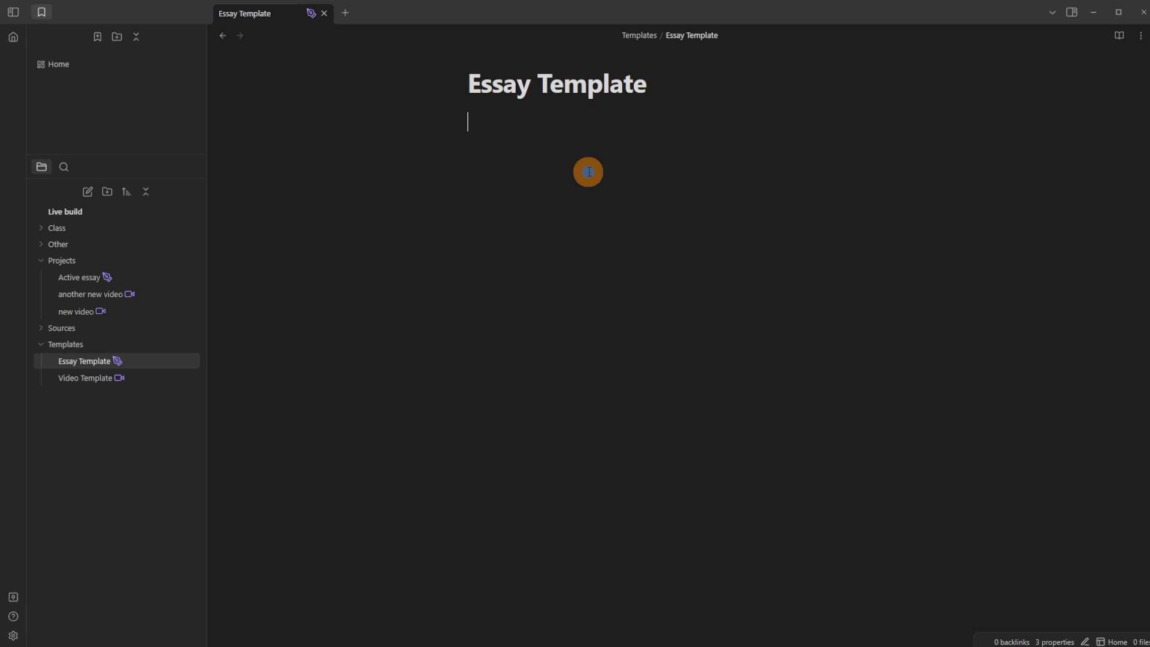
{"action": "key", "text": "ctrl+n"}
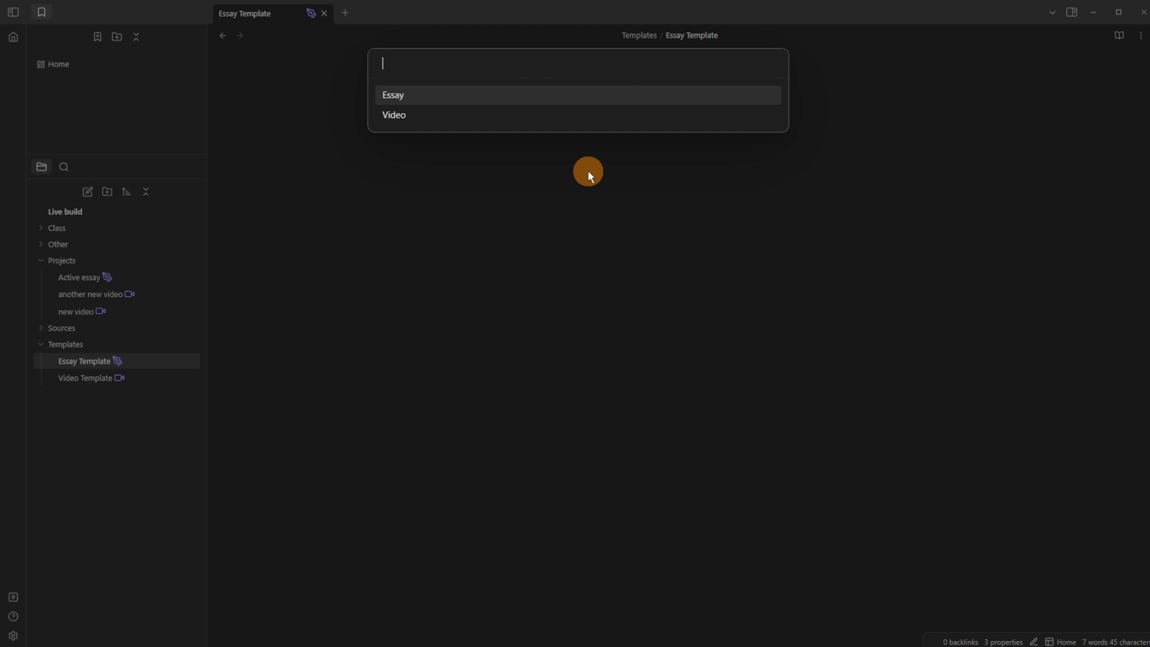
{"action": "key", "text": "Return"}
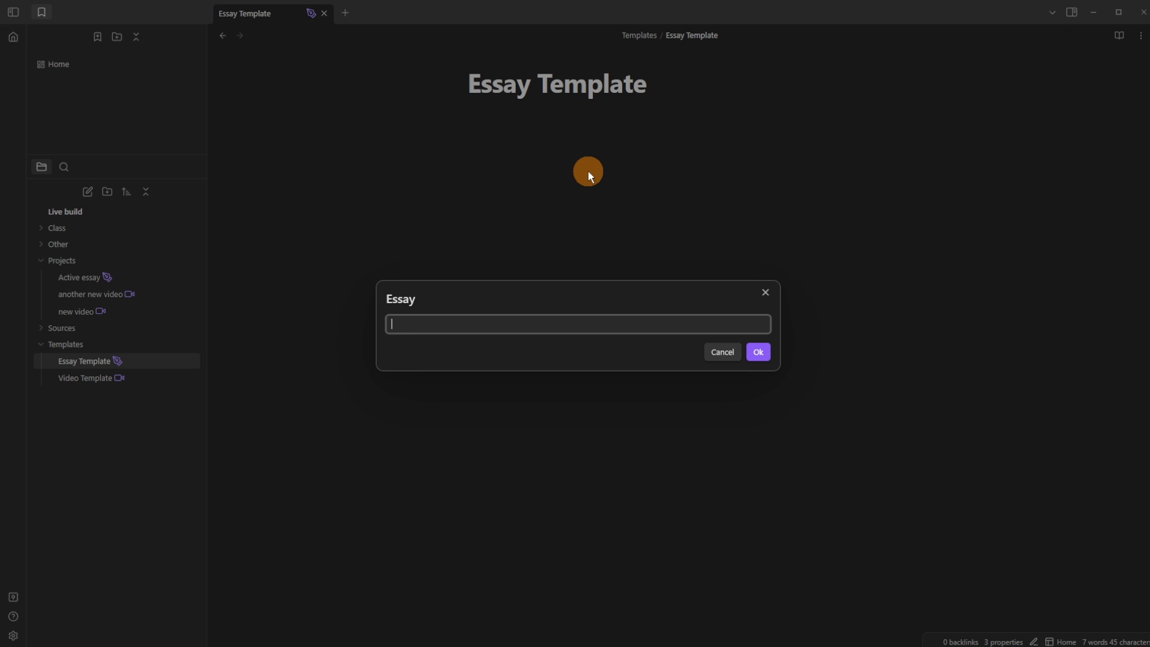
{"action": "type", "text": "New essay"}
{"action": "key", "text": "Return"}
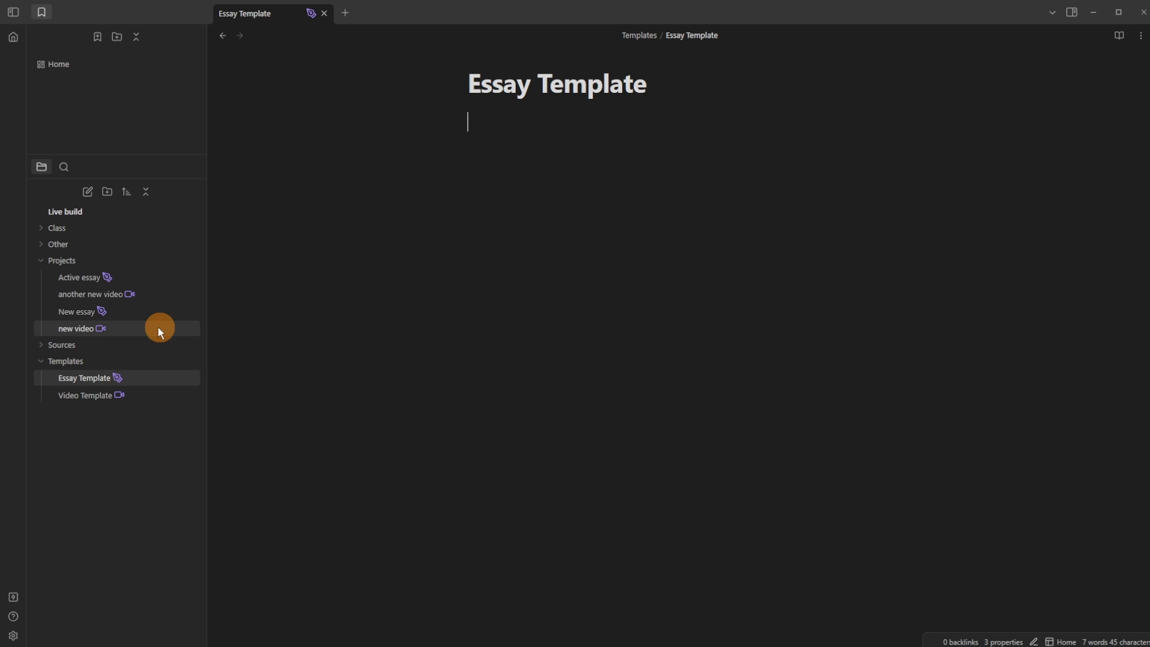
Step: Check the Essay Idea query on the Home dashboard and open New essay from it
{"action": "left_click", "coordinate": [89, 65]}
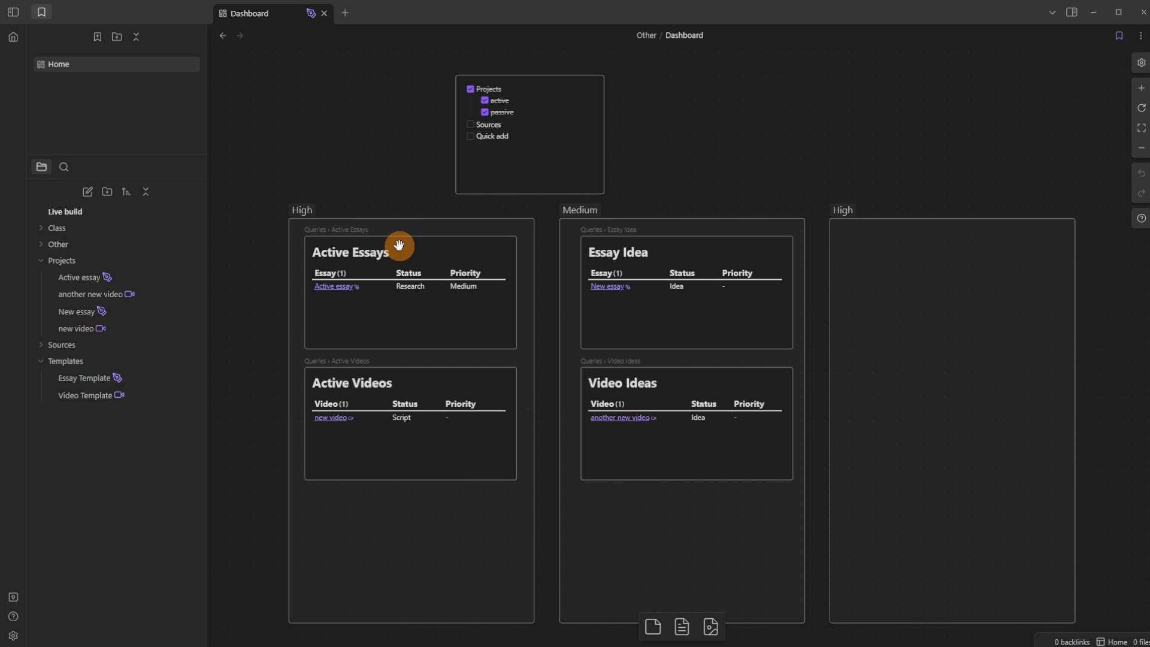
{"action": "left_click", "coordinate": [640, 298]}
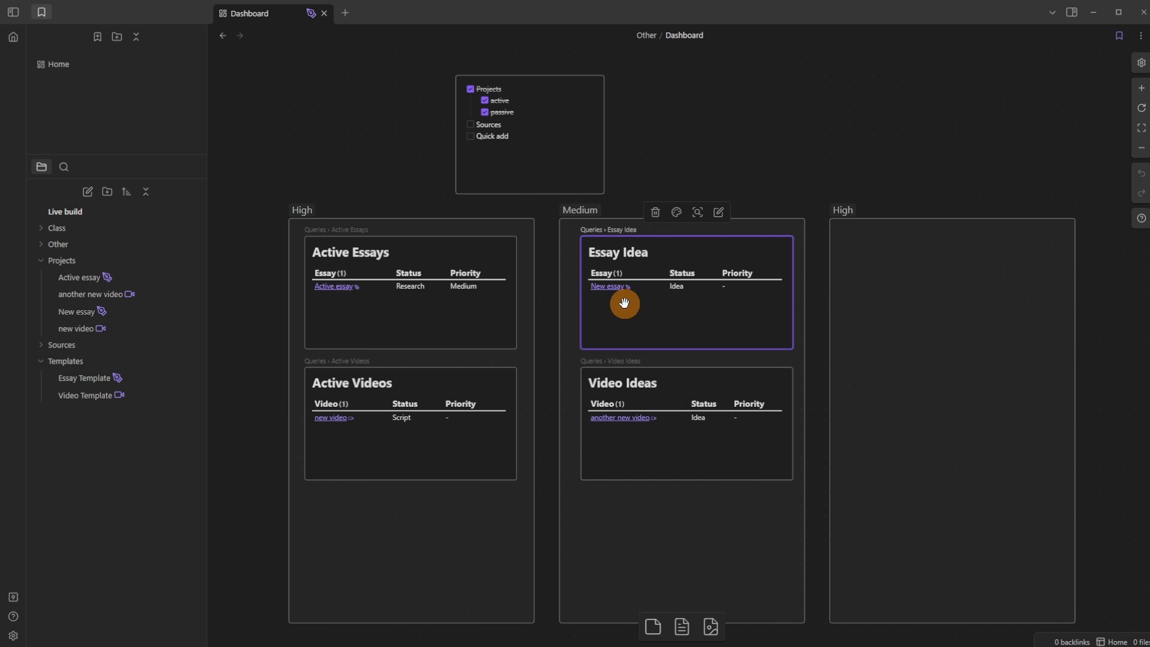
{"action": "scroll", "coordinate": [623, 303], "scroll_direction": "up", "scroll_amount": 5}
{"action": "left_click", "coordinate": [605, 273]}
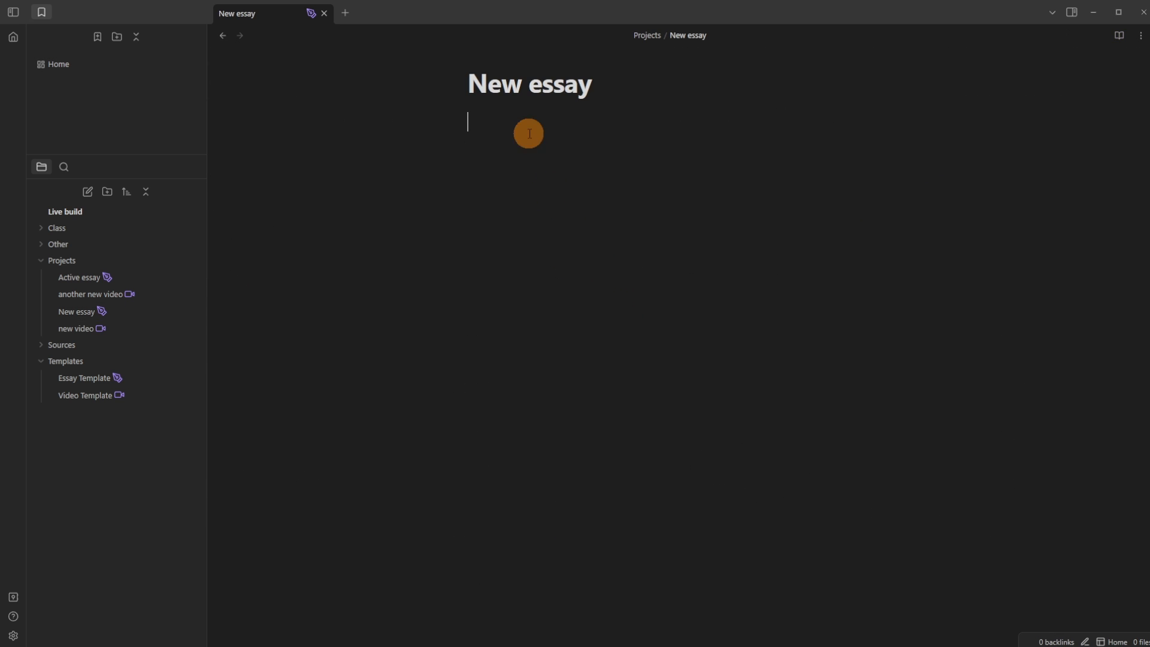
Step: Add a level-one References heading to the Essay Template note, with blank lines above it
{"action": "left_click", "coordinate": [83, 379]}
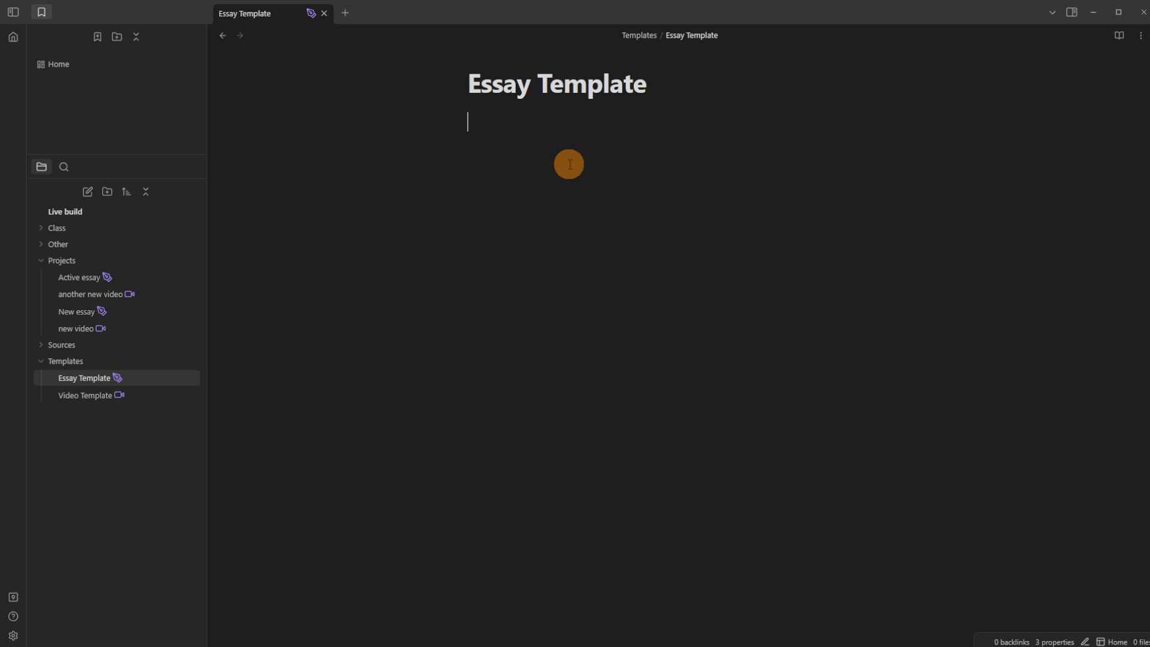
{"action": "key", "text": "Return"}
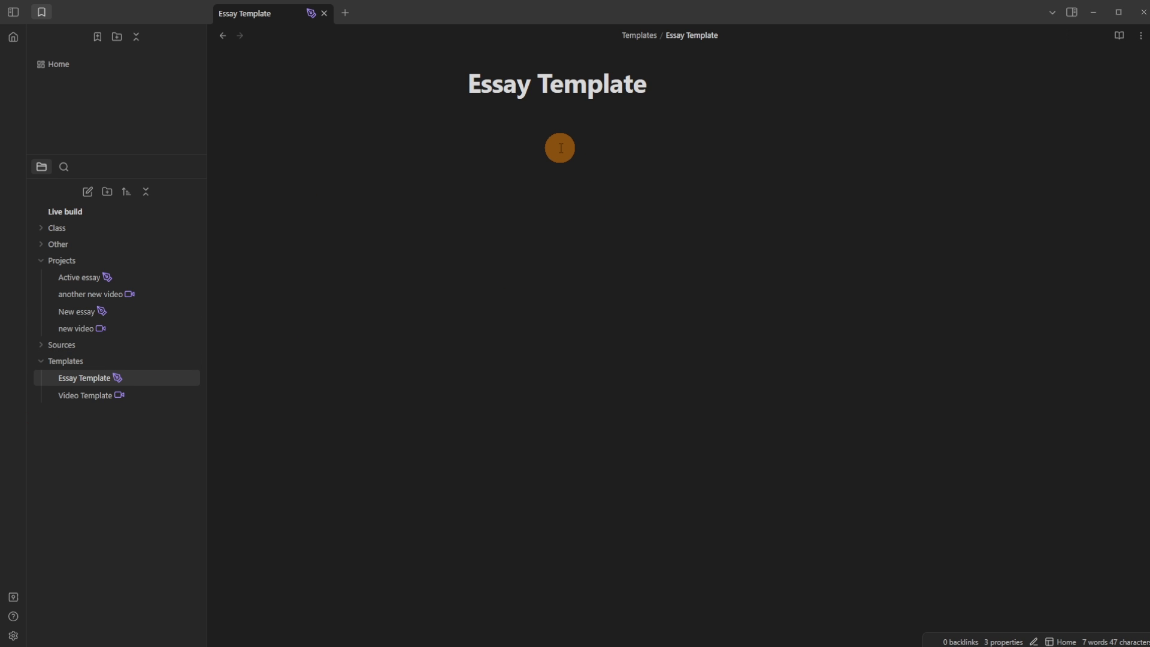
{"action": "type", "text": "# Sour"}
{"action": "key", "text": "BackSpace"}
{"action": "key", "text": "BackSpace"}
{"action": "key", "text": "BackSpace"}
{"action": "key", "text": "BackSpace"}
{"action": "key", "text": "BackSpace"}
{"action": "key", "text": "BackSpace"}
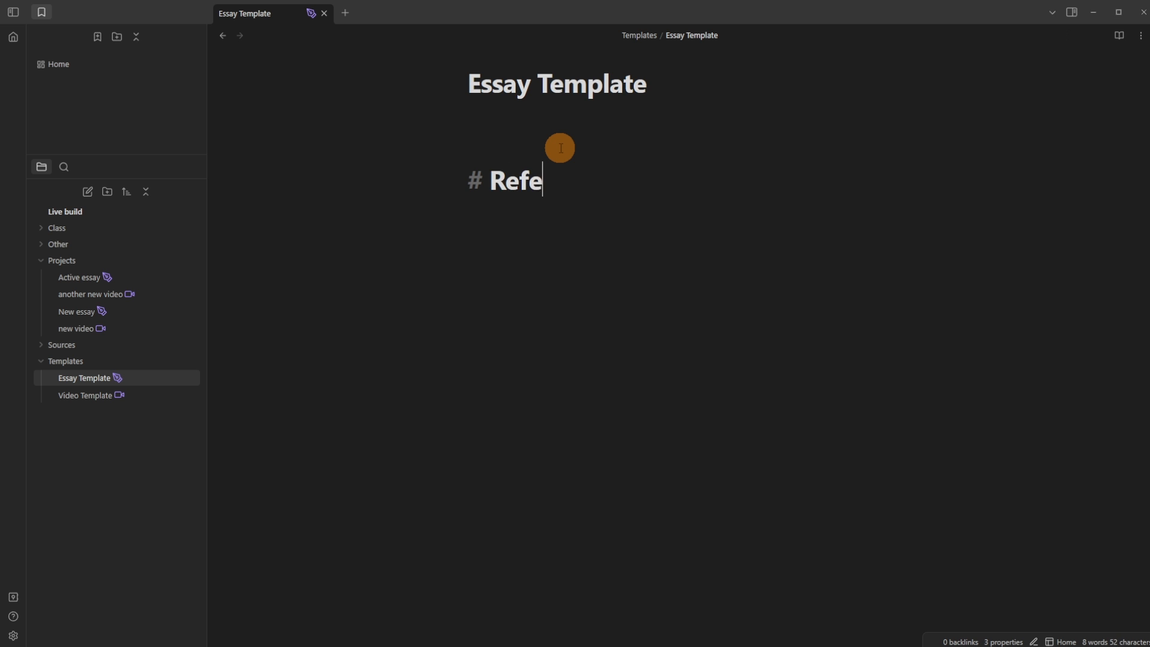
{"action": "left_click", "coordinate": [560, 148]}
{"action": "key", "text": "Return"}
{"action": "key", "text": "Return"}
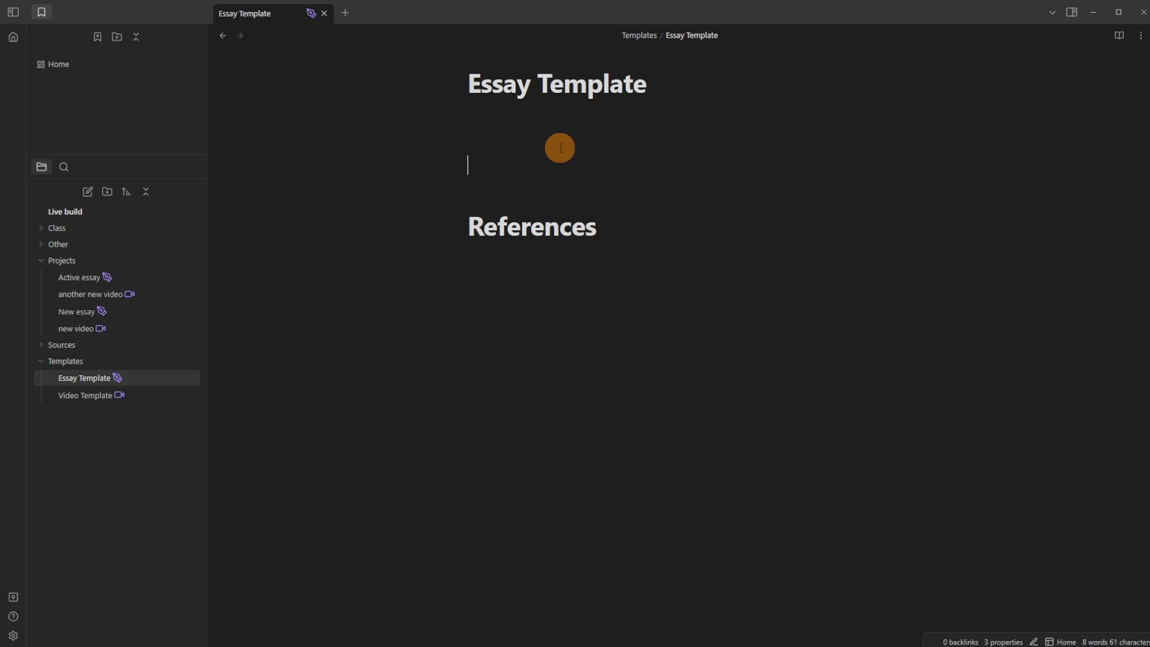
Step: Create another essay named Reference essay through the QuickAdd New menu
{"action": "key", "text": "ctrl+n"}
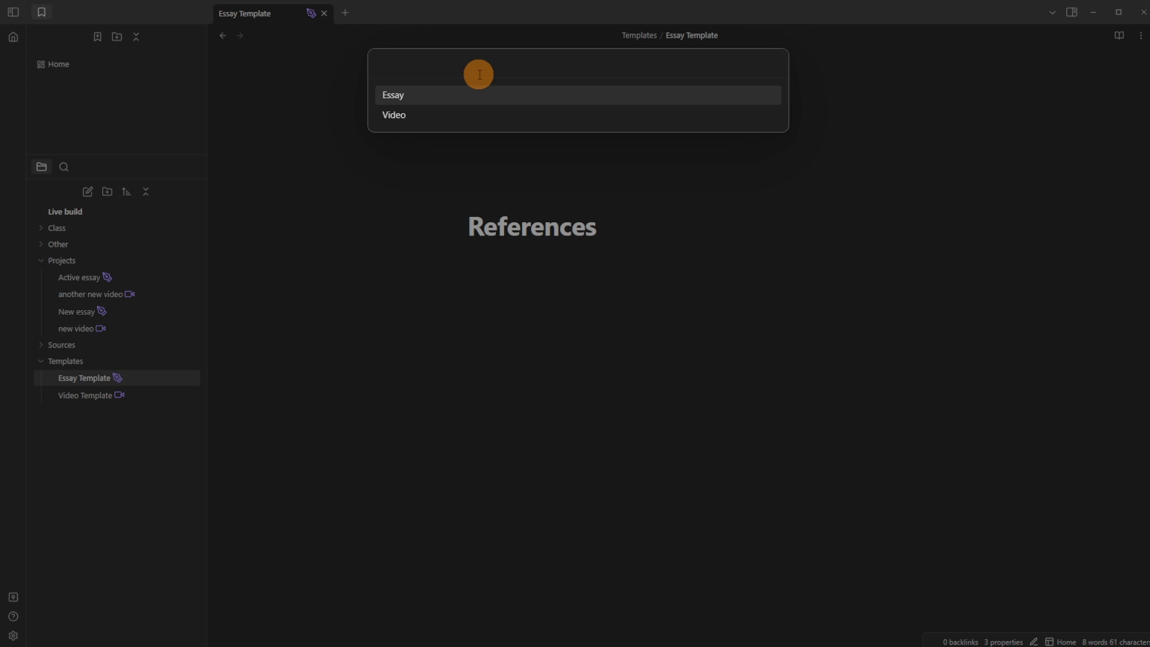
{"action": "key", "text": "Return"}
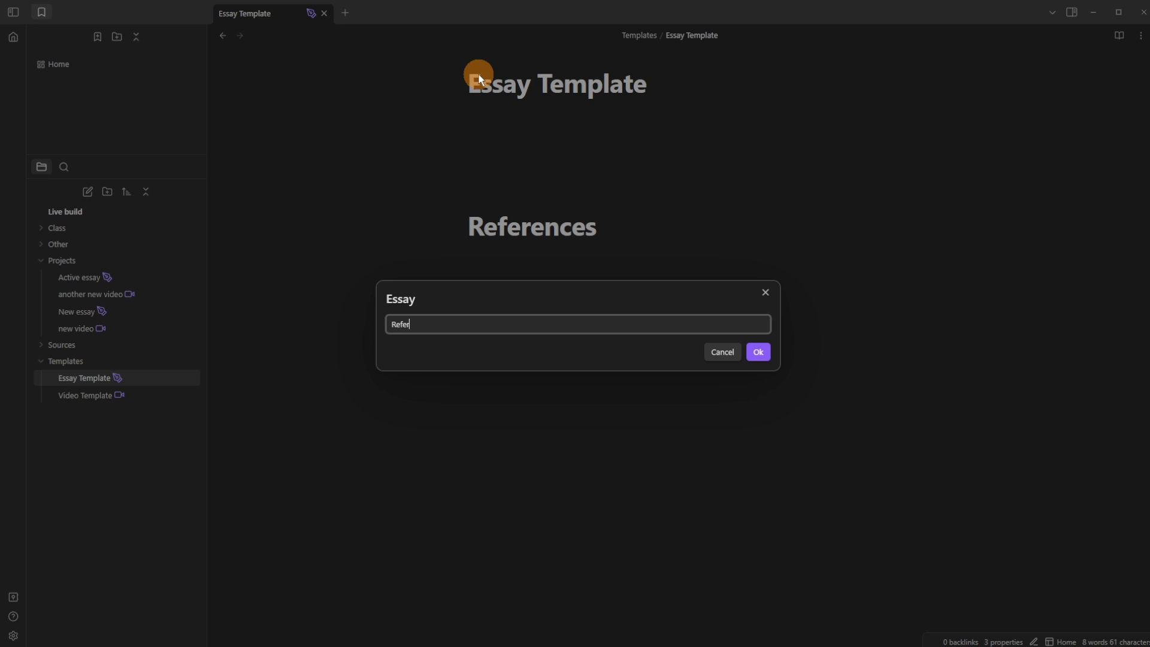
{"action": "type", "text": "Reference essay"}
{"action": "key", "text": "Return"}
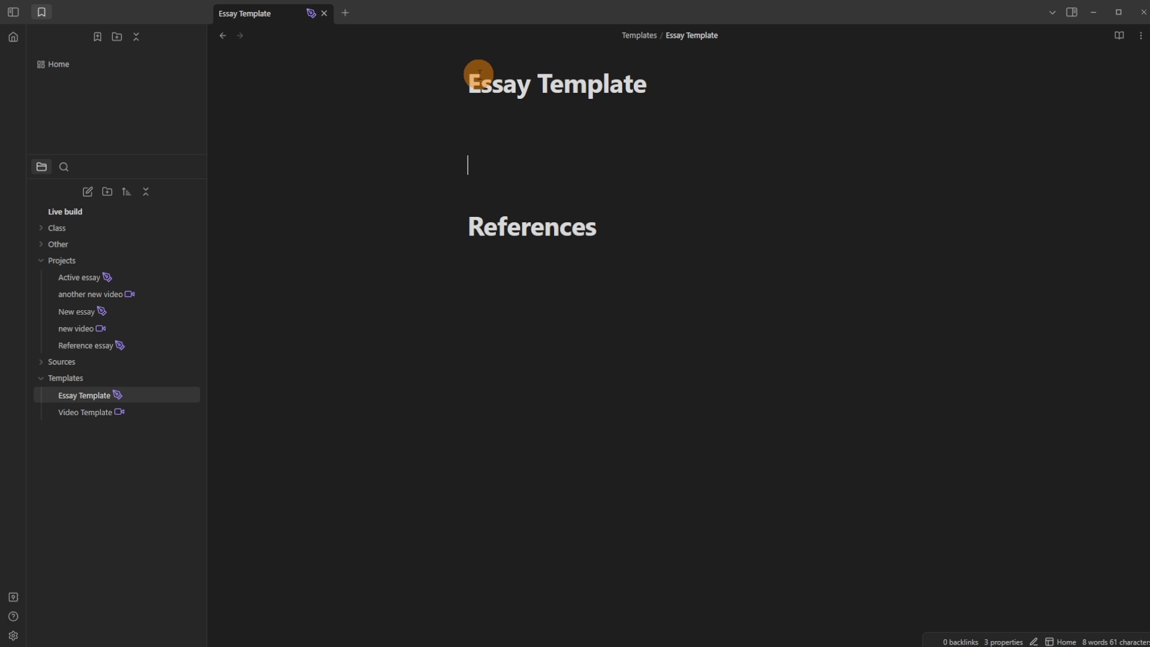
Step: Open New essay from the dashboard's Essay Idea query in its own tab and split it beside the dashboard
{"action": "left_click", "coordinate": [225, 36]}
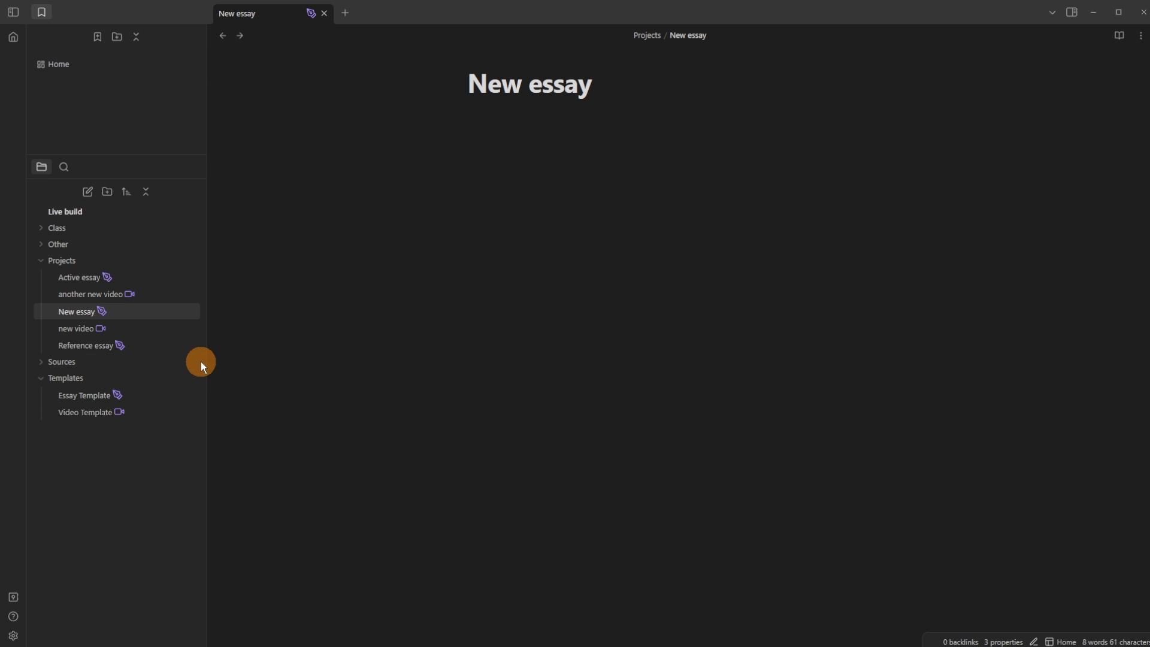
{"action": "left_click", "coordinate": [85, 64]}
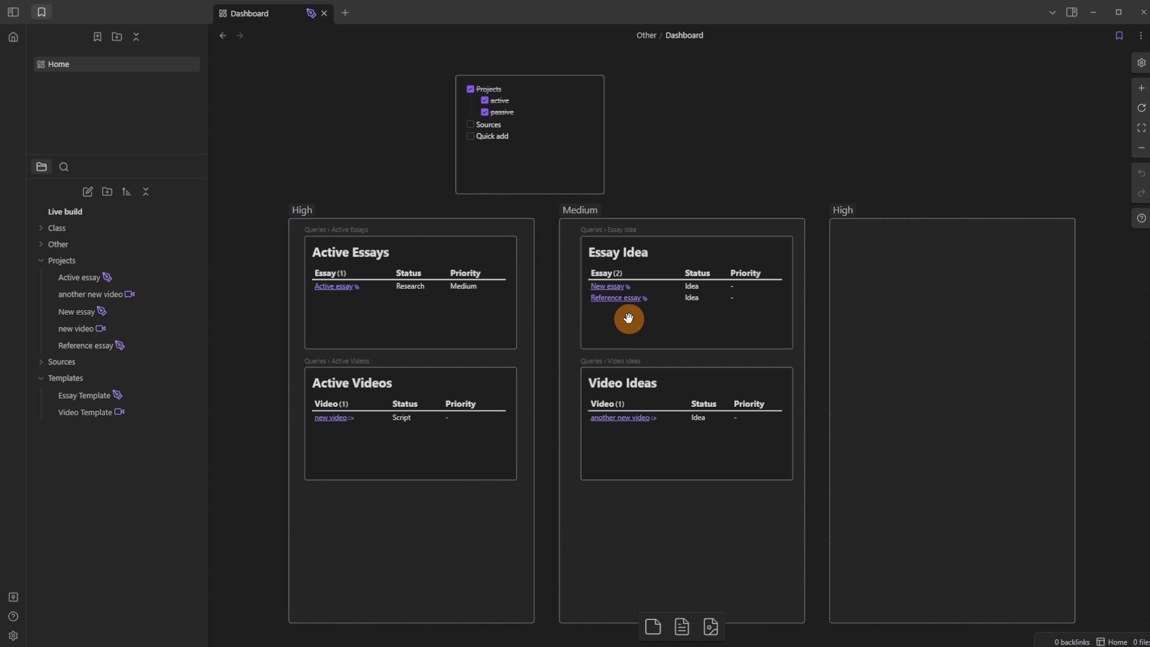
{"action": "scroll", "coordinate": [628, 318], "scroll_direction": "up", "scroll_amount": 5}
{"action": "left_click", "coordinate": [608, 277]}
{"action": "left_click", "coordinate": [602, 239]}
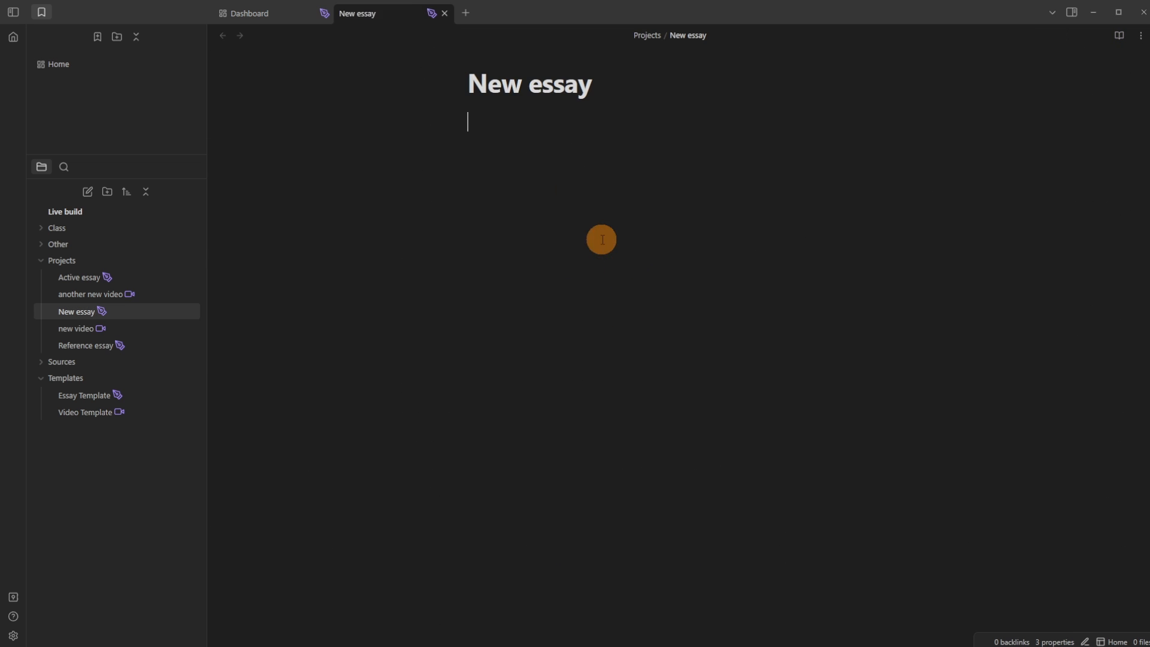
{"action": "left_click_drag", "start_coordinate": [390, 13], "coordinate": [978, 244]}
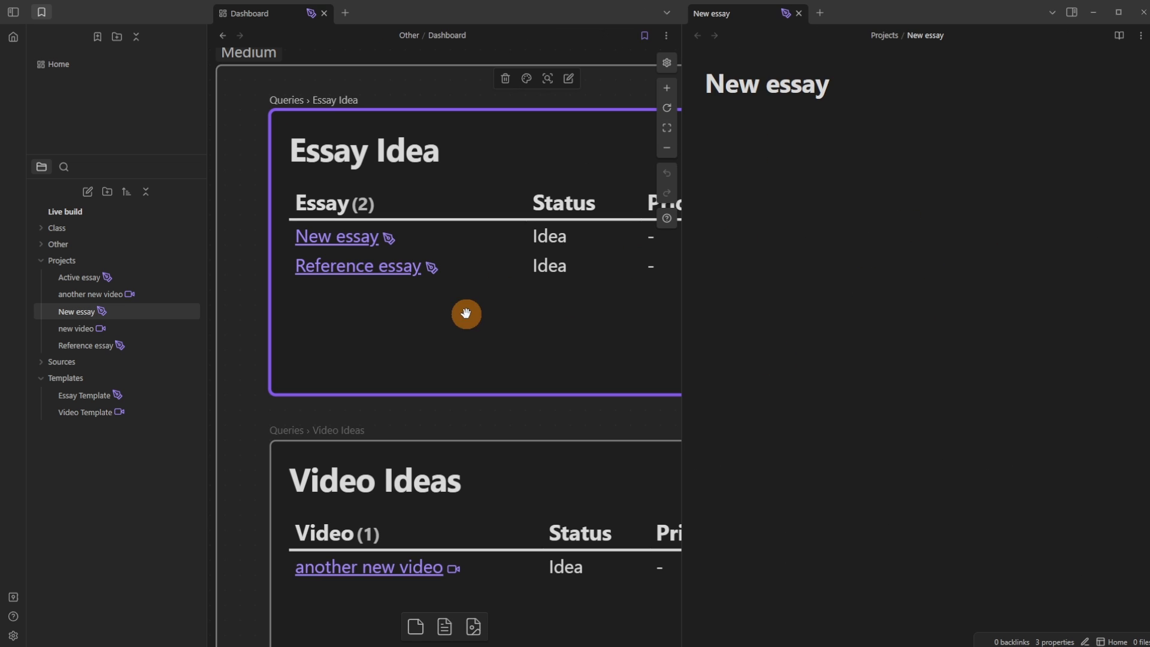
{"action": "left_click", "coordinate": [838, 129]}
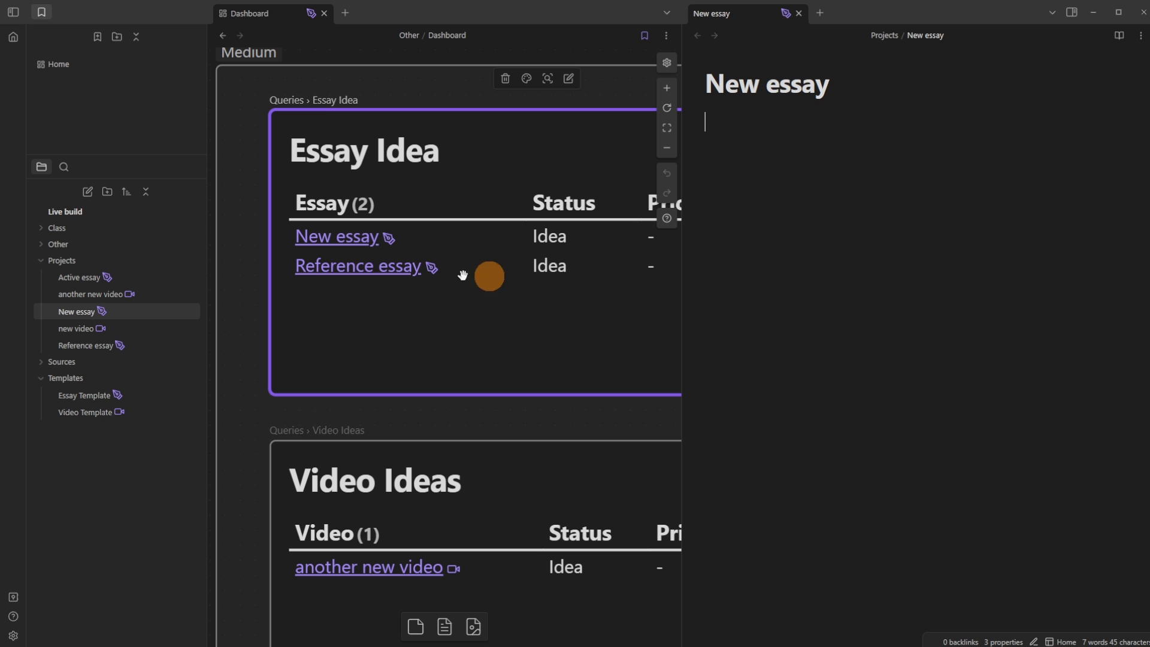
Step: Open Reference essay from the Essay Idea query, review its templated content, and place it in a split below New essay
{"action": "left_click", "coordinate": [372, 265]}
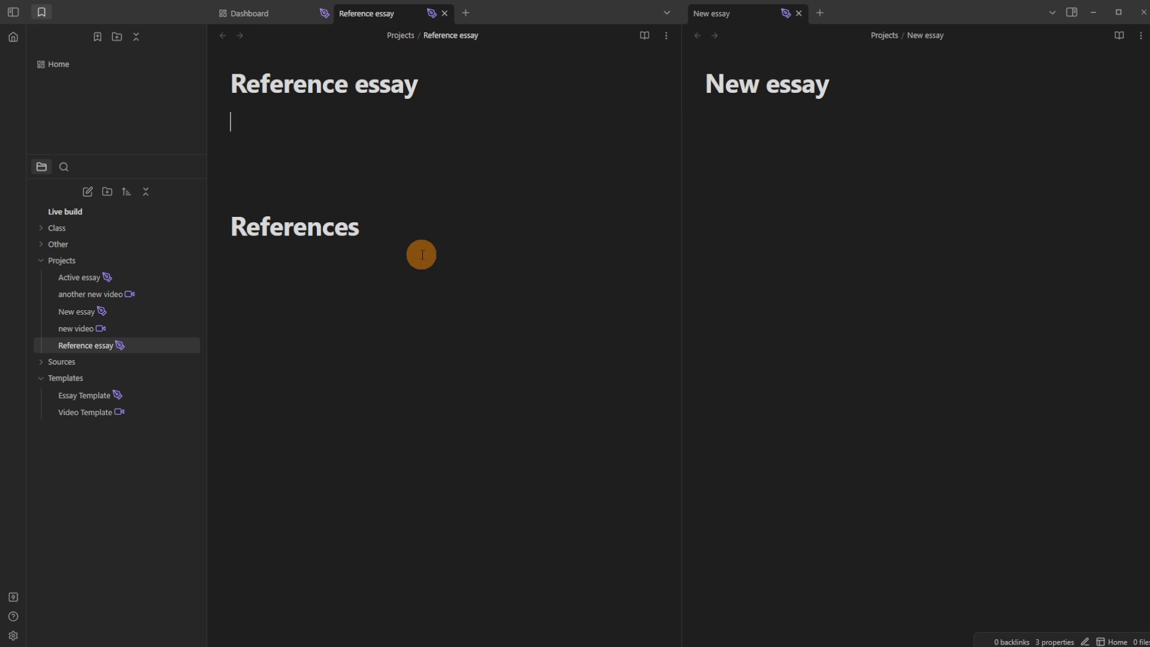
{"action": "left_click", "coordinate": [391, 207]}
{"action": "left_click", "coordinate": [419, 185]}
{"action": "left_click_drag", "start_coordinate": [385, 324], "coordinate": [345, 161]}
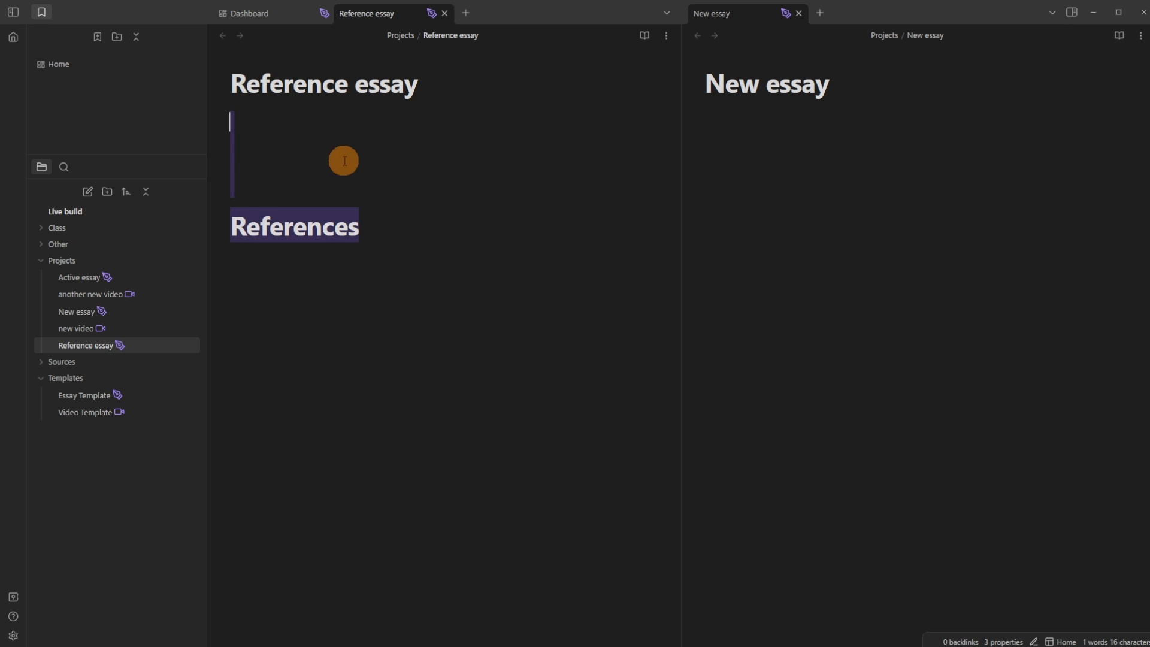
{"action": "left_click", "coordinate": [377, 164]}
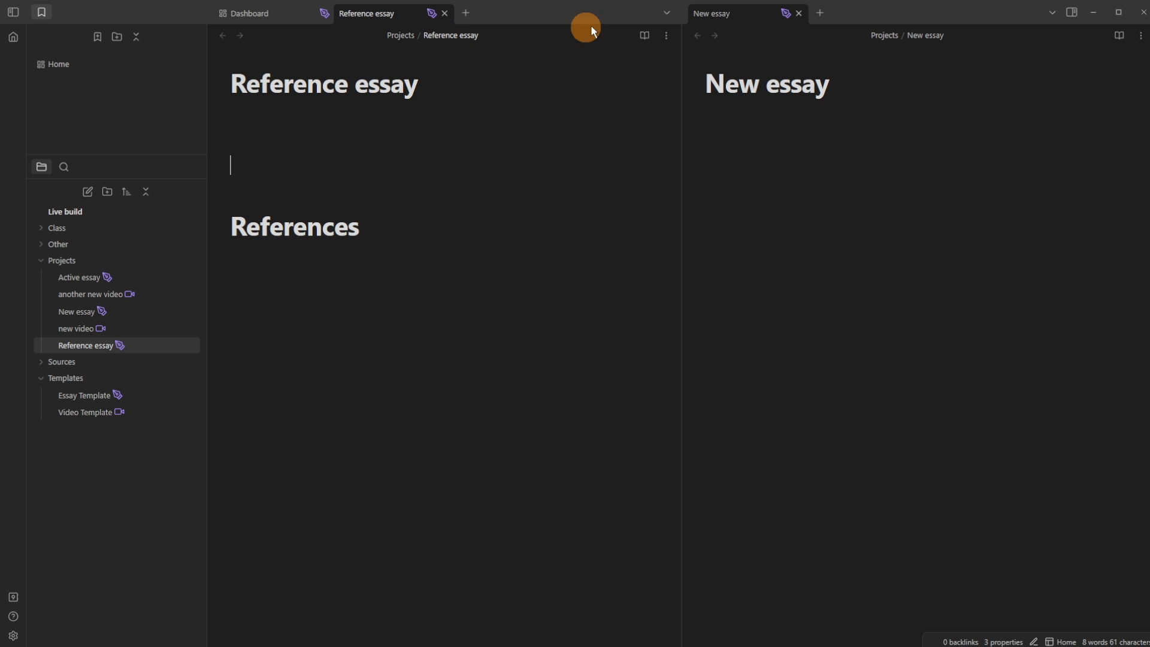
{"action": "left_click_drag", "start_coordinate": [383, 13], "coordinate": [846, 530]}
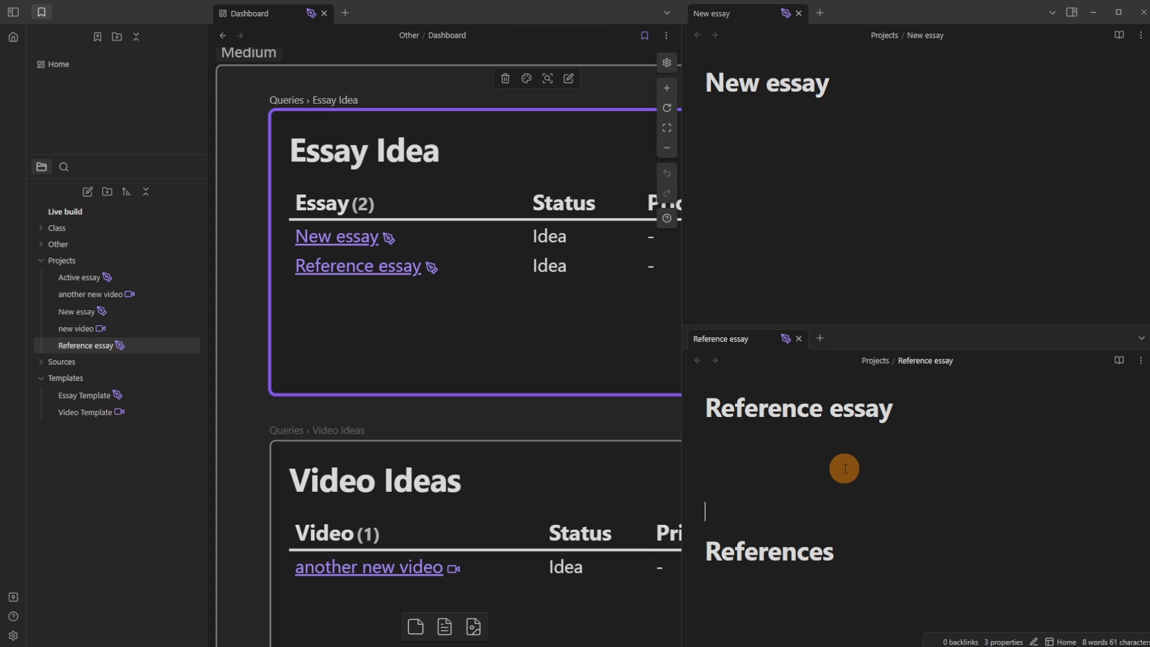
{"action": "left_click", "coordinate": [838, 138]}
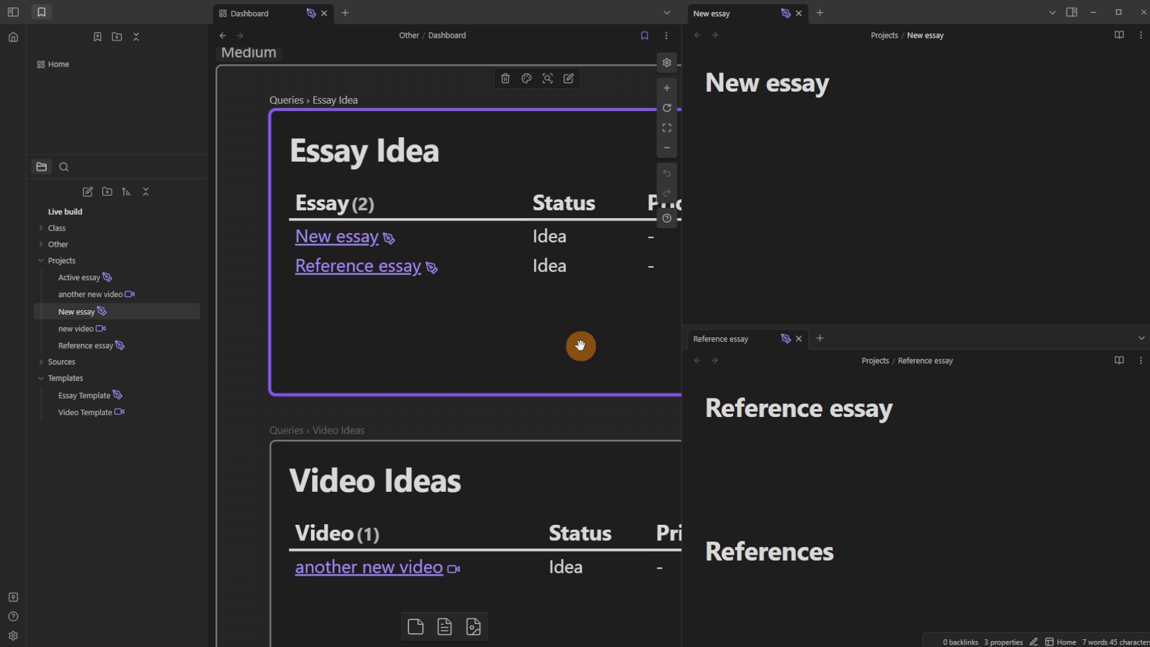
Step: Open New essay's metadata fields from the Essay Idea query and start a new attribute for the Essay class
{"action": "left_click_drag", "start_coordinate": [584, 346], "coordinate": [514, 346]}
{"action": "left_click", "coordinate": [337, 239]}
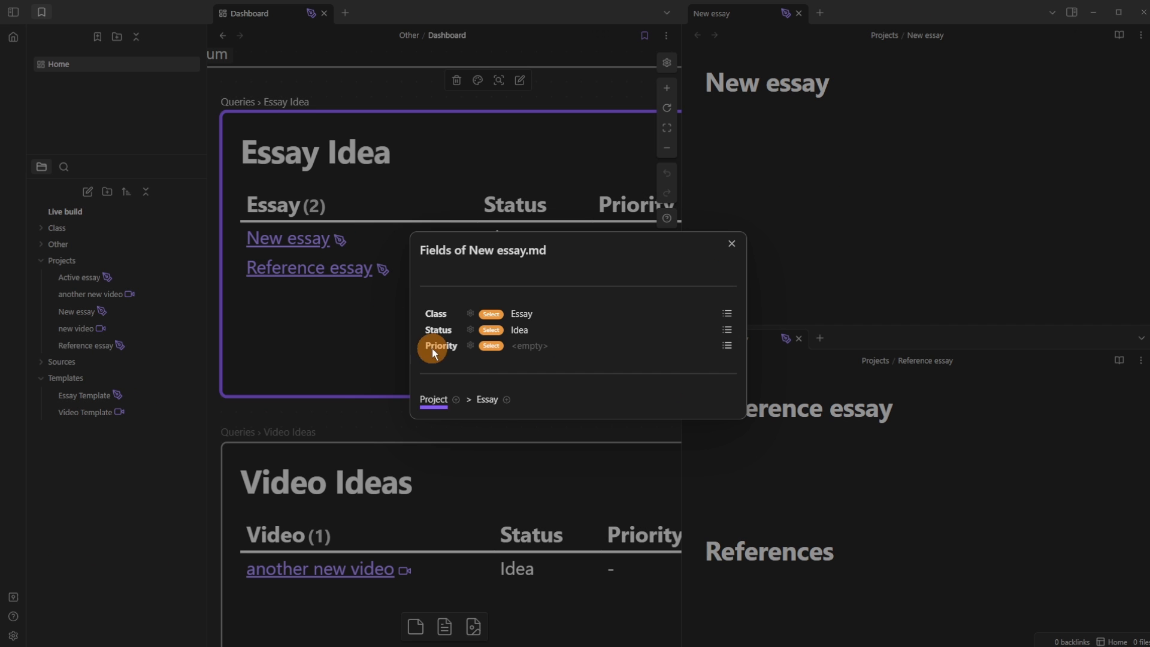
{"action": "left_click", "coordinate": [506, 400]}
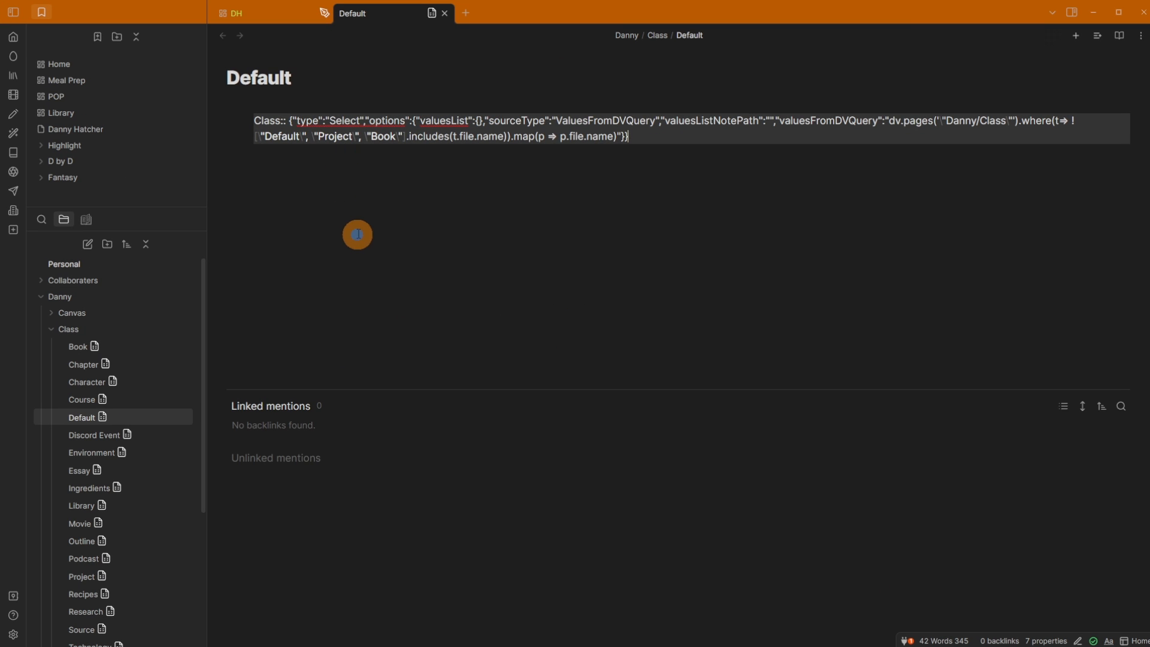
Step: Examine the metadata fields of the Radical education and Expert teachers paper notes on the Personal vault's dashboard
{"action": "left_click", "coordinate": [278, 17]}
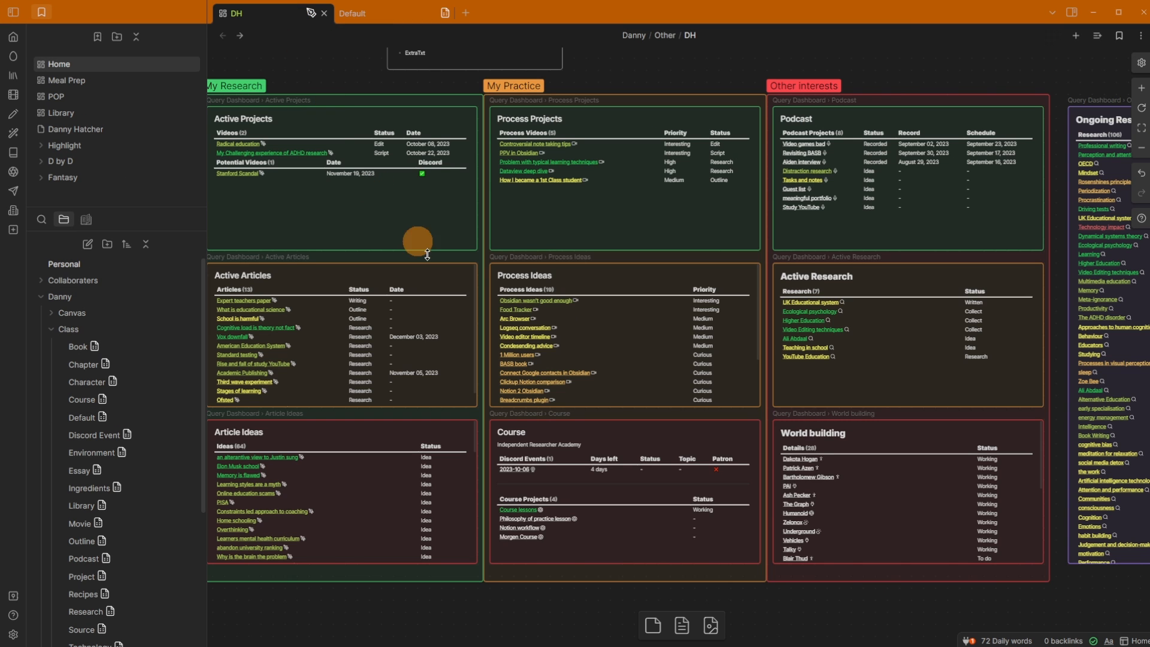
{"action": "scroll", "coordinate": [521, 198], "scroll_direction": "up", "scroll_amount": 3}
{"action": "left_click_drag", "start_coordinate": [699, 203], "coordinate": [886, 256]}
{"action": "left_click_drag", "start_coordinate": [394, 265], "coordinate": [629, 331]}
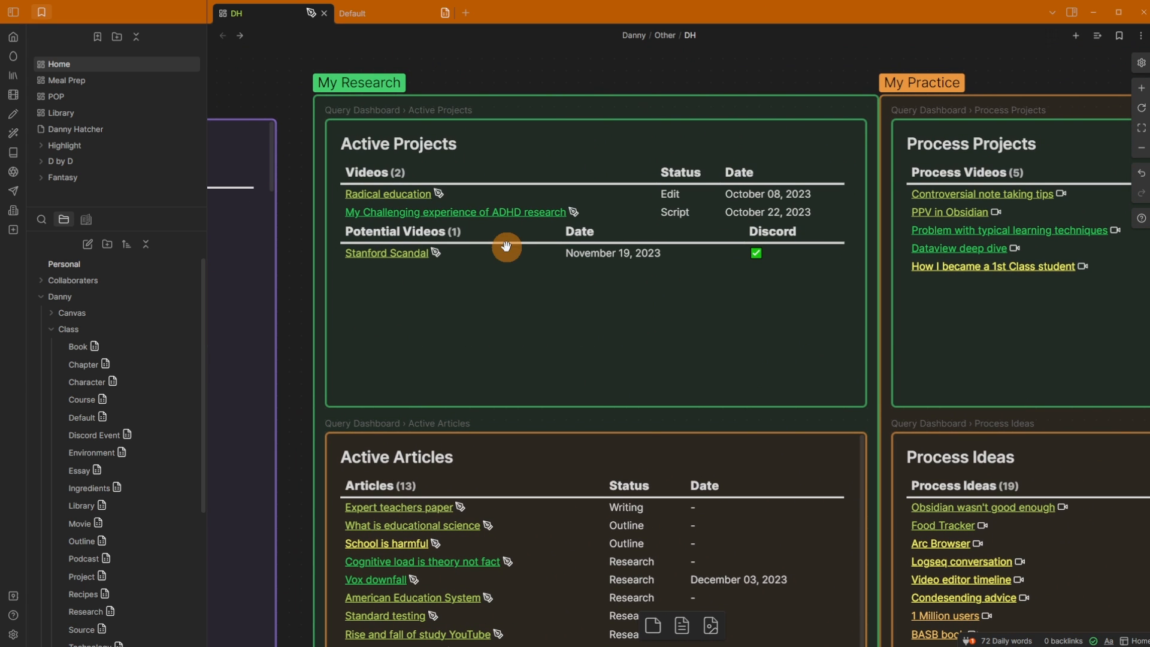
{"action": "left_click", "coordinate": [437, 191]}
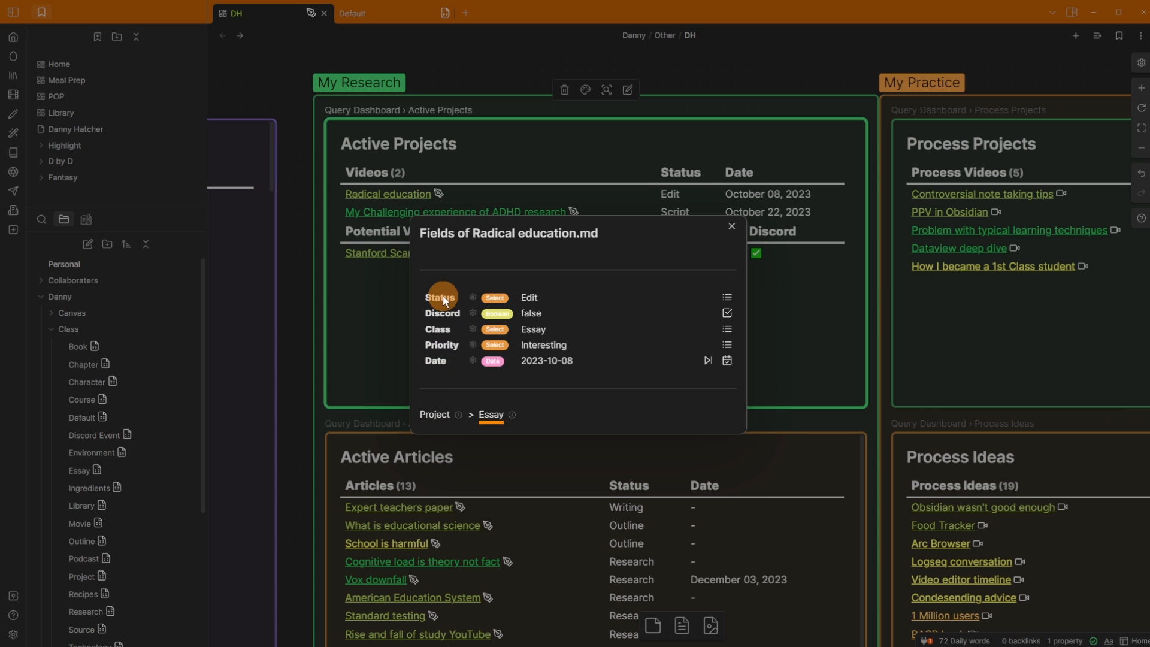
{"action": "left_click", "coordinate": [265, 67]}
{"action": "scroll", "coordinate": [437, 180], "scroll_direction": "down", "scroll_amount": 5}
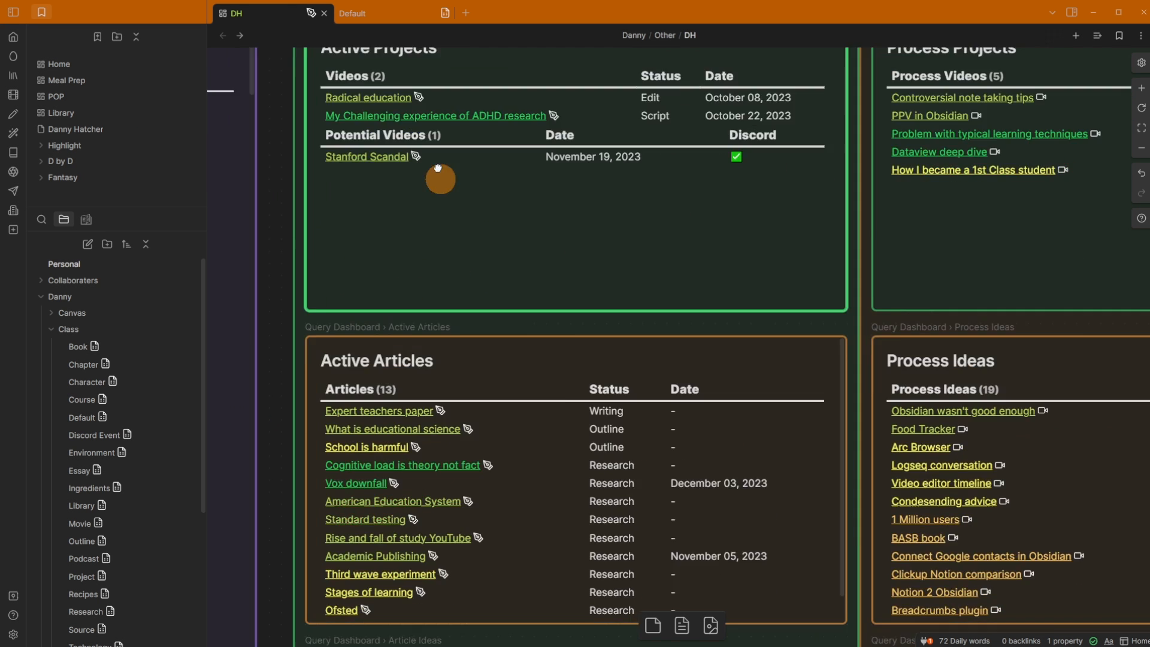
{"action": "left_click", "coordinate": [400, 235]}
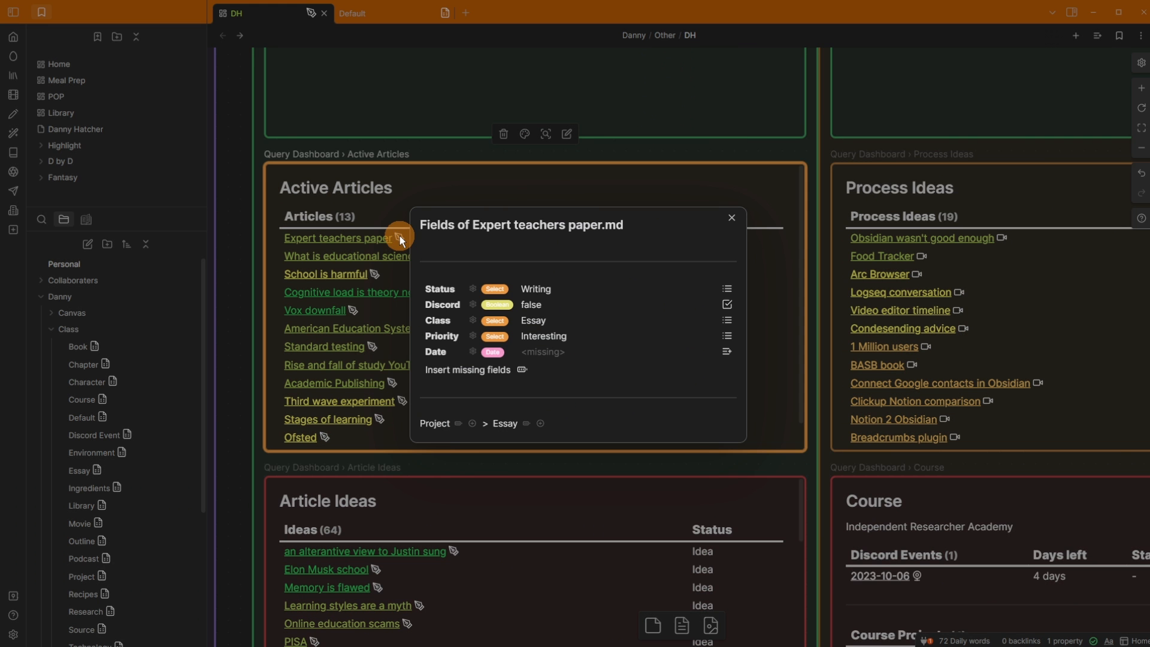
{"action": "left_click", "coordinate": [261, 152]}
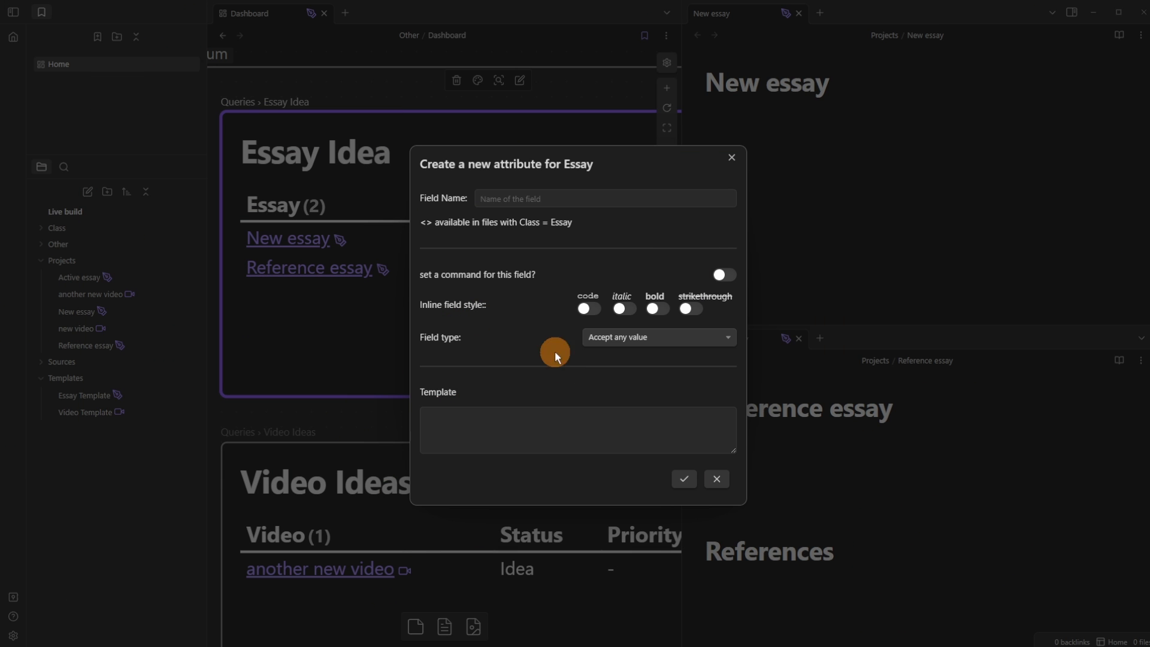
Step: Create a Date attribute for the Essay class that accepts a date, using the YYYY-MM-DD format
{"action": "left_click", "coordinate": [550, 200]}
{"action": "type", "text": "Date"}
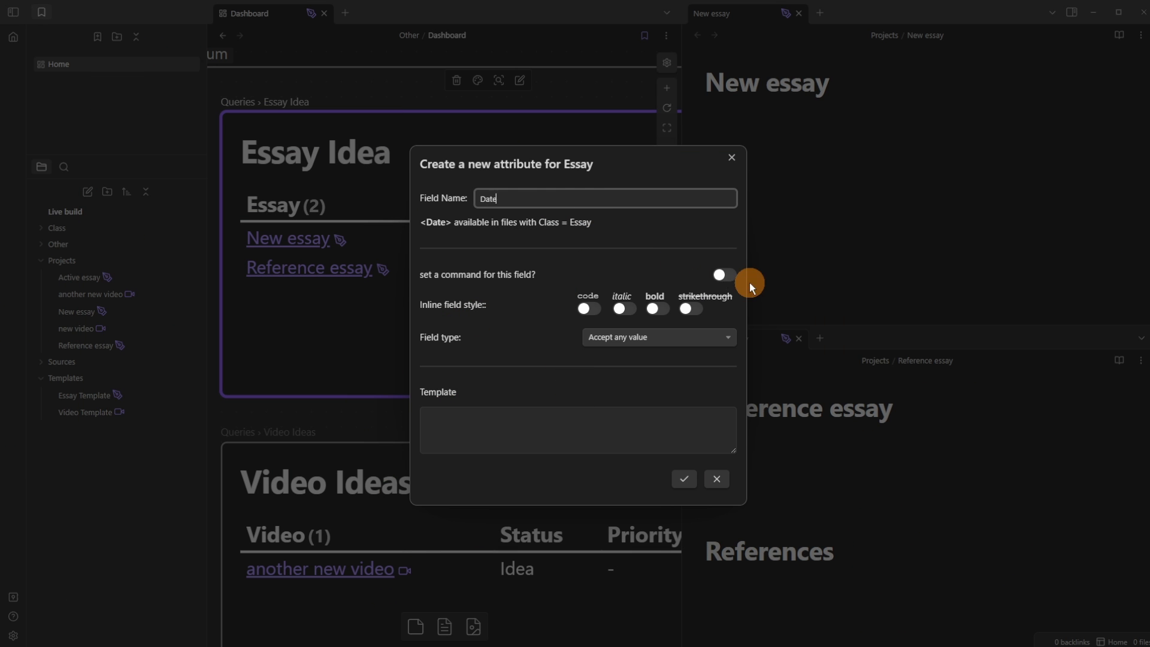
{"action": "left_click", "coordinate": [671, 339]}
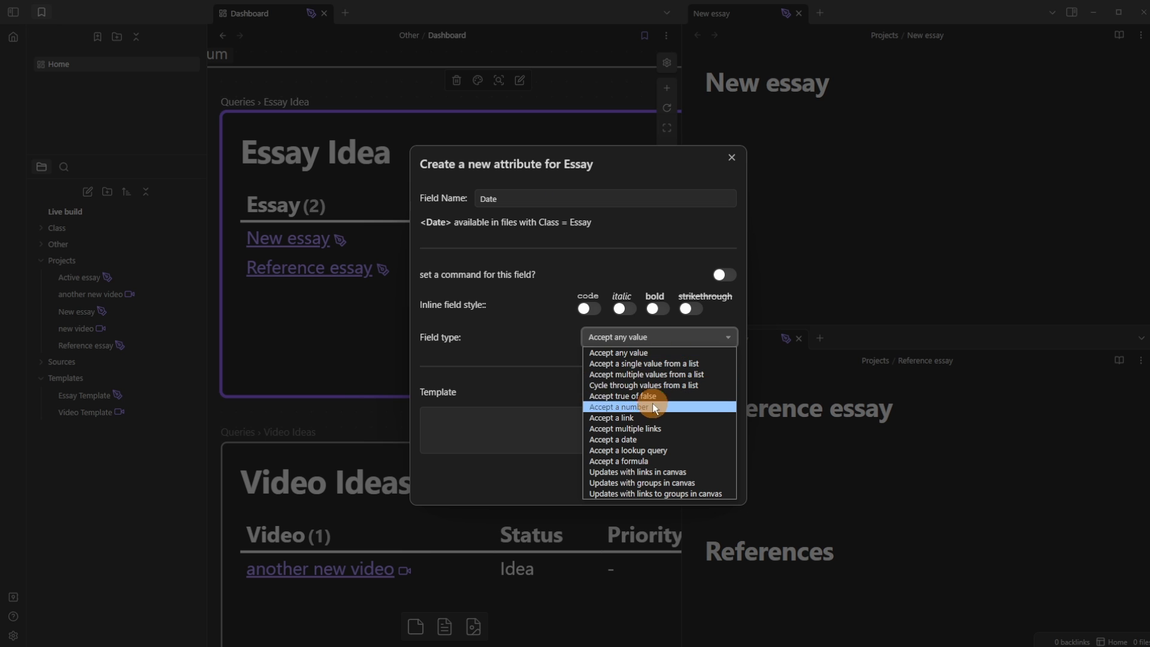
{"action": "left_click", "coordinate": [655, 439]}
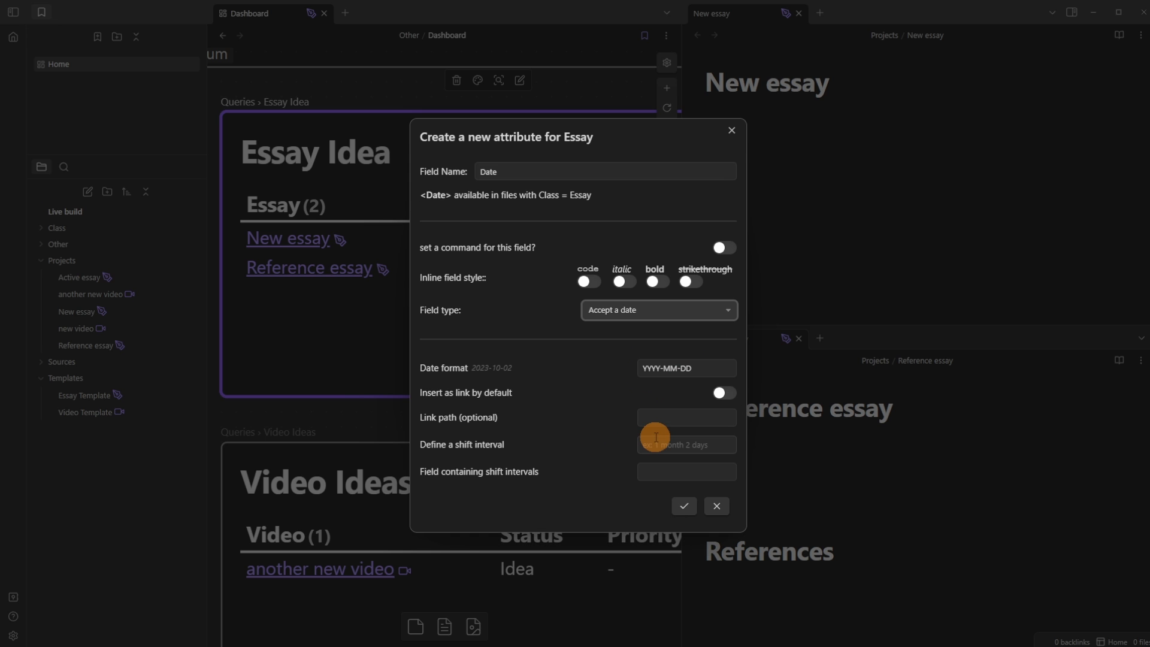
{"action": "left_click", "coordinate": [682, 503]}
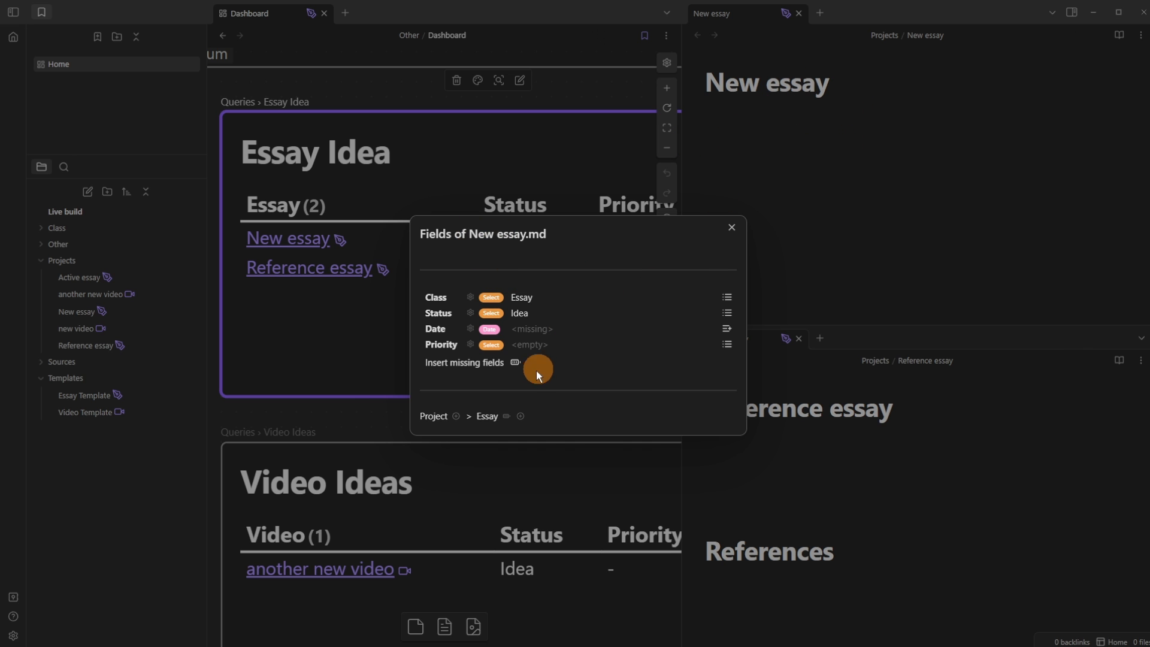
Step: Insert the missing Date field into New essay at the end of its frontmatter
{"action": "left_click", "coordinate": [516, 363]}
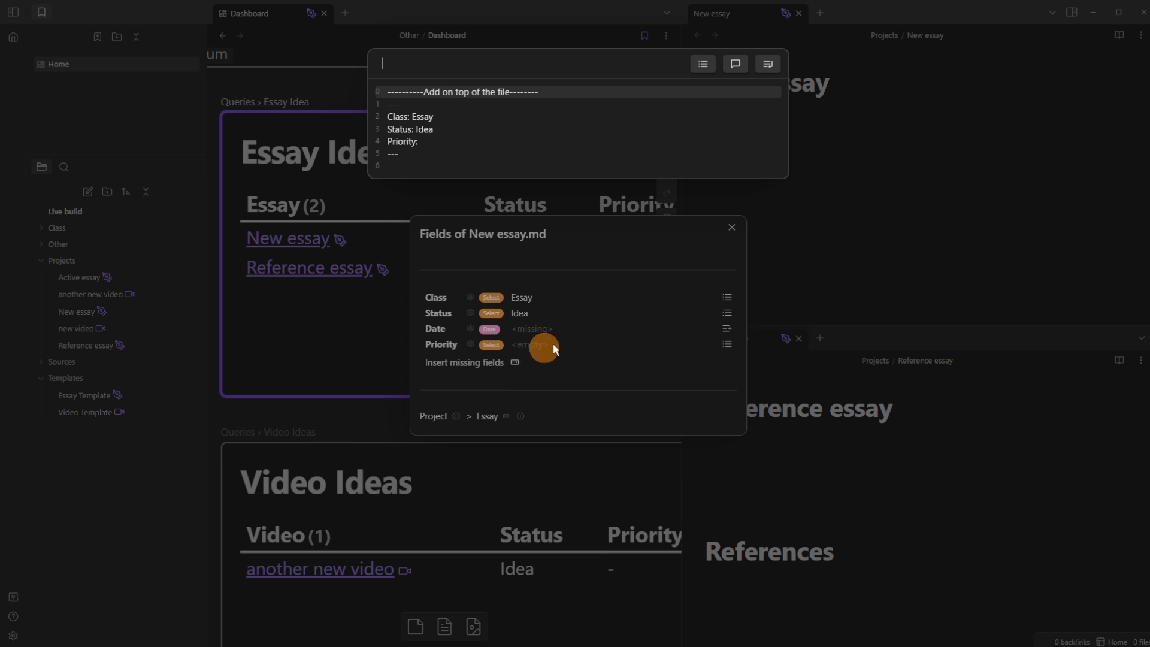
{"action": "left_click", "coordinate": [764, 65]}
{"action": "left_click", "coordinate": [880, 148]}
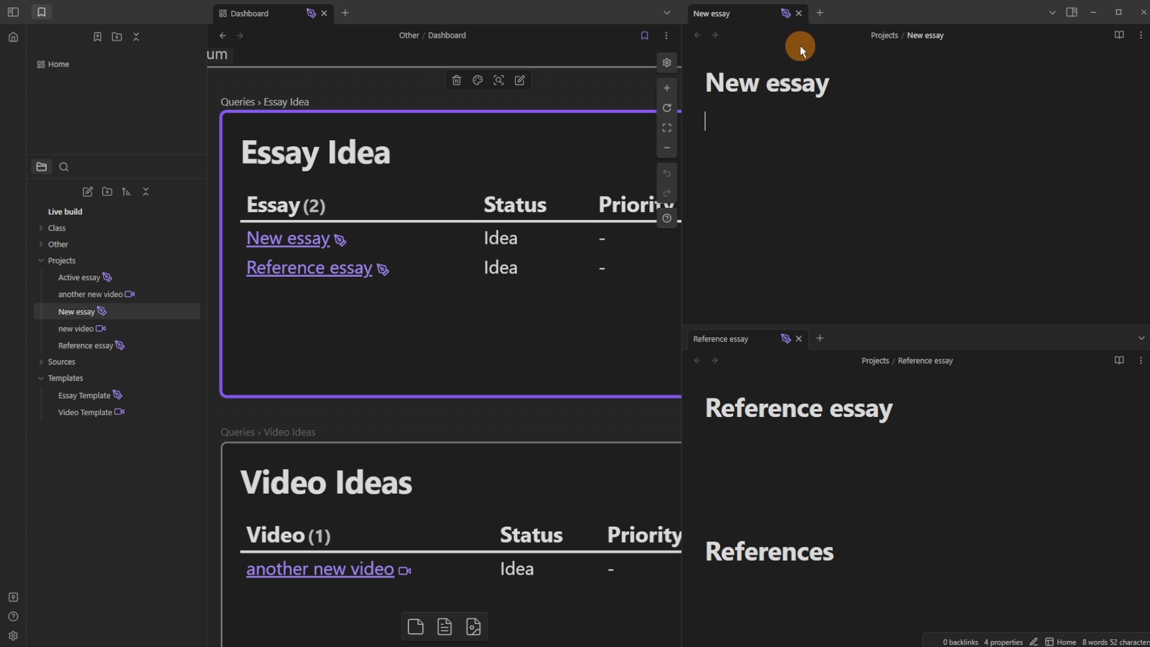
{"action": "scroll", "coordinate": [521, 260], "scroll_direction": "down", "scroll_amount": 5}
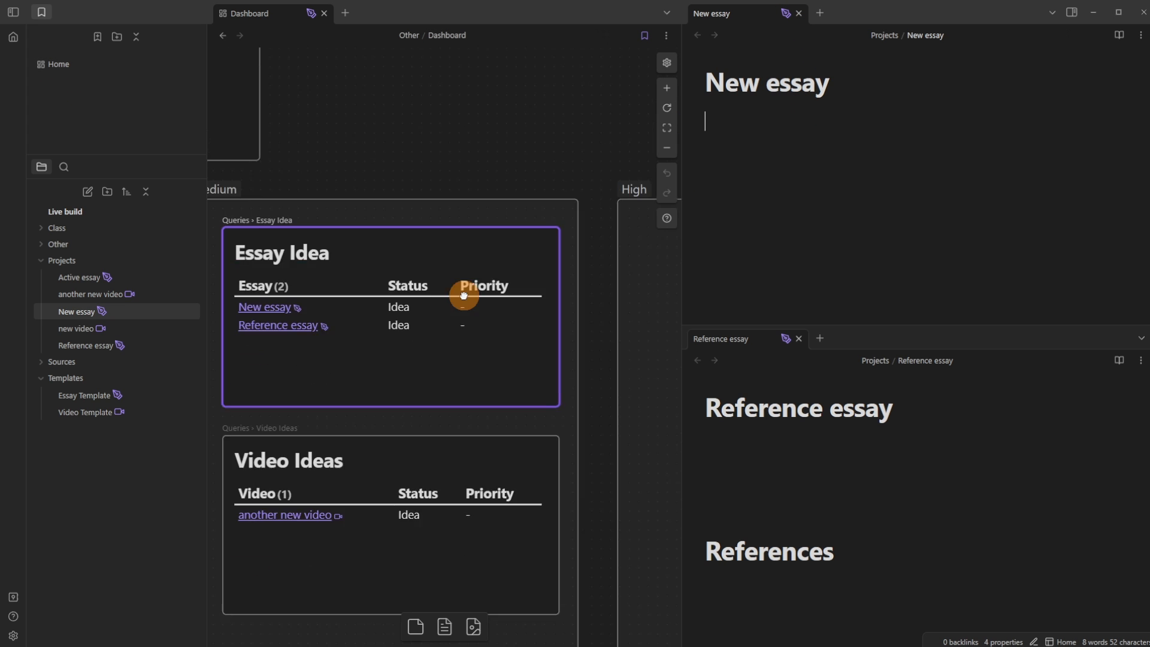
Step: Set New essay's Date metadata field to 2023-10-04
{"action": "left_click", "coordinate": [785, 14]}
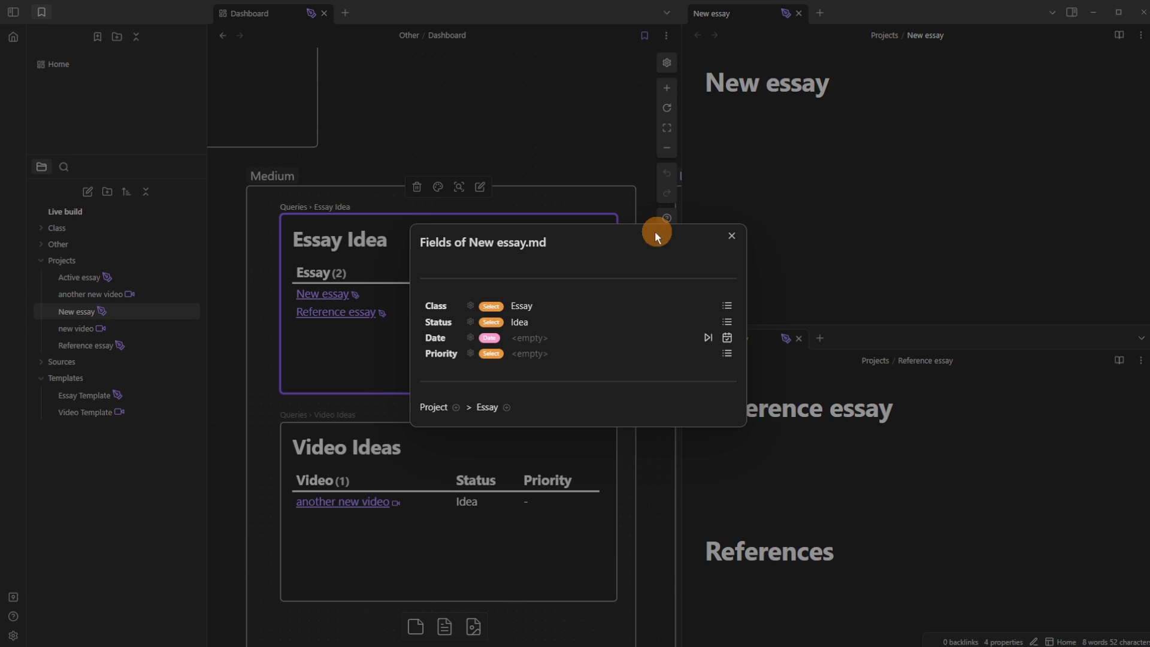
{"action": "left_click", "coordinate": [727, 338]}
{"action": "left_click", "coordinate": [549, 339]}
{"action": "left_click", "coordinate": [657, 411]}
{"action": "left_click", "coordinate": [720, 340]}
{"action": "left_click", "coordinate": [819, 147]}
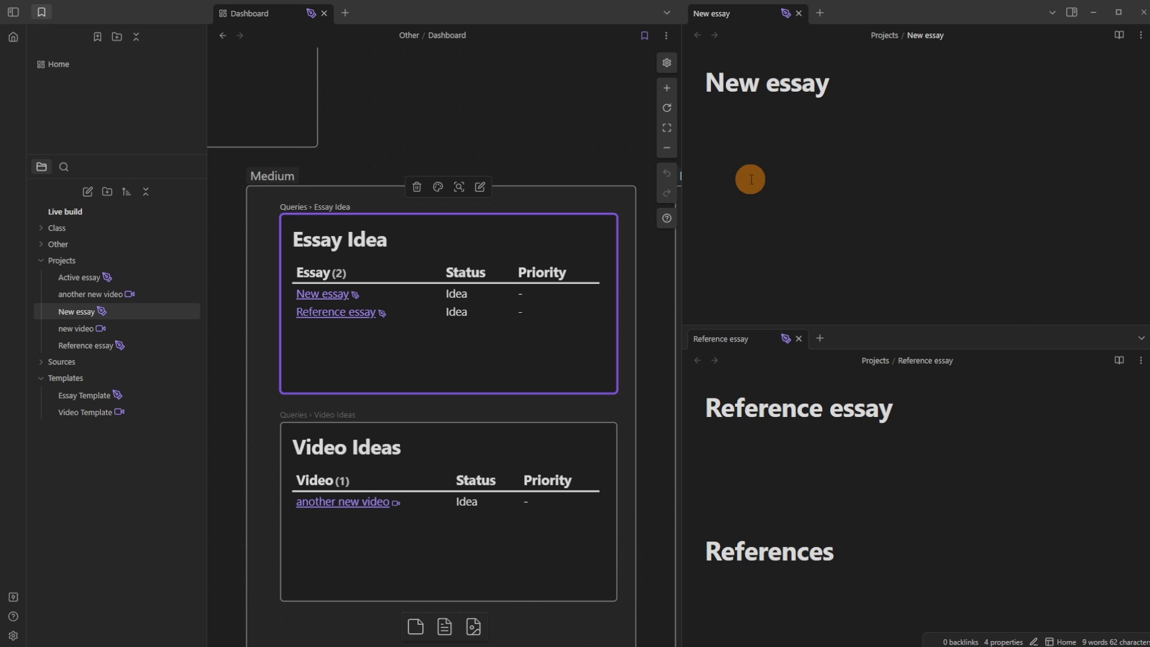
Step: Show New essay's file properties and compare the Priority suggestions there with the Status options in its metadata fields
{"action": "key", "text": "ctrl+shift+Right"}
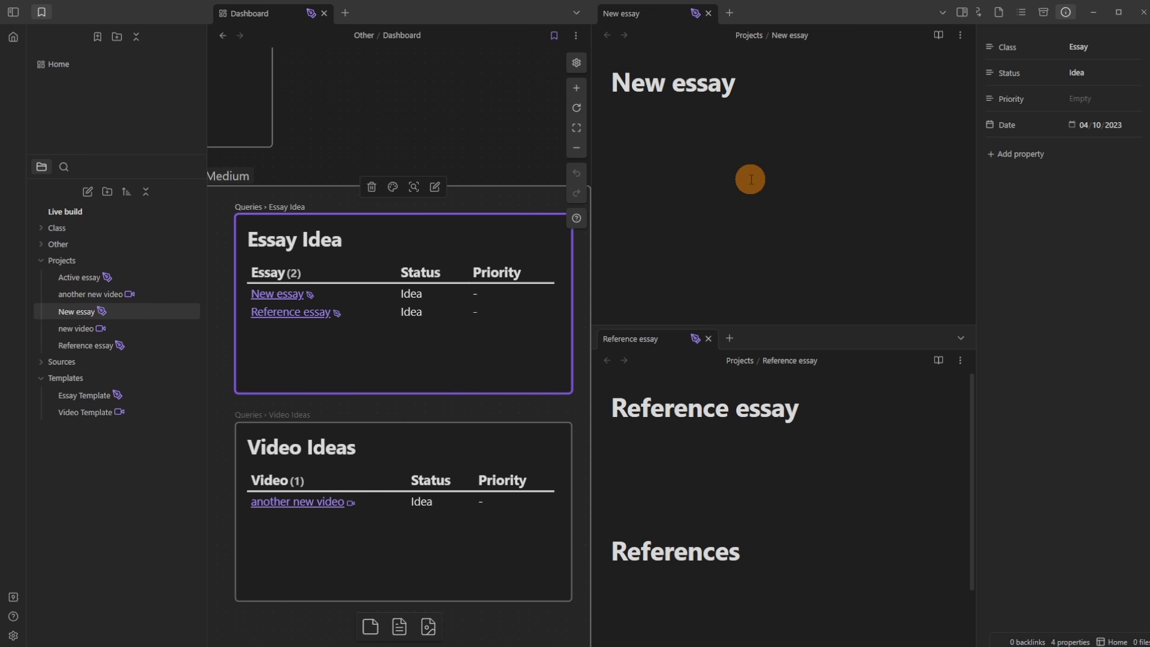
{"action": "left_click", "coordinate": [1096, 100]}
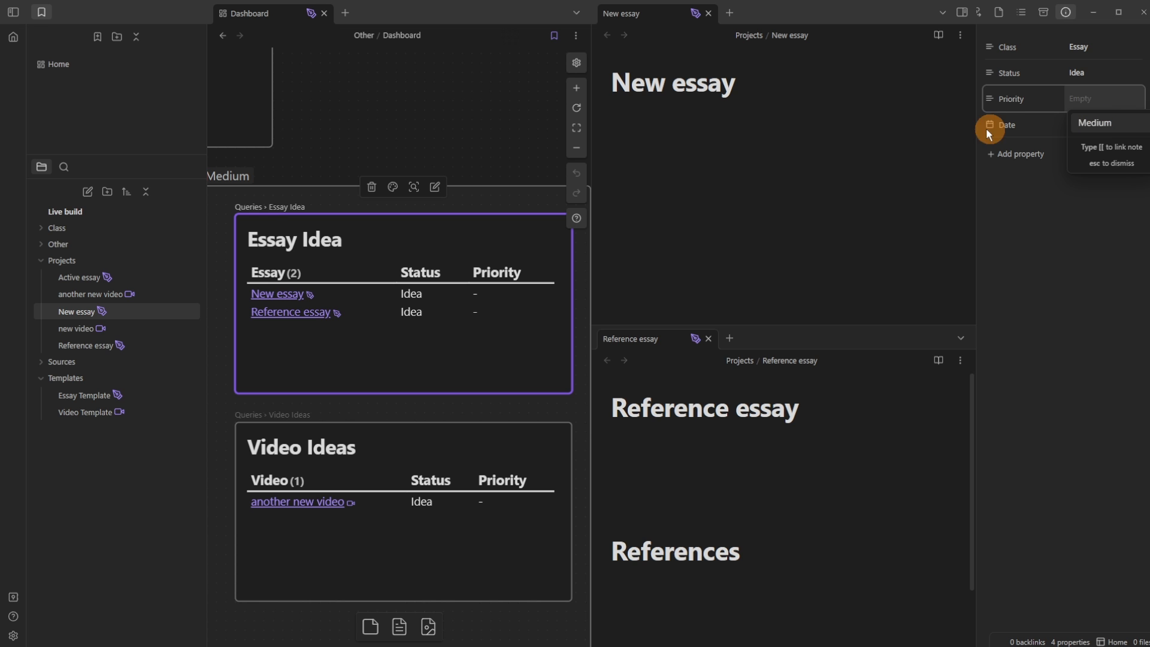
{"action": "left_click", "coordinate": [748, 126]}
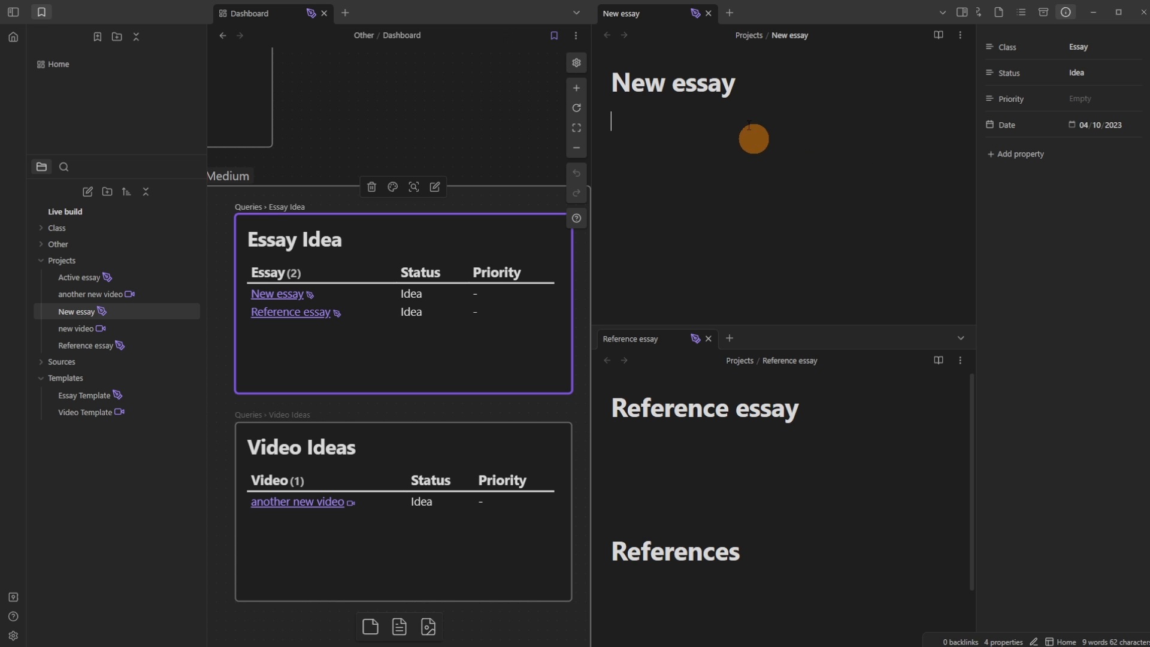
{"action": "left_click", "coordinate": [694, 13]}
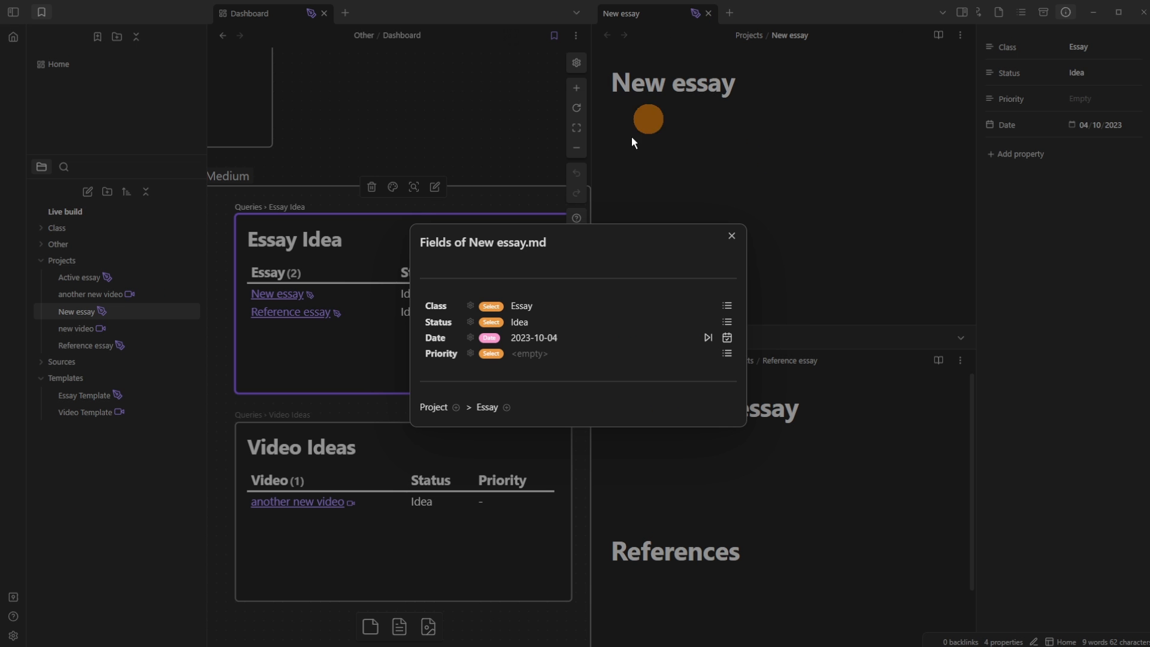
{"action": "left_click", "coordinate": [726, 322]}
{"action": "left_click", "coordinate": [845, 165]}
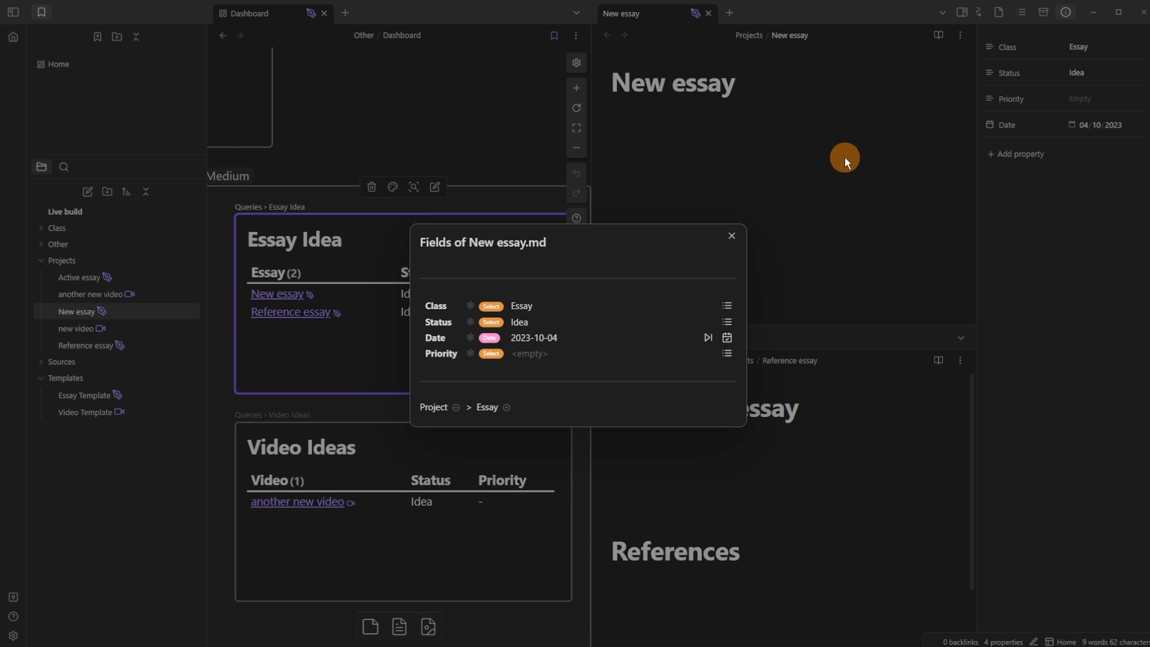
{"action": "left_click", "coordinate": [844, 161]}
{"action": "left_click", "coordinate": [781, 151]}
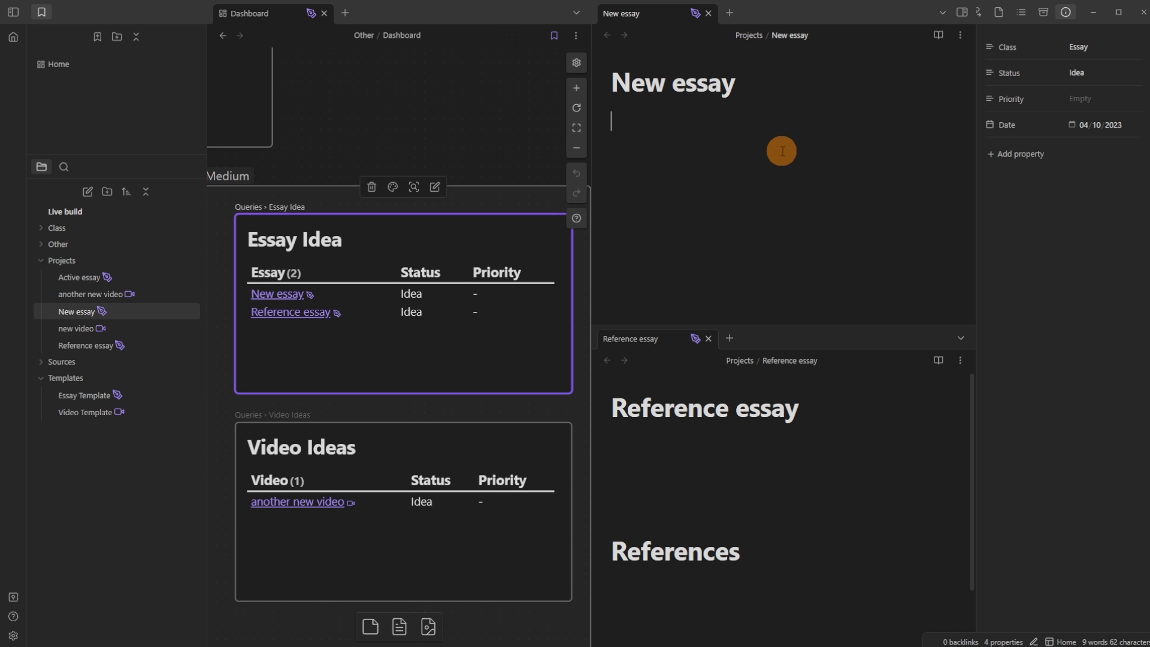
Step: Hide the file properties and review New essay's metadata fields once more
{"action": "left_click", "coordinate": [961, 12]}
{"action": "left_click", "coordinate": [765, 124]}
{"action": "left_click", "coordinate": [788, 18]}
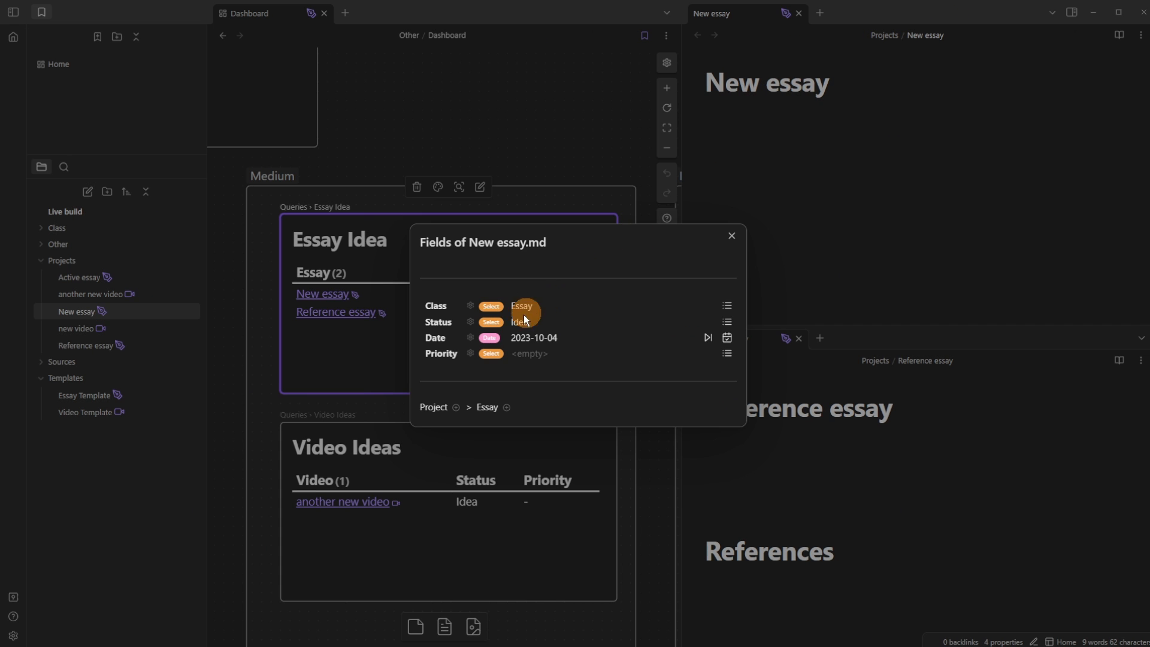
{"action": "left_click", "coordinate": [829, 66]}
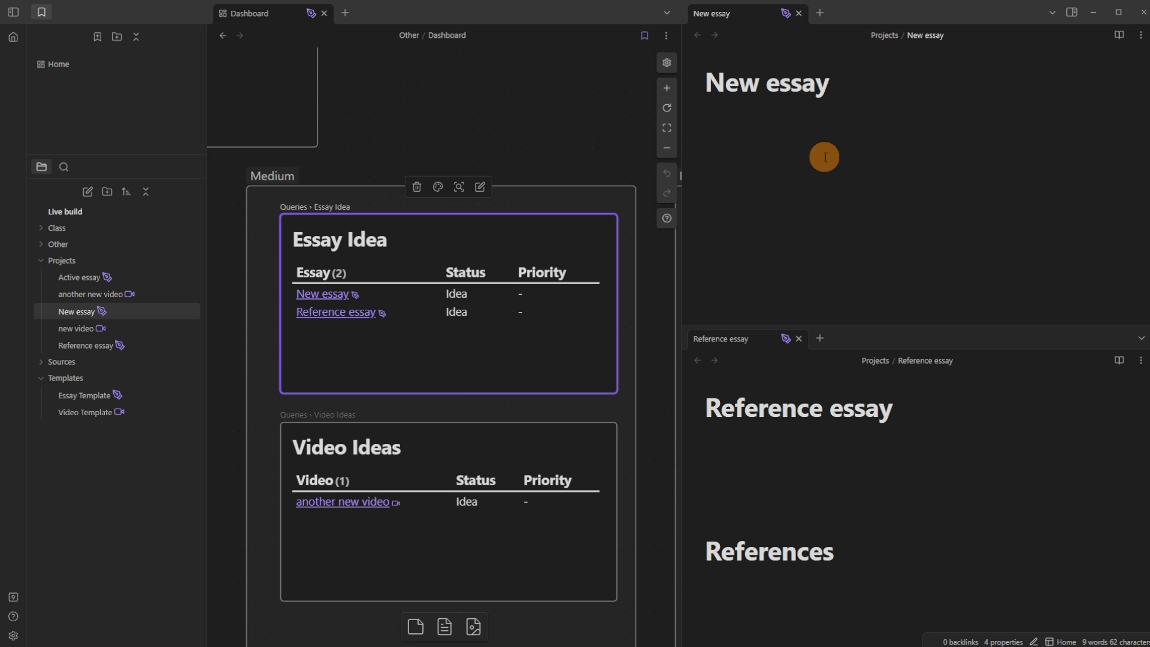
Step: Insert the missing Date field at the end of the frontmatter in Reference essay
{"action": "left_click", "coordinate": [783, 459]}
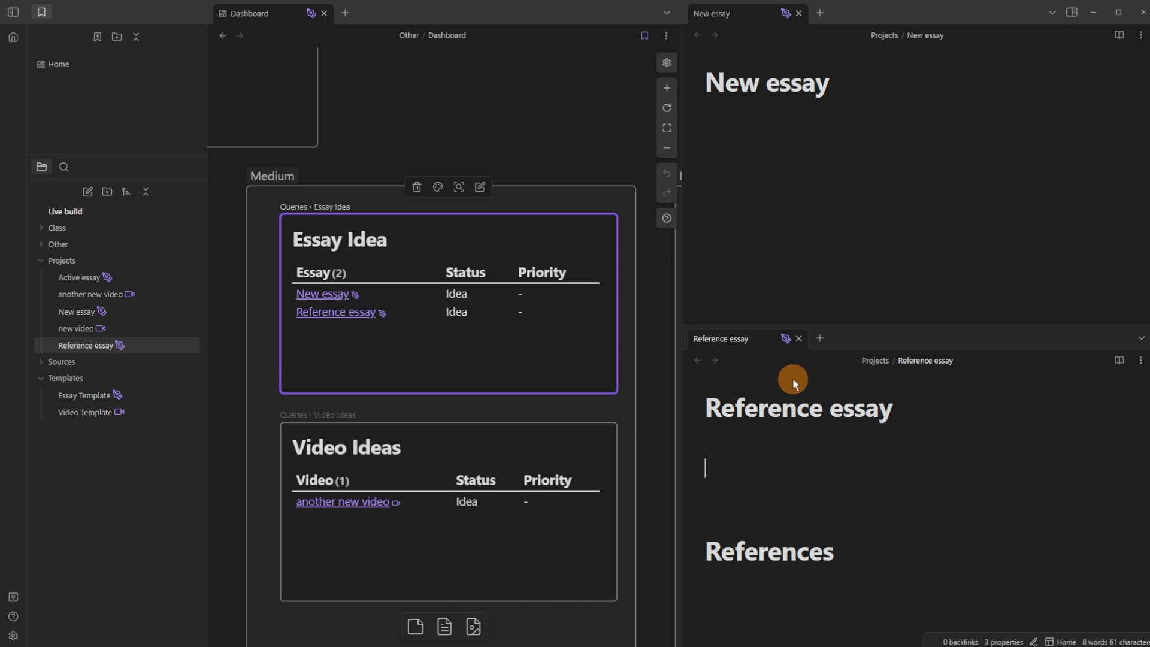
{"action": "left_click", "coordinate": [785, 340]}
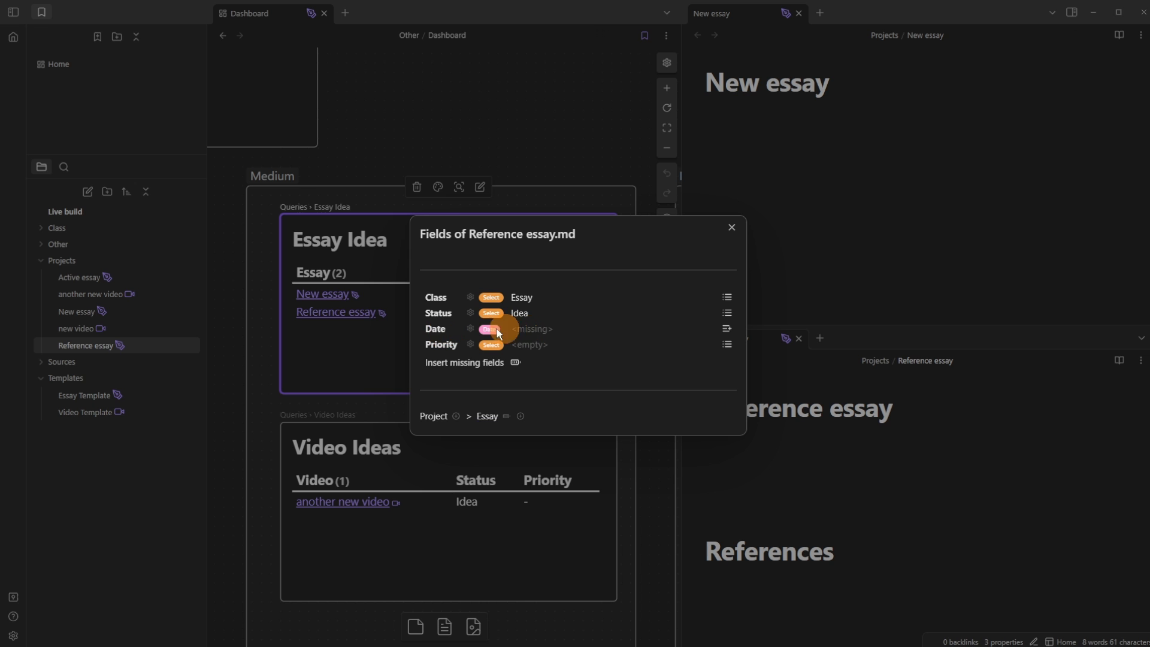
{"action": "left_click", "coordinate": [516, 362]}
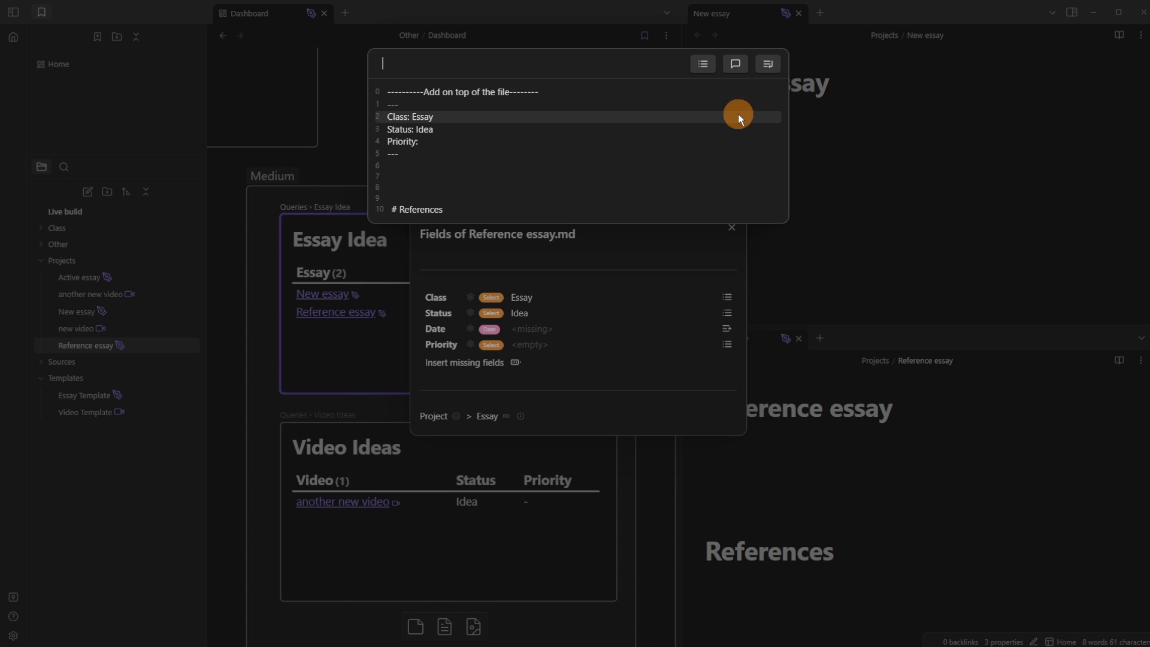
{"action": "left_click", "coordinate": [769, 63]}
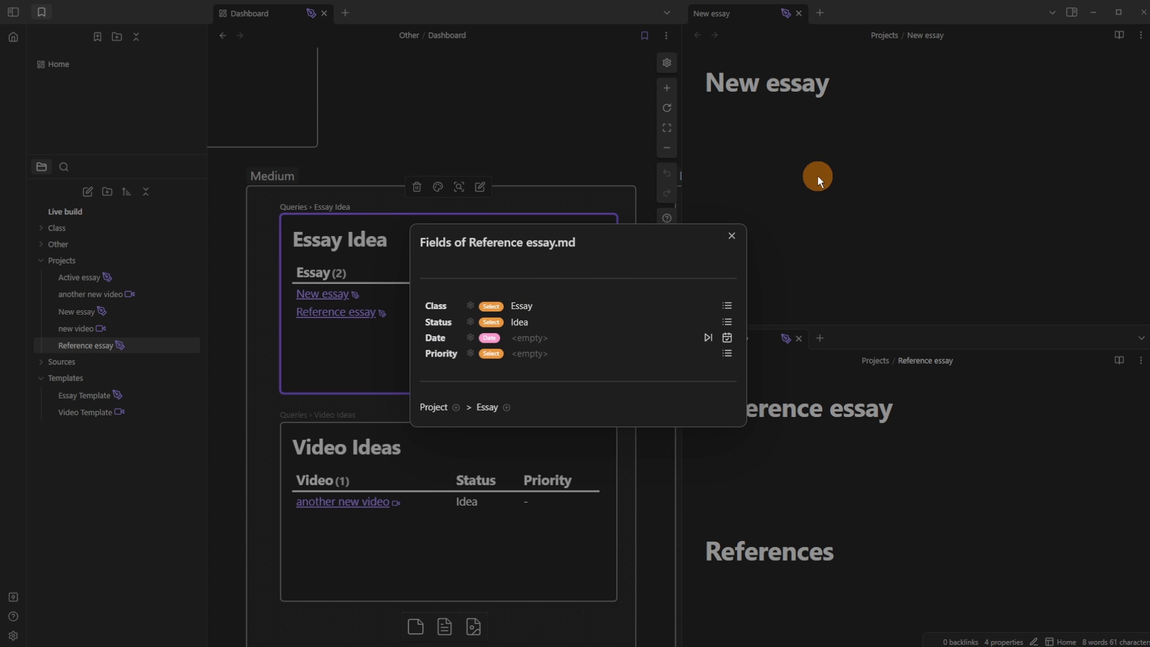
{"action": "left_click", "coordinate": [818, 176]}
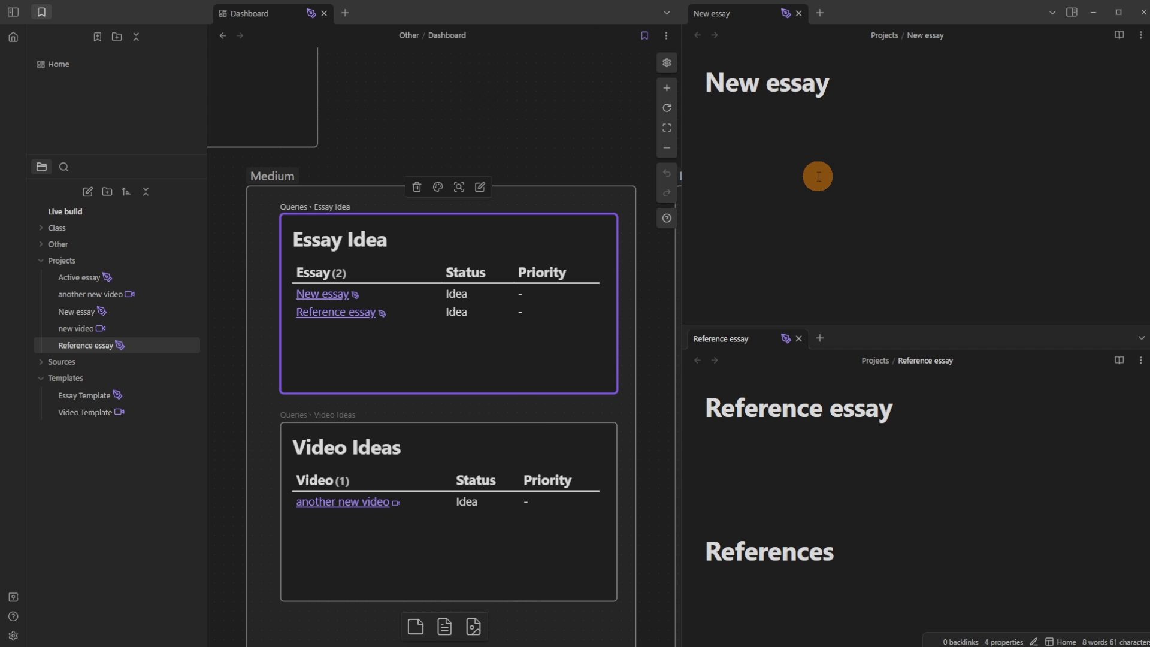
Step: Open Essay Template and insert the missing Date field at the end of its frontmatter
{"action": "left_click", "coordinate": [87, 395]}
{"action": "left_click", "coordinate": [786, 339]}
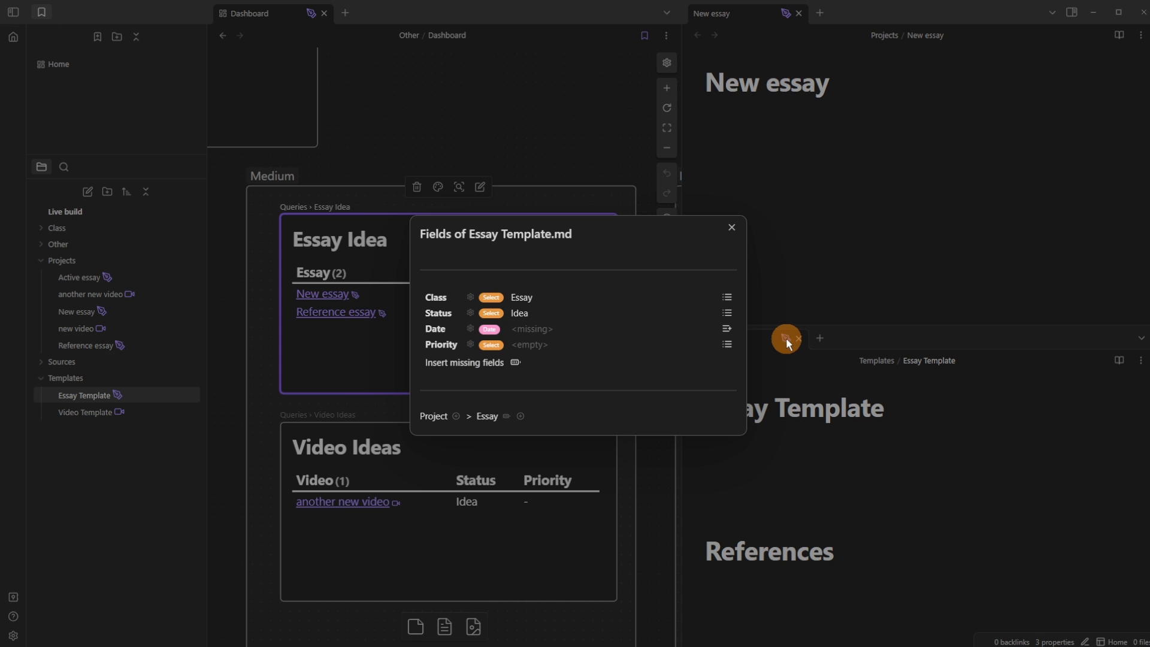
{"action": "left_click", "coordinate": [516, 364]}
{"action": "left_click", "coordinate": [763, 66]}
{"action": "left_click", "coordinate": [732, 227]}
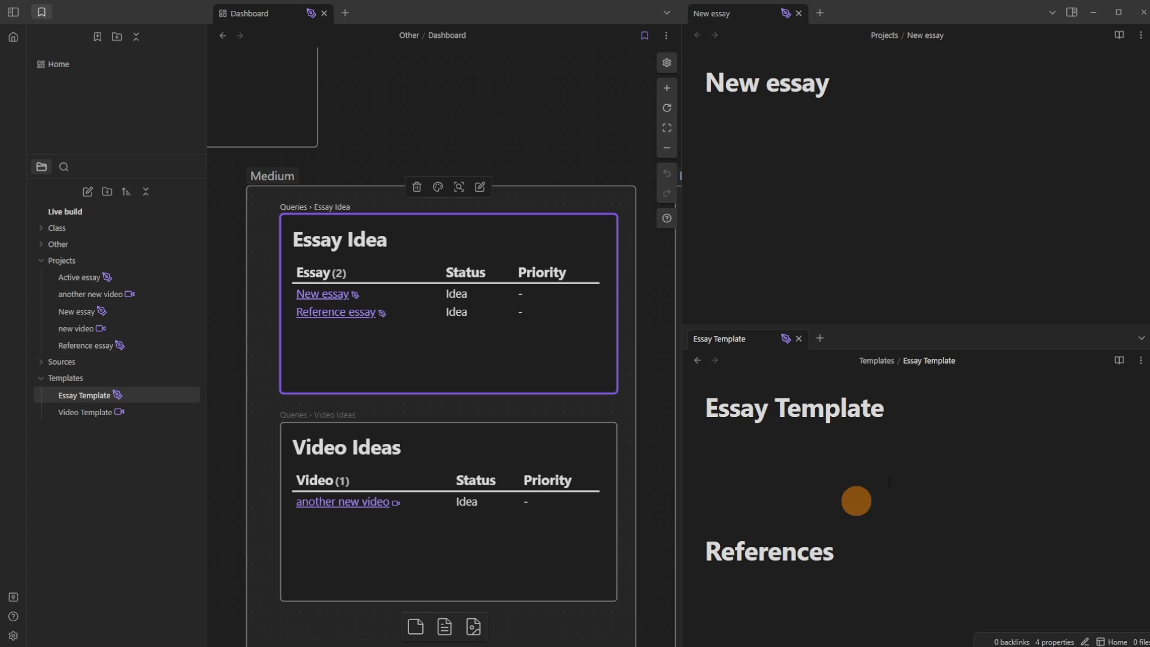
Step: Return to the home Dashboard layout and widen the Medium group on the canvas
{"action": "left_click", "coordinate": [772, 214]}
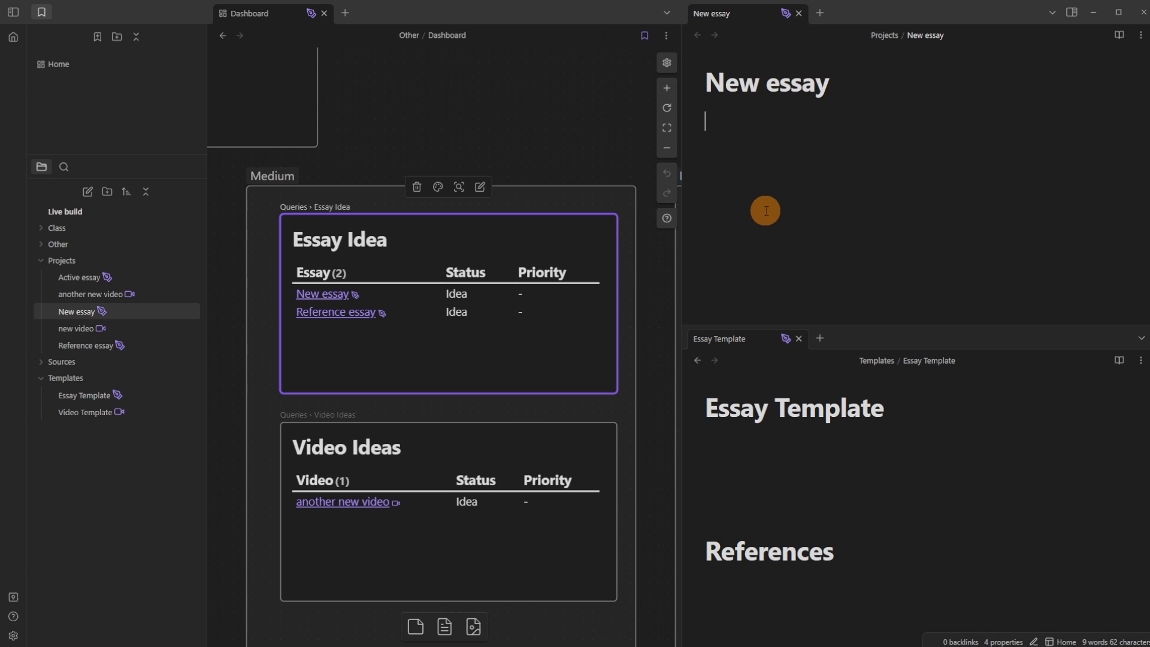
{"action": "left_click", "coordinate": [24, 41]}
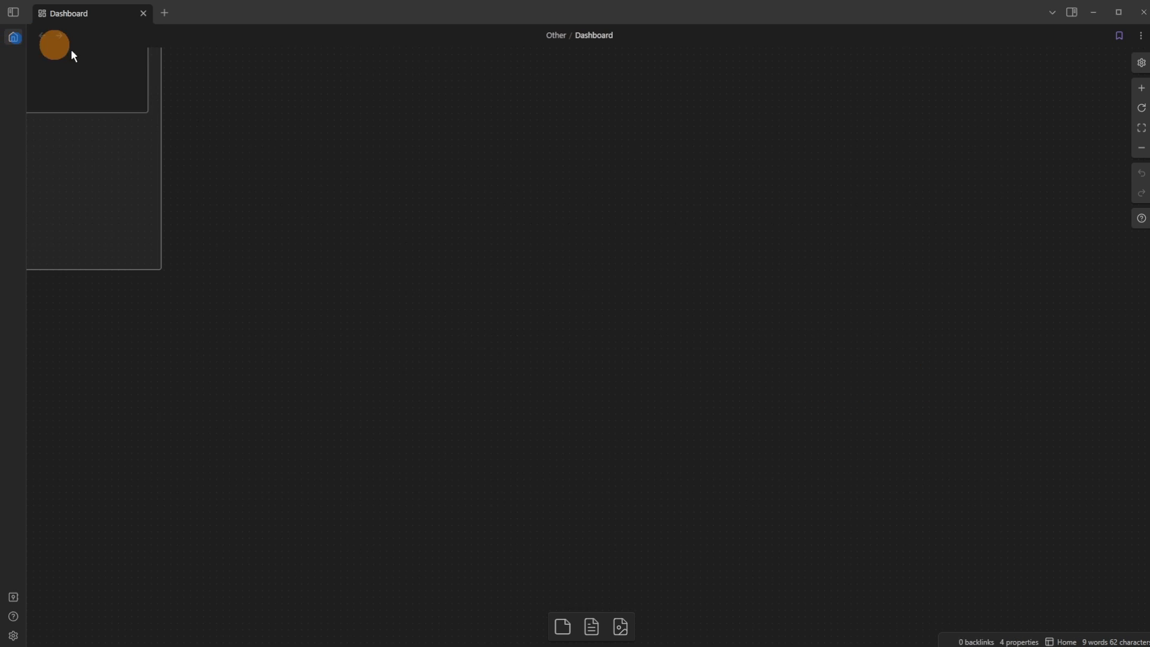
{"action": "scroll", "coordinate": [442, 367], "scroll_direction": "up", "scroll_amount": 5}
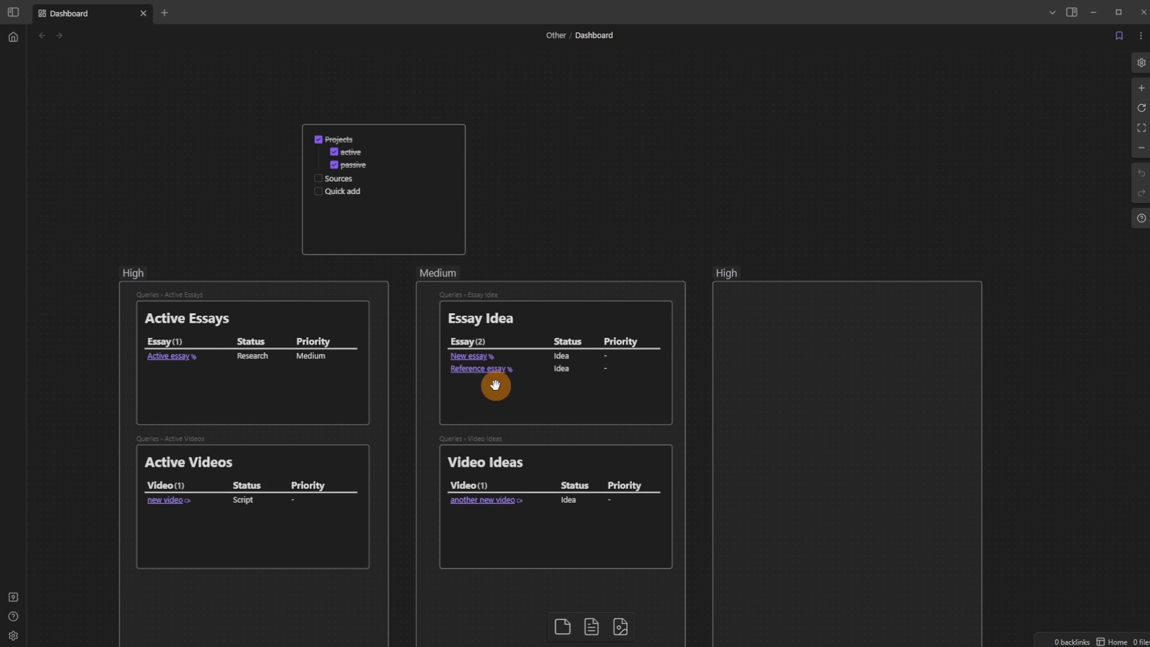
{"action": "scroll", "coordinate": [623, 394], "scroll_direction": "up", "scroll_amount": 3}
{"action": "scroll", "coordinate": [654, 392], "scroll_direction": "down", "scroll_amount": 2}
{"action": "scroll", "coordinate": [654, 393], "scroll_direction": "right", "scroll_amount": 4}
{"action": "left_click_drag", "start_coordinate": [547, 107], "coordinate": [838, 105]}
{"action": "left_click_drag", "start_coordinate": [489, 154], "coordinate": [696, 157]}
Step: Open the Queries note at its Essay Idea section and split it beside the dashboard
{"action": "left_click", "coordinate": [155, 151]}
{"action": "left_click", "coordinate": [144, 144]}
{"action": "left_click_drag", "start_coordinate": [179, 12], "coordinate": [1026, 174]}
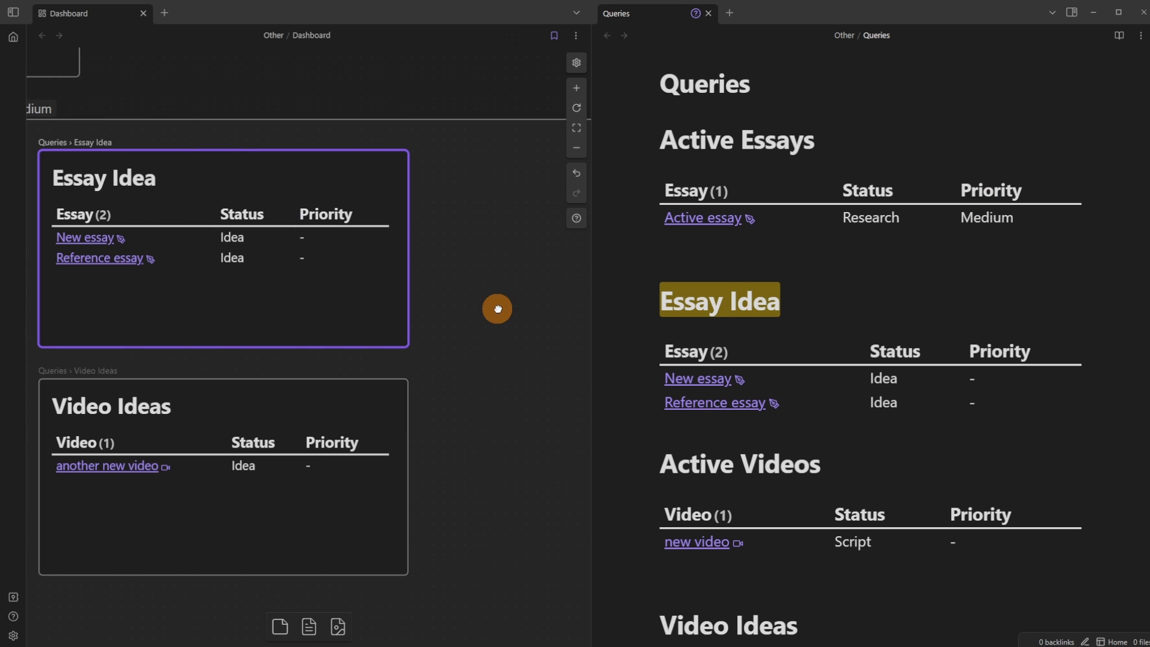
Step: Add a Date column after Priority in the Essay Idea Dataview query and close the Queries note
{"action": "left_click", "coordinate": [811, 330]}
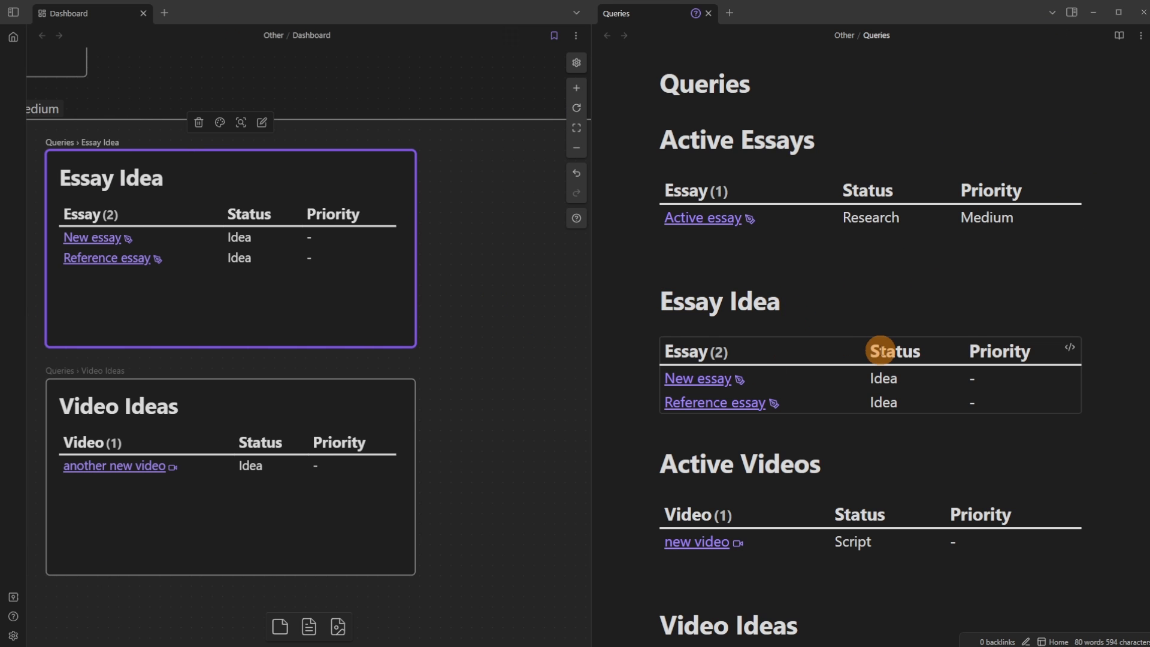
{"action": "left_click", "coordinate": [877, 349]}
{"action": "left_click", "coordinate": [1052, 364]}
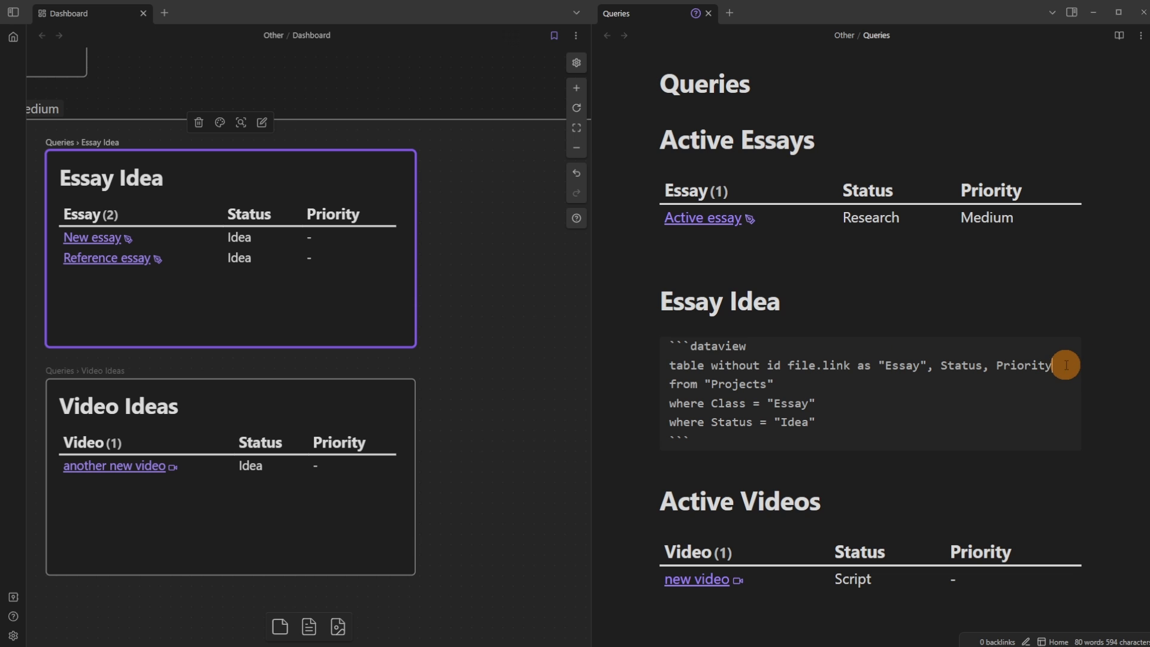
{"action": "type", "text": ", date"}
{"action": "key", "text": "BackSpace"}
{"action": "key", "text": "BackSpace"}
{"action": "key", "text": "BackSpace"}
{"action": "key", "text": "BackSpace"}
{"action": "type", "text": "Date"}
{"action": "left_click", "coordinate": [860, 327]}
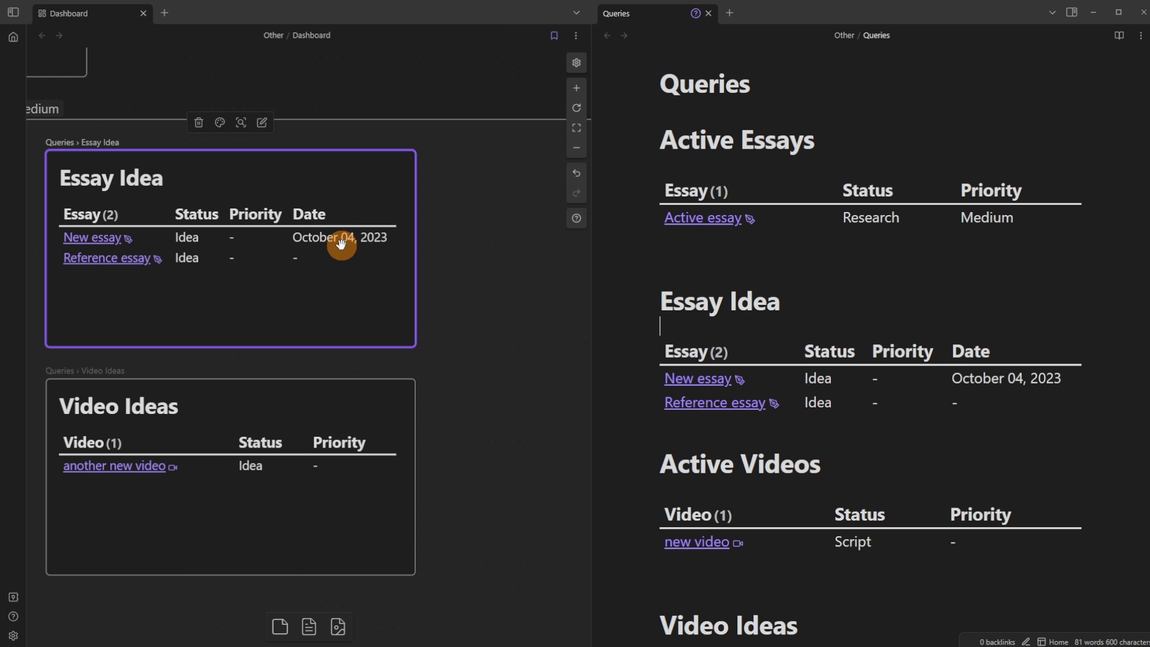
{"action": "left_click", "coordinate": [448, 87]}
{"action": "left_click", "coordinate": [710, 13]}
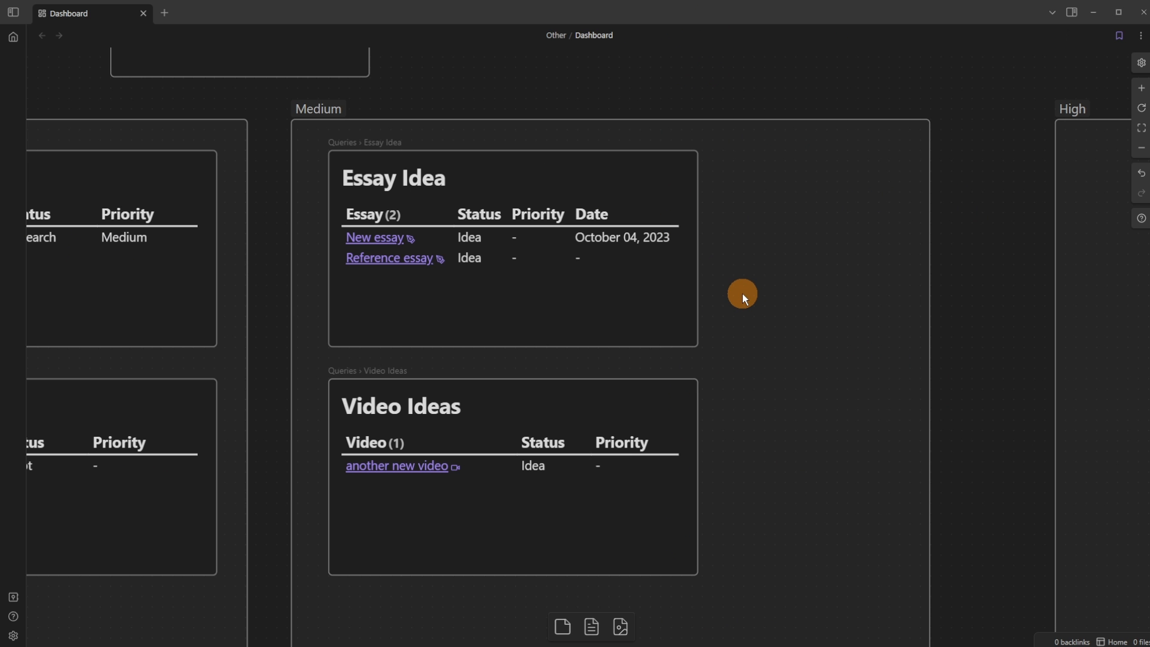
Step: Narrow the dashboard's Medium group to fit closely around the Essay Idea and Video Ideas queries
{"action": "left_click_drag", "start_coordinate": [929, 243], "coordinate": [723, 257]}
{"action": "left_click", "coordinate": [833, 298]}
{"action": "left_click_drag", "start_coordinate": [526, 315], "coordinate": [885, 296]}
{"action": "left_click_drag", "start_coordinate": [703, 193], "coordinate": [532, 491]}
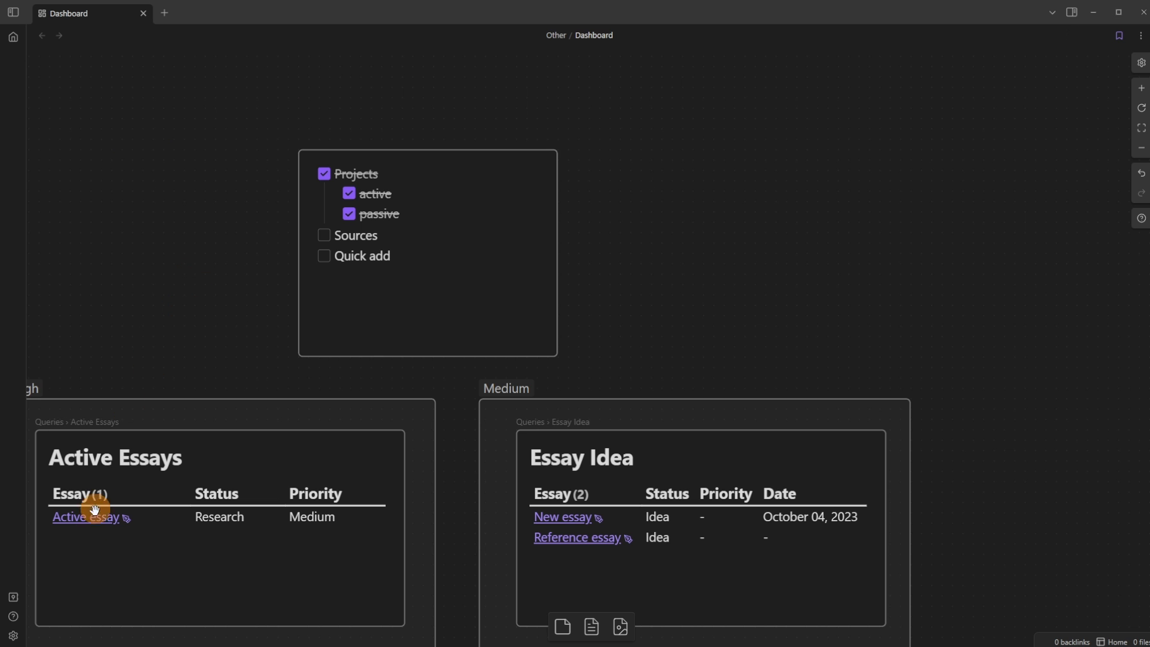
Step: Search the community plugins for zotero and examine the Zotero Integration plugin's description page
{"action": "left_click", "coordinate": [13, 635]}
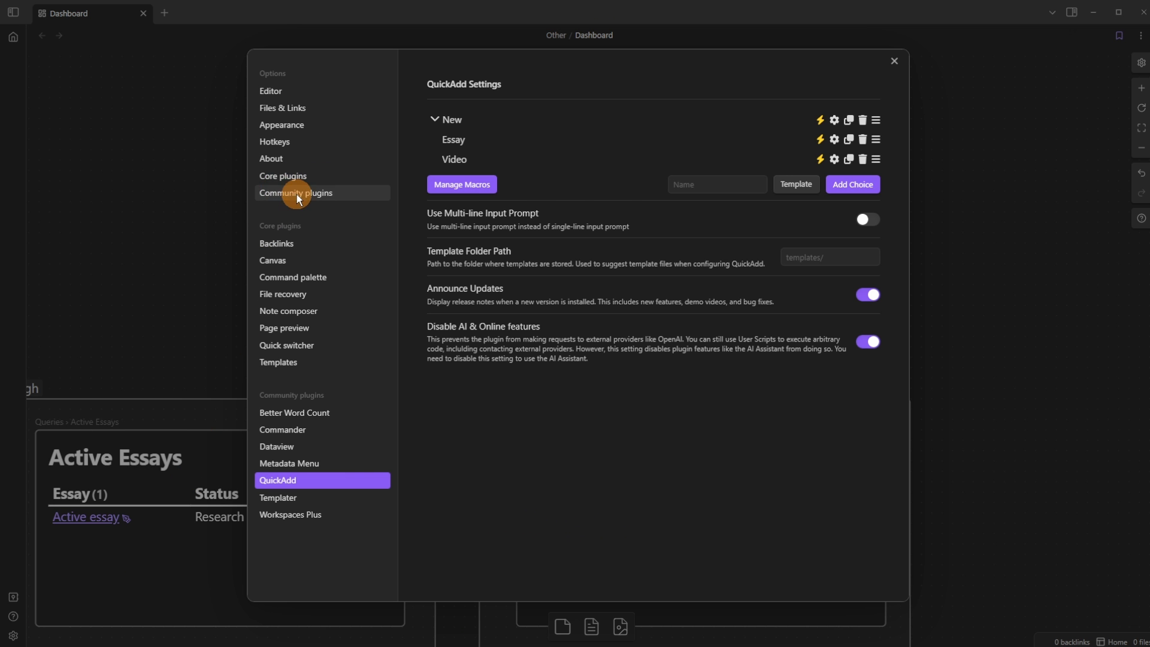
{"action": "left_click", "coordinate": [297, 193]}
{"action": "left_click", "coordinate": [845, 124]}
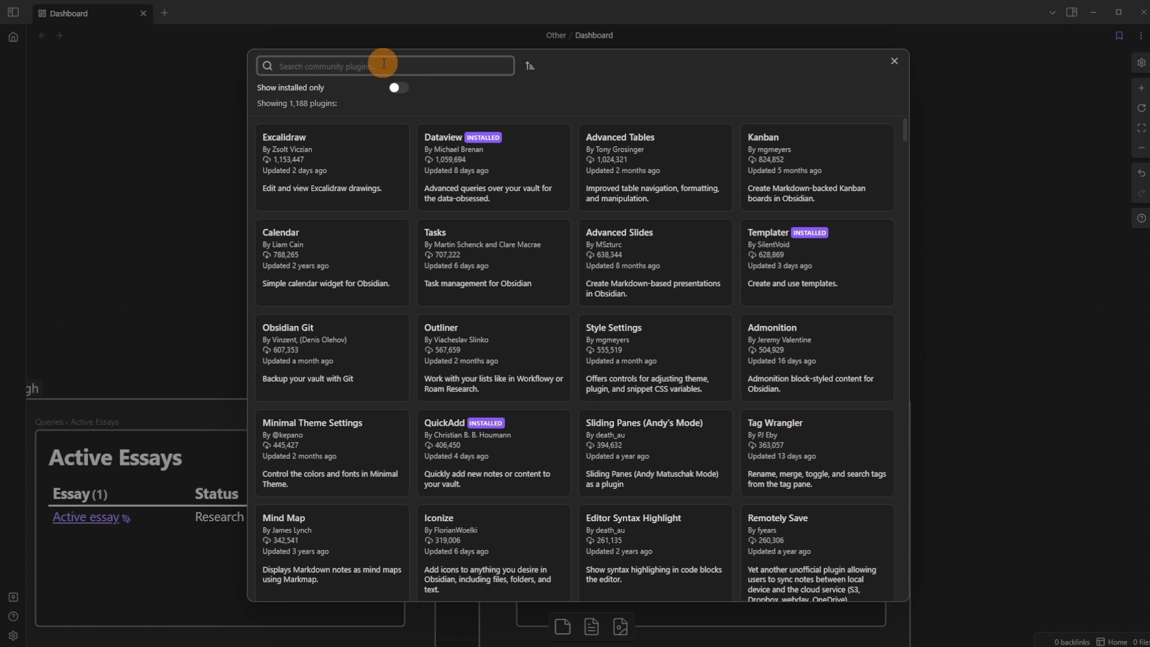
{"action": "type", "text": "zotero"}
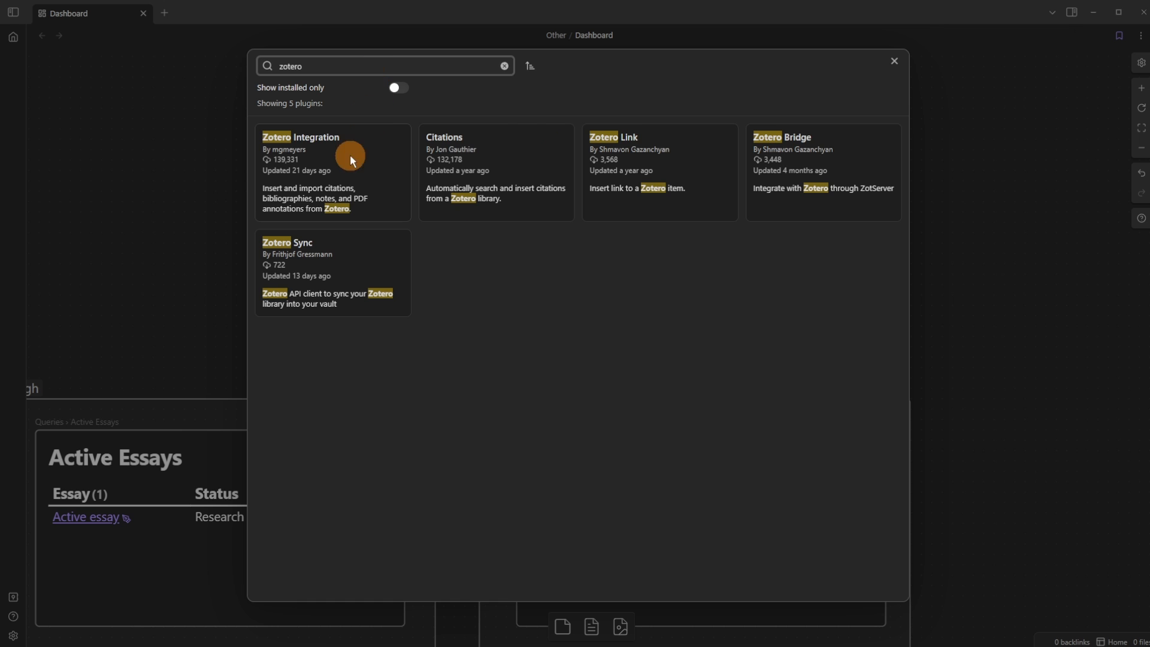
{"action": "left_click", "coordinate": [349, 155]}
{"action": "scroll", "coordinate": [563, 304], "scroll_direction": "down", "scroll_amount": 15}
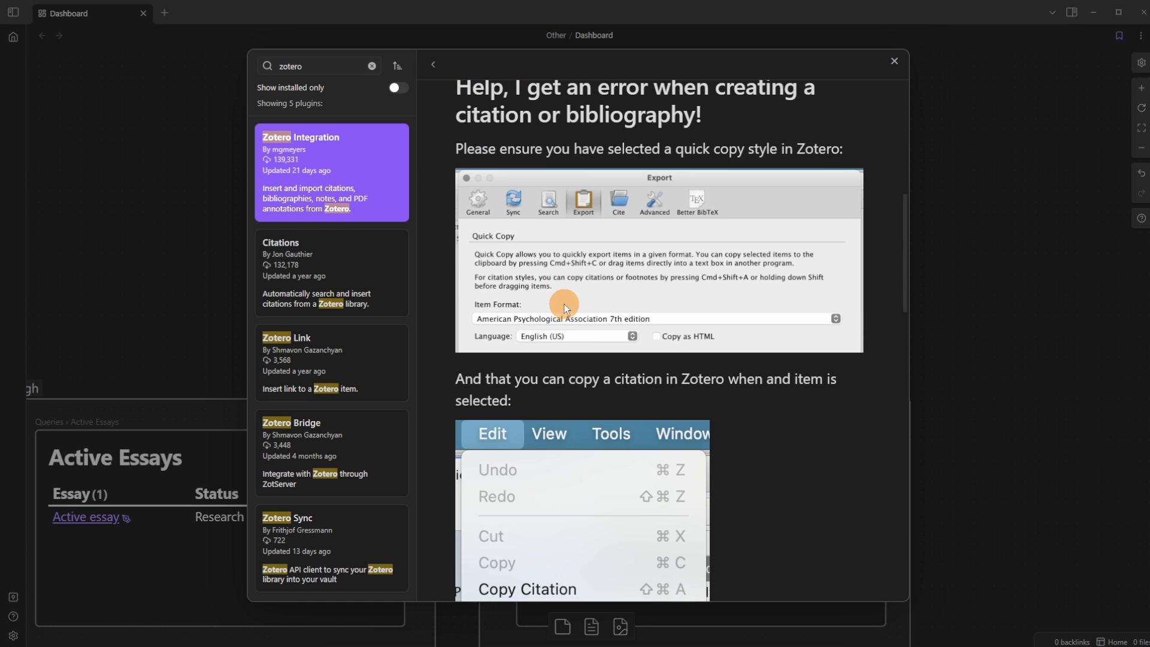
{"action": "scroll", "coordinate": [595, 320], "scroll_direction": "up", "scroll_amount": 7}
{"action": "scroll", "coordinate": [595, 320], "scroll_direction": "up", "scroll_amount": 10}
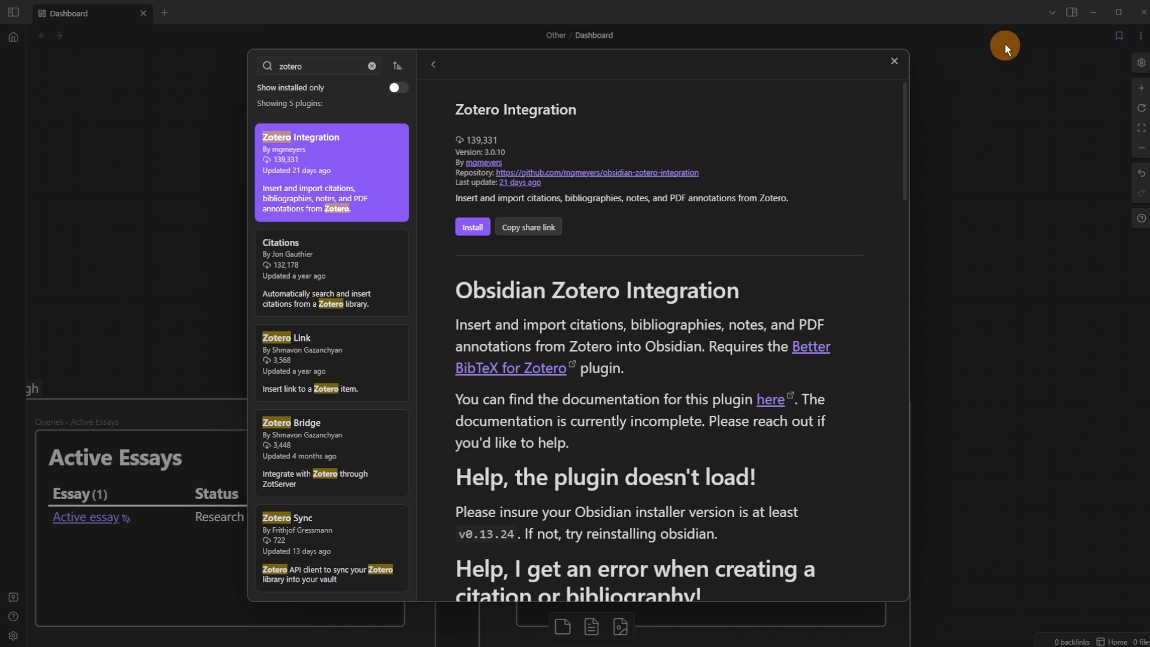
{"action": "left_click", "coordinate": [895, 61]}
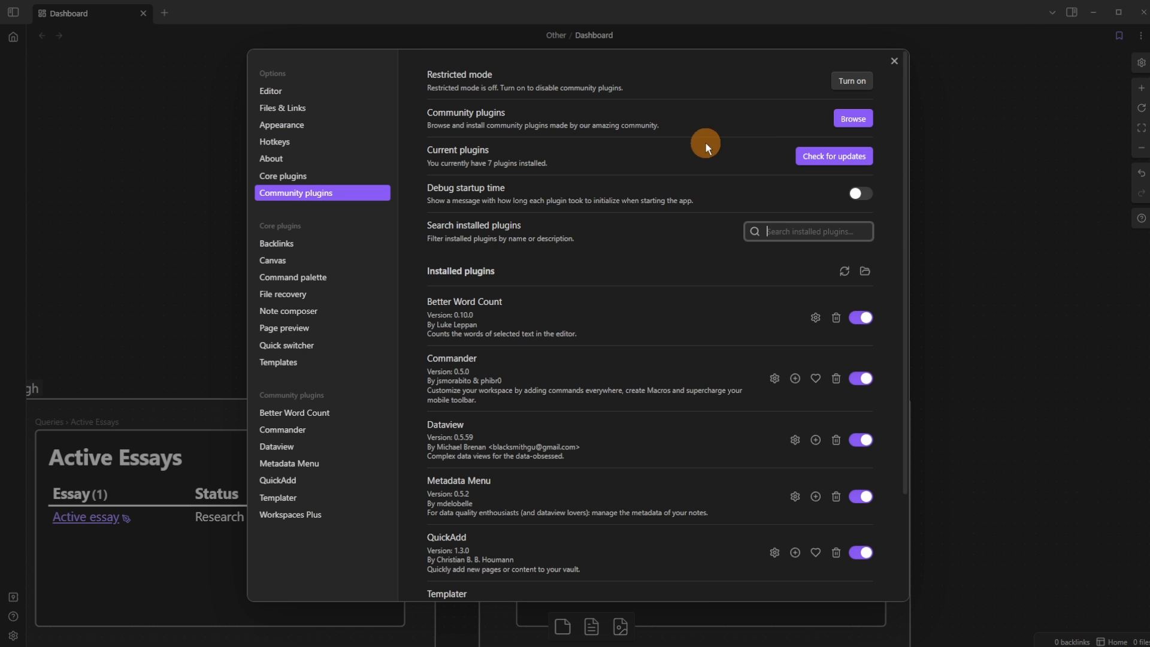
{"action": "left_click", "coordinate": [894, 61]}
Step: Create a note named Source Template in the Templates folder
{"action": "left_click_drag", "start_coordinate": [282, 282], "coordinate": [441, 182]}
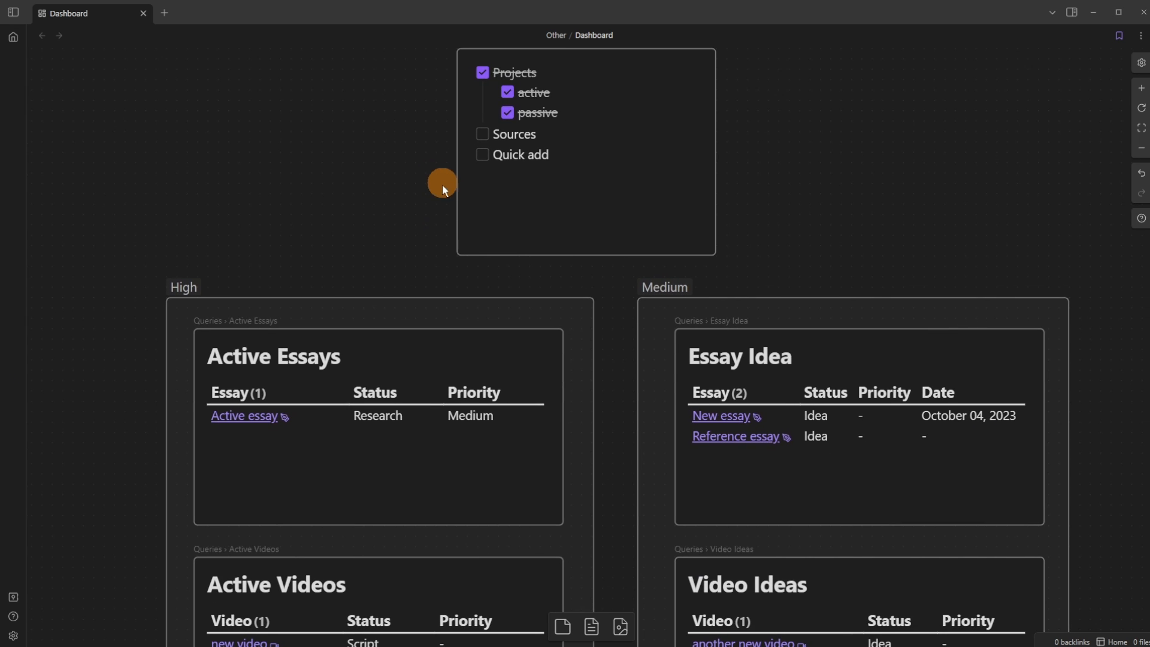
{"action": "left_click_drag", "start_coordinate": [488, 247], "coordinate": [430, 118]}
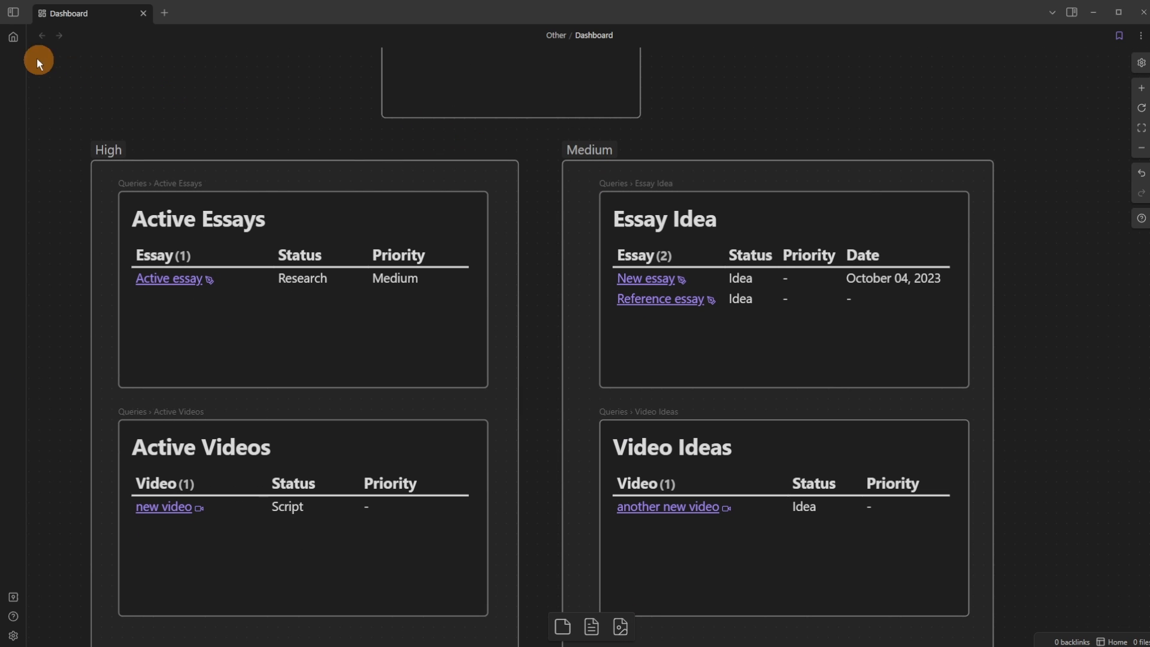
{"action": "left_click", "coordinate": [13, 12]}
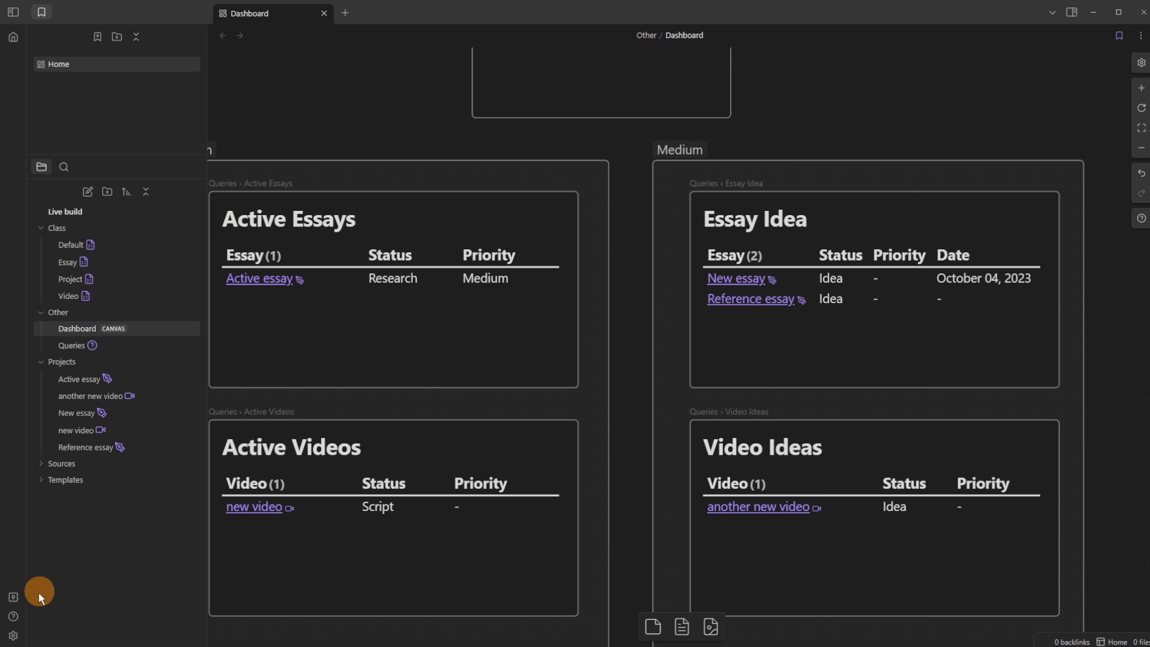
{"action": "left_click", "coordinate": [13, 635]}
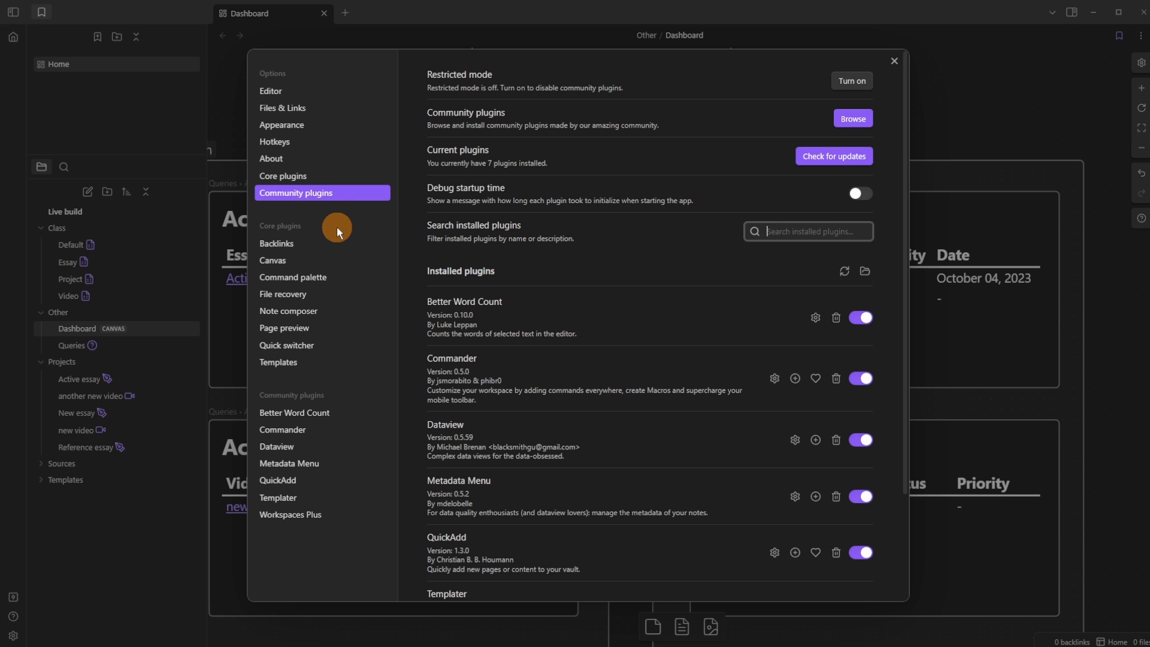
{"action": "left_click", "coordinate": [155, 139]}
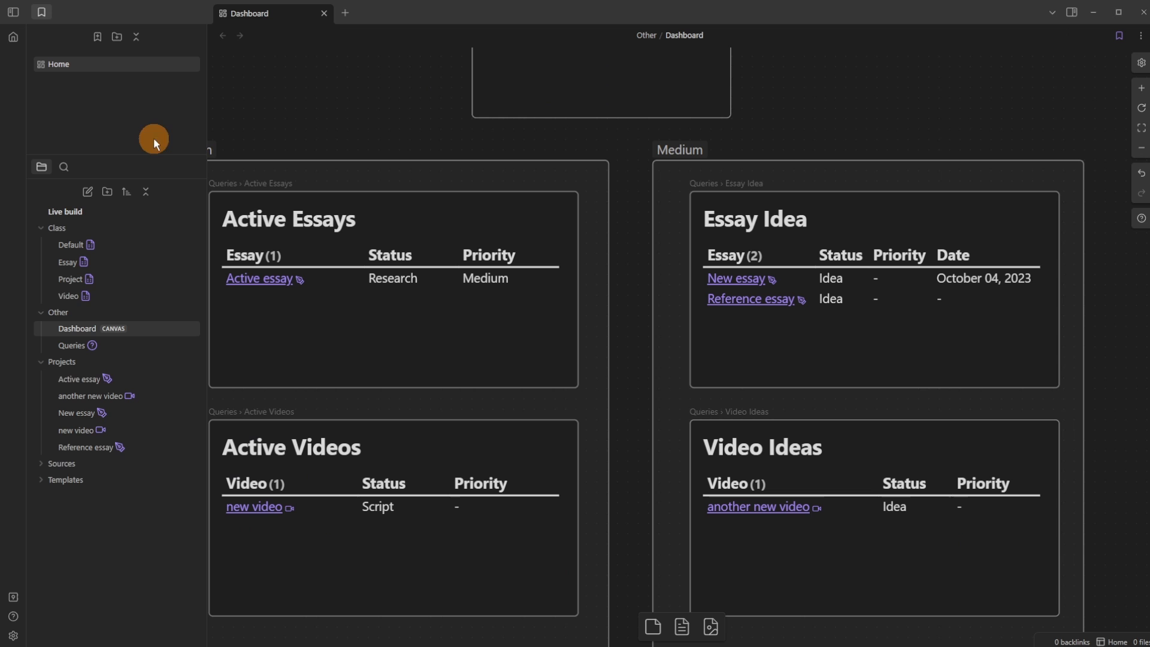
{"action": "left_click", "coordinate": [86, 476]}
{"action": "right_click", "coordinate": [89, 477]}
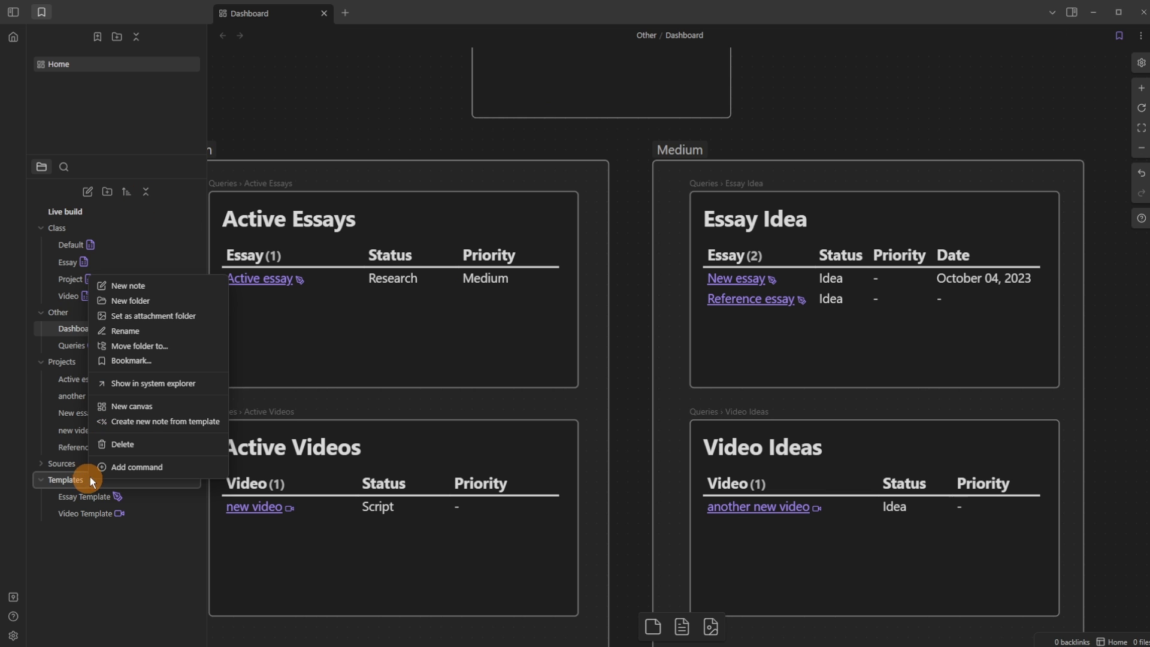
{"action": "left_click", "coordinate": [173, 291]}
{"action": "type", "text": "Source Template"}
{"action": "key", "text": "Return"}
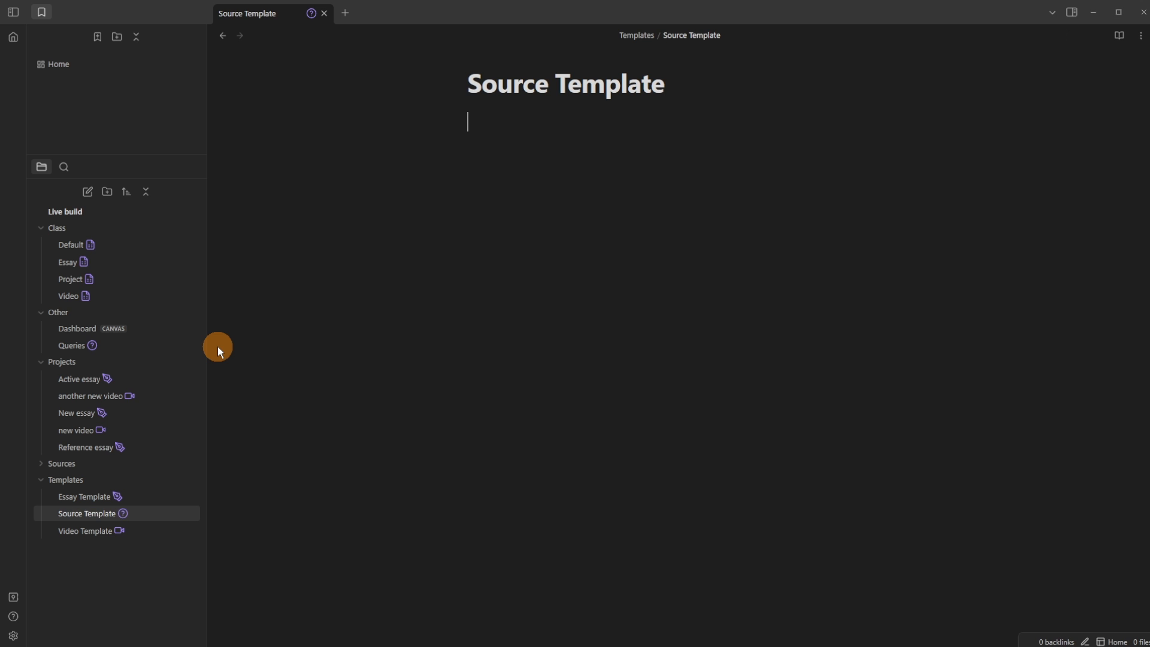
Step: Find the Paste URL into selection community plugin by searching for url, then install and enable it
{"action": "left_click", "coordinate": [13, 635]}
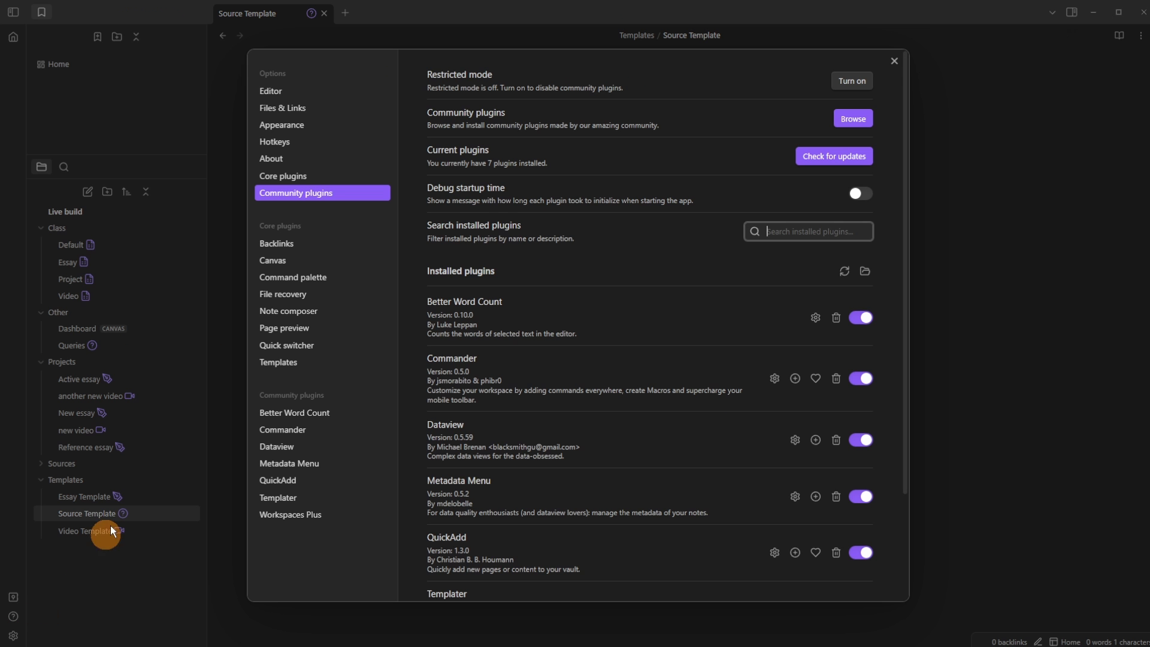
{"action": "left_click", "coordinate": [853, 118]}
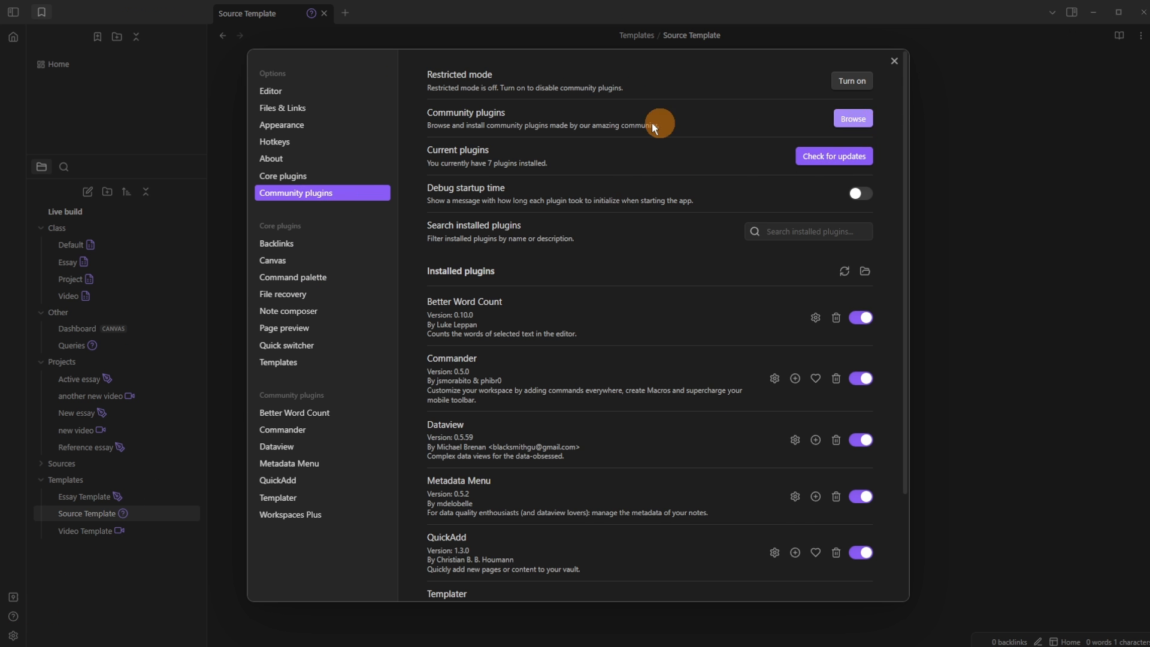
{"action": "type", "text": "url"}
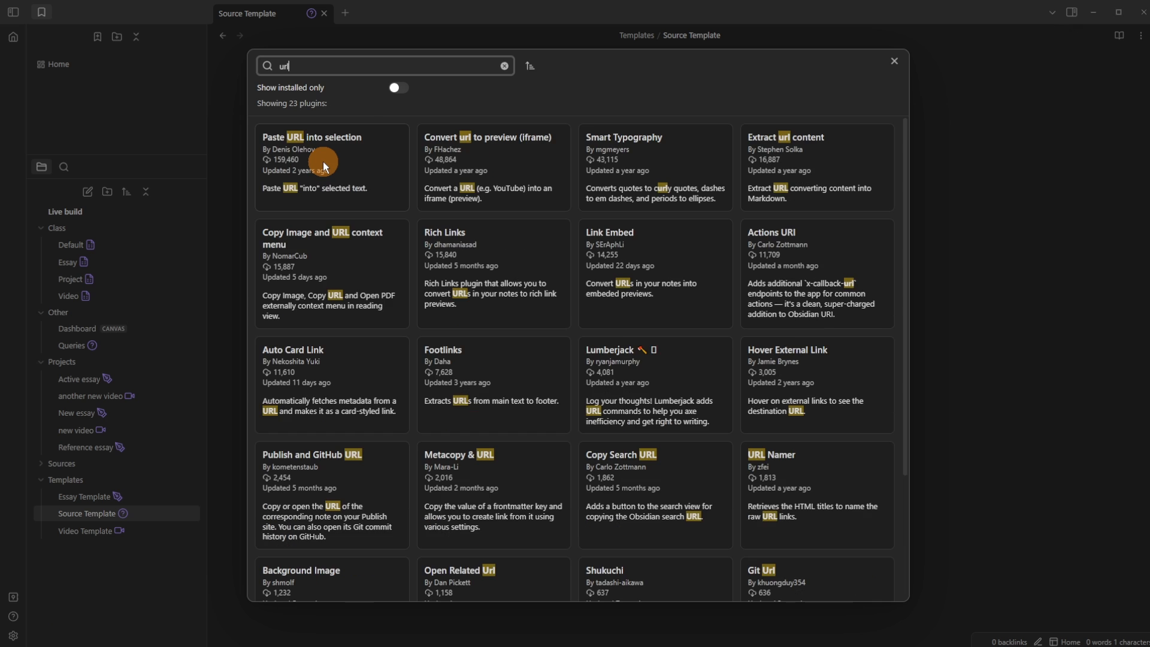
{"action": "left_click", "coordinate": [323, 162]}
{"action": "left_click", "coordinate": [472, 227]}
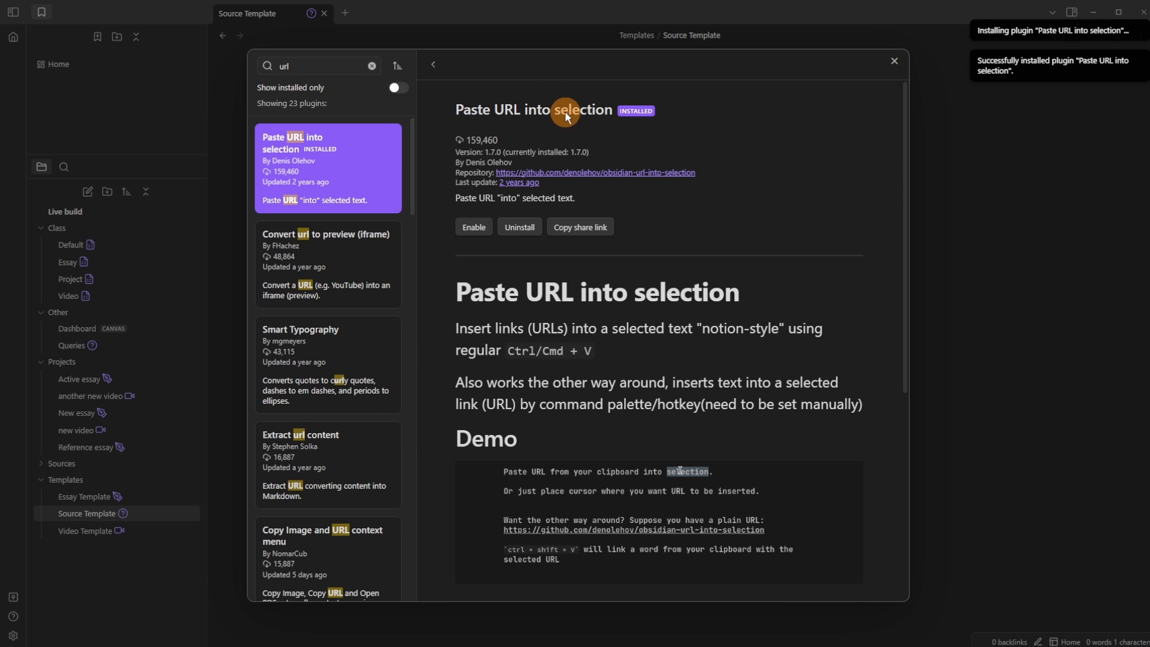
{"action": "left_click", "coordinate": [478, 227]}
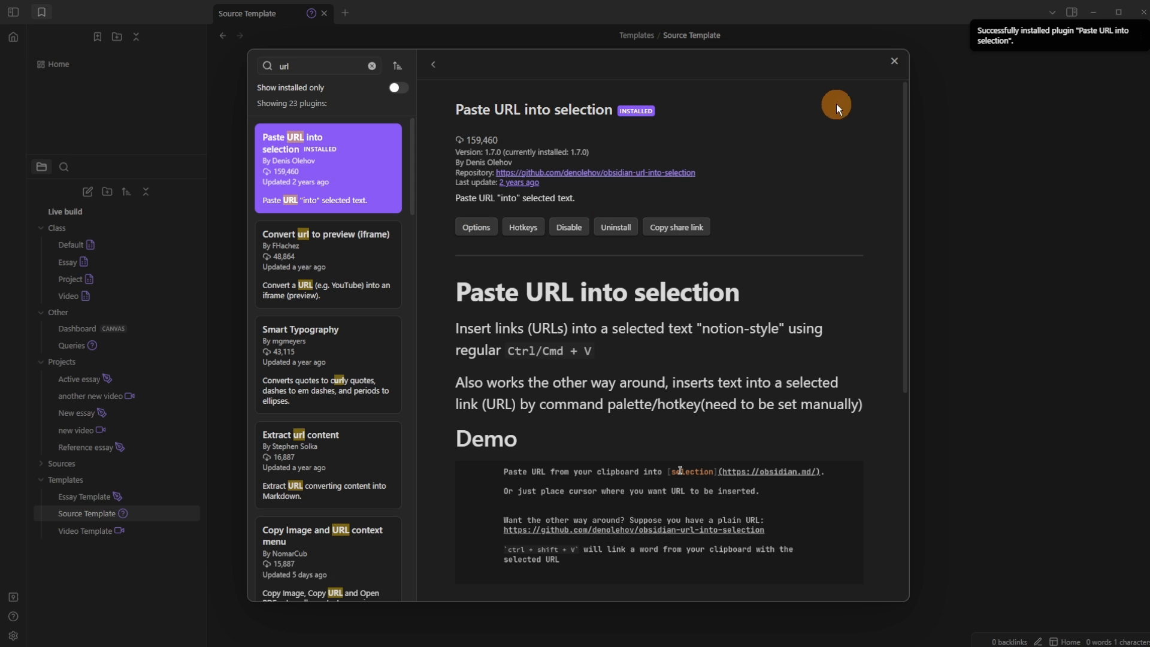
{"action": "left_click", "coordinate": [894, 59]}
{"action": "left_click", "coordinate": [894, 60]}
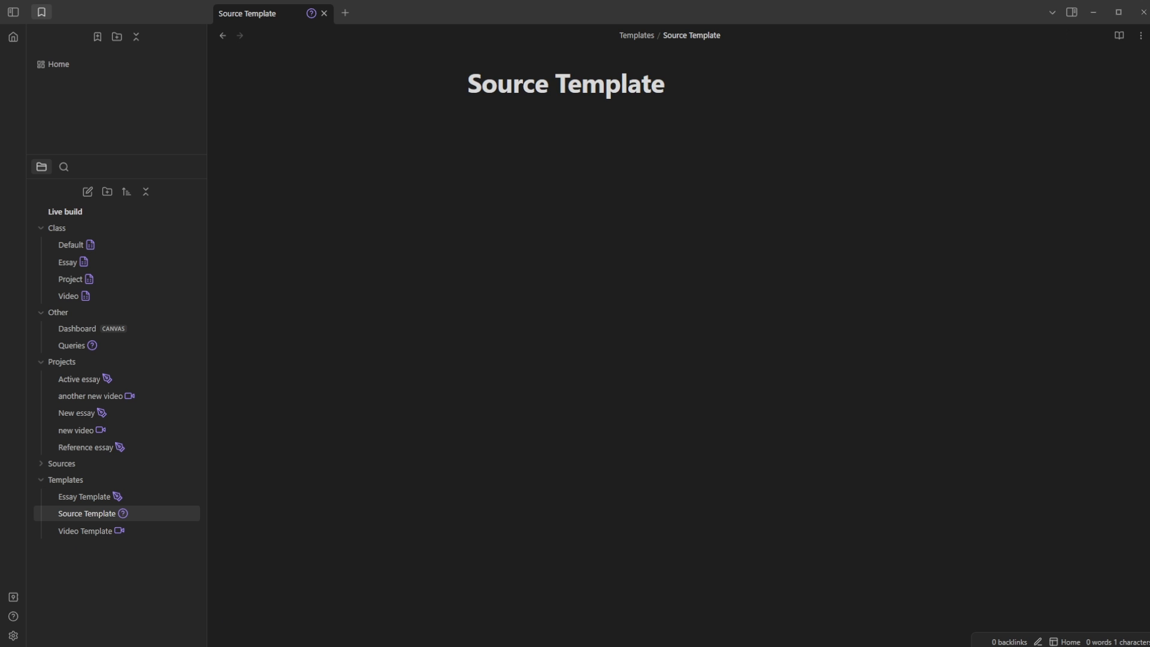
{"action": "key", "text": "alt+Tab"}
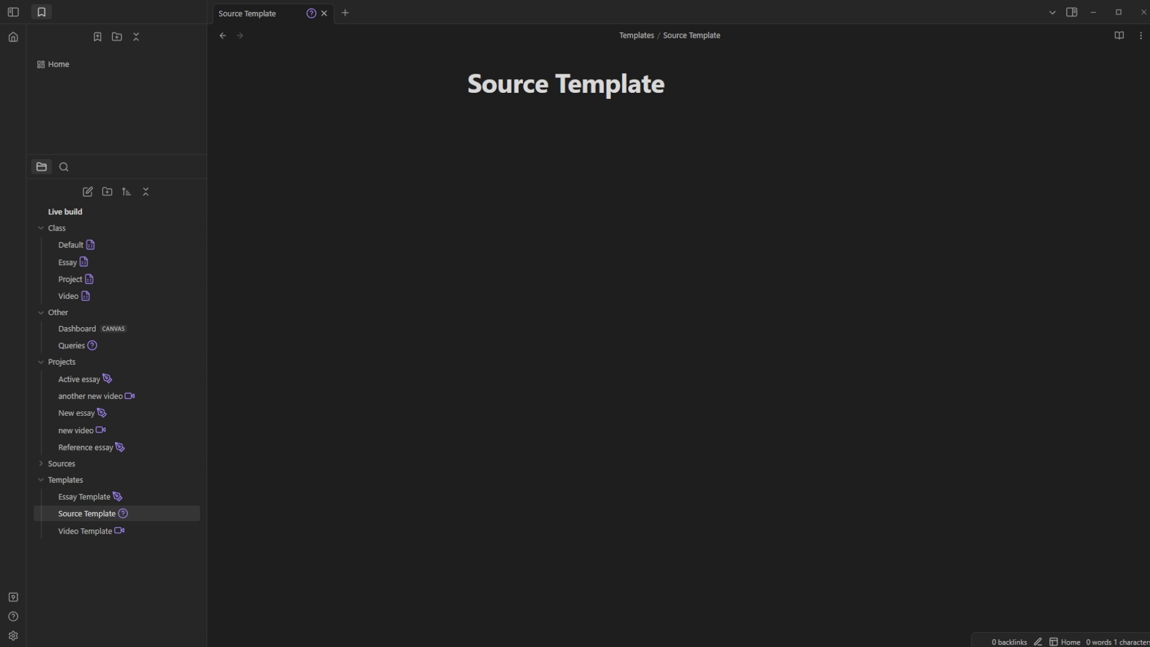
{"action": "left_click_drag", "start_coordinate": [1, 384], "coordinate": [411, 0]}
{"action": "left_click_drag", "start_coordinate": [311, 15], "coordinate": [1, 143]}
{"action": "left_click", "coordinate": [544, 161]}
{"action": "type", "text": "website"}
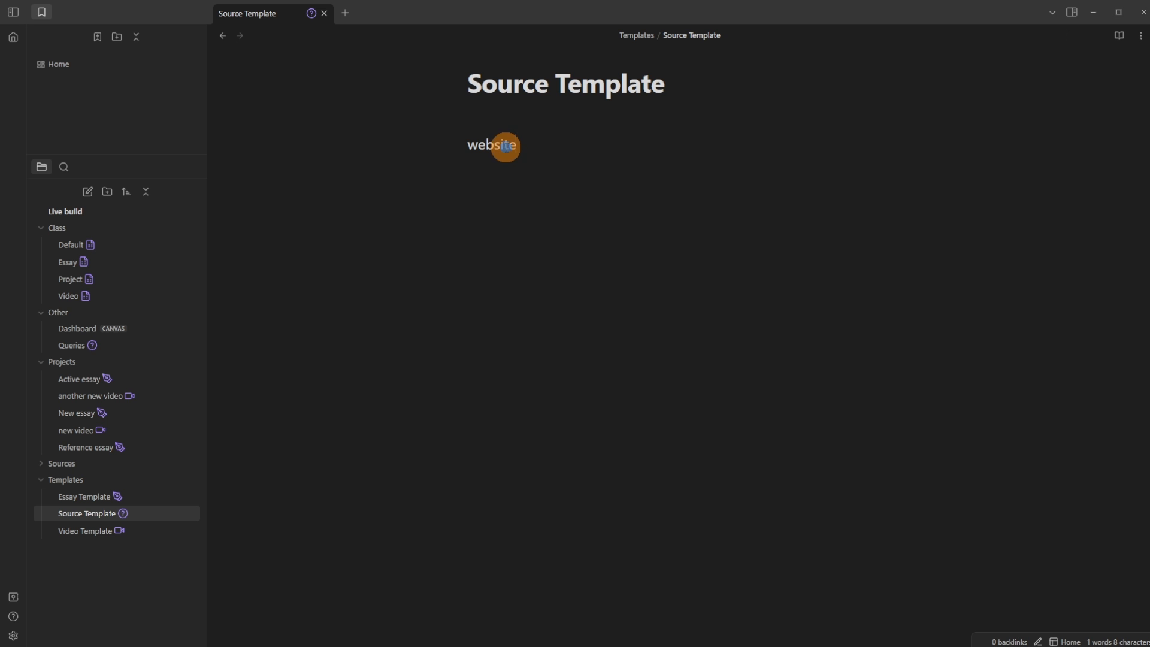
{"action": "double_click", "coordinate": [506, 147]}
{"action": "type", "text": "https://lucide.dev/icons/?search=pen"}
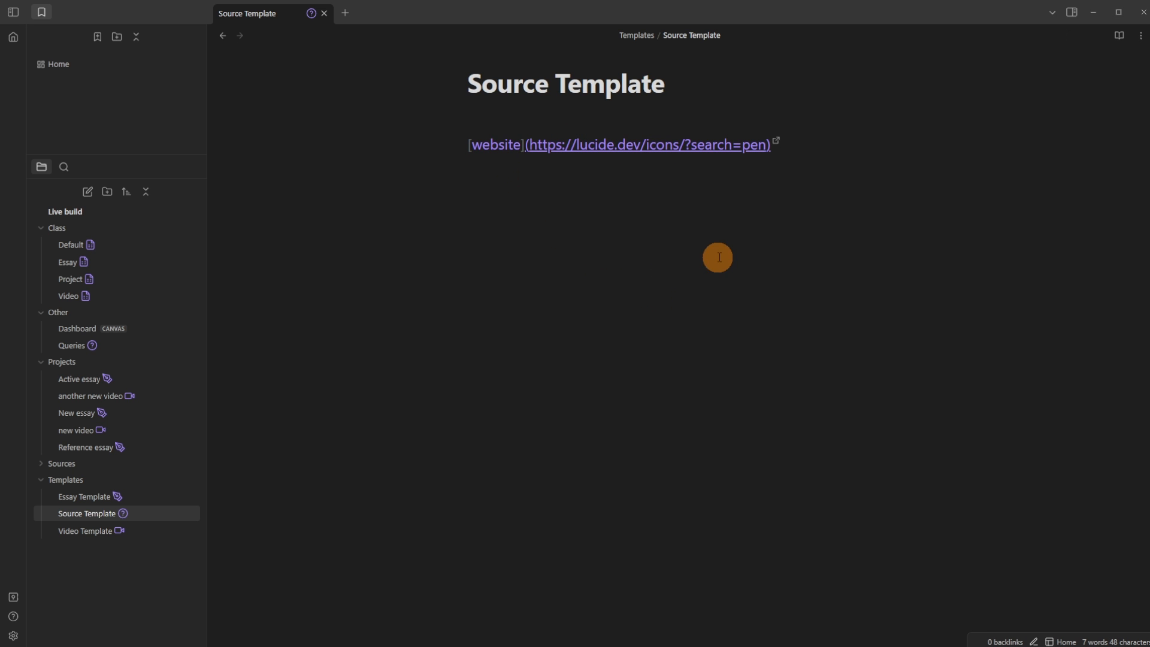
{"action": "key", "text": "Return"}
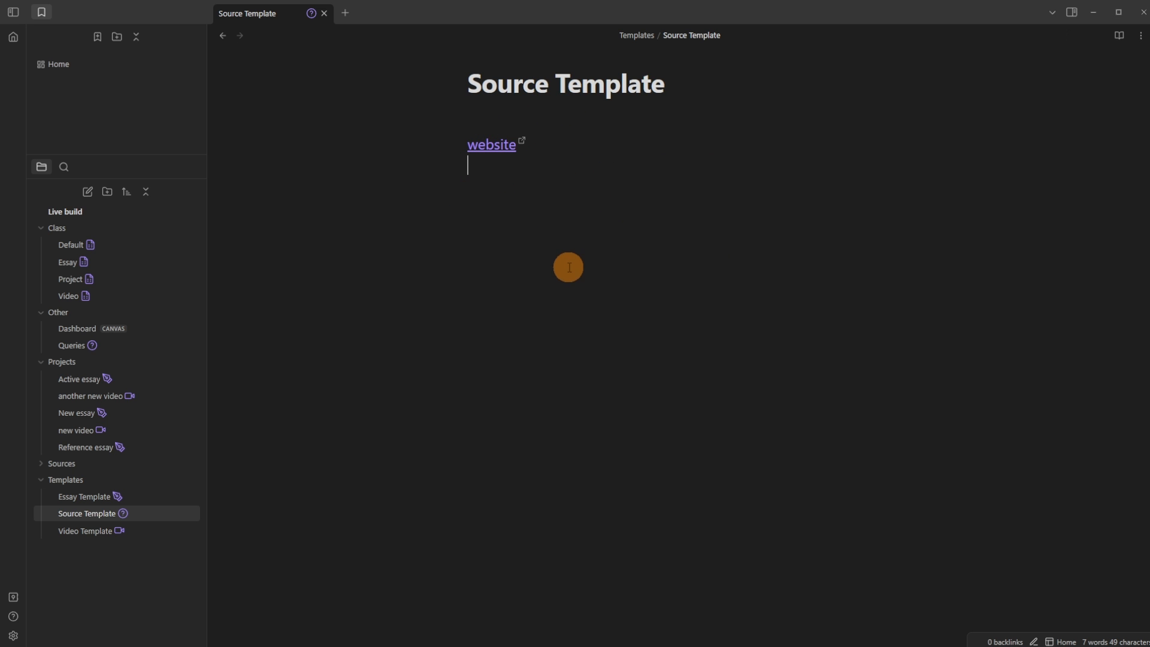
Step: Remove the website test link from the Source Template note
{"action": "left_click", "coordinate": [563, 146]}
{"action": "key", "text": "ctrl+x"}
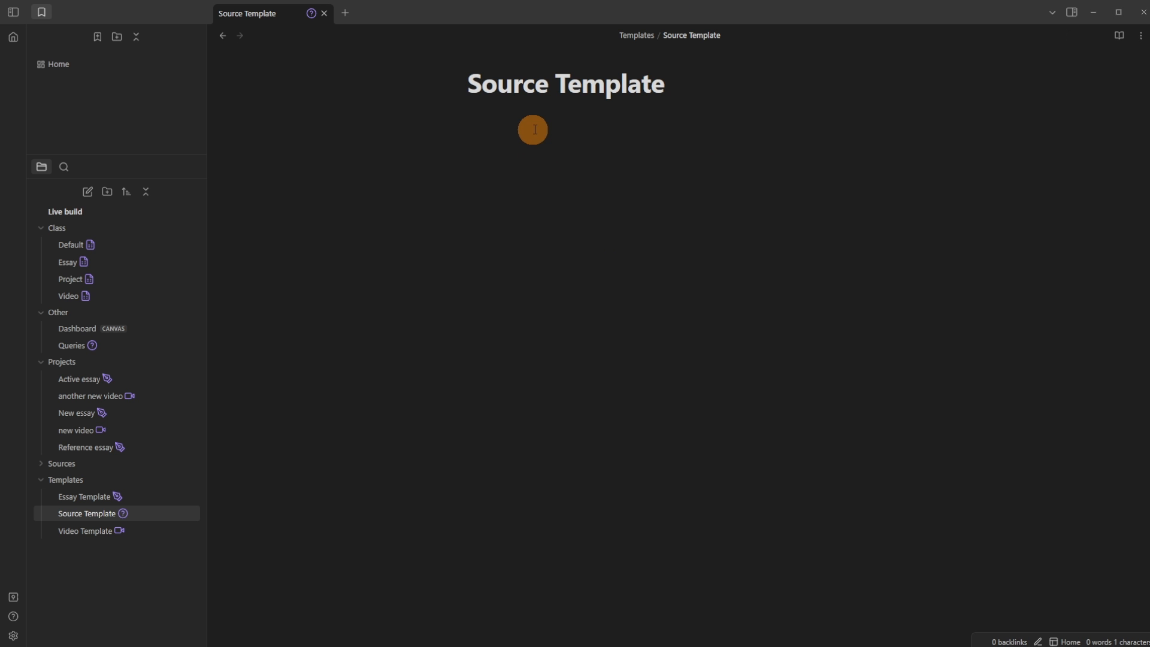
{"action": "left_click_drag", "start_coordinate": [478, 85], "coordinate": [698, 122]}
{"action": "left_click", "coordinate": [675, 125]}
Step: Add a QuickAdd template choice named Source and place it between Essay and Video under New
{"action": "left_click", "coordinate": [13, 636]}
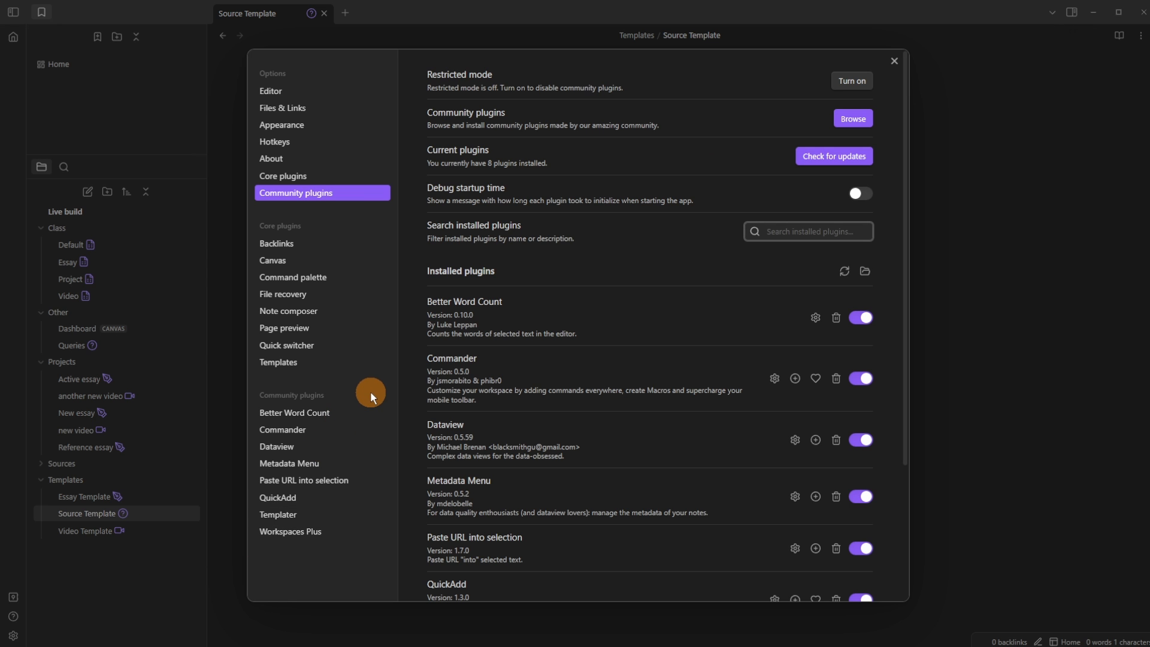
{"action": "left_click", "coordinate": [314, 497]}
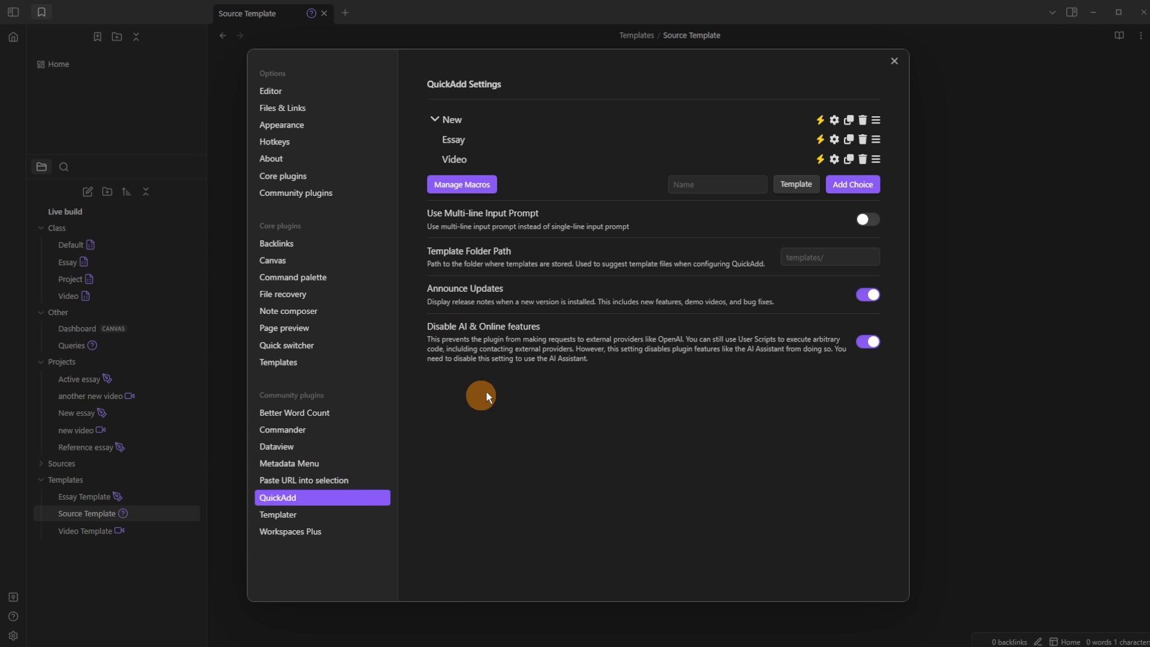
{"action": "left_click", "coordinate": [675, 183]}
{"action": "type", "text": "Source"}
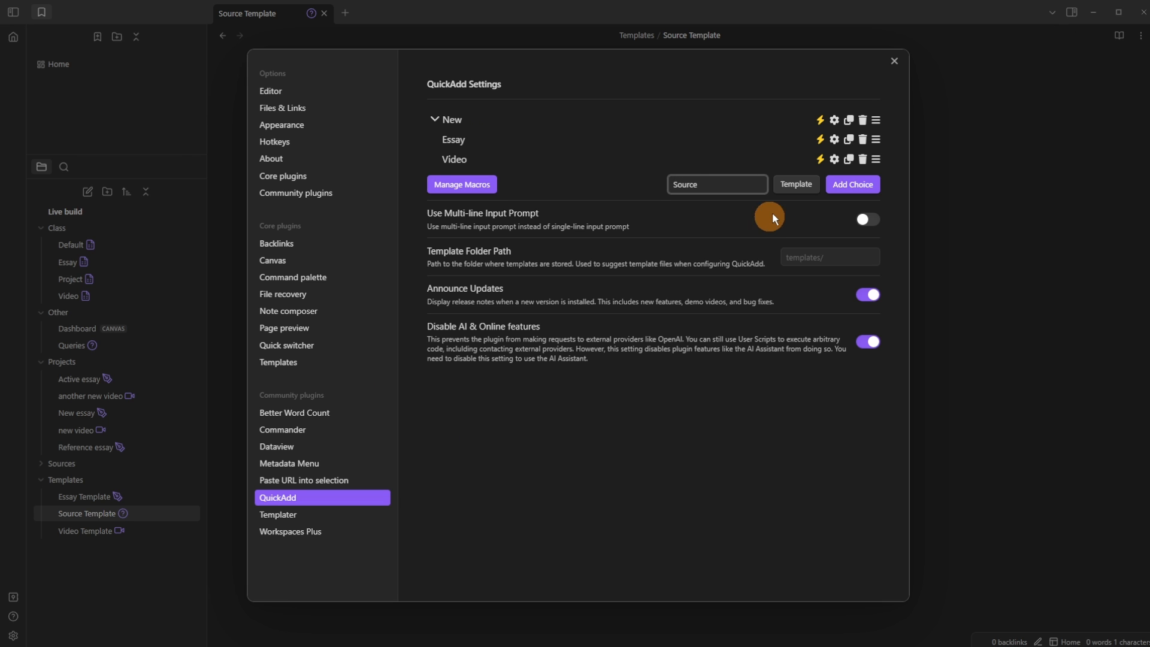
{"action": "left_click", "coordinate": [854, 185]}
{"action": "left_click_drag", "start_coordinate": [884, 168], "coordinate": [826, 158]}
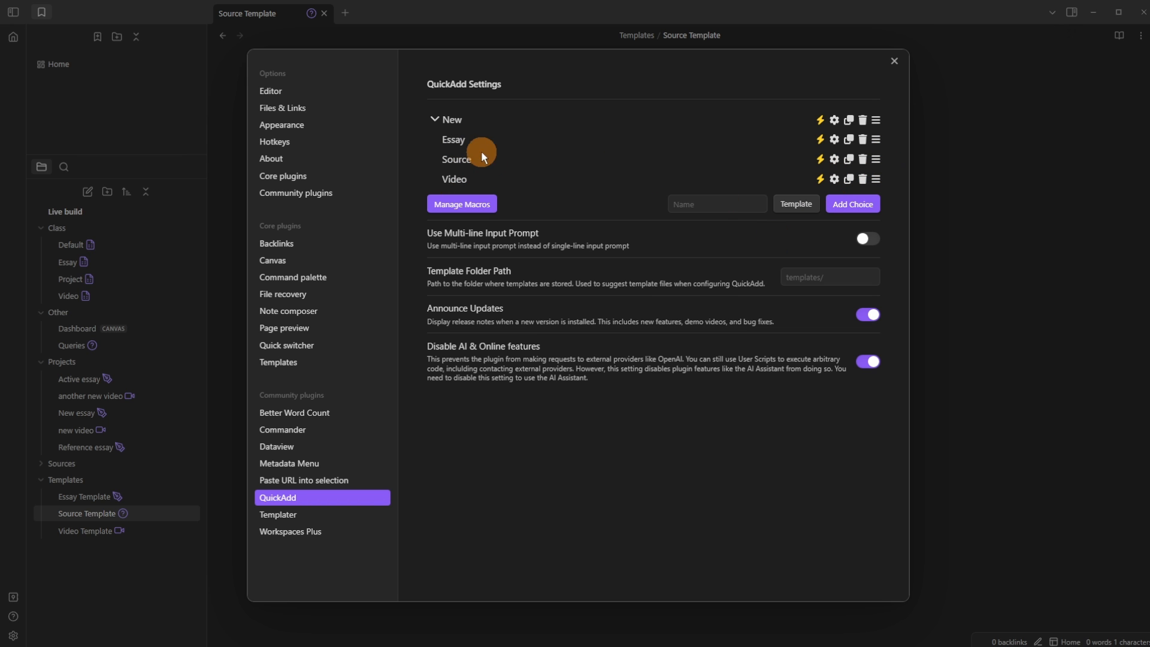
{"action": "left_click", "coordinate": [894, 60]}
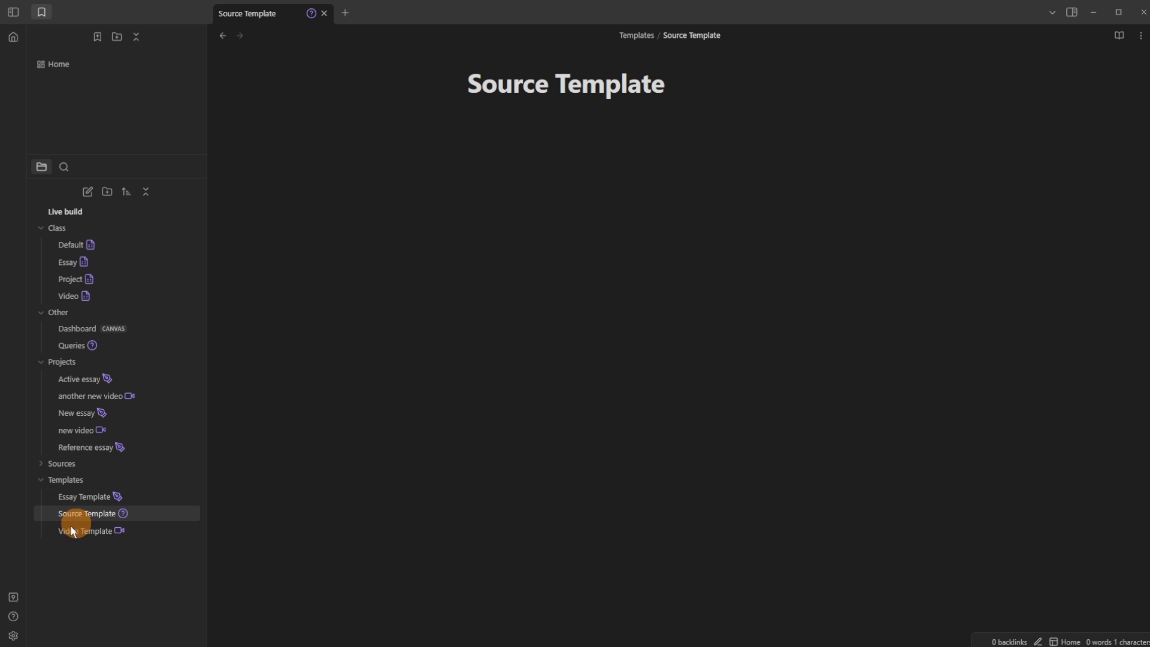
Step: Try to create a note by running the Source choice in QuickAdd
{"action": "left_click", "coordinate": [13, 636]}
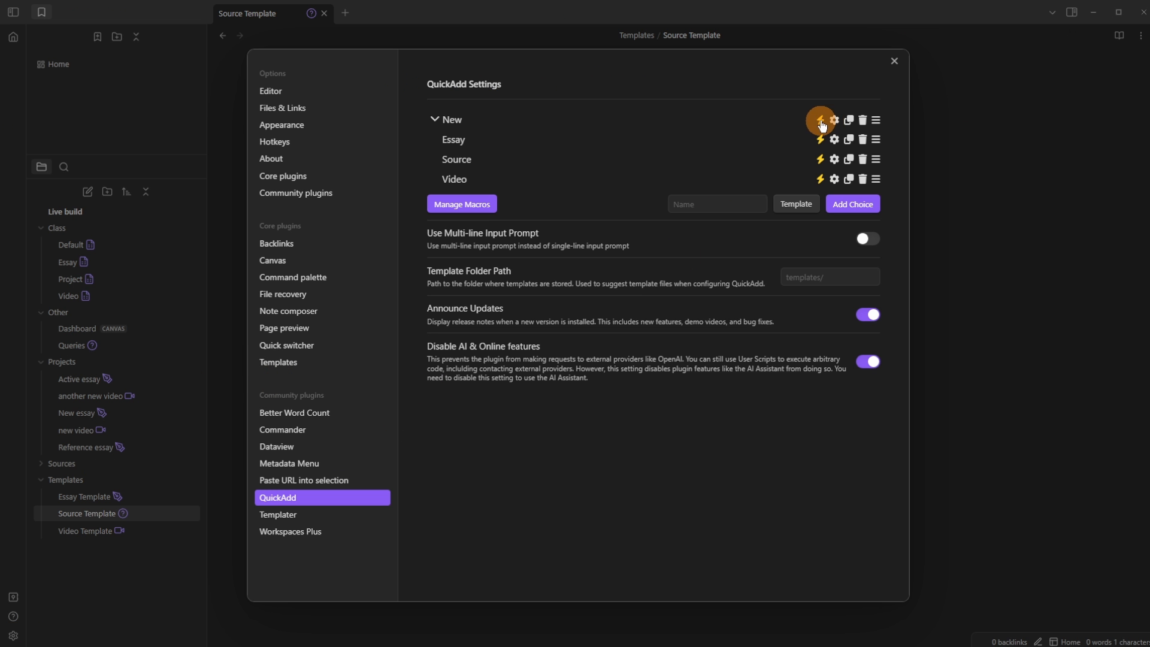
{"action": "left_click", "coordinate": [976, 128]}
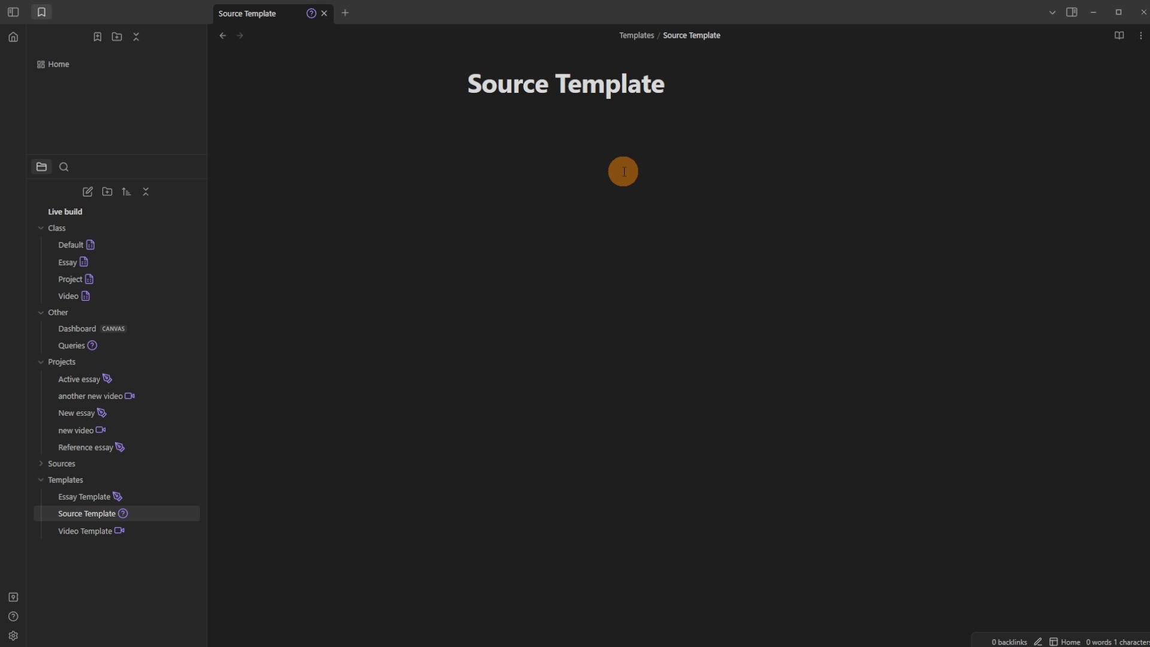
{"action": "key", "text": "ctrl+q"}
{"action": "key", "text": "Down"}
{"action": "key", "text": "Return"}
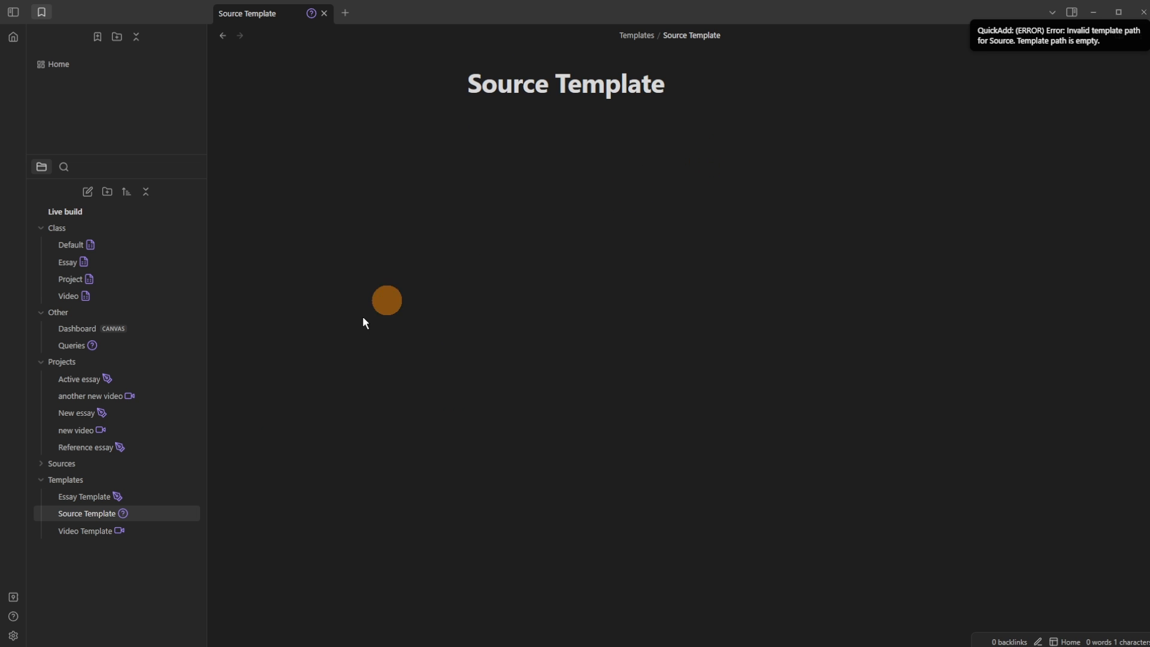
Step: Set the template path of the QuickAdd Source choice to Templates/Source Template.md
{"action": "left_click", "coordinate": [13, 635]}
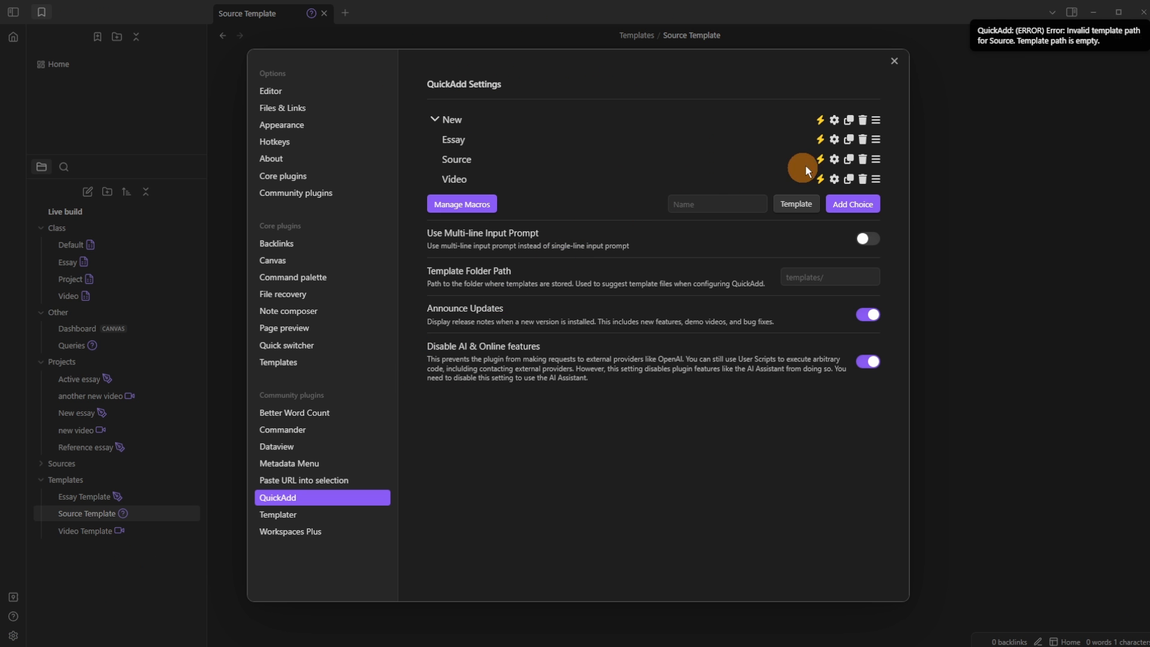
{"action": "left_click", "coordinate": [836, 160]}
{"action": "left_click", "coordinate": [610, 263]}
{"action": "left_click", "coordinate": [688, 223]}
{"action": "type", "text": "s/Sou"}
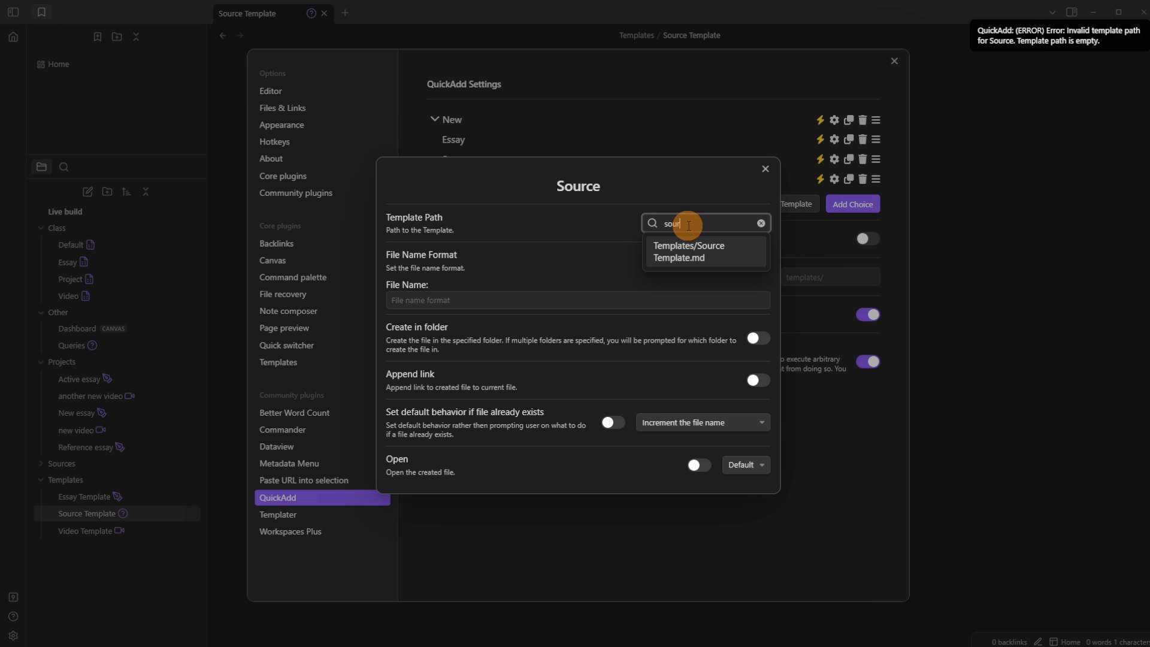
{"action": "type", "text": "r"}
{"action": "key", "text": "Return"}
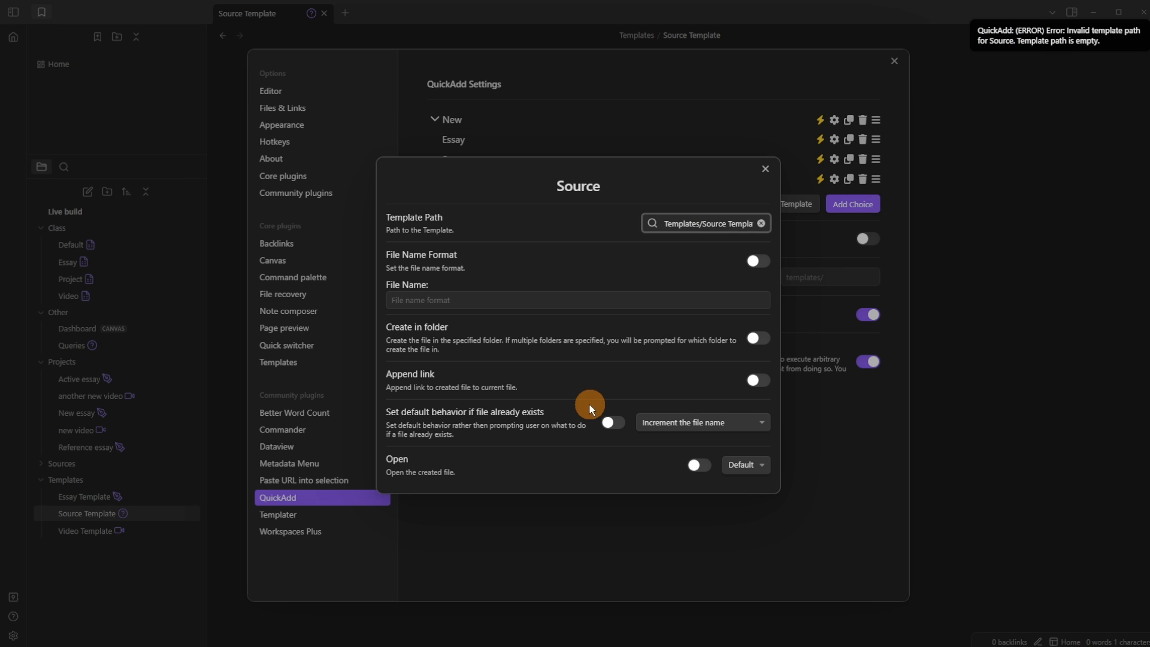
Step: Make the QuickAdd Source choice create its files in the Sources folder
{"action": "left_click", "coordinate": [753, 336]}
{"action": "left_click", "coordinate": [530, 338]}
{"action": "left_click", "coordinate": [441, 400]}
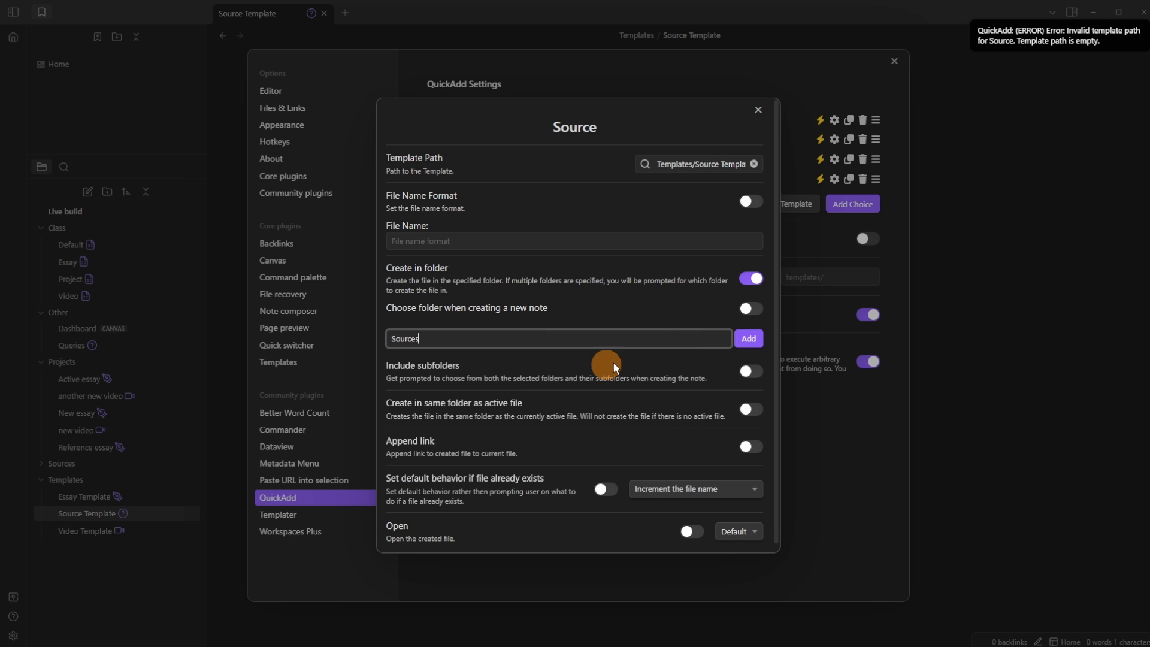
{"action": "left_click", "coordinate": [748, 338]}
{"action": "left_click", "coordinate": [804, 433]}
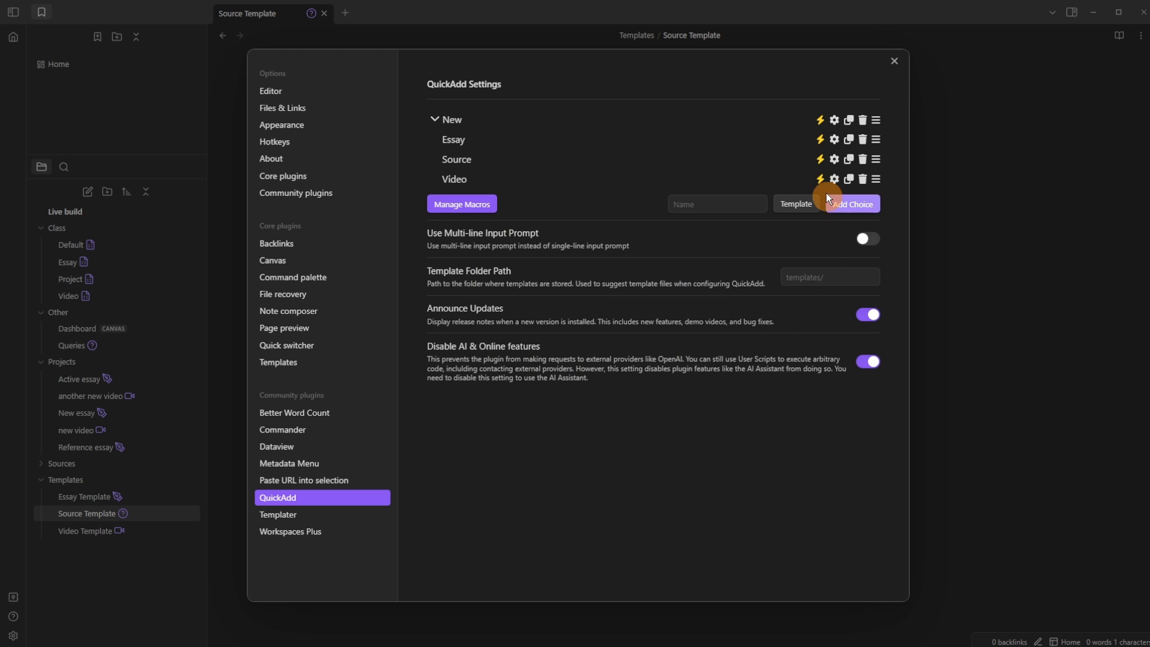
Step: Create a note named "New source" with the QuickAdd Source choice and expand the Sources folder
{"action": "left_click", "coordinate": [822, 122]}
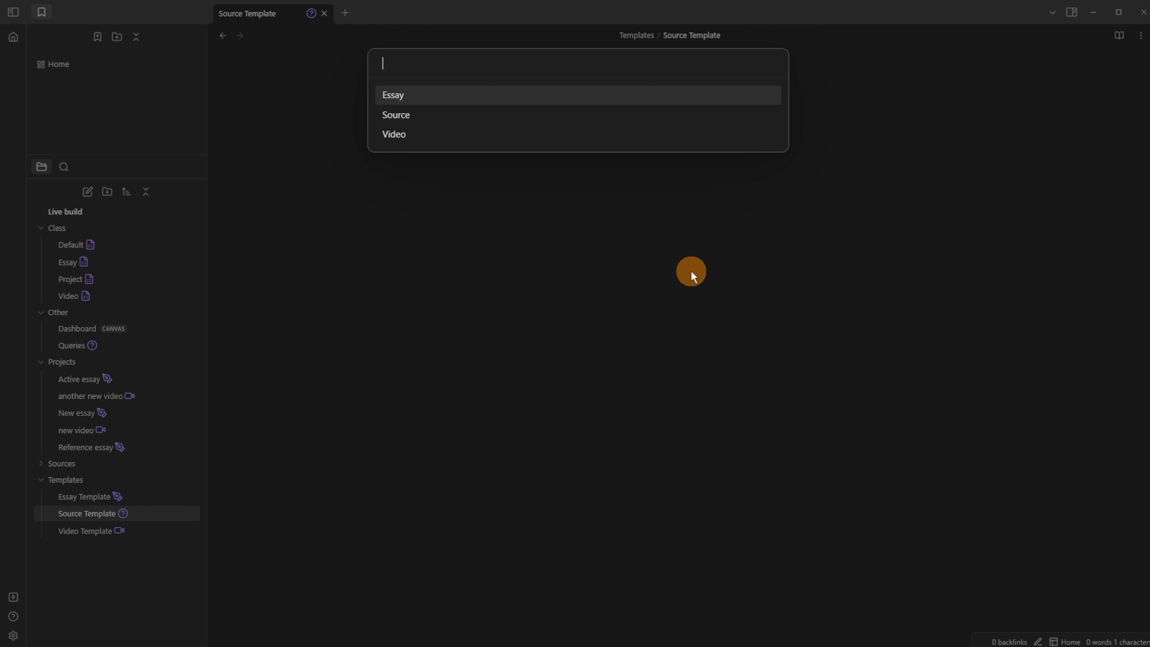
{"action": "key", "text": "Down"}
{"action": "key", "text": "Return"}
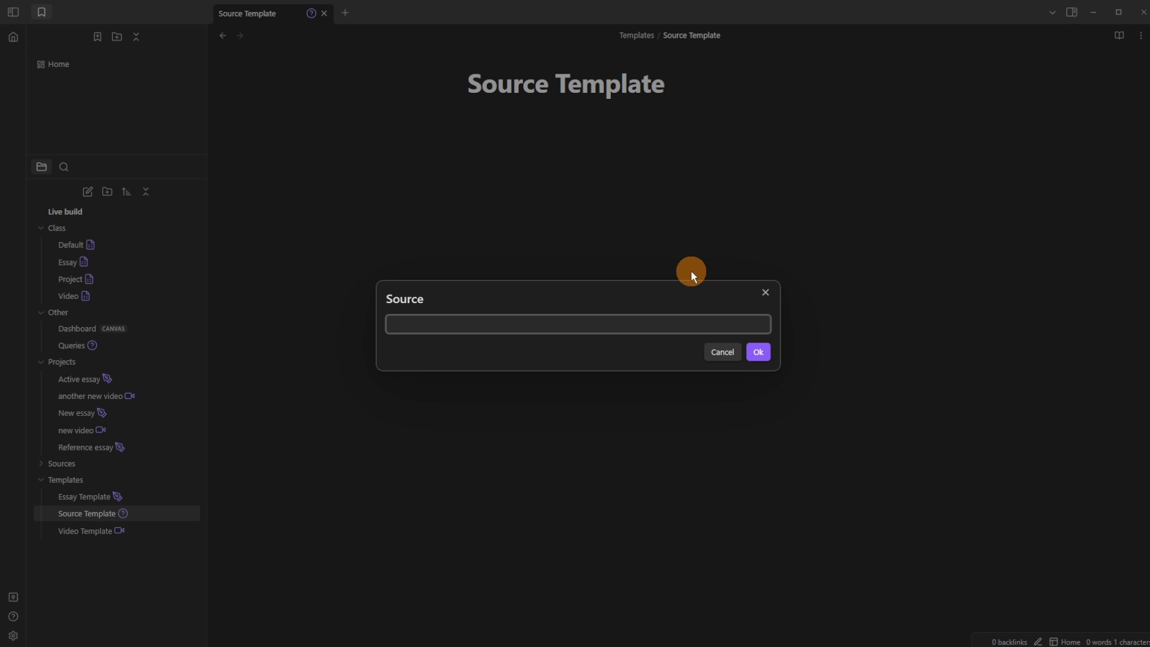
{"action": "type", "text": "New source"}
{"action": "key", "text": "Return"}
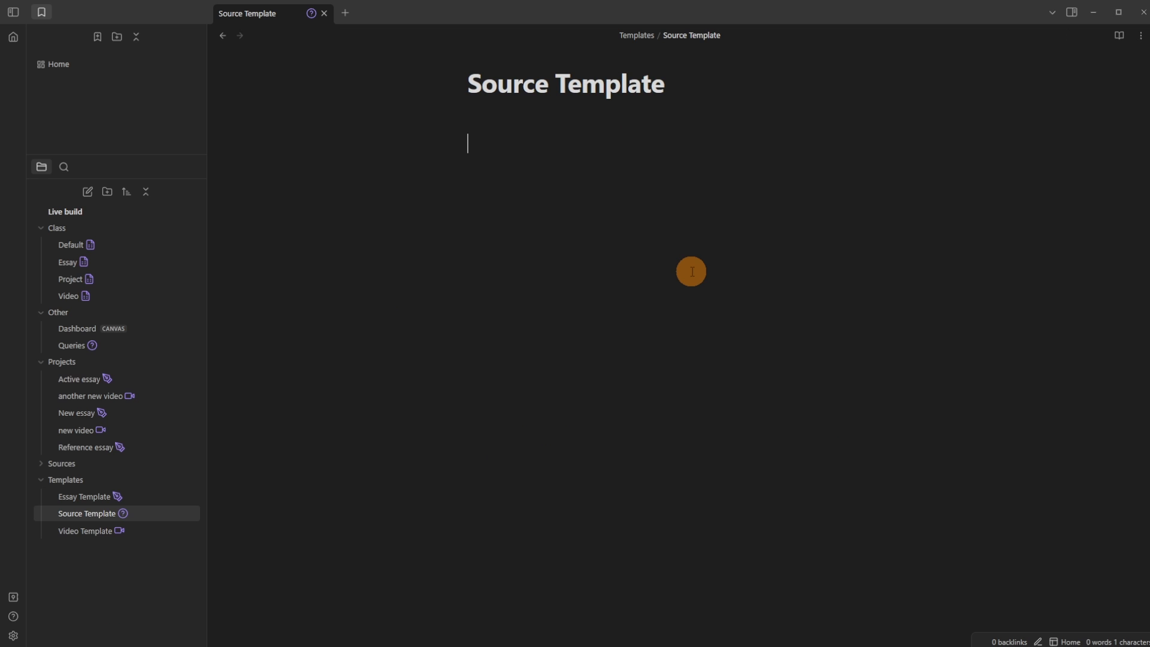
{"action": "left_click", "coordinate": [86, 462]}
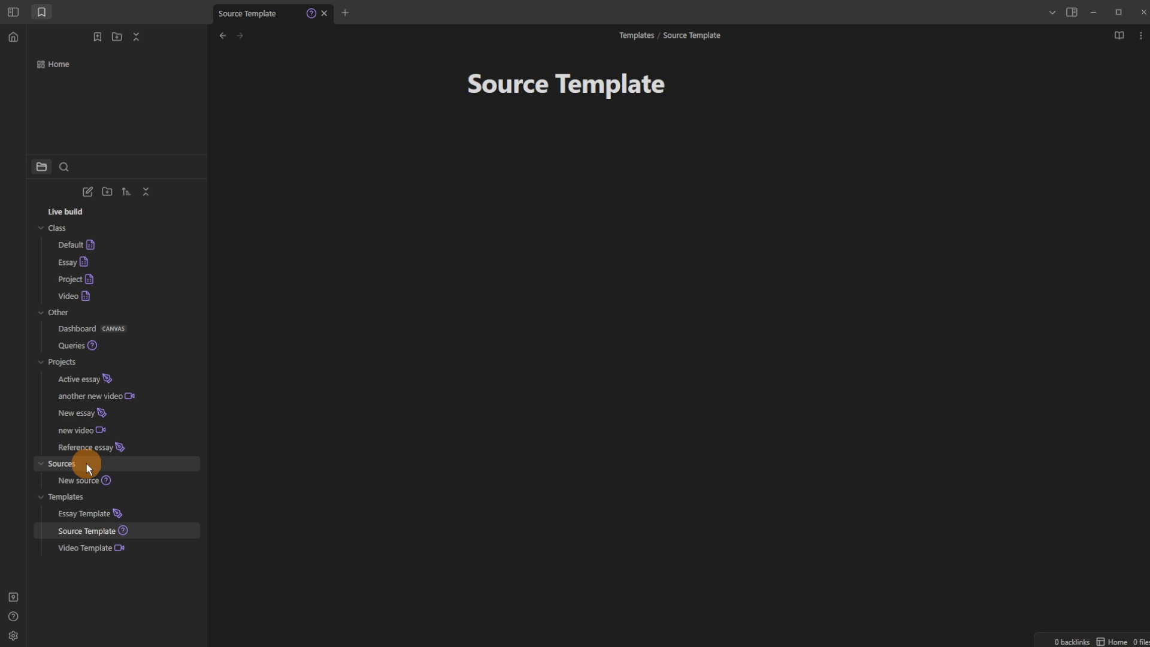
Step: Open the New source note in its own tab and create a note named Source in the Class folder
{"action": "left_click", "coordinate": [67, 478]}
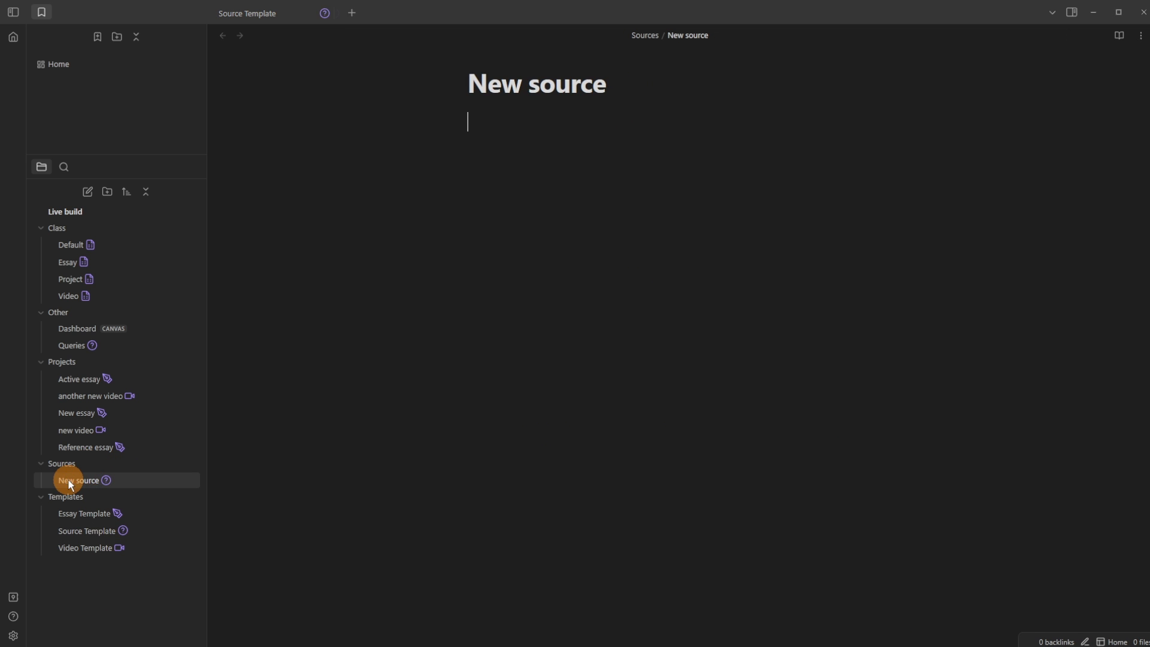
{"action": "left_click", "coordinate": [278, 16]}
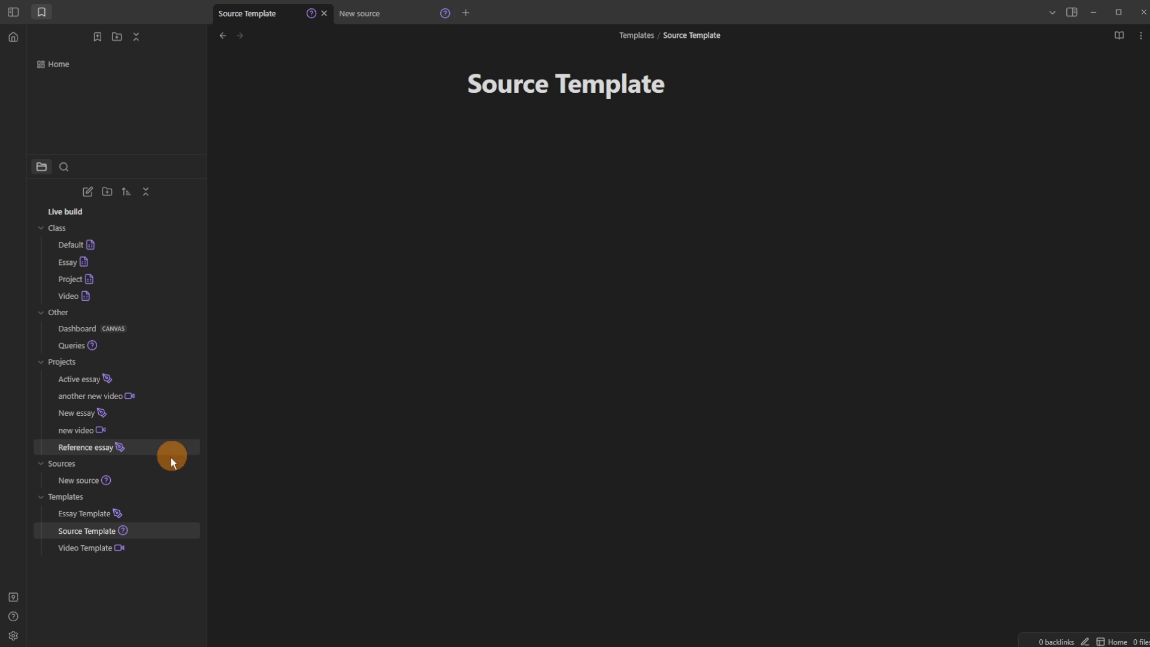
{"action": "right_click", "coordinate": [101, 227]}
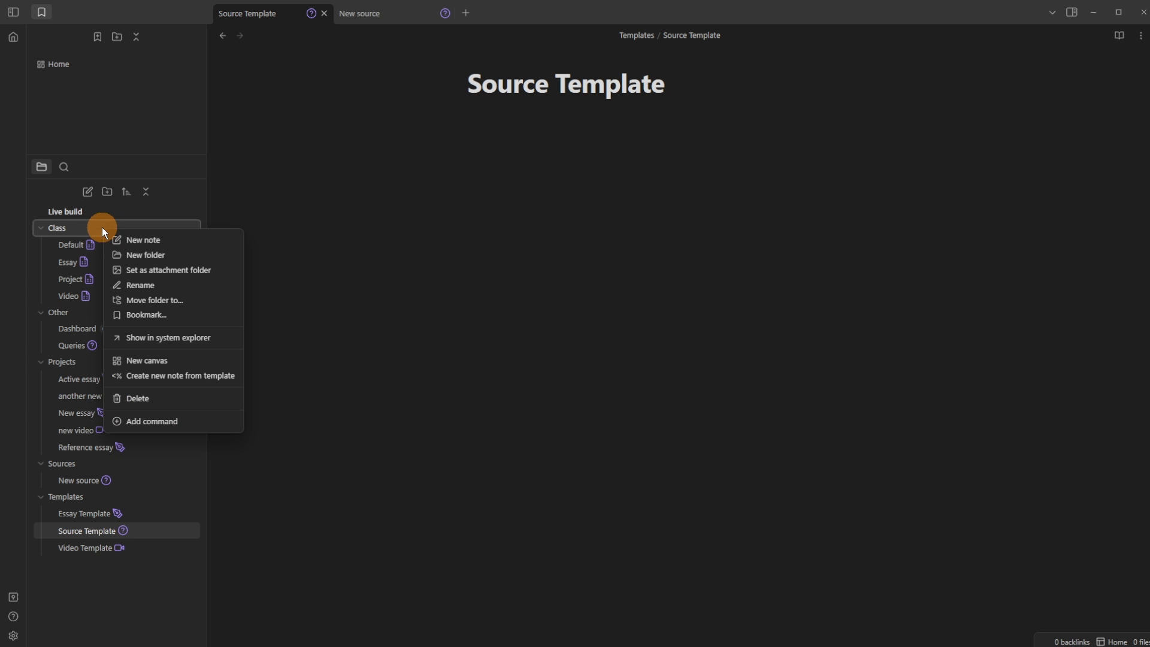
{"action": "left_click", "coordinate": [155, 237]}
{"action": "type", "text": "Source"}
{"action": "key", "text": "Return"}
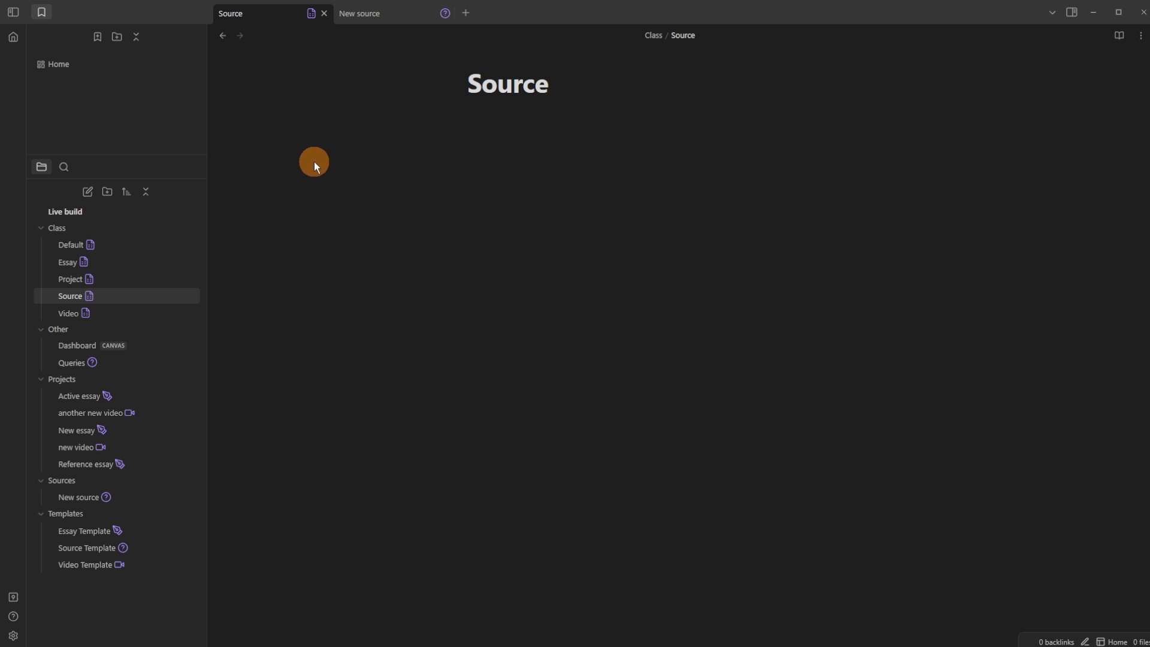
Step: Open the Source fileclass view and copy the Class select field definition from the Default class note into the Source note
{"action": "left_click", "coordinate": [311, 14]}
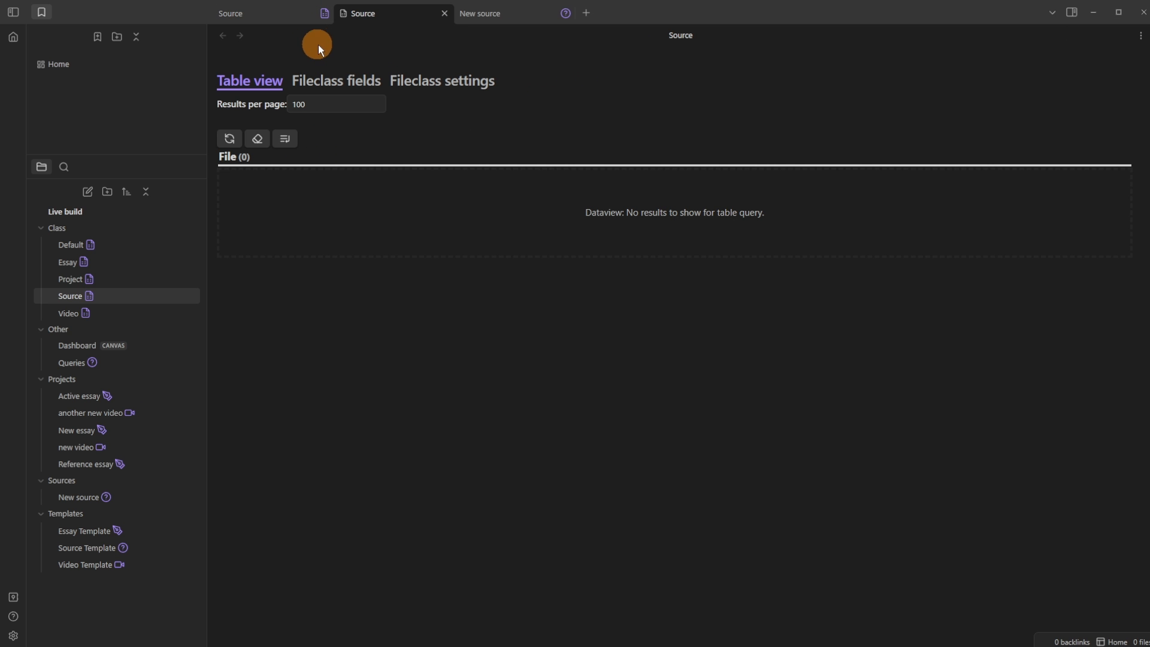
{"action": "left_click", "coordinate": [110, 243], "text": "ctrl"}
{"action": "left_click", "coordinate": [525, 144]}
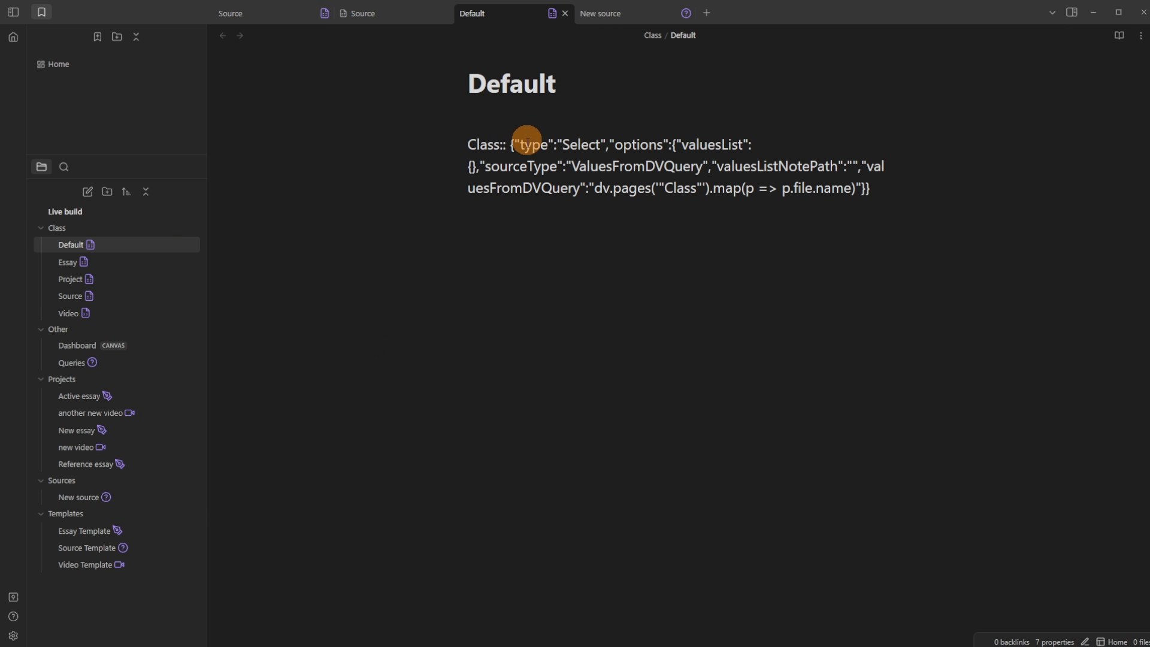
{"action": "left_click", "coordinate": [398, 18]}
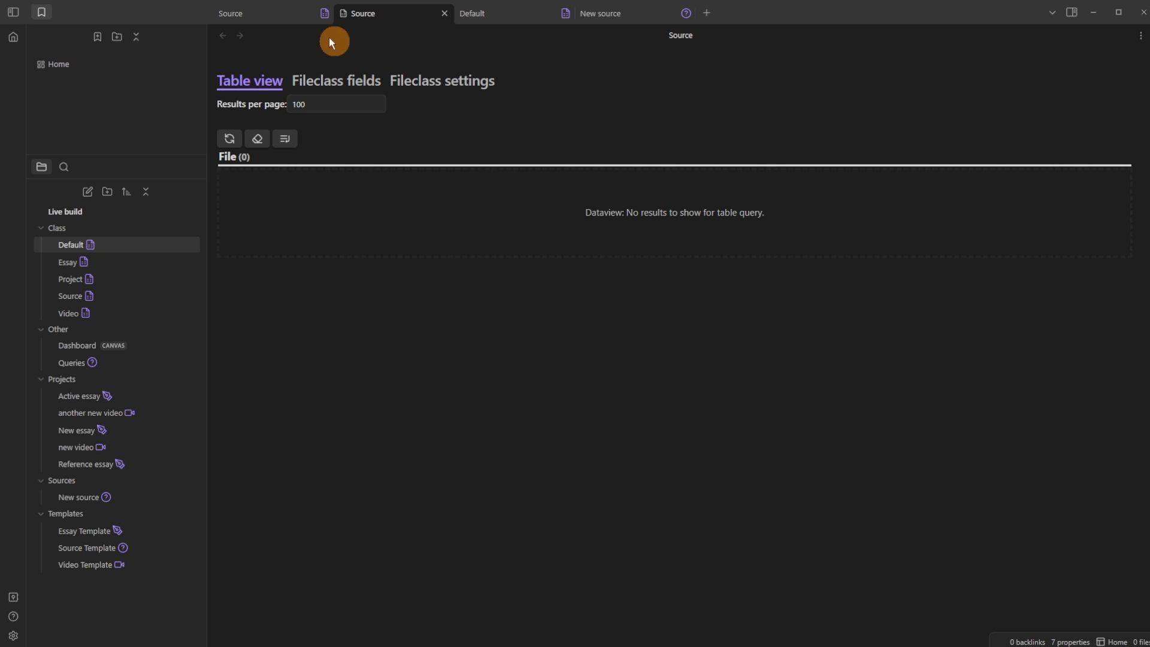
{"action": "left_click", "coordinate": [282, 18]}
{"action": "type", "text": "Class:: {\"type\":\"Select\",\"options\":{\"valuesList\":{},\"sourceType\":\"ValuesFromDVQuery\",\"valuesListNotePath\":\"\",\"valuesFromDVQuery\":\"dv.pages('\"Class\"').map(p => p.file.name)\"}}"}
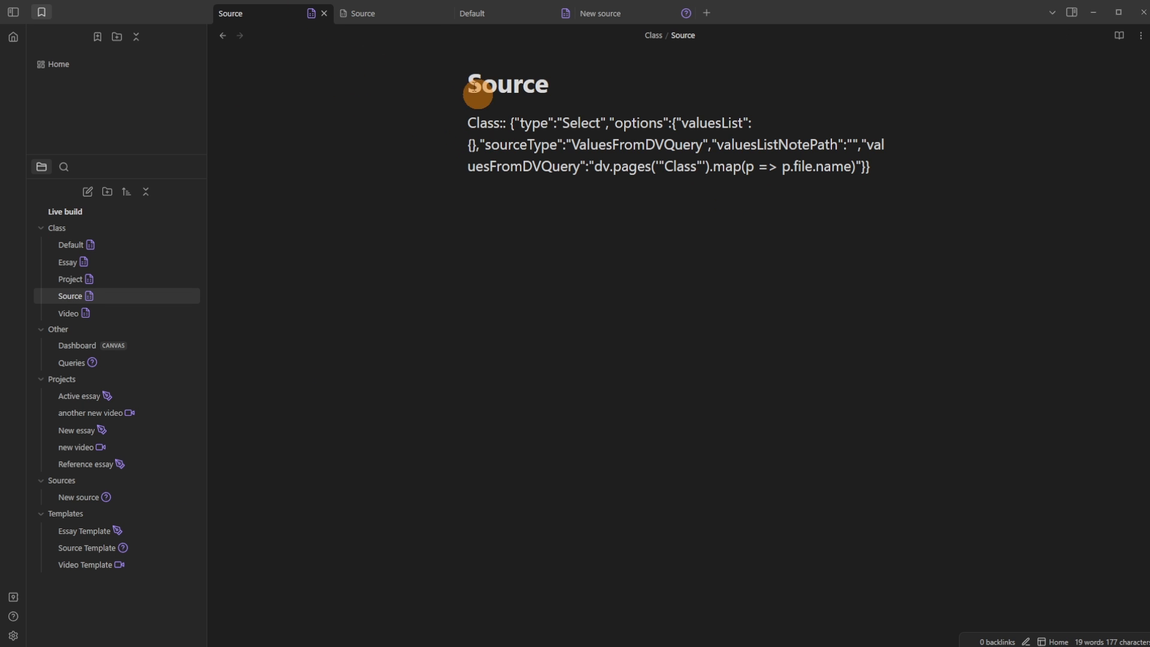
Step: Close the Default note and place the New source note in a split pane beside the Source note
{"action": "left_click", "coordinate": [404, 15]}
{"action": "left_click", "coordinate": [479, 13]}
{"action": "left_click", "coordinate": [563, 13]}
{"action": "left_click", "coordinate": [536, 14]}
{"action": "left_click_drag", "start_coordinate": [537, 15], "coordinate": [1074, 200]}
{"action": "left_click", "coordinate": [267, 22]}
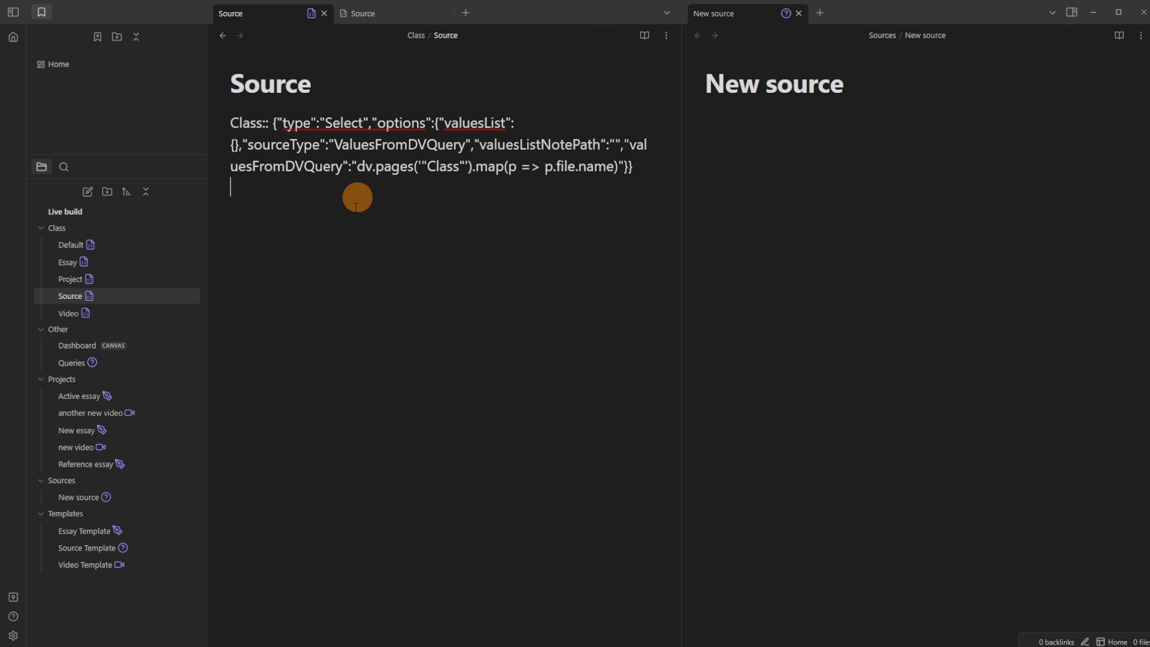
Step: Open the fileclass settings of Source and clear its button icon
{"action": "left_click", "coordinate": [360, 13]}
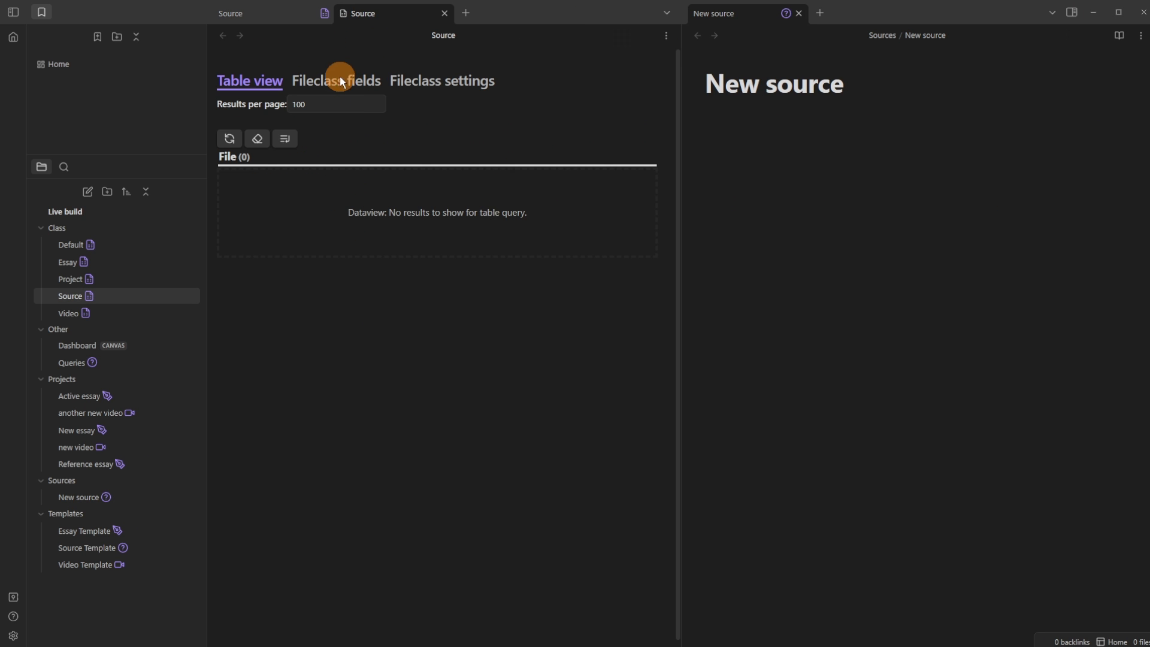
{"action": "left_click", "coordinate": [430, 82]}
{"action": "triple_click", "coordinate": [428, 146]}
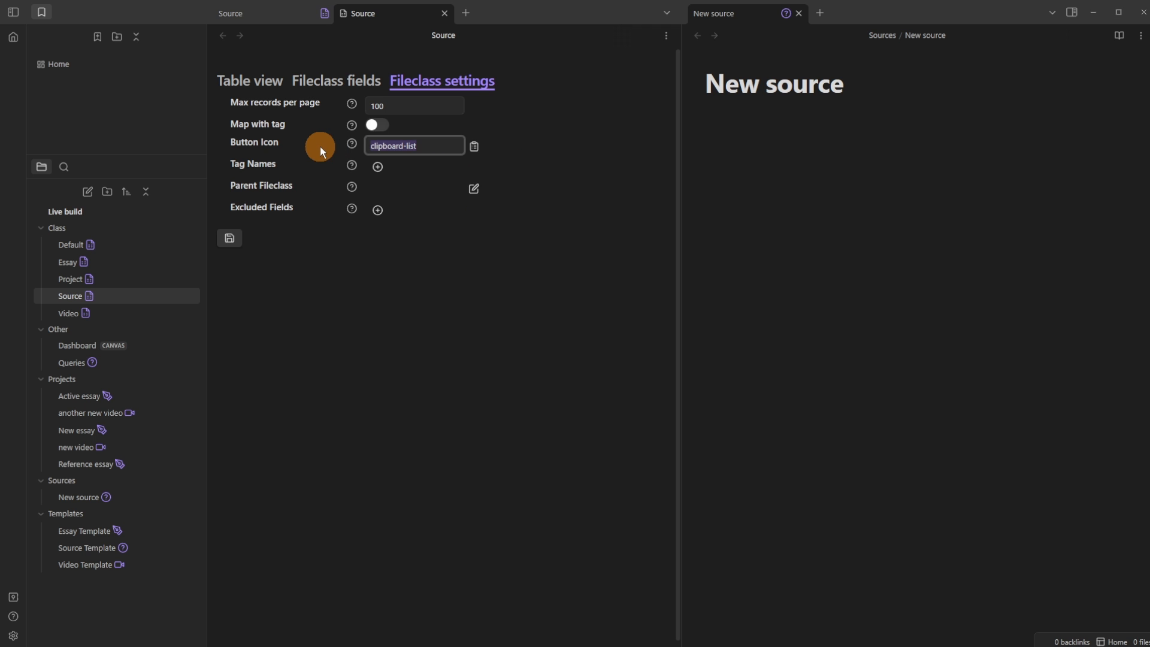
{"action": "key", "text": "BackSpace"}
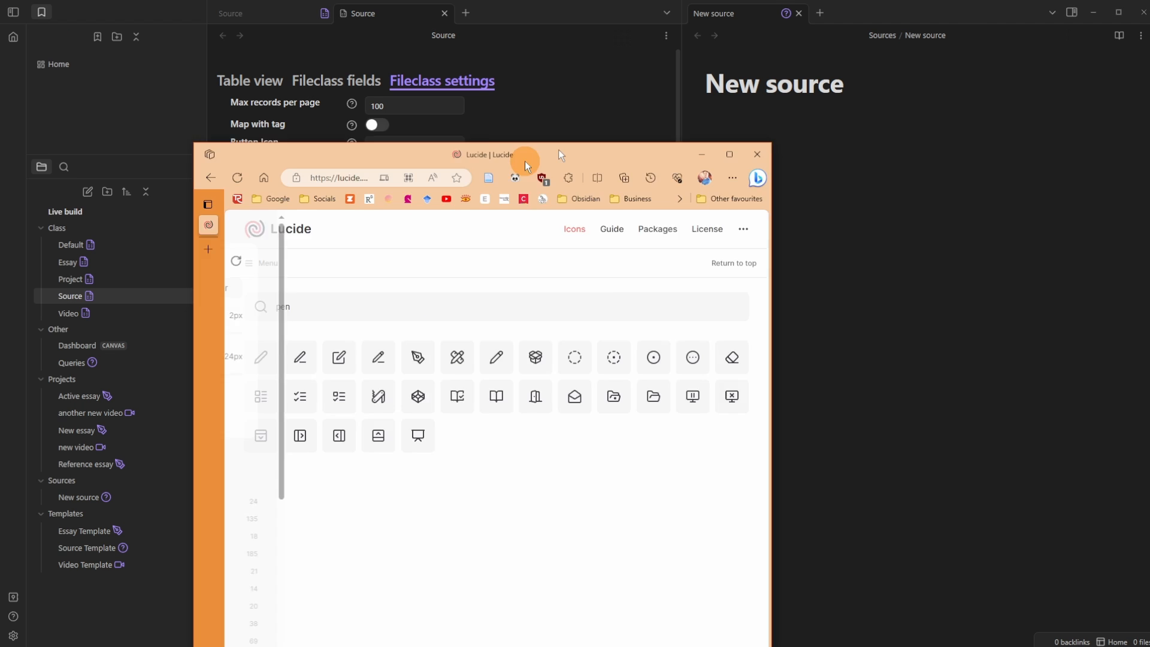
Step: Switch to the Lucide website in the browser and search its icons for "source" and "input"
{"action": "left_click_drag", "start_coordinate": [525, 160], "coordinate": [516, 2]}
{"action": "left_click", "coordinate": [452, 140]}
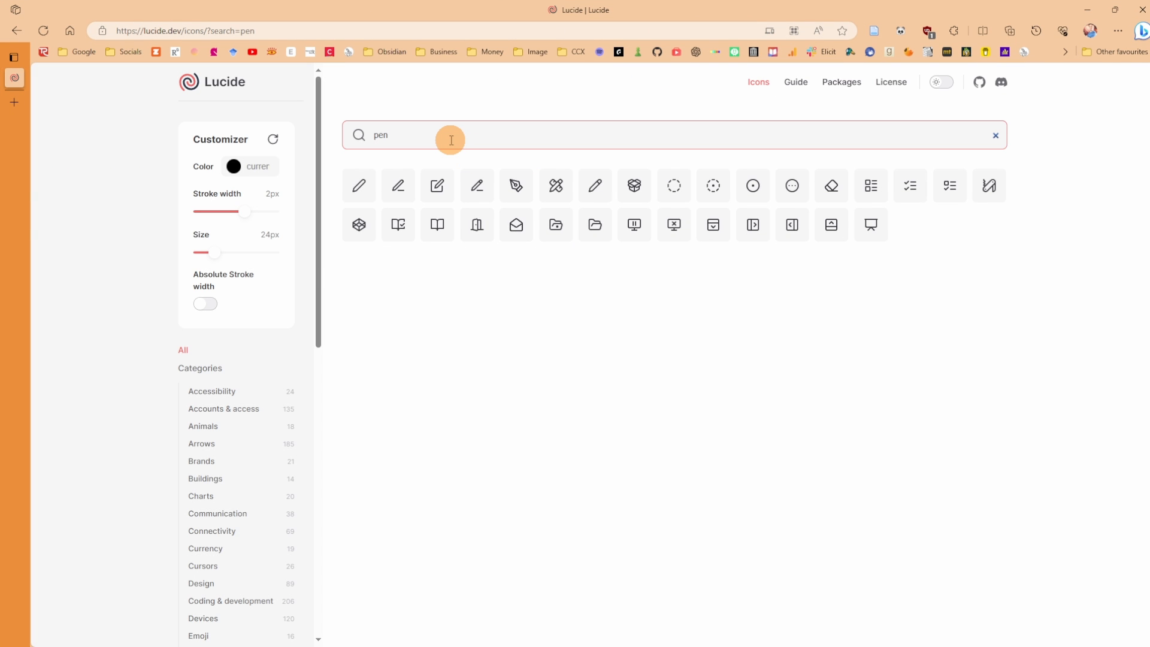
{"action": "key", "text": "ctrl+a"}
{"action": "type", "text": "source"}
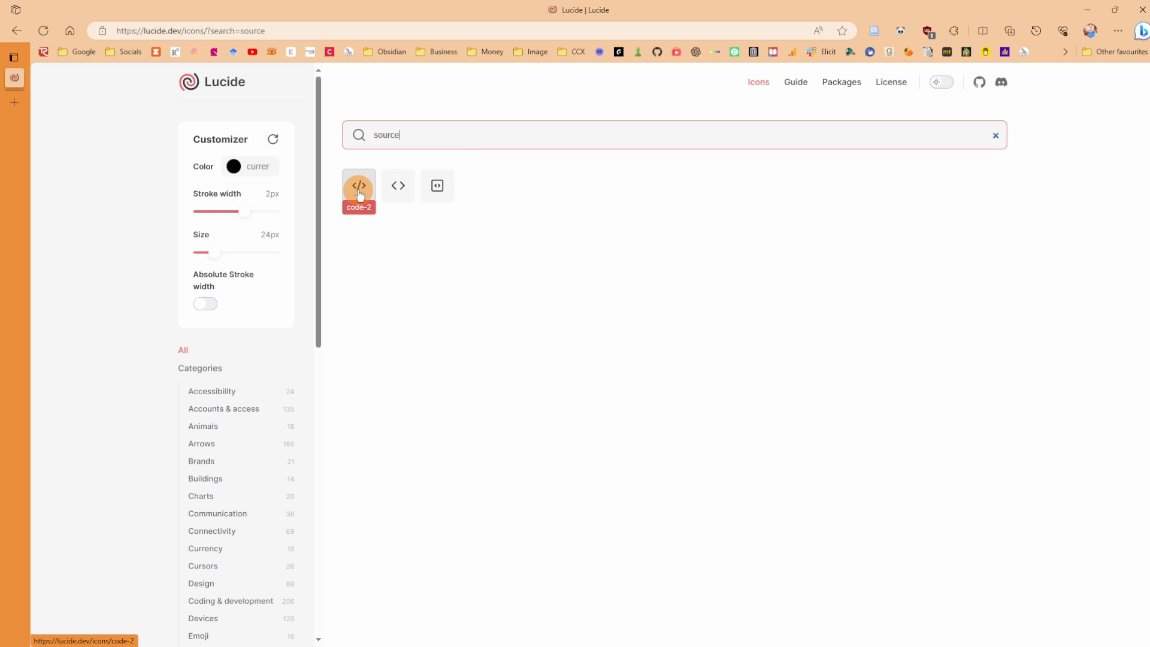
{"action": "key", "text": "ctrl+a"}
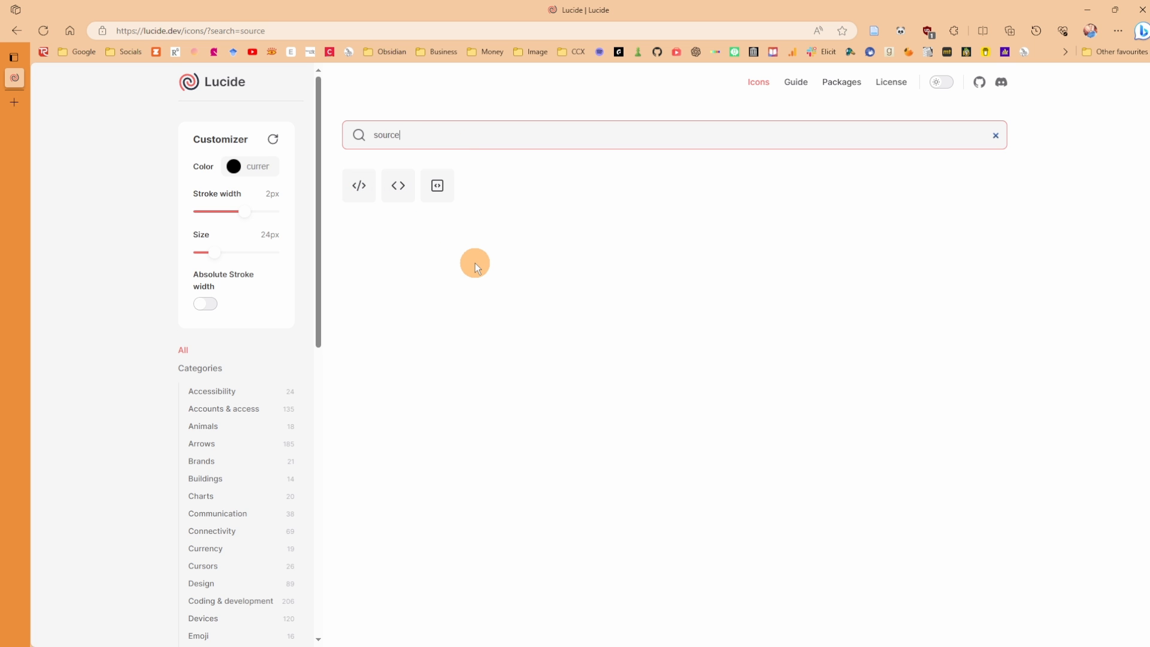
{"action": "key", "text": "BackSpace"}
{"action": "type", "text": "input"}
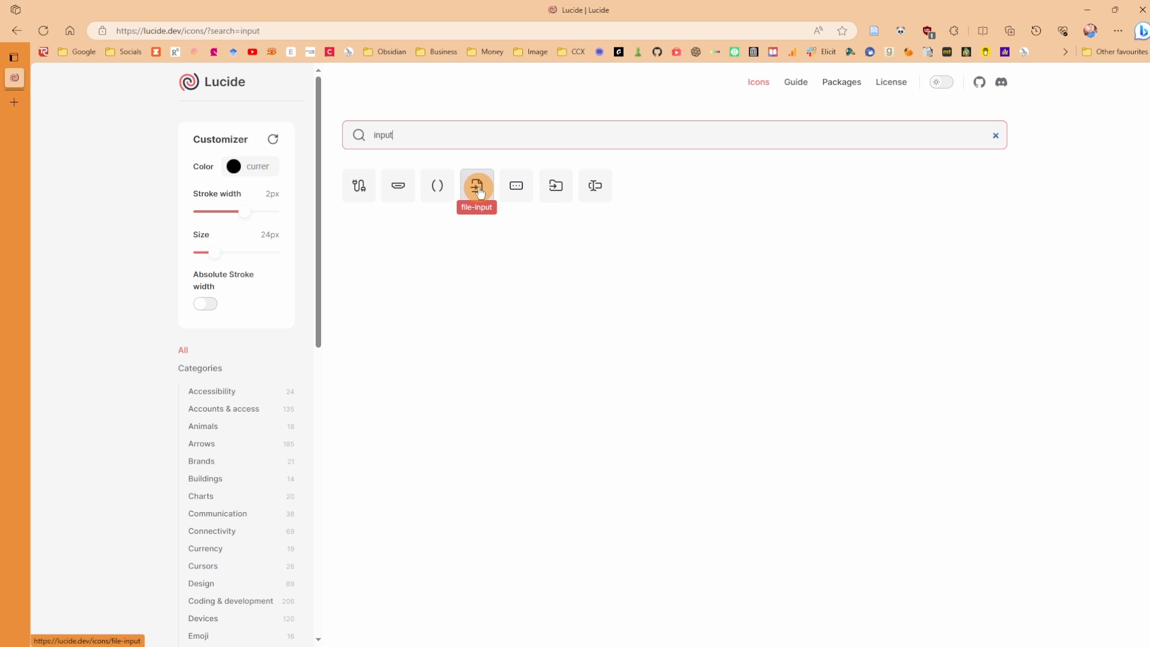
{"action": "left_click_drag", "start_coordinate": [546, 10], "coordinate": [546, 0]}
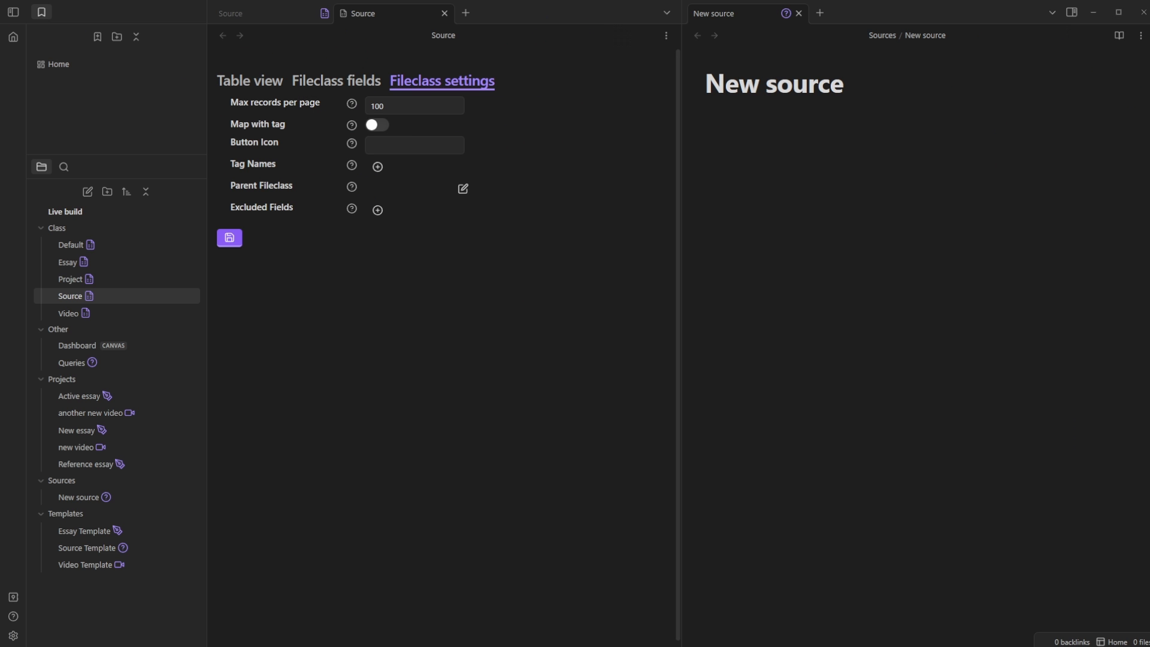
Step: Set the Source fileclass's button icon to file-input and save the settings
{"action": "left_click", "coordinate": [407, 139]}
{"action": "type", "text": "file"}
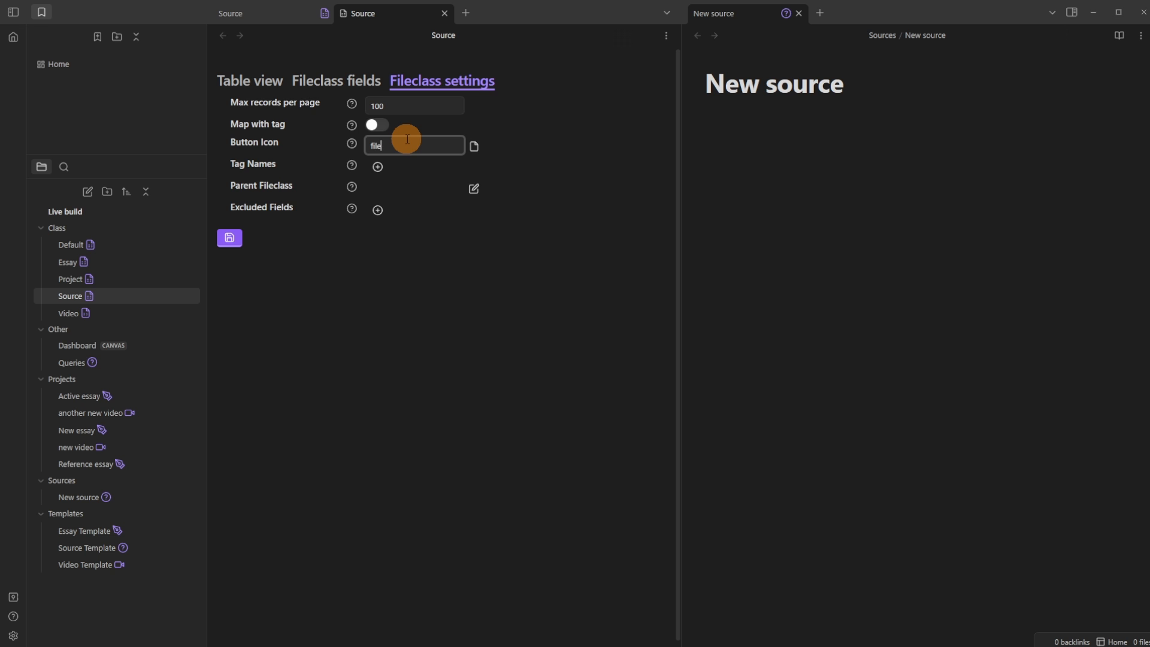
{"action": "type", "text": "-input"}
{"action": "left_click", "coordinate": [229, 240]}
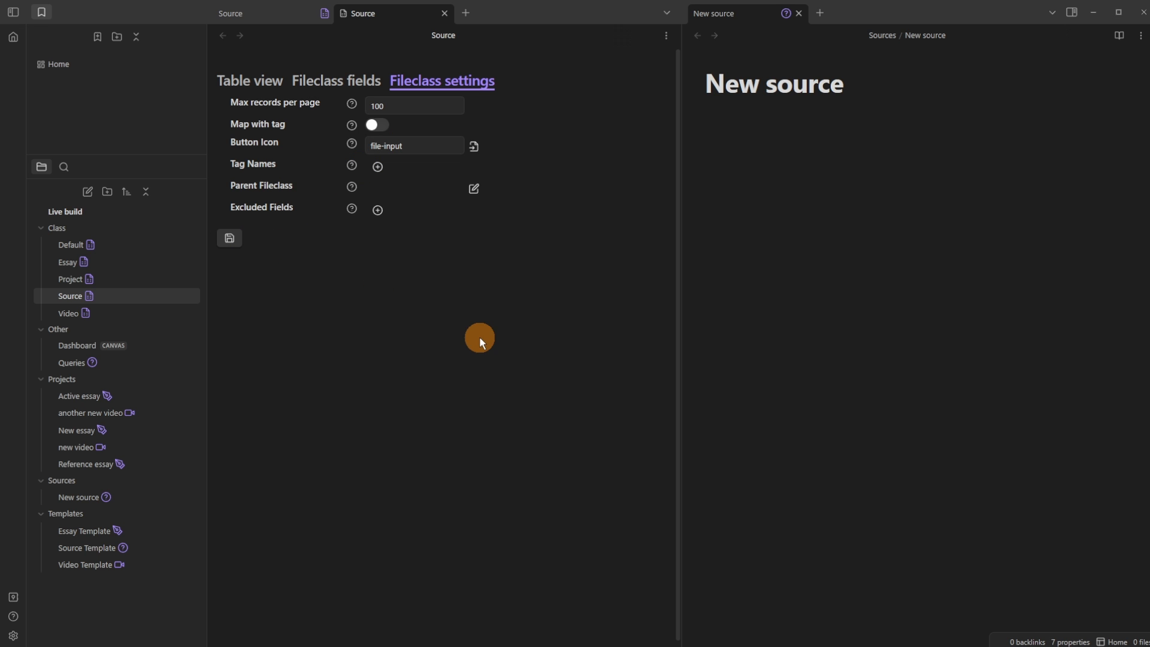
Step: Add a field named Complete to the Source fileclass that accepts true or false
{"action": "left_click", "coordinate": [327, 84]}
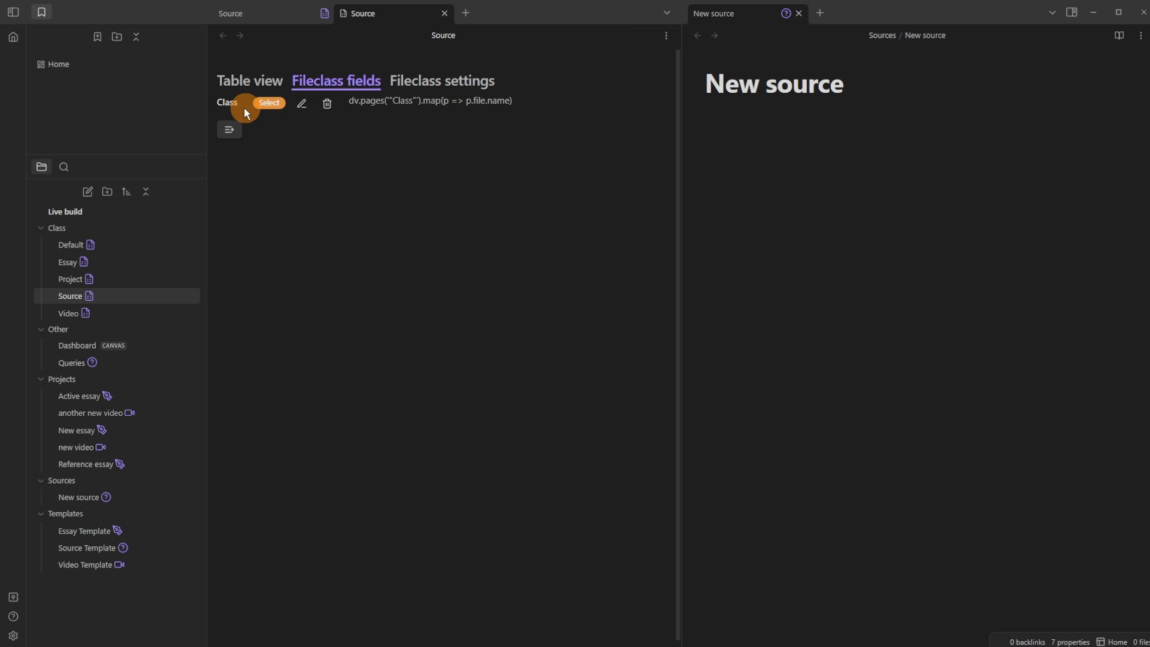
{"action": "left_click", "coordinate": [233, 131]}
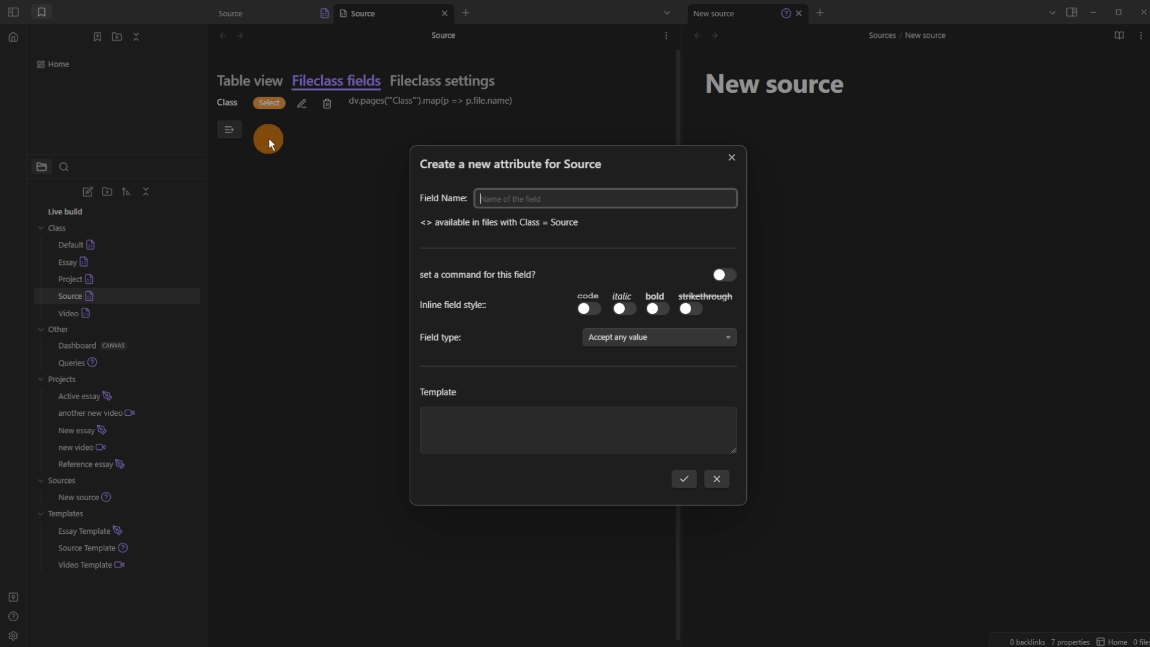
{"action": "left_click", "coordinate": [650, 339]}
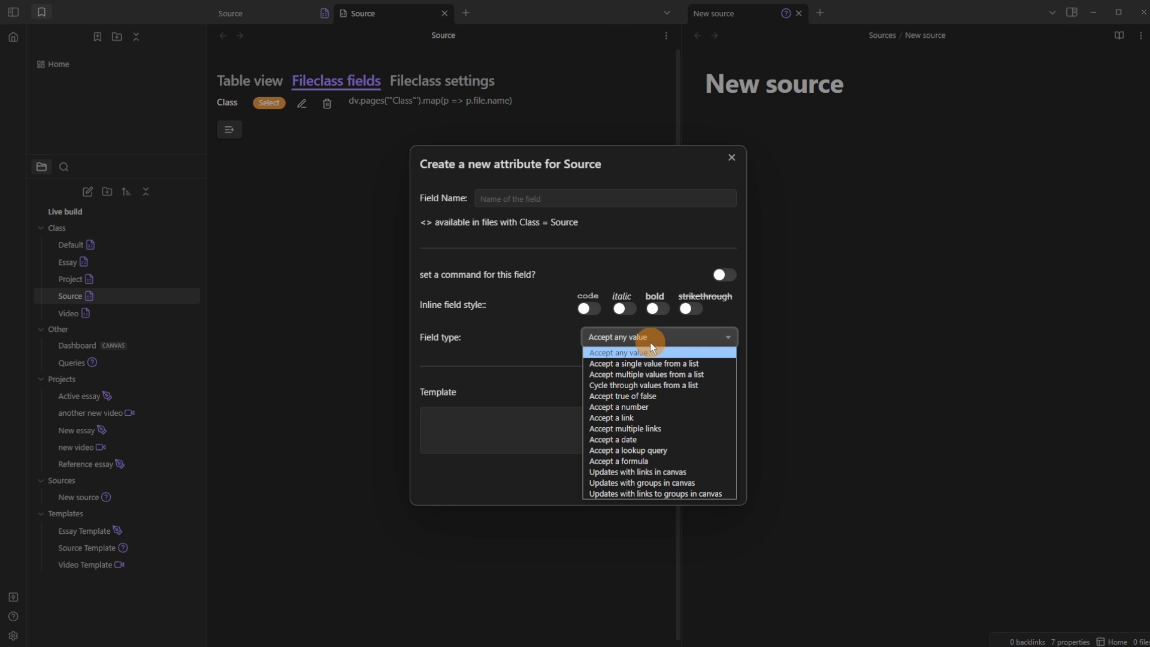
{"action": "left_click", "coordinate": [659, 397]}
{"action": "left_click", "coordinate": [560, 238]}
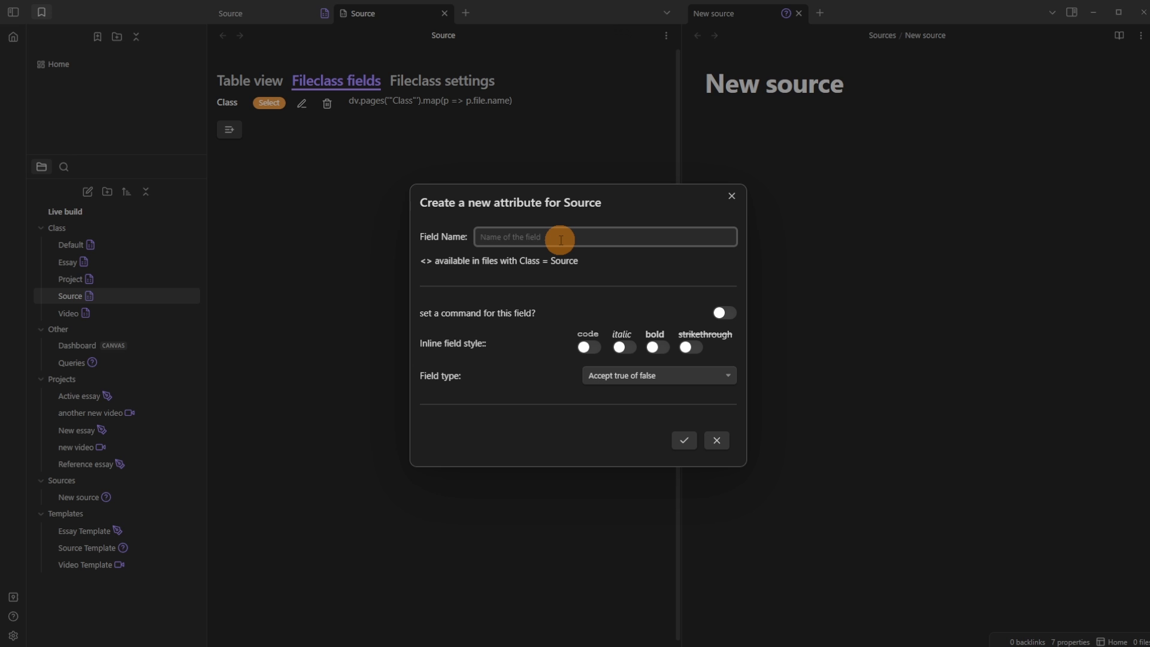
{"action": "type", "text": "Complete"}
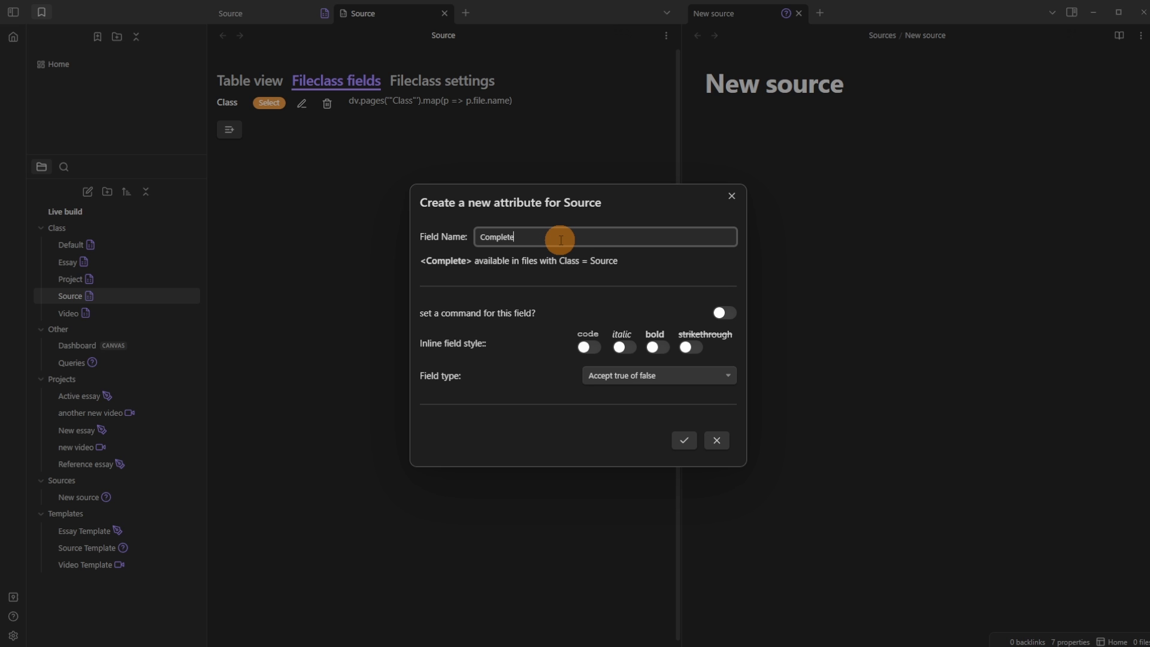
{"action": "left_click", "coordinate": [686, 441]}
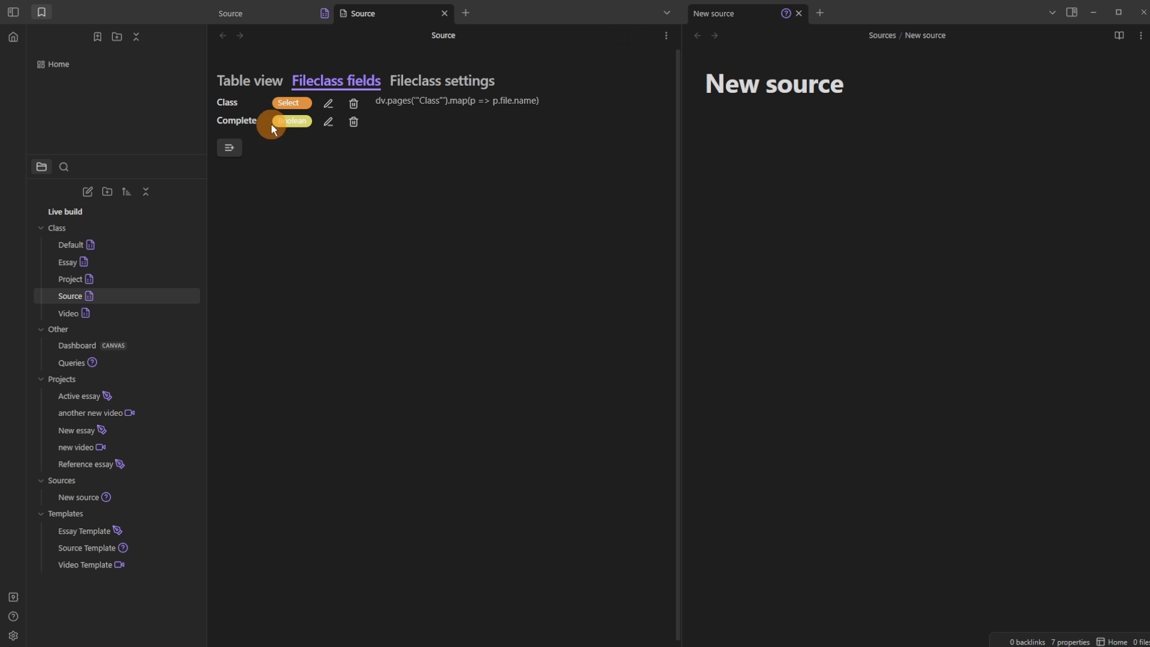
Step: Add the Class field to the New source note's frontmatter with the value Source
{"action": "left_click", "coordinate": [824, 146]}
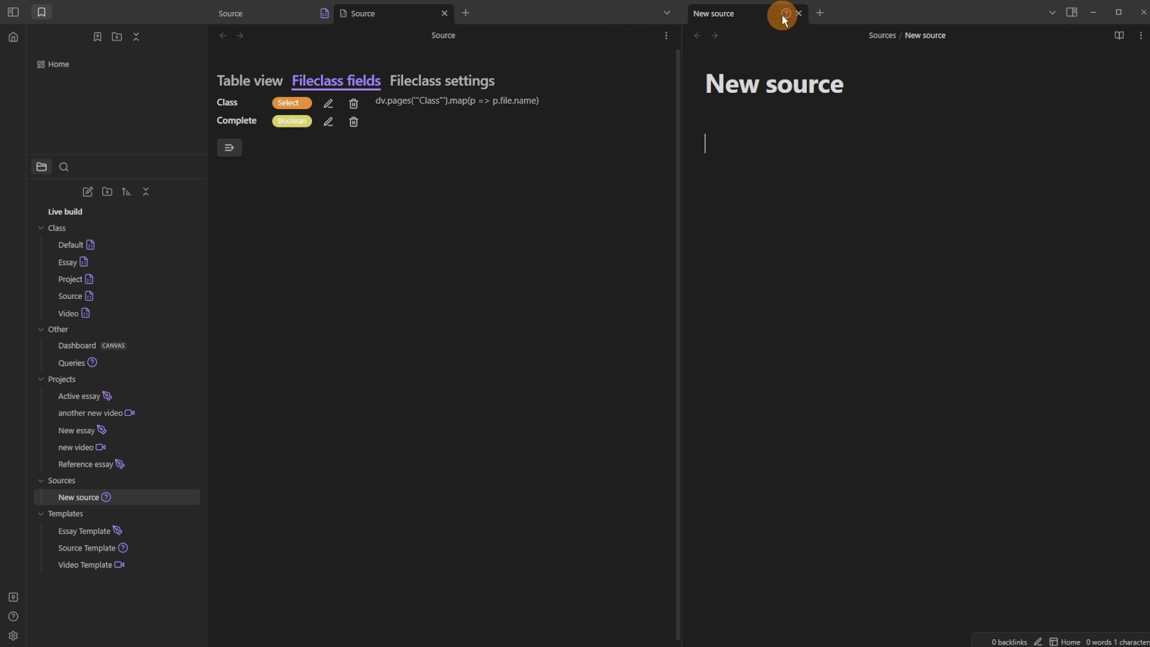
{"action": "left_click", "coordinate": [784, 12]}
{"action": "left_click", "coordinate": [726, 323]}
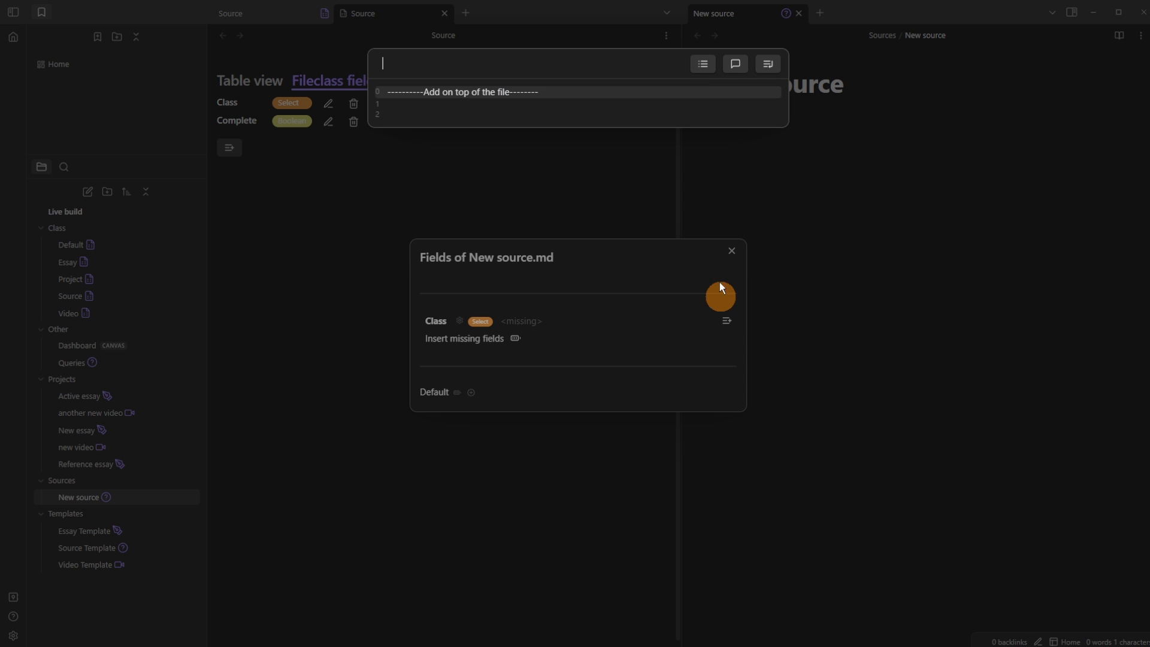
{"action": "left_click", "coordinate": [764, 57]}
{"action": "left_click", "coordinate": [452, 172]}
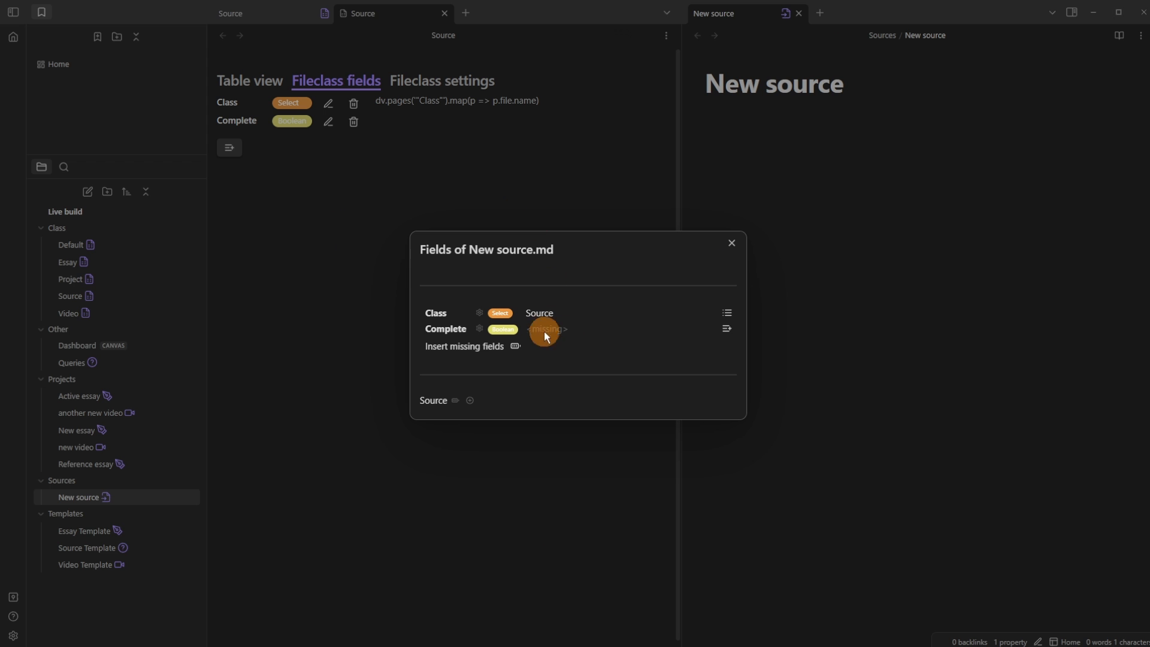
Step: Insert the missing Complete field into the New source note's frontmatter and close its fields dialog
{"action": "left_click", "coordinate": [514, 346]}
{"action": "left_click", "coordinate": [768, 56]}
{"action": "left_click", "coordinate": [781, 139]}
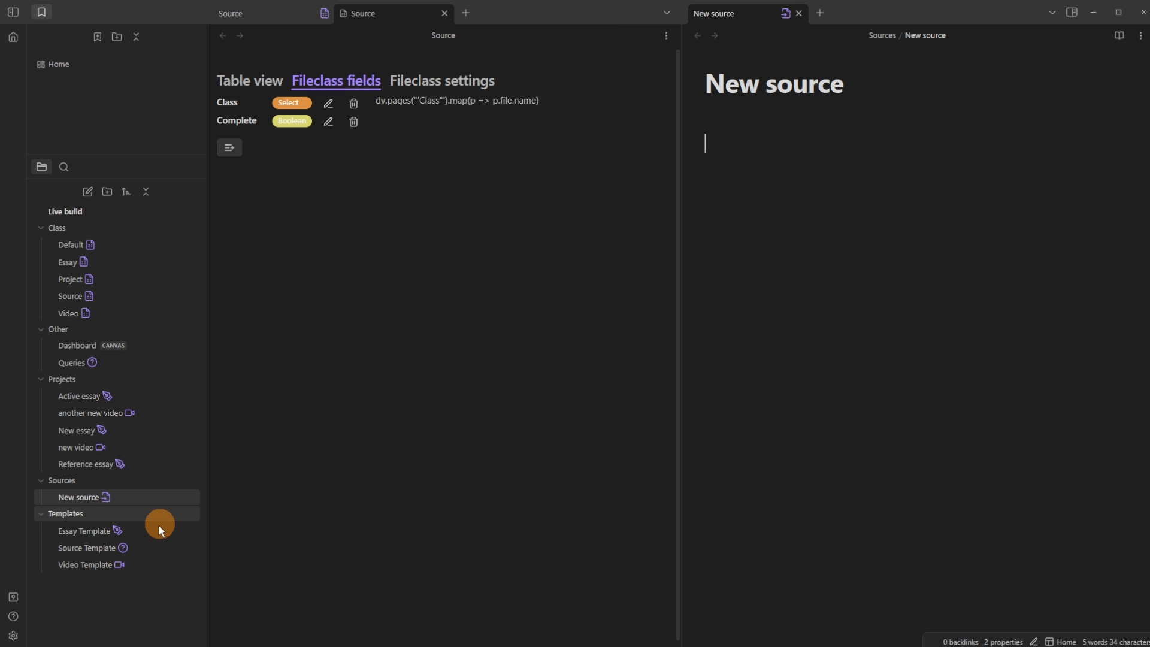
Step: Open the Source Template note and add the Class field to its frontmatter with the value Source
{"action": "left_click", "coordinate": [86, 547], "text": "ctrl"}
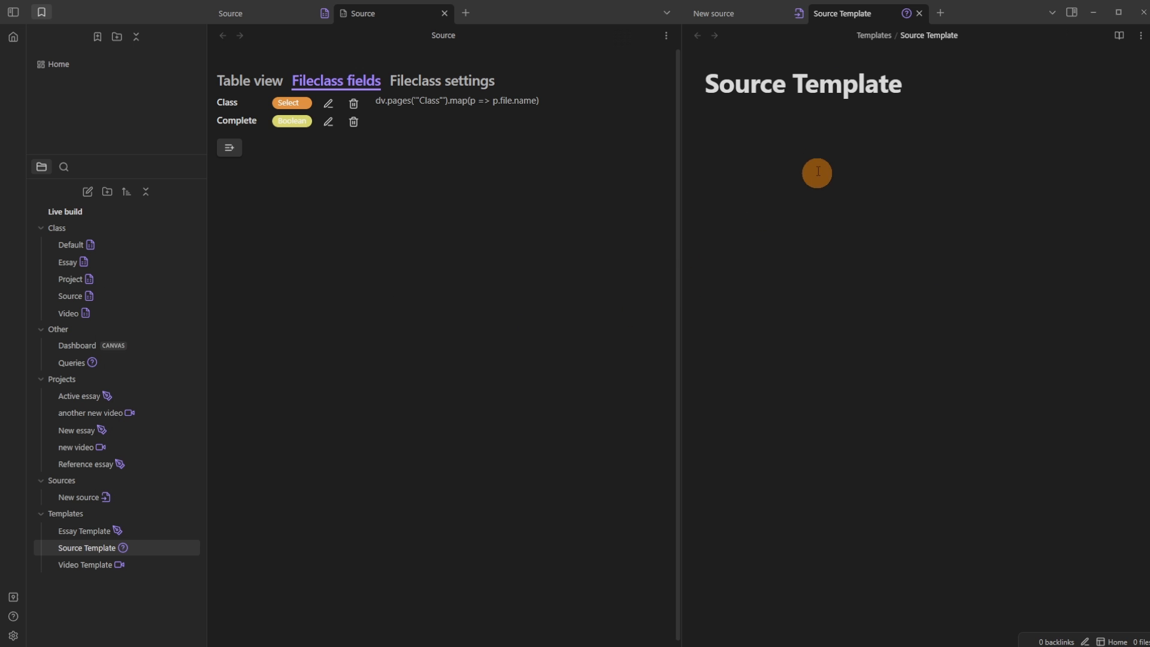
{"action": "left_click", "coordinate": [899, 13]}
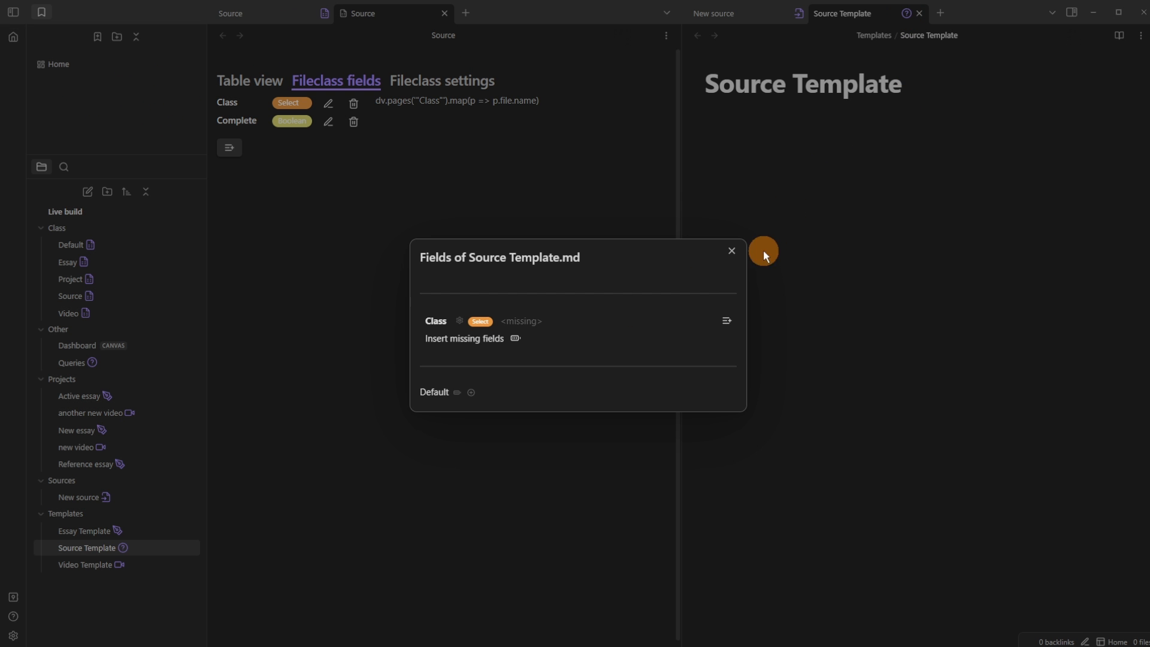
{"action": "left_click", "coordinate": [724, 322]}
{"action": "left_click", "coordinate": [771, 63]}
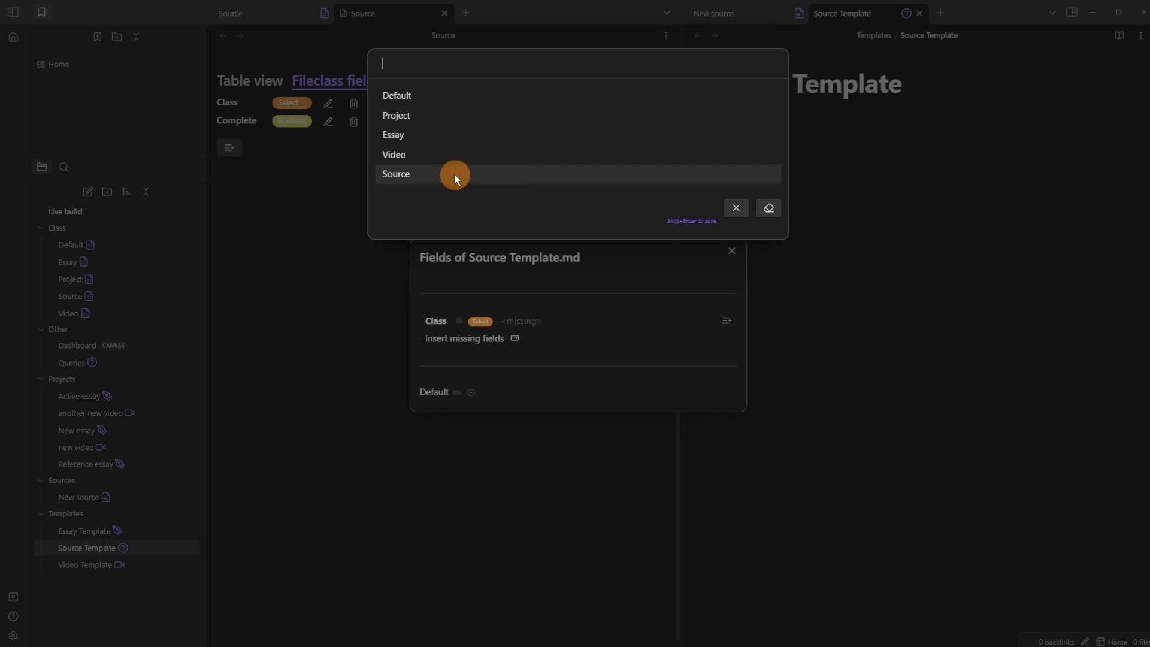
{"action": "left_click", "coordinate": [452, 174]}
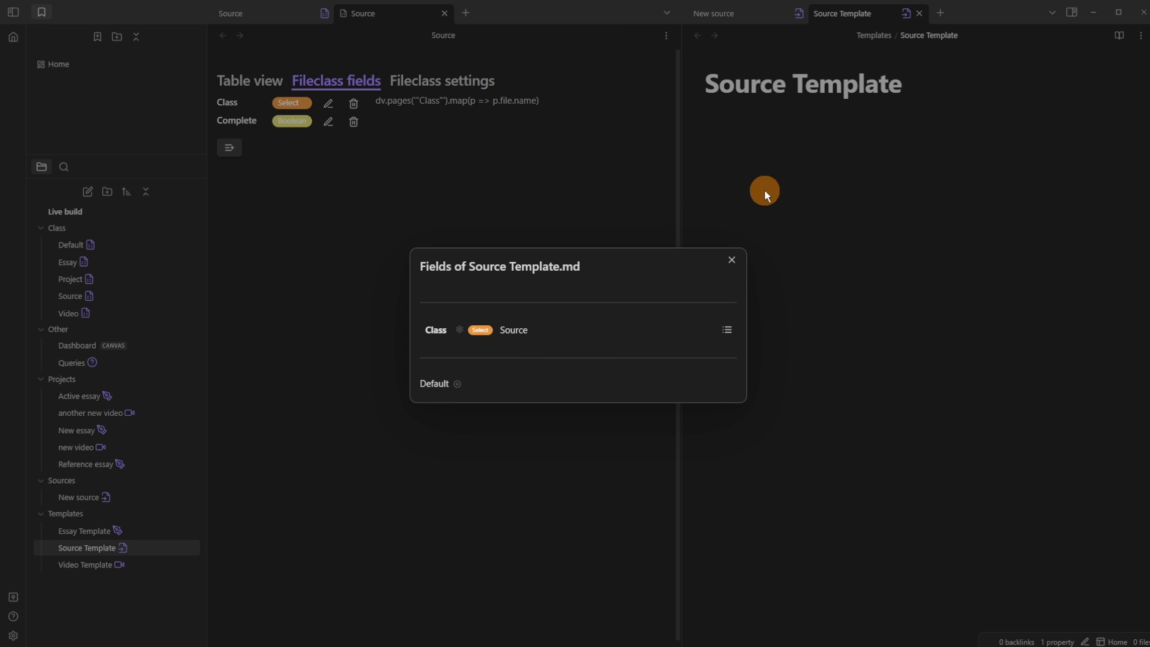
{"action": "left_click", "coordinate": [747, 194]}
Step: Insert the missing Complete field into the Source Template note's frontmatter and toggle its value
{"action": "left_click", "coordinate": [742, 14]}
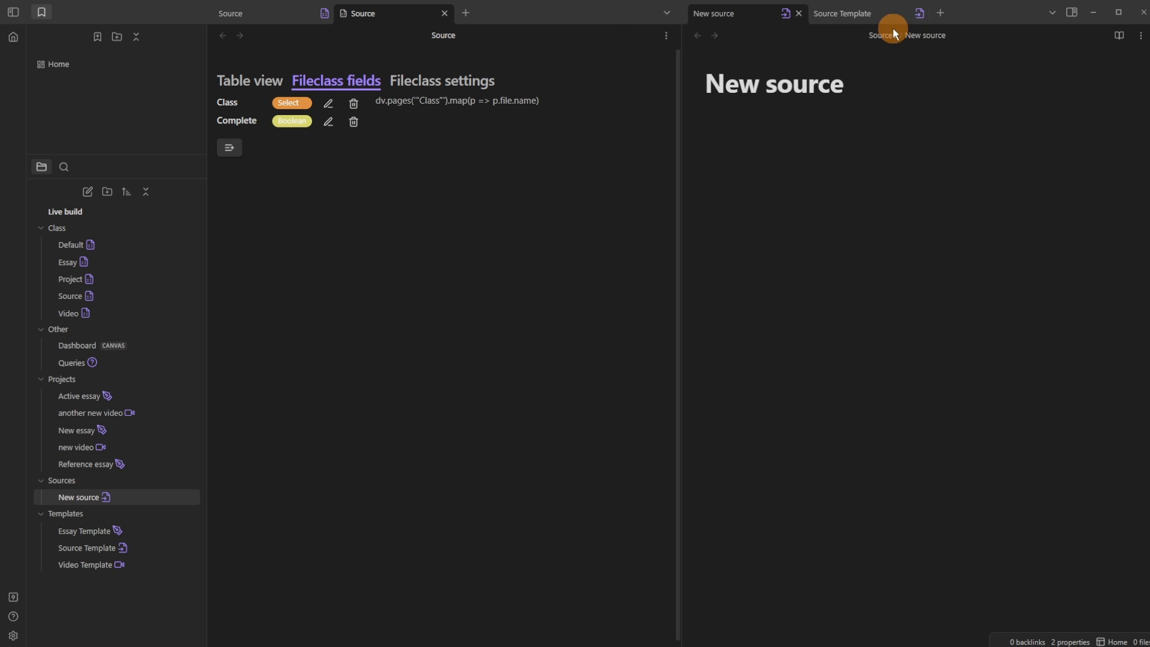
{"action": "left_click", "coordinate": [907, 17]}
{"action": "left_click", "coordinate": [907, 14]}
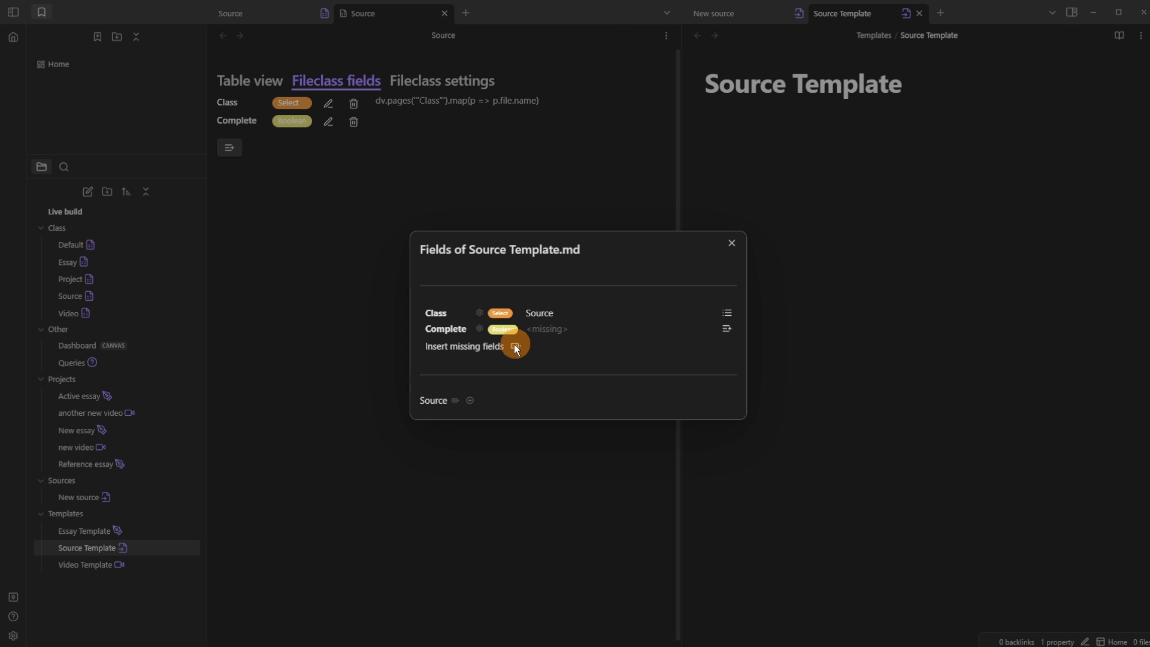
{"action": "left_click", "coordinate": [514, 346]}
{"action": "left_click", "coordinate": [769, 64]}
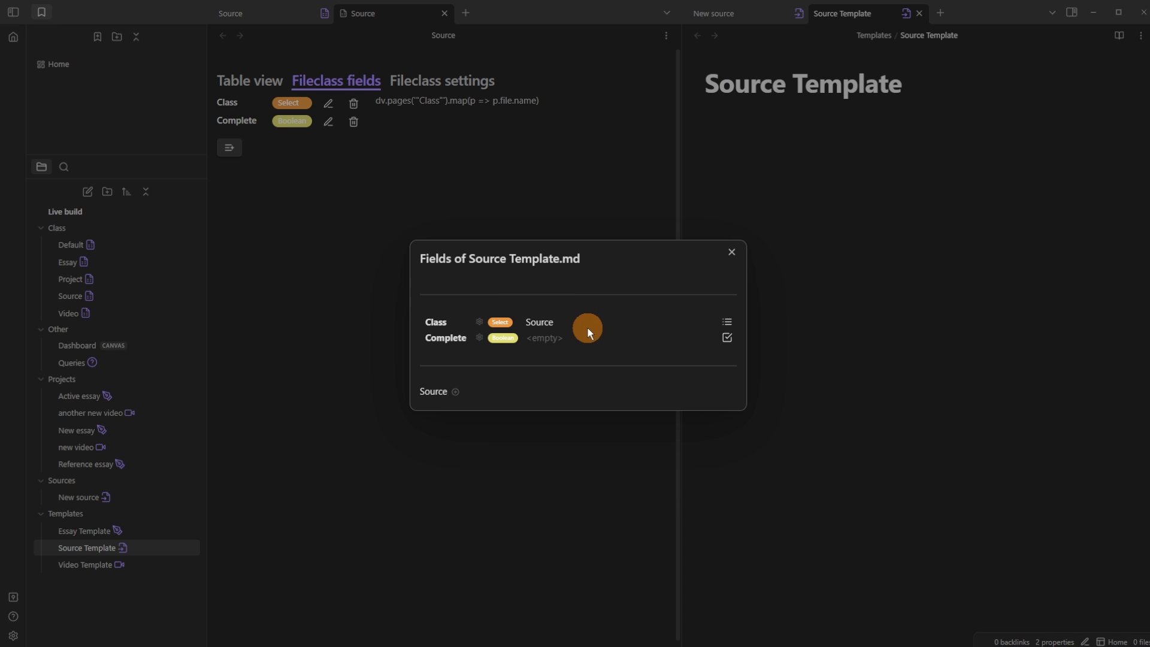
{"action": "left_click", "coordinate": [727, 338]}
{"action": "left_click", "coordinate": [811, 173]}
Step: Delete the New source note and recreate it under the same name with the Source choice of QuickAdd
{"action": "left_click", "coordinate": [921, 14]}
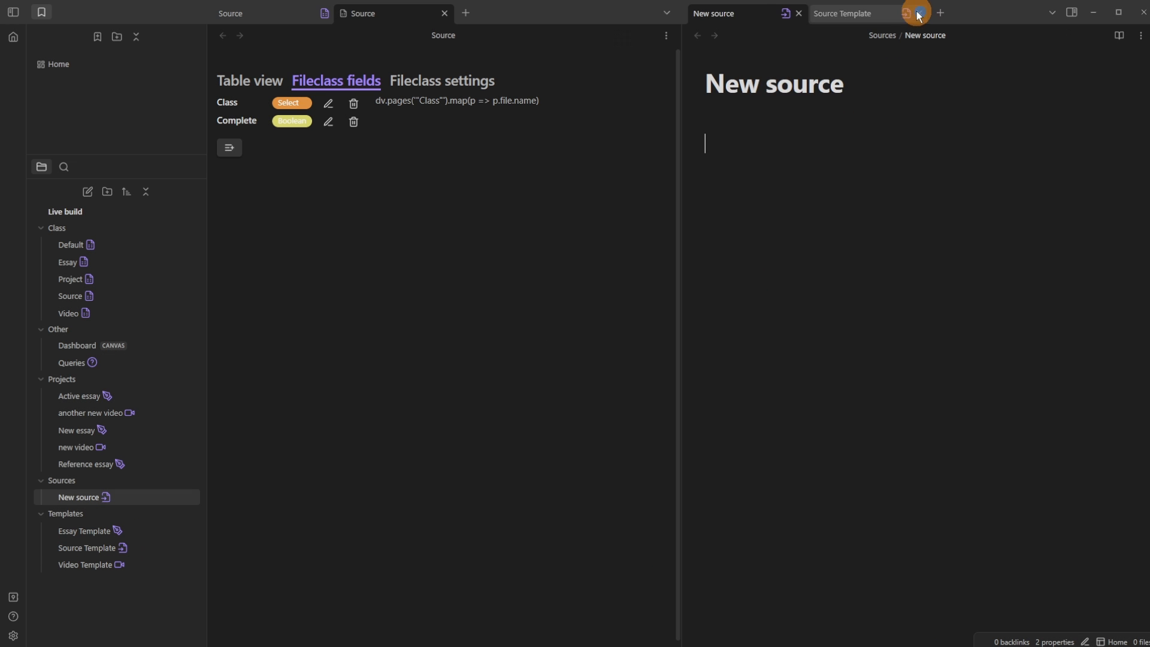
{"action": "key", "text": "ctrl+Delete"}
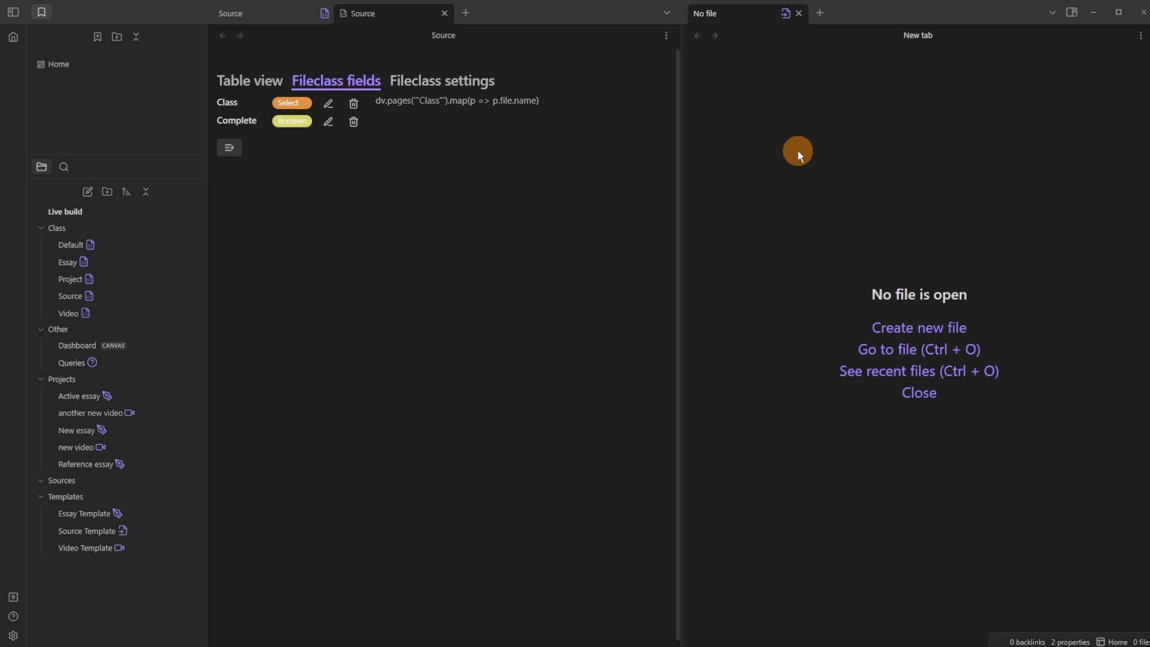
{"action": "key", "text": "alt+n"}
{"action": "key", "text": "Down"}
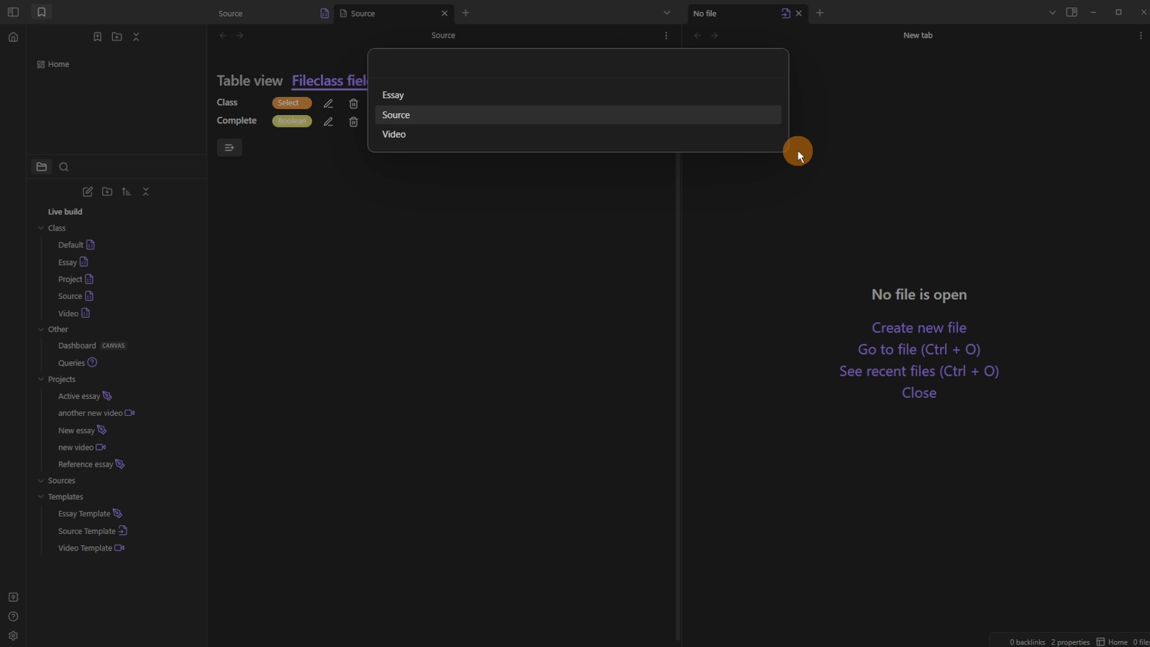
{"action": "key", "text": "Return"}
{"action": "type", "text": "New sour"}
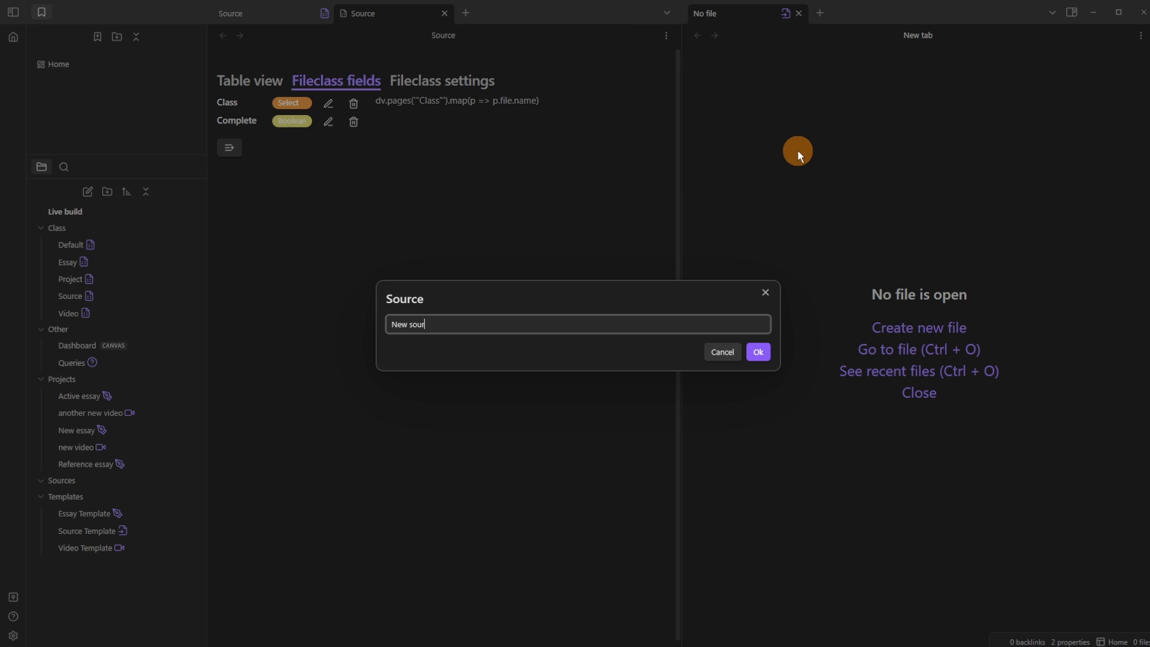
{"action": "type", "text": "ce"}
{"action": "key", "text": "Return"}
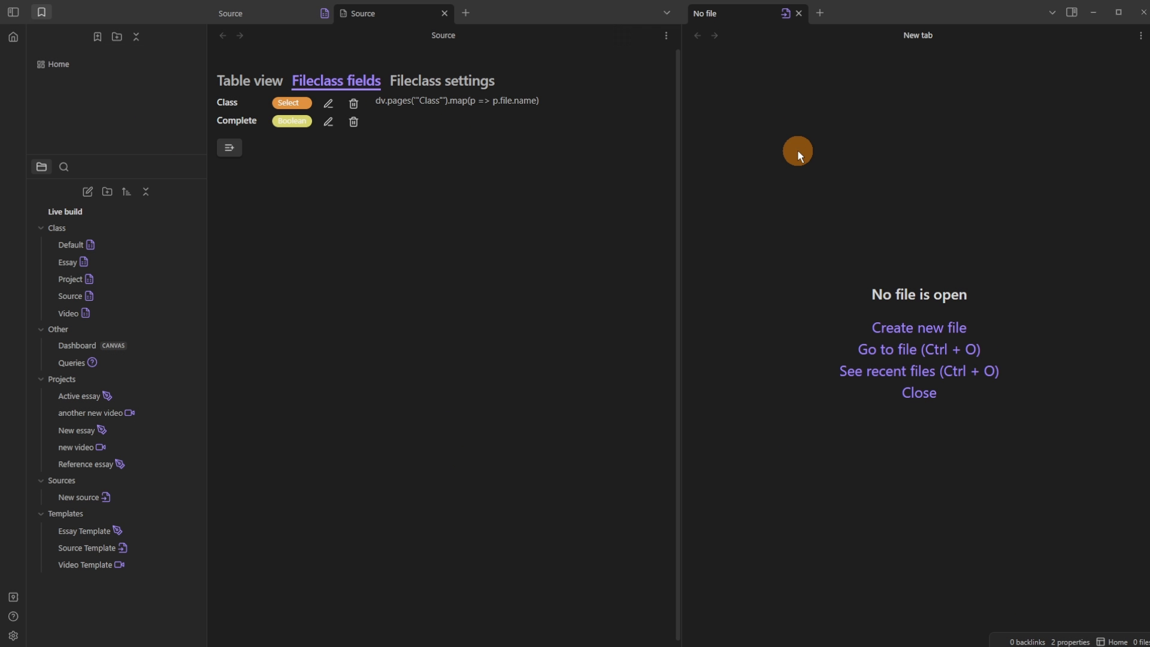
Step: Open the recreated New source note and check its Class and Complete properties, closing the note when finished
{"action": "key", "text": "ctrl+o"}
{"action": "key", "text": "Return"}
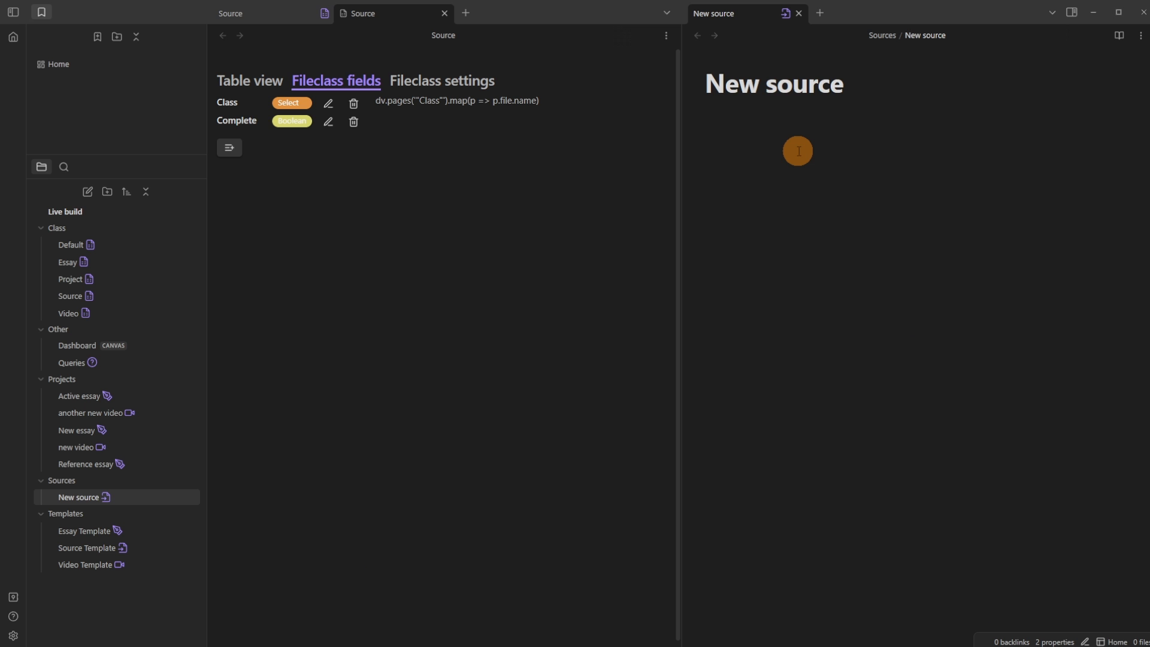
{"action": "key", "text": "ctrl+alt+Right"}
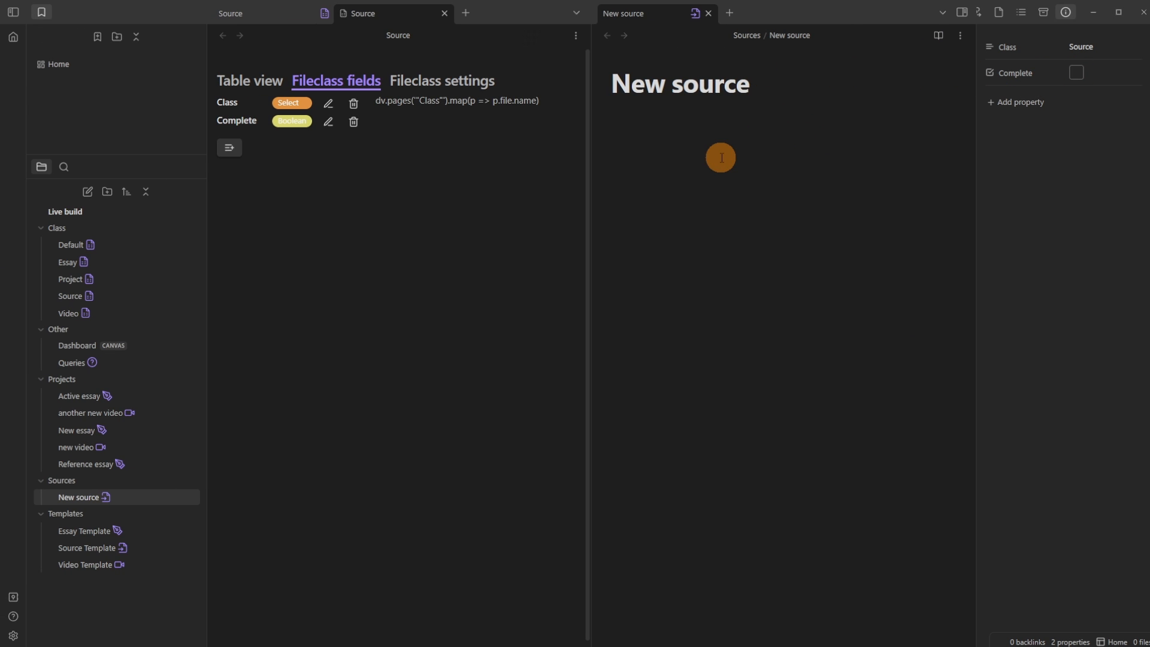
{"action": "left_click", "coordinate": [962, 12]}
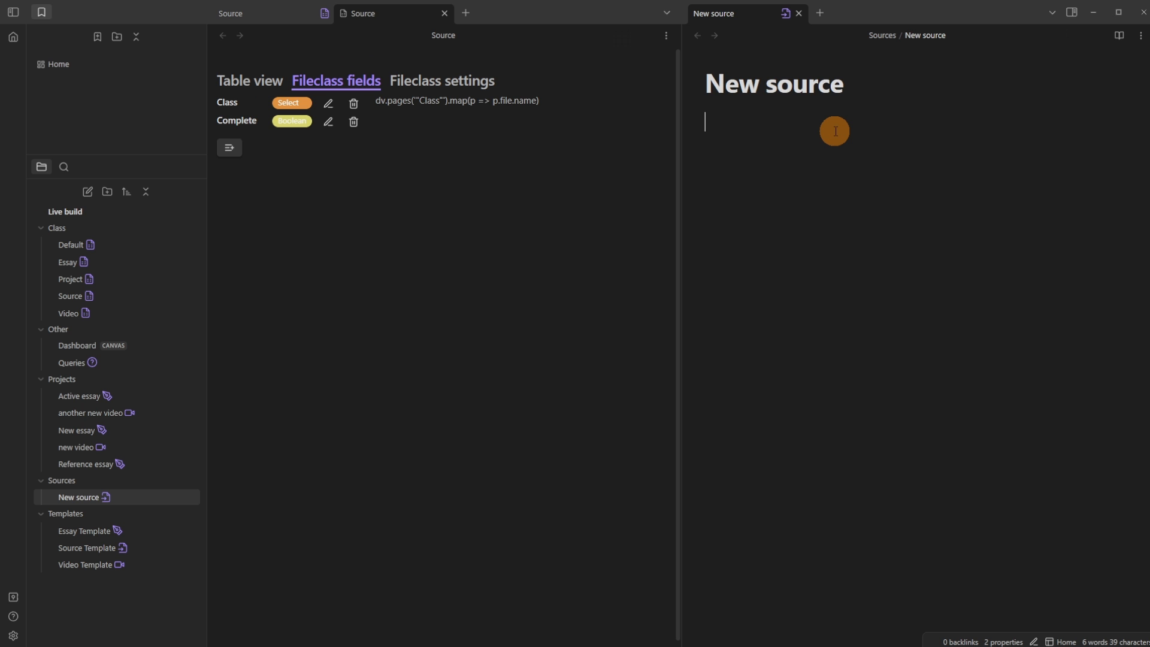
{"action": "key", "text": "ctrl+w"}
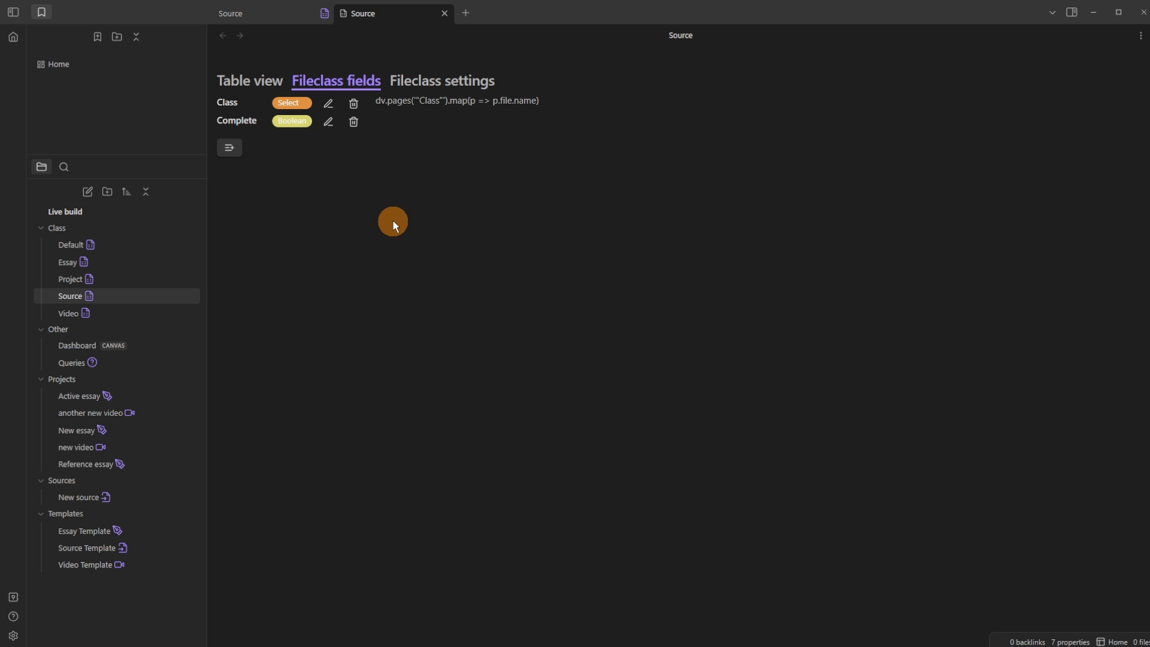
Step: Close the Source fileclass fields view and remove the blank line between the Class and Complete definitions in the Source note
{"action": "left_click", "coordinate": [445, 14]}
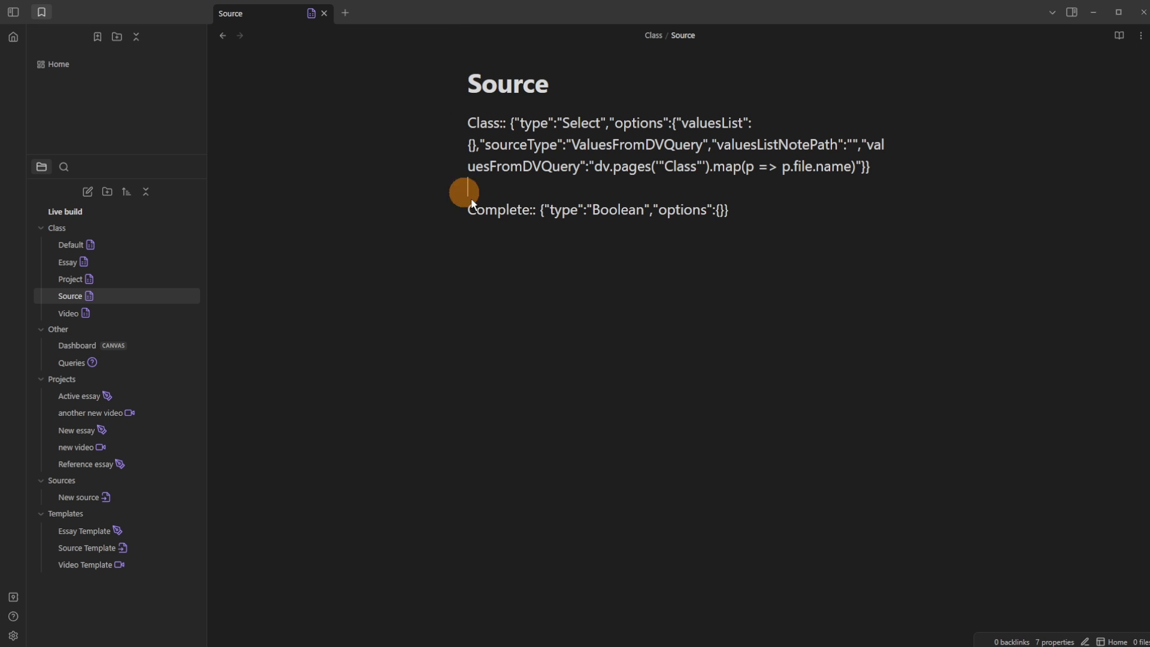
{"action": "key", "text": "BackSpace"}
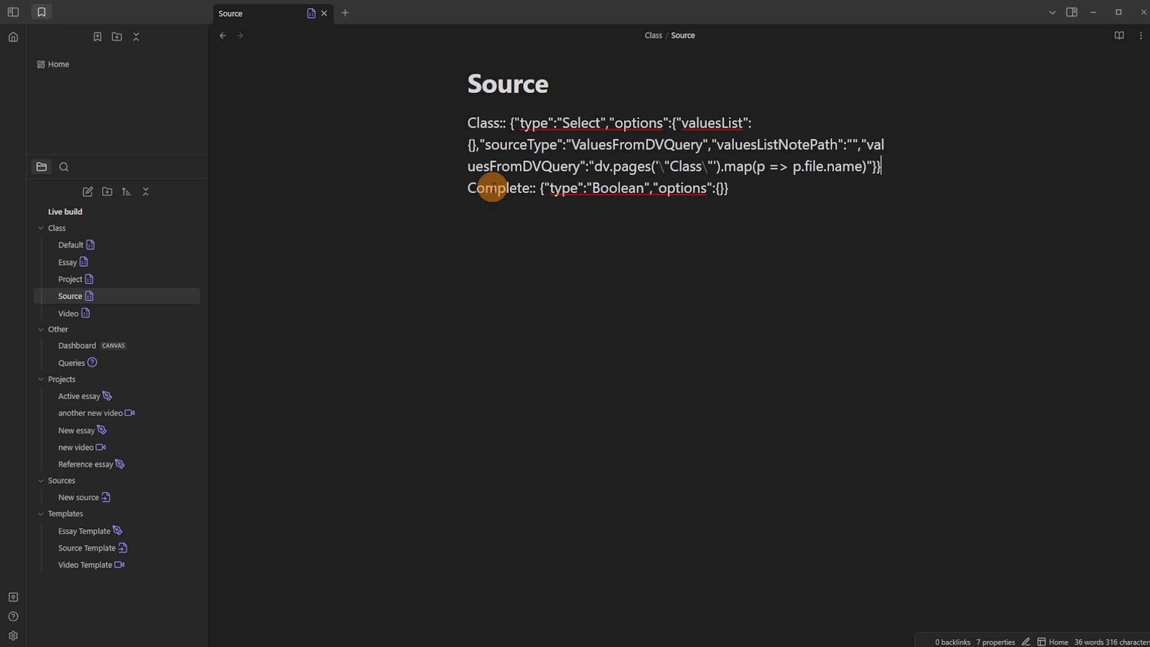
{"action": "left_click", "coordinate": [493, 234]}
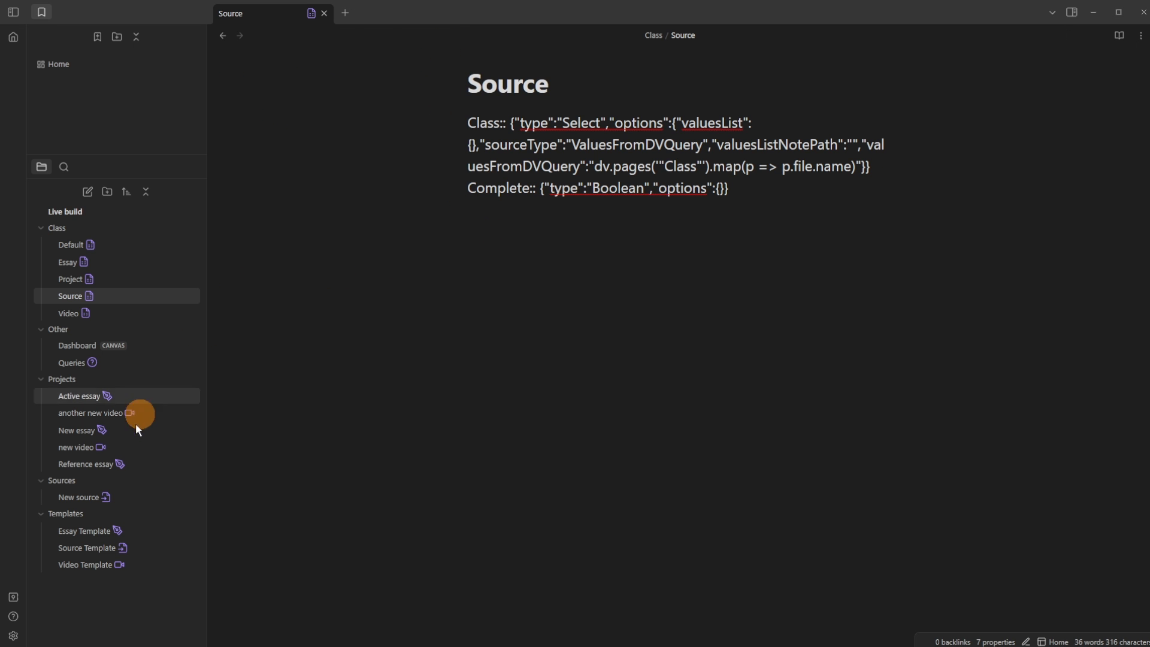
Step: Collapse the Class folder in the file list
{"action": "left_click", "coordinate": [14, 635]}
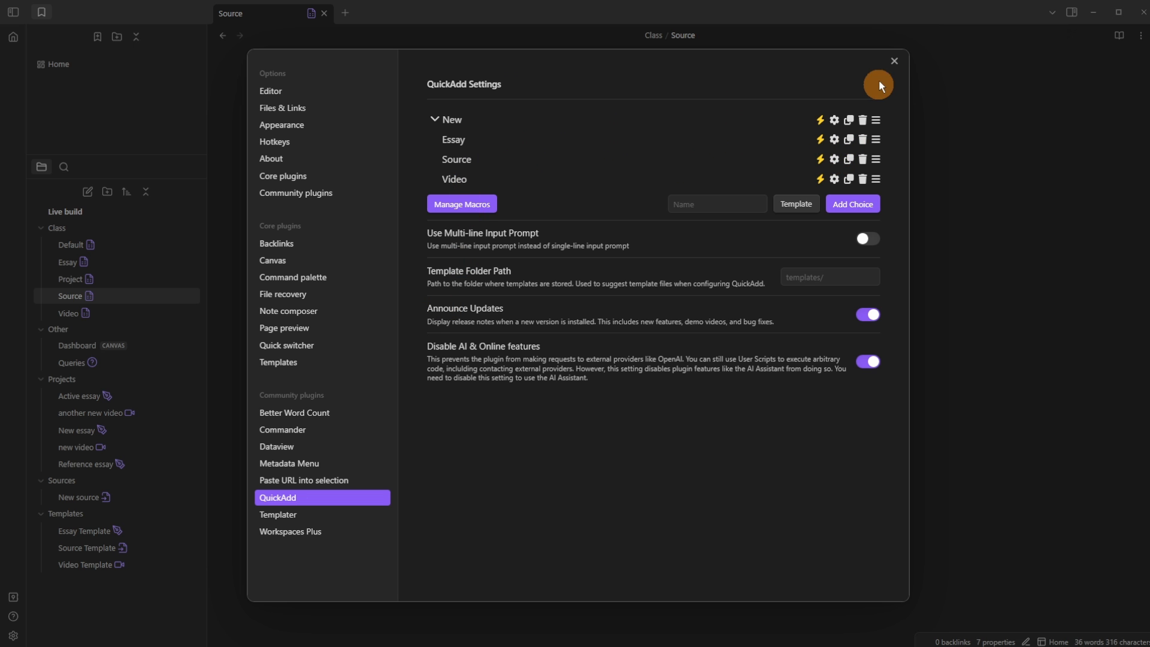
{"action": "left_click", "coordinate": [894, 62]}
{"action": "left_click", "coordinate": [80, 228]}
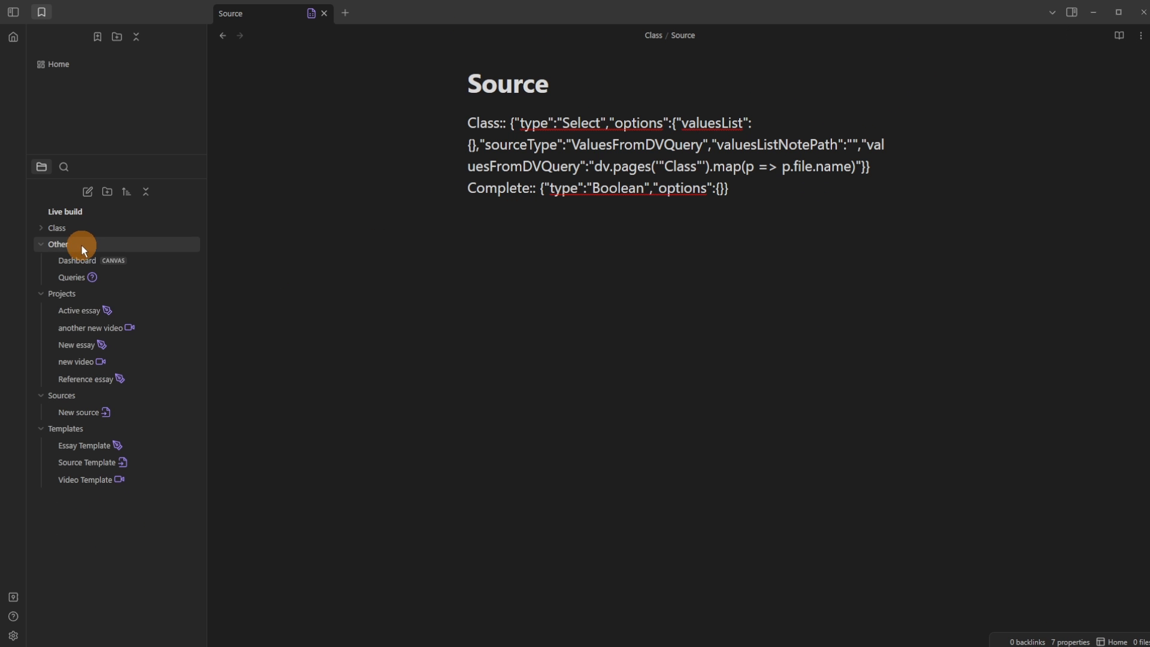
Step: In the Commander plugin settings, add the QuickAdd: Source command to the ribbon
{"action": "left_click", "coordinate": [13, 633]}
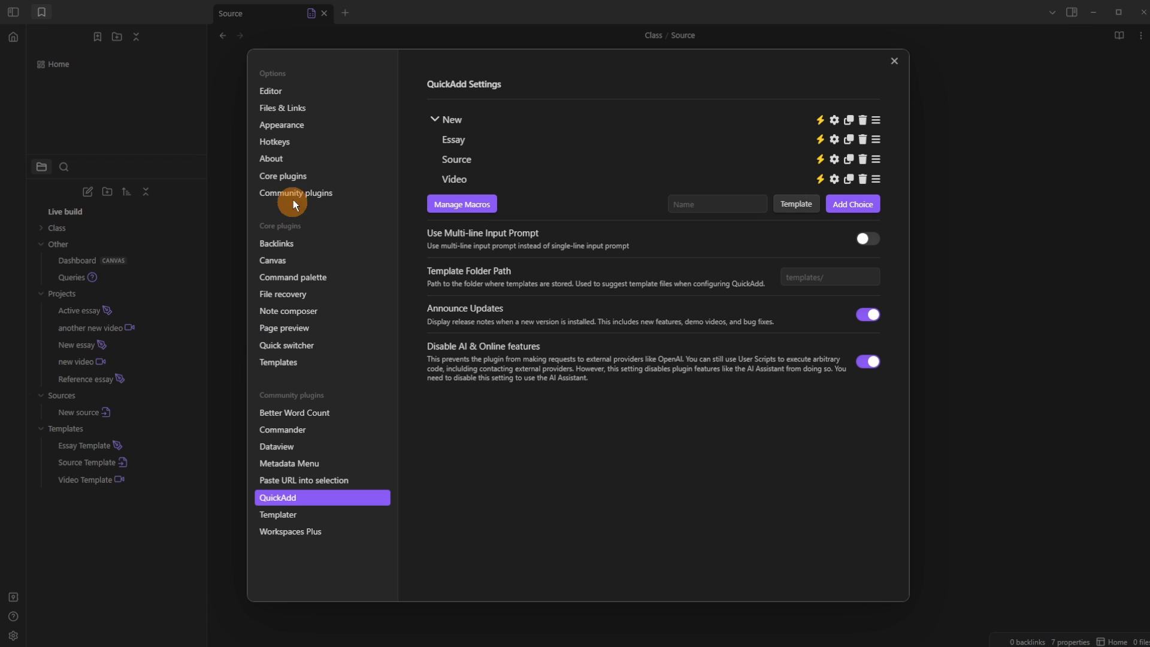
{"action": "left_click", "coordinate": [306, 431]}
{"action": "left_click", "coordinate": [494, 113]}
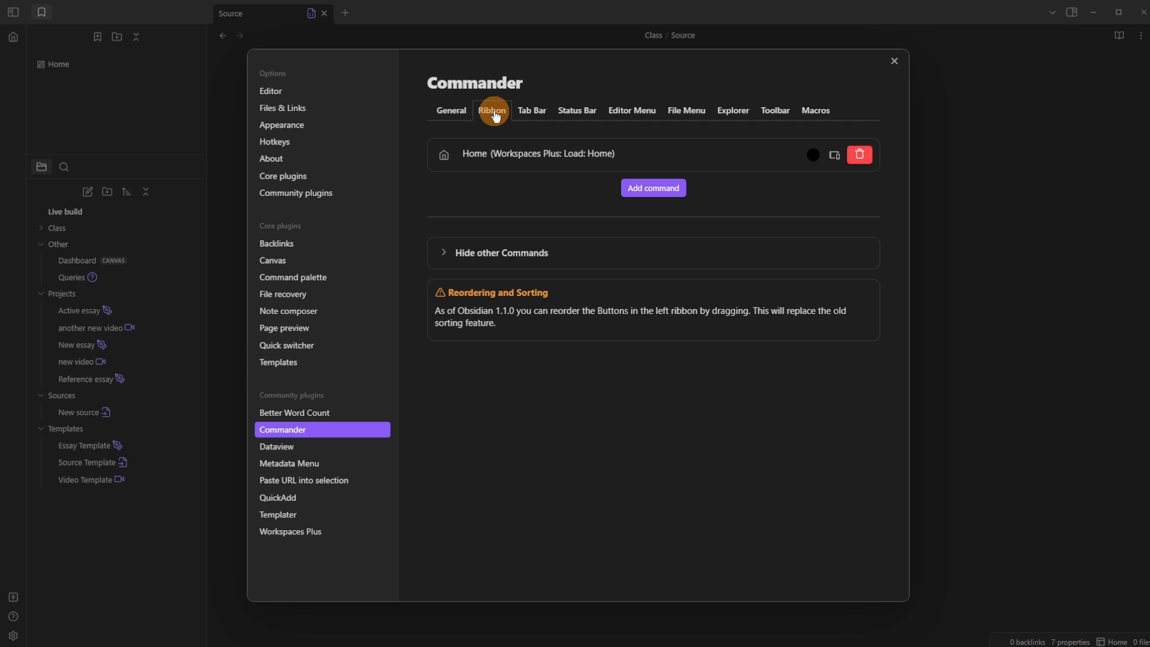
{"action": "left_click", "coordinate": [651, 190]}
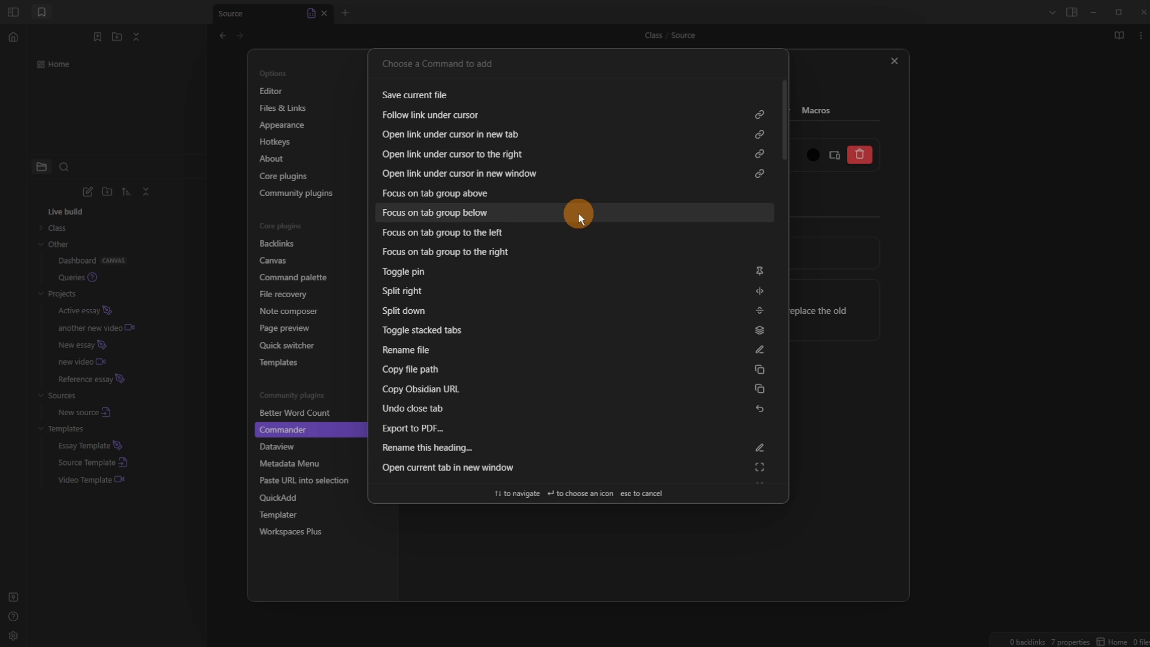
{"action": "type", "text": "plu"}
{"action": "key", "text": "BackSpace"}
{"action": "key", "text": "BackSpace"}
{"action": "key", "text": "BackSpace"}
{"action": "type", "text": "sour"}
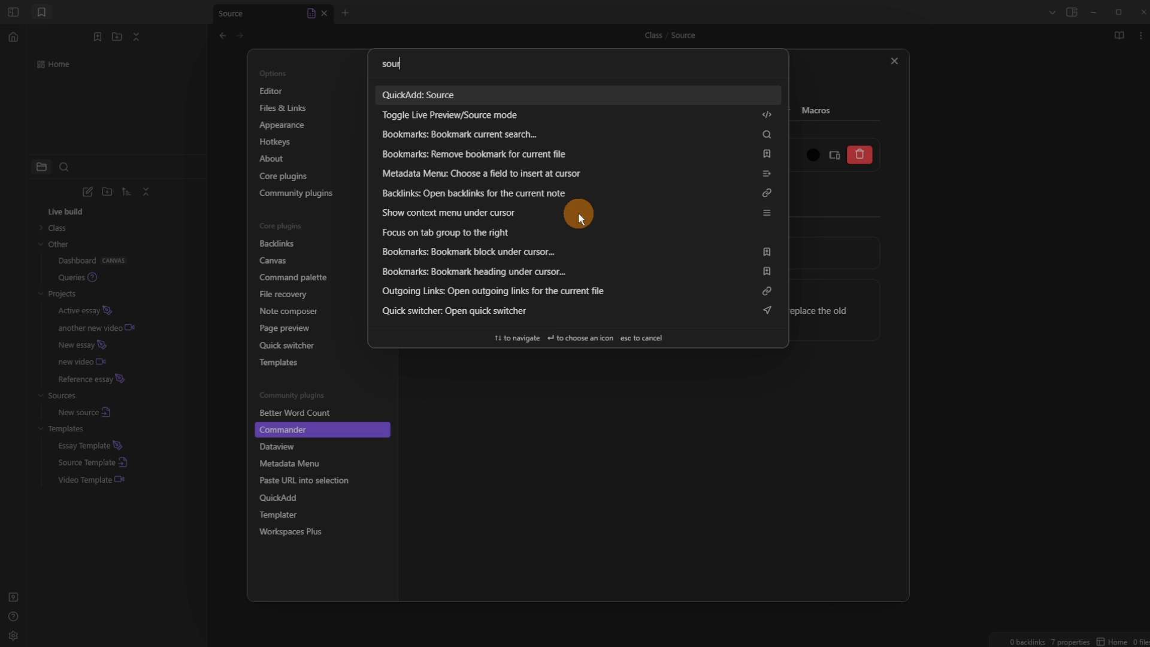
{"action": "key", "text": "Return"}
Step: Give the new ribbon command the Plus Square icon and the name Source, and close the settings
{"action": "type", "text": "plus"}
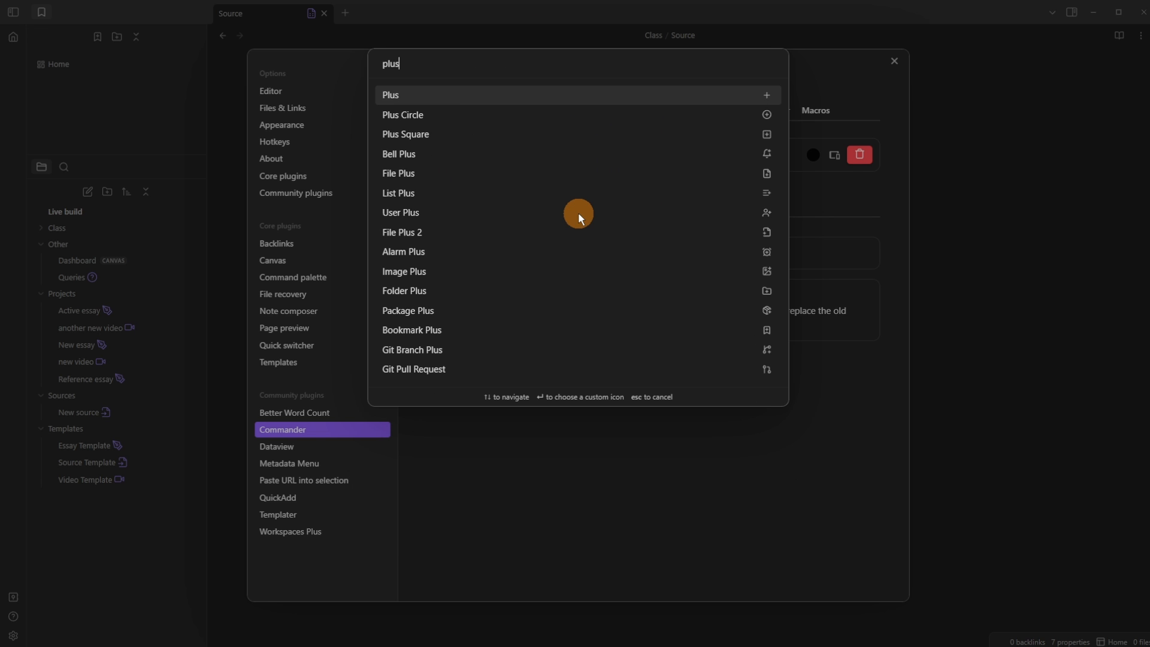
{"action": "key", "text": "Down"}
{"action": "key", "text": "Down"}
{"action": "key", "text": "Return"}
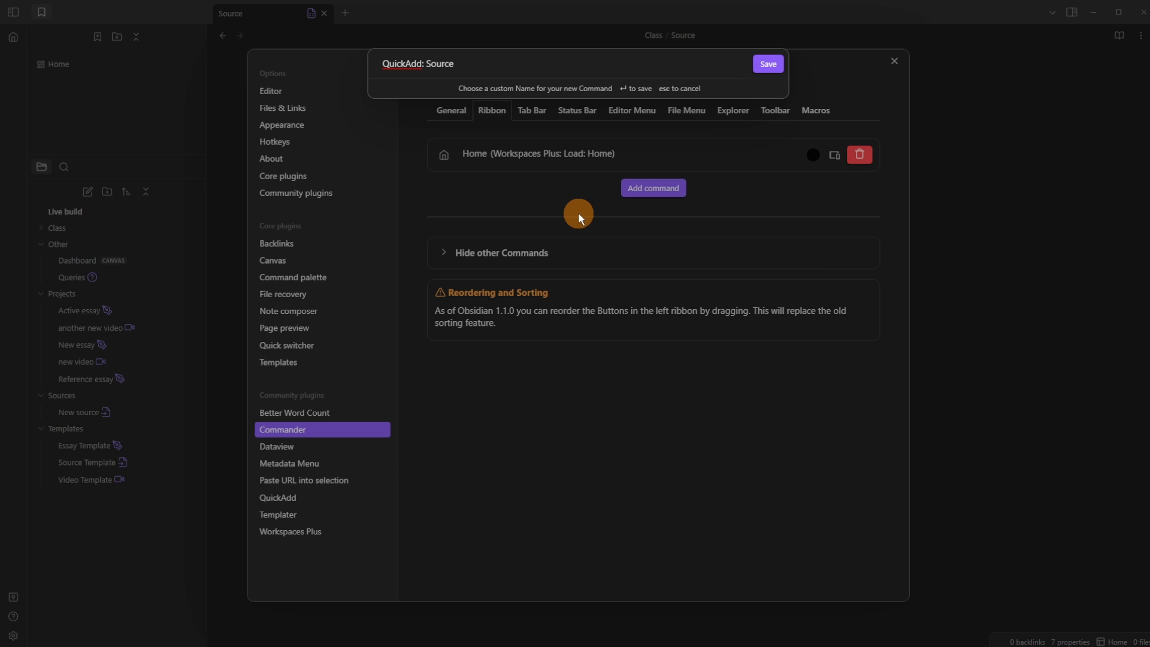
{"action": "key", "text": "ctrl+Left"}
{"action": "key", "text": "ctrl+BackSpace"}
{"action": "key", "text": "ctrl+BackSpace"}
{"action": "left_click", "coordinate": [768, 66]}
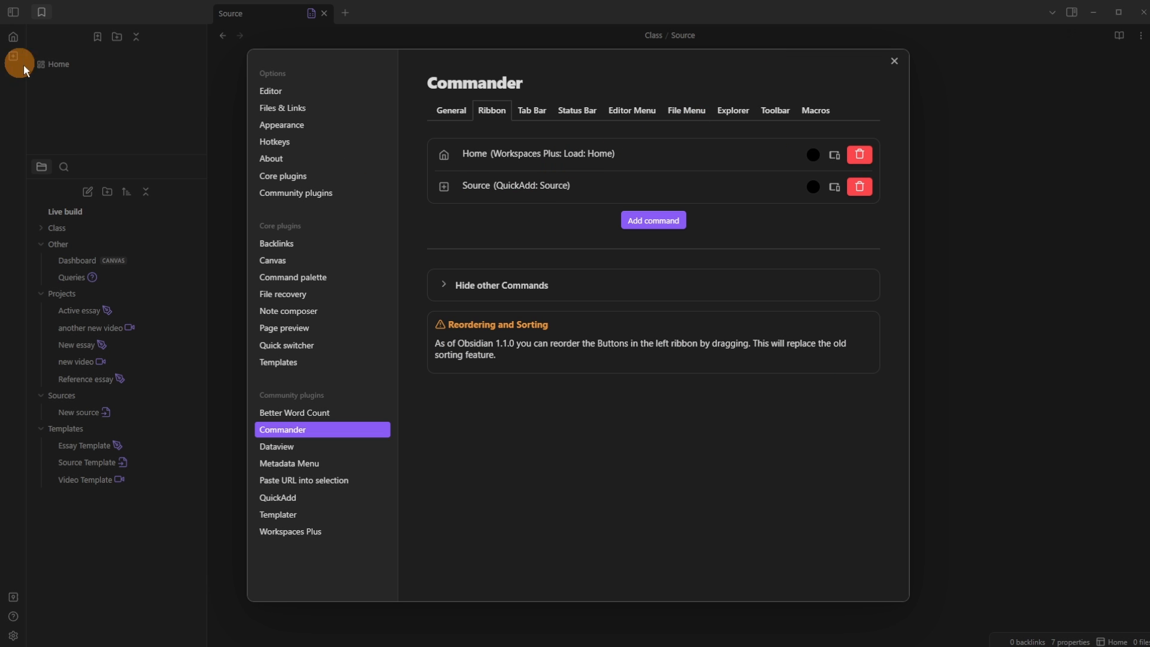
{"action": "left_click", "coordinate": [954, 229]}
Step: Load the Home workspace and reorder the ribbon configuration so that Home comes before Source
{"action": "left_click", "coordinate": [13, 37]}
{"action": "left_click", "coordinate": [13, 636]}
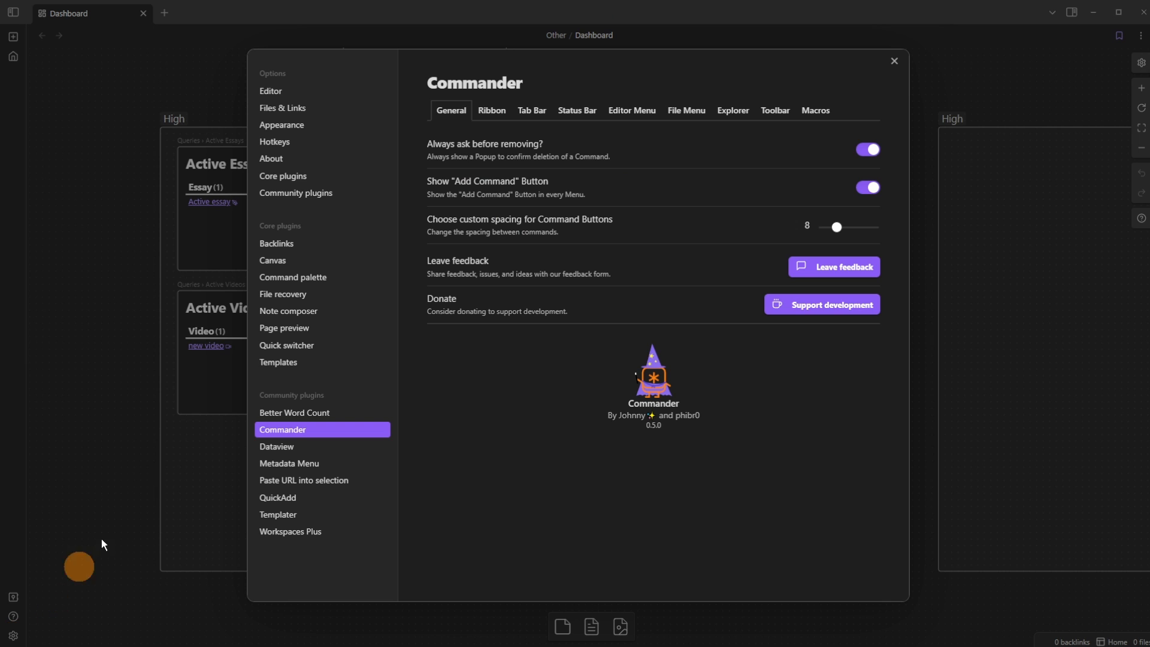
{"action": "left_click", "coordinate": [306, 128]}
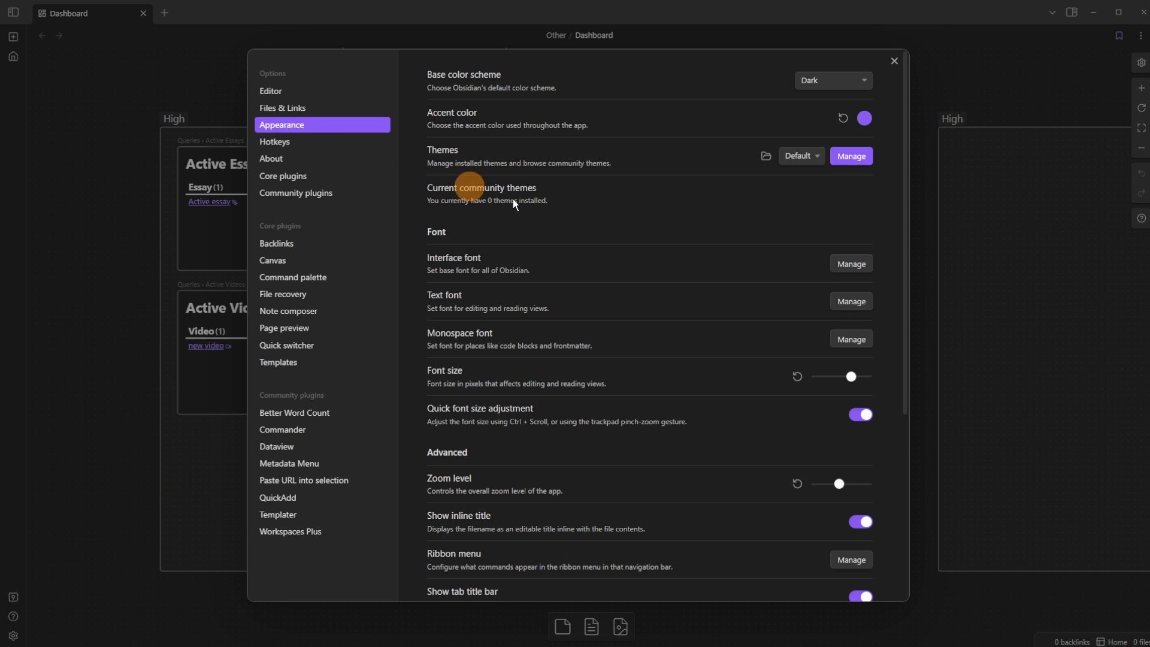
{"action": "left_click", "coordinate": [850, 557]}
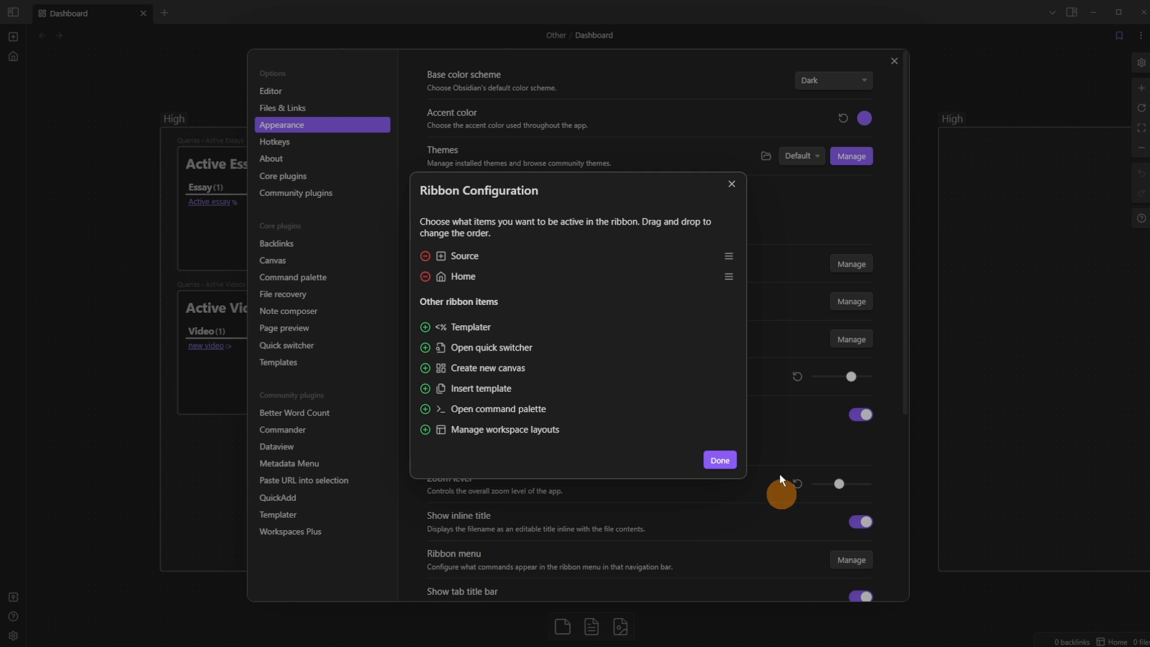
{"action": "left_click_drag", "start_coordinate": [728, 277], "coordinate": [727, 256]}
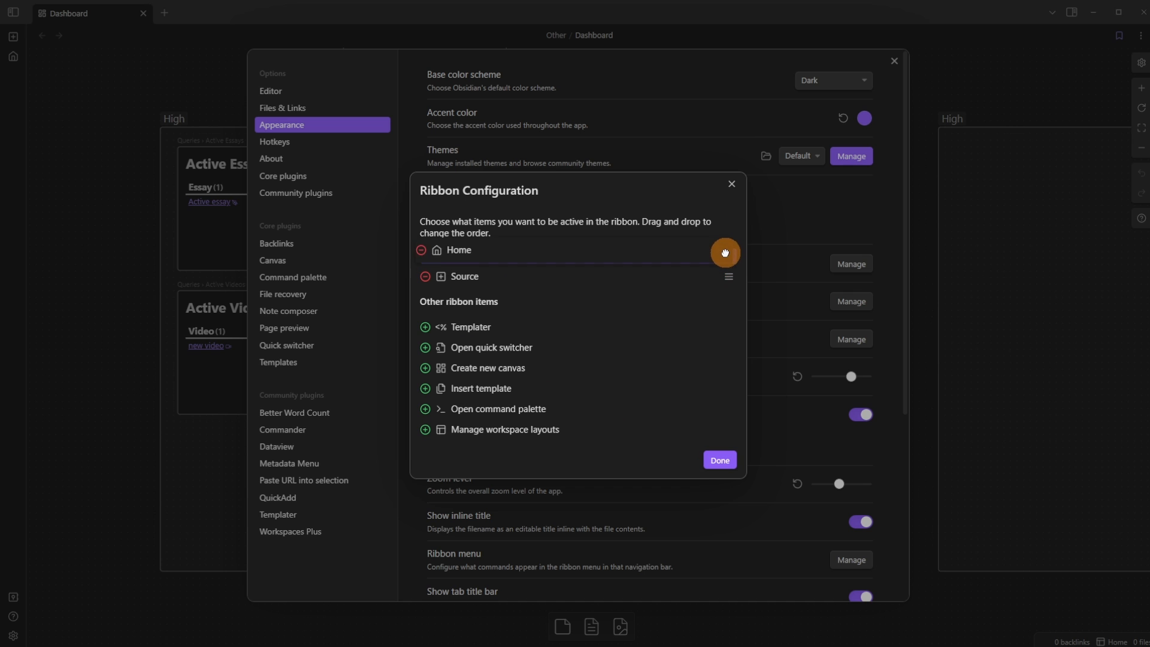
{"action": "left_click", "coordinate": [720, 460]}
{"action": "left_click", "coordinate": [1096, 326]}
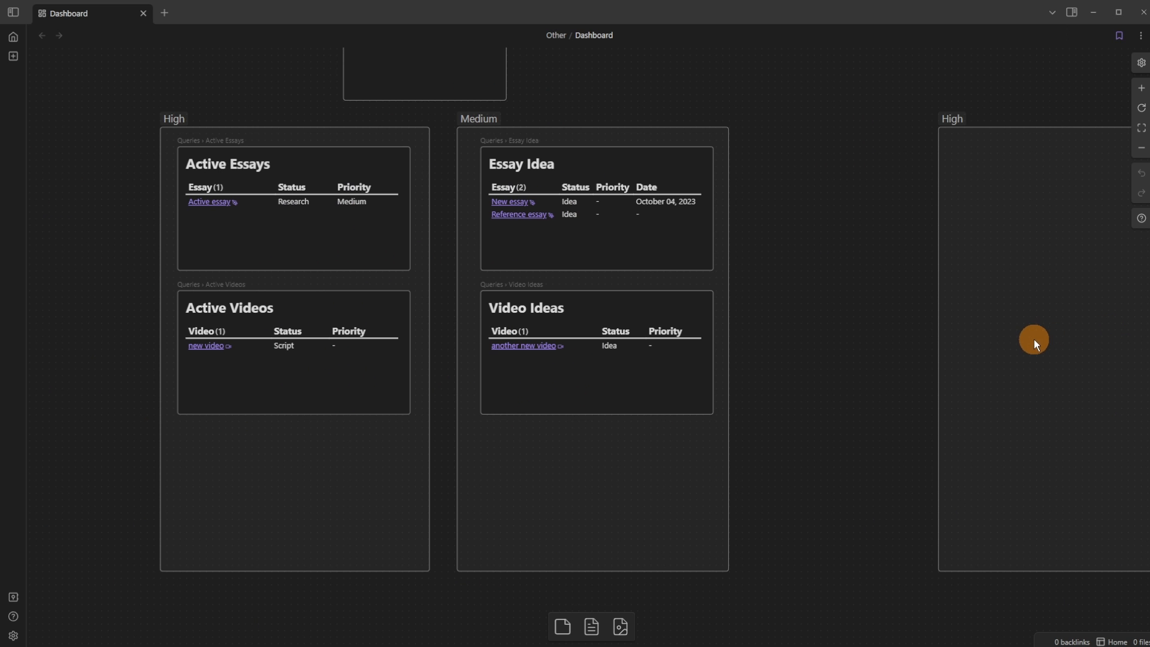
{"action": "left_click", "coordinate": [13, 36]}
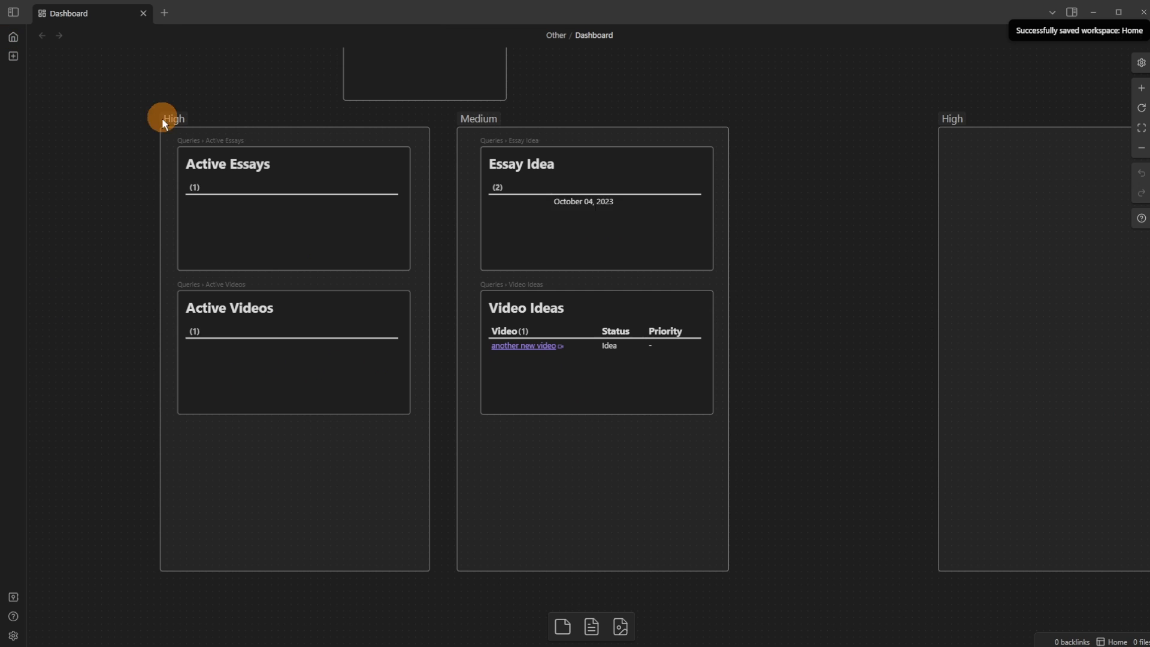
Step: Move the empty High group next to the Medium group on the Dashboard canvas and shorten all three groups to equal height
{"action": "left_click_drag", "start_coordinate": [829, 260], "coordinate": [756, 286]}
{"action": "left_click_drag", "start_coordinate": [869, 152], "coordinate": [673, 152]}
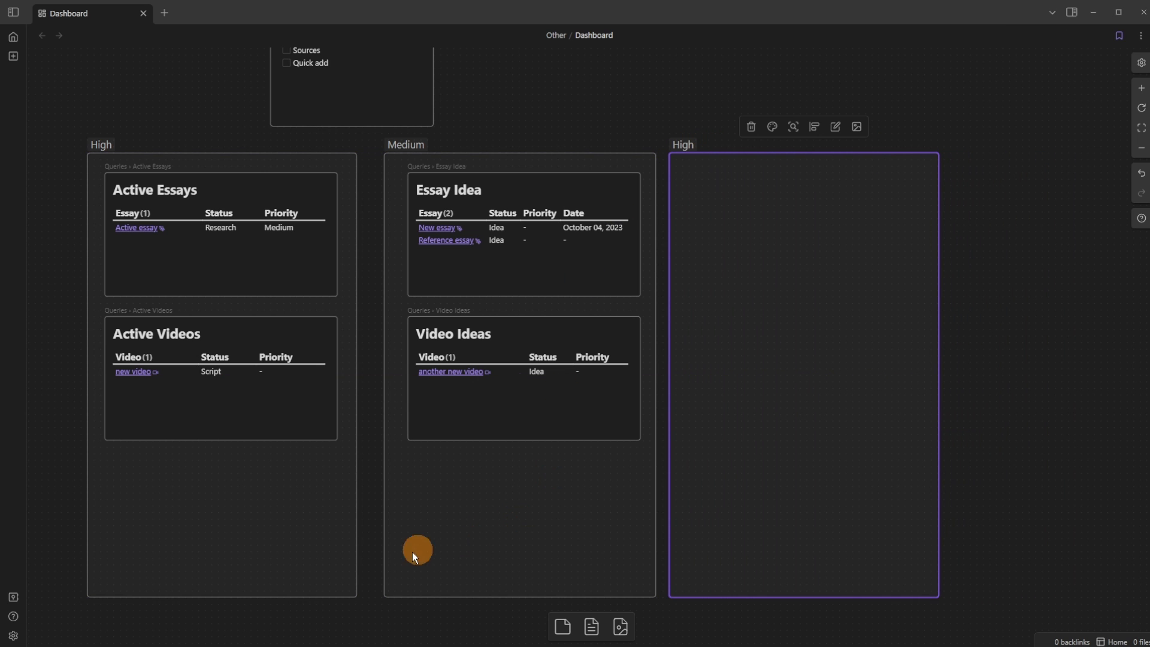
{"action": "left_click_drag", "start_coordinate": [260, 597], "coordinate": [266, 460]}
{"action": "left_click_drag", "start_coordinate": [448, 597], "coordinate": [449, 459]}
{"action": "left_click", "coordinate": [462, 524]}
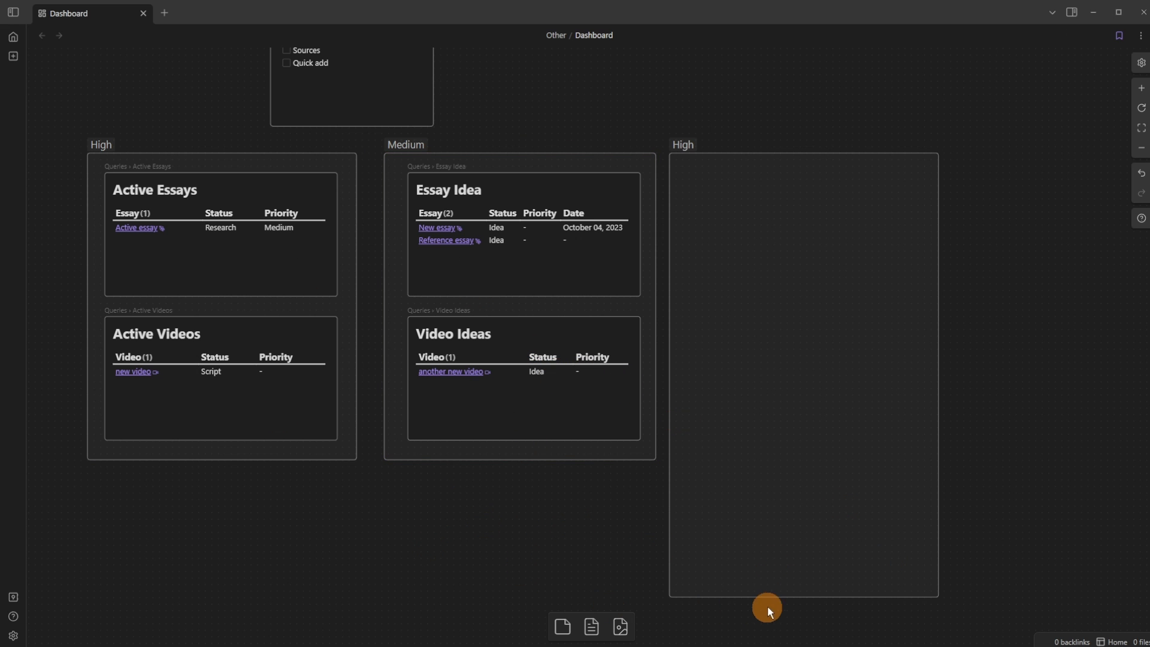
{"action": "left_click_drag", "start_coordinate": [767, 597], "coordinate": [760, 458]}
{"action": "left_click", "coordinate": [755, 518]}
Step: Copy the Essay Idea card into the empty third group and stretch it down to align with the neighbouring Video Ideas card
{"action": "left_click_drag", "start_coordinate": [575, 226], "coordinate": [840, 229]}
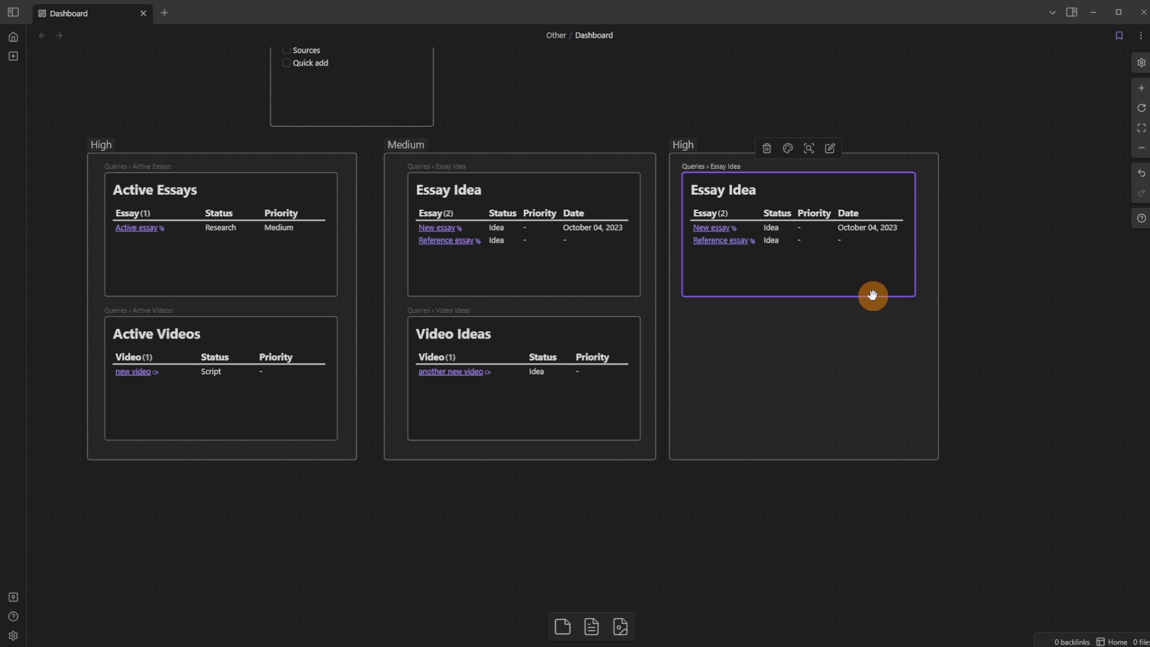
{"action": "left_click_drag", "start_coordinate": [873, 296], "coordinate": [867, 436]}
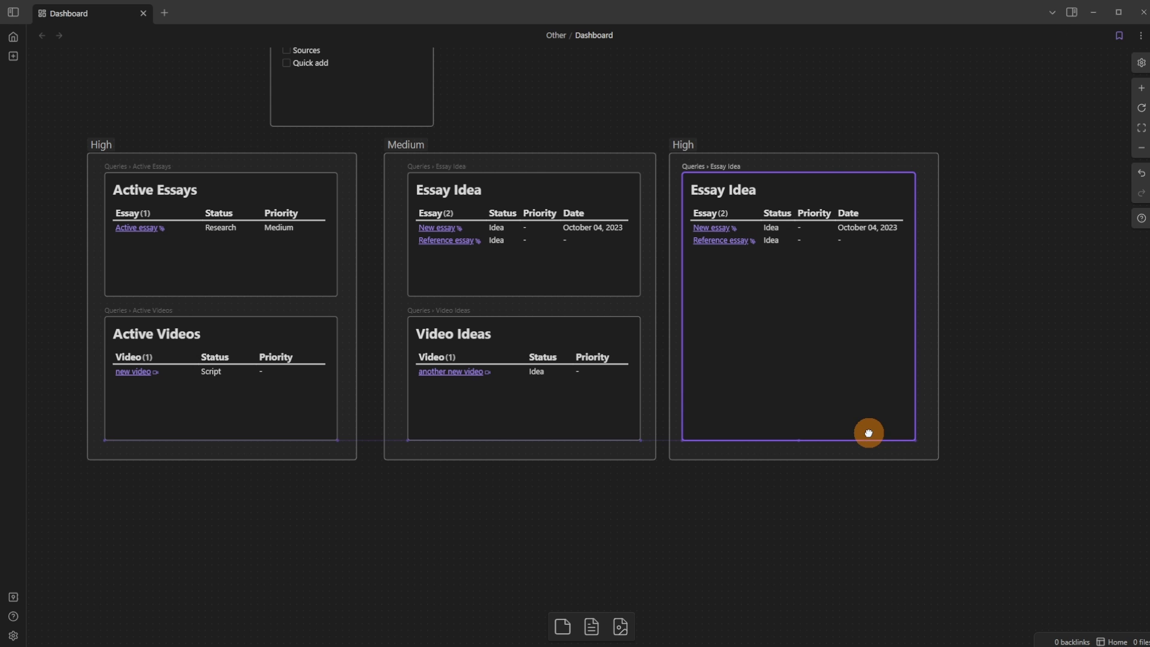
Step: Rename the third group, which holds the copied Essay Idea card, to Low
{"action": "left_click", "coordinate": [684, 145]}
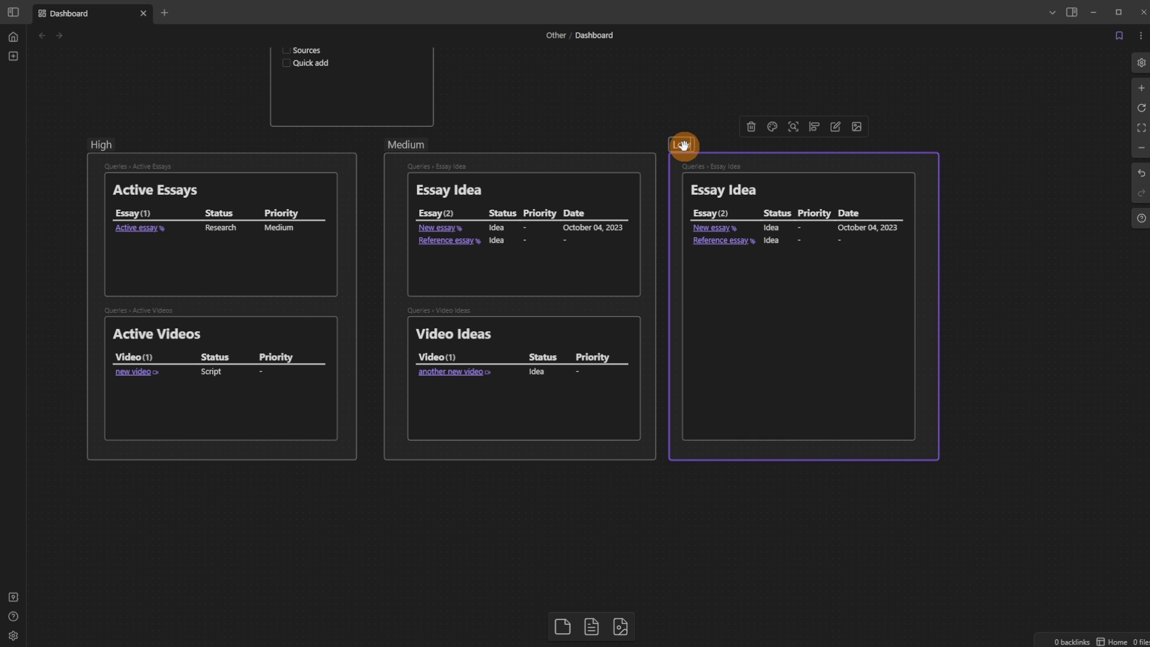
Step: Check off the Quick add item in the checklist card on the Dashboard canvas
{"action": "left_click", "coordinate": [693, 92]}
{"action": "left_click_drag", "start_coordinate": [693, 92], "coordinate": [788, 226]}
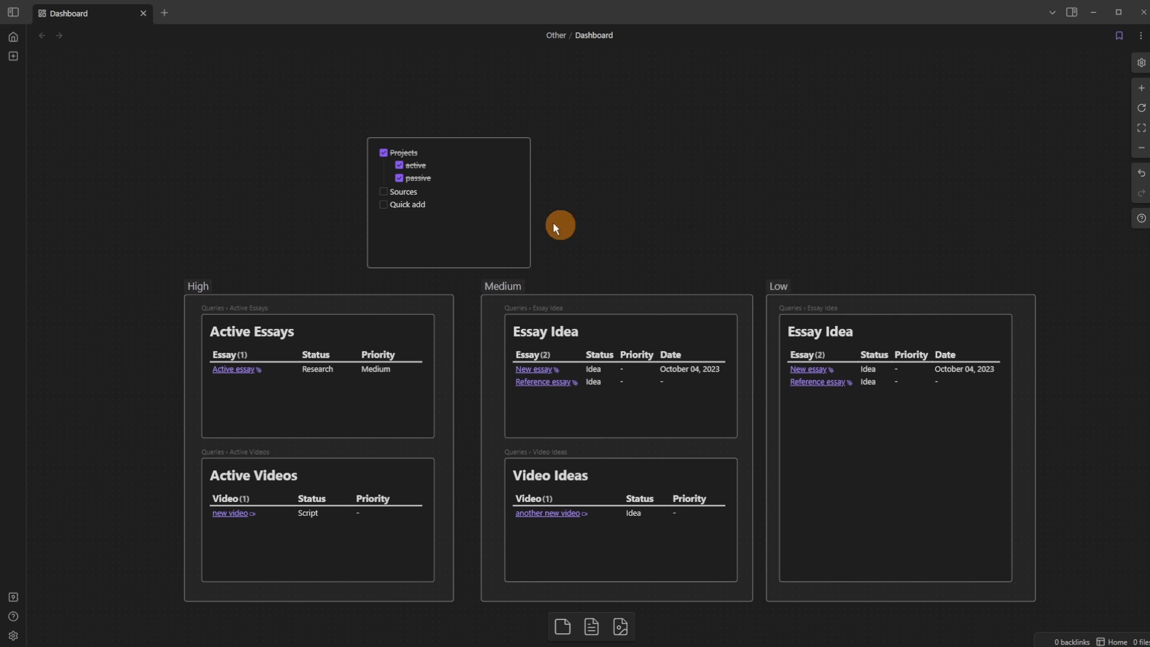
{"action": "left_click", "coordinate": [384, 204]}
{"action": "left_click", "coordinate": [383, 204]}
{"action": "left_click", "coordinate": [817, 234]}
{"action": "left_click_drag", "start_coordinate": [816, 230], "coordinate": [735, 175]}
Step: Open the Queries note from the card in the Low group and add a level-one Source heading below the Video Ideas query
{"action": "left_click", "coordinate": [805, 375]}
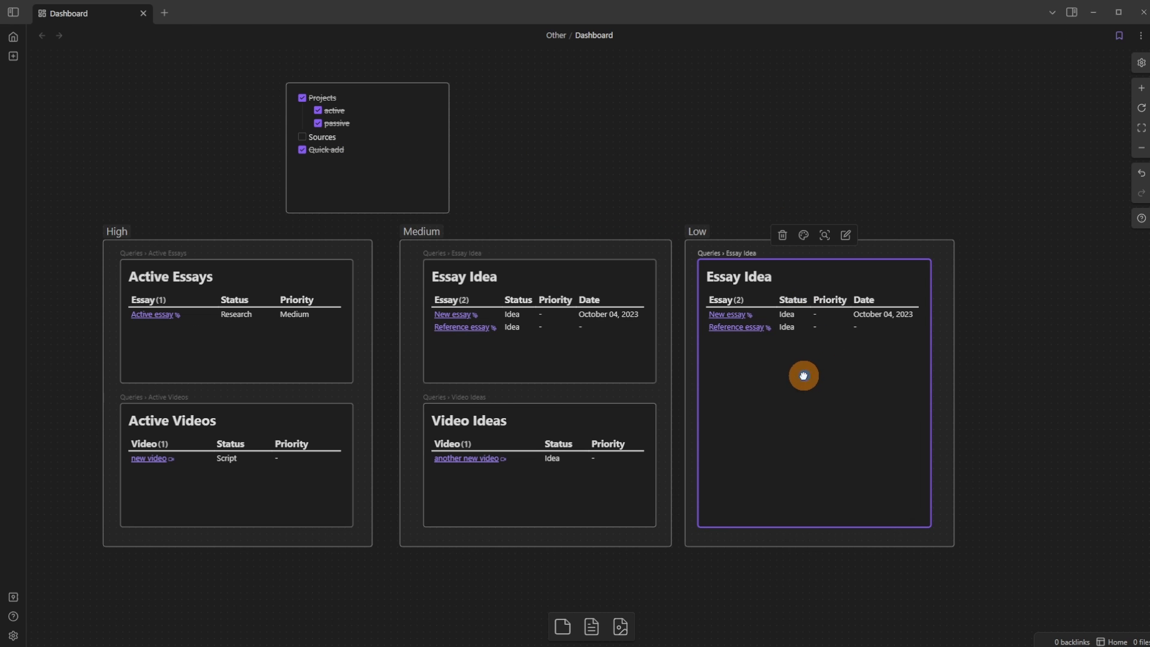
{"action": "right_click", "coordinate": [804, 376]}
{"action": "left_click", "coordinate": [758, 296]}
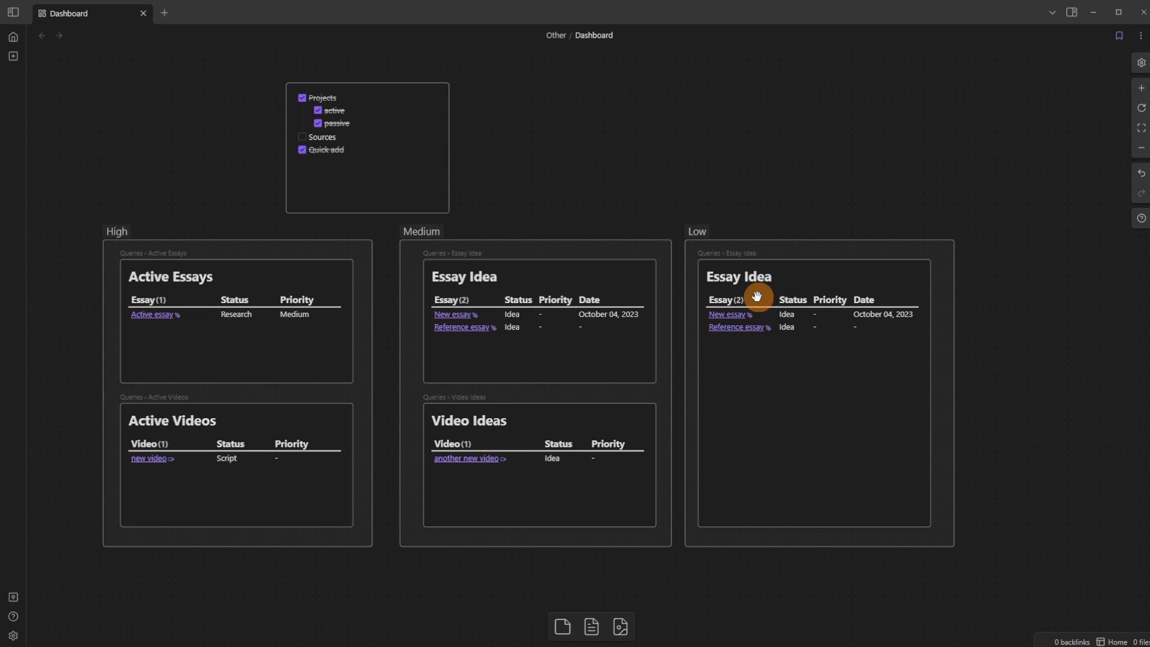
{"action": "left_click", "coordinate": [721, 251]}
{"action": "scroll", "coordinate": [617, 294], "scroll_direction": "down", "scroll_amount": 6}
{"action": "left_click", "coordinate": [492, 371]}
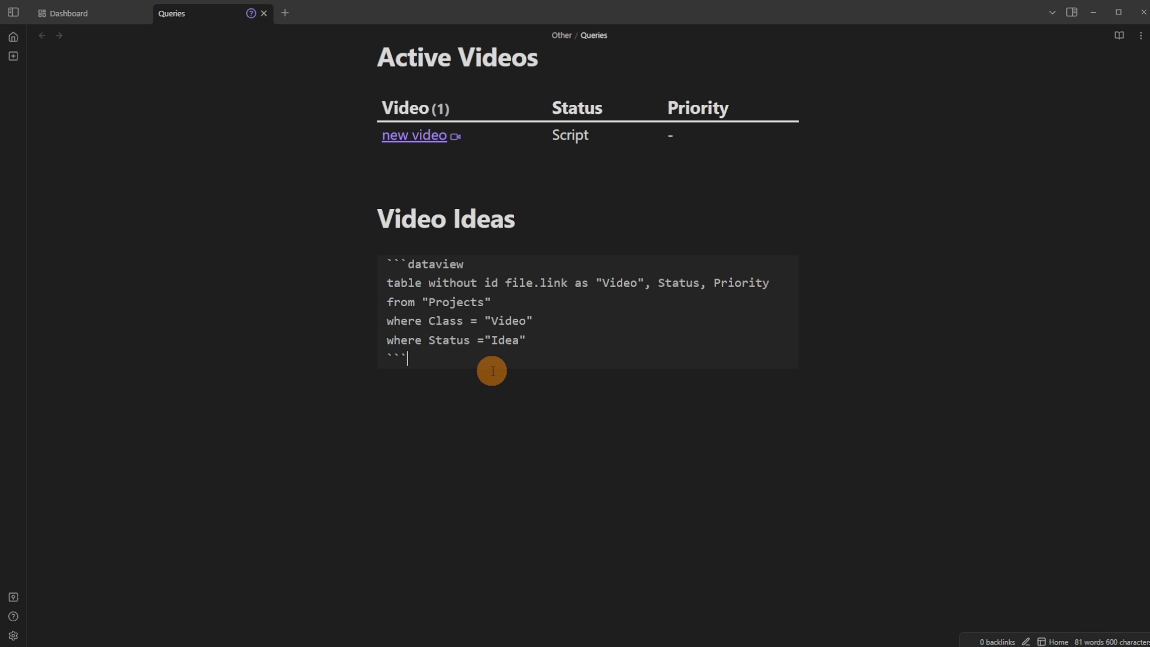
{"action": "key", "text": "Return"}
{"action": "type", "text": "# Source"}
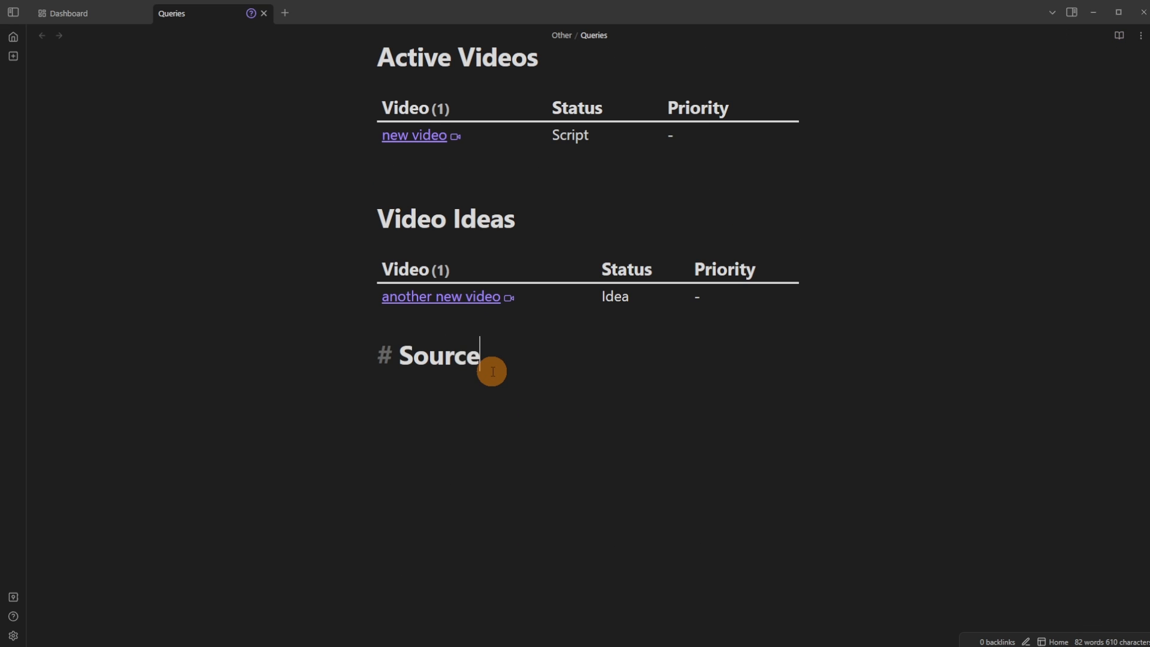
{"action": "key", "text": "Return"}
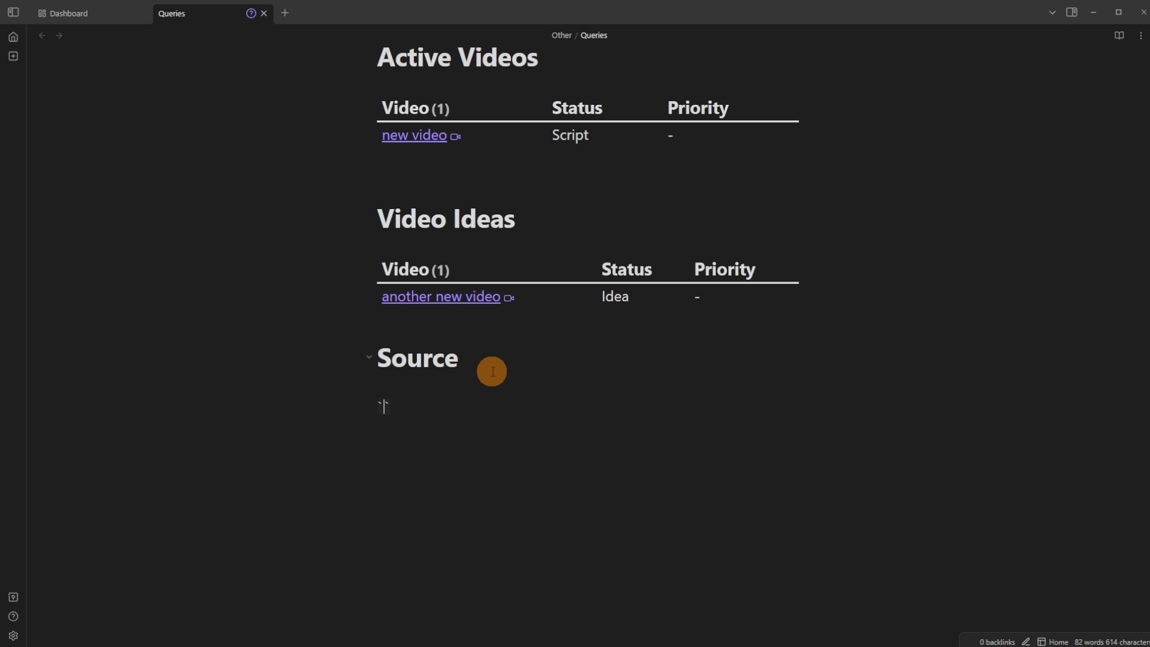
Step: Add a Dataview table query from "Source" under the Source heading
{"action": "type", "text": "```dataview "}
{"action": "type", "text": "table"}
{"action": "key", "text": "Return"}
{"action": "type", "text": "from \"Source"}
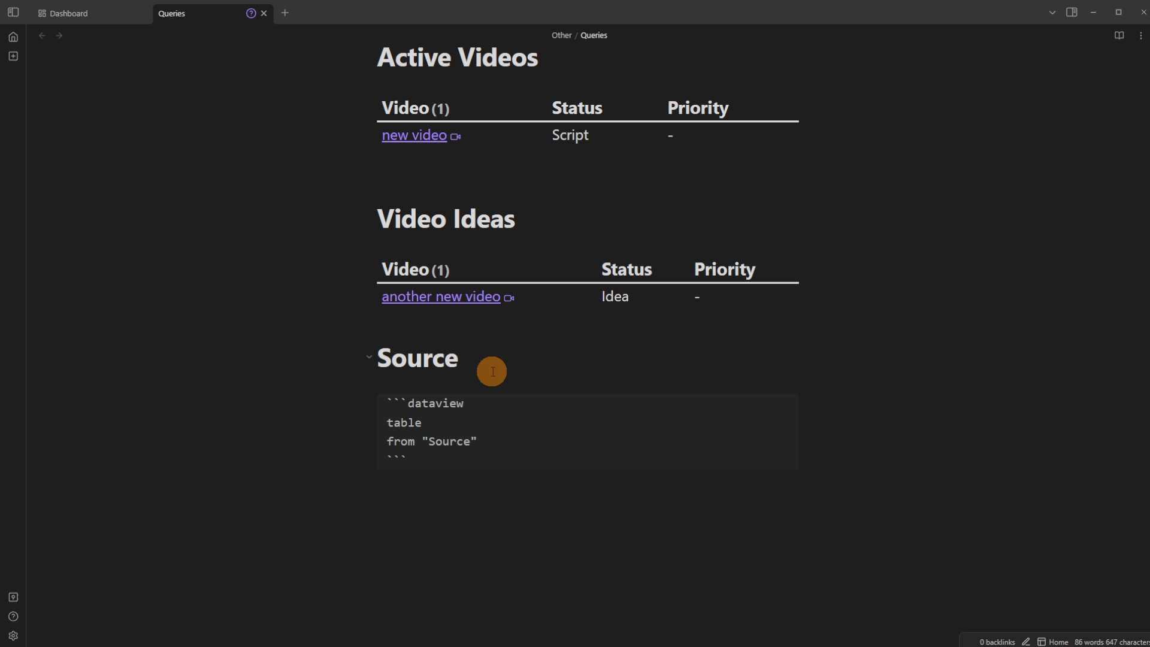
{"action": "left_click", "coordinate": [492, 371]}
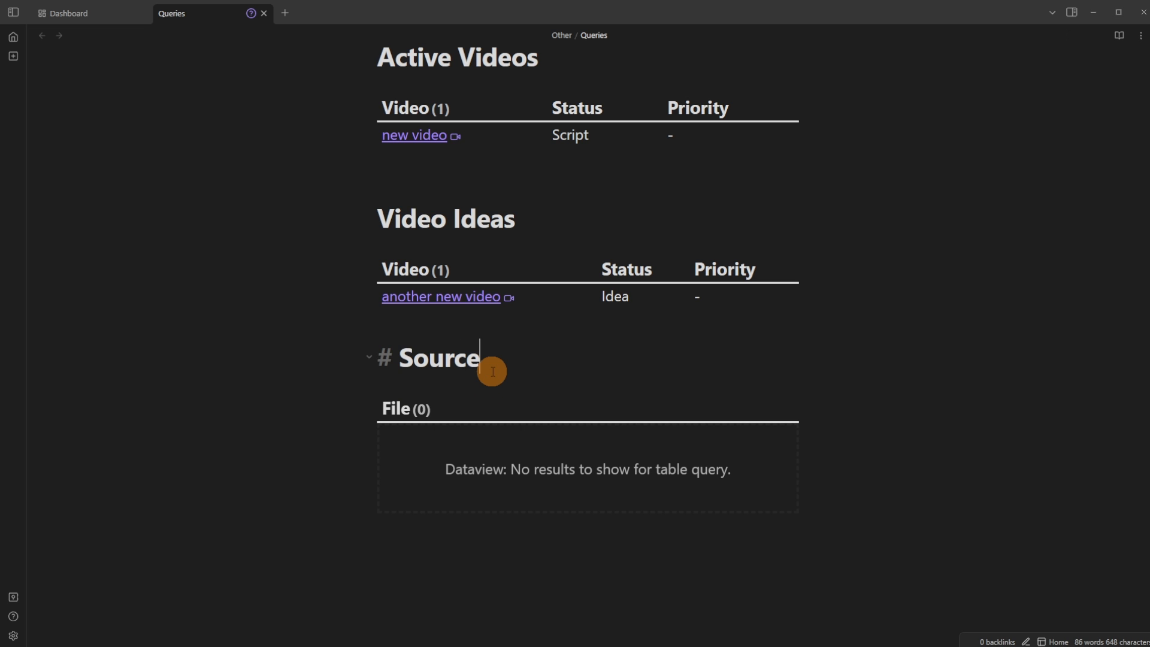
Step: Point the Source query at the "Sources" folder and make it a table without id showing file.link as "Sources" and Complete
{"action": "left_click", "coordinate": [457, 380]}
{"action": "left_click", "coordinate": [14, 13]}
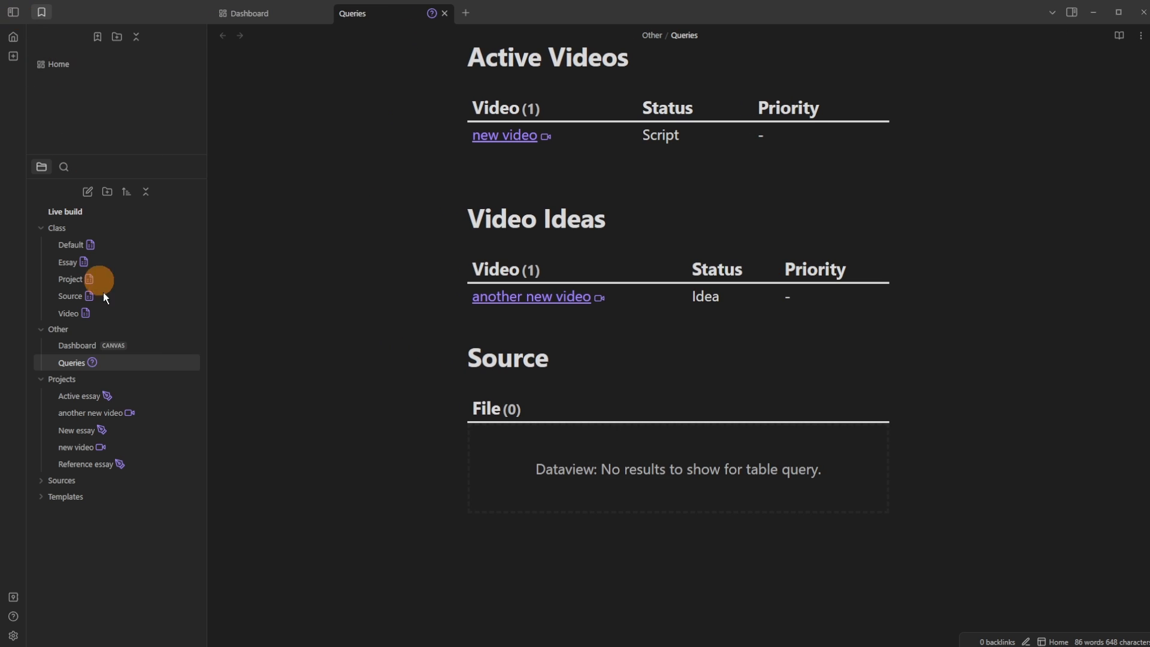
{"action": "left_click", "coordinate": [548, 394]}
{"action": "left_click", "coordinate": [577, 436]}
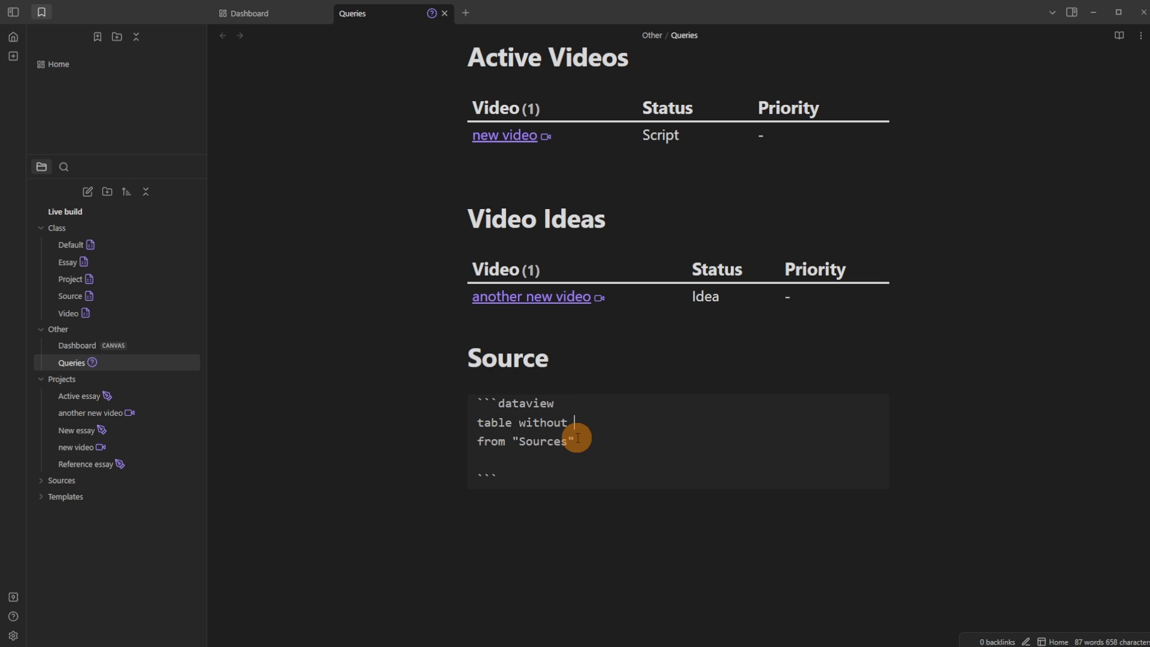
{"action": "type", "text": "file.link as \"Sources\""}
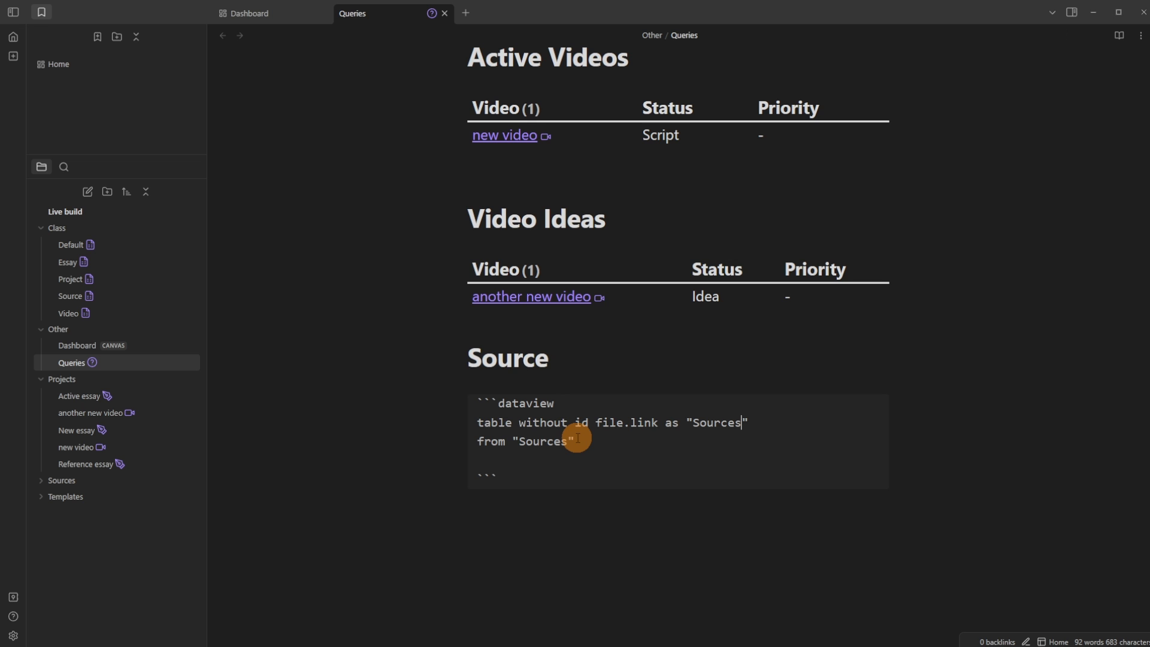
{"action": "type", "text": ", Comple"}
{"action": "key", "text": "Up"}
{"action": "key", "text": "Up"}
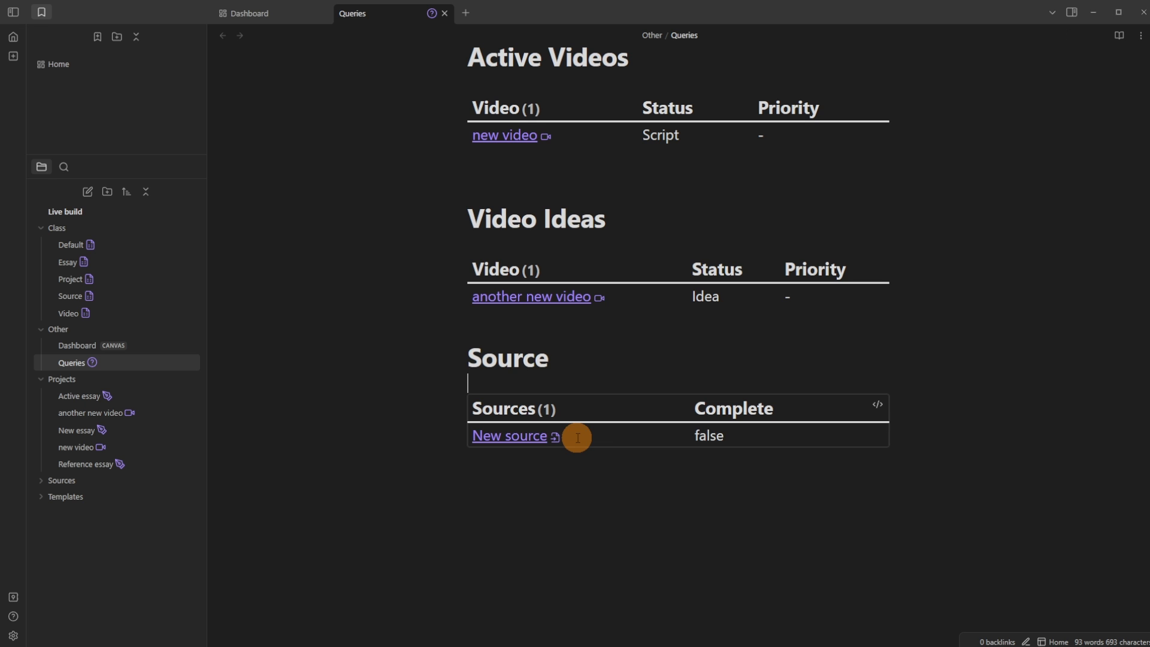
Step: Wrap the Complete field of the Source query in a choice function with "❌" as its first result
{"action": "left_click", "coordinate": [879, 403]}
{"action": "left_click", "coordinate": [848, 415]}
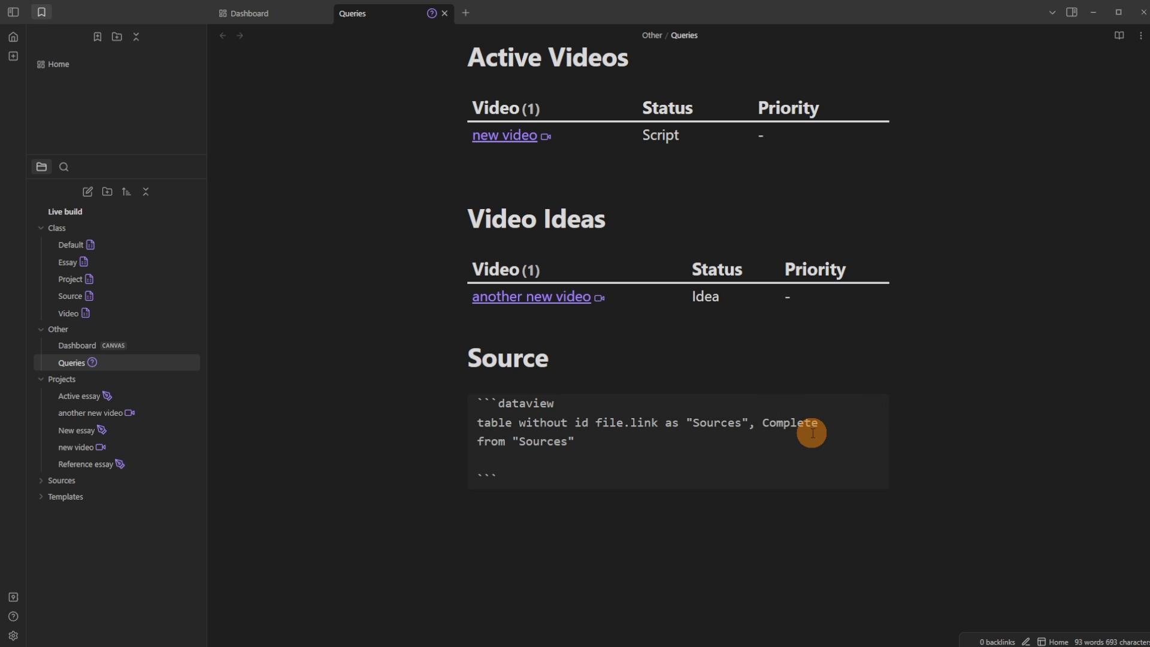
{"action": "type", "text": "choice("}
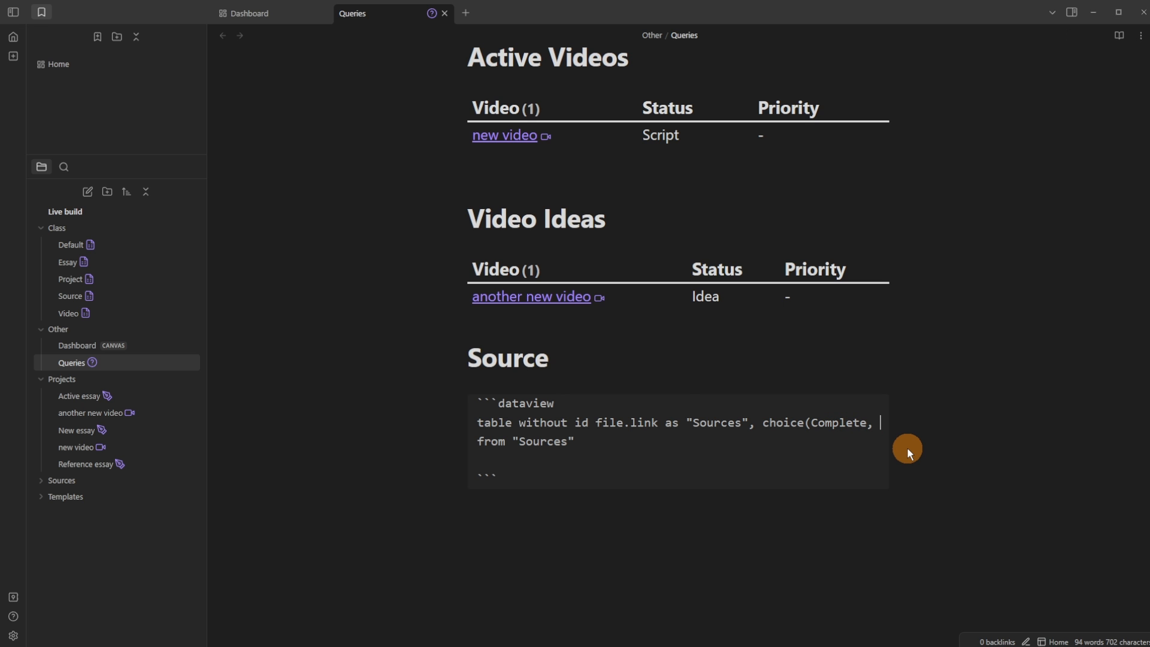
{"action": "type", "text": "\""}
{"action": "key", "text": "super+period"}
{"action": "key", "text": "Right"}
{"action": "key", "text": "Right"}
{"action": "key", "text": "Down"}
{"action": "key", "text": "Down"}
{"action": "key", "text": "Down"}
{"action": "key", "text": "Right"}
{"action": "key", "text": "Return"}
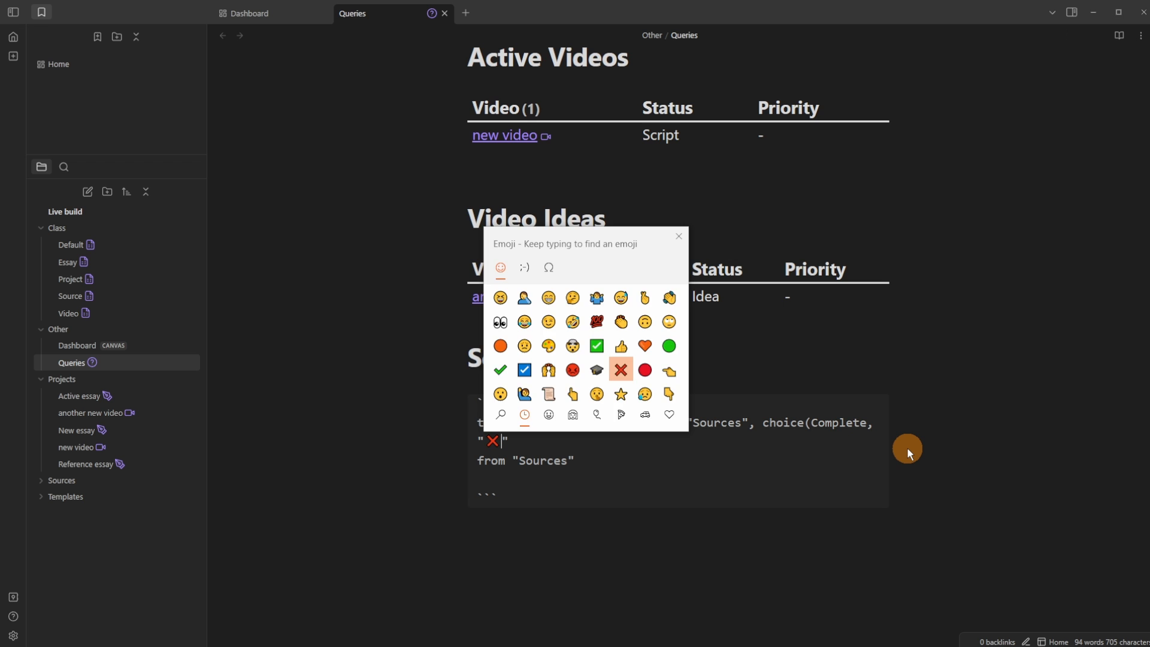
{"action": "key", "text": "Escape"}
{"action": "key", "text": "Right"}
{"action": "type", "text": ","}
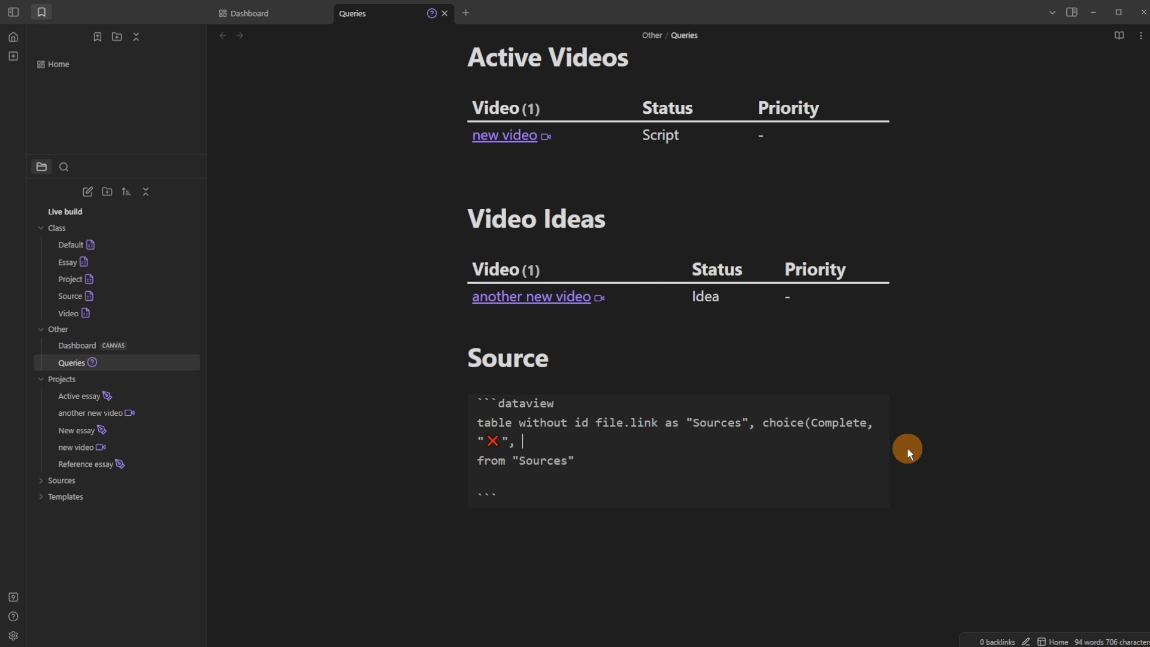
Step: Add "✅" as the second result of the choice function, close the expression and render the table
{"action": "key", "text": "super+period"}
{"action": "key", "text": "Right"}
{"action": "key", "text": "Down"}
{"action": "key", "text": "Down"}
{"action": "key", "text": "Down"}
{"action": "key", "text": "Up"}
{"action": "key", "text": "Right"}
{"action": "key", "text": "Right"}
{"action": "key", "text": "Right"}
{"action": "key", "text": "Right"}
{"action": "key", "text": "Return"}
{"action": "key", "text": "shift+Left"}
{"action": "type", "text": "\""}
{"action": "left_click", "coordinate": [754, 382]}
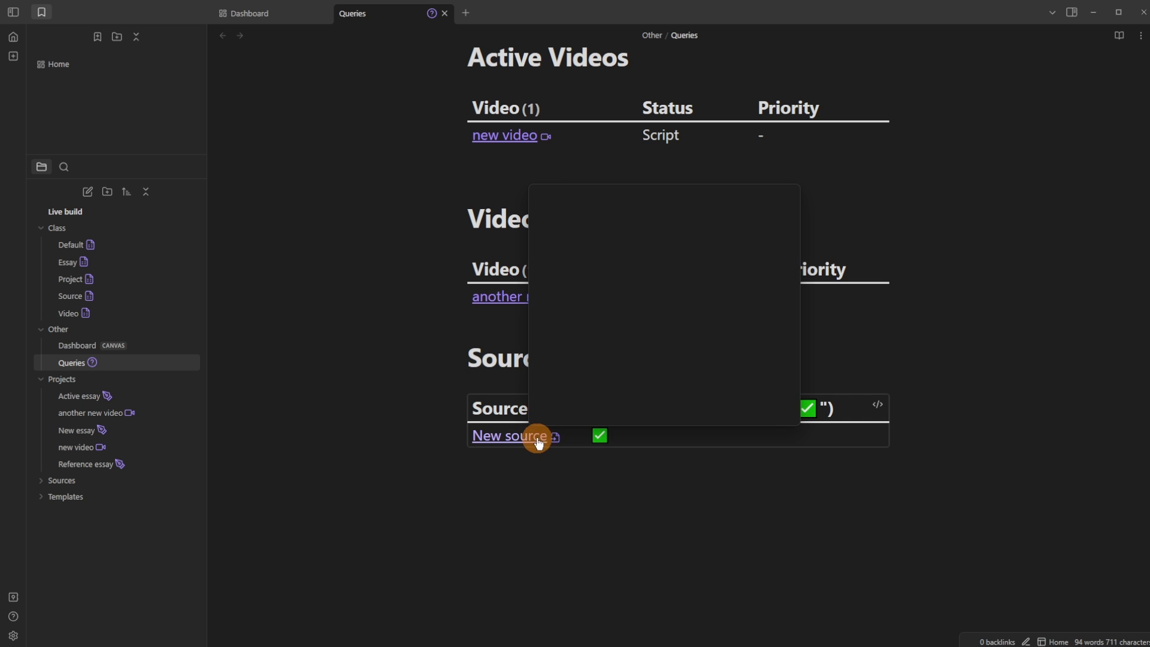
Step: Swap the choice results in the Source query so that "✅" comes first and "❌" second
{"action": "left_click", "coordinate": [558, 437]}
{"action": "left_click", "coordinate": [603, 496]}
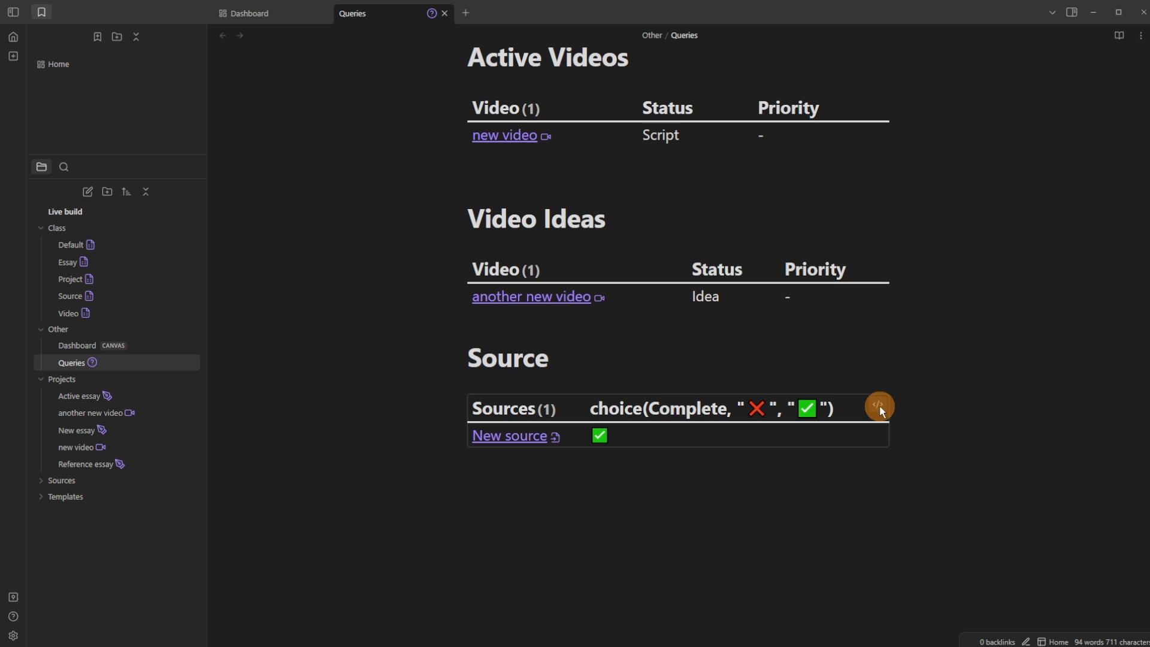
{"action": "left_click", "coordinate": [879, 404]}
{"action": "left_click", "coordinate": [555, 443]}
{"action": "key", "text": "BackSpace"}
{"action": "key", "text": "super+period"}
{"action": "key", "text": "Right"}
{"action": "key", "text": "Return"}
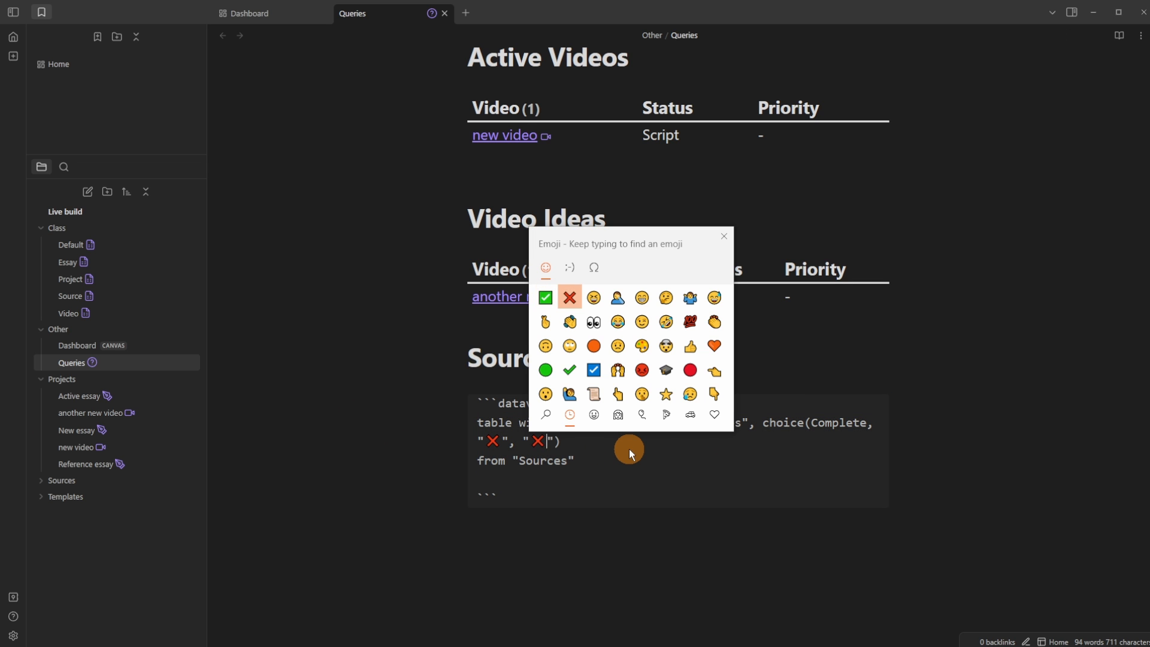
{"action": "key", "text": "BackSpace"}
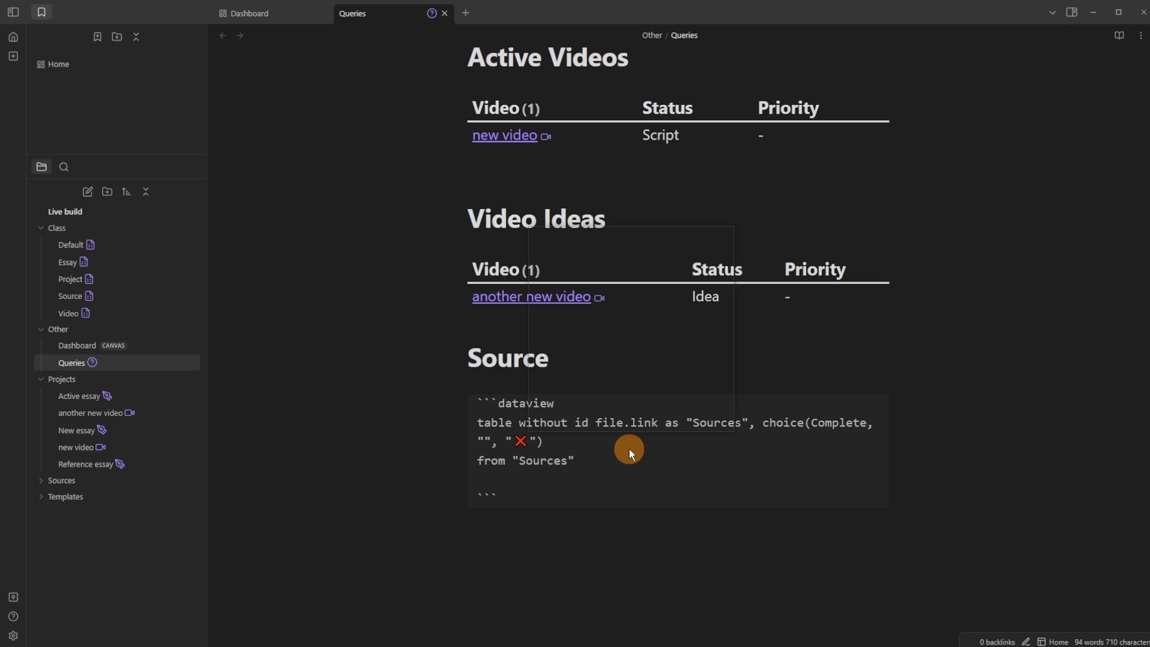
{"action": "key", "text": "super+period"}
{"action": "key", "text": "Right"}
{"action": "key", "text": "Return"}
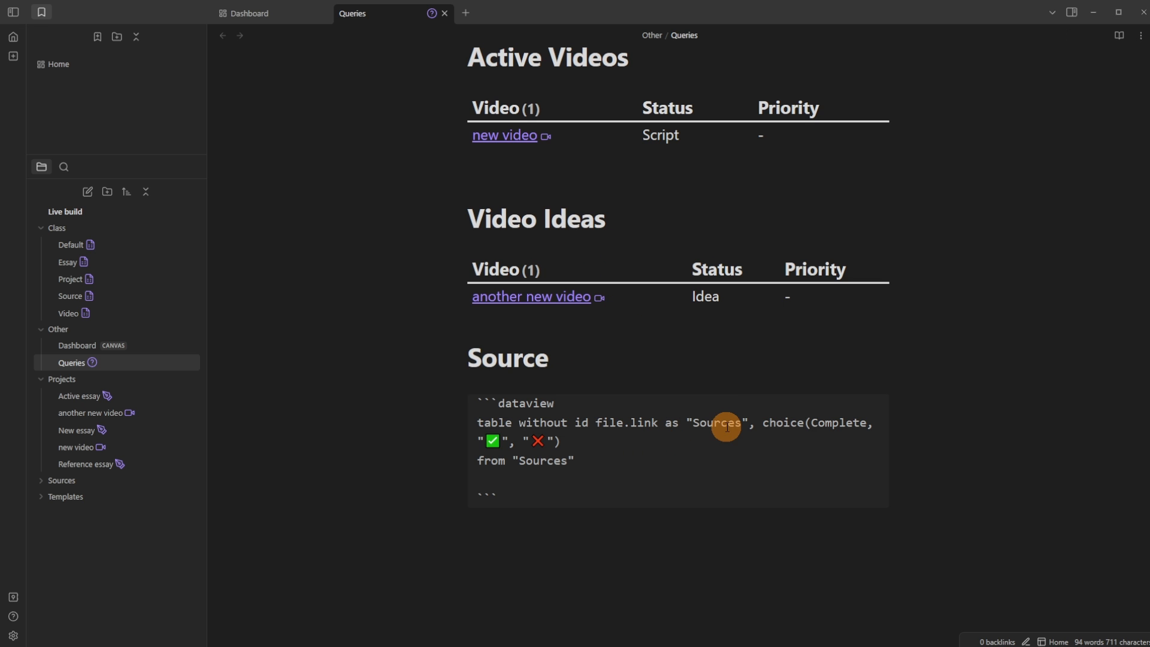
Step: Alias the choice column of the Source query as Complete and render the table
{"action": "left_click", "coordinate": [593, 446]}
{"action": "type", "text": "as"}
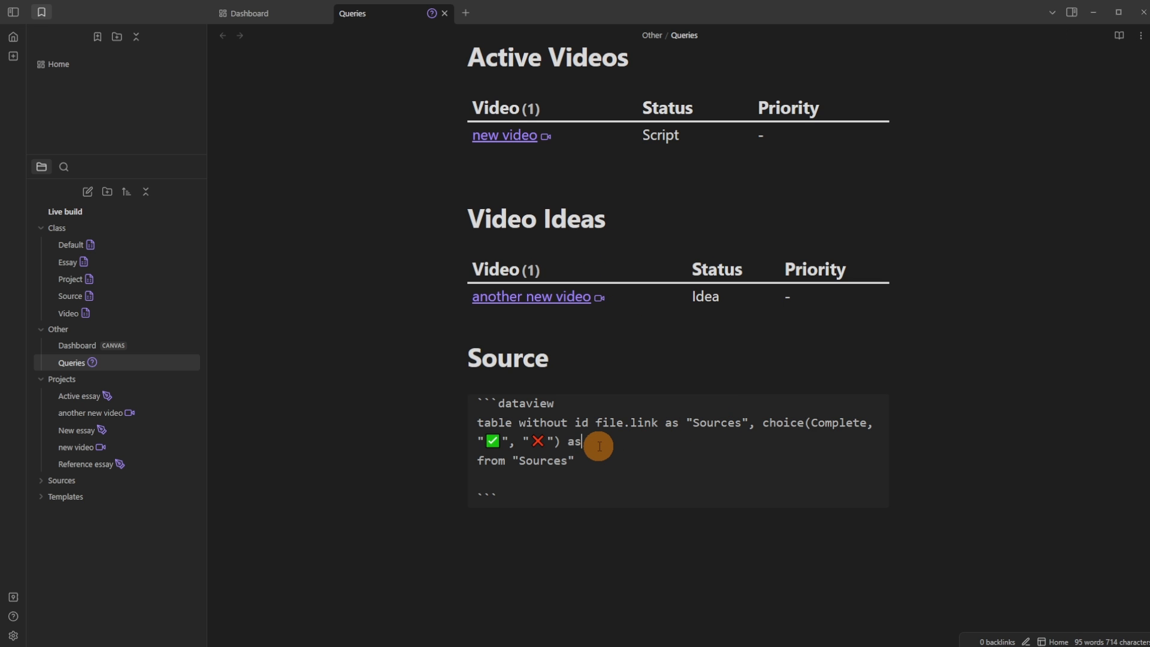
{"action": "type", "text": "Complete"}
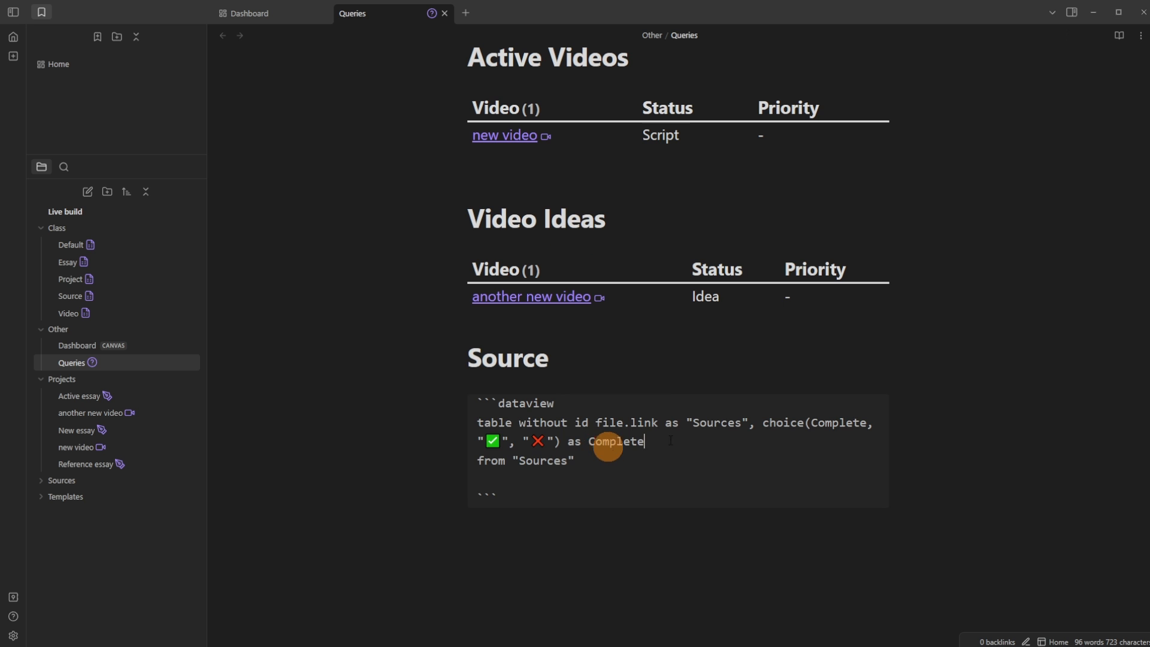
{"action": "left_click", "coordinate": [647, 390]}
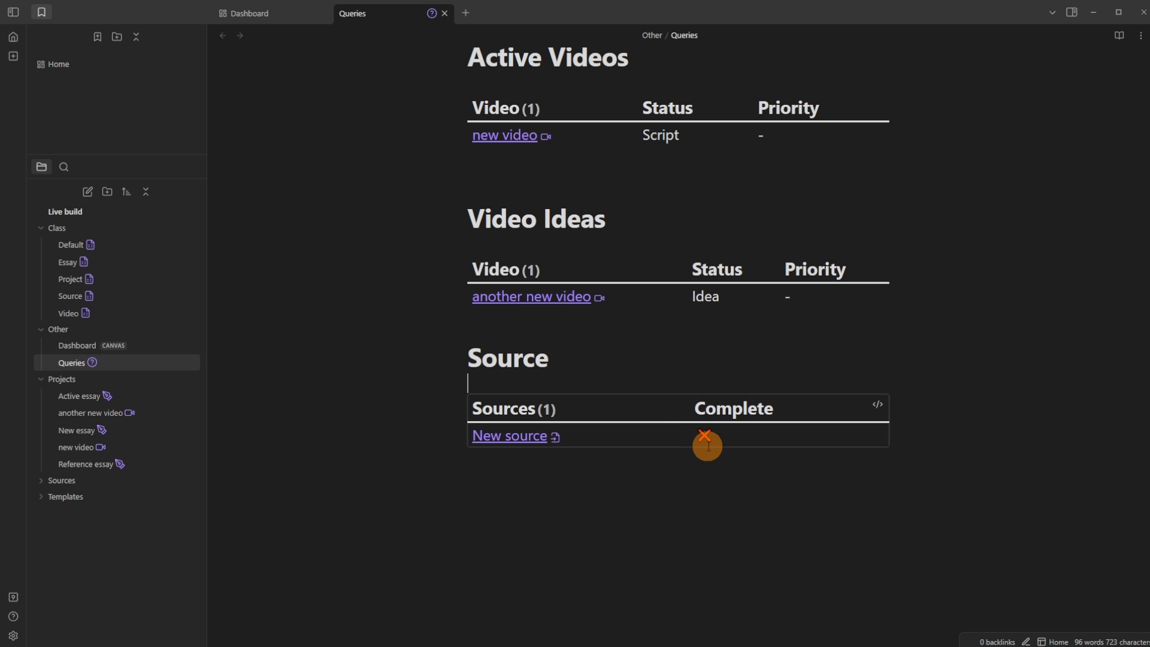
Step: Set the Complete field of the New source note to true through its fileclass fields
{"action": "left_click", "coordinate": [555, 438]}
{"action": "left_click", "coordinate": [727, 337]}
{"action": "left_click", "coordinate": [711, 544]}
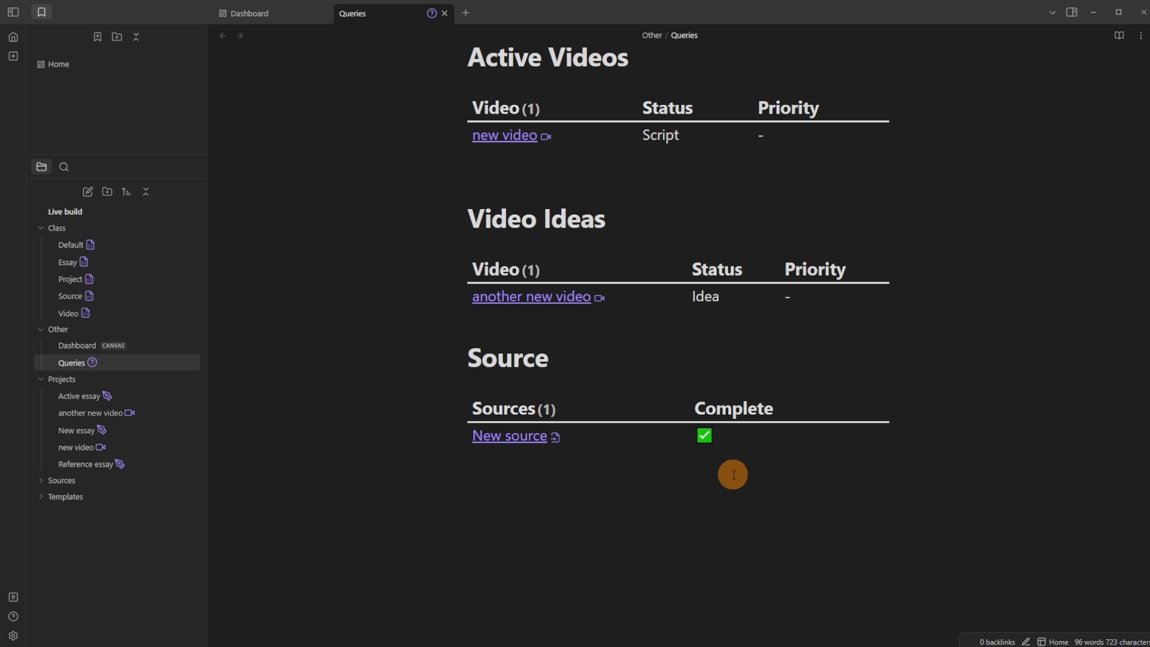
Step: Place the Queries note beside the Dashboard and narrow the card in the Low group to the Source heading
{"action": "left_click", "coordinate": [312, 15]}
{"action": "left_click_drag", "start_coordinate": [354, 13], "coordinate": [856, 439]}
{"action": "scroll", "coordinate": [611, 431], "scroll_direction": "right", "scroll_amount": 5}
{"action": "right_click", "coordinate": [469, 348]}
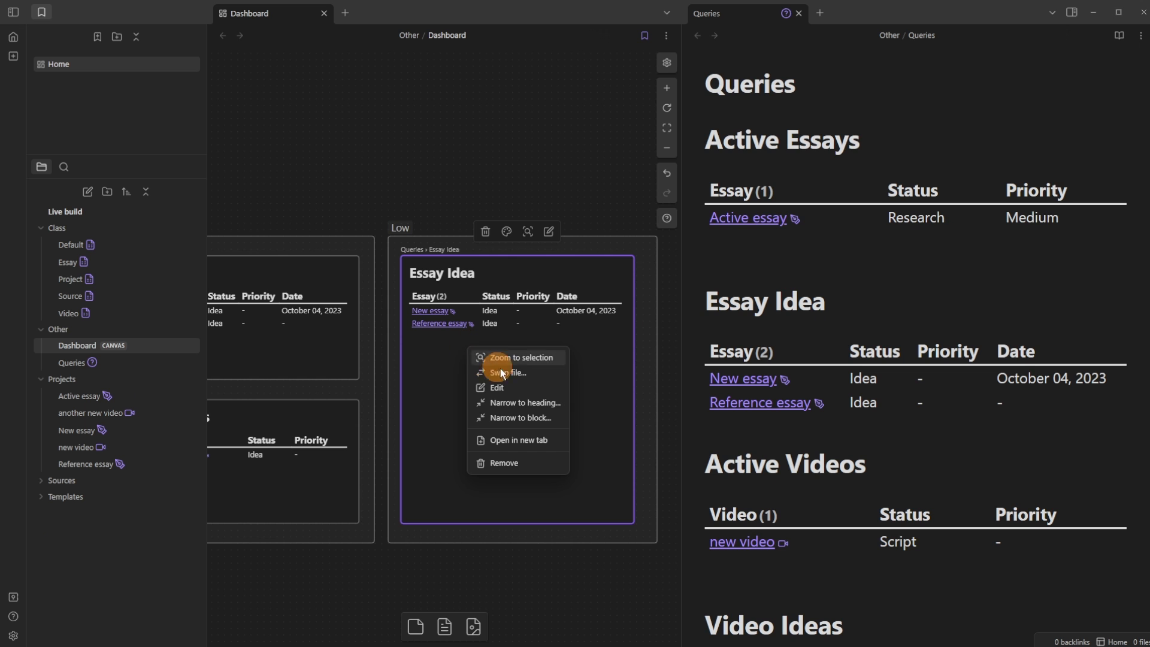
{"action": "left_click", "coordinate": [526, 402]}
{"action": "left_click", "coordinate": [437, 201]}
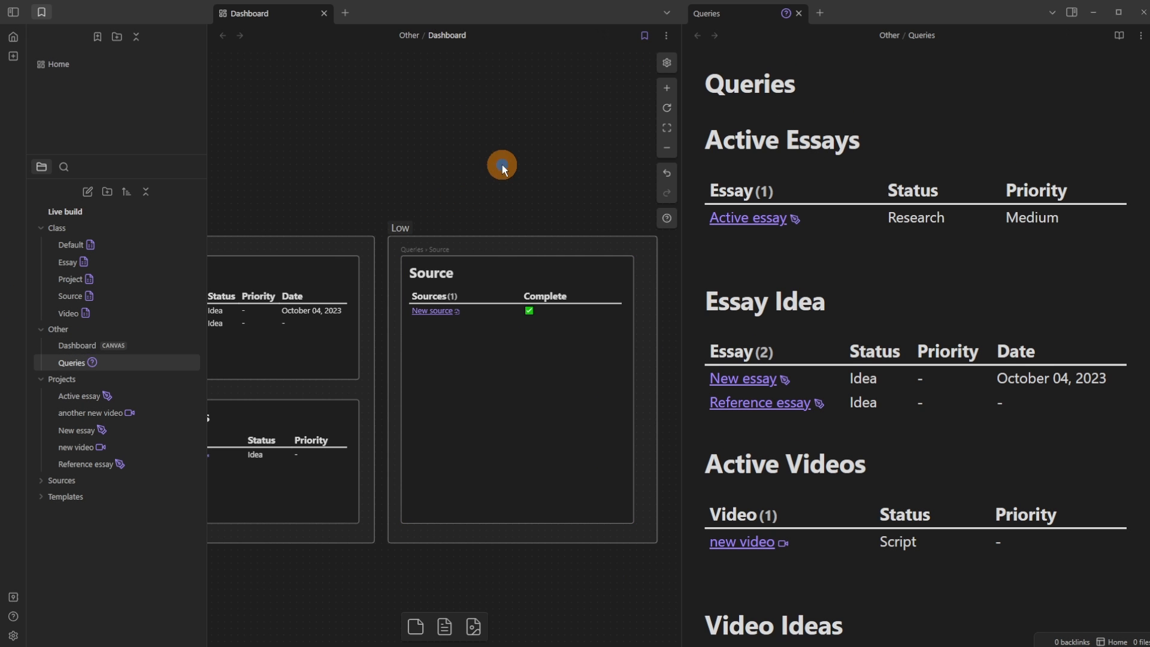
Step: Quick-add two Source notes named "2nd source" and "3rd soruce"
{"action": "key", "text": "ctrl+n"}
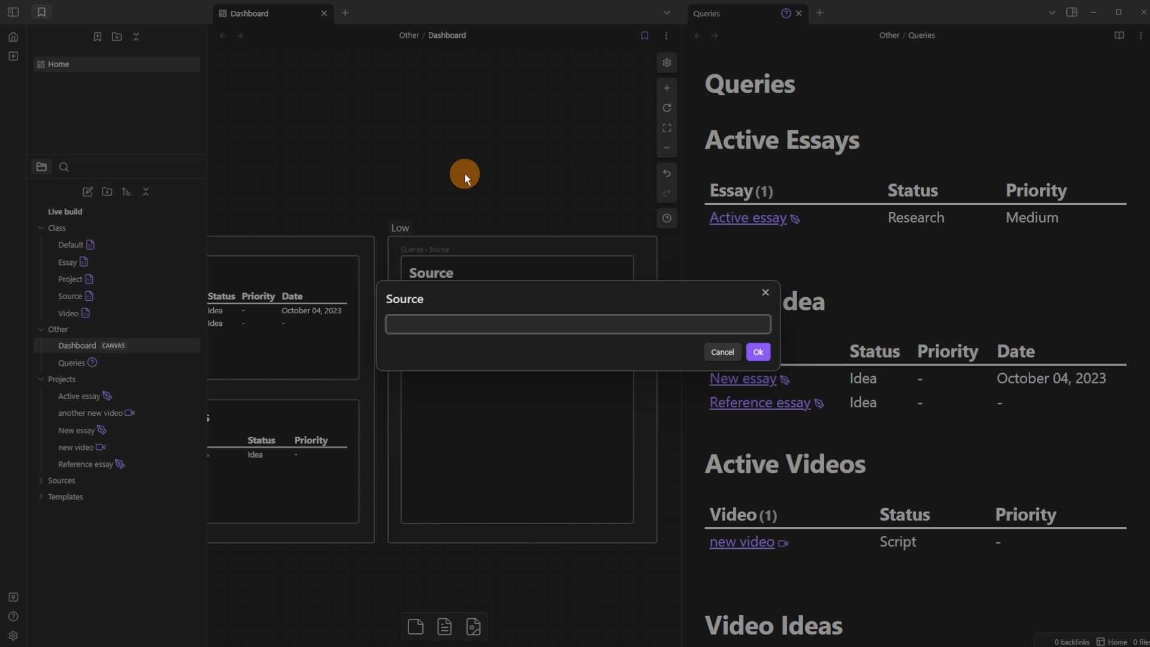
{"action": "type", "text": "2nd source"}
{"action": "key", "text": "Return"}
{"action": "type", "text": "s"}
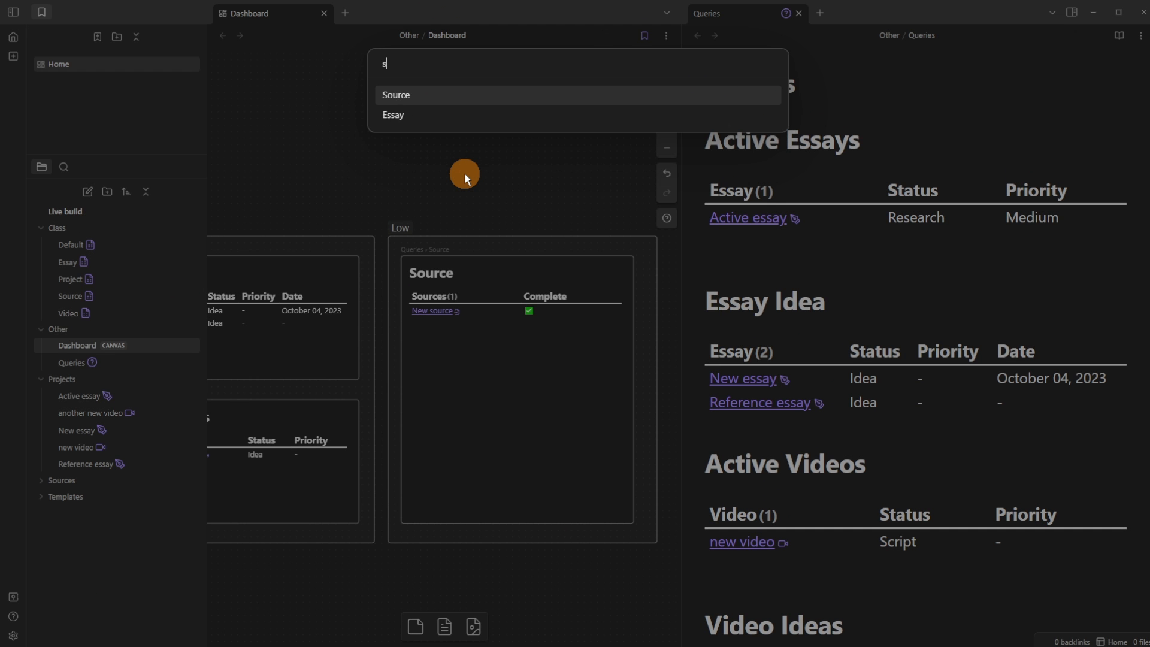
{"action": "key", "text": "Return"}
{"action": "type", "text": "3rd source"}
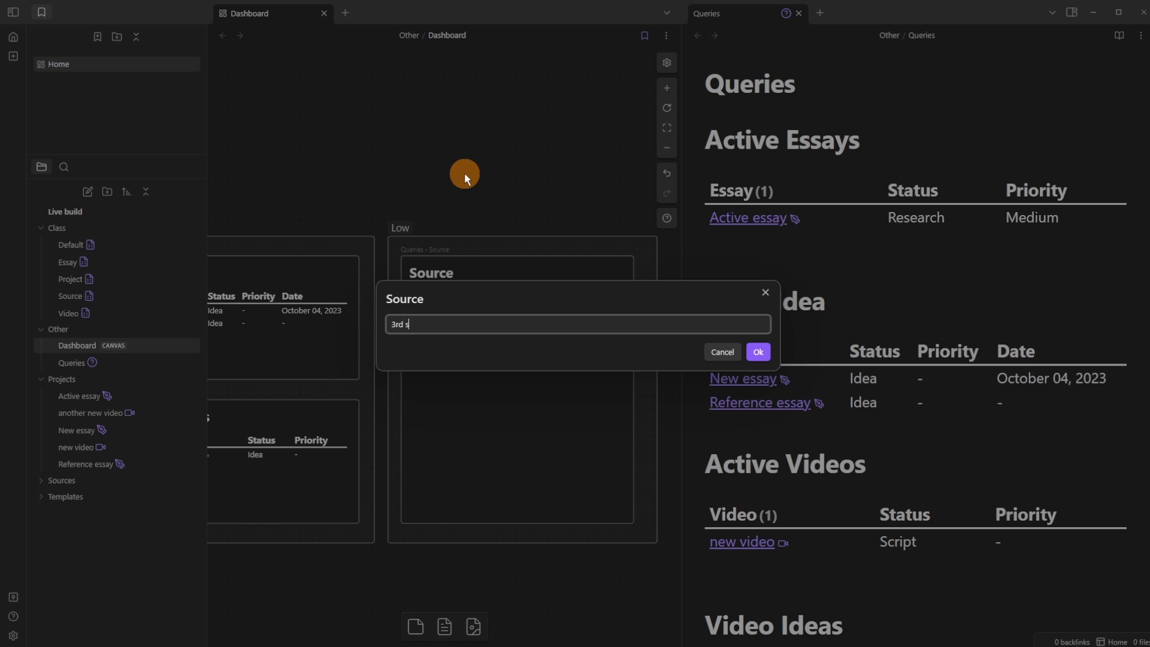
{"action": "key", "text": "Return"}
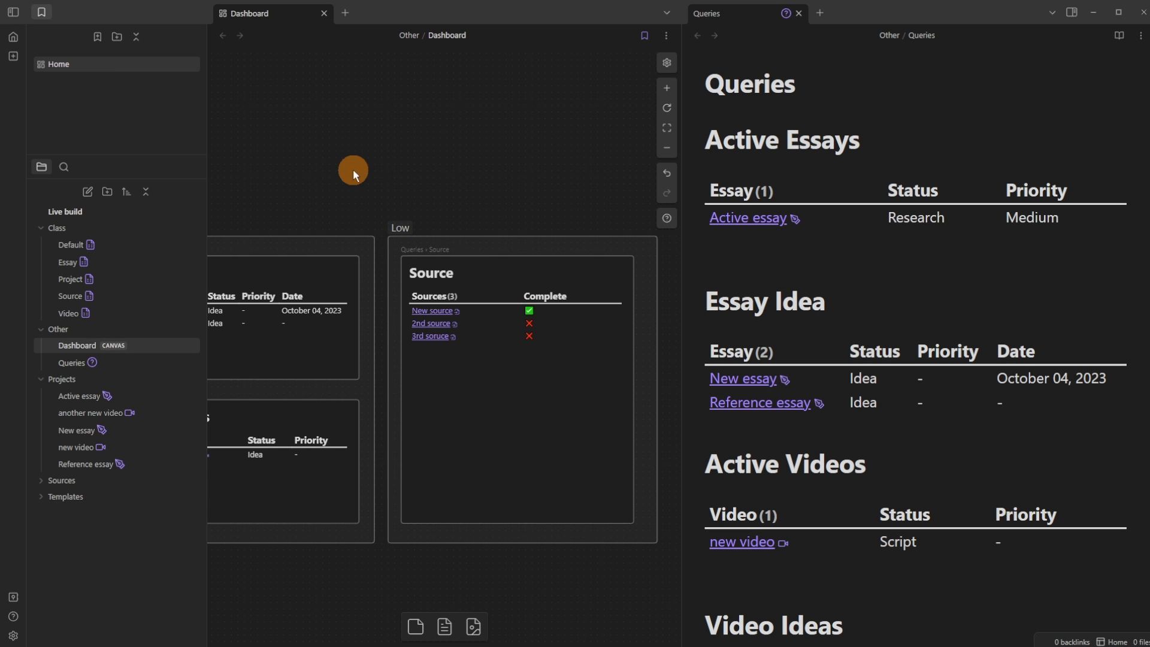
Step: Close the Queries pane and check off the Sources item in the Dashboard checklist card
{"action": "left_click_drag", "start_coordinate": [351, 170], "coordinate": [536, 159]}
{"action": "left_click", "coordinate": [799, 14]}
{"action": "left_click_drag", "start_coordinate": [714, 218], "coordinate": [757, 143]}
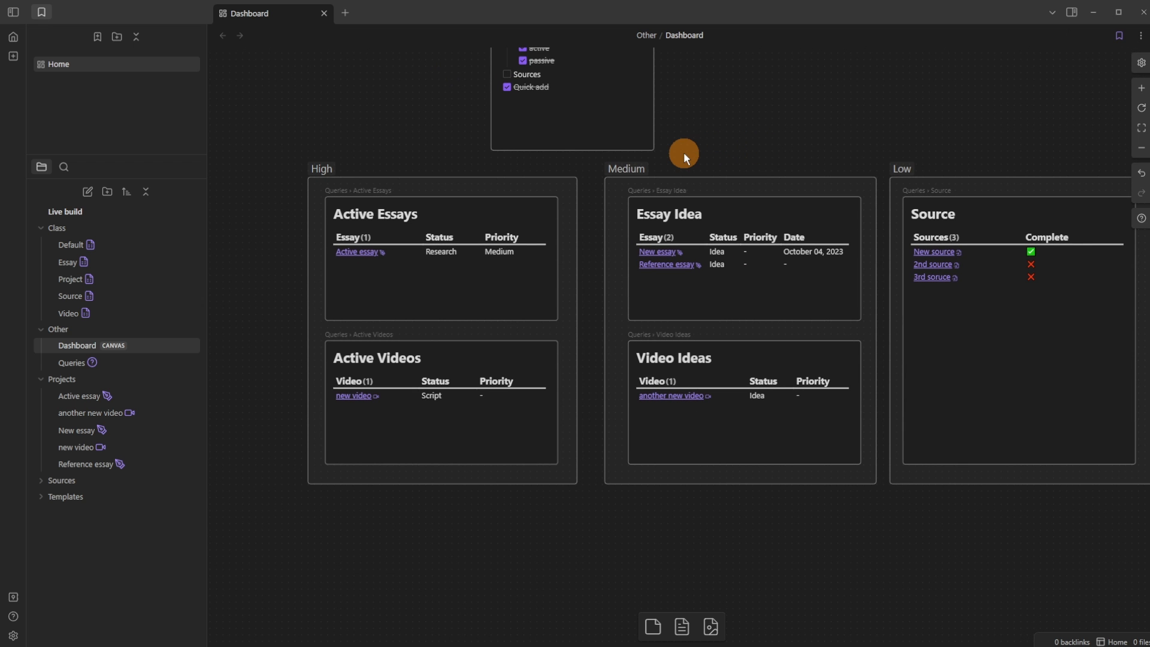
{"action": "left_click_drag", "start_coordinate": [439, 136], "coordinate": [388, 327]}
{"action": "left_click", "coordinate": [495, 303]}
{"action": "left_click", "coordinate": [456, 264]}
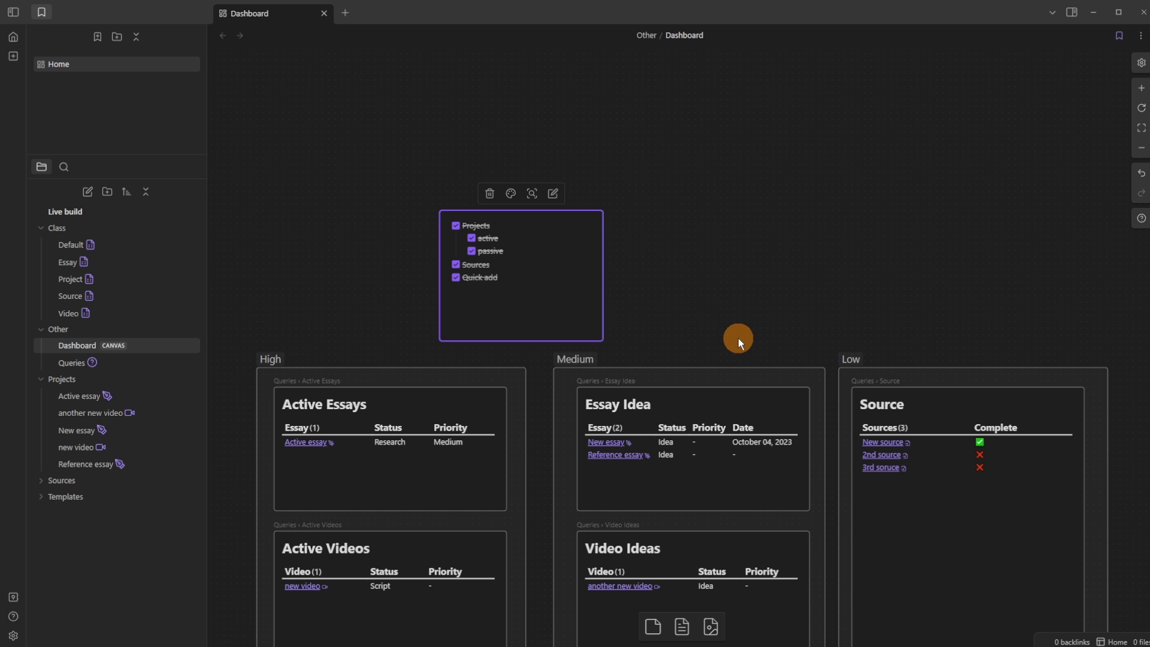
{"action": "left_click", "coordinate": [738, 321]}
{"action": "left_click_drag", "start_coordinate": [656, 431], "coordinate": [655, 295]}
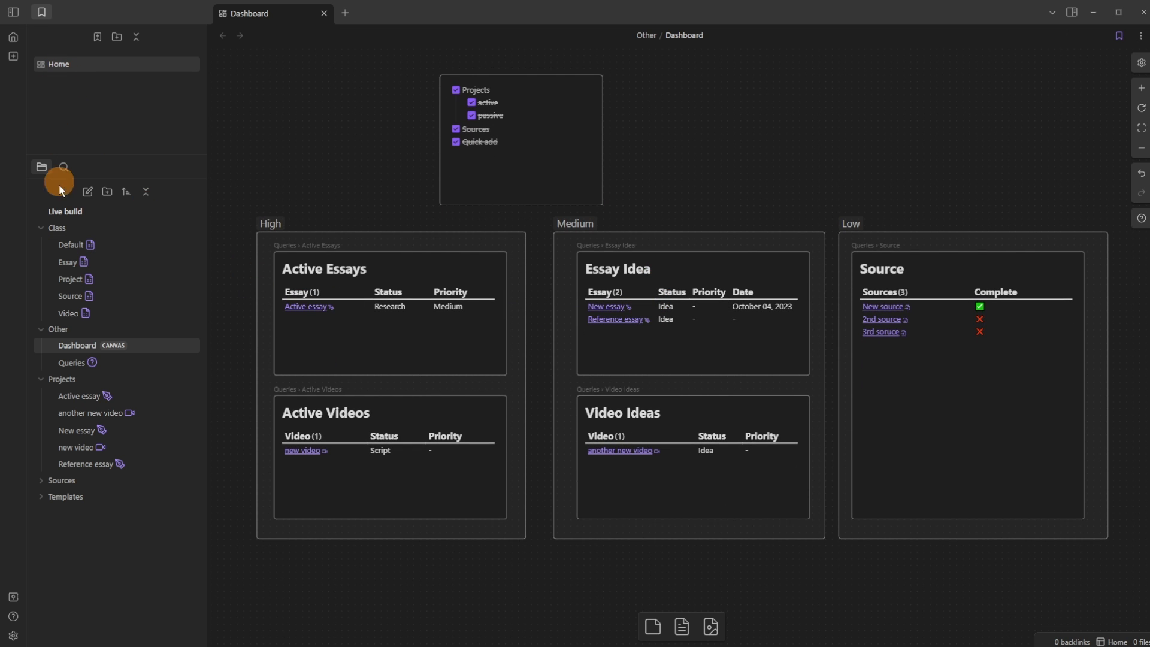
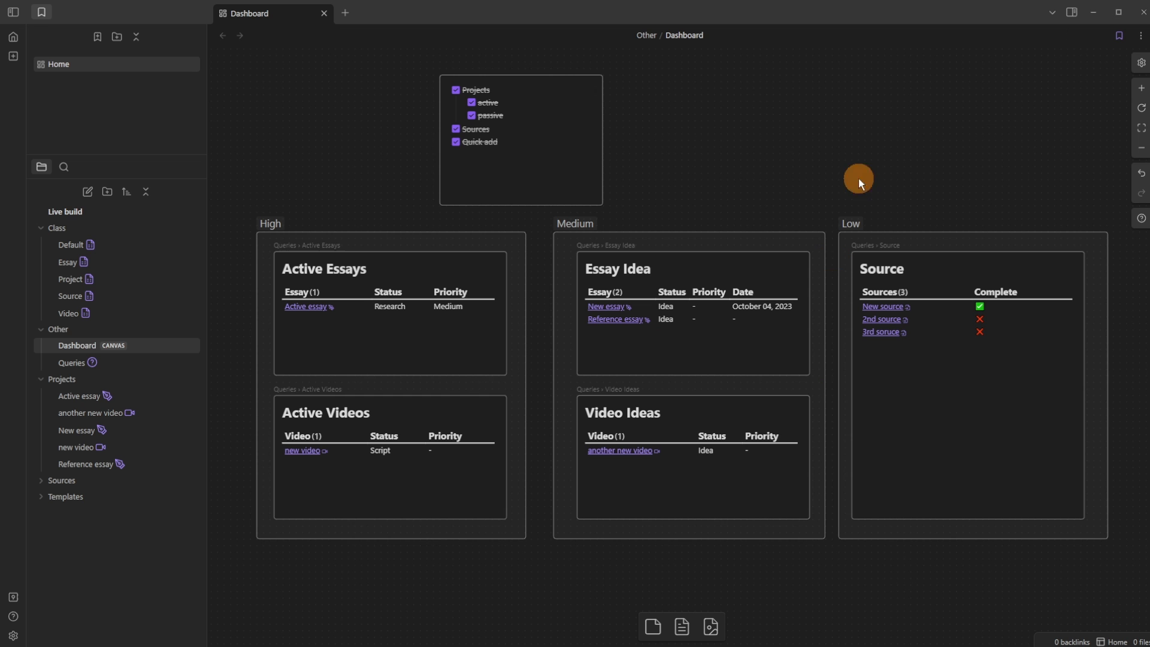
{"action": "left_click", "coordinate": [389, 319]}
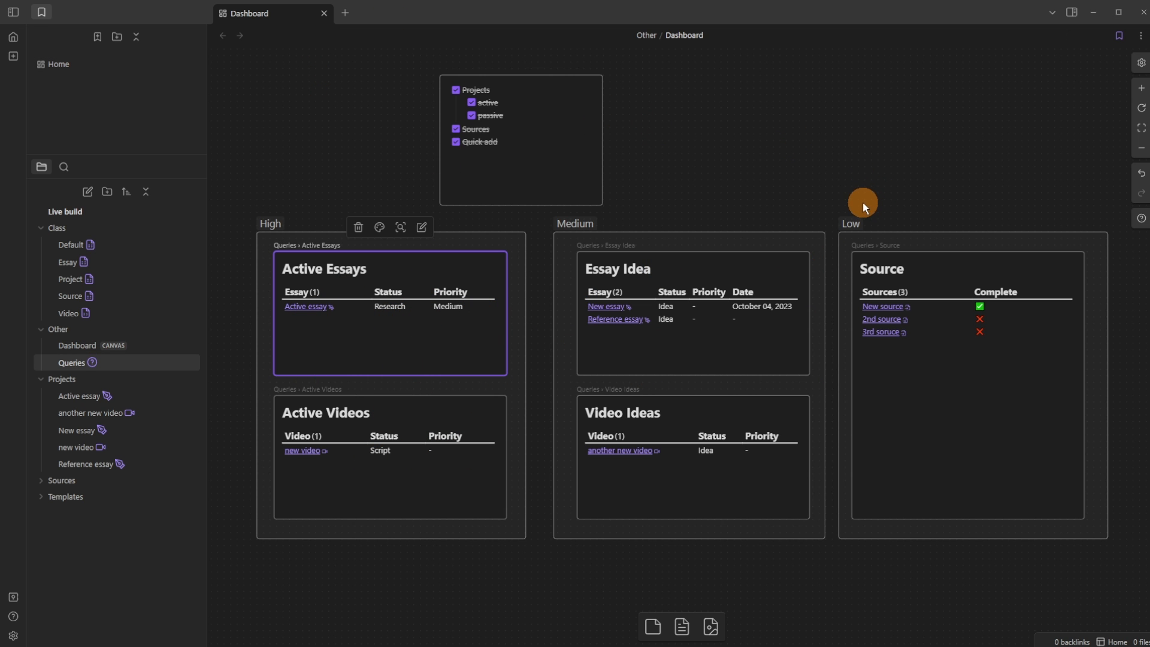
{"action": "left_click_drag", "start_coordinate": [871, 187], "coordinate": [528, 157]}
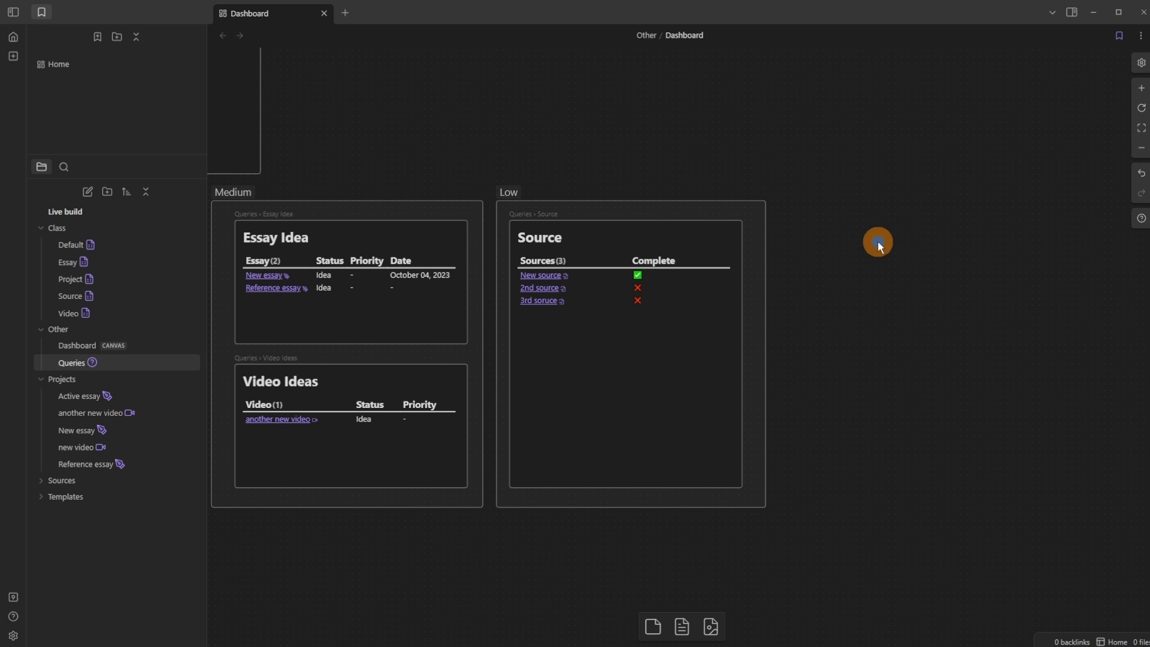
{"action": "double_click", "coordinate": [848, 235]}
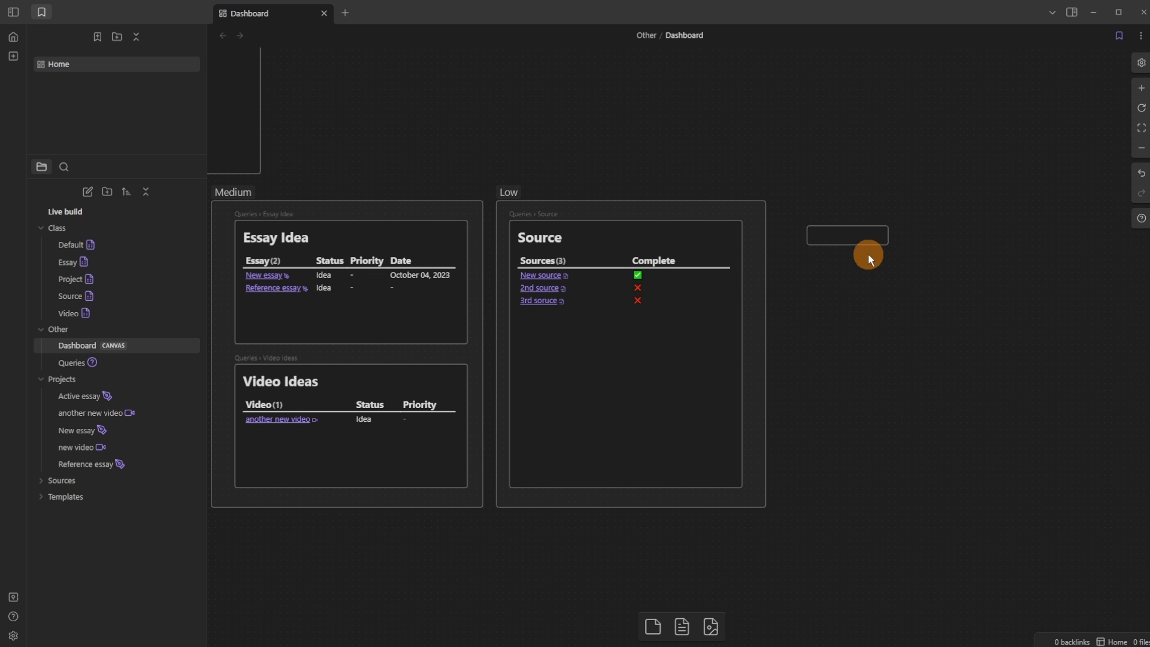
{"action": "left_click", "coordinate": [862, 237]}
{"action": "left_click", "coordinate": [868, 267]}
{"action": "left_click", "coordinate": [849, 234]}
{"action": "left_click", "coordinate": [810, 207]}
Step: Duplicate the Source card from the Low group and place the copy just outside the group, beside the original
{"action": "left_click_drag", "start_coordinate": [611, 346], "coordinate": [887, 344]}
{"action": "right_click", "coordinate": [887, 344]}
{"action": "left_click", "coordinate": [824, 209]}
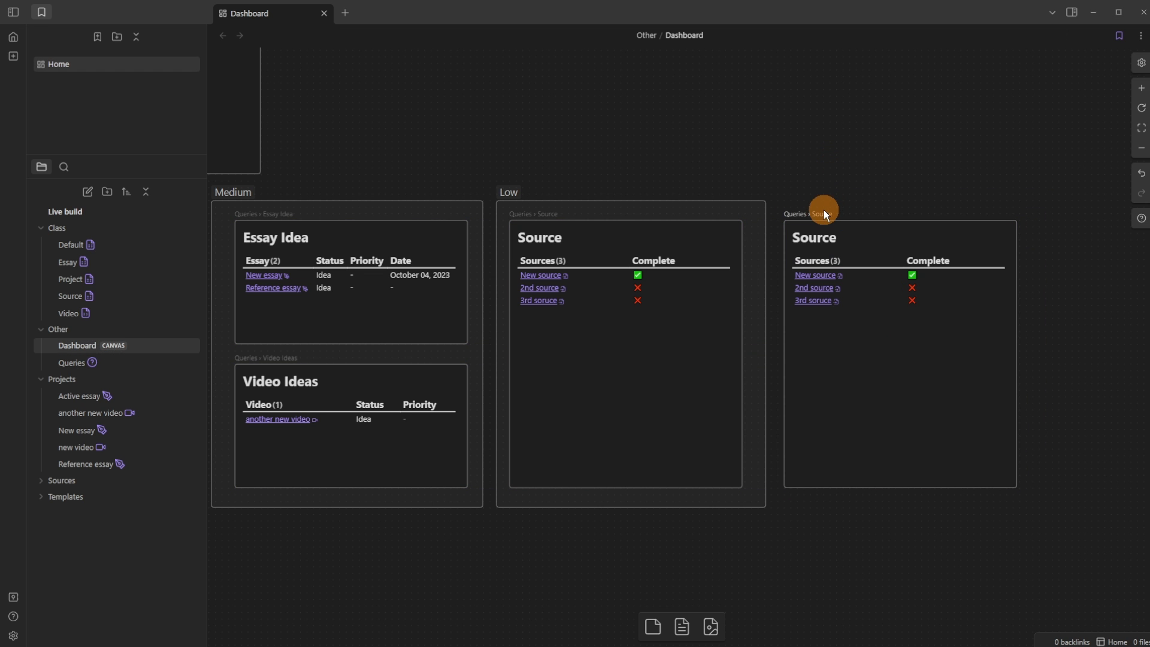
Step: Open the Queries note from the duplicated Source card and place the cursor below the Source table
{"action": "left_click", "coordinate": [823, 213]}
{"action": "scroll", "coordinate": [658, 311], "scroll_direction": "up", "scroll_amount": 6}
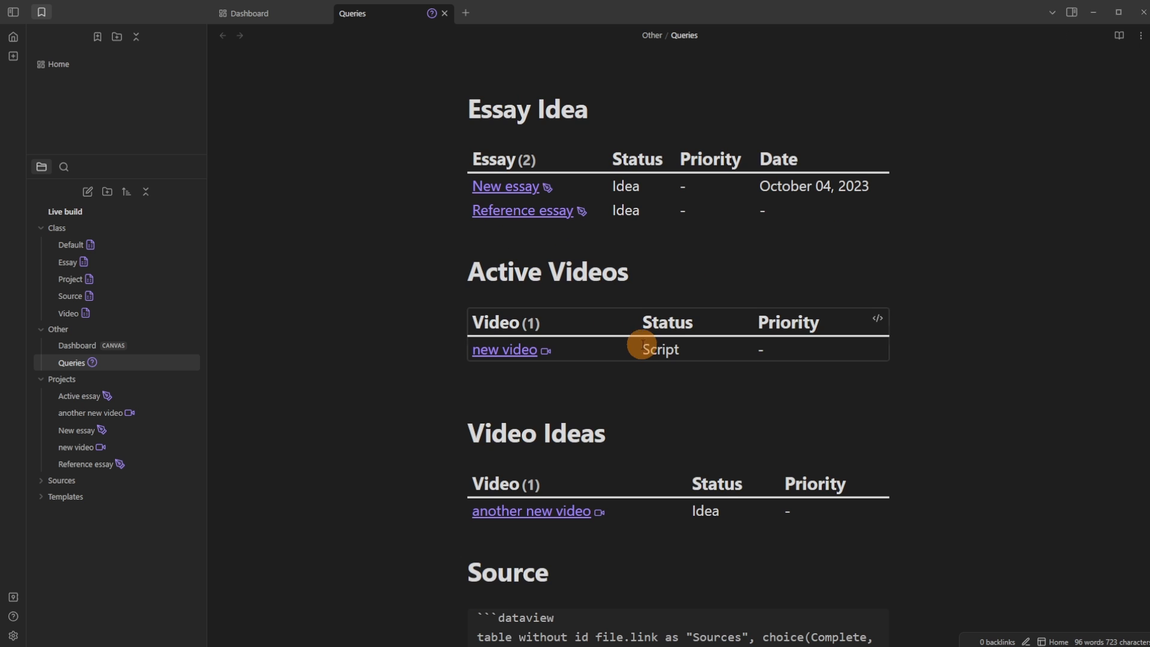
{"action": "scroll", "coordinate": [642, 349], "scroll_direction": "down", "scroll_amount": 6}
{"action": "left_click", "coordinate": [642, 349]}
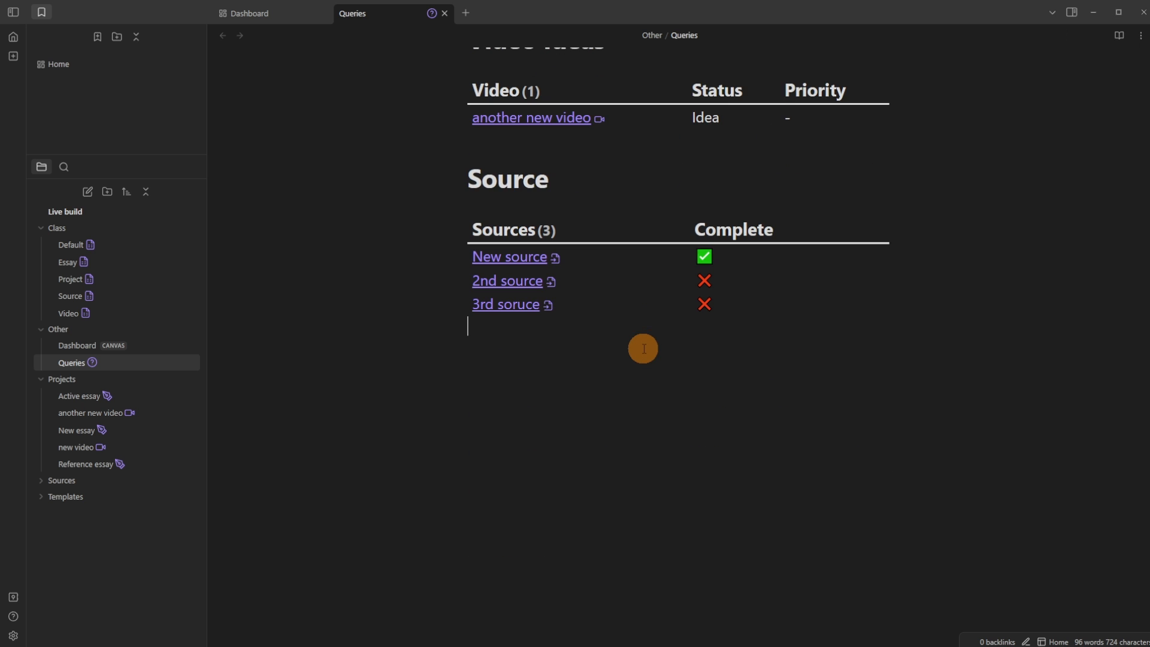
Step: Show the right sidebar and remove its unneeded views, including All properties, keeping the two link views and the outline
{"action": "left_click", "coordinate": [1073, 13]}
{"action": "left_click", "coordinate": [1058, 12]}
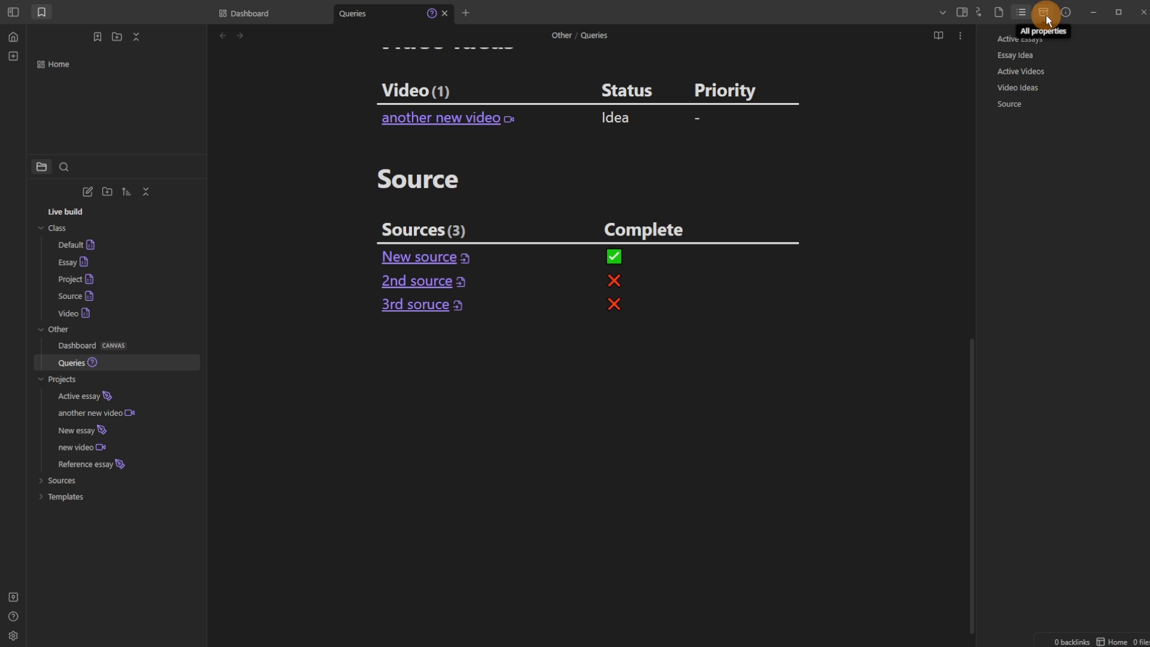
{"action": "right_click", "coordinate": [1002, 14]}
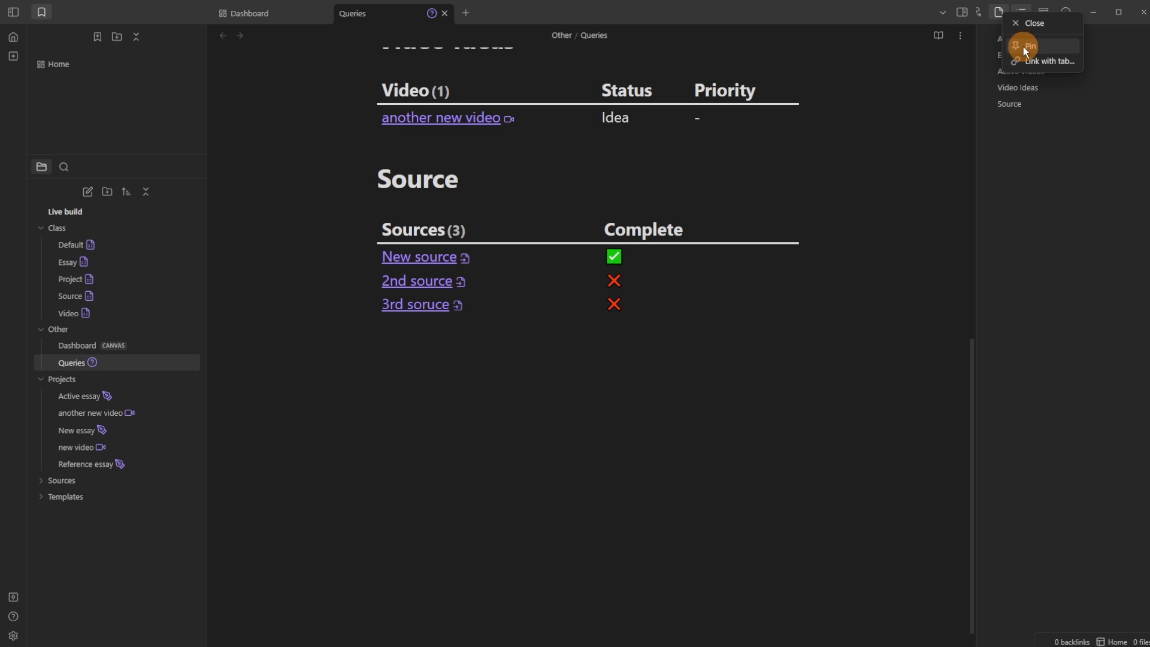
{"action": "left_click", "coordinate": [1033, 25]}
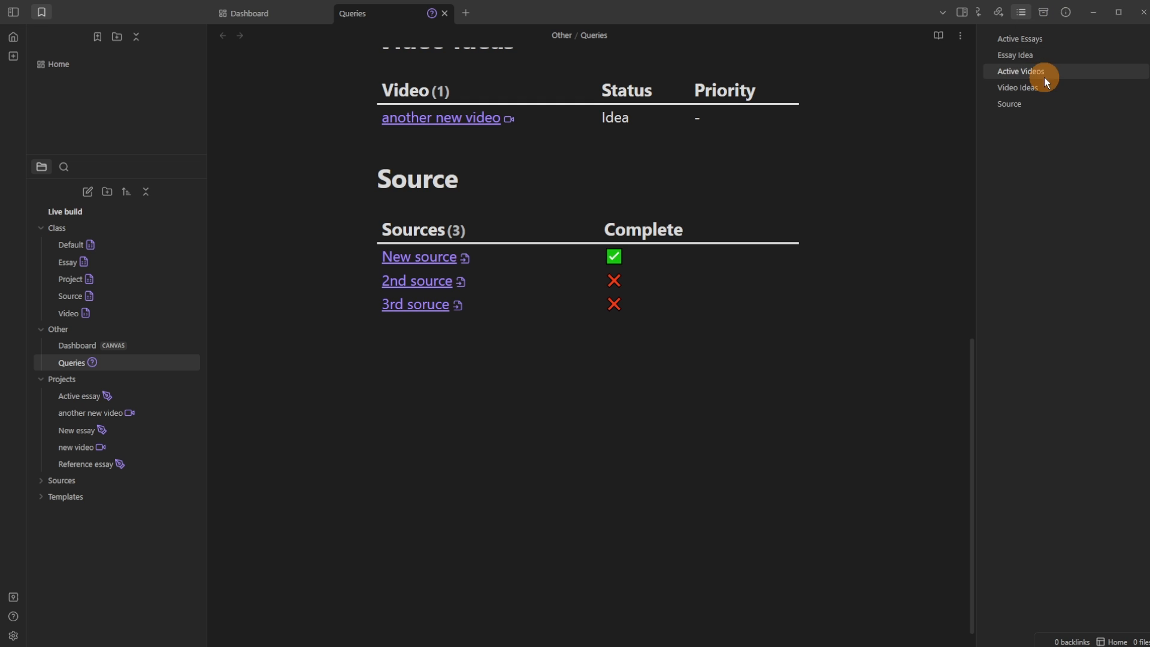
{"action": "right_click", "coordinate": [1063, 12]}
{"action": "left_click", "coordinate": [1096, 20]}
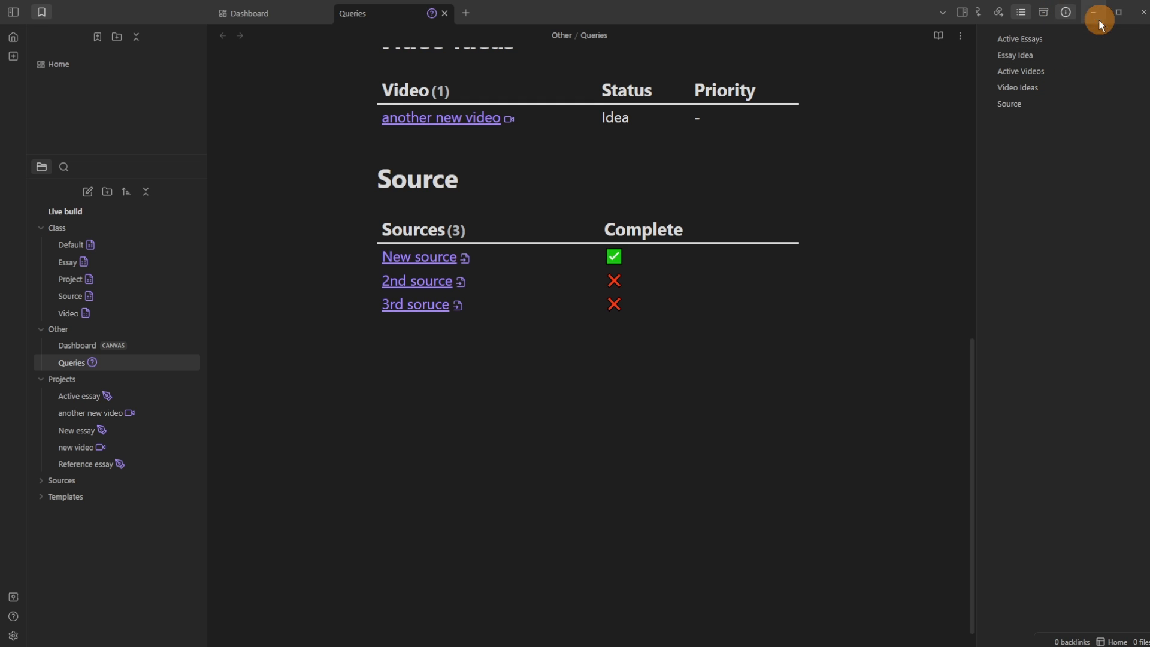
{"action": "right_click", "coordinate": [1058, 12]}
{"action": "left_click", "coordinate": [1087, 22]}
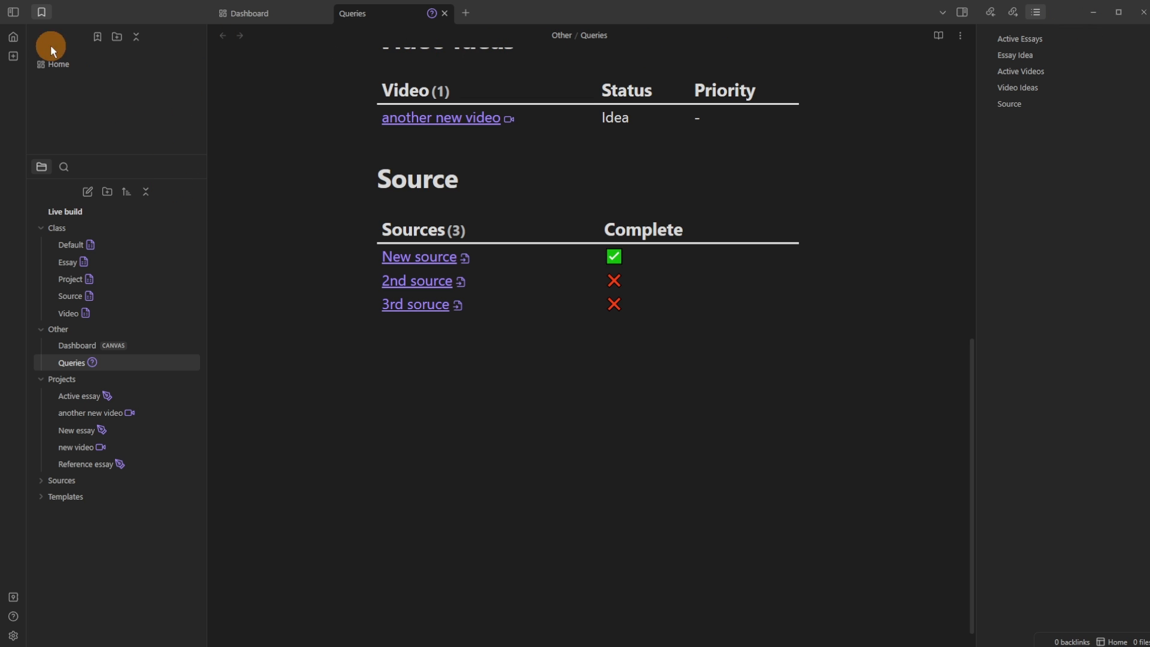
Step: Collapse both sidebars and close the Queries note
{"action": "left_click", "coordinate": [14, 12]}
{"action": "left_click", "coordinate": [961, 12]}
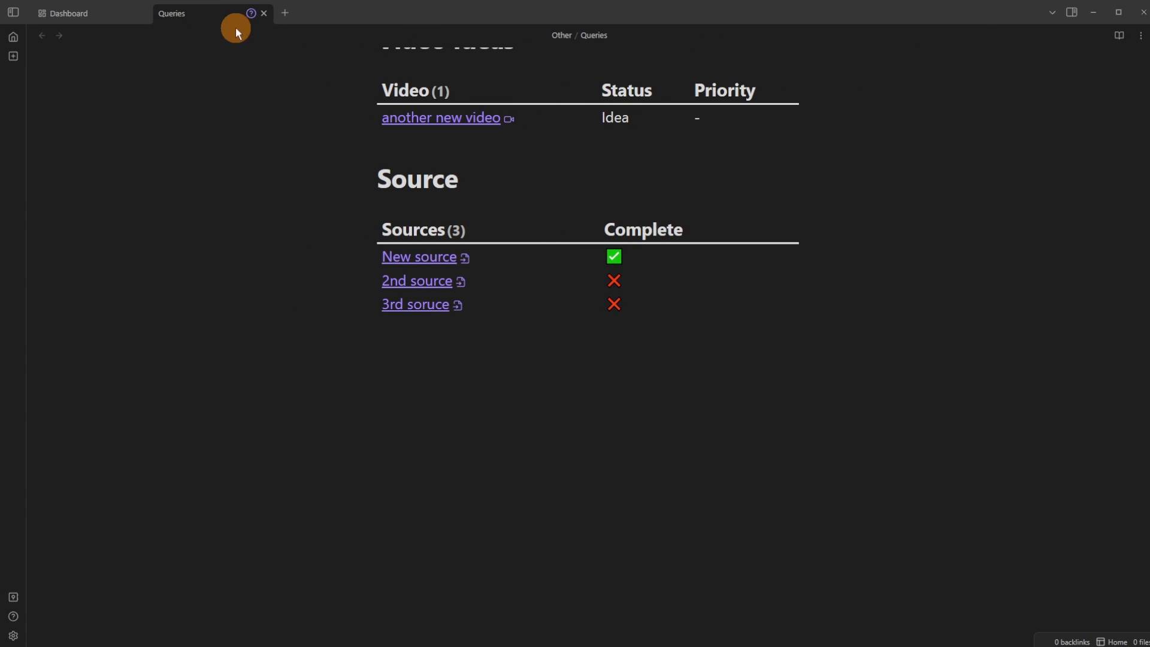
{"action": "left_click", "coordinate": [263, 12]}
Step: Zoom the Dashboard to the query cards in the High, Medium and Low groups and save the Home workspace
{"action": "left_click_drag", "start_coordinate": [379, 153], "coordinate": [649, 169]}
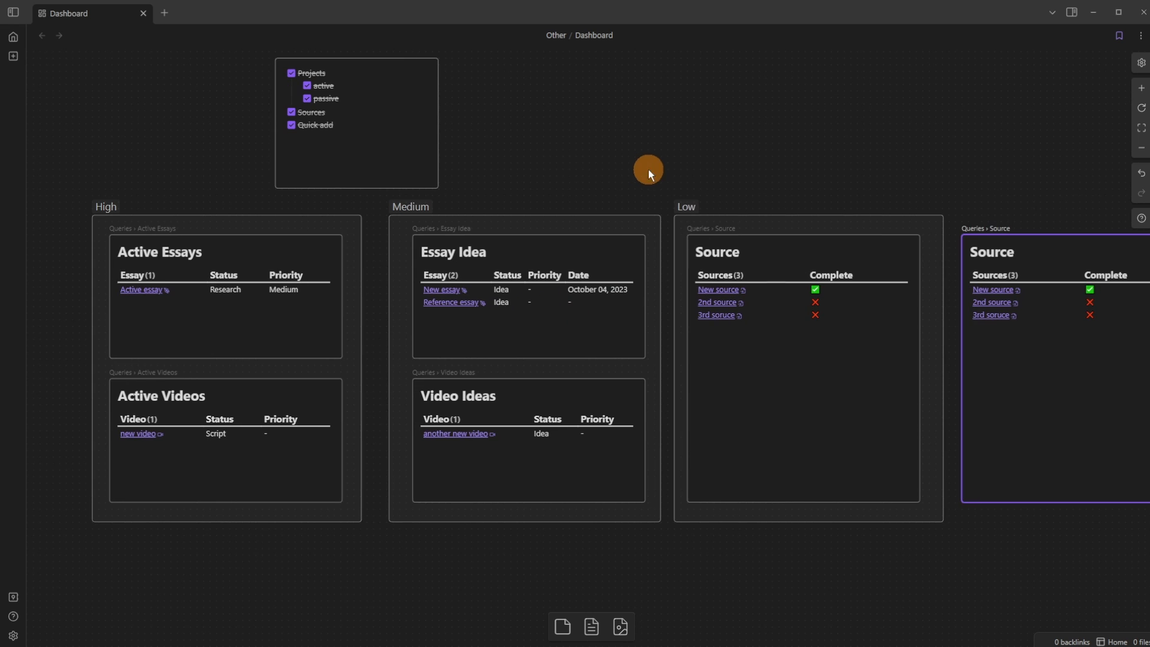
{"action": "left_click_drag", "start_coordinate": [200, 575], "coordinate": [788, 256]}
{"action": "left_click", "coordinate": [514, 210]}
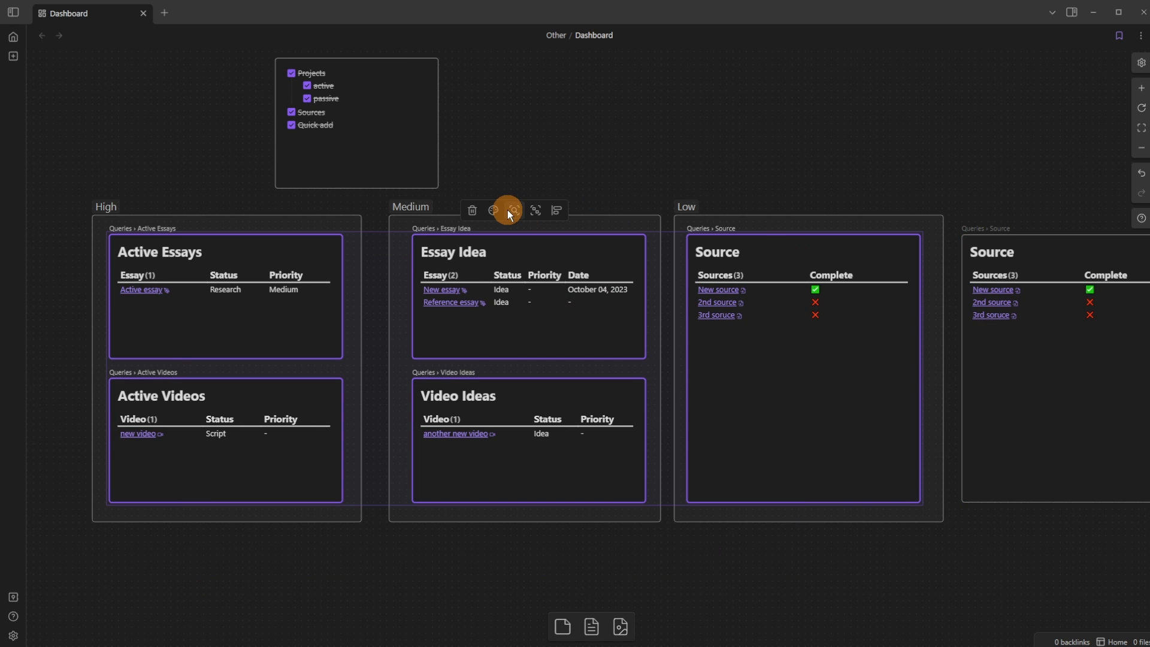
{"action": "left_click", "coordinate": [605, 113]}
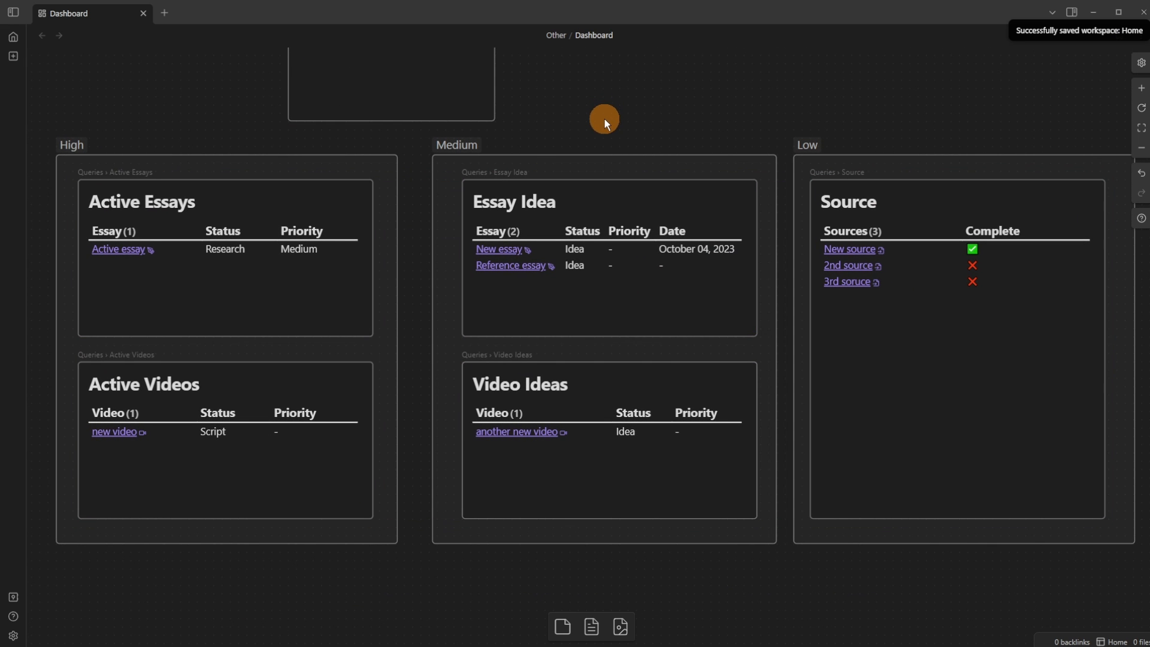
Step: Reopen the Queries note from the duplicated Source card and show both sidebars with the note's outline
{"action": "left_click_drag", "start_coordinate": [941, 220], "coordinate": [463, 226]}
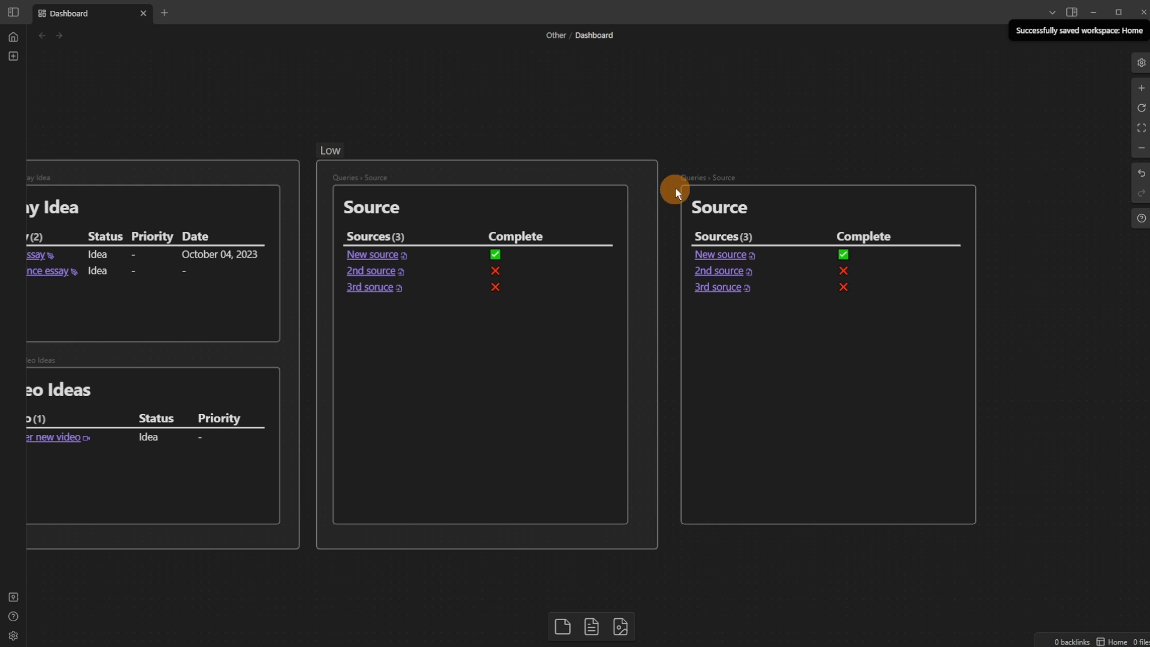
{"action": "left_click", "coordinate": [695, 178]}
{"action": "left_click", "coordinate": [13, 12]}
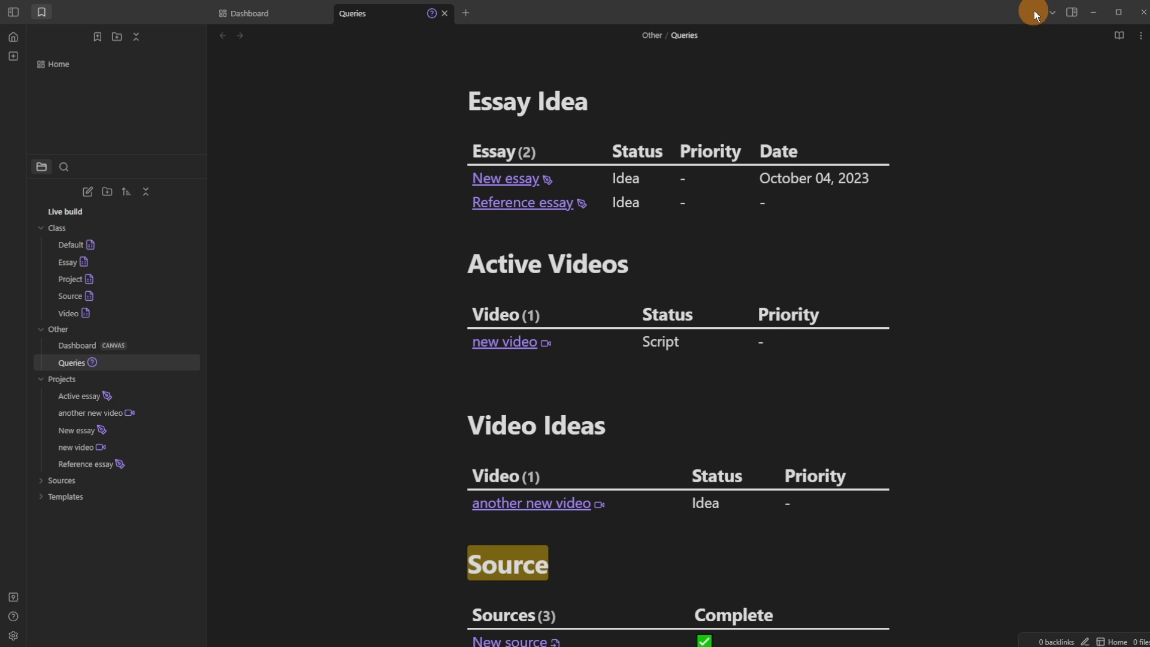
{"action": "left_click", "coordinate": [1073, 15]}
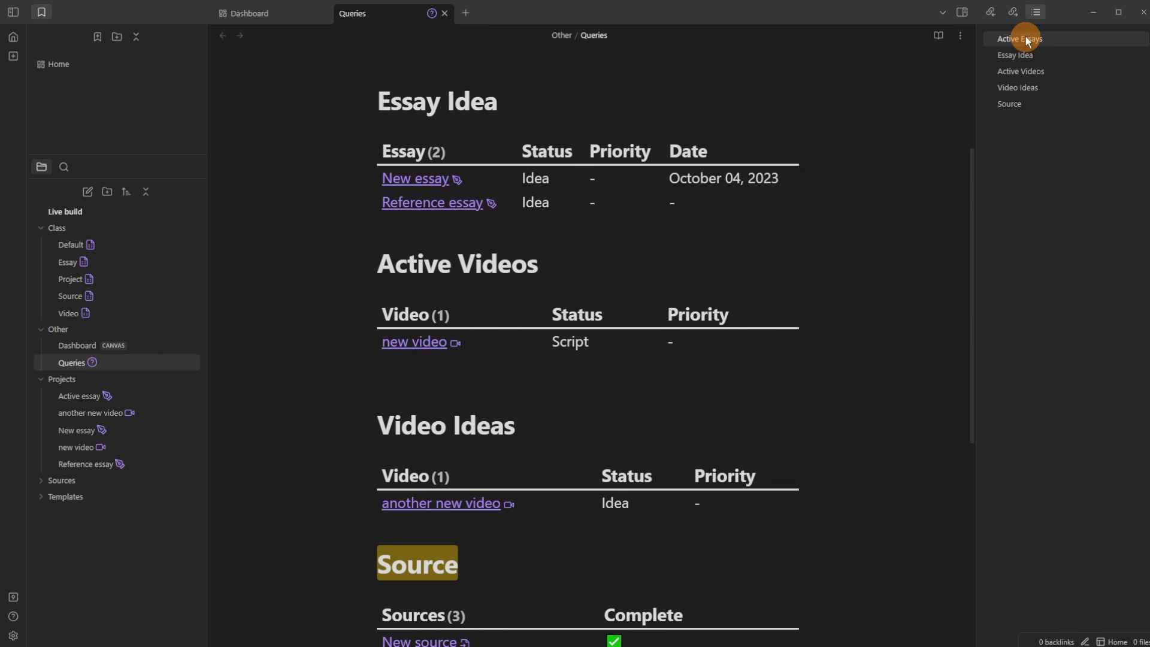
Step: Navigate the Queries note through its outline, going through the essay and video headings and ending at Source
{"action": "left_click", "coordinate": [513, 125]}
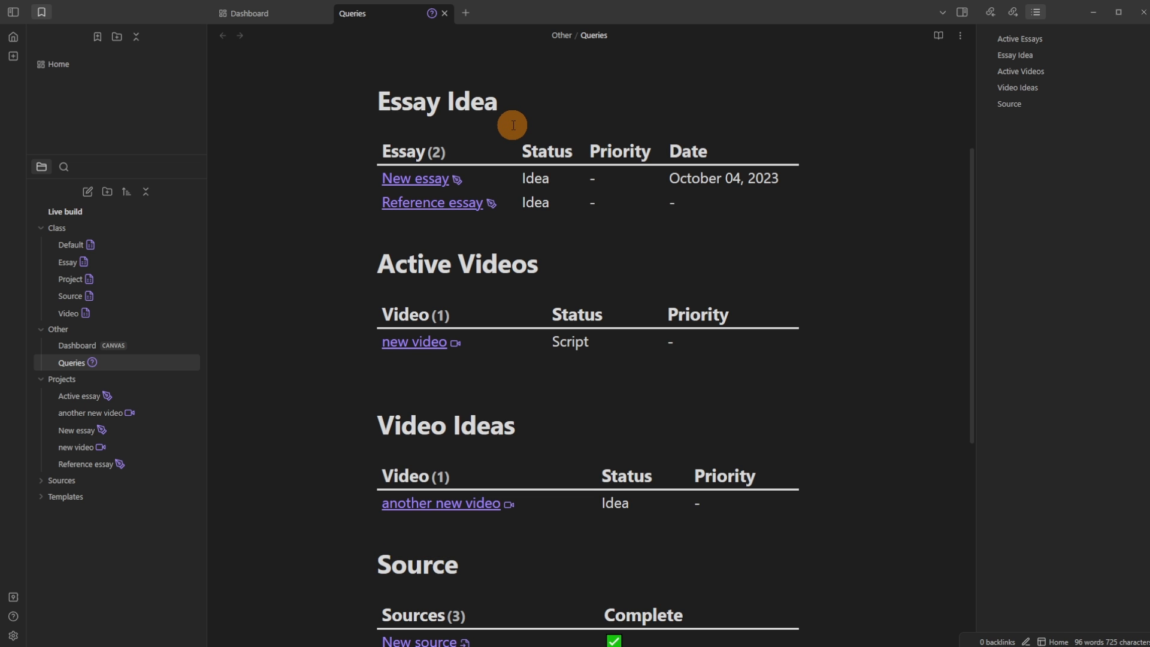
{"action": "left_click", "coordinate": [1042, 38]}
{"action": "left_click", "coordinate": [1047, 71]}
{"action": "left_click", "coordinate": [1039, 87]}
{"action": "left_click", "coordinate": [1032, 70]}
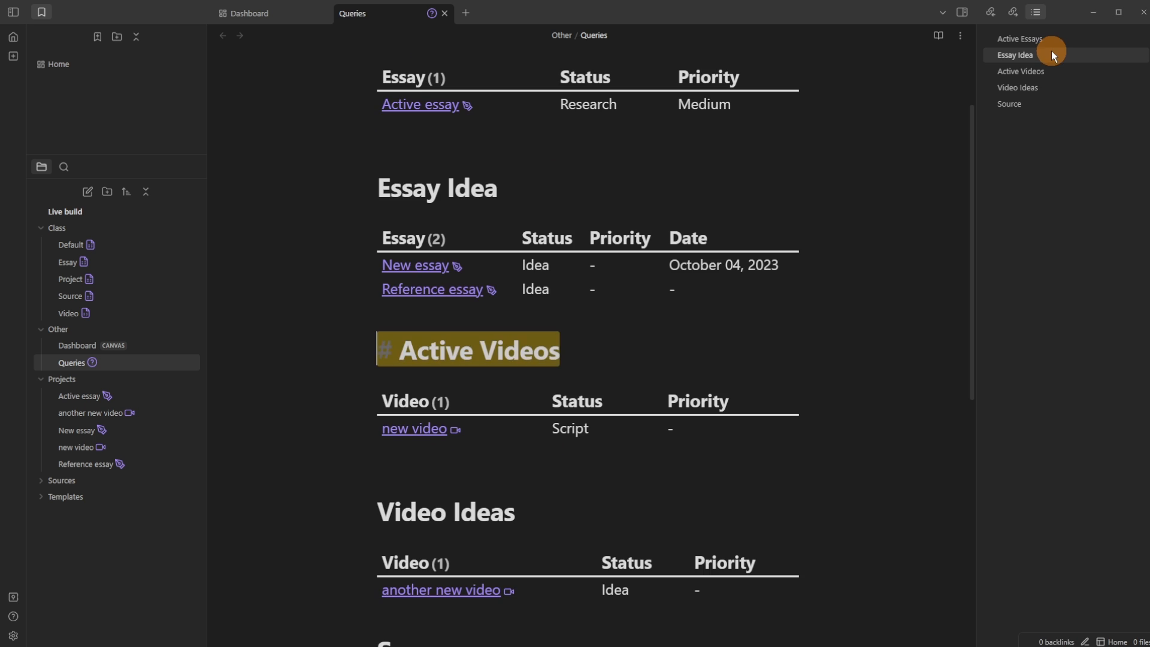
{"action": "left_click", "coordinate": [1049, 55]}
{"action": "left_click", "coordinate": [1018, 104]}
{"action": "left_click", "coordinate": [494, 379]}
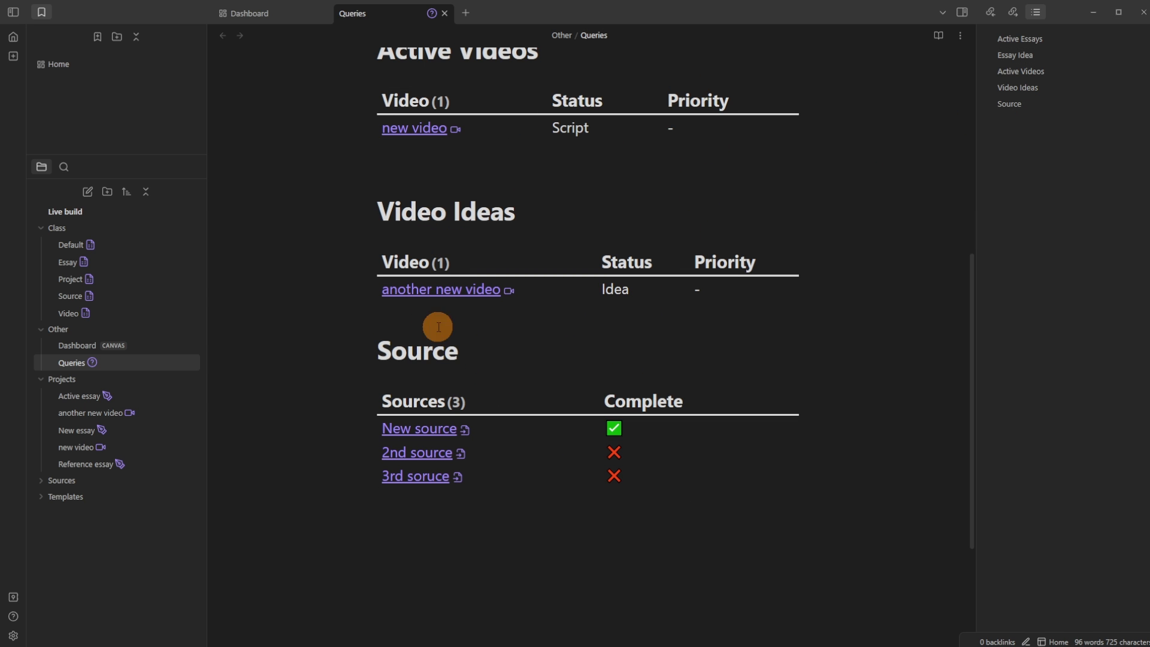
Step: Place the Queries note in a split beside the Dashboard and close the extra Queries tab on the Dashboard side
{"action": "mouse_move", "coordinate": [425, 16]}
{"action": "left_mouse_down"}
{"action": "mouse_move", "coordinate": [689, 168]}
{"action": "mouse_move", "coordinate": [814, 197]}
{"action": "left_mouse_up"}
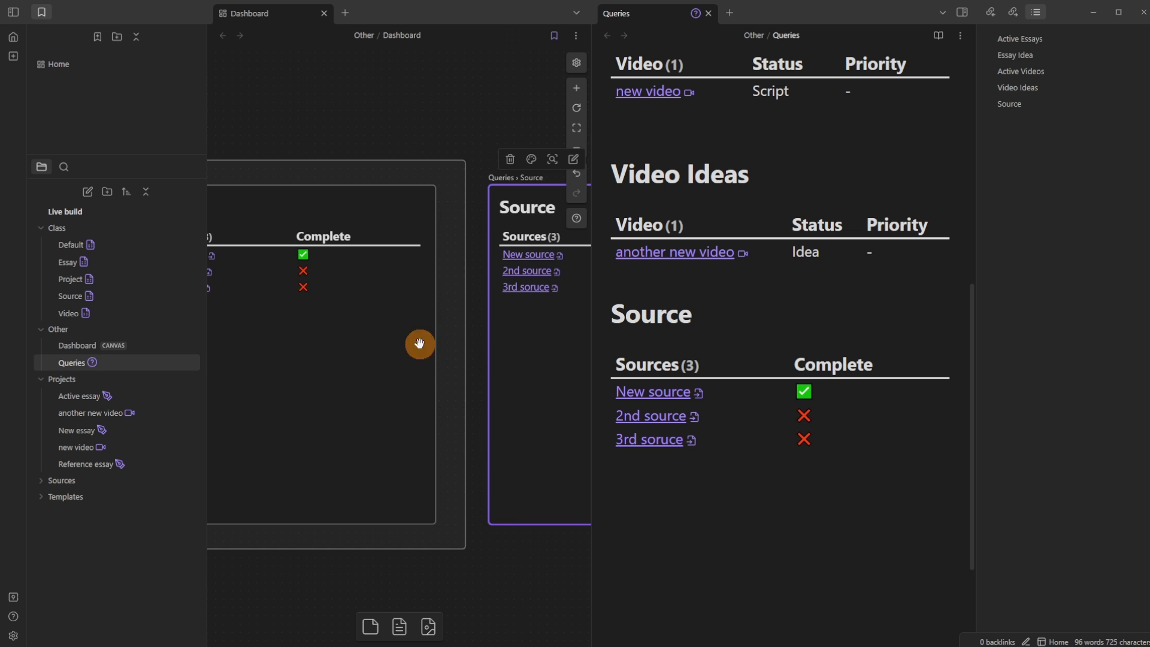
{"action": "left_click", "coordinate": [347, 180]}
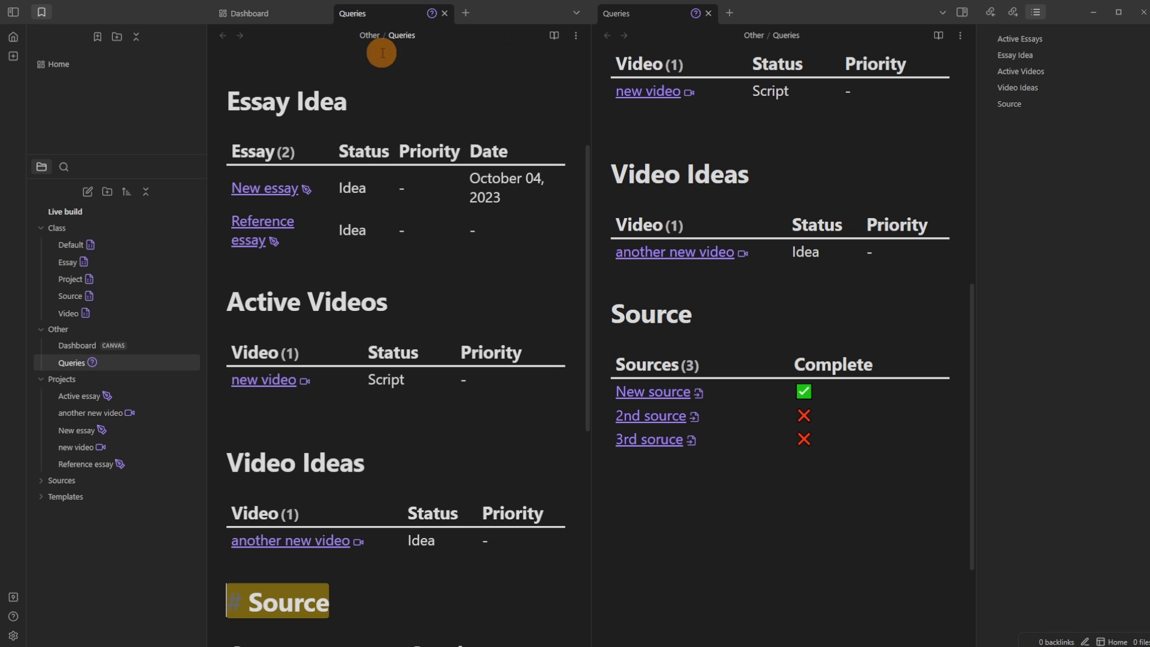
{"action": "left_click", "coordinate": [444, 13]}
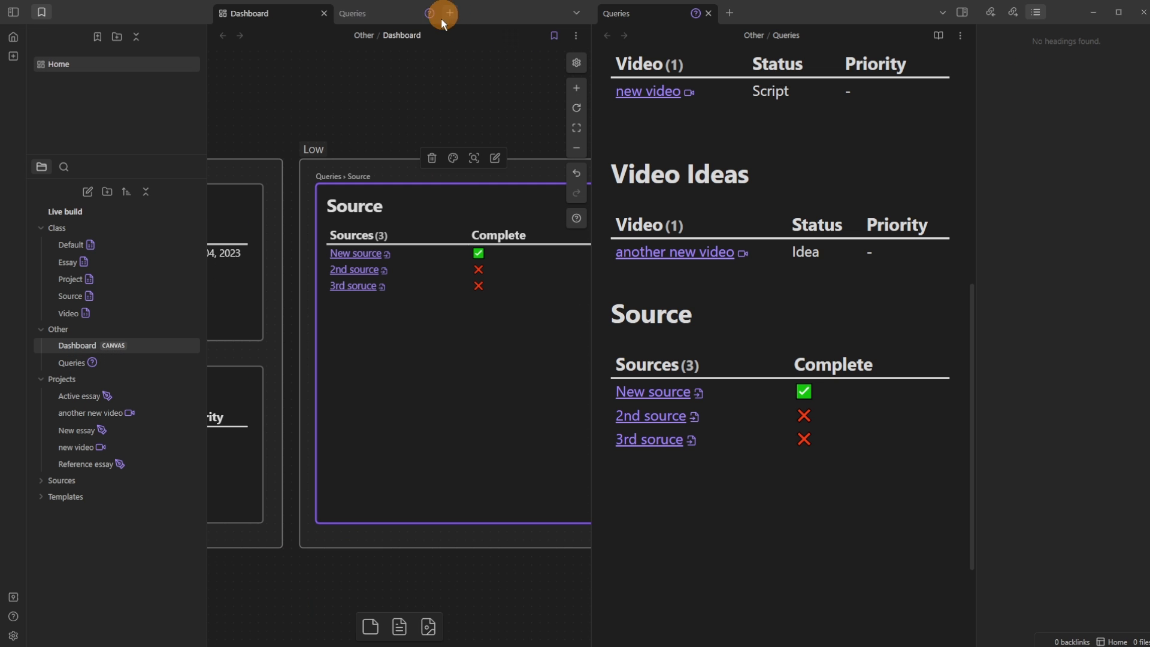
{"action": "left_click_drag", "start_coordinate": [315, 261], "coordinate": [396, 267]}
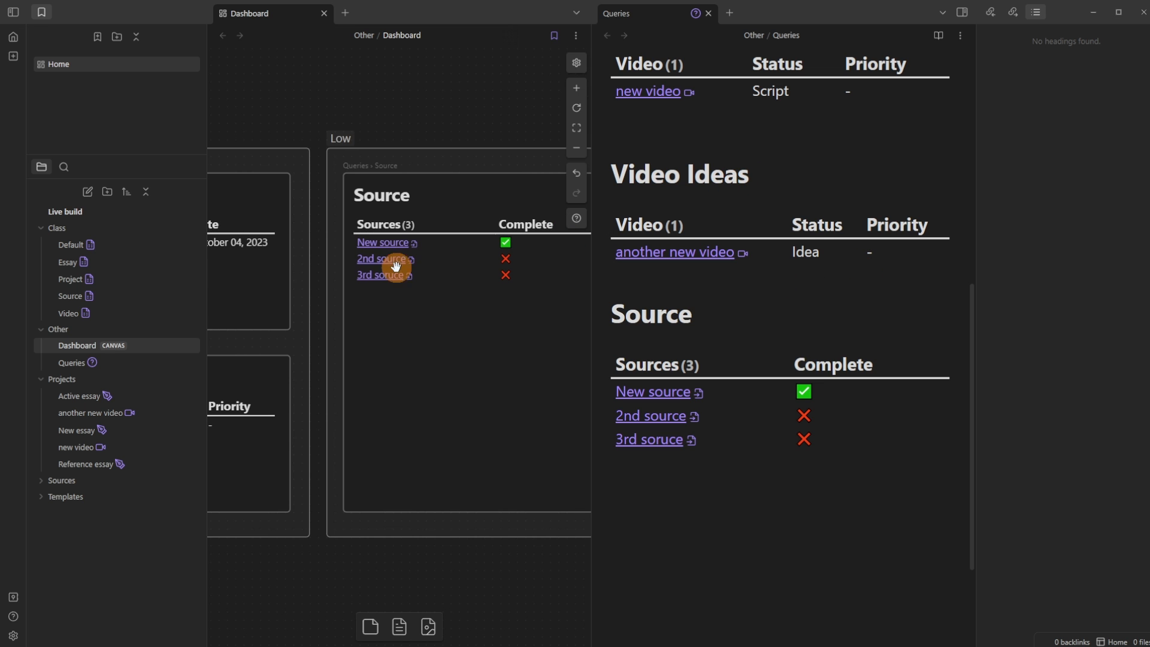
{"action": "left_click_drag", "start_coordinate": [321, 279], "coordinate": [560, 260]}
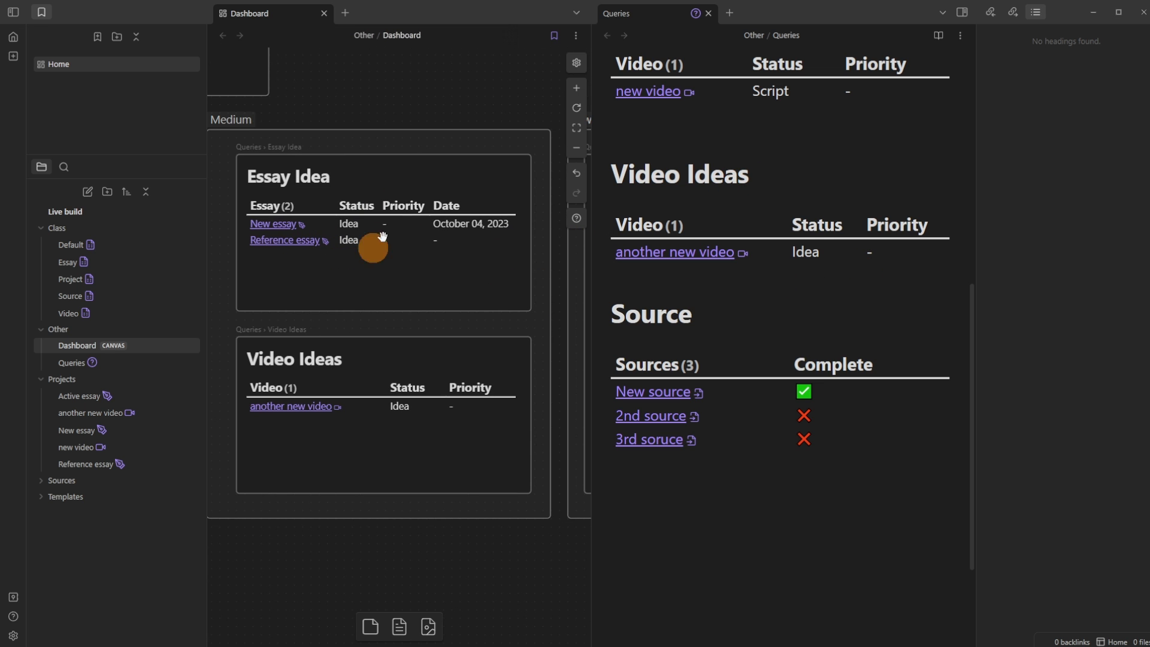
Step: Add a first-level heading "Complete" below the Source table in the Queries note
{"action": "left_click", "coordinate": [690, 198]}
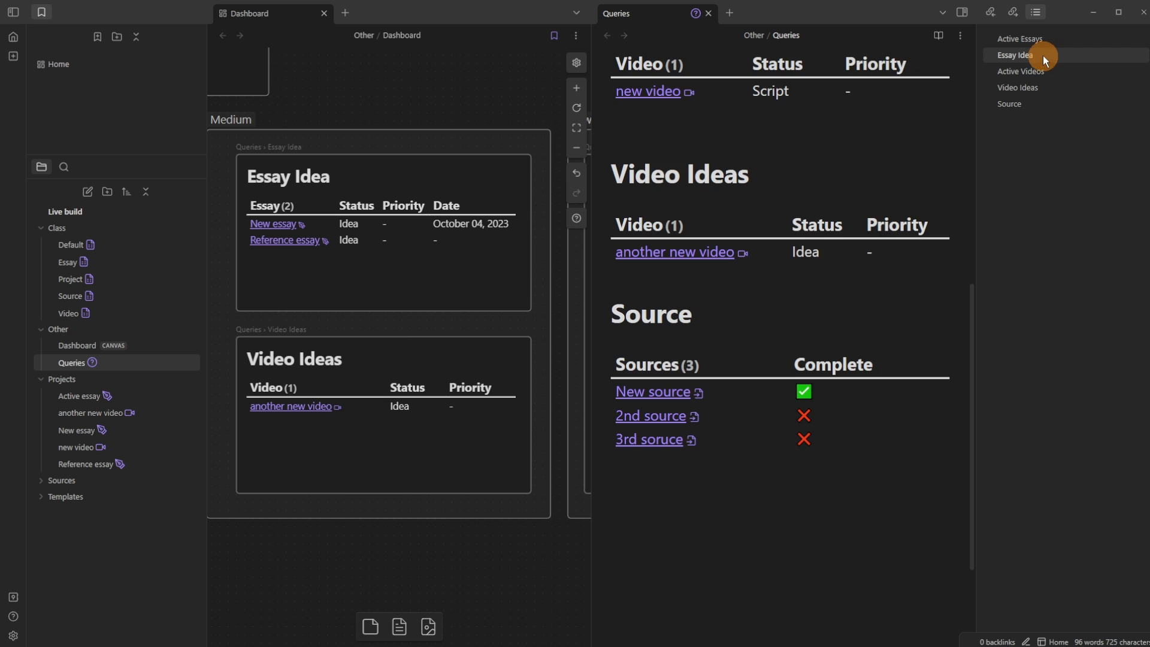
{"action": "left_click", "coordinate": [1018, 55]}
{"action": "left_click", "coordinate": [1036, 104]}
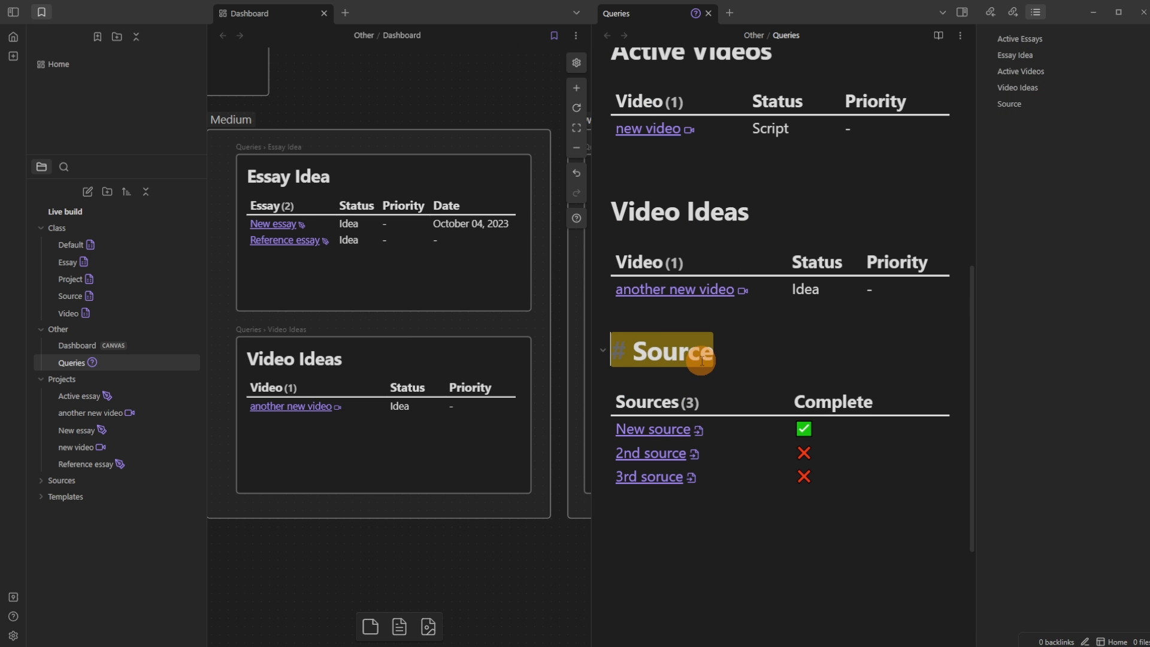
{"action": "left_click", "coordinate": [688, 375]}
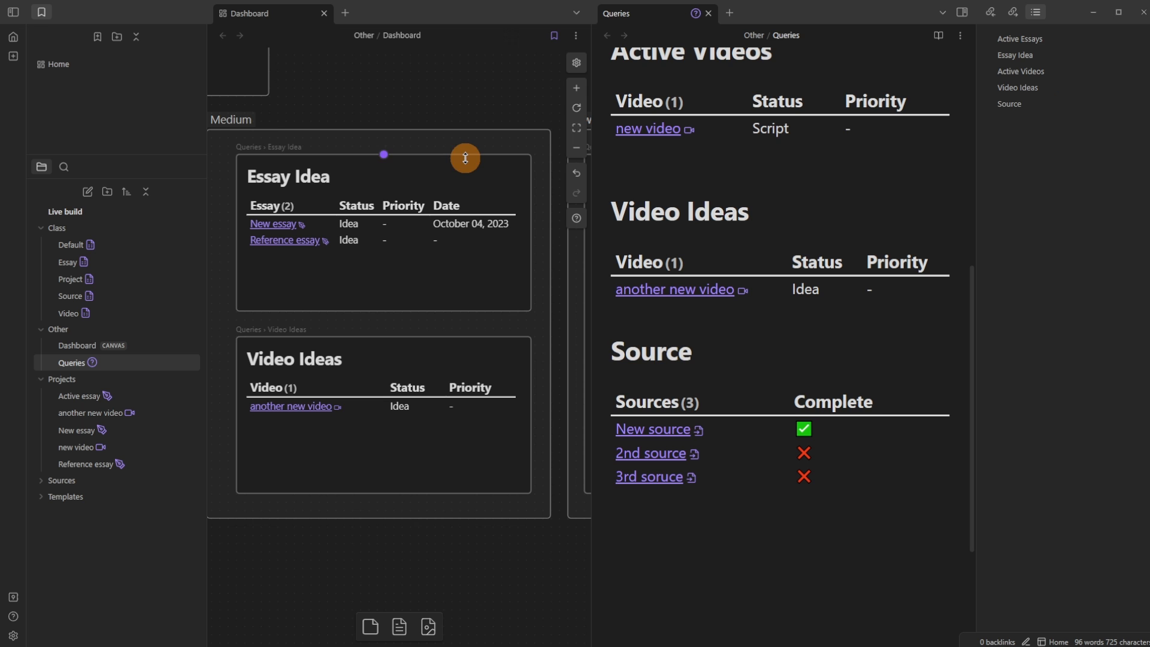
{"action": "left_click", "coordinate": [692, 527]}
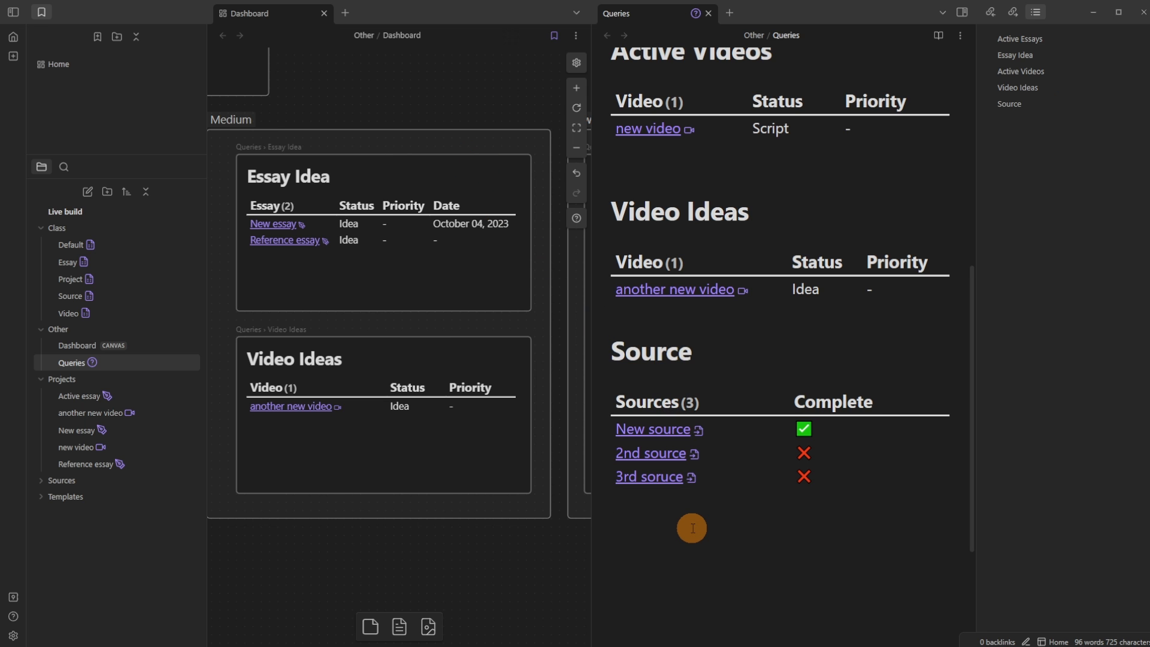
{"action": "type", "text": "# Complete"}
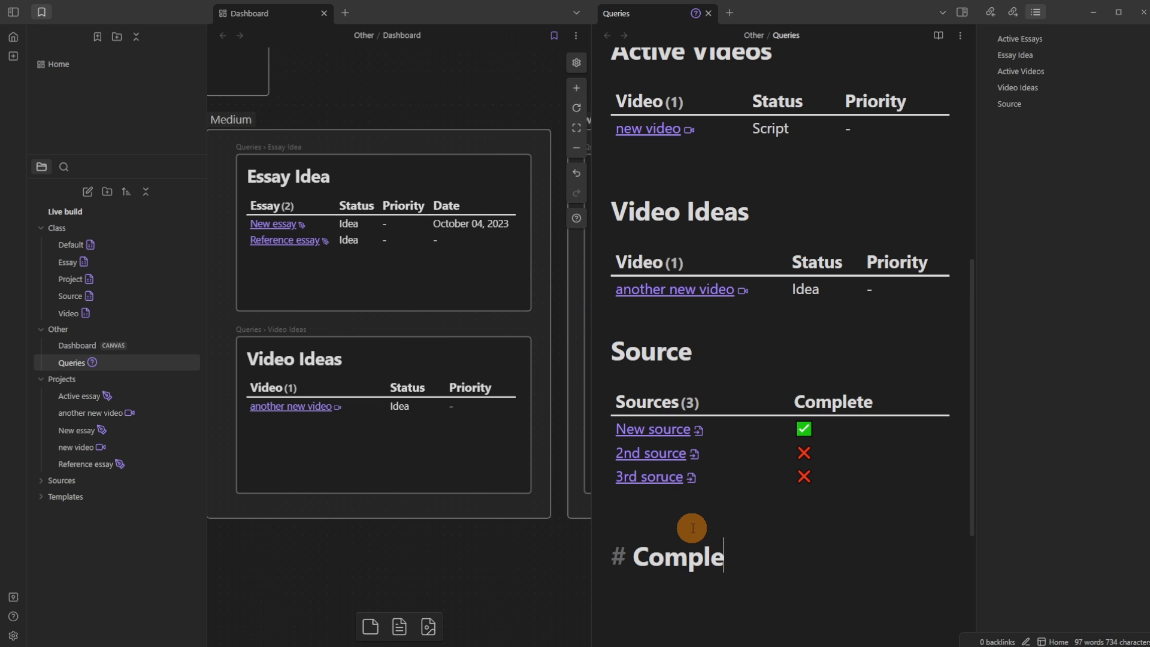
{"action": "key", "text": "Return"}
Step: Write a dataview table without id under Complete, showing file.link as "Projects" from "Projects" where Status = "Done"
{"action": "scroll", "coordinate": [689, 518], "scroll_direction": "down", "scroll_amount": 5}
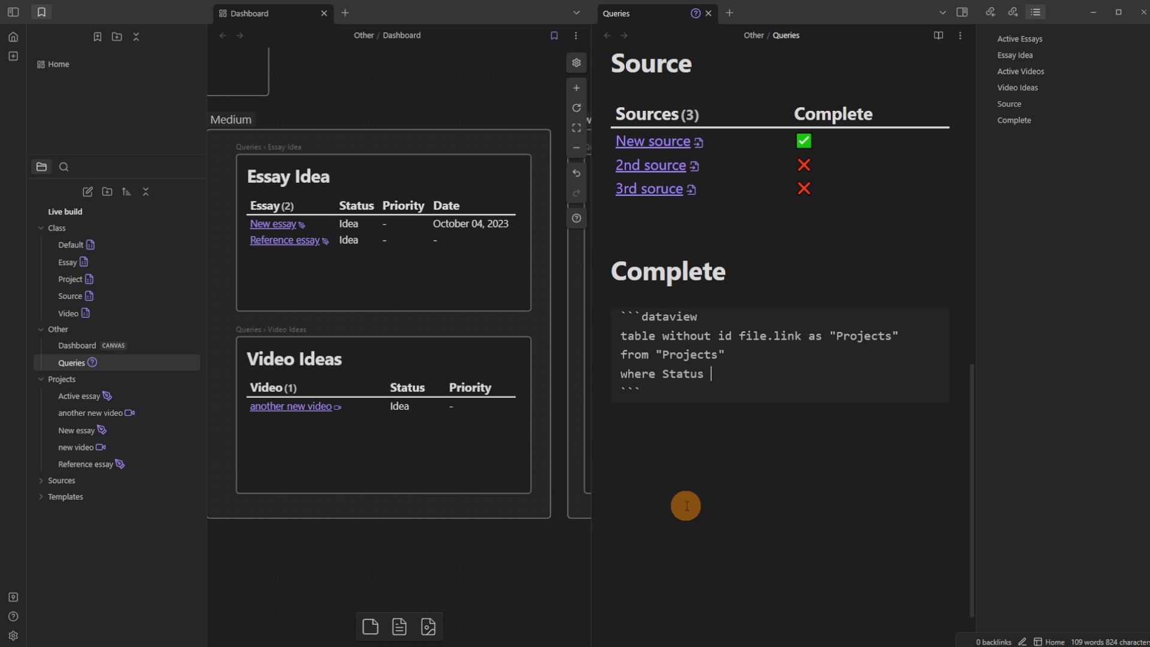
{"action": "key", "text": "Down"}
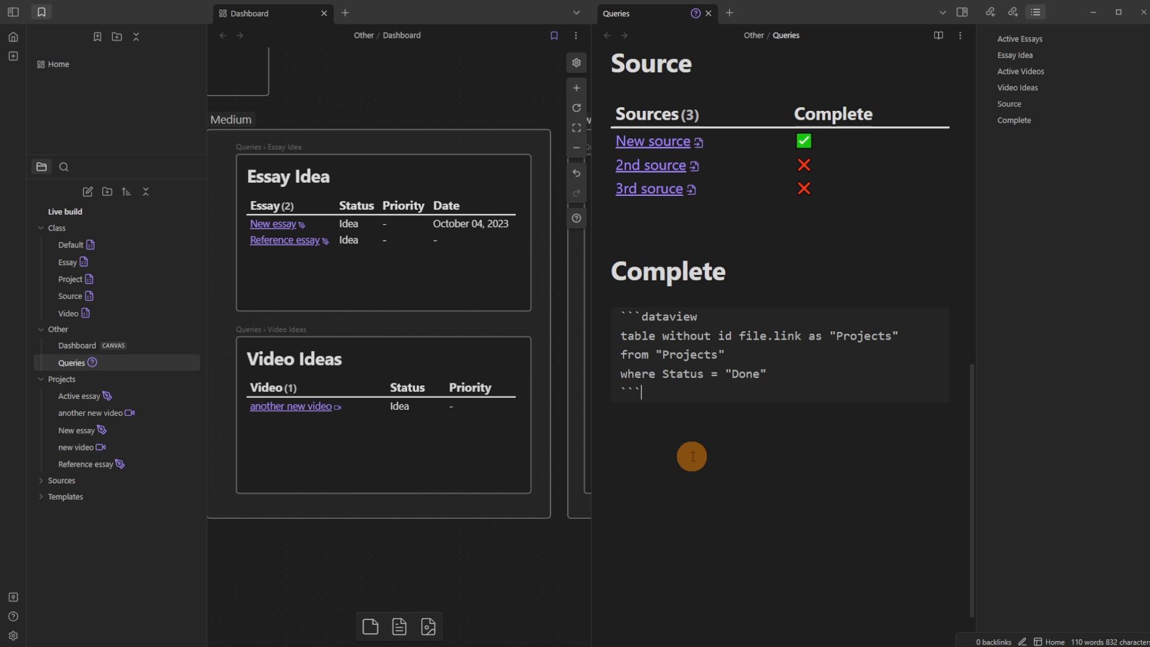
{"action": "key", "text": "Return"}
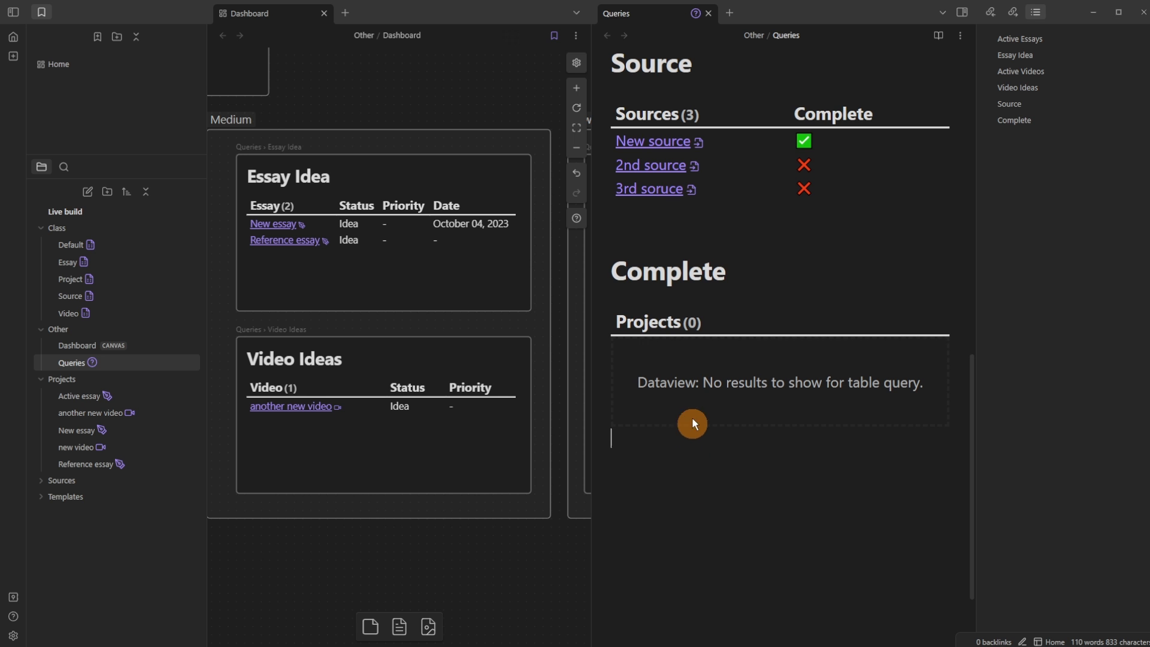
Step: Create a note named "Done essay" from the Essay template and open it in a new tab
{"action": "key", "text": "alt+e"}
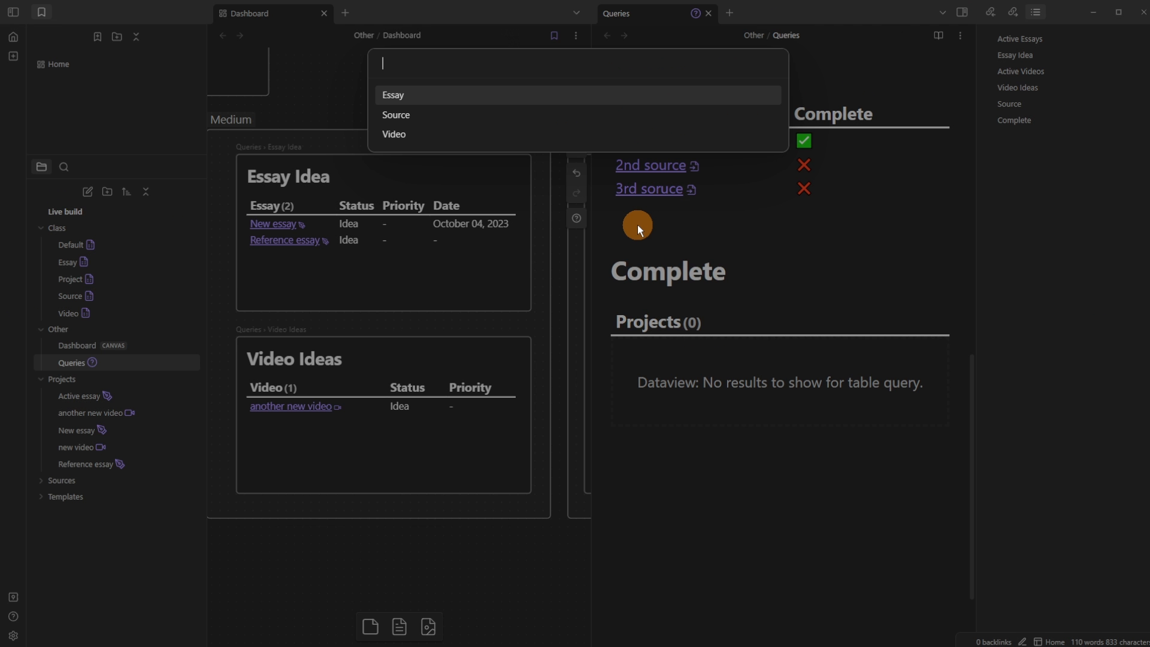
{"action": "key", "text": "Return"}
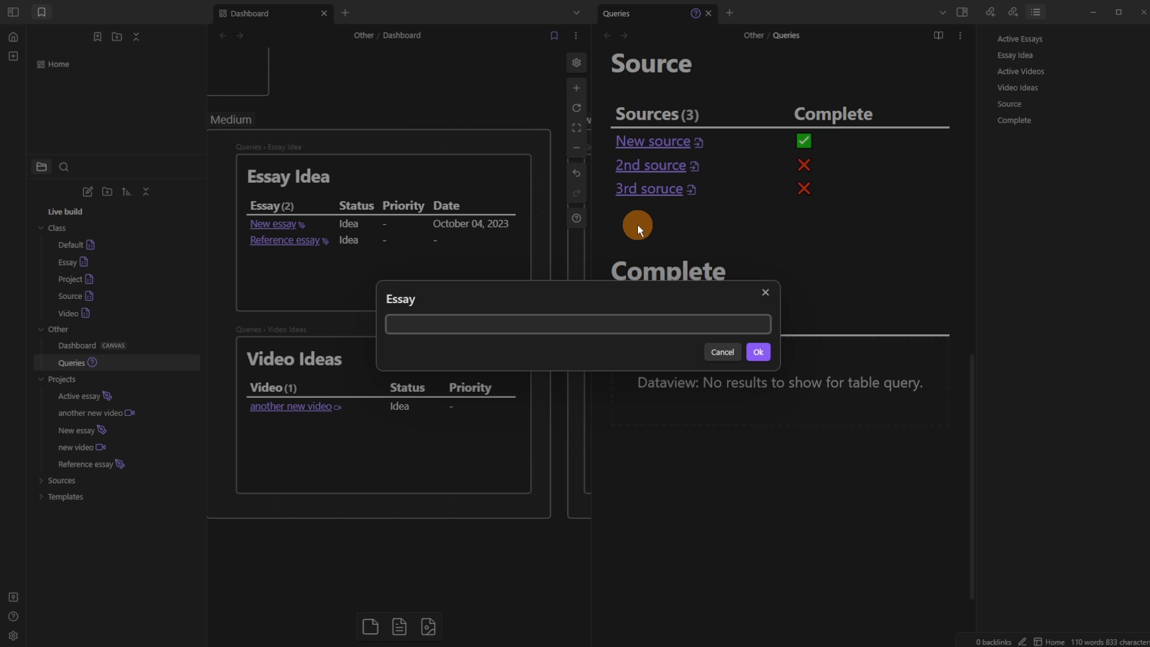
{"action": "type", "text": "Done essay"}
{"action": "key", "text": "Return"}
{"action": "key", "text": "ctrl+o"}
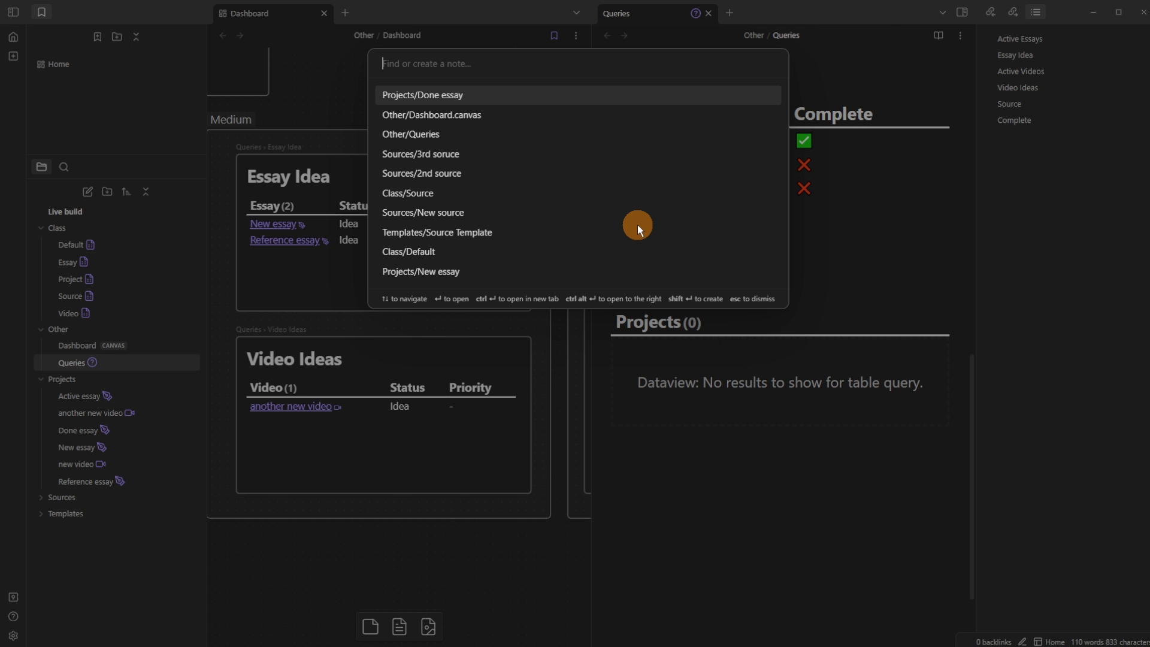
{"action": "key", "text": "ctrl+Return"}
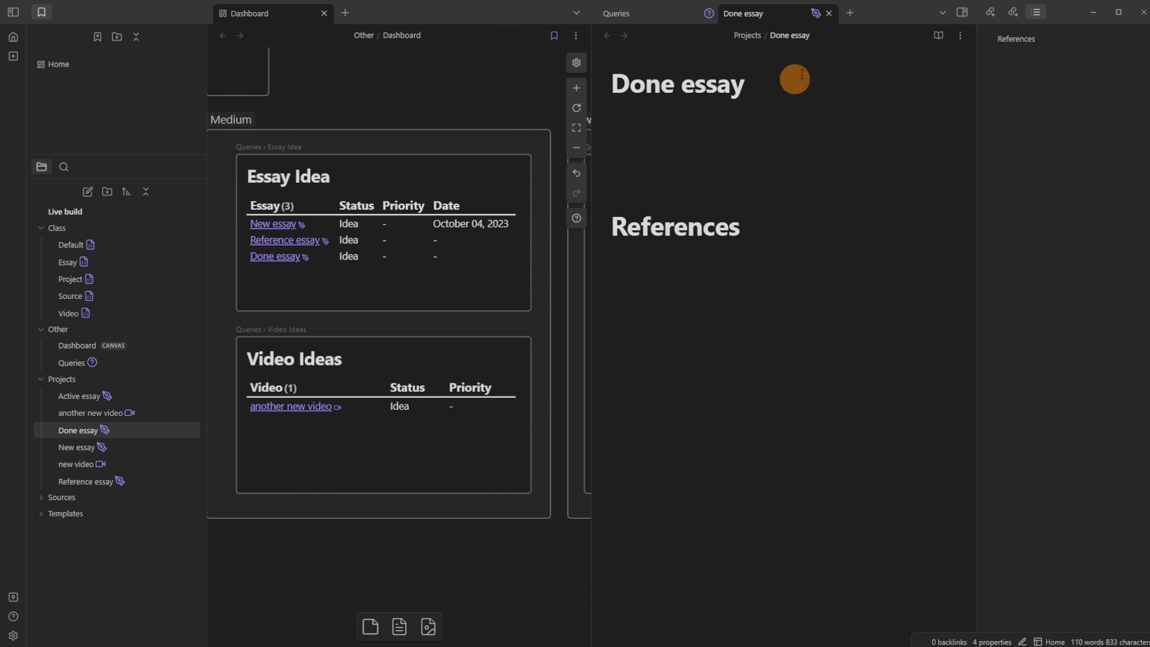
Step: Set the Status field of the Done essay note to Done and close its tab
{"action": "left_click", "coordinate": [815, 13]}
{"action": "left_click", "coordinate": [727, 322]}
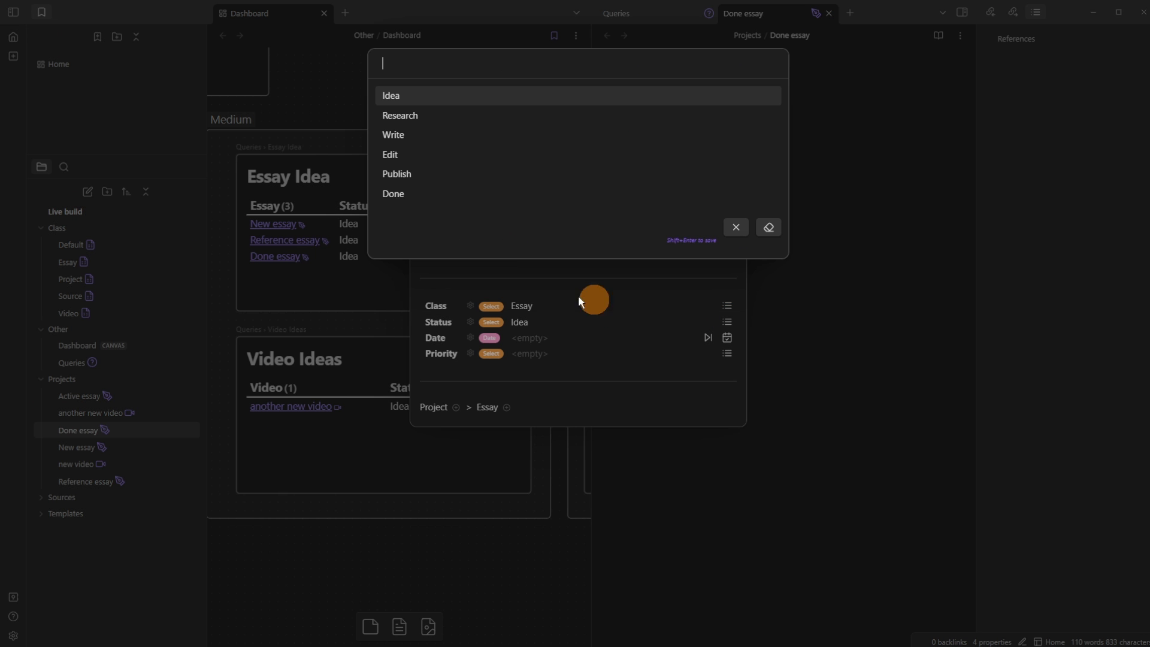
{"action": "left_click", "coordinate": [442, 190]}
{"action": "left_click", "coordinate": [865, 170]}
{"action": "left_click", "coordinate": [828, 13]}
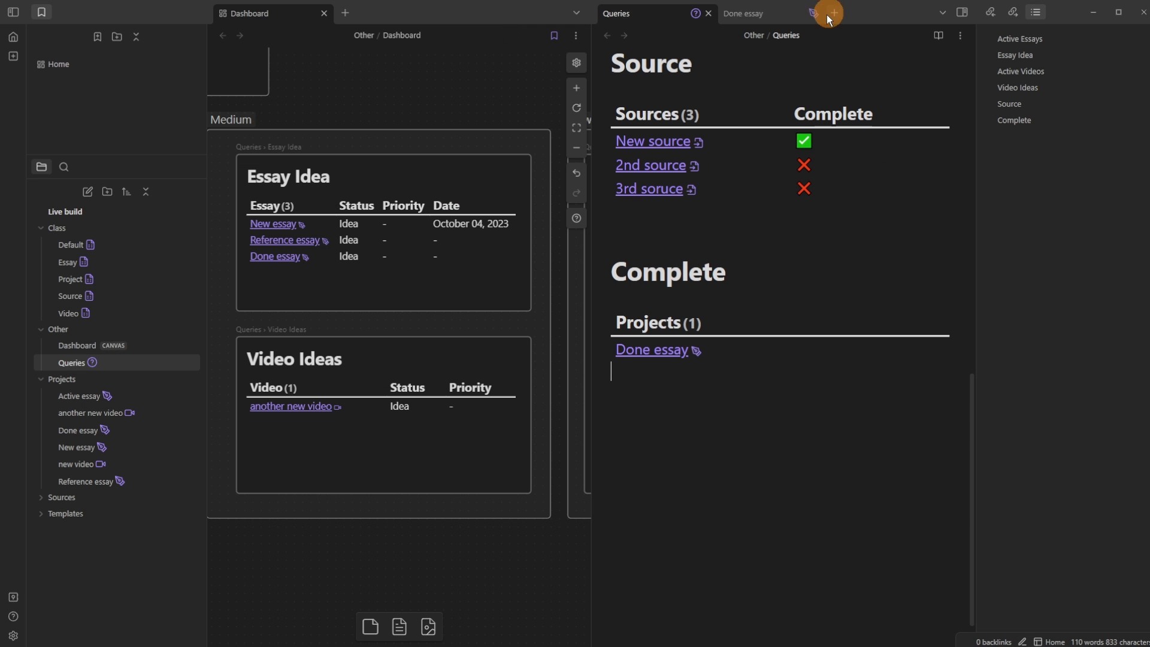
Step: Narrow the ungrouped Queries card beside the Low group on the Dashboard to the Complete heading
{"action": "left_click_drag", "start_coordinate": [344, 287], "coordinate": [263, 311]}
{"action": "left_click_drag", "start_coordinate": [488, 321], "coordinate": [173, 316]}
{"action": "left_click_drag", "start_coordinate": [455, 311], "coordinate": [377, 311]}
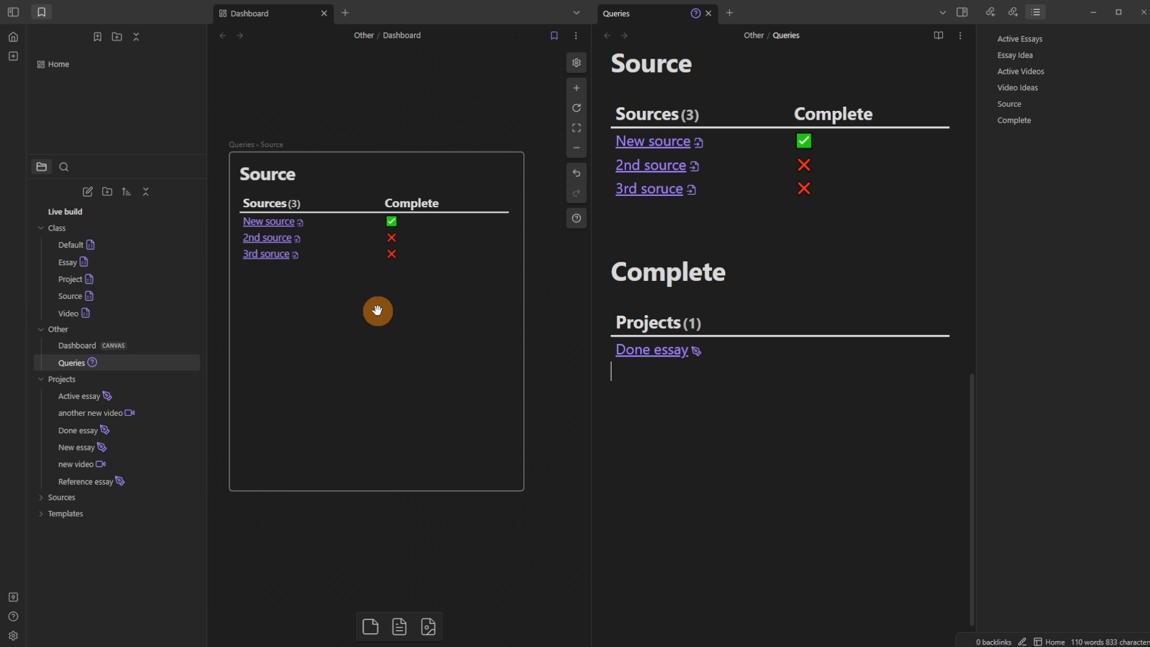
{"action": "right_click", "coordinate": [375, 303]}
{"action": "left_click", "coordinate": [436, 362]}
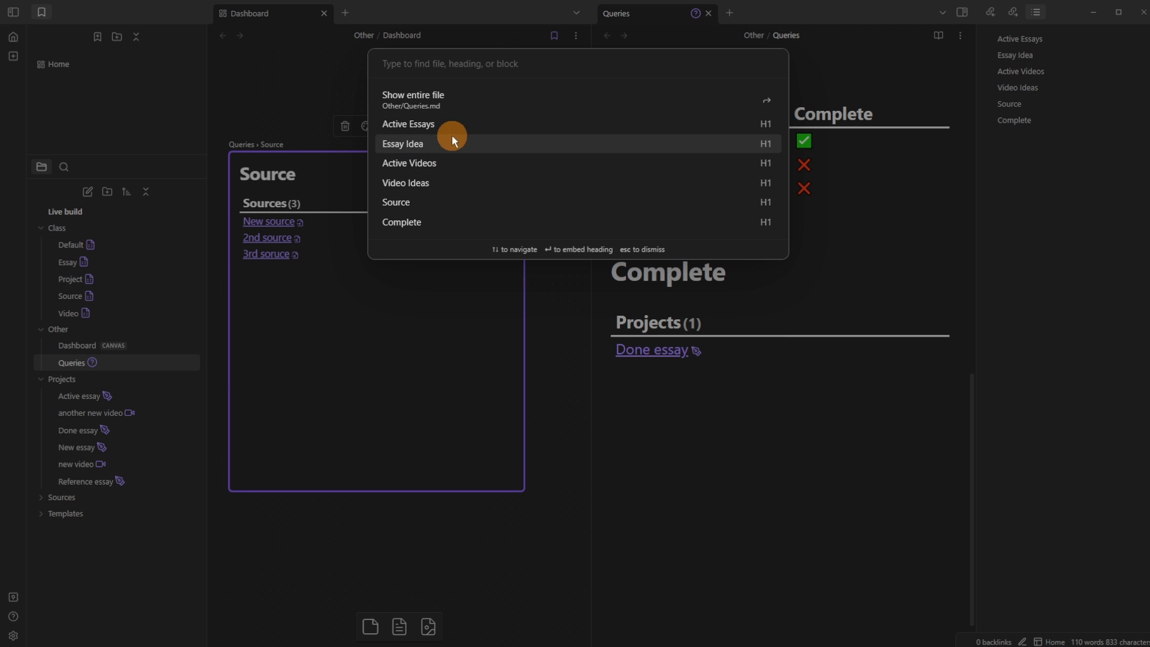
{"action": "left_click", "coordinate": [451, 219]}
{"action": "left_click", "coordinate": [321, 108]}
Step: Load the Home workspace to return to the Dashboard canvas on its own
{"action": "scroll", "coordinate": [298, 249], "scroll_direction": "down", "scroll_amount": 5}
{"action": "left_click_drag", "start_coordinate": [301, 296], "coordinate": [466, 298]}
{"action": "scroll", "coordinate": [426, 305], "scroll_direction": "up", "scroll_amount": 2}
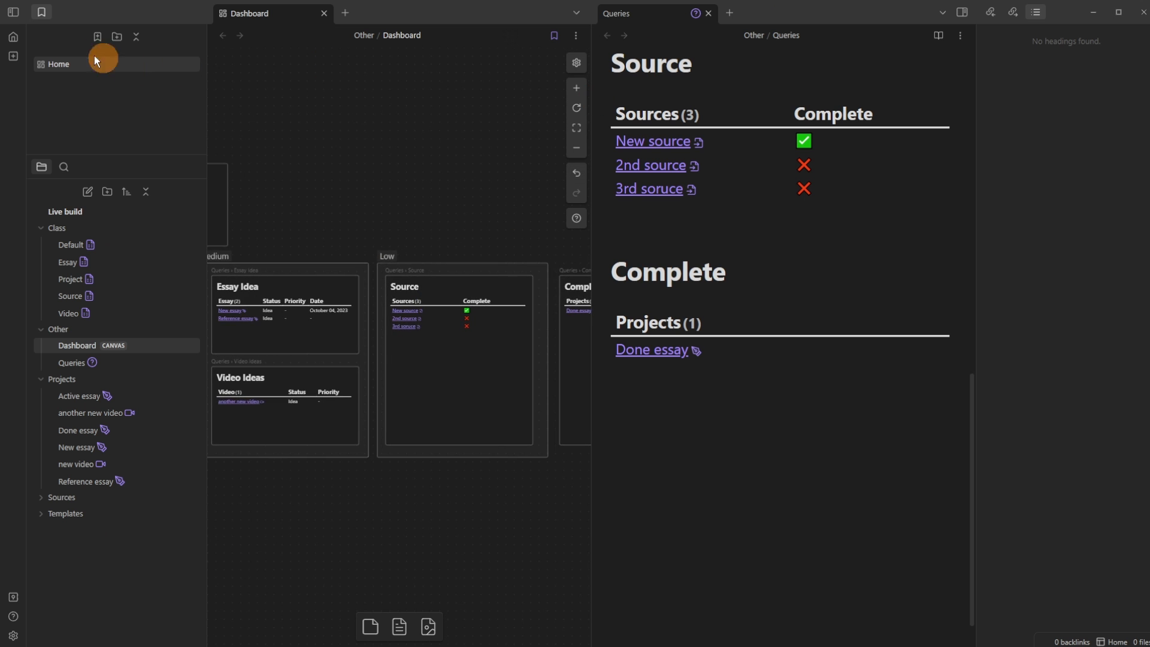
{"action": "left_click", "coordinate": [13, 37]}
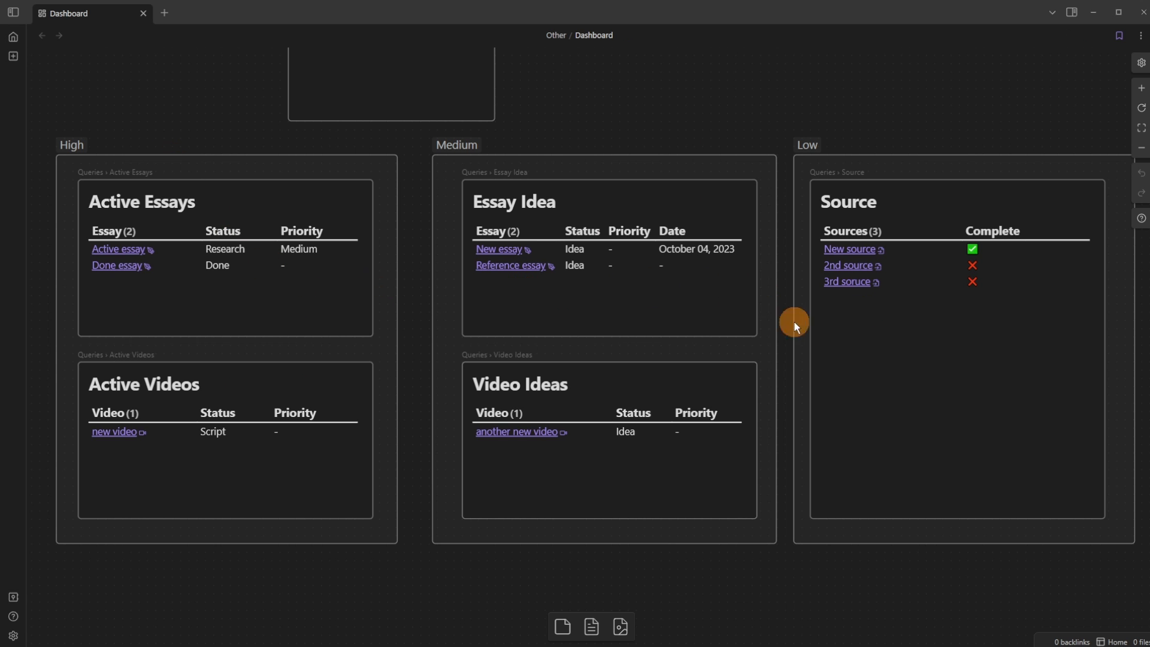
Step: Open the Queries note from the Active Essays card in a split beside the Dashboard, keeping the High group in view
{"action": "left_click", "coordinate": [144, 277]}
{"action": "left_click", "coordinate": [126, 173]}
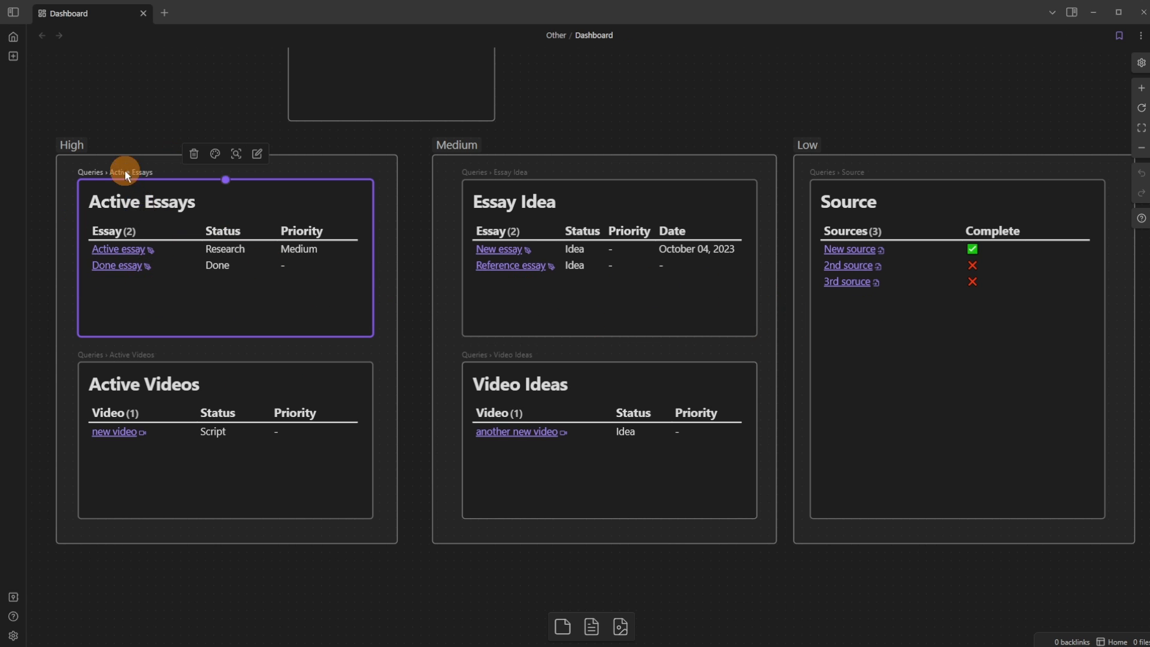
{"action": "left_click_drag", "start_coordinate": [275, 18], "coordinate": [906, 186]}
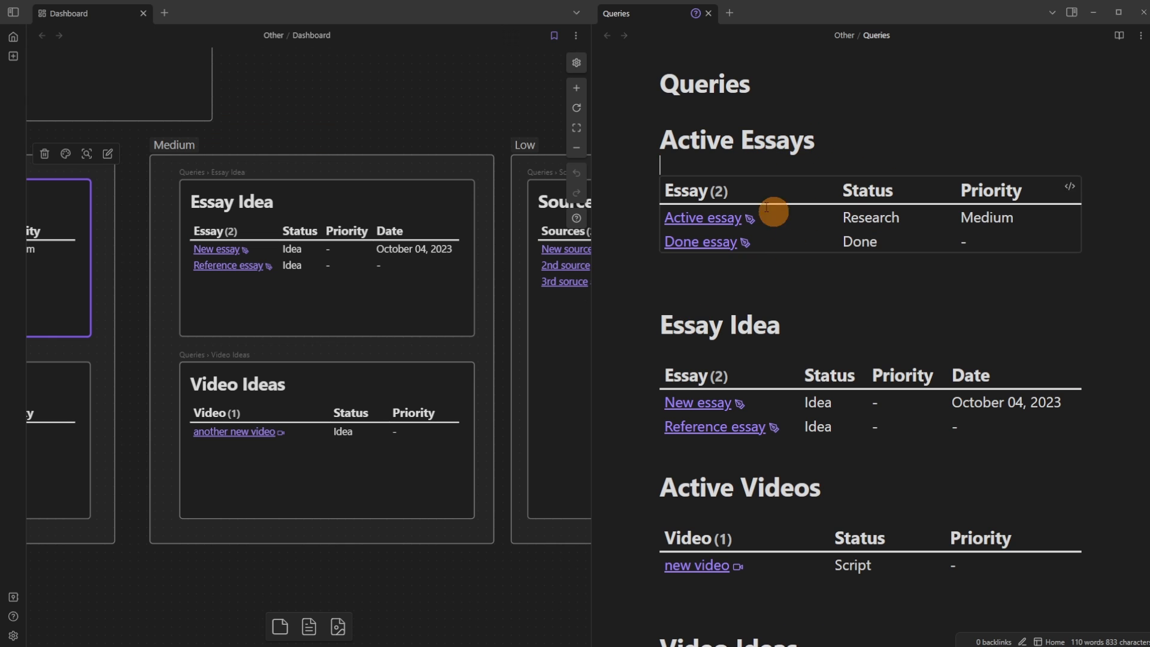
{"action": "left_click_drag", "start_coordinate": [263, 307], "coordinate": [575, 303]}
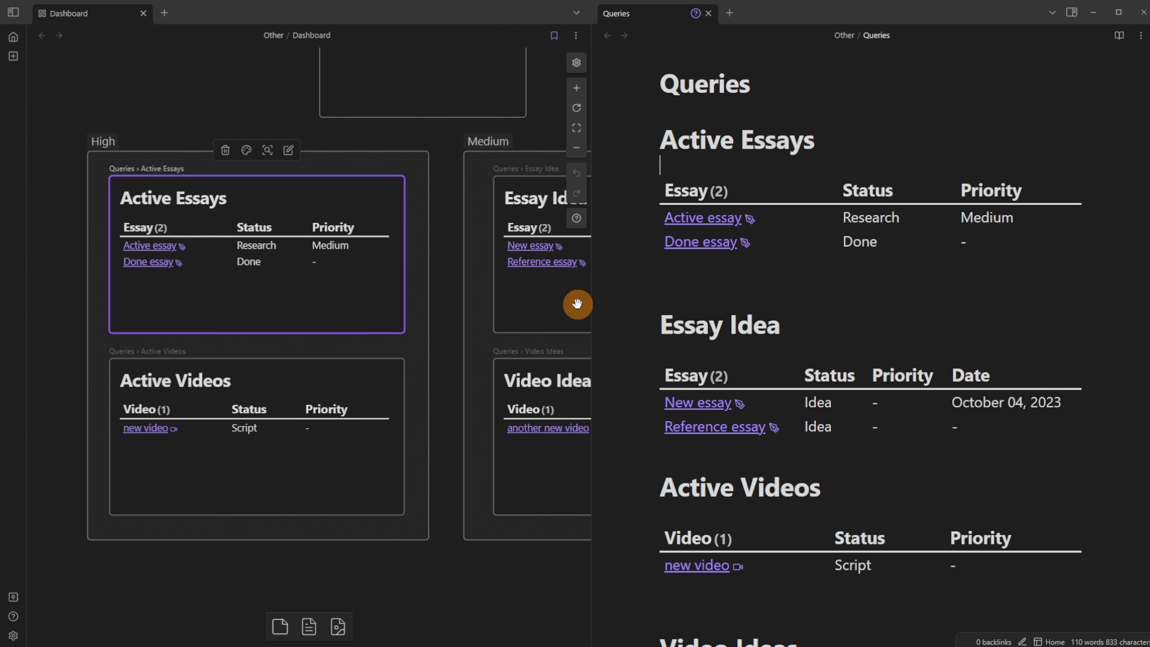
Step: Add the line where Status !="Done" to the Active Essays query and copy that line for reuse
{"action": "left_click", "coordinate": [1072, 188]}
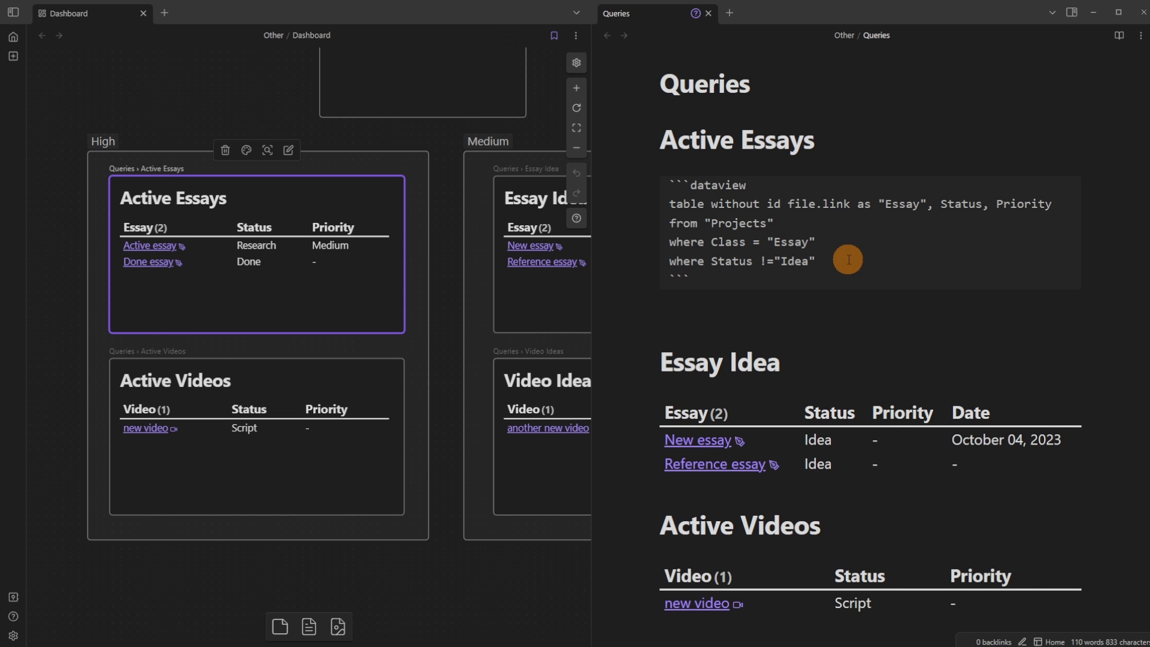
{"action": "key", "text": "Return"}
{"action": "type", "text": "where Status !=\"Done"}
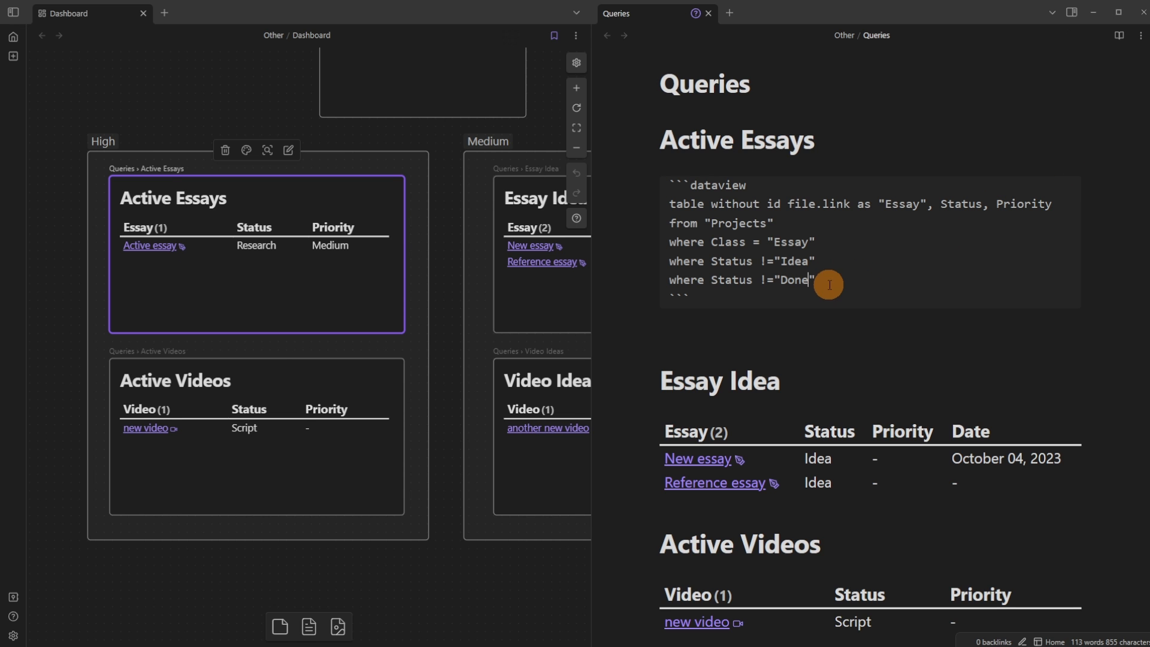
{"action": "left_click_drag", "start_coordinate": [825, 281], "coordinate": [676, 283]}
{"action": "left_click", "coordinate": [759, 281]}
{"action": "left_click", "coordinate": [801, 280]}
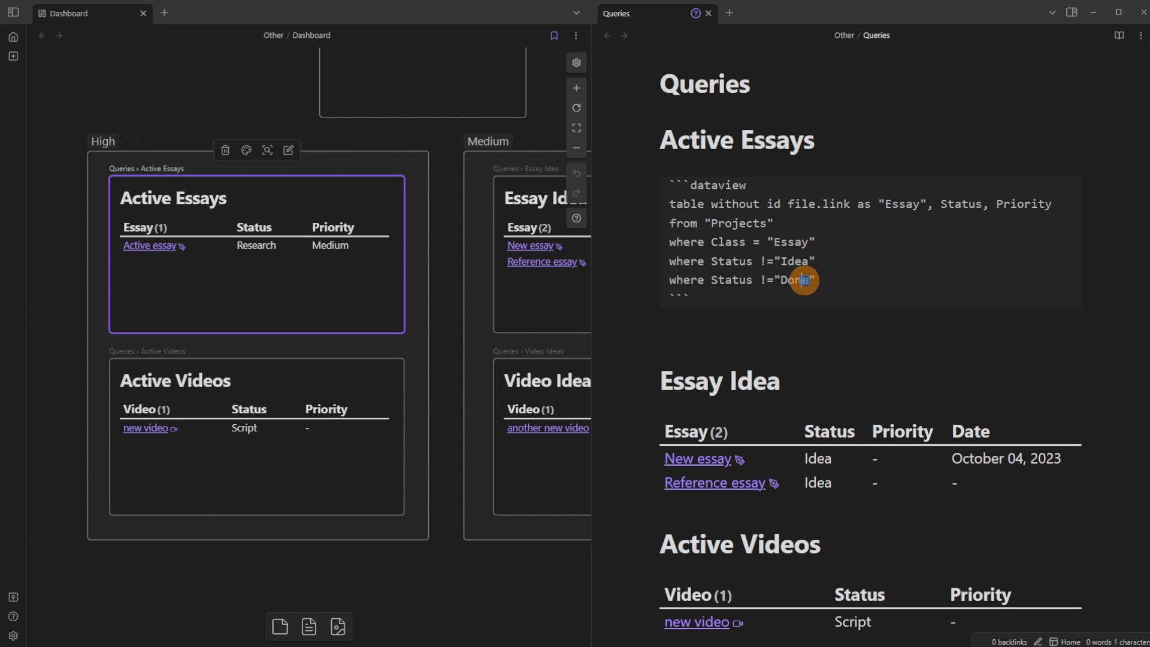
{"action": "left_click", "coordinate": [810, 323]}
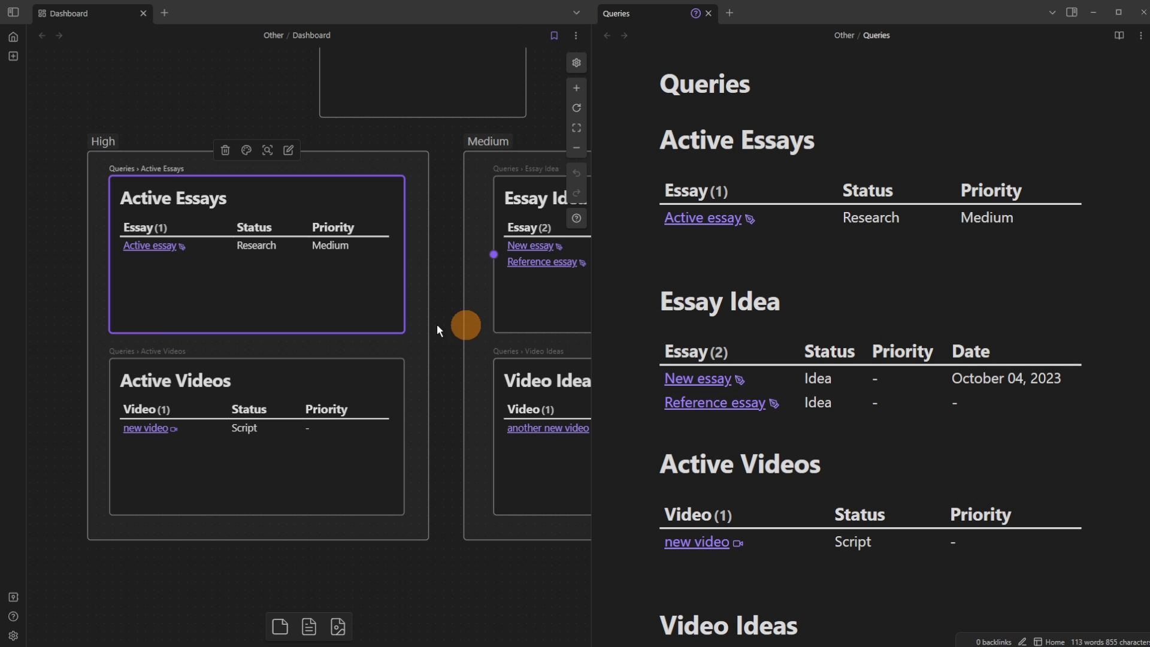
Step: Show the outline of the Queries note and restore the Dashboard canvas in its own pane
{"action": "left_click", "coordinate": [259, 384]}
{"action": "left_click", "coordinate": [1071, 12]}
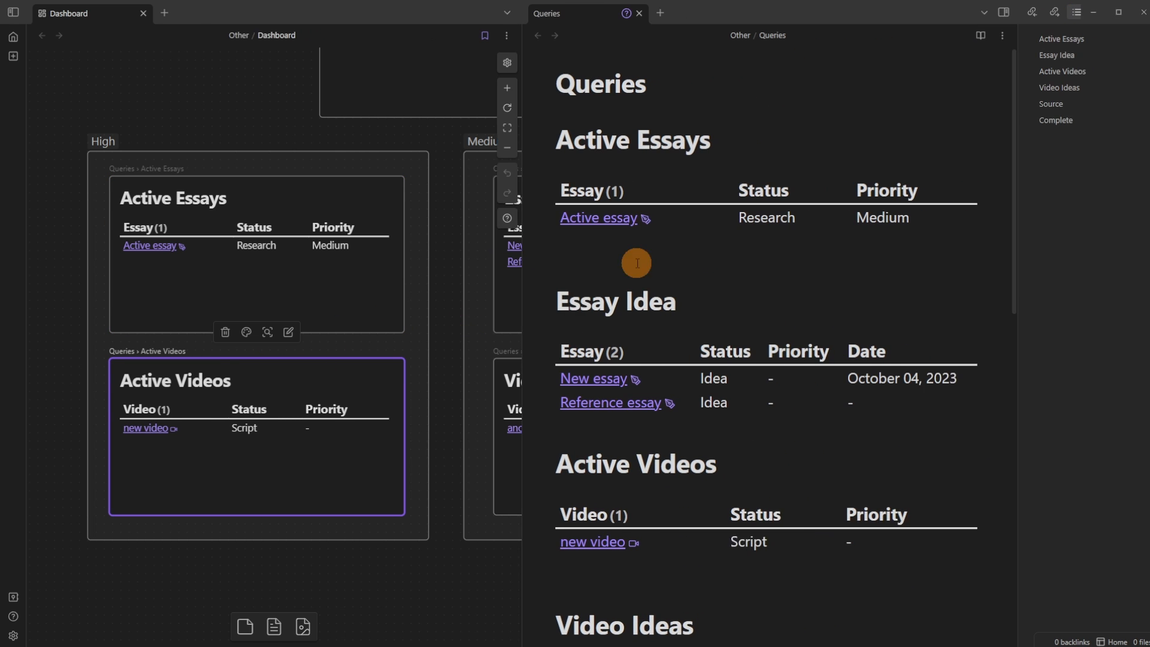
{"action": "left_click", "coordinate": [1052, 73]}
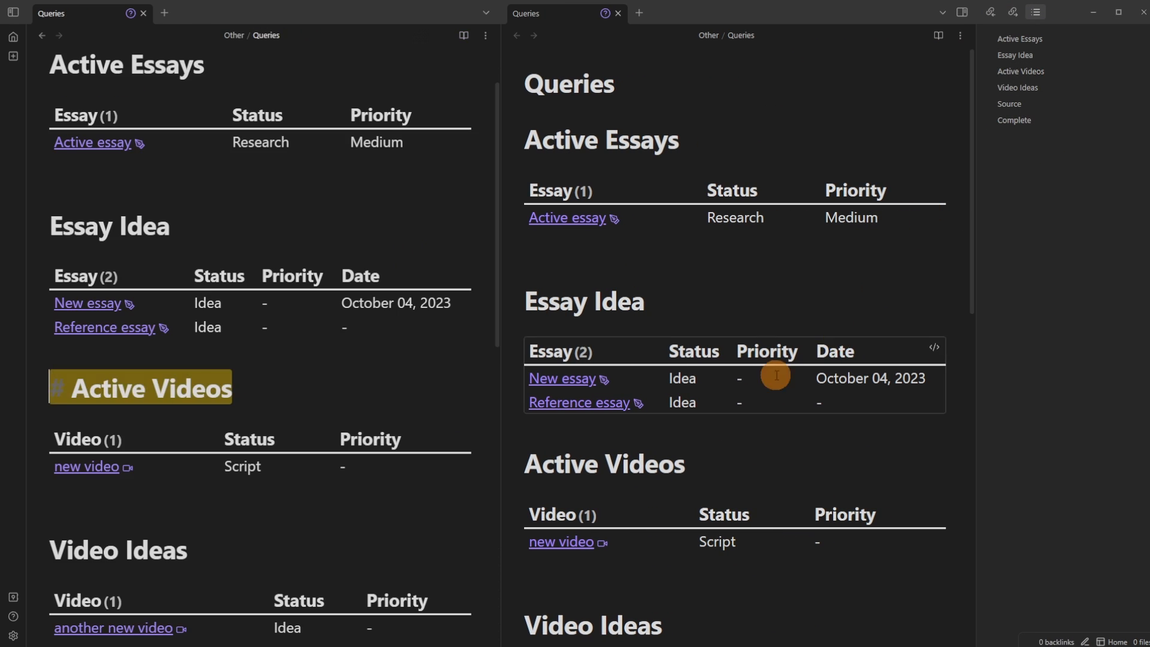
{"action": "left_click", "coordinate": [43, 36]}
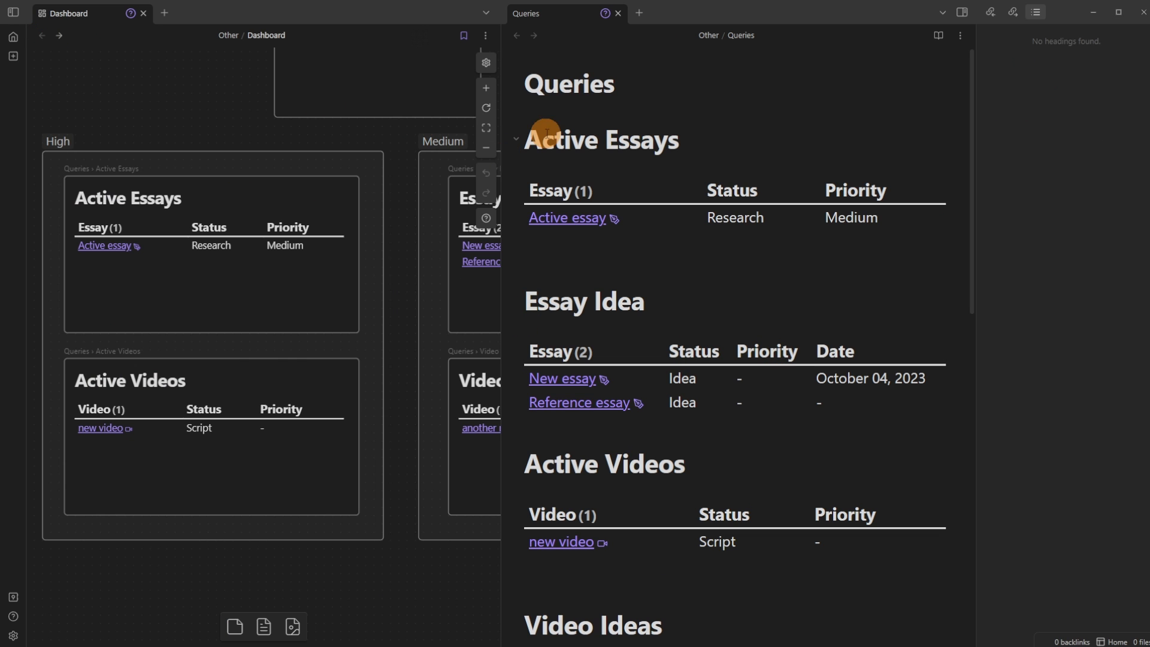
Step: Add the line where Status !="Done" to the end of the Active Videos query in the Queries note
{"action": "left_click", "coordinate": [640, 141]}
{"action": "left_click", "coordinate": [1051, 72]}
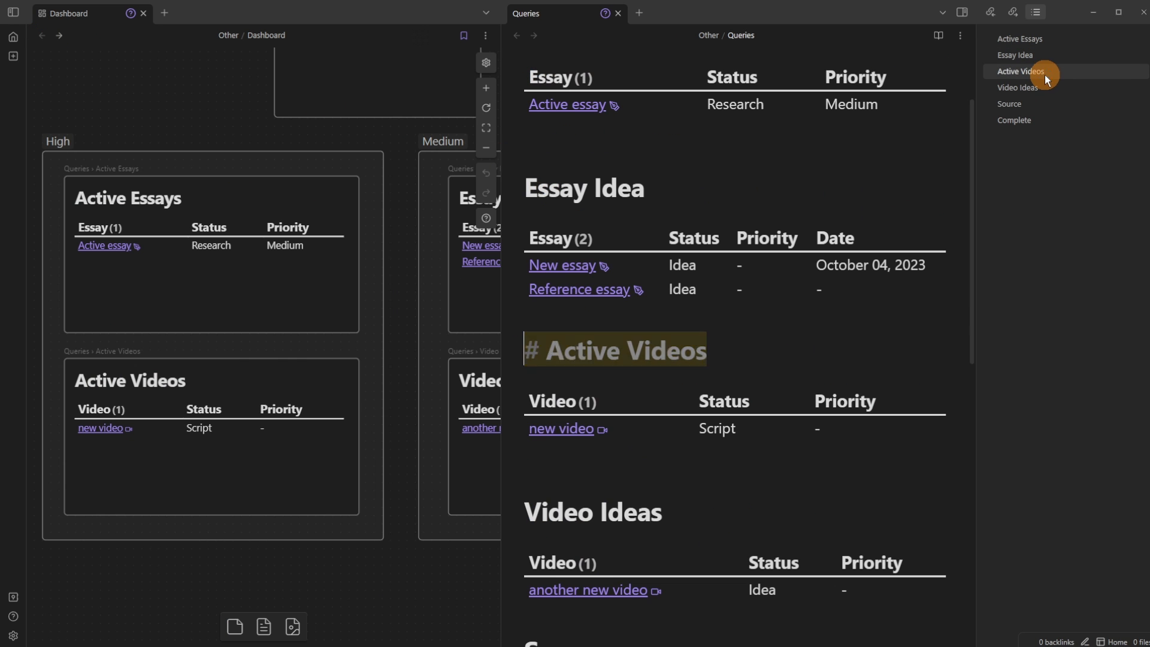
{"action": "left_click", "coordinate": [934, 397]}
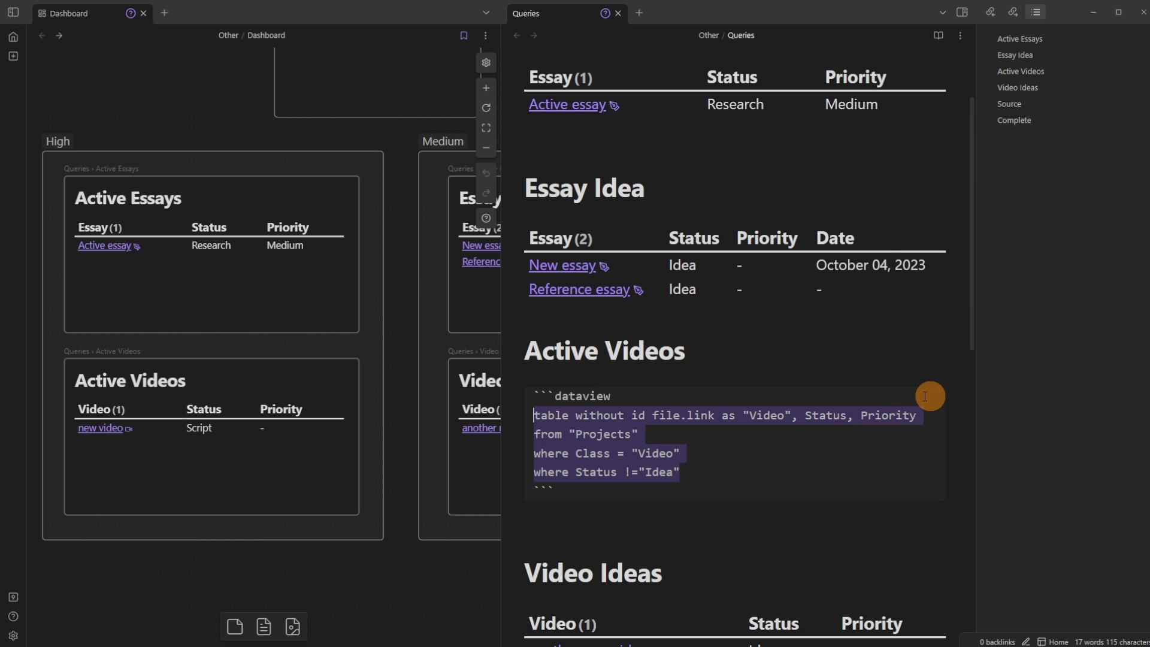
{"action": "left_click", "coordinate": [699, 470]}
{"action": "key", "text": "Return"}
{"action": "type", "text": "where Status !=\"Done\""}
{"action": "key", "text": "Return"}
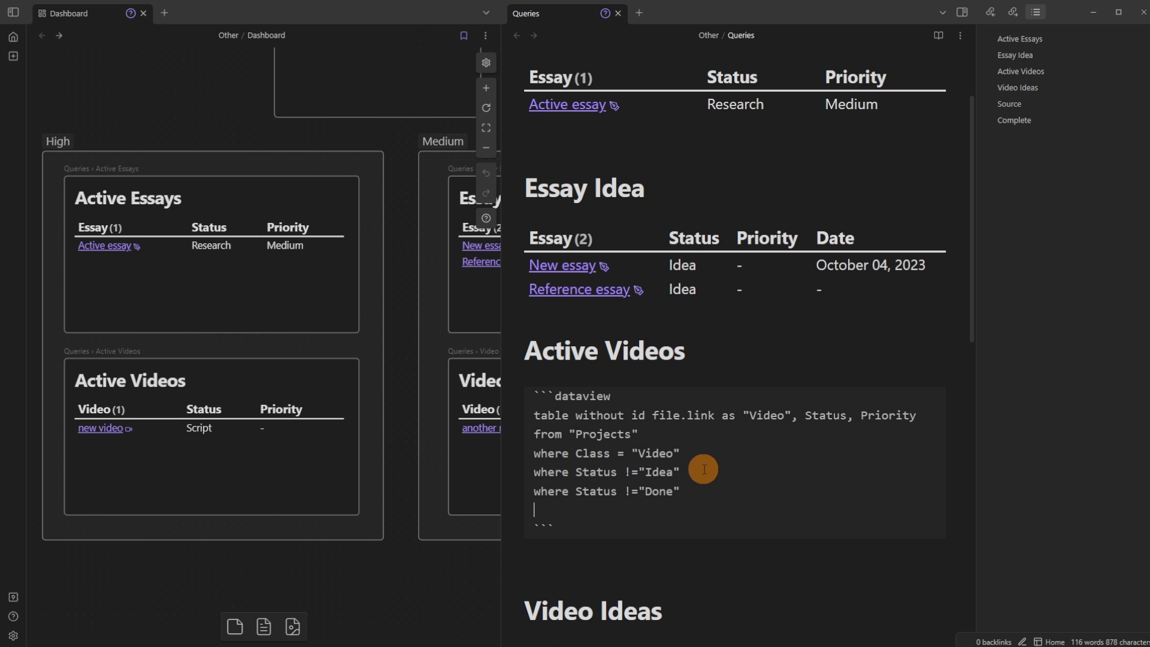
{"action": "key", "text": "BackSpace"}
{"action": "left_click", "coordinate": [629, 377]}
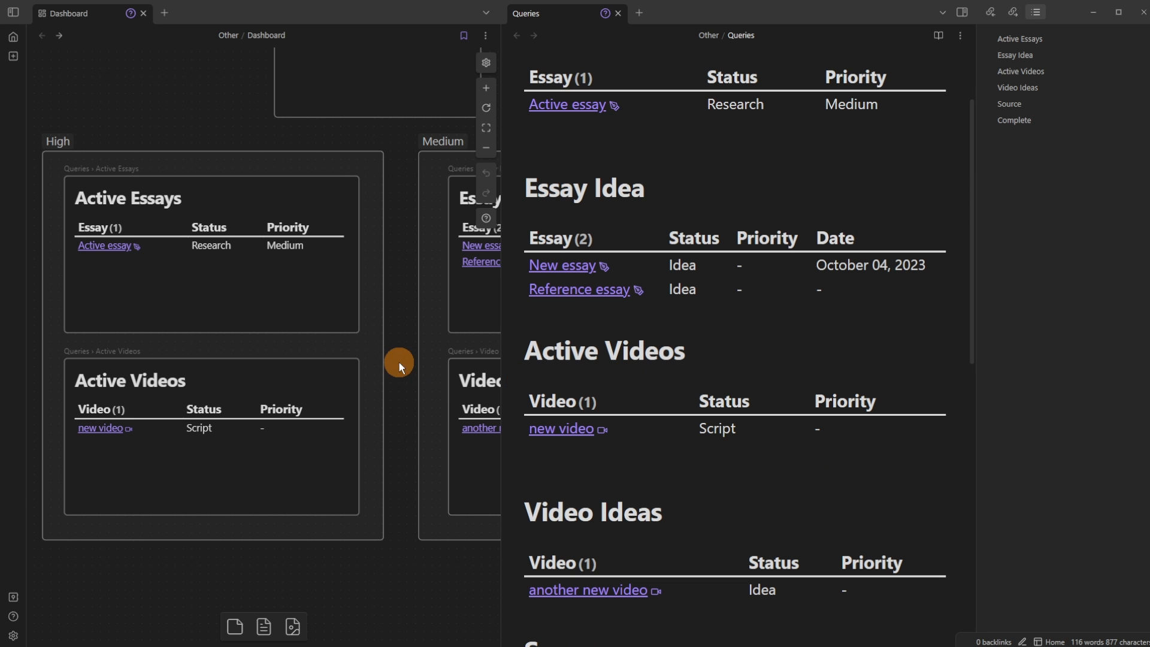
Step: Review the Dashboard groups through to the Complete card and the tables at the end of the Queries note
{"action": "left_click_drag", "start_coordinate": [398, 360], "coordinate": [239, 354]}
{"action": "left_click_drag", "start_coordinate": [388, 390], "coordinate": [324, 389]}
{"action": "left_click_drag", "start_coordinate": [210, 312], "coordinate": [402, 302]}
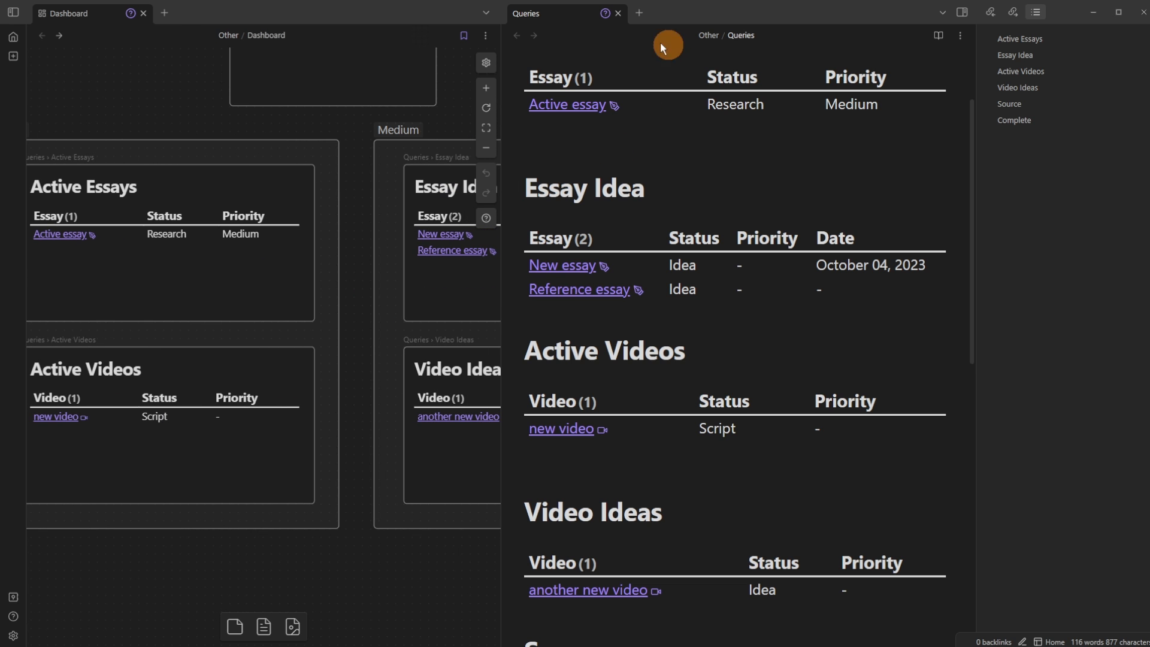
{"action": "scroll", "coordinate": [653, 287], "scroll_direction": "down", "scroll_amount": 7}
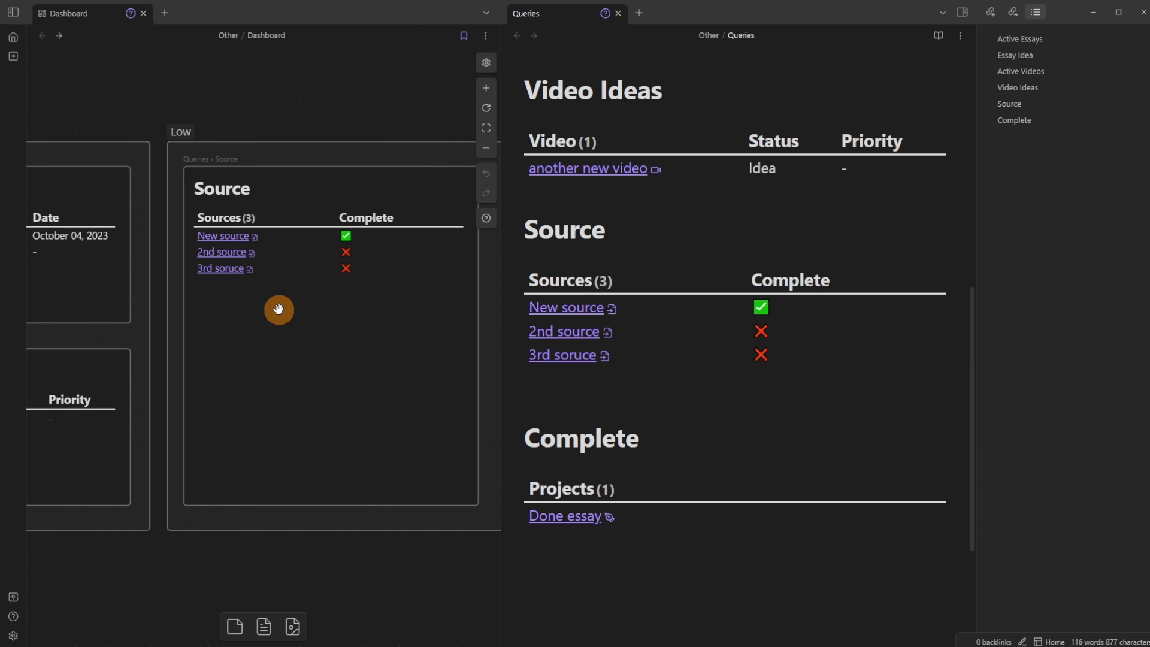
{"action": "mouse_move", "coordinate": [279, 309]}
{"action": "left_mouse_down"}
{"action": "mouse_move", "coordinate": [93, 310]}
{"action": "mouse_move", "coordinate": [259, 311]}
{"action": "left_mouse_up"}
{"action": "left_click_drag", "start_coordinate": [400, 289], "coordinate": [285, 297]}
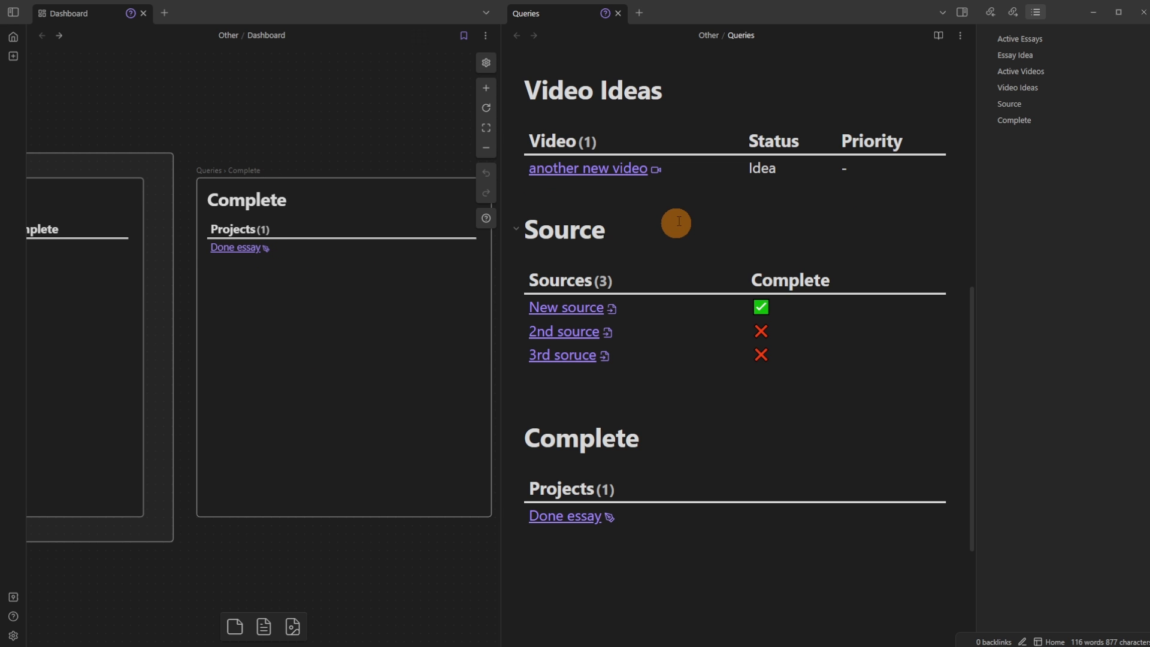
Step: Create a note named "Done video" from the Video template and open it in place of the Queries note
{"action": "left_click", "coordinate": [645, 207]}
{"action": "key", "text": "alt+e"}
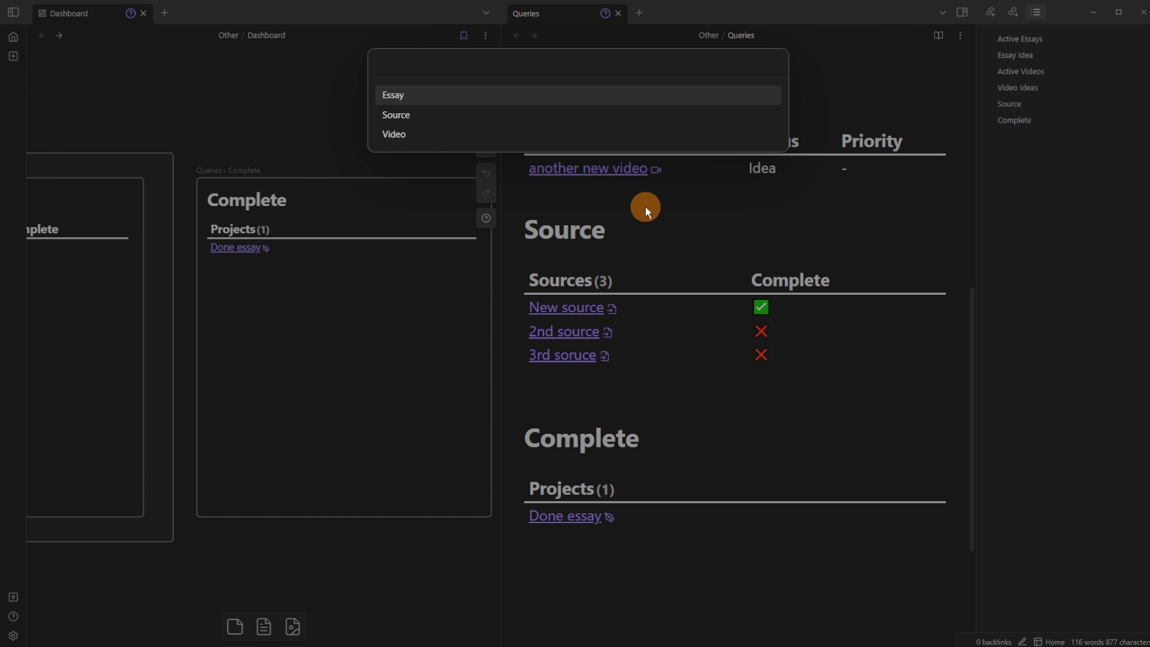
{"action": "key", "text": "Down"}
{"action": "key", "text": "Down"}
{"action": "key", "text": "Return"}
{"action": "type", "text": "Done video"}
{"action": "key", "text": "Return"}
{"action": "key", "text": "ctrl+o"}
{"action": "key", "text": "Return"}
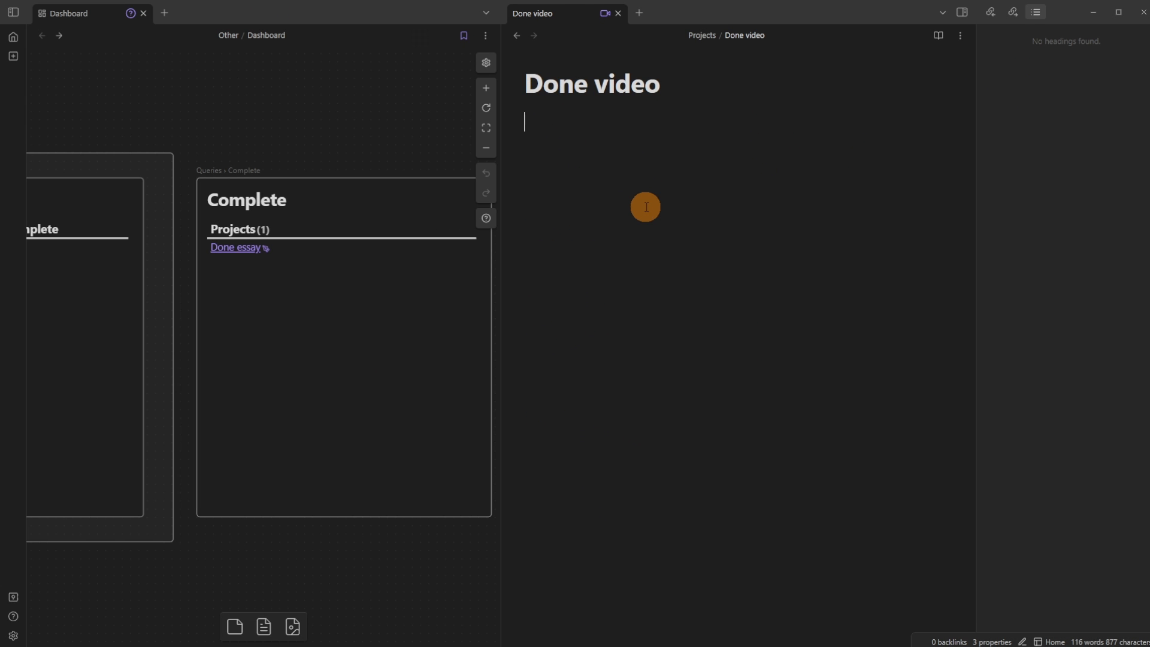
Step: Set the Status field of the Done video note to Done and close its fields dialog
{"action": "left_click", "coordinate": [605, 14]}
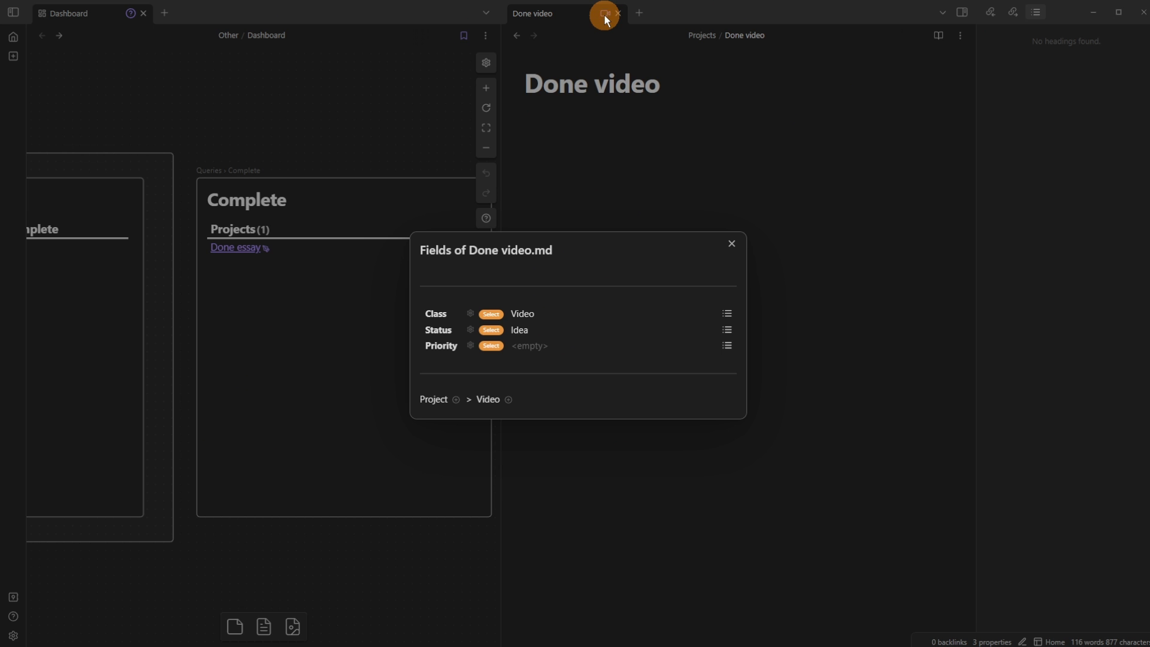
{"action": "left_click", "coordinate": [727, 328]}
{"action": "left_click", "coordinate": [437, 180]}
{"action": "left_click", "coordinate": [727, 330]}
{"action": "left_click", "coordinate": [423, 192]}
{"action": "left_click", "coordinate": [617, 172]}
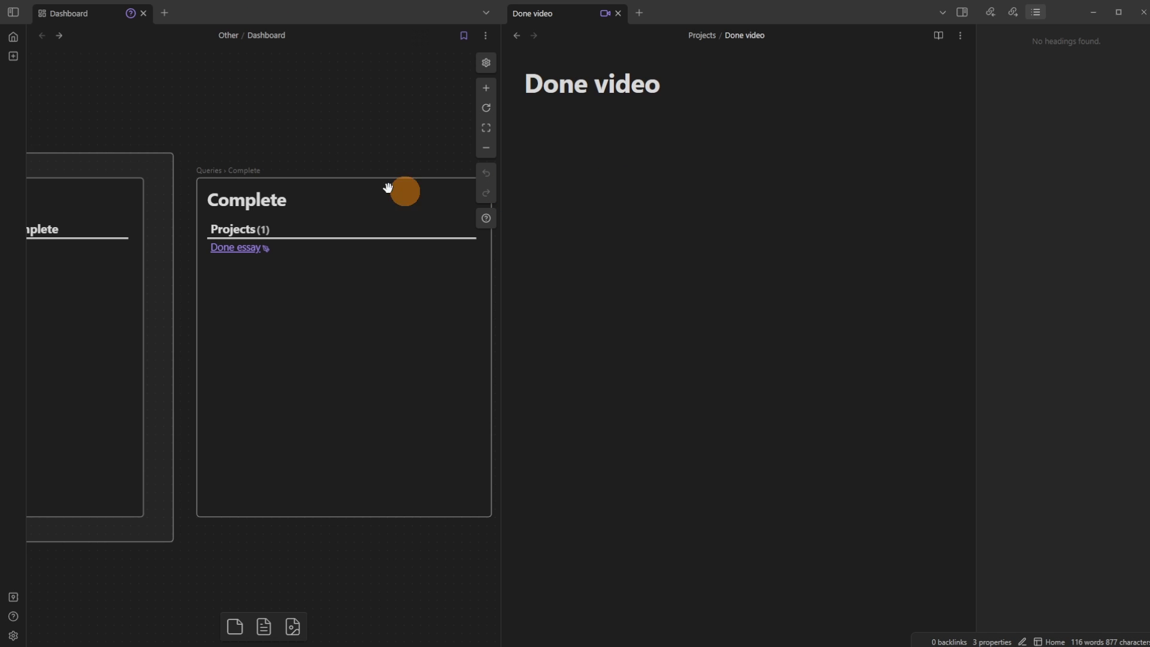
Step: Resize the Complete card on the Dashboard to a narrower width that still fits the Projects table
{"action": "left_click", "coordinate": [357, 127]}
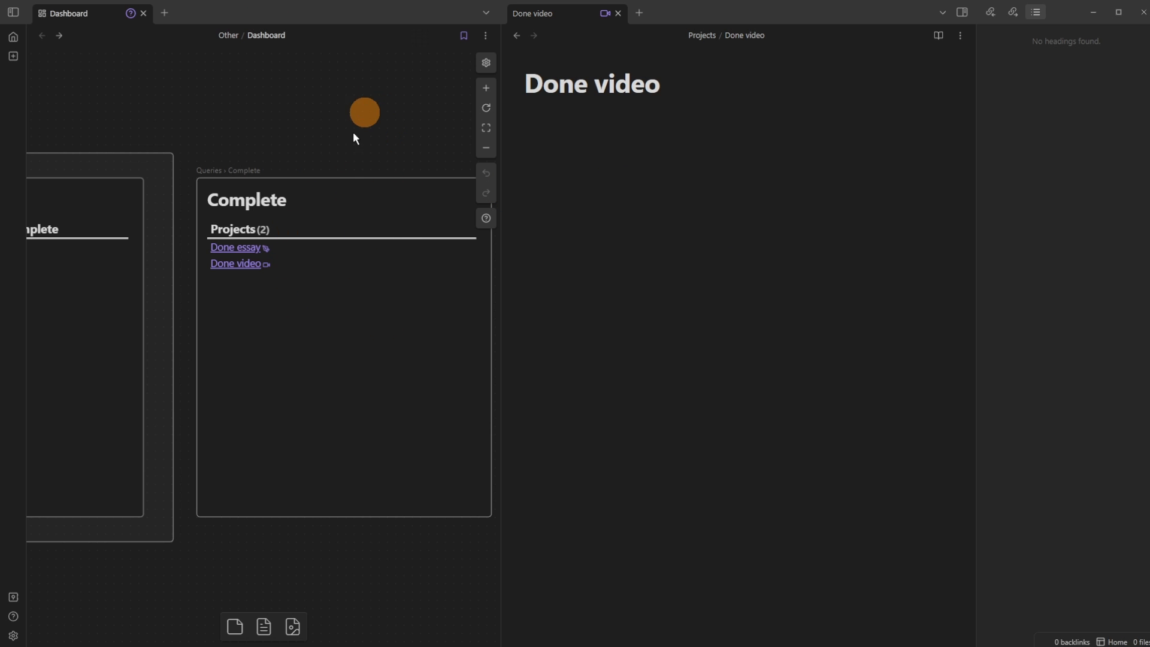
{"action": "left_click", "coordinate": [451, 306]}
{"action": "left_click_drag", "start_coordinate": [485, 302], "coordinate": [339, 294]}
{"action": "scroll", "coordinate": [264, 284], "scroll_direction": "up", "scroll_amount": 3}
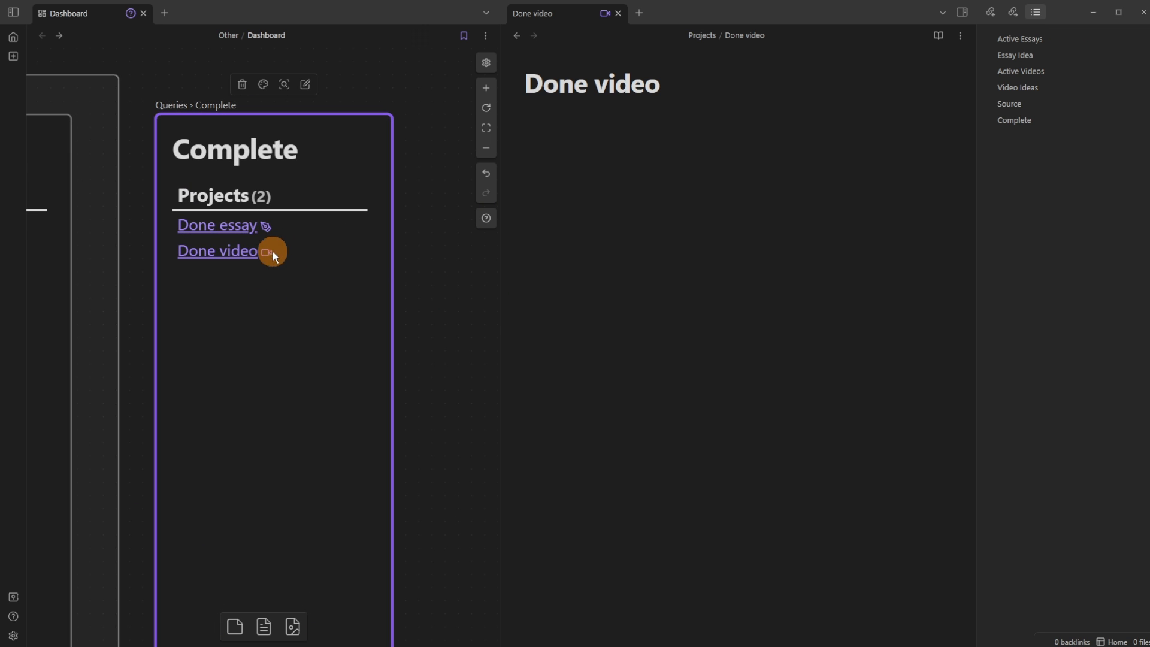
{"action": "left_click_drag", "start_coordinate": [389, 260], "coordinate": [483, 259]}
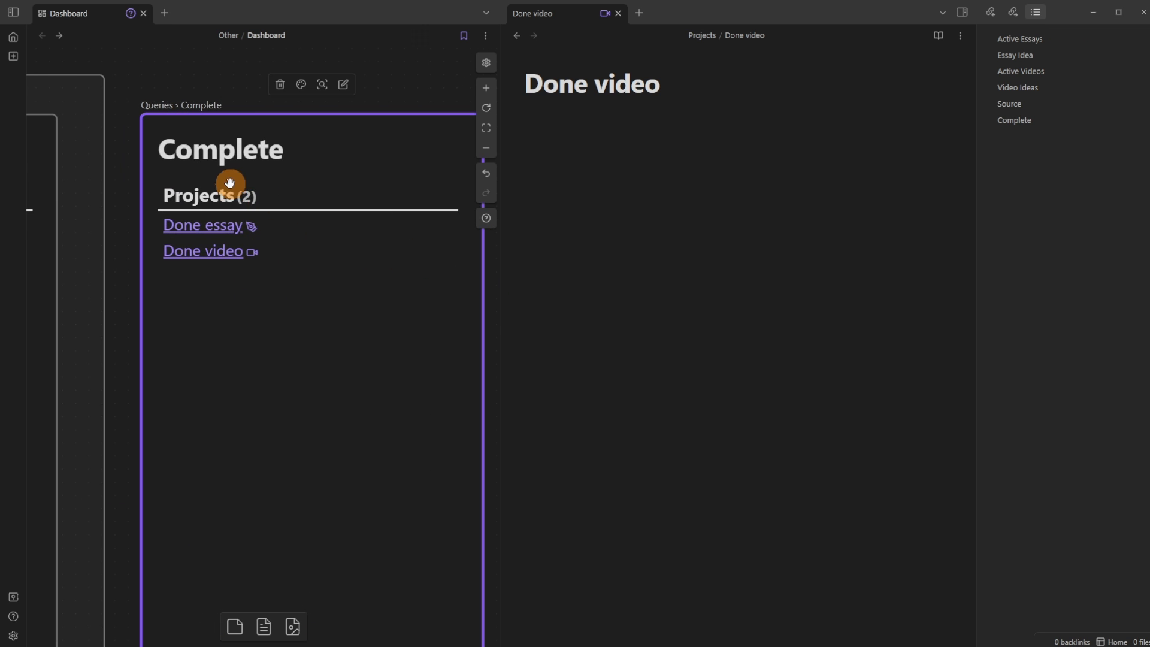
Step: Return to the Queries note and add a Date column to the Projects table query under Complete
{"action": "left_click", "coordinate": [678, 165]}
{"action": "left_click", "coordinate": [518, 38]}
{"action": "left_click", "coordinate": [1016, 120]}
{"action": "left_click", "coordinate": [932, 394]}
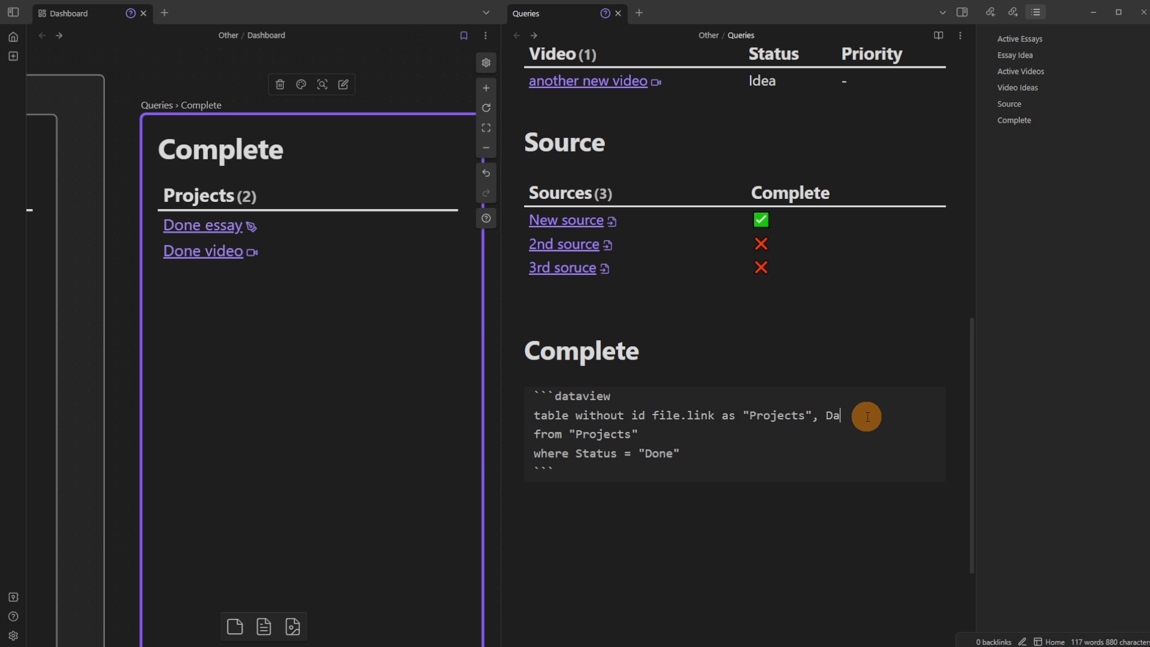
{"action": "type", "text": ", Date"}
{"action": "left_click", "coordinate": [810, 380]}
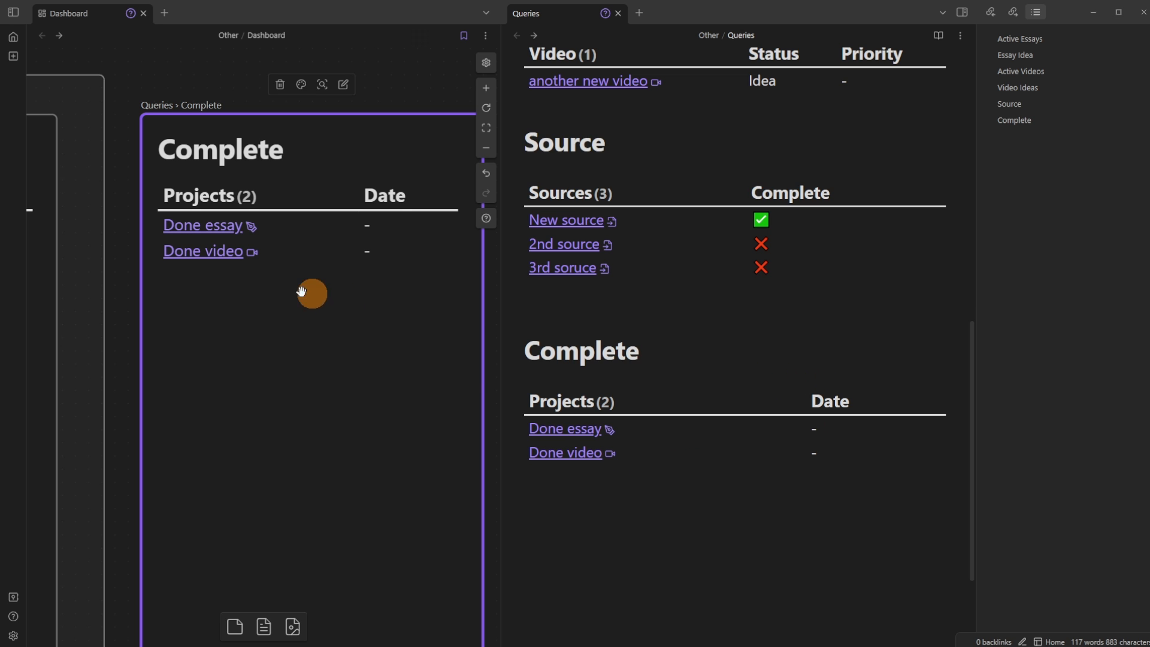
Step: Create a Date attribute of the type that accepts a date for the Video class, starting from the Done video note's fields
{"action": "left_click", "coordinate": [252, 254]}
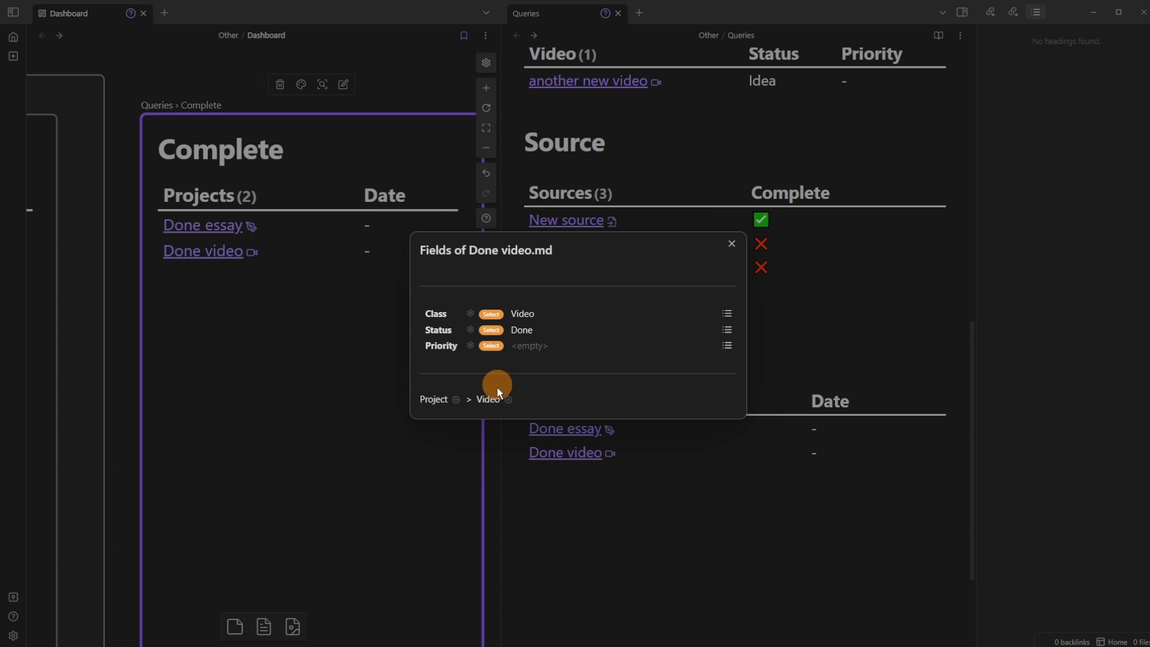
{"action": "left_click", "coordinate": [508, 399]}
{"action": "type", "text": "Date"}
{"action": "left_click", "coordinate": [628, 336]}
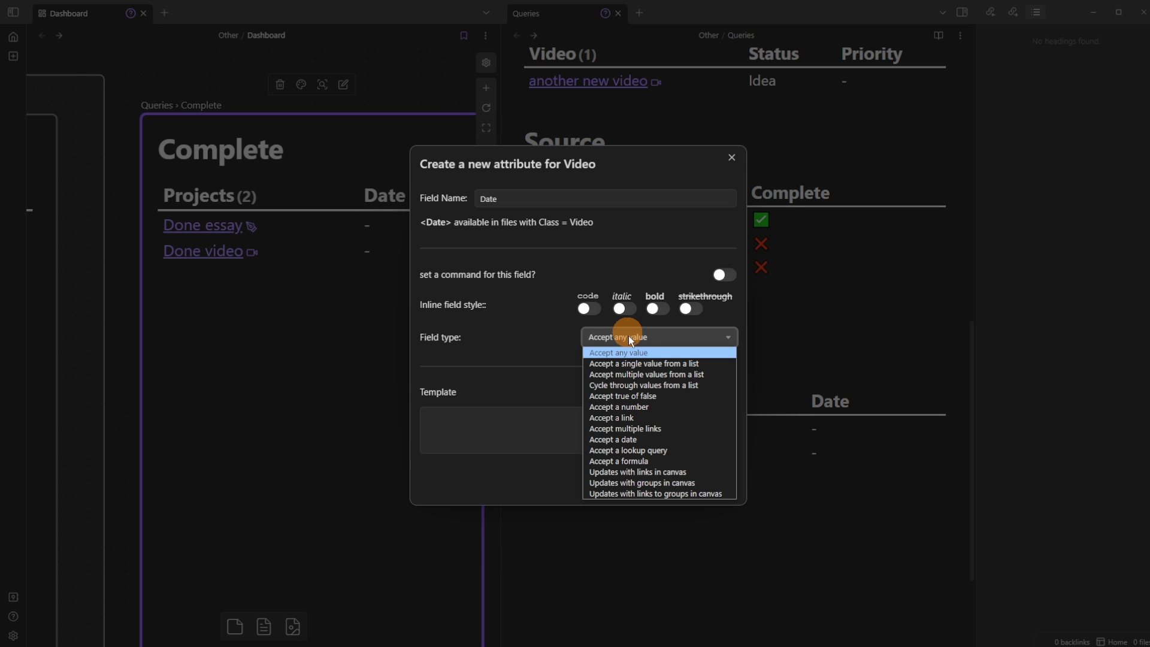
{"action": "left_click", "coordinate": [655, 439]}
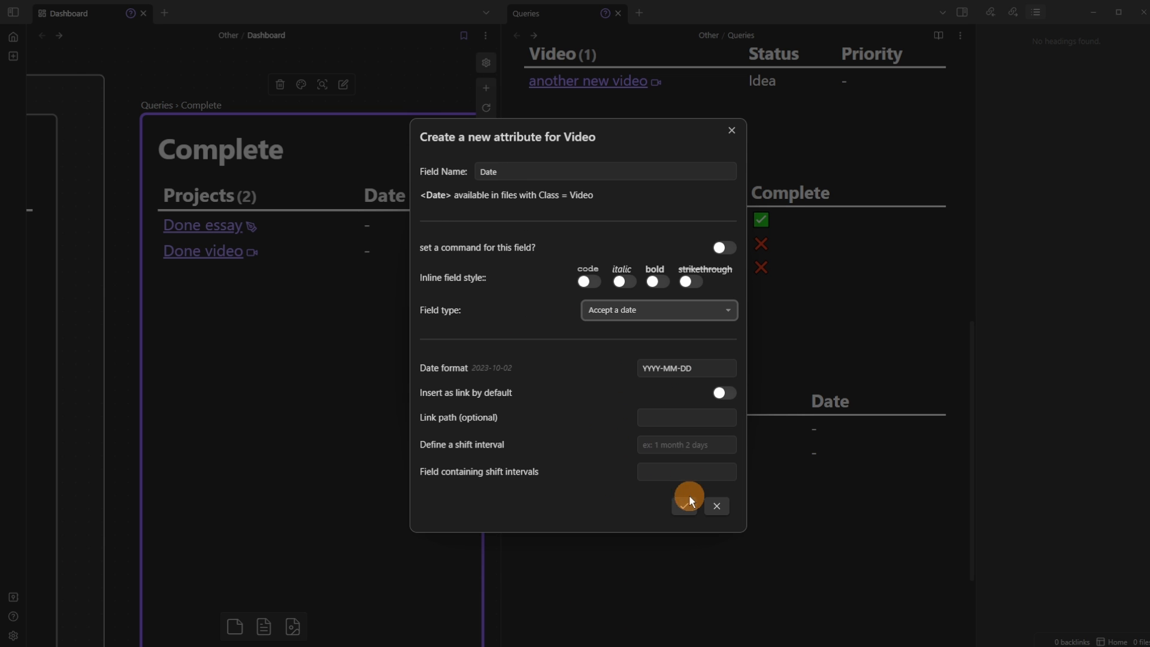
{"action": "left_click", "coordinate": [684, 506]}
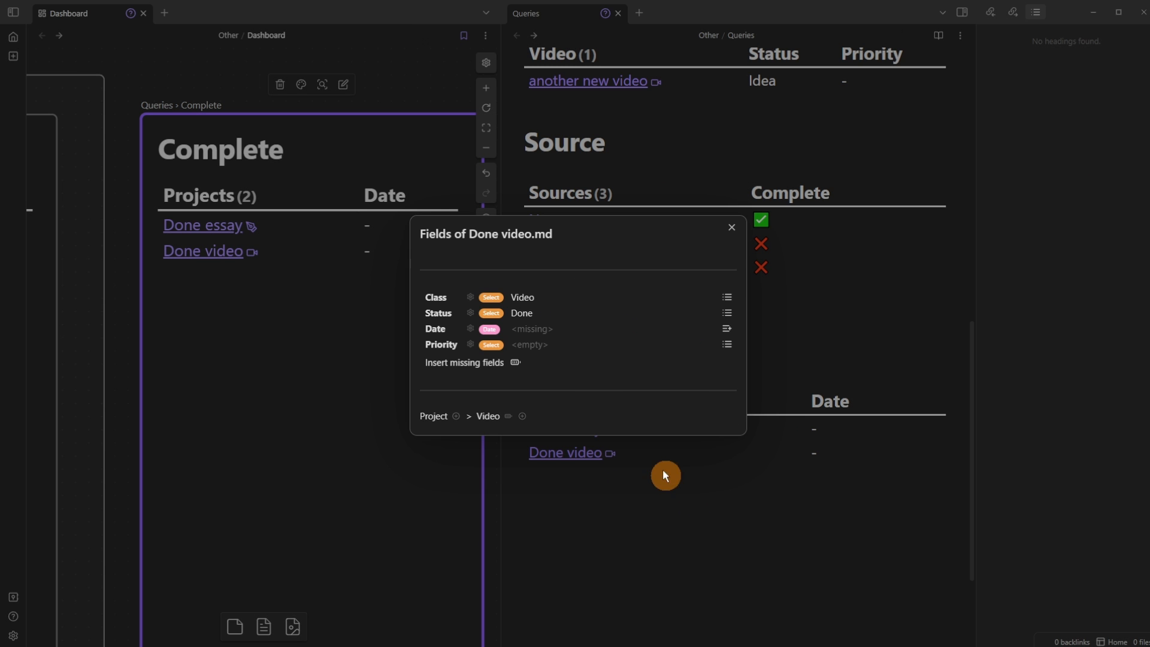
Step: Insert the missing fields into the Done video note and close its fields dialog
{"action": "left_click", "coordinate": [513, 363]}
{"action": "left_click", "coordinate": [772, 66]}
{"action": "left_click", "coordinate": [830, 304]}
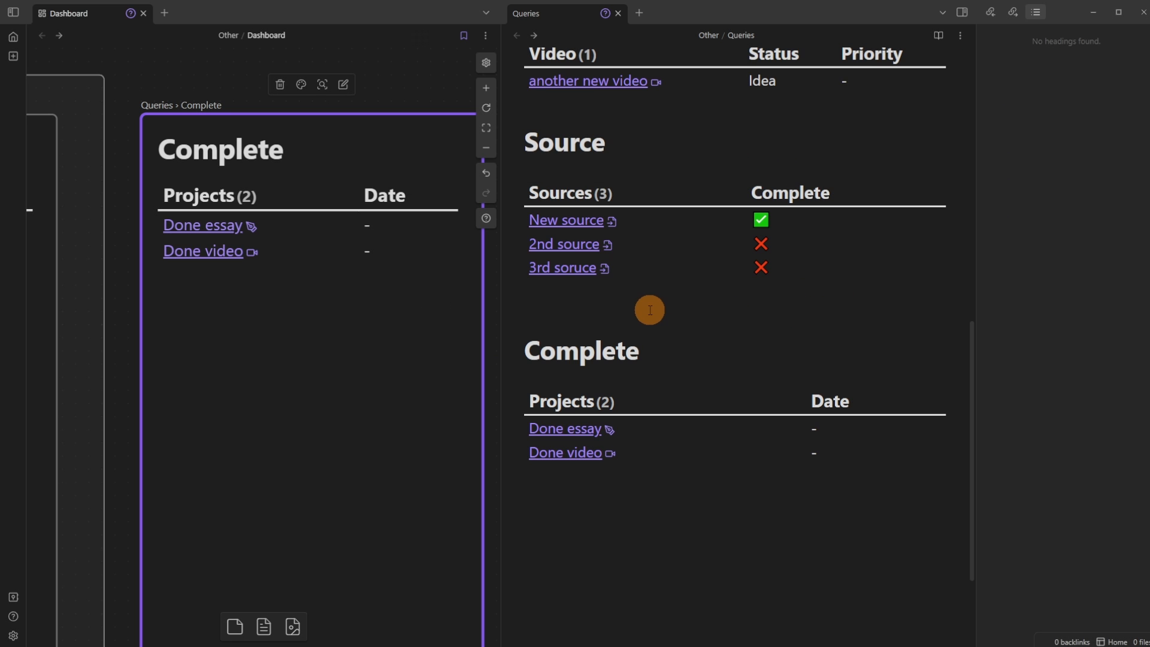
Step: Open Video Template in a new tab, insert its missing fields, and close the template
{"action": "key", "text": "ctrl+o"}
{"action": "type", "text": "template"}
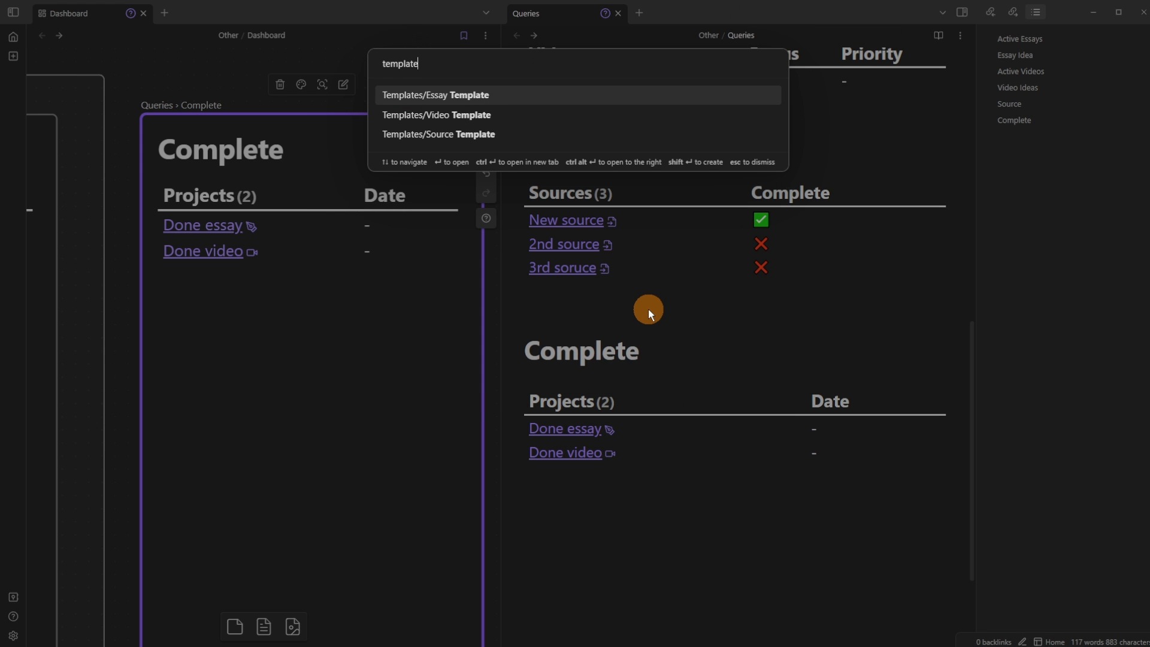
{"action": "key", "text": "Down"}
{"action": "key", "text": "ctrl+Return"}
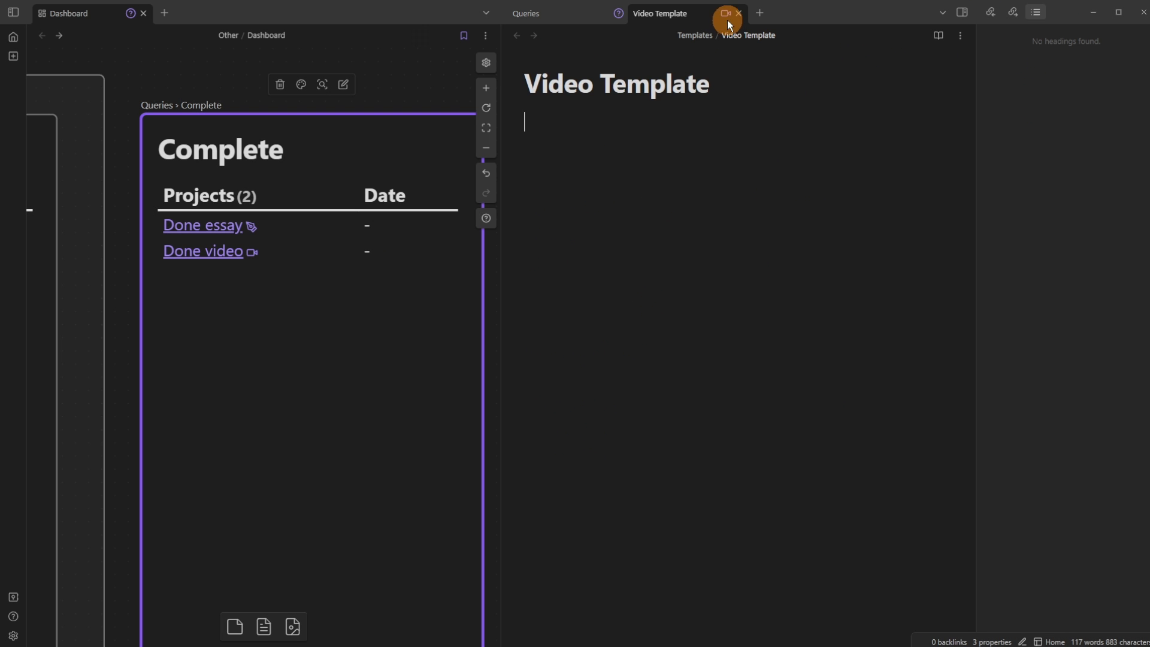
{"action": "left_click", "coordinate": [725, 14]}
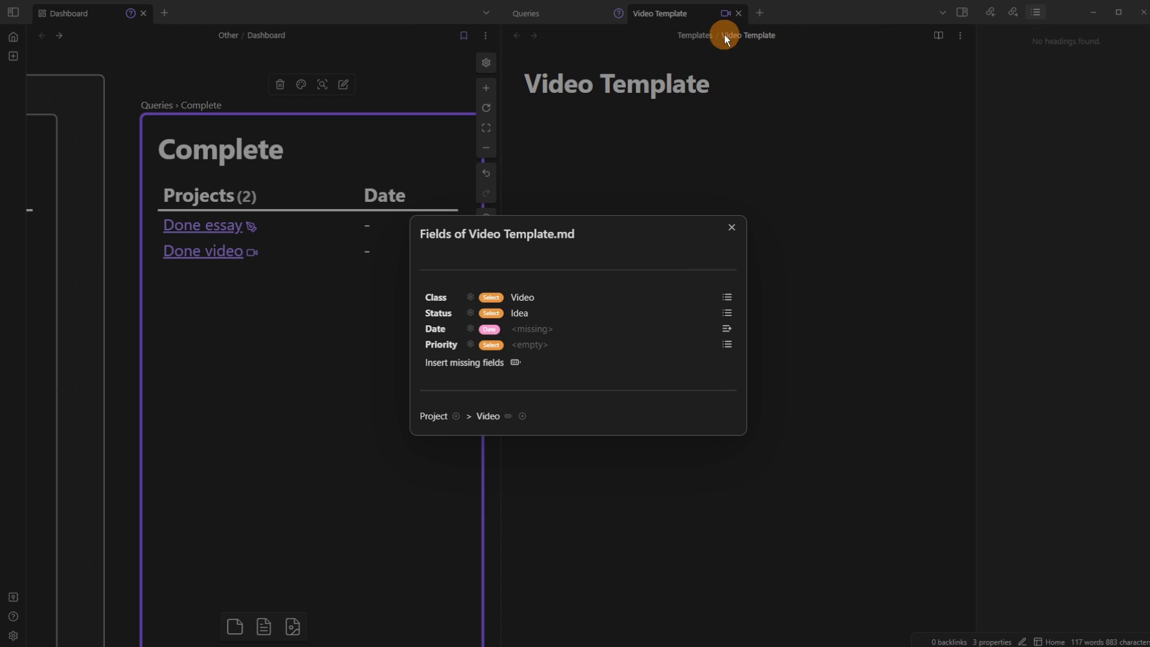
{"action": "left_click", "coordinate": [515, 363]}
{"action": "left_click", "coordinate": [769, 62]}
{"action": "left_click", "coordinate": [751, 69]}
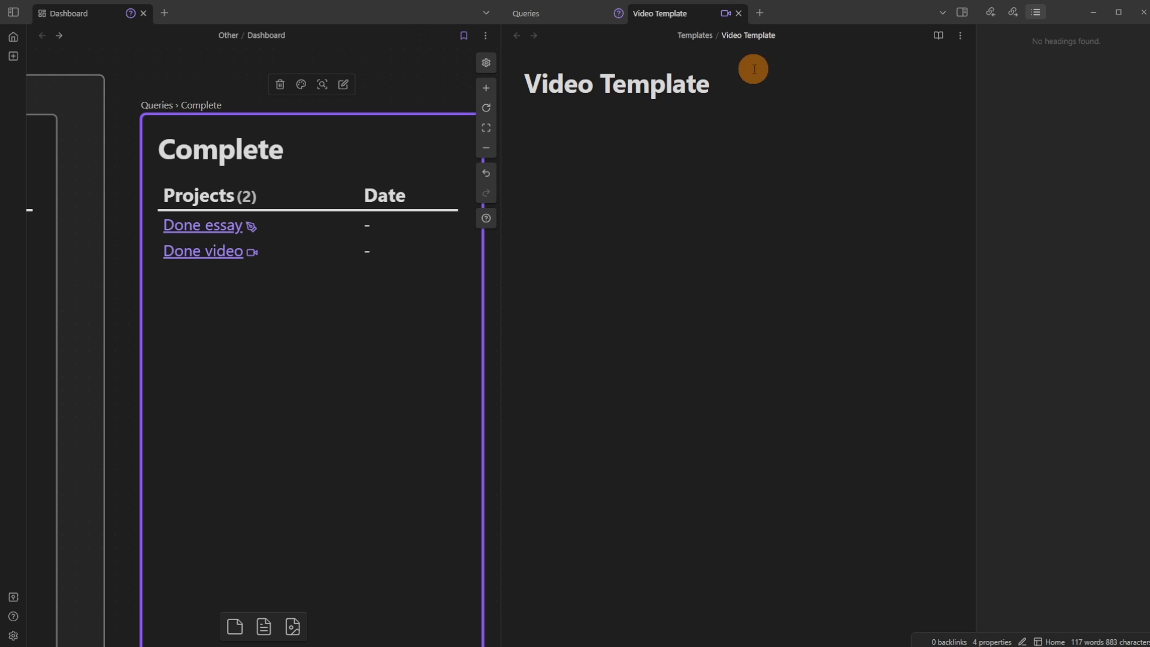
{"action": "left_click", "coordinate": [739, 13]}
Step: Create a note named "New video with date" from the Video template
{"action": "left_click", "coordinate": [568, 169]}
{"action": "key", "text": "ctrl+n"}
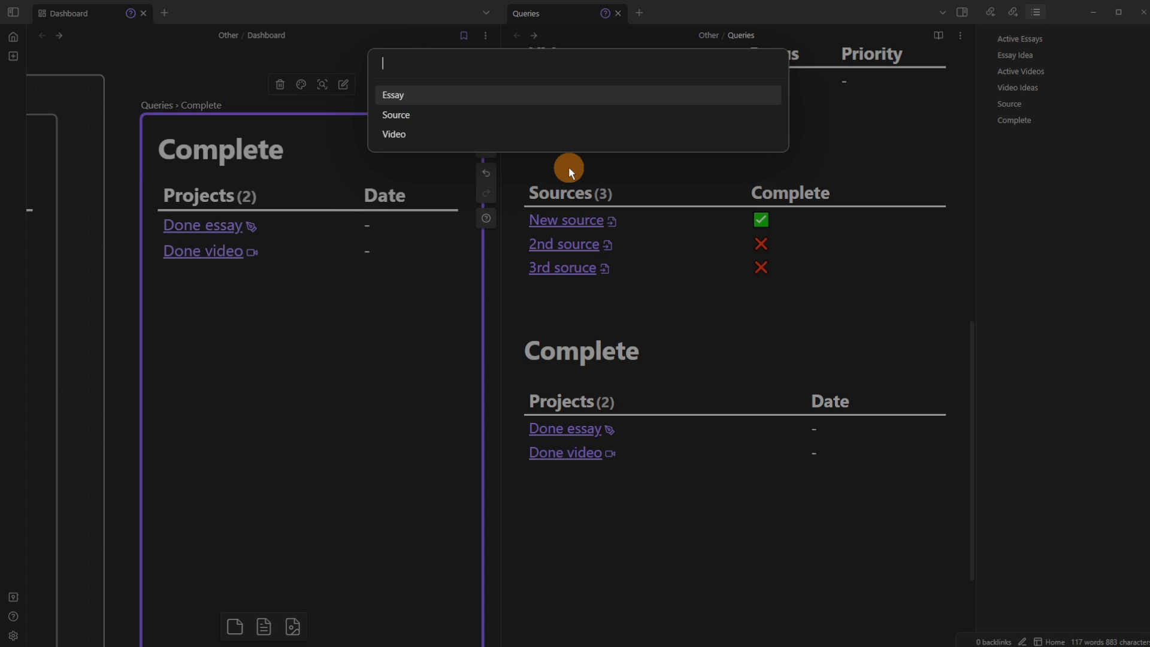
{"action": "key", "text": "Up"}
{"action": "key", "text": "Return"}
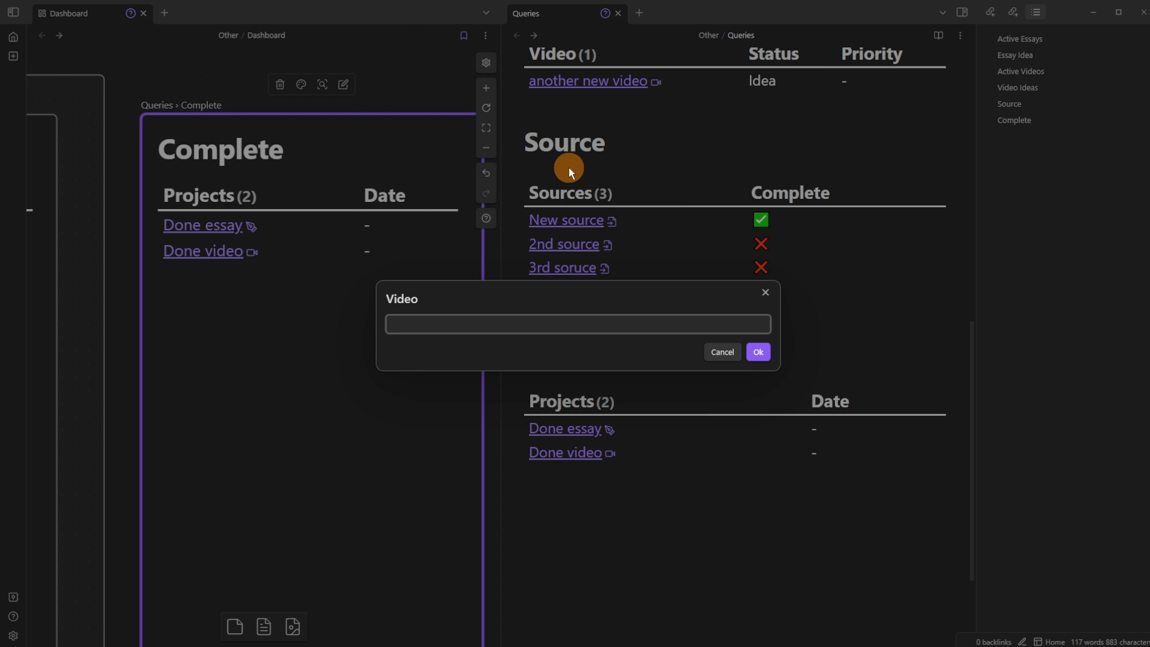
{"action": "type", "text": "New video with date"}
{"action": "key", "text": "Return"}
Step: Open the New video with date note in a new tab, check its metadata fields, and close it
{"action": "key", "text": "ctrl+o"}
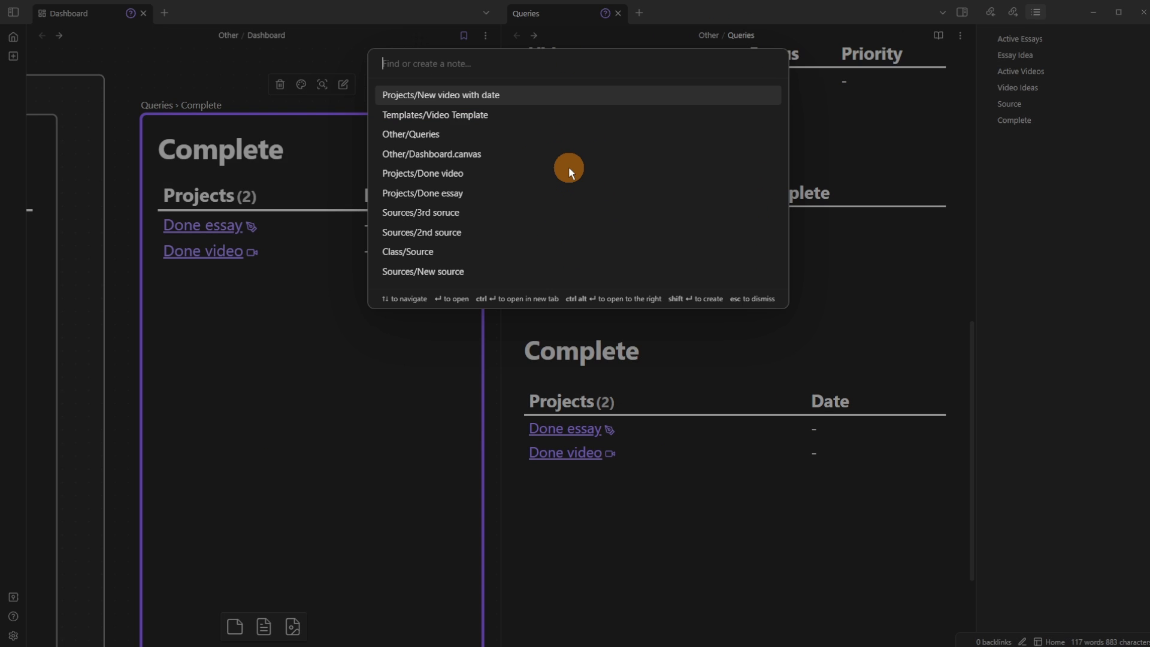
{"action": "key", "text": "ctrl+Return"}
{"action": "left_click", "coordinate": [725, 12]}
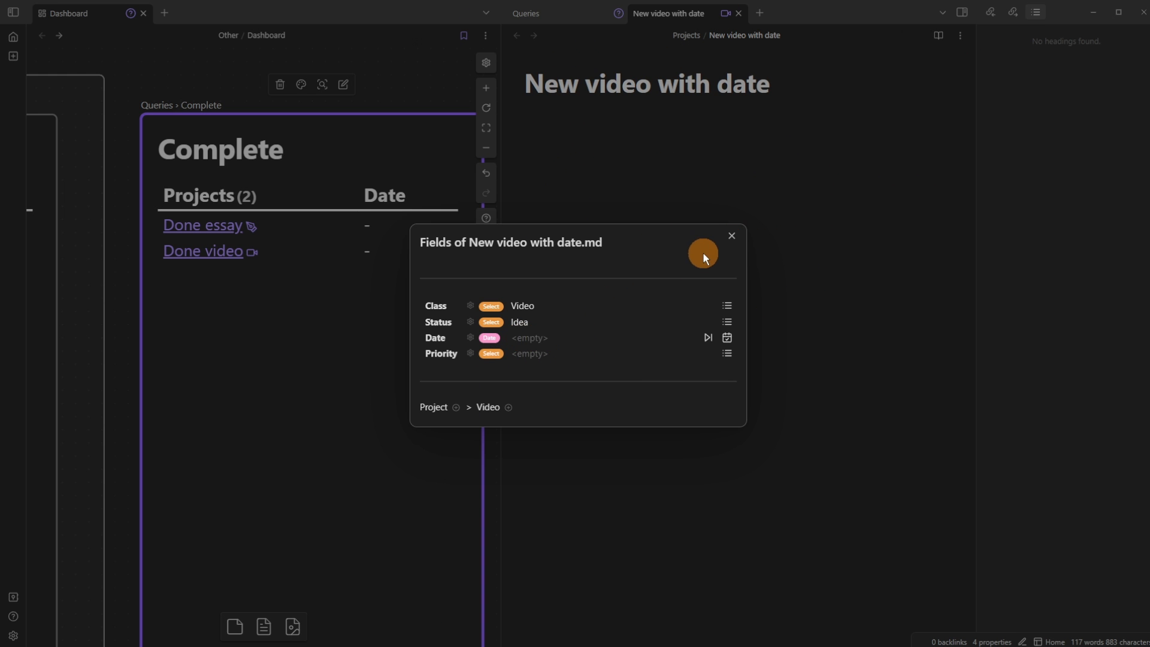
{"action": "left_click", "coordinate": [731, 236]}
{"action": "left_click", "coordinate": [739, 13]}
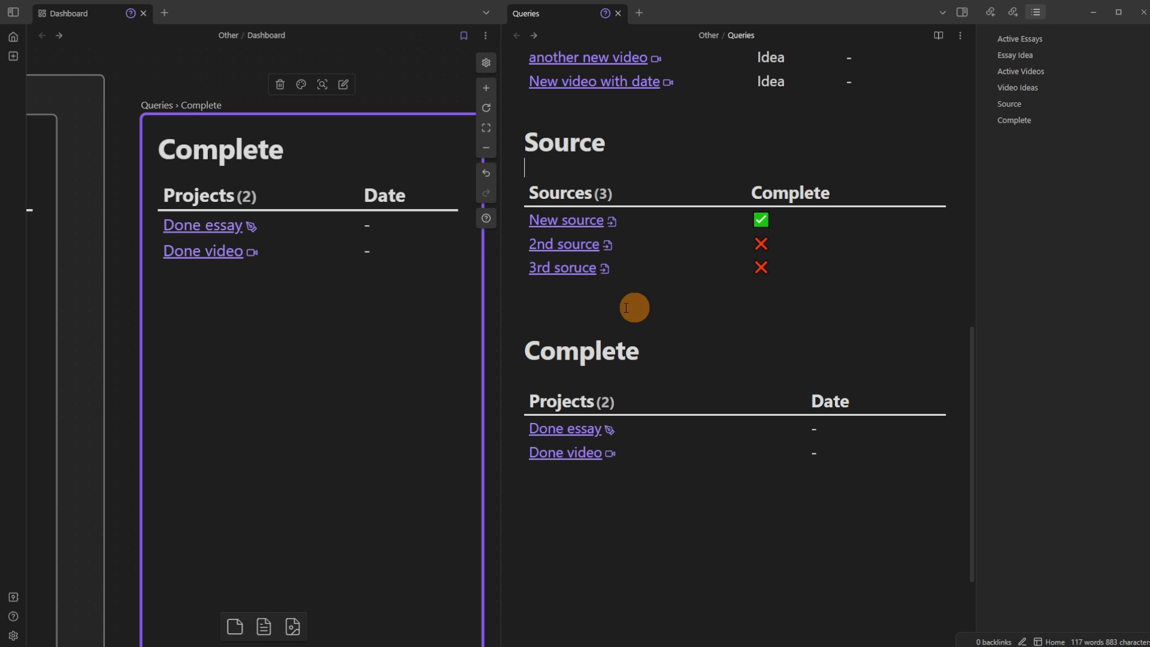
Step: Return to the home Dashboard and add unchecked Temp, Workspace and Research (how) items to the checklist card
{"action": "left_click", "coordinate": [13, 36]}
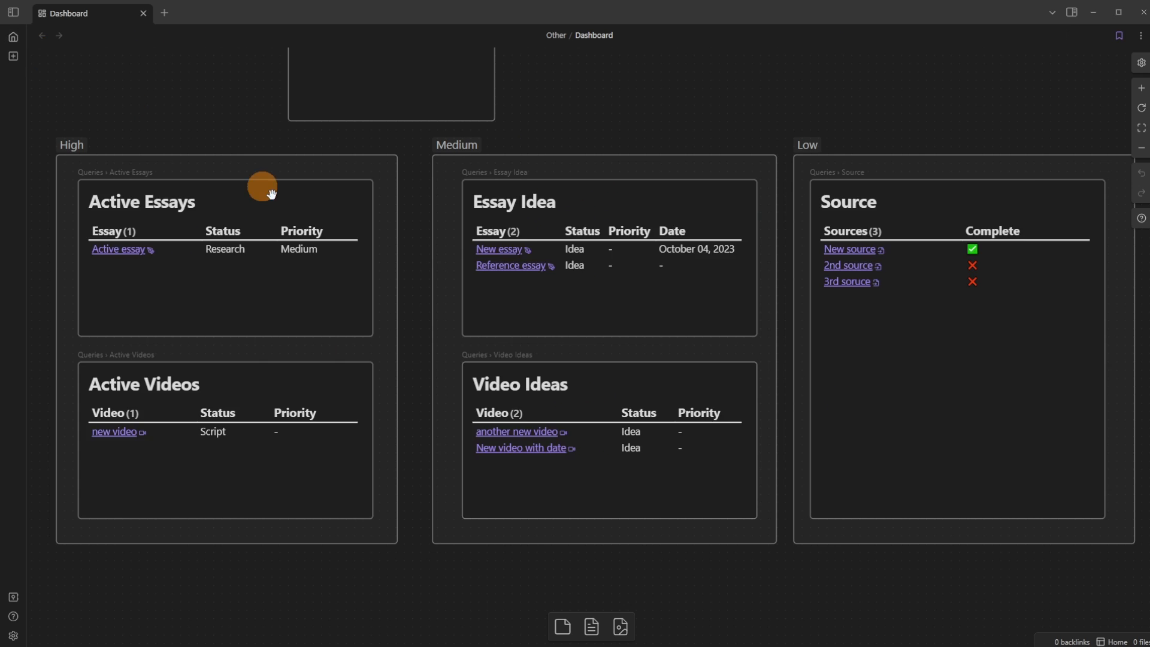
{"action": "scroll", "coordinate": [431, 347], "scroll_direction": "up", "scroll_amount": 3}
{"action": "left_click", "coordinate": [381, 210]}
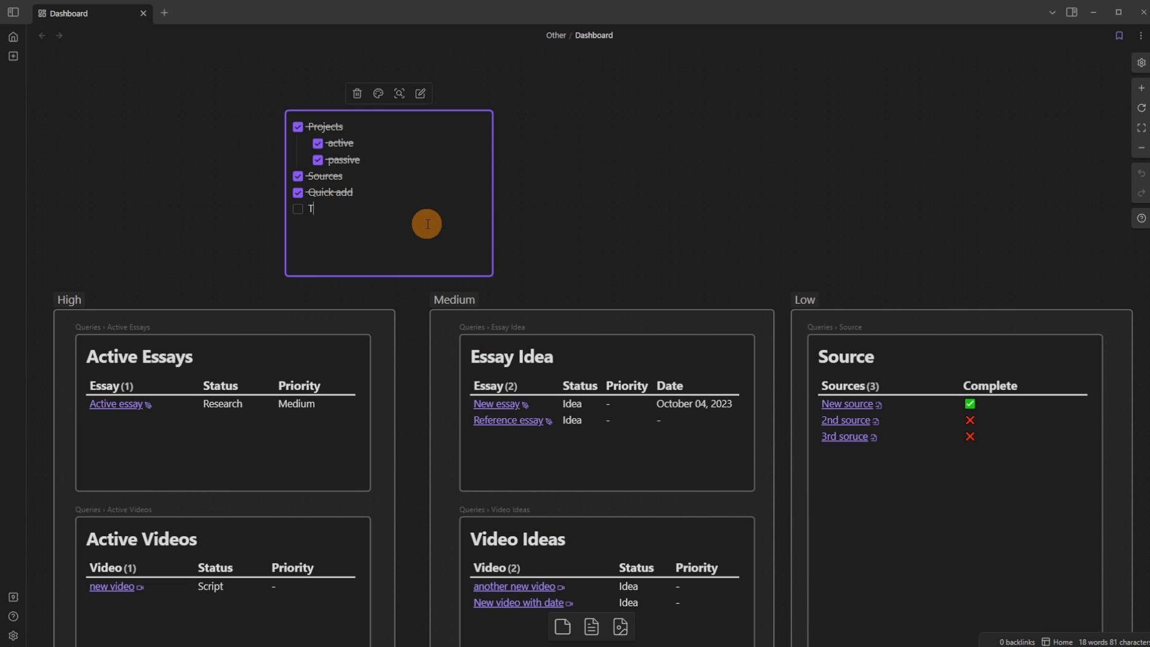
{"action": "left_click", "coordinate": [653, 252]}
{"action": "double_click", "coordinate": [390, 212]}
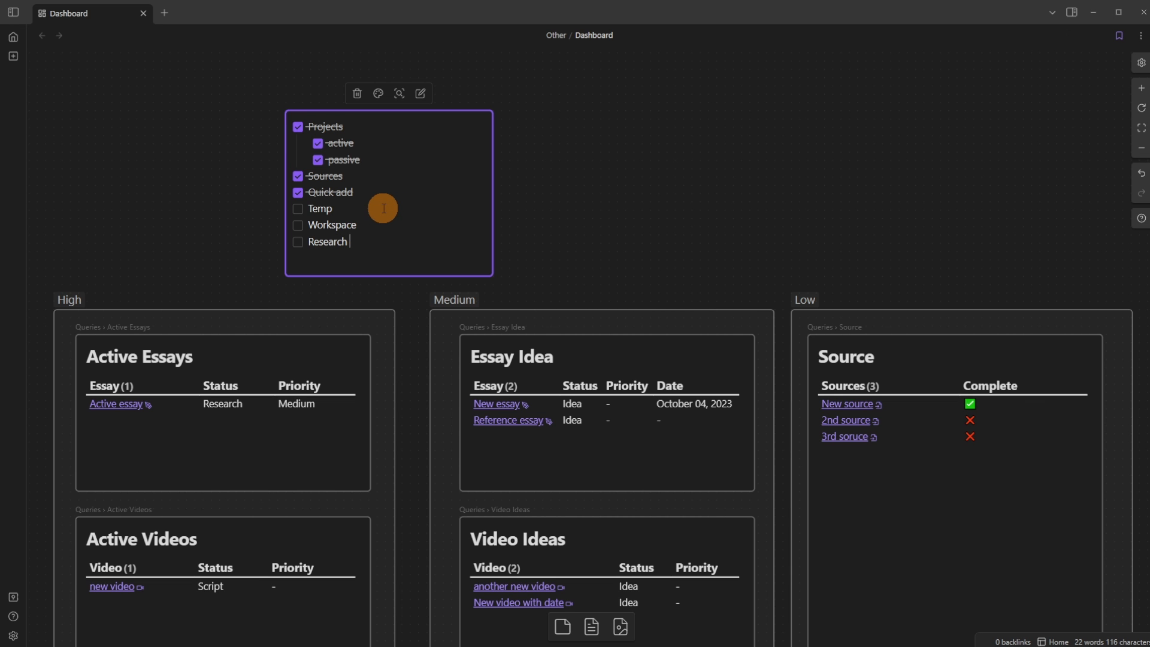
{"action": "left_click", "coordinate": [682, 151]}
Step: Open the New essay note from the Dashboard's Essay Idea card in its own tab
{"action": "scroll", "coordinate": [595, 162], "scroll_direction": "down", "scroll_amount": 3}
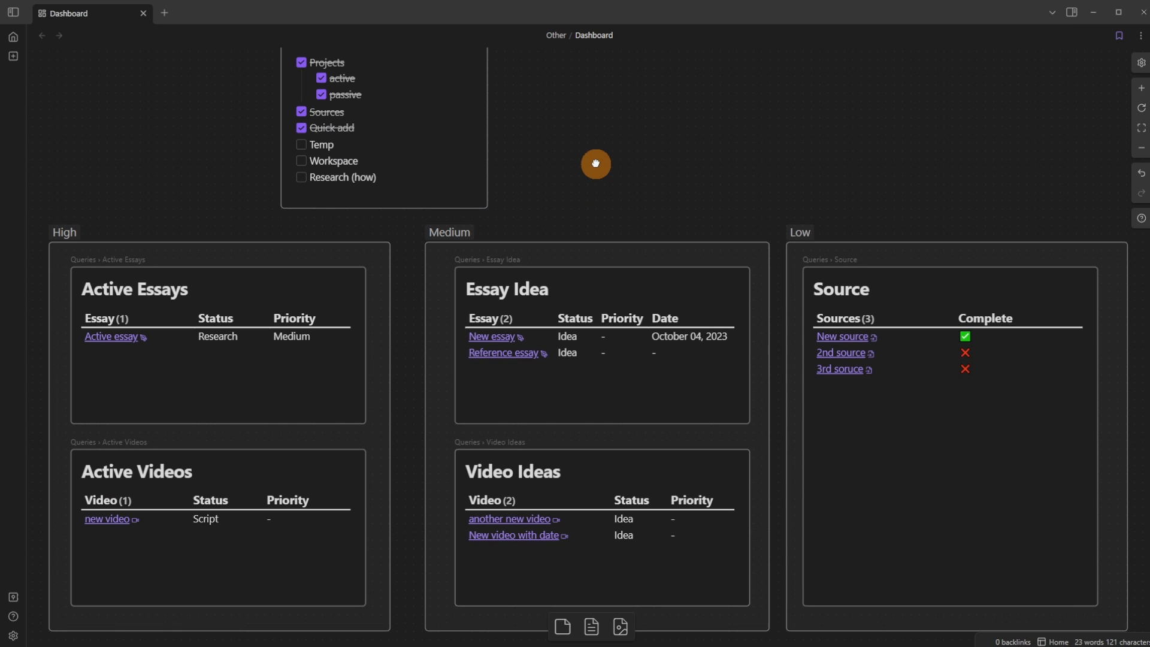
{"action": "left_click_drag", "start_coordinate": [686, 212], "coordinate": [675, 188]}
{"action": "left_click_drag", "start_coordinate": [908, 418], "coordinate": [680, 350]}
{"action": "left_click_drag", "start_coordinate": [464, 362], "coordinate": [825, 436]}
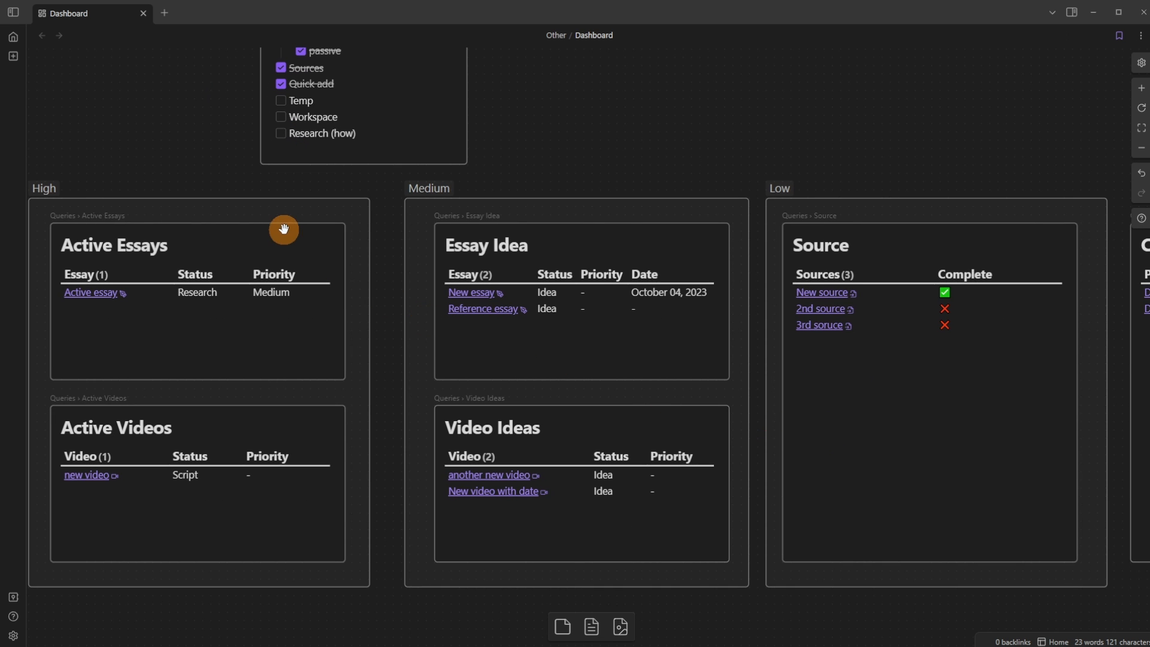
{"action": "left_click", "coordinate": [472, 296]}
{"action": "left_click", "coordinate": [472, 296]}
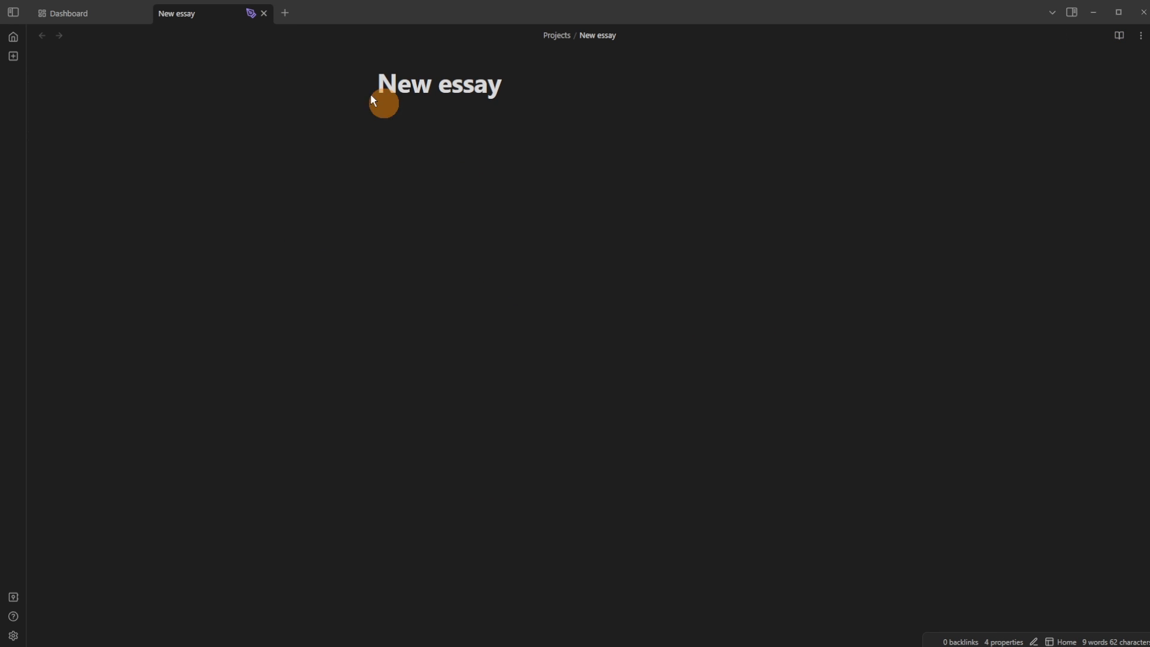
Step: Turn off Readable line length in the editor settings and close the settings
{"action": "left_click", "coordinate": [13, 635]}
{"action": "left_click", "coordinate": [293, 92]}
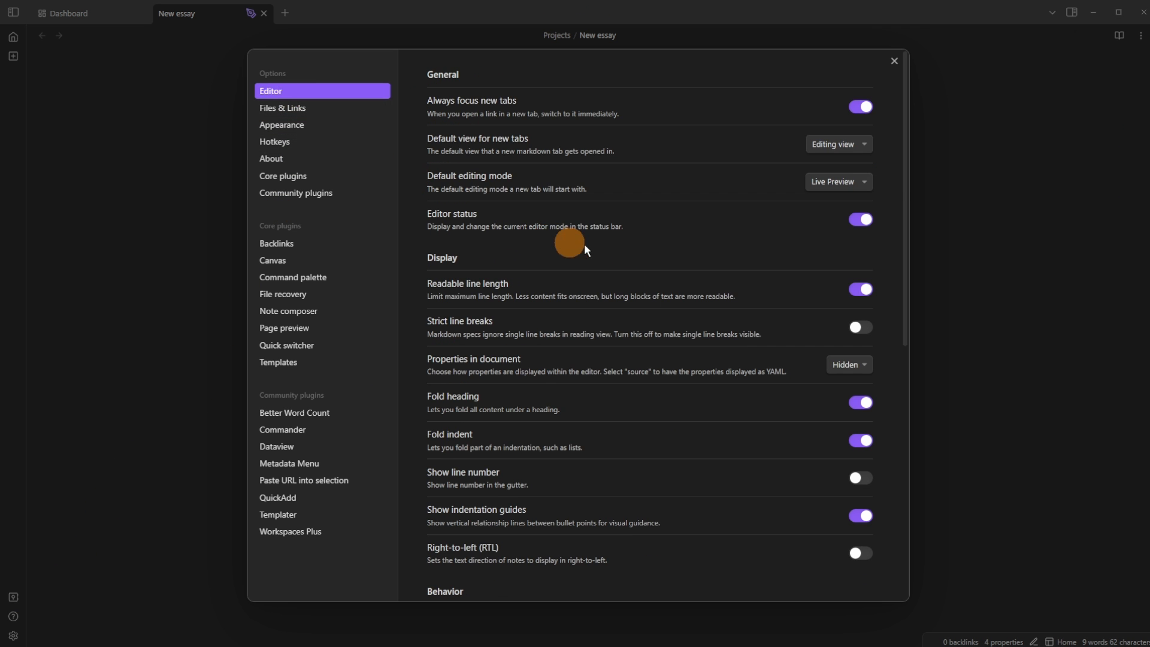
{"action": "left_click", "coordinate": [868, 289]}
{"action": "left_click", "coordinate": [909, 279]}
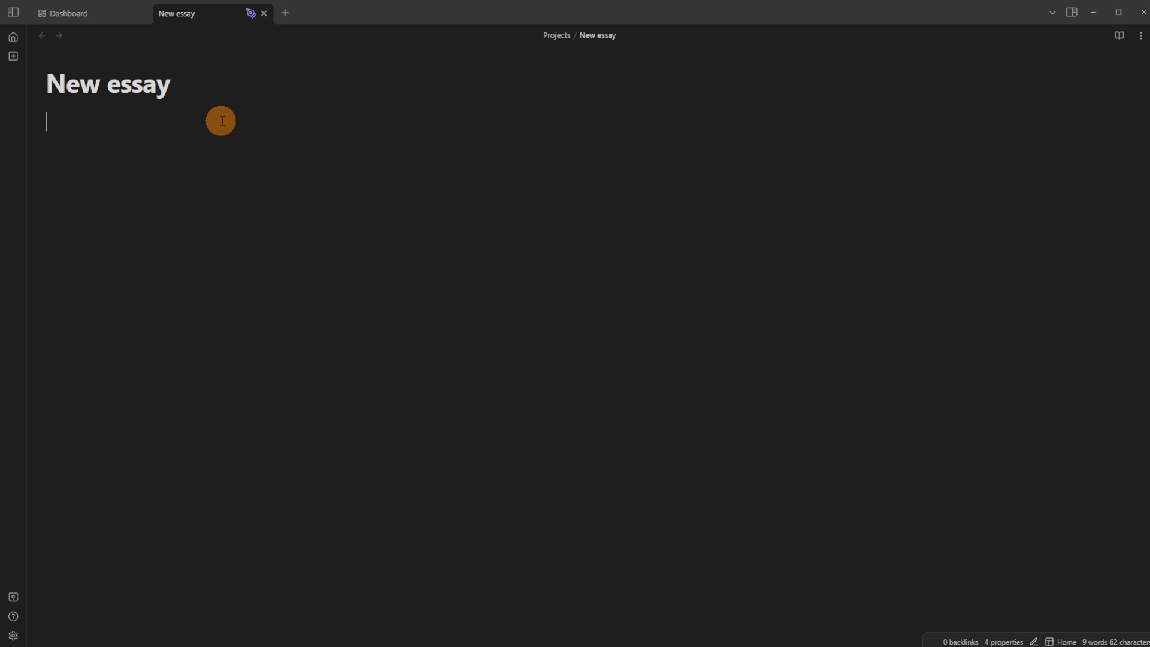
Step: Split the workspace with a new tab beside New essay and open the 2nd source note in it
{"action": "left_click", "coordinate": [285, 13]}
{"action": "left_click_drag", "start_coordinate": [327, 18], "coordinate": [911, 278]}
{"action": "key", "text": "ctrl+o"}
{"action": "type", "text": "soru"}
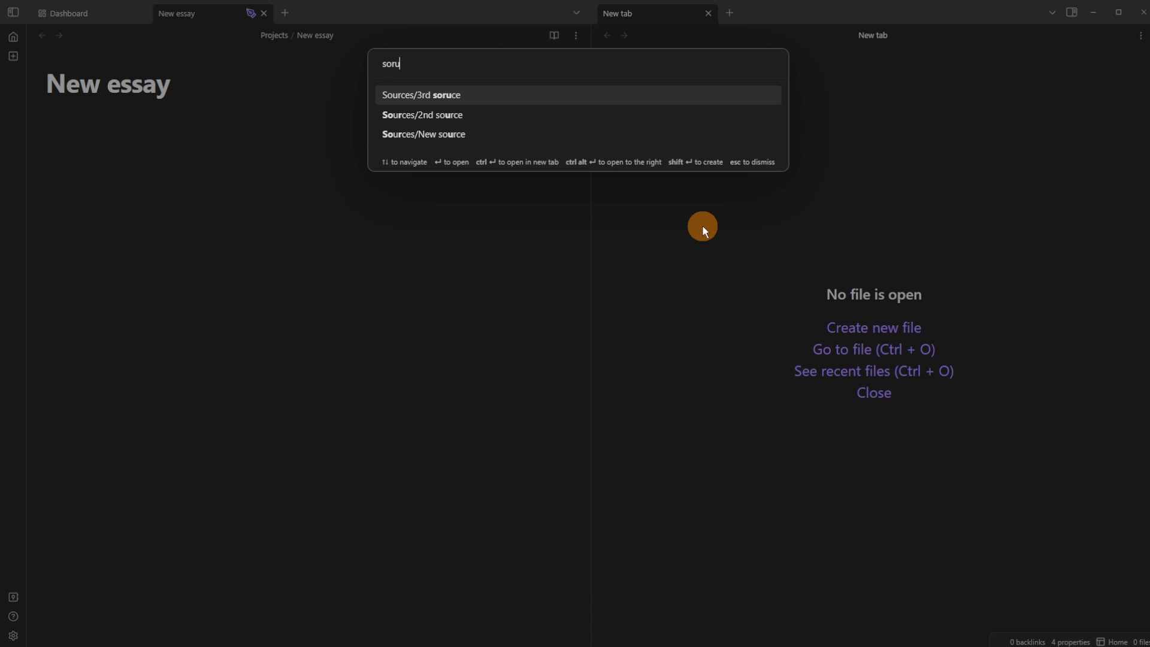
{"action": "key", "text": "Down"}
{"action": "key", "text": "Return"}
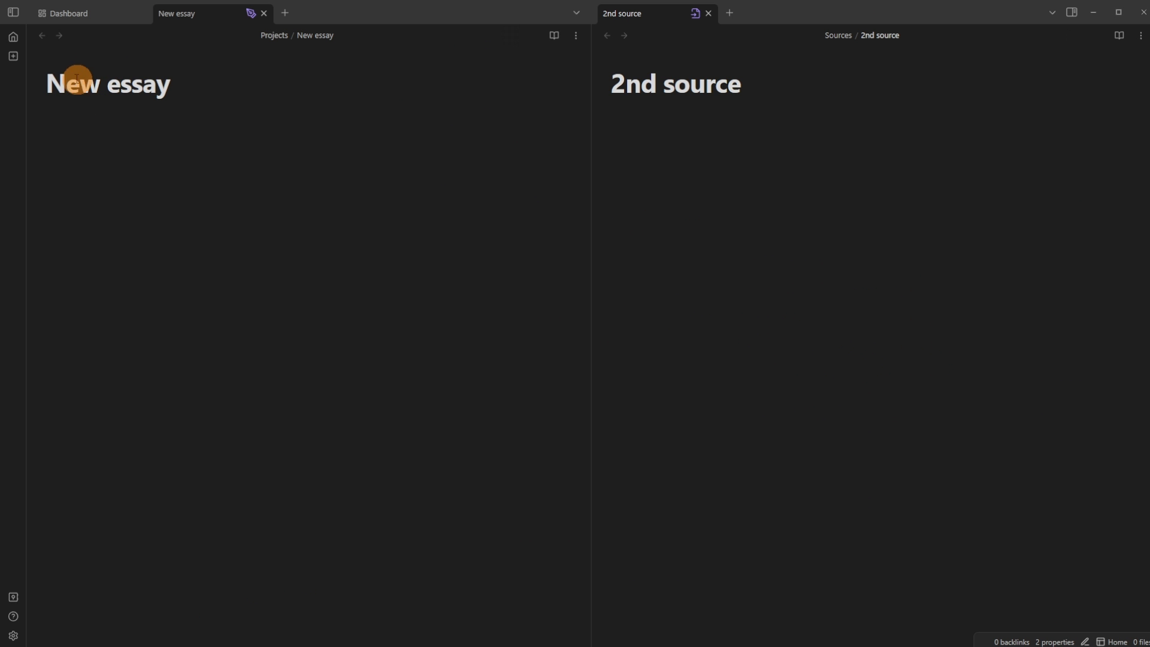
Step: Write "Writing the script" in New essay, followed by the level-one headings Intro, Background and Conclusion
{"action": "left_click", "coordinate": [177, 145]}
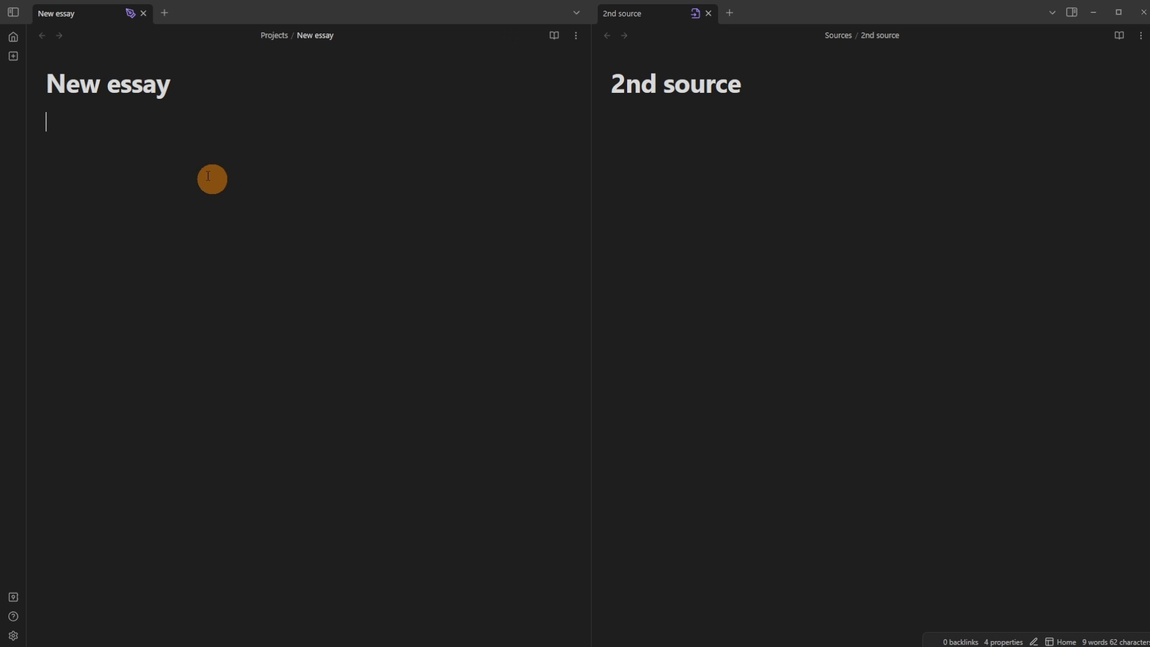
{"action": "type", "text": "Writing the scrip"}
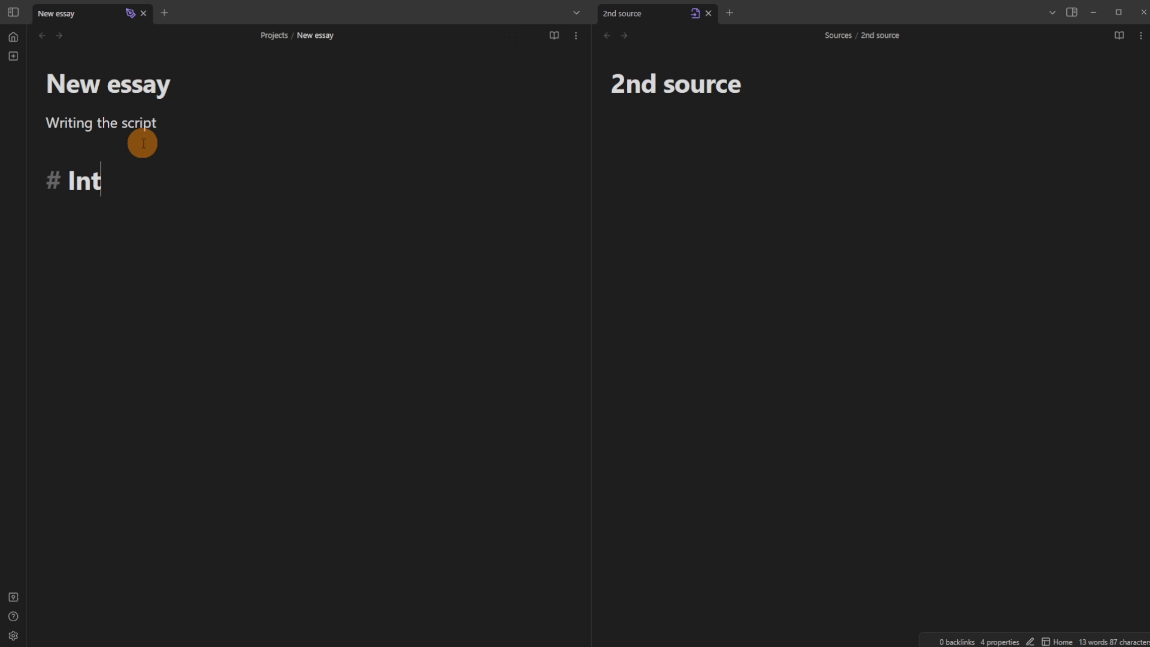
{"action": "type", "text": "tro"}
{"action": "key", "text": "Return"}
{"action": "type", "text": "# Background"}
{"action": "key", "text": "Return"}
{"action": "type", "text": "# conclu"}
{"action": "key", "text": "ctrl+BackSpace"}
{"action": "type", "text": "C"}
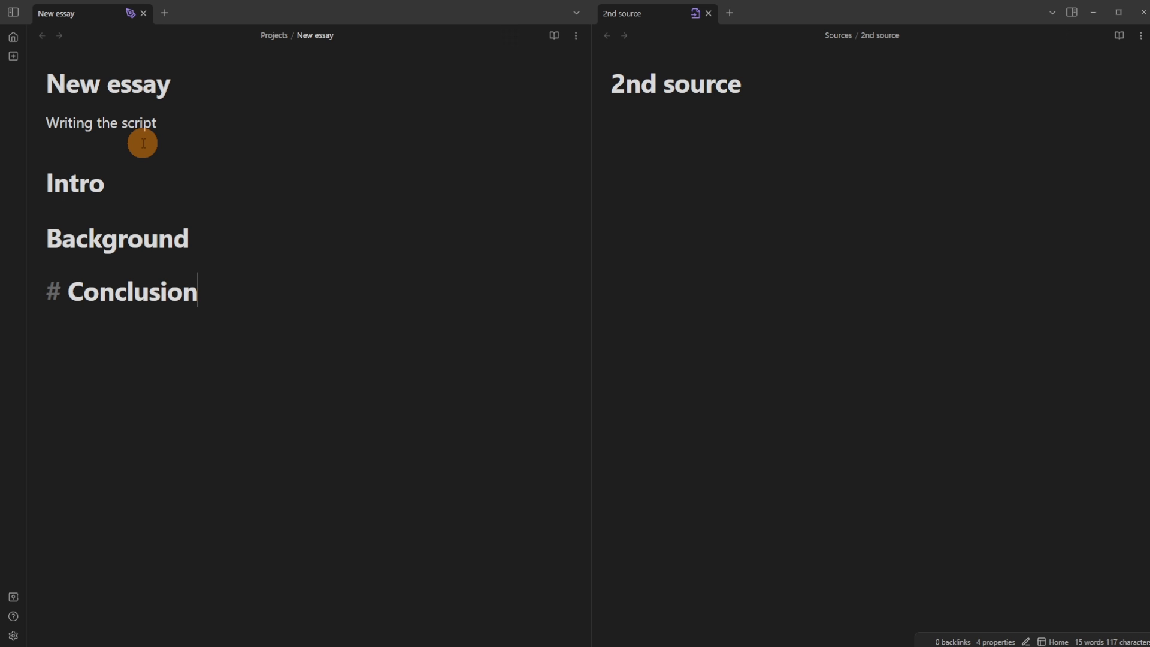
{"action": "type", "text": "onclusion"}
Step: Fill the 2nd source note with several short lines of placeholder text, such as a;dlskf, df and adfa
{"action": "left_click", "coordinate": [783, 154]}
{"action": "type", "text": "a"}
{"action": "key", "text": "Return"}
{"action": "type", "text": "df"}
{"action": "key", "text": "Return"}
{"action": "type", "text": "adf"}
{"action": "type", "text": "a"}
{"action": "left_click", "coordinate": [852, 197]}
{"action": "left_click", "coordinate": [791, 263]}
{"action": "left_click_drag", "start_coordinate": [666, 299], "coordinate": [611, 296]}
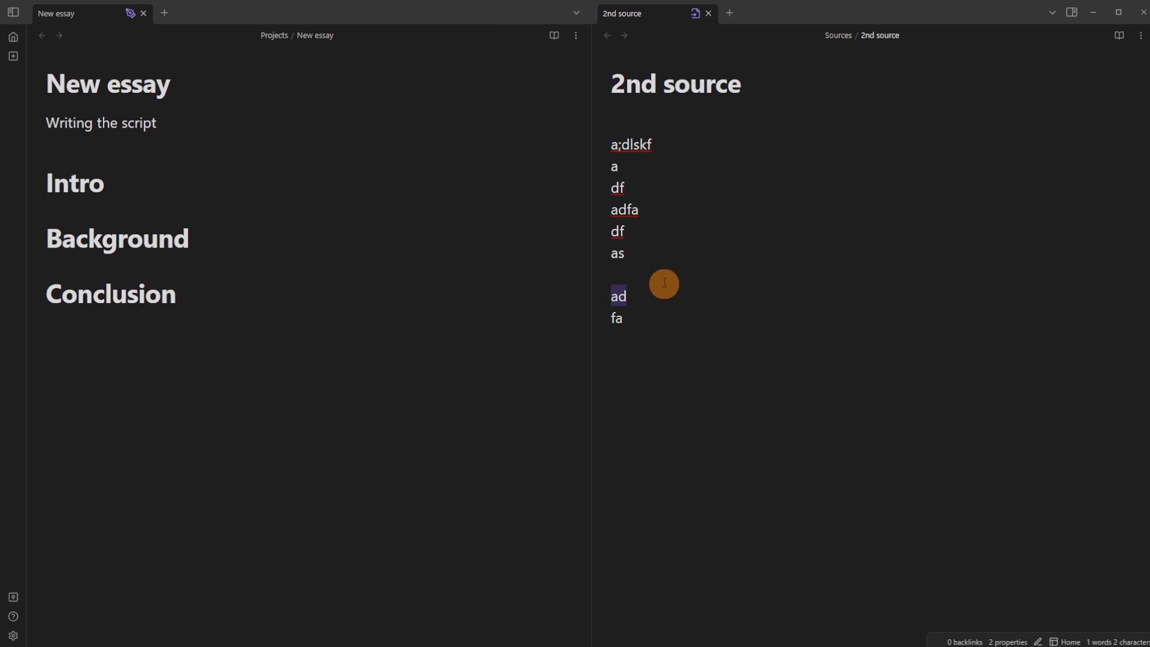
{"action": "double_click", "coordinate": [641, 254]}
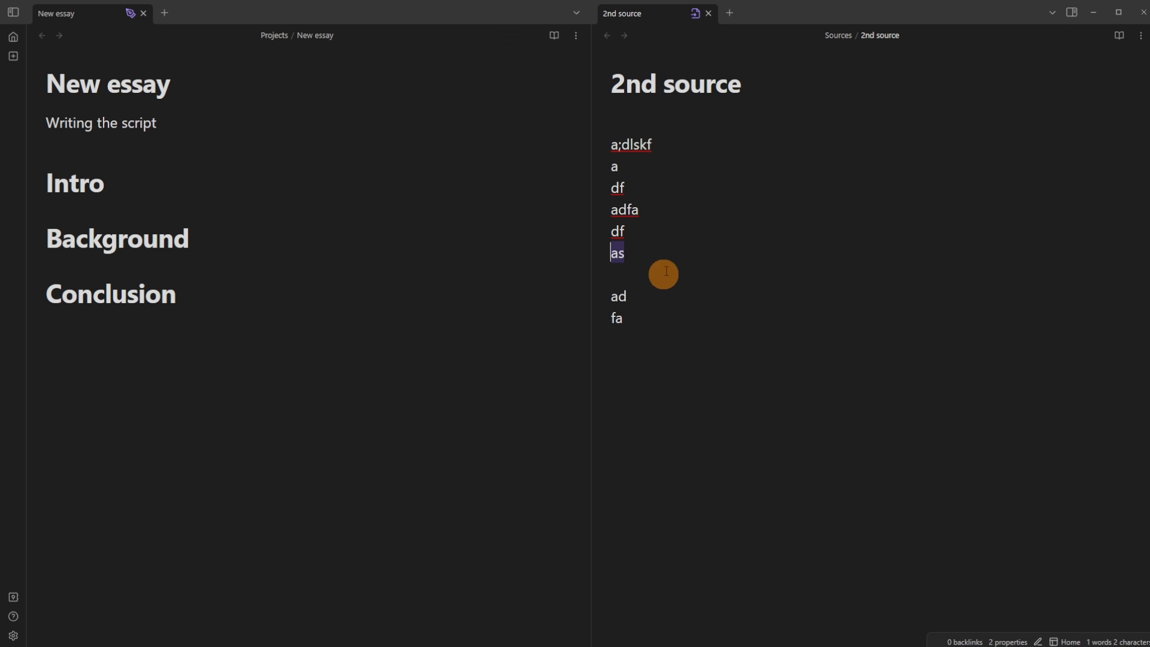
{"action": "left_click", "coordinate": [660, 228]}
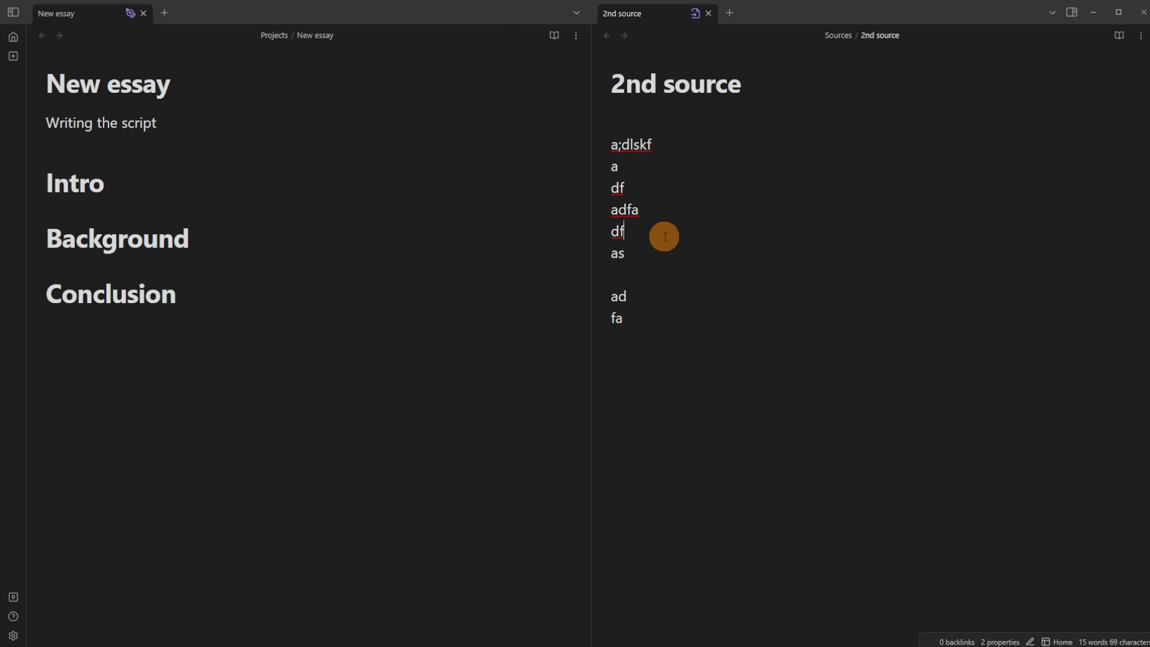
{"action": "left_click", "coordinate": [676, 284]}
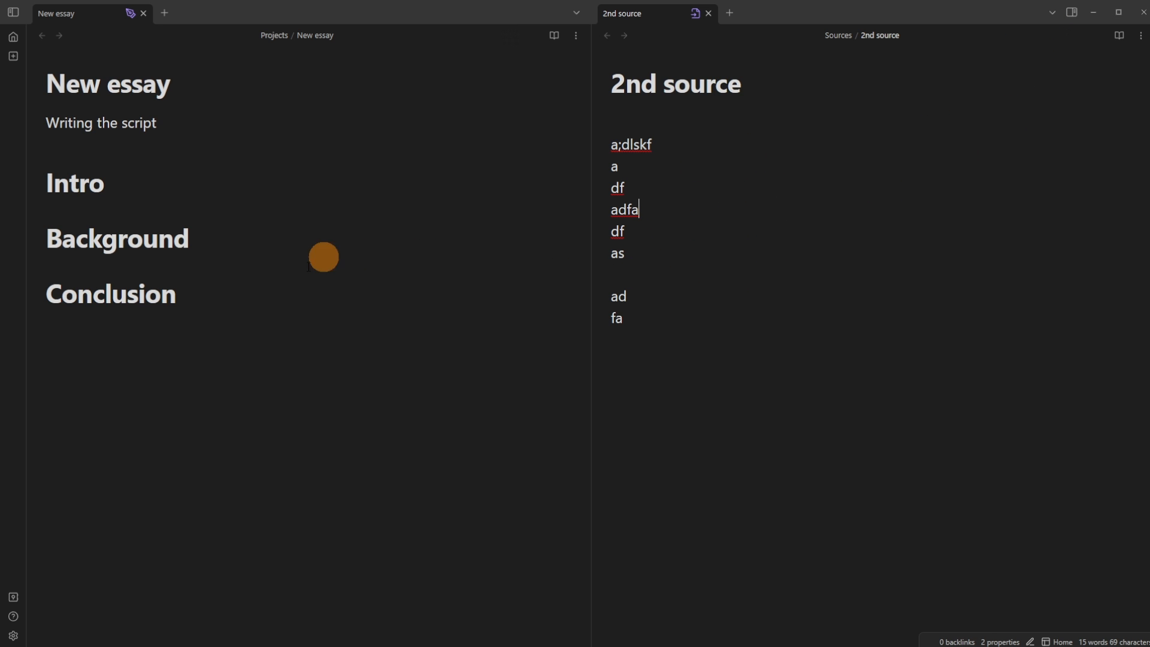
Step: Insert blank lines beneath the Background and Intro headings in New essay, then place the cursor back in 2nd source
{"action": "left_click", "coordinate": [162, 365]}
{"action": "left_click", "coordinate": [202, 266]}
{"action": "key", "text": "Return"}
{"action": "key", "text": "Return"}
{"action": "key", "text": "Return"}
{"action": "key", "text": "Up"}
{"action": "key", "text": "Up"}
{"action": "key", "text": "Up"}
{"action": "key", "text": "Up"}
{"action": "key", "text": "Up"}
{"action": "key", "text": "Return"}
{"action": "key", "text": "Return"}
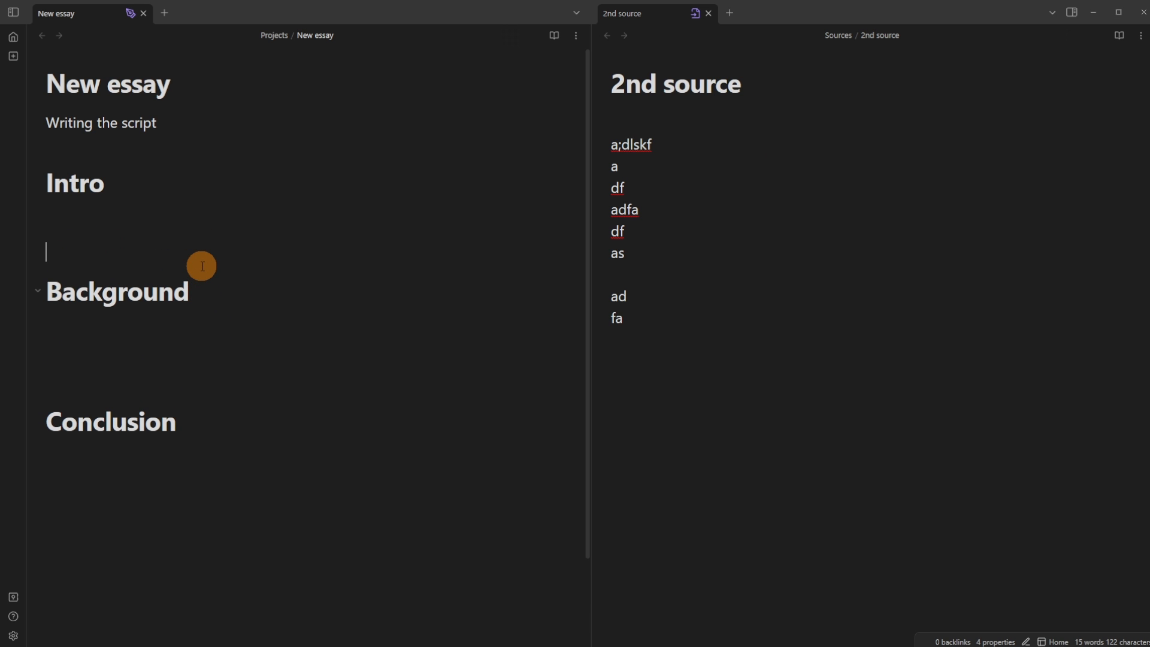
{"action": "left_click", "coordinate": [170, 234]}
{"action": "left_click", "coordinate": [706, 275]}
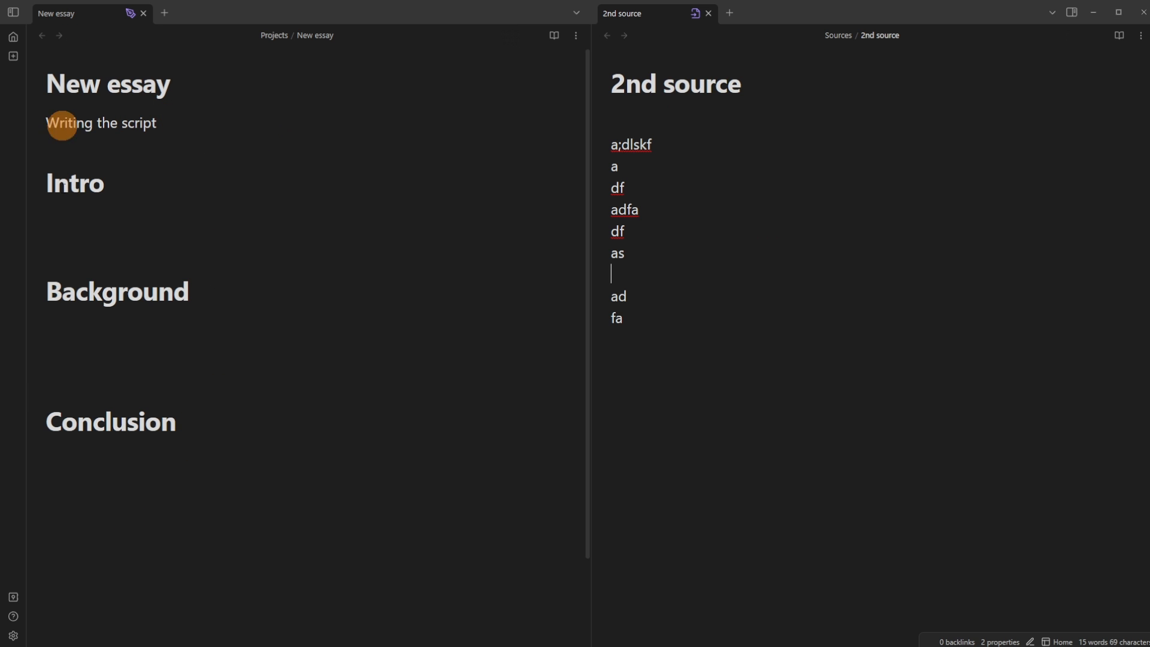
Step: Save the current side-by-side layout of New essay and 2nd source as a workspace named Temp
{"action": "left_click", "coordinate": [129, 449]}
{"action": "key", "text": "ctrl+p"}
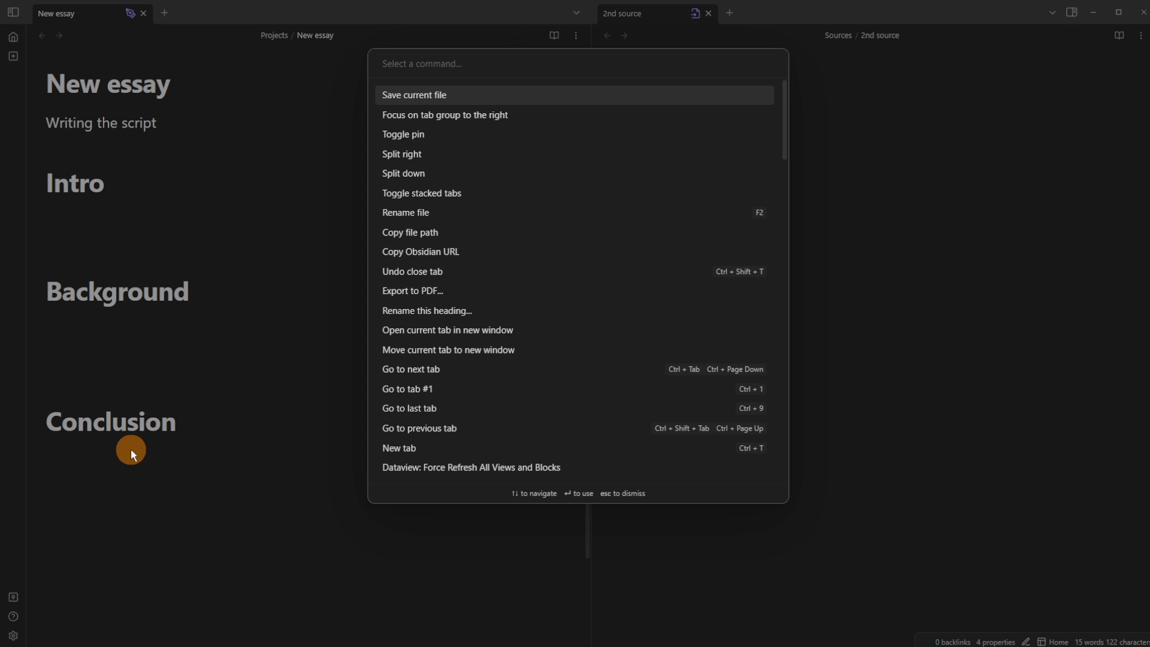
{"action": "type", "text": "wol"}
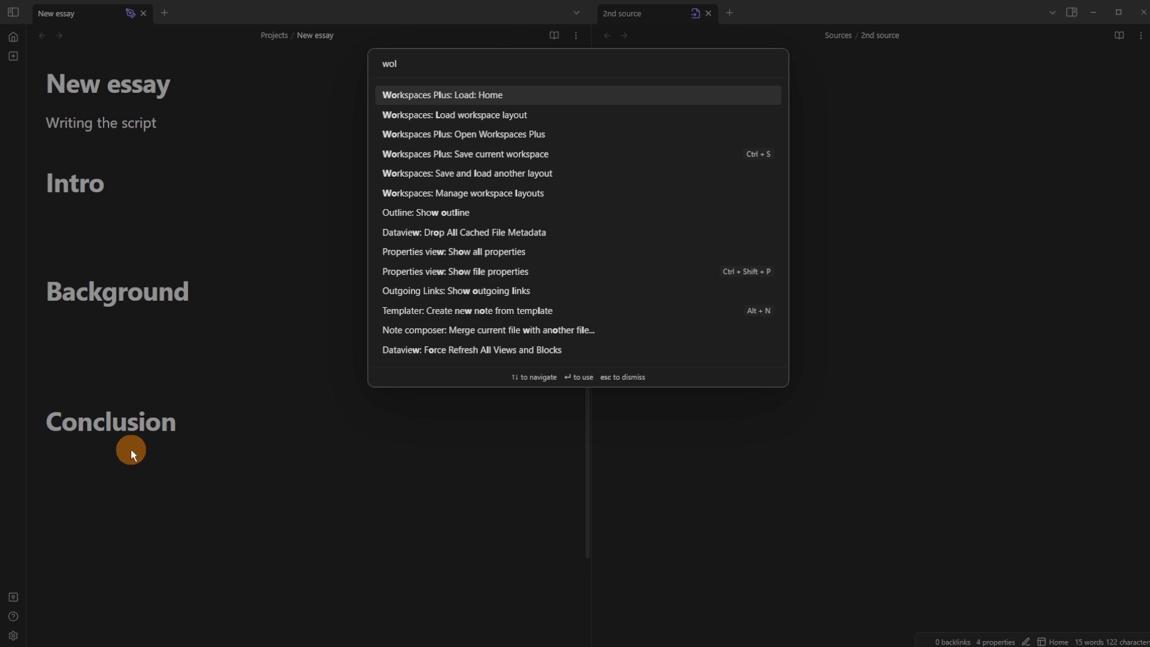
{"action": "key", "text": "Down"}
{"action": "key", "text": "Down"}
{"action": "key", "text": "Down"}
{"action": "key", "text": "Down"}
{"action": "key", "text": "Down"}
{"action": "key", "text": "Return"}
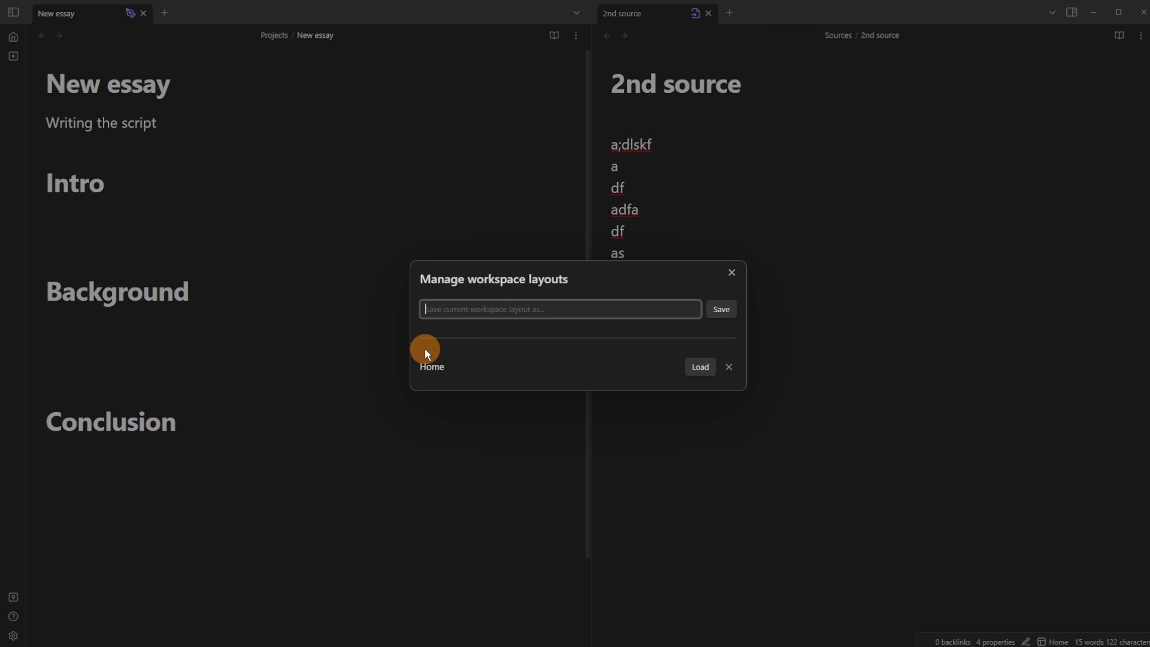
{"action": "type", "text": "Temp"}
{"action": "left_click", "coordinate": [716, 309]}
{"action": "left_click", "coordinate": [708, 208]}
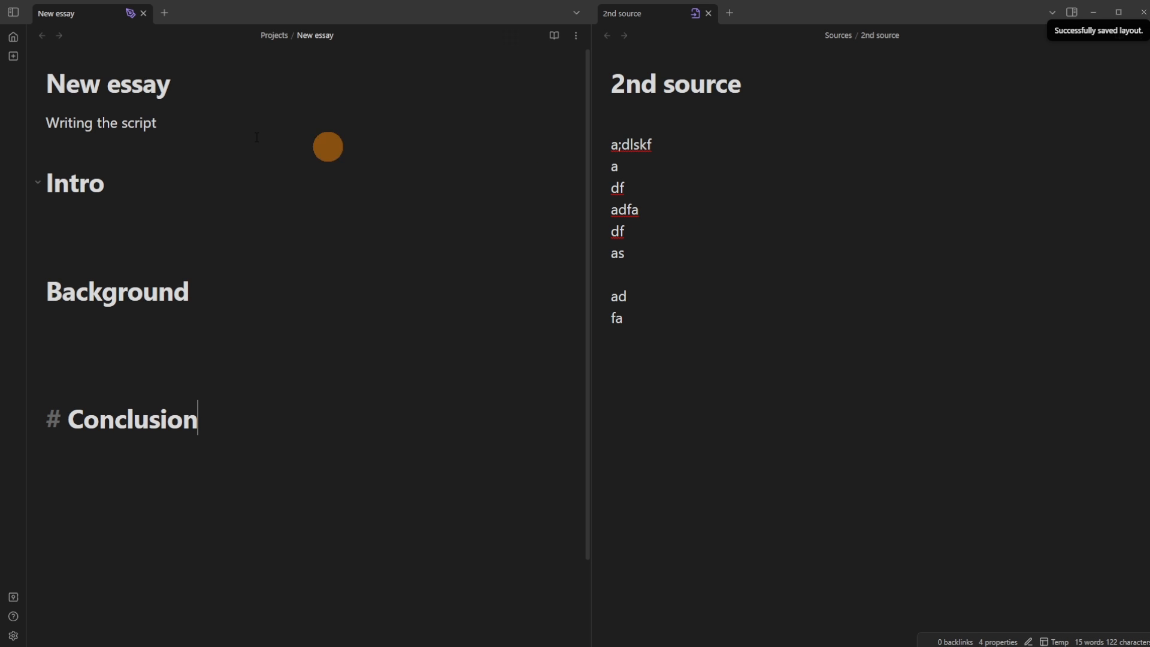
Step: Load the Home workspace and add the "Workspaces Plus: Load: Temp" command to the ribbon in the Commander settings
{"action": "left_click", "coordinate": [13, 37]}
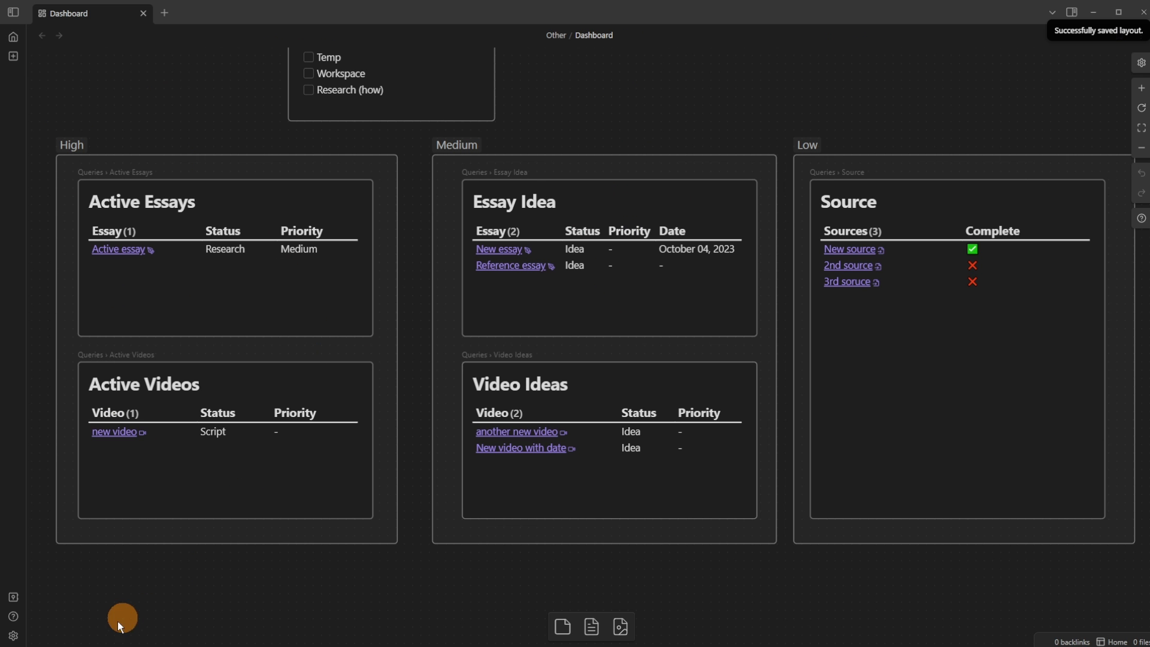
{"action": "left_click", "coordinate": [13, 635]}
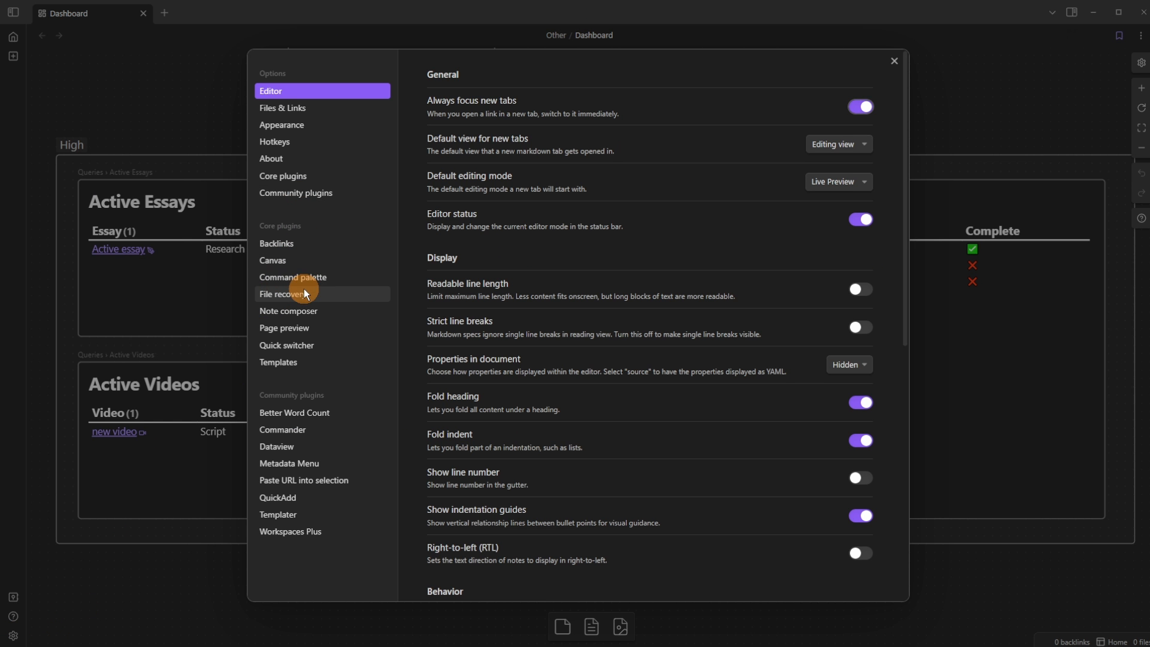
{"action": "left_click", "coordinate": [330, 429]}
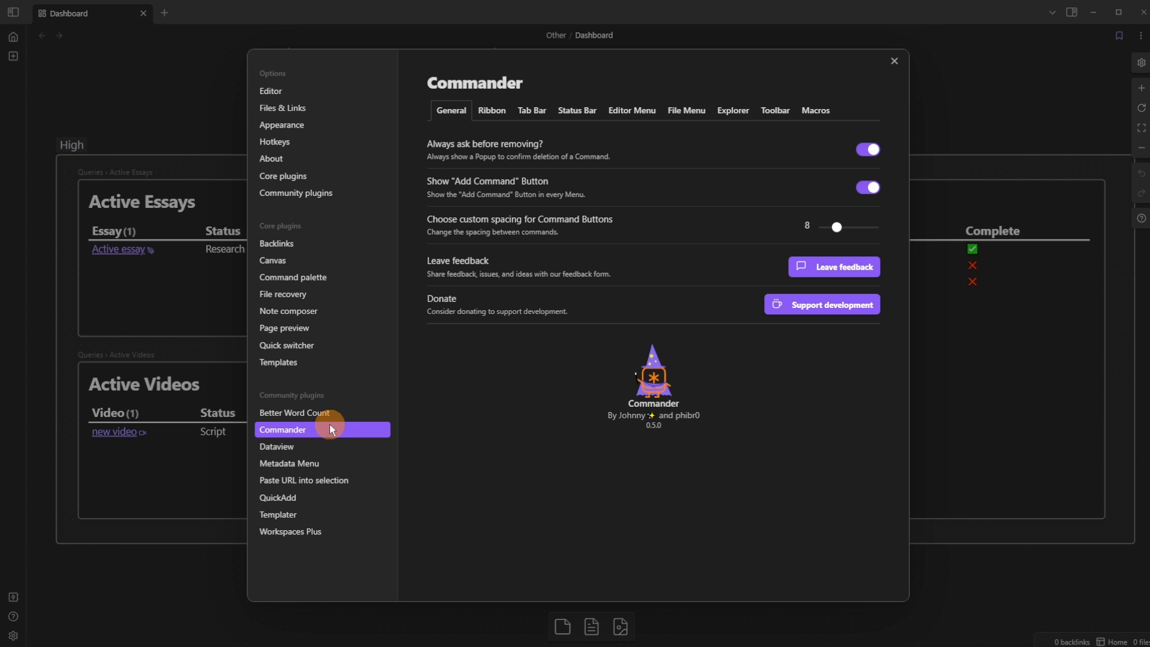
{"action": "left_click", "coordinate": [501, 114]}
{"action": "left_click", "coordinate": [661, 219]}
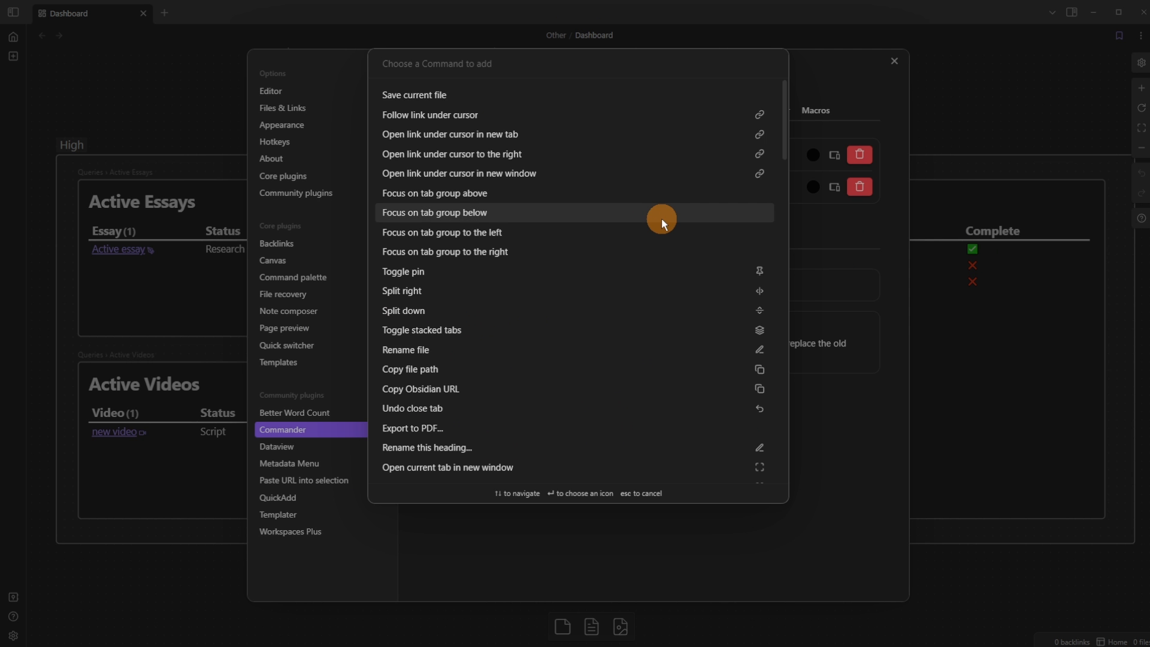
{"action": "type", "text": "temp"}
{"action": "key", "text": "Down"}
{"action": "key", "text": "Down"}
{"action": "key", "text": "Down"}
{"action": "key", "text": "Down"}
{"action": "key", "text": "Down"}
{"action": "key", "text": "Down"}
{"action": "key", "text": "Down"}
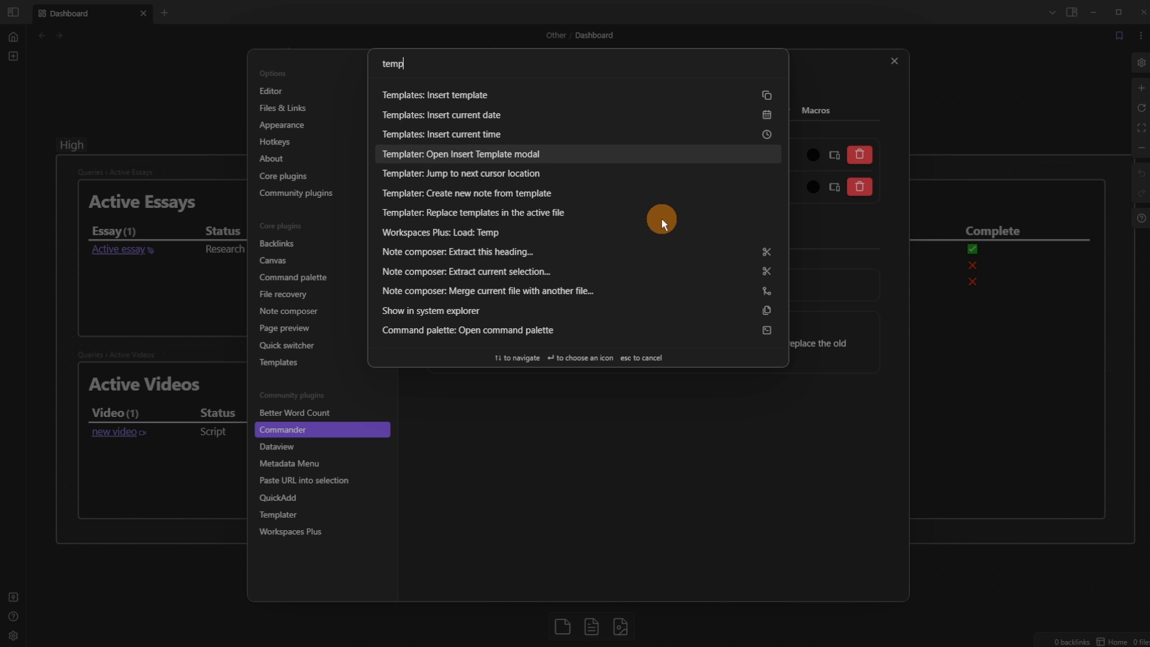
{"action": "key", "text": "Return"}
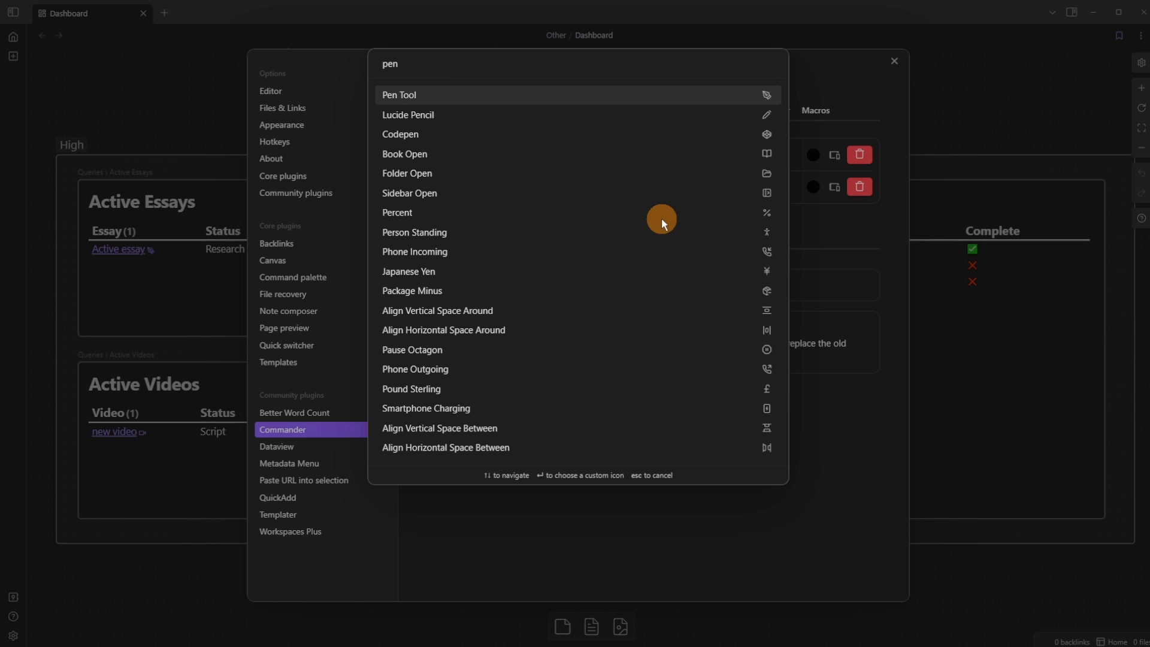
Step: Give the new ribbon command the Lucide Pencil icon, name it Temp, and close the settings
{"action": "key", "text": "Down"}
{"action": "key", "text": "Return"}
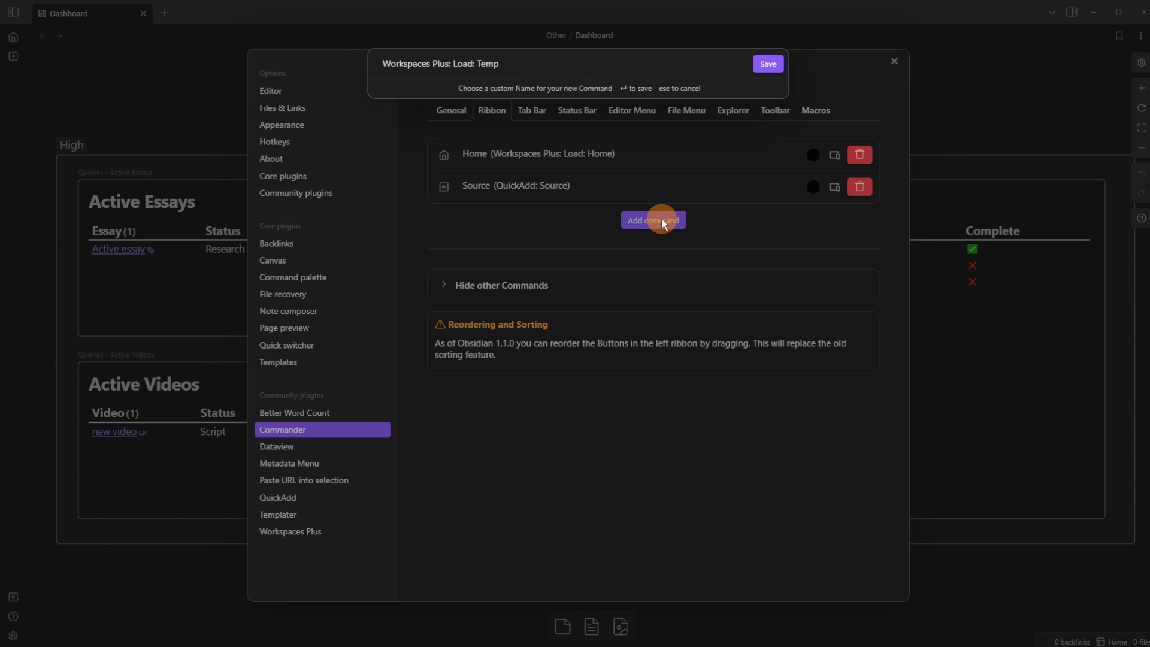
{"action": "key", "text": "ctrl+Left"}
{"action": "key", "text": "ctrl+BackSpace"}
{"action": "key", "text": "ctrl+BackSpace"}
{"action": "key", "text": "ctrl+BackSpace"}
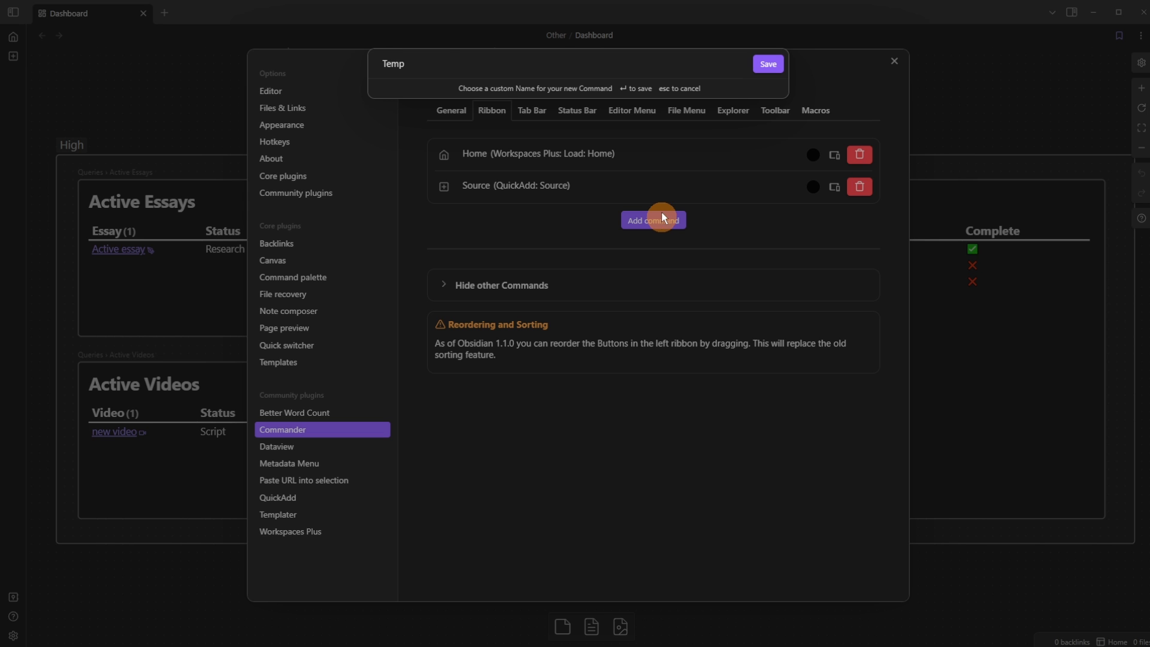
{"action": "left_click", "coordinate": [761, 65]}
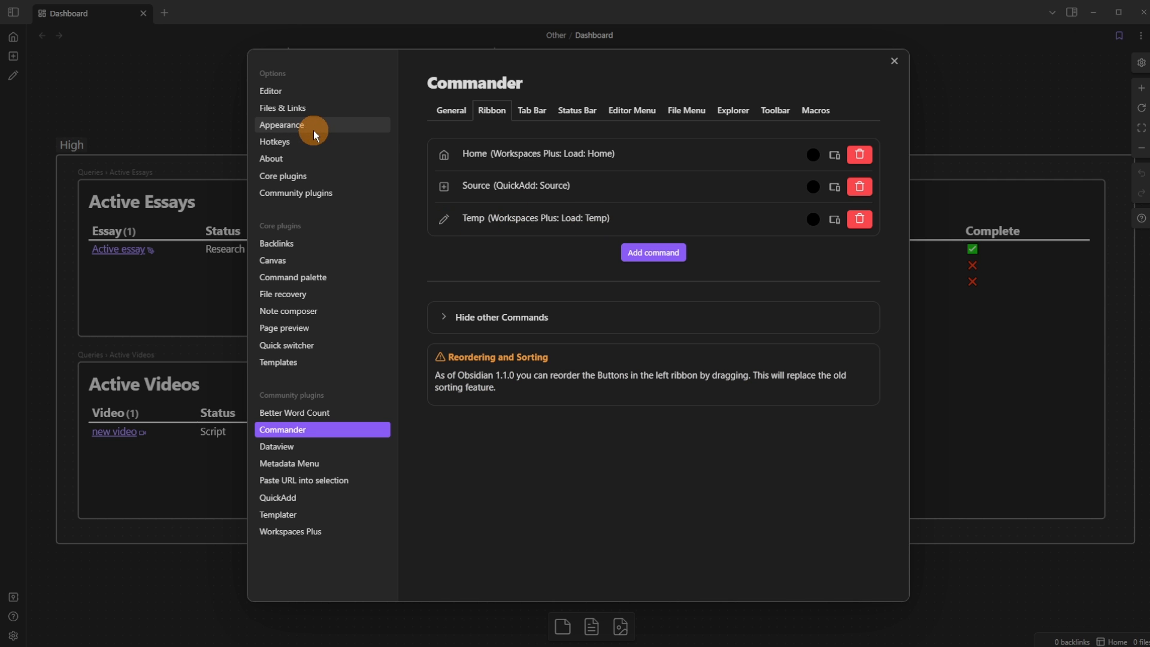
{"action": "left_click", "coordinate": [134, 119]}
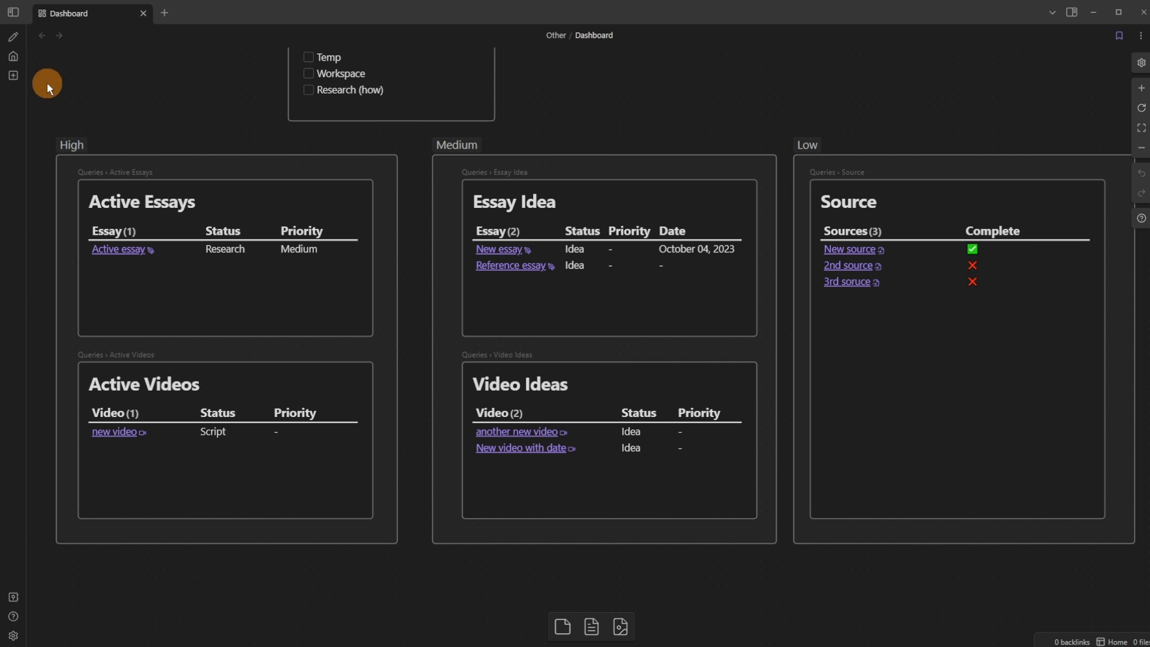
Step: Reorder the ribbon items in the Appearance settings so that Temp sits between Home and Source
{"action": "left_click", "coordinate": [15, 632]}
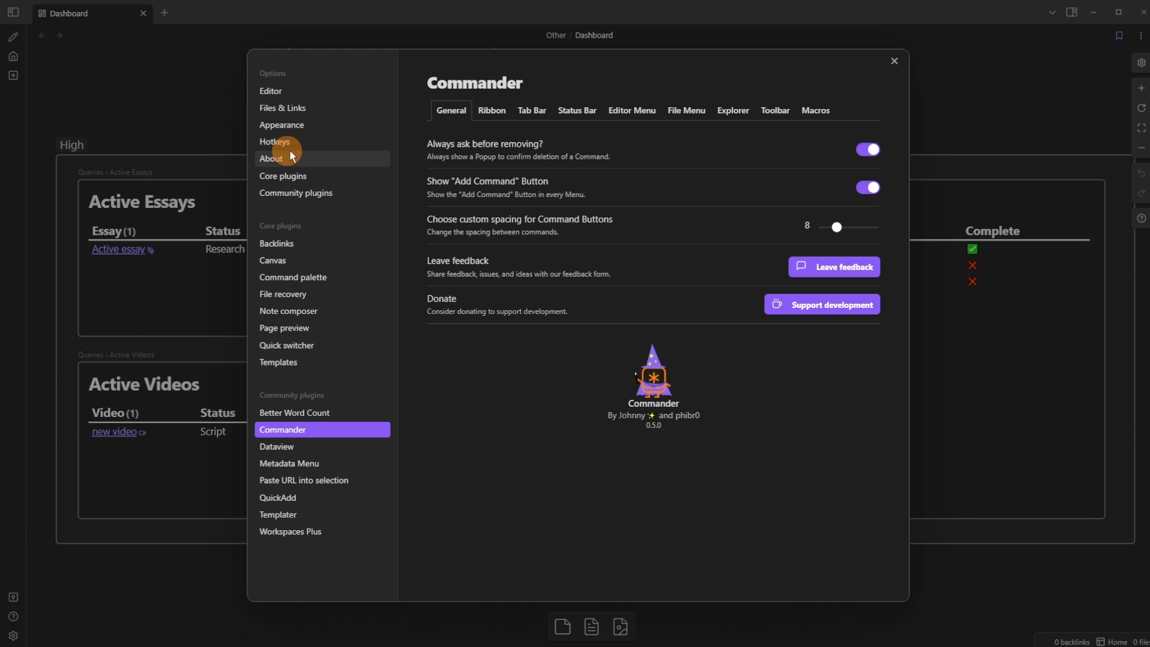
{"action": "left_click", "coordinate": [299, 125]}
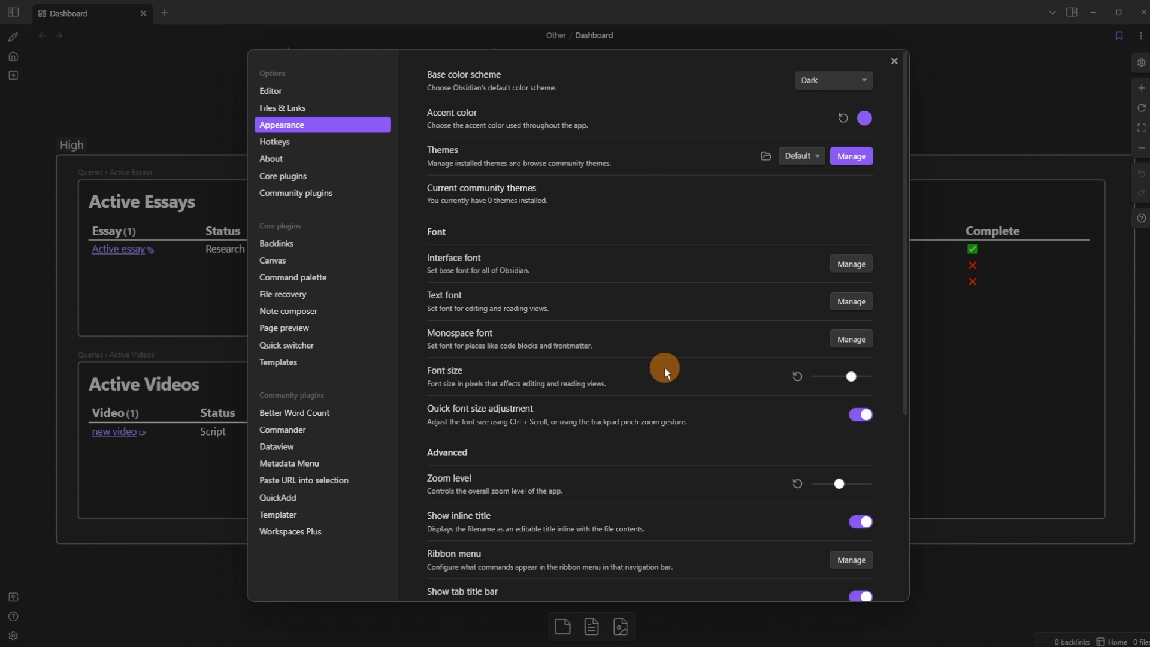
{"action": "scroll", "coordinate": [663, 367], "scroll_direction": "down", "scroll_amount": 2}
{"action": "left_click", "coordinate": [850, 437]}
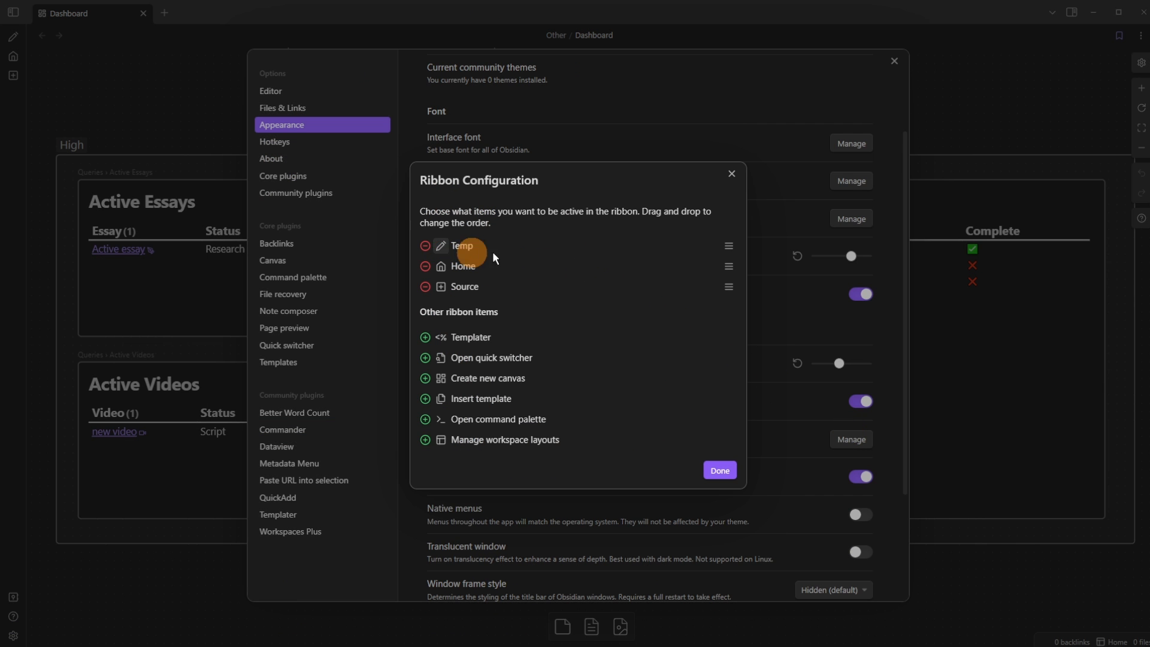
{"action": "left_click_drag", "start_coordinate": [728, 246], "coordinate": [741, 326]}
{"action": "left_click", "coordinate": [720, 470]}
{"action": "left_click", "coordinate": [112, 92]}
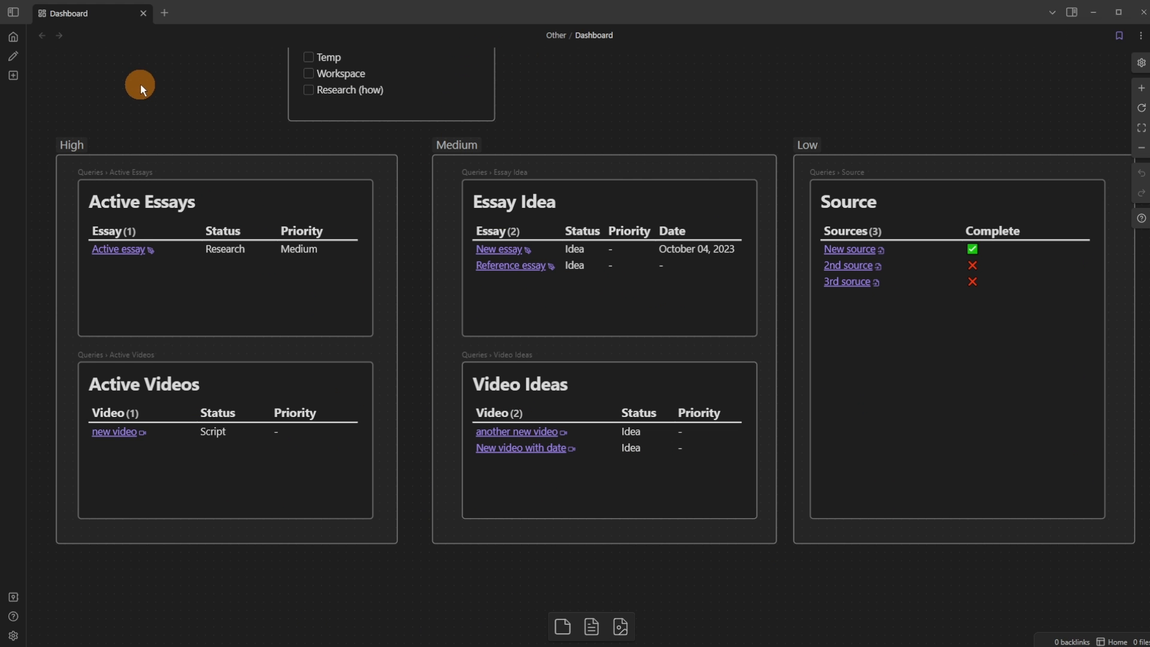
Step: Load the Temp workspace and move Home above Temp in its ribbon configuration
{"action": "left_click", "coordinate": [14, 58]}
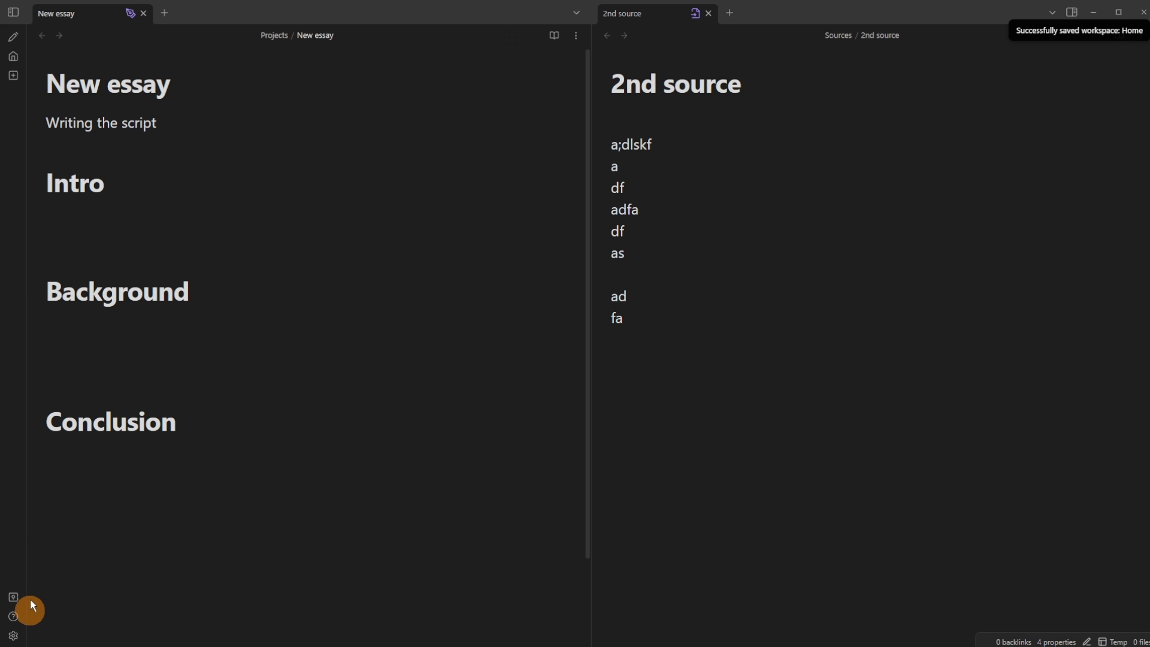
{"action": "left_click", "coordinate": [14, 635]}
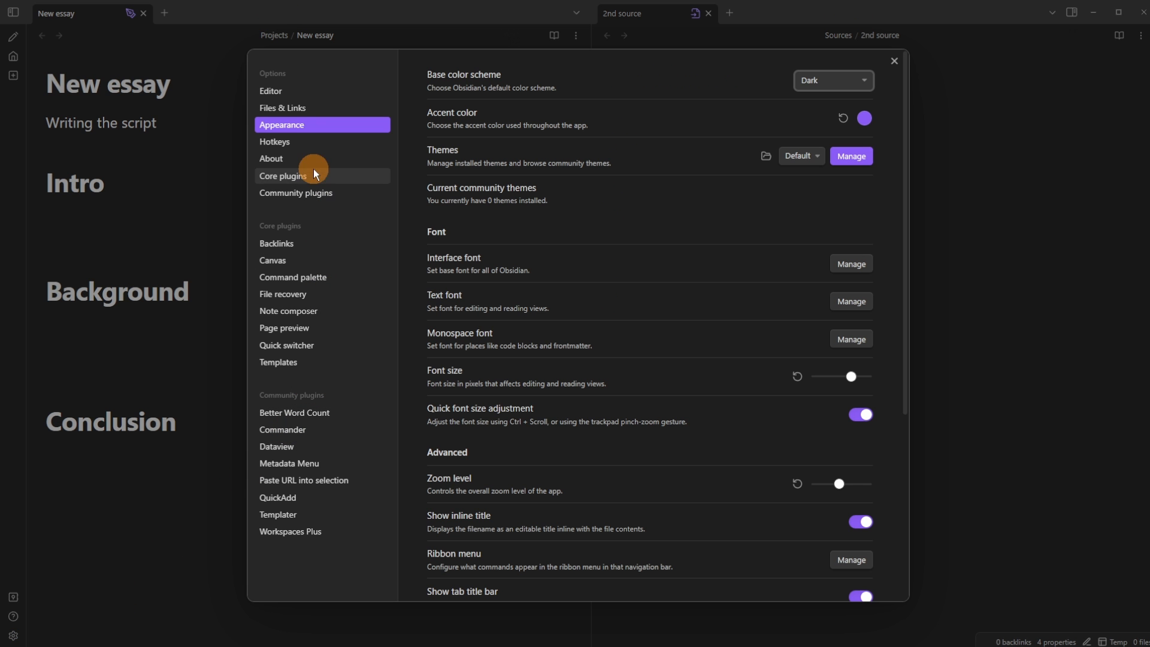
{"action": "left_click", "coordinate": [853, 559]}
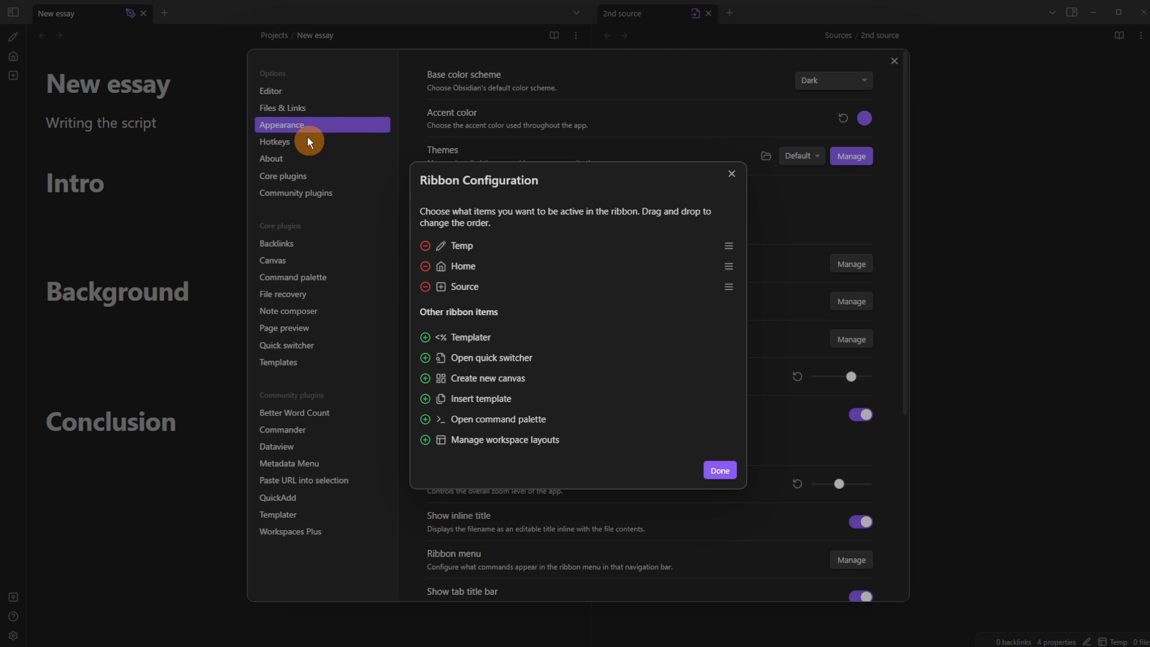
{"action": "left_click_drag", "start_coordinate": [728, 267], "coordinate": [728, 238]}
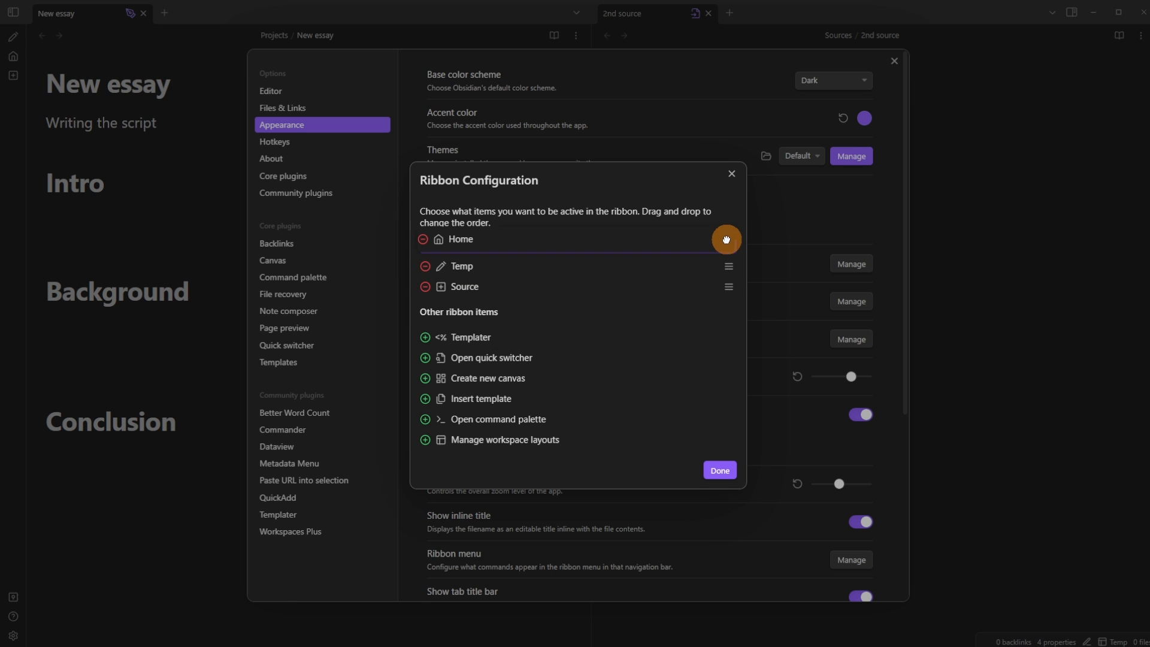
{"action": "left_click", "coordinate": [723, 470]}
{"action": "left_click", "coordinate": [997, 326]}
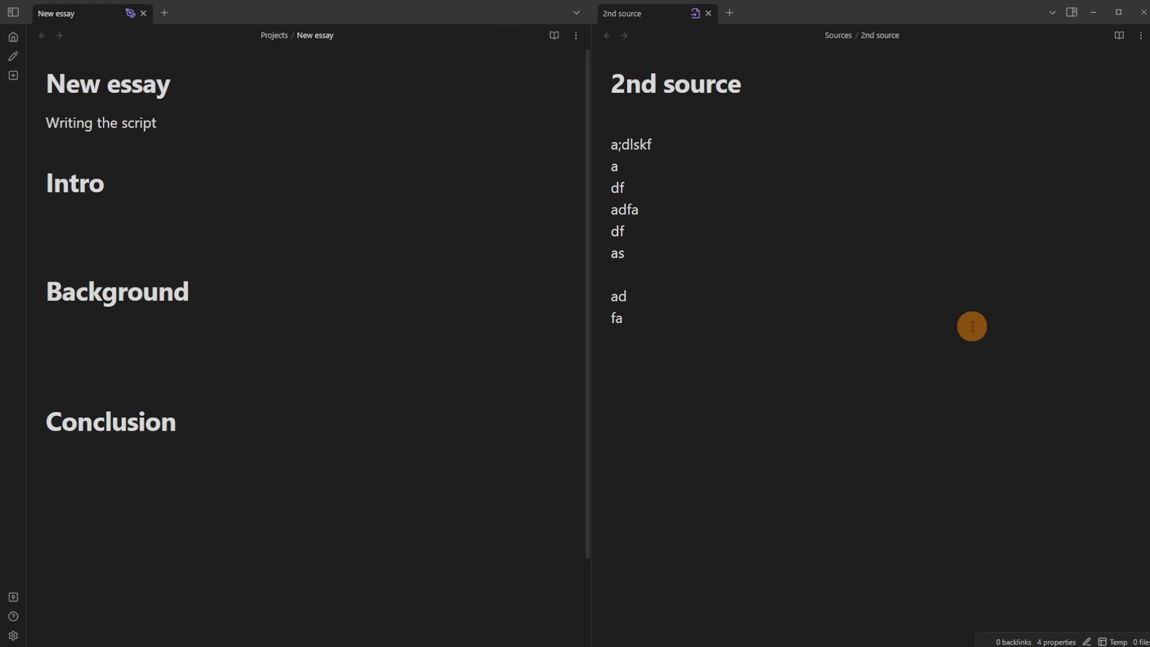
Step: Switch back and forth between the Home and Temp workspaces to test their ribbon shortcuts, ending on Home
{"action": "left_click", "coordinate": [13, 37]}
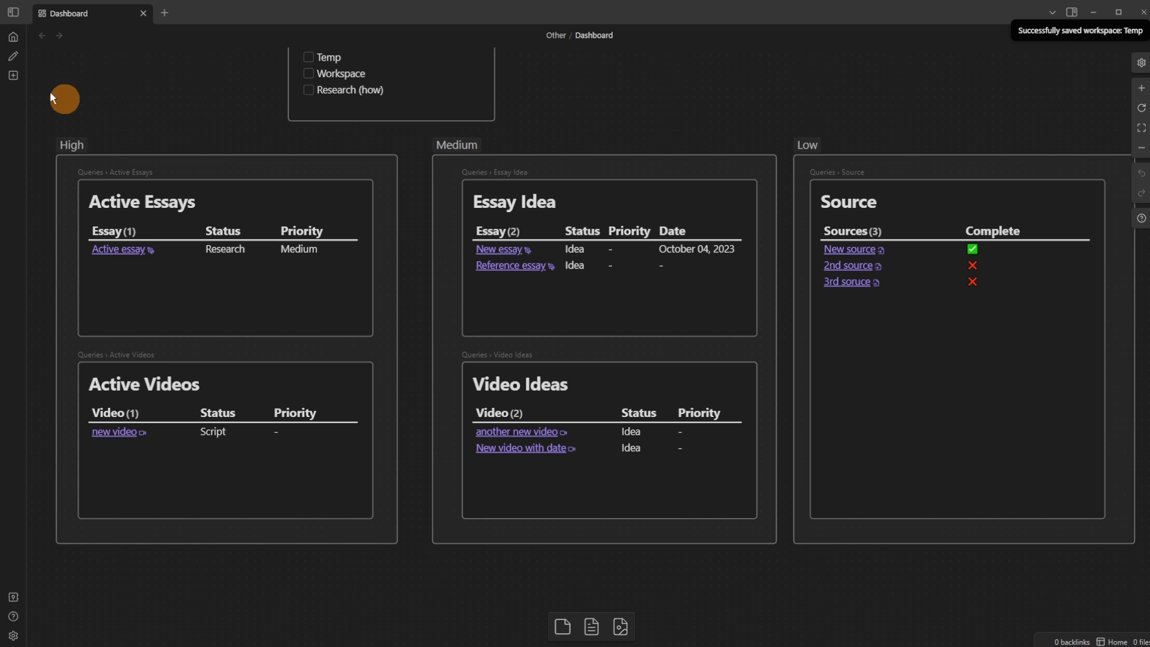
{"action": "left_click", "coordinate": [13, 56]}
{"action": "left_click", "coordinate": [13, 37]}
{"action": "left_click", "coordinate": [13, 55]}
{"action": "left_click", "coordinate": [14, 37]}
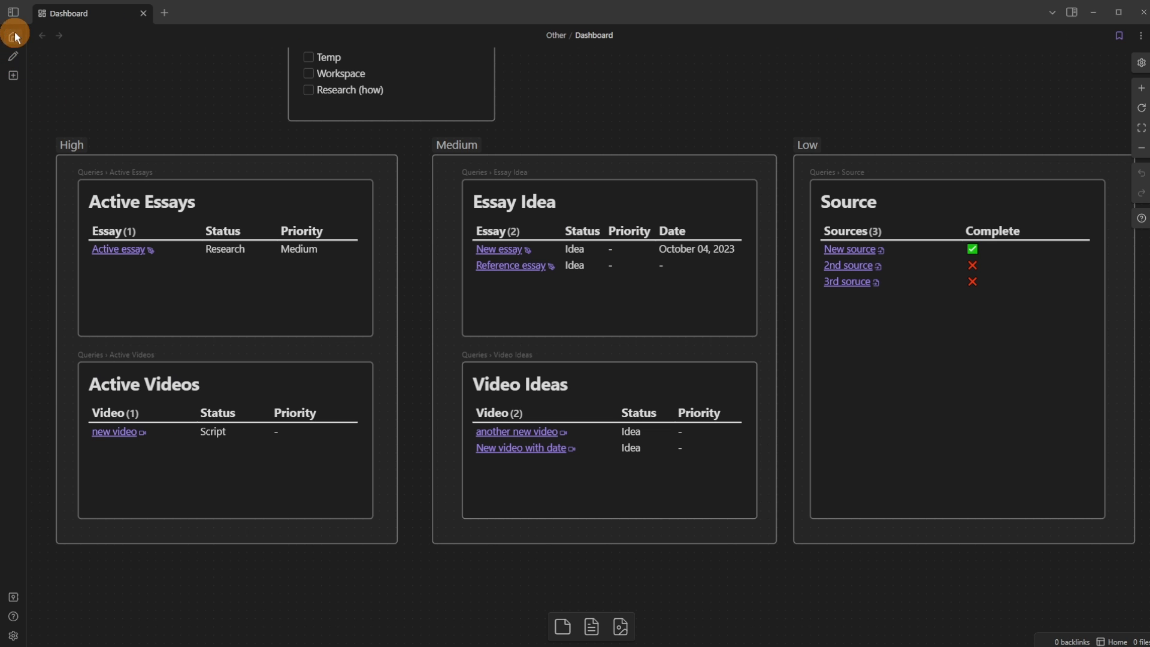
Step: In the Temp workspace, show both sidebars and split the outline into its own pane above the backlinks and outgoing links
{"action": "left_click", "coordinate": [13, 55]}
{"action": "left_click", "coordinate": [13, 12]}
{"action": "left_click", "coordinate": [1073, 14]}
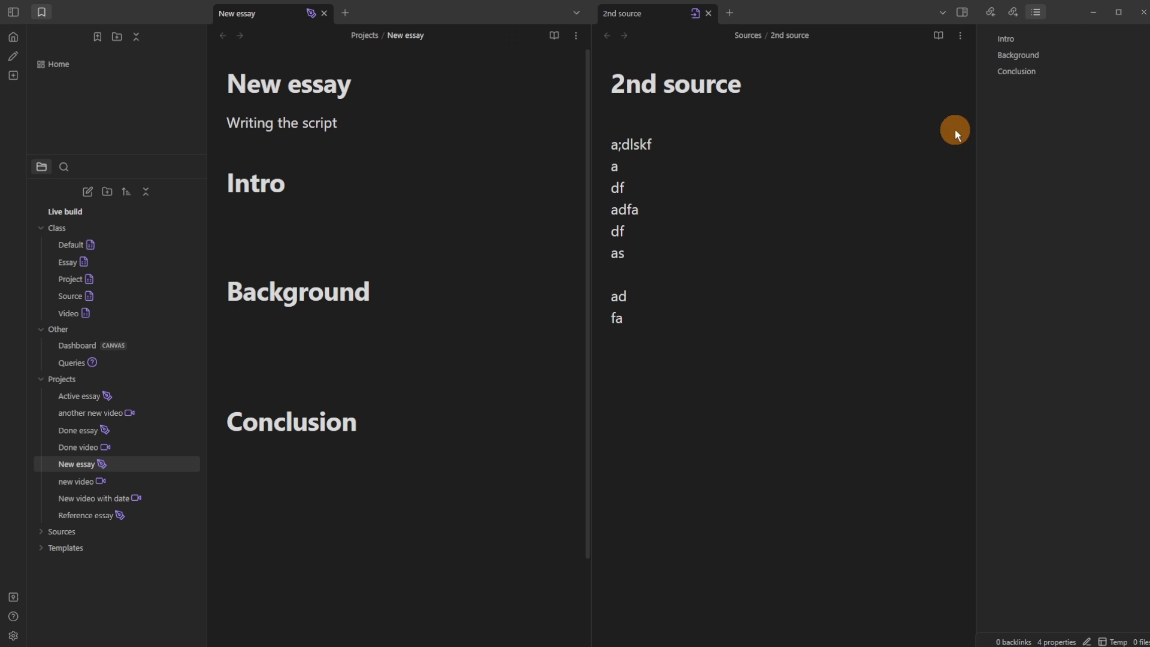
{"action": "left_click_drag", "start_coordinate": [1039, 13], "coordinate": [1070, 226]}
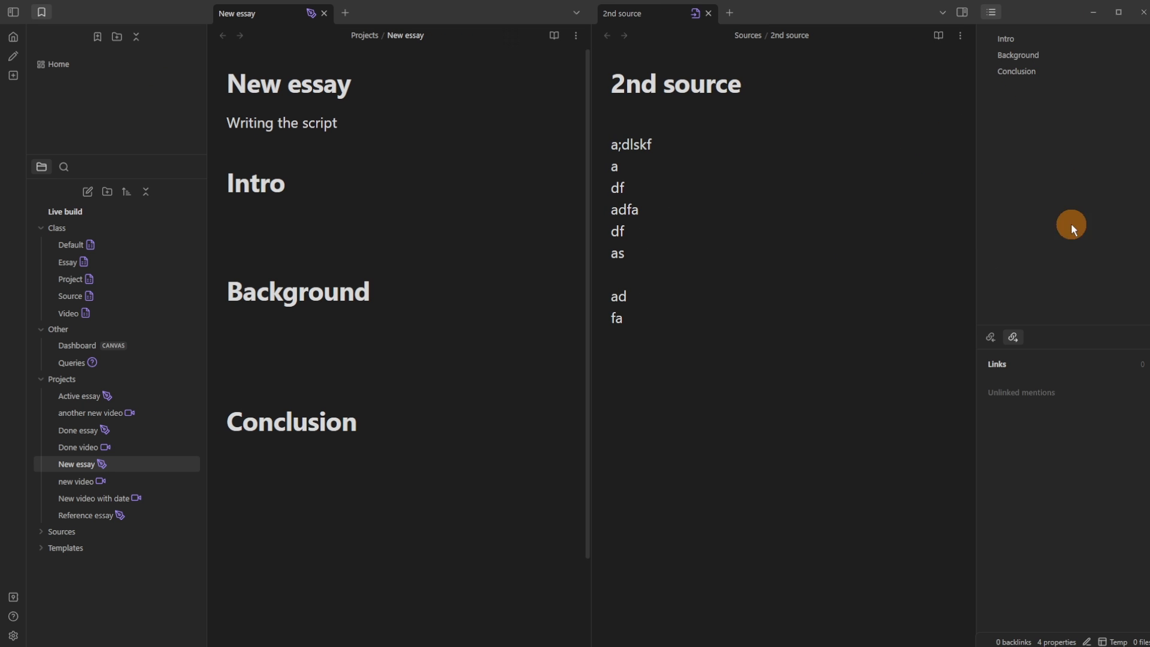
{"action": "left_click", "coordinate": [990, 336]}
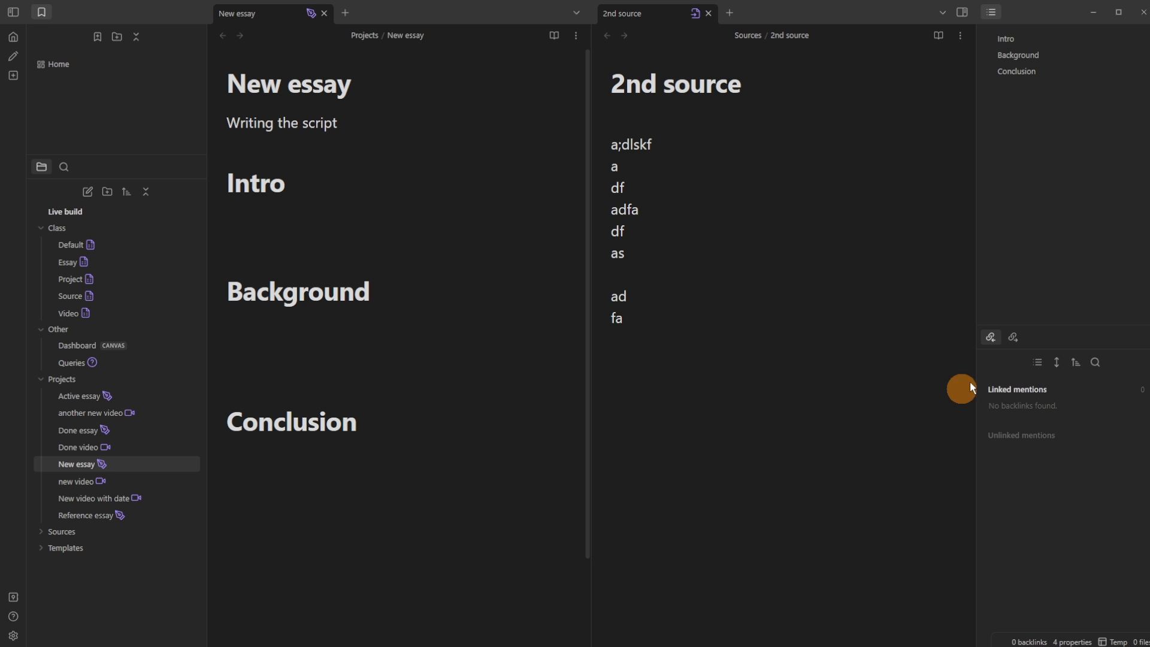
{"action": "left_click", "coordinate": [1012, 337]}
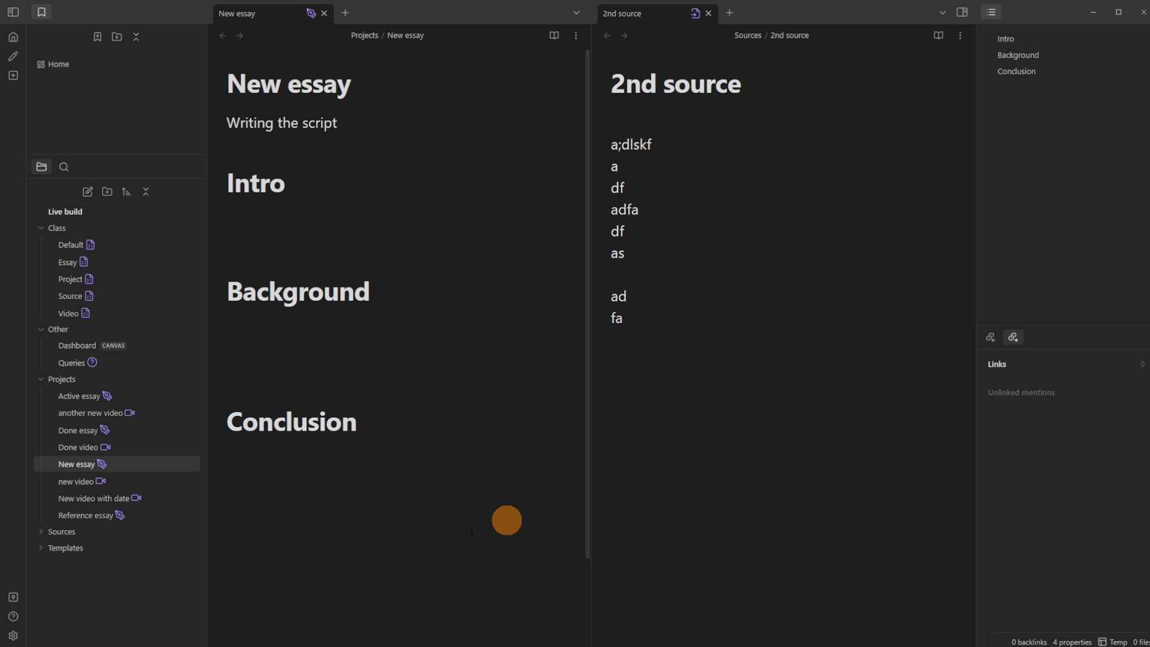
Step: Check the Backlink in document option in the Backlinks core plugin settings
{"action": "left_click", "coordinate": [13, 635]}
{"action": "left_click", "coordinate": [308, 244]}
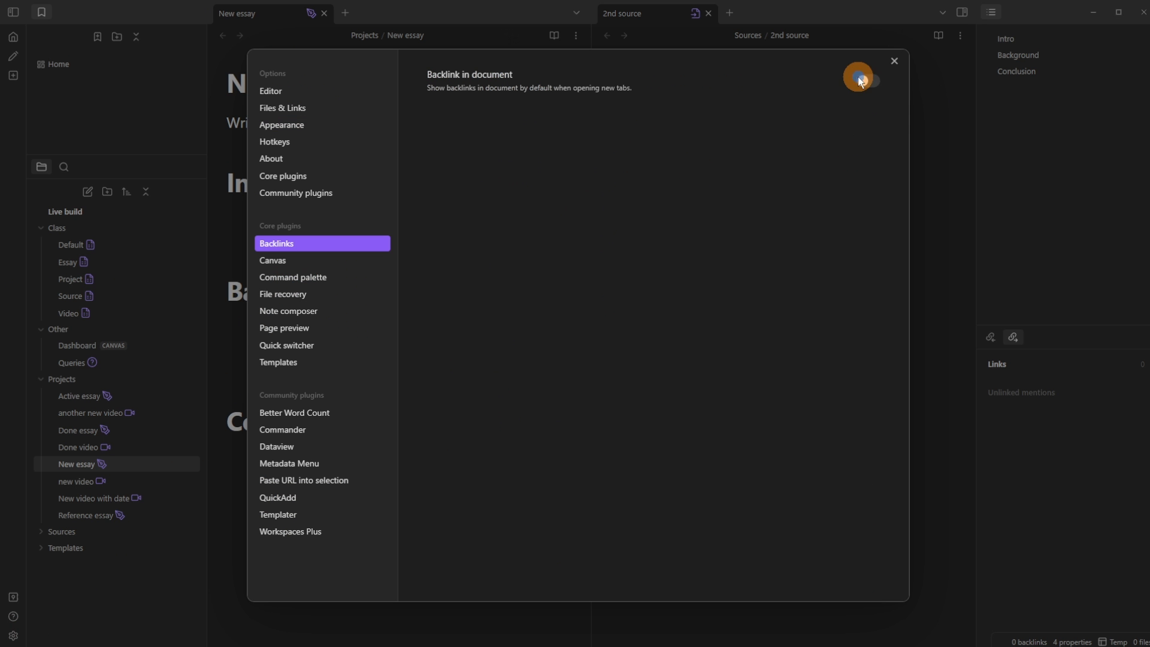
{"action": "left_click", "coordinate": [957, 134]}
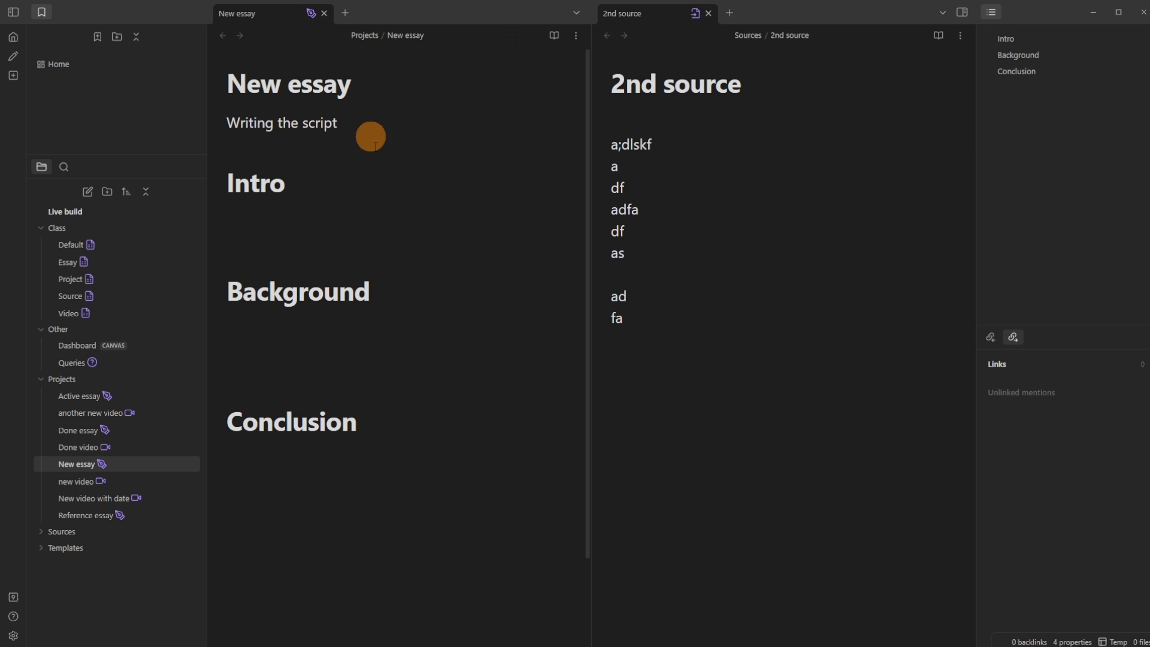
Step: Show the search pane in place of the file list, and focus 2nd source to view its outline and links
{"action": "left_click", "coordinate": [62, 166]}
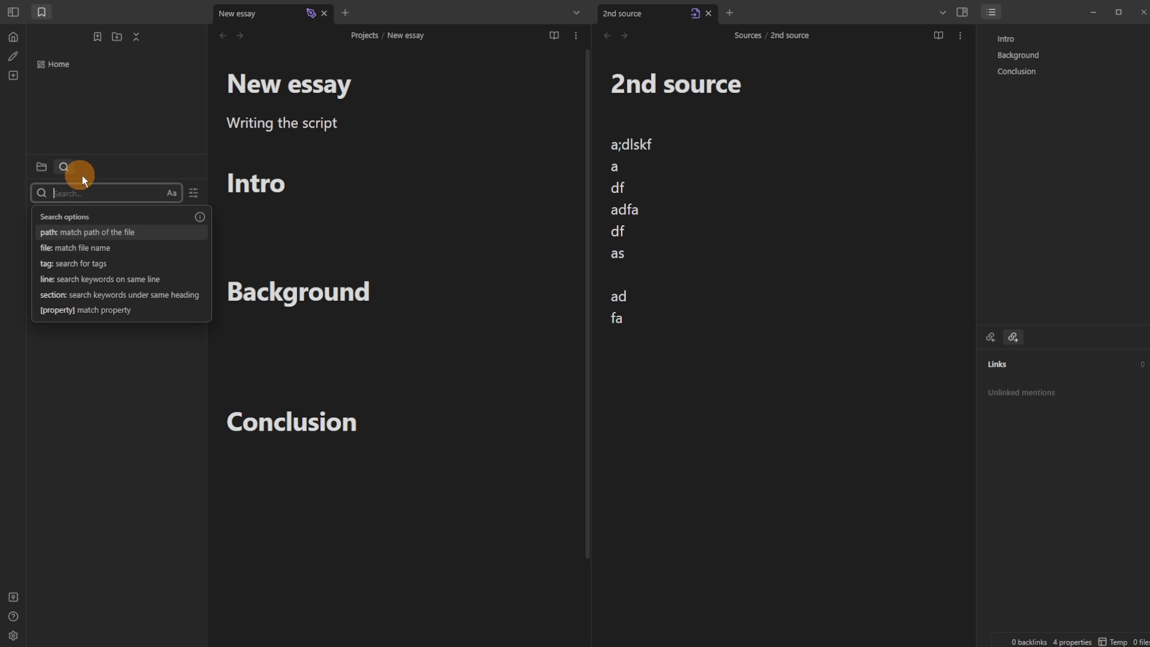
{"action": "left_click", "coordinate": [118, 131]}
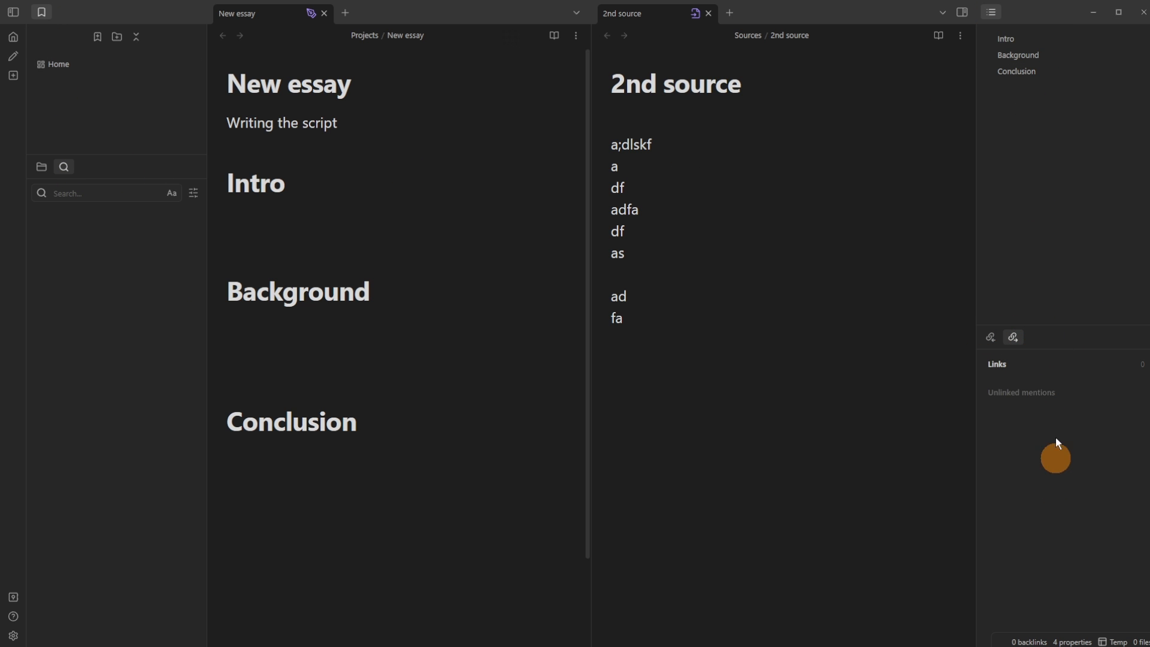
{"action": "left_click", "coordinate": [783, 210]}
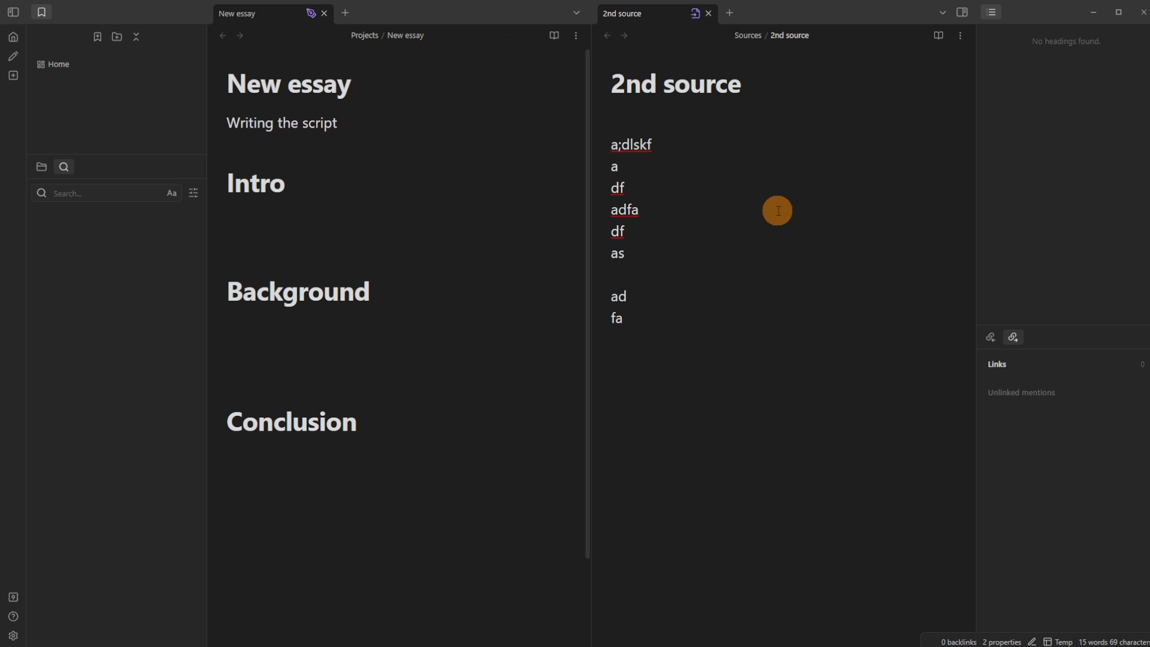
{"action": "left_click", "coordinate": [1095, 503]}
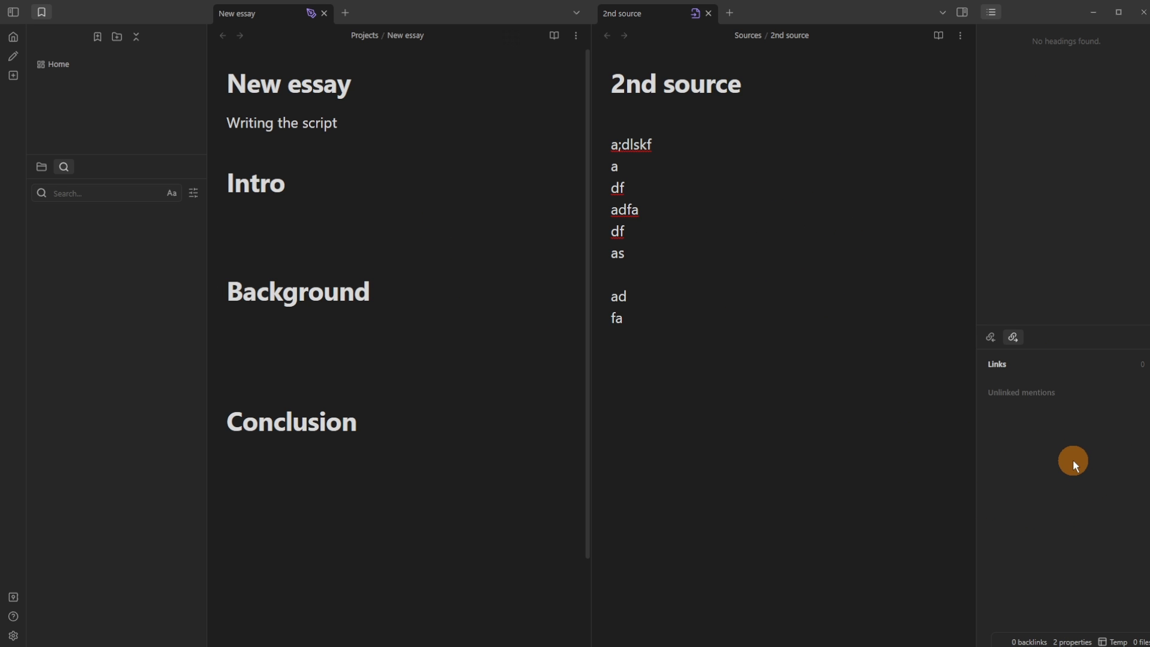
Step: Focus the New essay note to view its outline and save the Temp workspace
{"action": "left_click", "coordinate": [464, 491]}
{"action": "scroll", "coordinate": [344, 546], "scroll_direction": "down", "scroll_amount": 1}
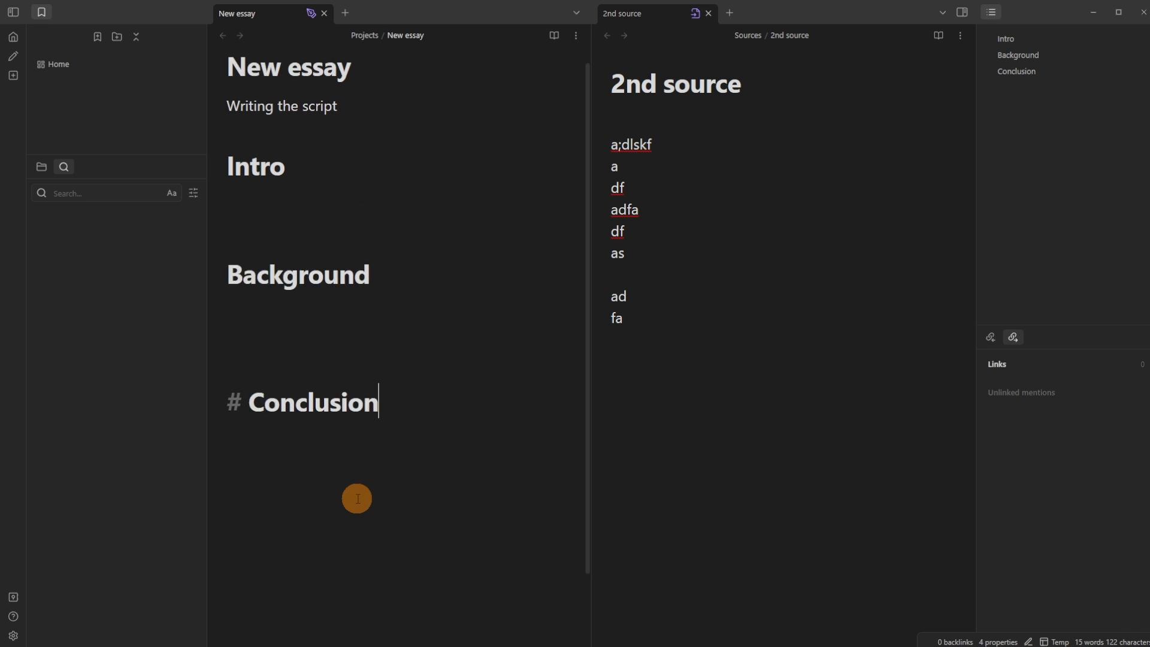
{"action": "scroll", "coordinate": [357, 498], "scroll_direction": "up", "scroll_amount": 1}
{"action": "left_click", "coordinate": [357, 377]}
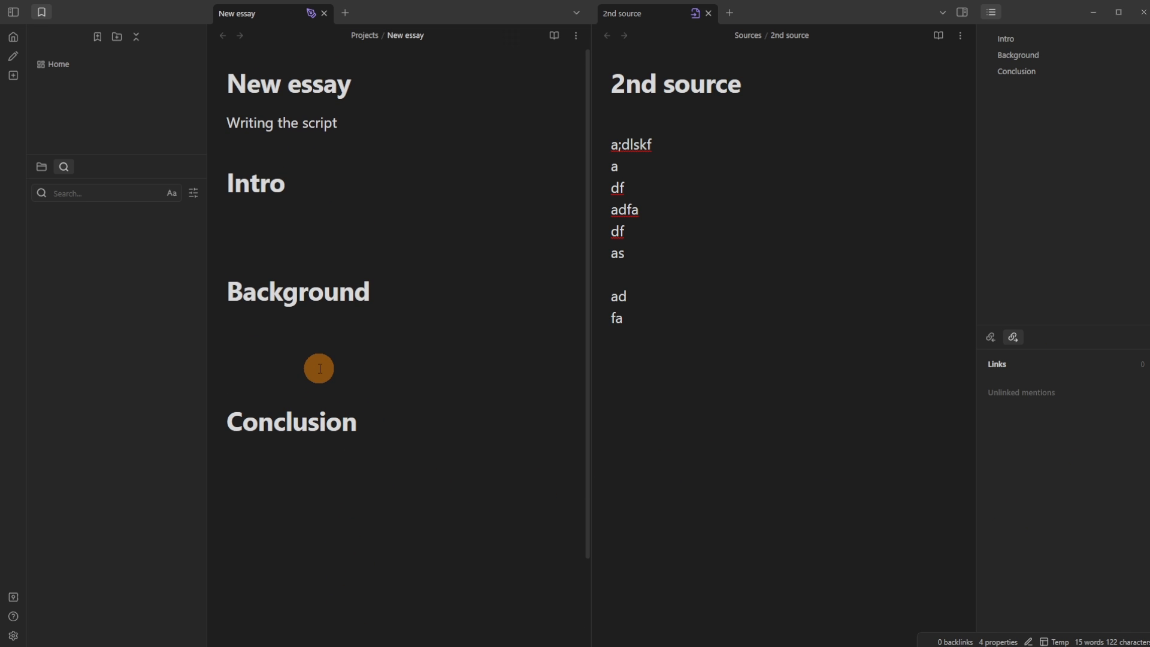
{"action": "key", "text": "ctrl+s"}
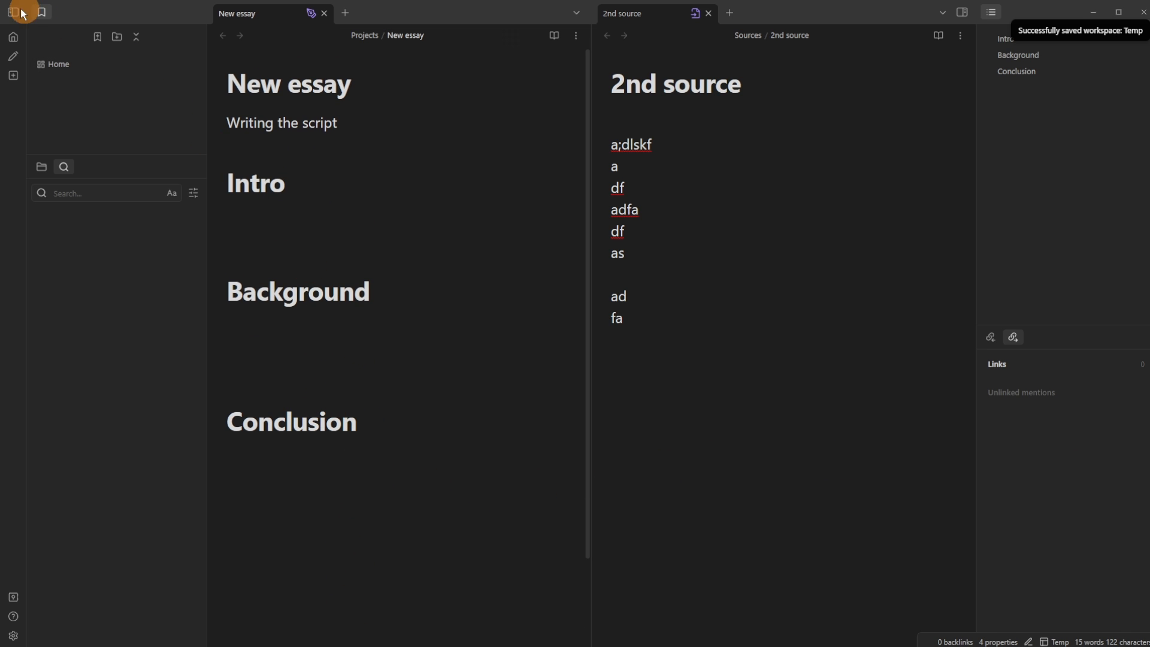
Step: Switch to the Home workspace, check its right sidebar, and return to Temp with the 2nd source note focused
{"action": "left_click", "coordinate": [15, 31]}
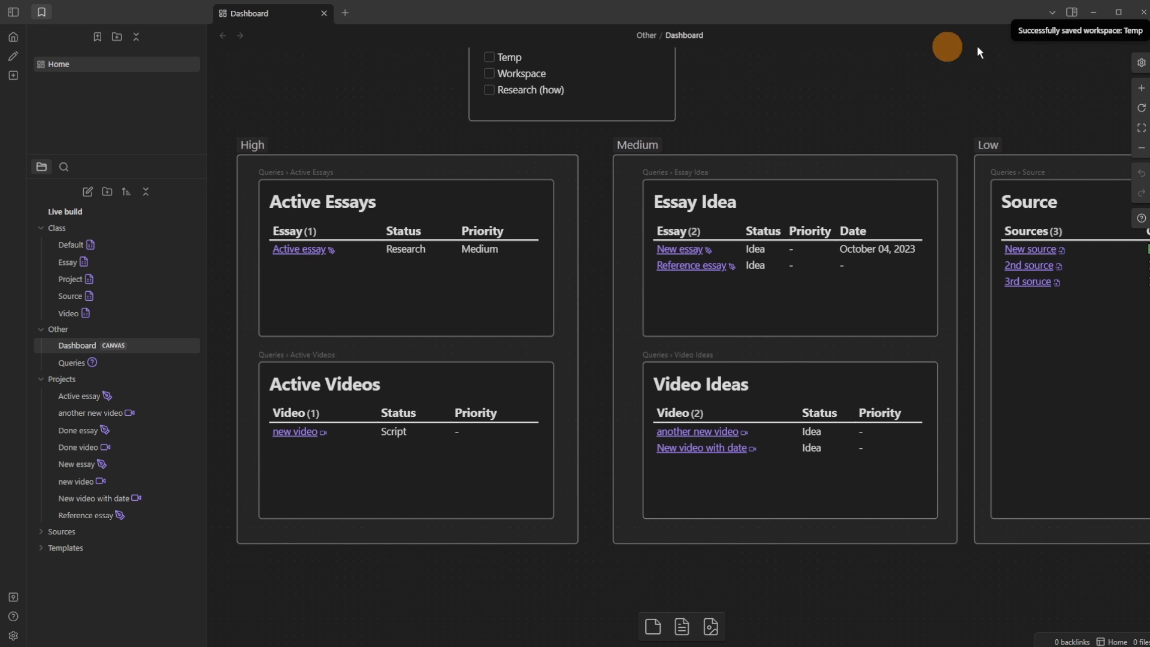
{"action": "left_click", "coordinate": [1067, 12]}
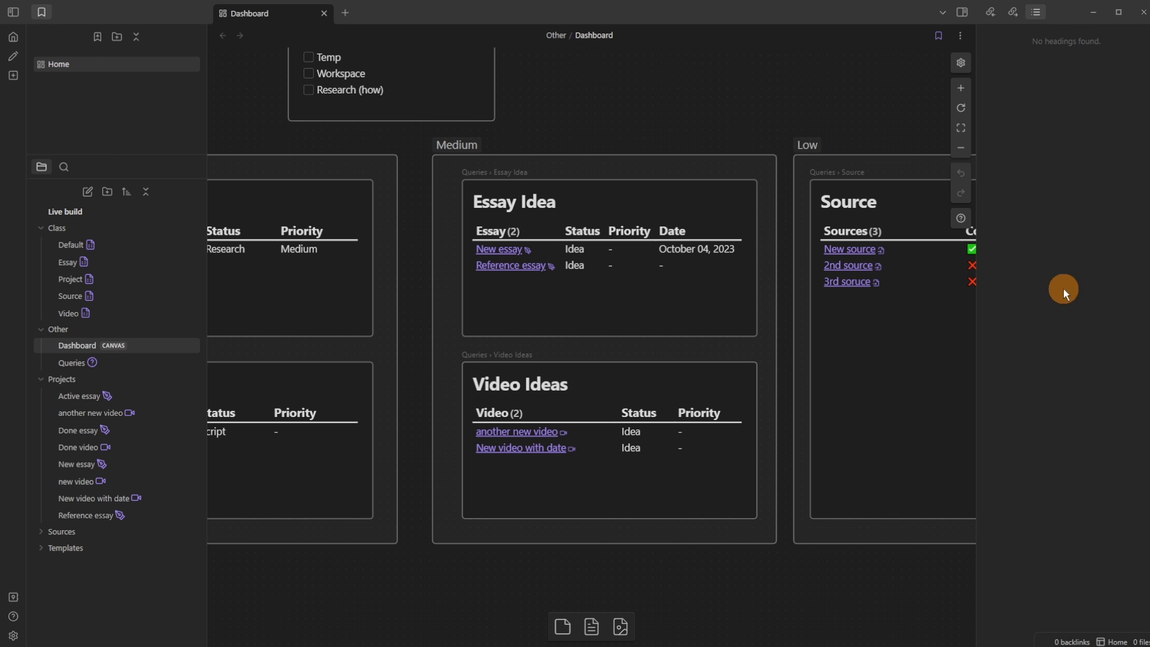
{"action": "left_click", "coordinate": [14, 57]}
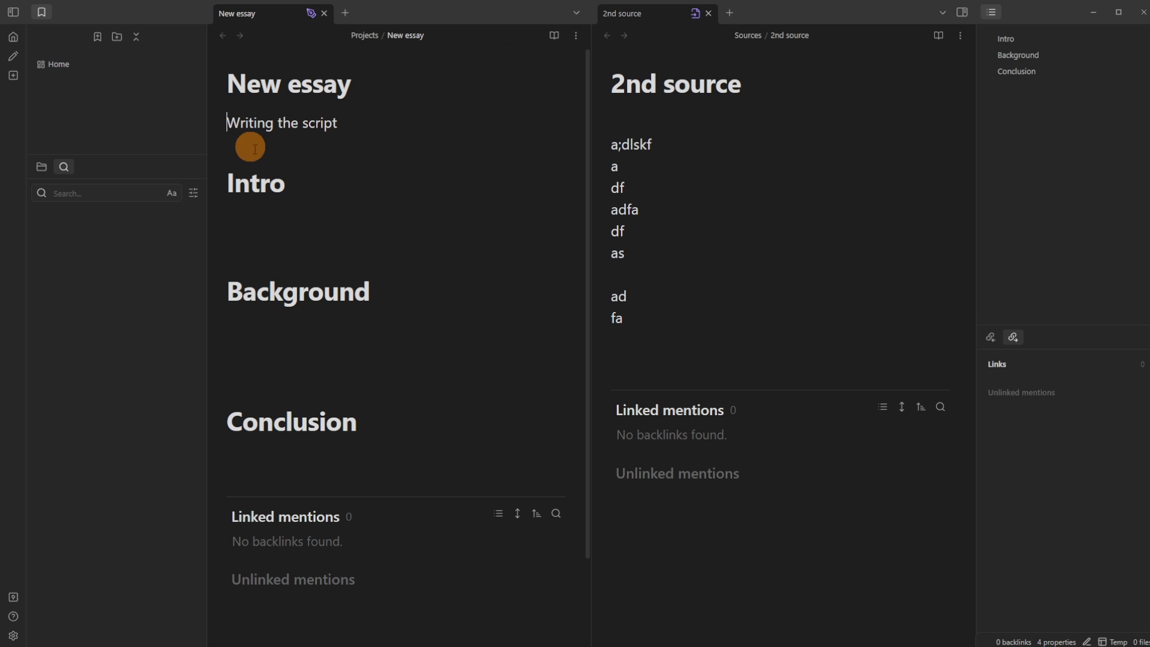
{"action": "left_click", "coordinate": [834, 148]}
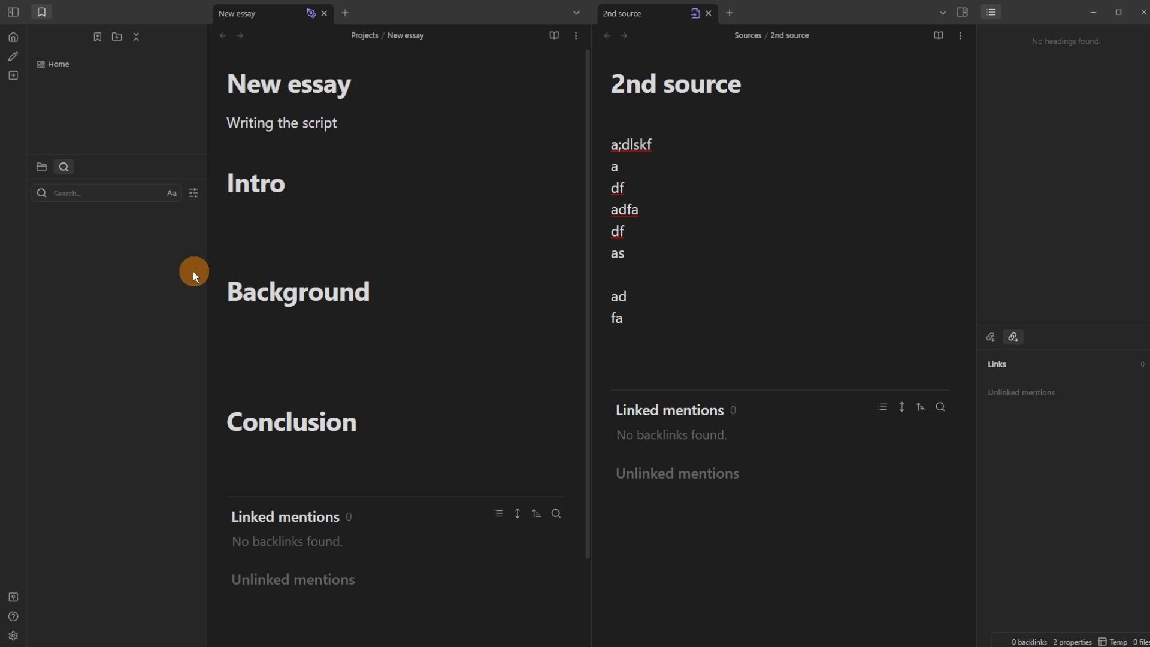
Step: Hide both sidebars in the Temp workspace and save the workspace
{"action": "left_click", "coordinate": [13, 12]}
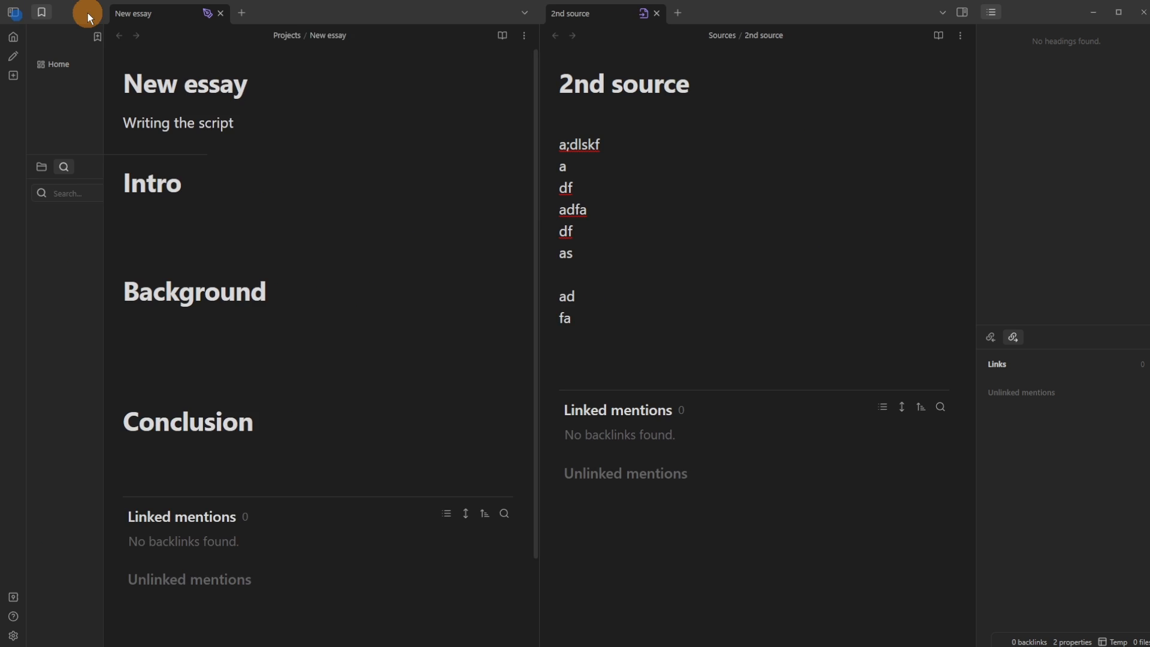
{"action": "left_click", "coordinate": [963, 12]}
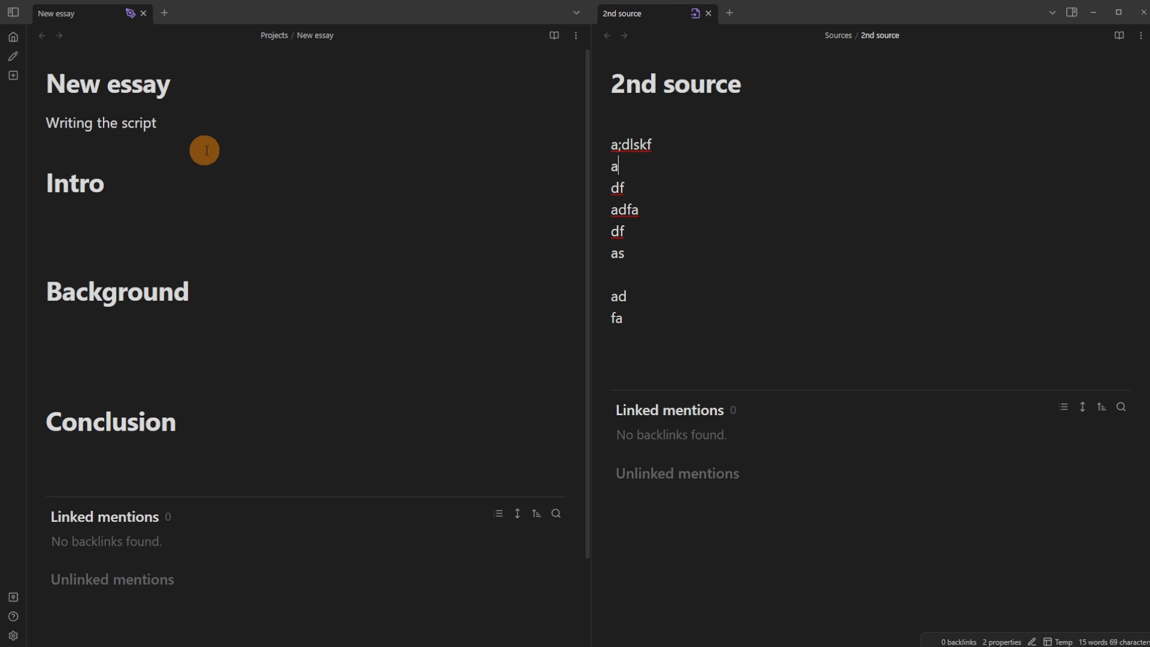
{"action": "key", "text": "ctrl+s"}
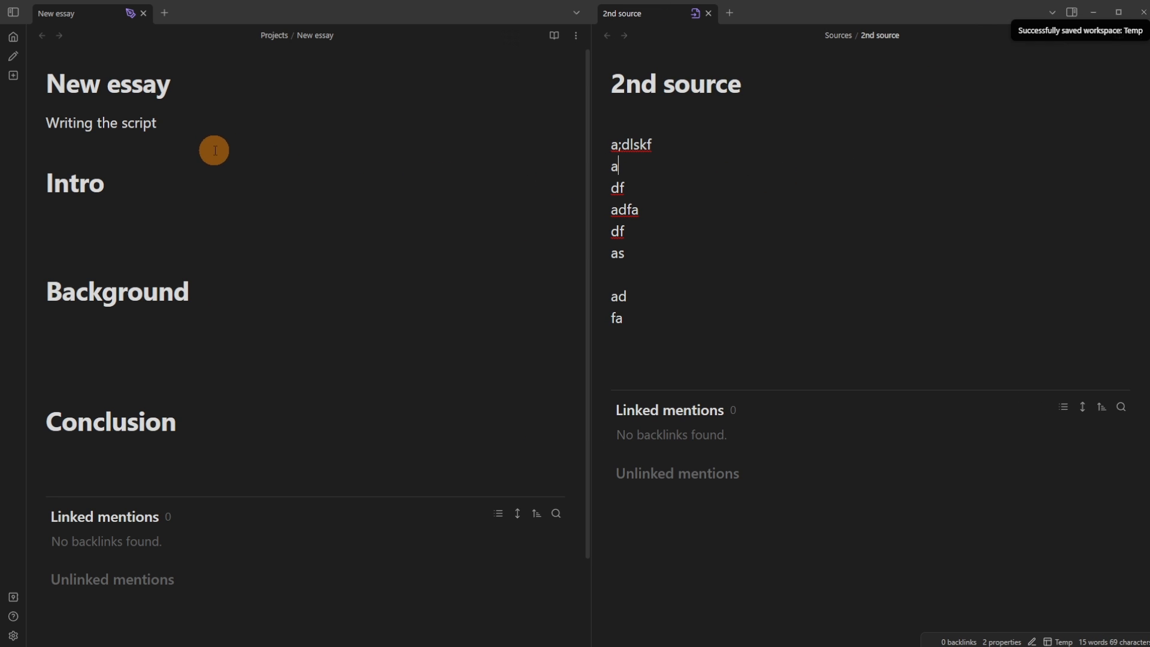
Step: Return to the Home workspace and tick off Temp and Workspace in the Dashboard checklist
{"action": "left_click", "coordinate": [9, 39]}
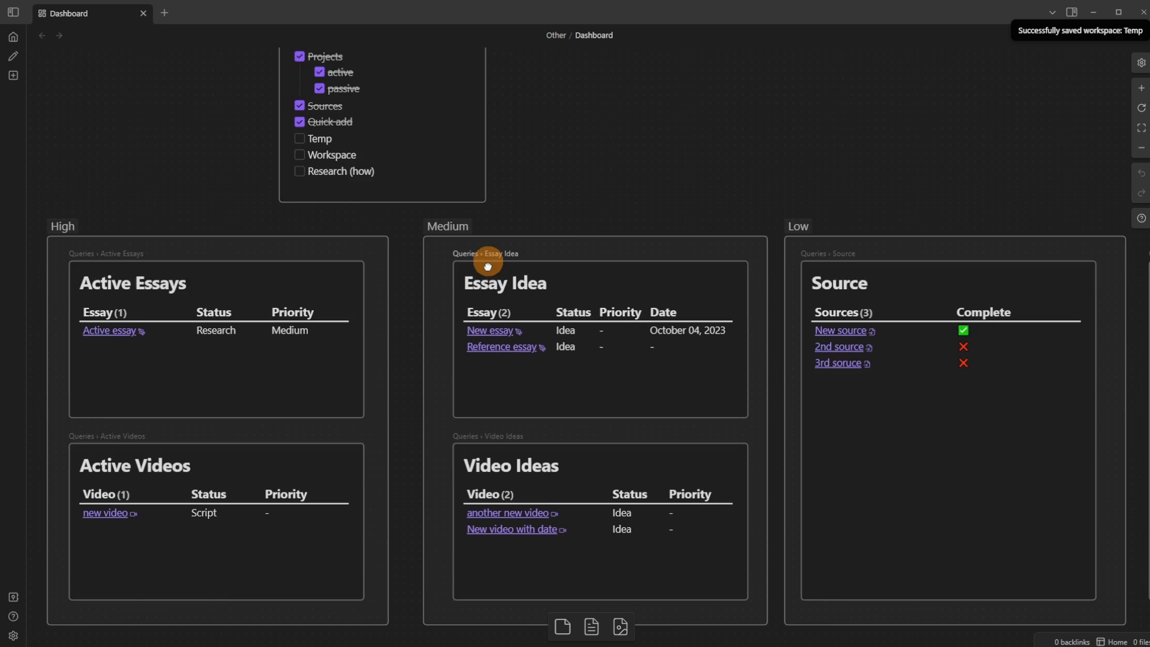
{"action": "left_click", "coordinate": [302, 174]}
{"action": "left_click", "coordinate": [295, 175]}
{"action": "left_click", "coordinate": [295, 191]}
{"action": "left_click", "coordinate": [626, 212]}
{"action": "scroll", "coordinate": [689, 155], "scroll_direction": "down", "scroll_amount": 2}
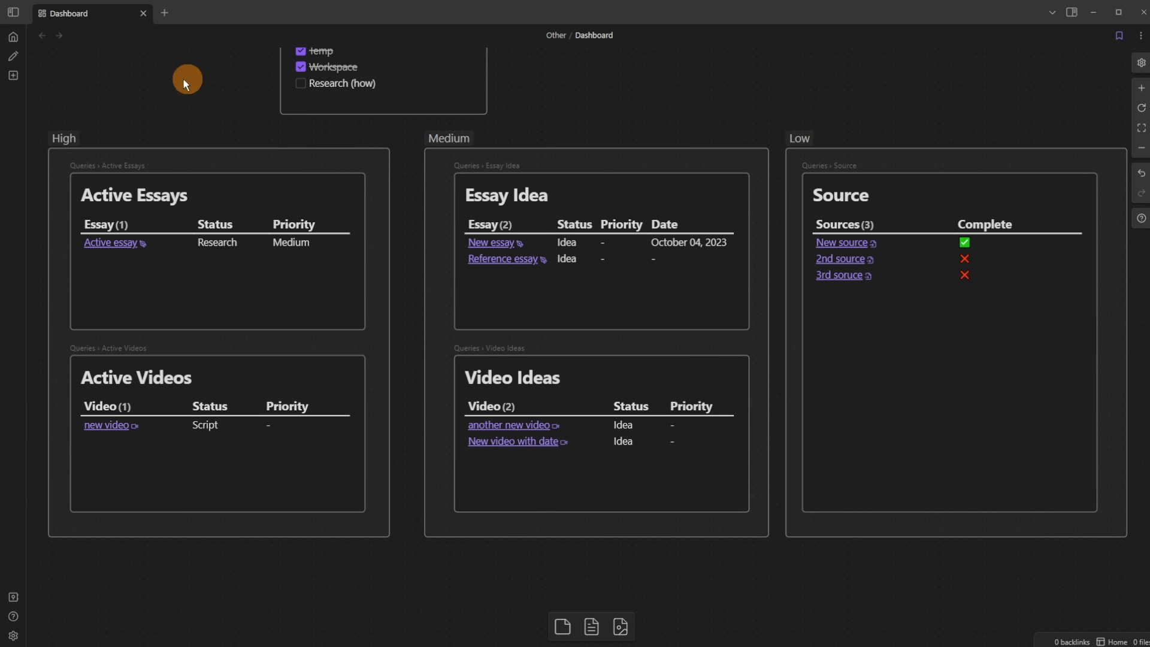
Step: Show the file list and create a note named Research in the Class folder
{"action": "left_click", "coordinate": [13, 12]}
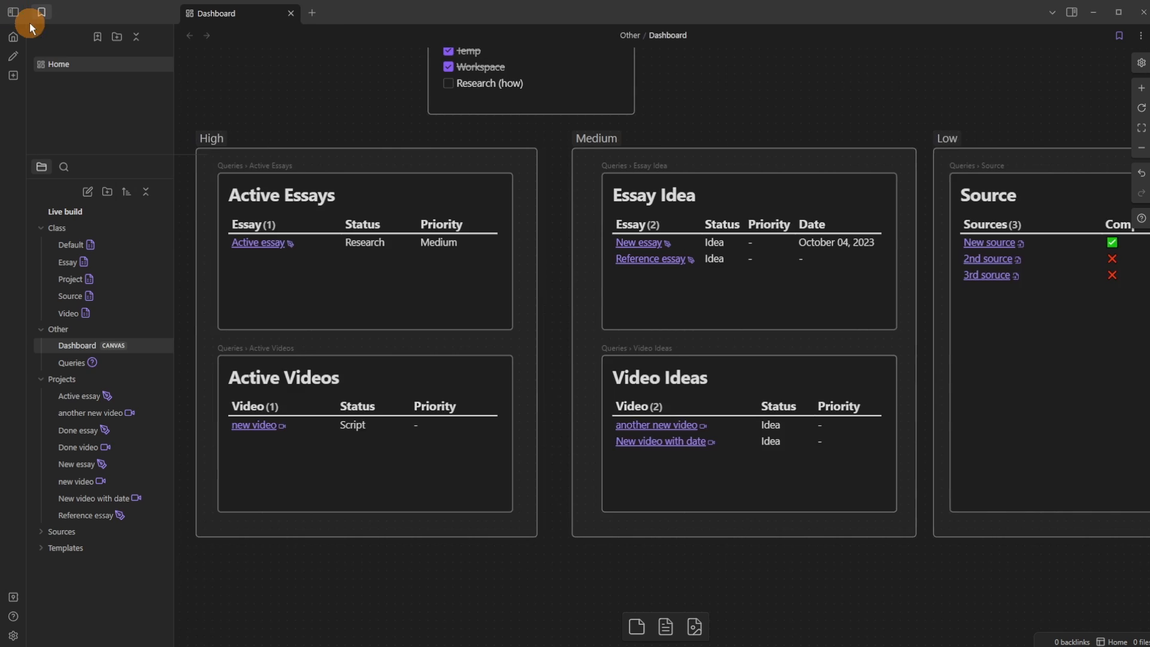
{"action": "right_click", "coordinate": [109, 231]}
{"action": "left_click", "coordinate": [175, 248]}
{"action": "type", "text": "Research"}
{"action": "key", "text": "Return"}
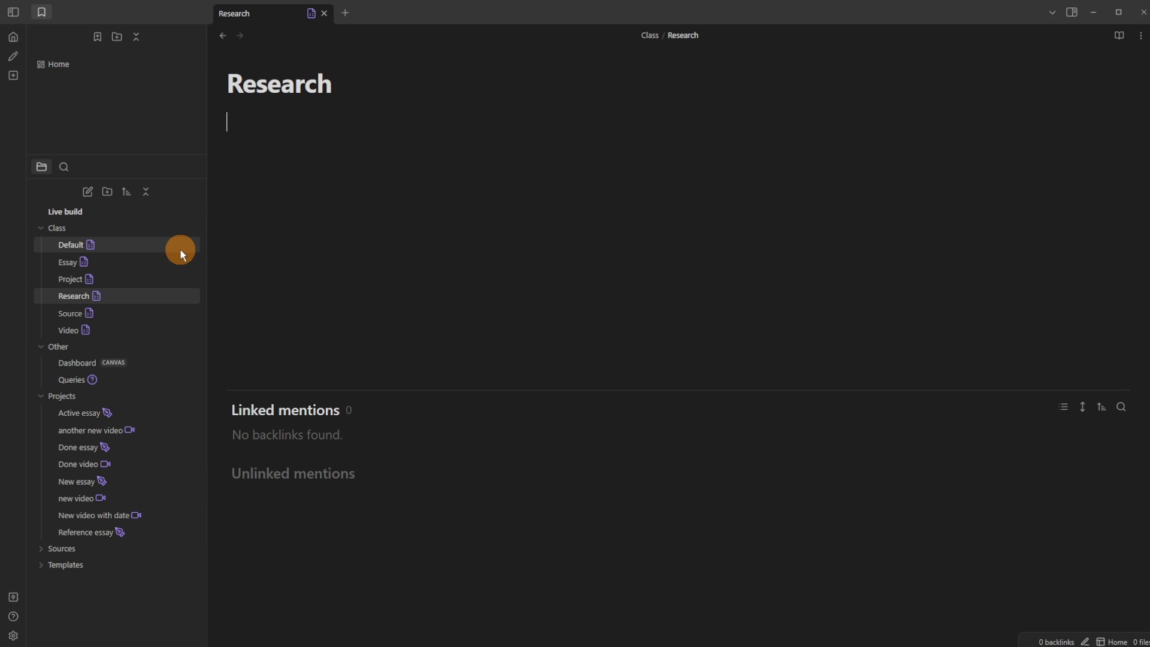
Step: Open the Research fileclass settings and clear the button icon name
{"action": "left_click", "coordinate": [310, 13]}
{"action": "left_click", "coordinate": [436, 78]}
{"action": "left_click_drag", "start_coordinate": [444, 143], "coordinate": [277, 144]}
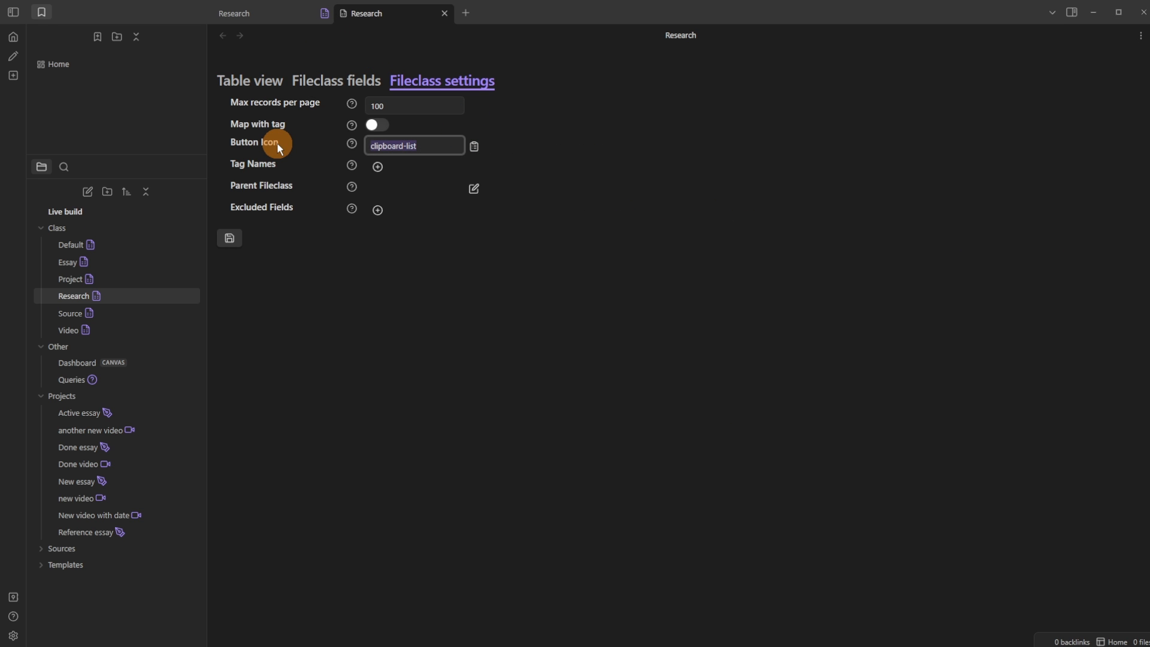
{"action": "type", "text": "magnify"}
{"action": "key", "text": "ctrl+BackSpace"}
Step: Switch to the Lucide website in the browser and search for a magnifying-glass icon with "looking" and "magn"
{"action": "left_click_drag", "start_coordinate": [569, 1], "coordinate": [599, 11]}
{"action": "left_click", "coordinate": [500, 138]}
{"action": "key", "text": "ctrl+BackSpace"}
{"action": "type", "text": "looking"}
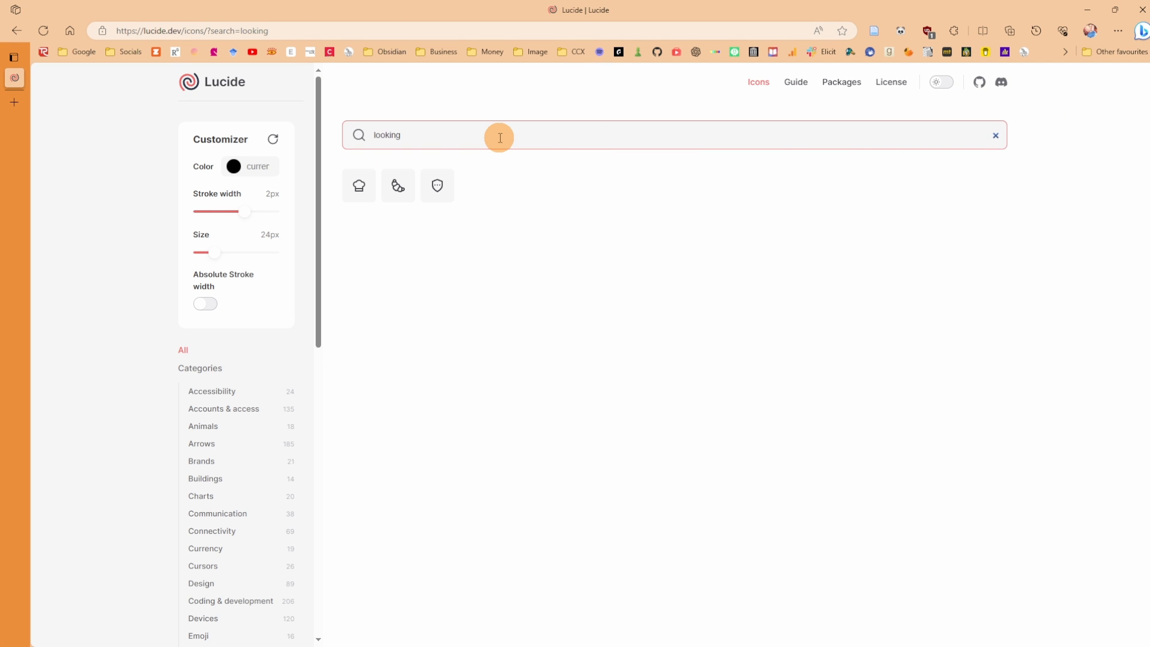
{"action": "key", "text": "ctrl+BackSpace"}
{"action": "type", "text": "magn"}
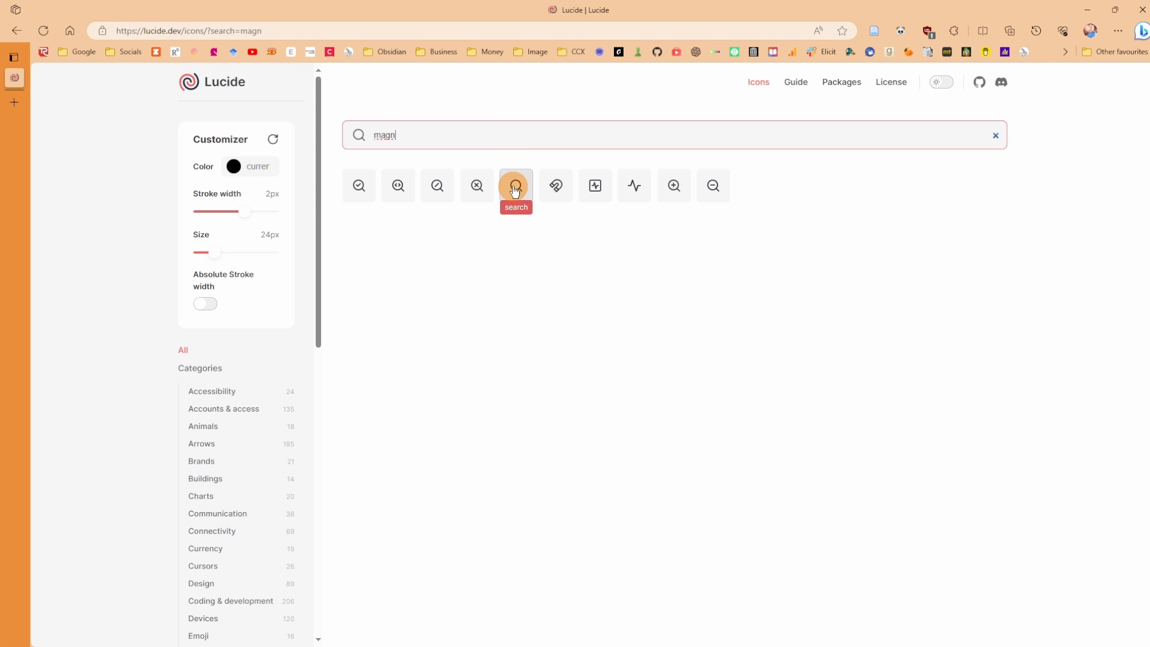
Step: Back in Obsidian, set the Research fileclass's button icon to search and save the settings
{"action": "left_click_drag", "start_coordinate": [546, 9], "coordinate": [0, 145]}
{"action": "left_click", "coordinate": [200, 183]}
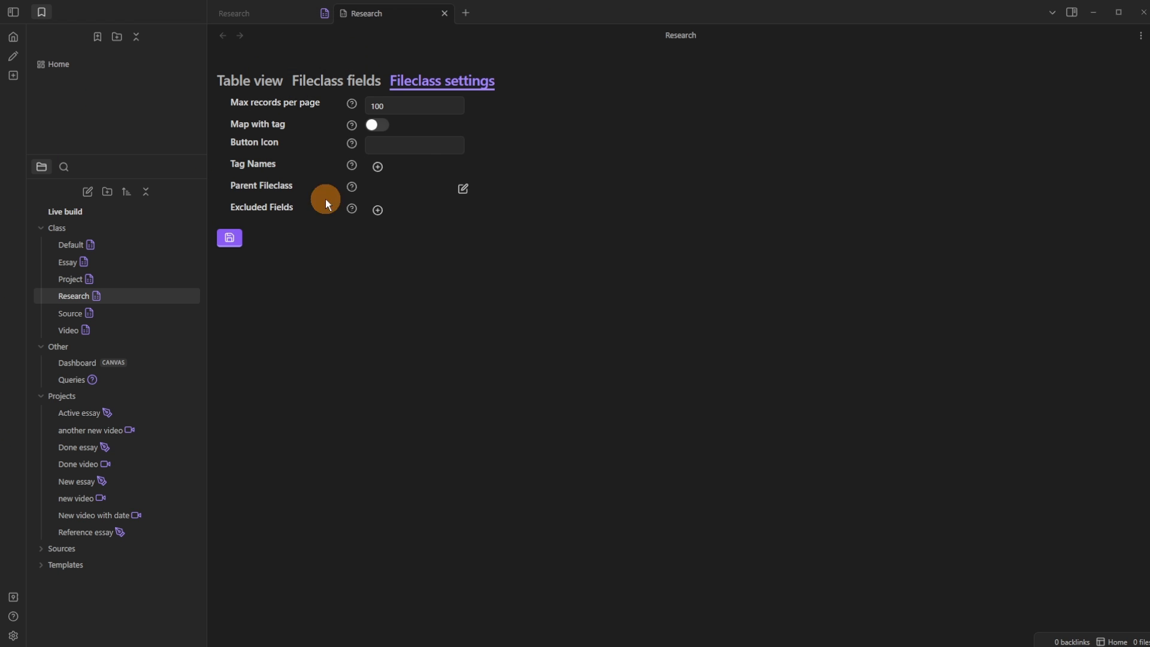
{"action": "left_click", "coordinate": [426, 141]}
{"action": "type", "text": "s"}
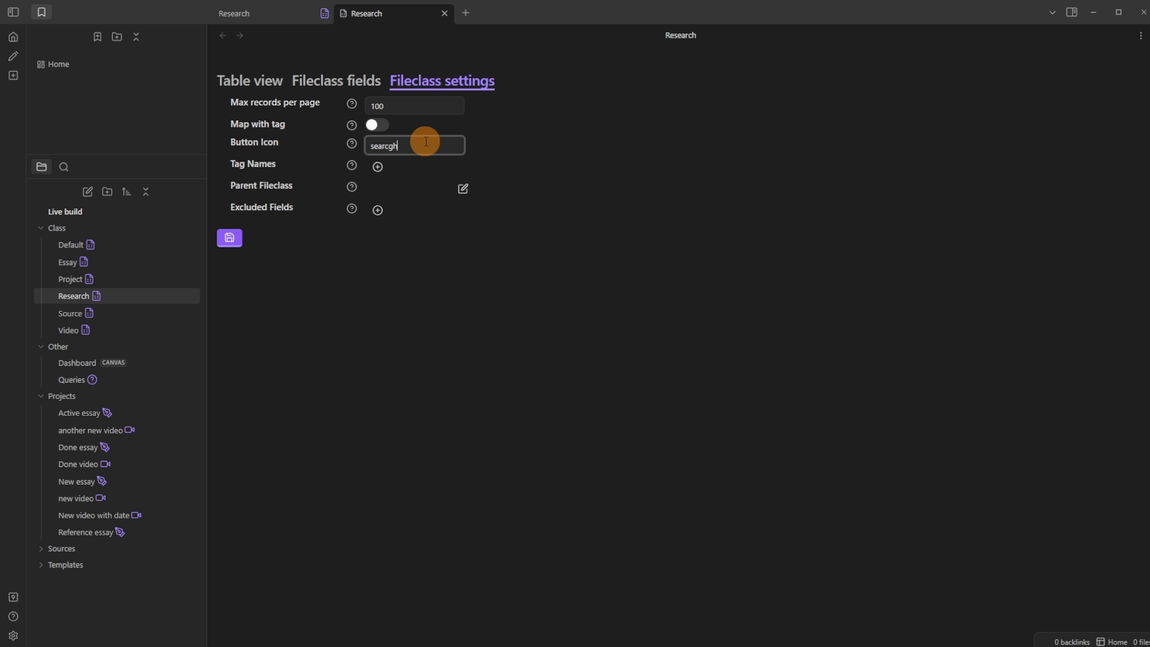
{"action": "type", "text": "earch"}
{"action": "left_click", "coordinate": [230, 234]}
Step: Add a field named Status to the Research fileclass
{"action": "left_click", "coordinate": [350, 80]}
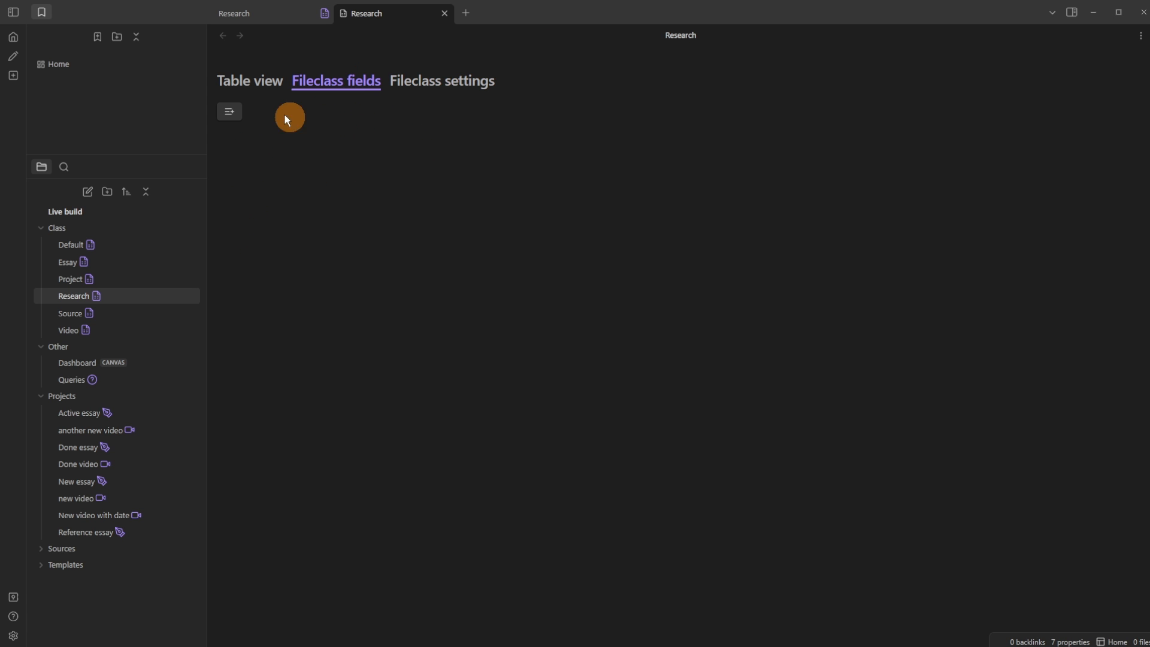
{"action": "left_click", "coordinate": [231, 112]}
{"action": "type", "text": "Status"}
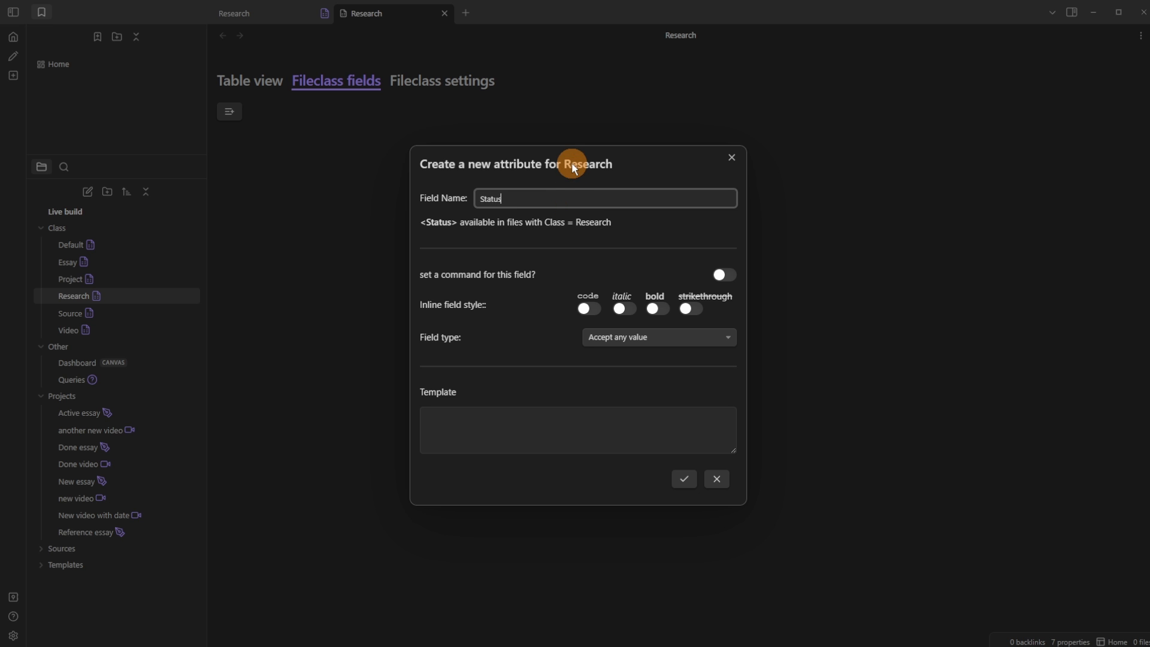
{"action": "left_click", "coordinate": [686, 479]}
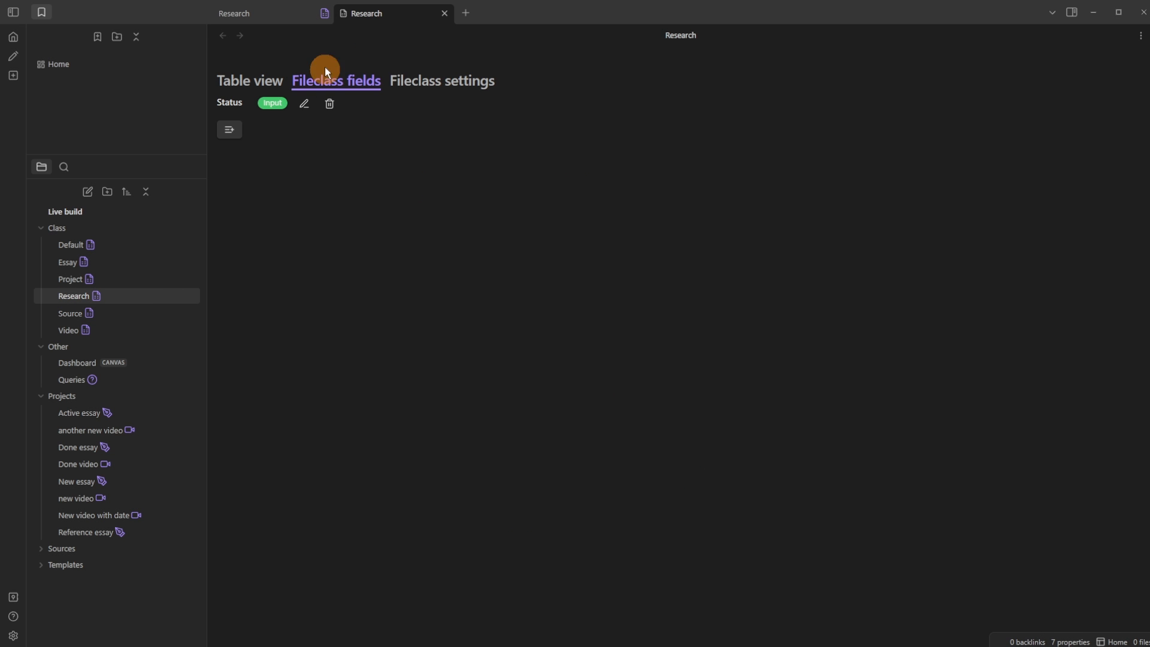
Step: Change the Research fileclass's Status field type to Accept a single value from a list
{"action": "left_click", "coordinate": [411, 82]}
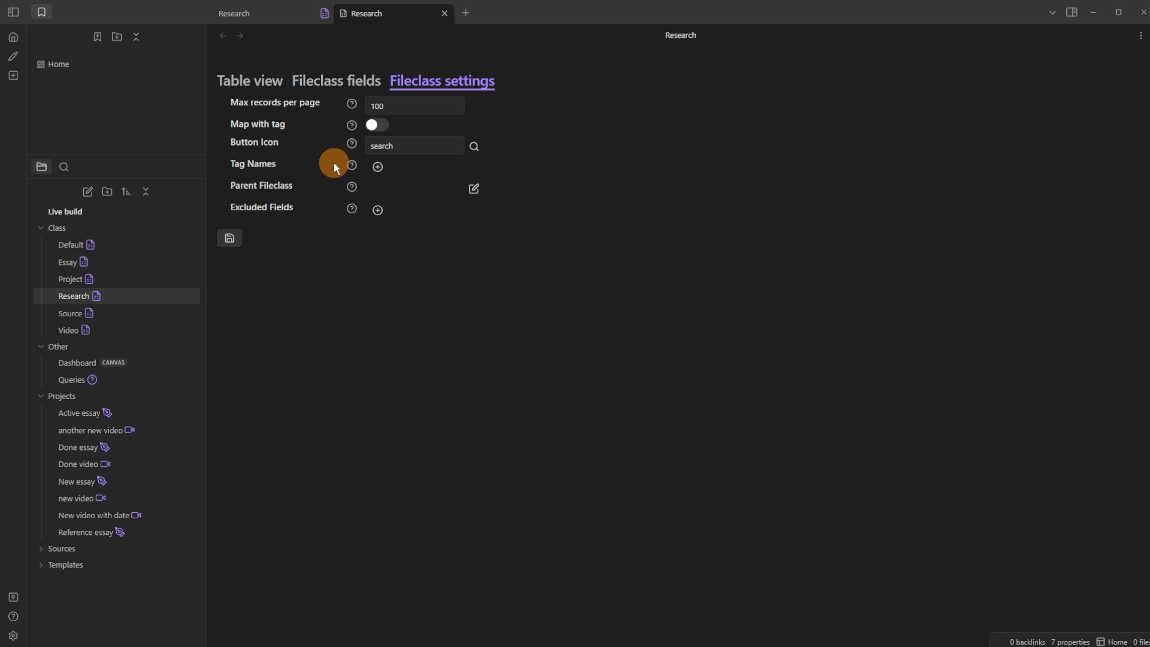
{"action": "left_click", "coordinate": [328, 87]}
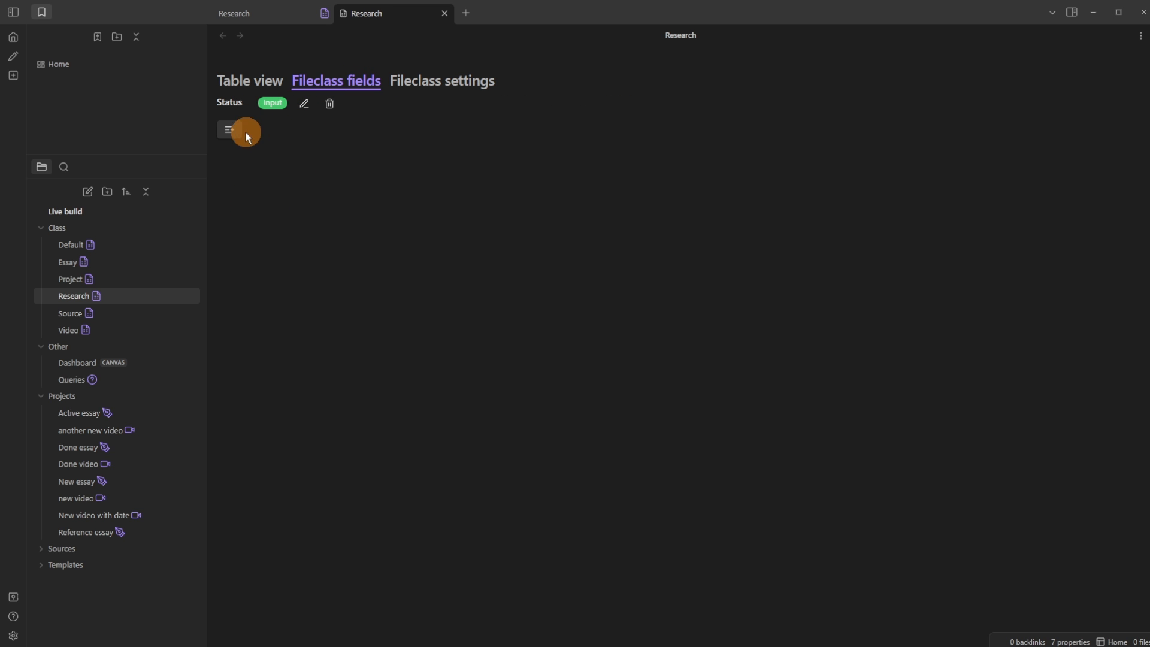
{"action": "left_click", "coordinate": [305, 104]}
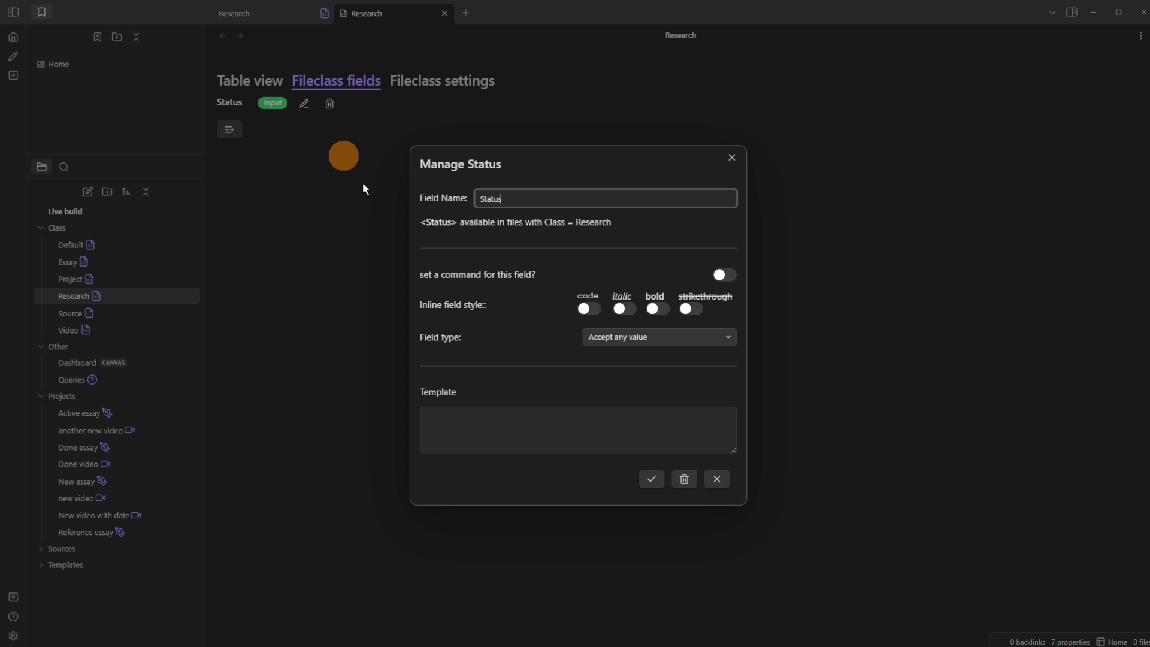
{"action": "left_click", "coordinate": [635, 335]}
{"action": "left_click", "coordinate": [637, 362]}
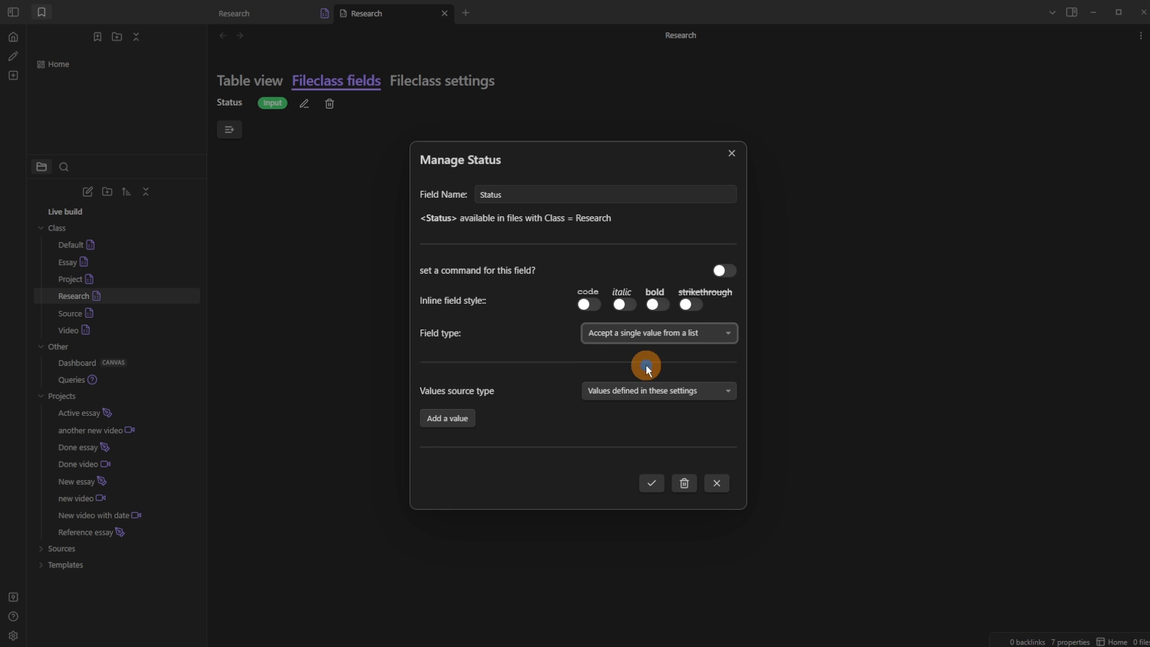
Step: Add Collecting, Outlining and Writing as the Status field's values and save the field
{"action": "left_click", "coordinate": [453, 418]}
{"action": "left_click", "coordinate": [506, 405]}
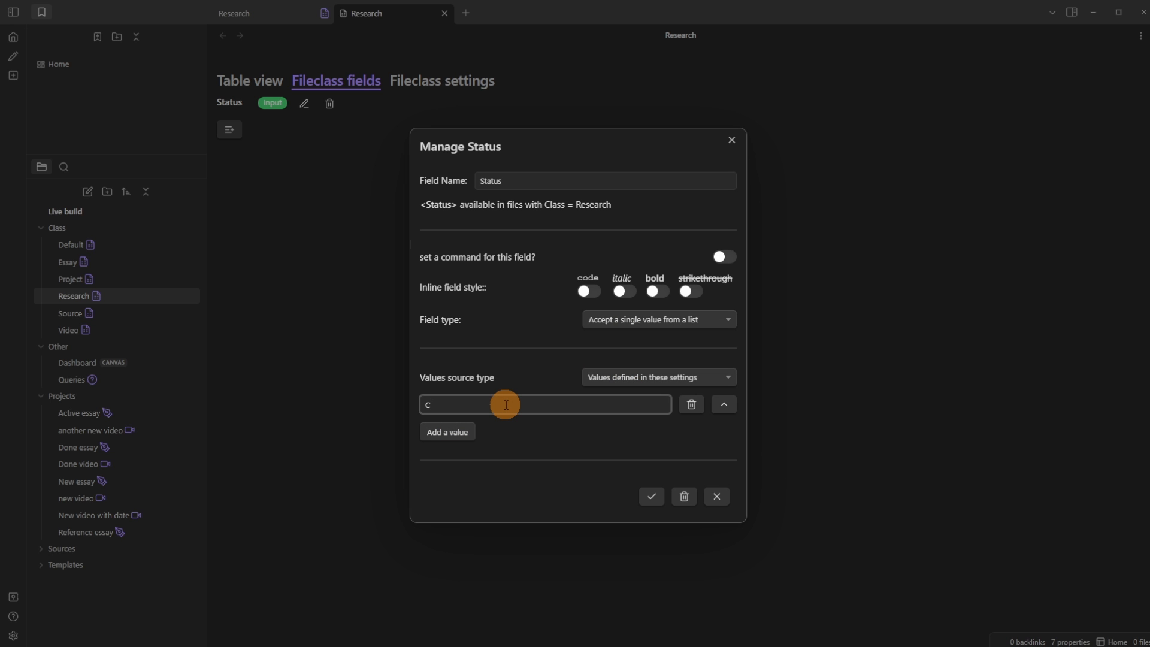
{"action": "type", "text": "Collecting"}
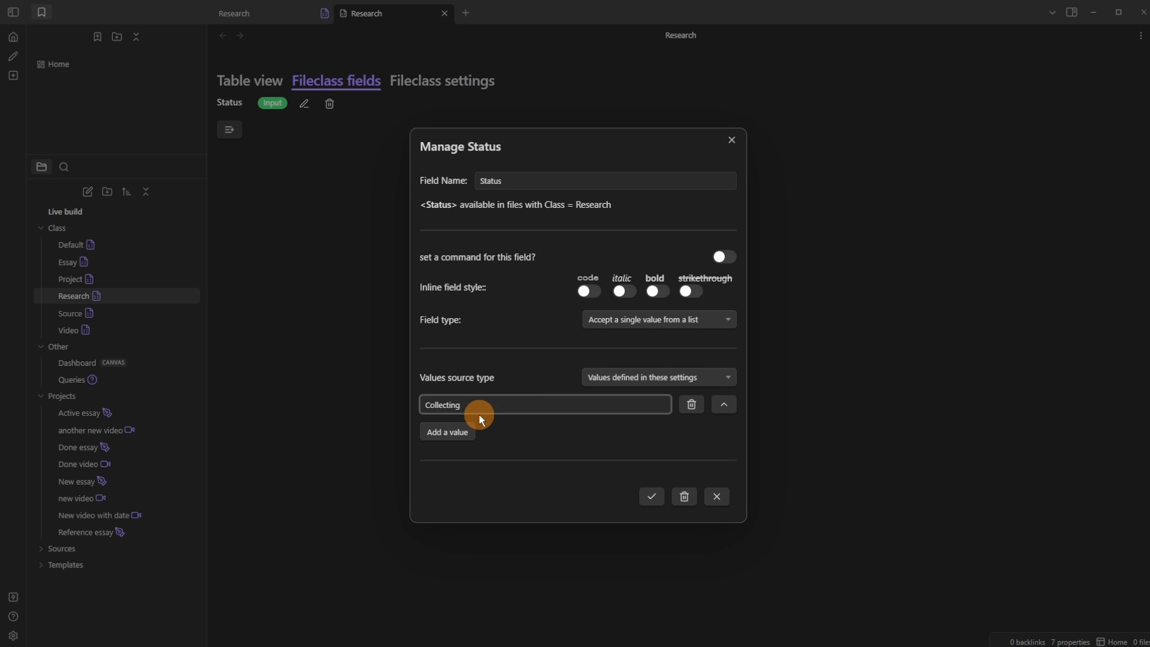
{"action": "left_click", "coordinate": [455, 432]}
{"action": "left_click", "coordinate": [464, 418]}
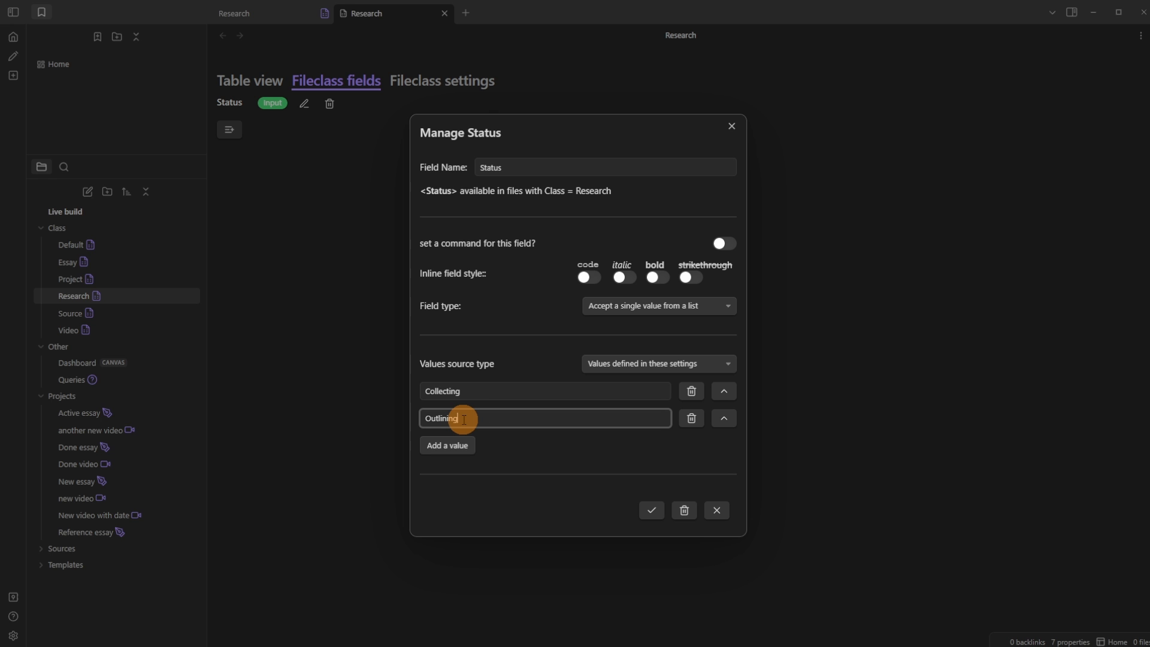
{"action": "left_click", "coordinate": [450, 443]}
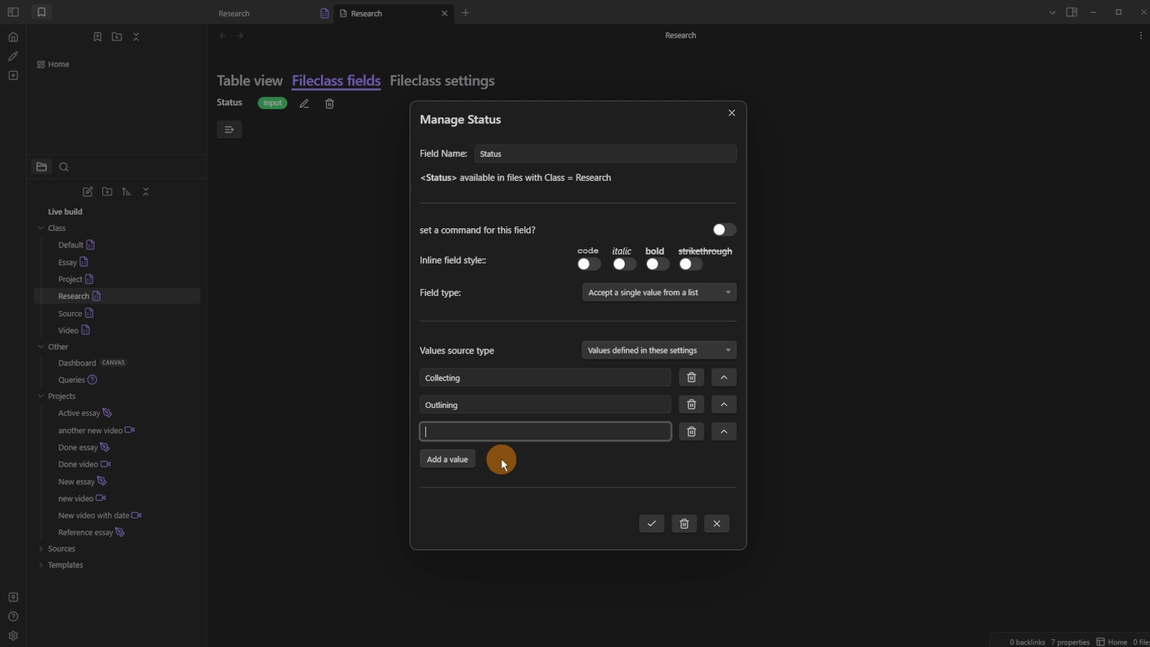
{"action": "type", "text": "Writing"}
{"action": "left_click", "coordinate": [652, 523]}
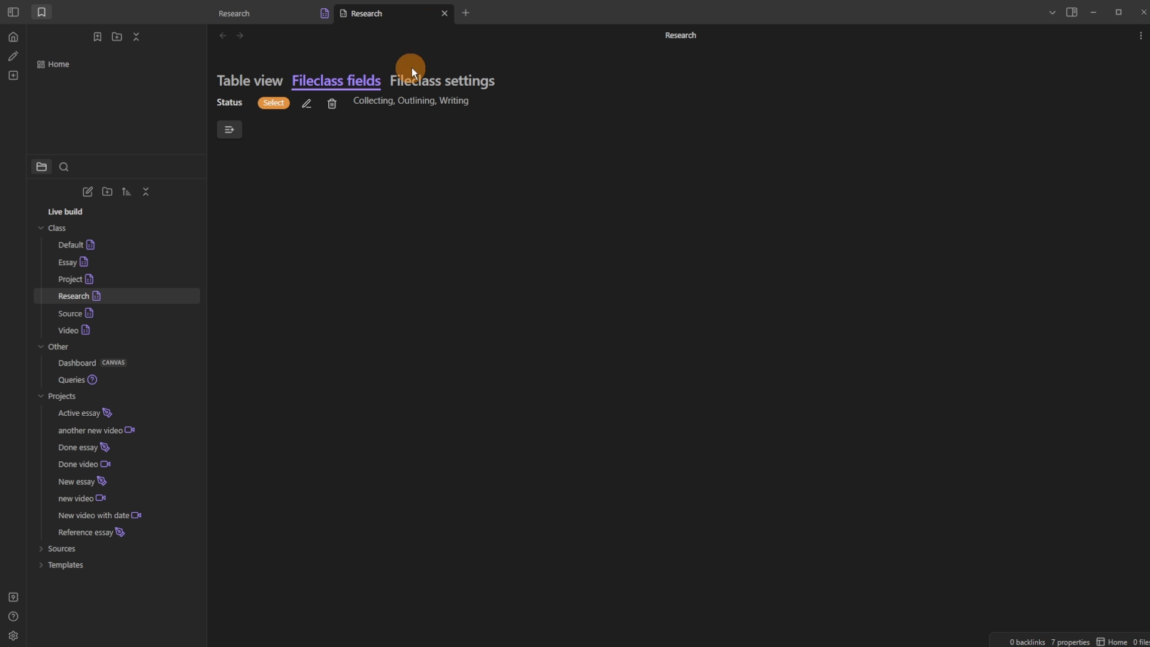
Step: Close the Research fileclass view, return to the Dashboard canvas, and bring all its query groups into view
{"action": "left_click", "coordinate": [444, 13]}
{"action": "left_click", "coordinate": [221, 35]}
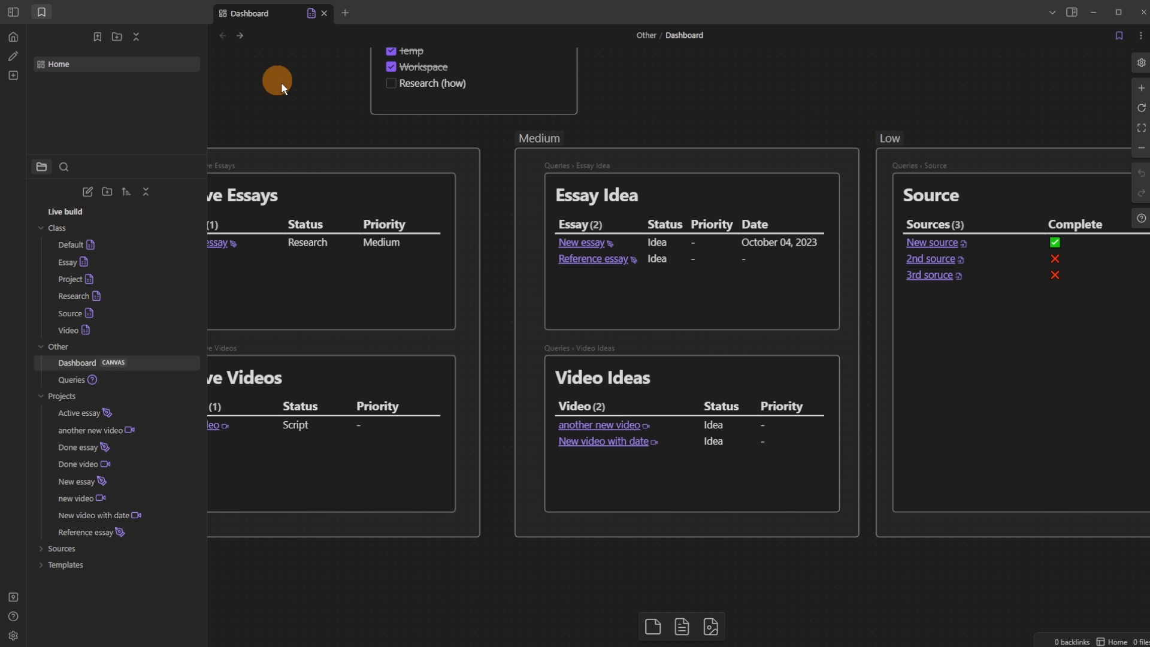
{"action": "left_click_drag", "start_coordinate": [629, 124], "coordinate": [420, 122]}
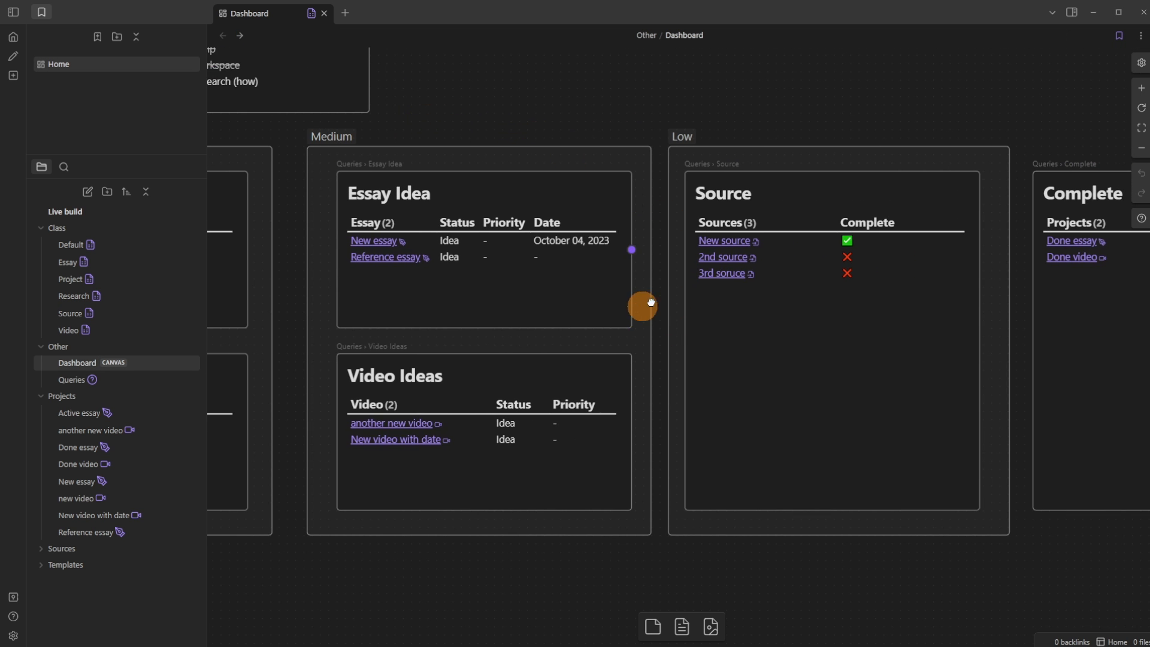
{"action": "scroll", "coordinate": [756, 264], "scroll_direction": "down", "scroll_amount": 5}
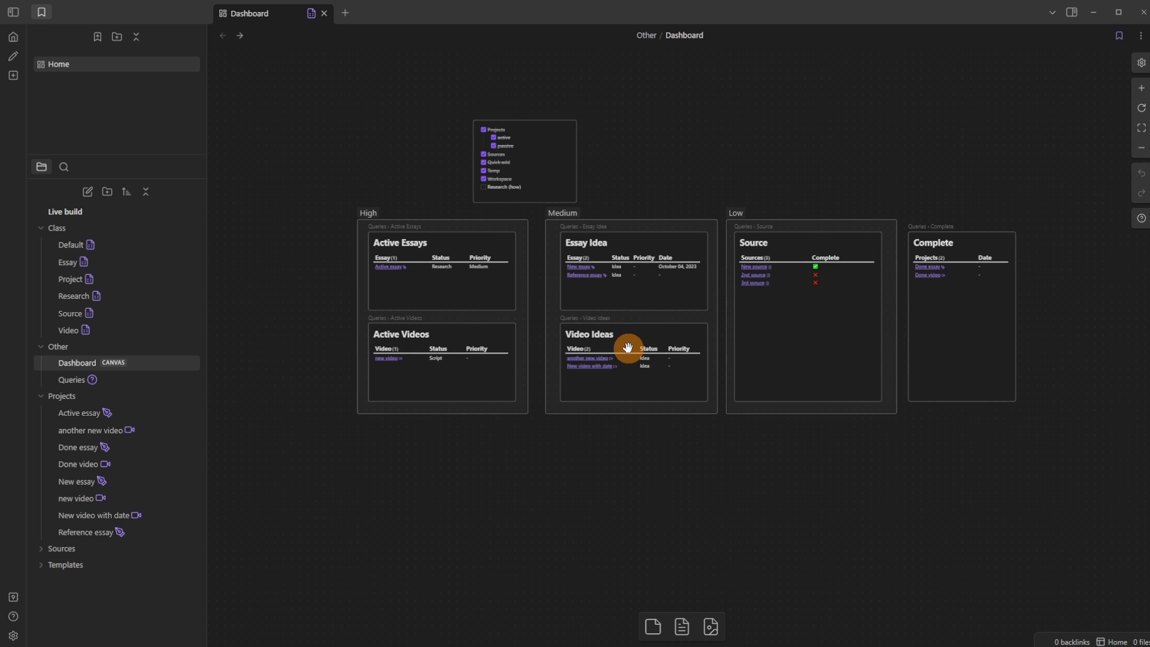
{"action": "mouse_move", "coordinate": [531, 331]}
{"action": "left_mouse_down"}
{"action": "mouse_move", "coordinate": [533, 312]}
{"action": "mouse_move", "coordinate": [518, 321]}
{"action": "left_mouse_up"}
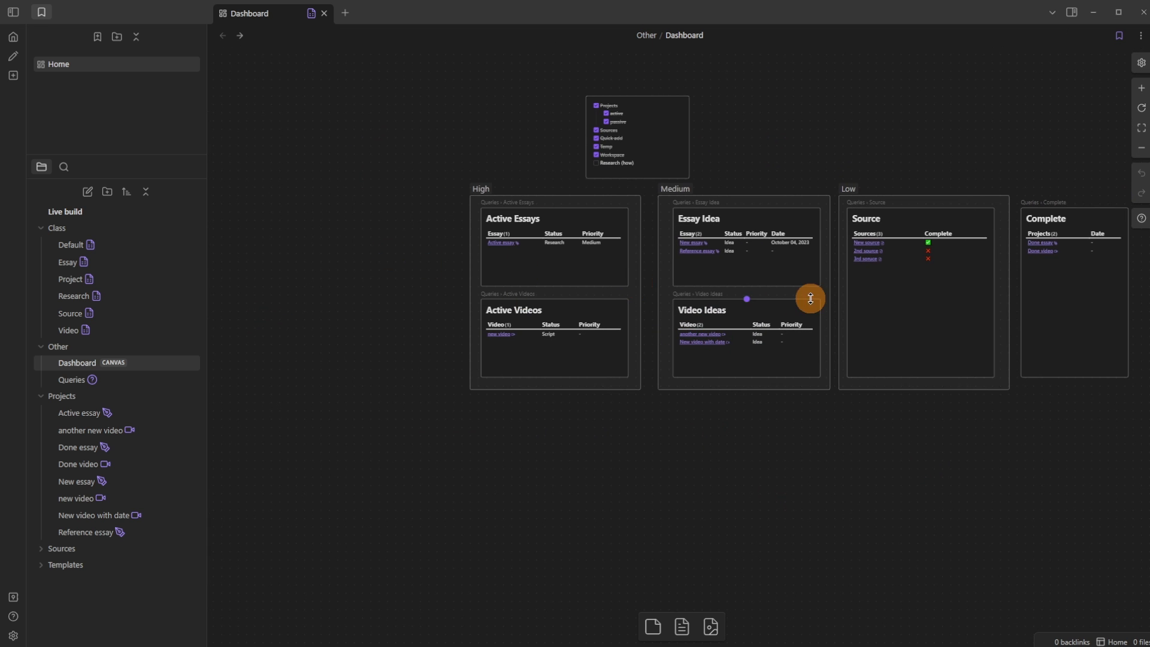
Step: Place a copy of the Complete query card on the canvas, on the outer side of the High group
{"action": "left_click_drag", "start_coordinate": [1017, 302], "coordinate": [345, 301]}
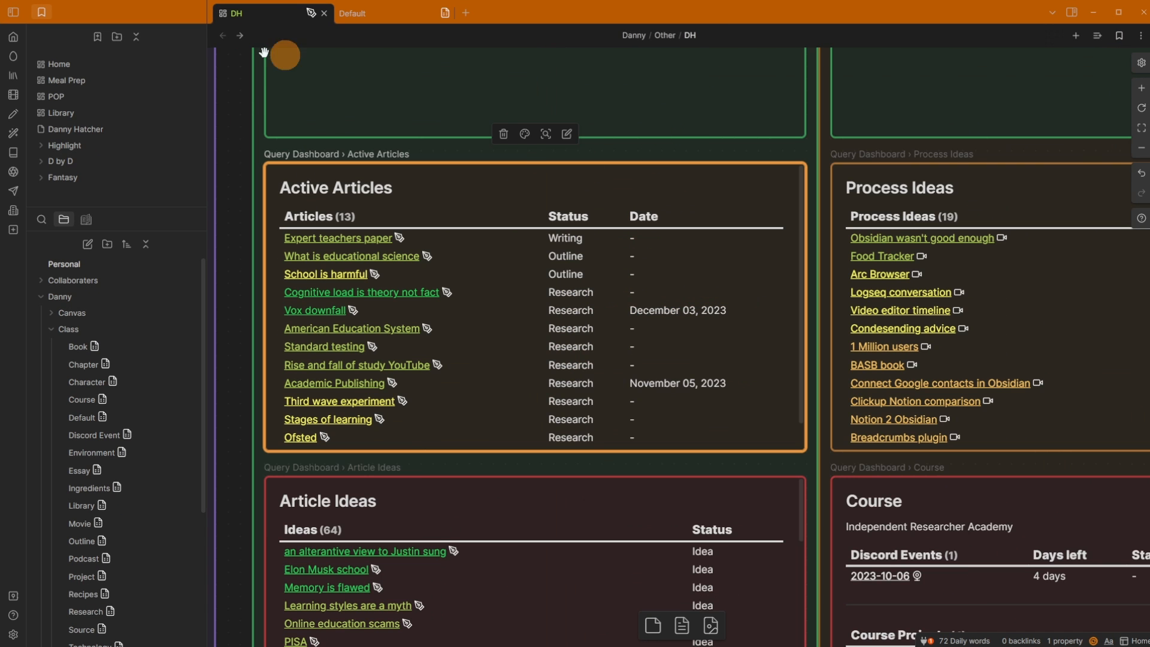
Step: Switch to the DH canvas in the other vault and examine its overall layout of note cards, Source Inbox and query groups
{"action": "left_click", "coordinate": [13, 39]}
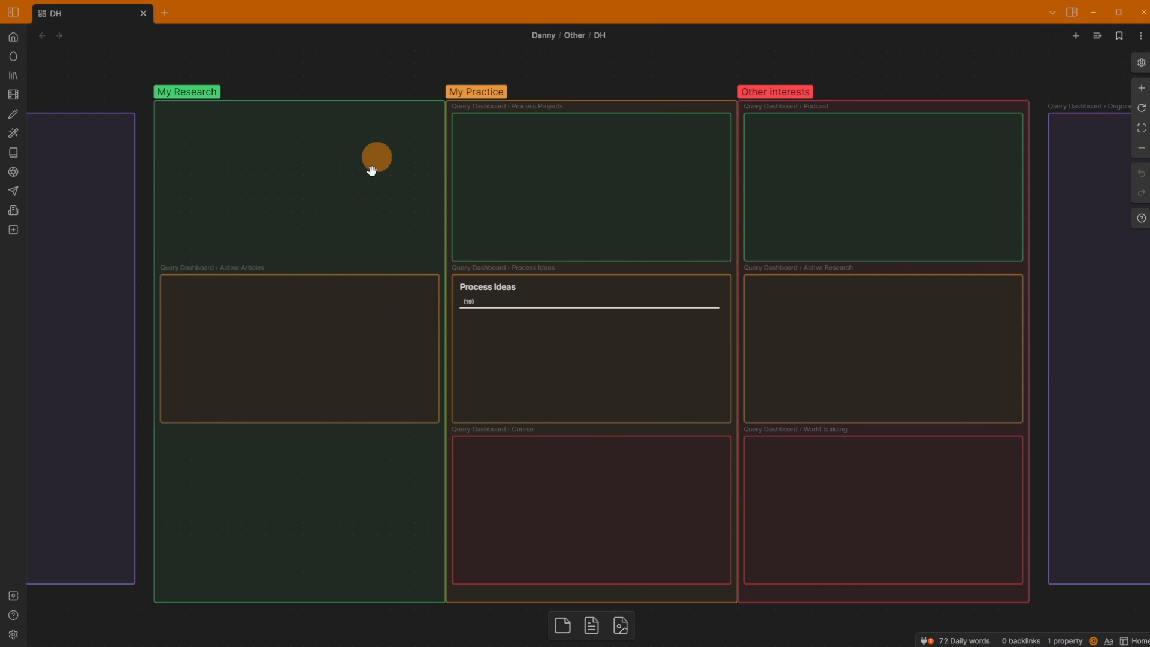
{"action": "scroll", "coordinate": [543, 317], "scroll_direction": "down", "scroll_amount": 3}
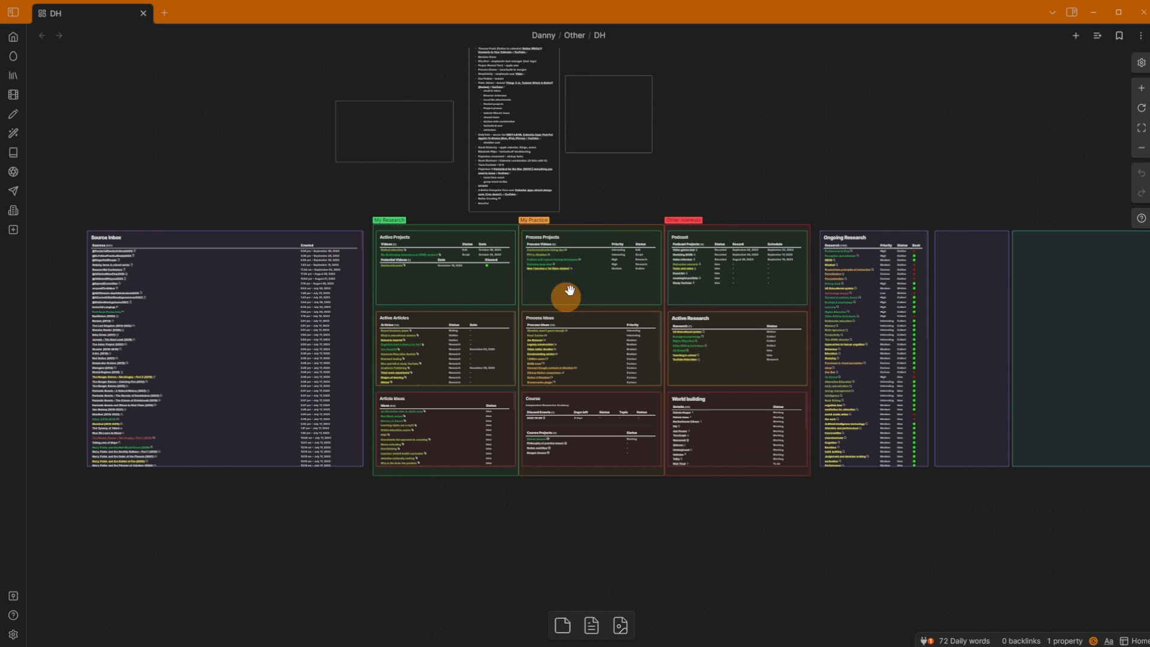
{"action": "left_click", "coordinate": [402, 130]}
{"action": "left_click", "coordinate": [616, 128]}
{"action": "left_click_drag", "start_coordinate": [667, 154], "coordinate": [673, 224]}
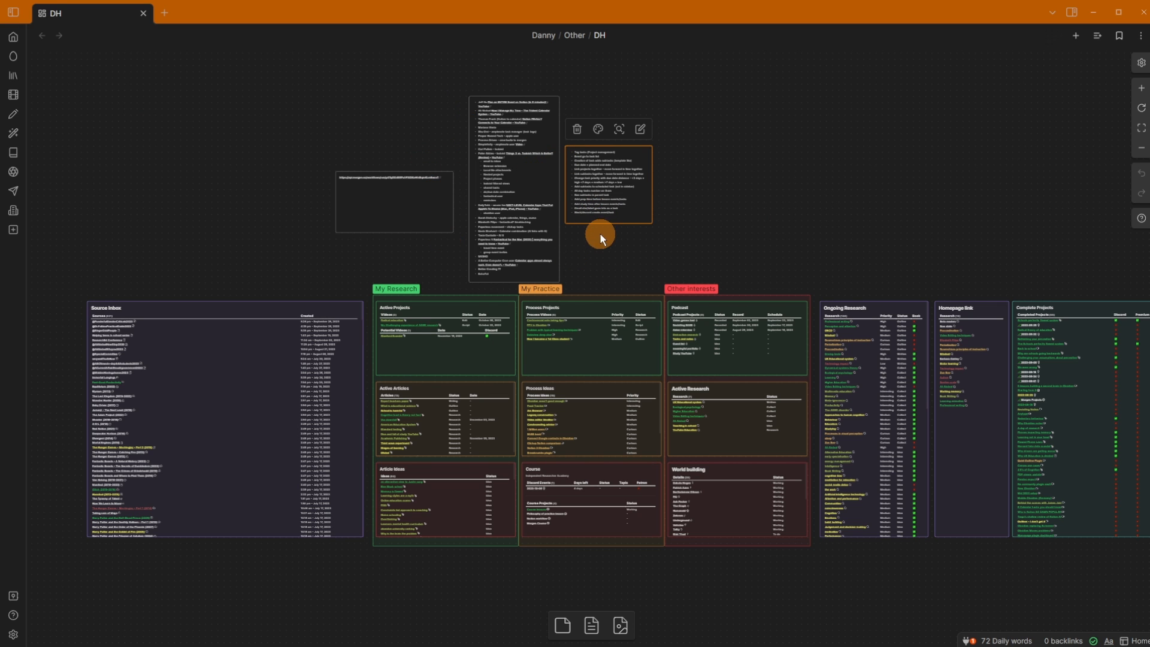
{"action": "left_click", "coordinate": [216, 343]}
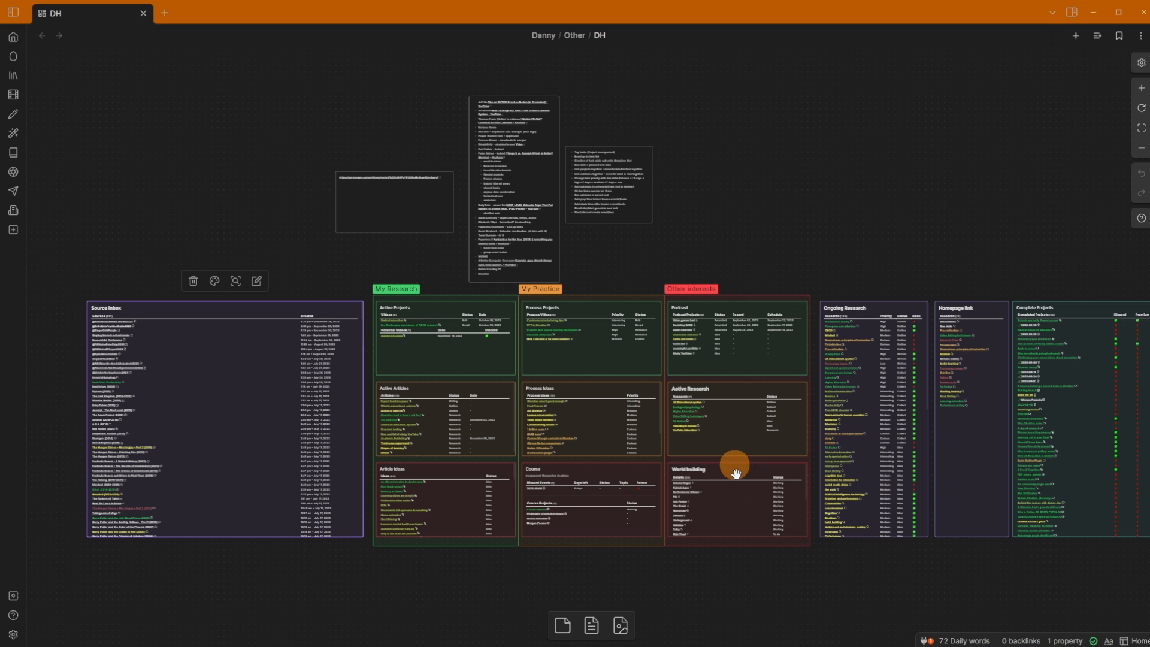
{"action": "scroll", "coordinate": [910, 231], "scroll_direction": "right", "scroll_amount": 5}
{"action": "left_click", "coordinate": [744, 494]}
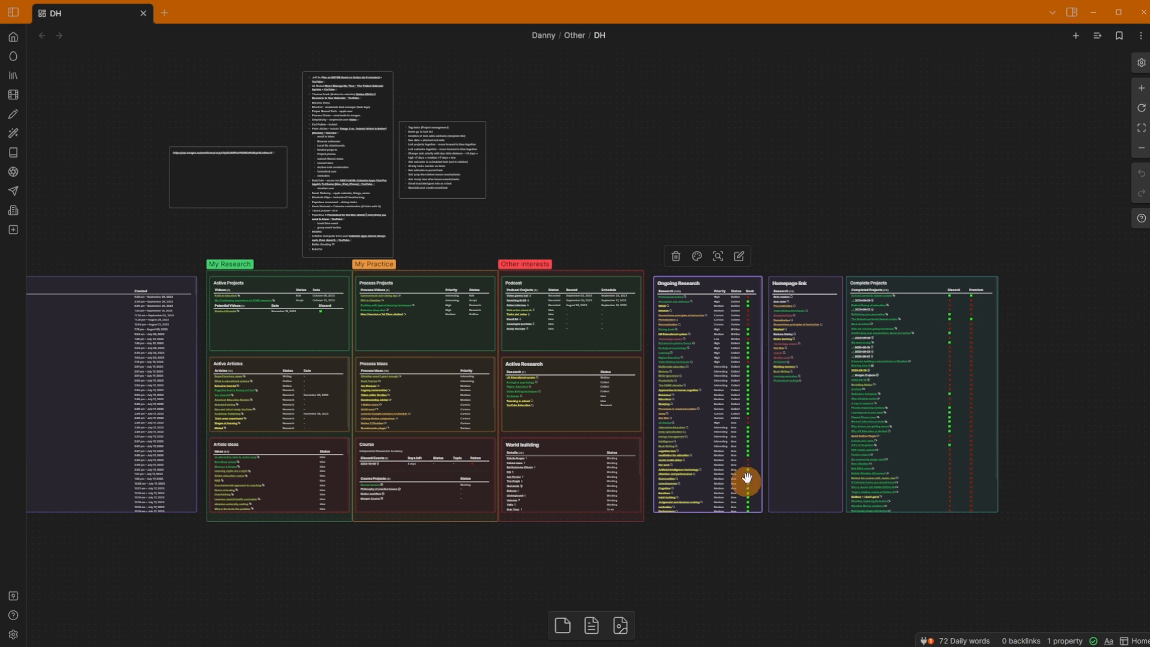
Step: Examine the Ongoing Research and Homepage link queries on the DH canvas, including their columns, and how the active query groups sit beside them
{"action": "scroll", "coordinate": [754, 372], "scroll_direction": "up", "scroll_amount": 5}
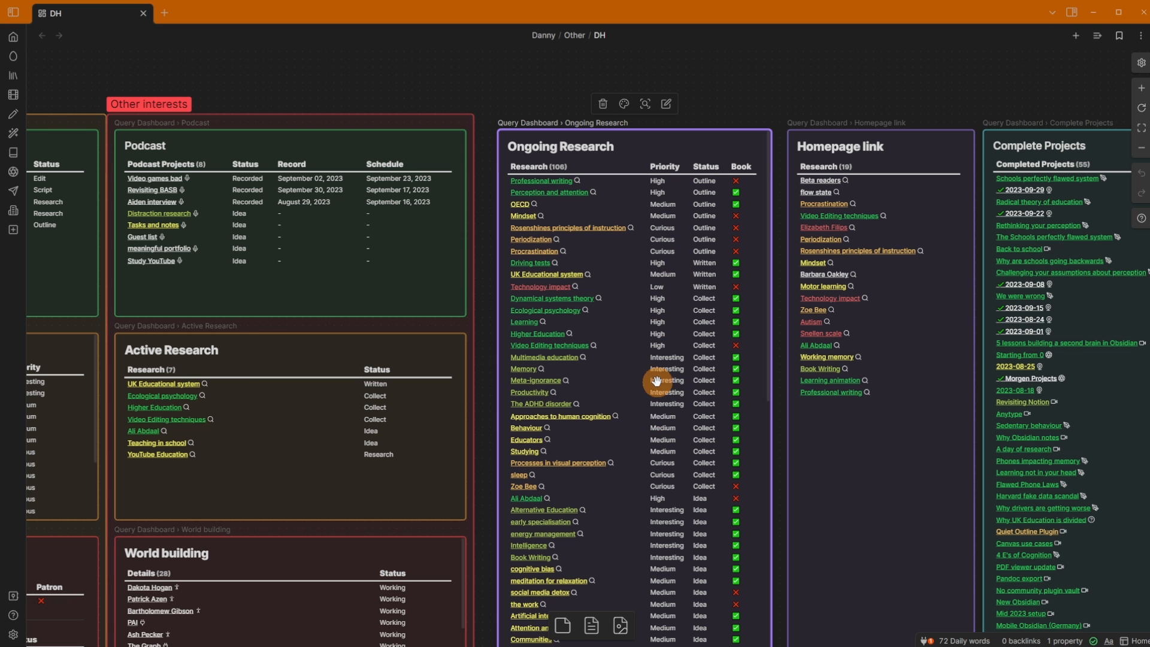
{"action": "left_click", "coordinate": [793, 95]}
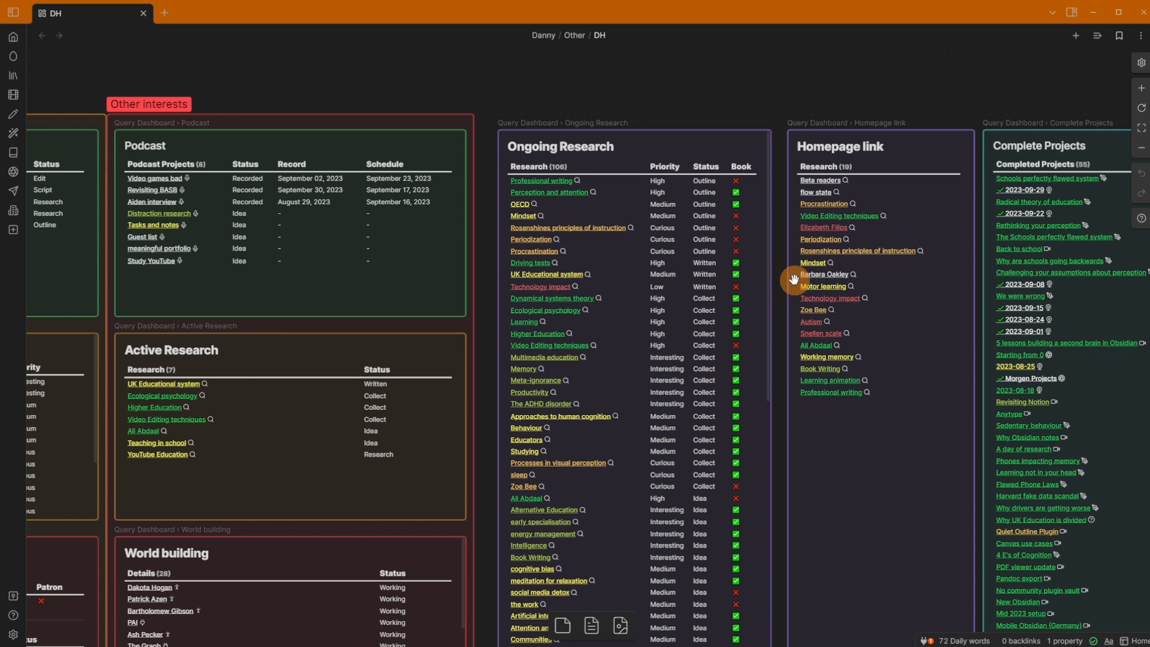
{"action": "scroll", "coordinate": [778, 299], "scroll_direction": "down", "scroll_amount": 2}
{"action": "scroll", "coordinate": [771, 318], "scroll_direction": "down", "scroll_amount": 1}
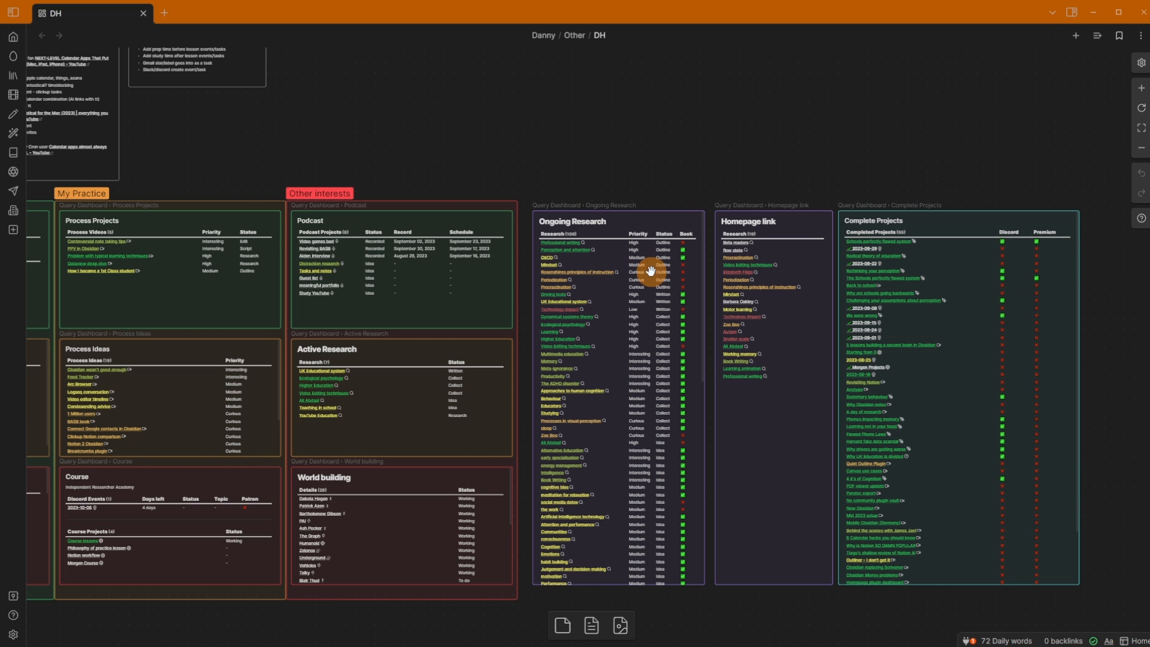
{"action": "scroll", "coordinate": [662, 274], "scroll_direction": "up", "scroll_amount": 3}
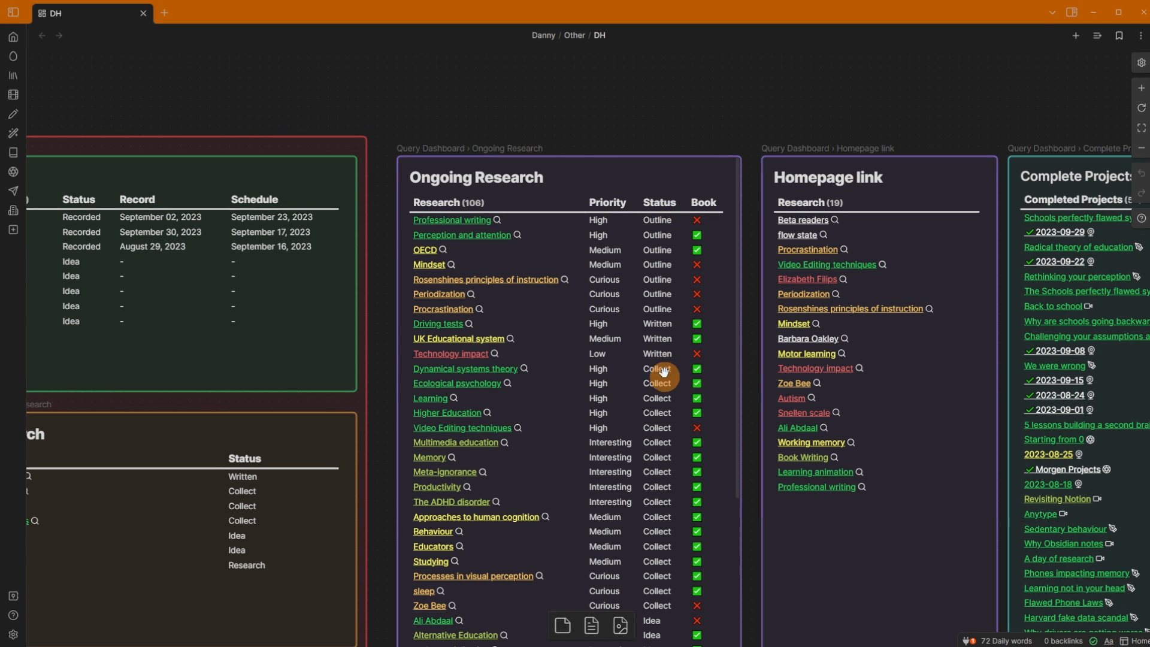
{"action": "scroll", "coordinate": [669, 317], "scroll_direction": "down", "scroll_amount": 3}
{"action": "scroll", "coordinate": [671, 454], "scroll_direction": "down", "scroll_amount": 4}
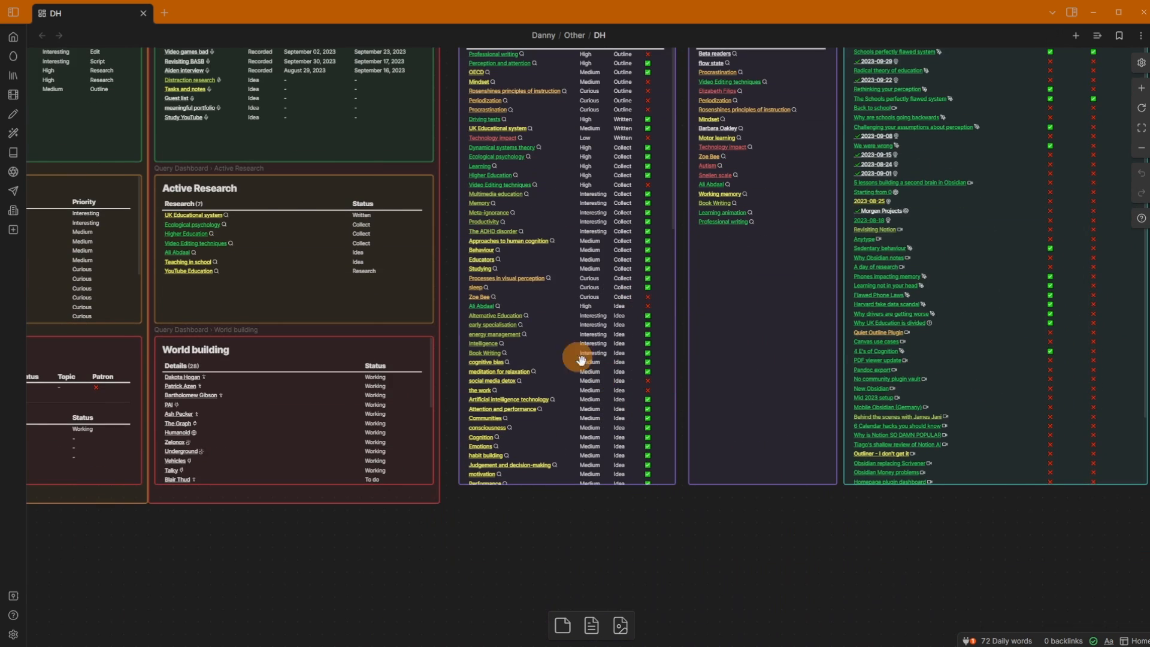
{"action": "scroll", "coordinate": [626, 359], "scroll_direction": "up", "scroll_amount": 2}
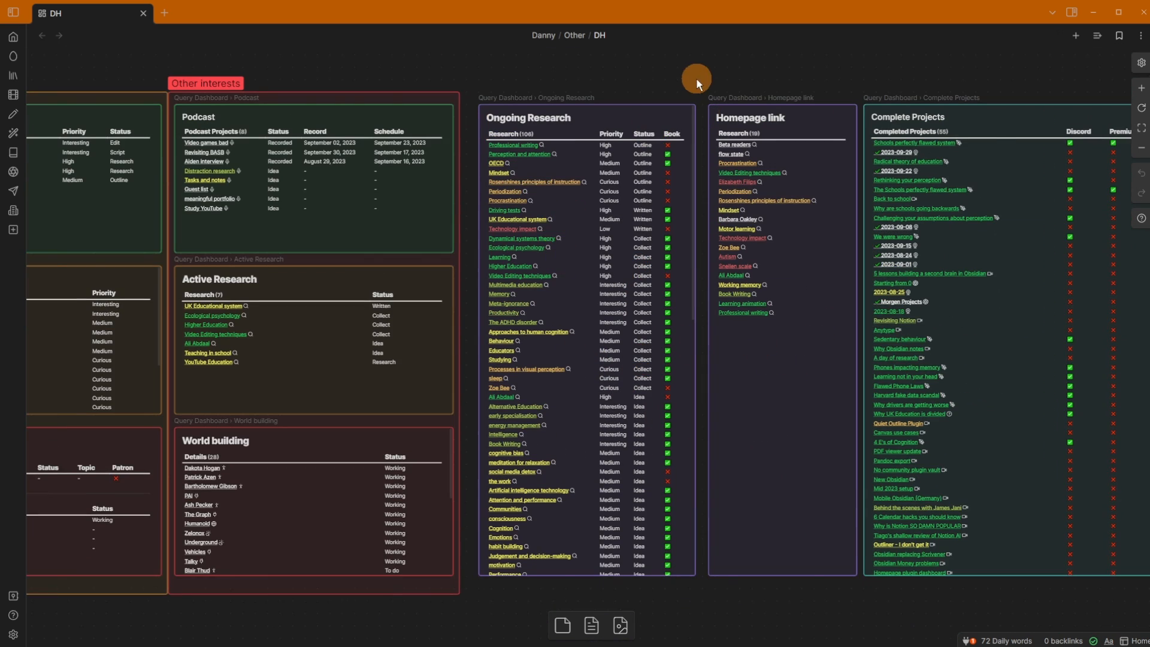
{"action": "scroll", "coordinate": [608, 231], "scroll_direction": "right", "scroll_amount": 3}
{"action": "scroll", "coordinate": [180, 355], "scroll_direction": "down", "scroll_amount": 2}
{"action": "left_click_drag", "start_coordinate": [114, 363], "coordinate": [547, 347]}
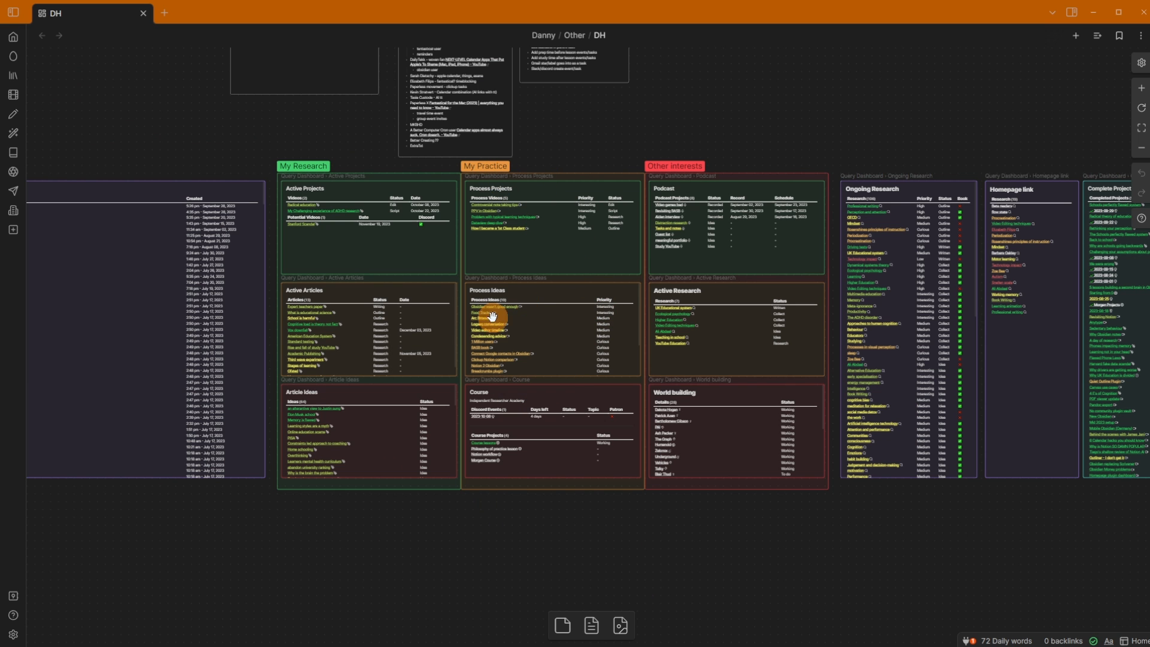
{"action": "left_click", "coordinate": [491, 334]}
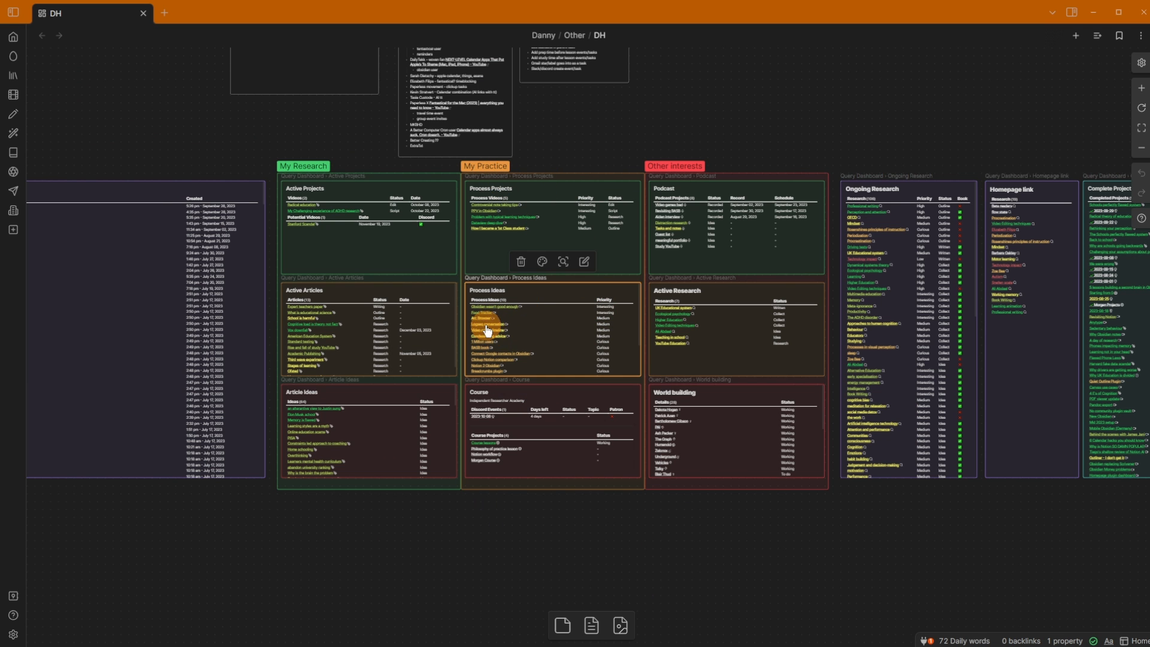
{"action": "scroll", "coordinate": [488, 331], "scroll_direction": "up", "scroll_amount": 5}
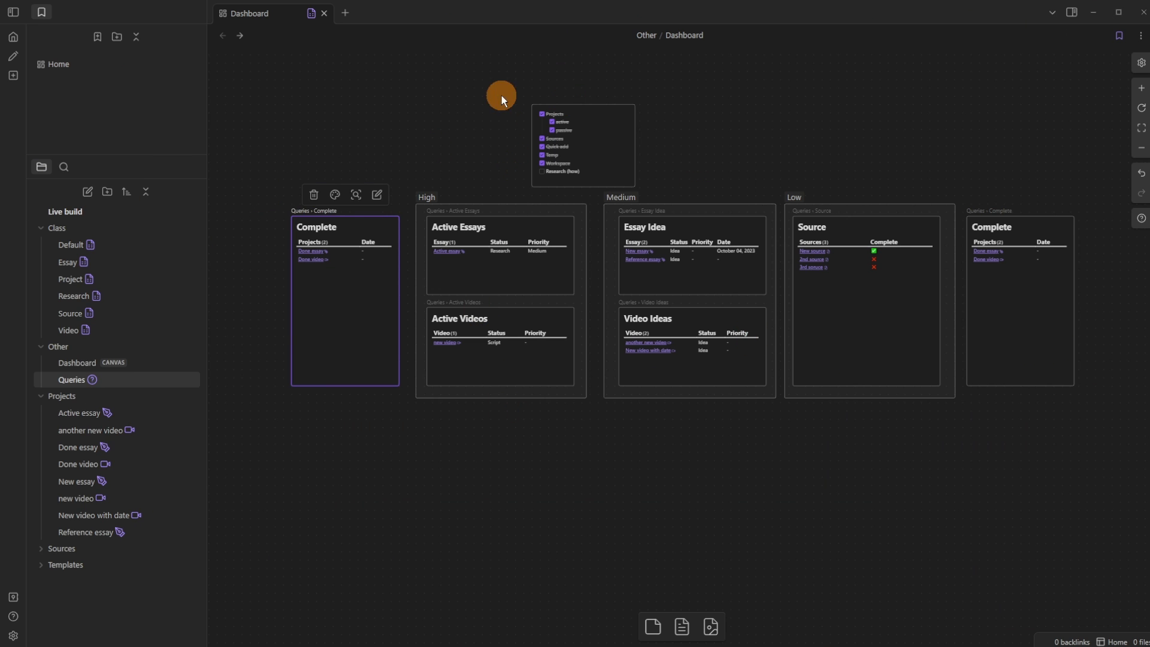
Step: Return to the Live build vault's Dashboard canvas and open the checklist card above the query groups for editing
{"action": "left_click", "coordinate": [501, 95]}
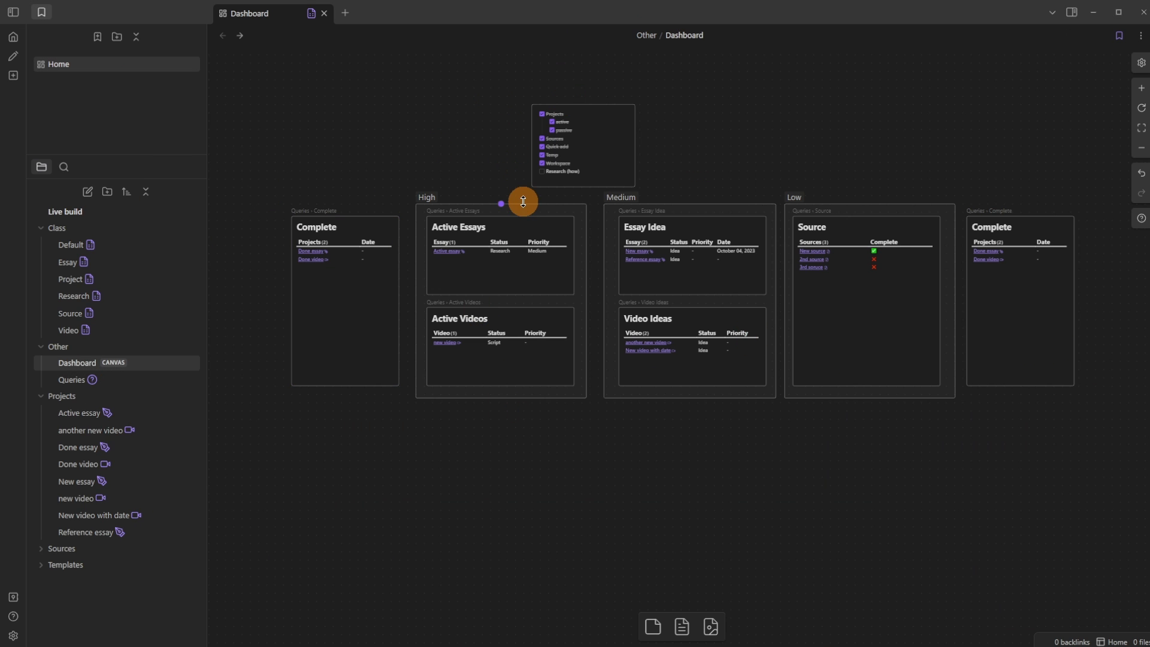
{"action": "left_click", "coordinate": [590, 165]}
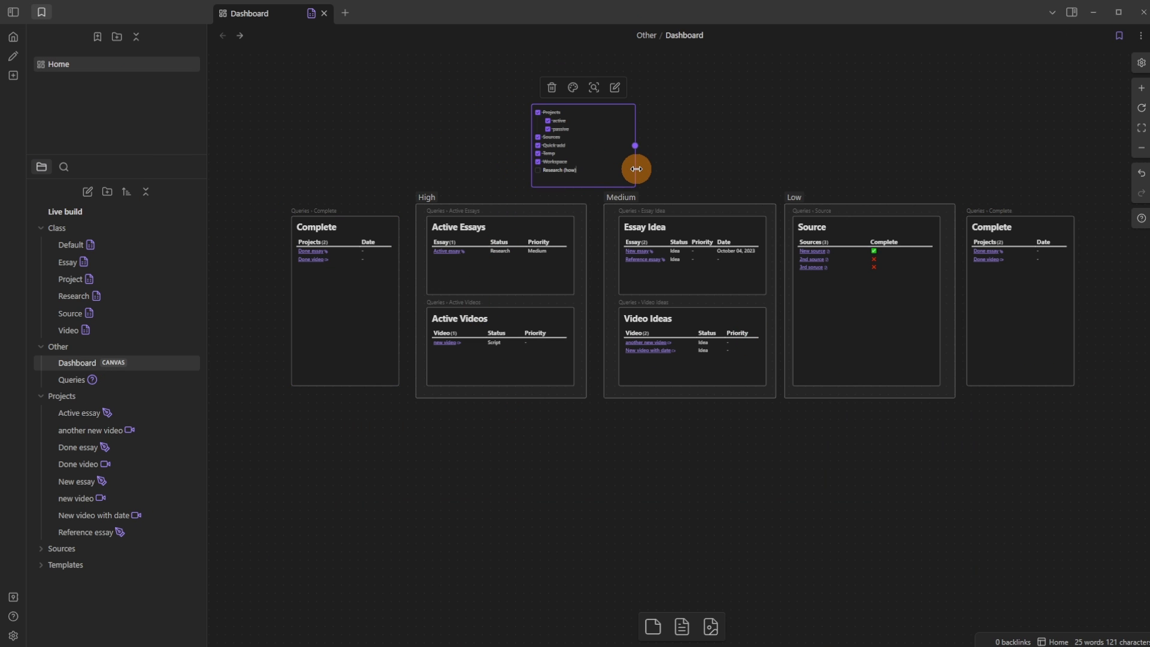
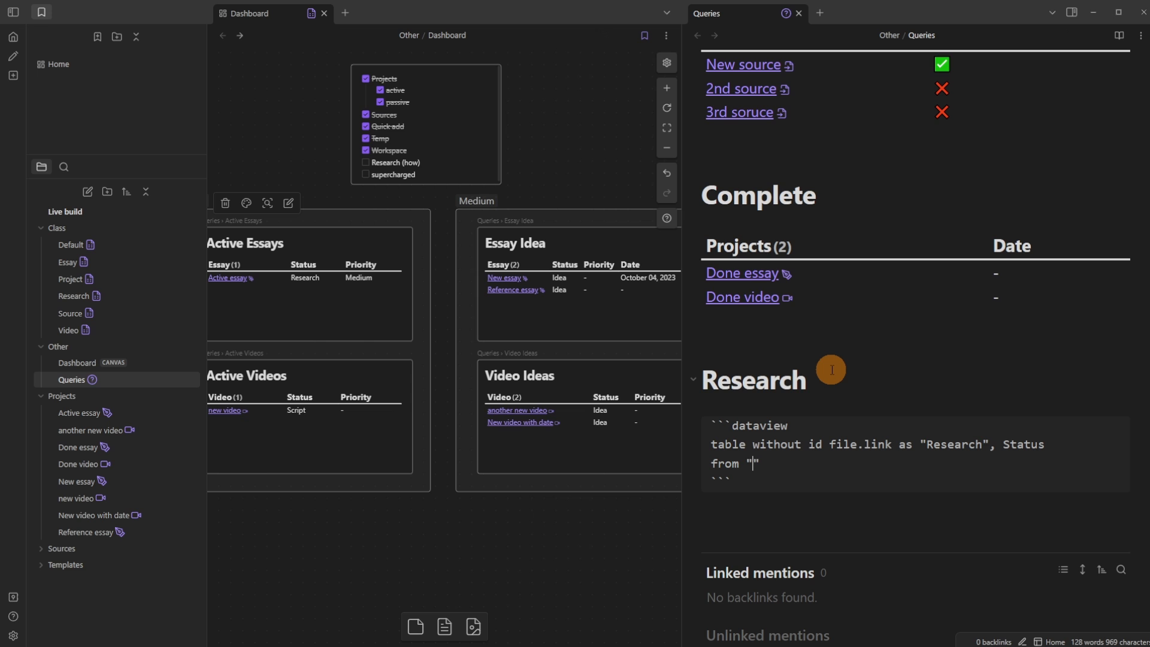
Step: Set the source folder of the Research dataview query in the Queries note to "Research"
{"action": "type", "text": "Research"}
{"action": "type", "text": "Projects/"}
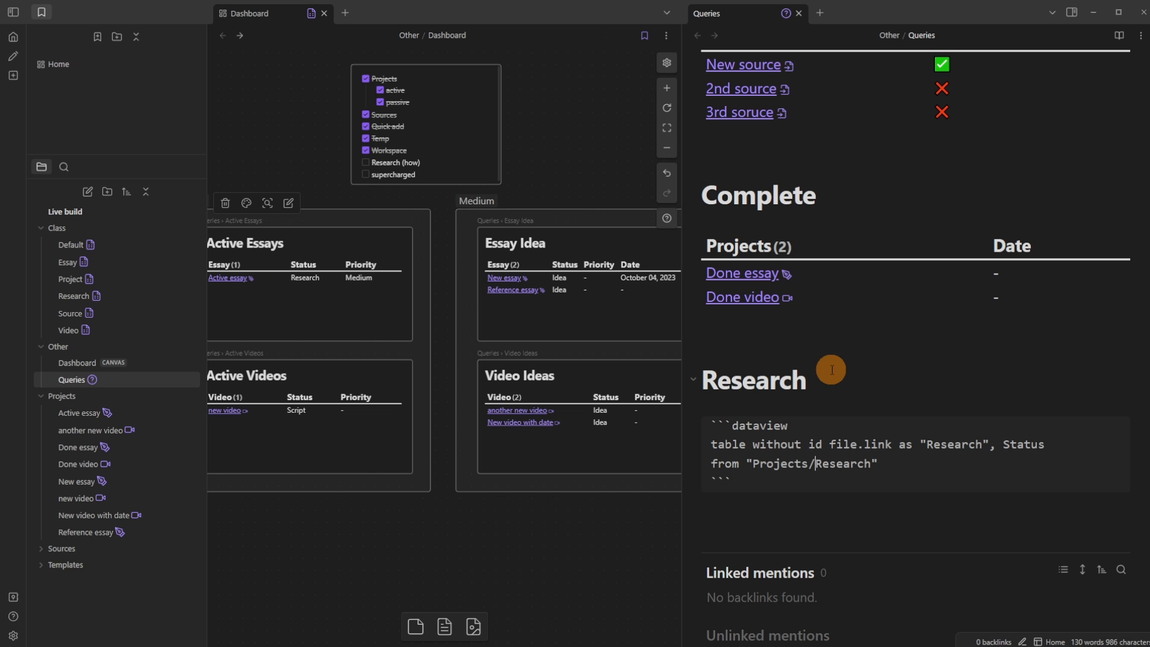
{"action": "key", "text": "BackSpace"}
{"action": "key", "text": "BackSpace"}
{"action": "key", "text": "BackSpace"}
{"action": "key", "text": "BackSpace"}
{"action": "key", "text": "BackSpace"}
{"action": "key", "text": "BackSpace"}
{"action": "key", "text": "BackSpace"}
{"action": "key", "text": "BackSpace"}
{"action": "key", "text": "BackSpace"}
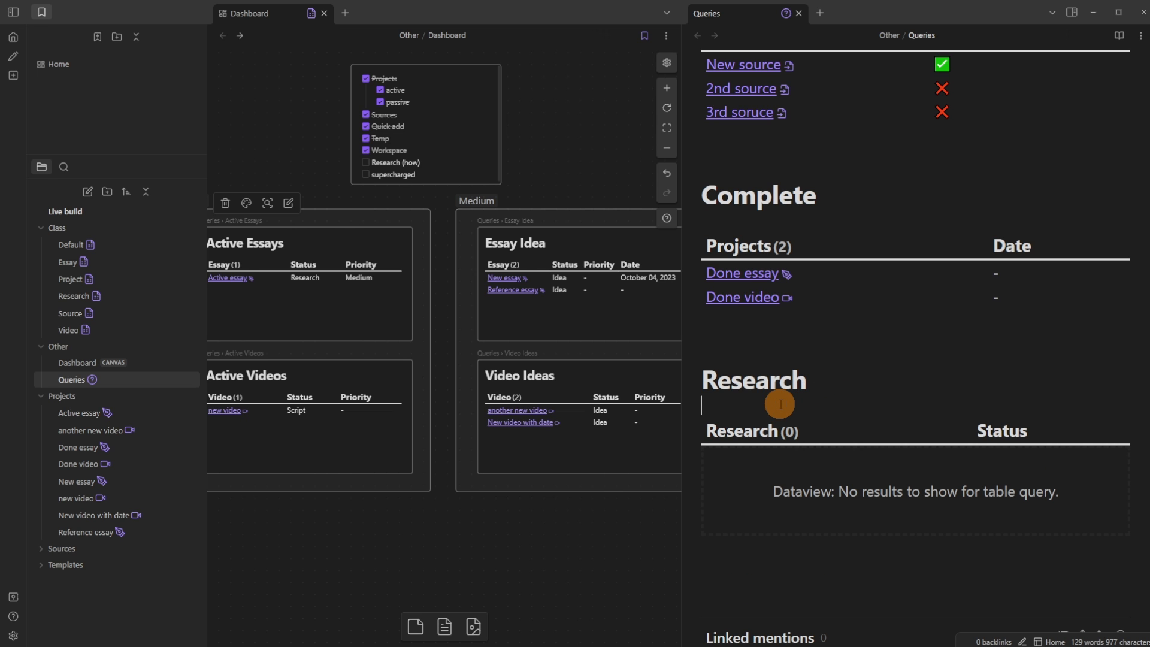
Step: Collapse the Projects, Other and Class folders and create a new vault folder named Research
{"action": "left_click", "coordinate": [62, 395]}
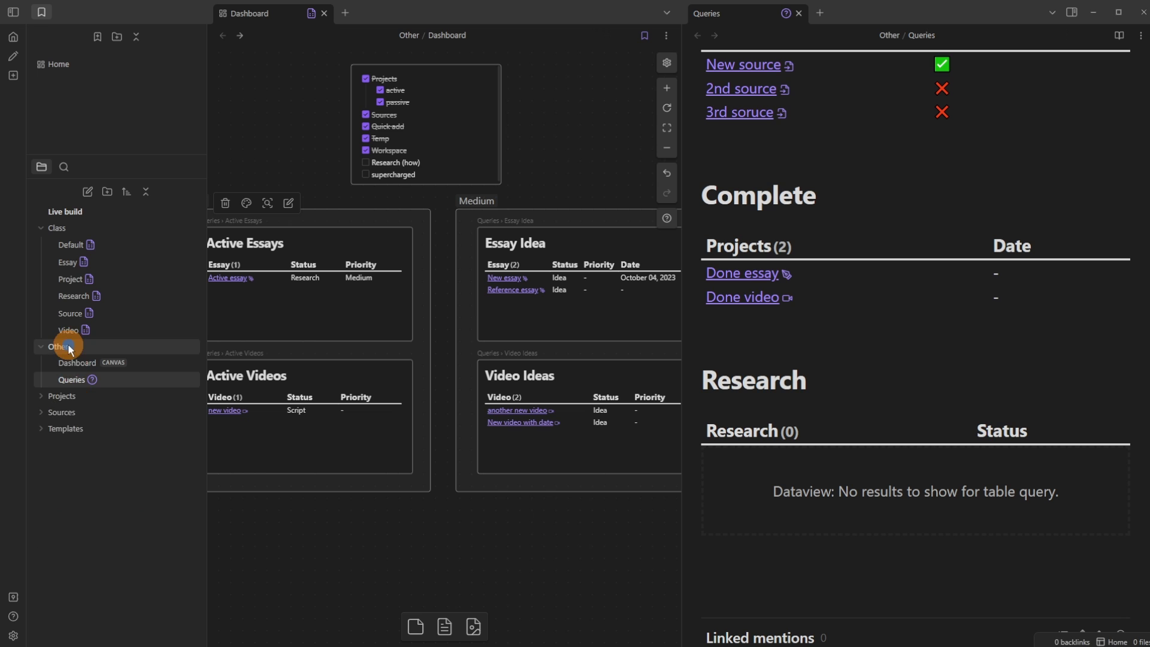
{"action": "left_click", "coordinate": [67, 347]}
{"action": "left_click", "coordinate": [78, 226]}
{"action": "left_click", "coordinate": [110, 193]}
{"action": "type", "text": "Research"}
{"action": "key", "text": "Return"}
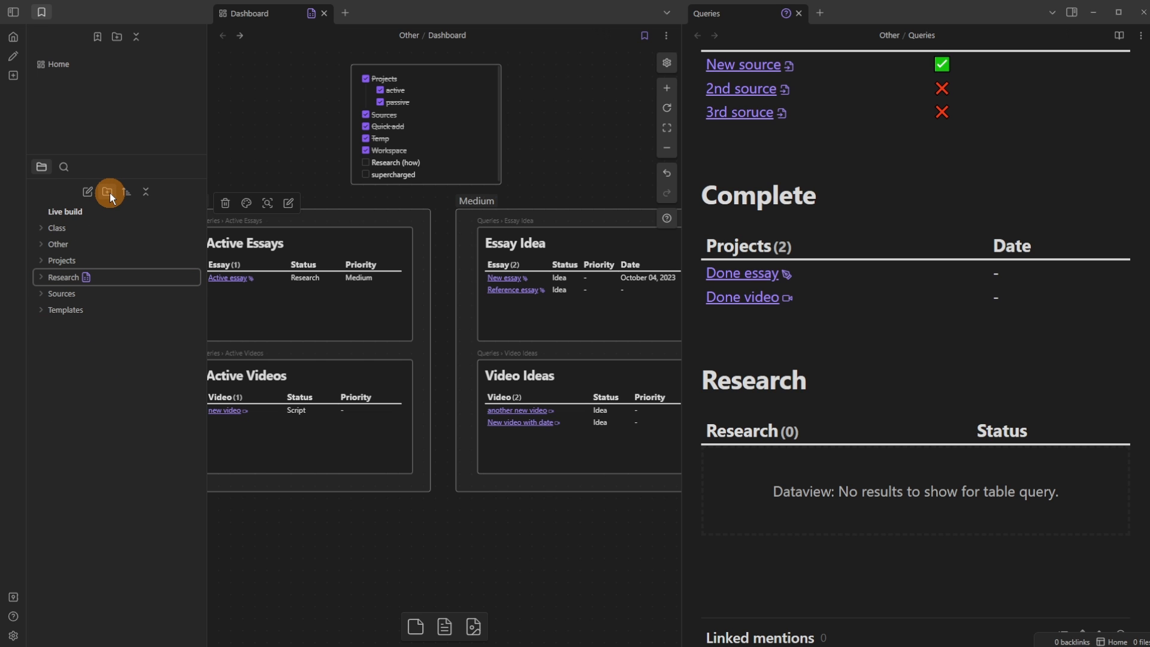
Step: Create a new note in the Templates folder and name it Research Template
{"action": "left_click", "coordinate": [99, 310]}
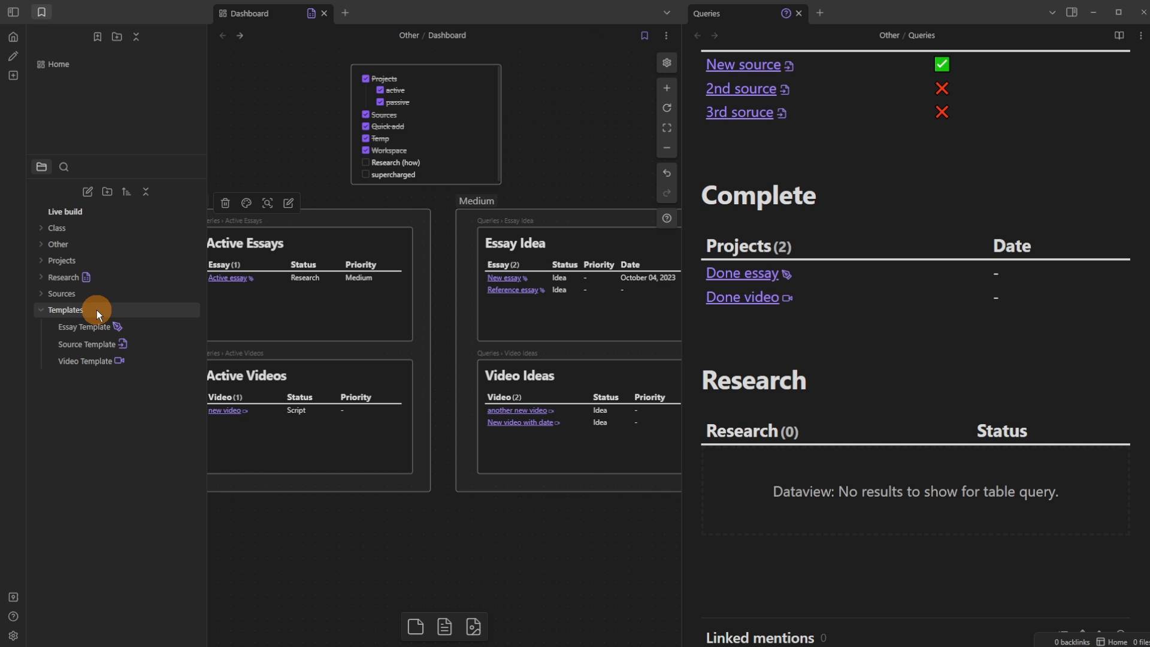
{"action": "right_click", "coordinate": [96, 310]}
{"action": "left_click", "coordinate": [160, 318]}
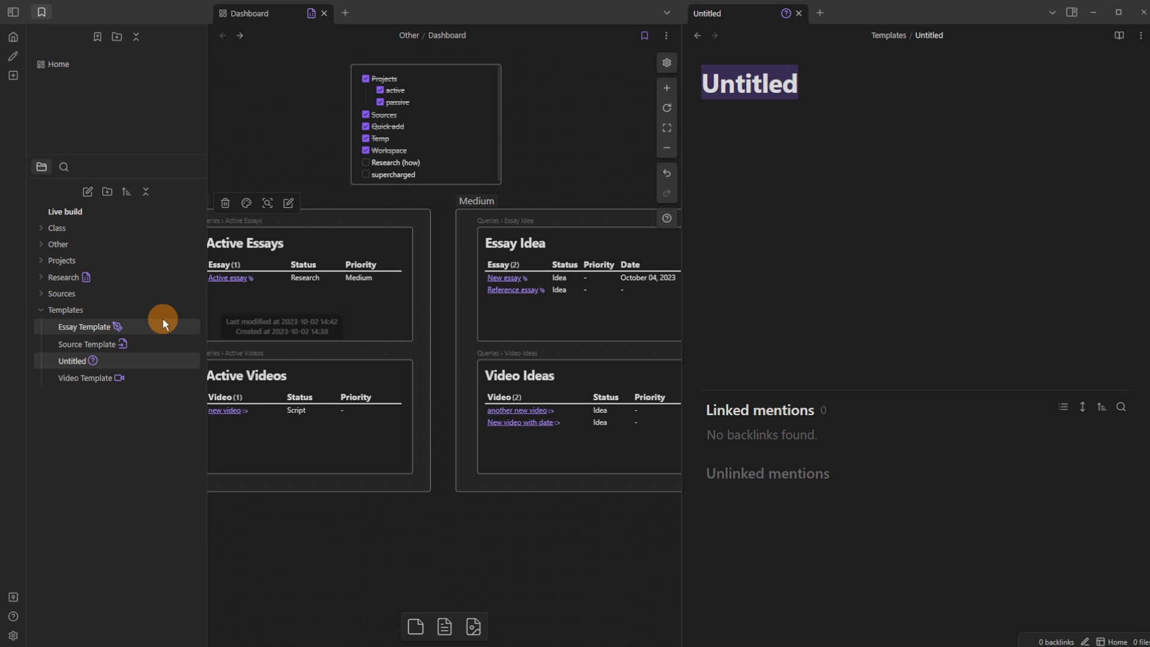
{"action": "type", "text": "Research Templa"}
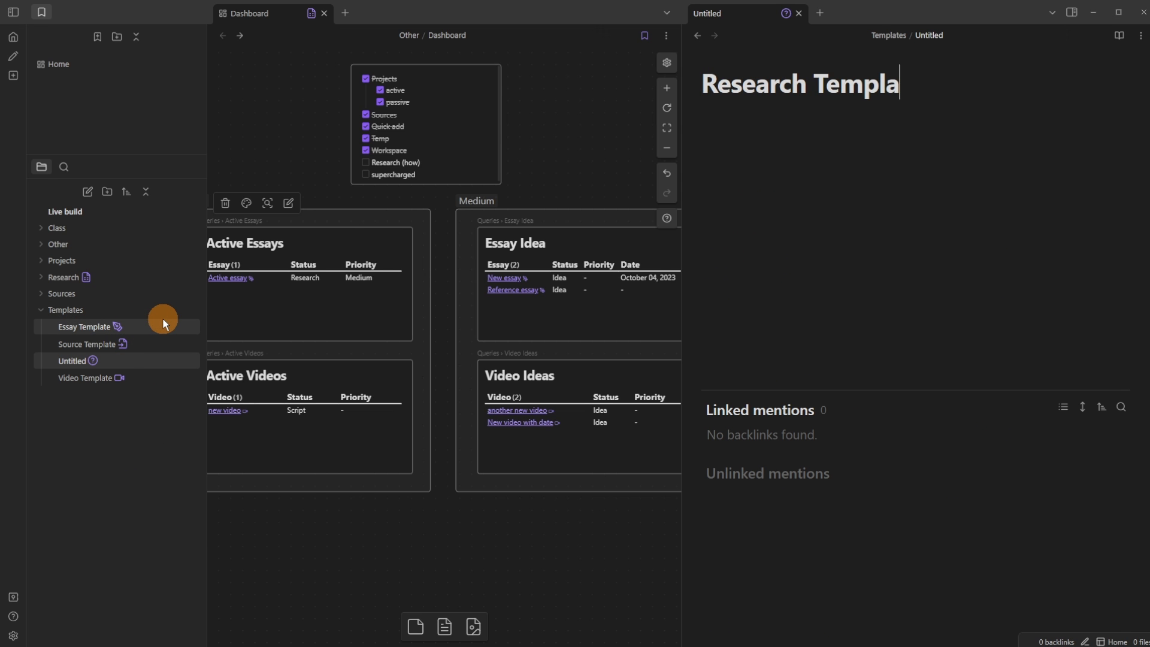
{"action": "type", "text": "te"}
{"action": "key", "text": "Return"}
Step: Add a level-one References heading to the Research Template and insert blank lines above it
{"action": "type", "text": "# Re"}
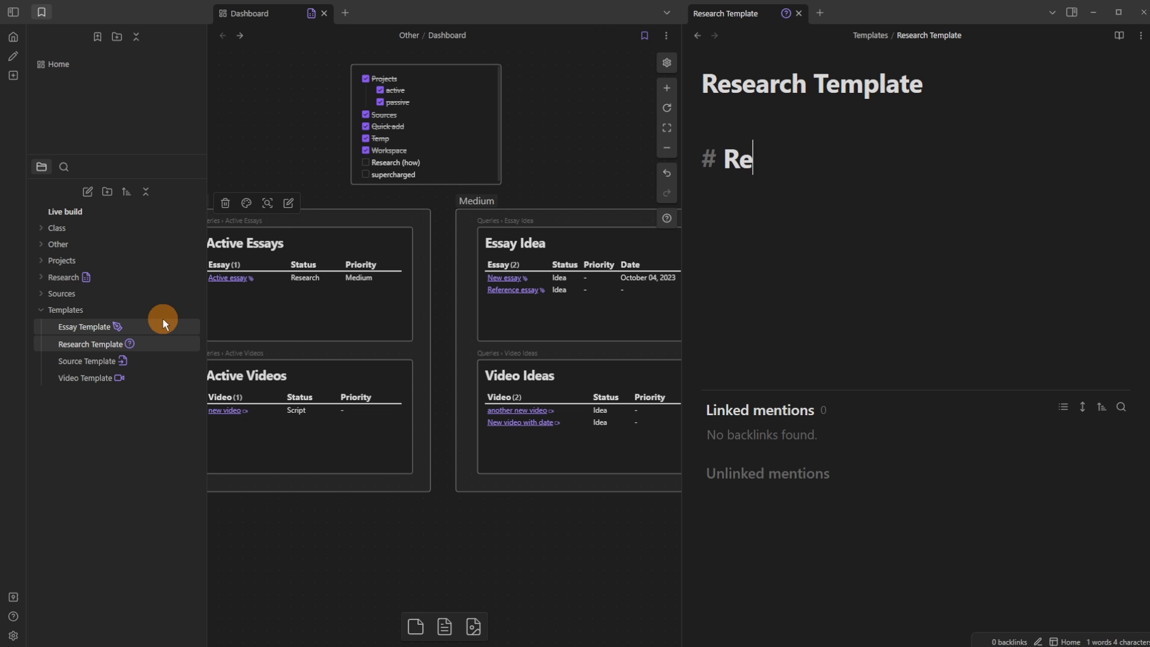
{"action": "type", "text": "ferences"}
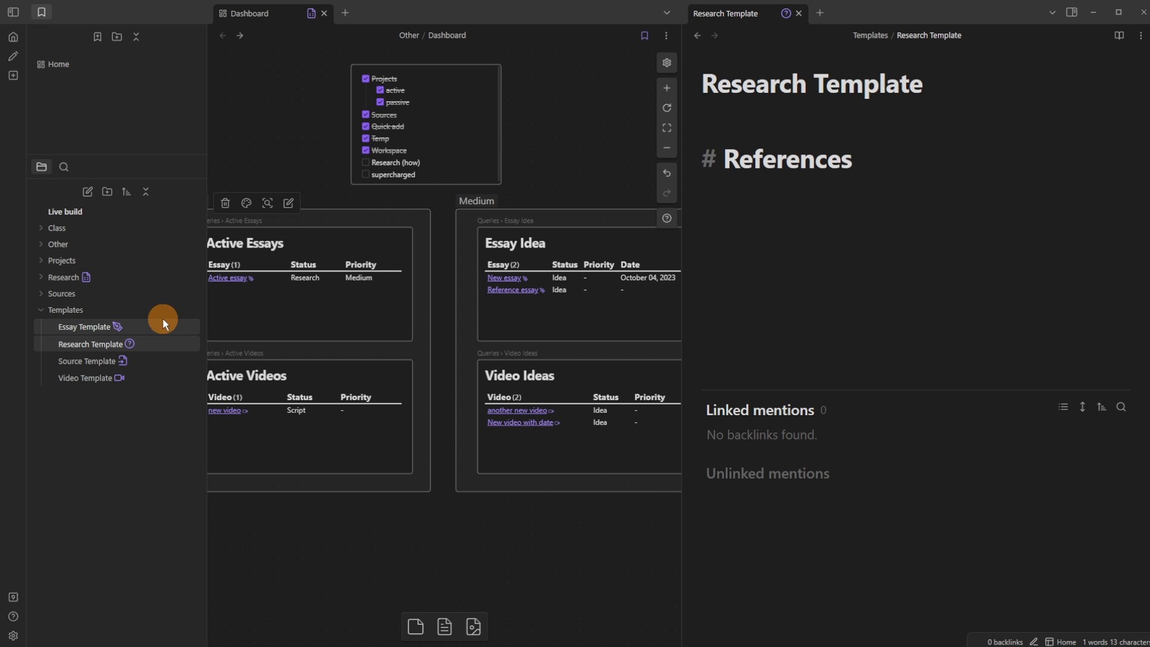
{"action": "key", "text": "Up"}
{"action": "key", "text": "Return"}
{"action": "key", "text": "Return"}
Step: Move and enlarge the checklist card on the Dashboard canvas, and add a "footnotes shortcut" task to its list
{"action": "left_click_drag", "start_coordinate": [448, 108], "coordinate": [443, 82]}
{"action": "left_click_drag", "start_coordinate": [447, 160], "coordinate": [446, 195]}
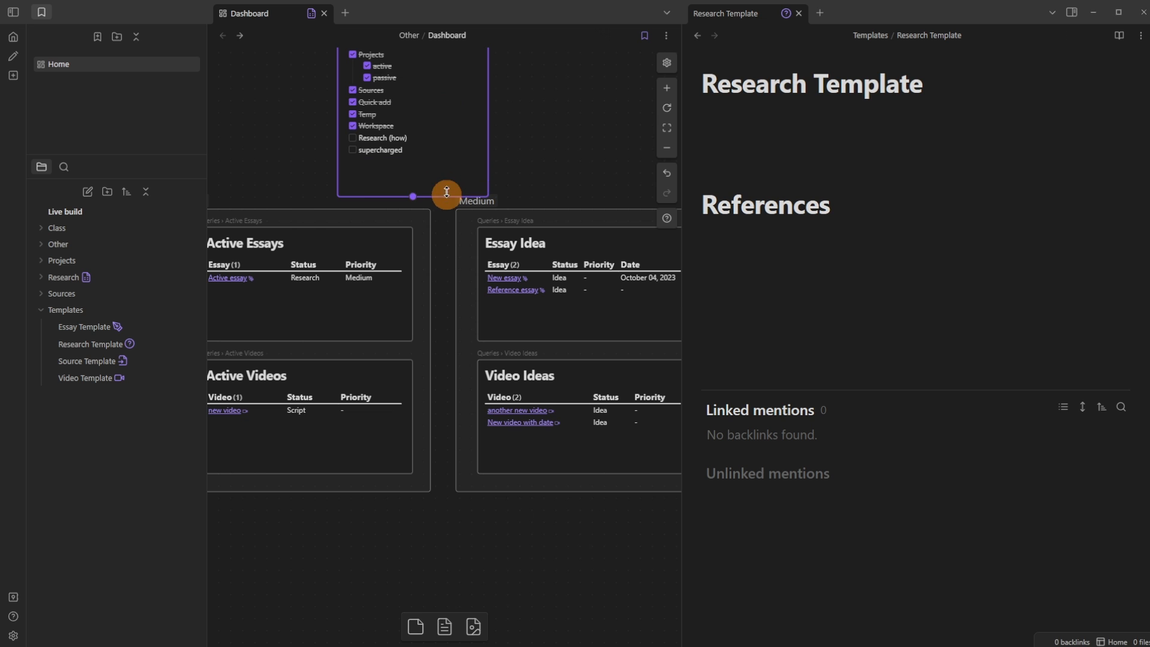
{"action": "double_click", "coordinate": [432, 165]}
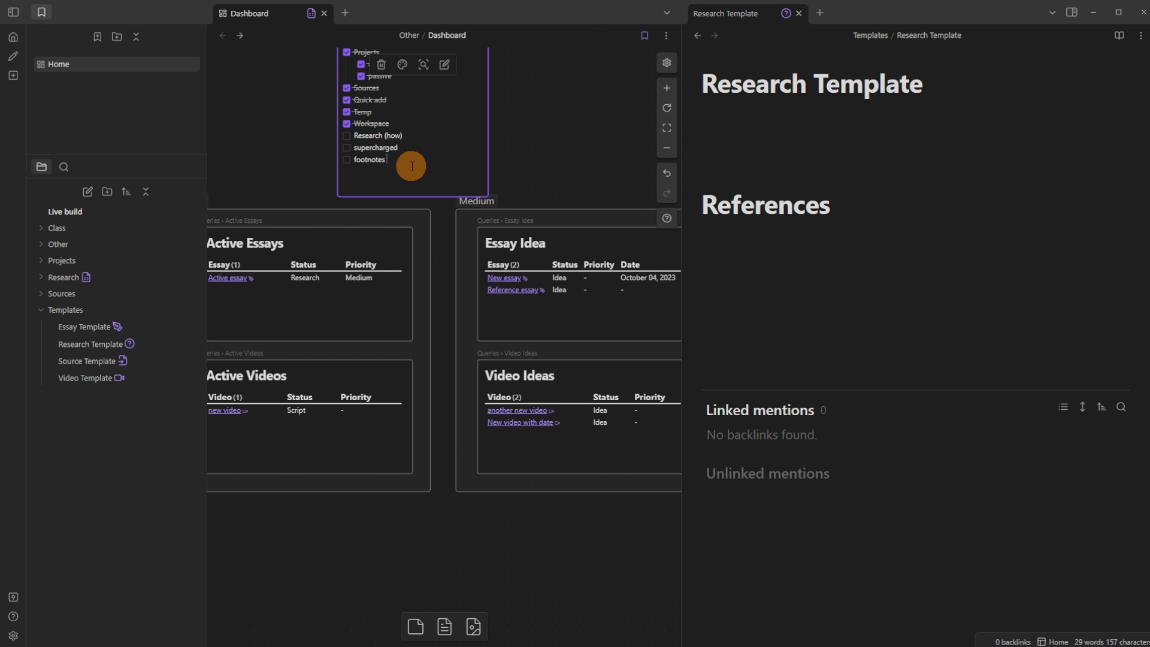
{"action": "left_click", "coordinate": [527, 148]}
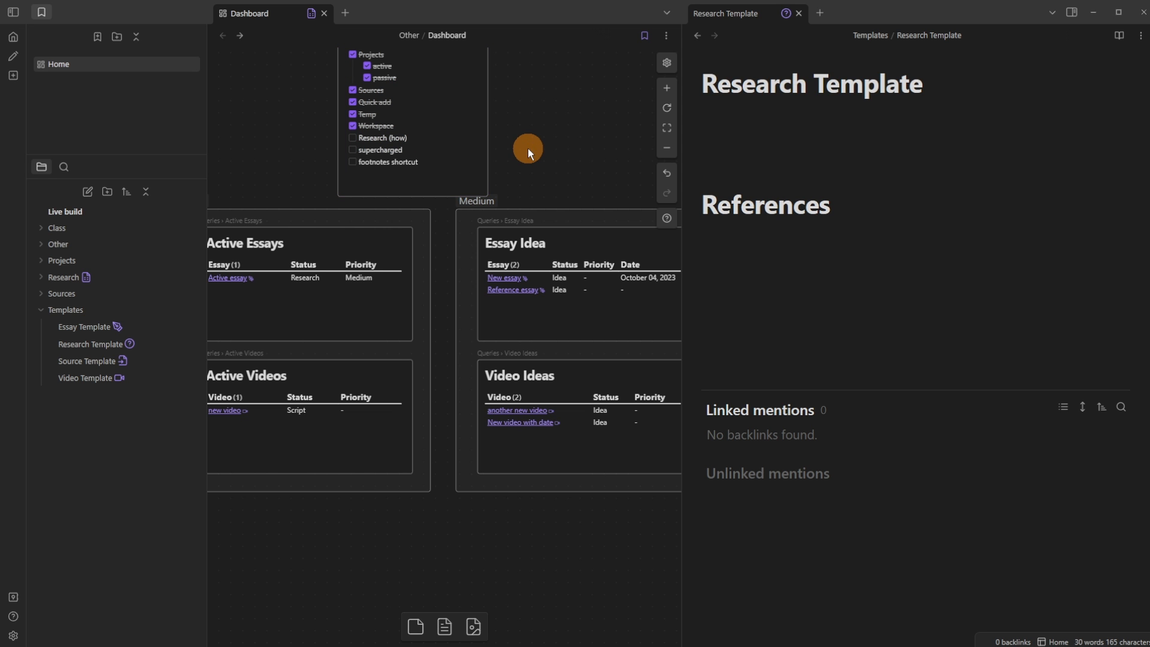
Step: Add blank space below the Research Template's References heading and place the cursor in the body above that heading
{"action": "left_click", "coordinate": [787, 161]}
{"action": "left_click", "coordinate": [792, 253]}
{"action": "key", "text": "Return"}
{"action": "left_click", "coordinate": [778, 144]}
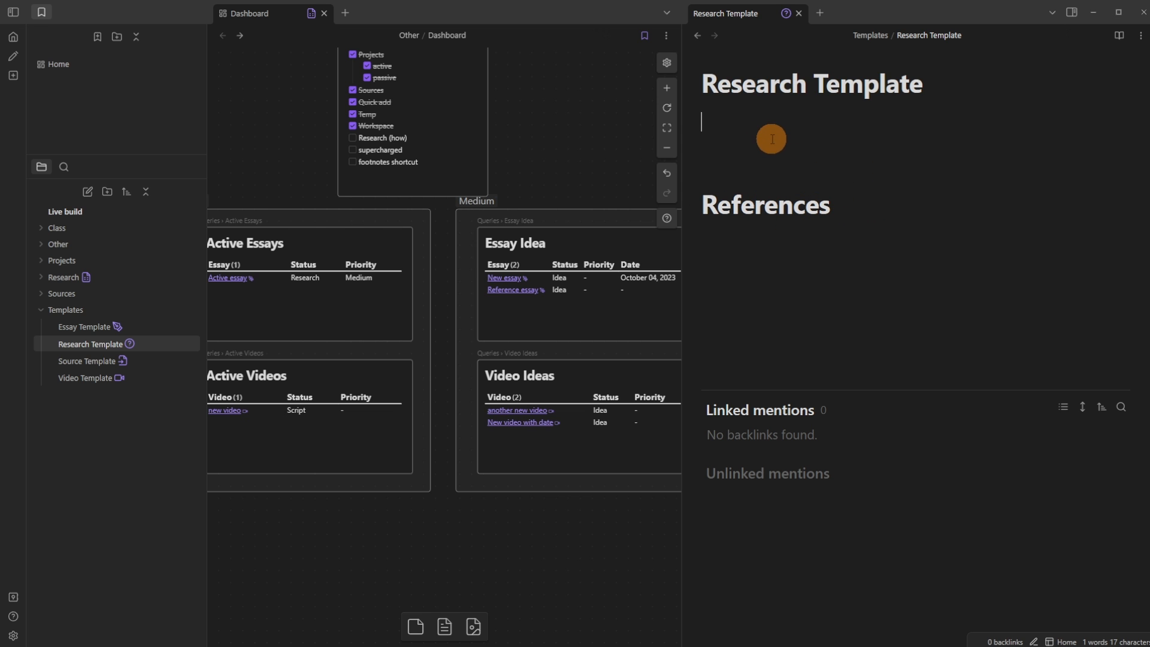
Step: Set the Research Template's Class field to Research and insert its missing Status field, leaving the value empty
{"action": "left_click", "coordinate": [786, 14]}
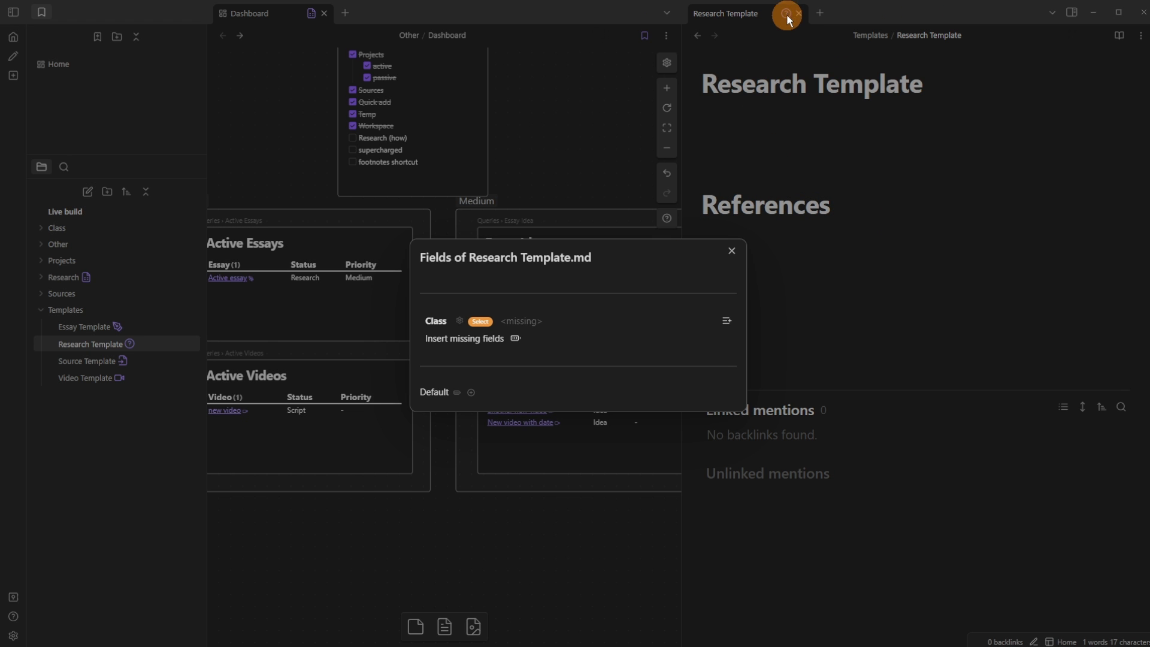
{"action": "left_click", "coordinate": [723, 321]}
{"action": "left_click", "coordinate": [759, 62]}
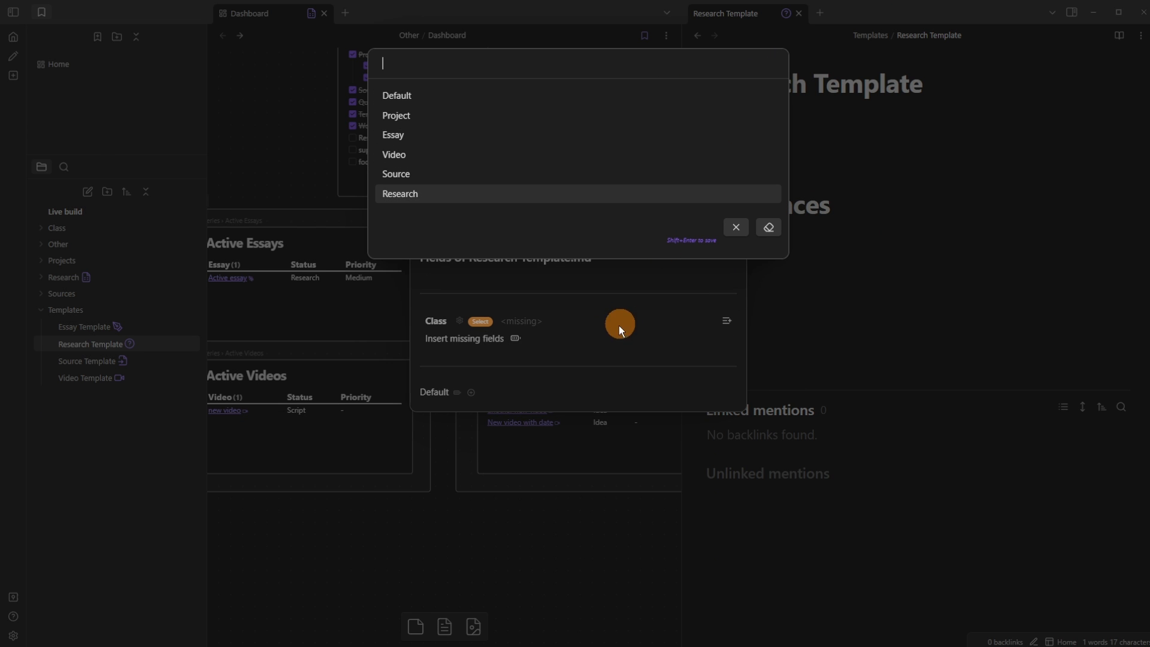
{"action": "left_click", "coordinate": [456, 188]}
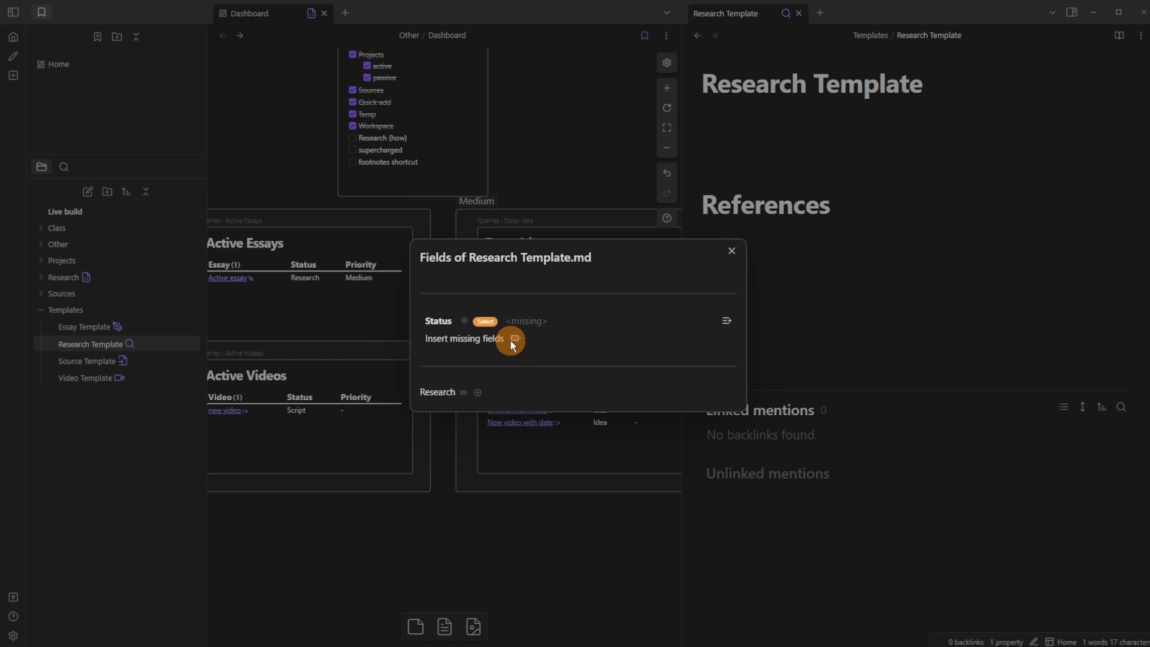
{"action": "left_click", "coordinate": [512, 340]}
{"action": "left_click", "coordinate": [763, 65]}
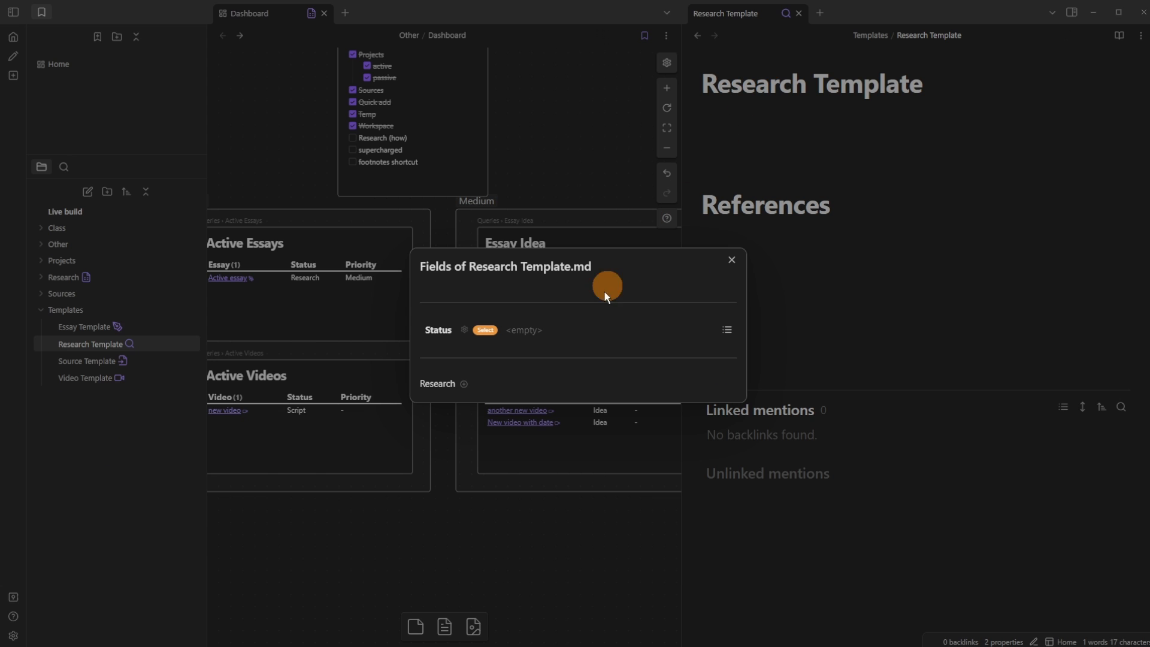
Step: Set the Research Template's Status field to Collecting and close its fields dialog
{"action": "left_click", "coordinate": [726, 326]}
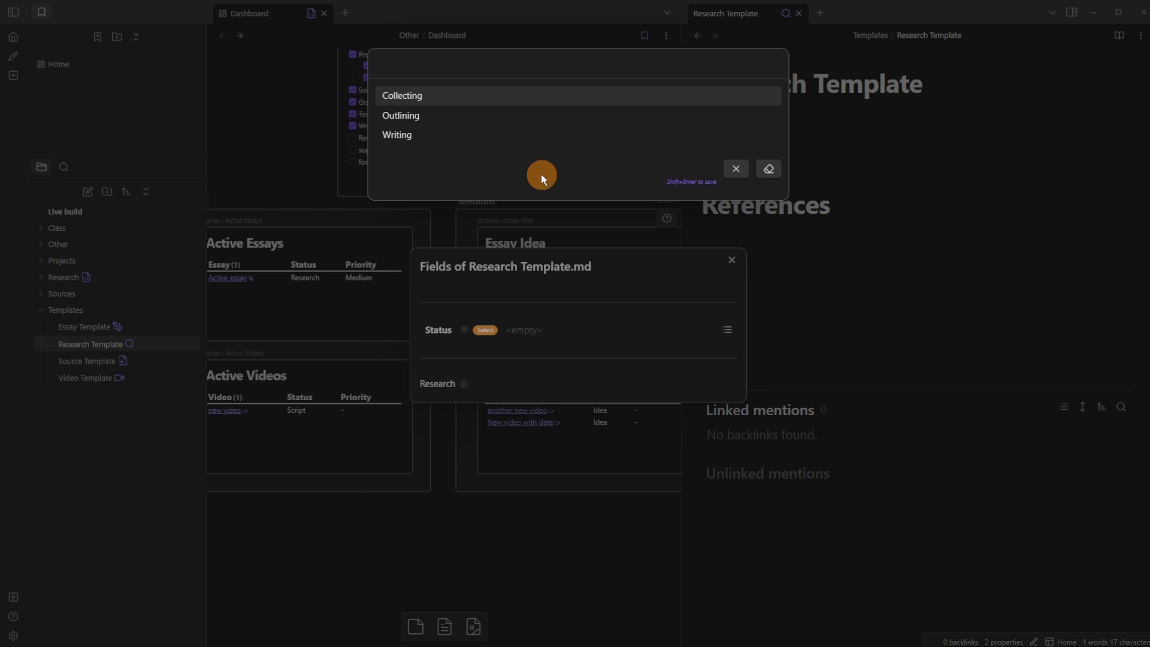
{"action": "left_click", "coordinate": [437, 100]}
{"action": "left_click", "coordinate": [911, 164]}
{"action": "left_click", "coordinate": [837, 143]}
{"action": "left_click", "coordinate": [785, 13]}
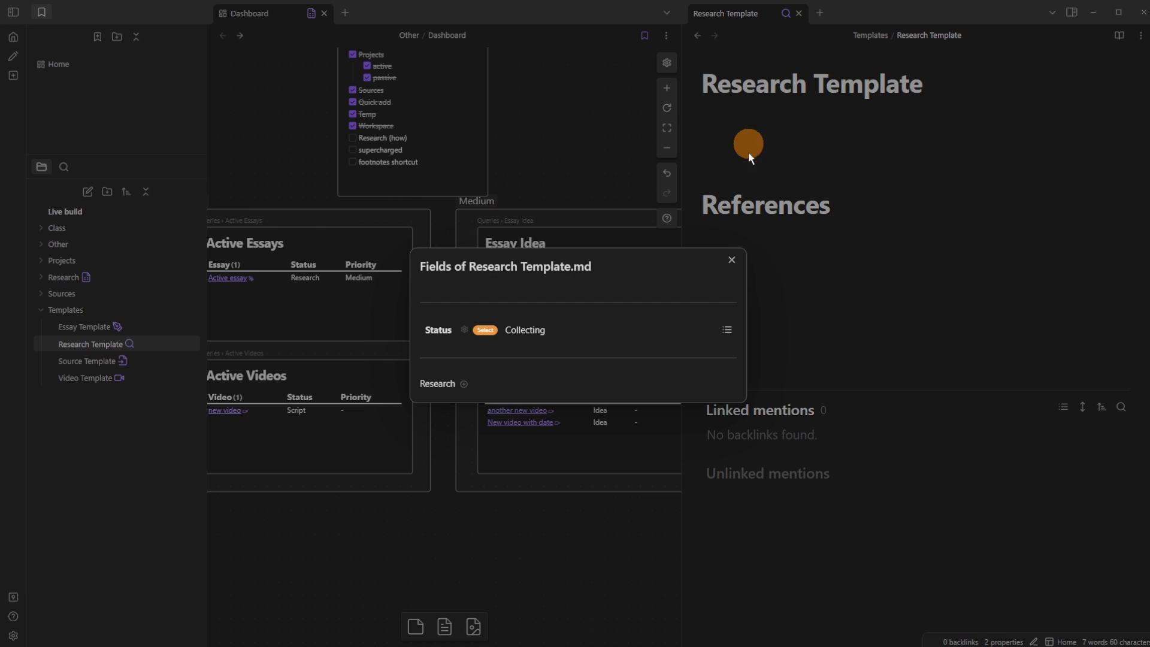
{"action": "left_click", "coordinate": [825, 143]}
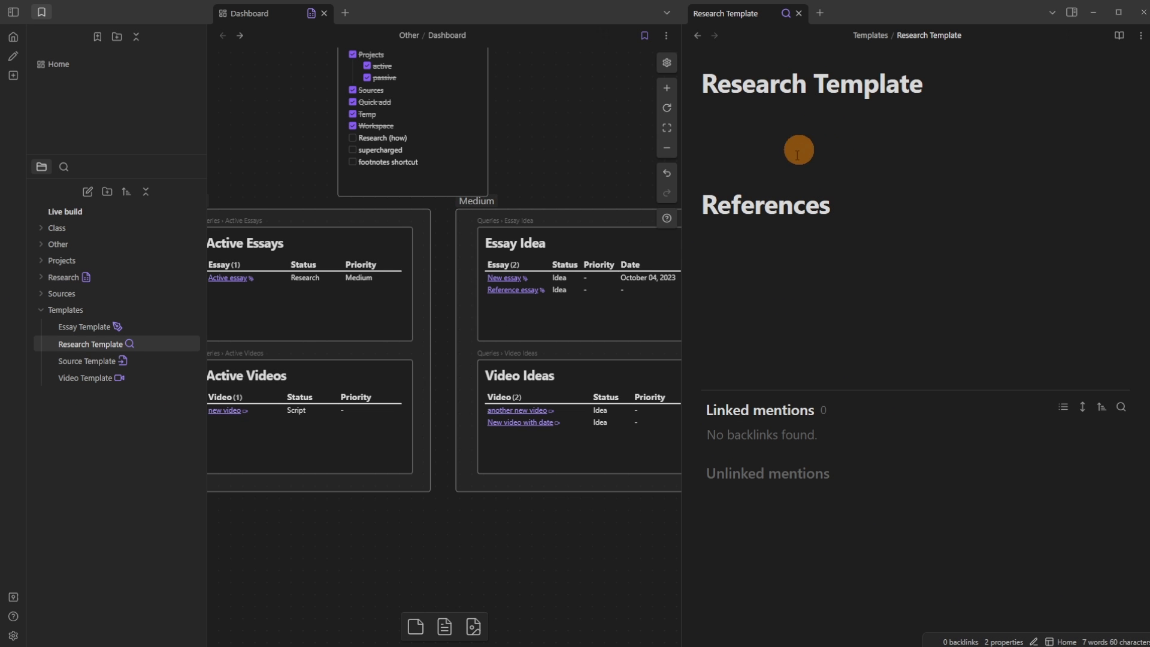
Step: Add a QuickAdd Template choice named Research to the New group, place it between Source and Video, and enable its command
{"action": "left_click", "coordinate": [13, 634]}
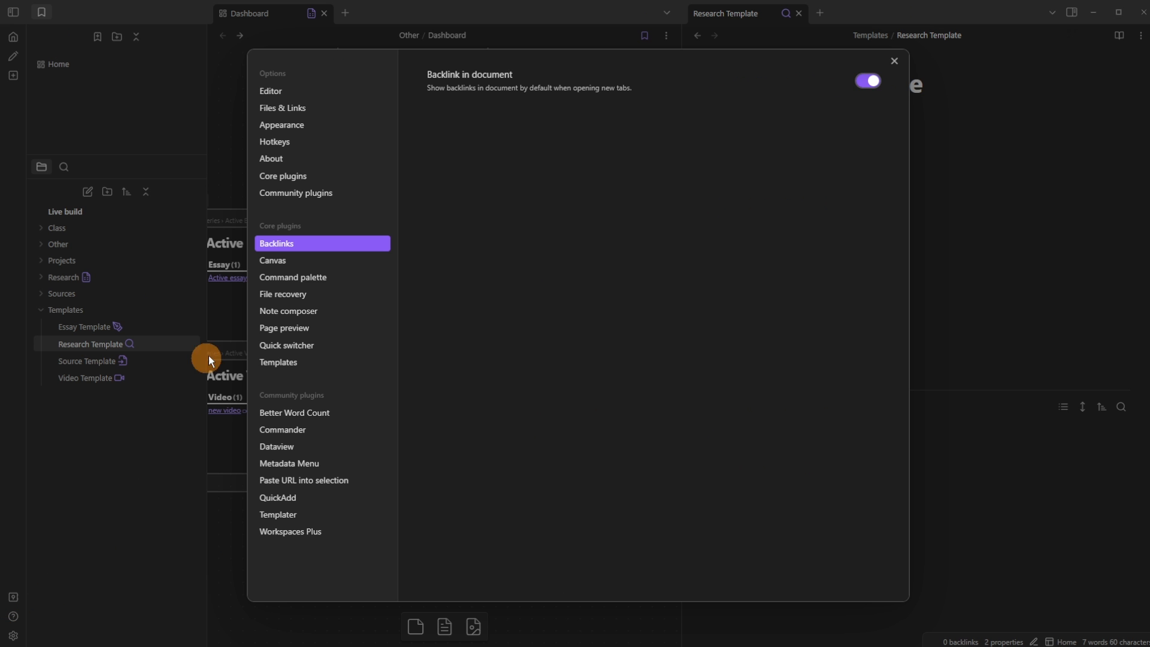
{"action": "left_click", "coordinate": [287, 497]}
{"action": "left_click", "coordinate": [736, 204]}
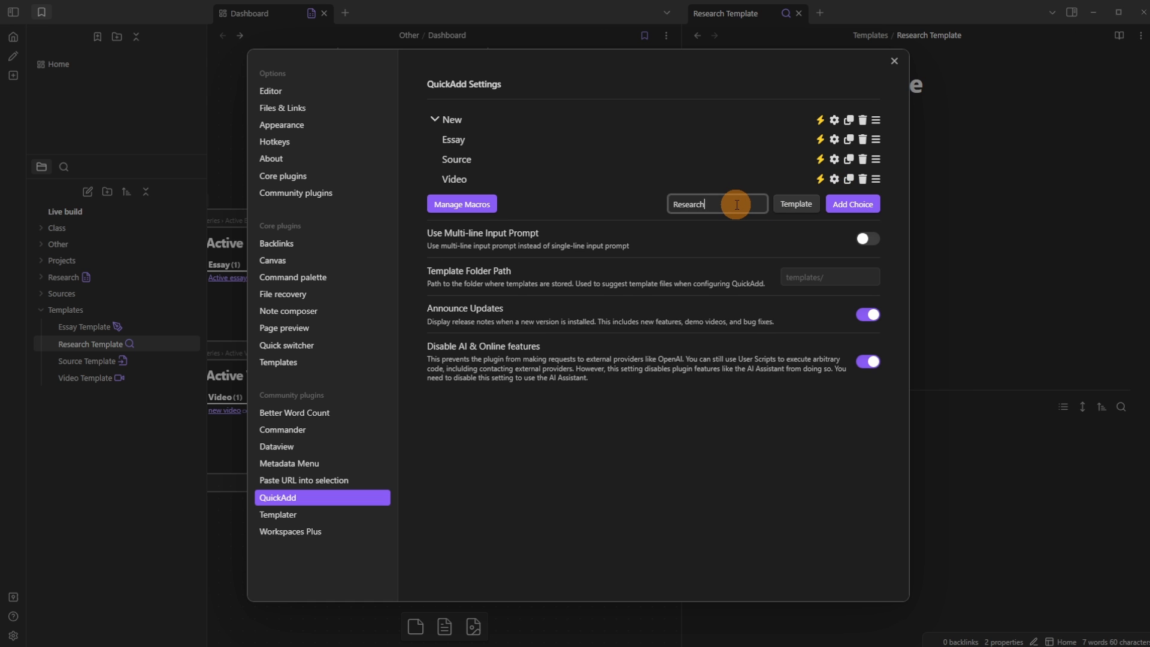
{"action": "left_click", "coordinate": [853, 204]}
{"action": "left_click_drag", "start_coordinate": [880, 201], "coordinate": [888, 174]}
{"action": "left_click", "coordinate": [821, 179]}
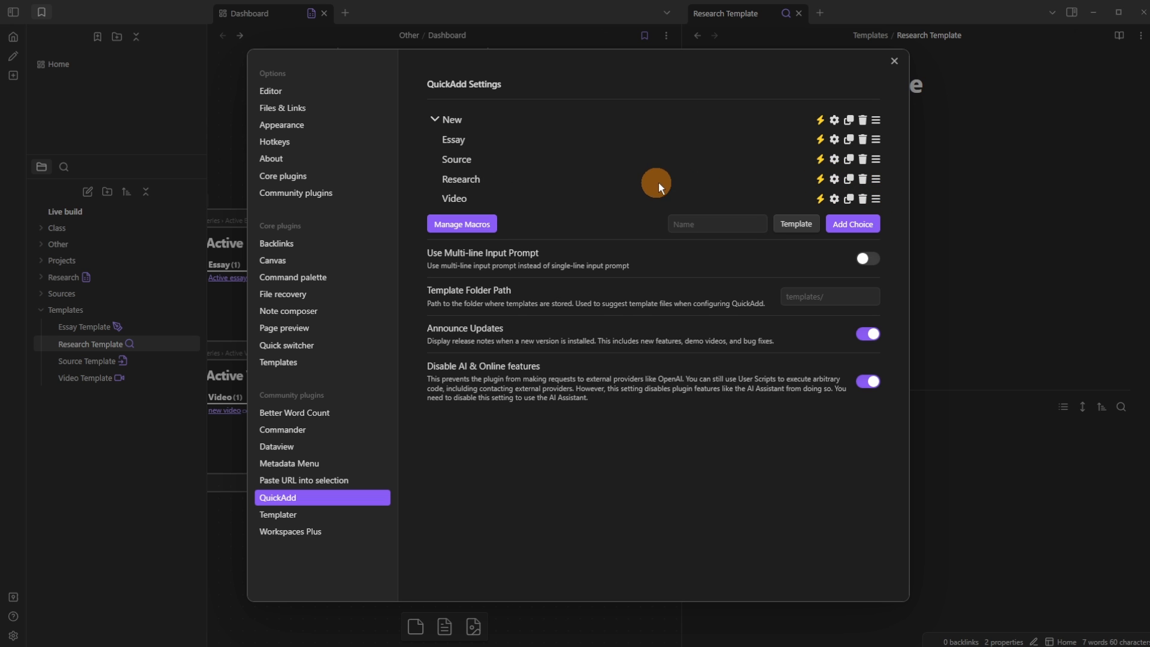
Step: Set the Research choice's template path to Templates/Research Template.md
{"action": "left_click", "coordinate": [832, 179]}
{"action": "left_click", "coordinate": [716, 226]}
{"action": "type", "text": "res"}
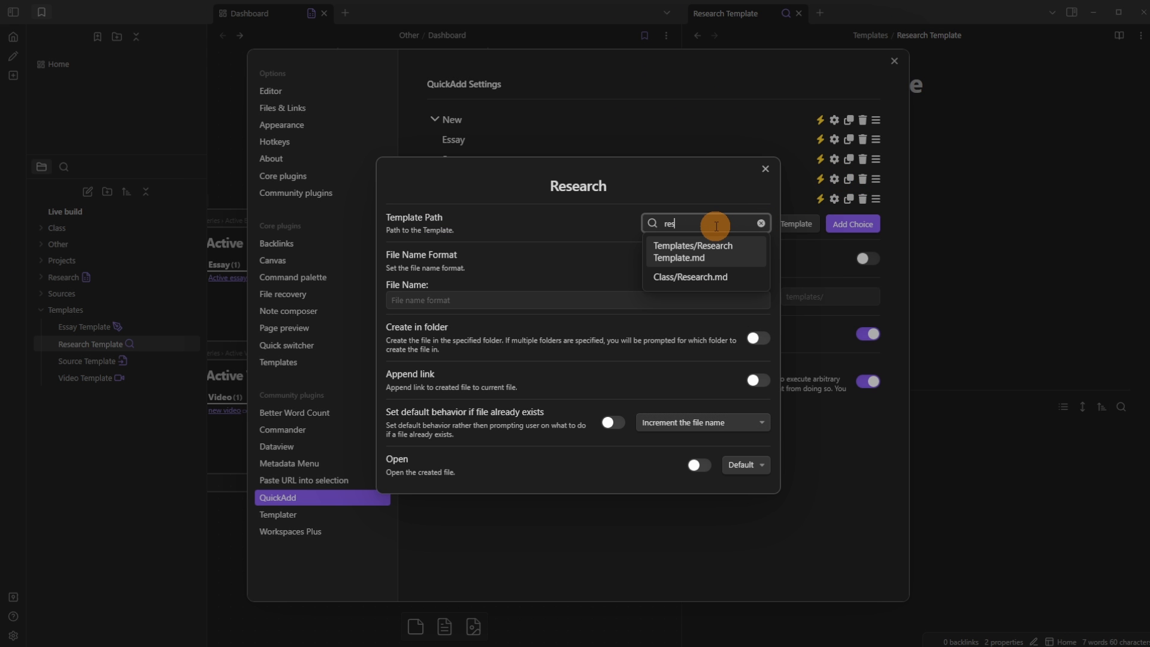
{"action": "key", "text": "Return"}
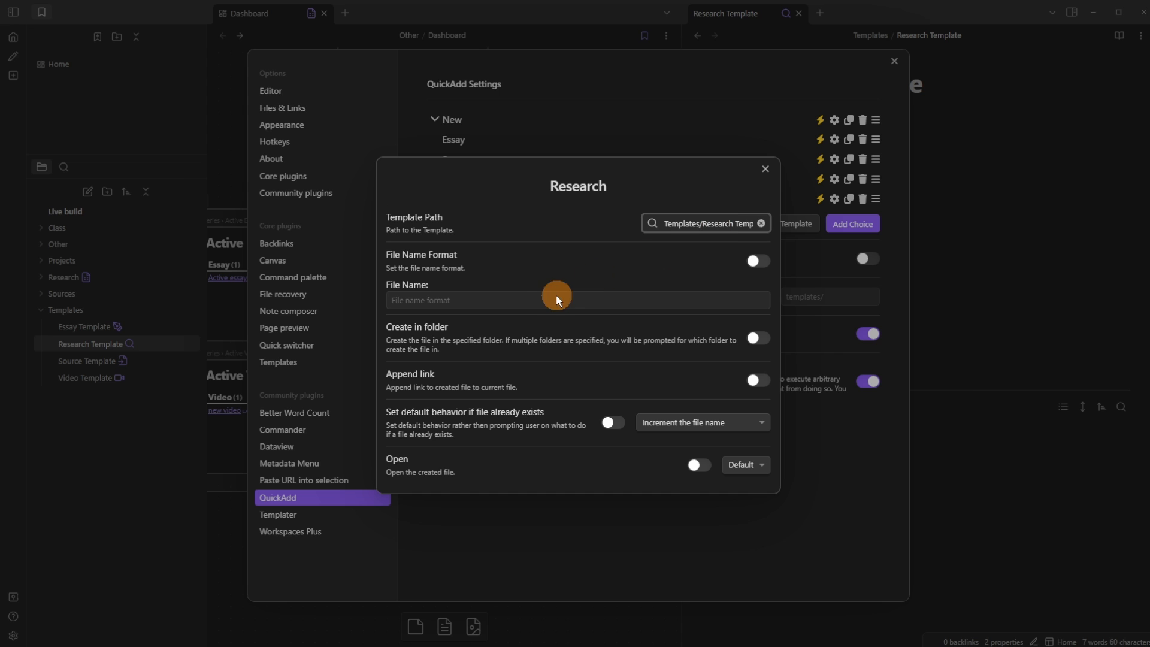
Step: Enable Create in folder for the Research choice and add Research as its destination folder
{"action": "left_click", "coordinate": [752, 340]}
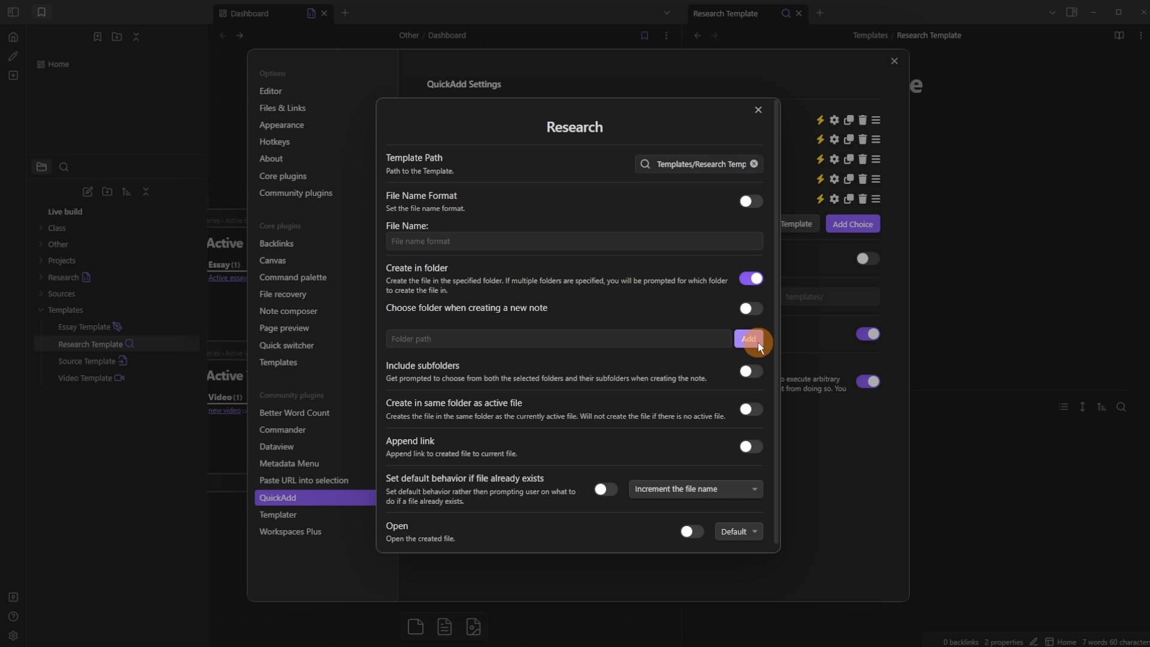
{"action": "left_click", "coordinate": [514, 340]}
{"action": "type", "text": "re"}
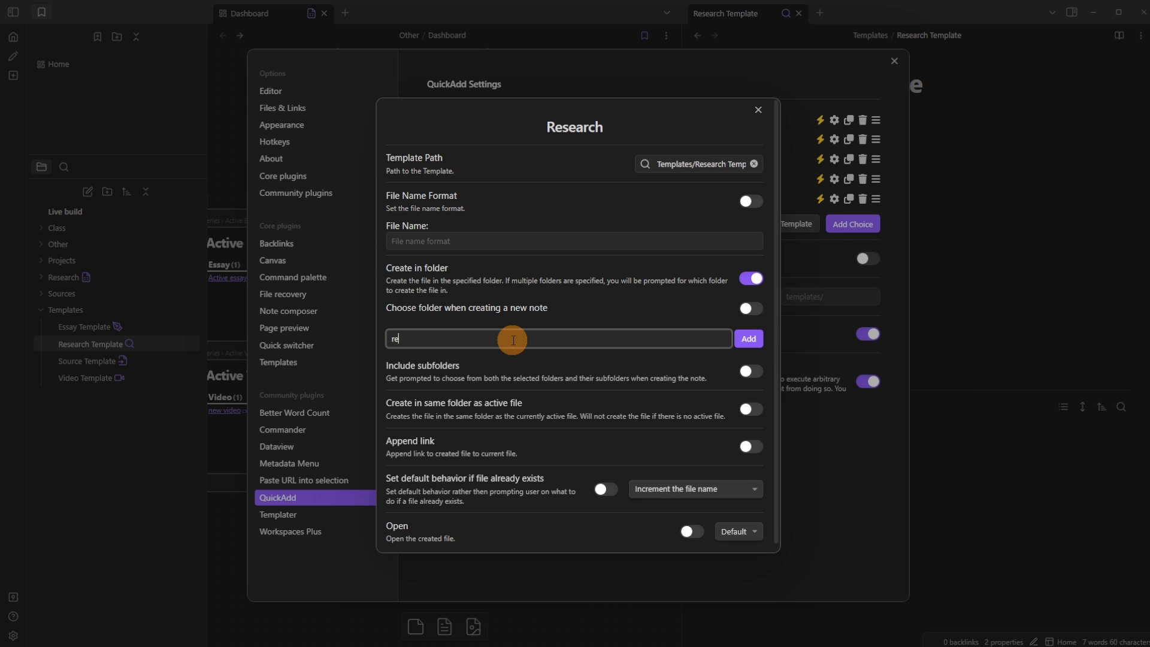
{"action": "key", "text": "BackSpace"}
{"action": "key", "text": "BackSpace"}
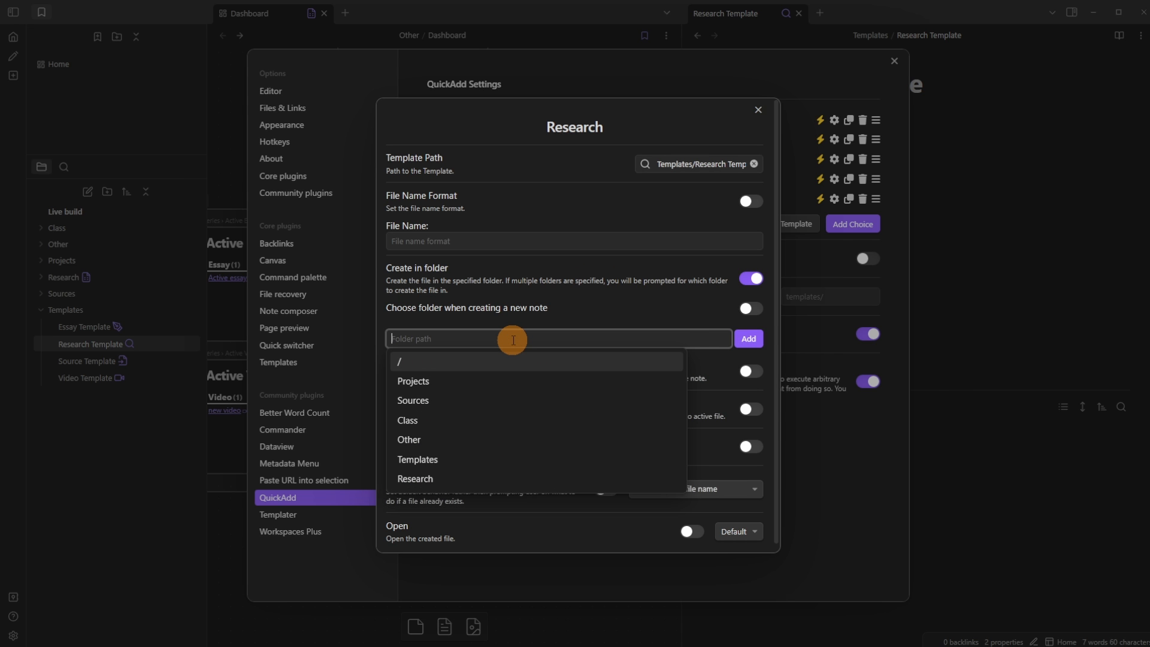
{"action": "left_click", "coordinate": [436, 477]}
{"action": "left_click", "coordinate": [752, 339]}
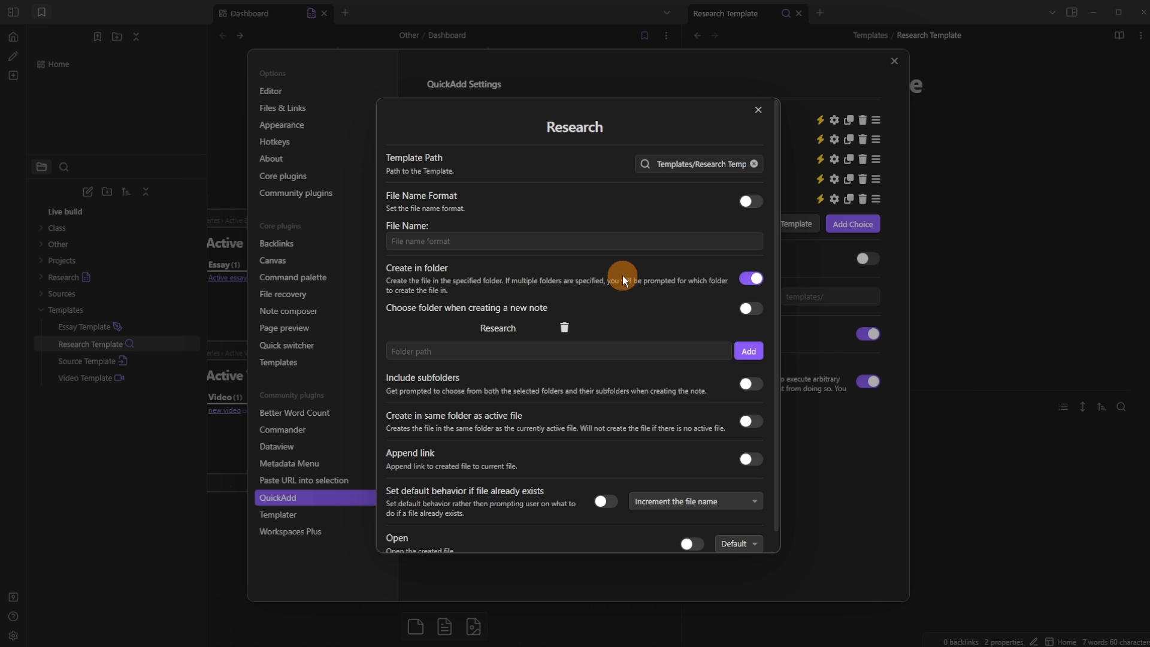
{"action": "left_click", "coordinate": [813, 262]}
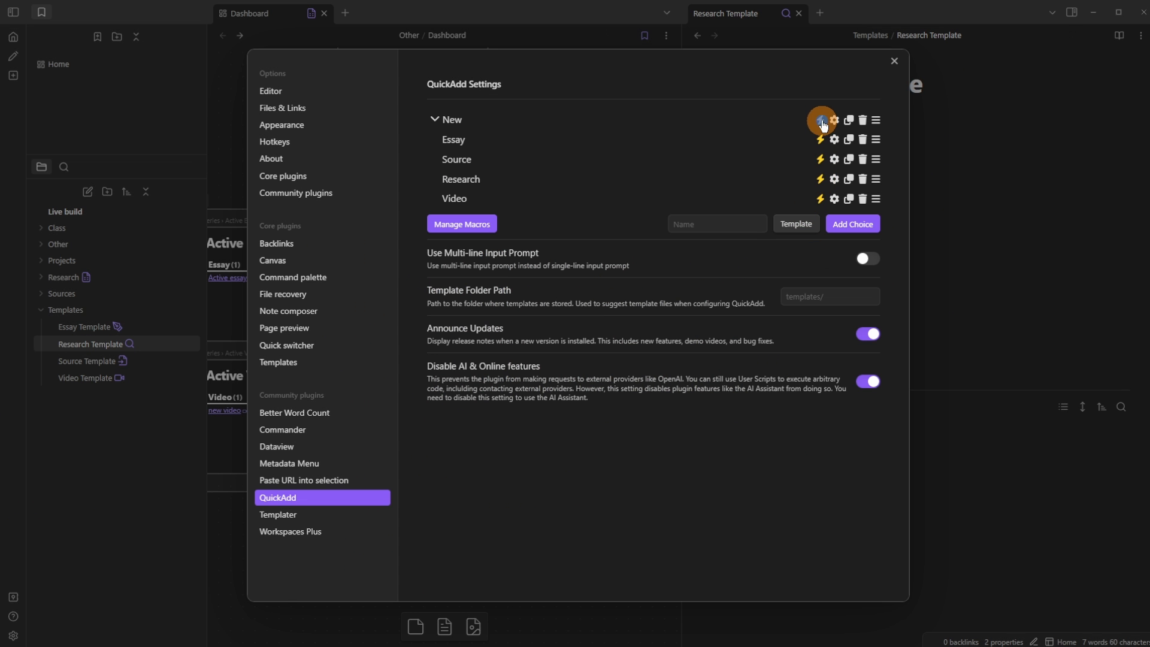
Step: Close the settings and create a note titled "New research" with the Research QuickAdd choice
{"action": "left_click", "coordinate": [1090, 166]}
{"action": "left_click", "coordinate": [818, 141]}
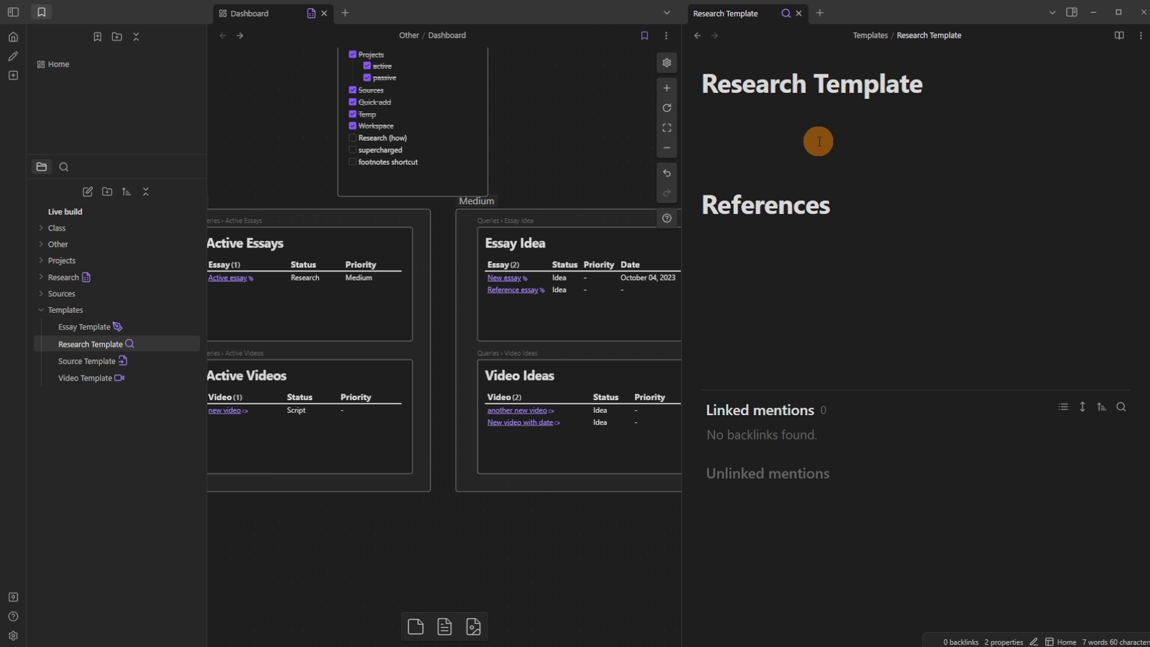
{"action": "key", "text": "alt+q"}
{"action": "type", "text": "r"}
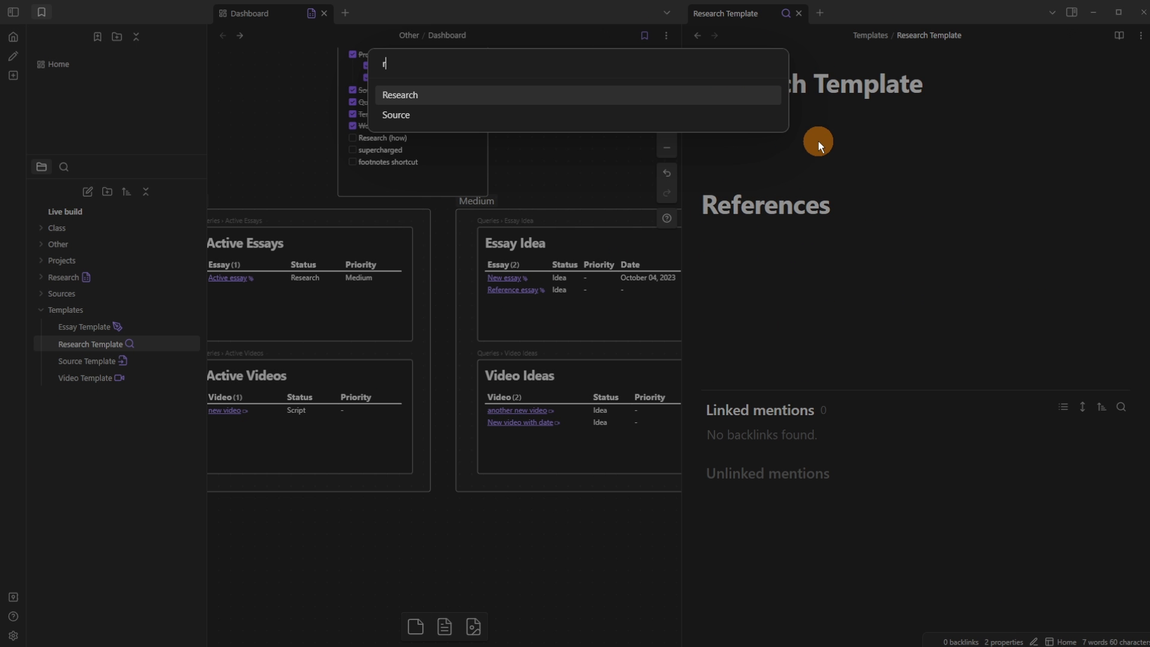
{"action": "key", "text": "Return"}
{"action": "type", "text": "New research"}
{"action": "key", "text": "Return"}
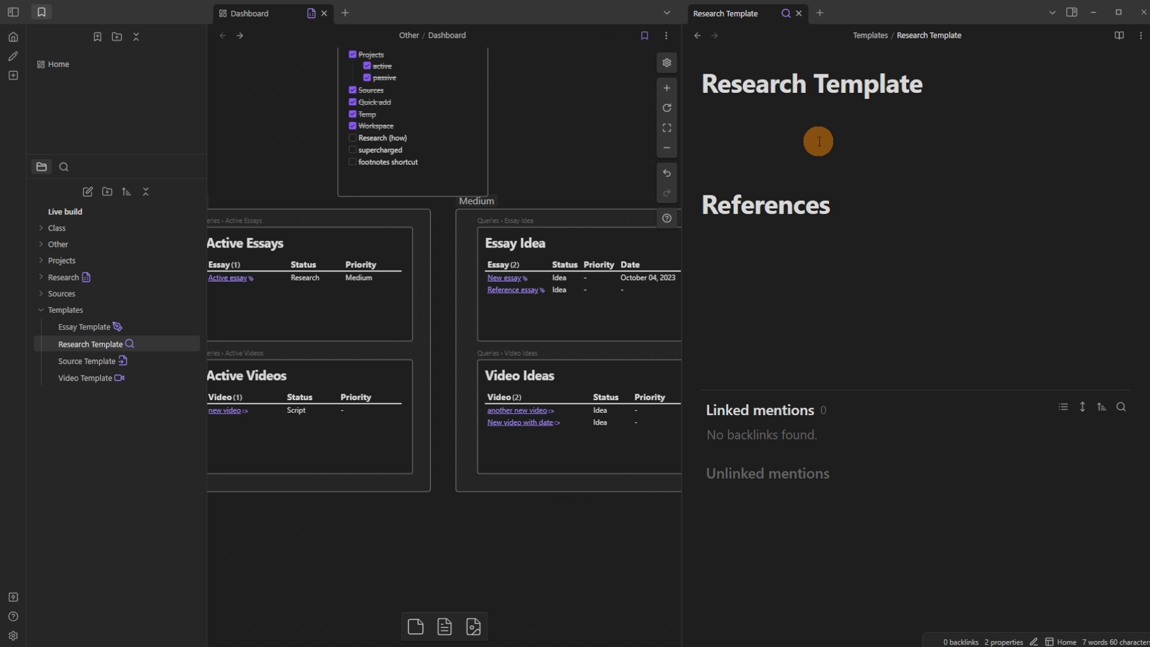
Step: Close the Research Template note and narrow the Dashboard's Complete query card to the Research heading instead
{"action": "left_click", "coordinate": [797, 13]}
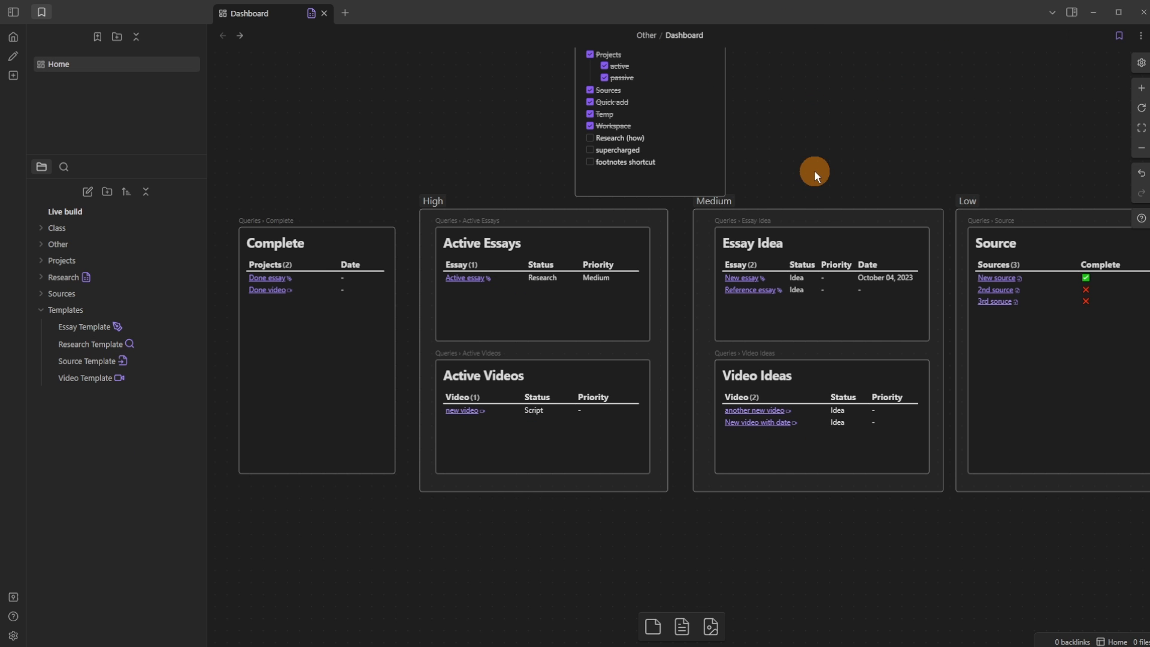
{"action": "left_click_drag", "start_coordinate": [815, 171], "coordinate": [763, 220]}
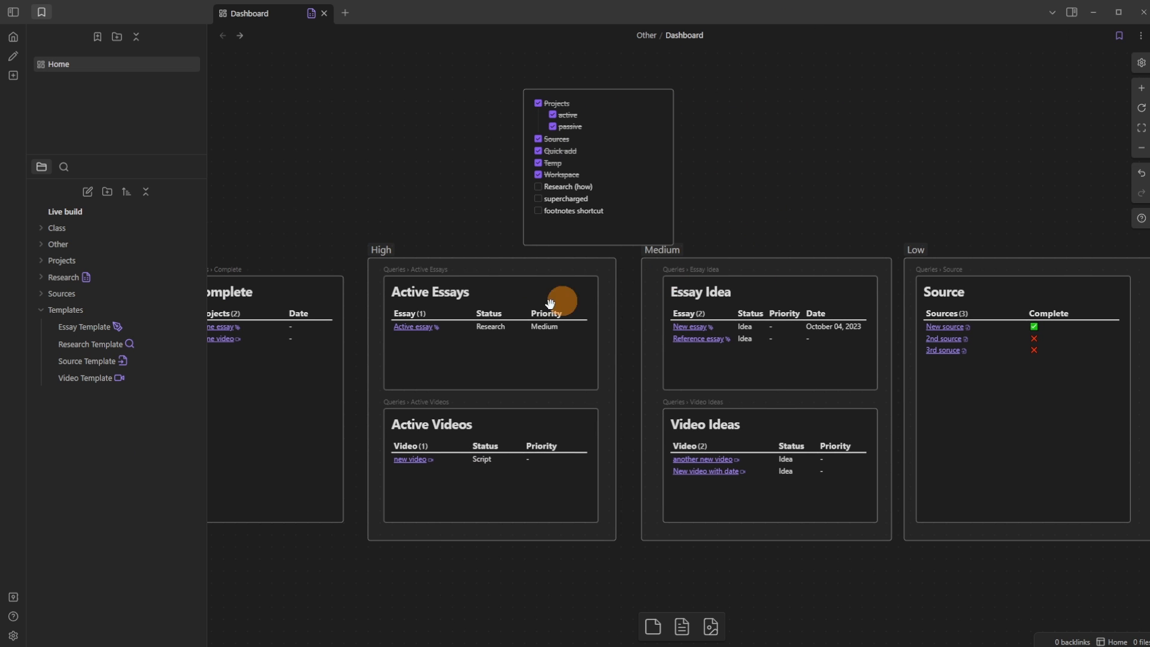
{"action": "left_click_drag", "start_coordinate": [557, 300], "coordinate": [778, 272]}
{"action": "left_click_drag", "start_coordinate": [508, 347], "coordinate": [186, 367]}
{"action": "left_click_drag", "start_coordinate": [773, 367], "coordinate": [1125, 354]}
{"action": "right_click", "coordinate": [545, 397]}
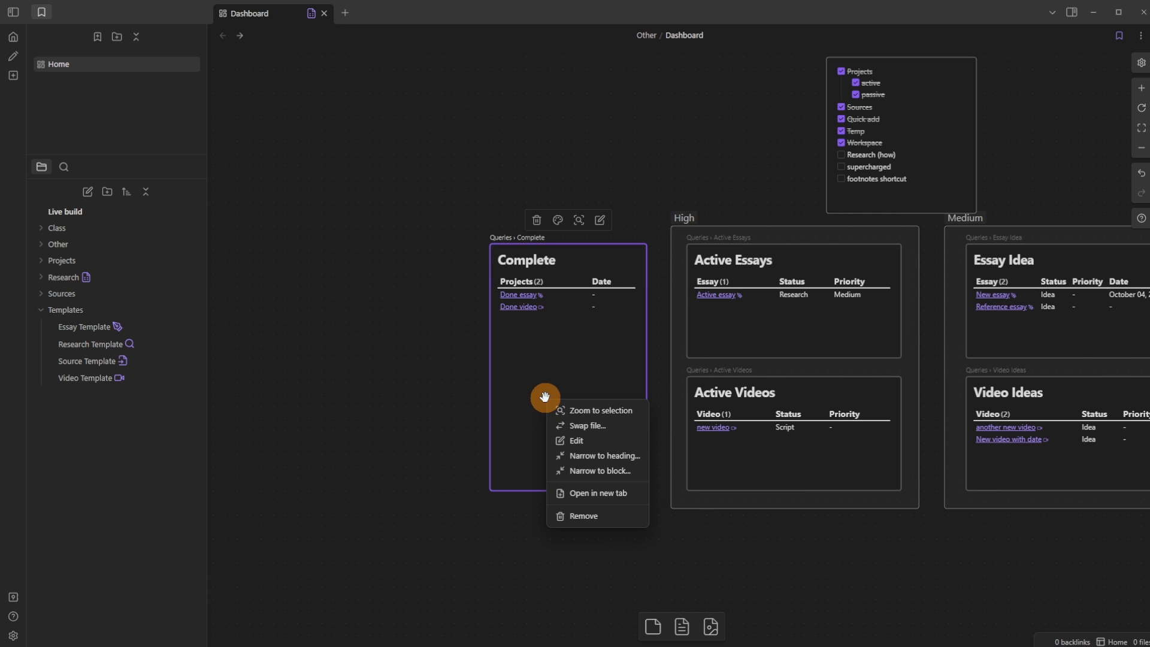
{"action": "left_click", "coordinate": [598, 455]}
{"action": "type", "text": "res"}
{"action": "key", "text": "Return"}
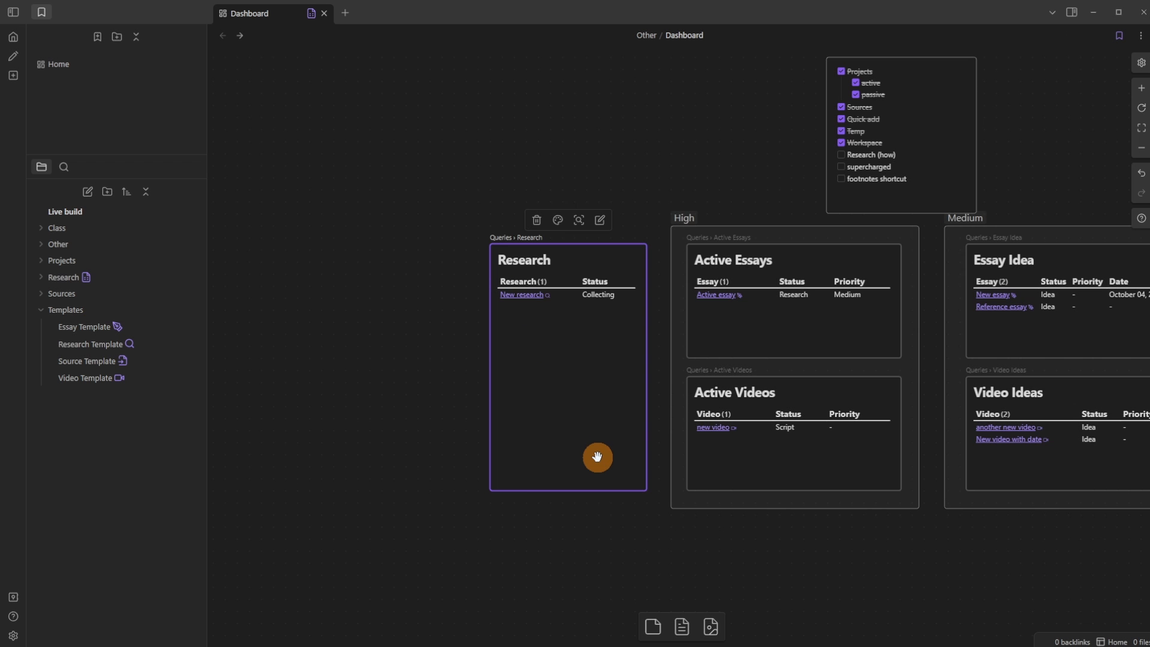
Step: Check the Research card on the Dashboard and switch to the Temp workspace
{"action": "scroll", "coordinate": [596, 383], "scroll_direction": "up", "scroll_amount": 5}
{"action": "left_click_drag", "start_coordinate": [598, 372], "coordinate": [407, 376]}
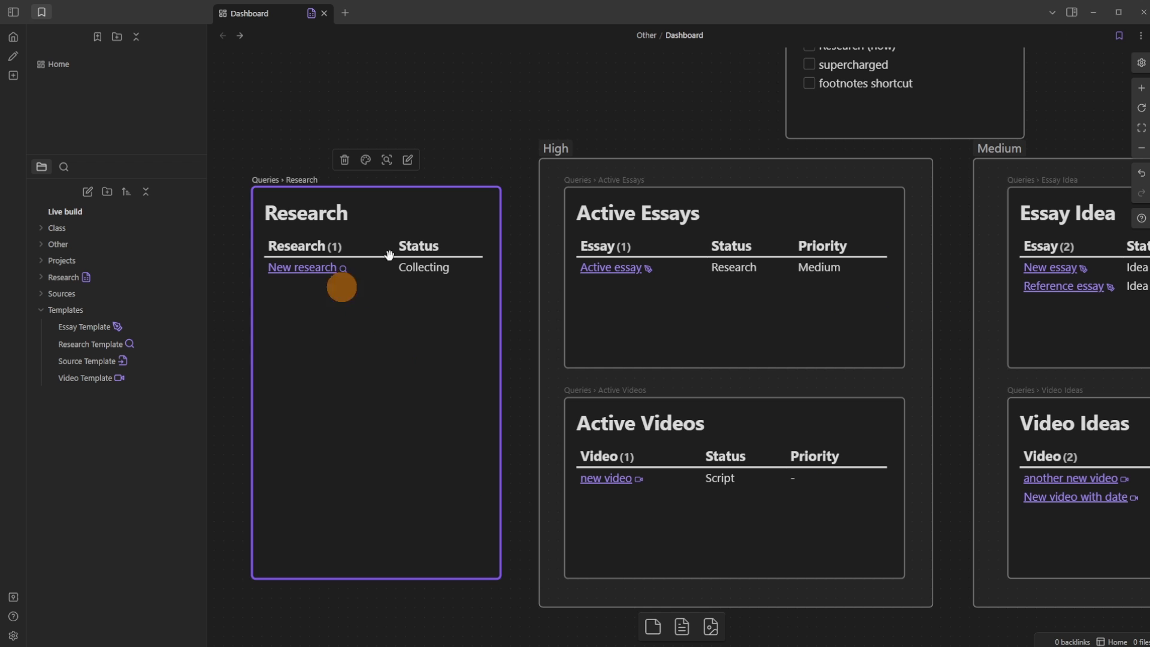
{"action": "left_click", "coordinate": [737, 135]}
{"action": "left_click_drag", "start_coordinate": [737, 135], "coordinate": [686, 196]}
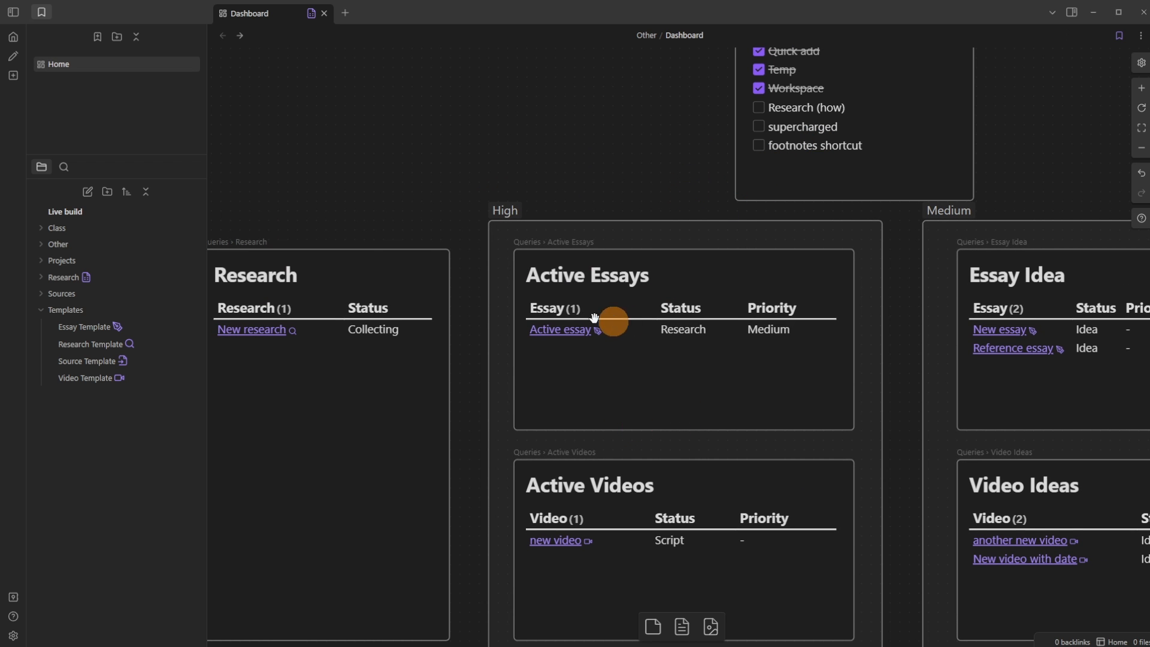
{"action": "left_click", "coordinate": [13, 57]}
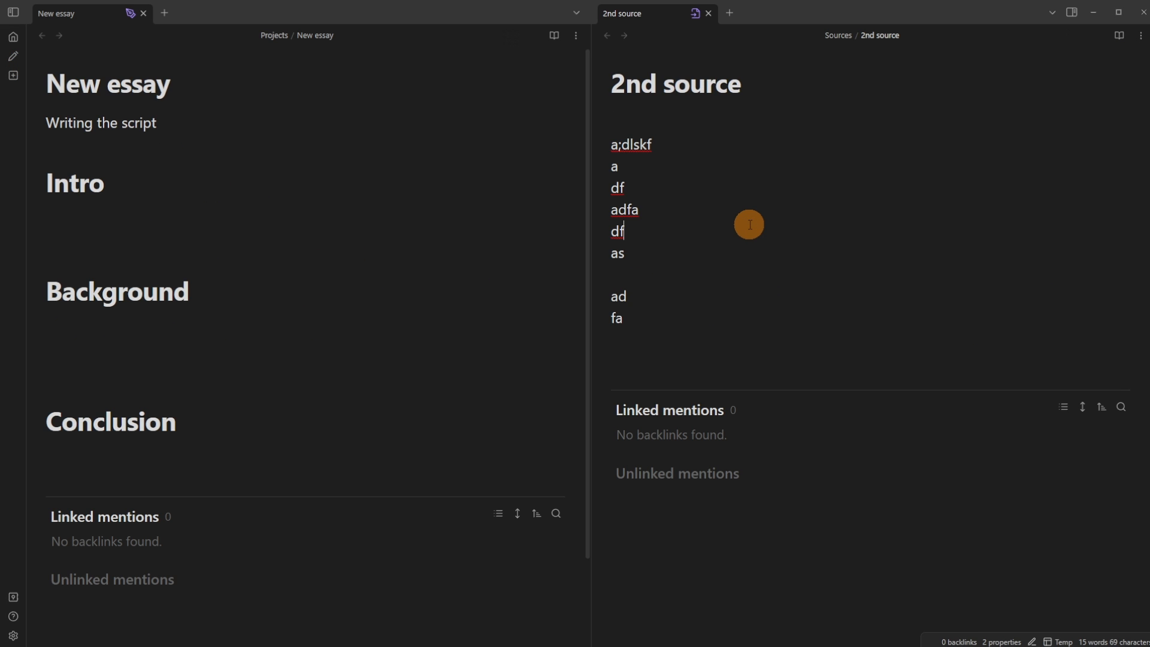
{"action": "key", "text": "ctrl+o"}
{"action": "type", "text": "re"}
{"action": "key", "text": "Return"}
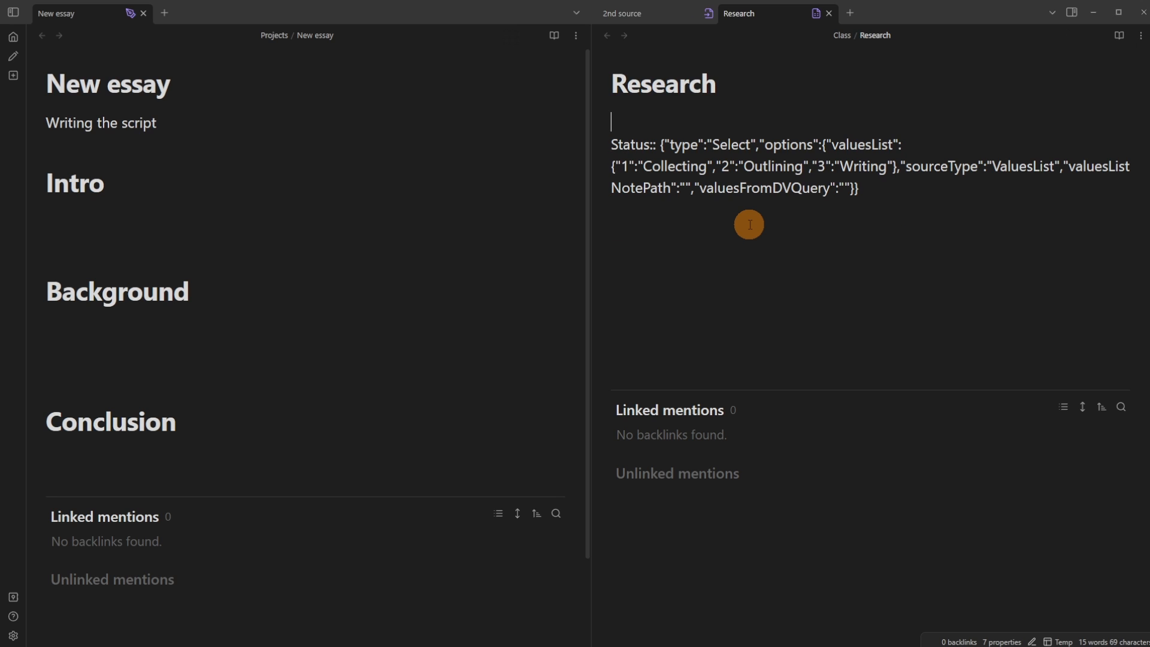
{"action": "key", "text": "BackSpace"}
{"action": "key", "text": "Delete"}
{"action": "key", "text": "Delete"}
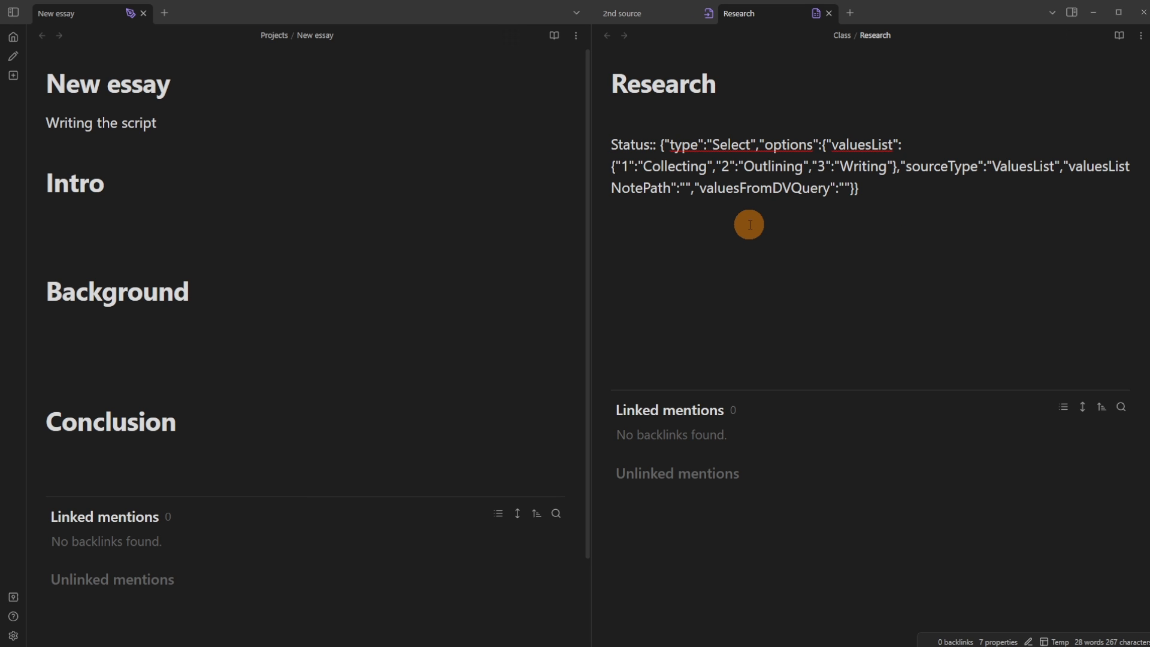
{"action": "left_click", "coordinate": [829, 13]}
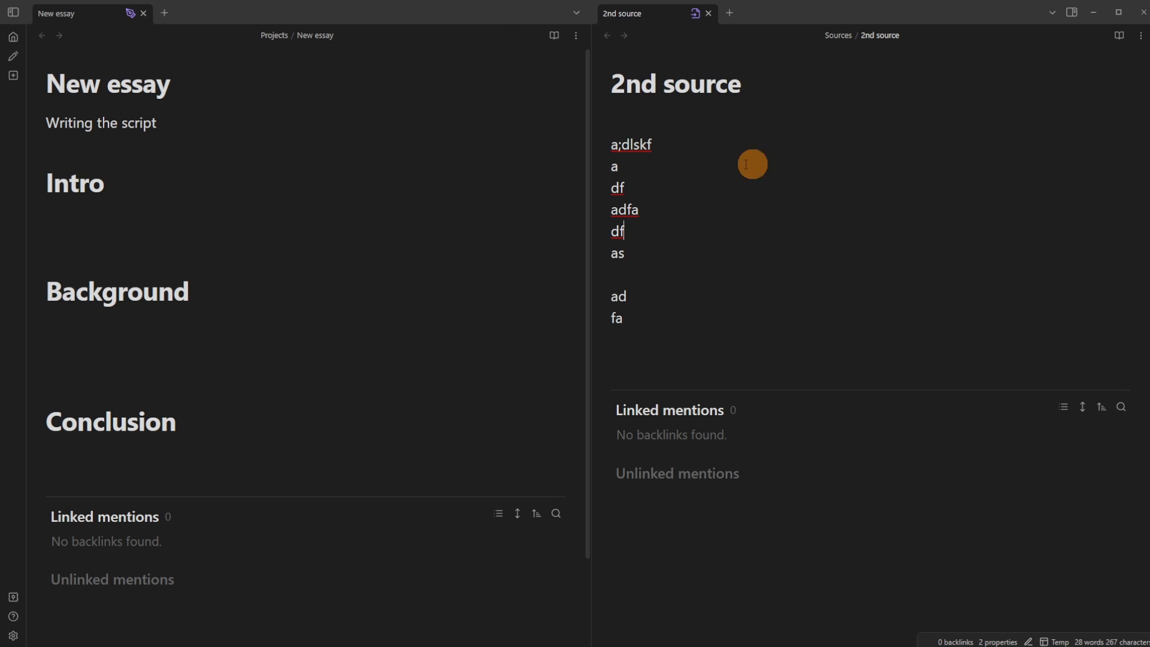
Step: Open the New research note from the Research folder in a new tab beside the 2nd source note
{"action": "left_click", "coordinate": [662, 118]}
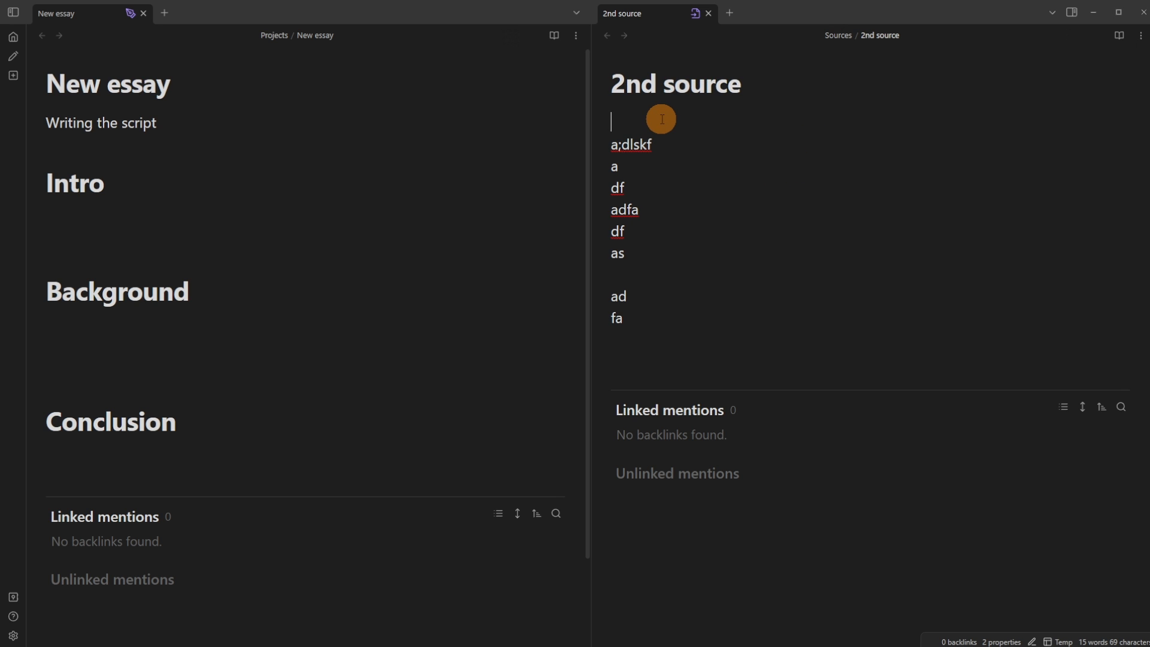
{"action": "key", "text": "ctrl+o"}
{"action": "type", "text": "res"}
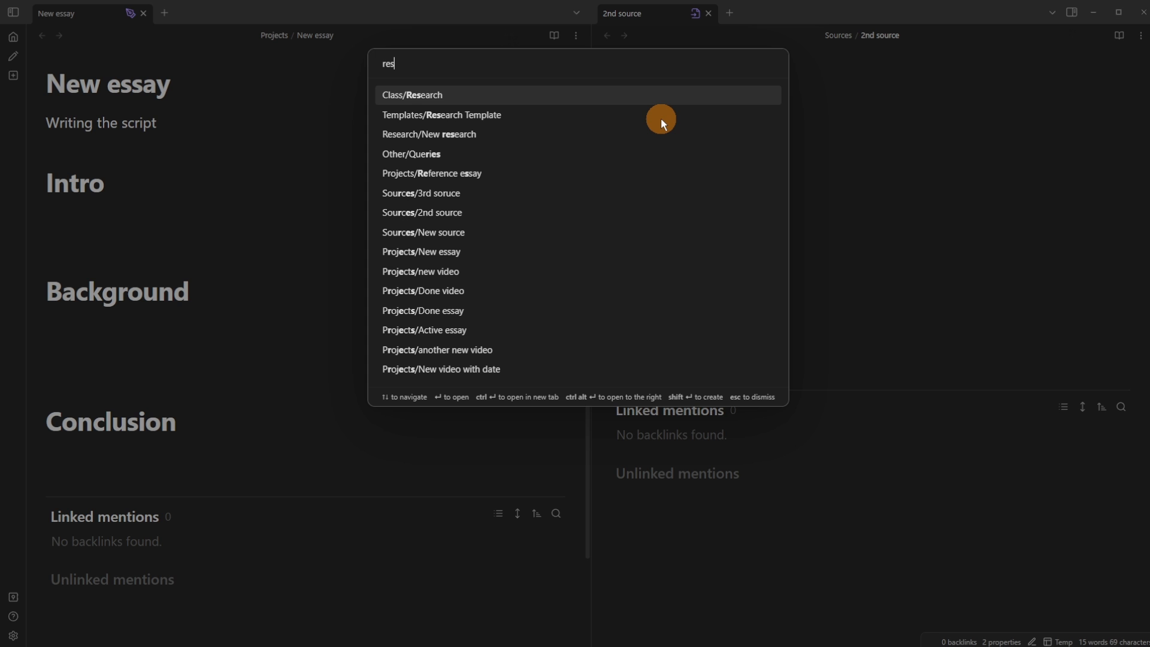
{"action": "key", "text": "Down"}
{"action": "key", "text": "Down"}
{"action": "key", "text": "ctrl+Return"}
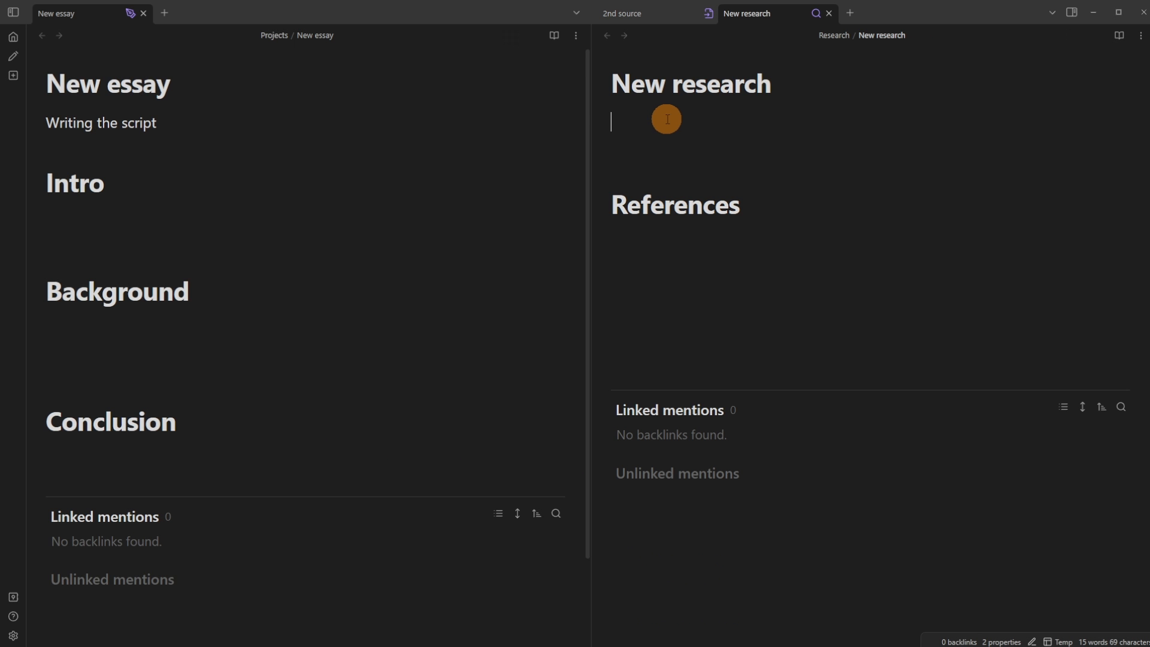
Step: Open the Editor settings and look through the display and behavior options
{"action": "left_click", "coordinate": [13, 635]}
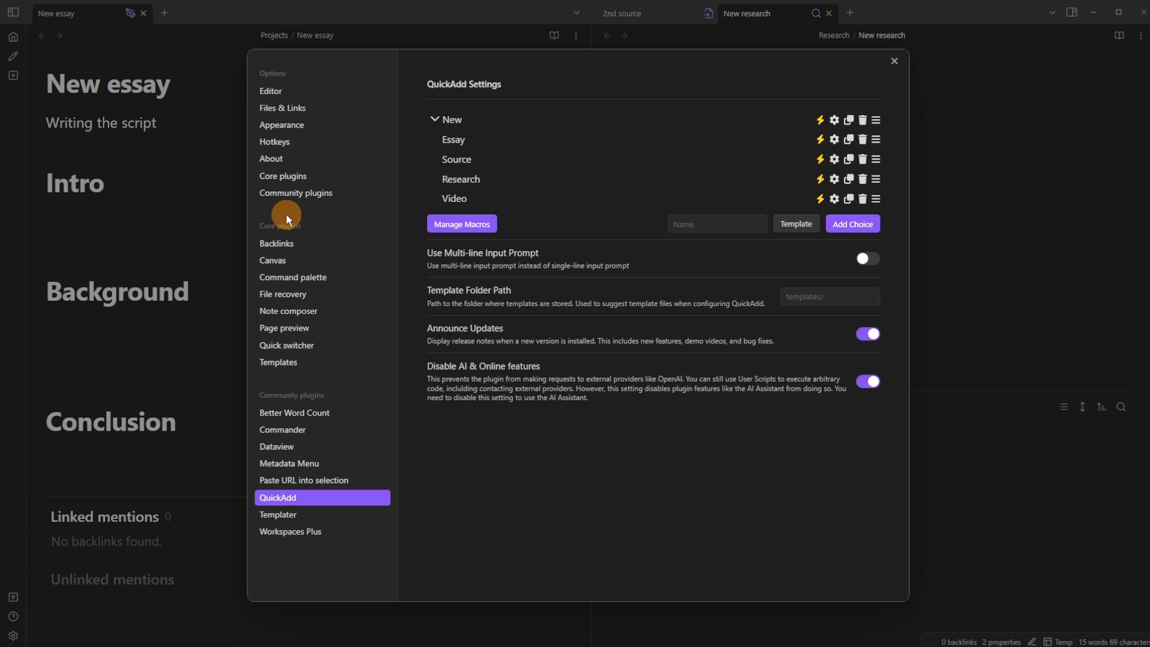
{"action": "left_click", "coordinate": [292, 92]}
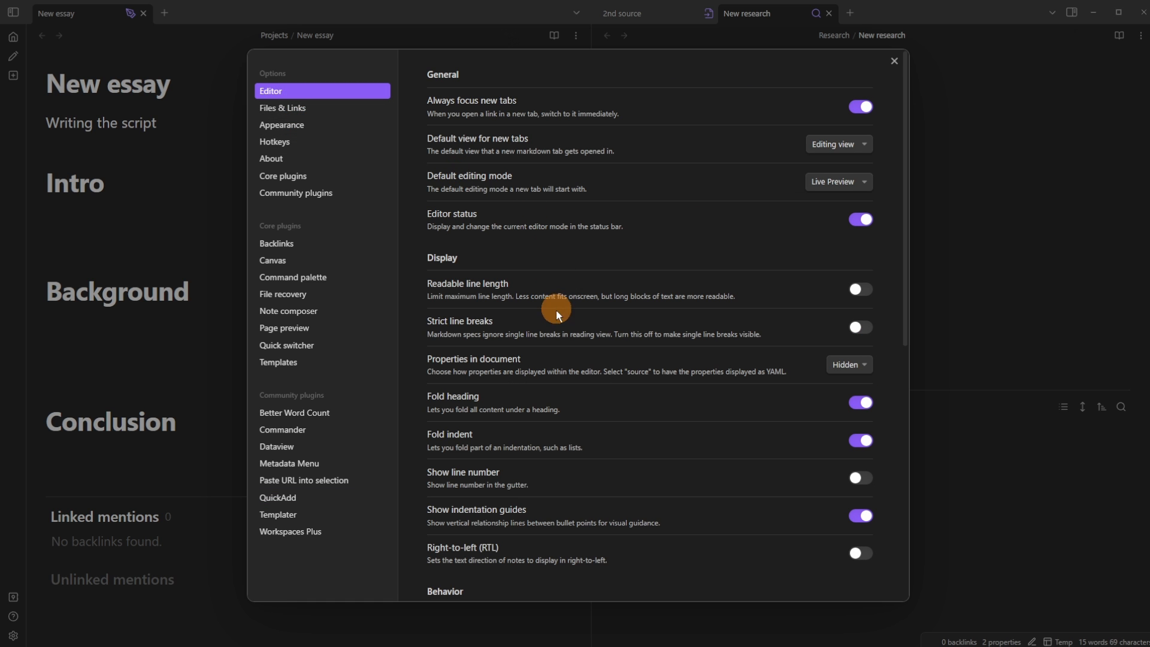
{"action": "scroll", "coordinate": [562, 346], "scroll_direction": "down", "scroll_amount": 7}
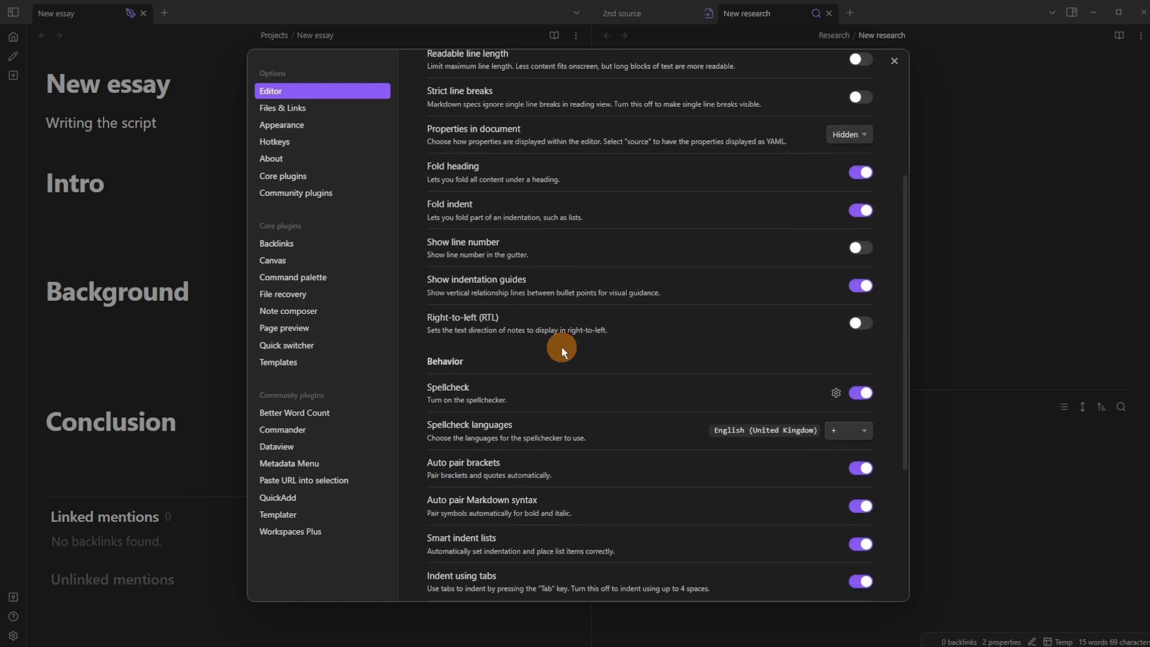
Step: Add the Class and Templates folders to the excluded files in the Files & Links settings and save the filters
{"action": "scroll", "coordinate": [562, 349], "scroll_direction": "down", "scroll_amount": 1}
{"action": "scroll", "coordinate": [539, 300], "scroll_direction": "up", "scroll_amount": 1}
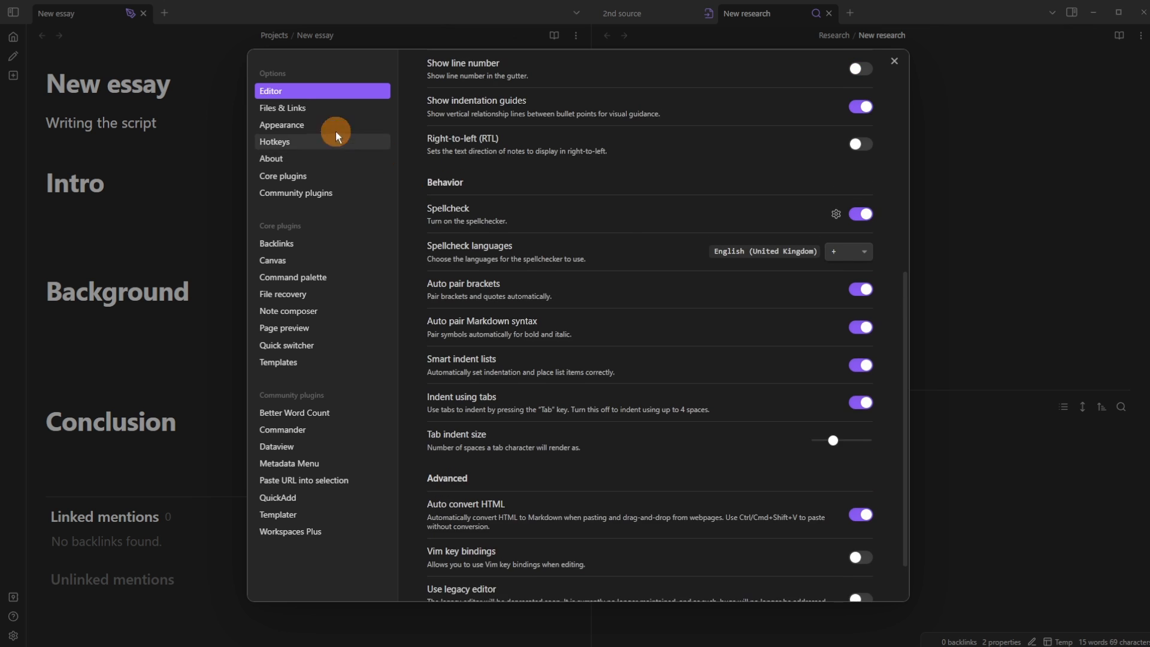
{"action": "left_click", "coordinate": [323, 109]}
{"action": "left_click", "coordinate": [858, 406]}
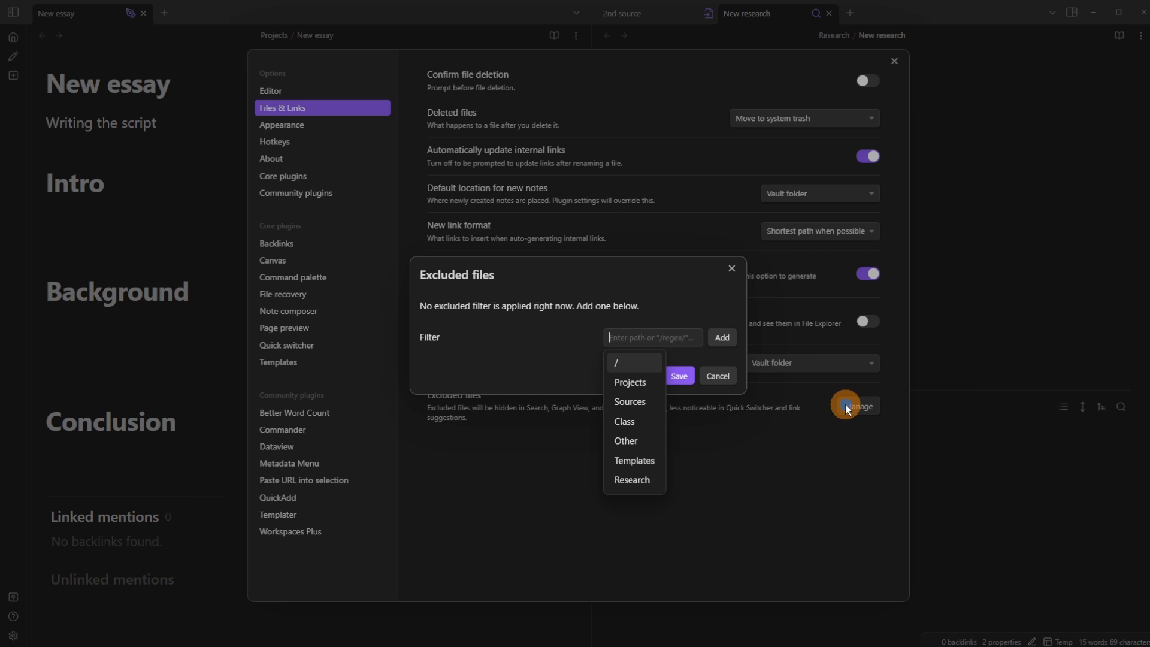
{"action": "type", "text": "cla"}
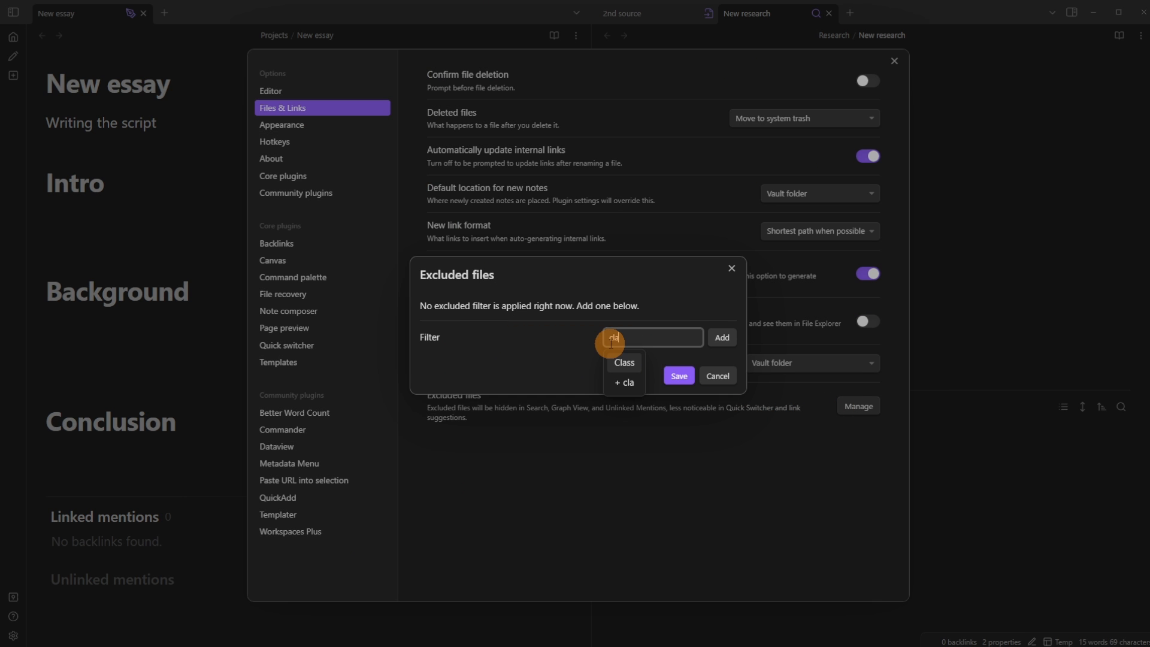
{"action": "left_click", "coordinate": [623, 362]}
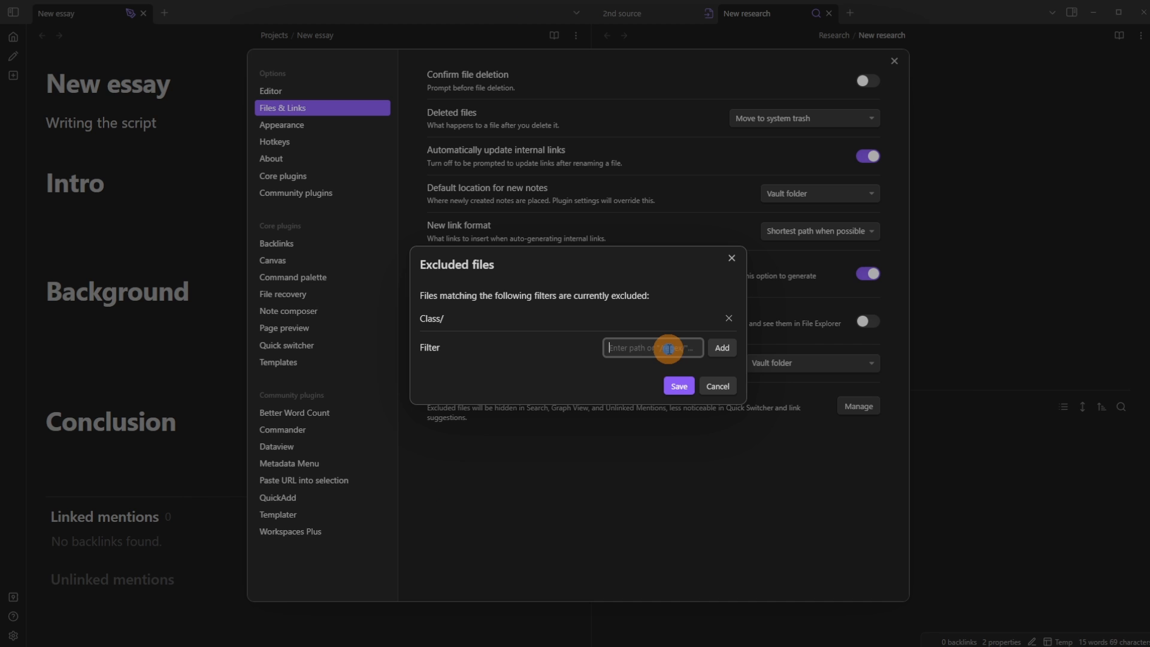
{"action": "type", "text": "temp"}
{"action": "key", "text": "Return"}
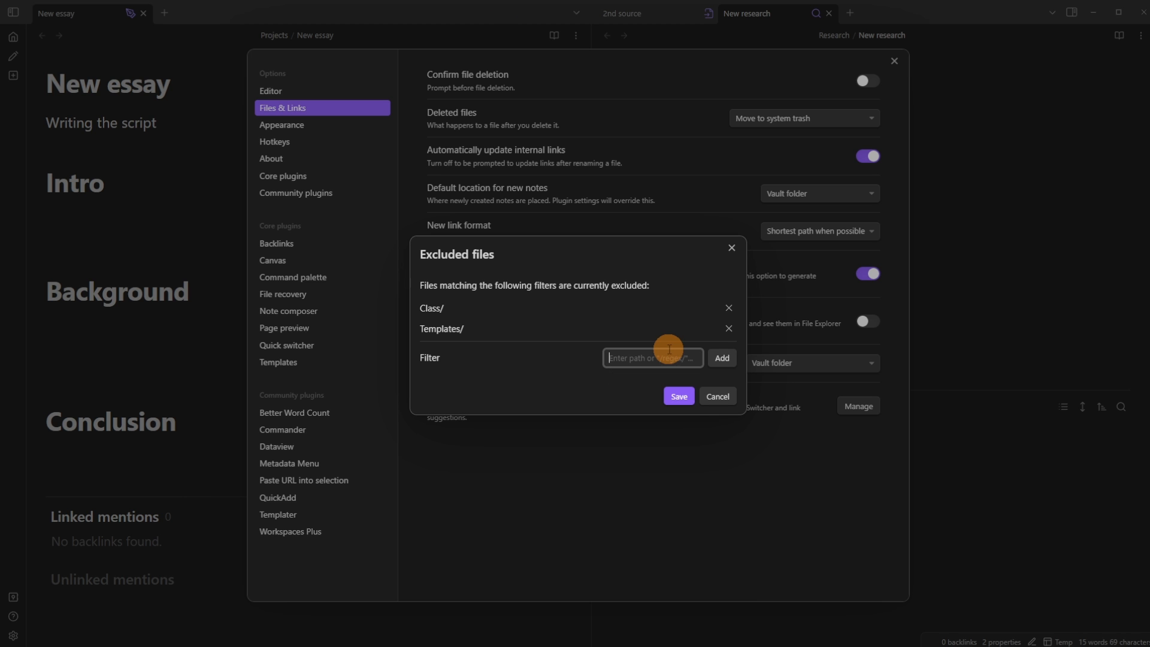
{"action": "left_click", "coordinate": [680, 396]}
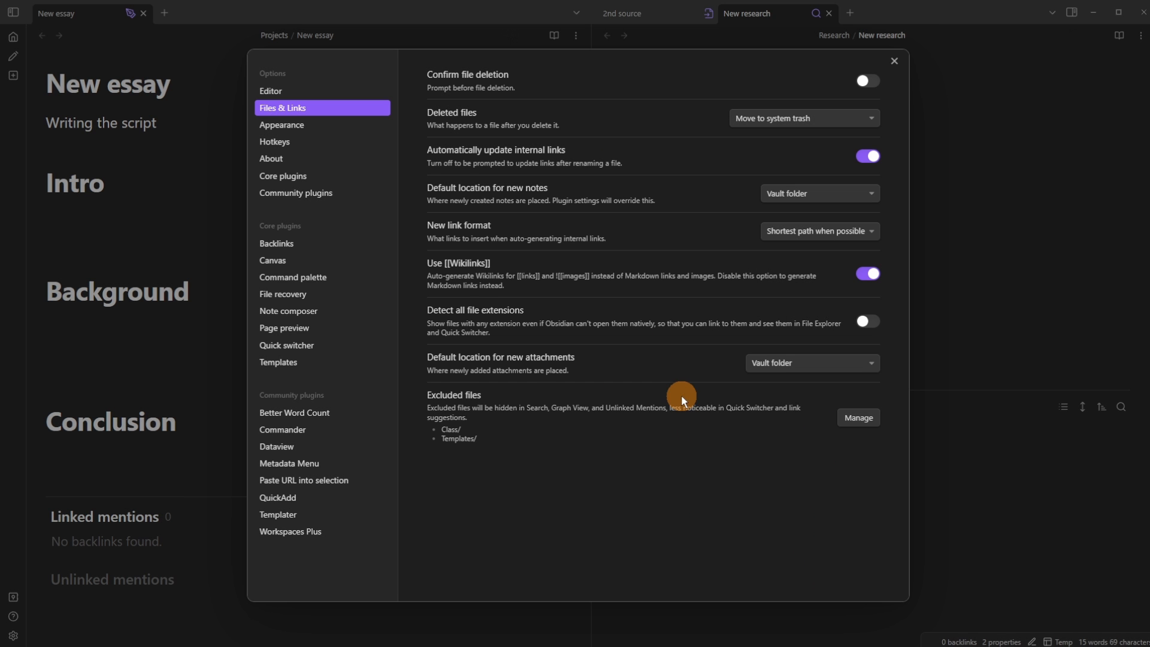
{"action": "key", "text": "Escape"}
Step: Look up "res" in the quick switcher to check how notes in excluded folders are ranked, and dismiss it
{"action": "left_click", "coordinate": [849, 184]}
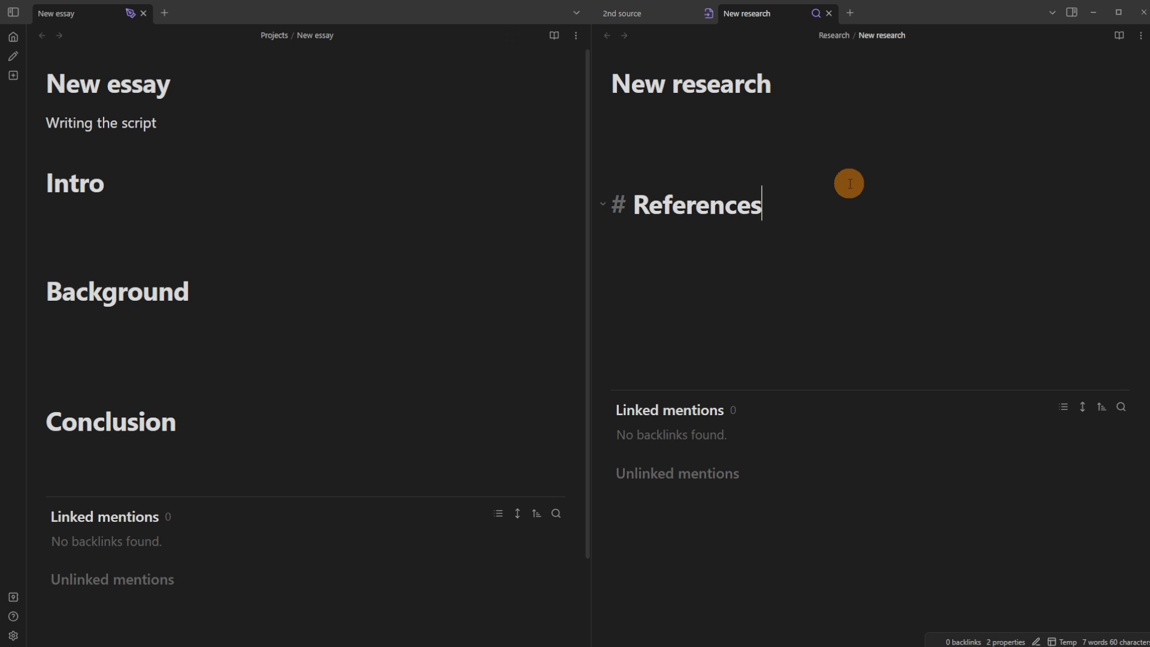
{"action": "key", "text": "ctrl+o"}
{"action": "type", "text": "res"}
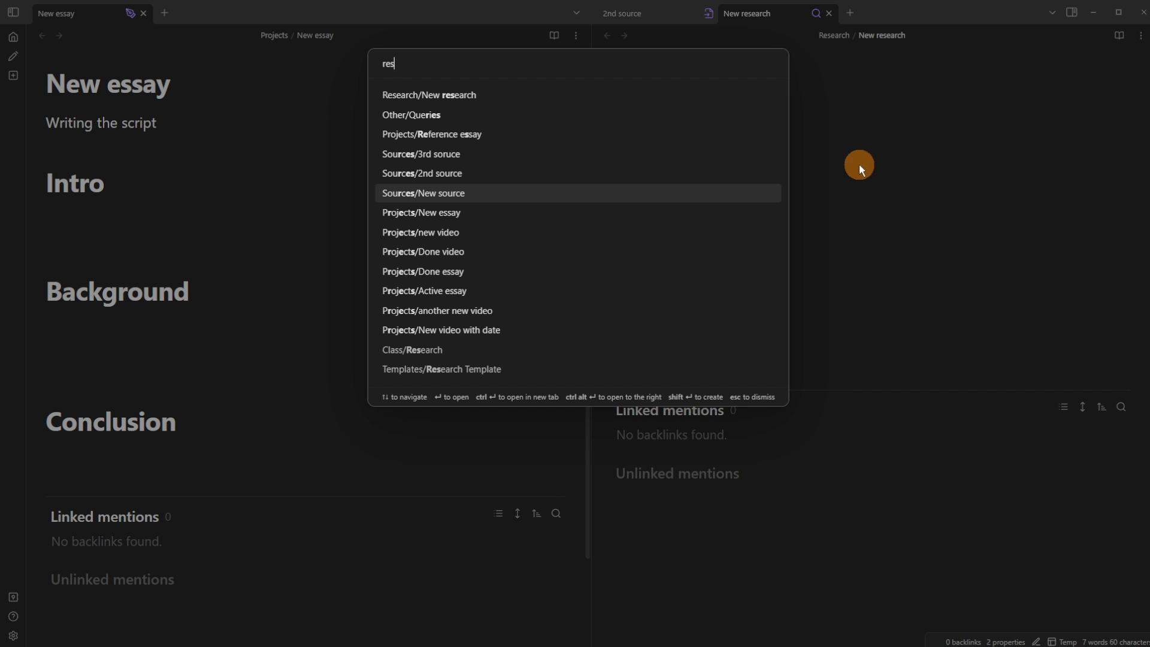
{"action": "key", "text": "BackSpace"}
{"action": "key", "text": "BackSpace"}
{"action": "key", "text": "BackSpace"}
{"action": "key", "text": "Escape"}
{"action": "left_click", "coordinate": [753, 150]}
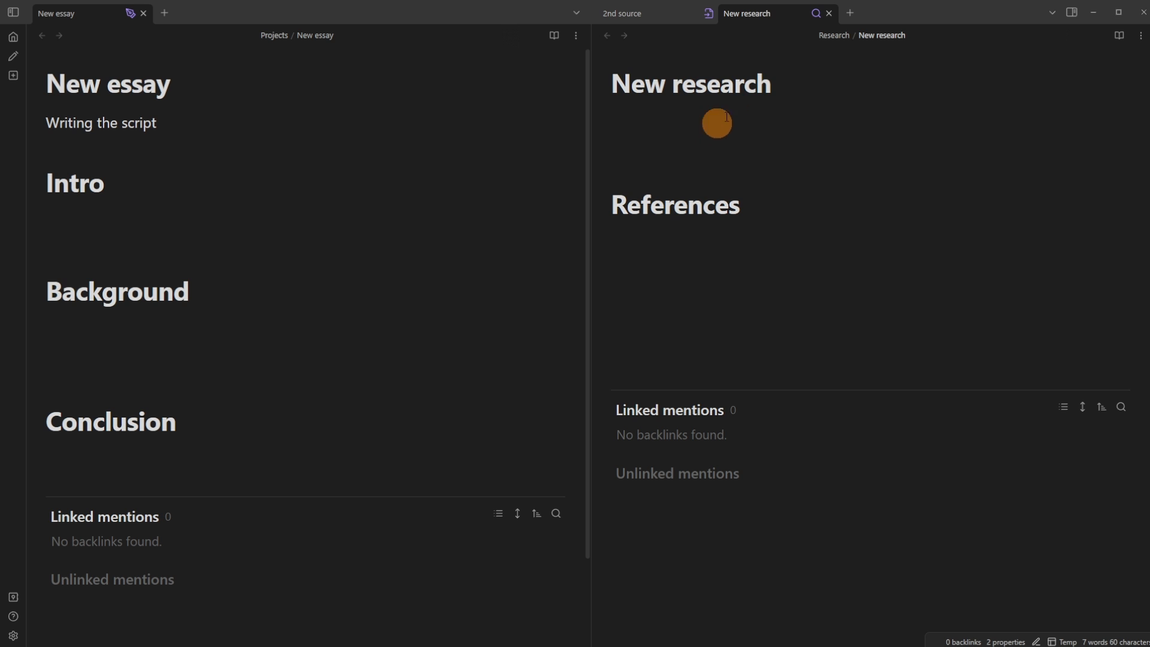
Step: Move the New research tab ahead of 2nd source in the same group and bring the 2nd source note forward
{"action": "left_click_drag", "start_coordinate": [761, 12], "coordinate": [623, 17]}
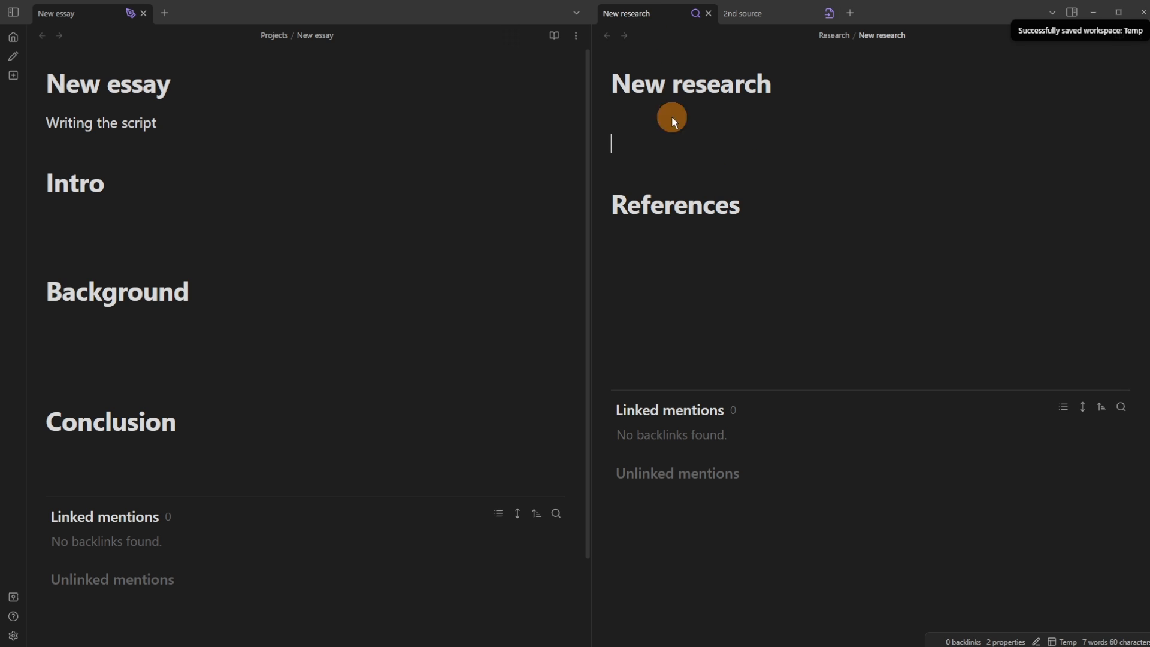
{"action": "left_click", "coordinate": [790, 18]}
{"action": "left_click_drag", "start_coordinate": [767, 19], "coordinate": [814, 473]}
{"action": "left_click_drag", "start_coordinate": [657, 339], "coordinate": [806, 56]}
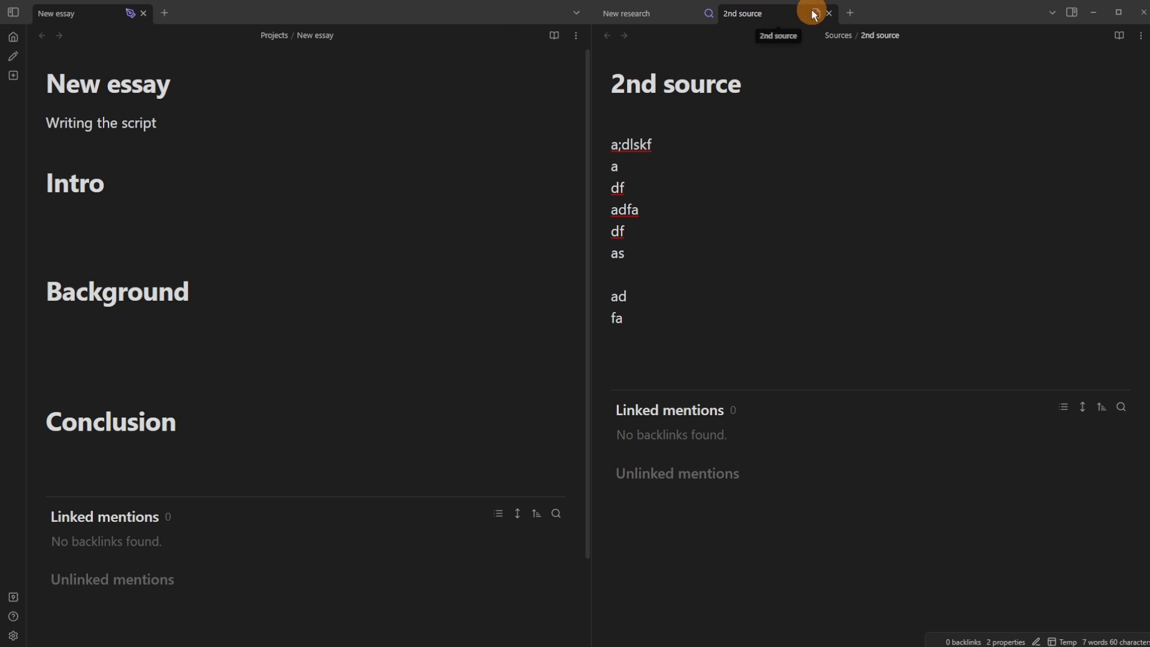
Step: Split the 2nd source note into its own pane beside the New research note
{"action": "left_click", "coordinate": [165, 213]}
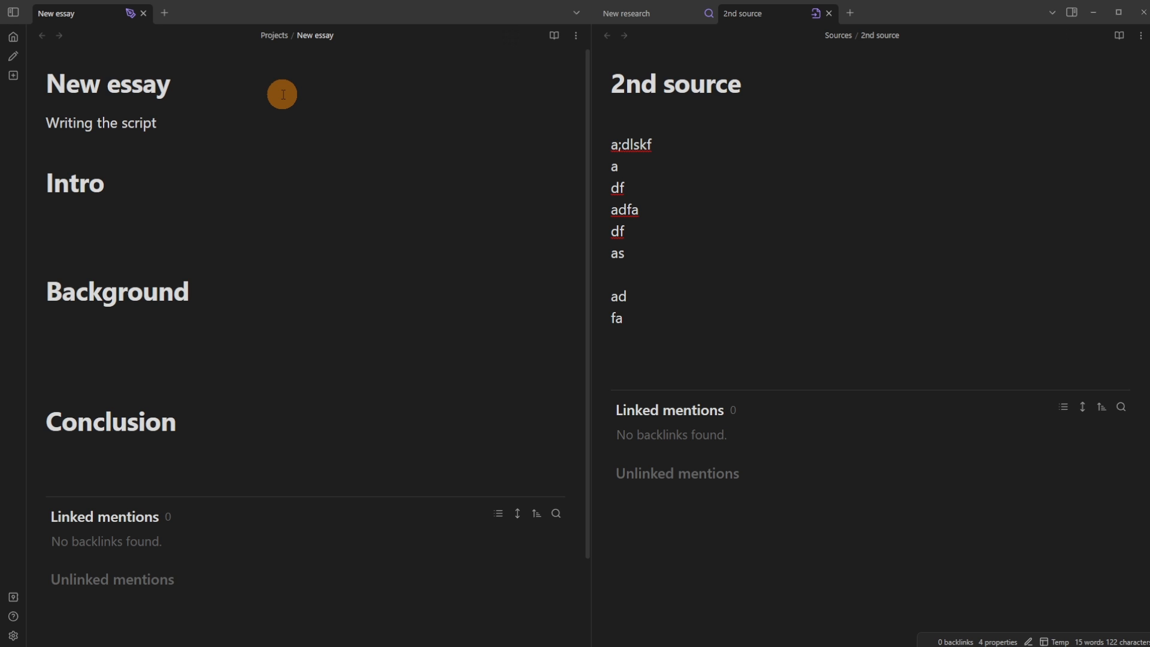
{"action": "left_click", "coordinate": [727, 118]}
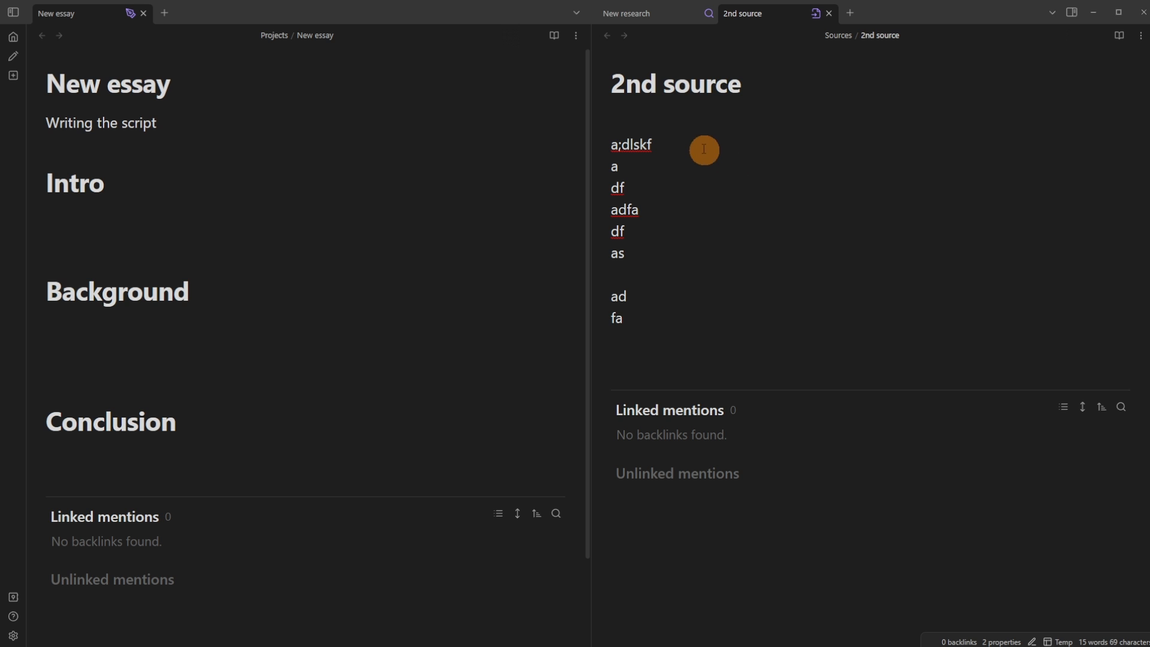
{"action": "left_click_drag", "start_coordinate": [764, 18], "coordinate": [1132, 138]}
Step: Write "point 1", "point 2", "point 3" and "point 4" on separate lines above the References heading in the New research note
{"action": "left_click", "coordinate": [543, 142]}
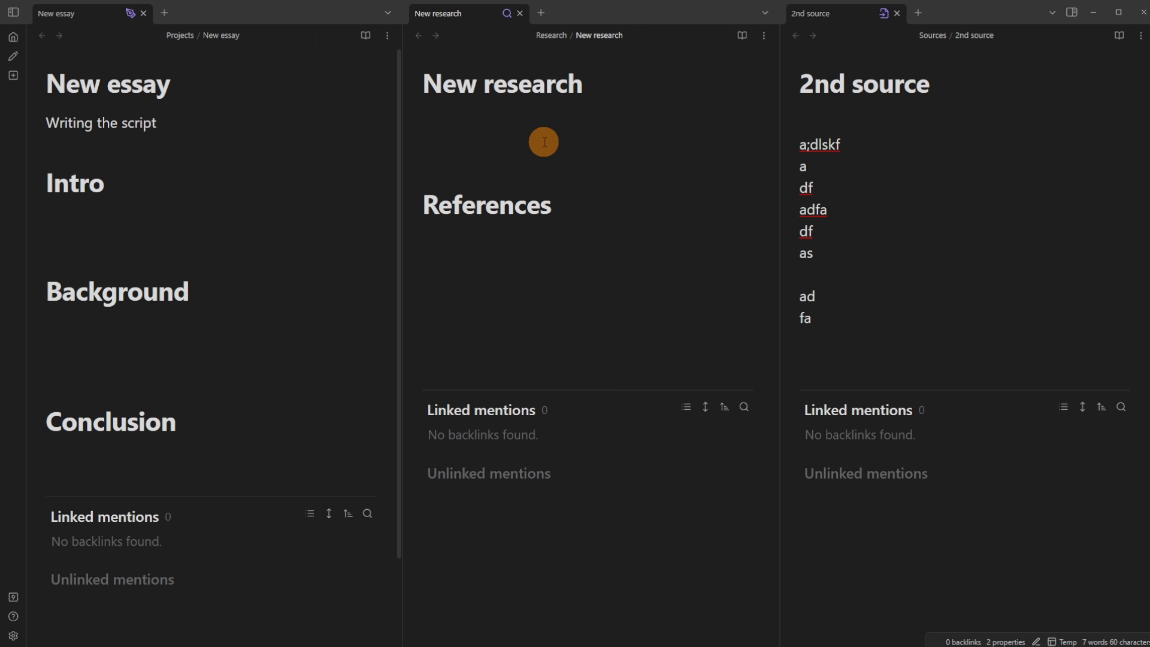
{"action": "type", "text": "point 1"}
{"action": "key", "text": "Return"}
{"action": "type", "text": "poin"}
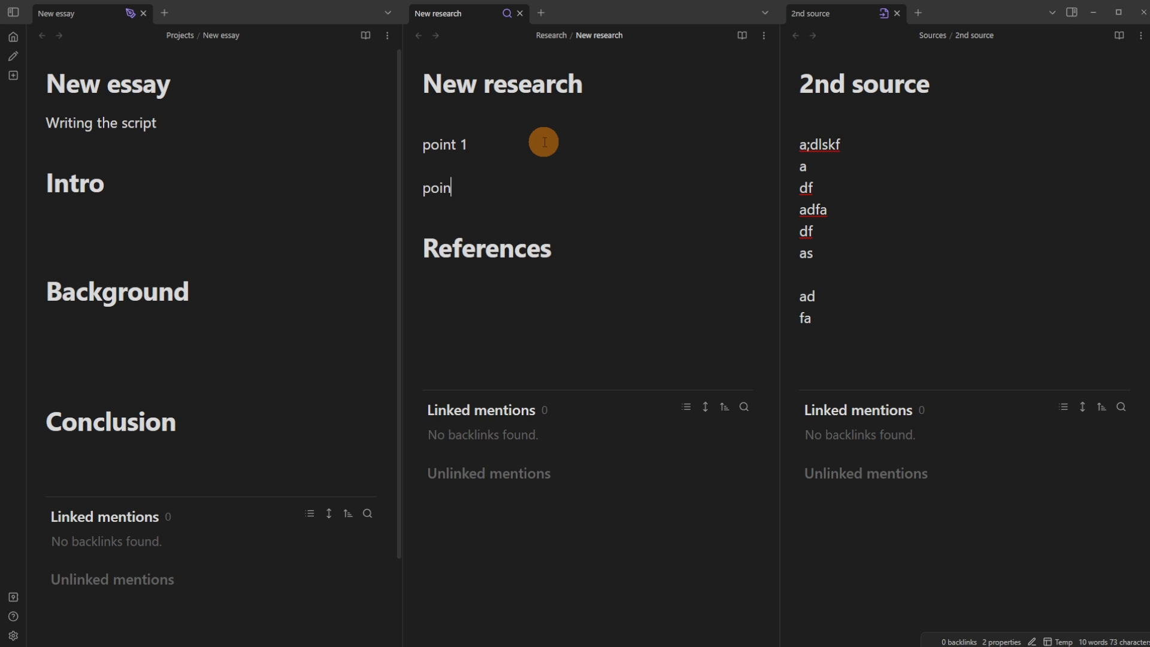
{"action": "type", "text": "t 2"}
{"action": "key", "text": "Return"}
{"action": "key", "text": "Return"}
{"action": "key", "text": "Return"}
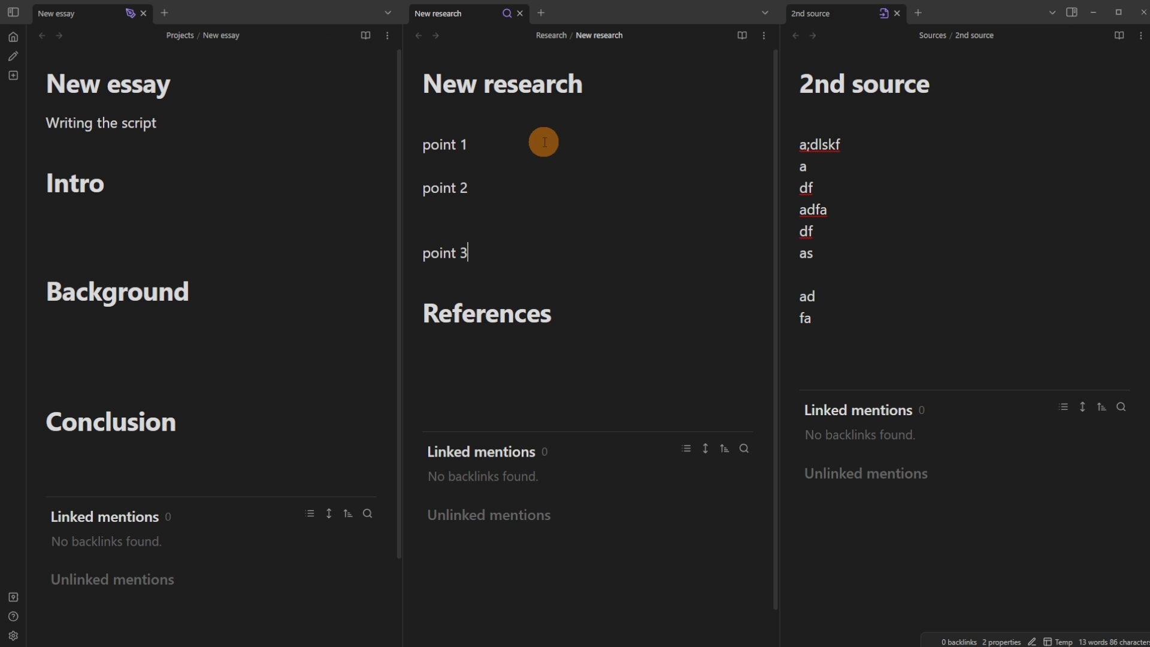
{"action": "type", "text": "point 3"}
{"action": "key", "text": "Return"}
{"action": "key", "text": "Return"}
{"action": "key", "text": "Return"}
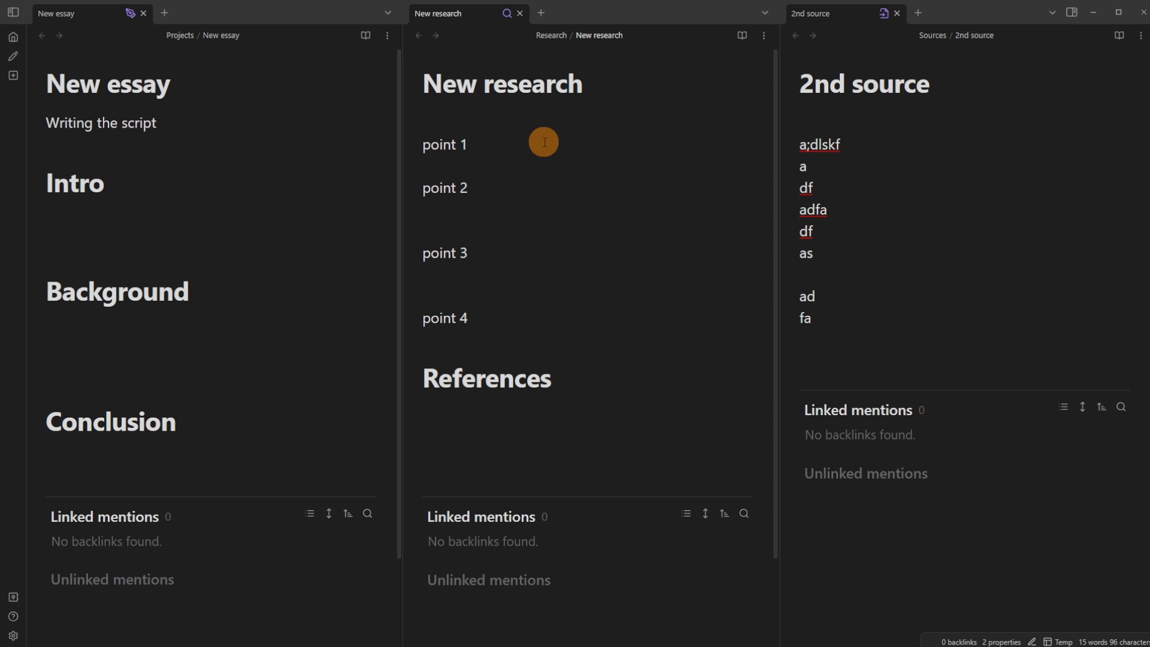
{"action": "type", "text": "point 4"}
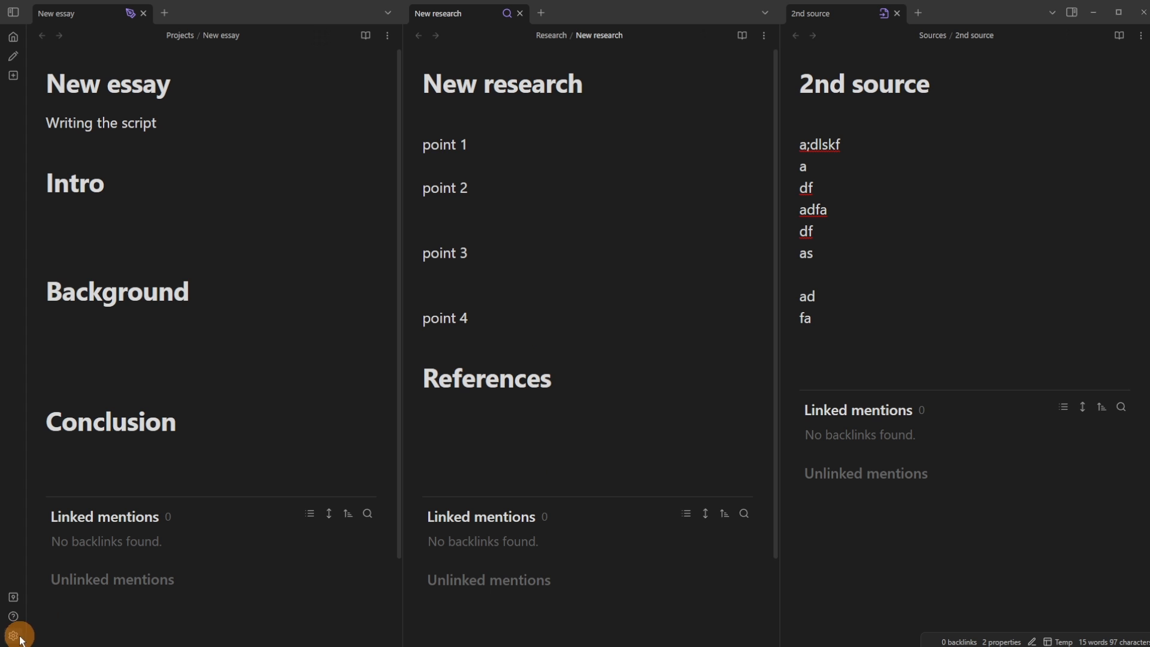
Step: Find the Footnote Shortcut community plugin with the search "footn", then install and enable it
{"action": "left_click", "coordinate": [164, 12]}
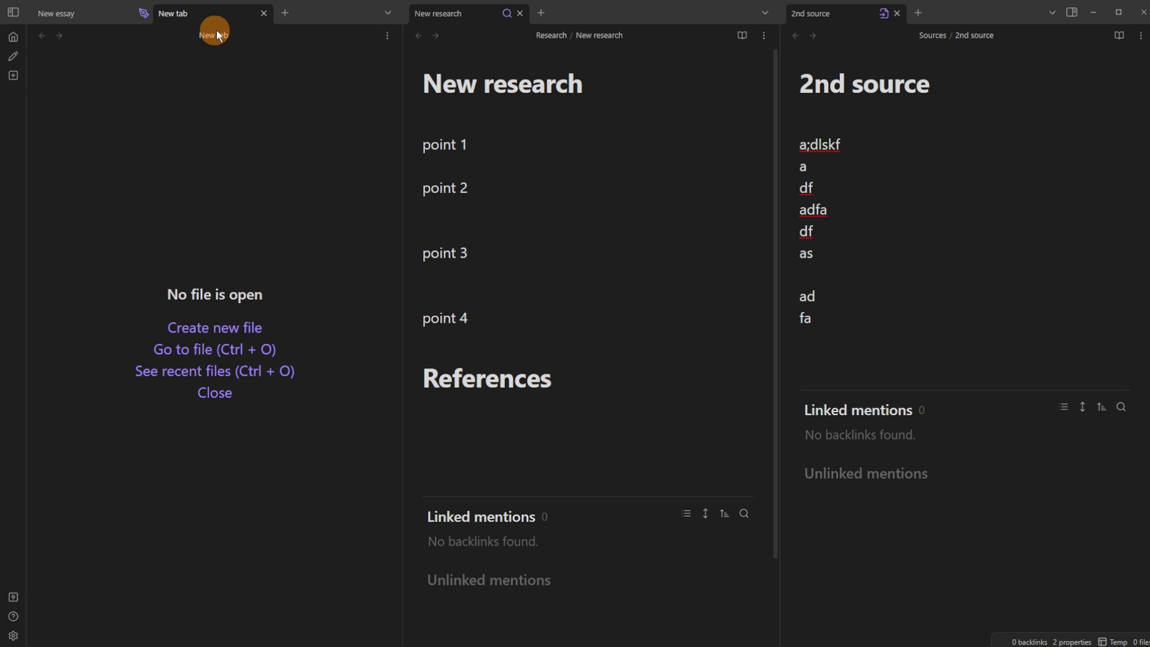
{"action": "left_click", "coordinate": [264, 12]}
{"action": "left_click", "coordinate": [13, 636]}
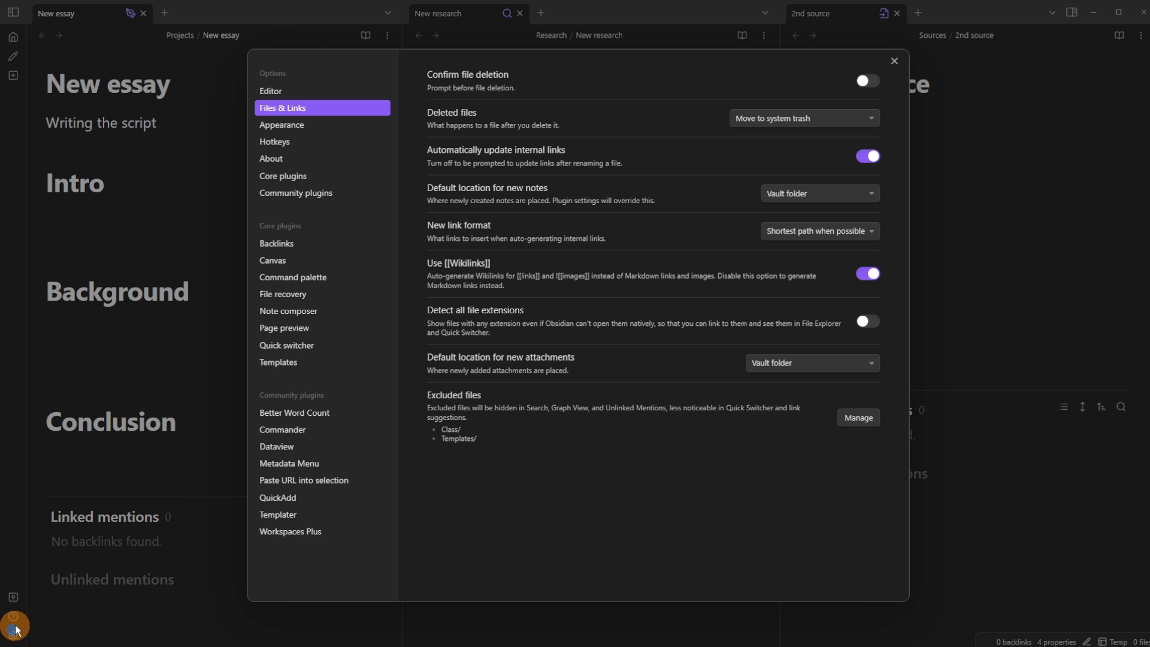
{"action": "left_click", "coordinate": [297, 198]}
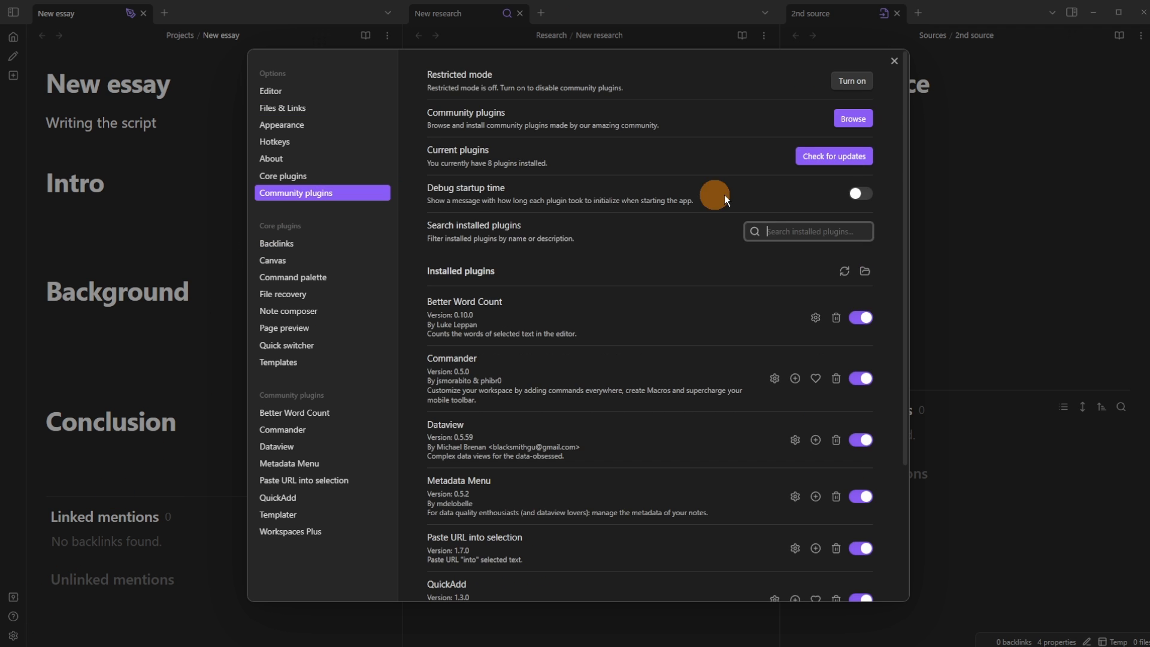
{"action": "left_click", "coordinate": [853, 115]}
{"action": "type", "text": "footn"}
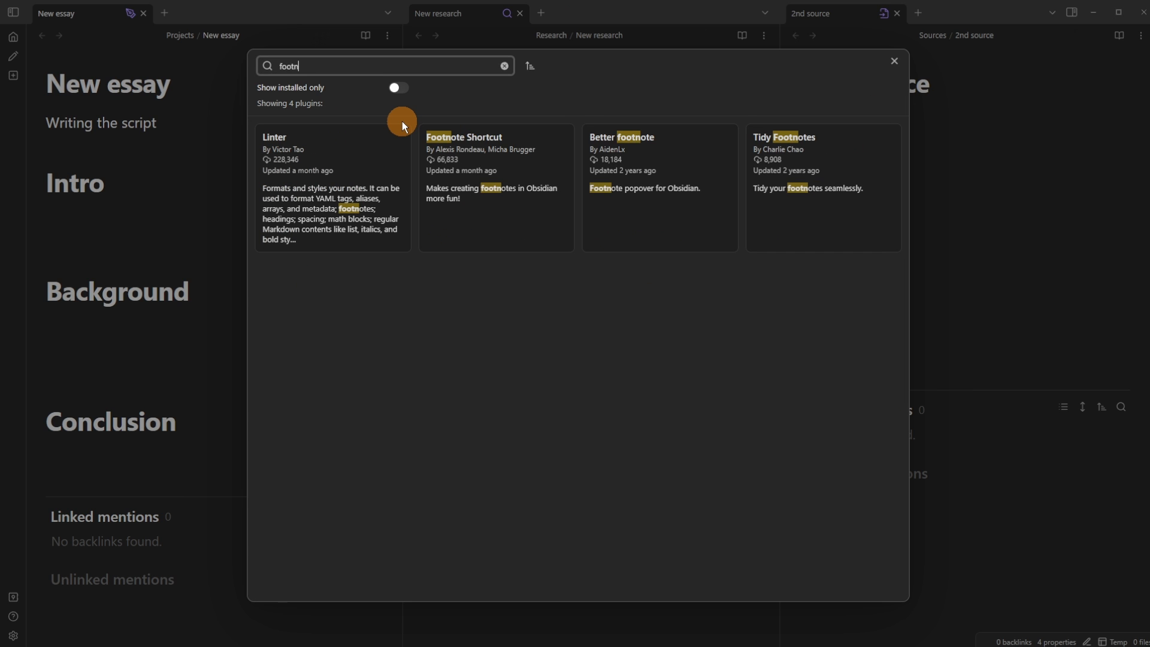
{"action": "left_click", "coordinate": [458, 156]}
{"action": "left_click", "coordinate": [471, 230]}
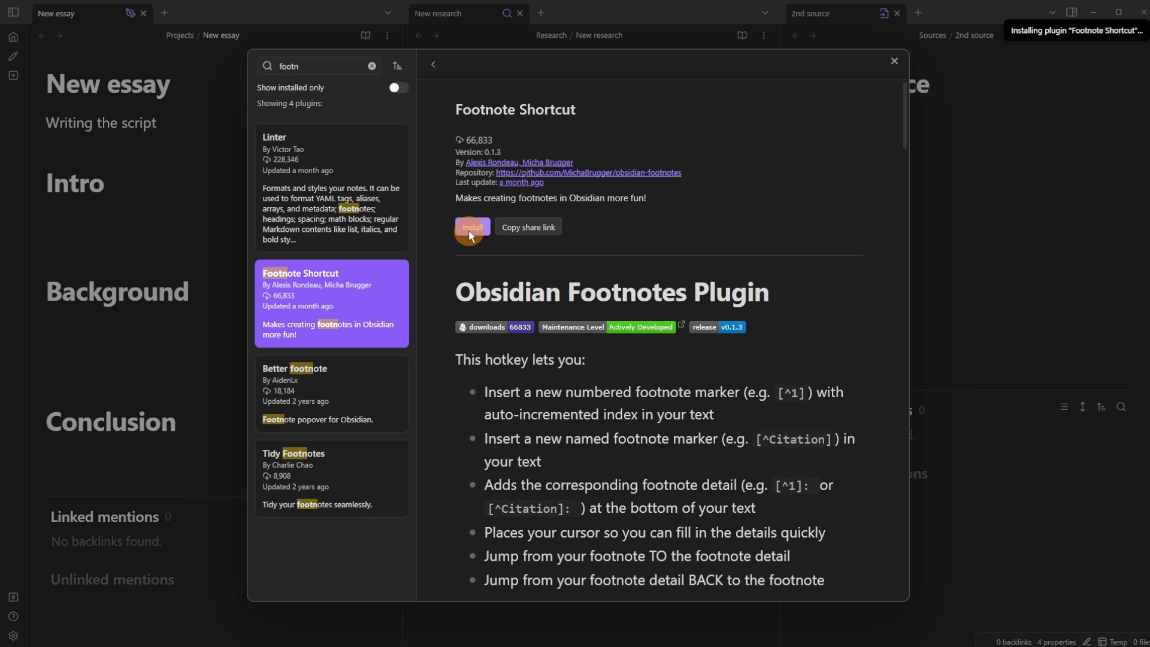
{"action": "left_click", "coordinate": [475, 227]}
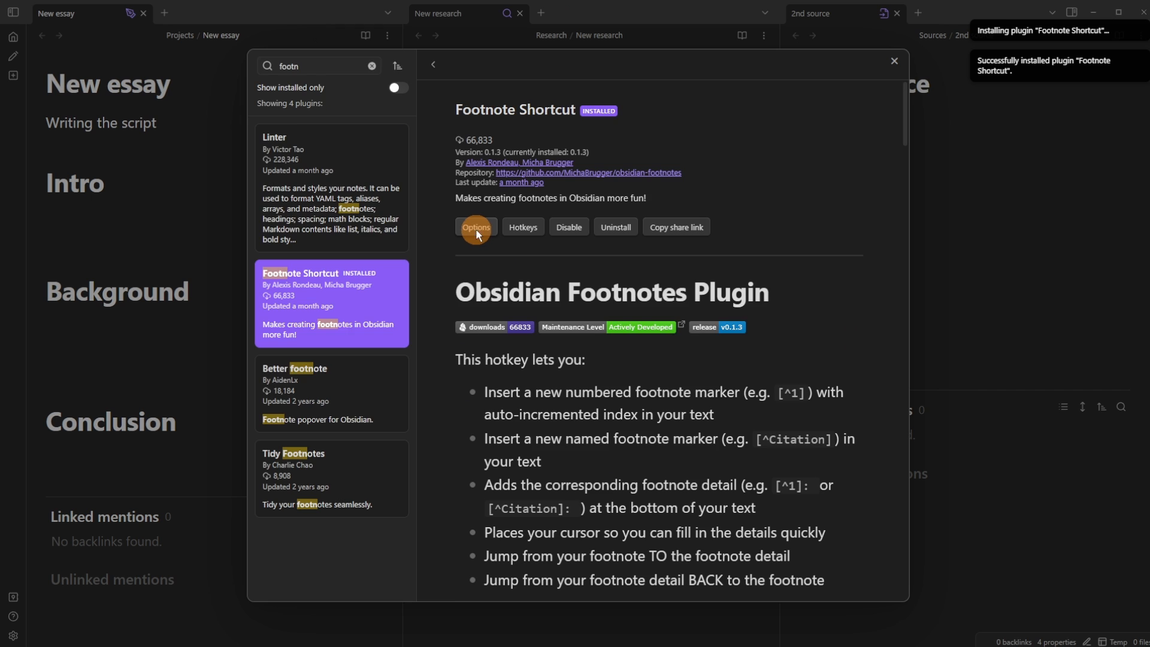
Step: Enable the footnote section heading in the Footnote Shortcut options and set the heading text to References
{"action": "left_click", "coordinate": [475, 228]}
{"action": "left_click", "coordinate": [866, 225]}
{"action": "left_click", "coordinate": [857, 264]}
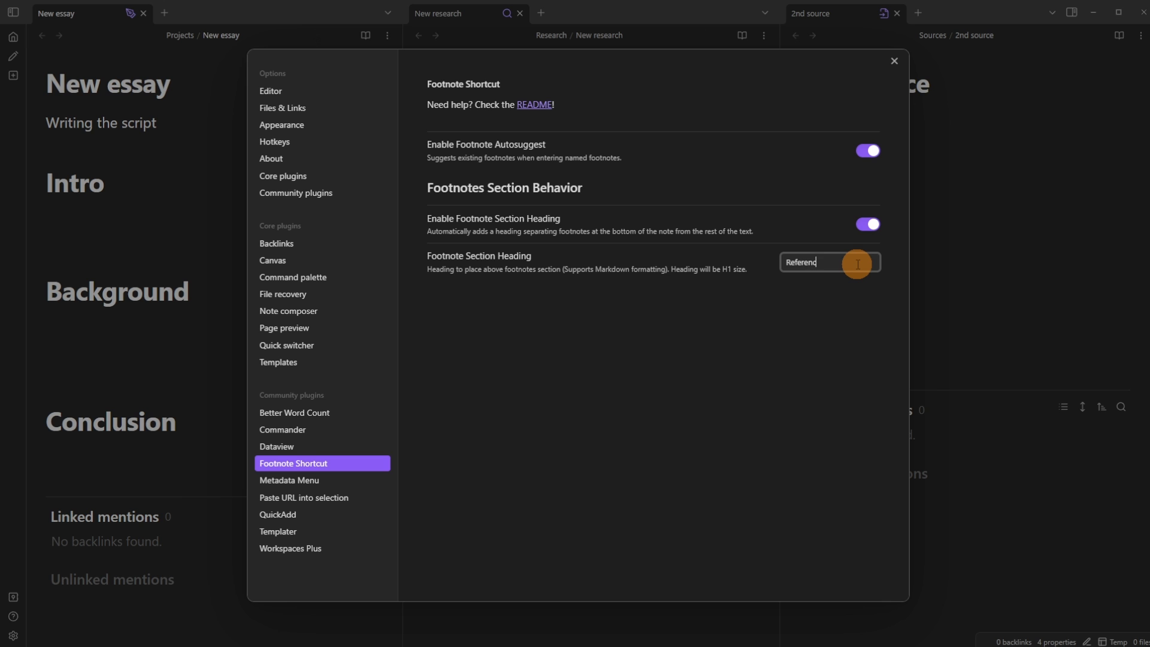
{"action": "left_click", "coordinate": [773, 235]}
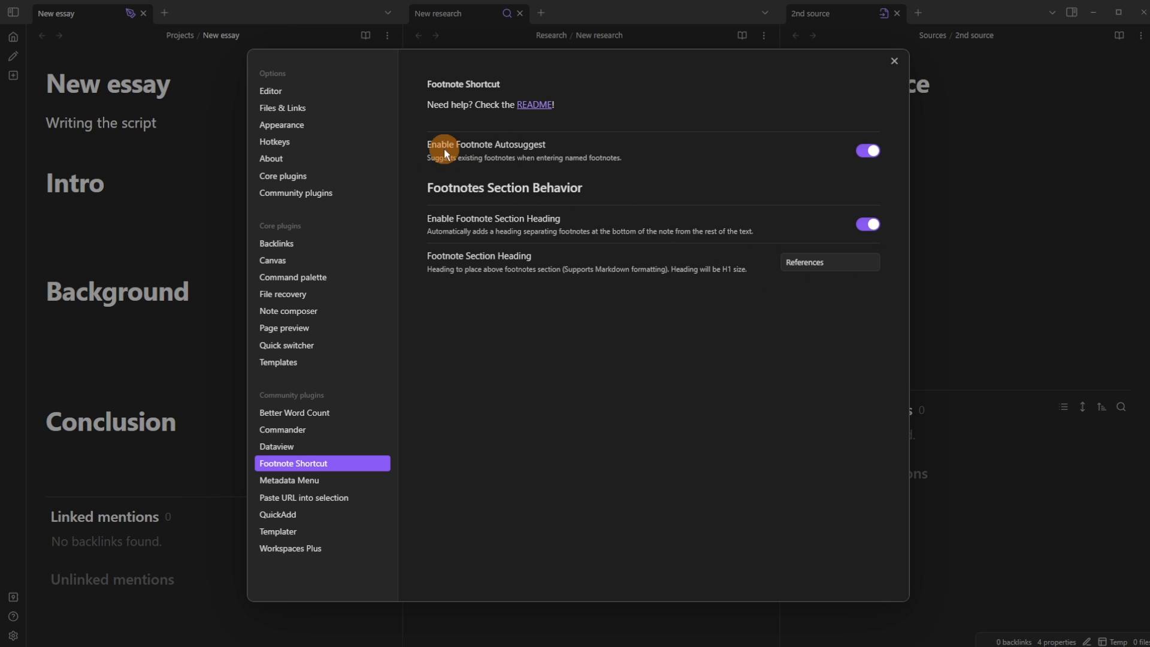
{"action": "left_click", "coordinate": [976, 173]}
{"action": "left_click", "coordinate": [498, 136]}
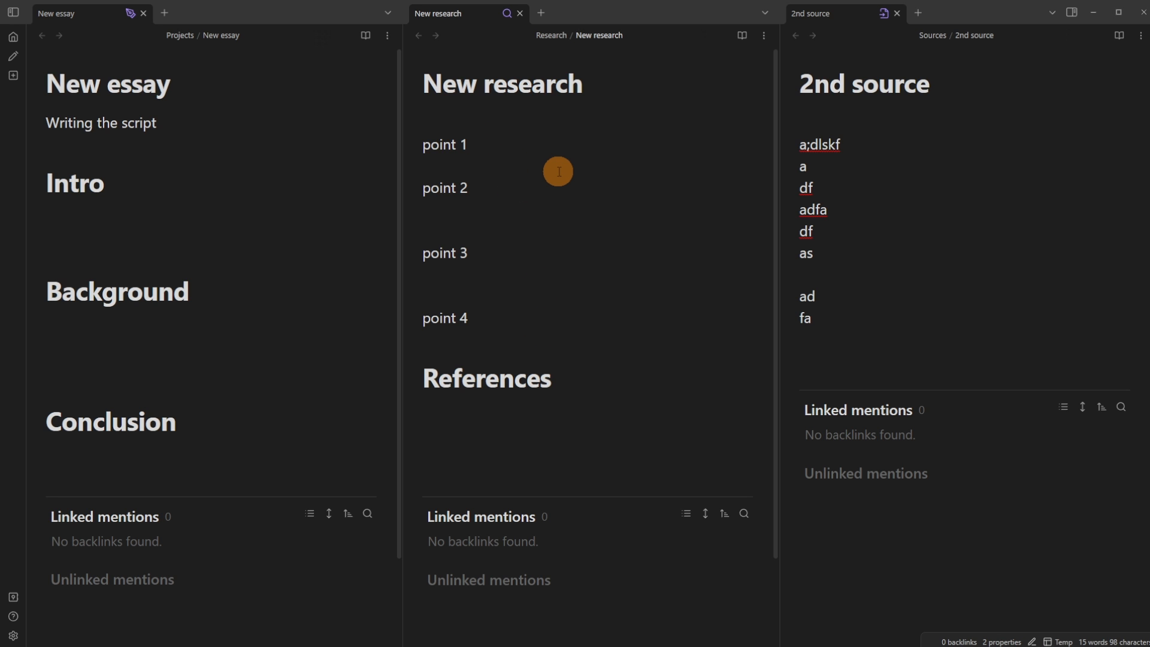
Step: Assign the hotkey Ctrl + Shift + F to the Footnote Shortcut command Insert / Navigate Auto-Numbered Footnote
{"action": "left_click", "coordinate": [14, 635]}
{"action": "left_click", "coordinate": [293, 125]}
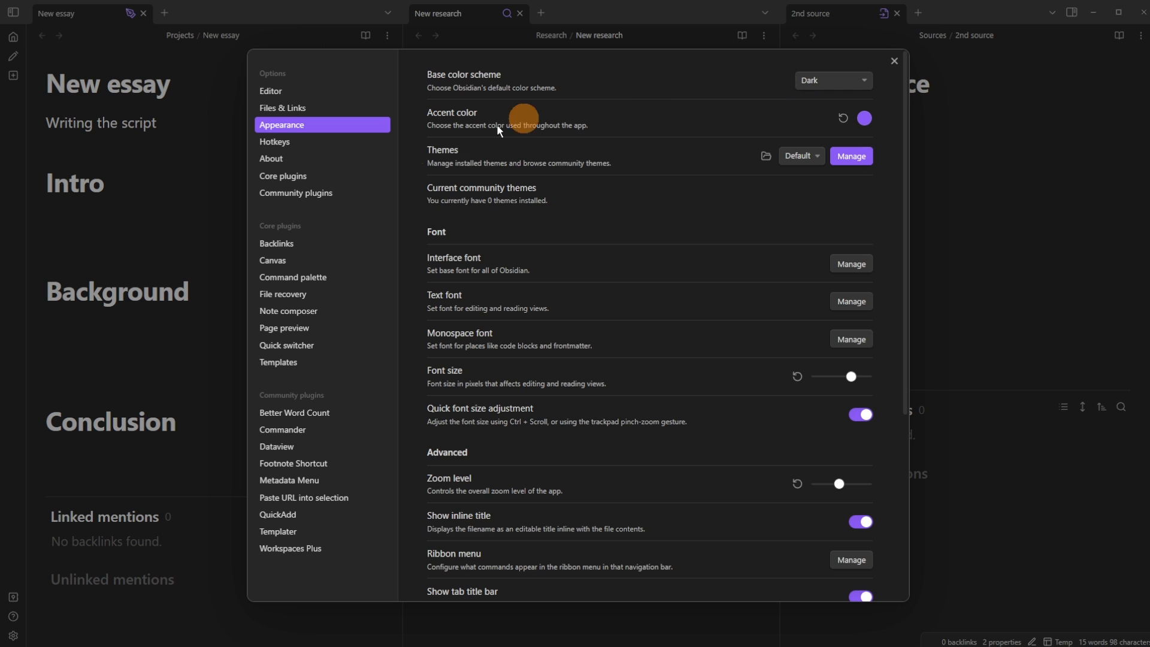
{"action": "left_click", "coordinate": [286, 142]}
{"action": "left_click", "coordinate": [809, 80]}
{"action": "type", "text": "footn"}
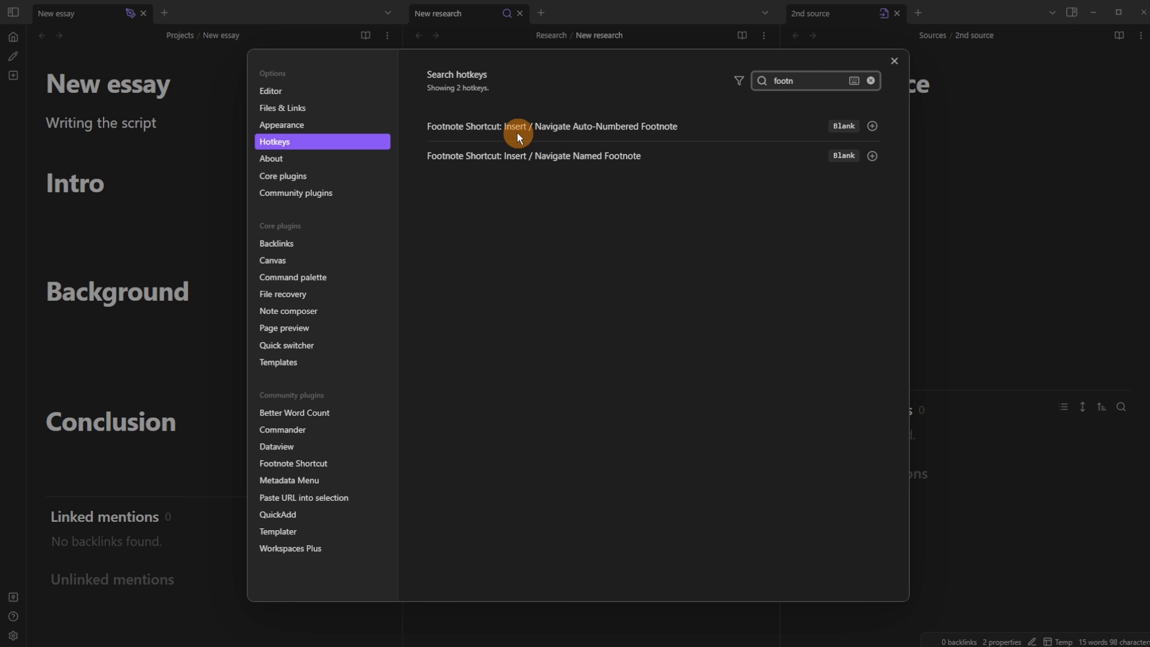
{"action": "left_click", "coordinate": [873, 125]}
{"action": "key", "text": "ctrl+shift+f"}
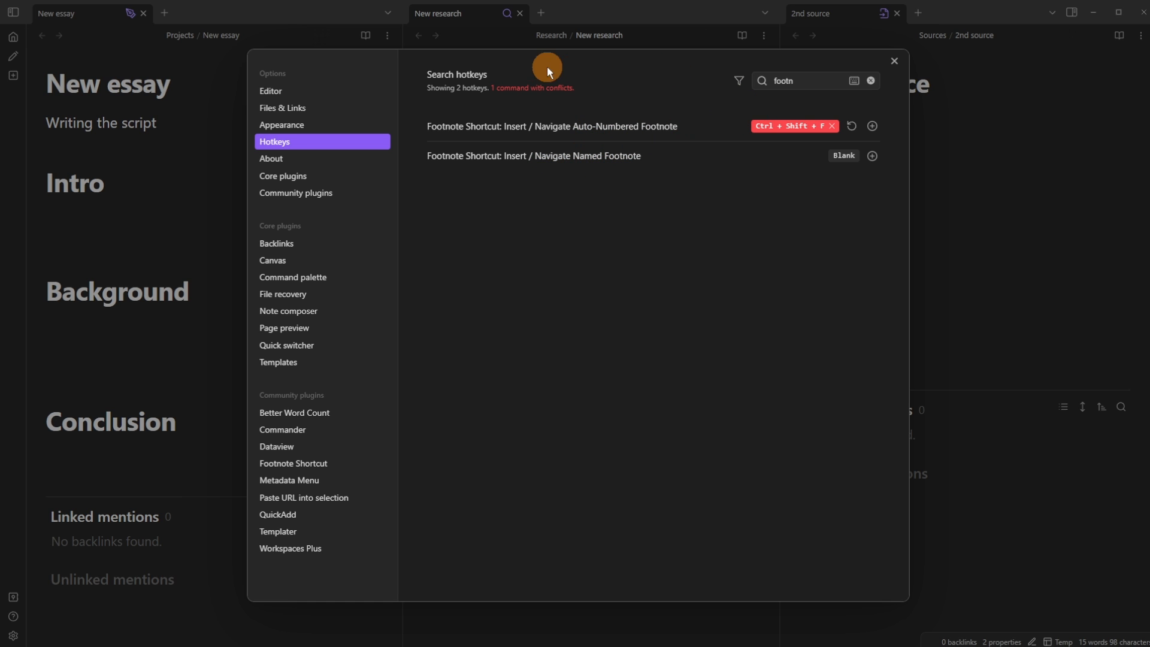
Step: Filter the hotkeys by Ctrl + Shift + F and remove that shortcut from the Search in all files command
{"action": "left_click", "coordinate": [803, 80]}
{"action": "key", "text": "BackSpace"}
{"action": "key", "text": "BackSpace"}
{"action": "key", "text": "BackSpace"}
{"action": "key", "text": "BackSpace"}
{"action": "key", "text": "BackSpace"}
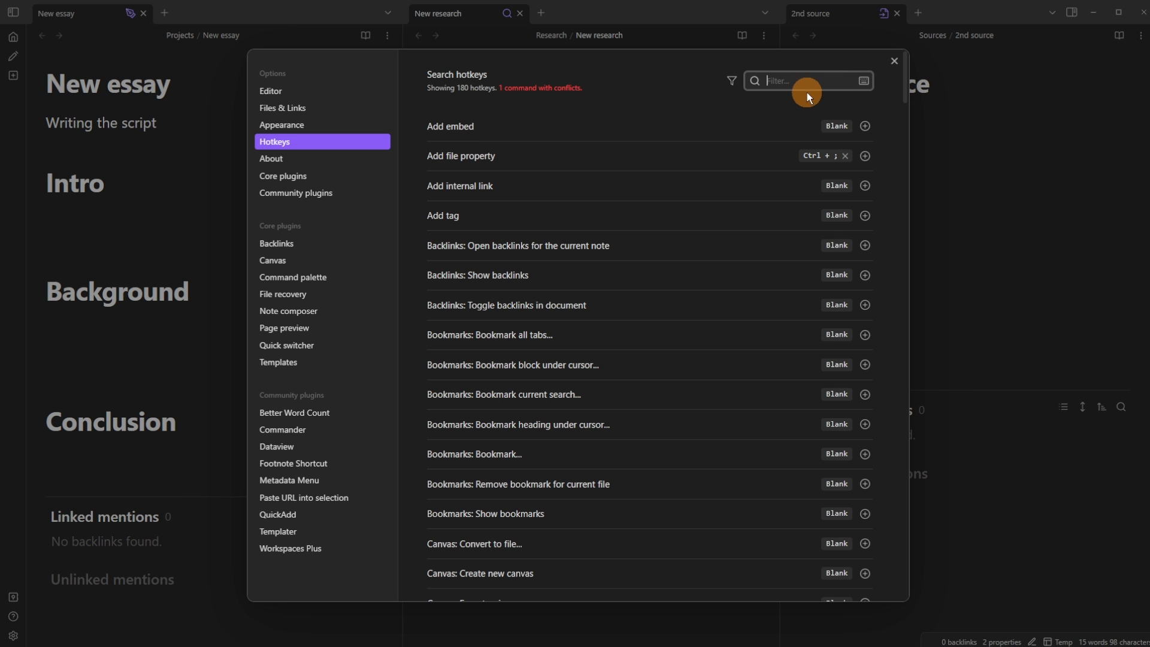
{"action": "left_click", "coordinate": [863, 81]}
{"action": "key", "text": "ctrl+shift+f"}
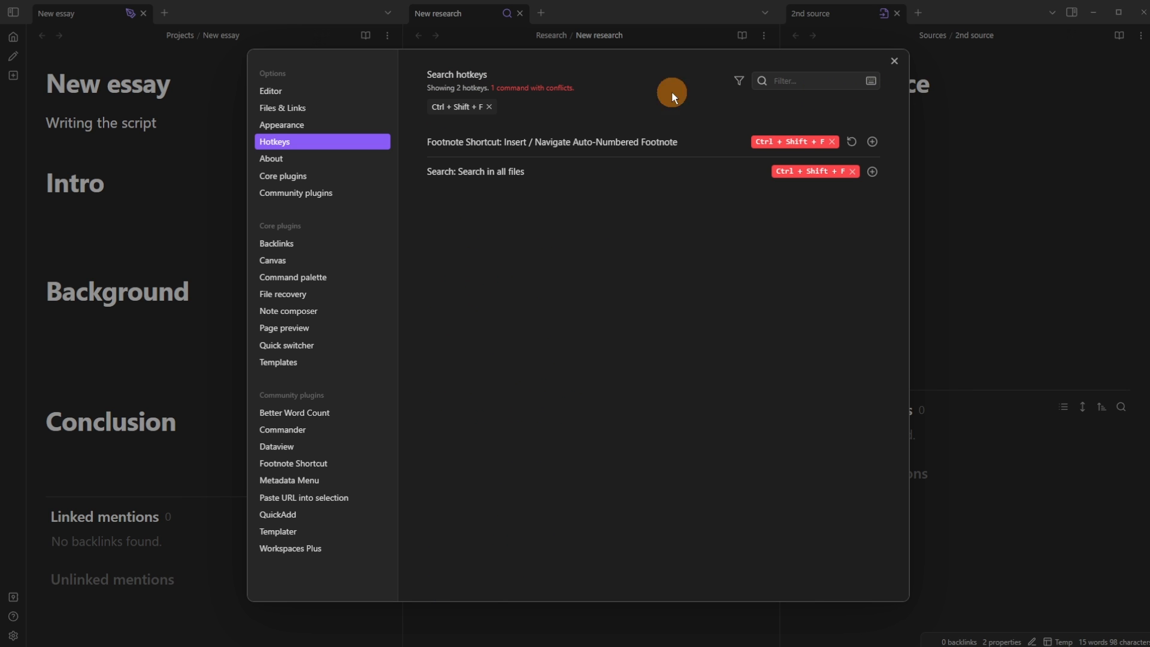
{"action": "left_click", "coordinate": [852, 172]}
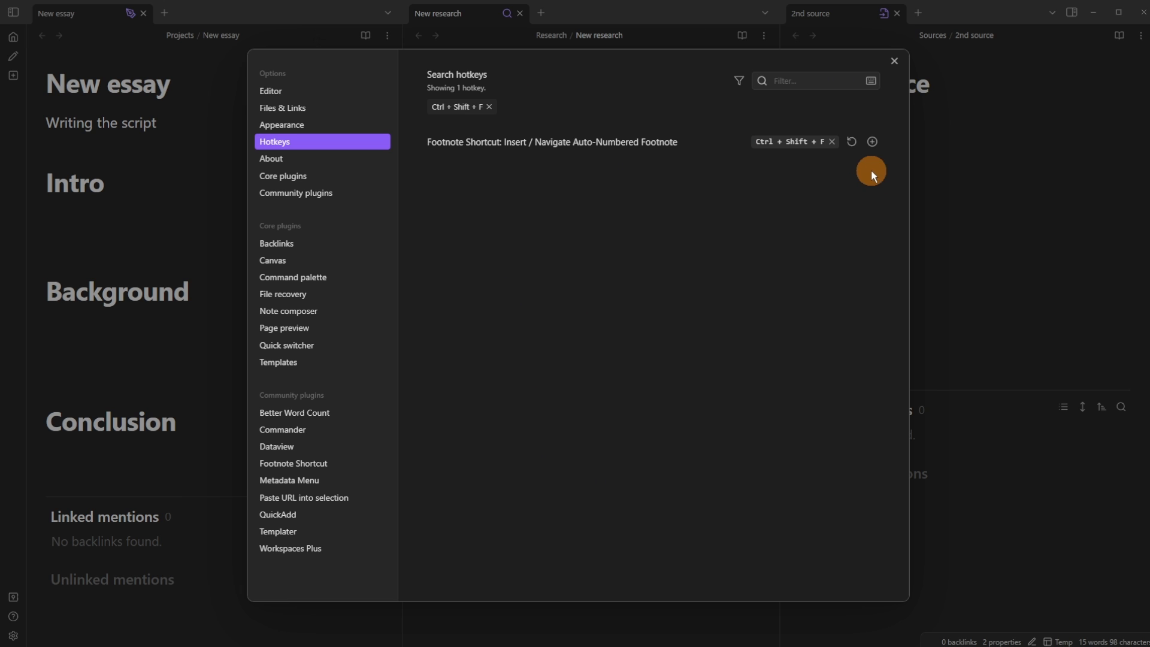
{"action": "left_click", "coordinate": [894, 61]}
{"action": "left_click", "coordinate": [896, 151]}
Step: Insert an auto-numbered footnote after "point 1" in New research and link its footnote detail to the 2nd source note
{"action": "left_click", "coordinate": [486, 149]}
{"action": "key", "text": "ctrl+shift+f"}
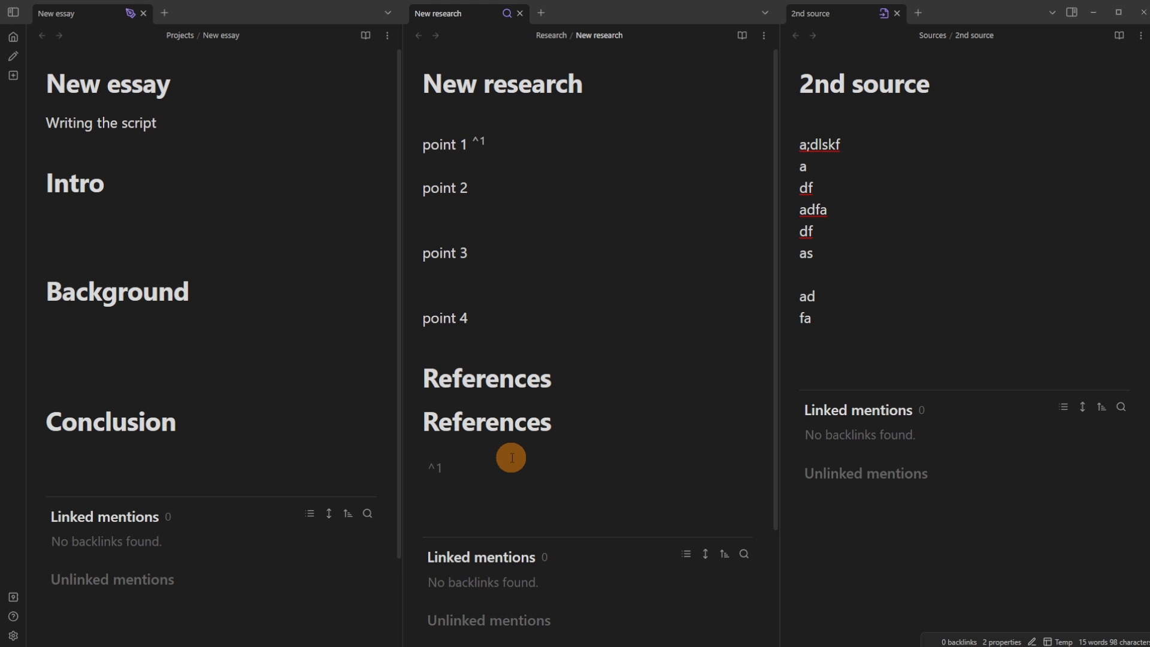
{"action": "type", "text": "[["}
{"action": "key", "text": "Down"}
{"action": "key", "text": "Down"}
{"action": "key", "text": "Down"}
{"action": "key", "text": "Down"}
{"action": "key", "text": "Down"}
{"action": "key", "text": "Return"}
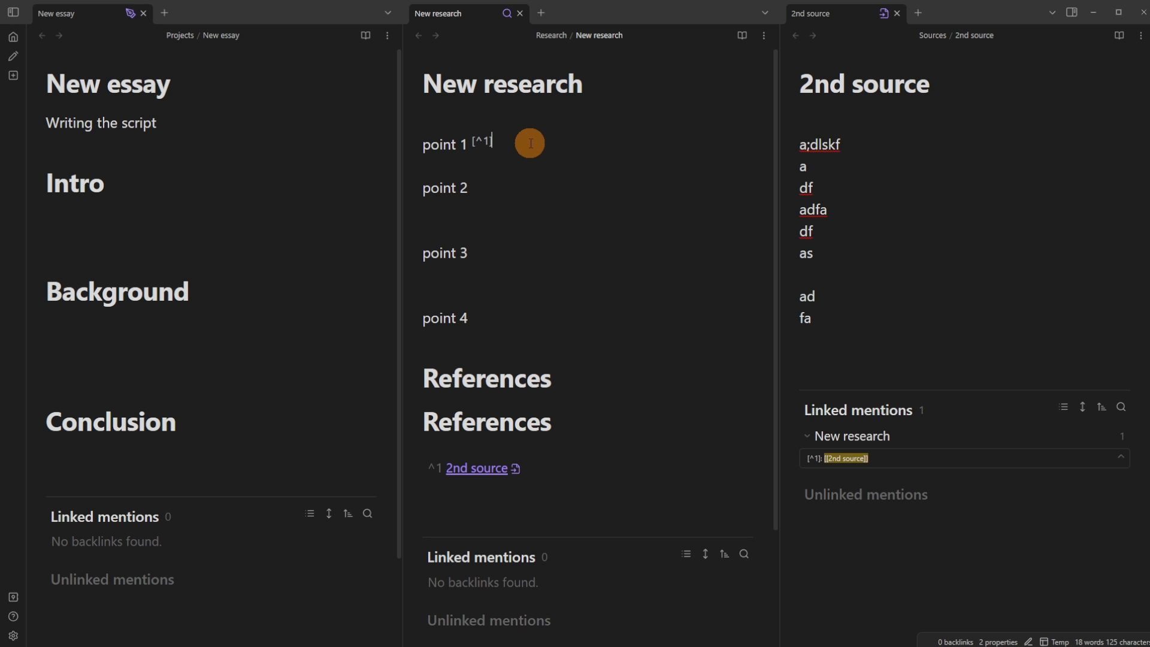
Step: Add a reference to the existing footnote 1 after "point 2" in New research
{"action": "left_click", "coordinate": [860, 148]}
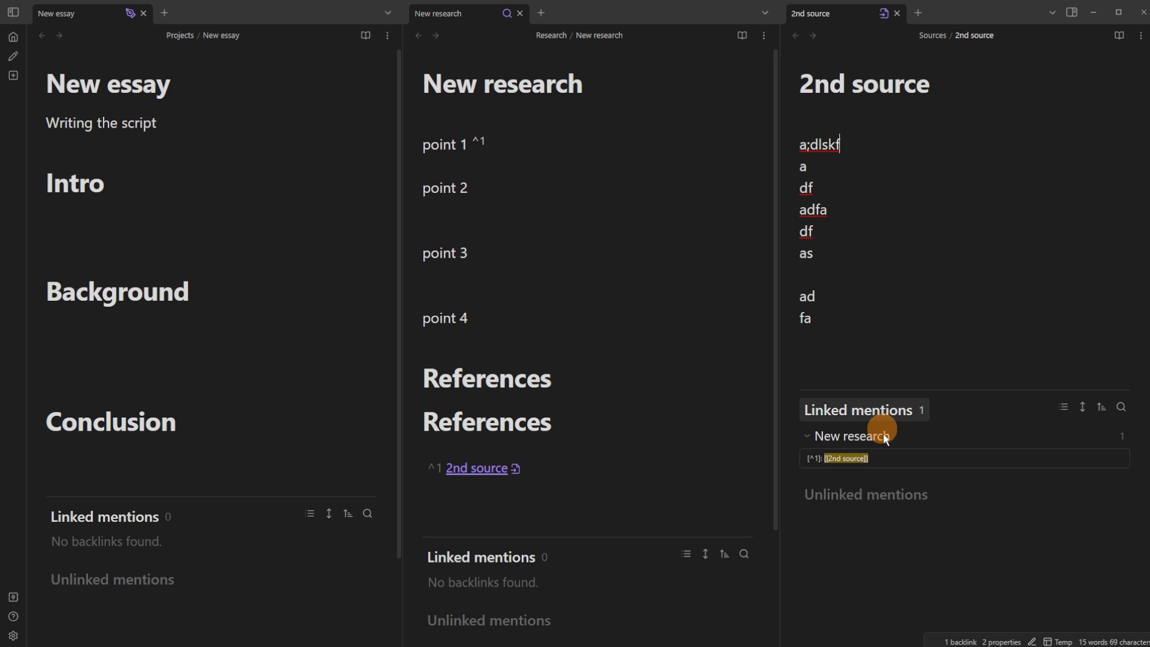
{"action": "left_click", "coordinate": [850, 174]}
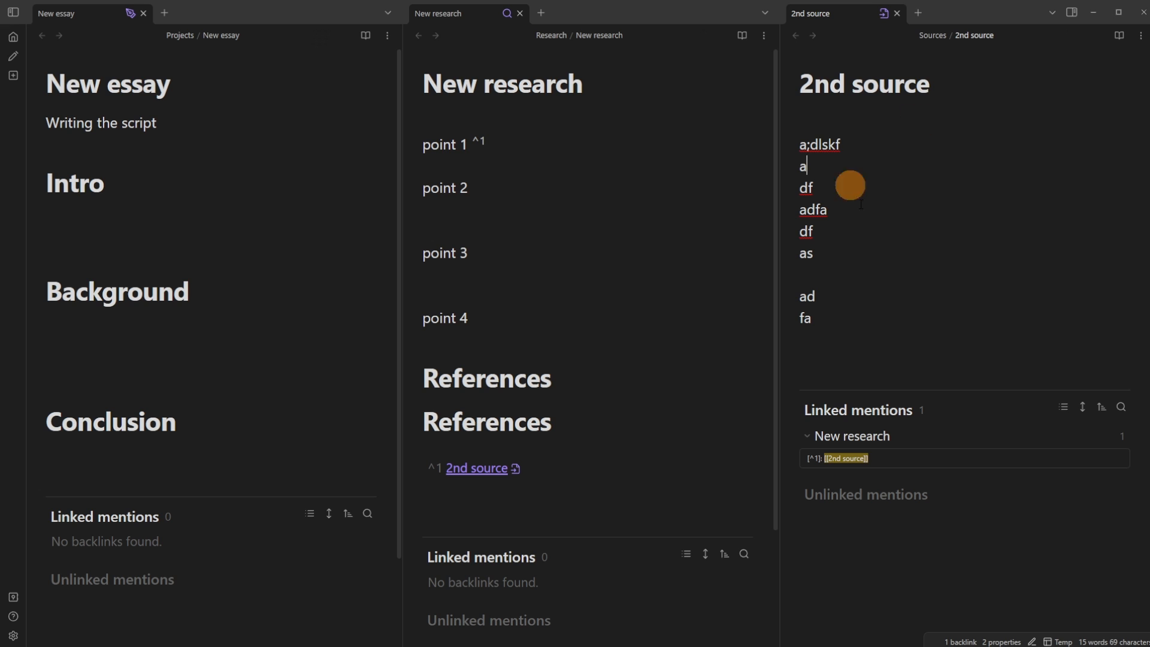
{"action": "left_click", "coordinate": [520, 168]}
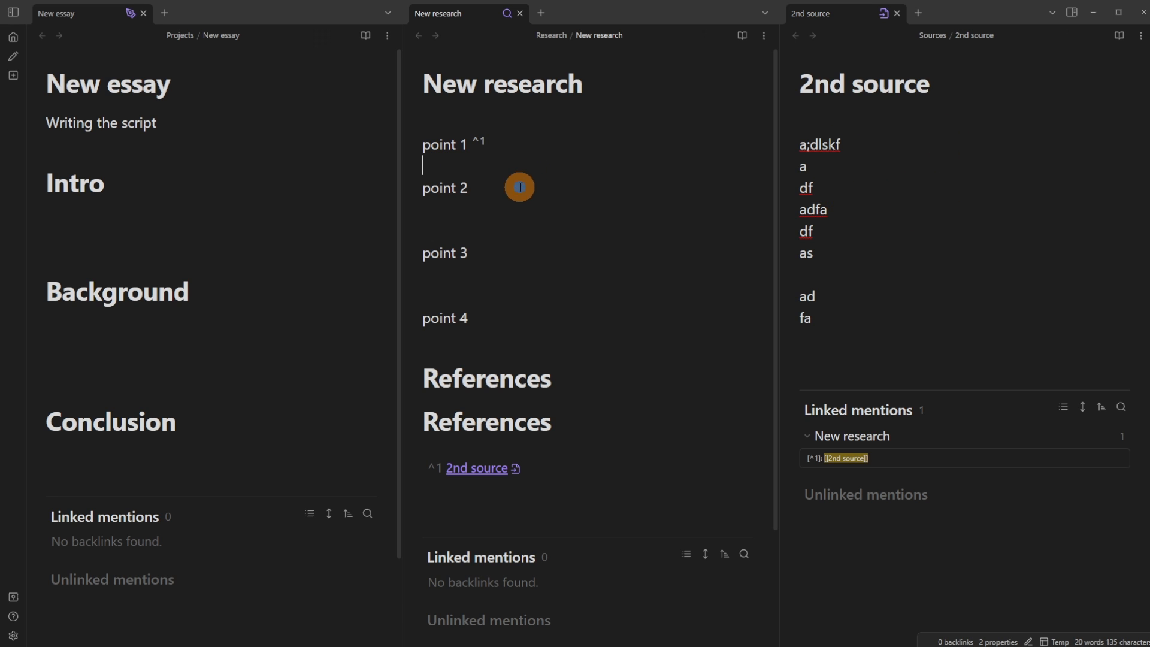
{"action": "left_click", "coordinate": [520, 188]}
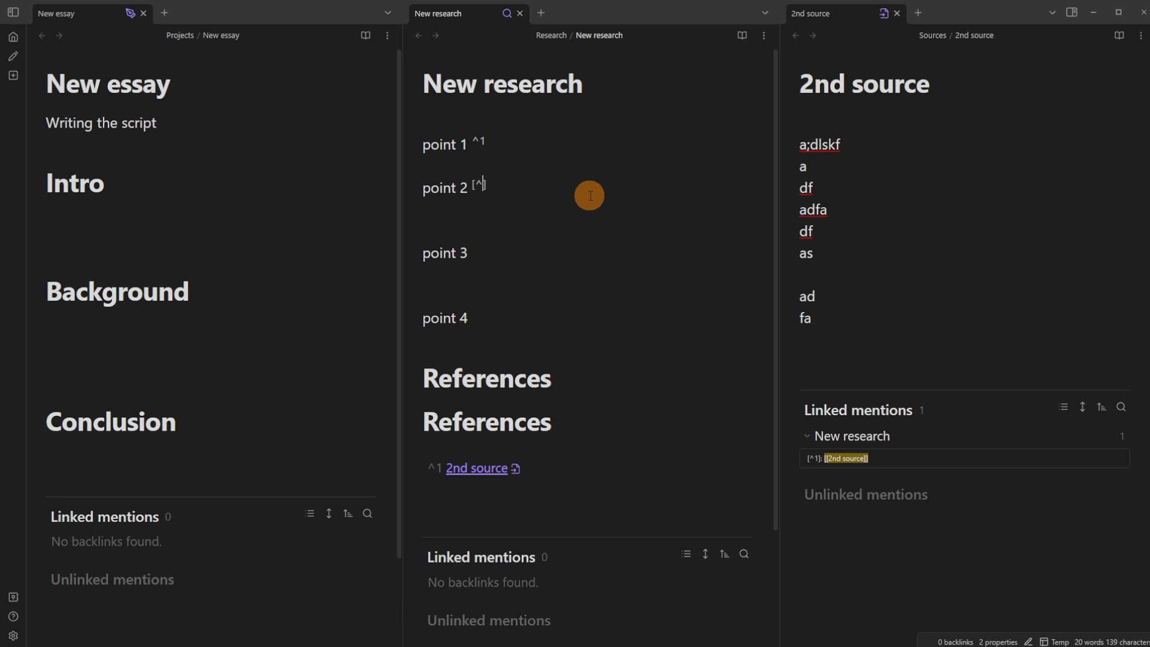
{"action": "type", "text": "1"}
{"action": "left_click", "coordinate": [442, 223]}
Step: Insert an auto-numbered footnote after "point 3" in New research and link its footnote detail to the 3rd soruce note
{"action": "left_click", "coordinate": [498, 250]}
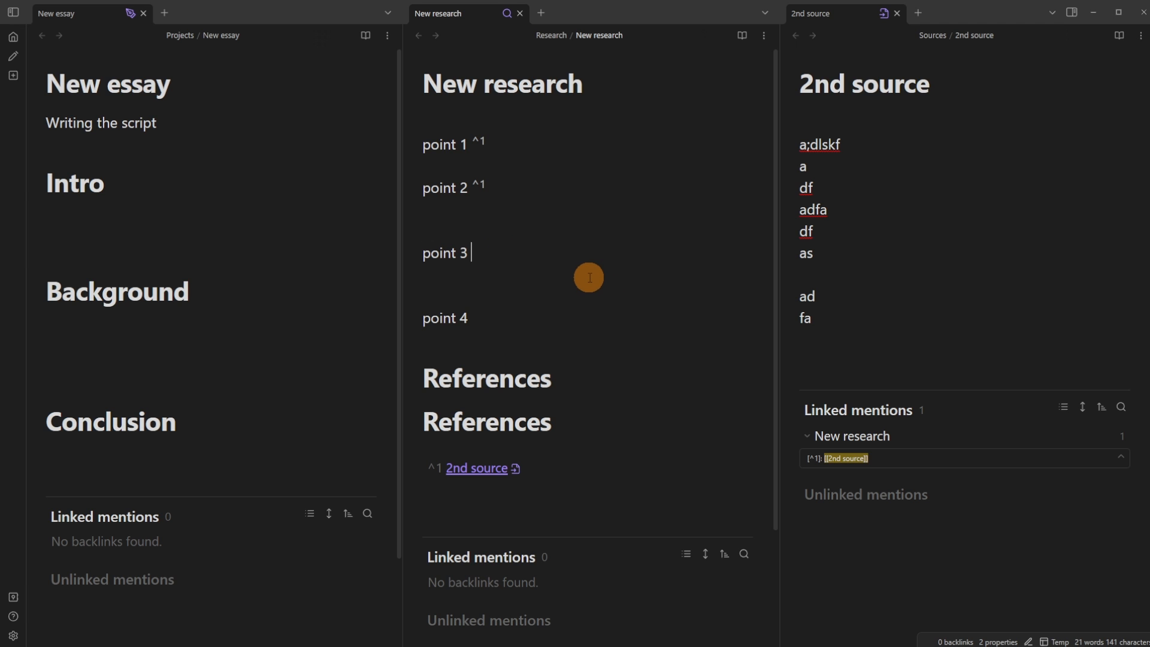
{"action": "key", "text": "alt+0"}
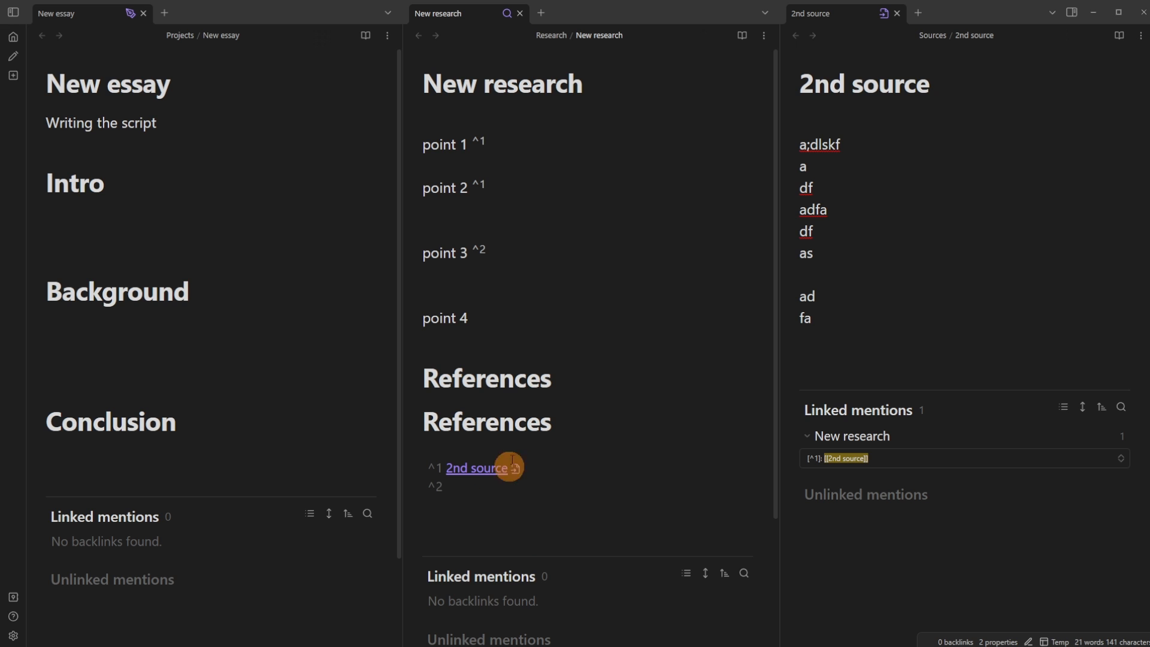
{"action": "type", "text": "[[sour"}
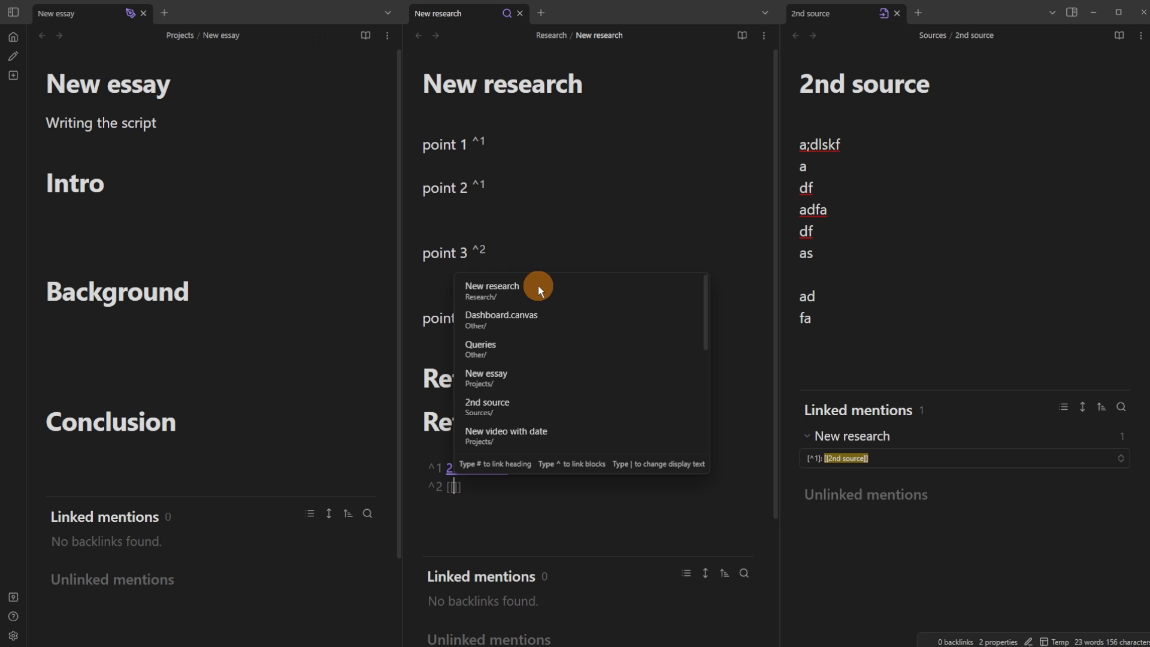
{"action": "key", "text": "Down"}
{"action": "key", "text": "Down"}
{"action": "key", "text": "Return"}
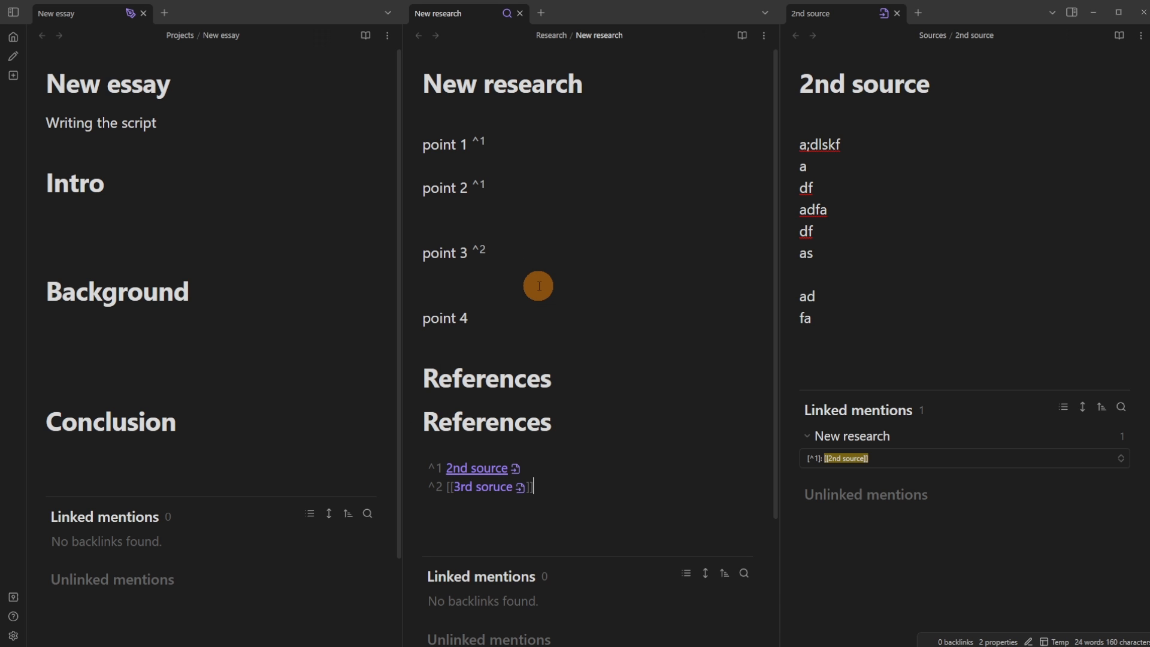
{"action": "key", "text": "alt+0"}
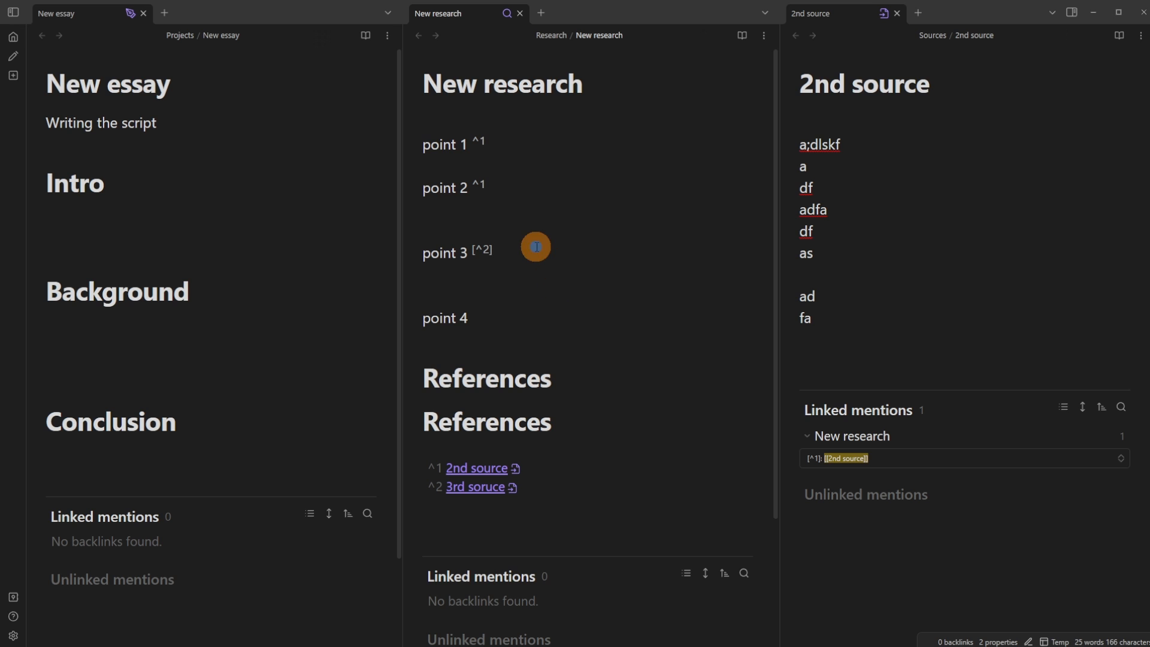
{"action": "left_click", "coordinate": [514, 220]}
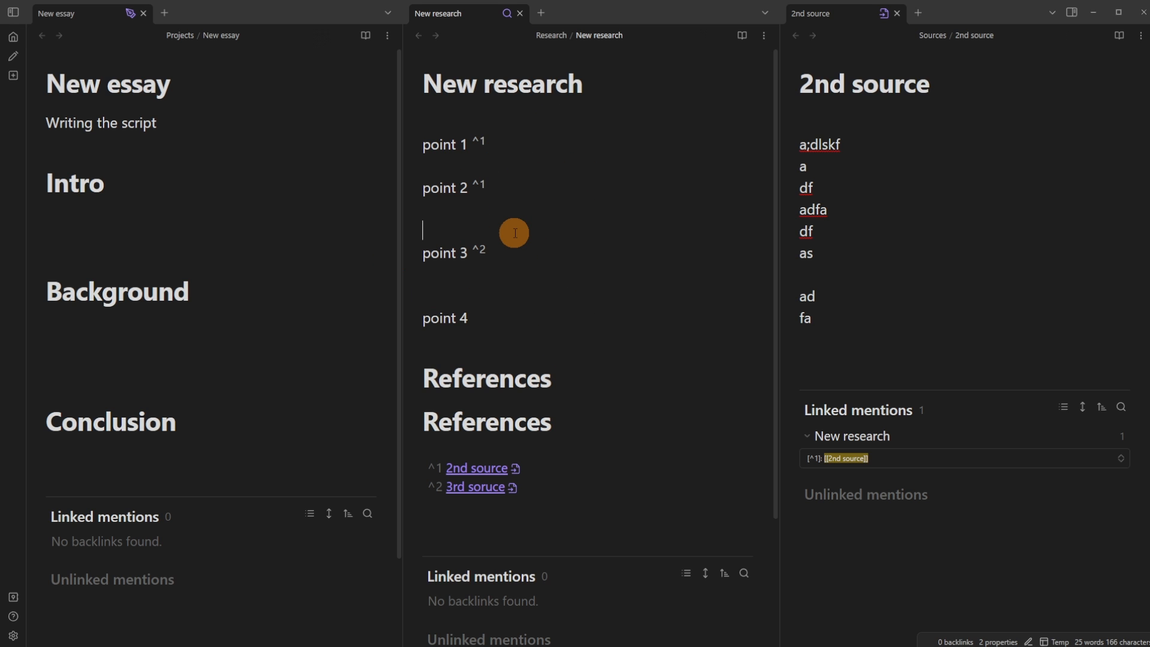
{"action": "left_click", "coordinate": [491, 270]}
{"action": "left_click", "coordinate": [513, 252]}
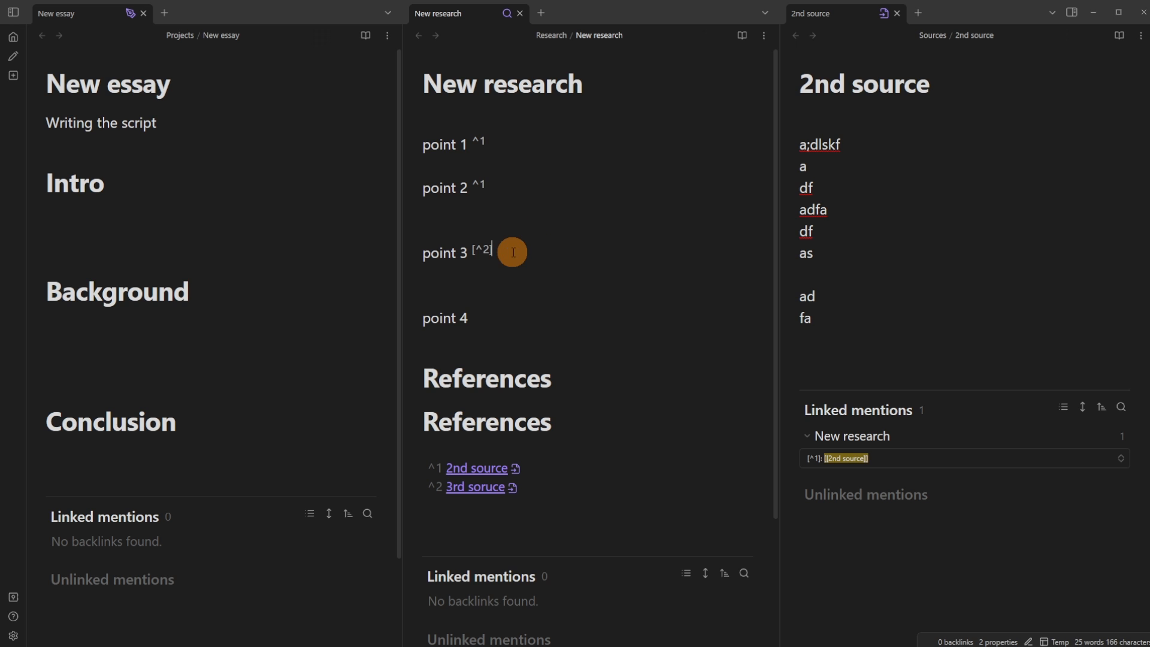
{"action": "left_click", "coordinate": [509, 188]}
{"action": "left_click", "coordinate": [507, 253]}
Step: Try placing a direct link to the 2nd source note on the line below "point 3" and remove that line
{"action": "left_click", "coordinate": [497, 280]}
{"action": "type", "text": "[["}
{"action": "key", "text": "Down"}
{"action": "key", "text": "Down"}
{"action": "key", "text": "Down"}
{"action": "key", "text": "Down"}
{"action": "key", "text": "Return"}
{"action": "left_click", "coordinate": [472, 290]}
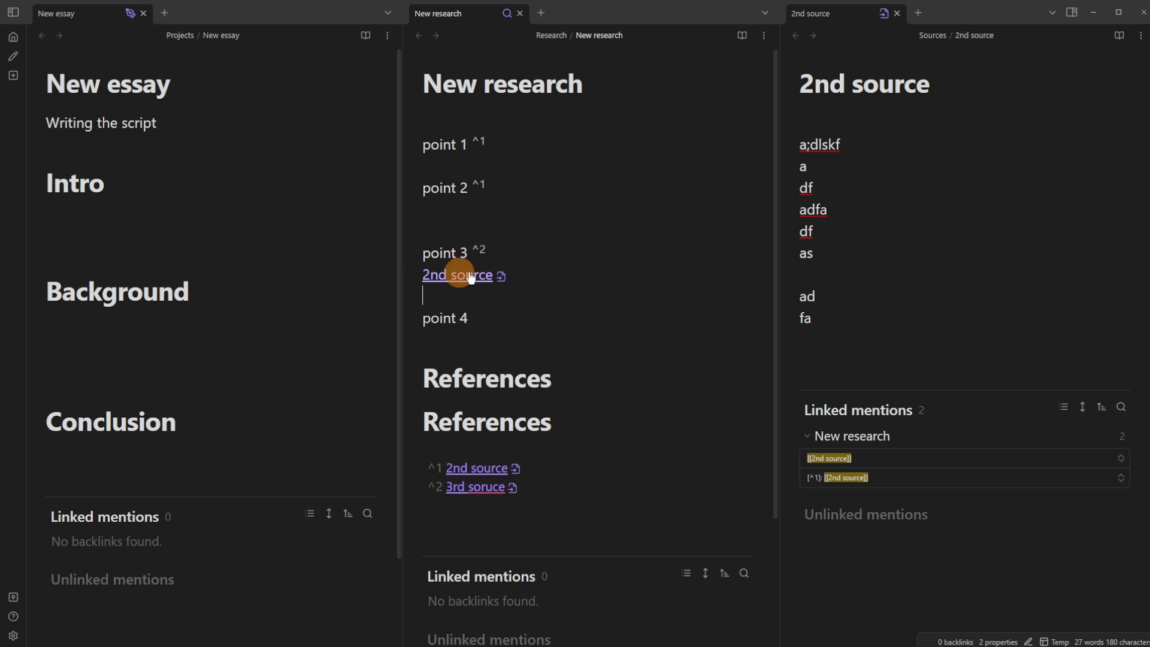
{"action": "left_click", "coordinate": [563, 273]}
{"action": "key", "text": "ctrl+x"}
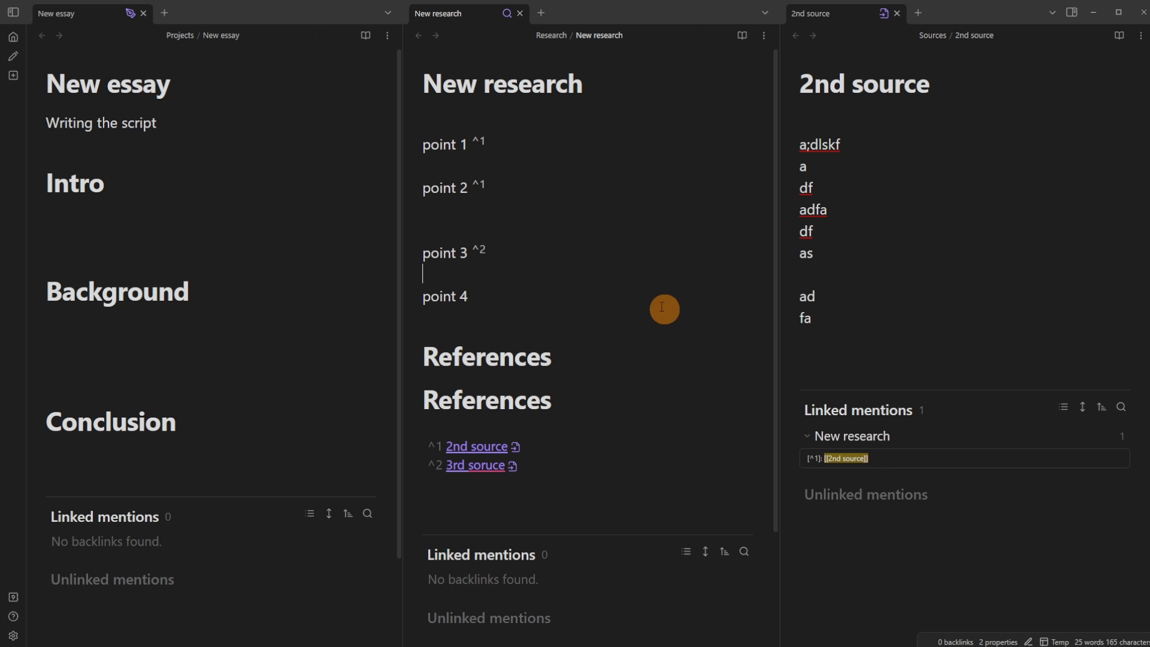
Step: Add a reference to the existing footnote 1 beside the footnote 2 marker on "point 3"
{"action": "left_click", "coordinate": [557, 251]}
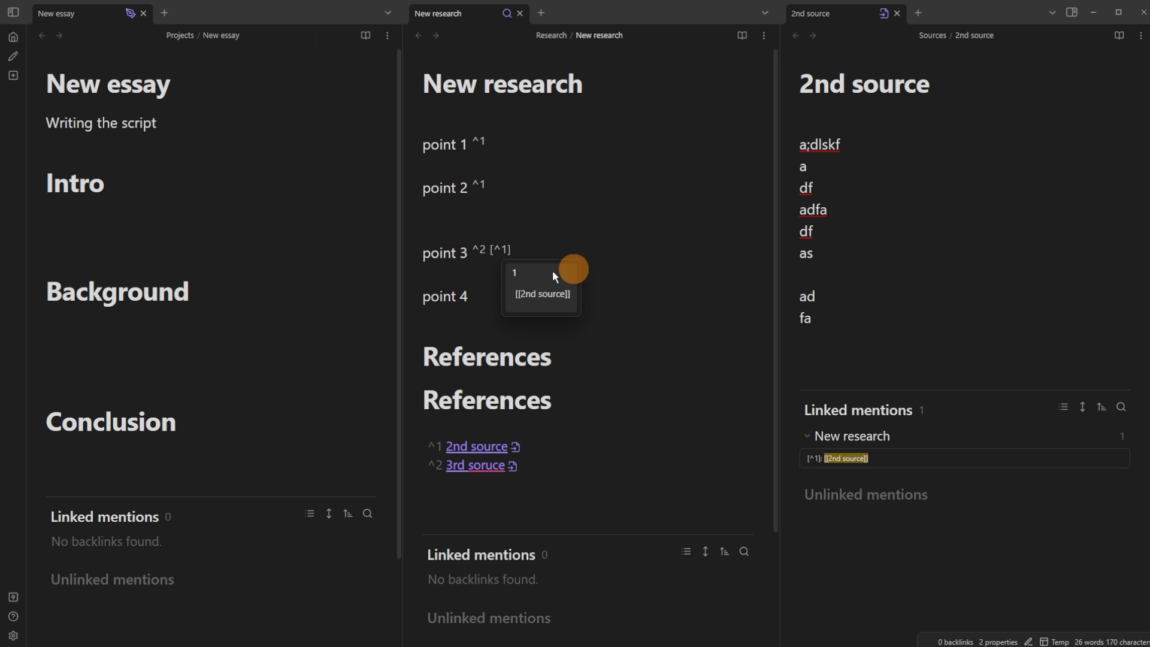
{"action": "left_click", "coordinate": [475, 275]}
{"action": "left_click", "coordinate": [497, 250]}
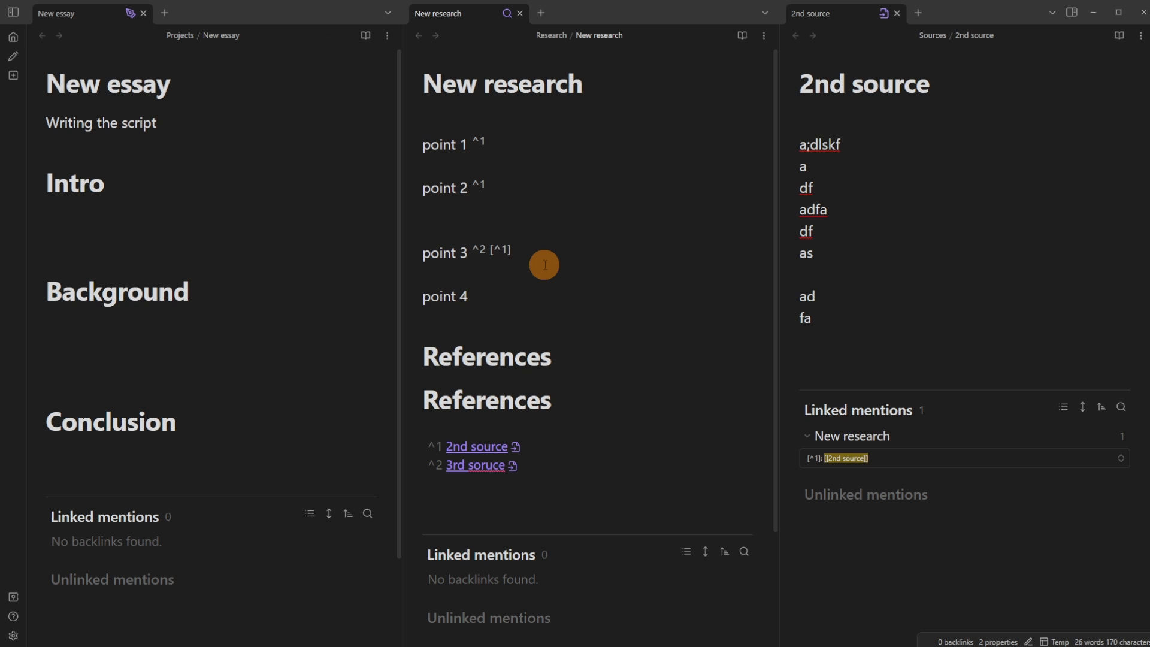
{"action": "type", "text": "1"}
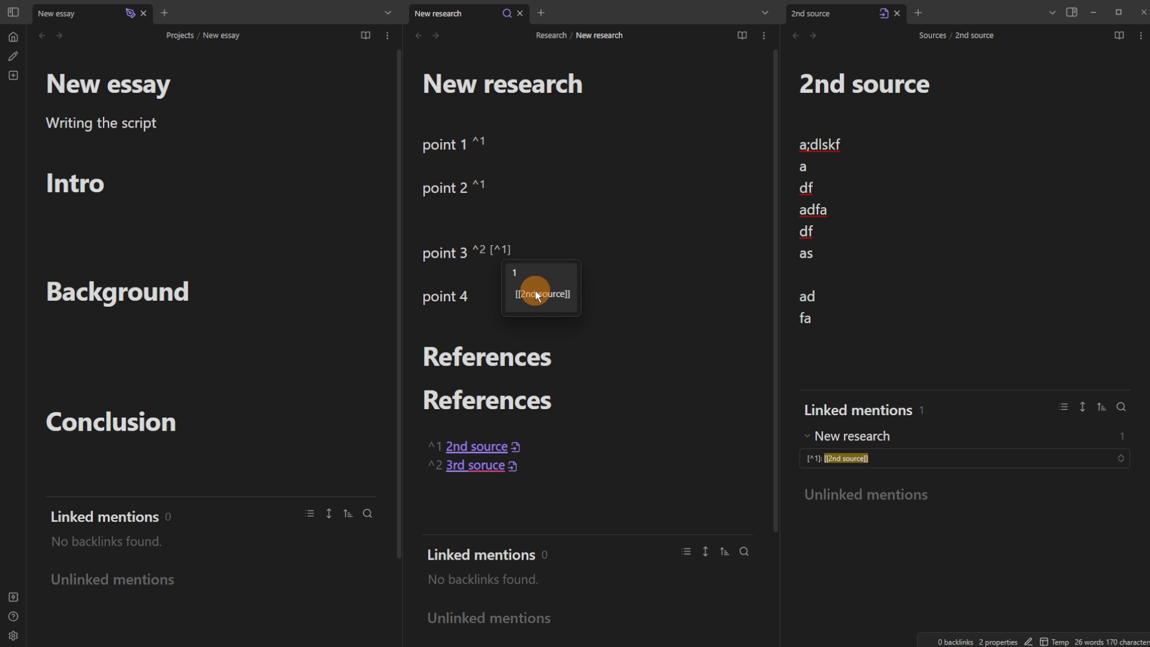
{"action": "left_click", "coordinate": [477, 264]}
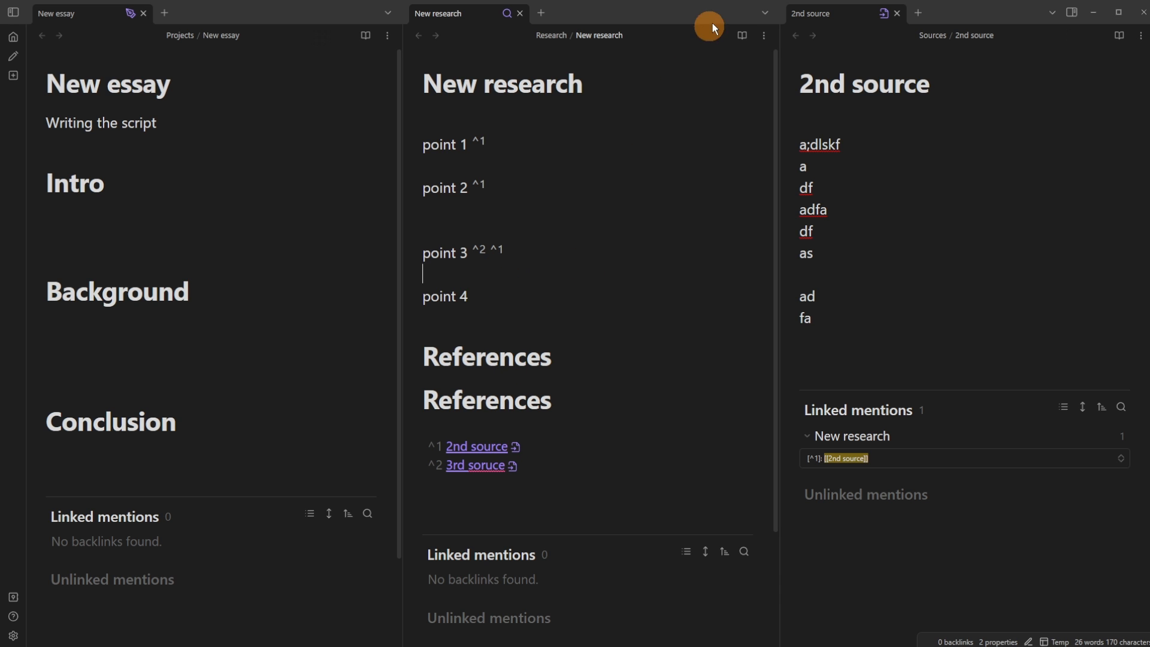
Step: Check New research in reading view, follow the 1-2 footnote of "point 3" to its reference and back, and return to editing
{"action": "left_click", "coordinate": [742, 36]}
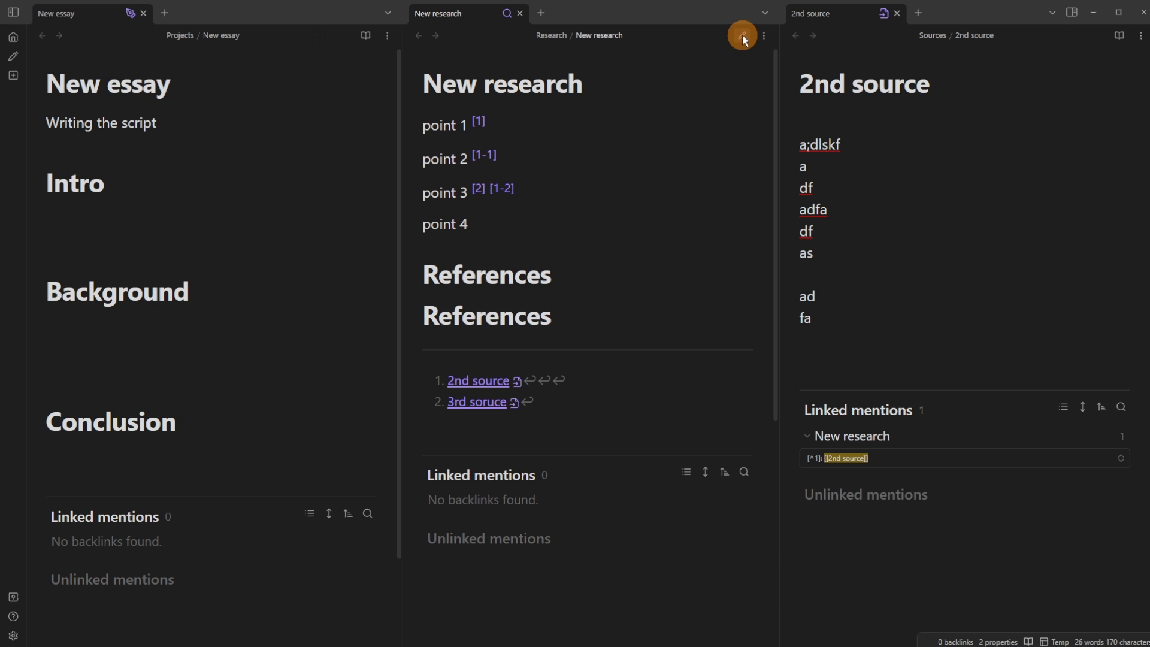
{"action": "left_click", "coordinate": [496, 193]}
{"action": "left_click", "coordinate": [559, 349]}
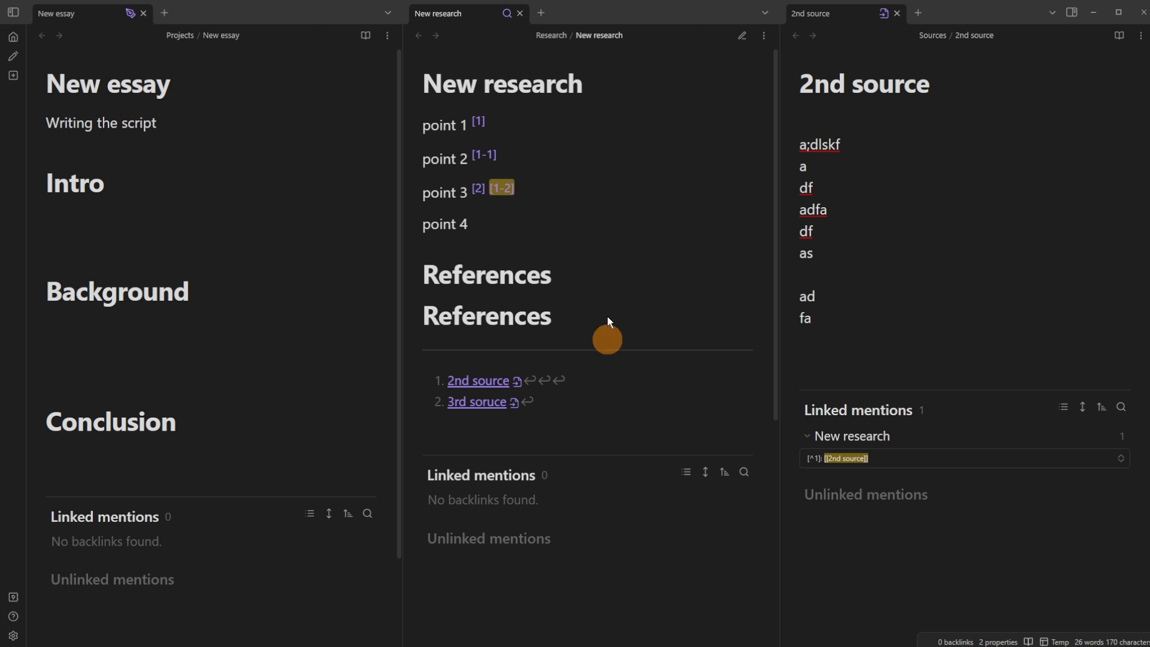
{"action": "left_click", "coordinate": [741, 38]}
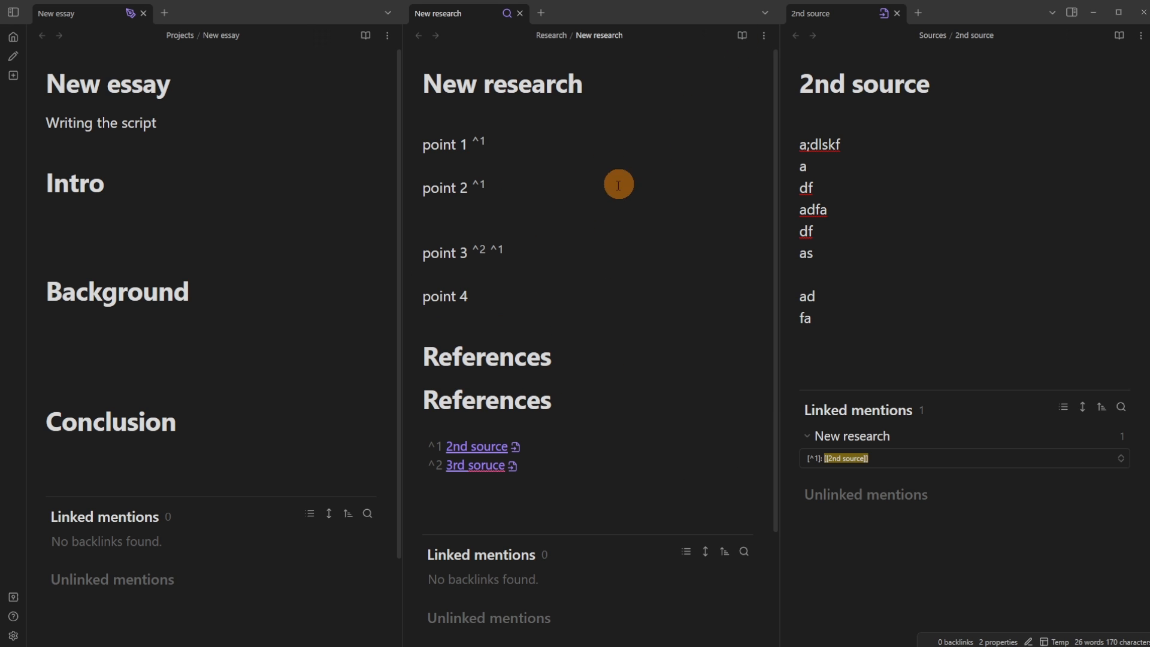
{"action": "triple_click", "coordinate": [527, 221]}
{"action": "left_click", "coordinate": [525, 221]}
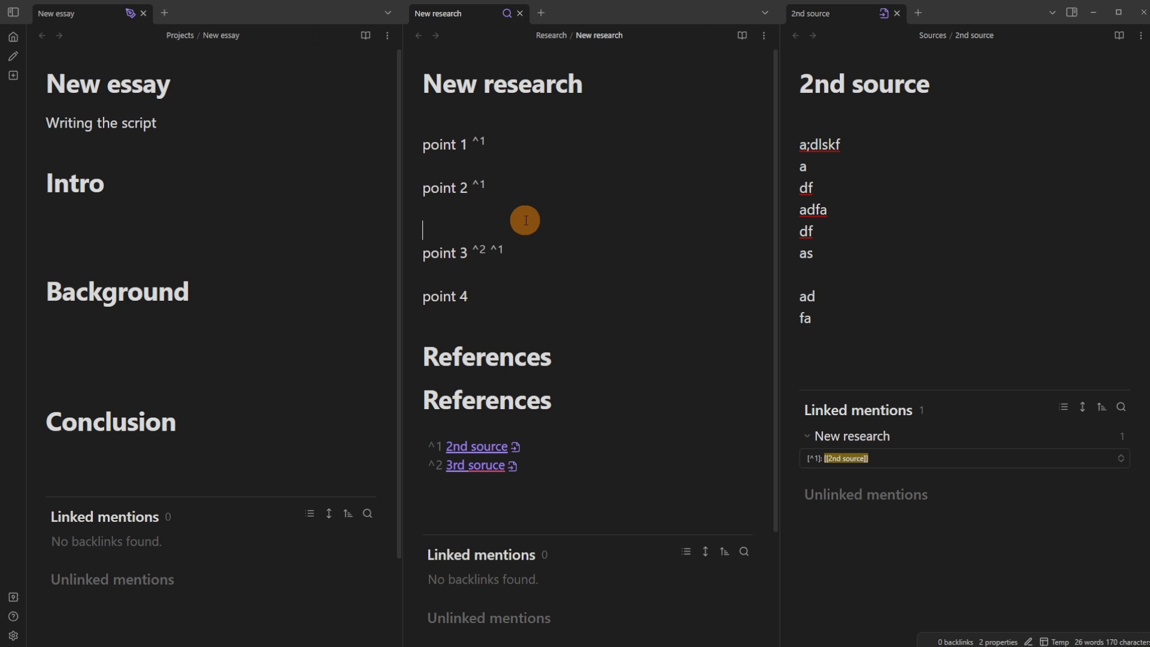
Step: Search the hotkey settings for the terms "side" and "lef", clear the filter and close the settings
{"action": "left_click", "coordinate": [14, 635]}
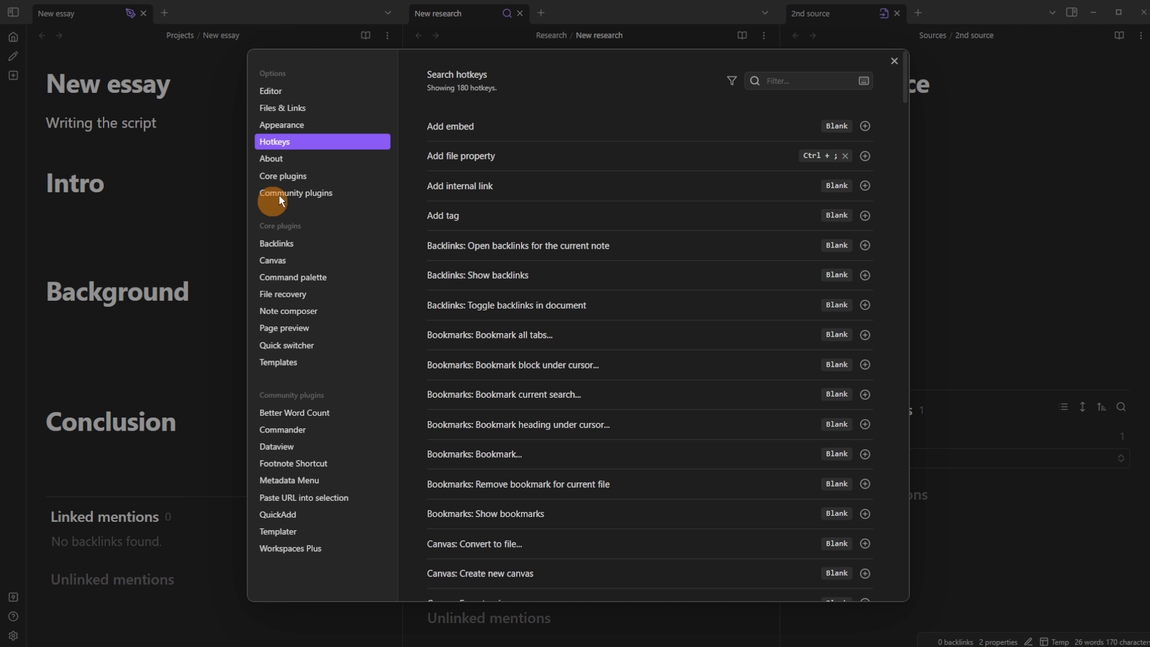
{"action": "left_click", "coordinate": [806, 87]}
{"action": "type", "text": "side"}
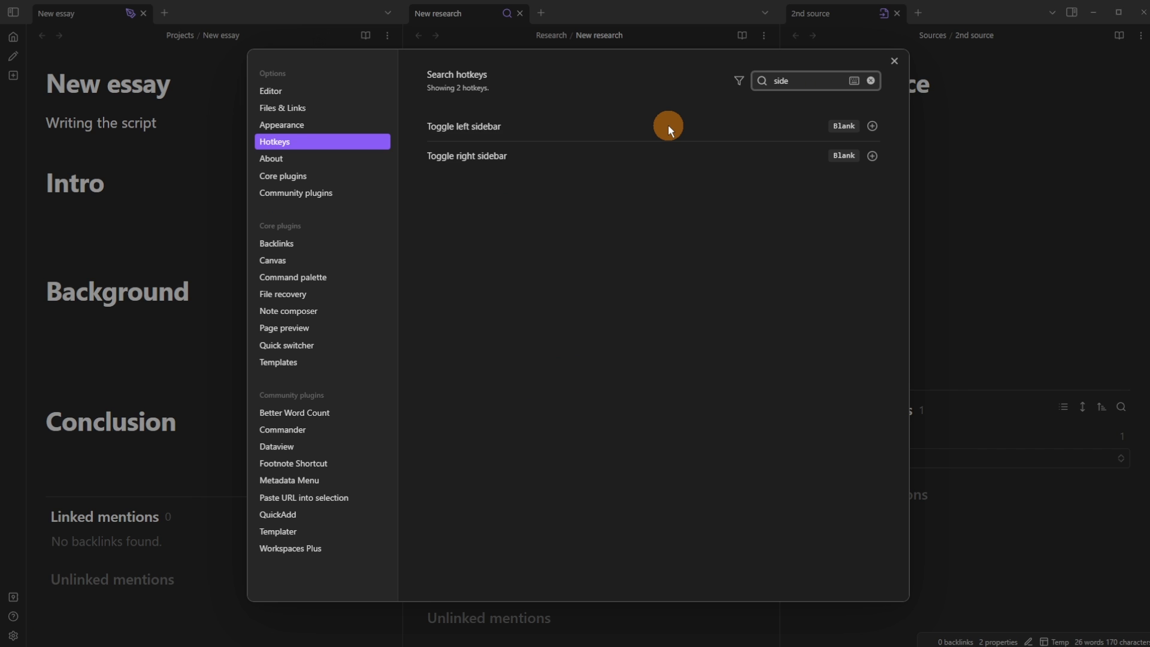
{"action": "key", "text": "BackSpace"}
{"action": "key", "text": "BackSpace"}
{"action": "key", "text": "BackSpace"}
{"action": "key", "text": "BackSpace"}
{"action": "type", "text": "lef"}
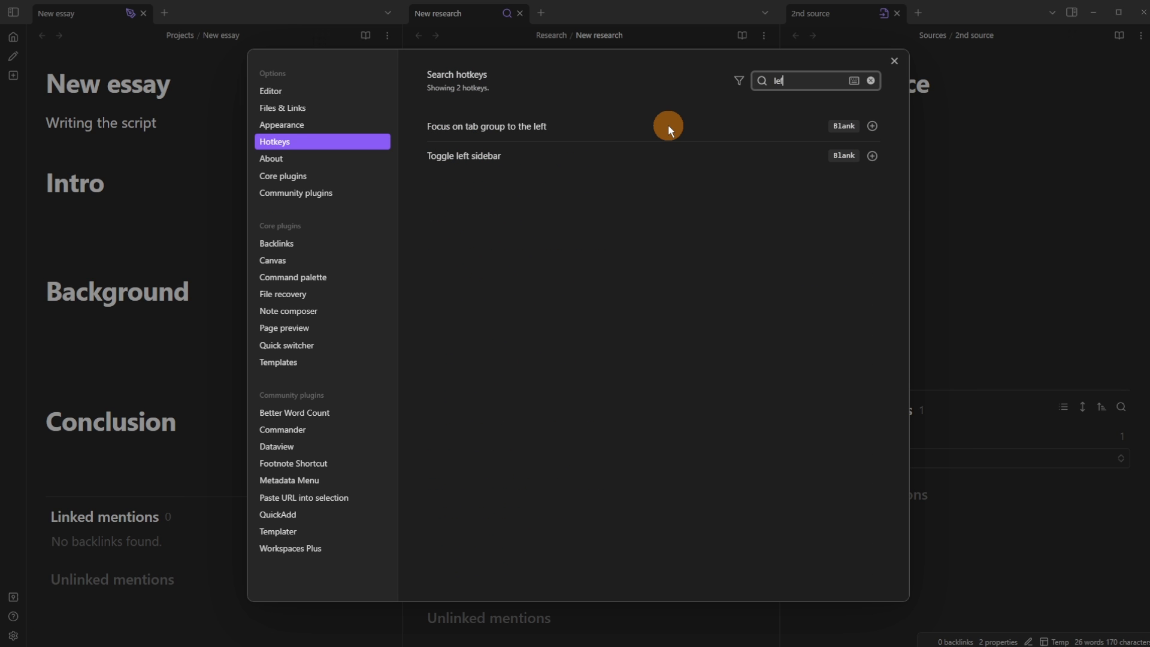
{"action": "key", "text": "BackSpace"}
{"action": "key", "text": "BackSpace"}
{"action": "key", "text": "BackSpace"}
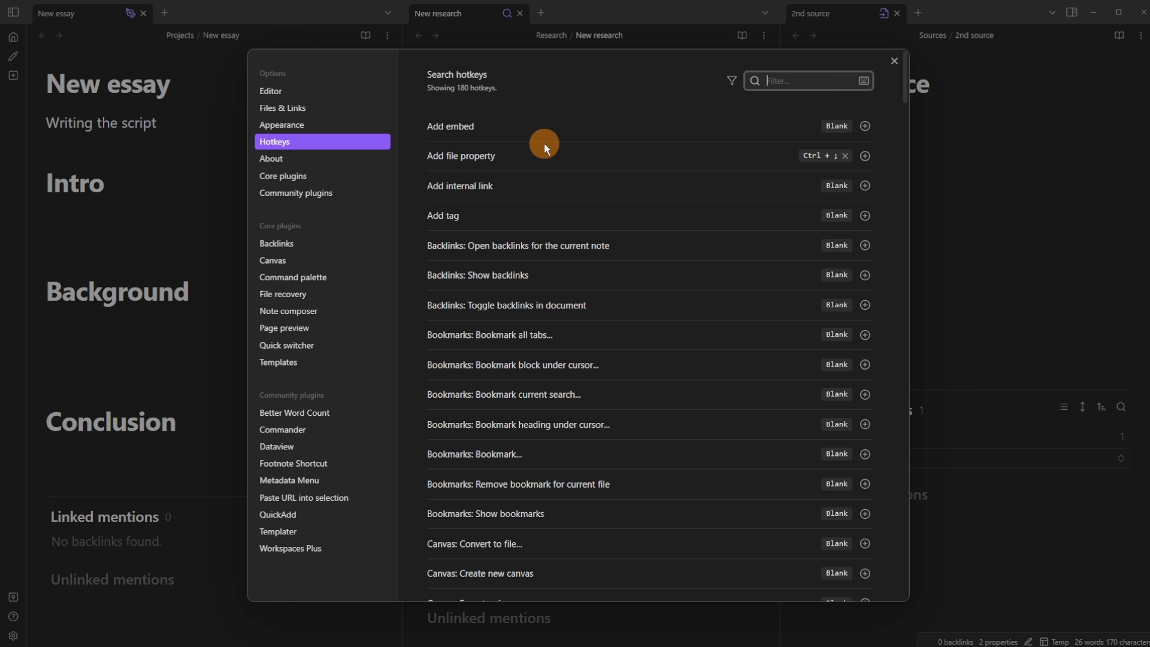
{"action": "left_click", "coordinate": [895, 60]}
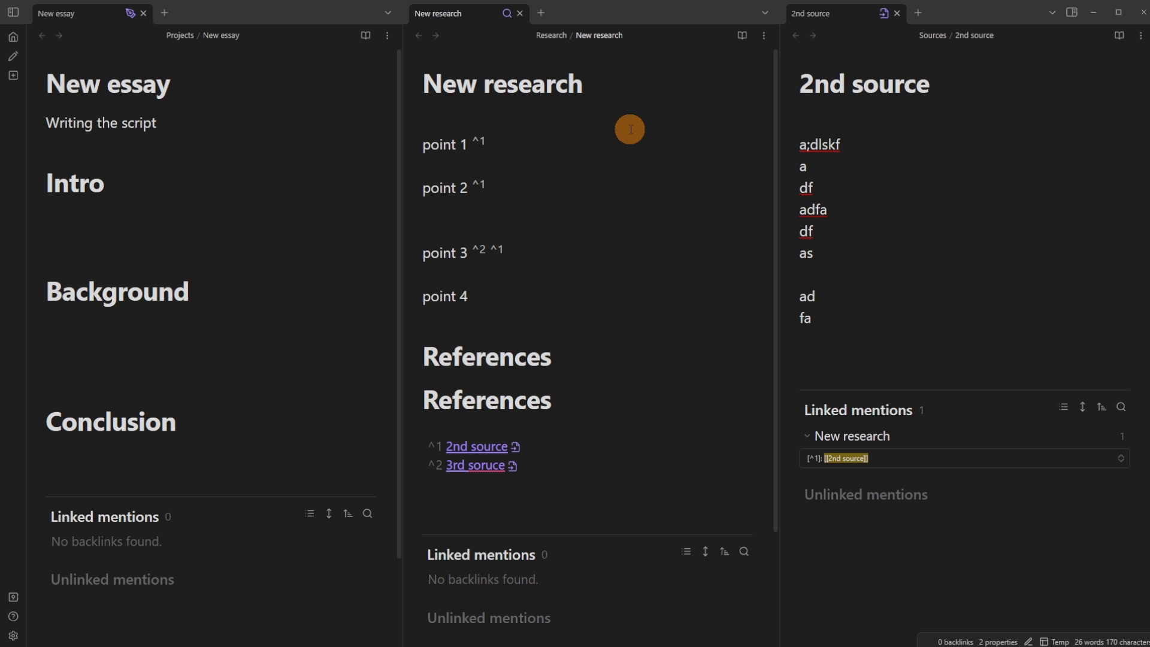
Step: Look up commands matching "righ" in the command palette and dismiss it
{"action": "key", "text": "ctrl+p"}
{"action": "type", "text": "righ"}
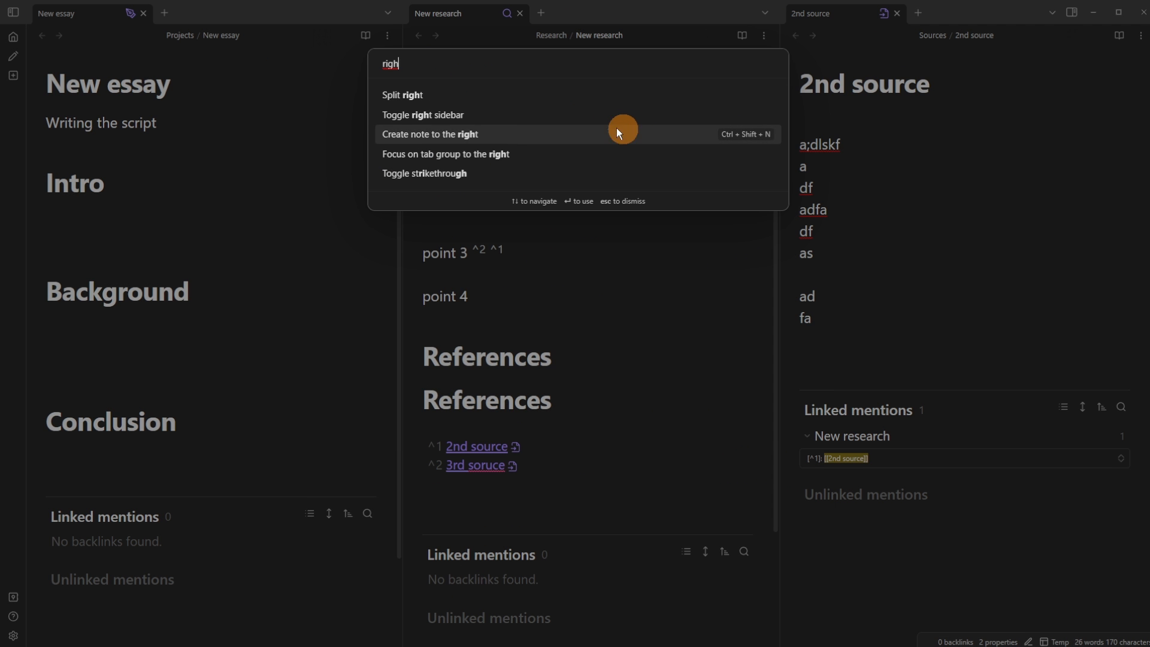
{"action": "left_click", "coordinate": [473, 322]}
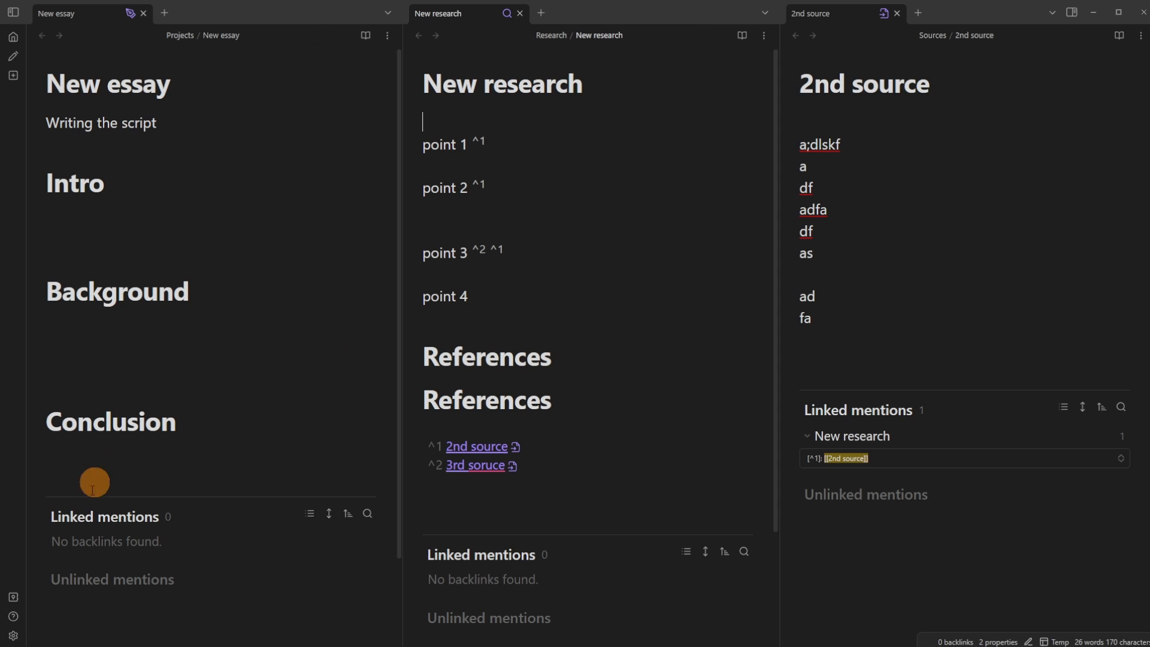
Step: Filter the hotkeys by "righ", assign Shift + → to the Split right command and close the settings
{"action": "left_click", "coordinate": [13, 636]}
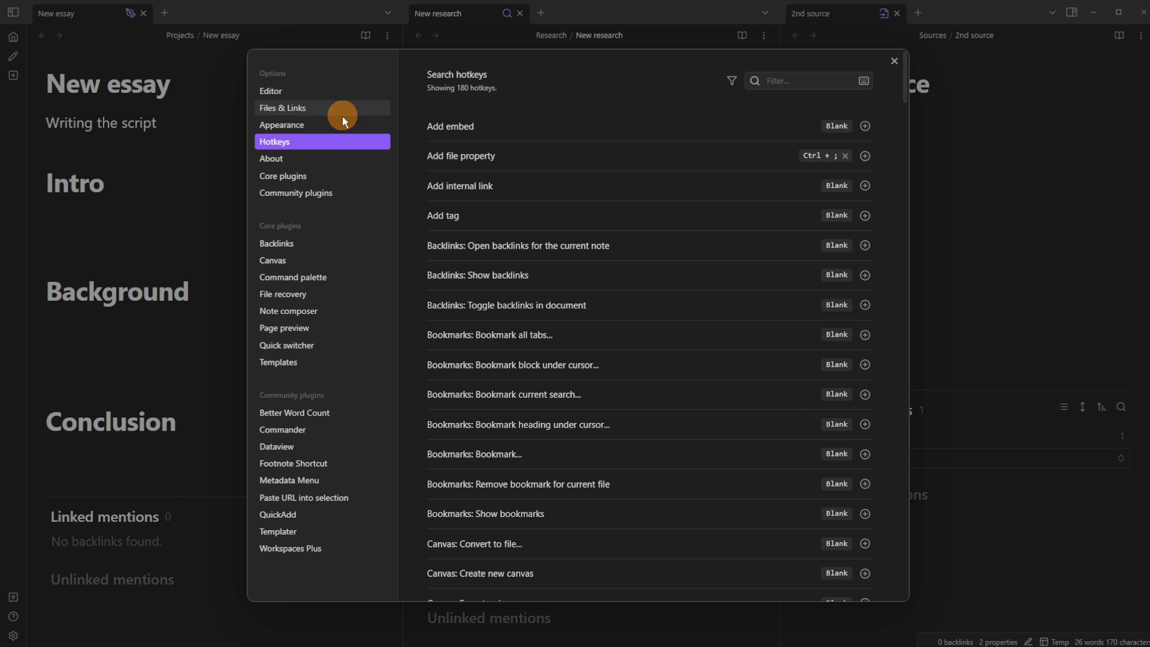
{"action": "left_click", "coordinate": [774, 89]}
{"action": "type", "text": "righ"}
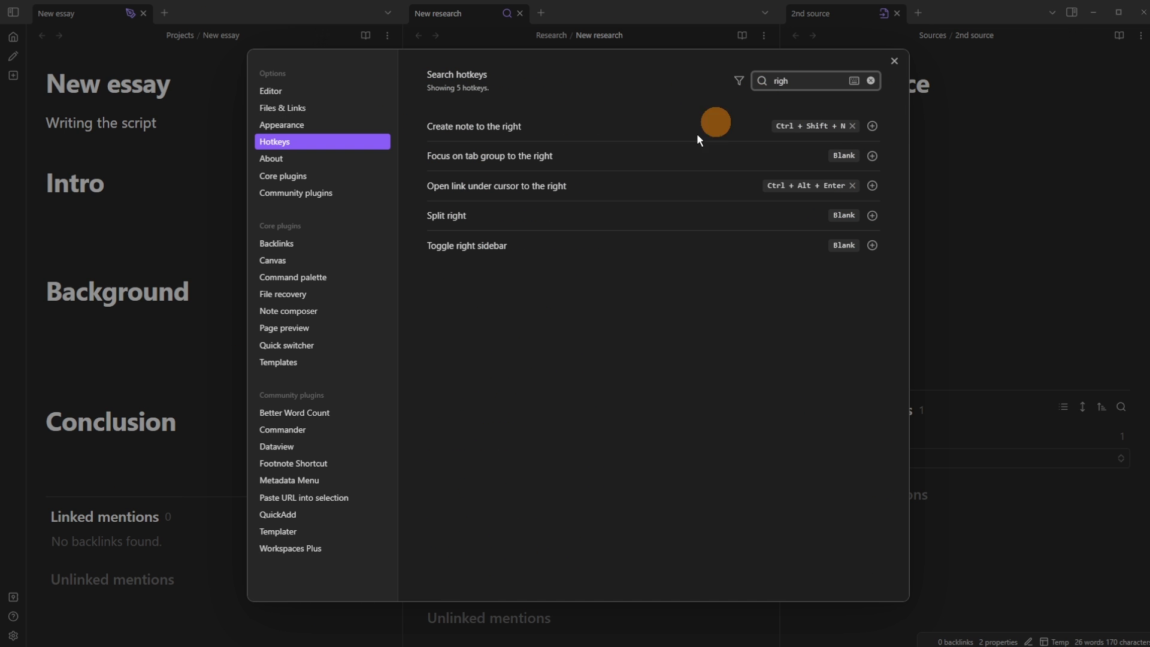
{"action": "left_click", "coordinate": [873, 216]}
{"action": "key", "text": "shift+backslash"}
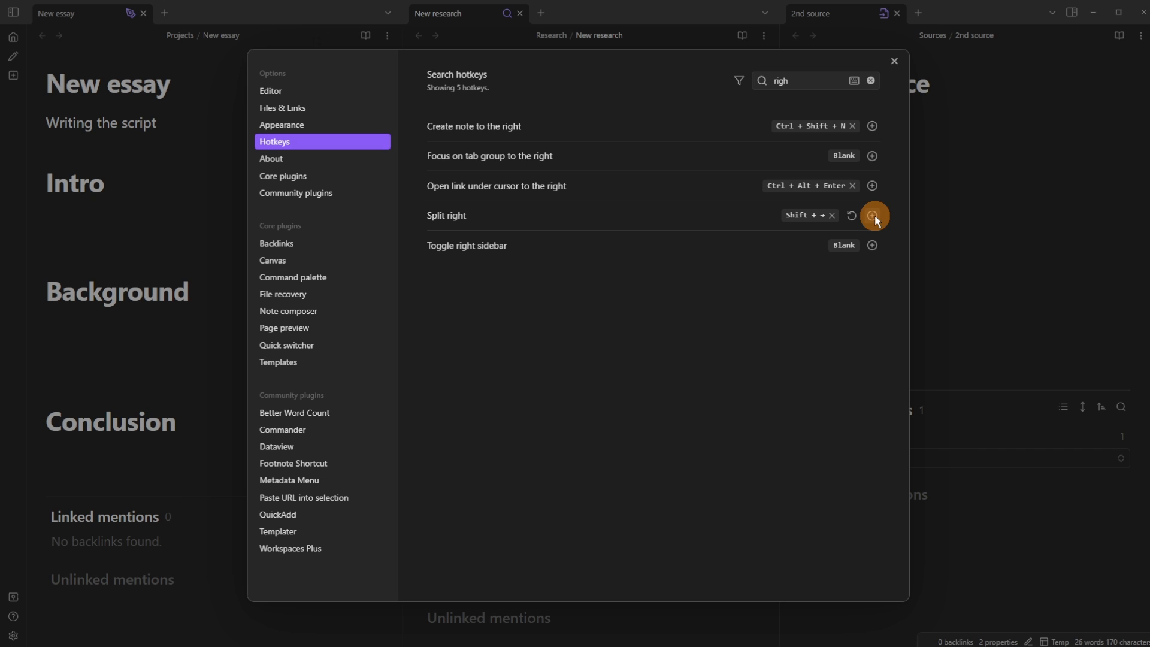
{"action": "left_click", "coordinate": [970, 215]}
{"action": "left_click", "coordinate": [654, 215]}
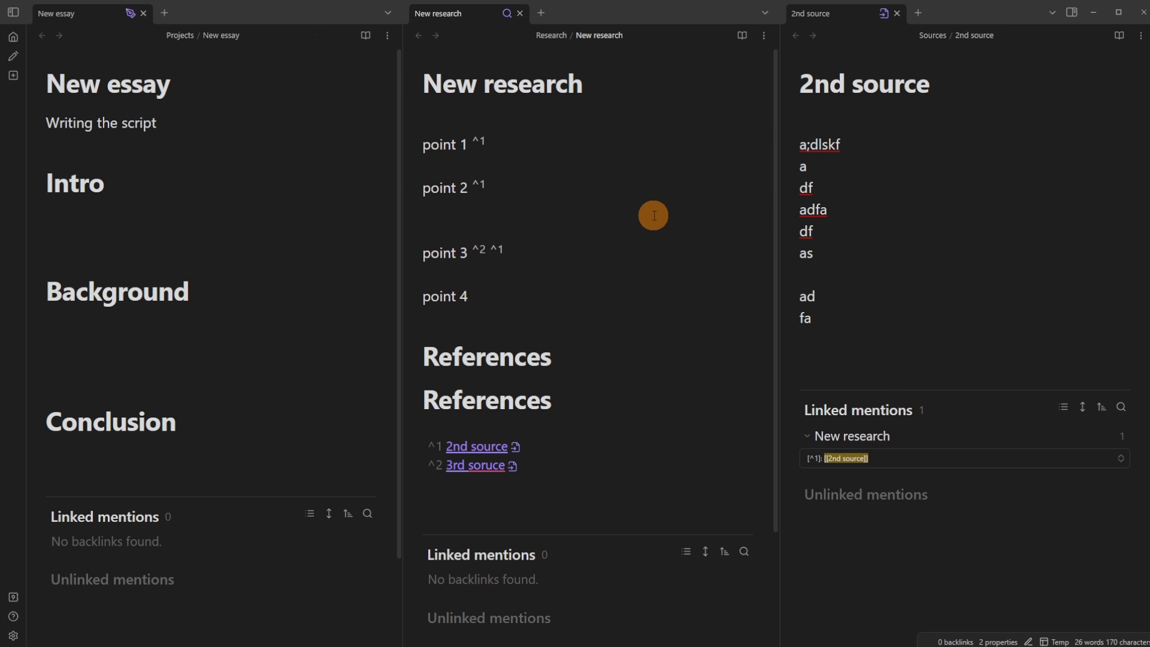
Step: Split New research into a second pane positioned at its lower References heading and close the 2nd source note
{"action": "key", "text": "shift+backslash"}
{"action": "left_click", "coordinate": [1074, 15]}
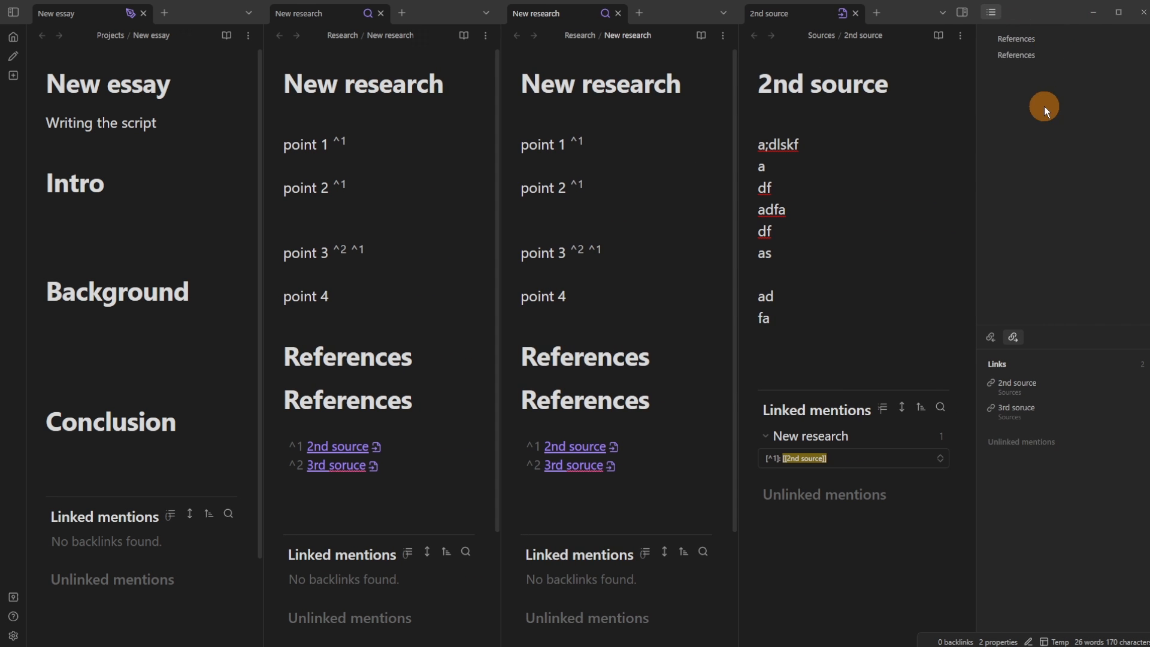
{"action": "left_click", "coordinate": [1025, 48]}
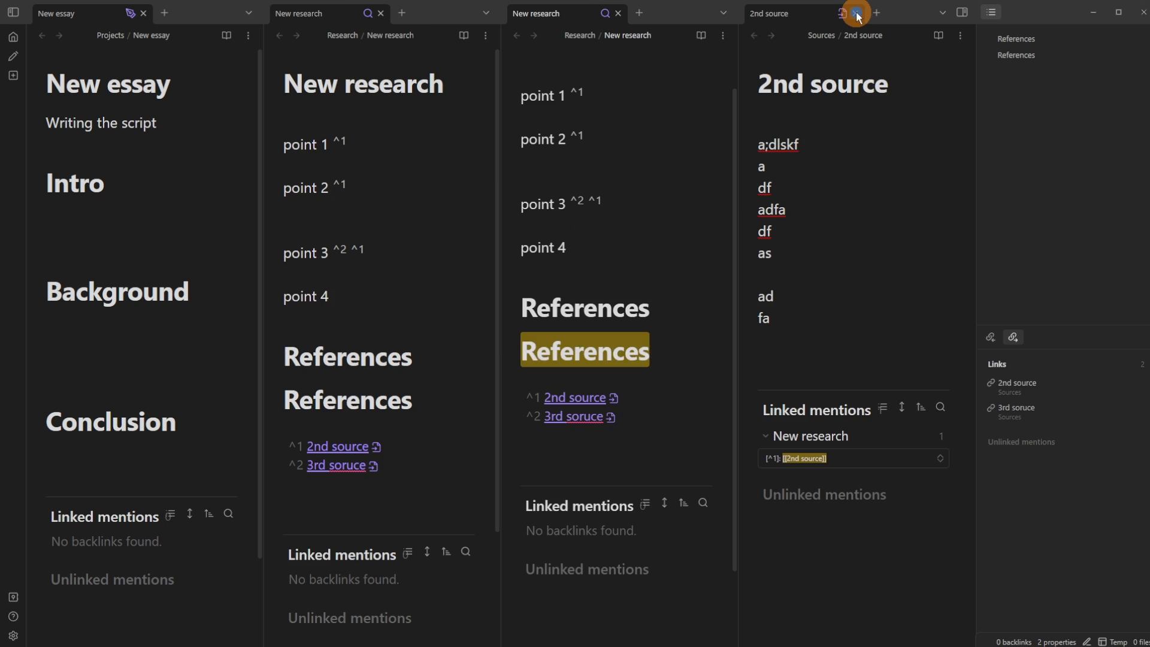
{"action": "left_click", "coordinate": [855, 14]}
{"action": "left_click", "coordinate": [961, 12]}
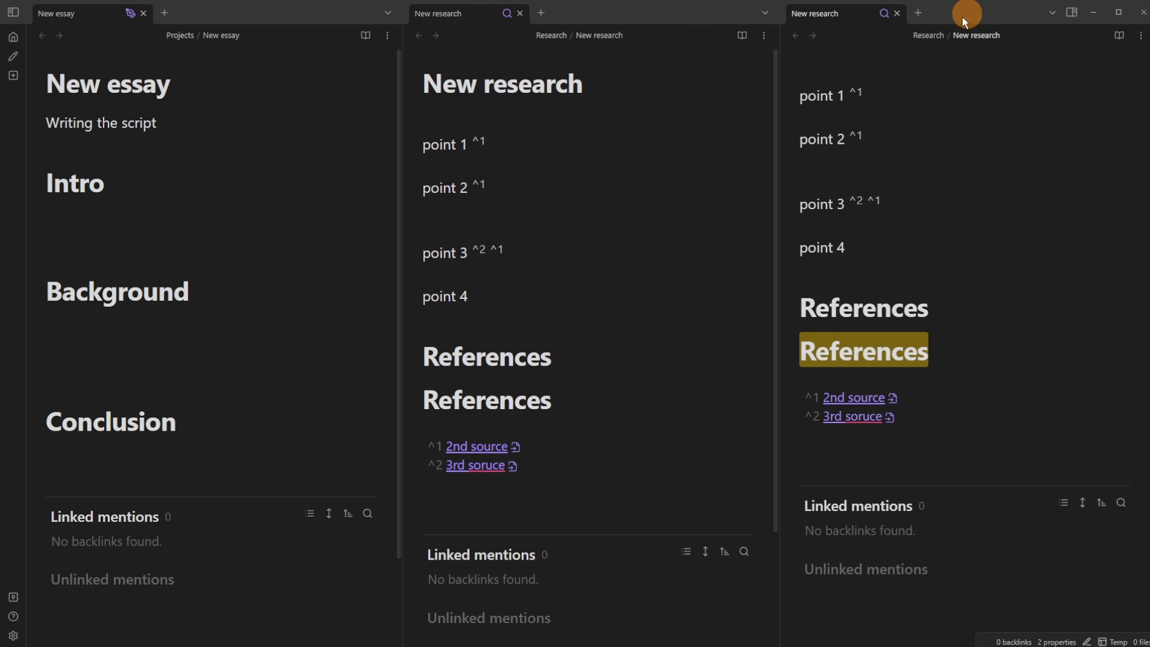
Step: Delete the duplicate References heading above the footnote list in New research
{"action": "left_click", "coordinate": [951, 356]}
{"action": "left_click_drag", "start_coordinate": [952, 356], "coordinate": [962, 311]}
{"action": "key", "text": "BackSpace"}
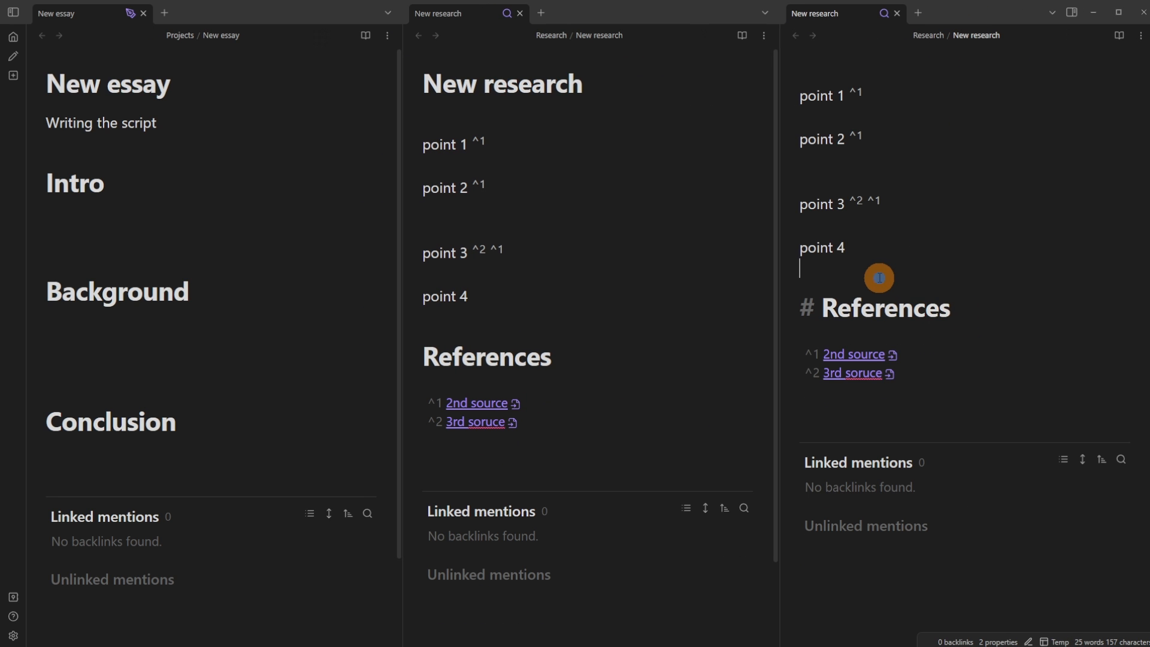
{"action": "left_click", "coordinate": [878, 277]}
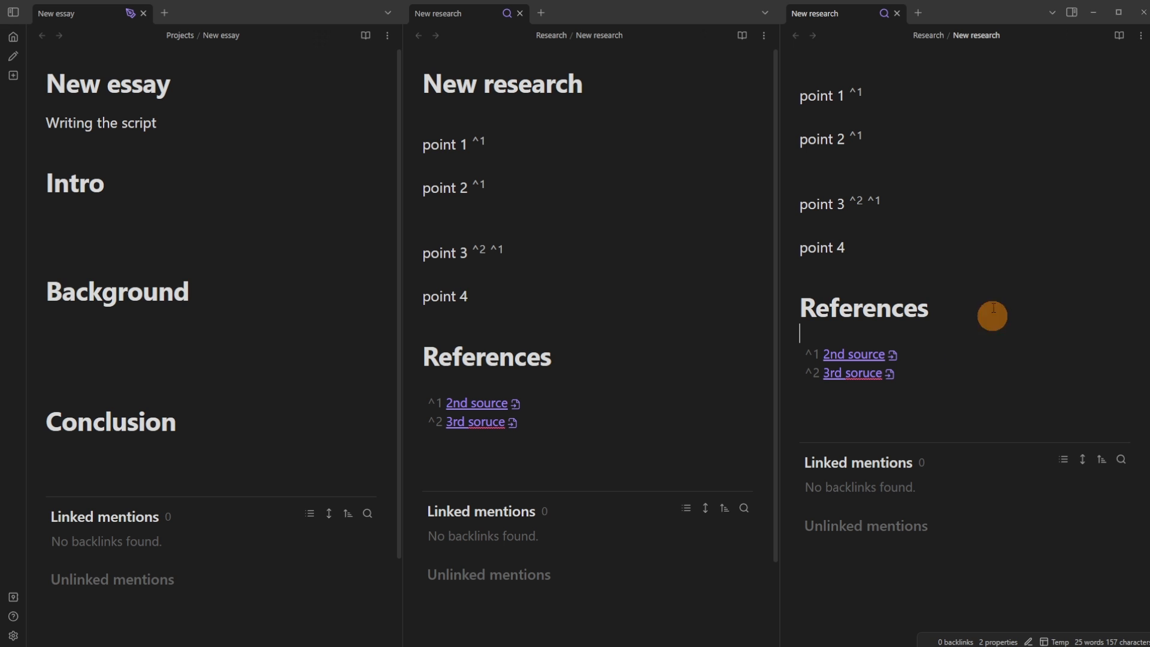
Step: Insert a long run of blank lines after point 4 in New research to separate the points from the References section
{"action": "left_click", "coordinate": [530, 294]}
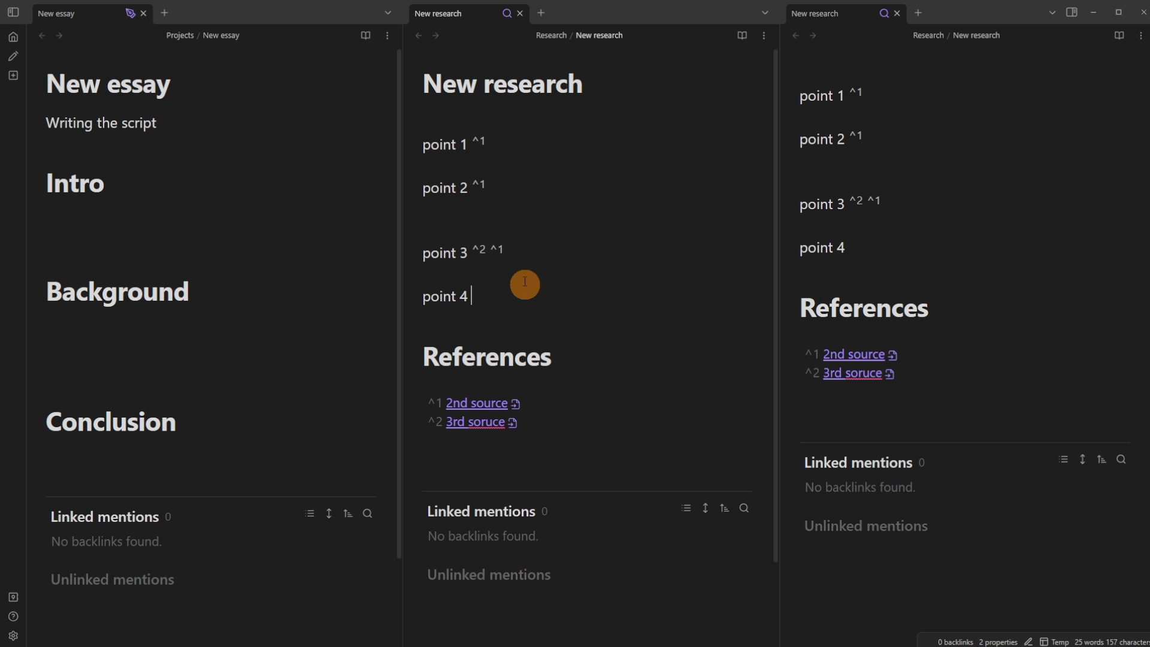
{"action": "key", "text": "Return"}
{"action": "key", "text": "Return"}
{"action": "key", "text": "Return"}
{"action": "key", "text": "Return"}
{"action": "key", "text": "Return"}
{"action": "key", "text": "Return"}
{"action": "key", "text": "Return"}
{"action": "key", "text": "Return"}
{"action": "key", "text": "Return"}
{"action": "key", "text": "Return"}
{"action": "key", "text": "Return"}
{"action": "key", "text": "Return"}
{"action": "key", "text": "Return"}
{"action": "key", "text": "Return"}
{"action": "key", "text": "Return"}
{"action": "key", "text": "Return"}
{"action": "key", "text": "Return"}
{"action": "key", "text": "Return"}
{"action": "key", "text": "Return"}
{"action": "key", "text": "Return"}
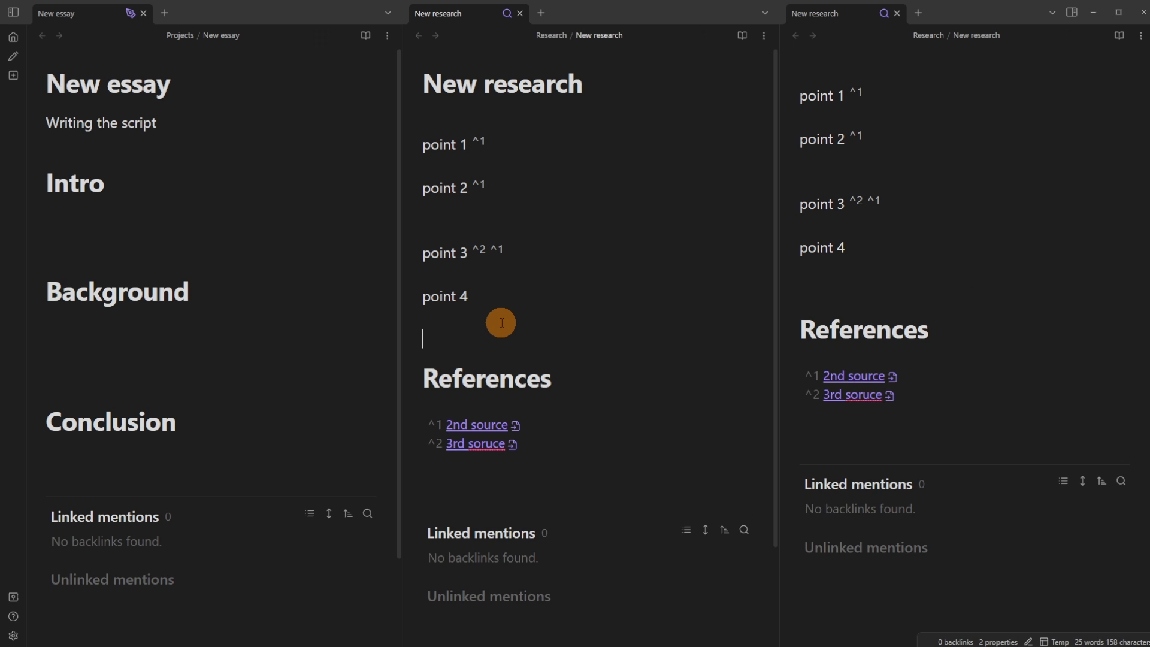
Step: Bring the References list into view in the second New research pane and the points in the first
{"action": "left_click", "coordinate": [863, 314]}
{"action": "scroll", "coordinate": [864, 306], "scroll_direction": "down", "scroll_amount": 10}
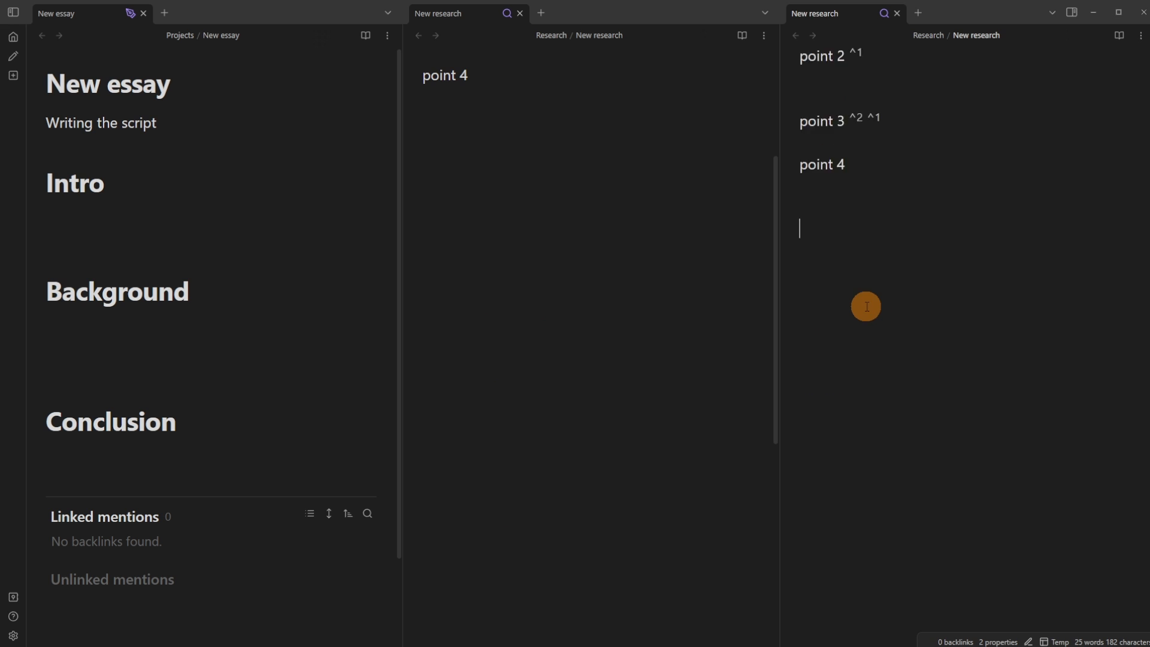
{"action": "left_click", "coordinate": [630, 278]}
{"action": "scroll", "coordinate": [560, 220], "scroll_direction": "up", "scroll_amount": 4}
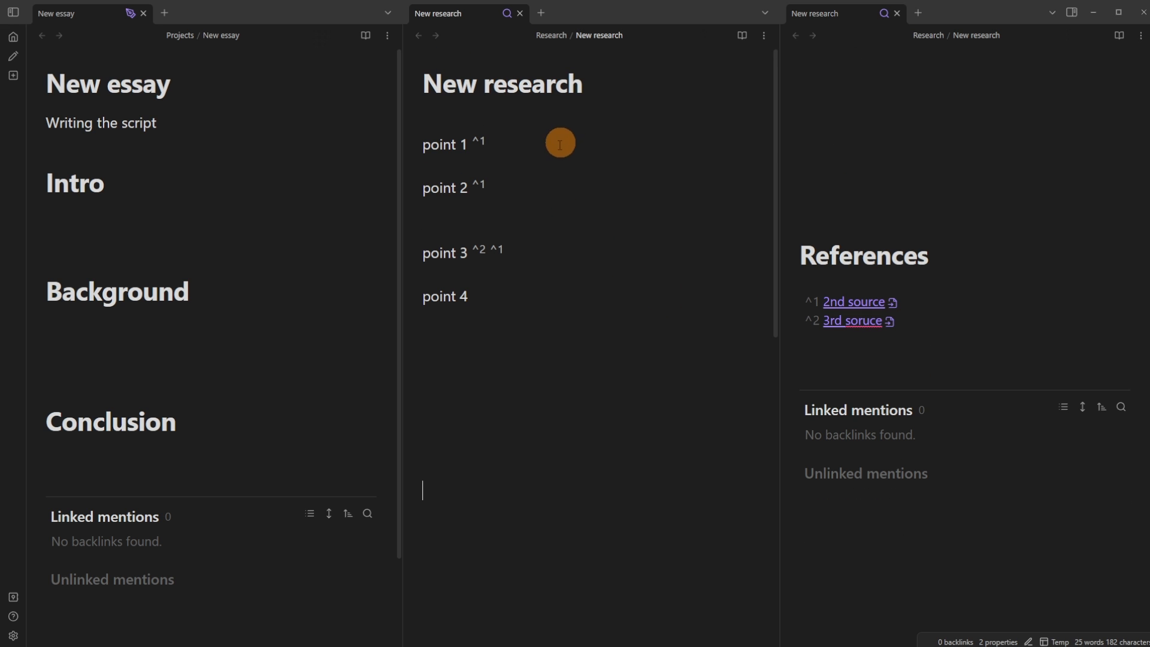
{"action": "left_click", "coordinate": [533, 250]}
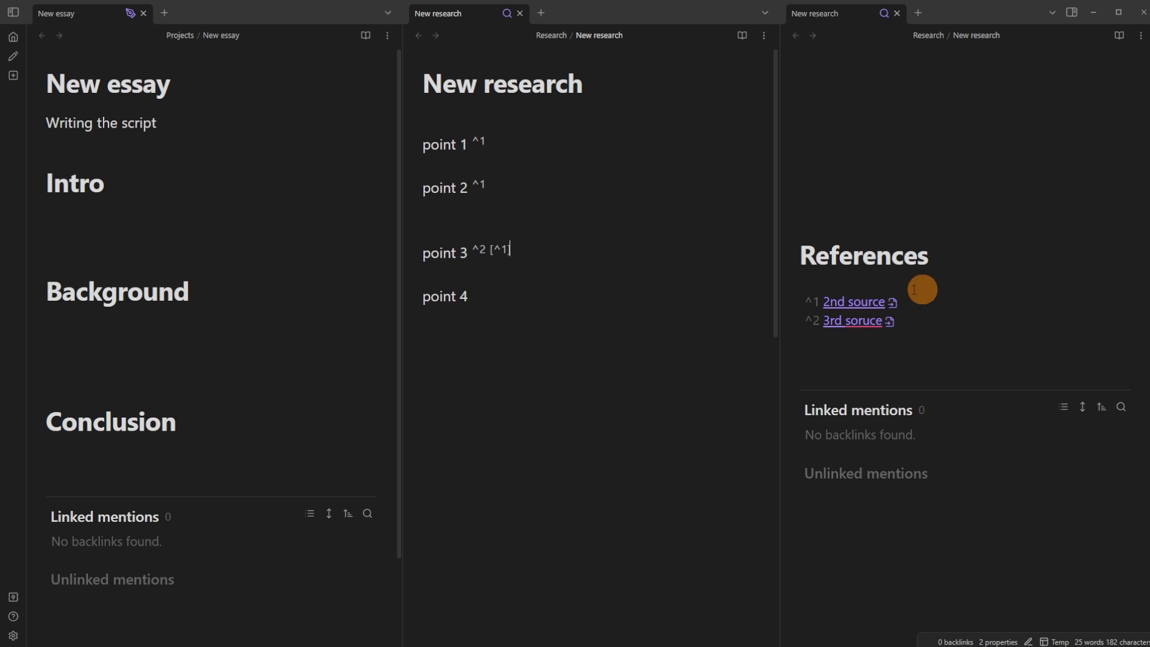
Step: View the 2nd source note from the References list in the second pane and close it again
{"action": "left_click", "coordinate": [862, 312]}
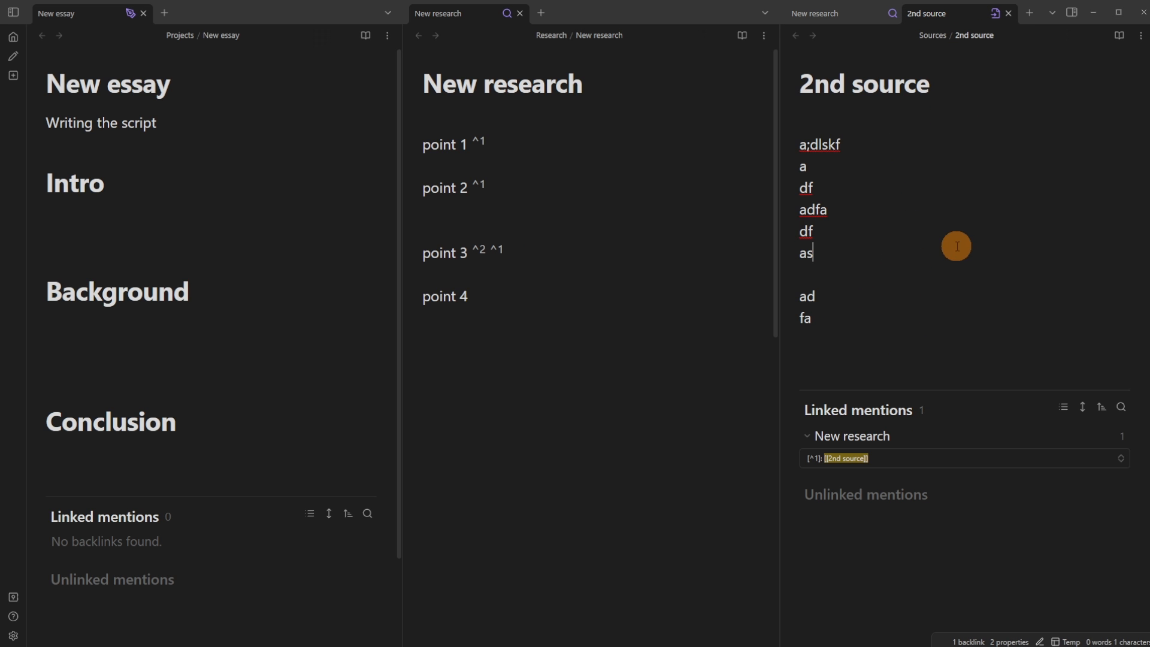
{"action": "left_click", "coordinate": [450, 252]}
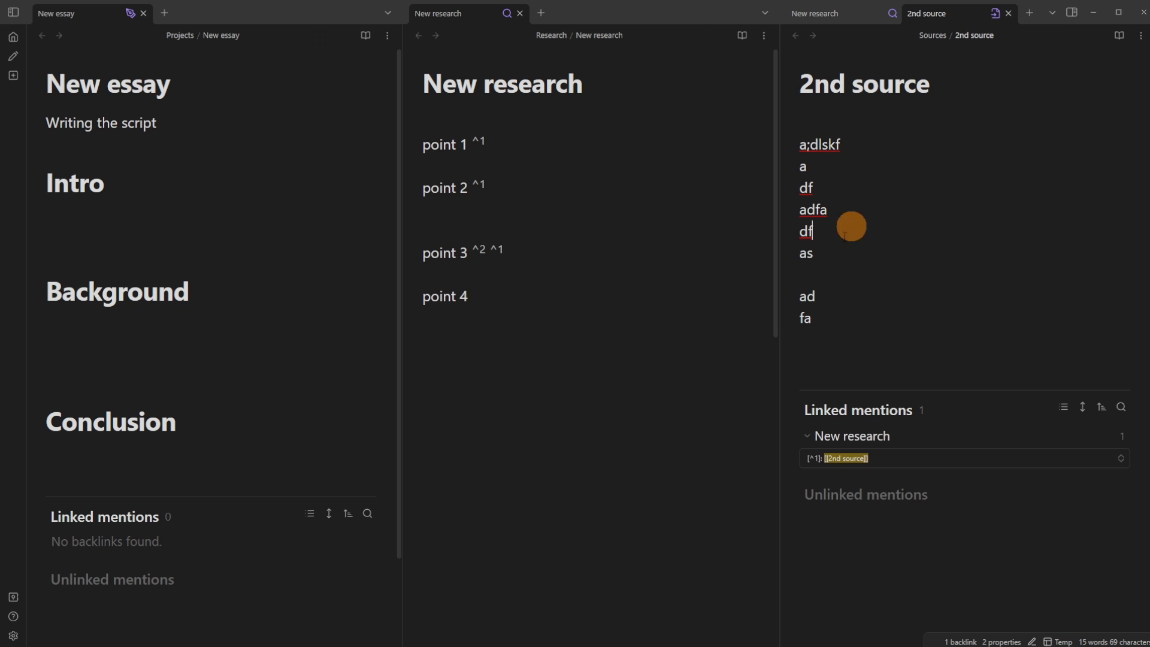
{"action": "left_click", "coordinate": [1008, 13]}
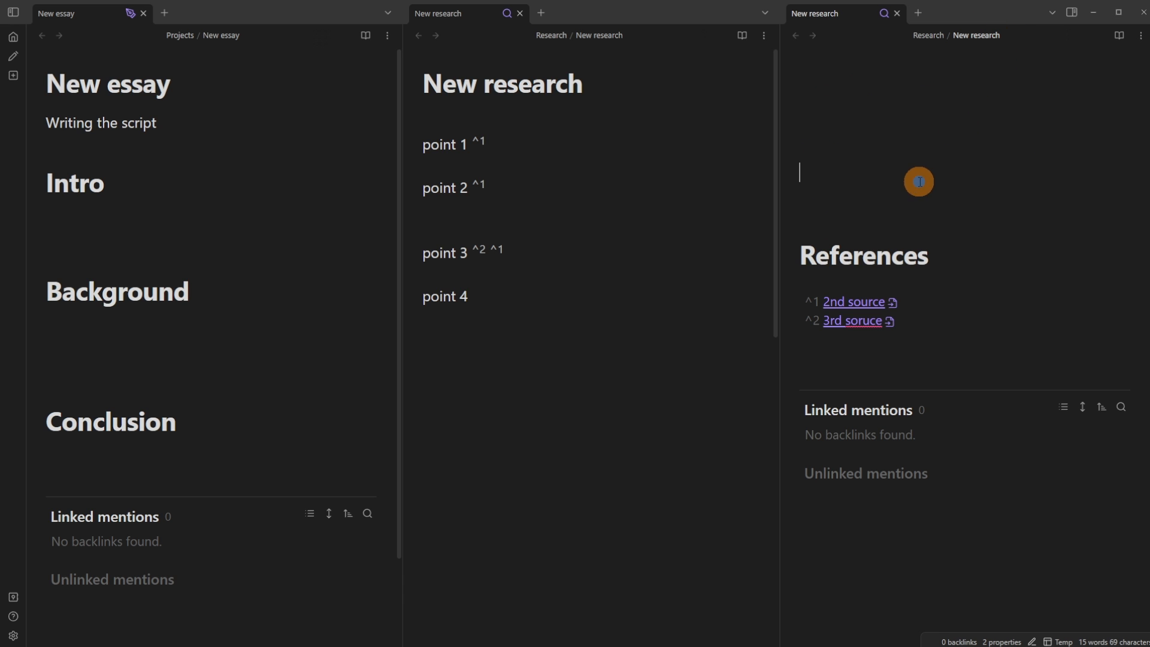
Step: Close the duplicate New research pane, keeping only New essay and one New research pane
{"action": "scroll", "coordinate": [927, 228], "scroll_direction": "up", "scroll_amount": 10}
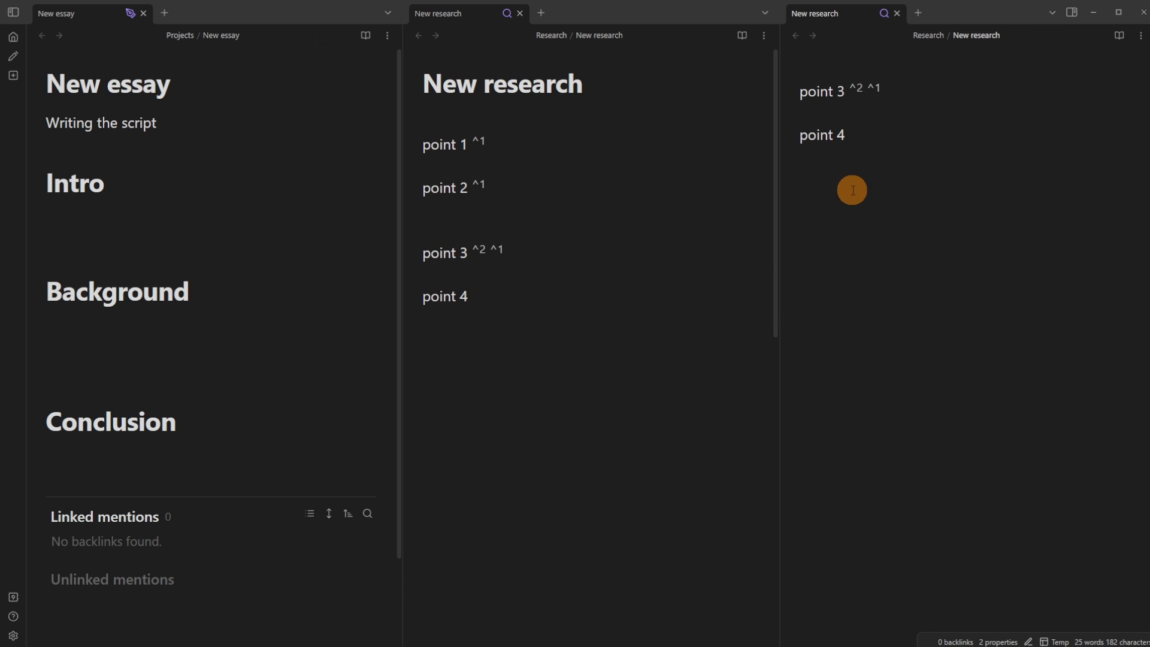
{"action": "left_click", "coordinate": [896, 13]}
{"action": "left_click", "coordinate": [787, 238]}
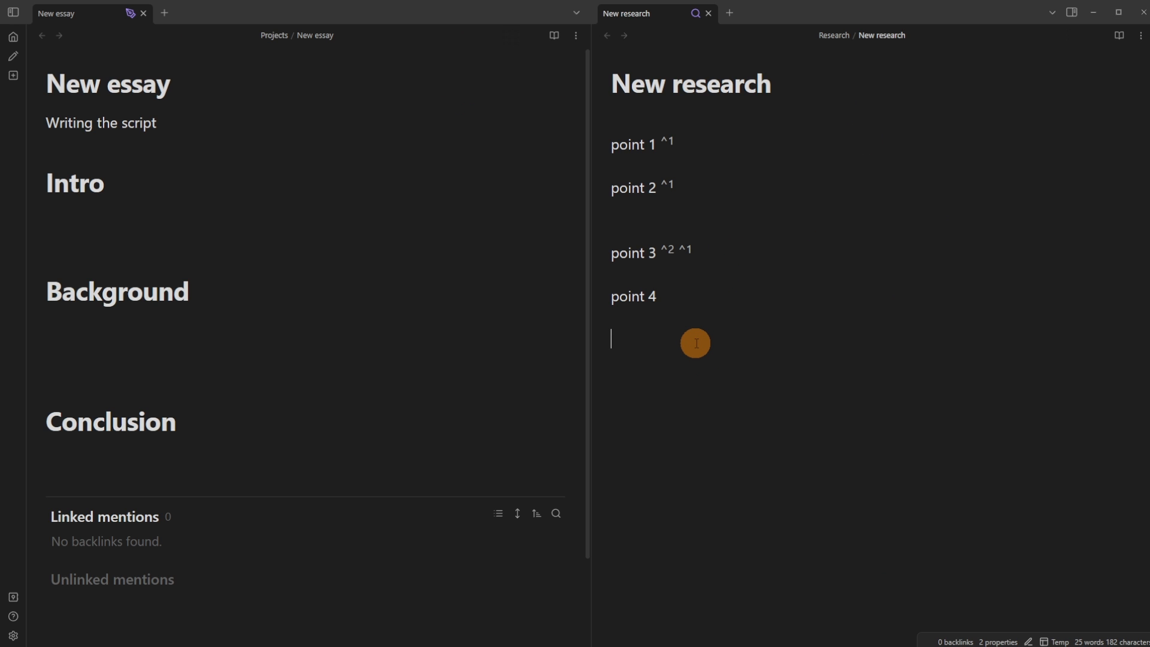
Step: Open 2nd source from the References list in a separate tab, then return to the points in New research
{"action": "scroll", "coordinate": [694, 342], "scroll_direction": "down", "scroll_amount": 5}
{"action": "scroll", "coordinate": [768, 288], "scroll_direction": "up", "scroll_amount": 5}
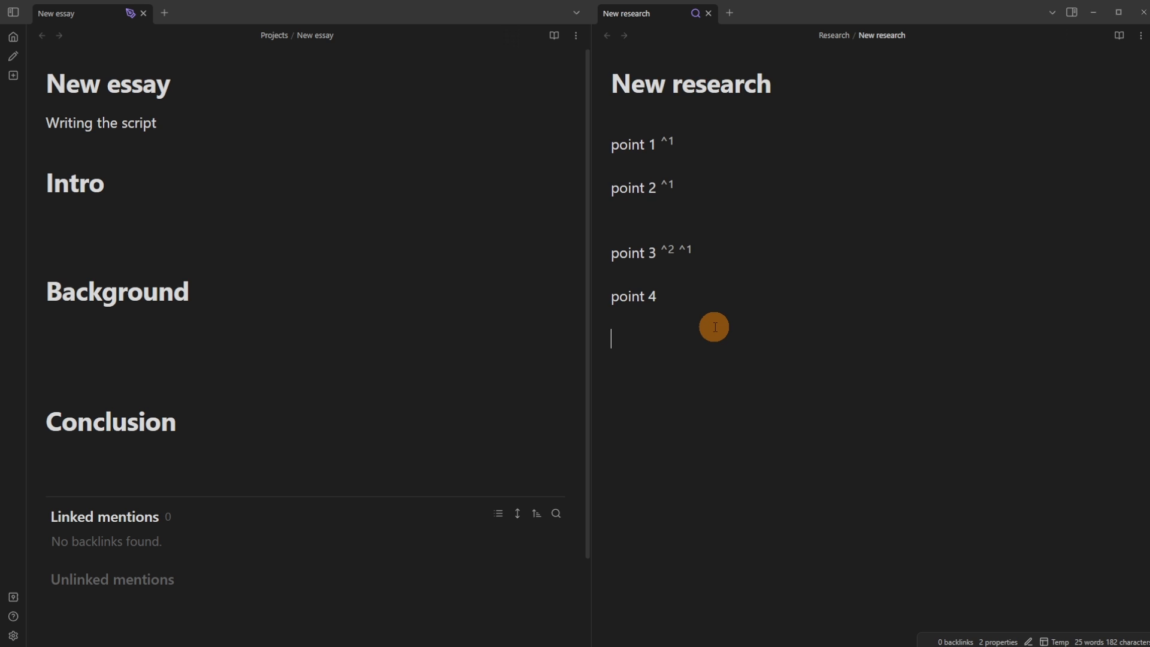
{"action": "scroll", "coordinate": [714, 327], "scroll_direction": "down", "scroll_amount": 5}
{"action": "left_click", "coordinate": [685, 402]}
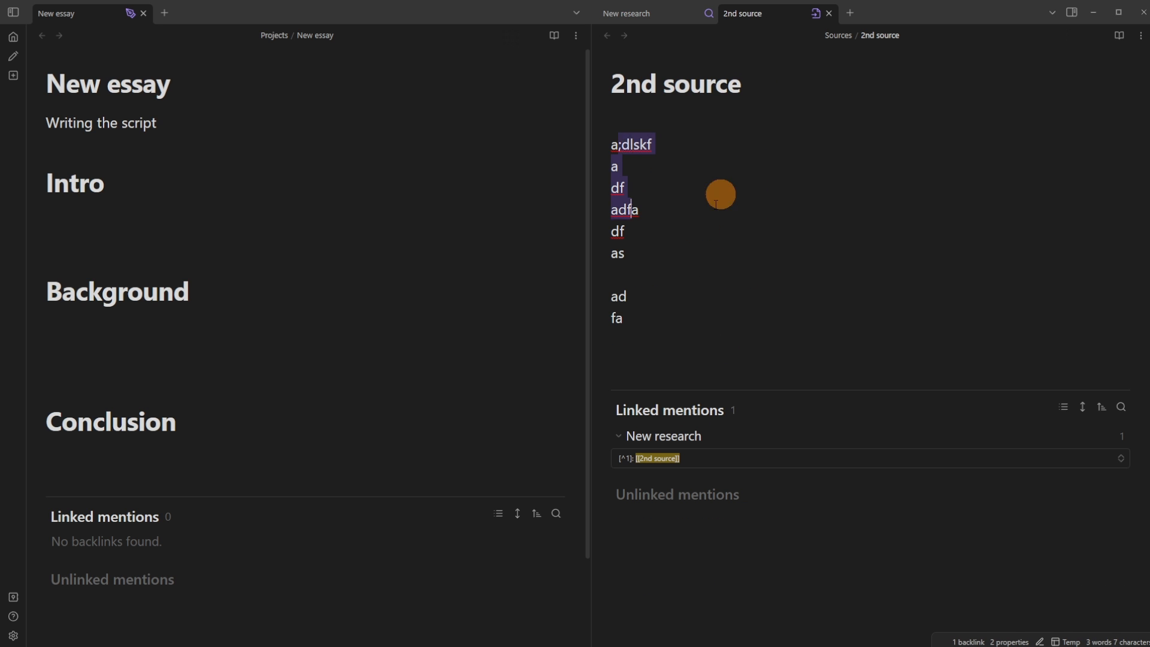
{"action": "left_click", "coordinate": [650, 12]}
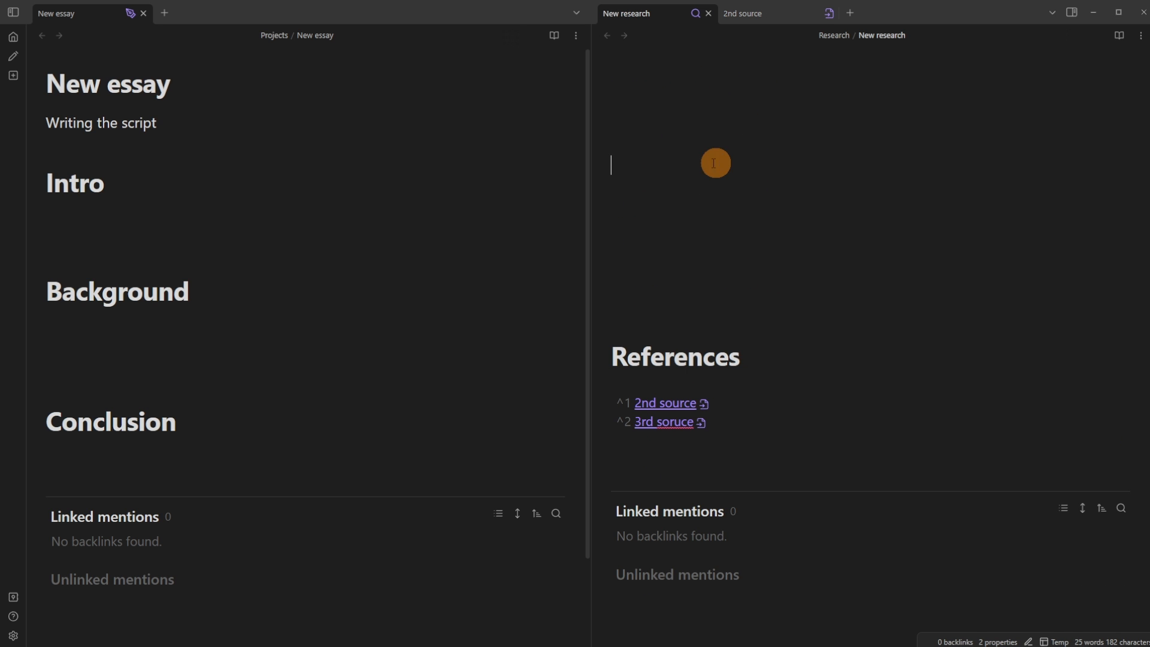
{"action": "scroll", "coordinate": [678, 200], "scroll_direction": "up", "scroll_amount": 5}
{"action": "left_click", "coordinate": [789, 17]}
{"action": "left_click", "coordinate": [651, 12]}
{"action": "left_click", "coordinate": [683, 141]}
Step: Write "writing article [citation]" under the Intro heading of New essay
{"action": "left_click", "coordinate": [192, 232]}
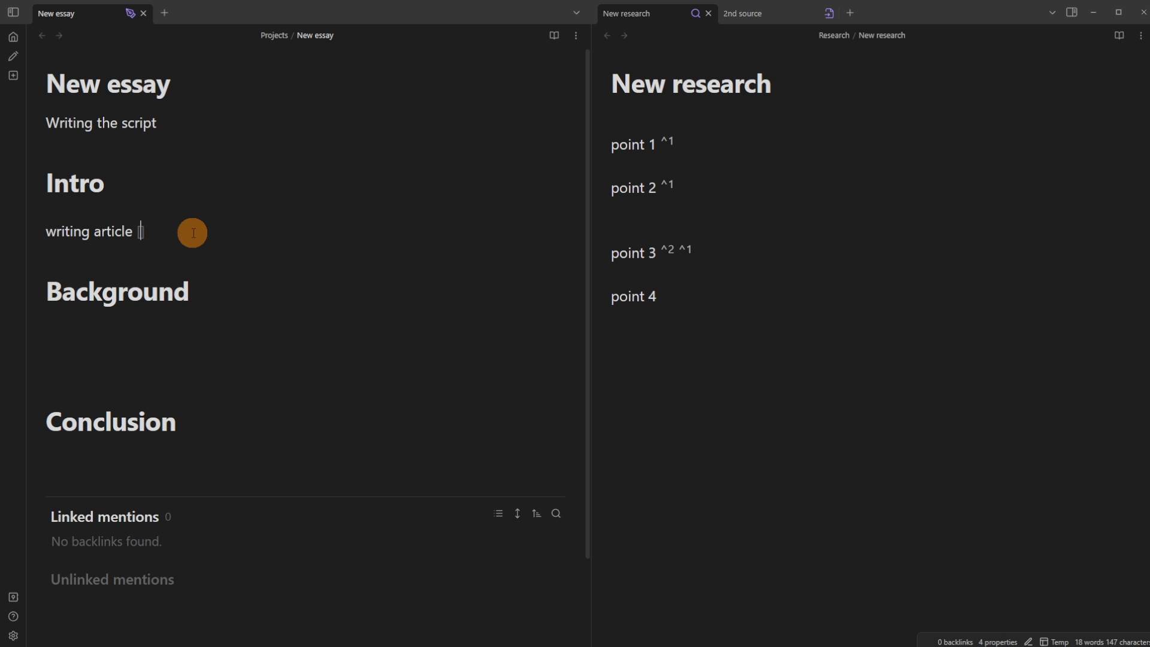
{"action": "left_click_drag", "start_coordinate": [247, 232], "coordinate": [115, 229]}
{"action": "left_click", "coordinate": [85, 243]}
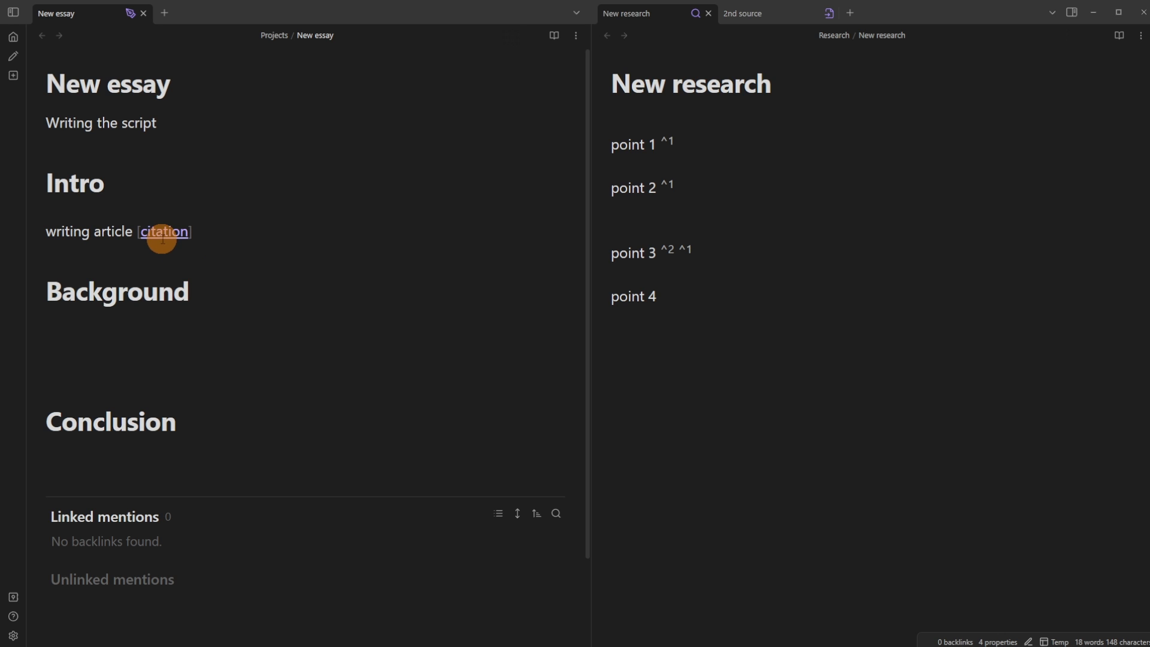
Step: View the 2nd source note beside the essay and return to New research
{"action": "left_click", "coordinate": [769, 12]}
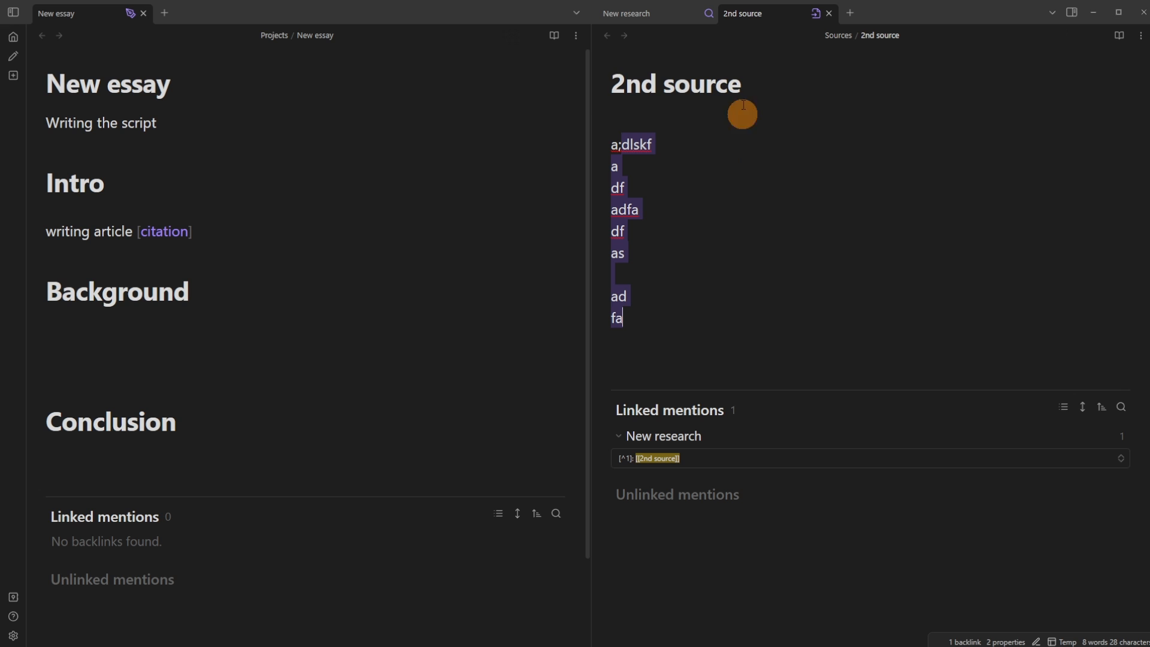
{"action": "left_click", "coordinate": [699, 121]}
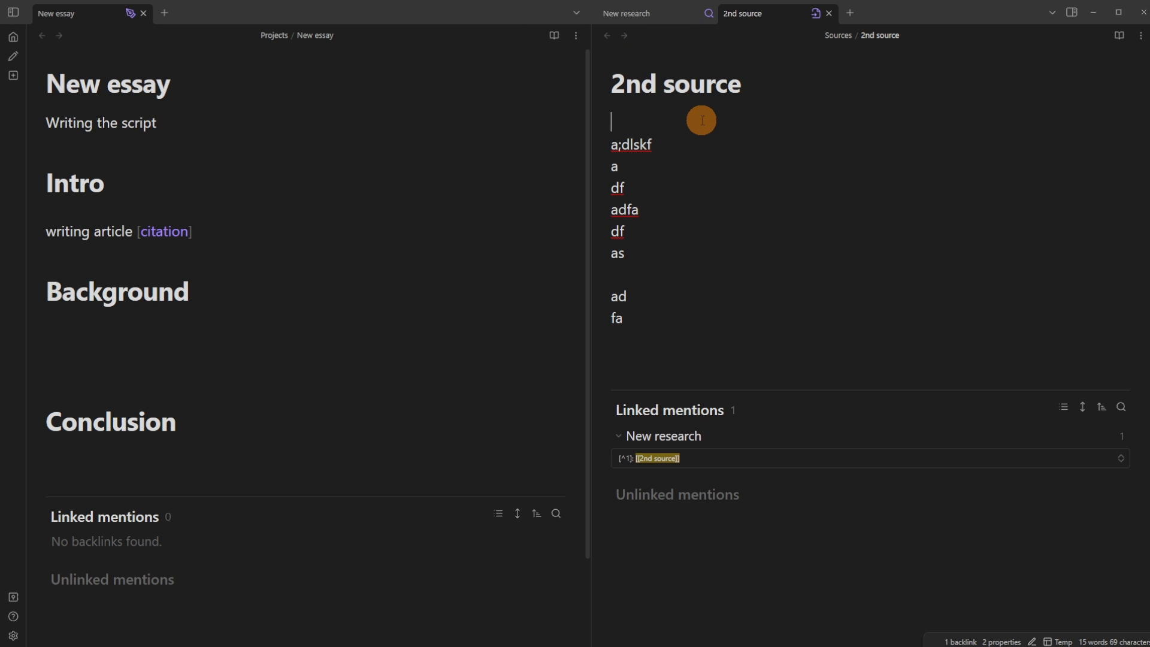
{"action": "left_click", "coordinate": [663, 20]}
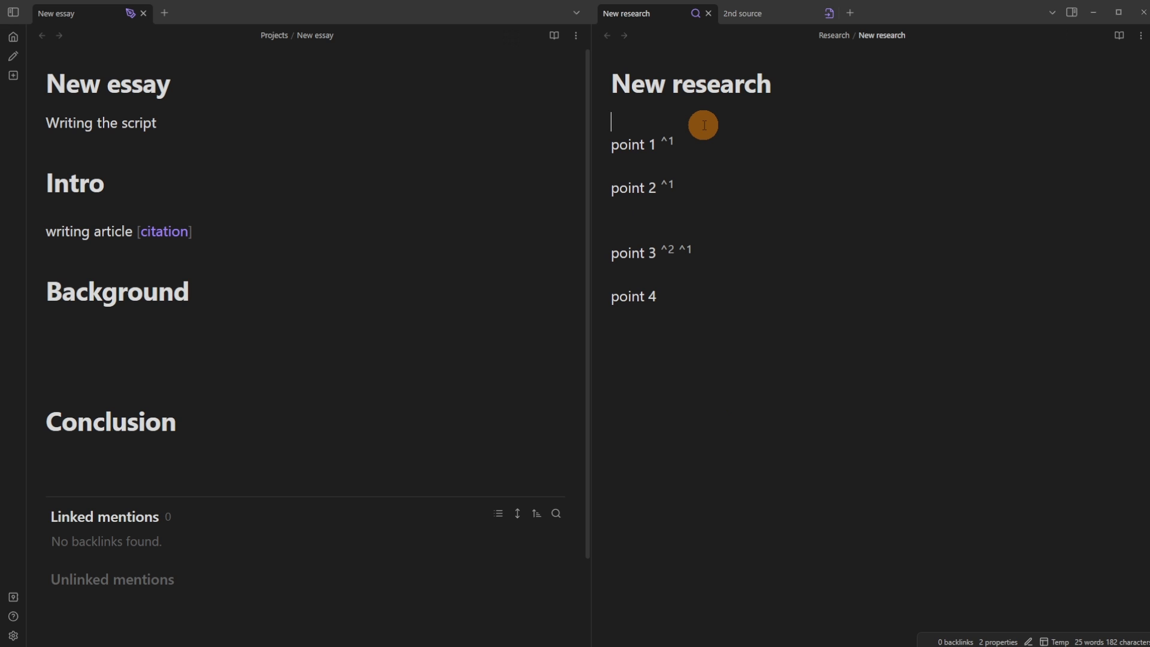
{"action": "left_click", "coordinate": [704, 125]}
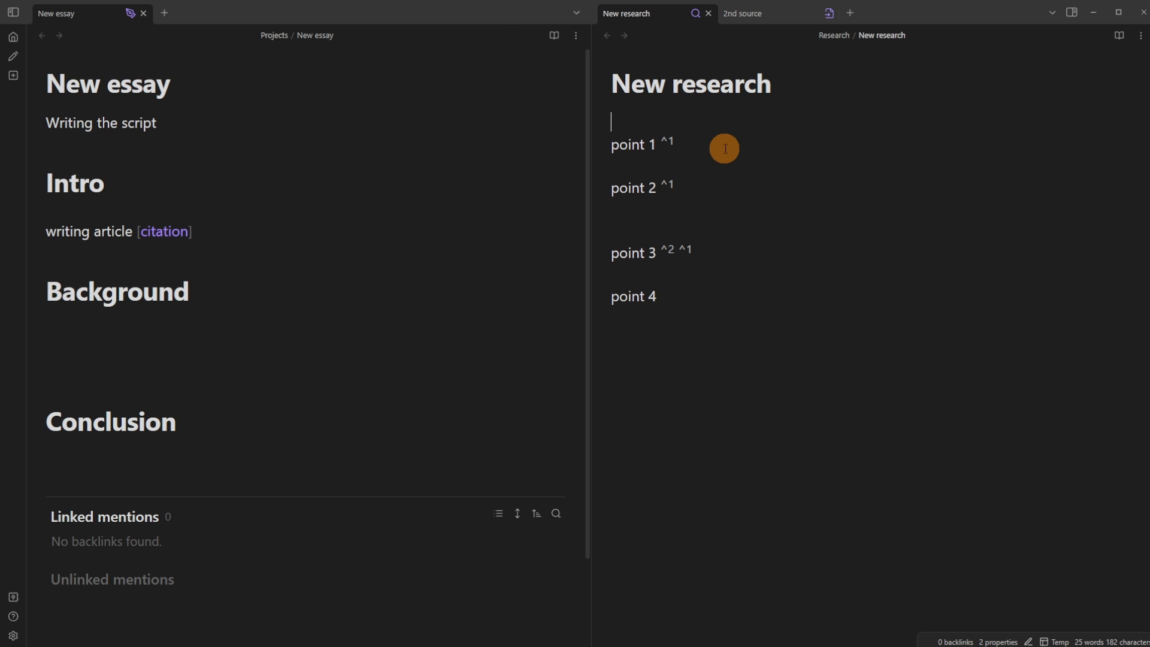
Step: Remove the [citation] placeholder after "writing article" in New essay
{"action": "left_click", "coordinate": [206, 235]}
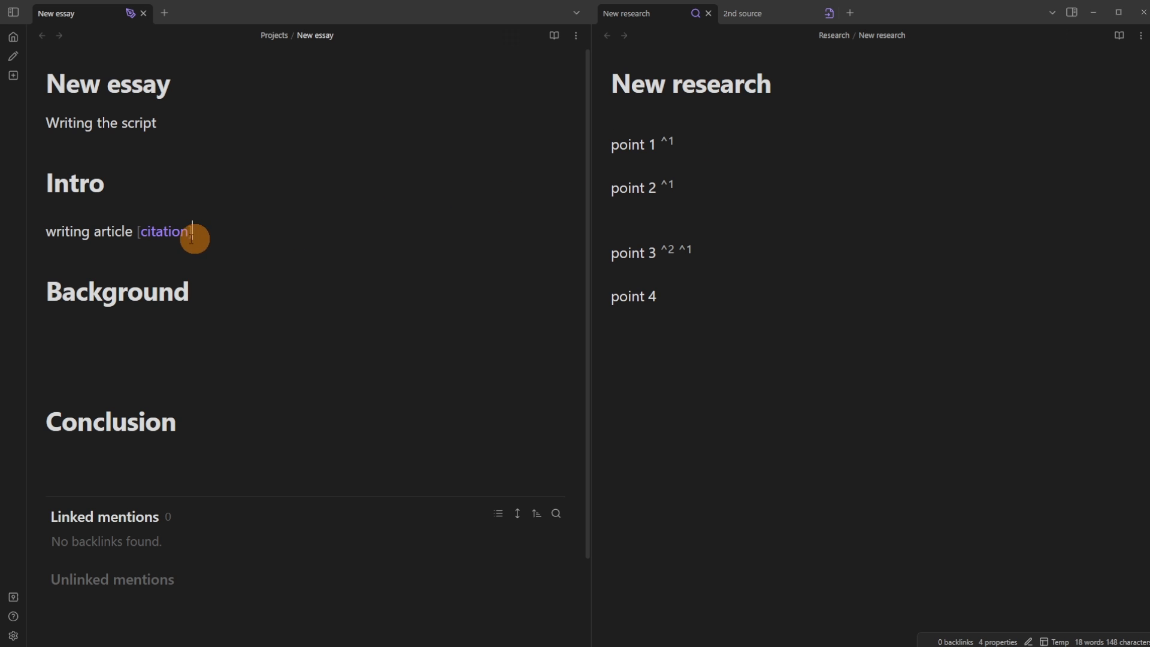
{"action": "left_click_drag", "start_coordinate": [140, 233], "coordinate": [295, 232]}
{"action": "key", "text": "BackSpace"}
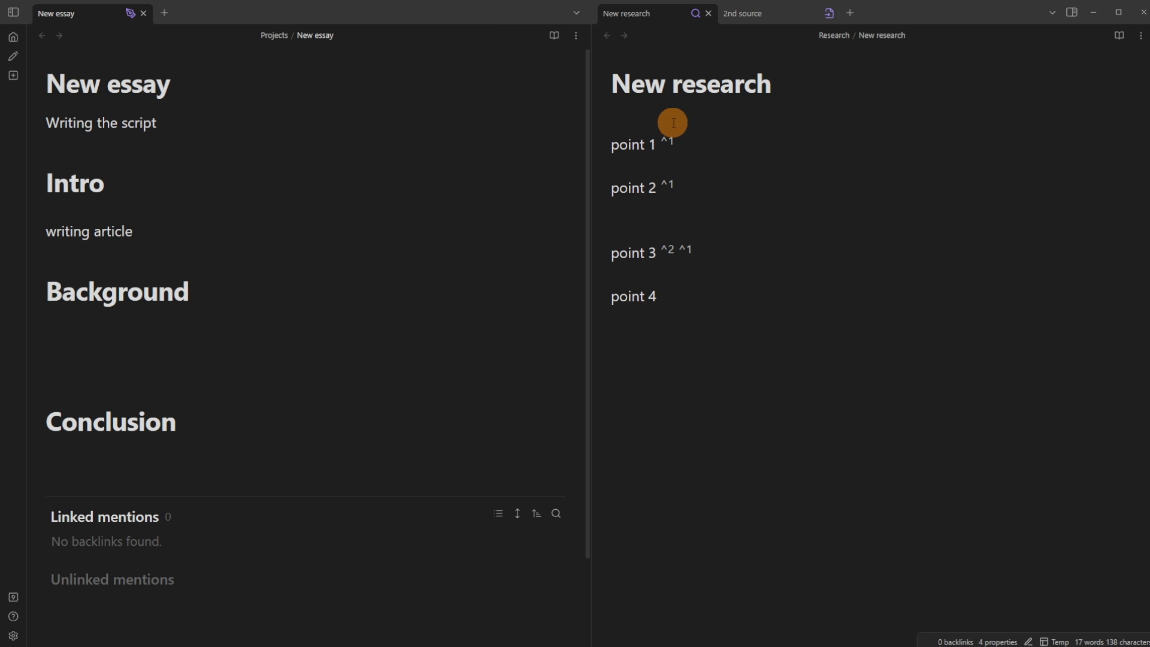
Step: Add a link to the New research note below "Writing the script" in New essay
{"action": "left_click", "coordinate": [88, 149]}
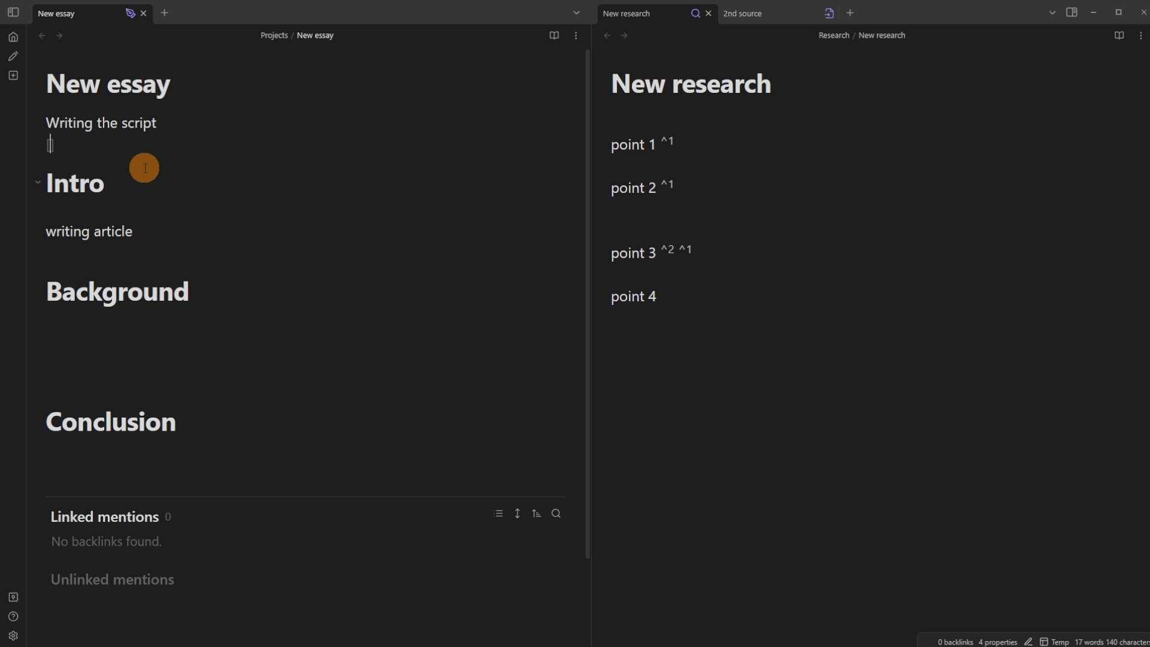
{"action": "type", "text": "[[new"}
{"action": "key", "text": "Down"}
{"action": "key", "text": "Down"}
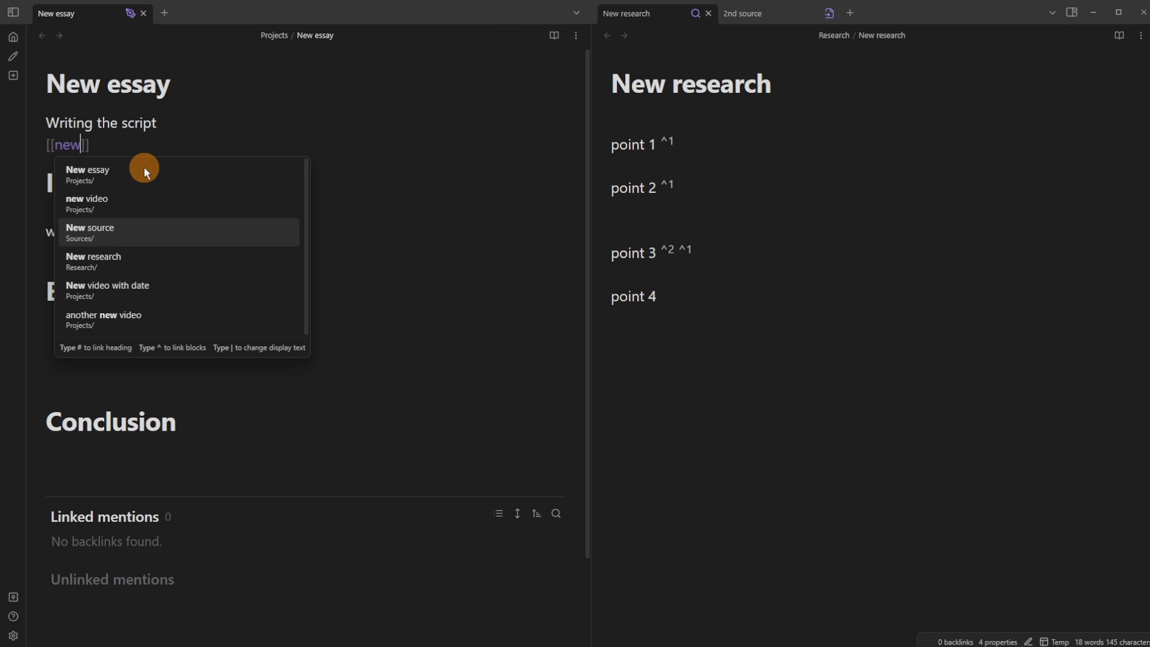
{"action": "key", "text": "Down"}
{"action": "key", "text": "Return"}
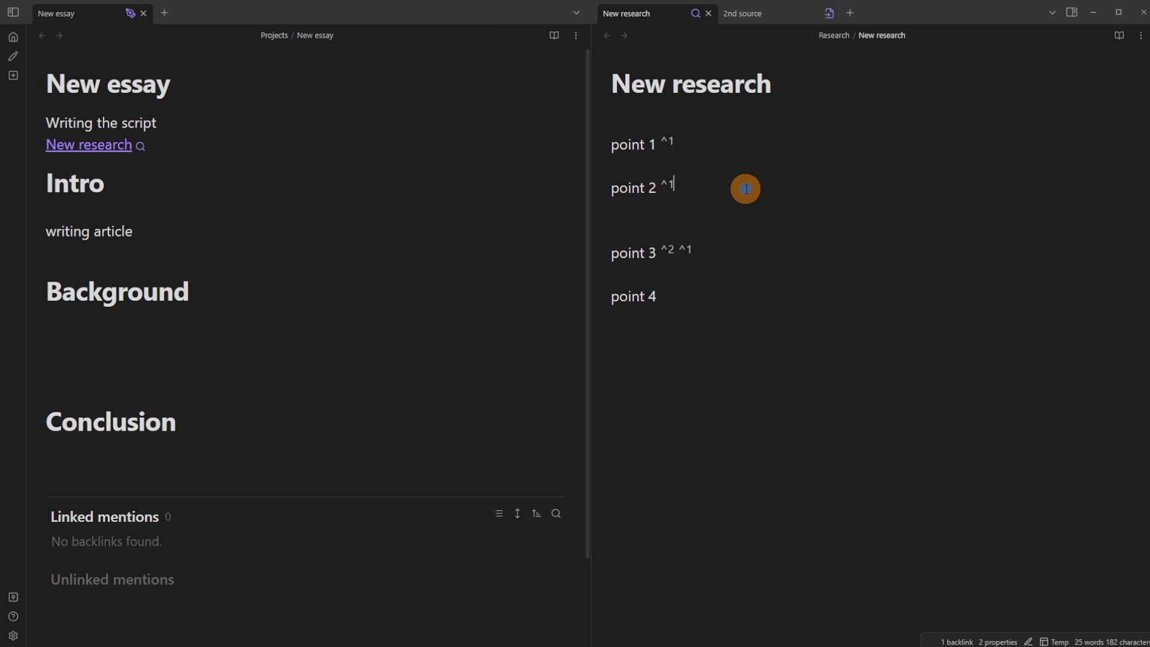
Step: Examine the References and linked mentions at the end of New research, then return to its points
{"action": "scroll", "coordinate": [748, 180], "scroll_direction": "down", "scroll_amount": 6}
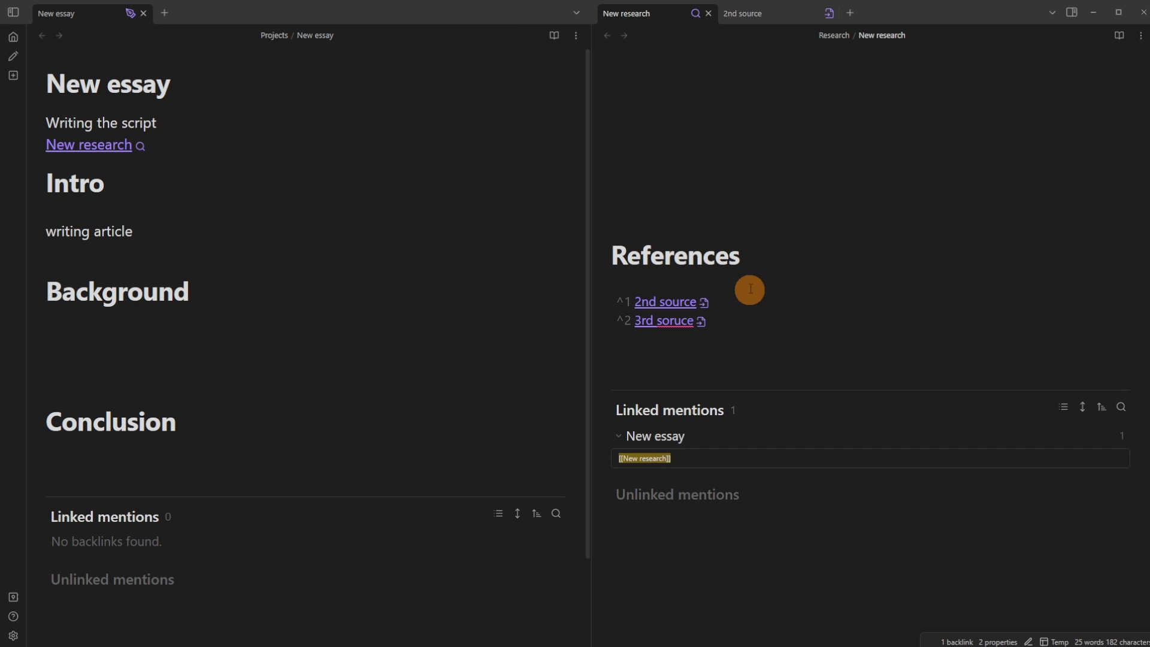
{"action": "scroll", "coordinate": [747, 280], "scroll_direction": "up", "scroll_amount": 6}
{"action": "left_click", "coordinate": [689, 347]}
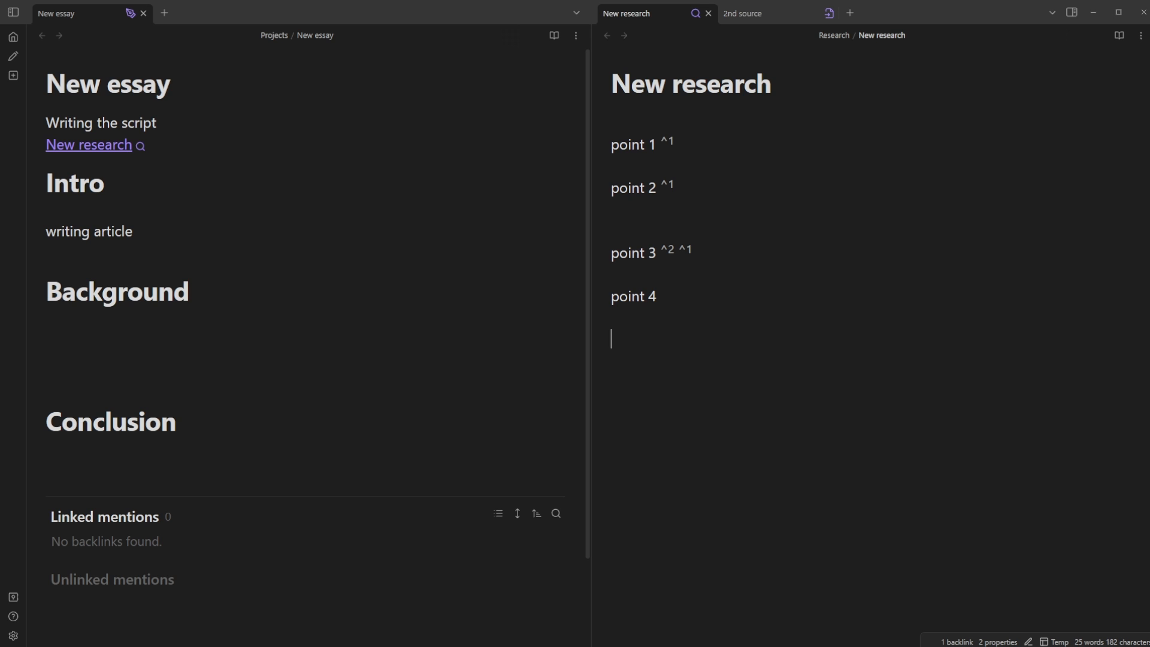
Step: Switch to the vault with the DH dashboard canvas and look across its project cards to Complete Projects
{"action": "left_click_drag", "start_coordinate": [0, 203], "coordinate": [604, 1]}
{"action": "left_click", "coordinate": [544, 184]}
{"action": "scroll", "coordinate": [541, 185], "scroll_direction": "up", "scroll_amount": 4}
{"action": "scroll", "coordinate": [540, 185], "scroll_direction": "left", "scroll_amount": 6}
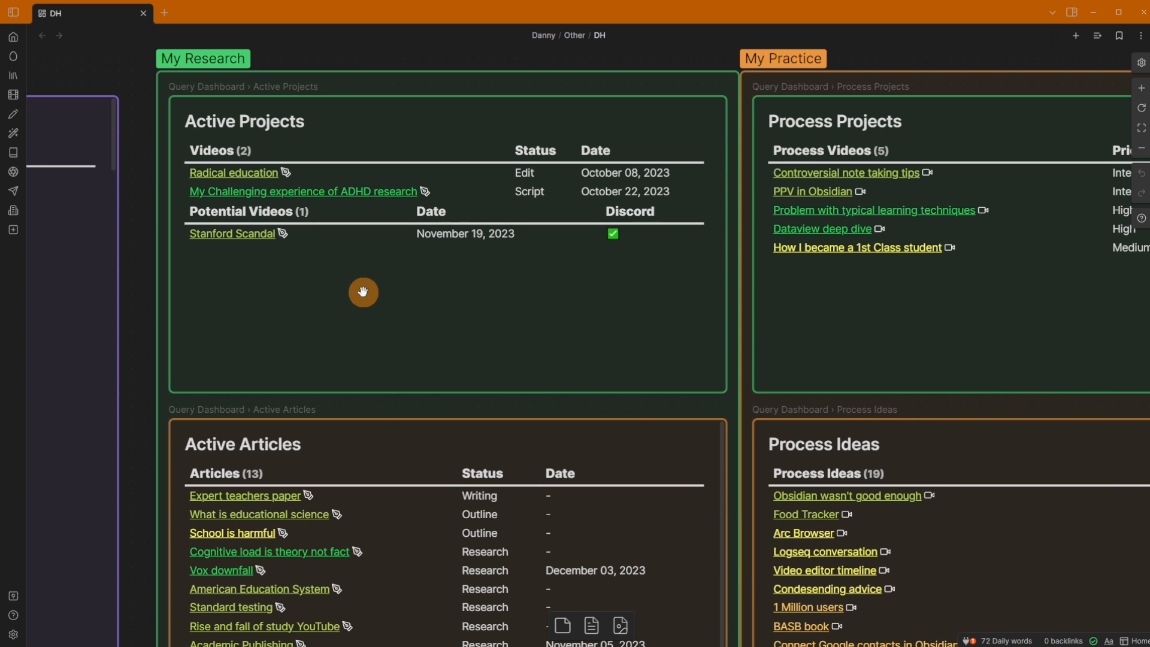
{"action": "scroll", "coordinate": [311, 336], "scroll_direction": "right", "scroll_amount": 20}
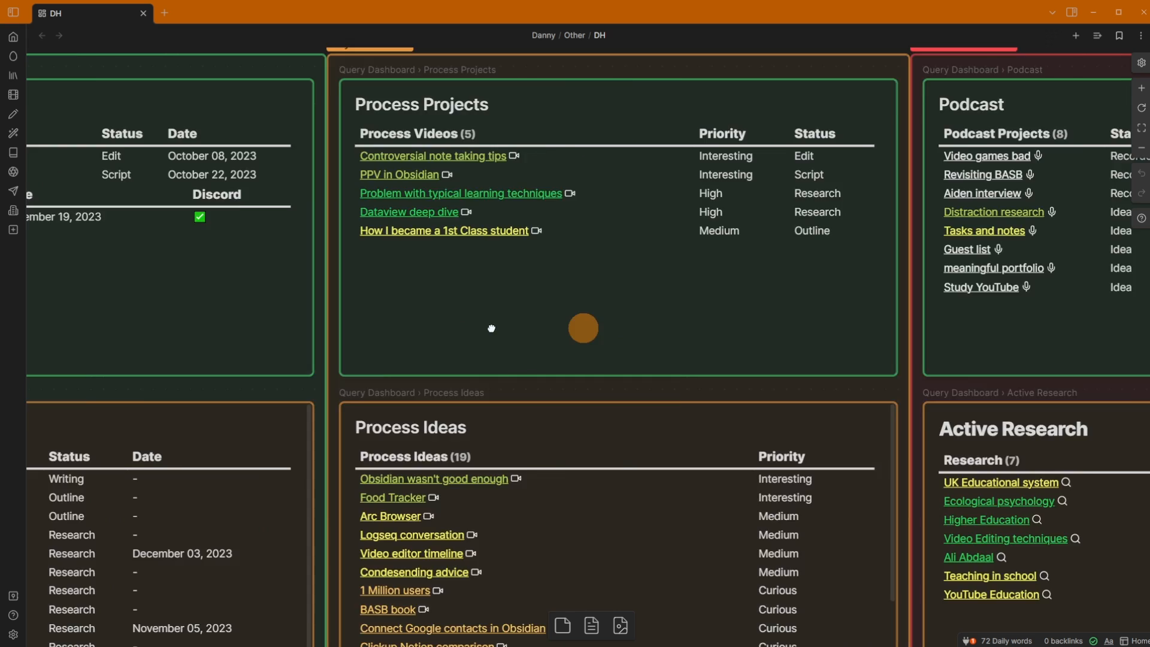
{"action": "scroll", "coordinate": [388, 336], "scroll_direction": "right", "scroll_amount": 15}
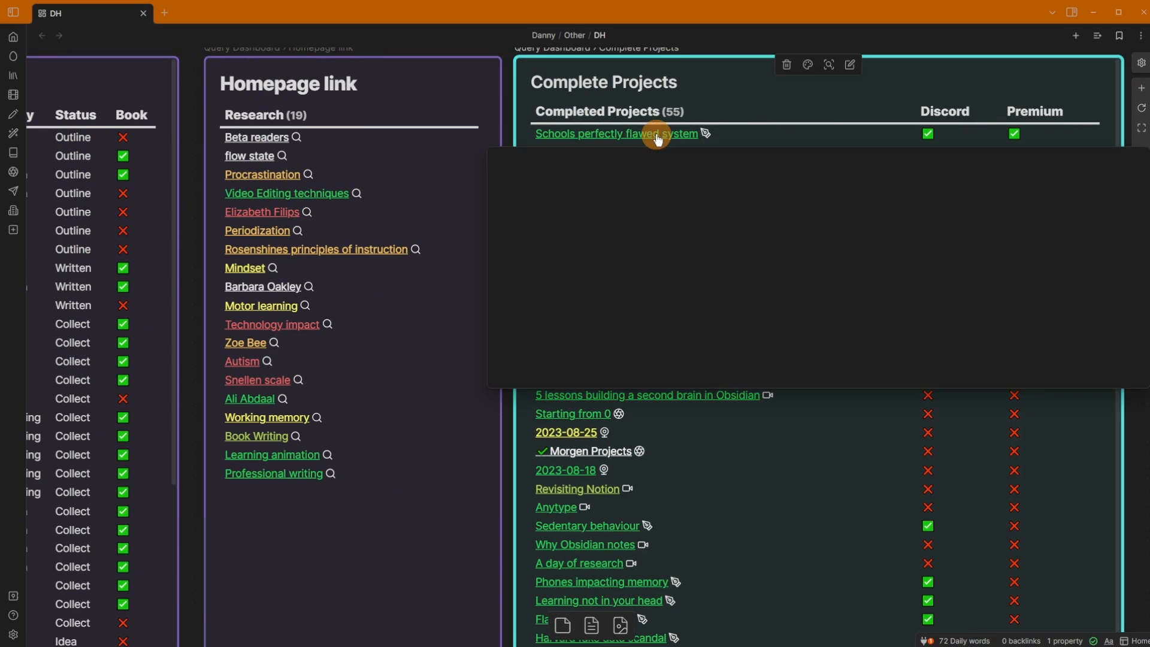
Step: Open the completed project Schools perfectly flawed system and read through to its Issues of school section
{"action": "left_click", "coordinate": [659, 134]}
{"action": "left_click", "coordinate": [161, 162]}
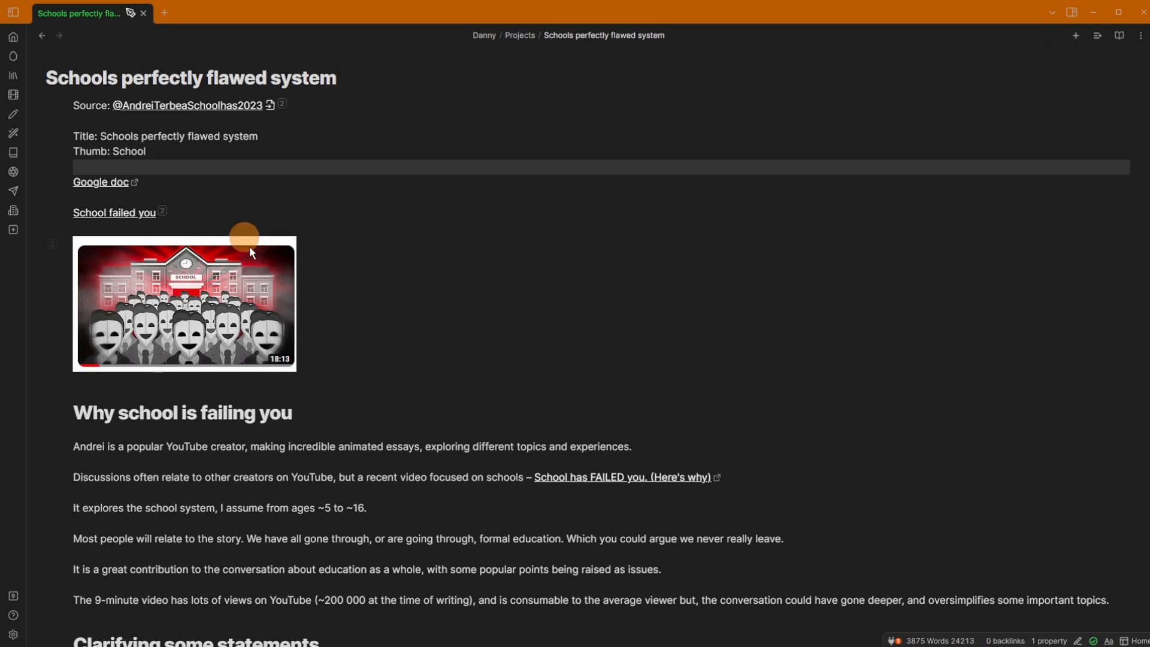
{"action": "scroll", "coordinate": [326, 351], "scroll_direction": "down", "scroll_amount": 3}
{"action": "scroll", "coordinate": [326, 352], "scroll_direction": "down", "scroll_amount": 20}
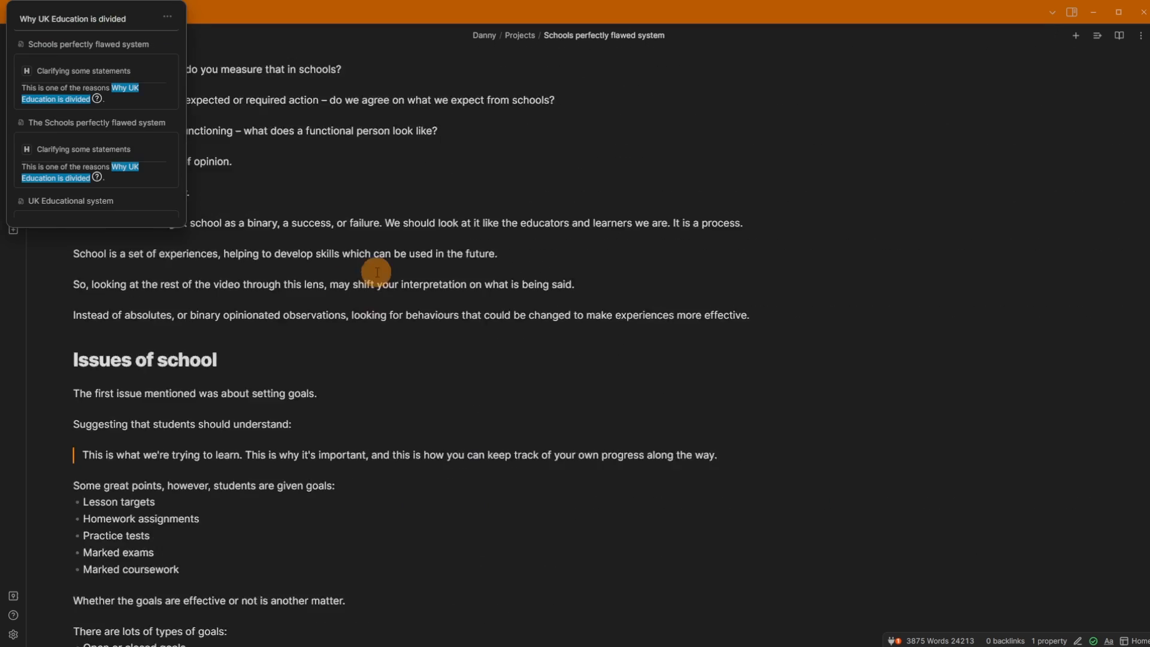
Step: Show the list of links for the Schools perfectly flawed system note beside its text
{"action": "left_click", "coordinate": [482, 324]}
{"action": "left_click", "coordinate": [1076, 12]}
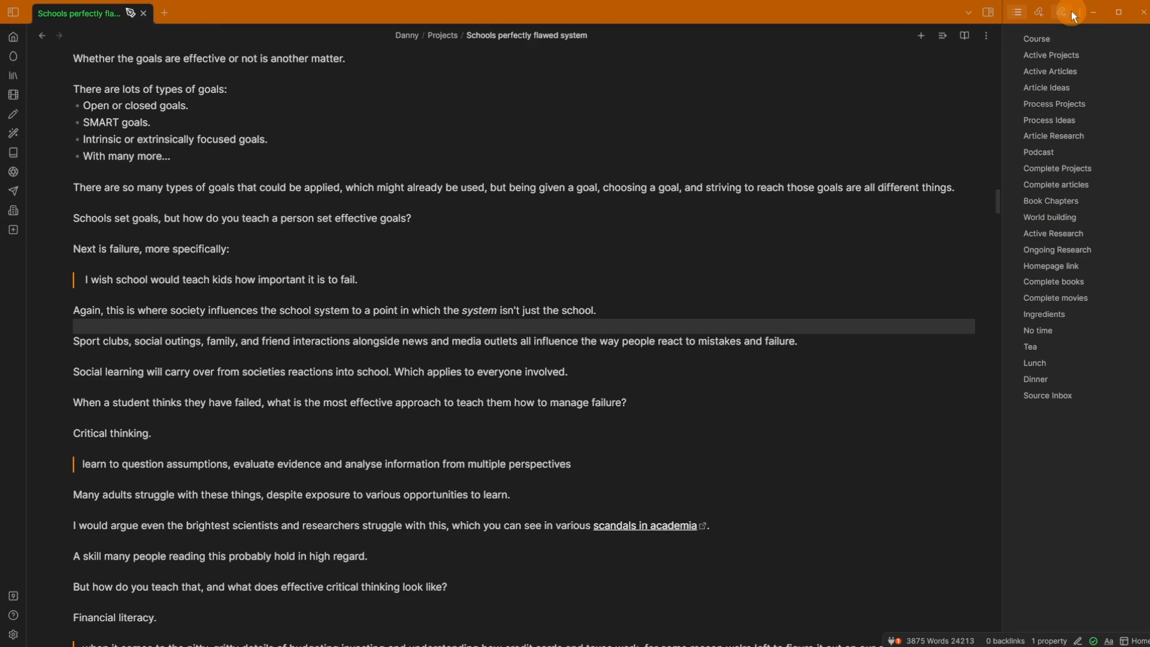
{"action": "left_click", "coordinate": [1036, 12]}
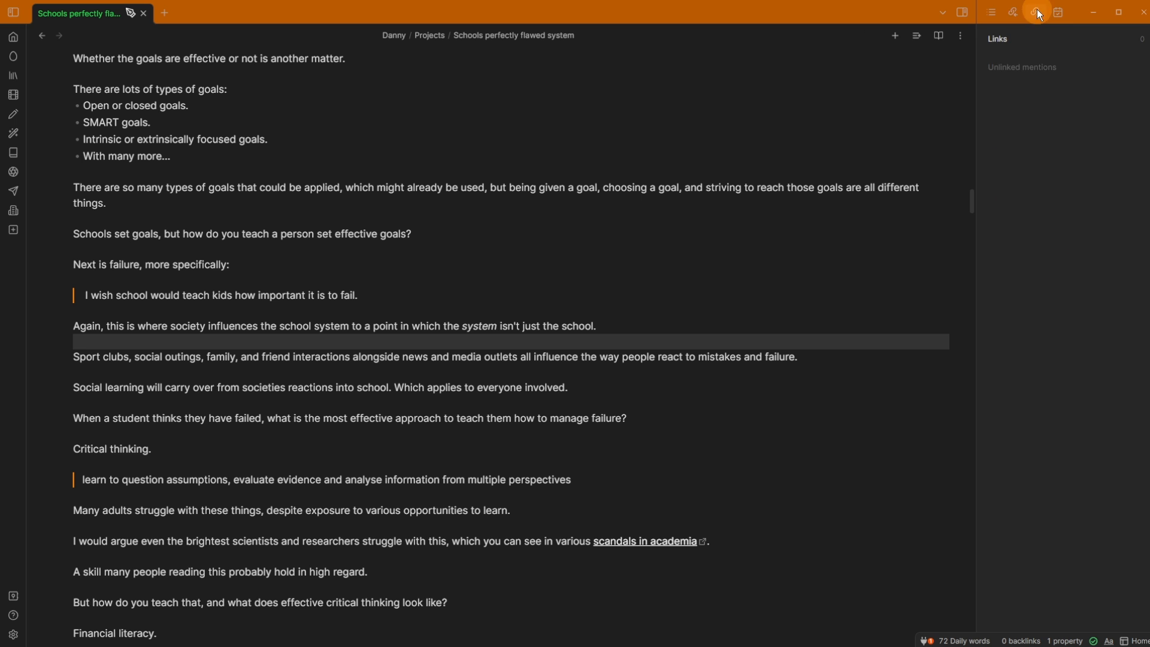
Step: Show the backlinks of the Schools perfectly flawed system note, then return to the DH dashboard
{"action": "left_click", "coordinate": [1013, 12]}
{"action": "left_click", "coordinate": [376, 170]}
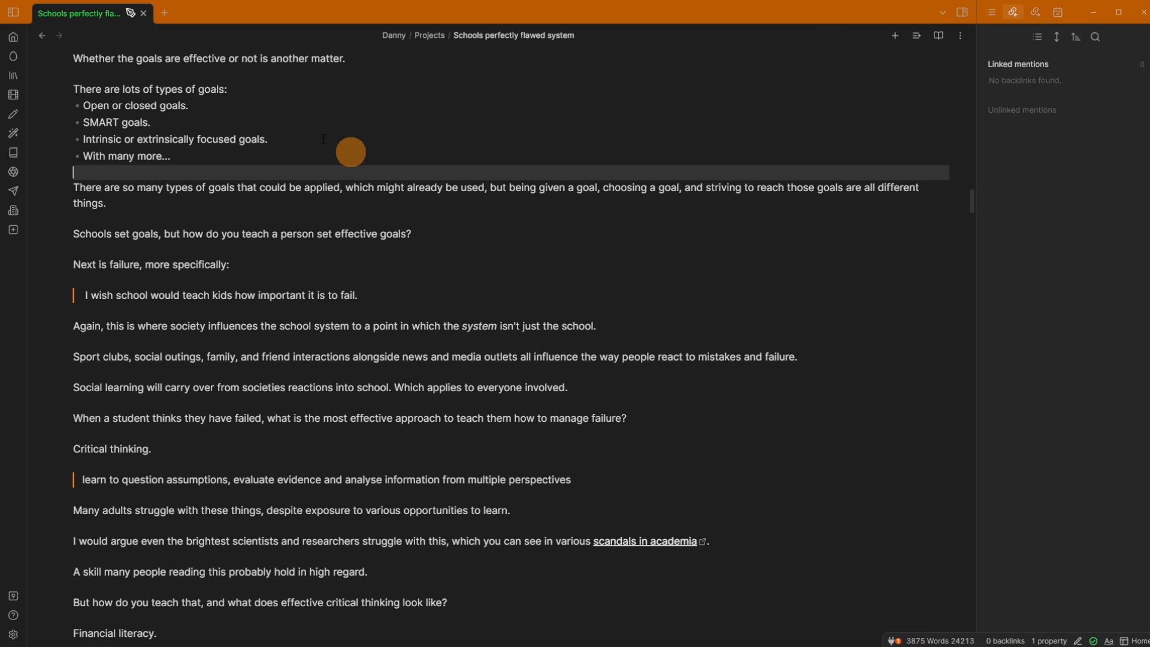
{"action": "left_click", "coordinate": [43, 35]}
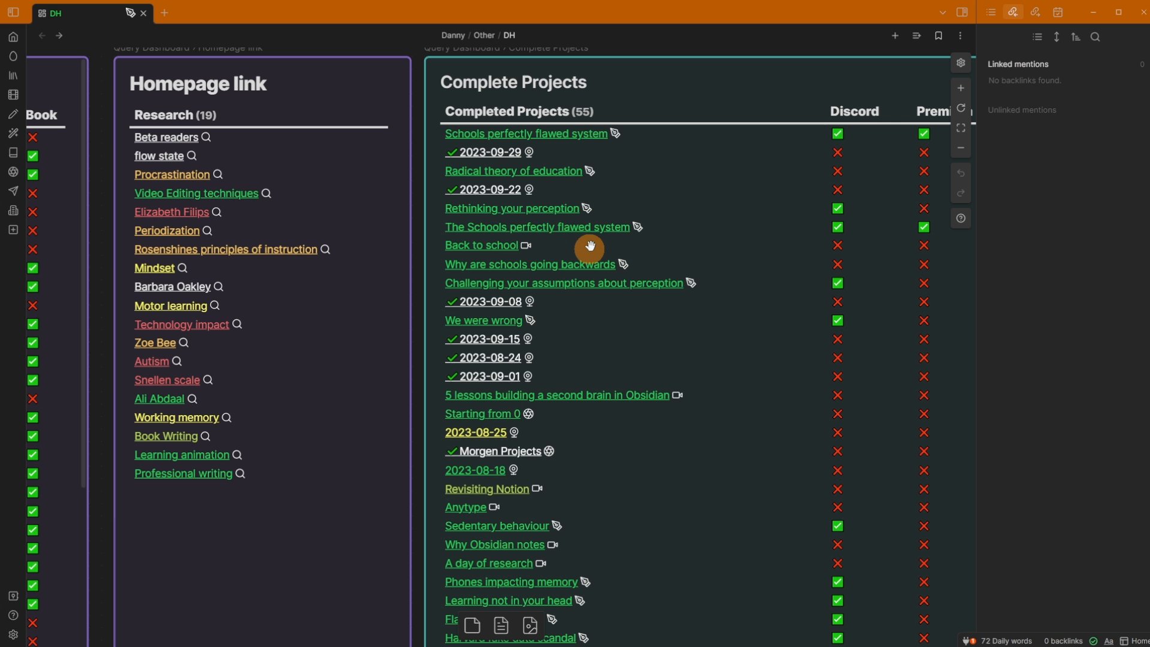
Step: Open the completed project Radical theory of education and skim it to the end and back to its title
{"action": "left_click", "coordinate": [552, 173]}
{"action": "scroll", "coordinate": [288, 251], "scroll_direction": "down", "scroll_amount": 10}
{"action": "scroll", "coordinate": [288, 258], "scroll_direction": "down", "scroll_amount": 20}
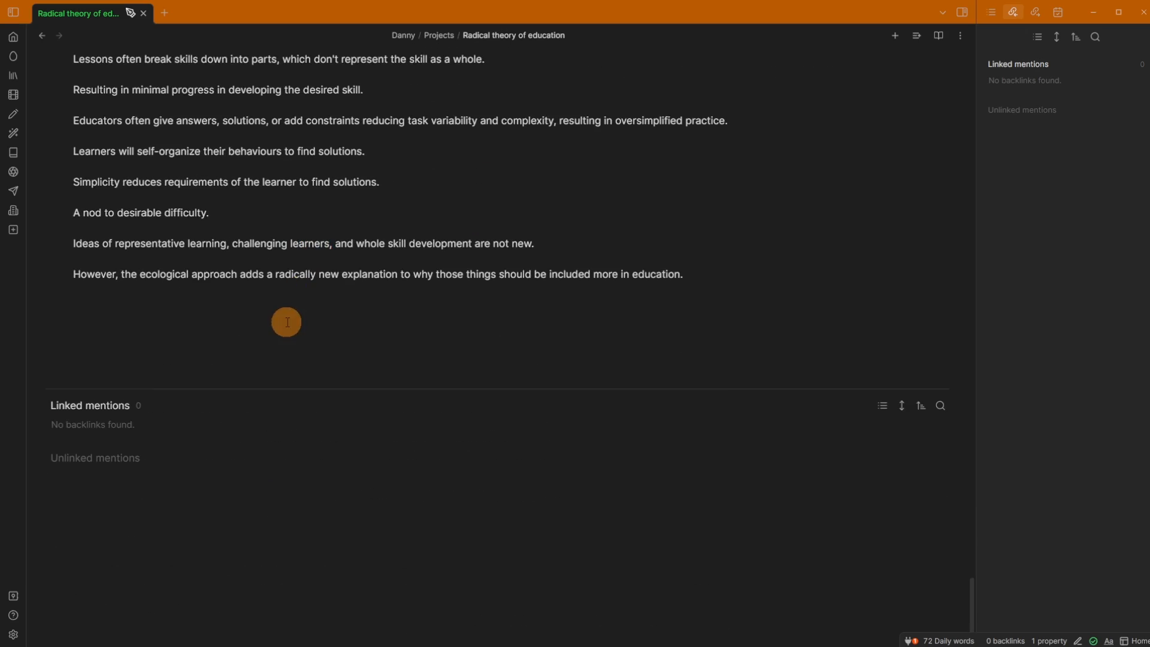
{"action": "scroll", "coordinate": [336, 315], "scroll_direction": "up", "scroll_amount": 15}
{"action": "scroll", "coordinate": [338, 314], "scroll_direction": "up", "scroll_amount": 20}
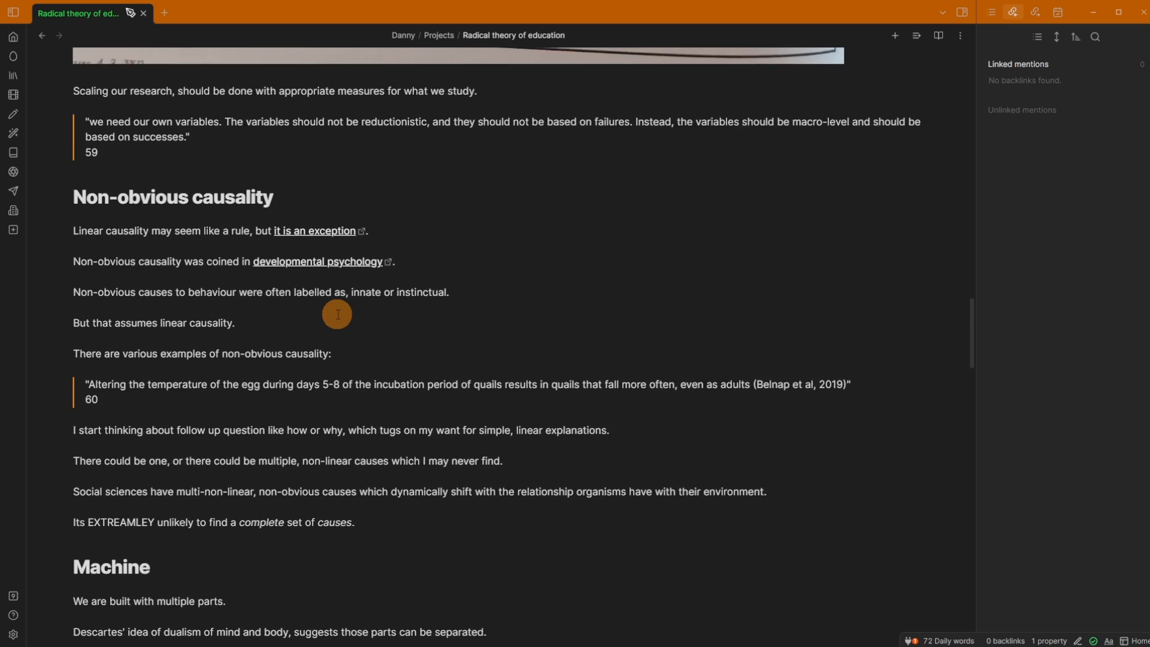
{"action": "scroll", "coordinate": [336, 312], "scroll_direction": "up", "scroll_amount": 6}
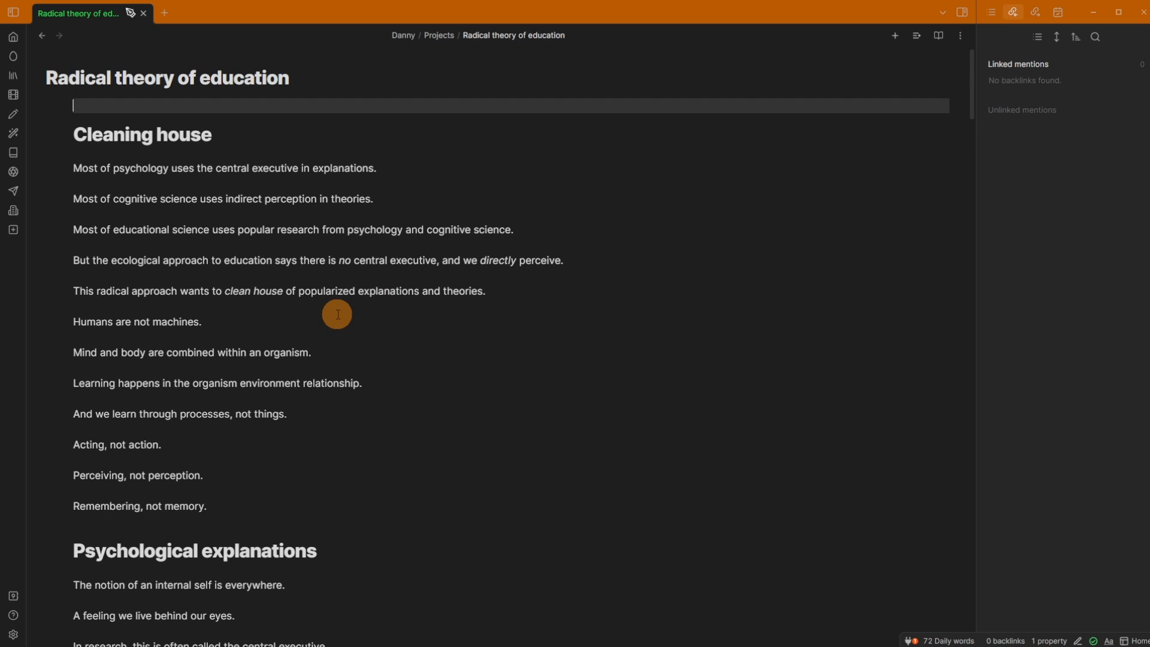
Step: Insert a link to the Ecological psychology note on a new line above the Cleaning house heading
{"action": "key", "text": "Return"}
{"action": "key", "text": "Return"}
{"action": "type", "text": "[[ecol"}
{"action": "key", "text": "Down"}
{"action": "key", "text": "Return"}
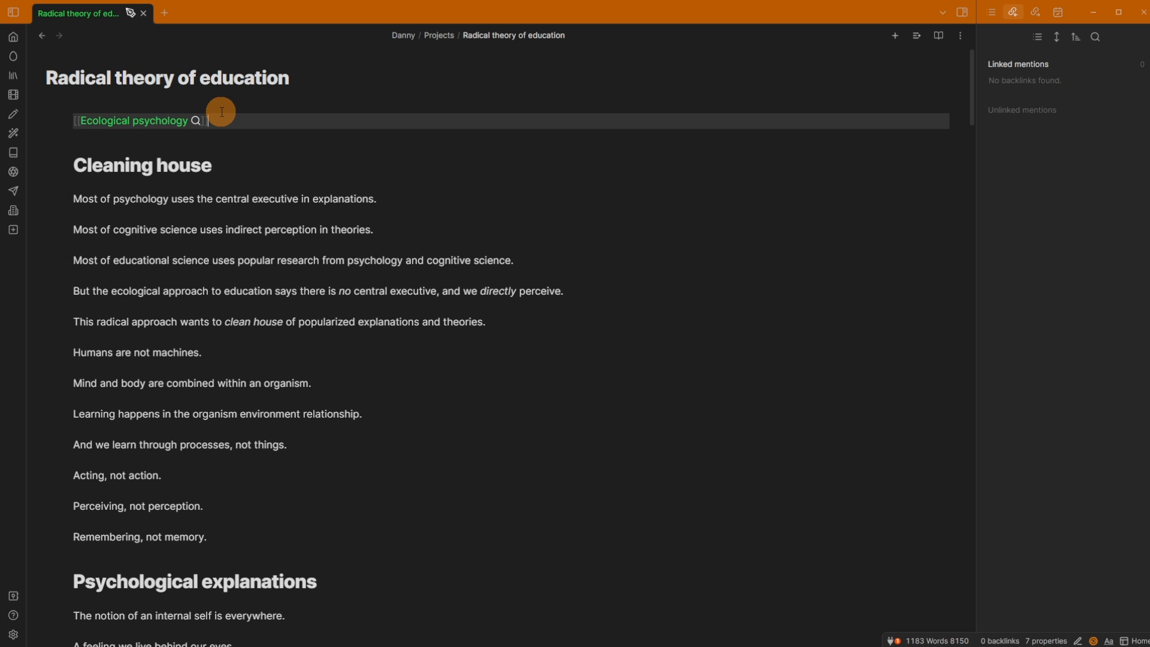
{"action": "left_click", "coordinate": [206, 139]}
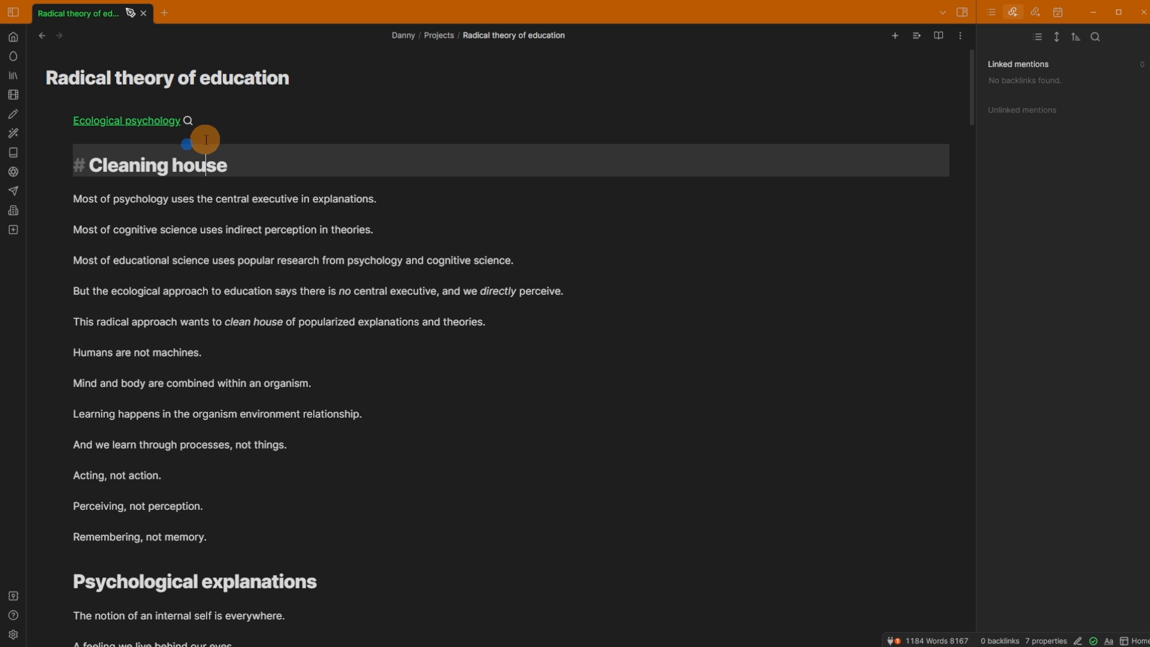
Step: Open the linked Ecological psychology note in a split pane beside the essay and compare the backlinks of both notes
{"action": "left_click", "coordinate": [165, 121], "text": "ctrl"}
{"action": "left_click_drag", "start_coordinate": [194, 13], "coordinate": [795, 310]}
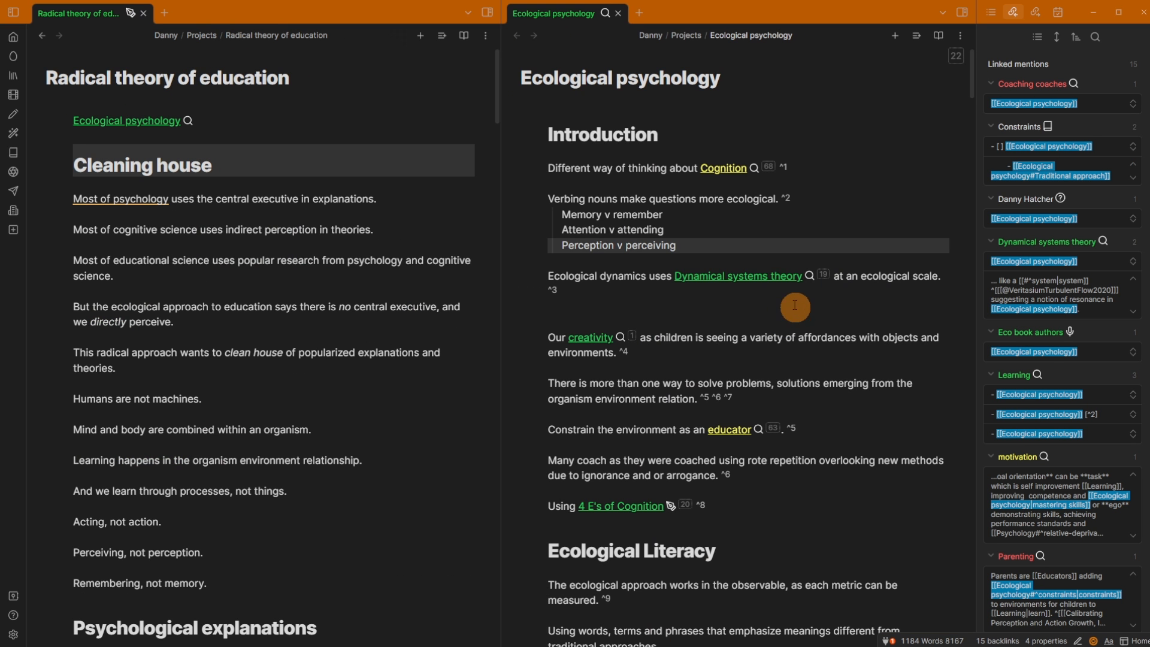
{"action": "left_click", "coordinate": [688, 230]}
{"action": "left_click", "coordinate": [663, 323]}
{"action": "left_click", "coordinate": [209, 138]}
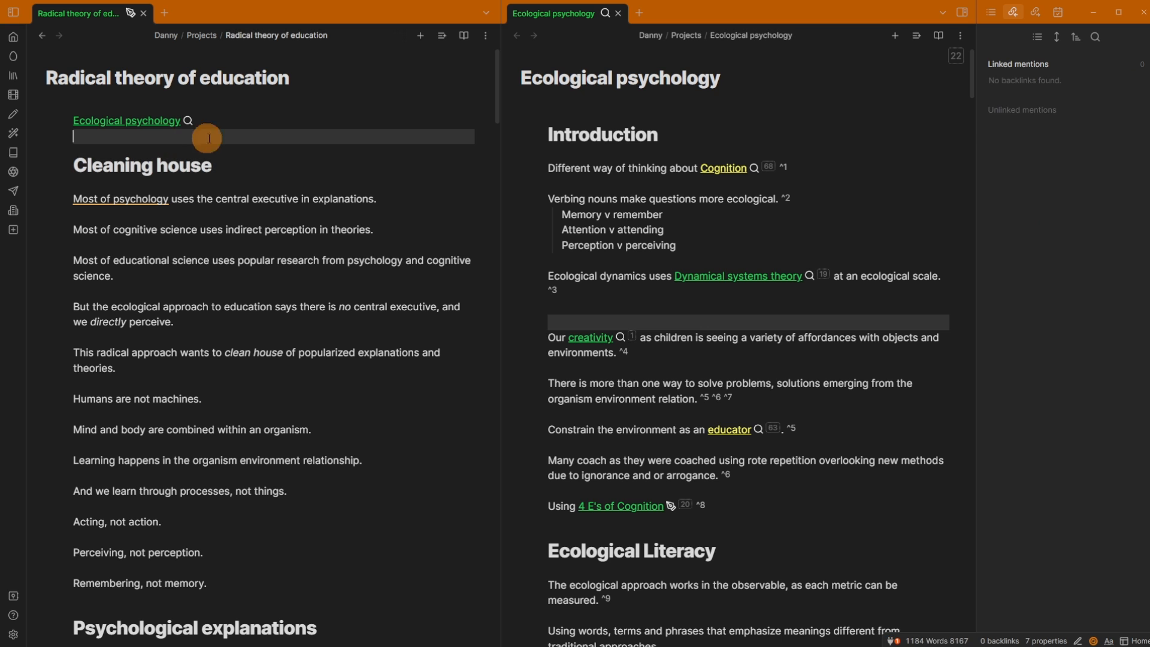
{"action": "left_click", "coordinate": [662, 306]}
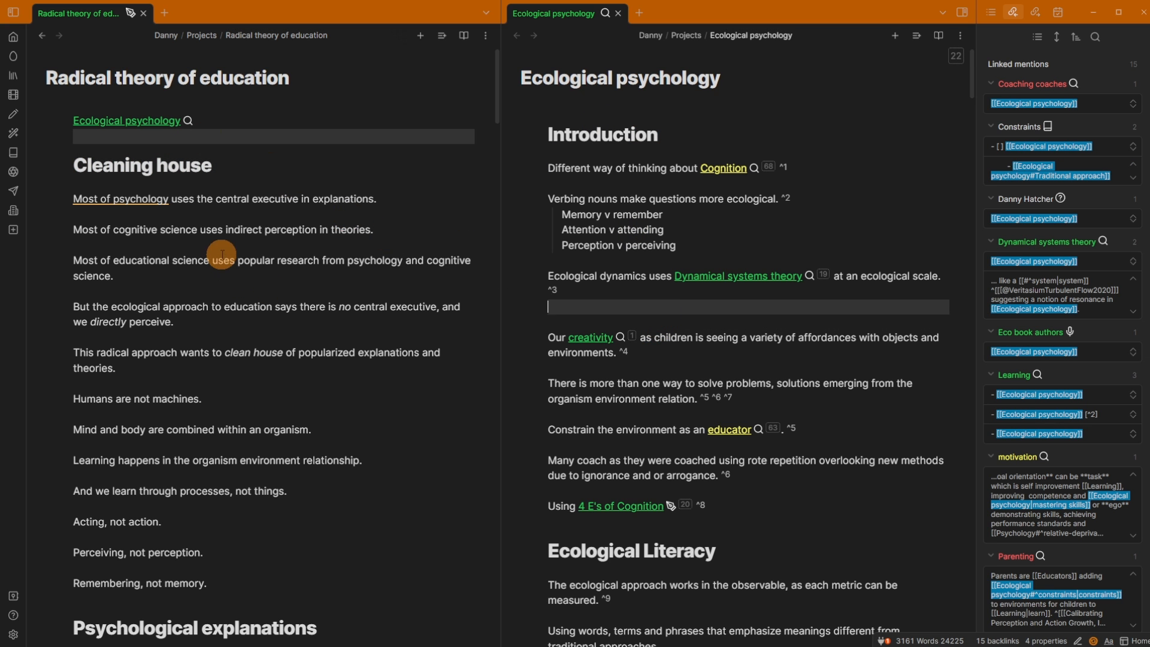
Step: Collapse the linked mentions of Ecological psychology to note titles and check the footnote markers in its Introduction
{"action": "left_click", "coordinate": [1036, 37]}
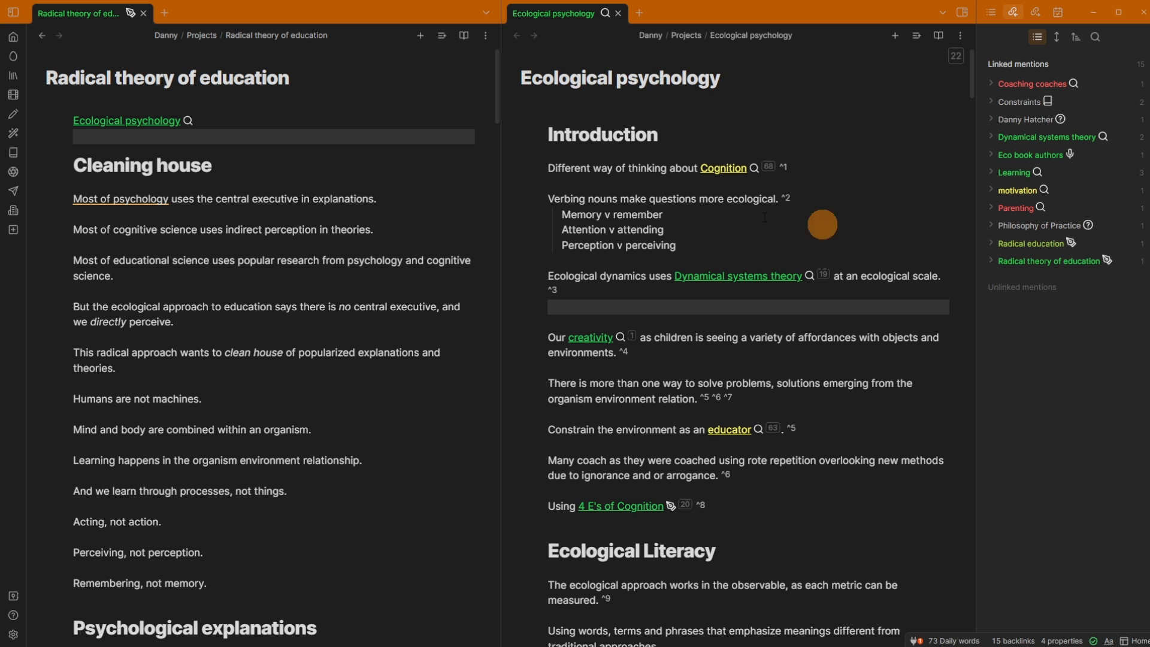
{"action": "left_click", "coordinate": [637, 214]}
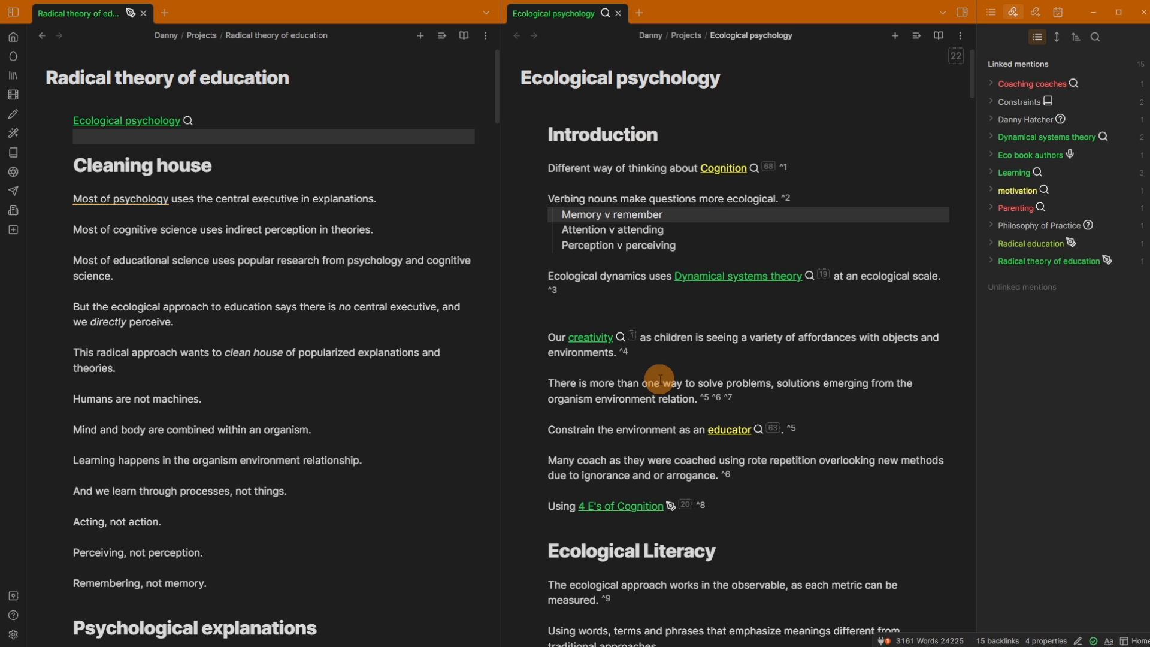
{"action": "left_click", "coordinate": [749, 400]}
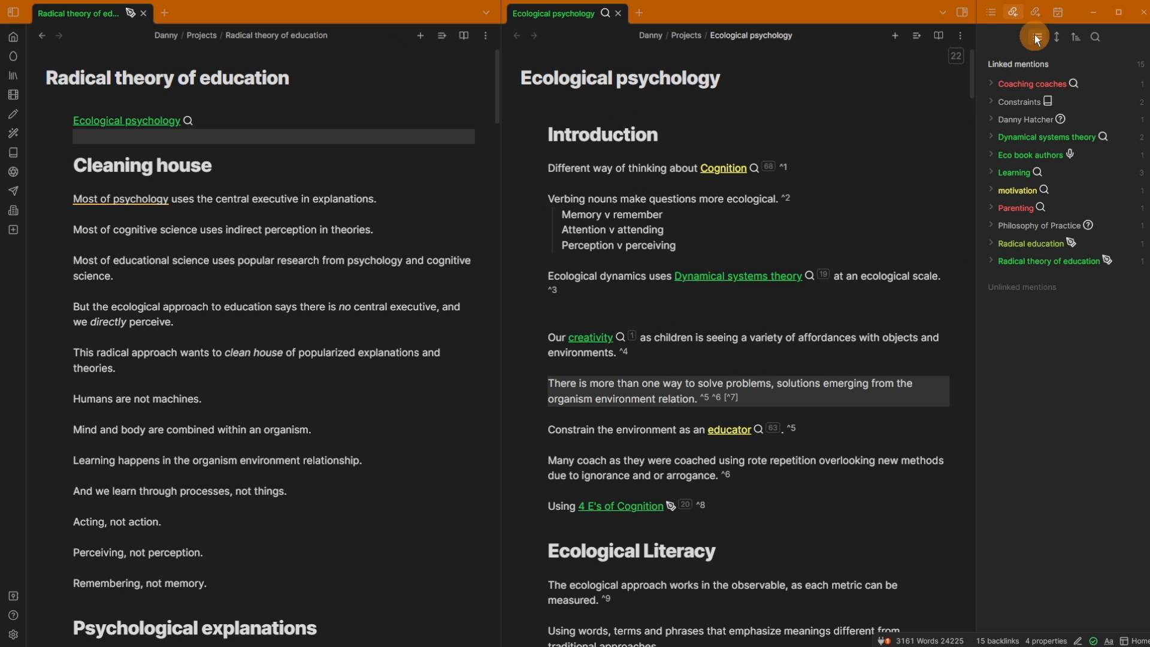
Step: Show the outline of Ecological psychology and jump to its References section to examine the footnote sources
{"action": "left_click", "coordinate": [990, 12]}
{"action": "left_click", "coordinate": [1018, 200]}
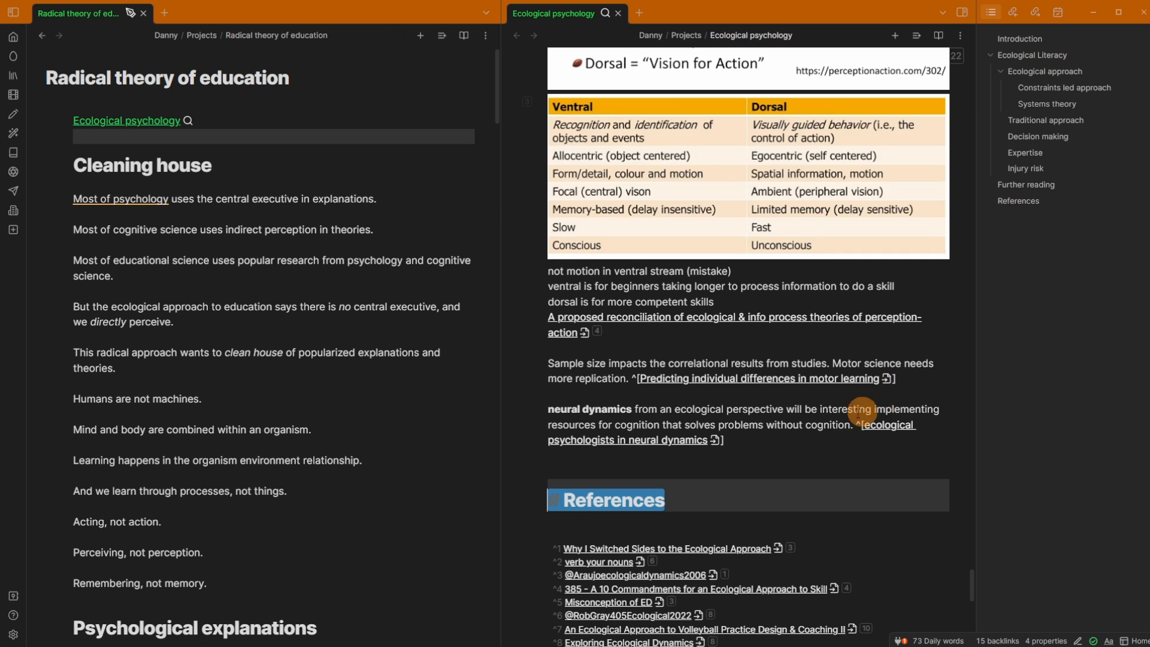
{"action": "scroll", "coordinate": [760, 464], "scroll_direction": "down", "scroll_amount": 6}
{"action": "scroll", "coordinate": [691, 312], "scroll_direction": "up", "scroll_amount": 3}
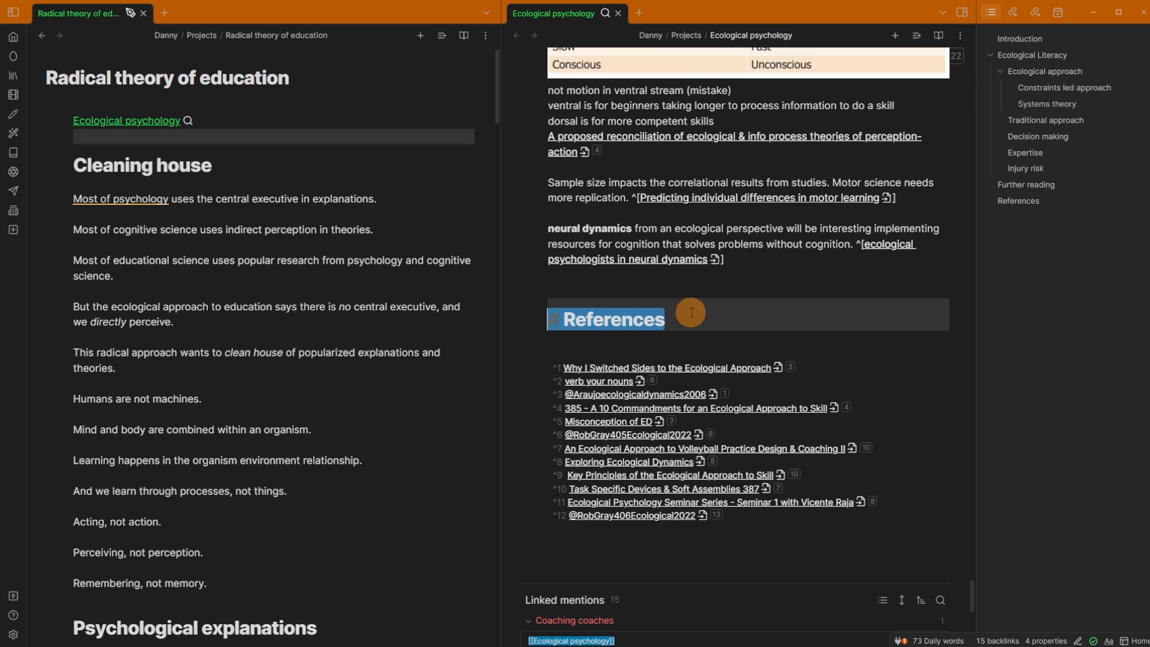
{"action": "left_click", "coordinate": [601, 180]}
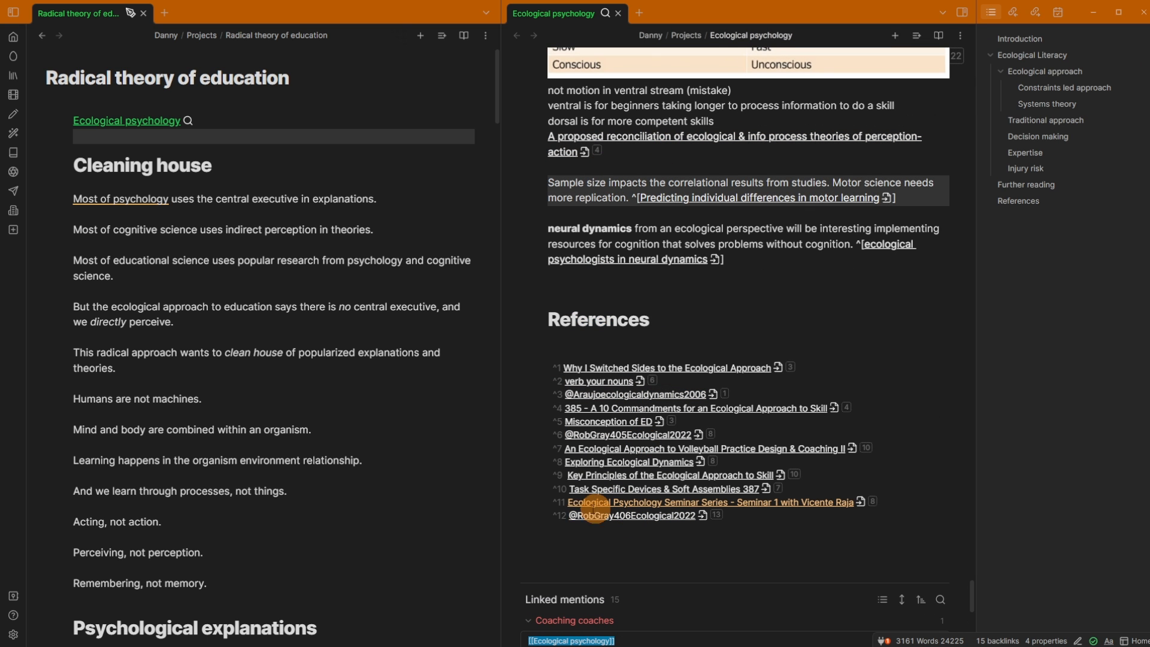
Step: Show the backlinks again, open the referenced source Why I Switched Sides to the Ecological Approach, then return to Ecological psychology
{"action": "left_click", "coordinate": [1009, 15]}
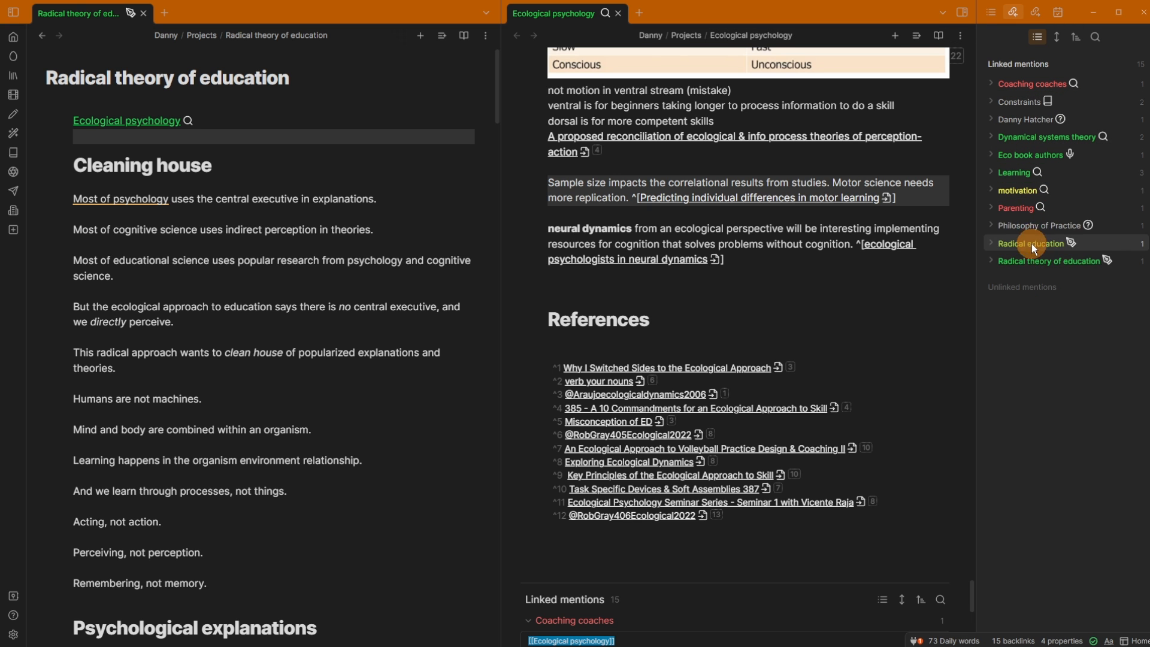
{"action": "left_click", "coordinate": [685, 162]}
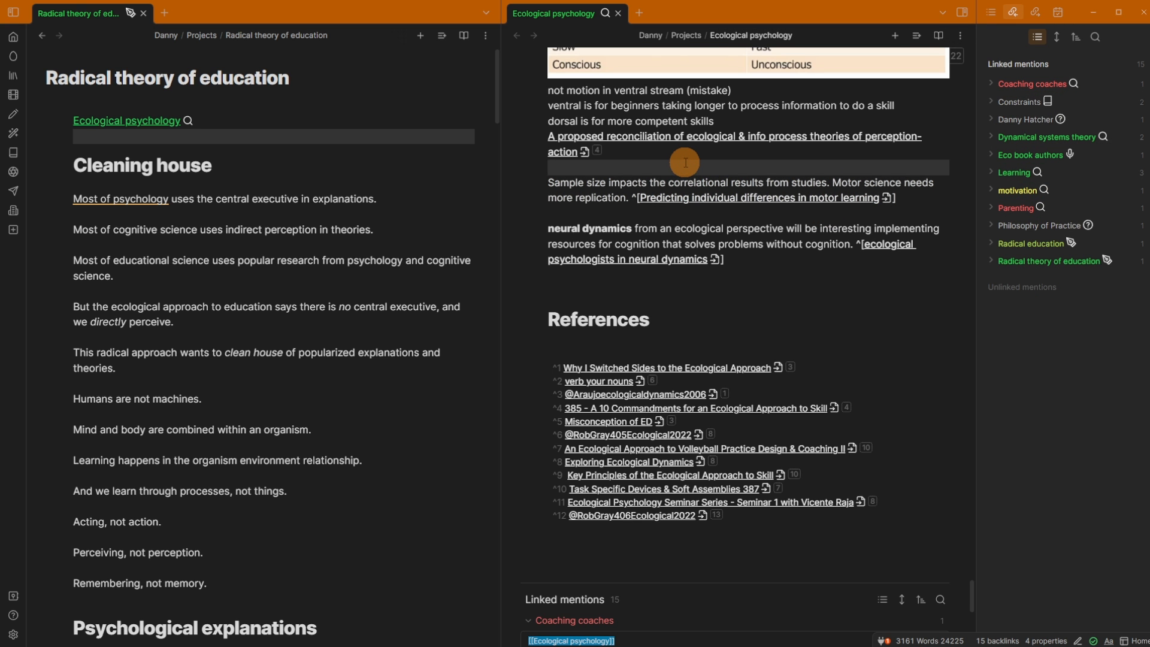
{"action": "left_click", "coordinate": [701, 367]}
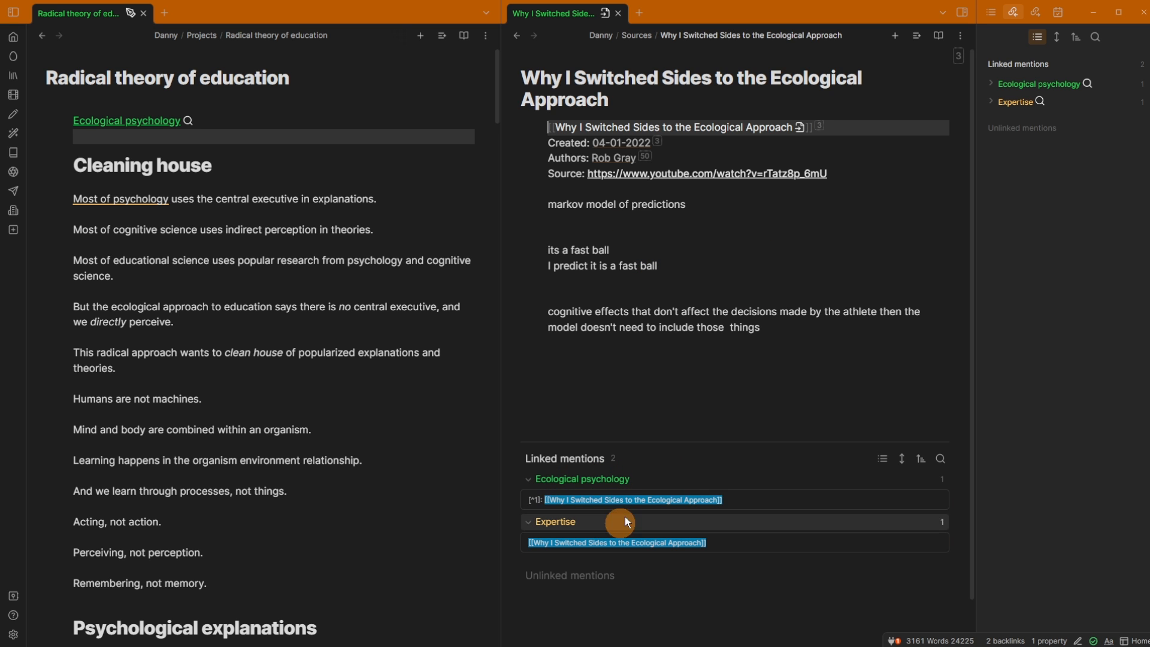
{"action": "left_click", "coordinate": [517, 36]}
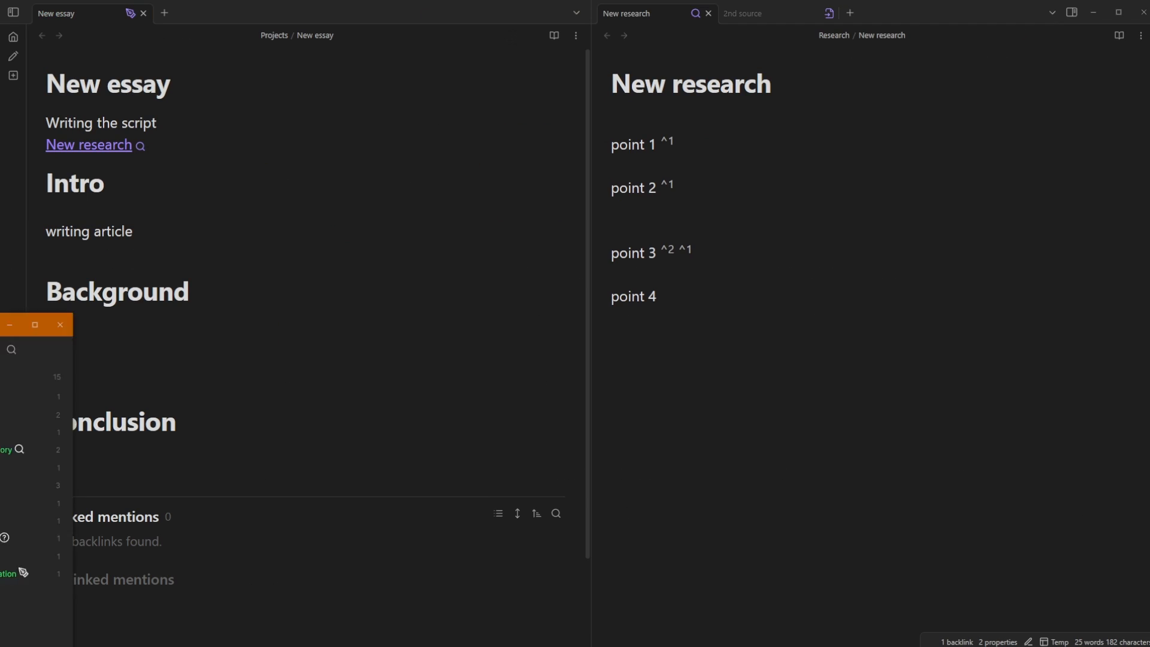
Step: Switch back to the vault with New essay and delete surplus blank lines between point 4 and References in New research
{"action": "left_click", "coordinate": [232, 324]}
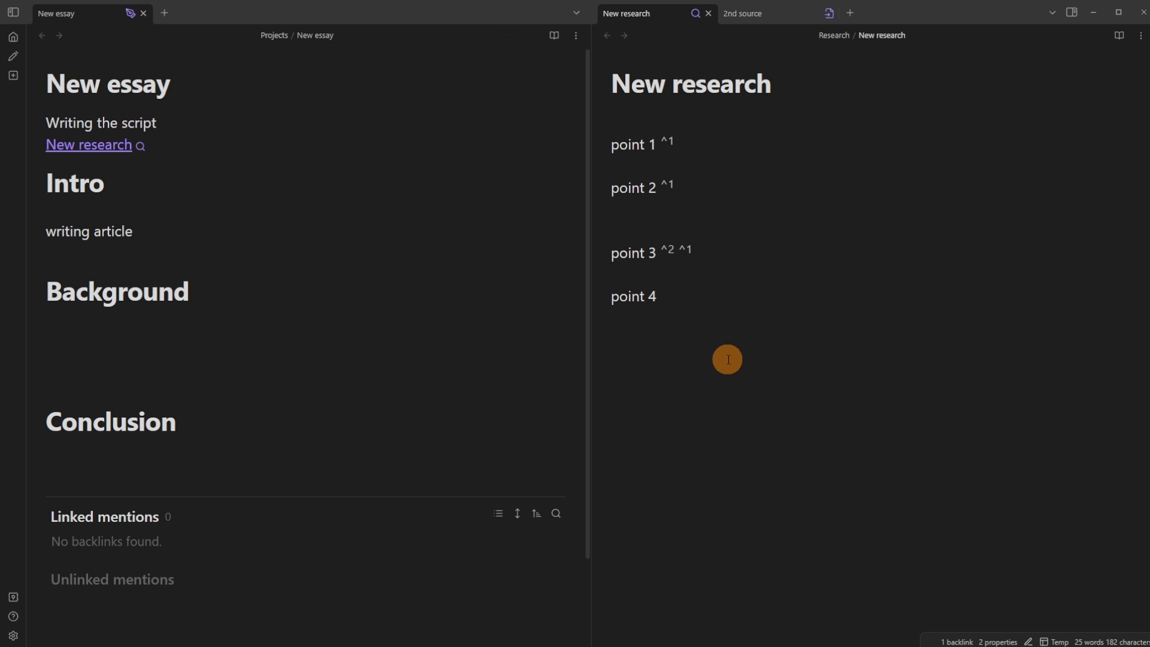
{"action": "scroll", "coordinate": [728, 360], "scroll_direction": "down", "scroll_amount": 5}
{"action": "scroll", "coordinate": [727, 360], "scroll_direction": "up", "scroll_amount": 5}
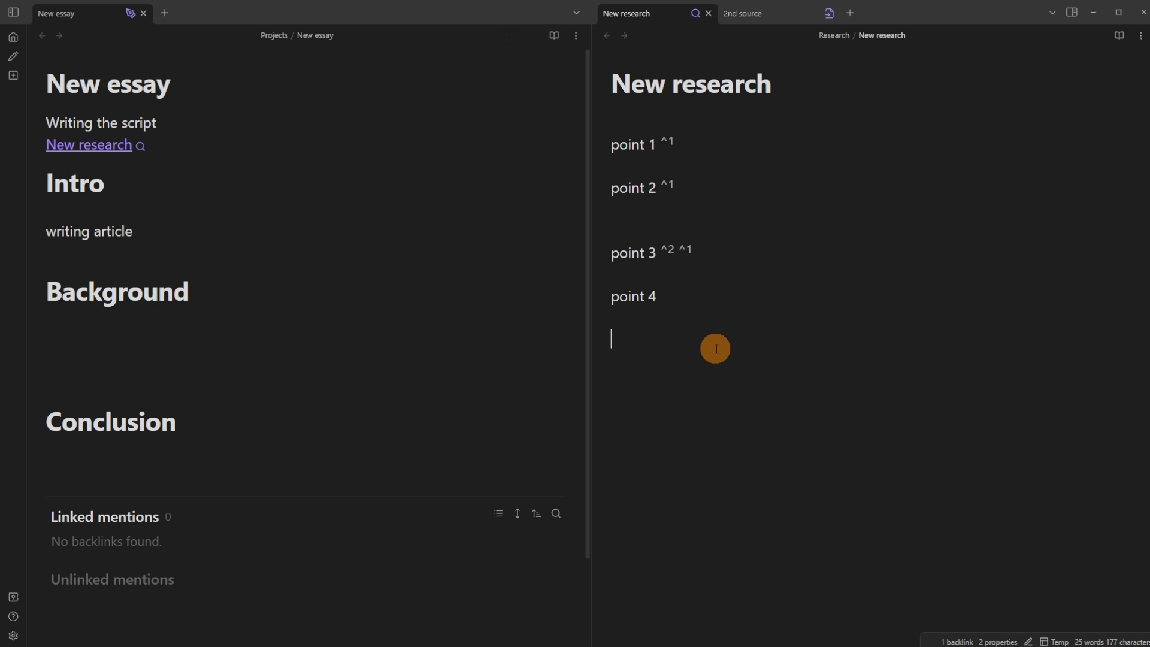
{"action": "key", "text": "Delete"}
{"action": "key", "text": "Delete"}
{"action": "key", "text": "Delete"}
{"action": "key", "text": "Delete"}
{"action": "key", "text": "Delete"}
{"action": "key", "text": "Delete"}
{"action": "key", "text": "Delete"}
{"action": "key", "text": "Delete"}
{"action": "key", "text": "Delete"}
{"action": "key", "text": "Delete"}
{"action": "key", "text": "Delete"}
{"action": "key", "text": "Delete"}
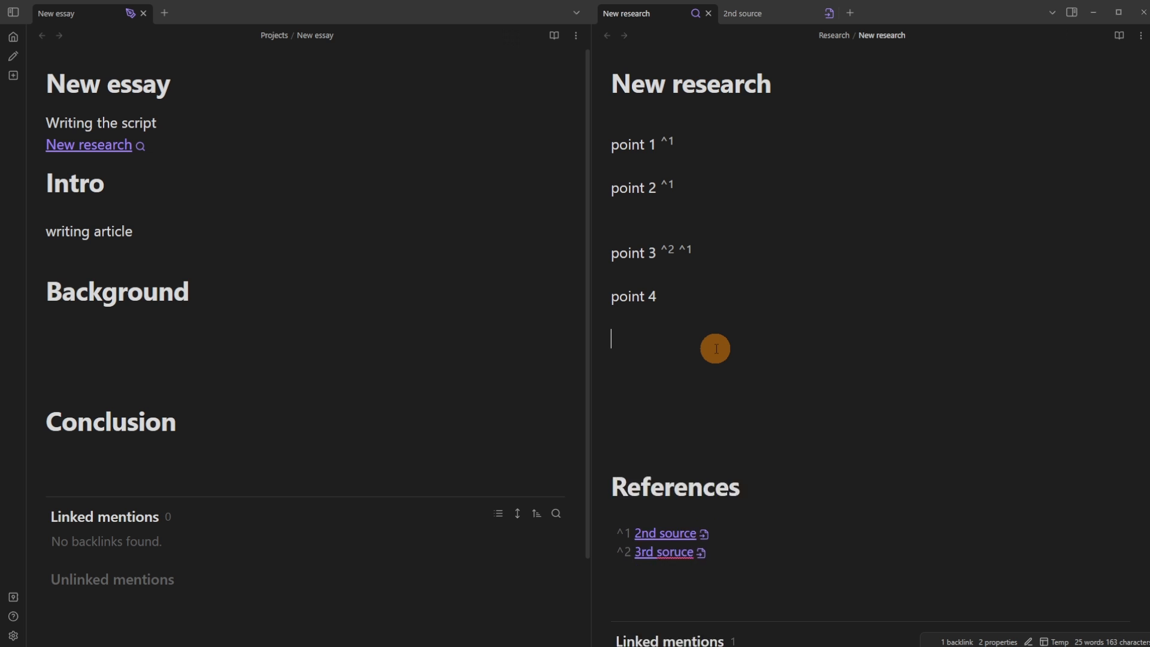
Step: Visit the Dashboard, restore the Temp writing workspace, and show the 2nd source note beside New essay
{"action": "left_click", "coordinate": [165, 360]}
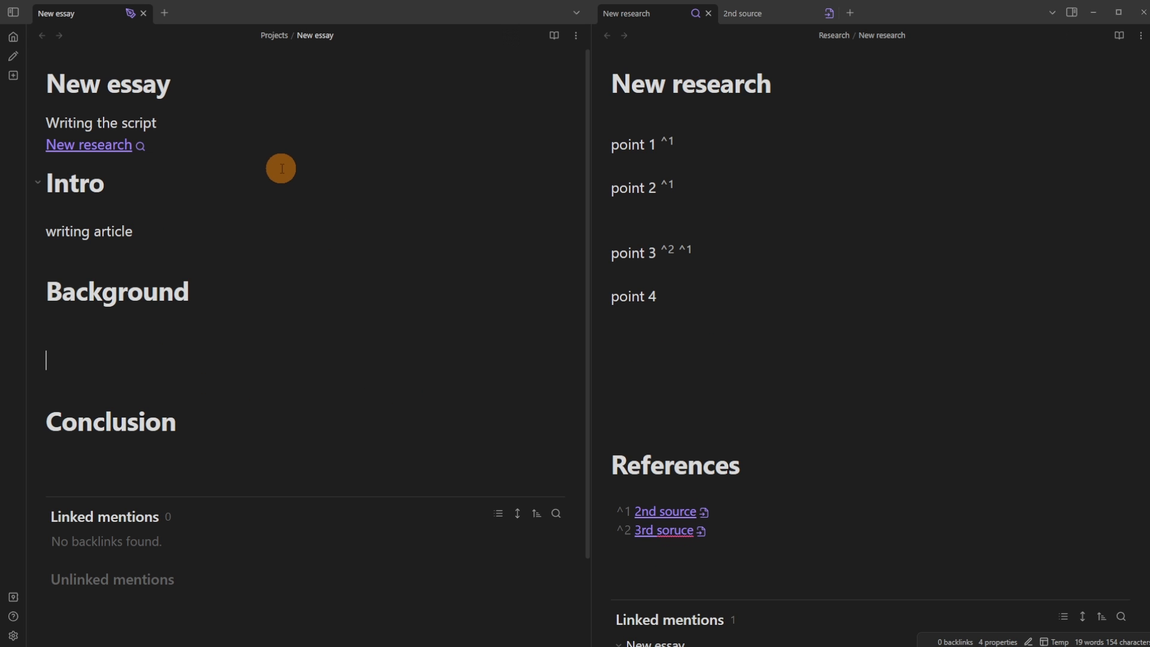
{"action": "left_click", "coordinate": [12, 46]}
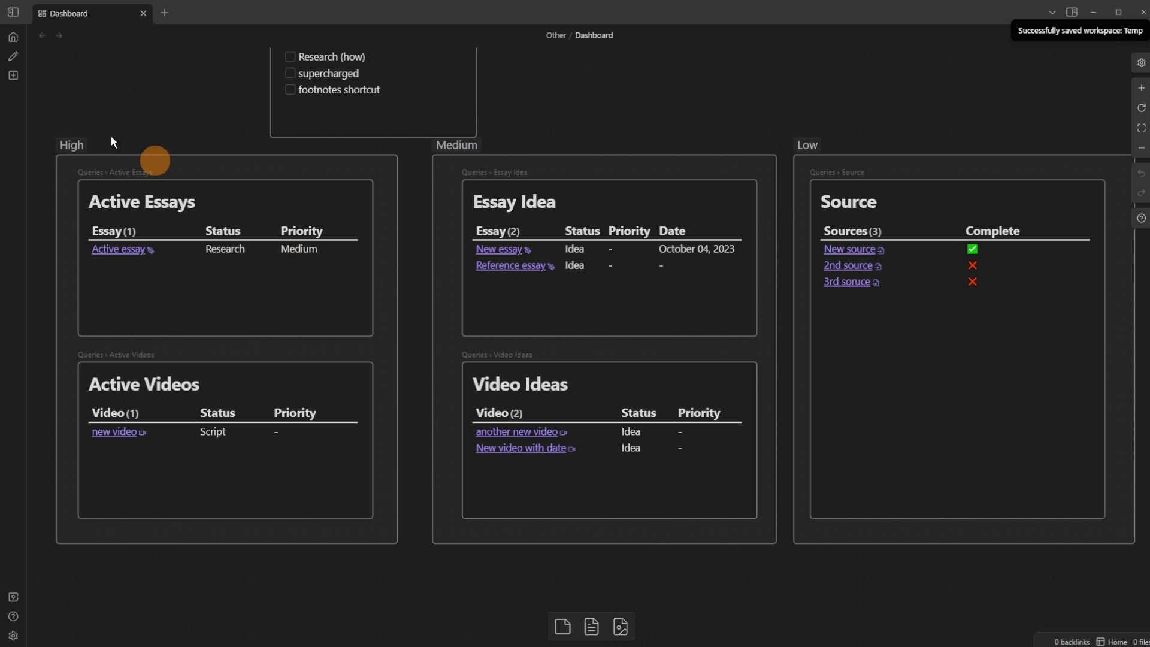
{"action": "left_click", "coordinate": [11, 55]}
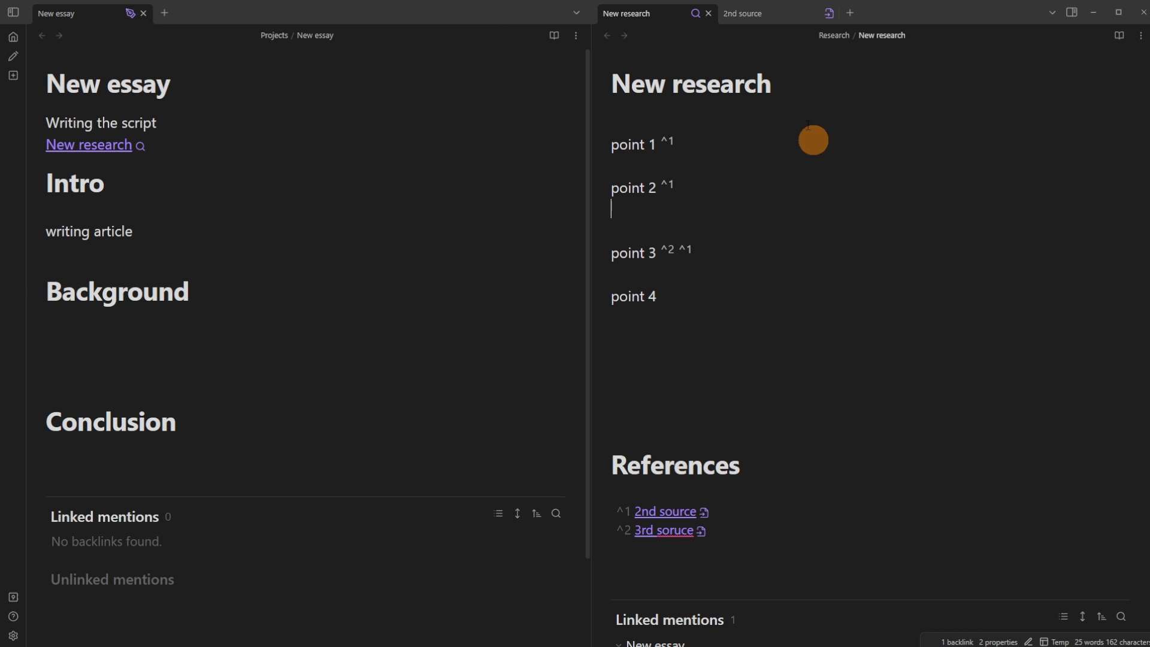
{"action": "left_click", "coordinate": [765, 13]}
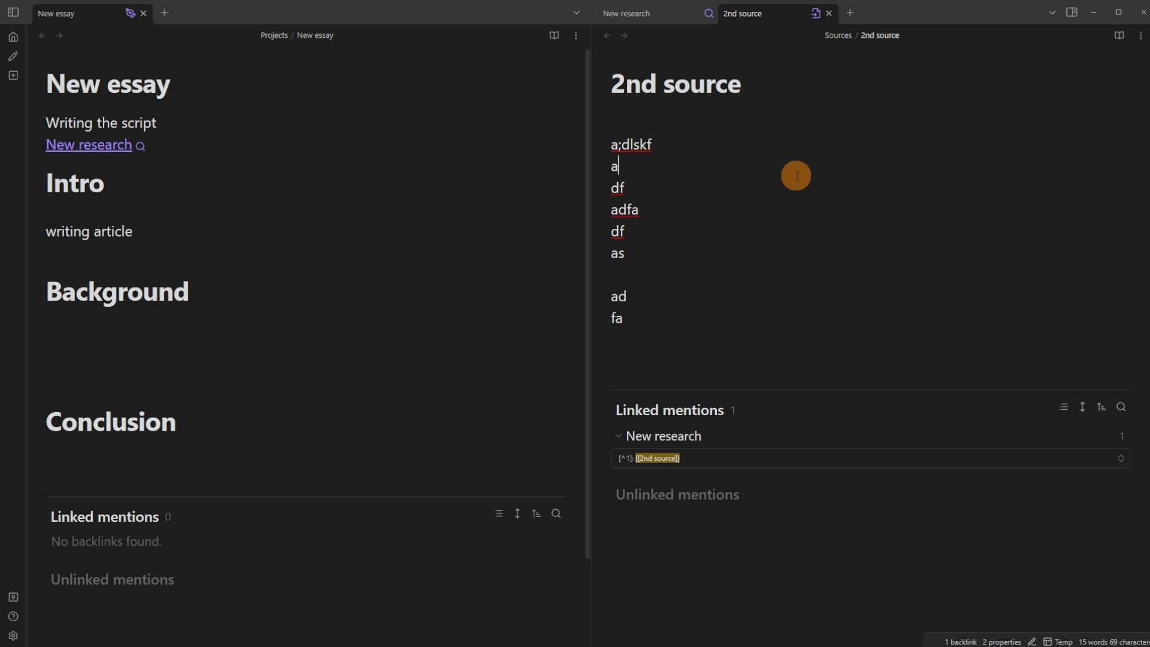
Step: Insert a link to 2nd source after "writing article" in the essay's Intro and add a blank line below it
{"action": "left_click", "coordinate": [228, 228]}
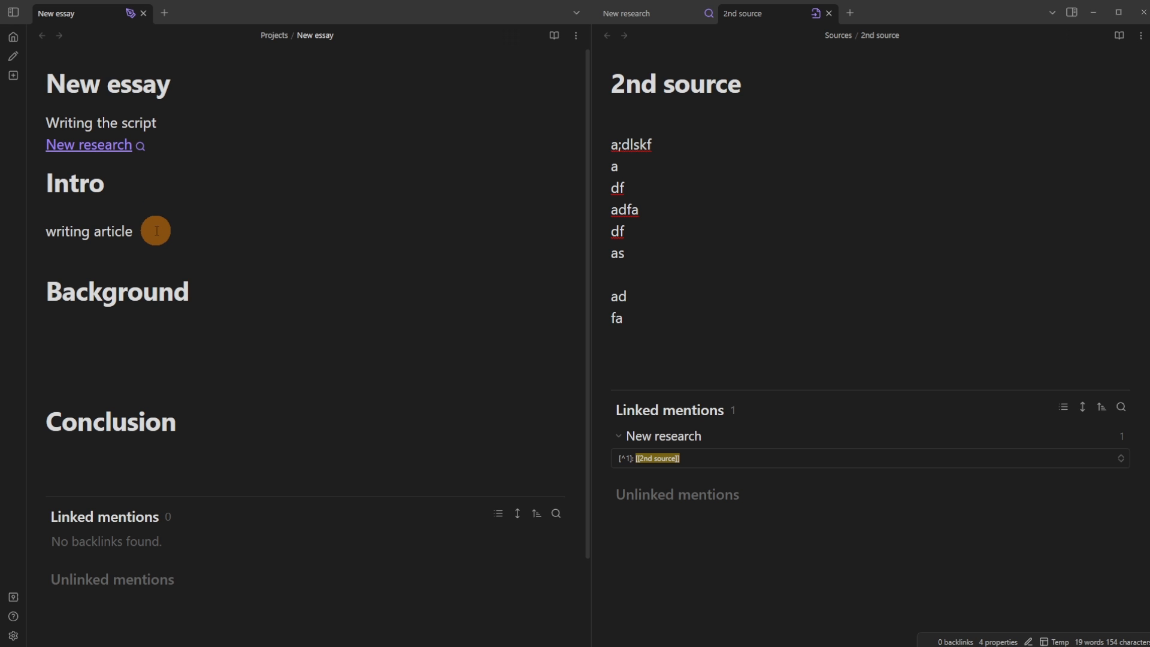
{"action": "type", "text": "[["}
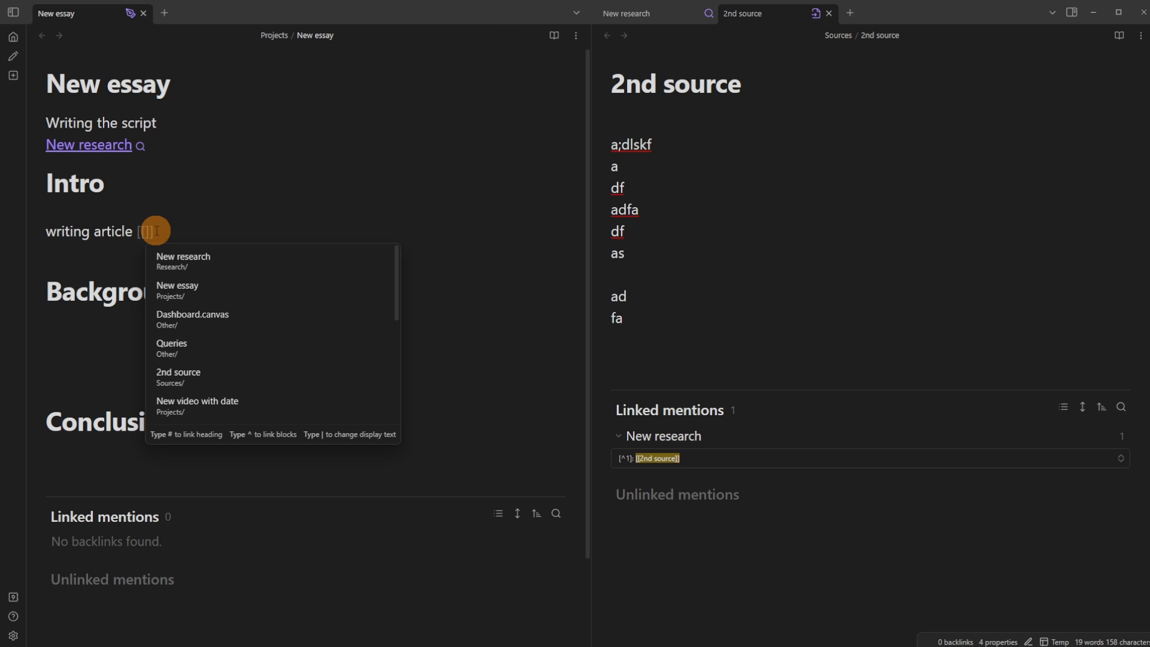
{"action": "key", "text": "Down"}
{"action": "key", "text": "Down"}
{"action": "key", "text": "Down"}
{"action": "key", "text": "Down"}
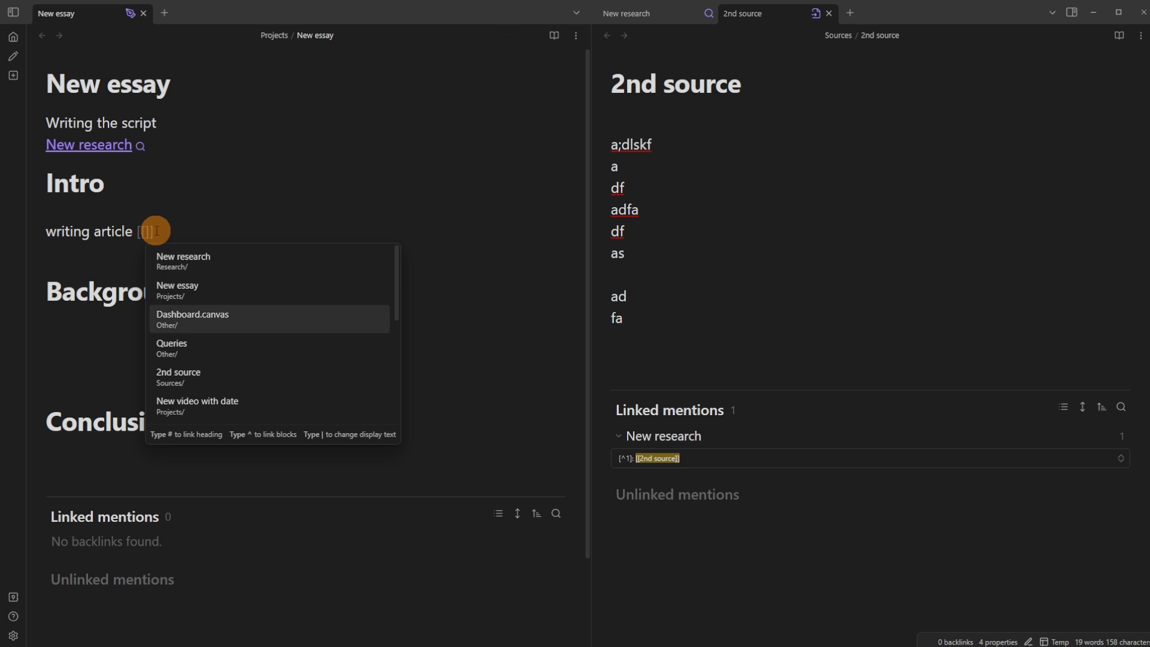
{"action": "key", "text": "Return"}
{"action": "key", "text": "Down"}
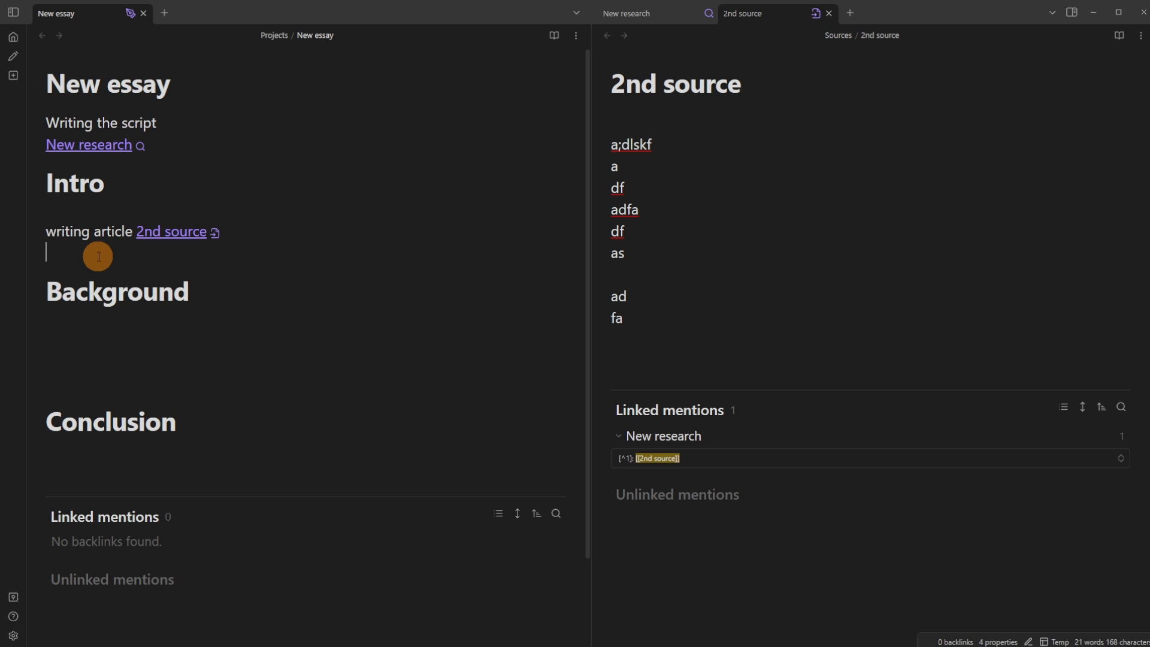
{"action": "key", "text": "Return"}
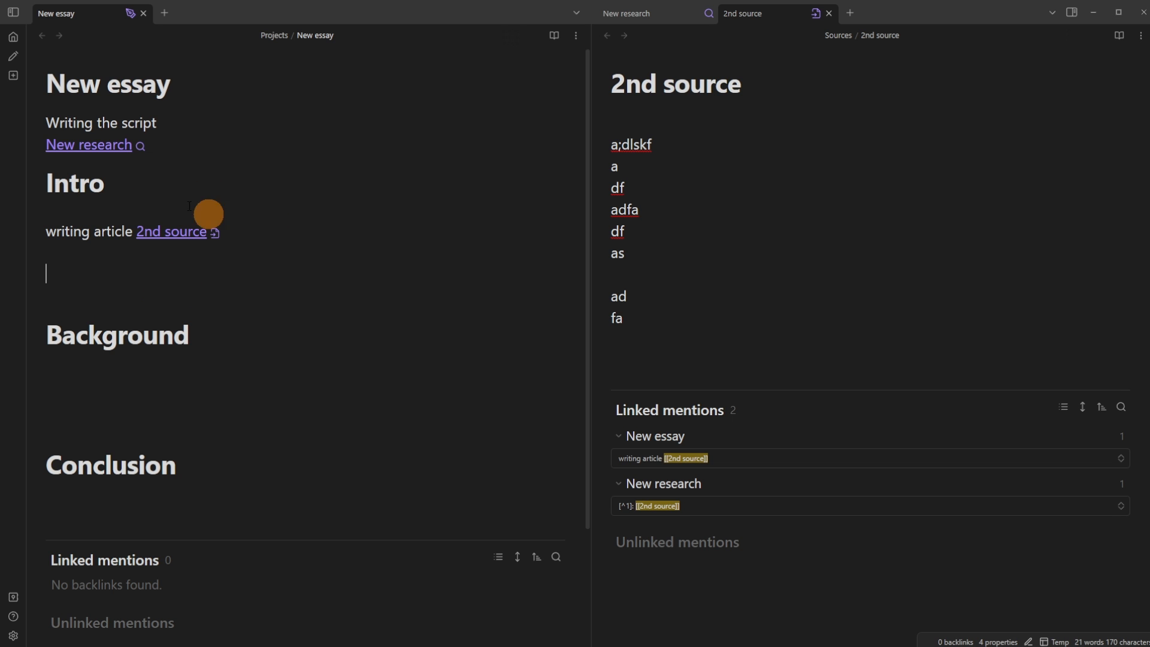
Step: Return to the Dashboard and create a new source note named "New source via command"
{"action": "left_click", "coordinate": [13, 36]}
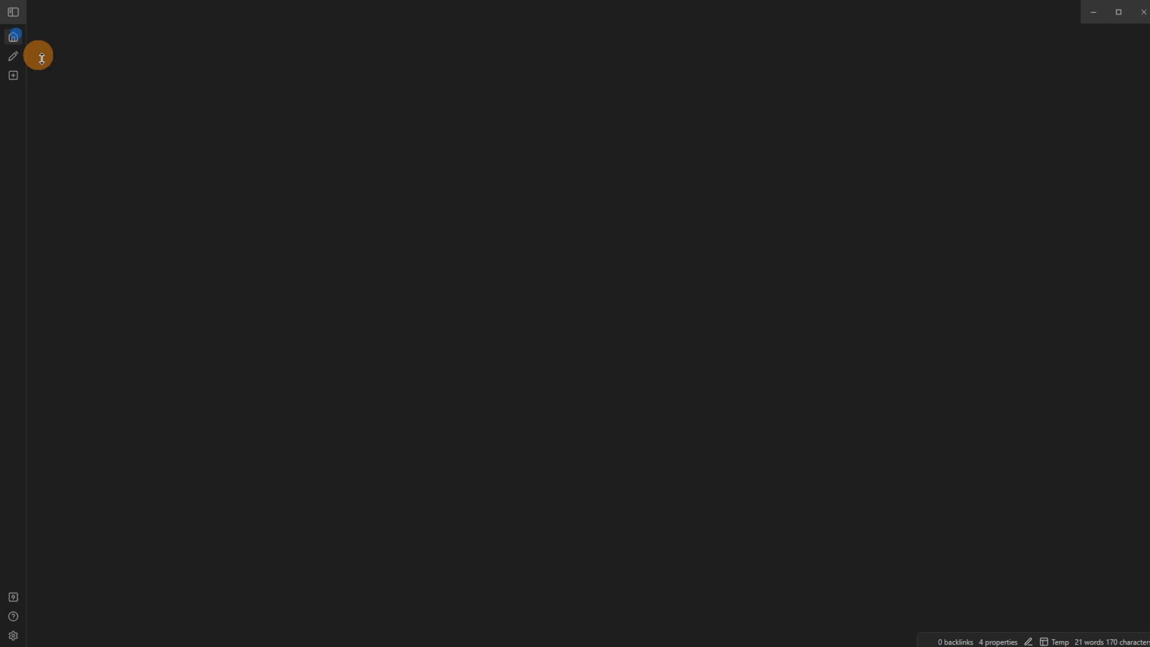
{"action": "left_click", "coordinate": [14, 76]}
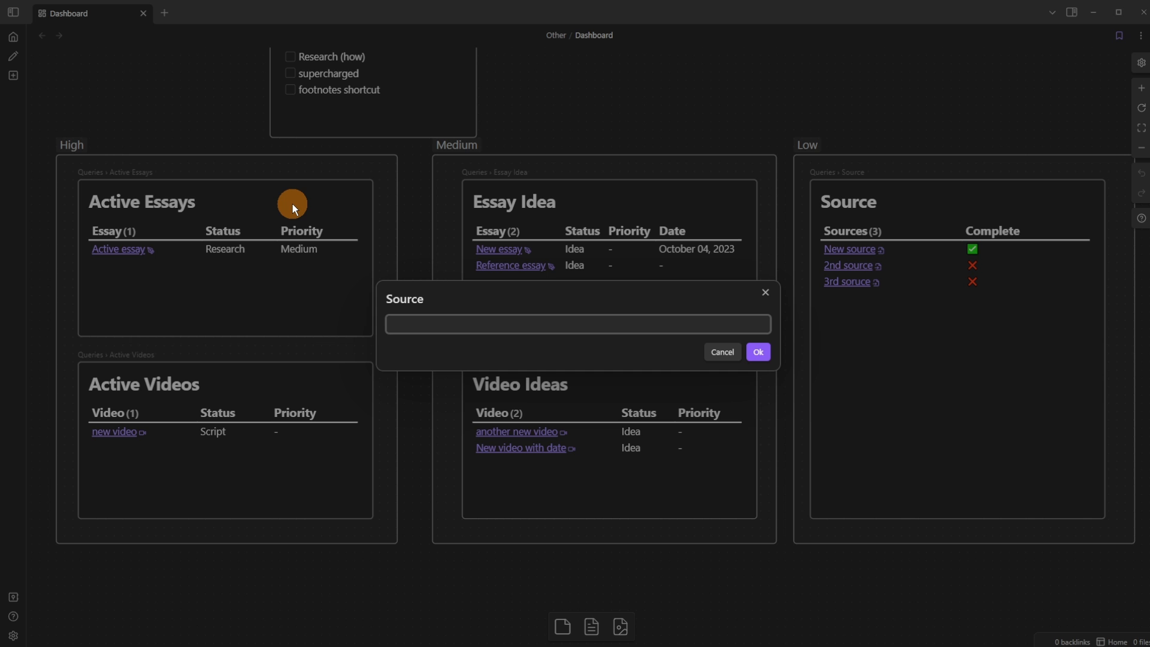
{"action": "type", "text": "New source via command"}
{"action": "key", "text": "Return"}
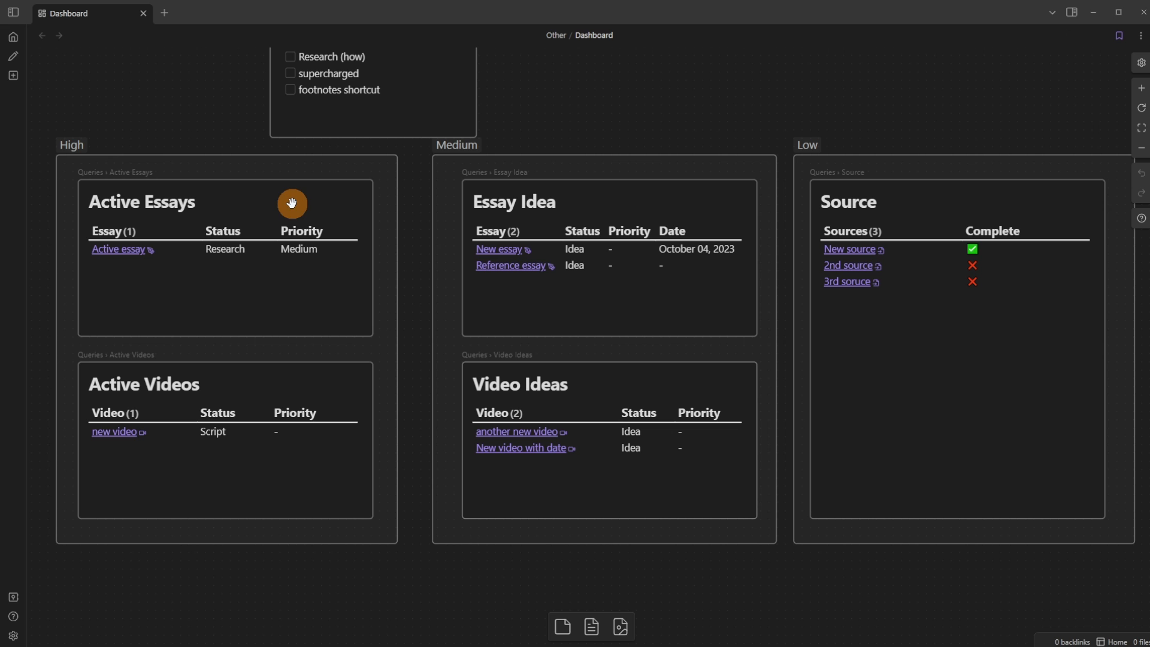
Step: Tick off Research (how), footnotes shortcut and the other finished items in the Dashboard checklist
{"action": "left_click", "coordinate": [293, 94]}
{"action": "left_click", "coordinate": [294, 94]}
{"action": "scroll", "coordinate": [560, 120], "scroll_direction": "up", "scroll_amount": 1}
{"action": "left_click", "coordinate": [291, 117]}
{"action": "left_click", "coordinate": [695, 166]}
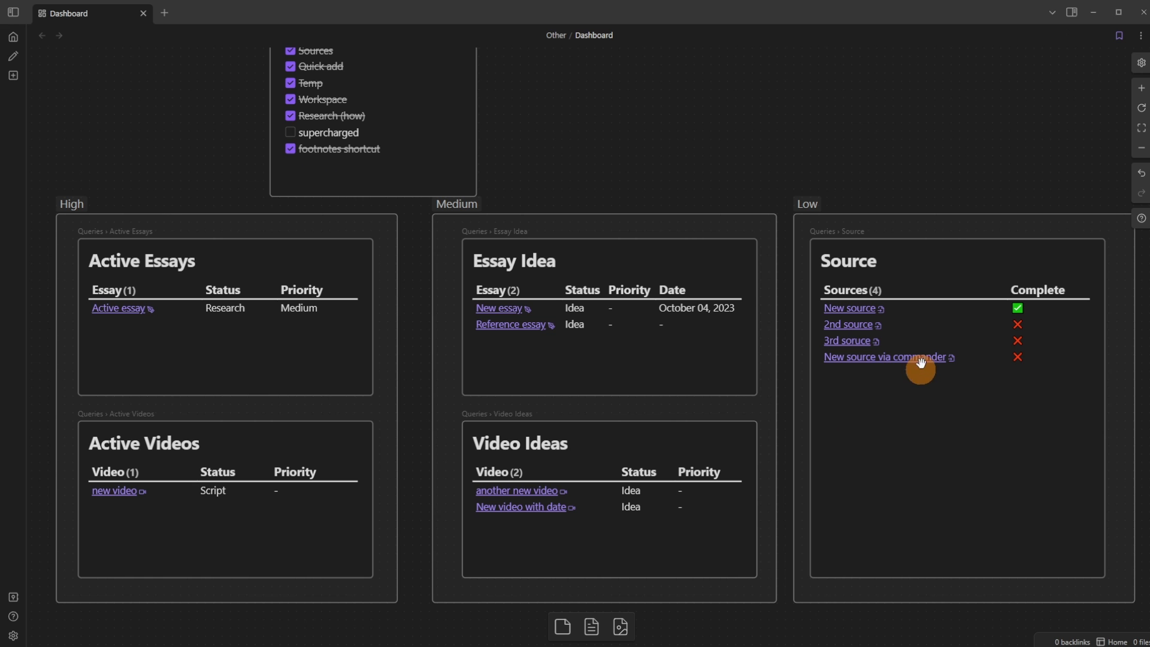
Step: Open the Queries note from the Dashboard's Source card and add the line where !Status = "true" to the Source query
{"action": "left_click_drag", "start_coordinate": [954, 390], "coordinate": [783, 382]}
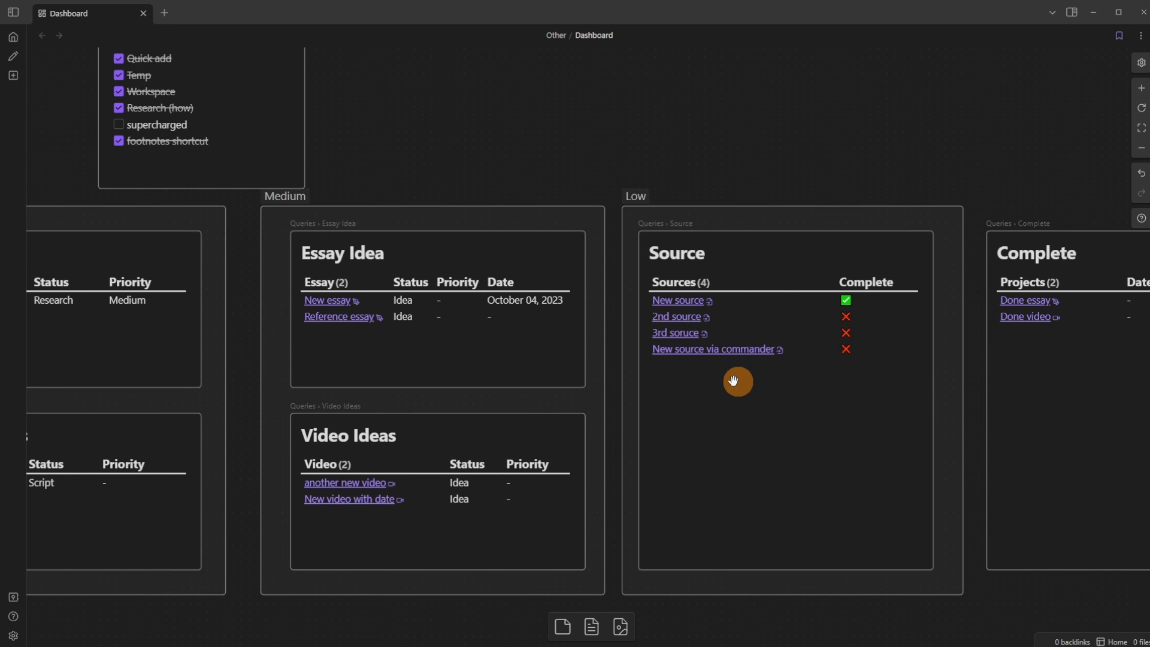
{"action": "left_click", "coordinate": [733, 380]}
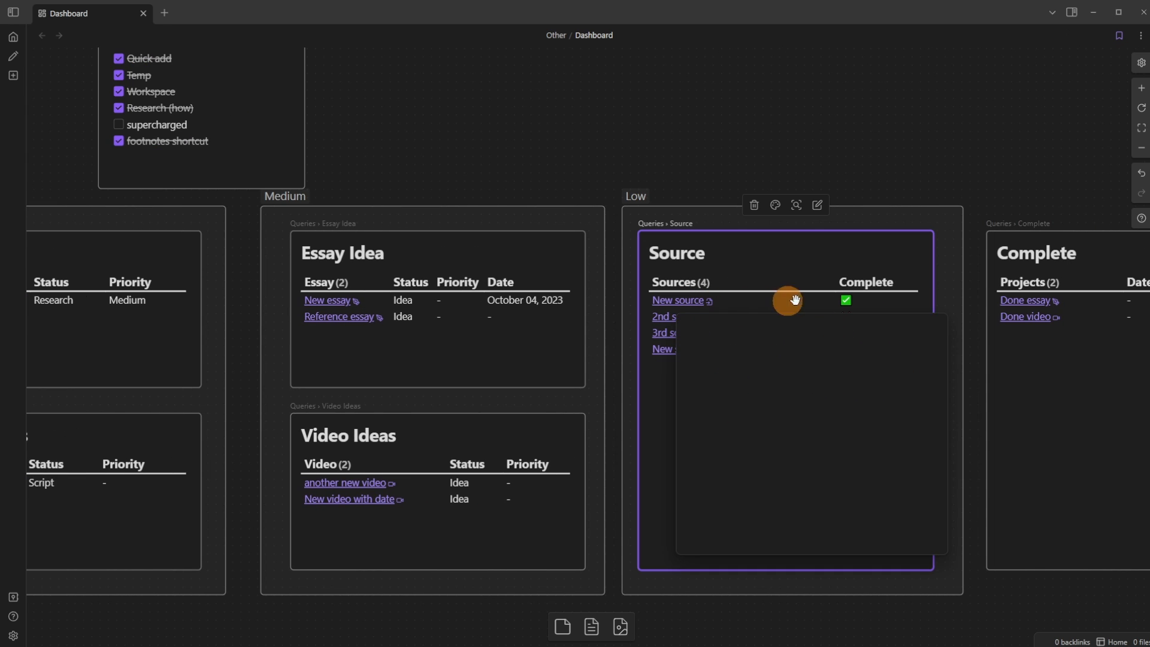
{"action": "left_click", "coordinate": [680, 223]}
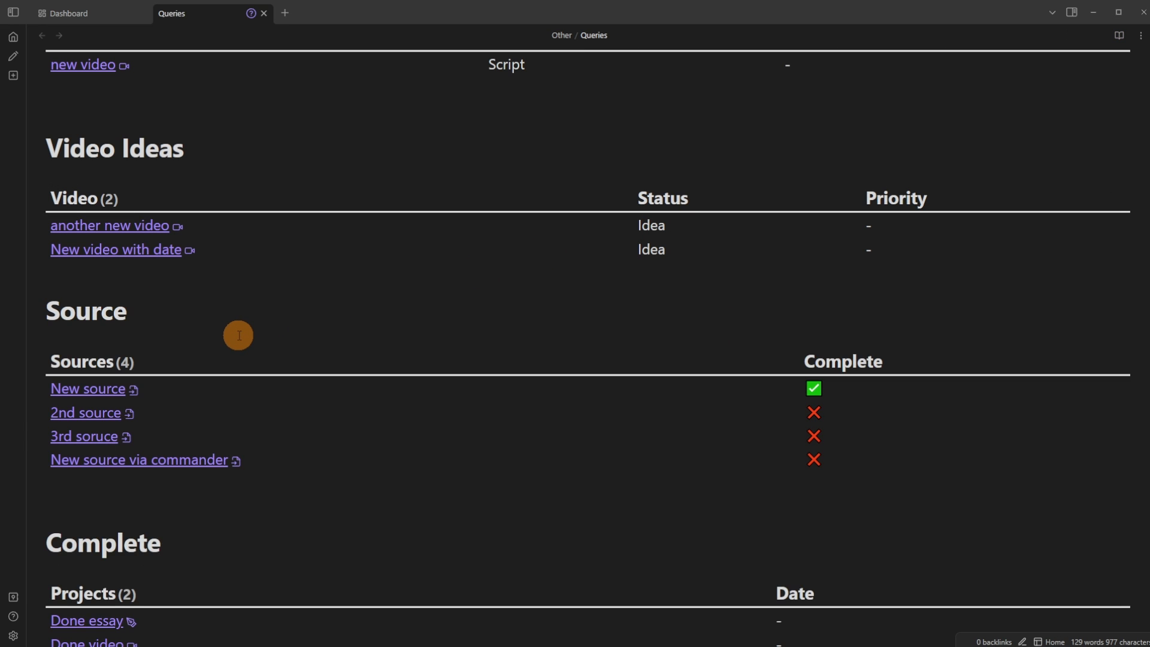
{"action": "key", "text": "Down"}
{"action": "left_click", "coordinate": [135, 409]}
{"action": "type", "text": "where Status ="}
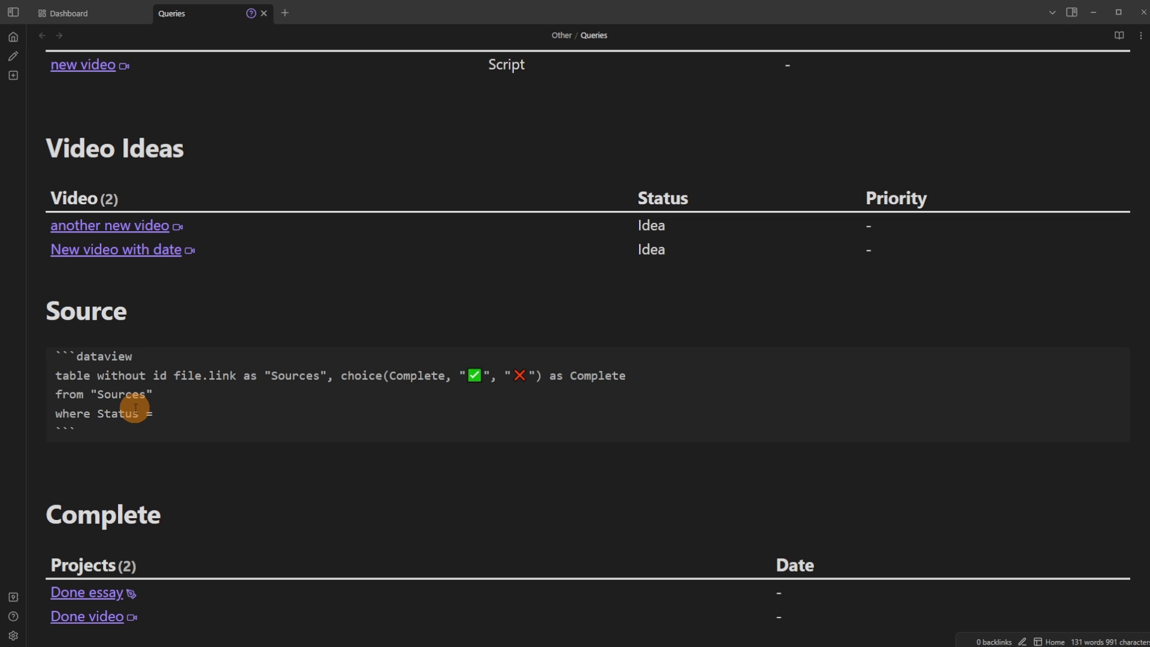
{"action": "type", "text": "\"true"}
{"action": "left_click", "coordinate": [151, 334]}
{"action": "key", "text": "Down"}
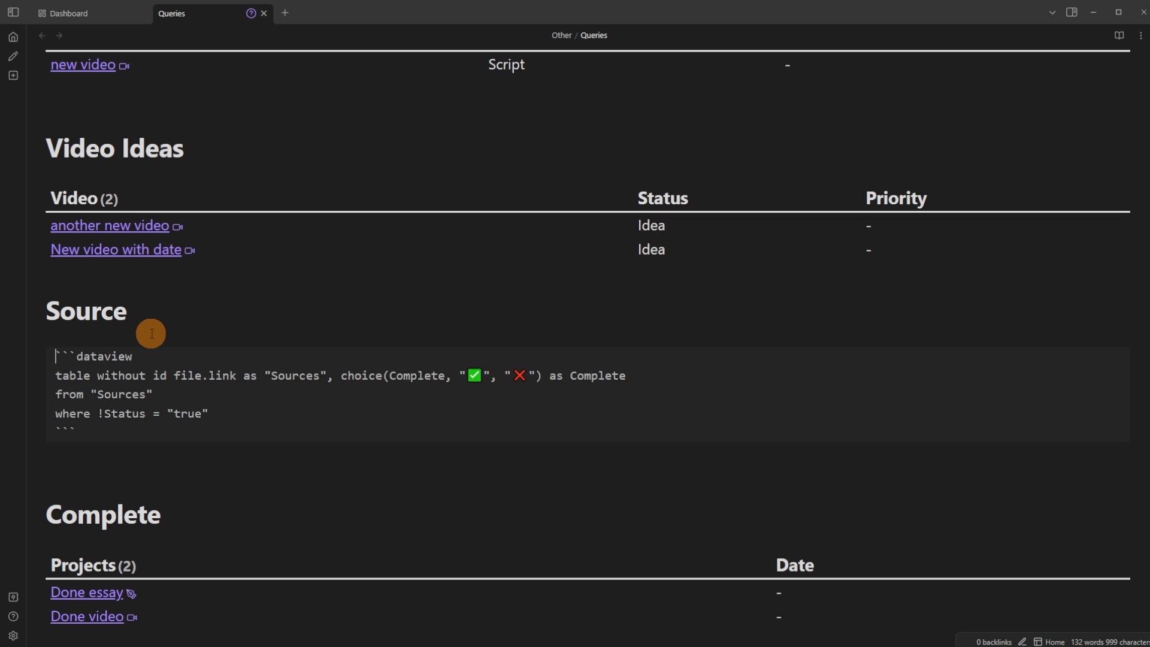
Step: Try the Source query filter with true unquoted and check the metadata fields of New source
{"action": "left_click", "coordinate": [175, 411]}
{"action": "key", "text": "BackSpace"}
{"action": "left_click", "coordinate": [238, 410]}
{"action": "key", "text": "BackSpace"}
{"action": "left_click", "coordinate": [185, 326]}
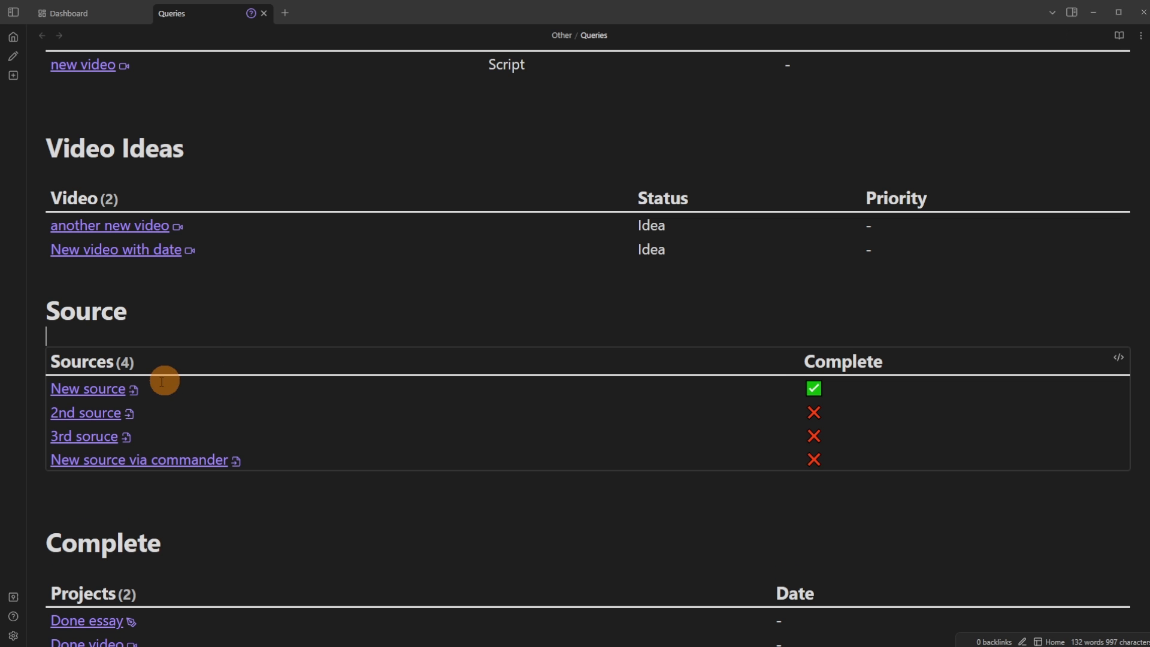
{"action": "left_click", "coordinate": [132, 390]}
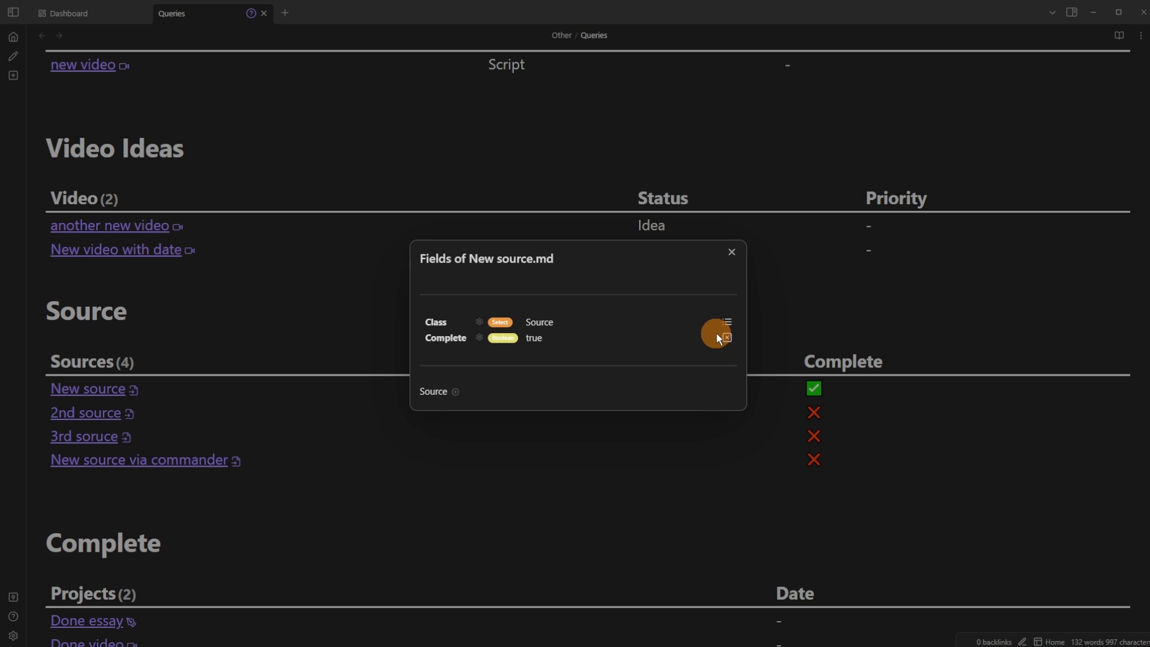
{"action": "left_click", "coordinate": [185, 354]}
{"action": "left_click", "coordinate": [186, 331]}
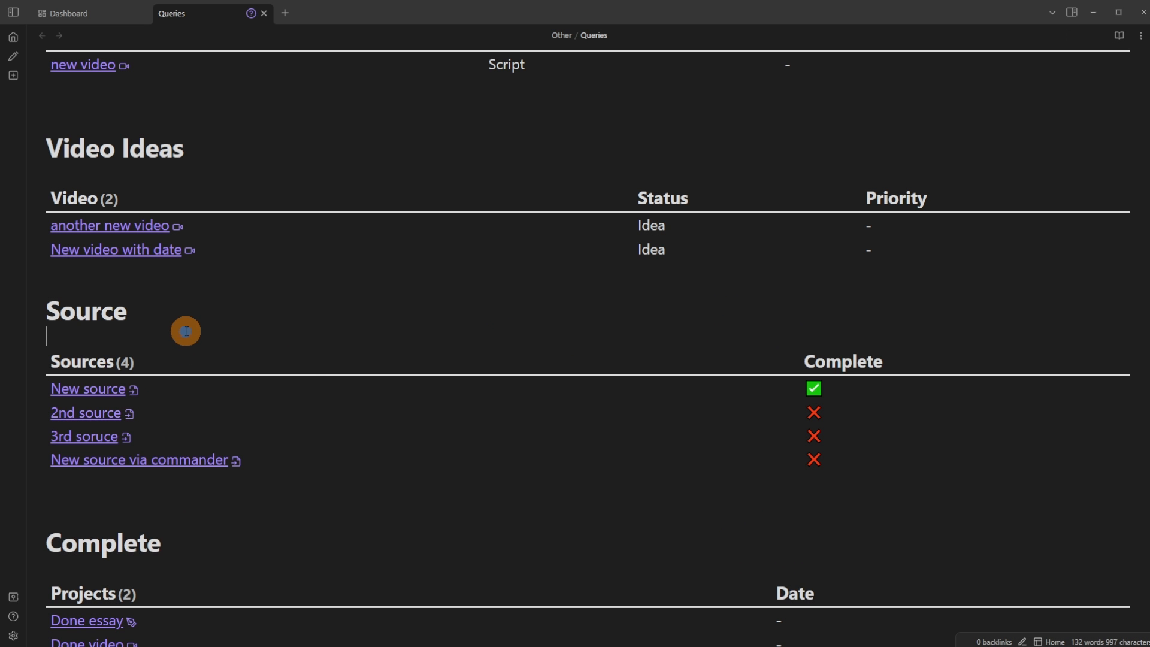
Step: Change the Source query's filter line to where Status != "true" and close the Queries note
{"action": "key", "text": "Down"}
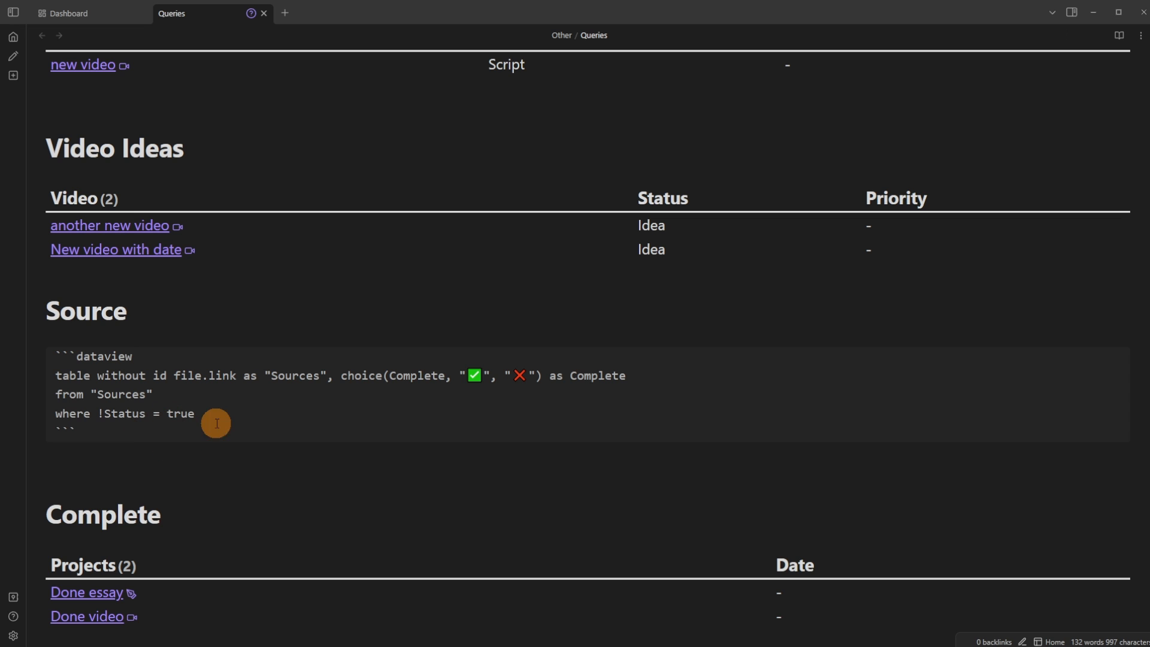
{"action": "left_click", "coordinate": [154, 413]}
{"action": "type", "text": "!"}
{"action": "key", "text": "Left"}
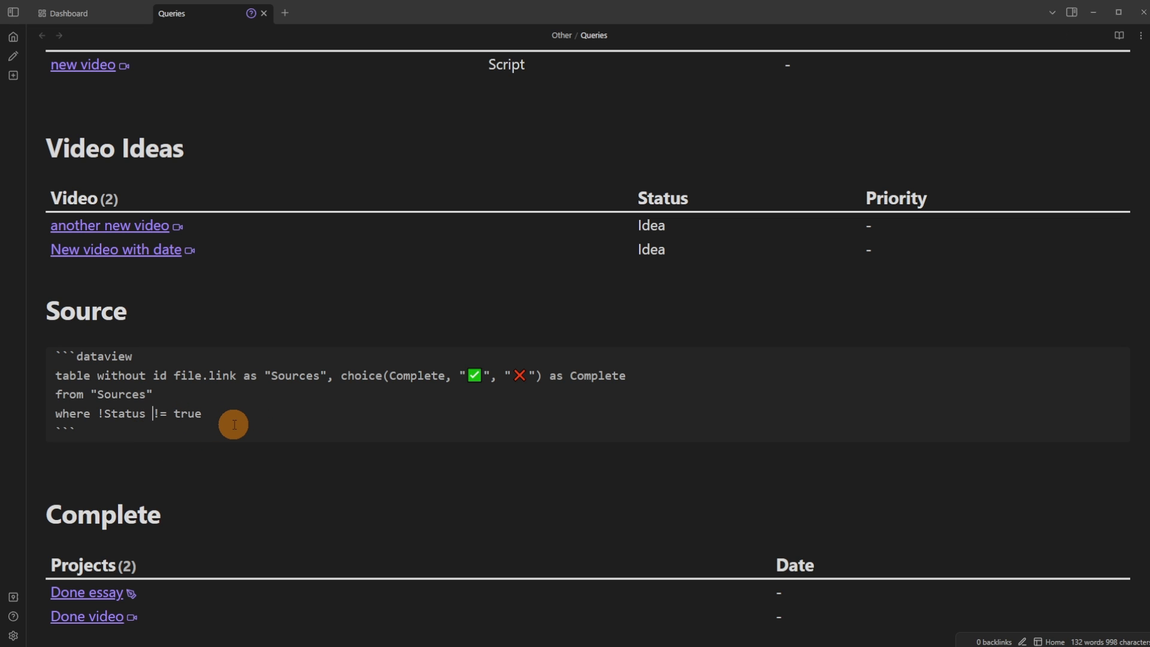
{"action": "key", "text": "BackSpace"}
{"action": "key", "text": "ctrl+shift+Left"}
{"action": "type", "text": "\""}
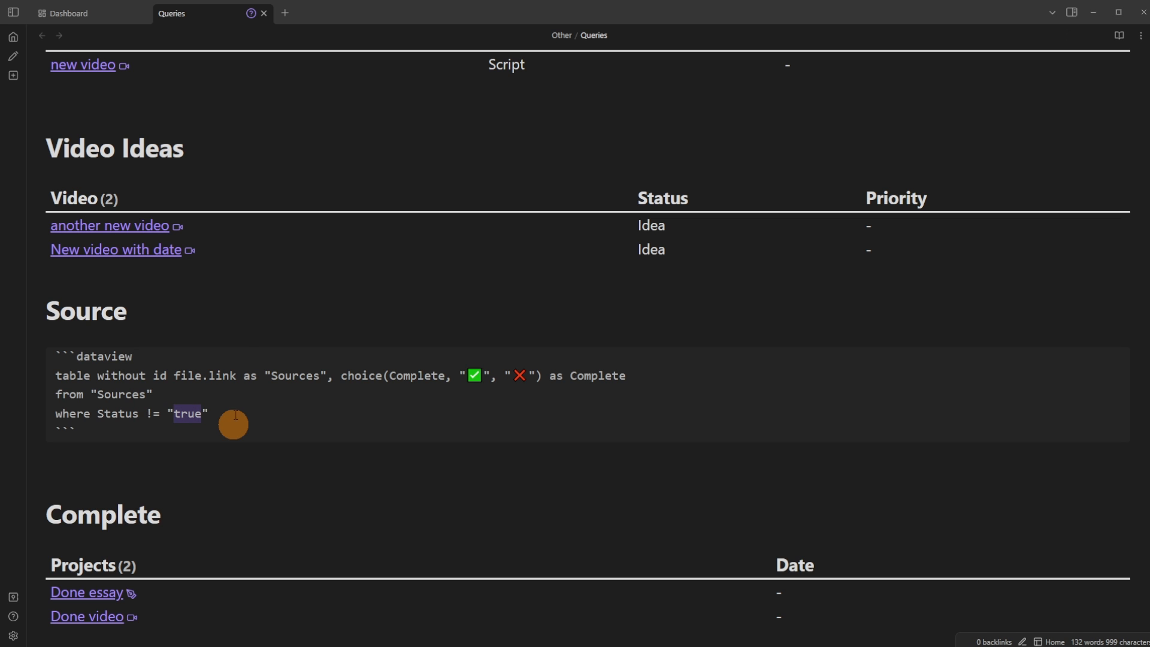
{"action": "left_click", "coordinate": [227, 330]}
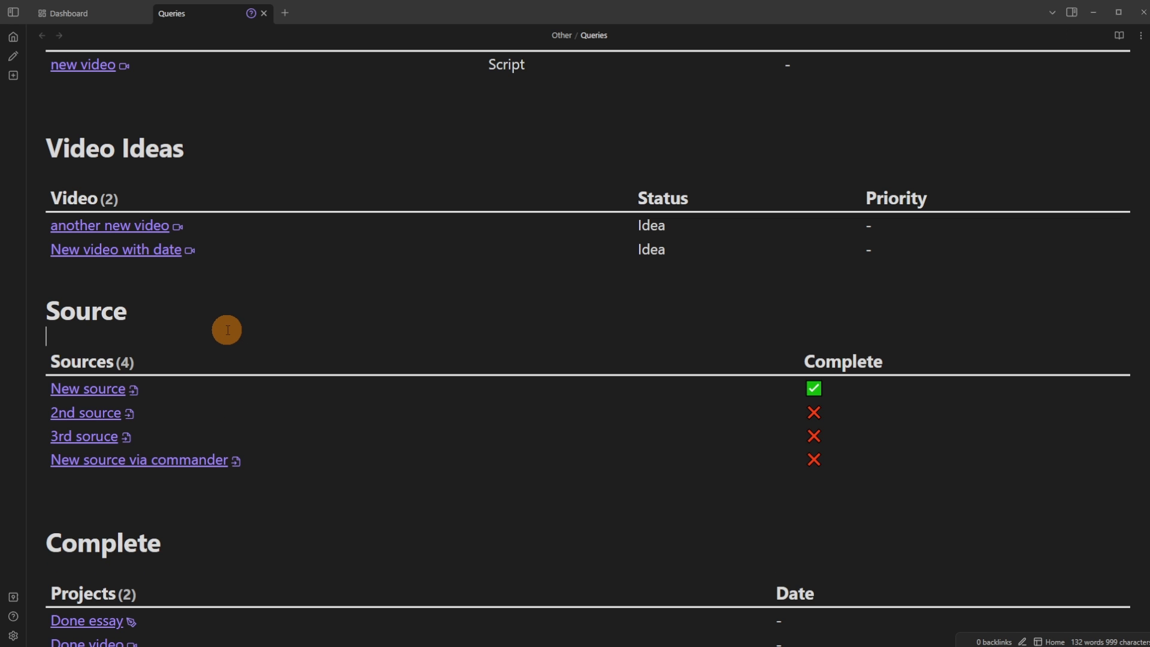
{"action": "key", "text": "Down"}
{"action": "key", "text": "Up"}
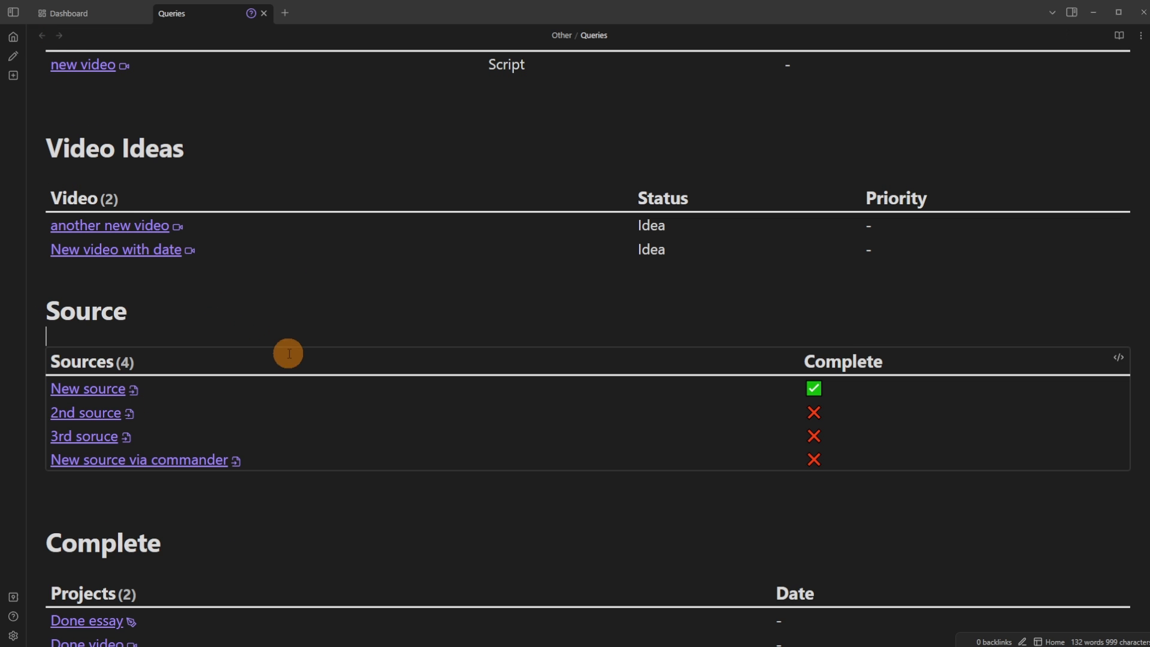
{"action": "left_click", "coordinate": [263, 13]}
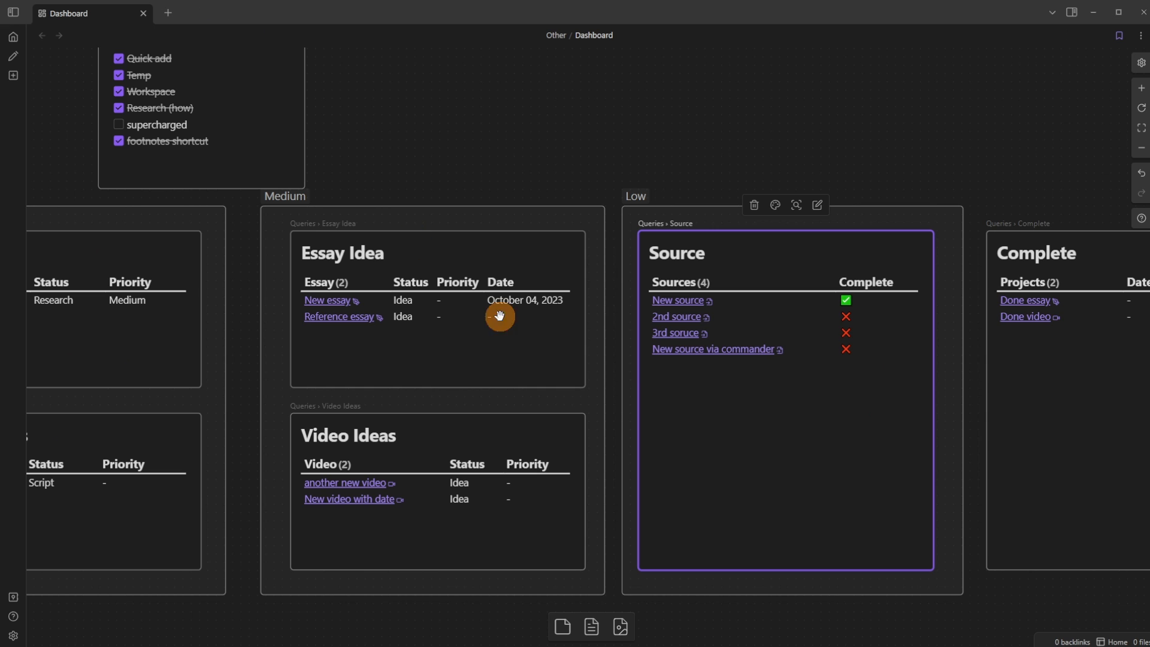
{"action": "left_click", "coordinate": [882, 171]}
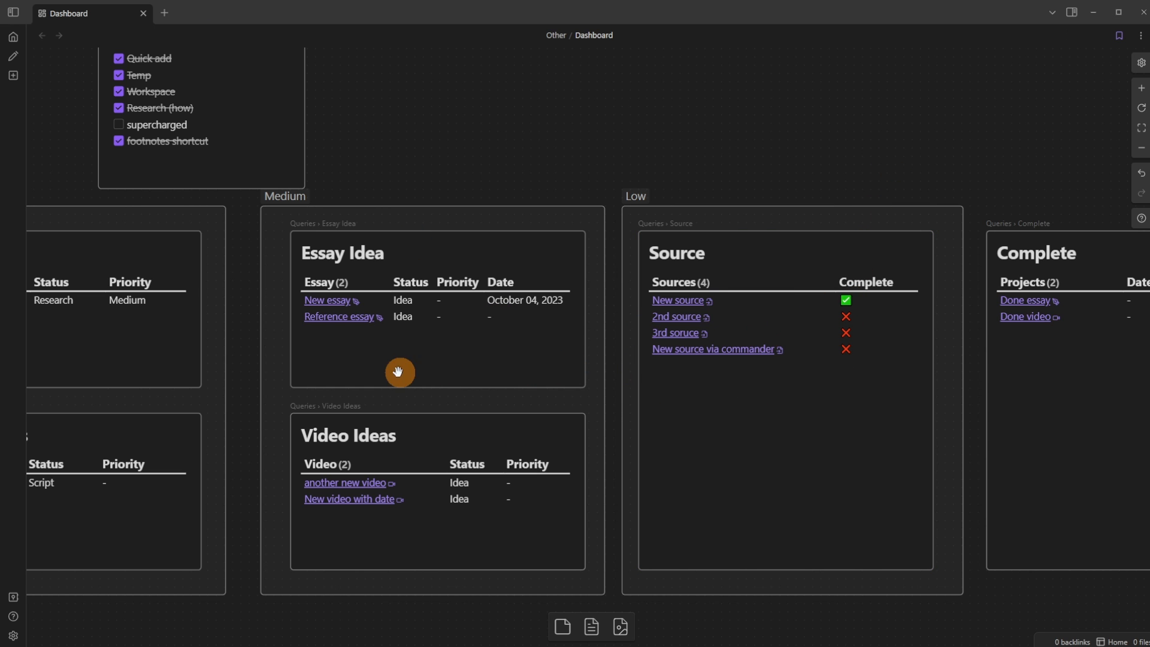
Step: Find the Supercharged Links community plugin, install and enable it, and open its options
{"action": "left_click_drag", "start_coordinate": [411, 372], "coordinate": [701, 372]}
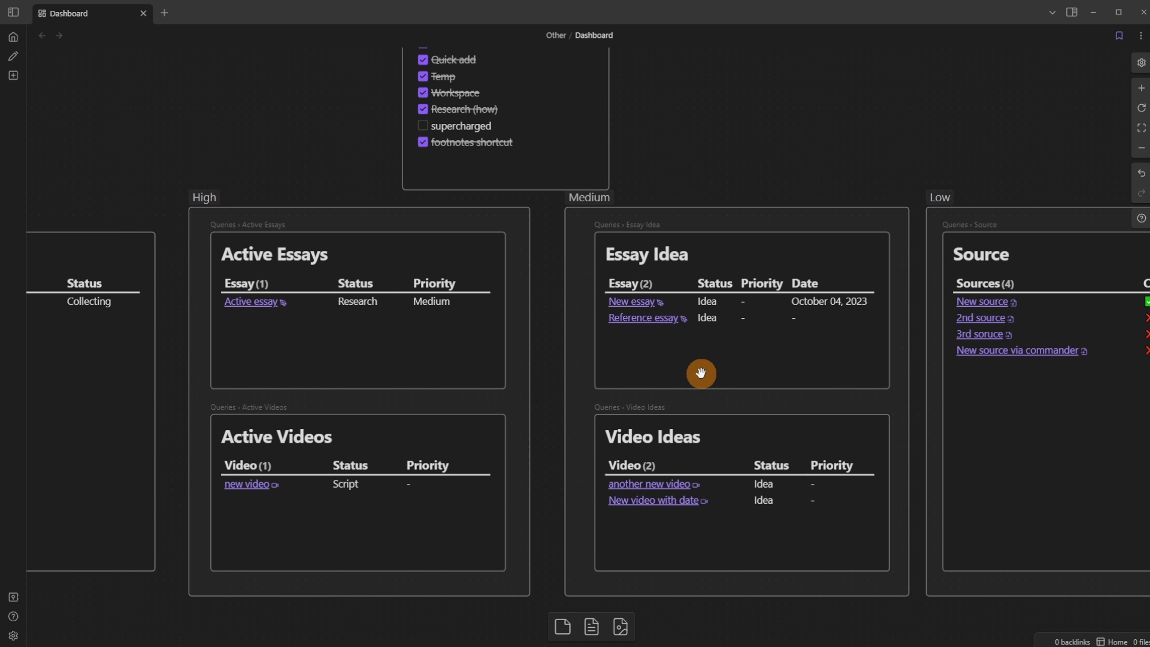
{"action": "left_click", "coordinate": [14, 635]}
{"action": "left_click", "coordinate": [301, 192]}
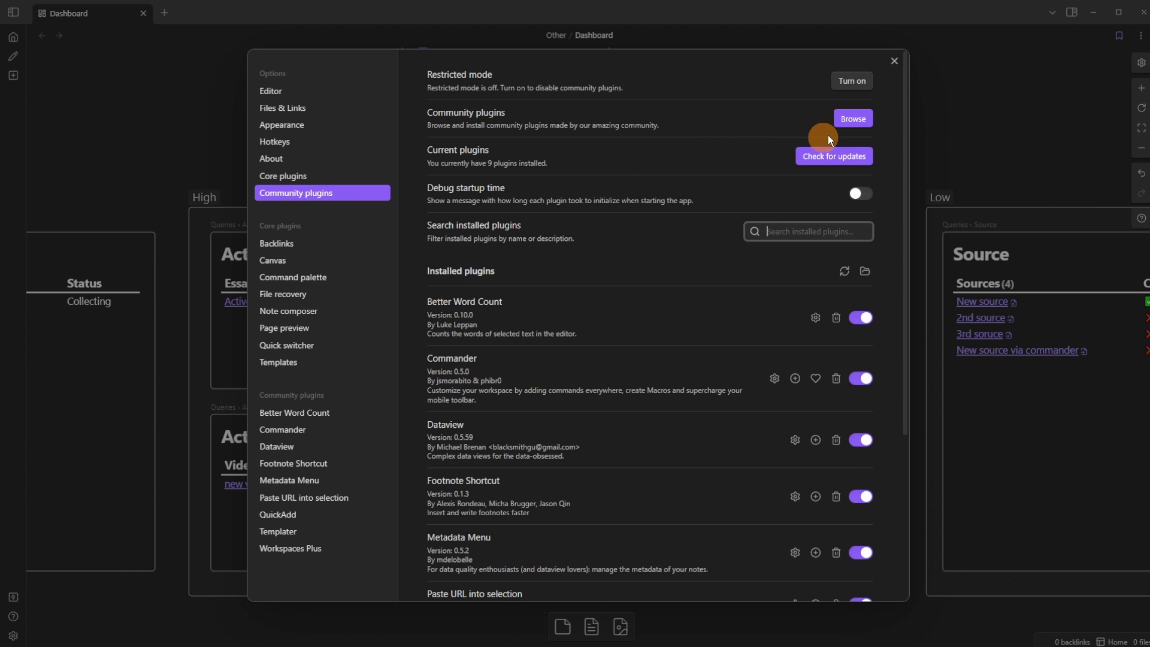
{"action": "left_click", "coordinate": [862, 119]}
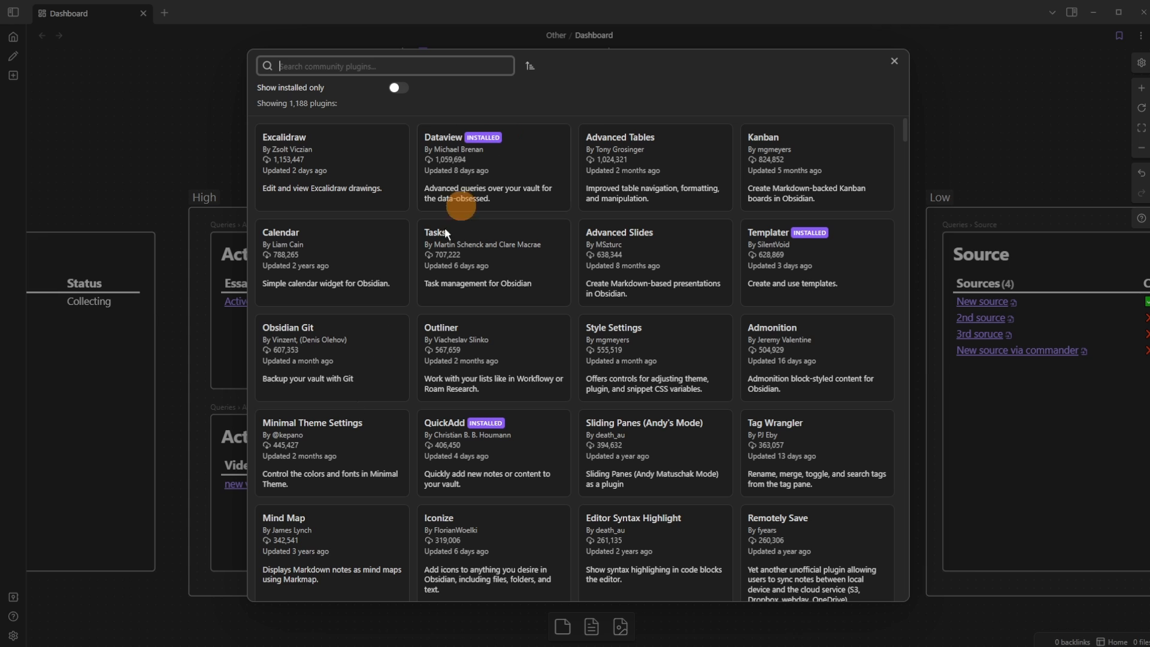
{"action": "mouse_move", "coordinate": [338, 645]}
{"action": "left_click", "coordinate": [287, 640]}
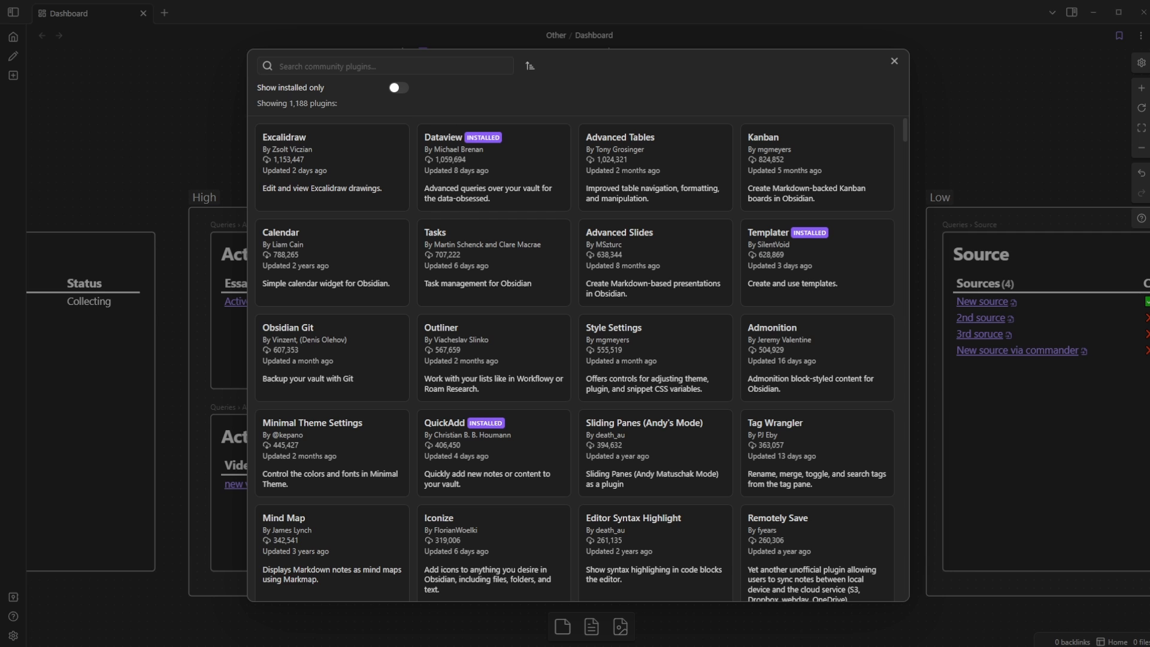
{"action": "left_click", "coordinate": [390, 83]}
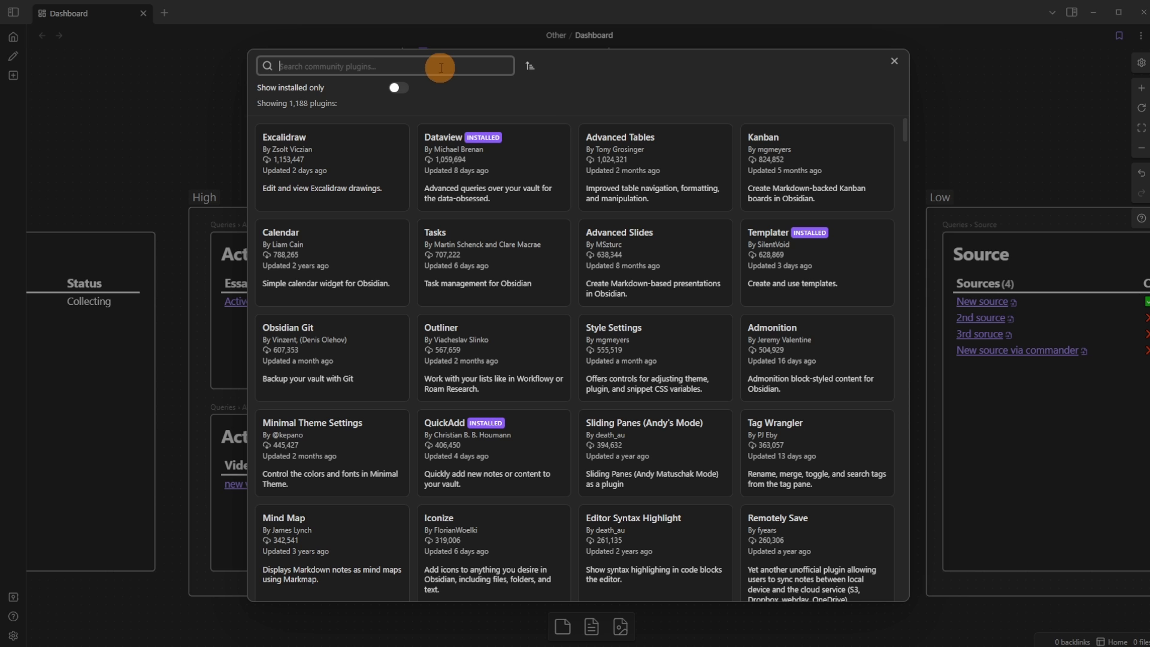
{"action": "type", "text": "superchar"}
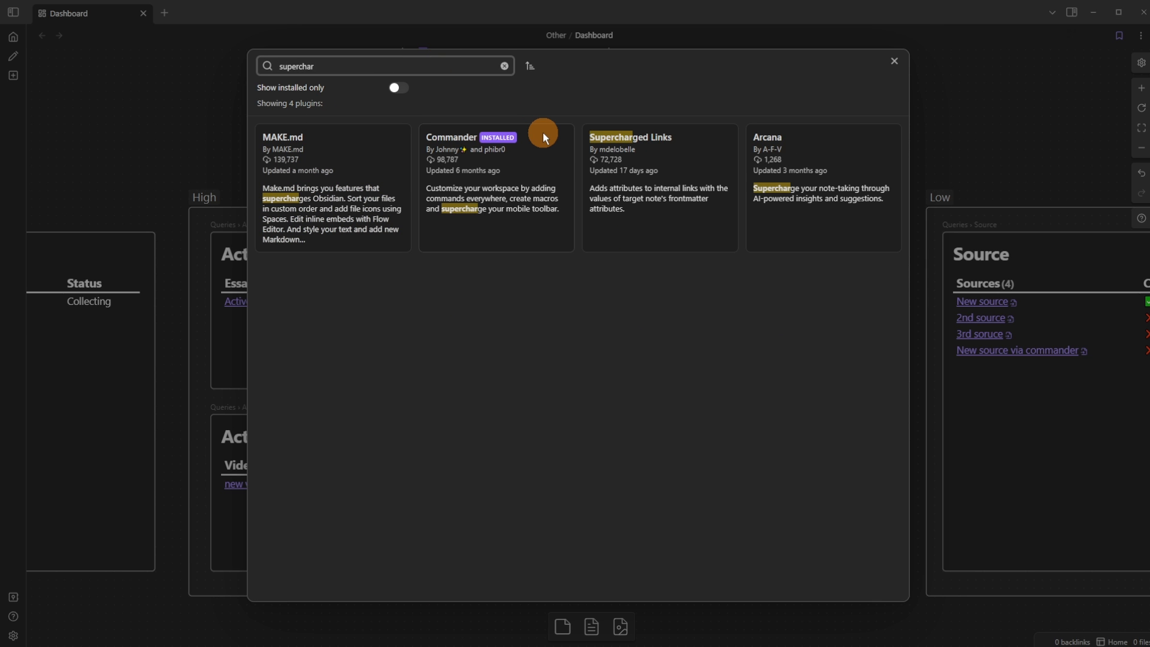
{"action": "left_click", "coordinate": [655, 189]}
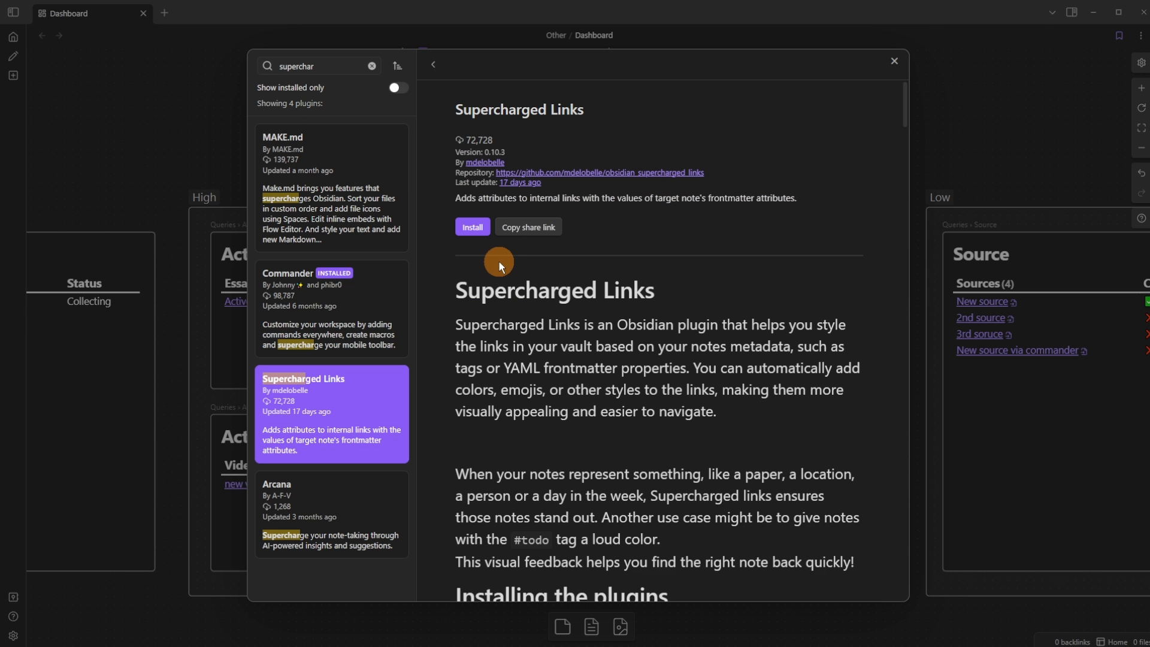
{"action": "left_click", "coordinate": [476, 226]}
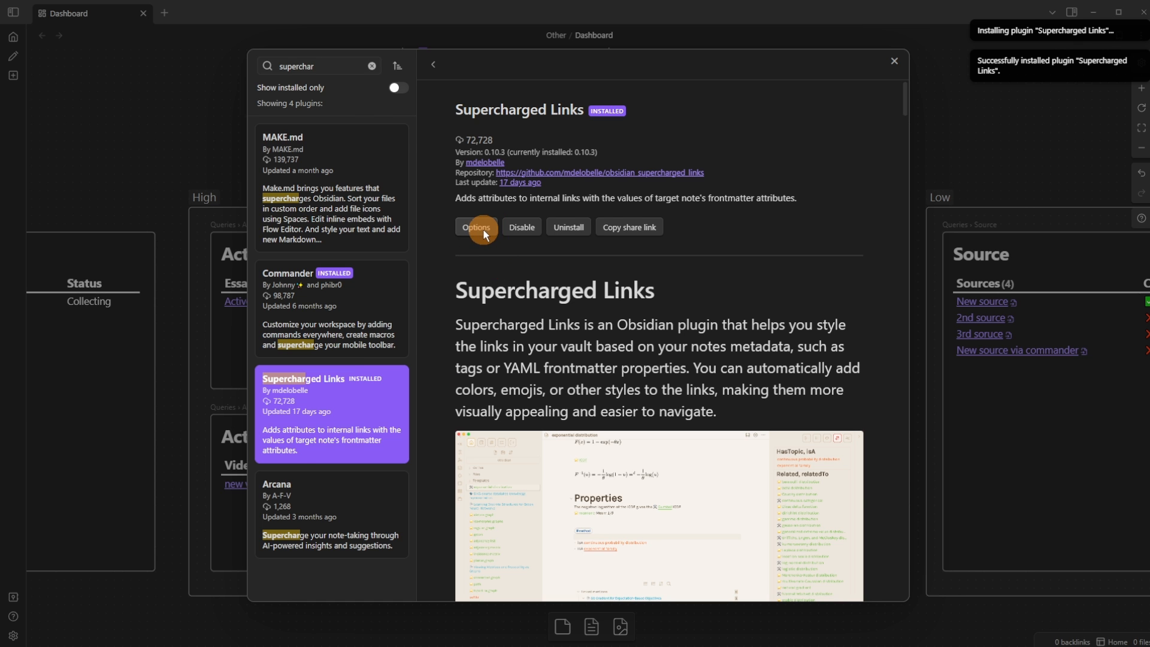
{"action": "left_click", "coordinate": [477, 227]}
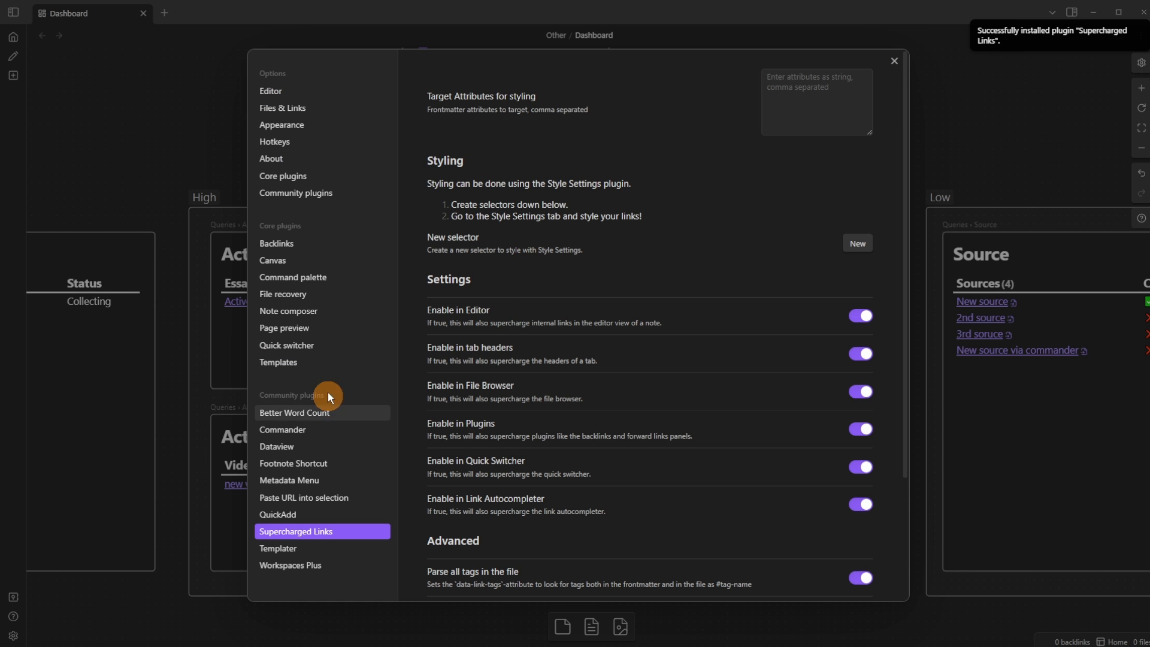
Step: Find the Style Settings community plugin, install and enable it, and open its options
{"action": "left_click", "coordinate": [321, 192]}
{"action": "left_click", "coordinate": [853, 117]}
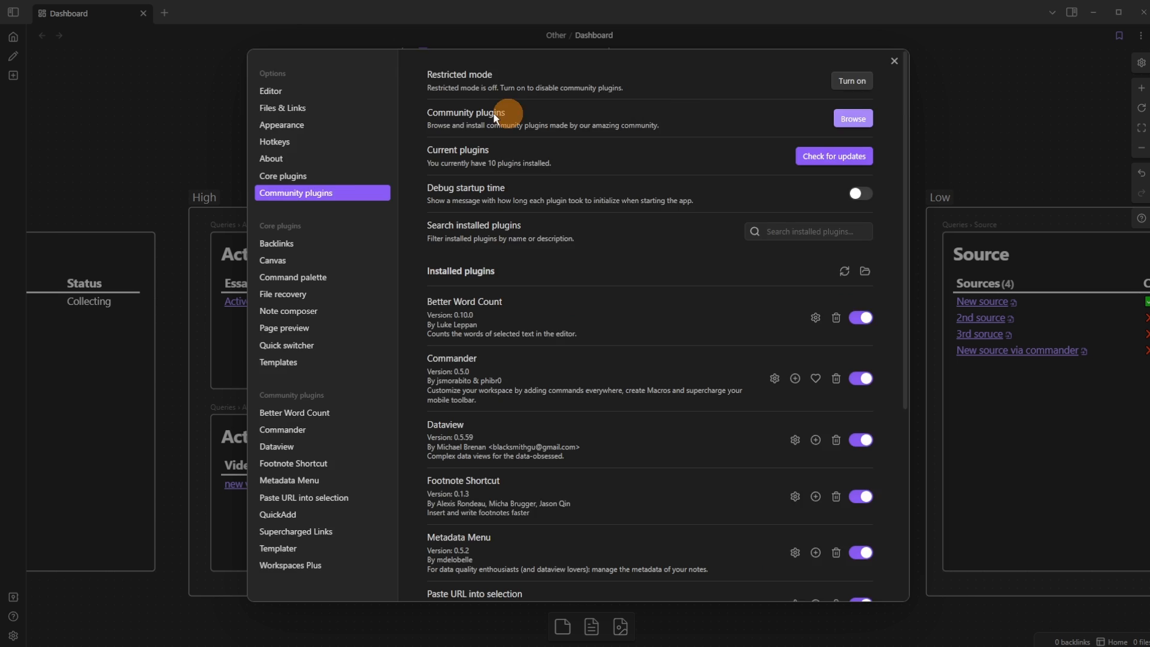
{"action": "type", "text": "style"}
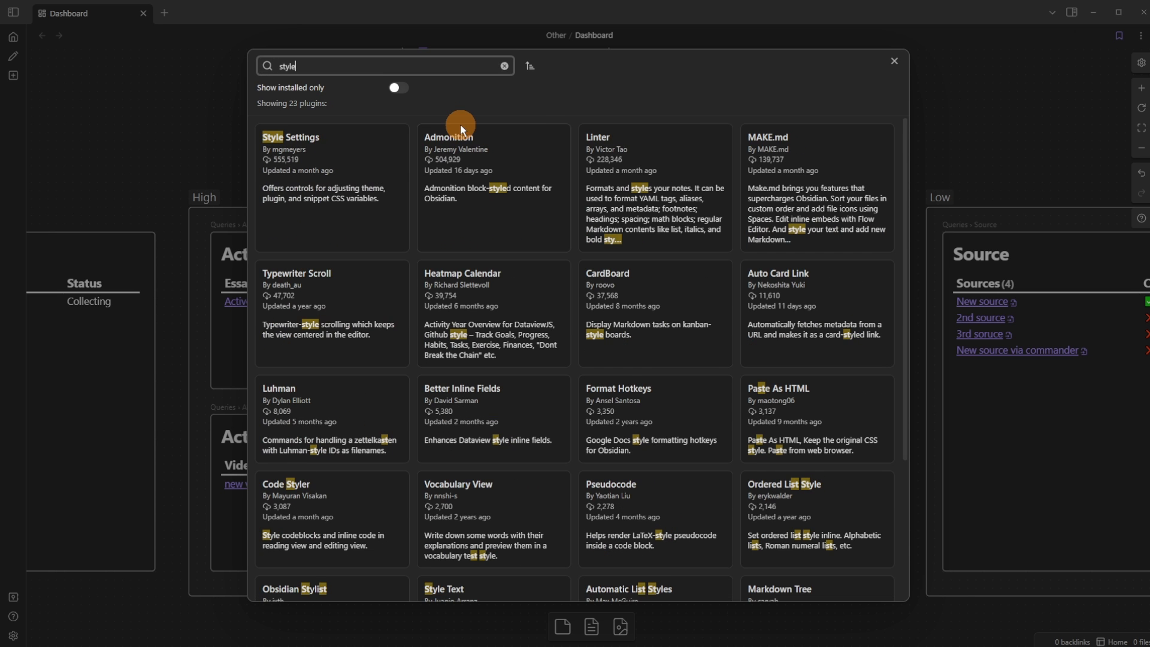
{"action": "left_click", "coordinate": [332, 191]}
{"action": "left_click", "coordinate": [478, 227]}
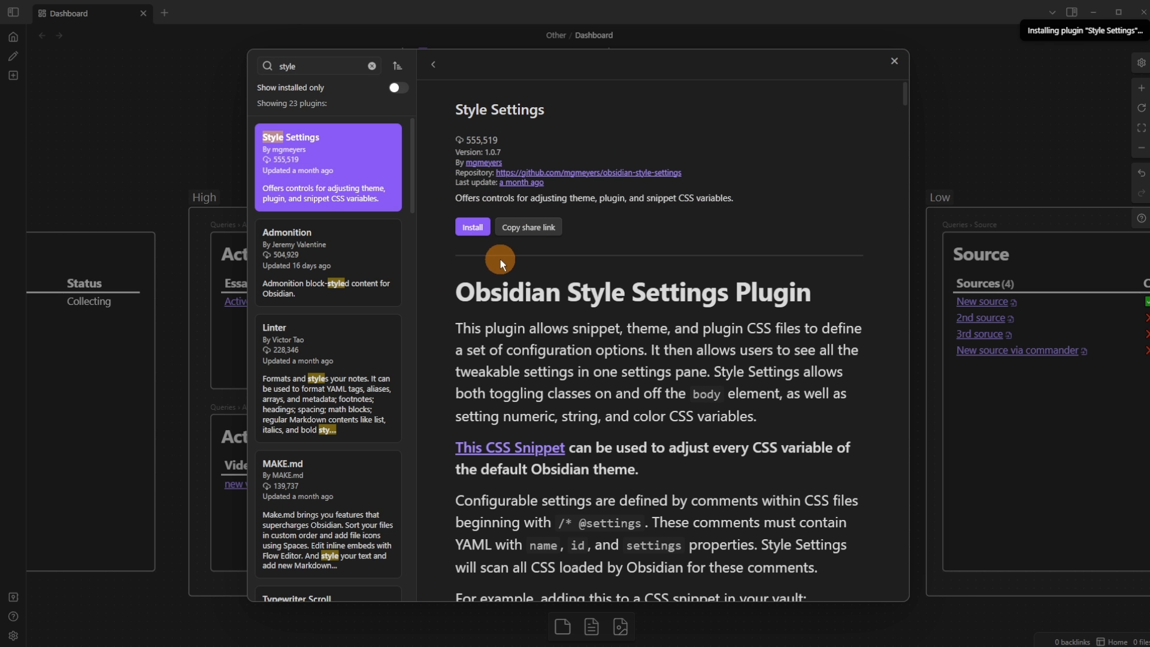
{"action": "left_click", "coordinate": [476, 228]}
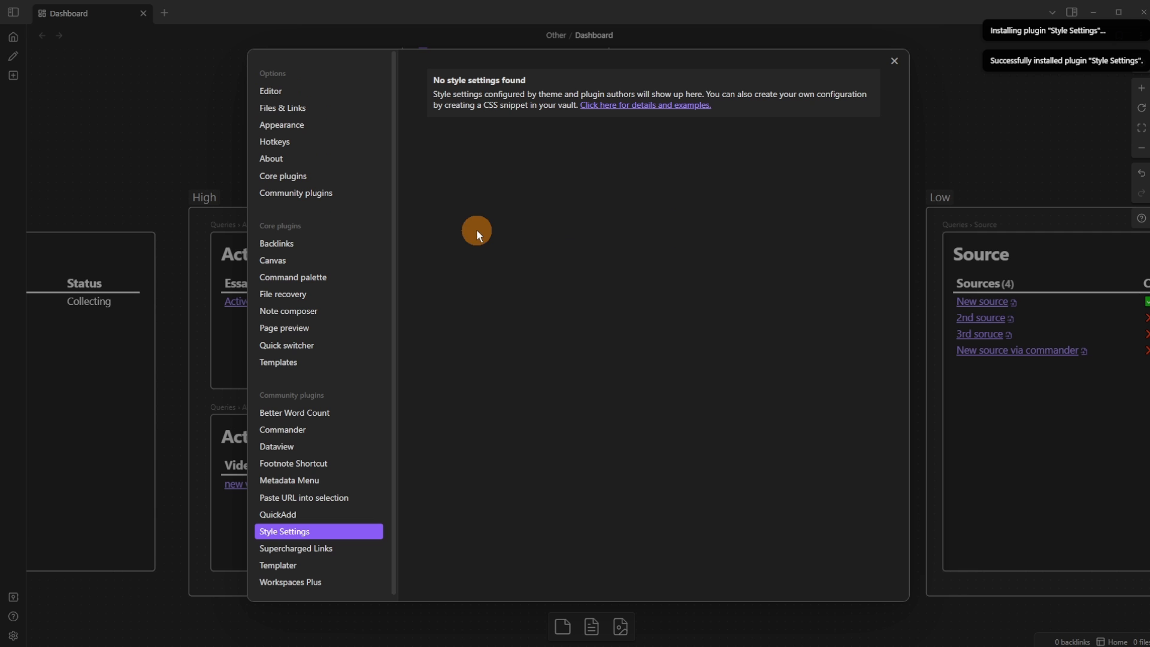
Step: Set the target attributes for styling in Supercharged Links to status and review the remaining options
{"action": "left_click", "coordinate": [307, 552]}
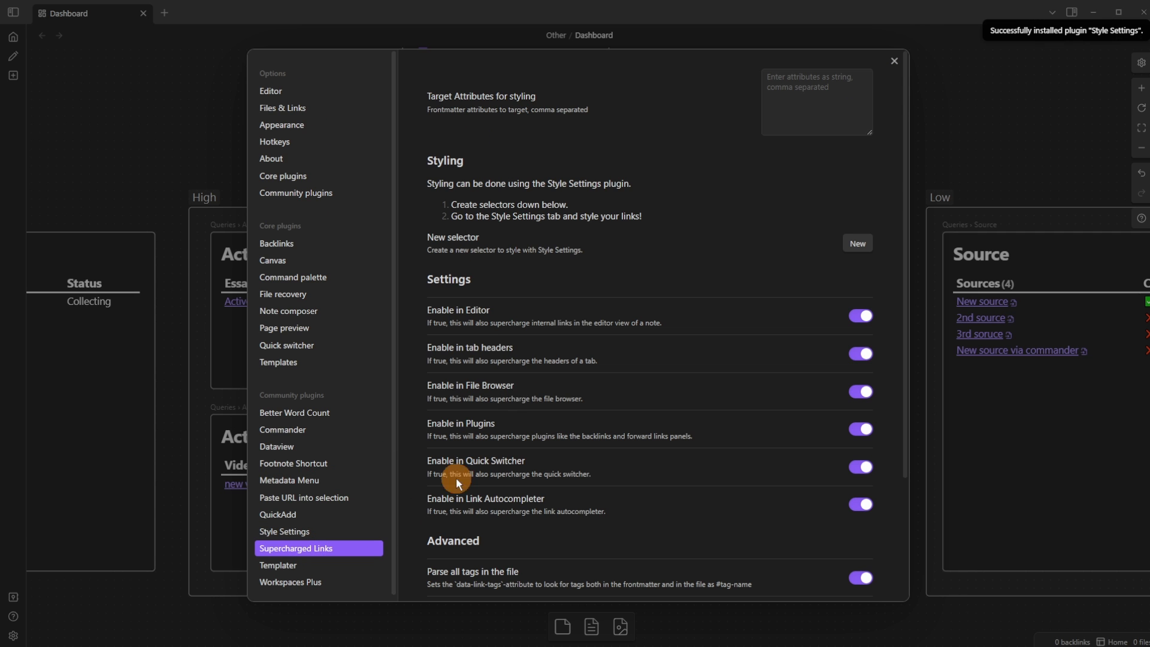
{"action": "left_click", "coordinate": [802, 82]}
{"action": "type", "text": "staut"}
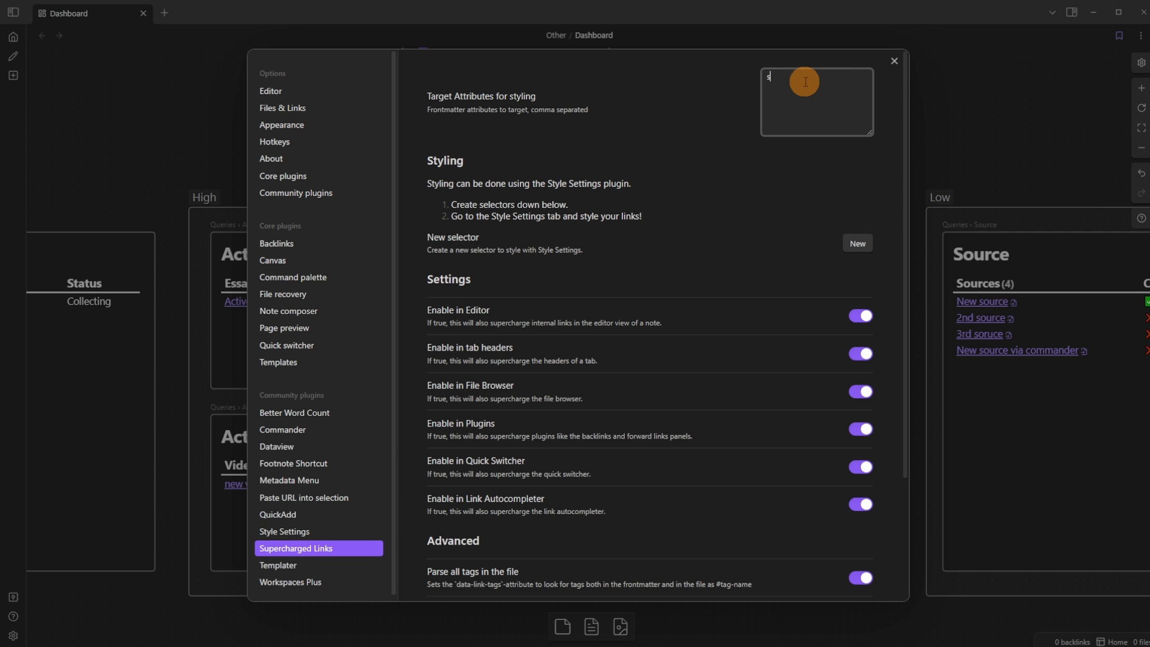
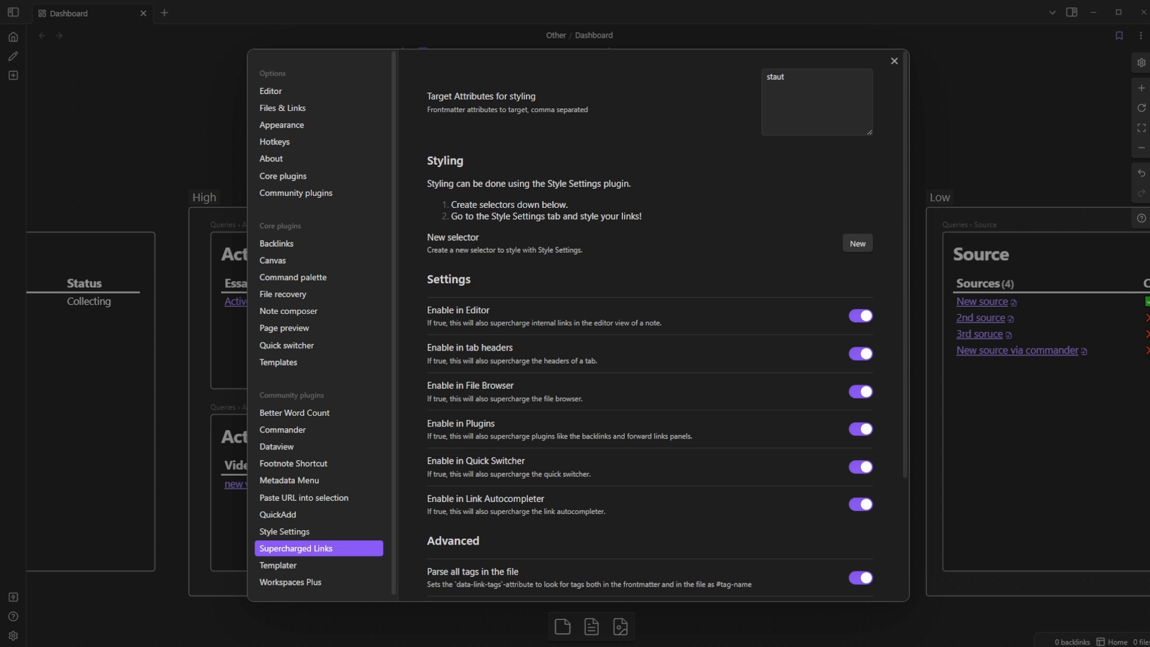
{"action": "left_click", "coordinate": [756, 188]}
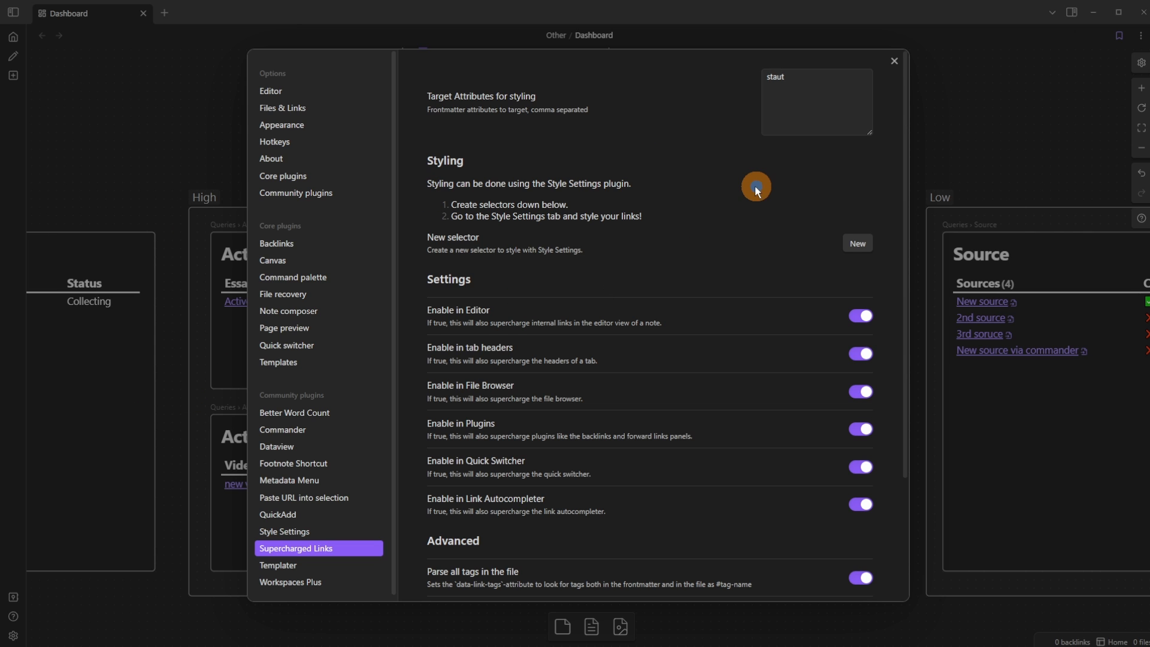
{"action": "left_click", "coordinate": [807, 80]}
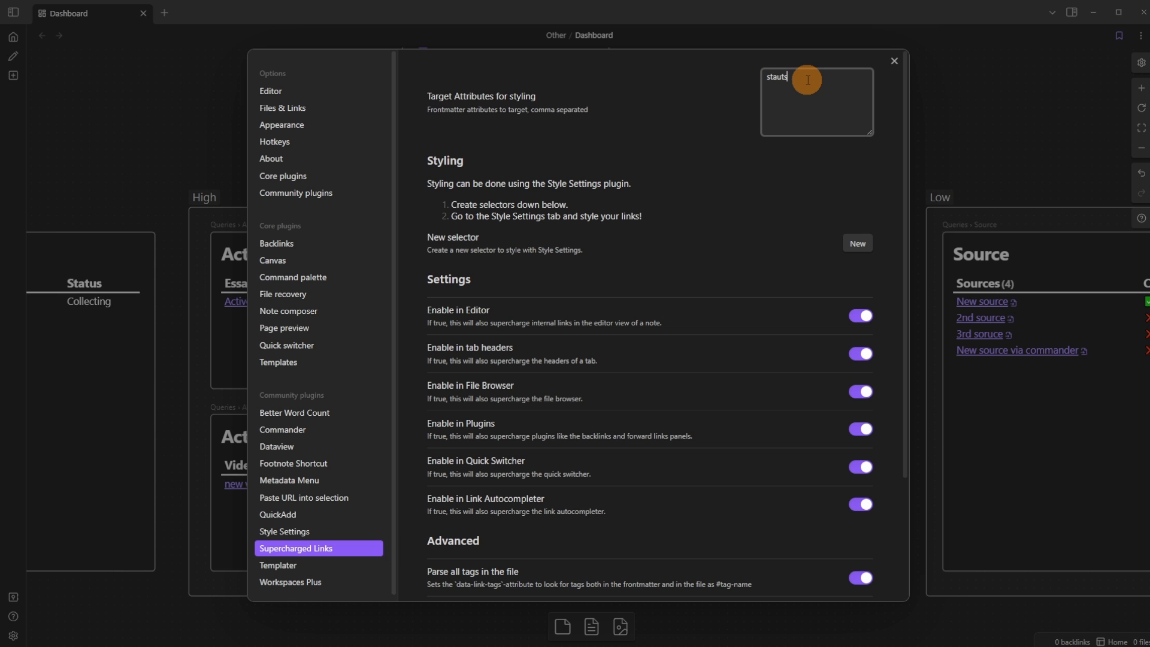
{"action": "type", "text": "s"}
{"action": "key", "text": "BackSpace"}
{"action": "key", "text": "BackSpace"}
{"action": "key", "text": "BackSpace"}
{"action": "key", "text": "BackSpace"}
{"action": "key", "text": "BackSpace"}
{"action": "key", "text": "BackSpace"}
{"action": "type", "text": "status"}
{"action": "left_click", "coordinate": [670, 117]}
{"action": "scroll", "coordinate": [688, 172], "scroll_direction": "down", "scroll_amount": 3}
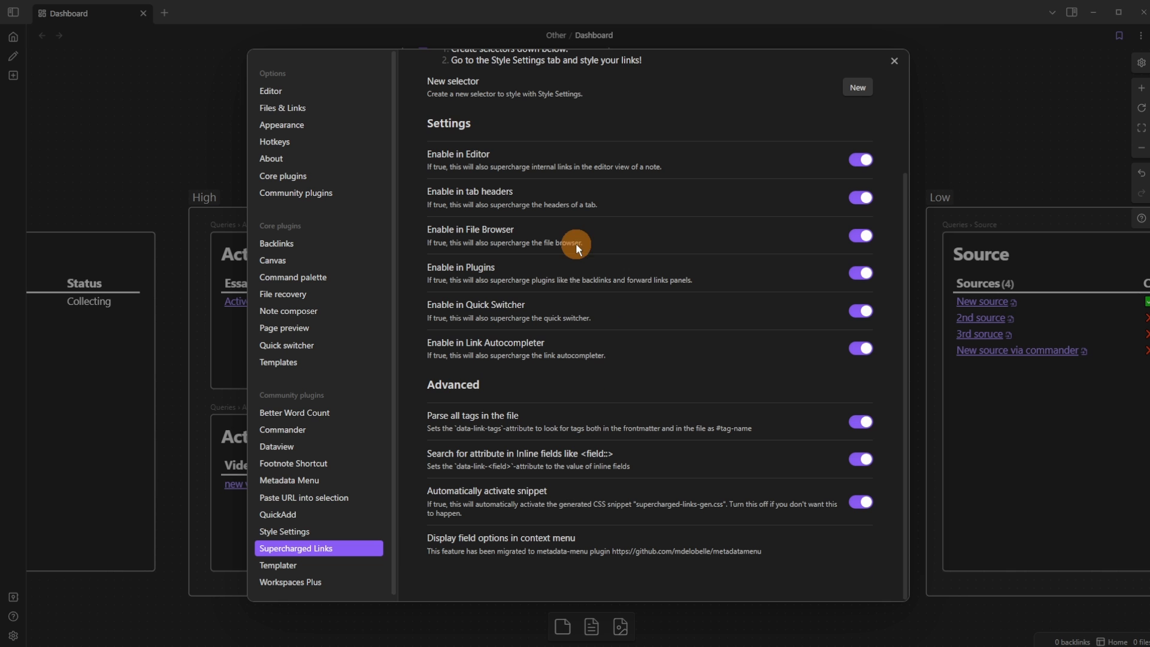
Step: Create a Supercharged Links selector that matches notes whose status attribute has the exact value Done
{"action": "scroll", "coordinate": [553, 415], "scroll_direction": "up", "scroll_amount": 3}
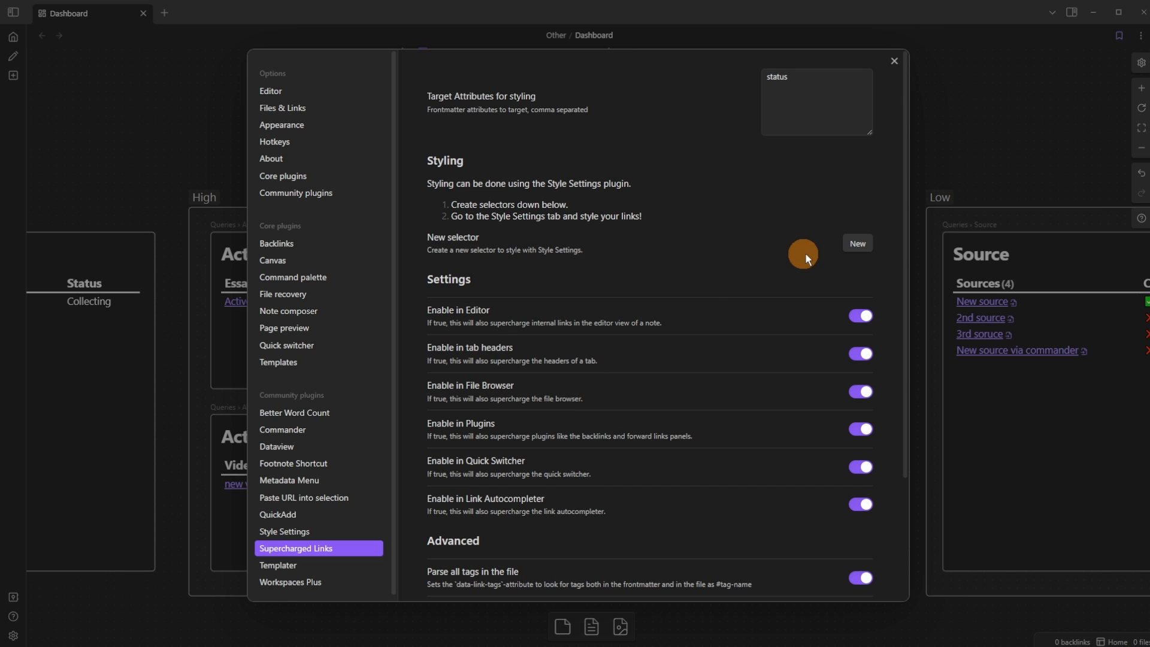
{"action": "left_click", "coordinate": [856, 250]}
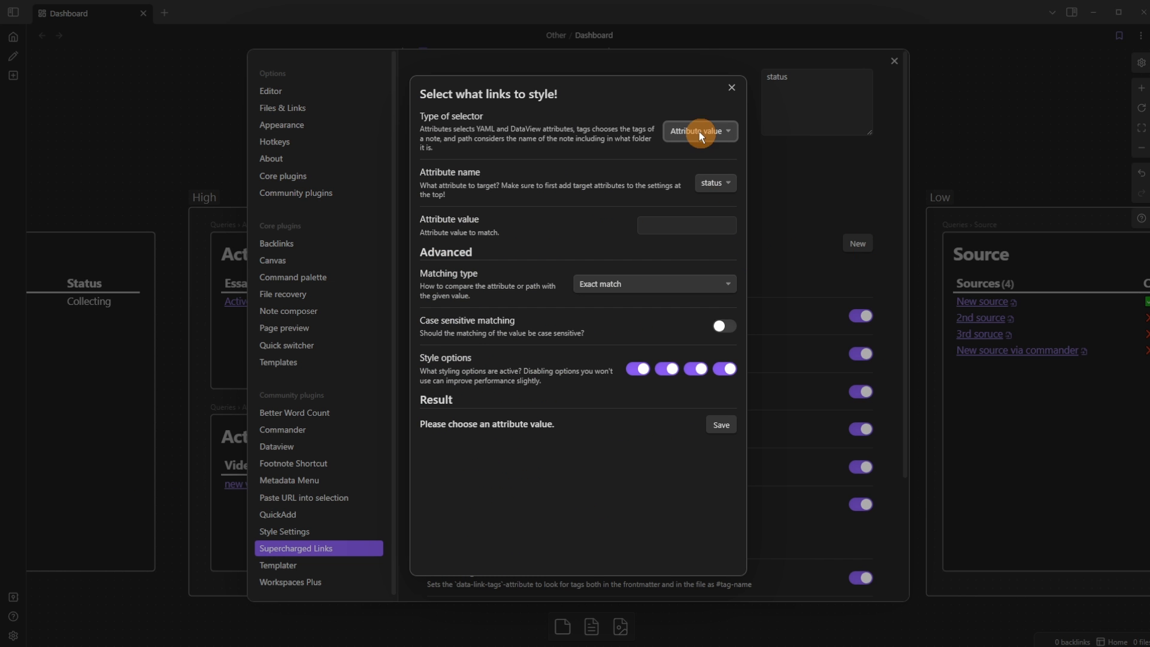
{"action": "left_click", "coordinate": [677, 225]}
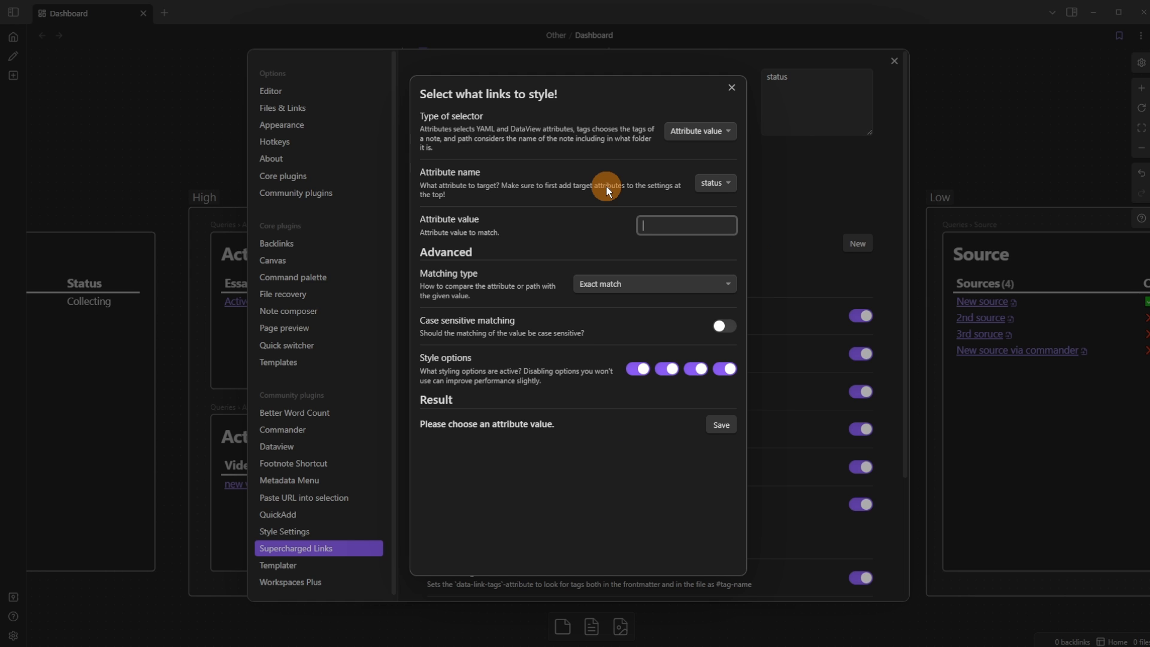
{"action": "type", "text": "Done"}
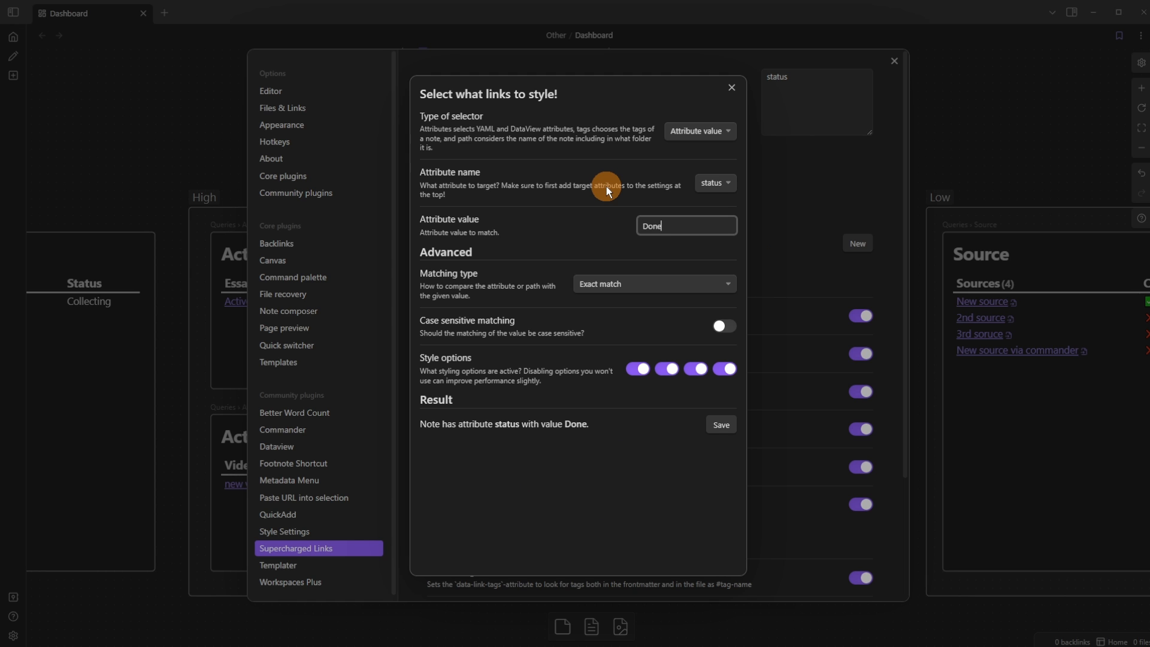
{"action": "left_click", "coordinate": [721, 426]}
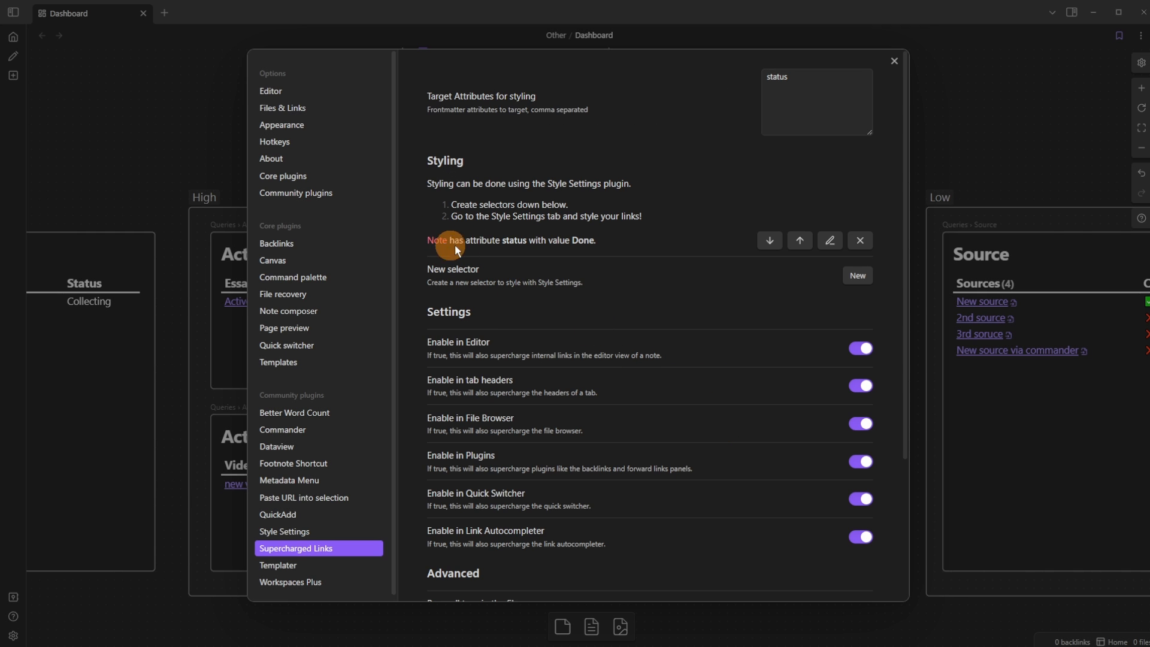
Step: Check the metadata fields of Done essay from the Complete card on the Dashboard
{"action": "left_click", "coordinate": [1001, 142]}
{"action": "left_click_drag", "start_coordinate": [923, 290], "coordinate": [385, 289]}
{"action": "left_click", "coordinate": [765, 300]}
{"action": "left_click", "coordinate": [768, 302]}
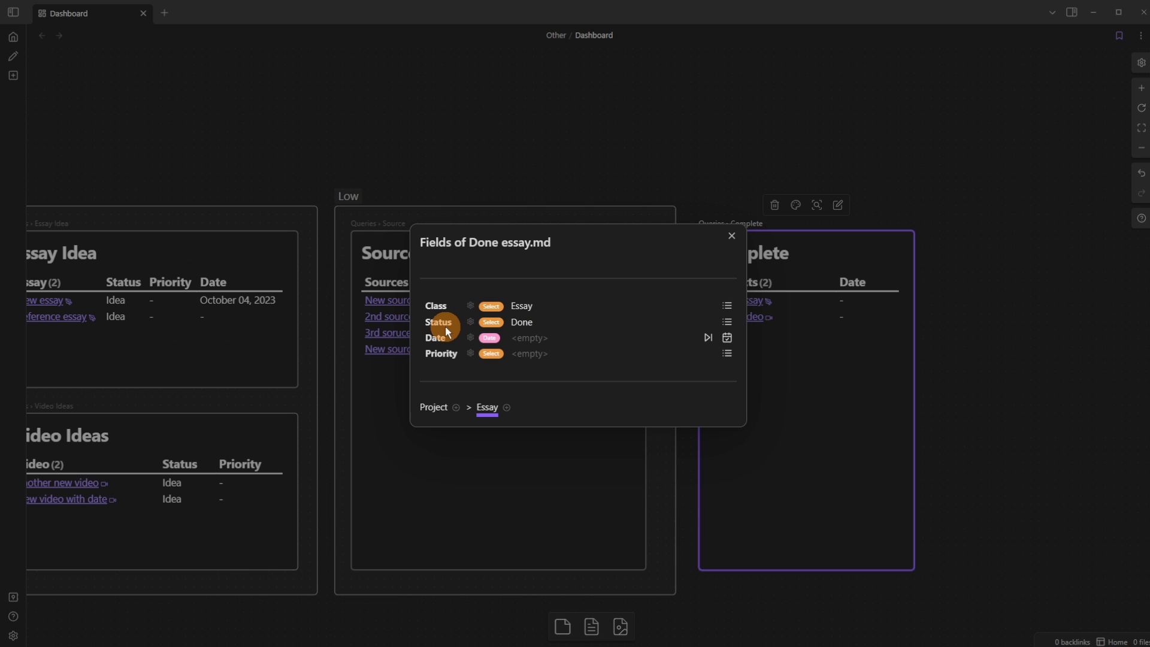
{"action": "left_click", "coordinate": [665, 152]}
{"action": "left_click_drag", "start_coordinate": [502, 289], "coordinate": [703, 268]}
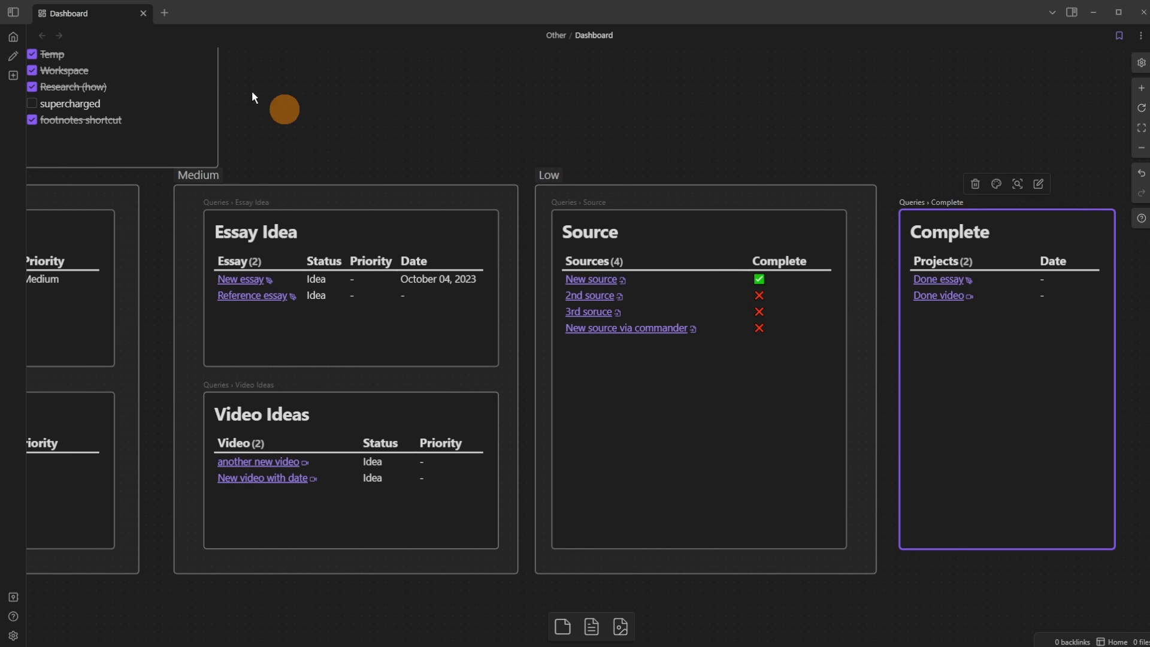
Step: Close and reopen the Dashboard, and examine the project links in the Complete card
{"action": "left_click", "coordinate": [160, 18]}
{"action": "left_click", "coordinate": [144, 13]}
{"action": "left_click", "coordinate": [14, 39]}
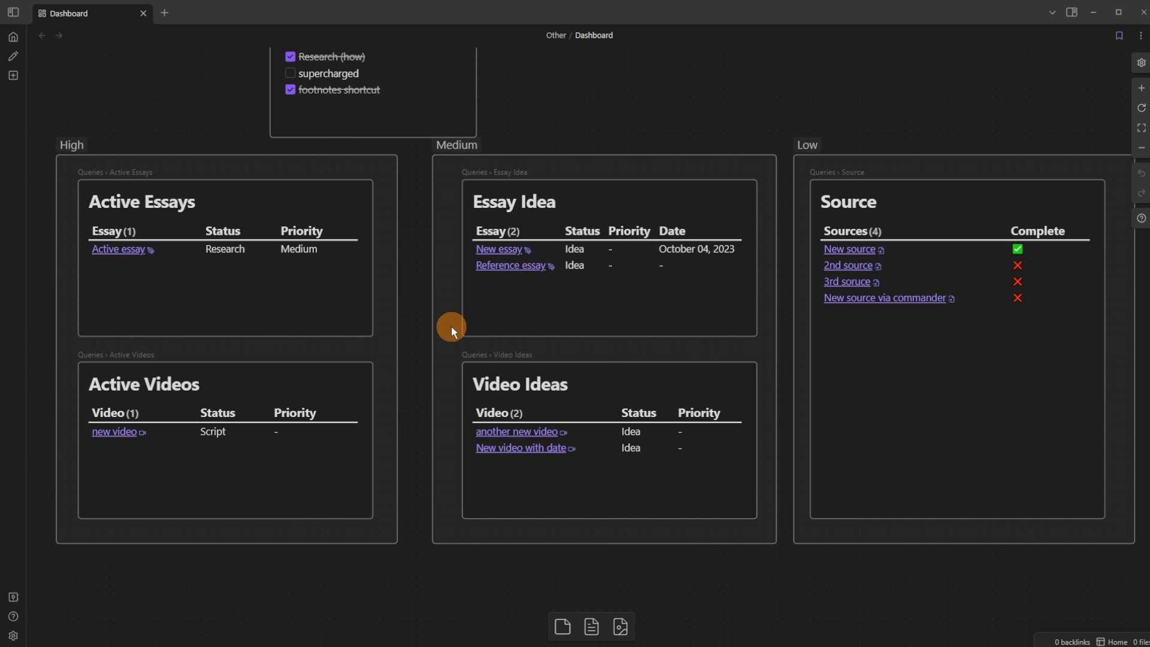
{"action": "left_click_drag", "start_coordinate": [396, 355], "coordinate": [482, 339]}
{"action": "left_click_drag", "start_coordinate": [799, 372], "coordinate": [424, 372]}
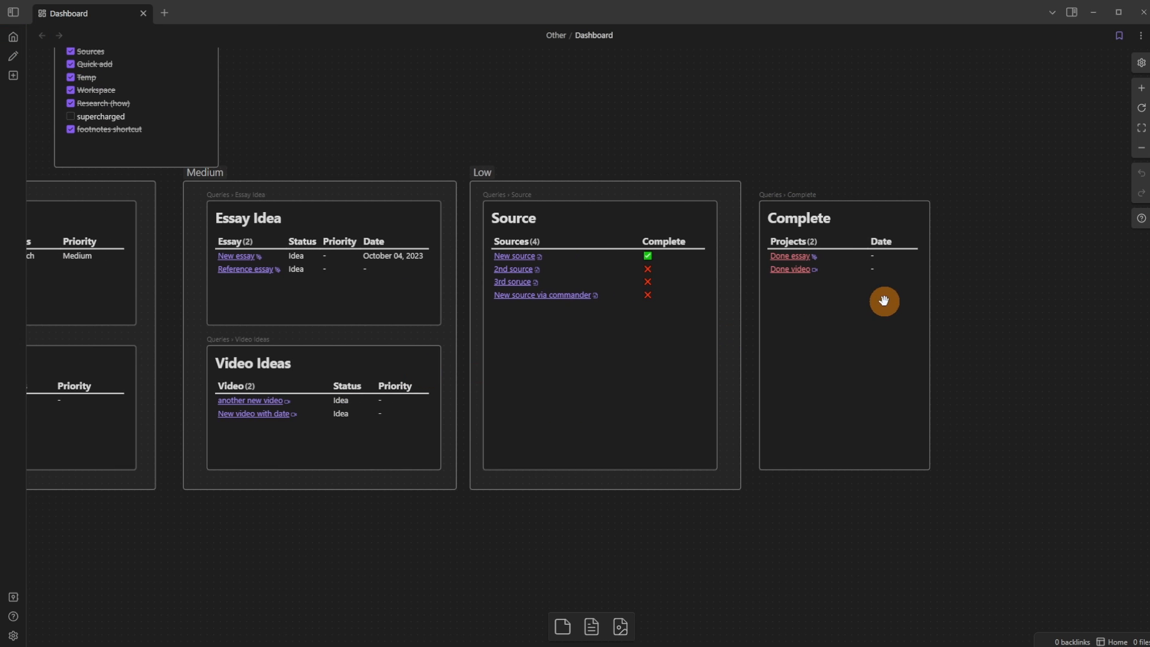
{"action": "left_click_drag", "start_coordinate": [883, 300], "coordinate": [845, 285]}
{"action": "scroll", "coordinate": [845, 285], "scroll_direction": "up", "scroll_amount": 5}
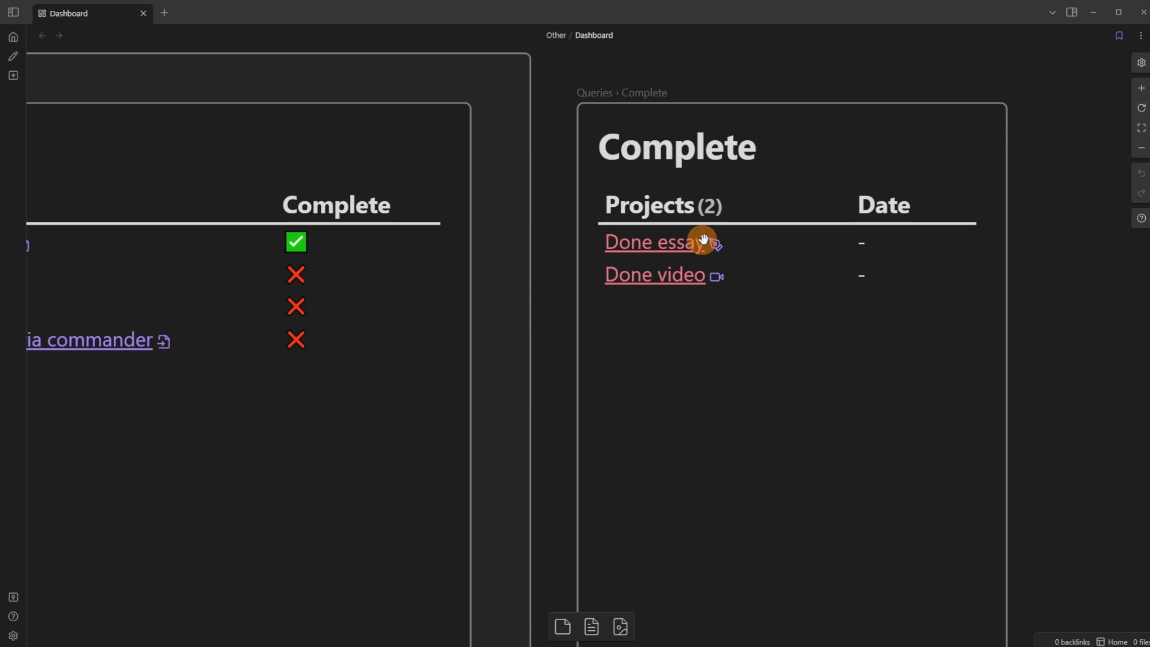
Step: Set the link color for the status is Done selector to light green in Style Settings
{"action": "left_click", "coordinate": [13, 635]}
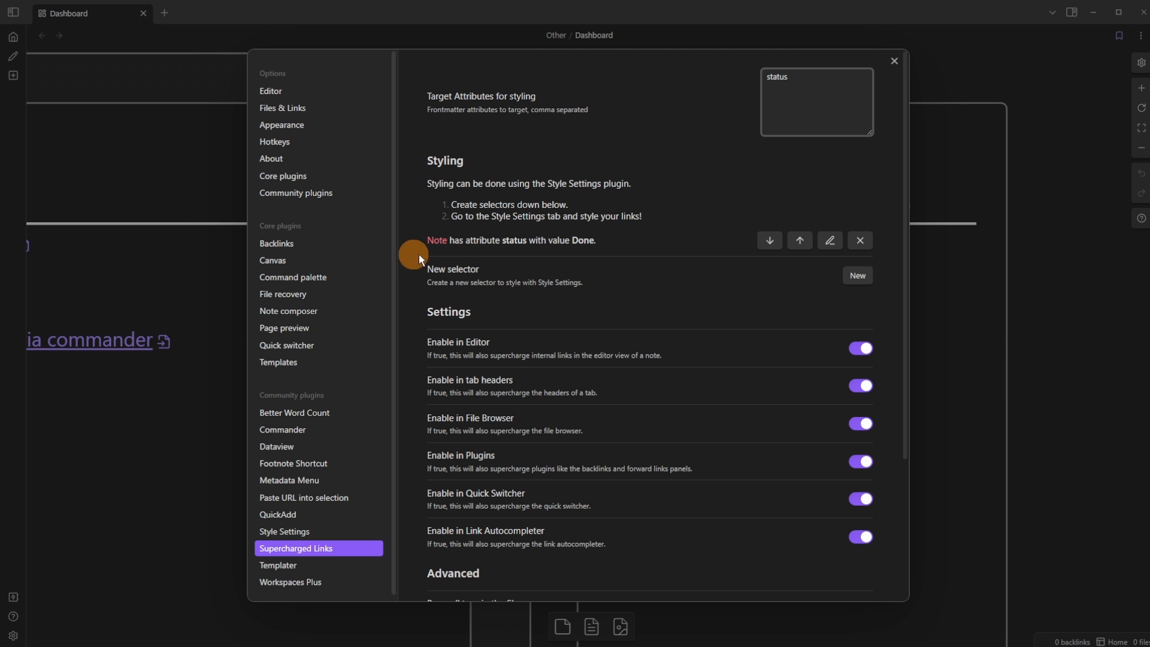
{"action": "left_click", "coordinate": [293, 535]}
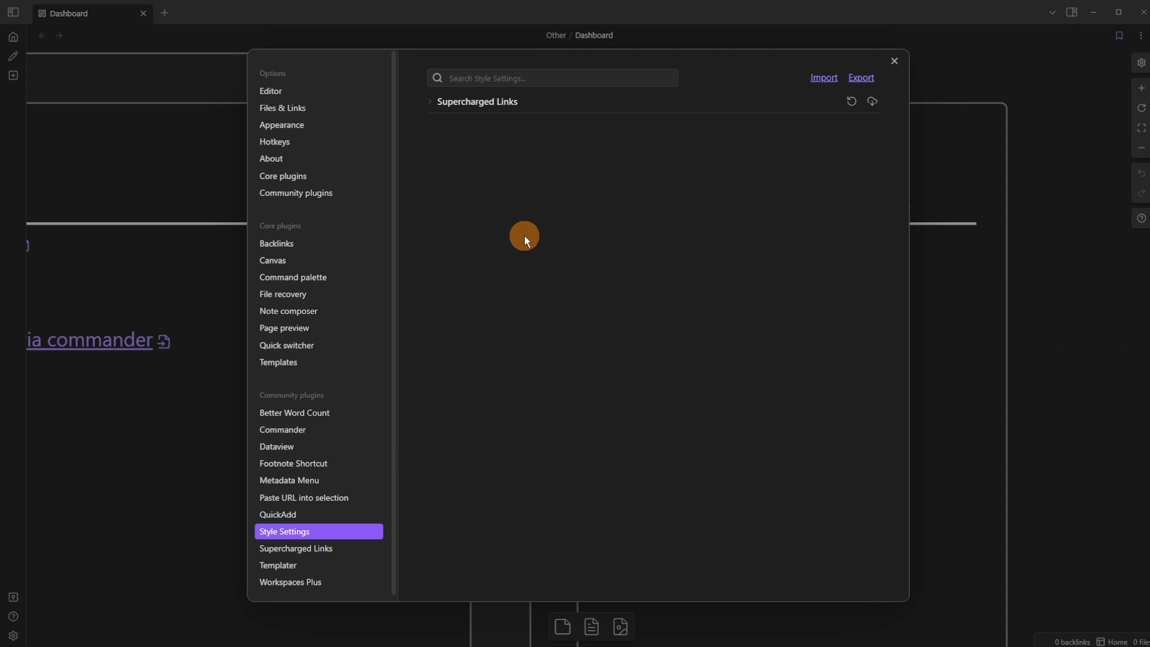
{"action": "left_click", "coordinate": [432, 105]}
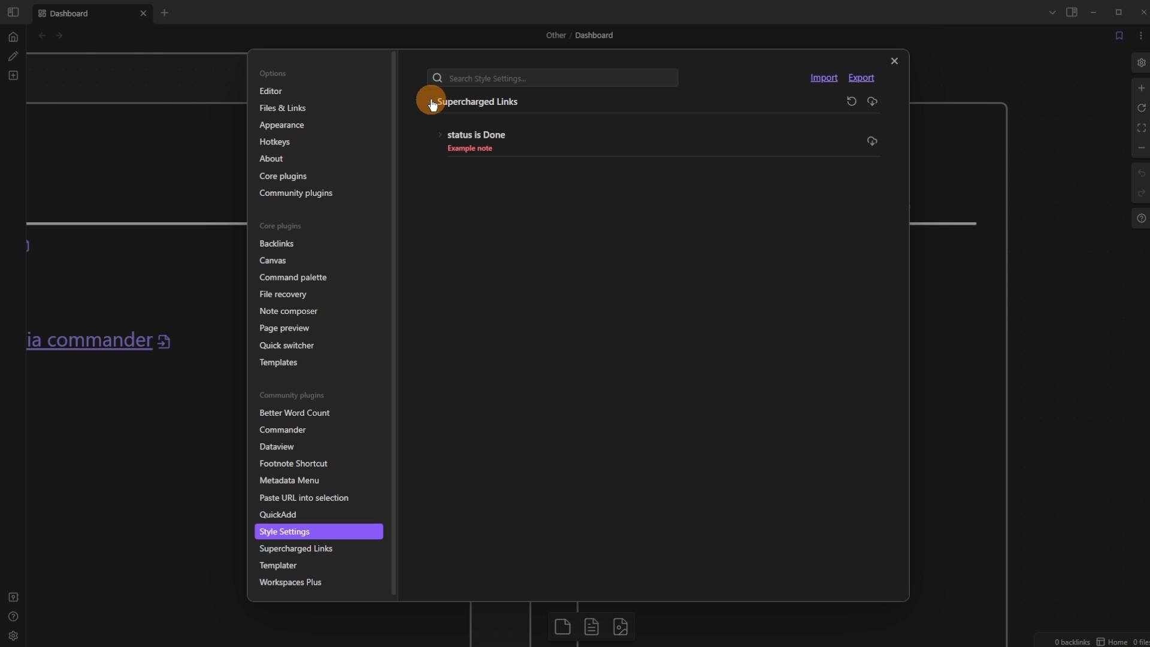
{"action": "left_click", "coordinate": [441, 136]}
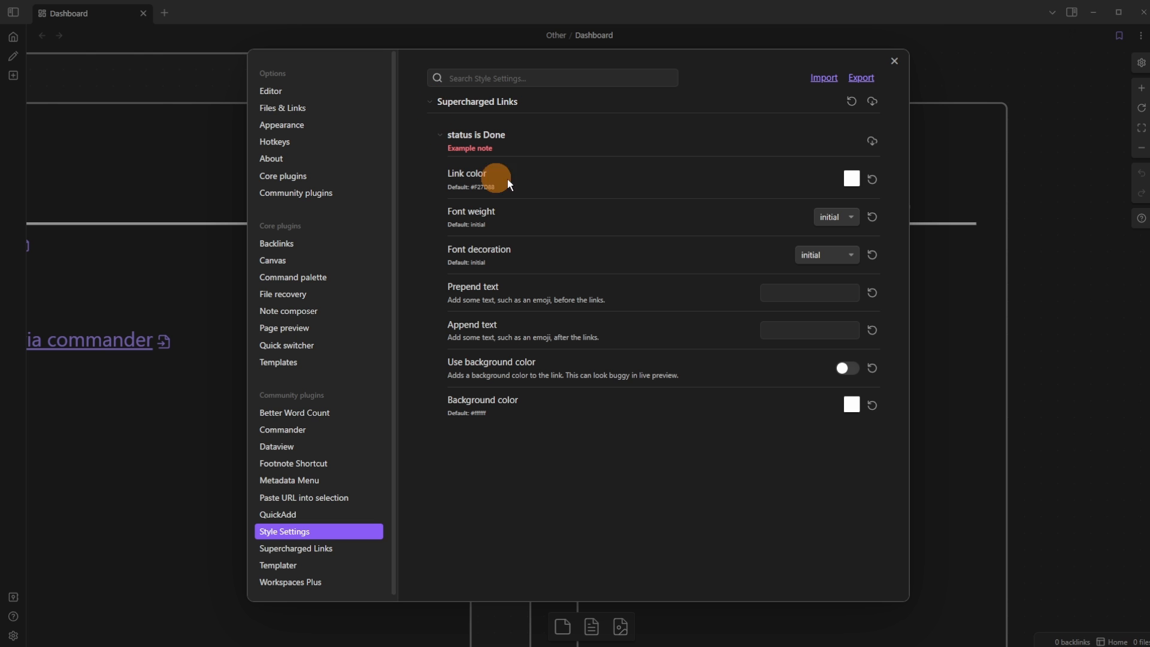
{"action": "left_click", "coordinate": [852, 180]}
{"action": "left_click", "coordinate": [777, 176]}
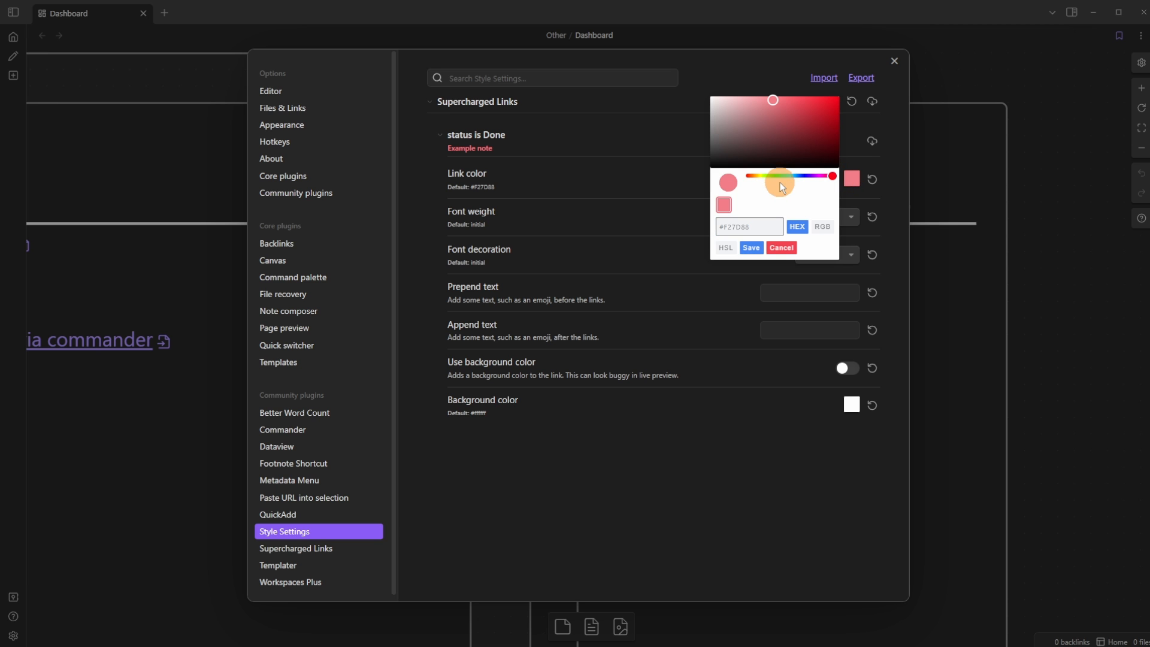
{"action": "left_click", "coordinate": [751, 248]}
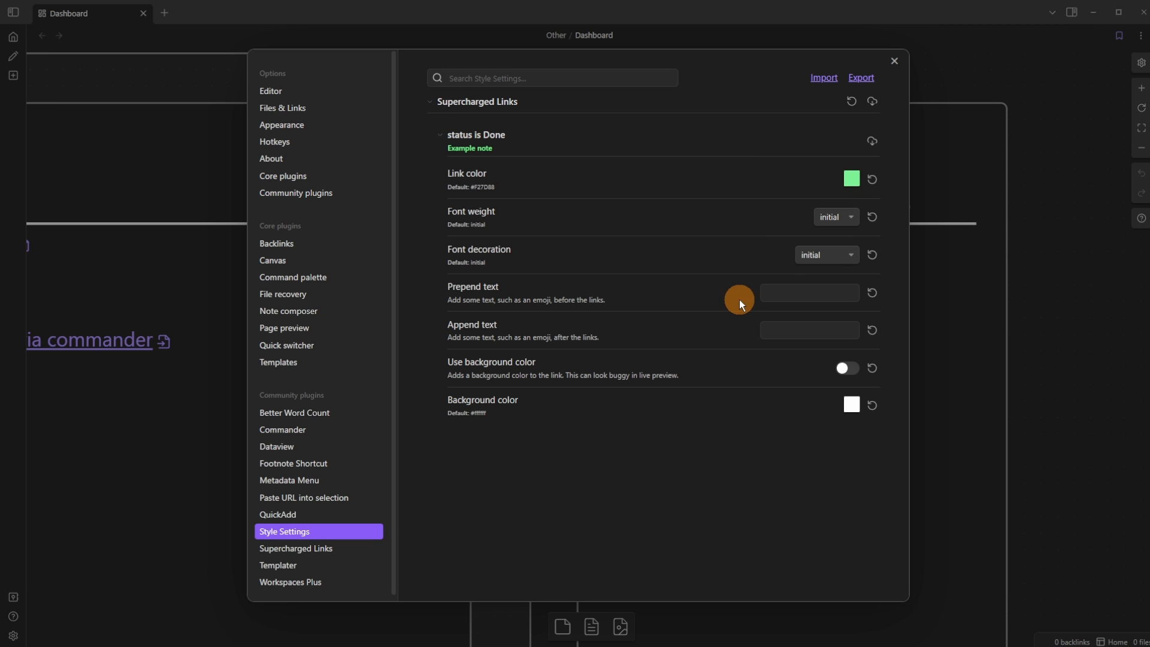
Step: Prepend the ✅ emoji and a space to links with status Done, and check the Complete card on the Dashboard
{"action": "left_click", "coordinate": [800, 296]}
{"action": "key", "text": "super+period"}
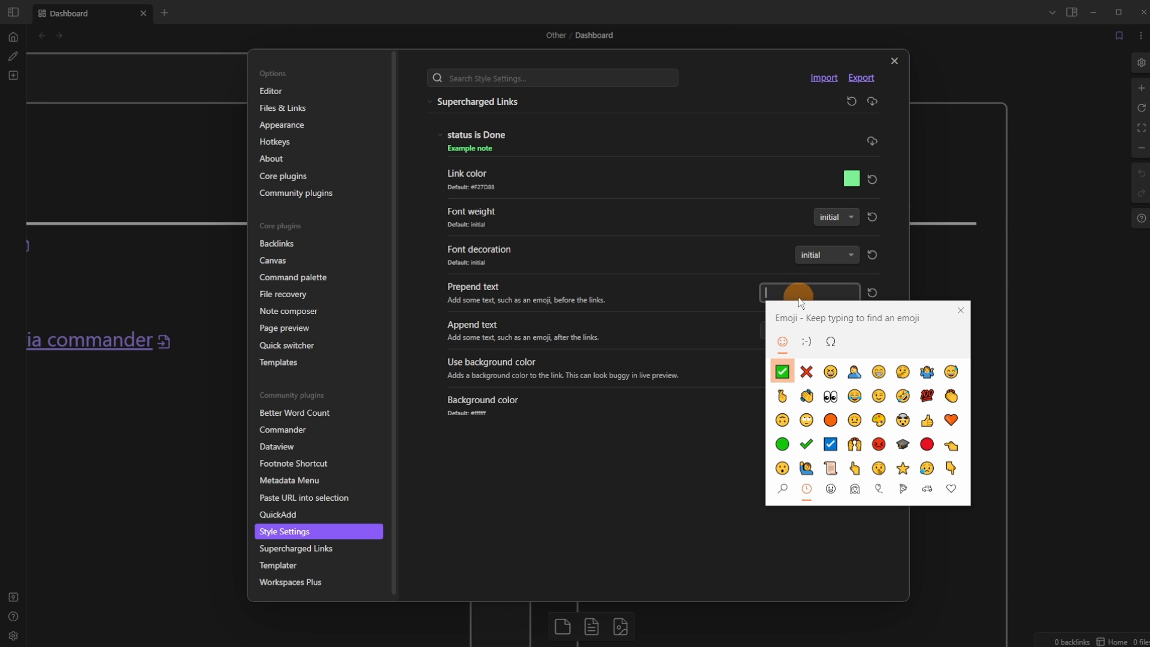
{"action": "key", "text": "Return"}
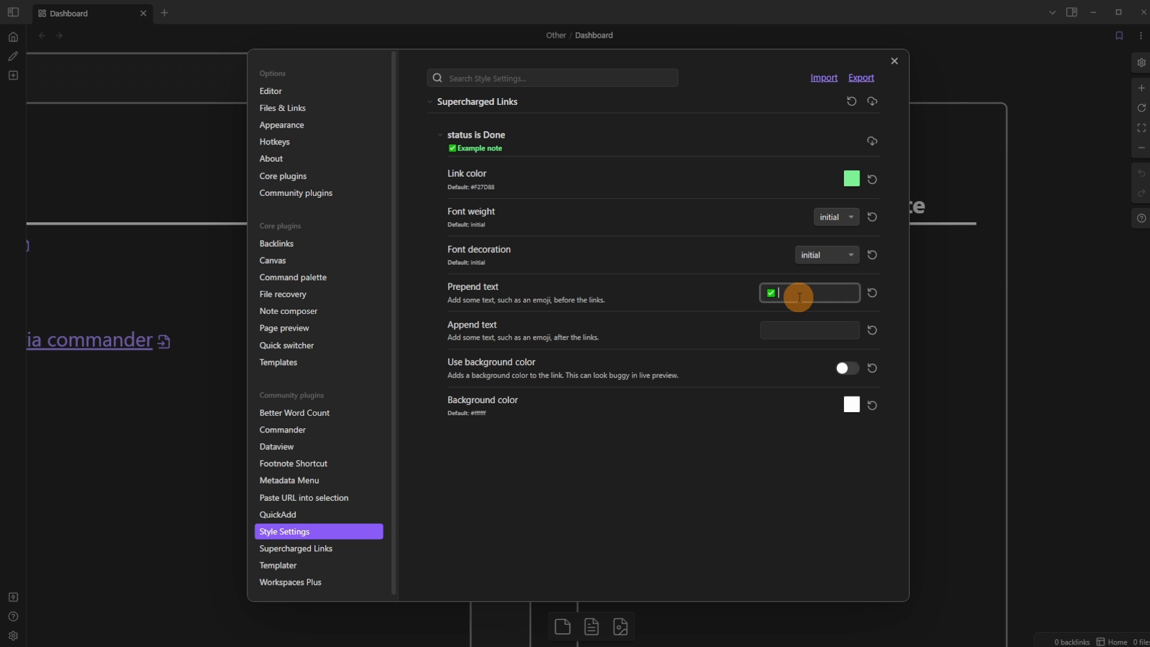
{"action": "left_click", "coordinate": [595, 471]}
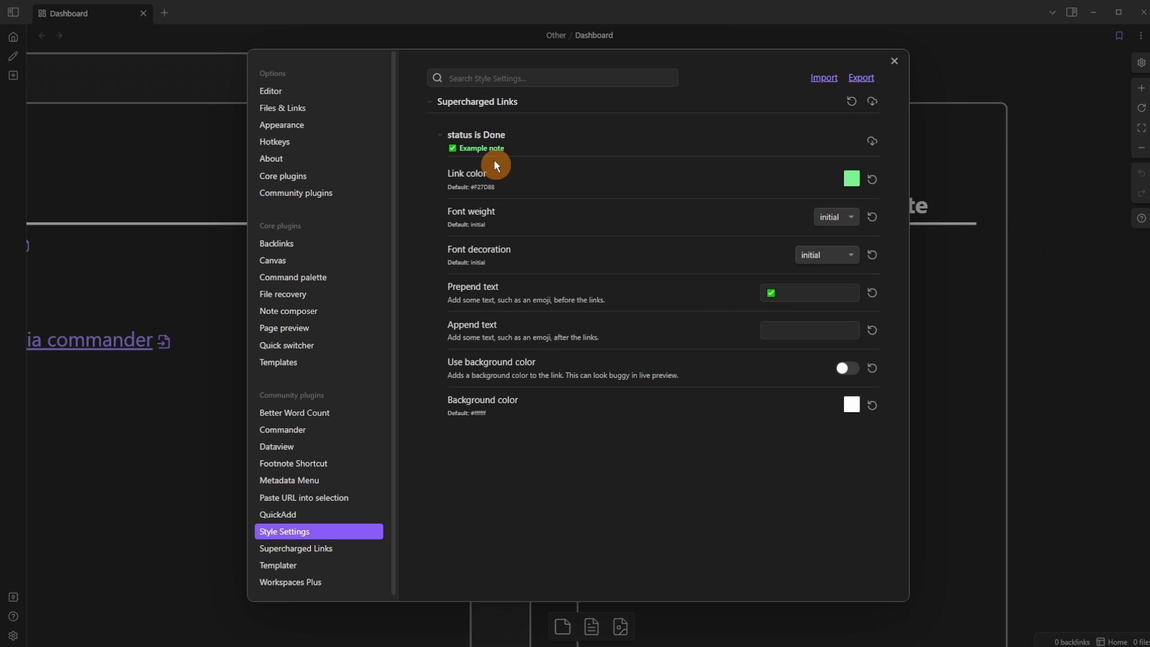
{"action": "left_click", "coordinate": [969, 149]}
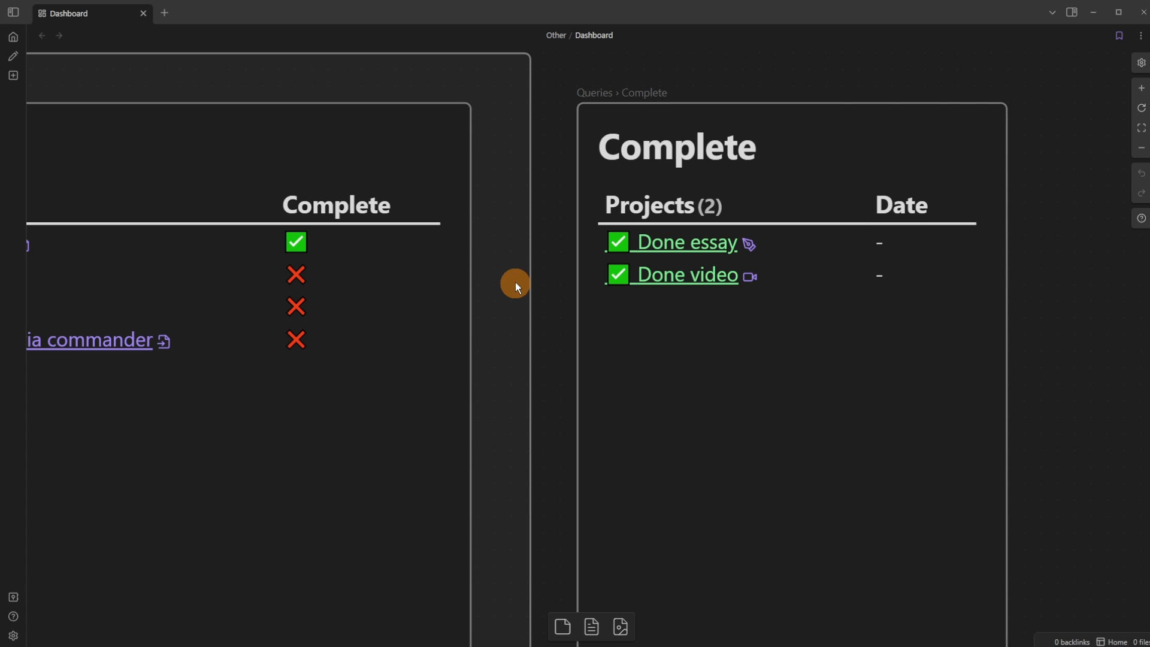
{"action": "scroll", "coordinate": [520, 259], "scroll_direction": "down", "scroll_amount": 5}
{"action": "left_click_drag", "start_coordinate": [491, 387], "coordinate": [766, 331]}
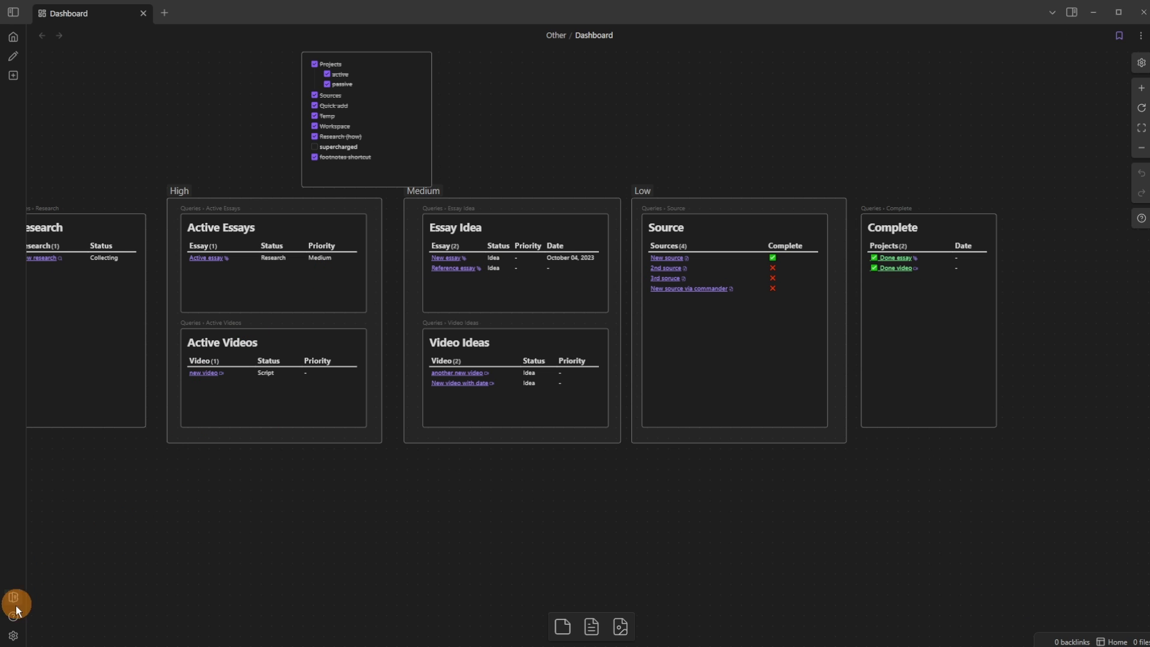
Step: Replace the prepended text for the status is Done selector with the plain green check mark emoji ✔ and return to the Dashboard
{"action": "left_click", "coordinate": [13, 635]}
{"action": "left_click", "coordinate": [509, 103]}
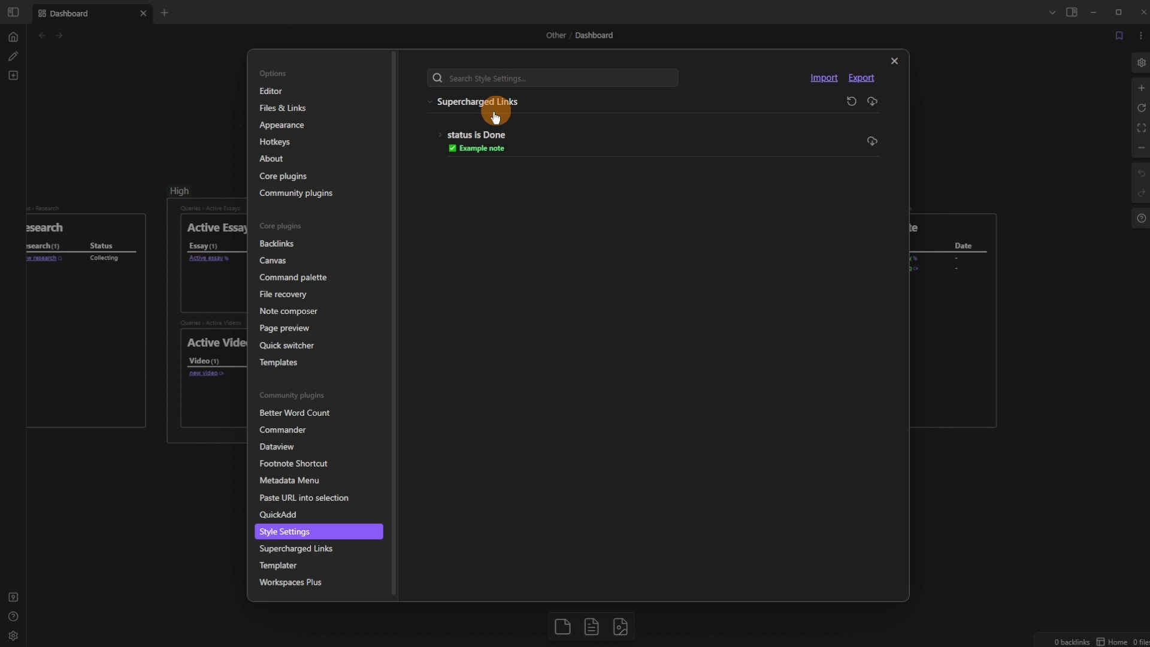
{"action": "left_click", "coordinate": [476, 135]}
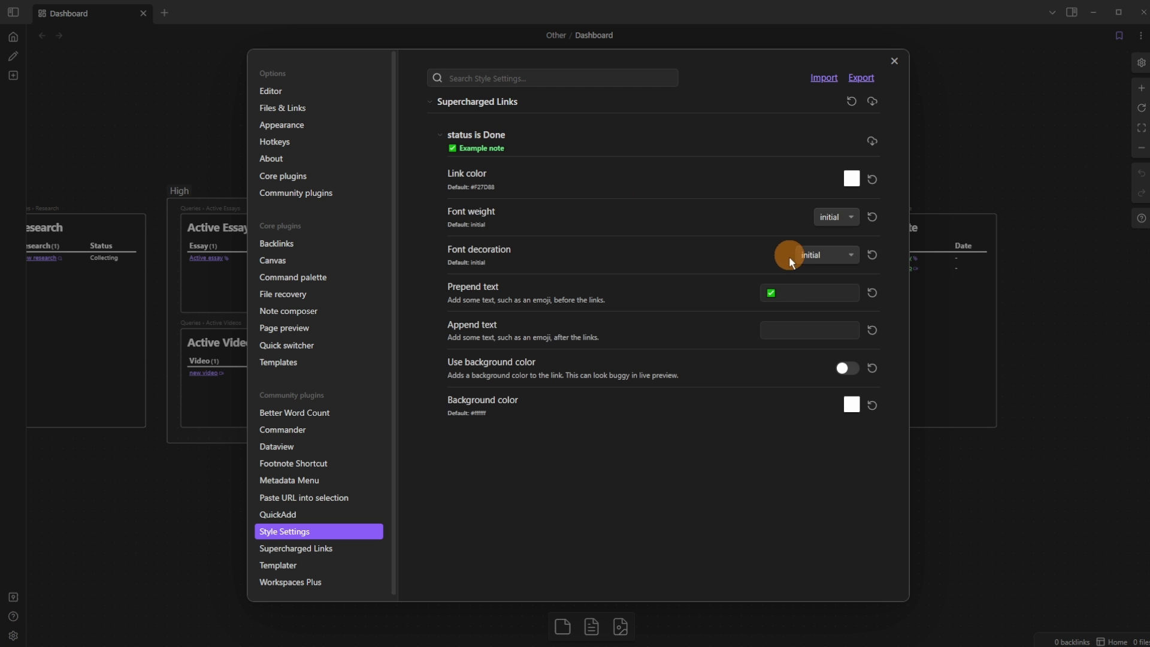
{"action": "left_click", "coordinate": [879, 290]}
{"action": "key", "text": "super+period"}
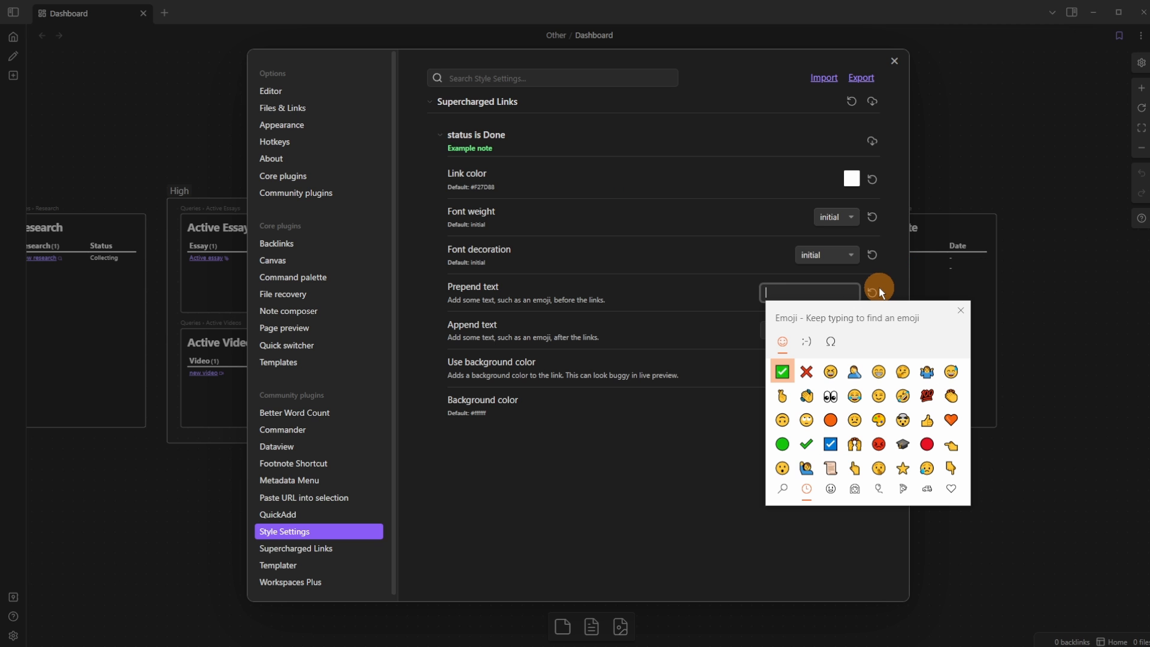
{"action": "key", "text": "Right"}
{"action": "key", "text": "Right"}
{"action": "key", "text": "Right"}
{"action": "key", "text": "Left"}
{"action": "key", "text": "Left"}
{"action": "key", "text": "Down"}
{"action": "key", "text": "Down"}
{"action": "key", "text": "Down"}
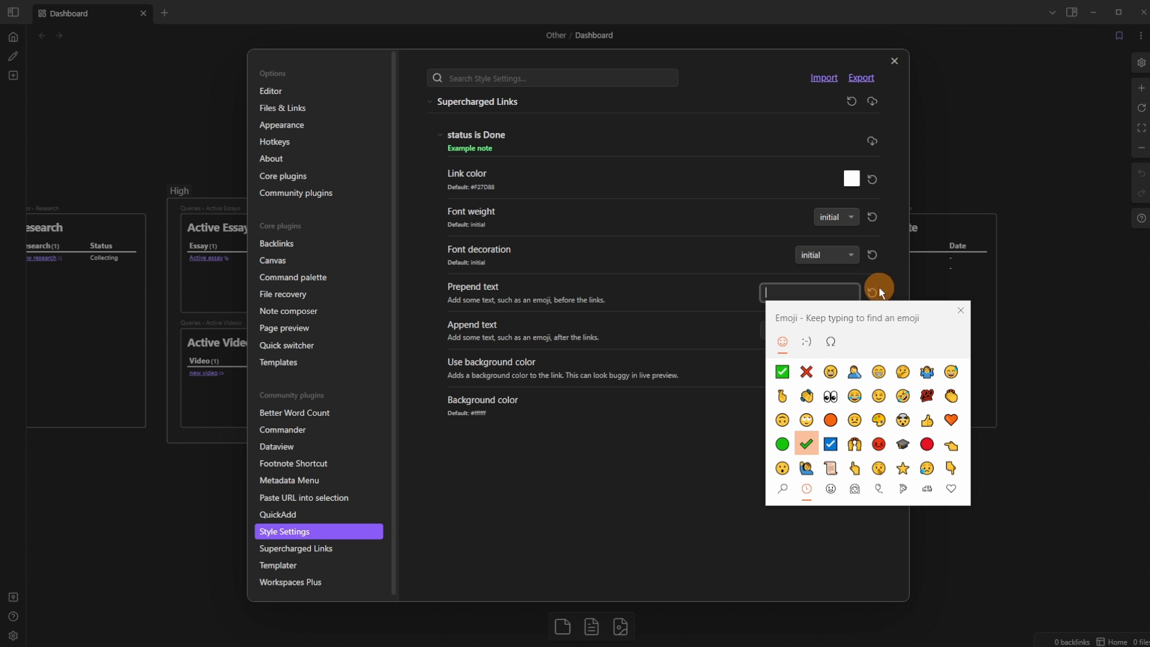
{"action": "key", "text": "Return"}
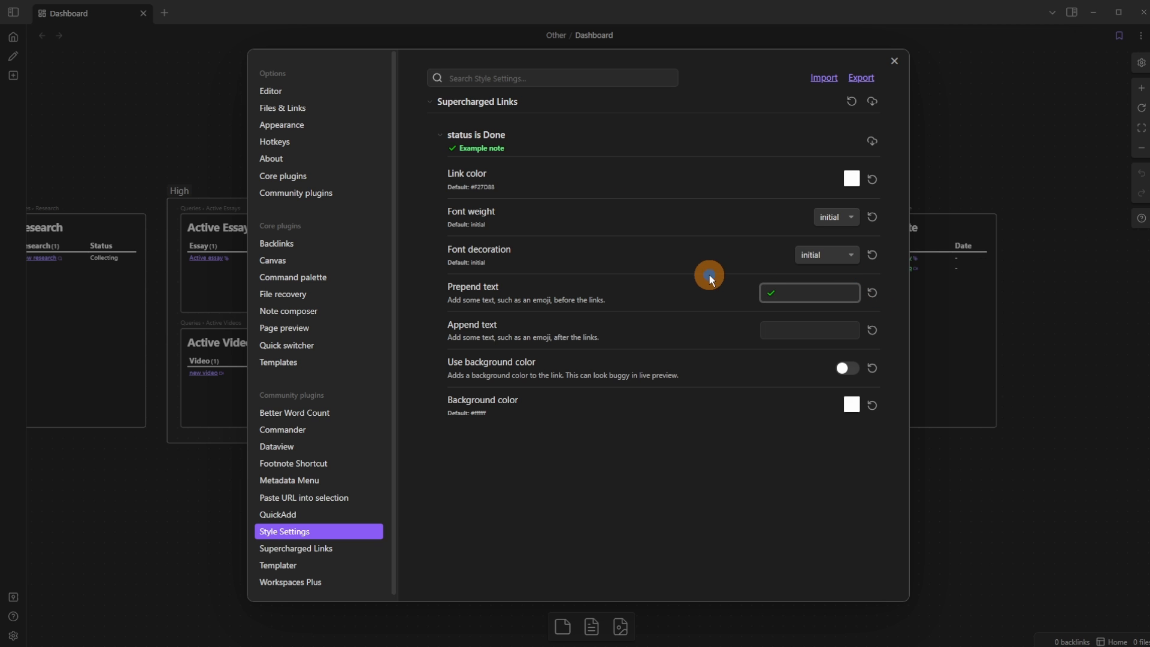
{"action": "left_click", "coordinate": [1011, 252]}
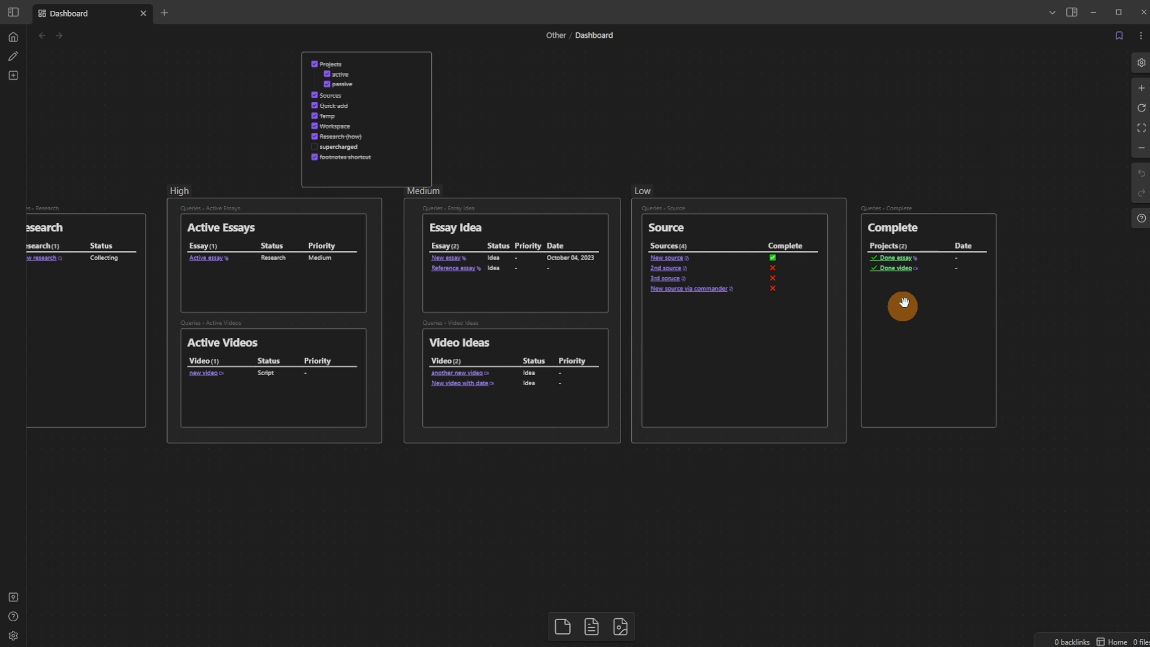
{"action": "left_click_drag", "start_coordinate": [280, 290], "coordinate": [373, 280]}
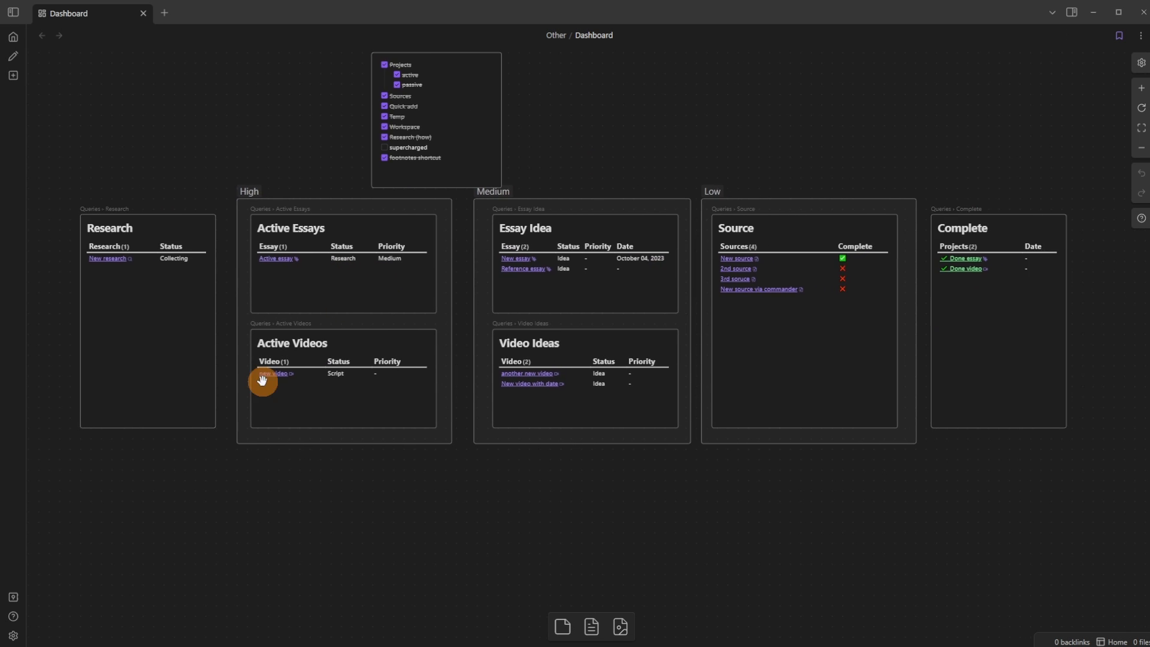
Step: Add priority to the target attributes for styling in Supercharged Links, making the list status, priority
{"action": "left_click", "coordinate": [13, 634]}
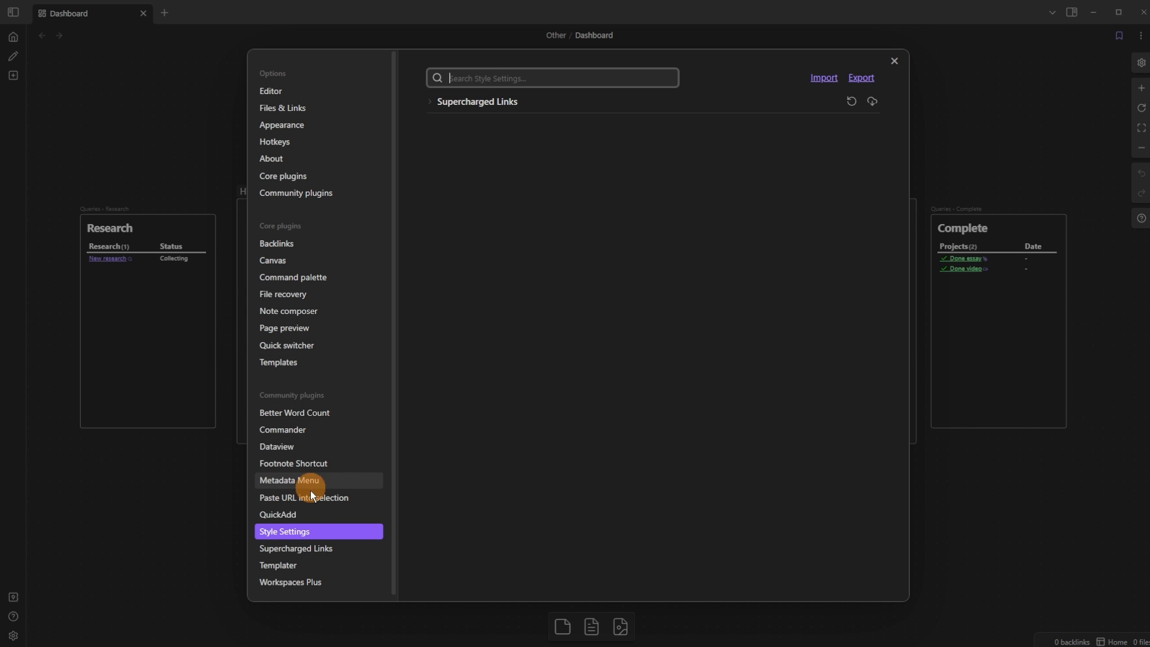
{"action": "left_click", "coordinate": [320, 547]}
{"action": "left_click", "coordinate": [809, 81]}
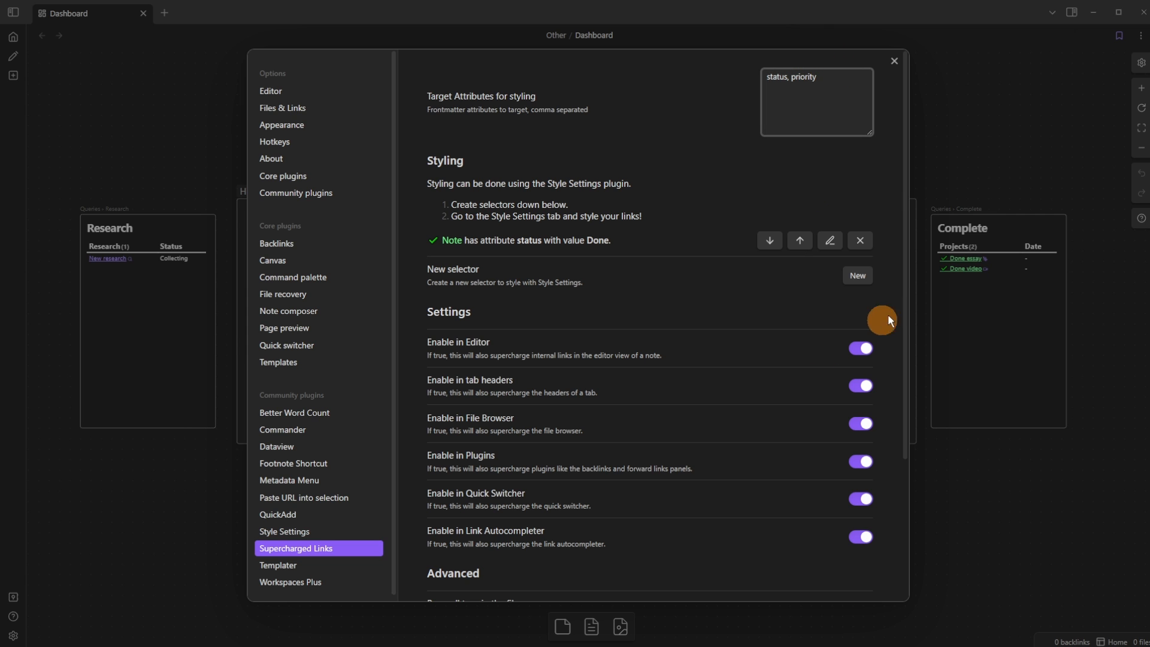
Step: Create a second selector that matches notes whose priority attribute has the exact value High
{"action": "left_click", "coordinate": [856, 278]}
{"action": "left_click", "coordinate": [713, 183]}
{"action": "left_click", "coordinate": [724, 213]}
{"action": "left_click", "coordinate": [680, 228]}
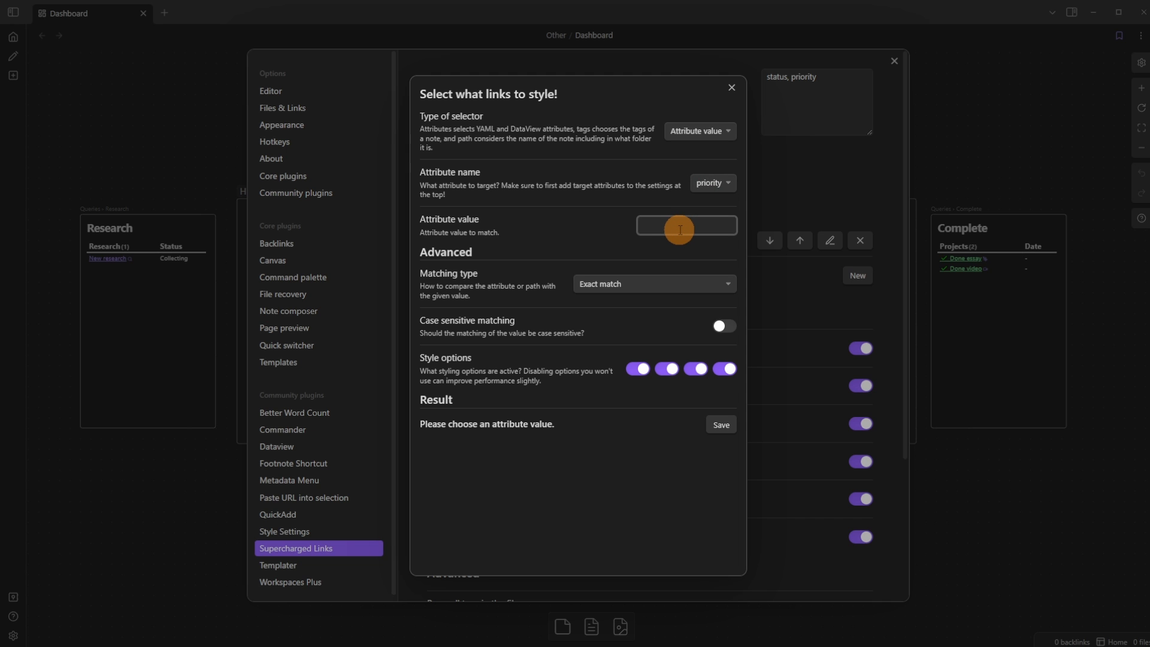
{"action": "type", "text": "High"}
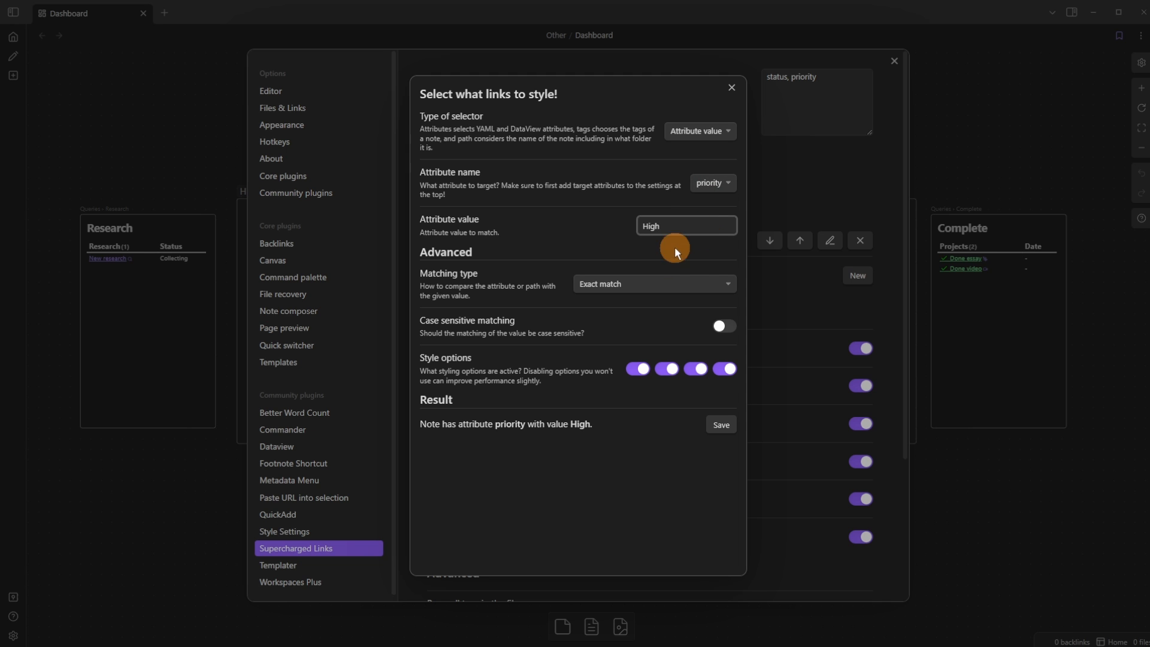
{"action": "left_click", "coordinate": [719, 425]}
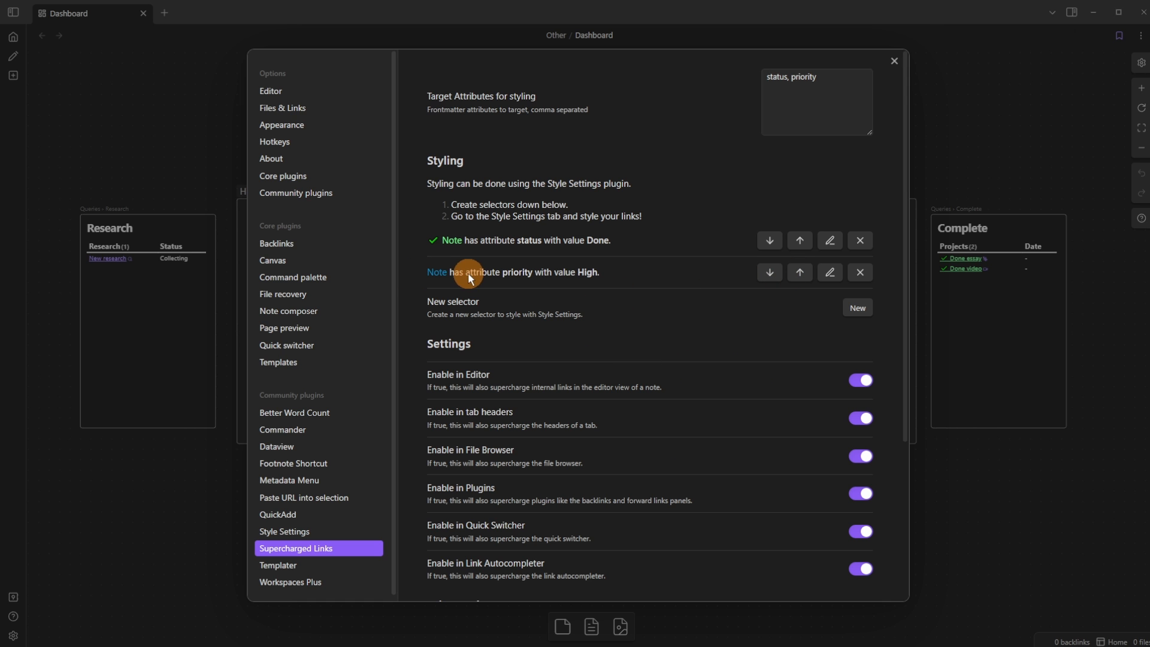
Step: Return to the Dashboard, open the metadata fields of Active essay and insert its missing fields
{"action": "left_click", "coordinate": [950, 237]}
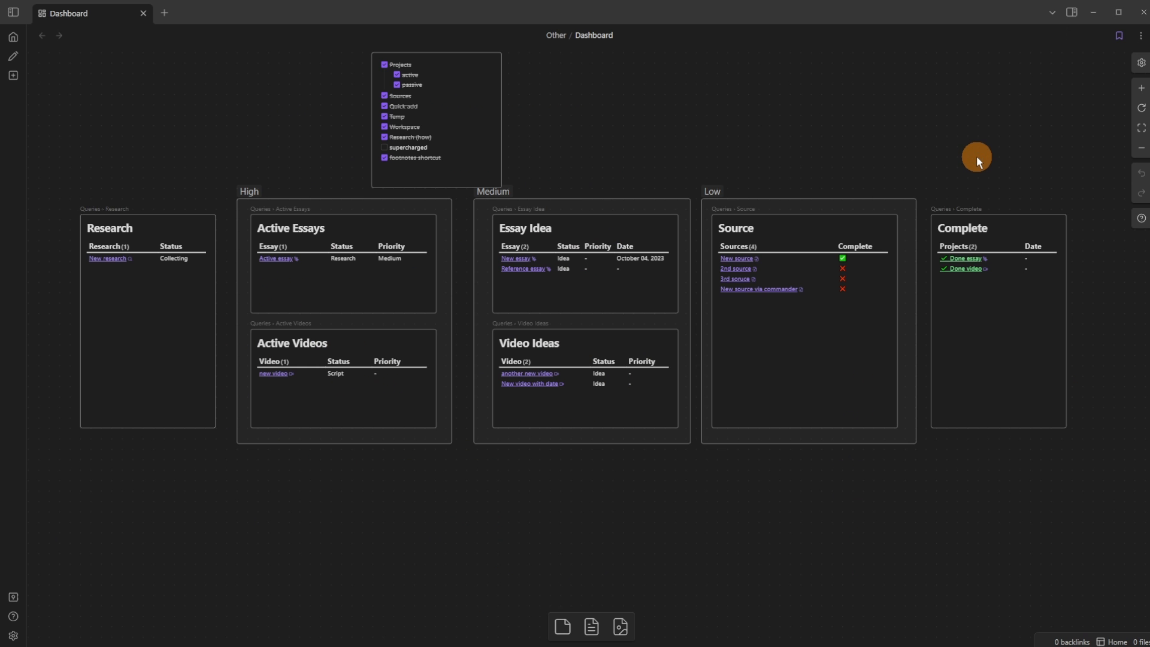
{"action": "scroll", "coordinate": [333, 270], "scroll_direction": "up", "scroll_amount": 5}
{"action": "left_click", "coordinate": [236, 242]}
{"action": "left_click", "coordinate": [233, 240]}
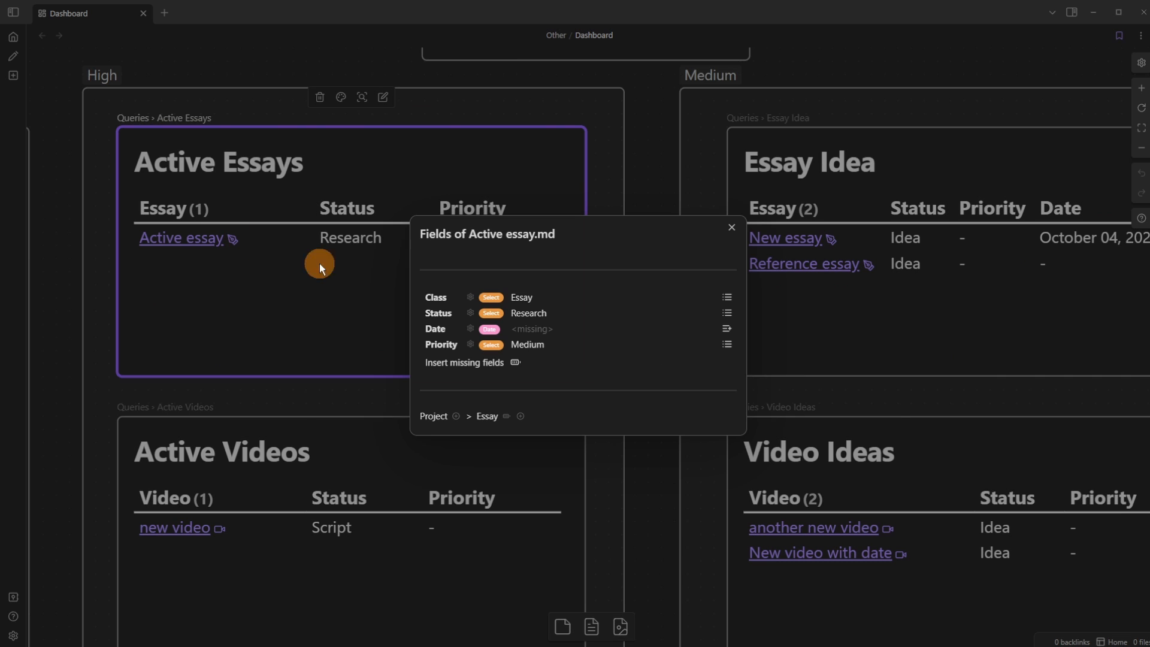
{"action": "left_click", "coordinate": [522, 359]}
{"action": "left_click", "coordinate": [772, 62]}
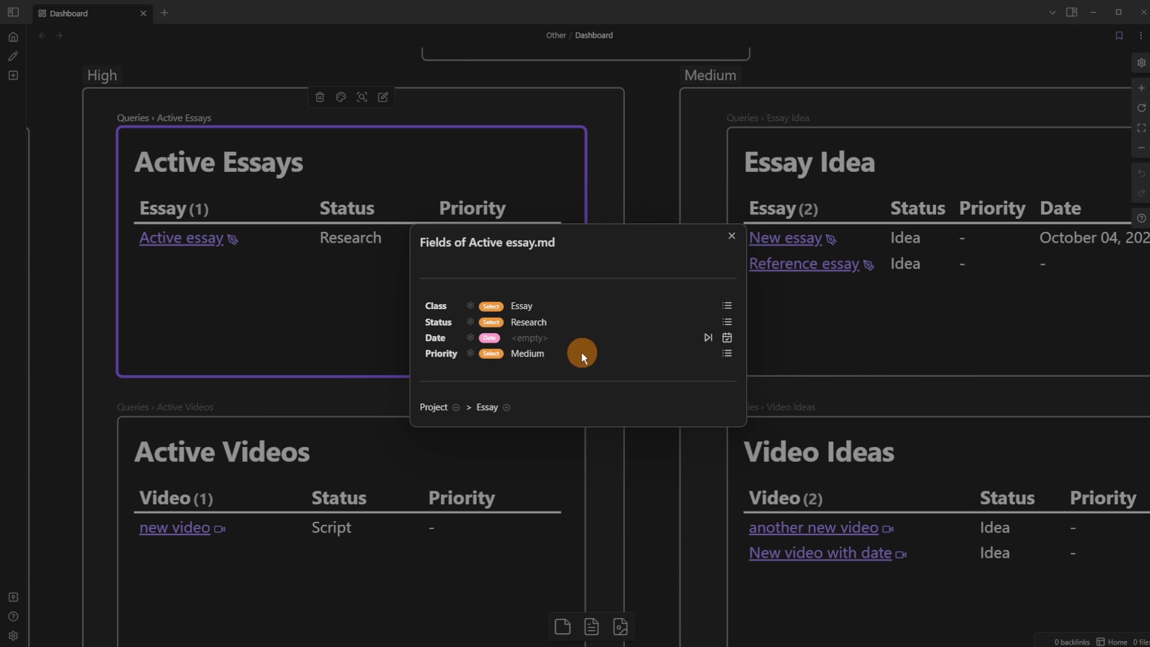
Step: Set the priority of Active essay to High and return to the Dashboard
{"action": "left_click", "coordinate": [727, 353]}
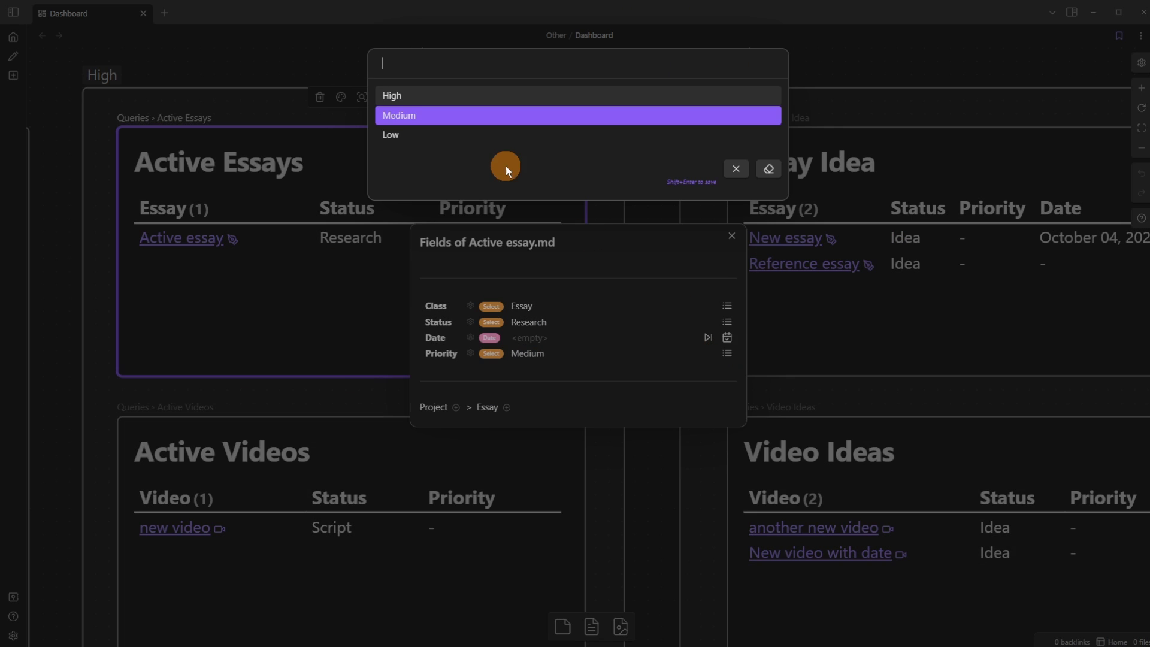
{"action": "left_click", "coordinate": [391, 95]}
{"action": "left_click", "coordinate": [314, 304]}
{"action": "left_click", "coordinate": [436, 67]}
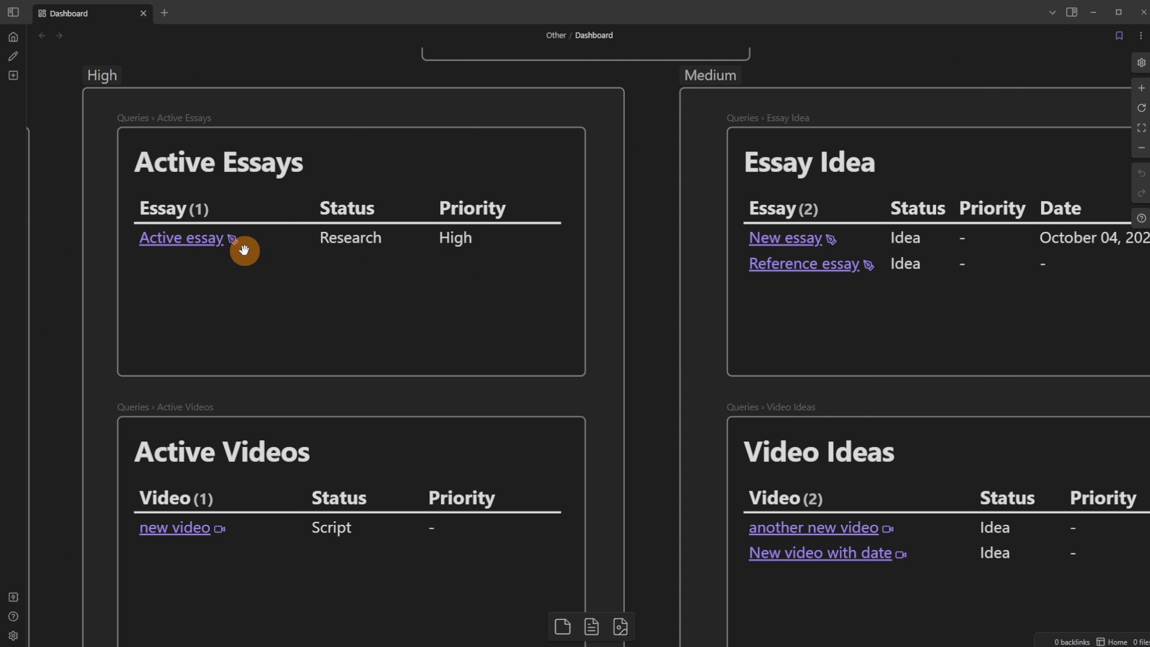
Step: Close and reopen the Dashboard to refresh it, and check the Active essay link's styling
{"action": "left_click", "coordinate": [164, 13]}
{"action": "left_click", "coordinate": [144, 13]}
{"action": "left_click", "coordinate": [14, 37]}
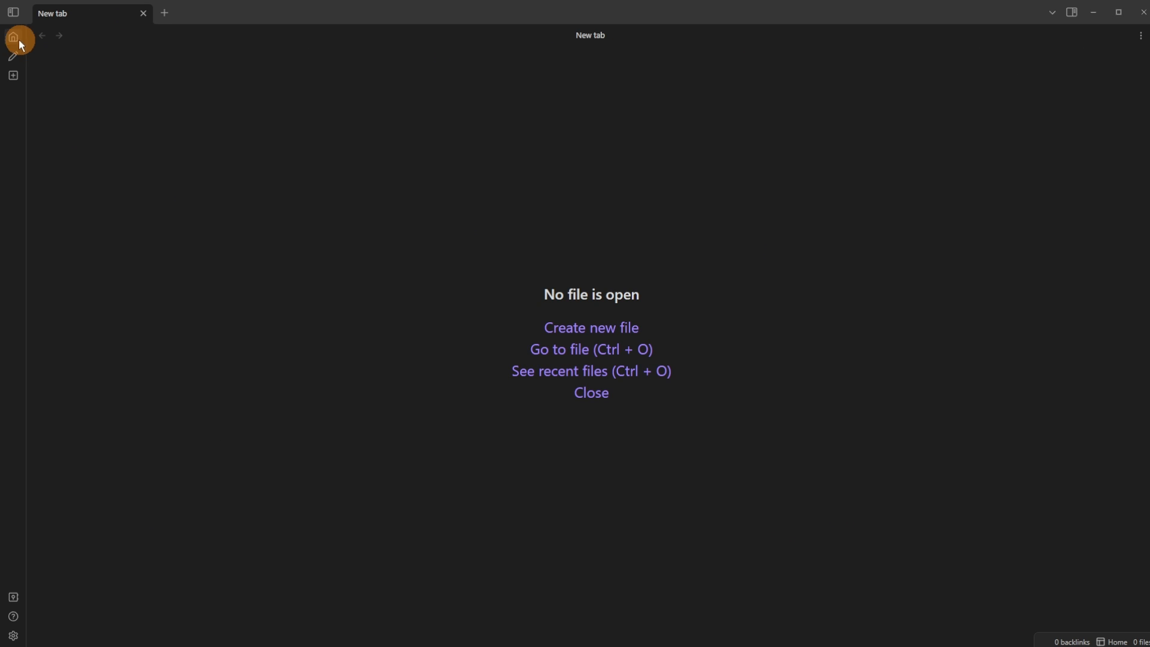
{"action": "scroll", "coordinate": [134, 272], "scroll_direction": "up", "scroll_amount": 3}
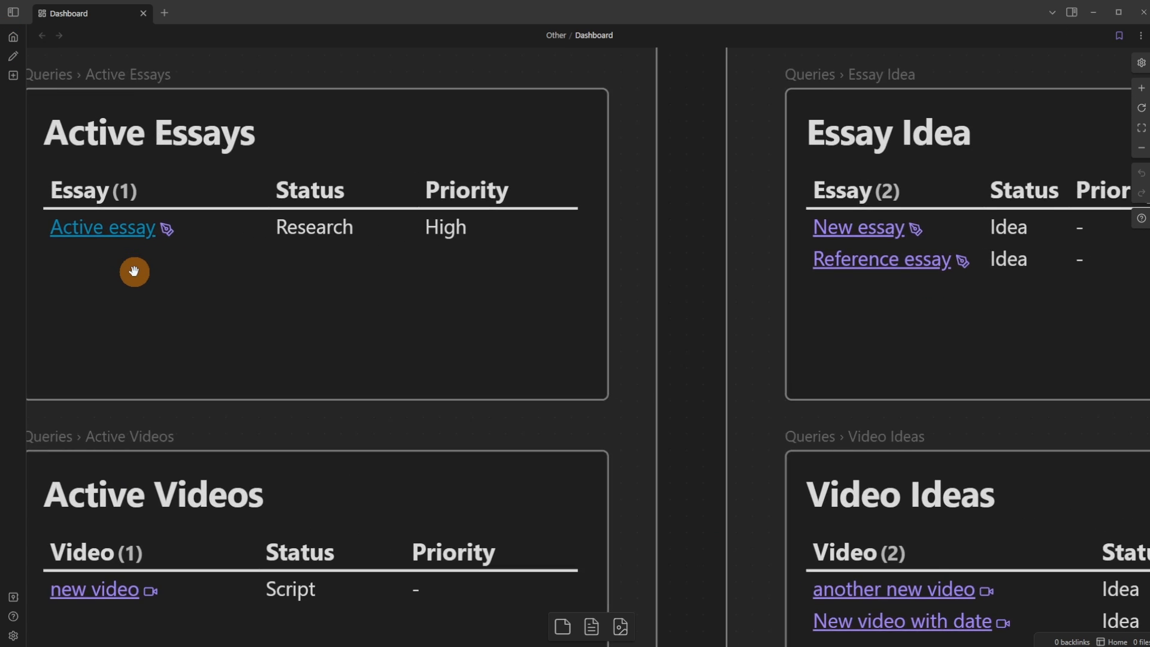
{"action": "left_click_drag", "start_coordinate": [135, 271], "coordinate": [336, 274]}
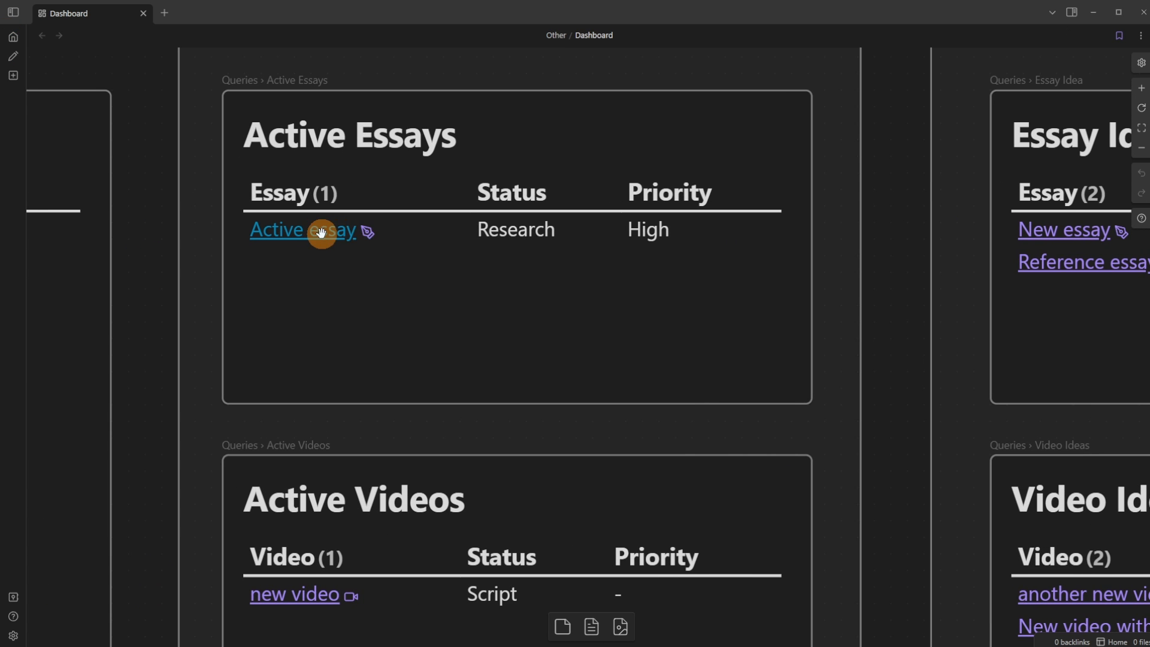
Step: In Style Settings, set the link color of the priority is High selector to light red, and check the Active Essays card on the Dashboard
{"action": "left_click", "coordinate": [14, 635]}
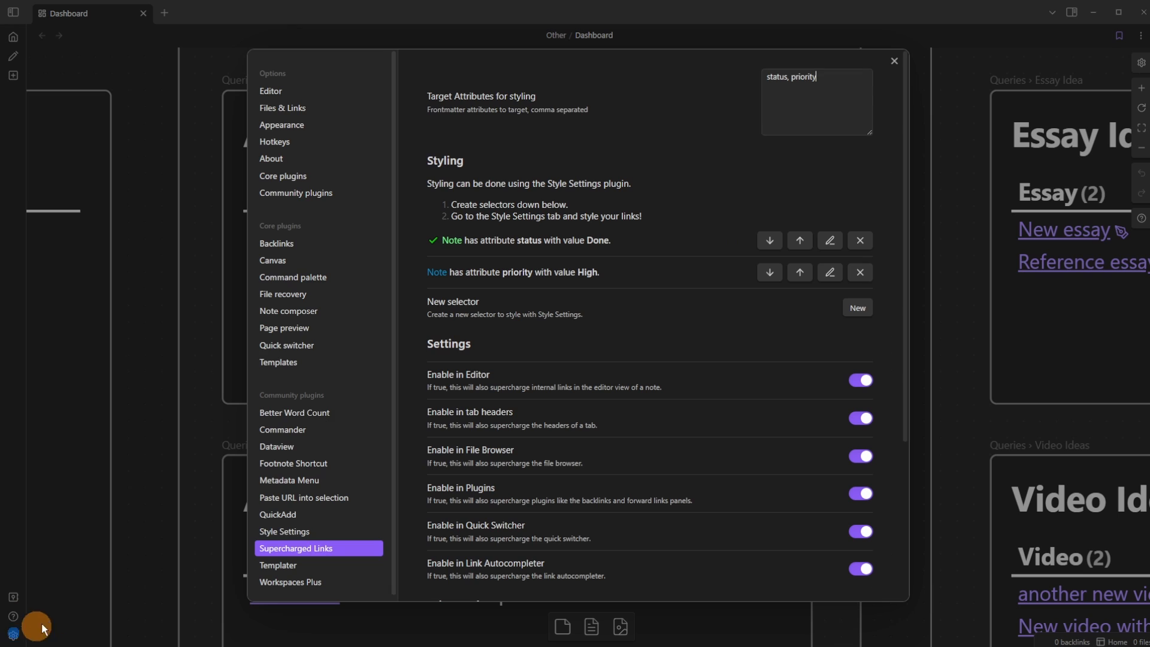
{"action": "left_click", "coordinate": [306, 532]}
{"action": "left_click", "coordinate": [513, 113]}
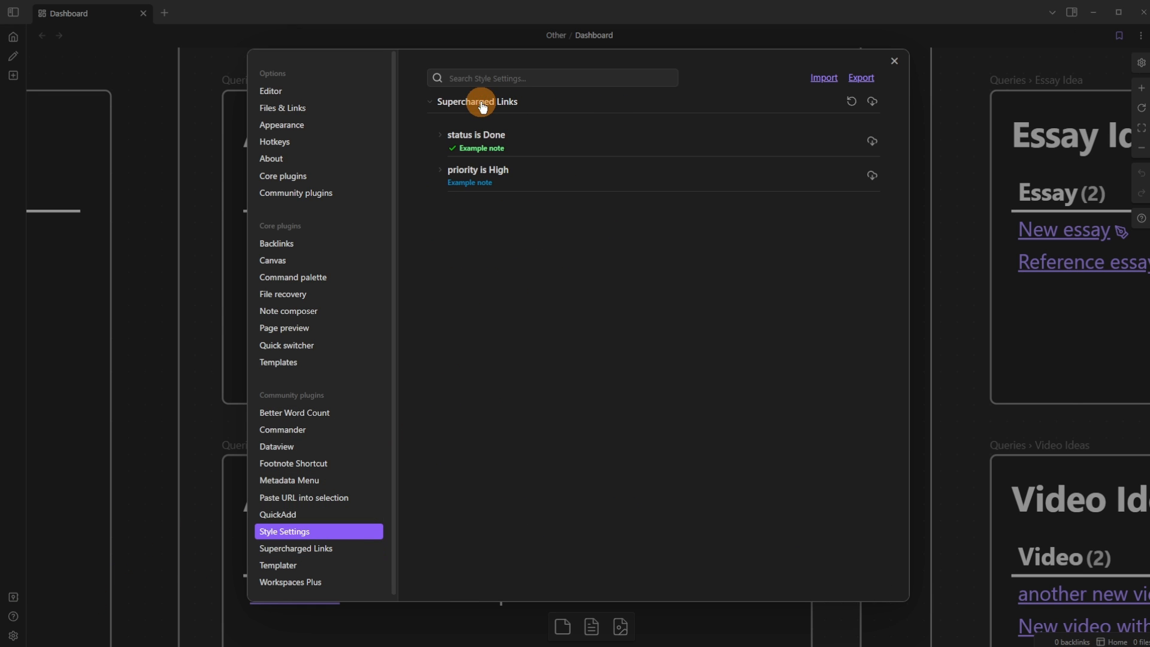
{"action": "left_click", "coordinate": [471, 177]}
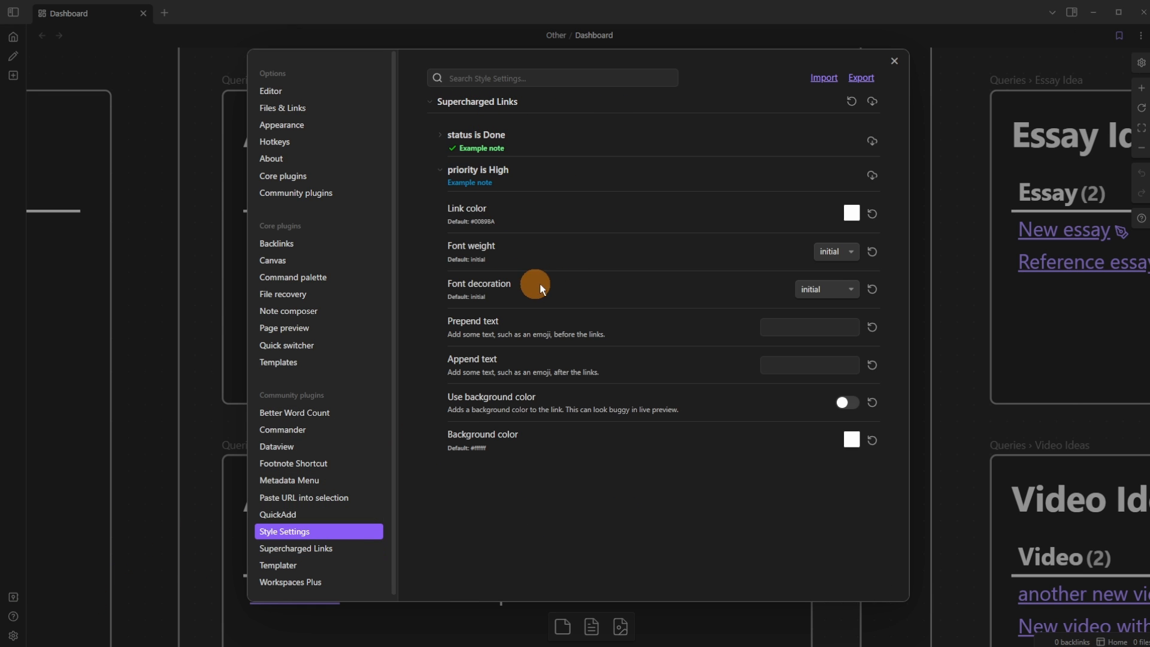
{"action": "left_click", "coordinate": [851, 212]}
{"action": "left_click_drag", "start_coordinate": [755, 217], "coordinate": [721, 212]}
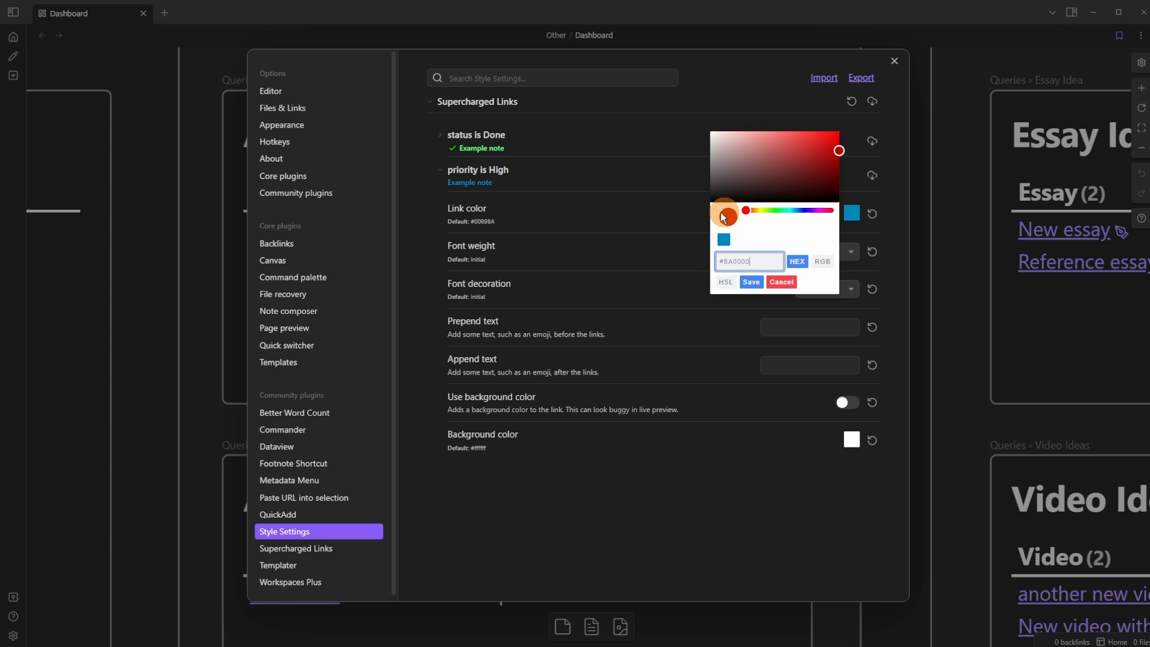
{"action": "left_click", "coordinate": [748, 281]}
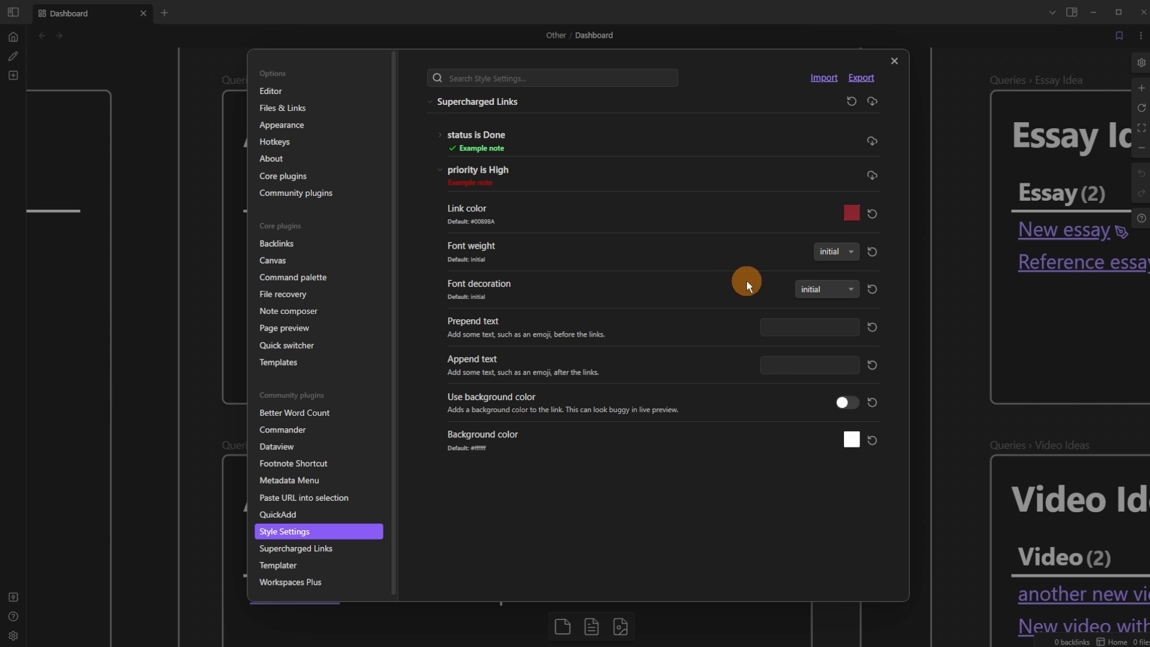
{"action": "left_click", "coordinate": [851, 212]}
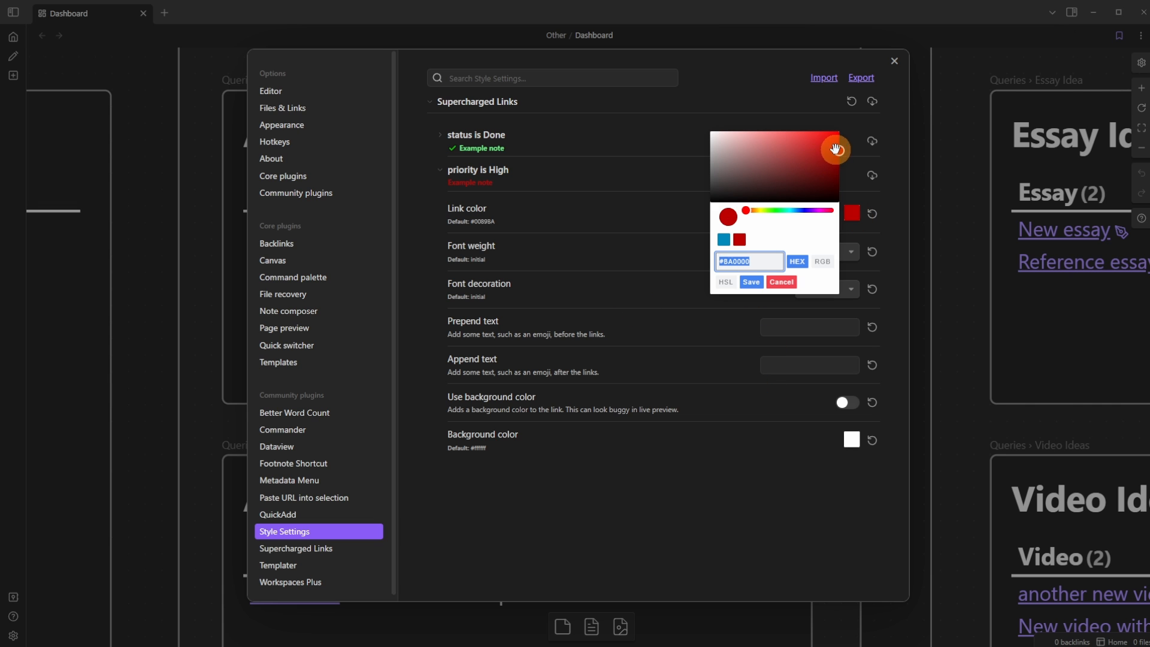
{"action": "left_click", "coordinate": [754, 282]}
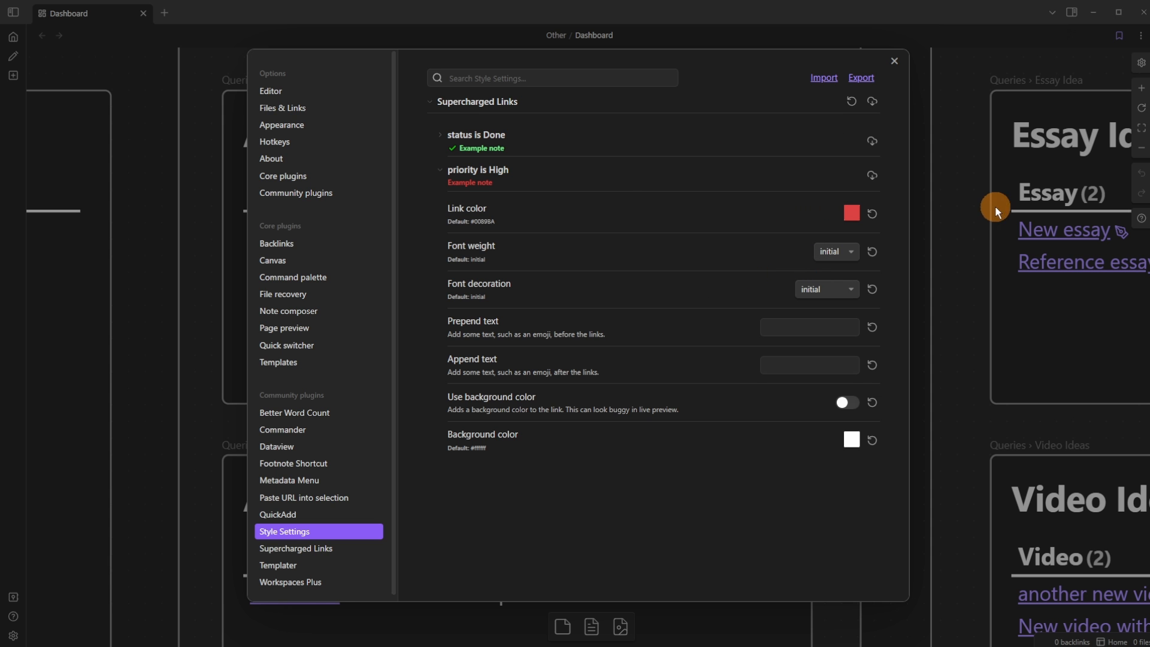
{"action": "left_click", "coordinate": [922, 210]}
{"action": "scroll", "coordinate": [230, 278], "scroll_direction": "down", "scroll_amount": 4}
{"action": "mouse_move", "coordinate": [360, 304]}
{"action": "left_mouse_down"}
{"action": "mouse_move", "coordinate": [403, 313]}
{"action": "mouse_move", "coordinate": [354, 304]}
{"action": "left_mouse_up"}
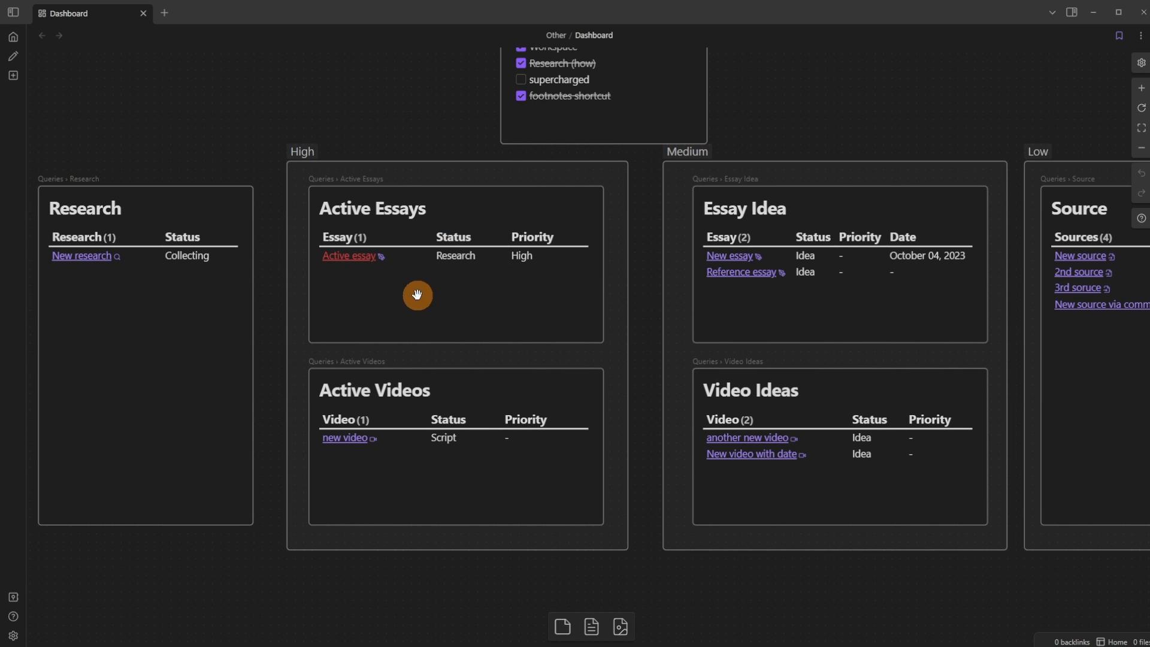
Step: Create a new Essay note named Medium
{"action": "key", "text": "ctrl+n"}
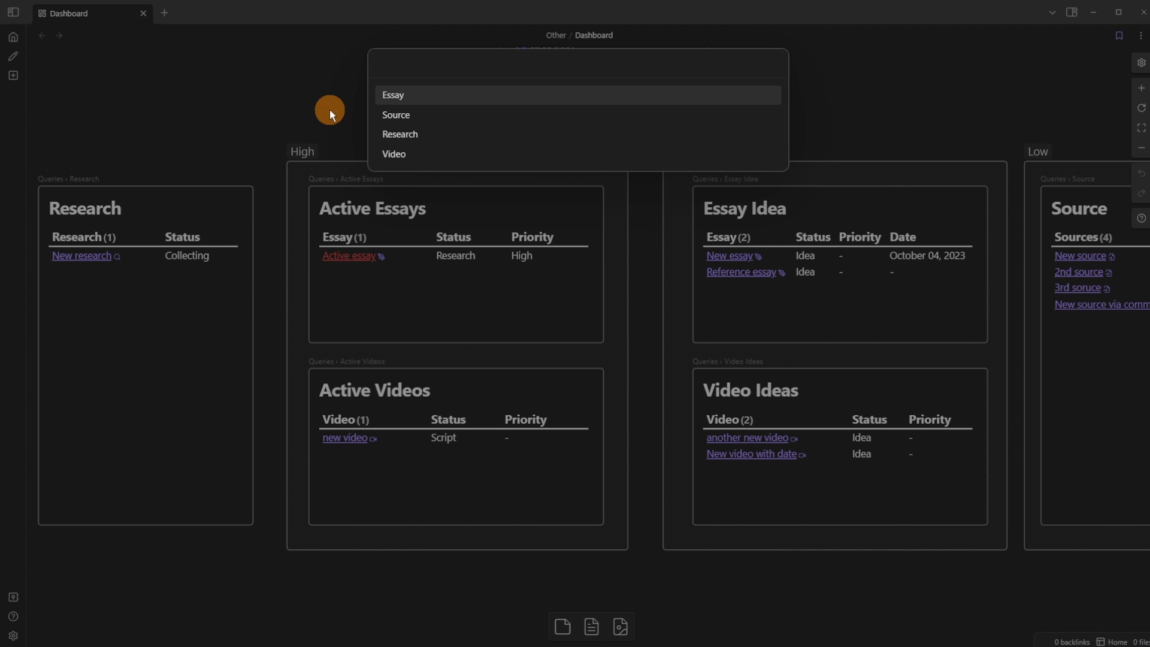
{"action": "type", "text": "N"}
{"action": "key", "text": "BackSpace"}
{"action": "key", "text": "Return"}
{"action": "type", "text": "Method"}
{"action": "key", "text": "Return"}
Step: Create another Essay note named Low
{"action": "key", "text": "ctrl+n"}
{"action": "type", "text": "e"}
{"action": "key", "text": "Return"}
{"action": "type", "text": "Low"}
{"action": "key", "text": "Return"}
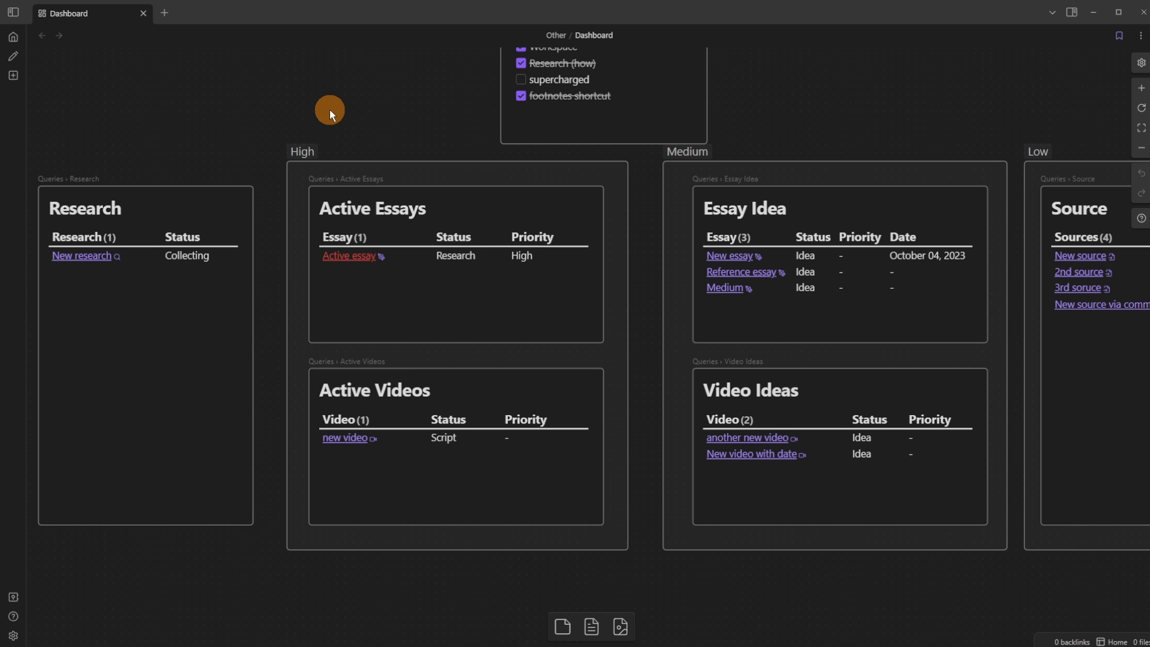
Step: Set the Medium note's status to Research and its priority to Medium
{"action": "left_click", "coordinate": [749, 287]}
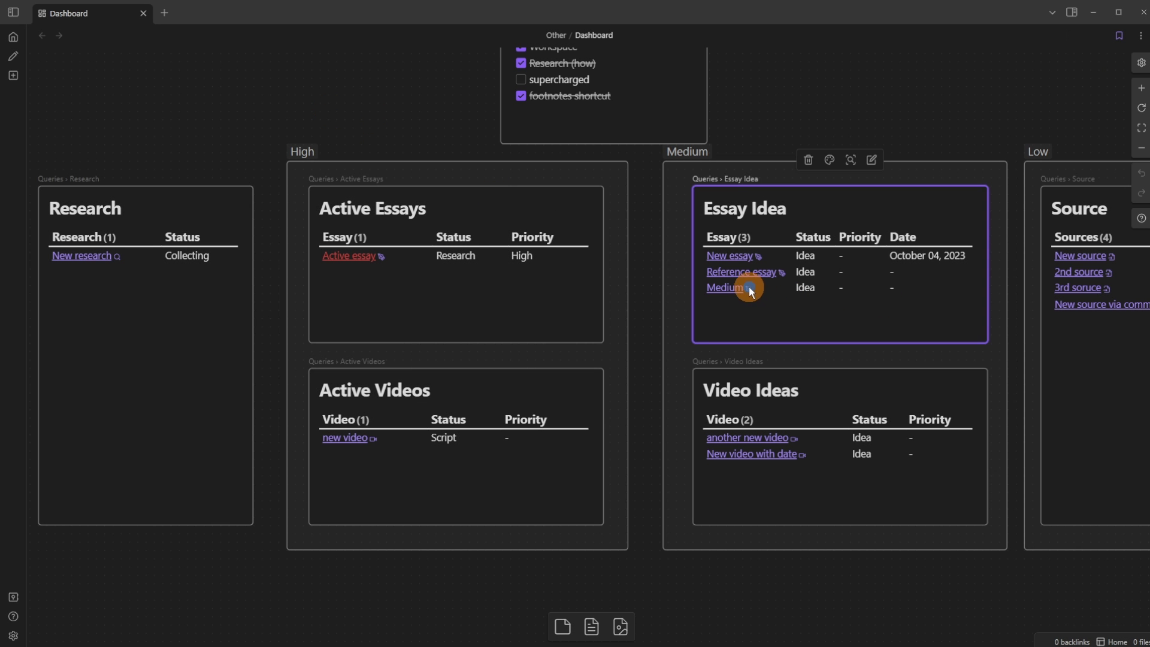
{"action": "left_click", "coordinate": [749, 288]}
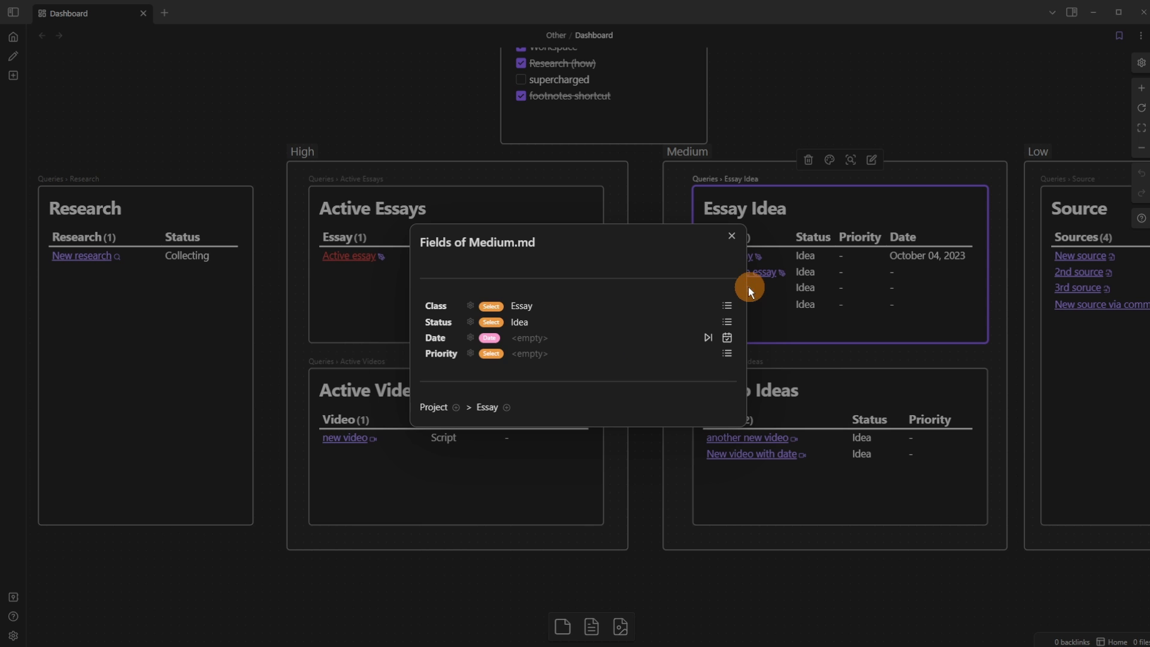
{"action": "left_click", "coordinate": [728, 321]}
{"action": "left_click", "coordinate": [474, 116]}
{"action": "left_click", "coordinate": [728, 355]}
{"action": "left_click", "coordinate": [477, 116]}
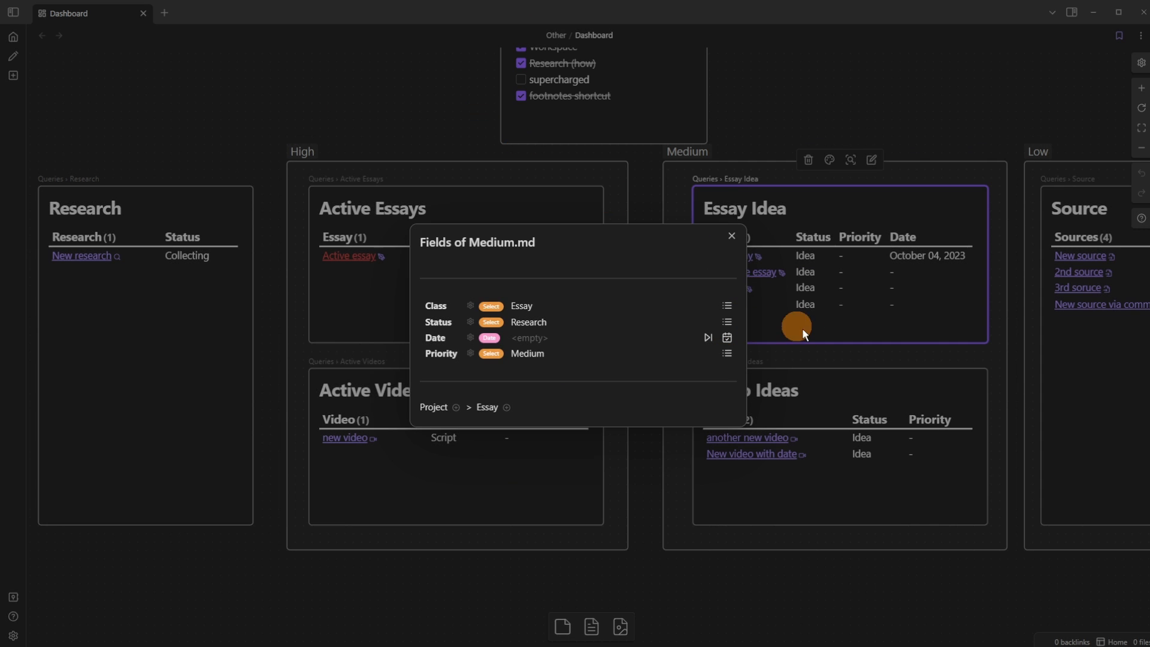
Step: Set the Low note's status to Edit and its priority to Low
{"action": "left_click", "coordinate": [781, 316]}
{"action": "left_click", "coordinate": [728, 304]}
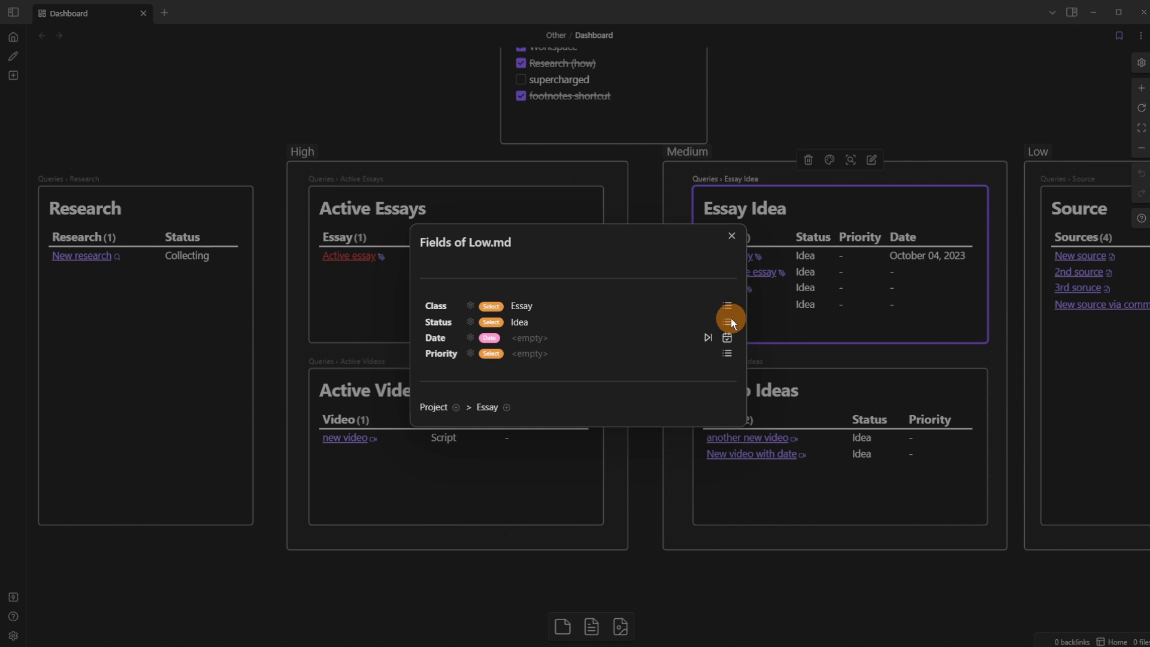
{"action": "left_click", "coordinate": [728, 321]}
{"action": "left_click", "coordinate": [421, 153]}
{"action": "left_click", "coordinate": [732, 354]}
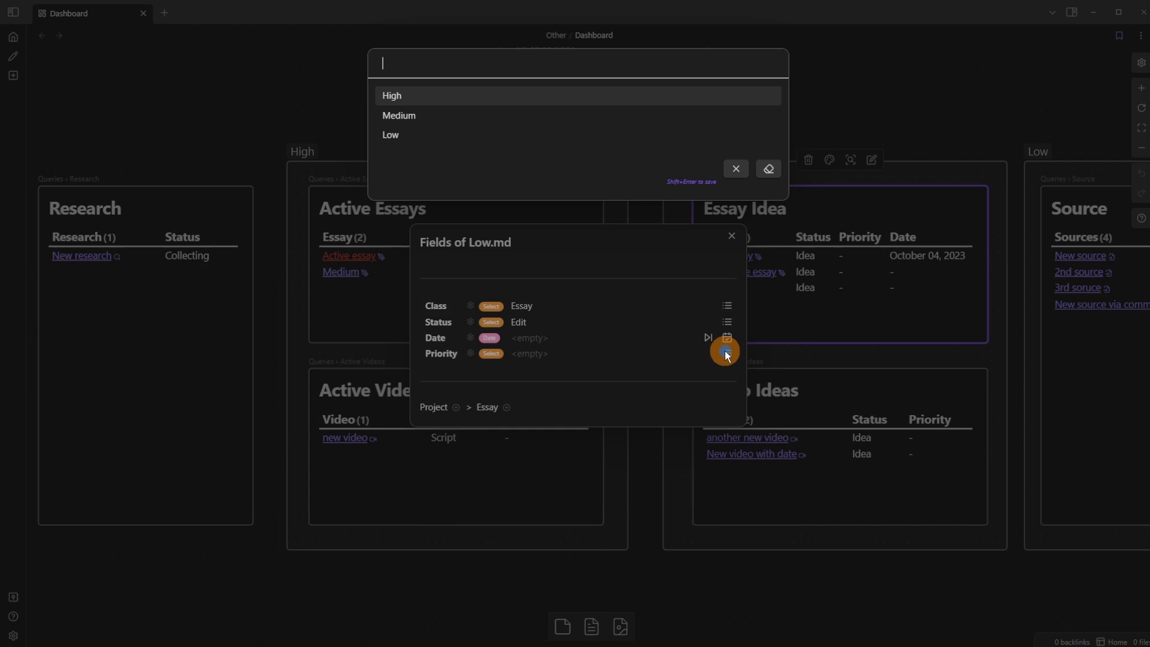
{"action": "left_click", "coordinate": [424, 138]}
{"action": "key", "text": "Escape"}
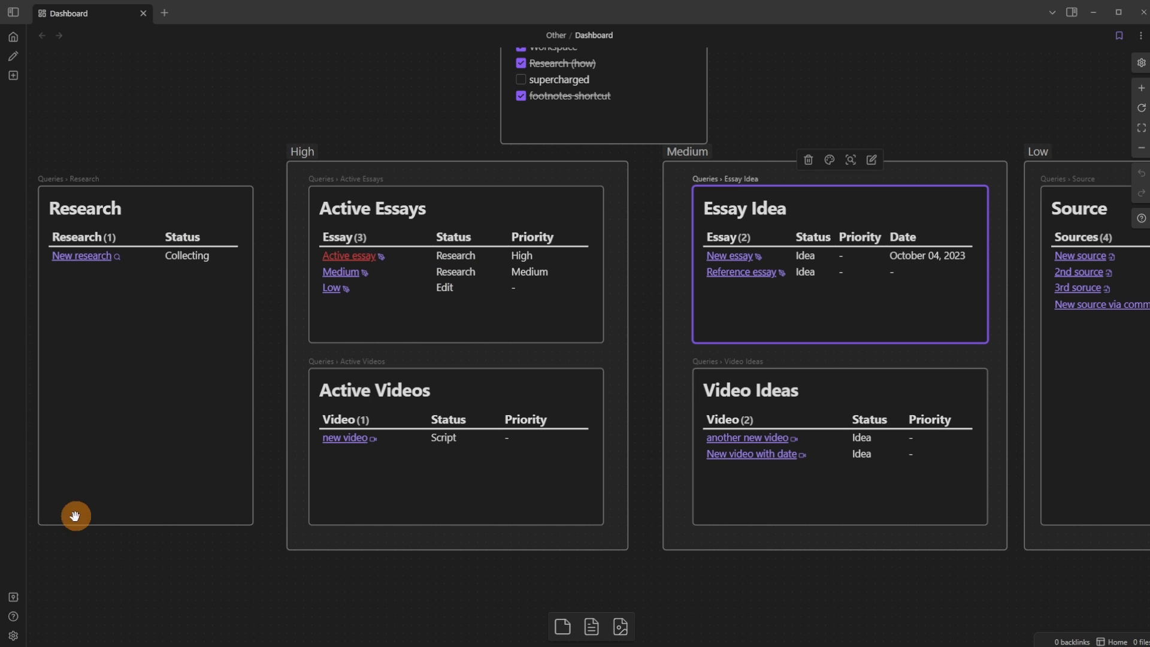
Step: Mark supercharged as done in the Dashboard's checklist card and add a new checklist item below footnotes shortcut
{"action": "left_click", "coordinate": [13, 635]}
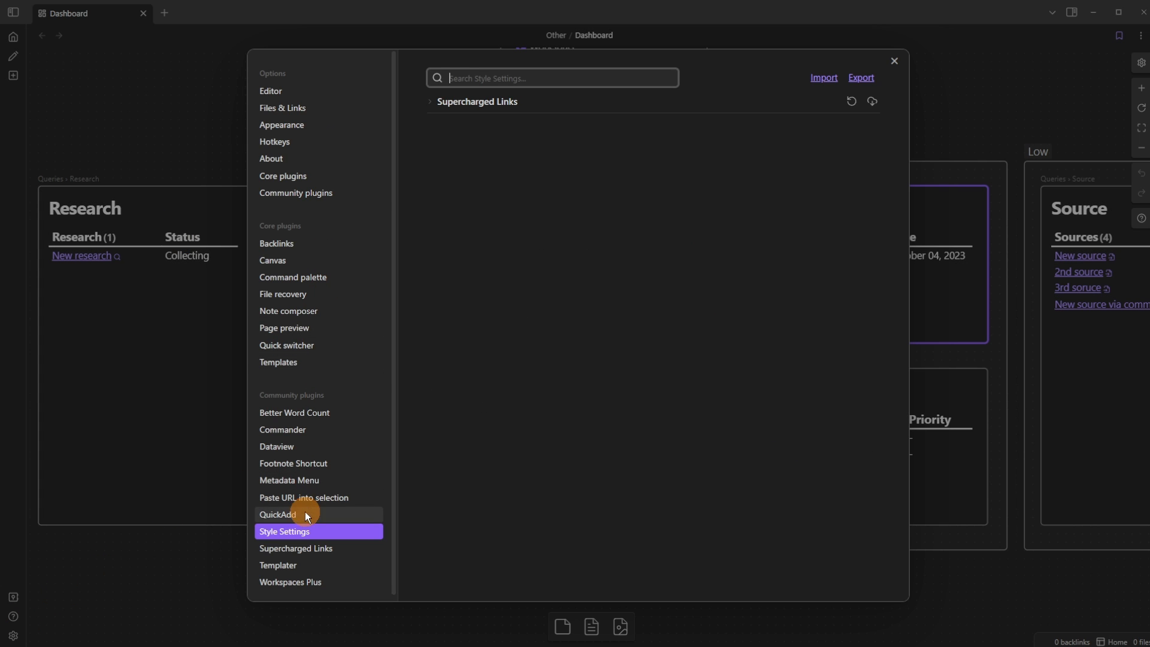
{"action": "left_click", "coordinate": [125, 122]}
{"action": "double_click", "coordinate": [670, 99]}
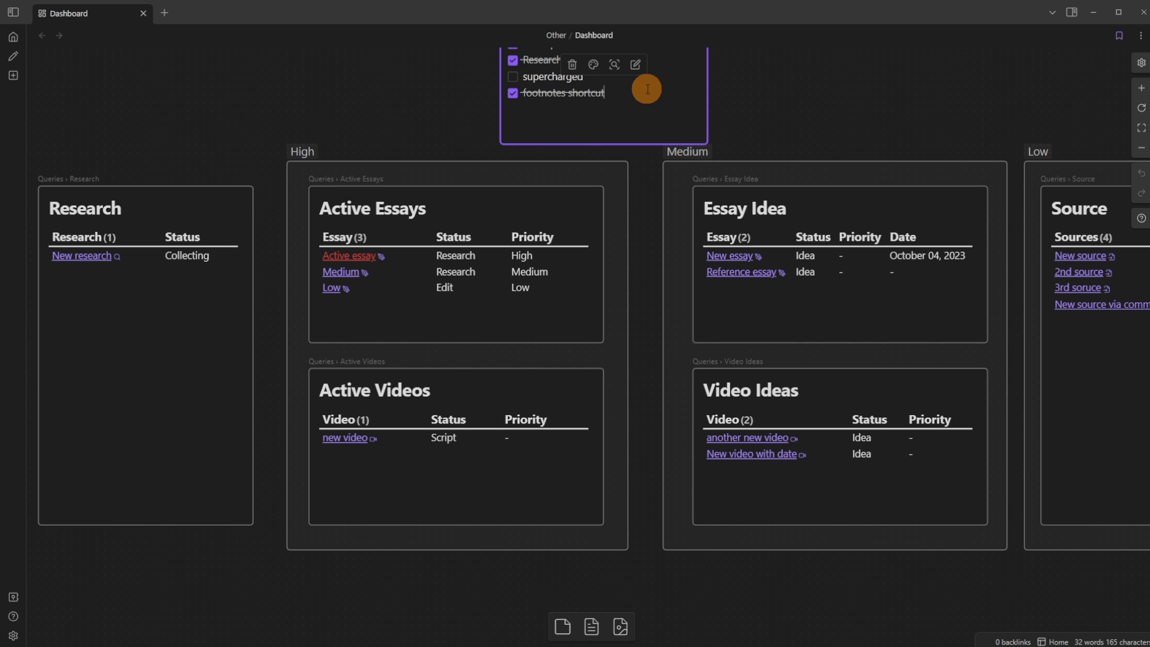
{"action": "left_click", "coordinate": [512, 76]}
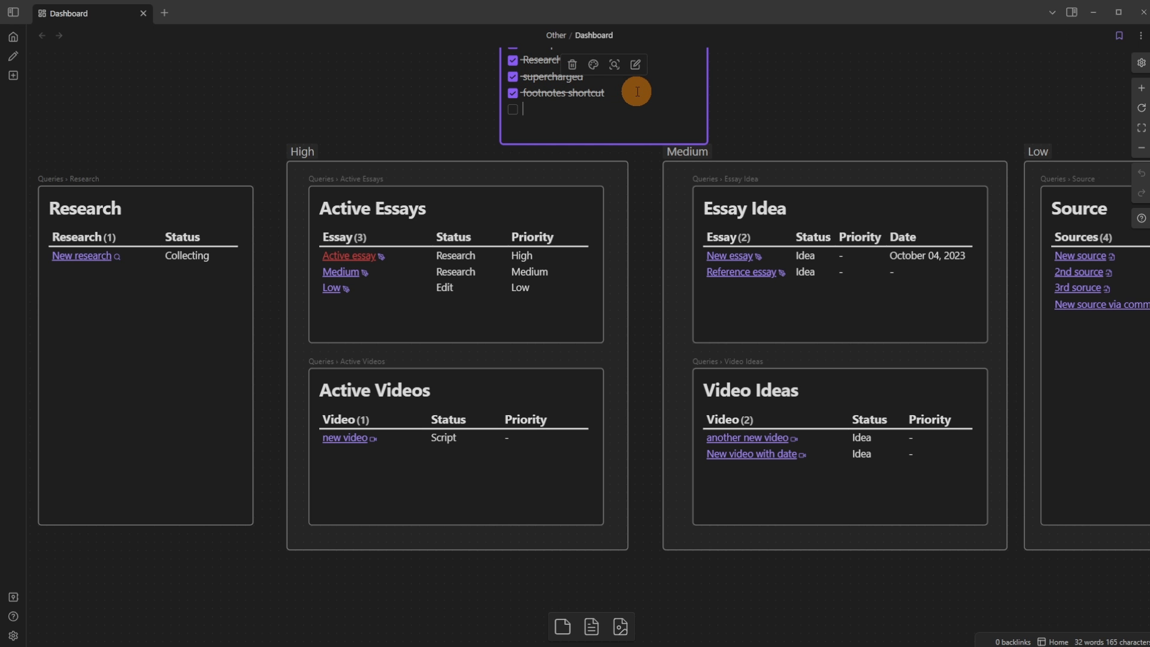
{"action": "left_click", "coordinate": [408, 93]}
Step: Create a Supercharged Links selector that matches notes whose priority attribute has the exact value Medium
{"action": "left_click", "coordinate": [13, 636]}
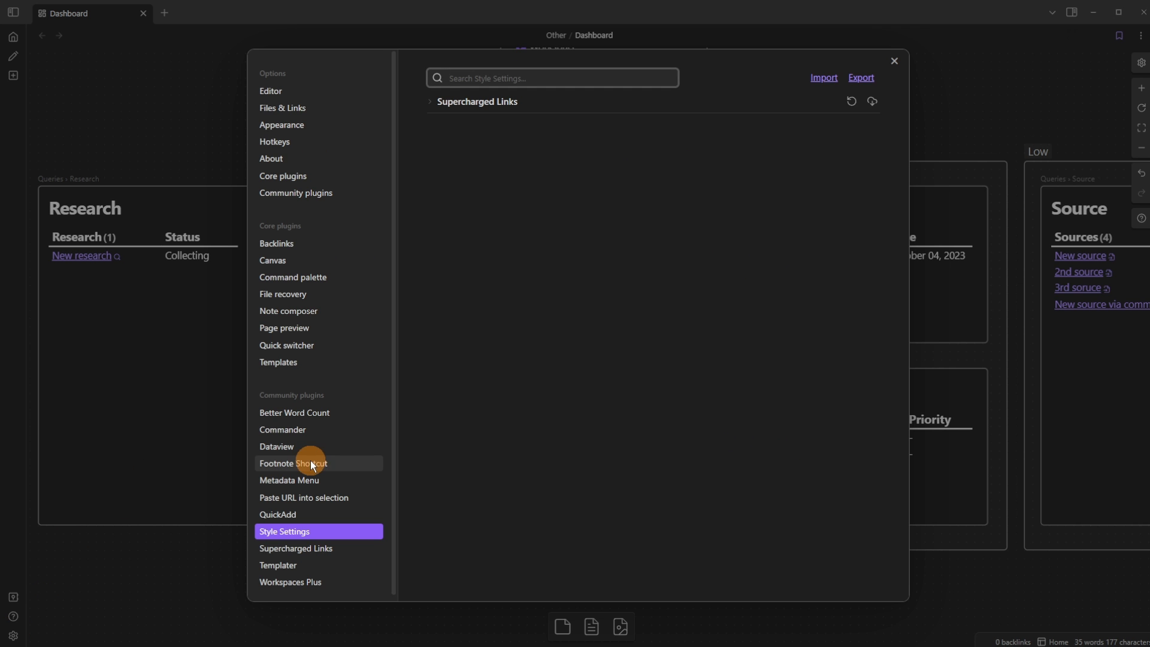
{"action": "scroll", "coordinate": [314, 479], "scroll_direction": "down", "scroll_amount": 1}
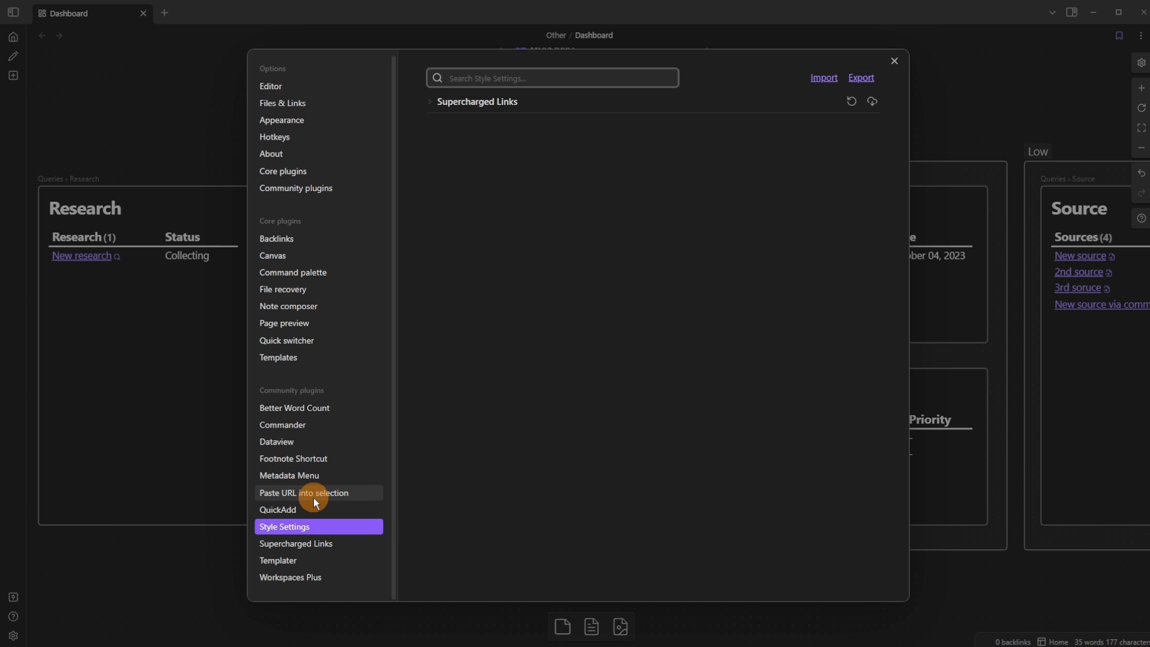
{"action": "left_click", "coordinate": [305, 542]}
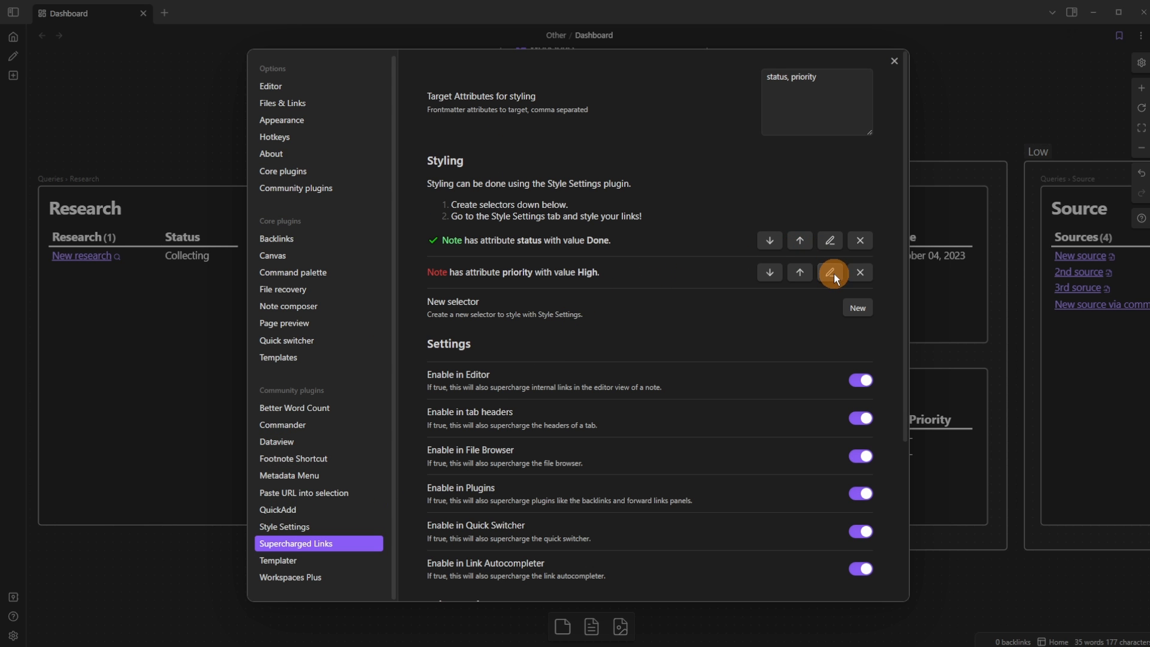
{"action": "left_click", "coordinate": [856, 310]}
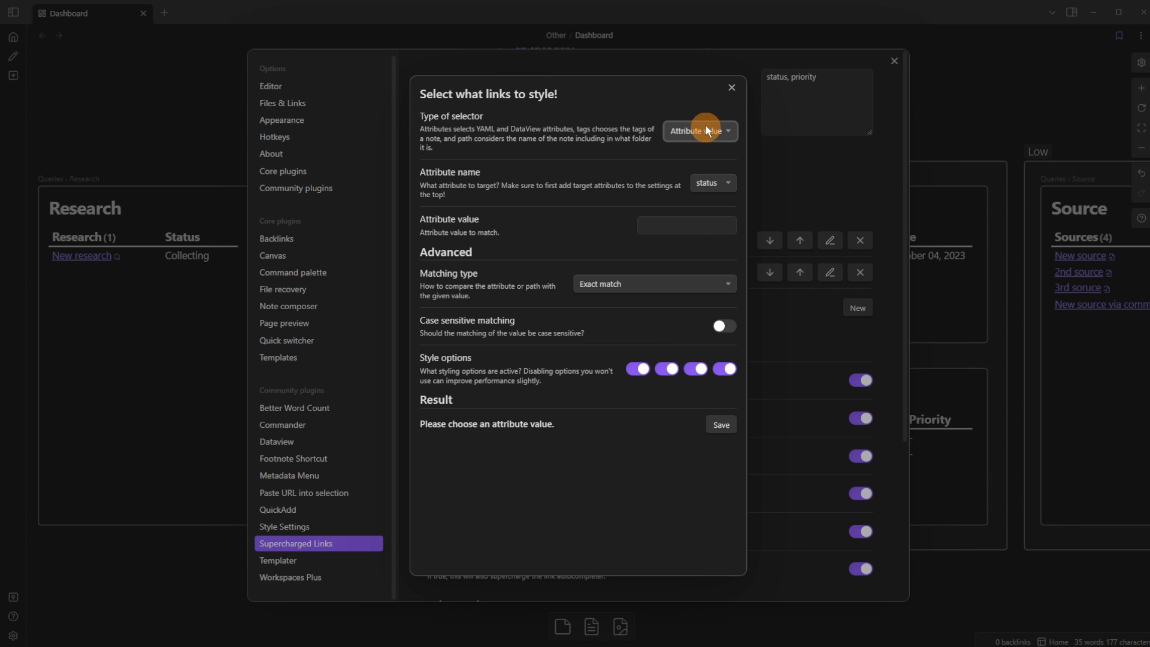
{"action": "left_click", "coordinate": [714, 182]}
{"action": "left_click", "coordinate": [679, 226]}
{"action": "type", "text": "Medium"}
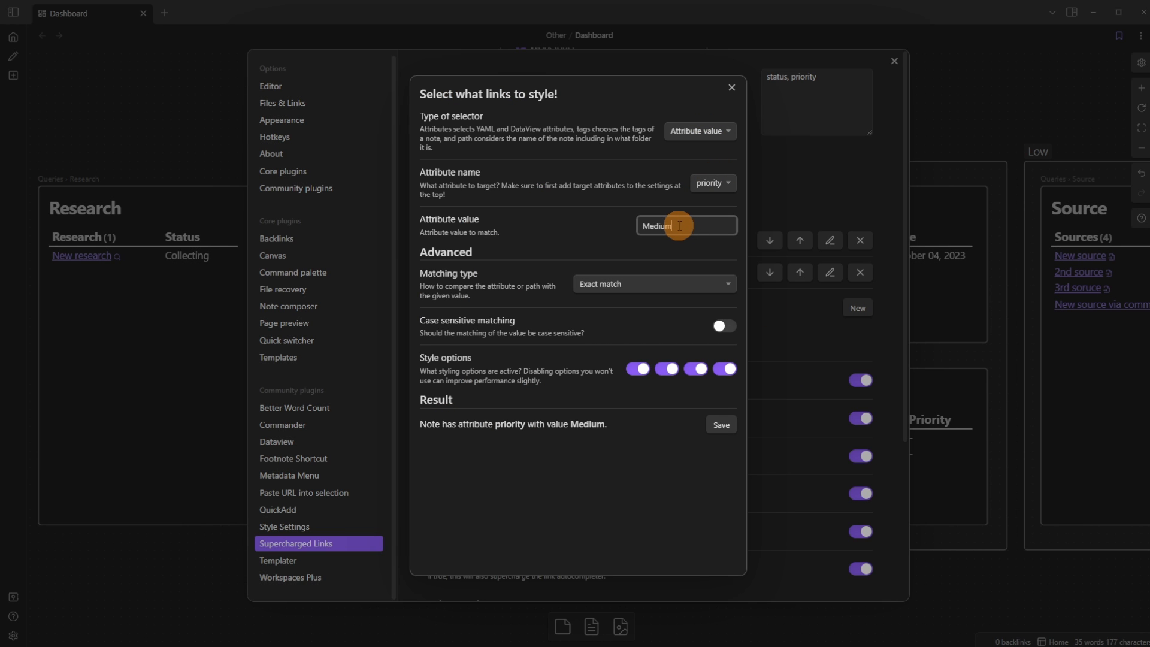
{"action": "left_click", "coordinate": [721, 423]}
Step: Create another selector that matches notes whose status attribute has the exact value Low
{"action": "left_click", "coordinate": [863, 341]}
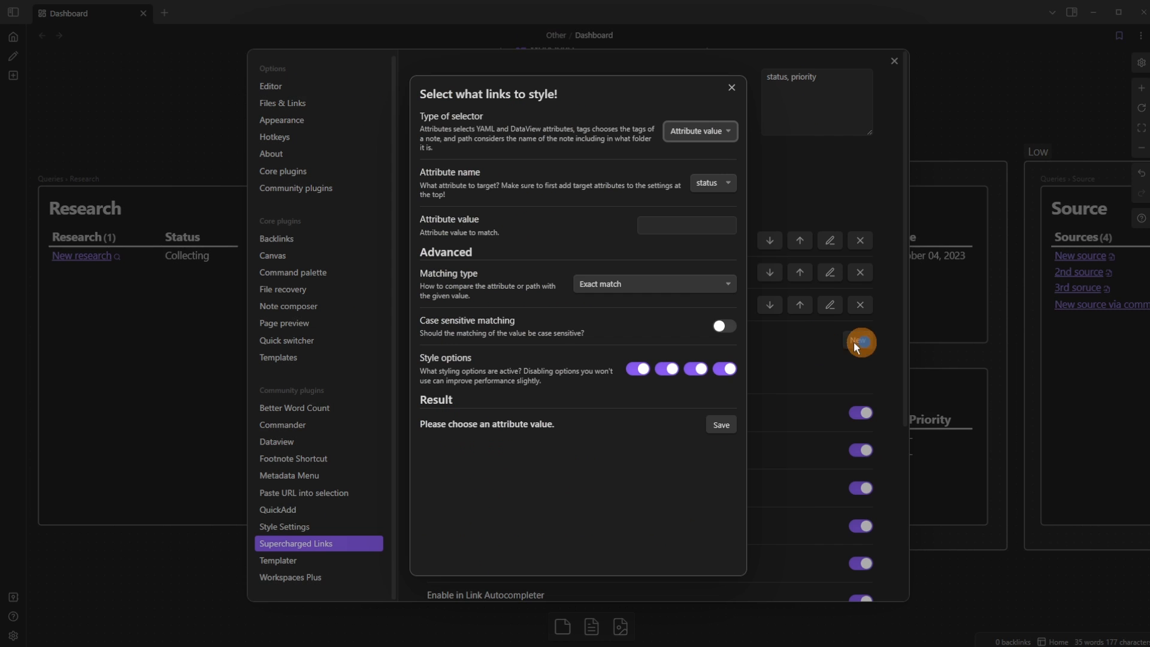
{"action": "left_click", "coordinate": [692, 225]}
{"action": "type", "text": "Low"}
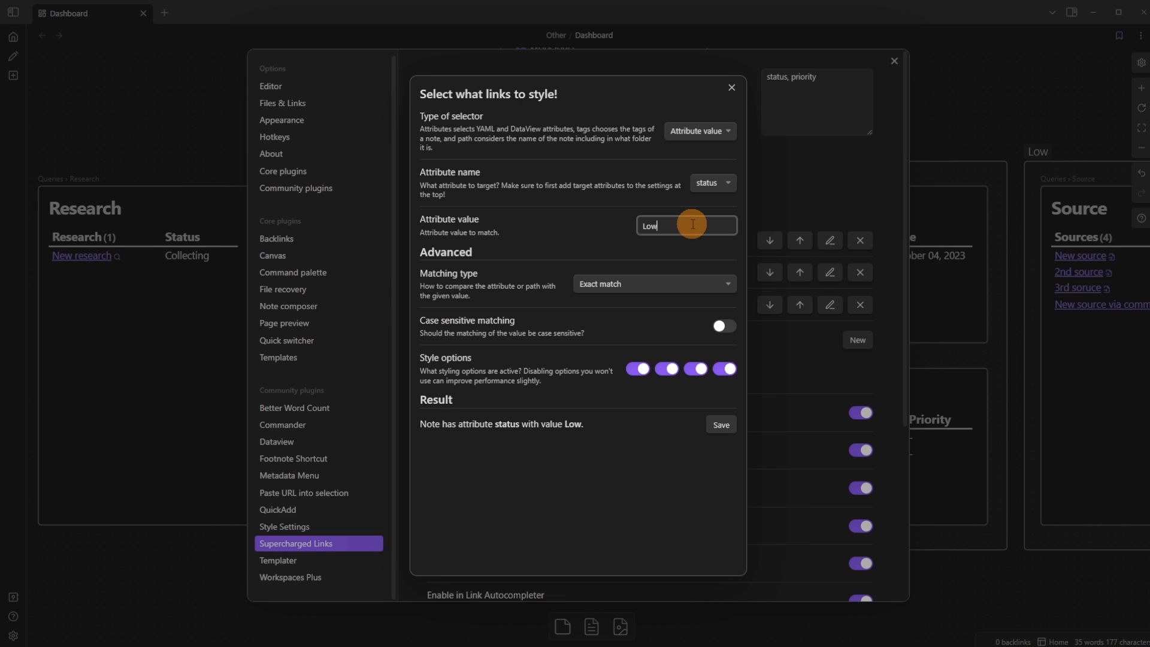
{"action": "left_click", "coordinate": [719, 424]}
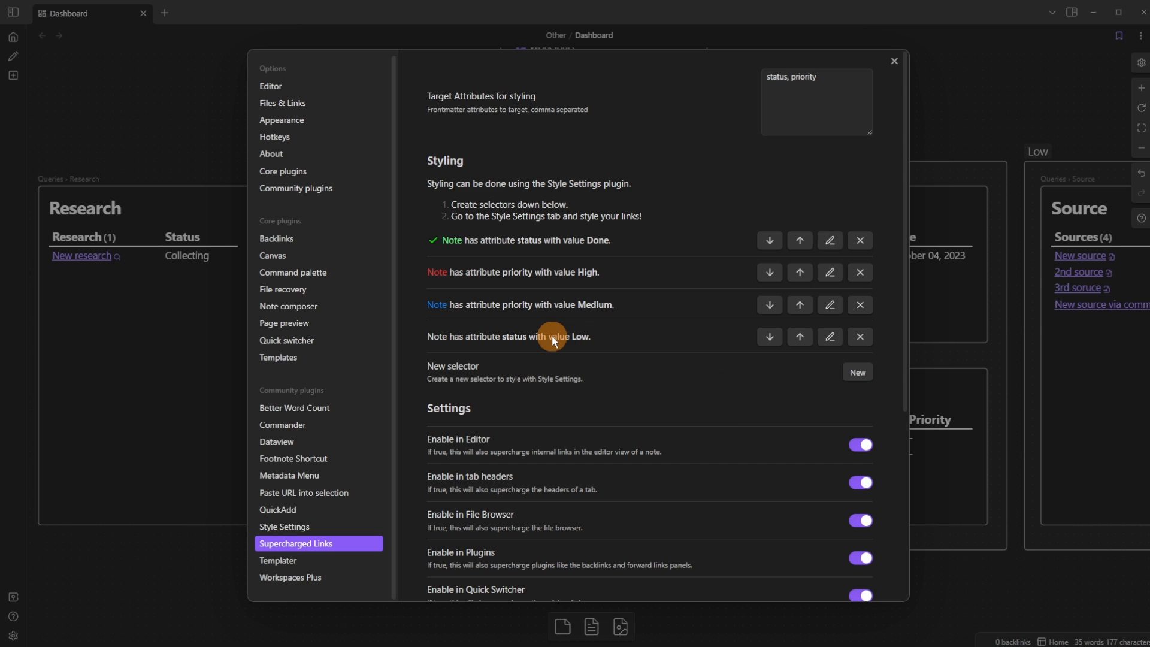
Step: Return to the Dashboard, reload it and check the link colours in the Active Essays table against the Supercharged Links selectors
{"action": "left_click", "coordinate": [954, 154]}
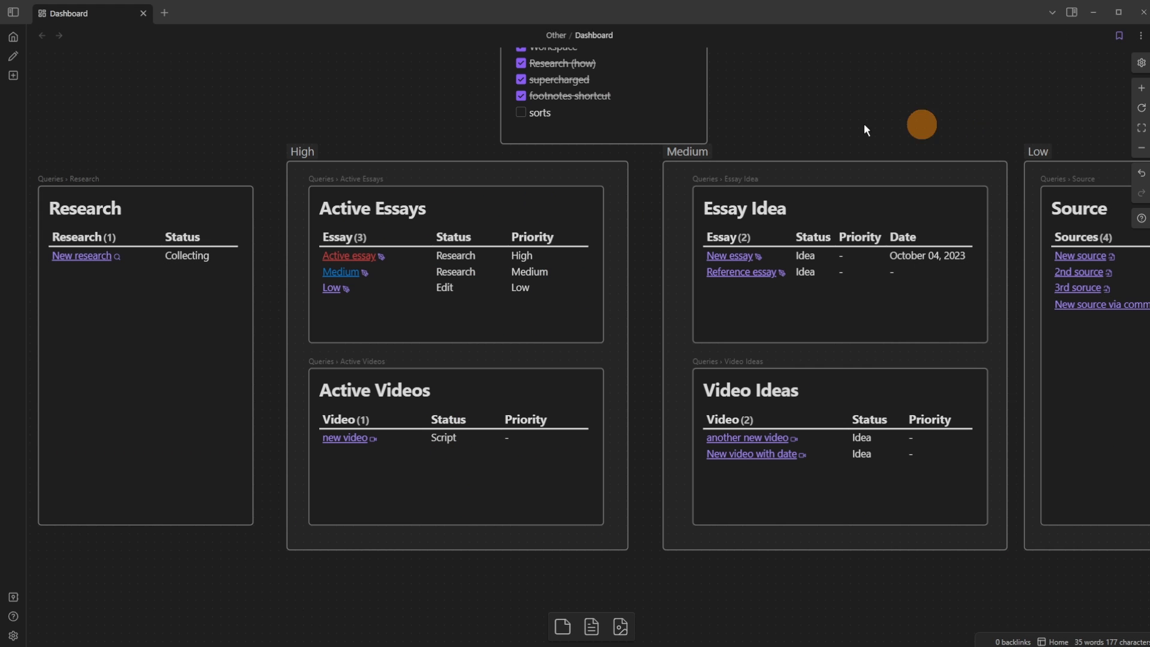
{"action": "left_click", "coordinate": [14, 37]}
{"action": "mouse_move", "coordinate": [934, 315]}
{"action": "left_mouse_down"}
{"action": "mouse_move", "coordinate": [578, 317]}
{"action": "mouse_move", "coordinate": [943, 300]}
{"action": "left_mouse_up"}
{"action": "left_click_drag", "start_coordinate": [221, 268], "coordinate": [387, 270]}
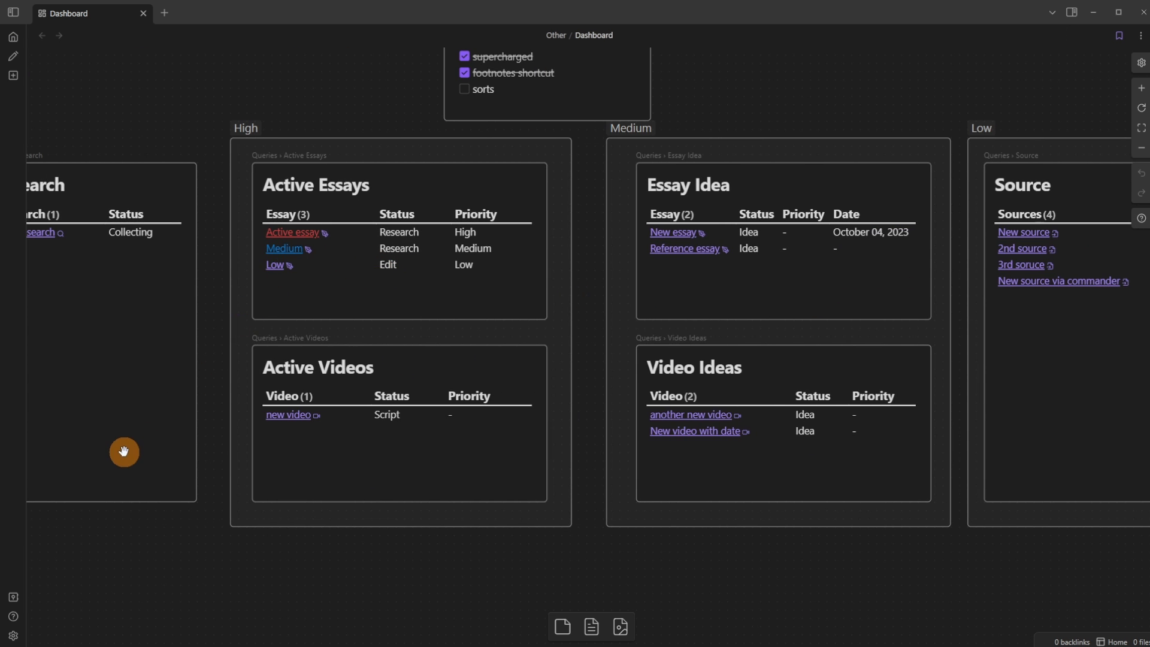
{"action": "left_click", "coordinate": [14, 635]}
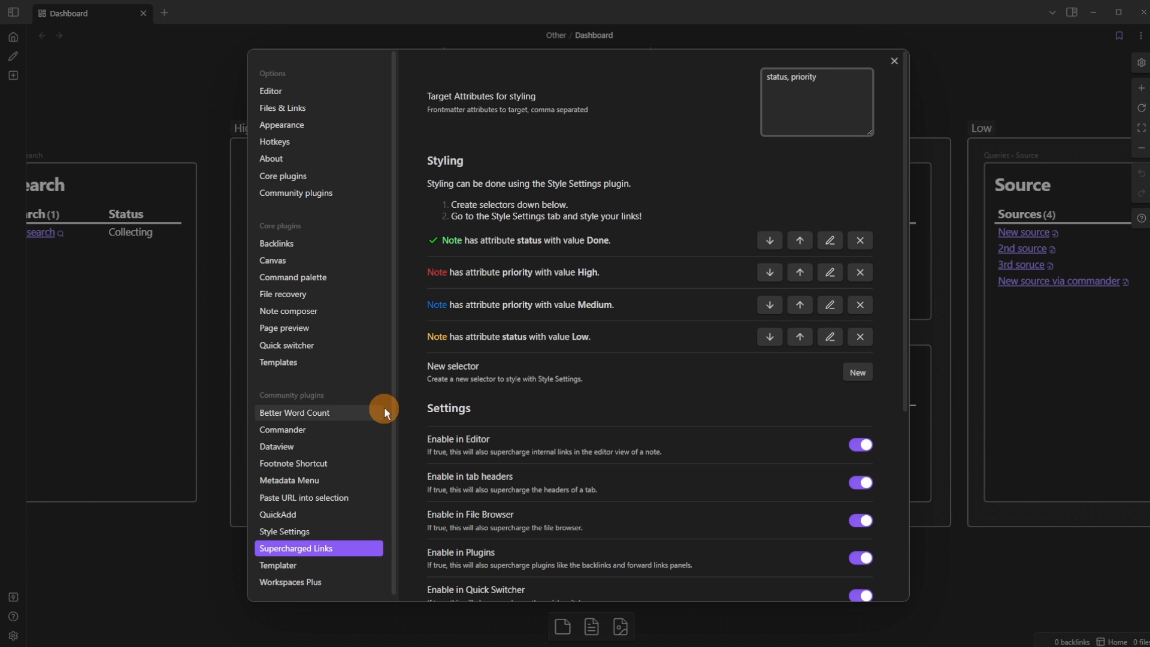
{"action": "left_click", "coordinate": [177, 106]}
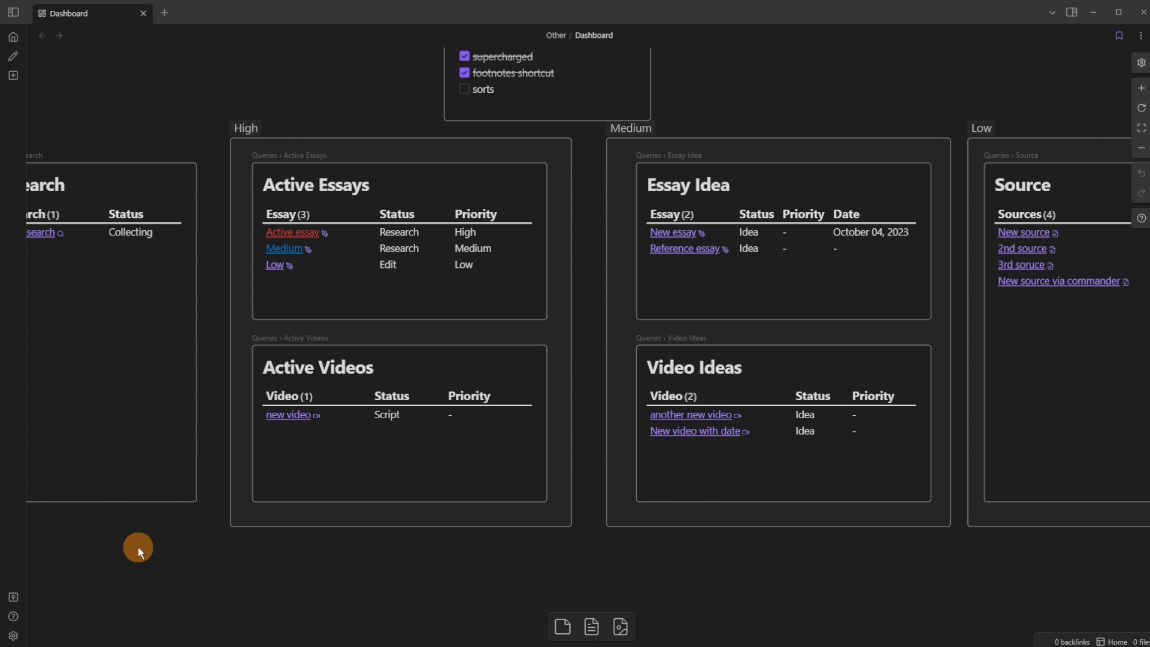
Step: Review the Supercharged Links styles in Style Settings, including the options for the selector matching High priority
{"action": "left_click", "coordinate": [13, 636]}
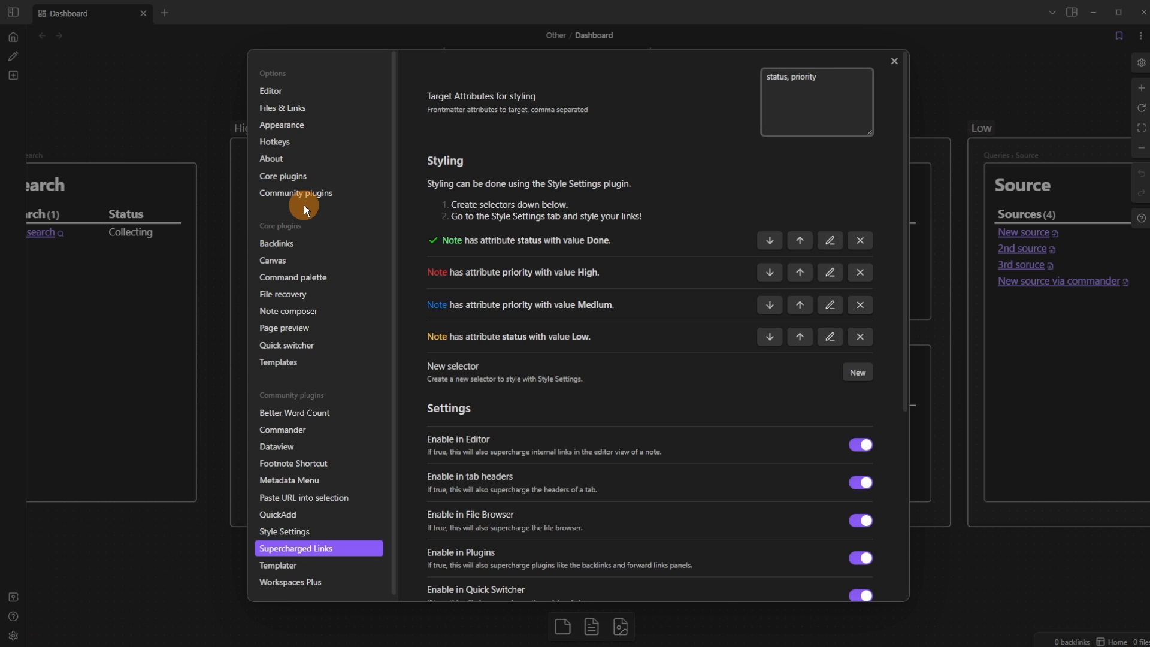
{"action": "left_click", "coordinate": [304, 530]}
{"action": "left_click", "coordinate": [488, 103]}
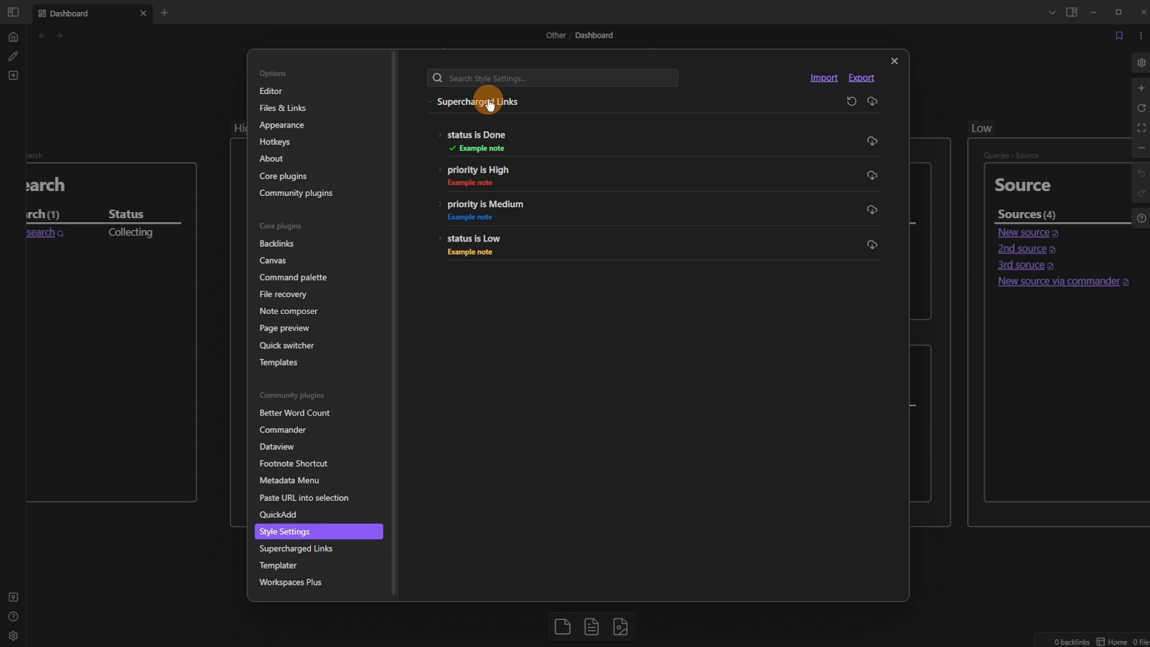
{"action": "left_click", "coordinate": [505, 175]}
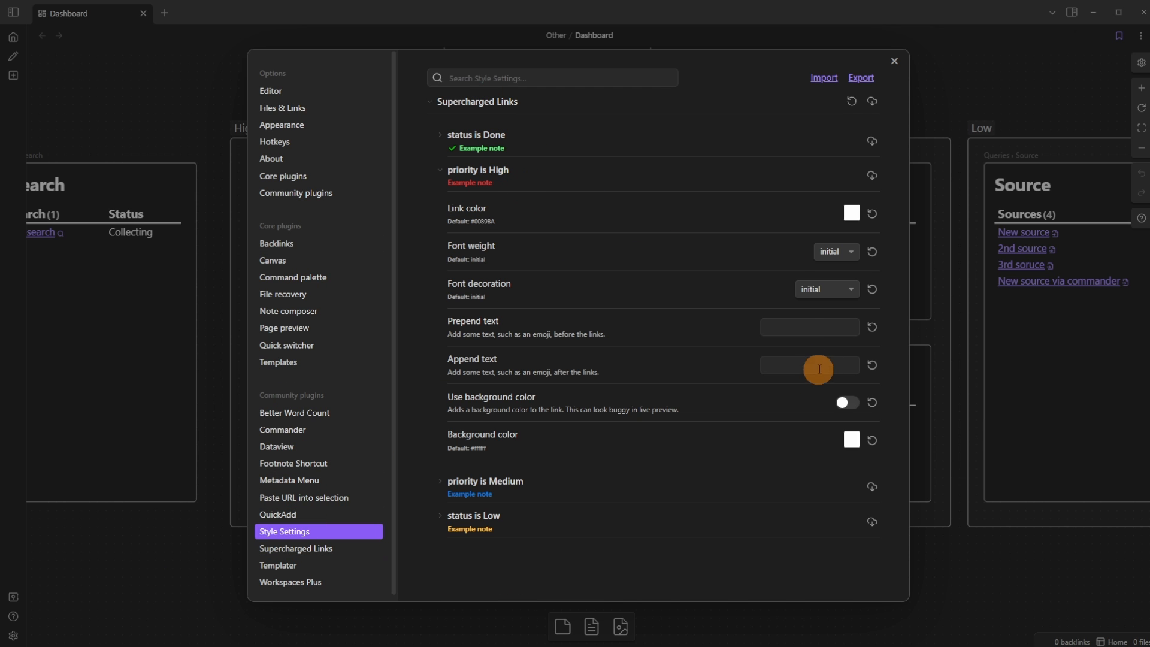
{"action": "left_click", "coordinate": [812, 331]}
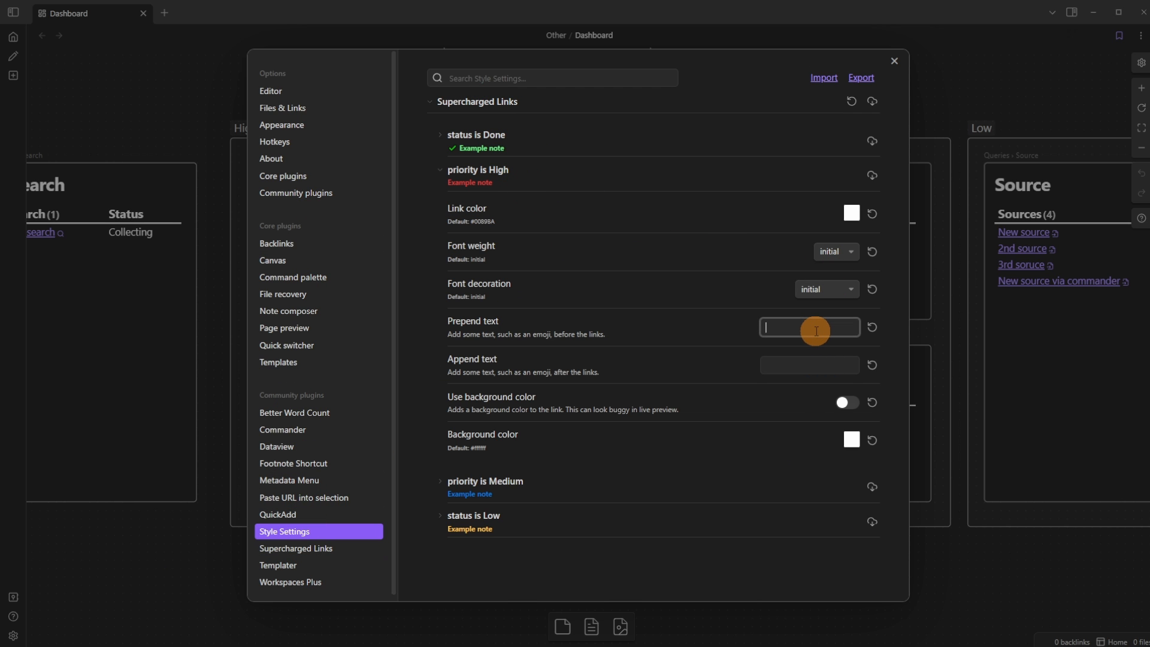
{"action": "left_click", "coordinate": [531, 172]}
{"action": "left_click", "coordinate": [204, 120]}
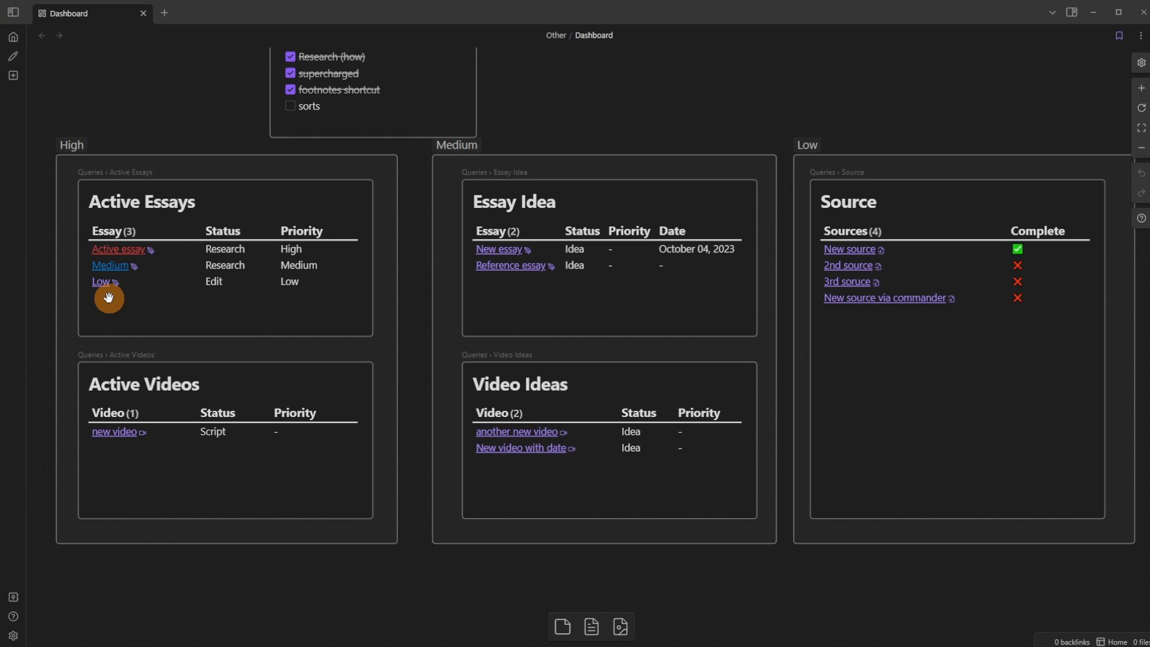
Step: Change the Supercharged Links selector with value Low to target the priority attribute and return to the Dashboard
{"action": "scroll", "coordinate": [108, 298], "scroll_direction": "left", "scroll_amount": 5}
{"action": "left_click", "coordinate": [13, 635]}
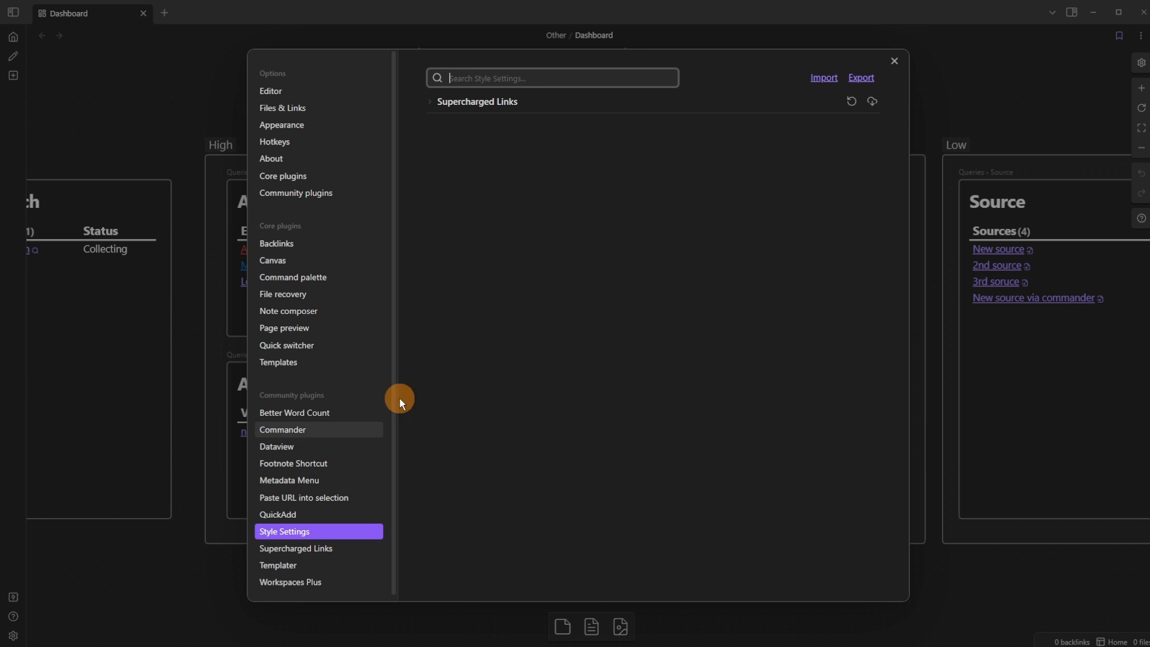
{"action": "left_click", "coordinate": [333, 549]}
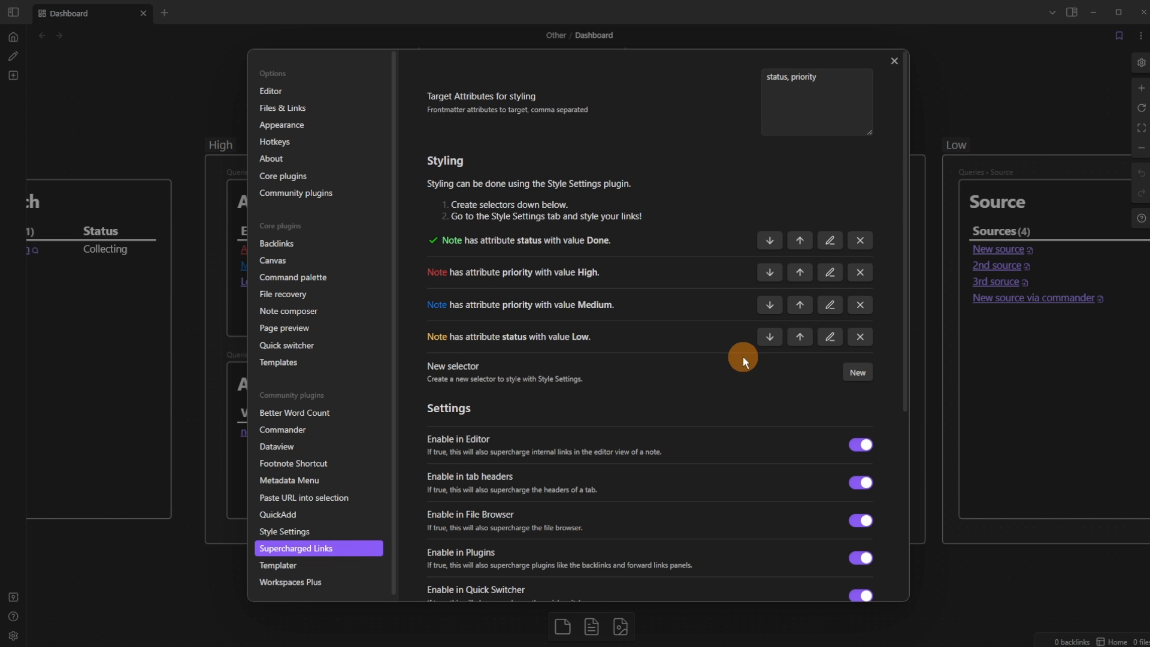
{"action": "left_click", "coordinate": [829, 336]}
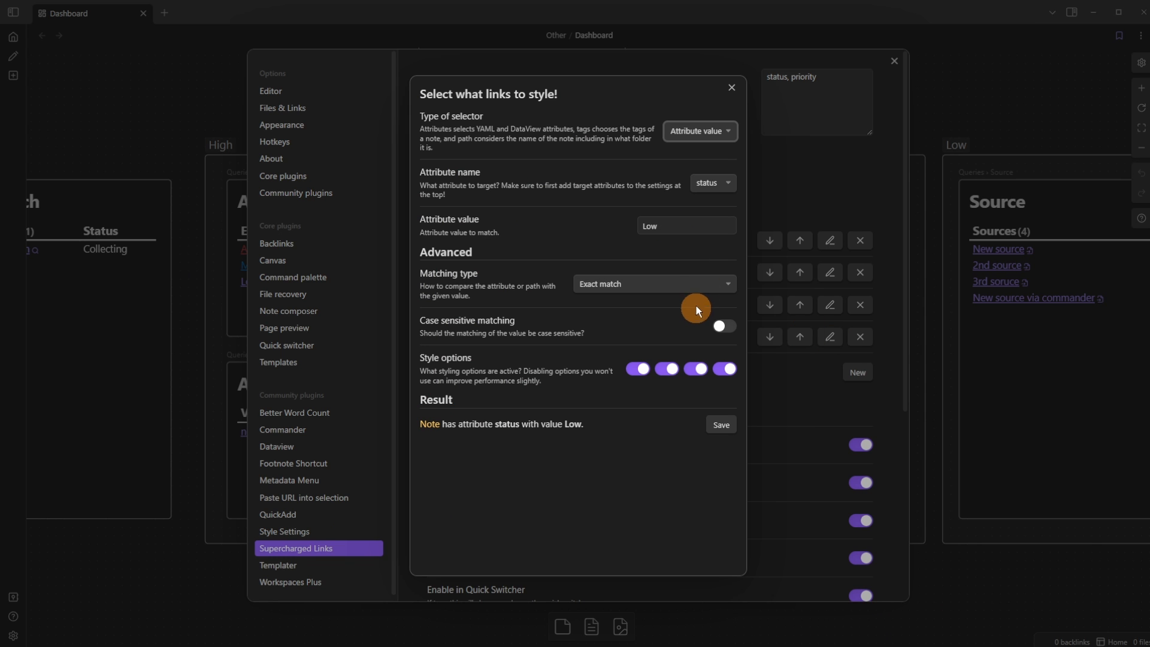
{"action": "left_click", "coordinate": [718, 184]}
{"action": "left_click", "coordinate": [725, 211]}
{"action": "left_click", "coordinate": [720, 427]}
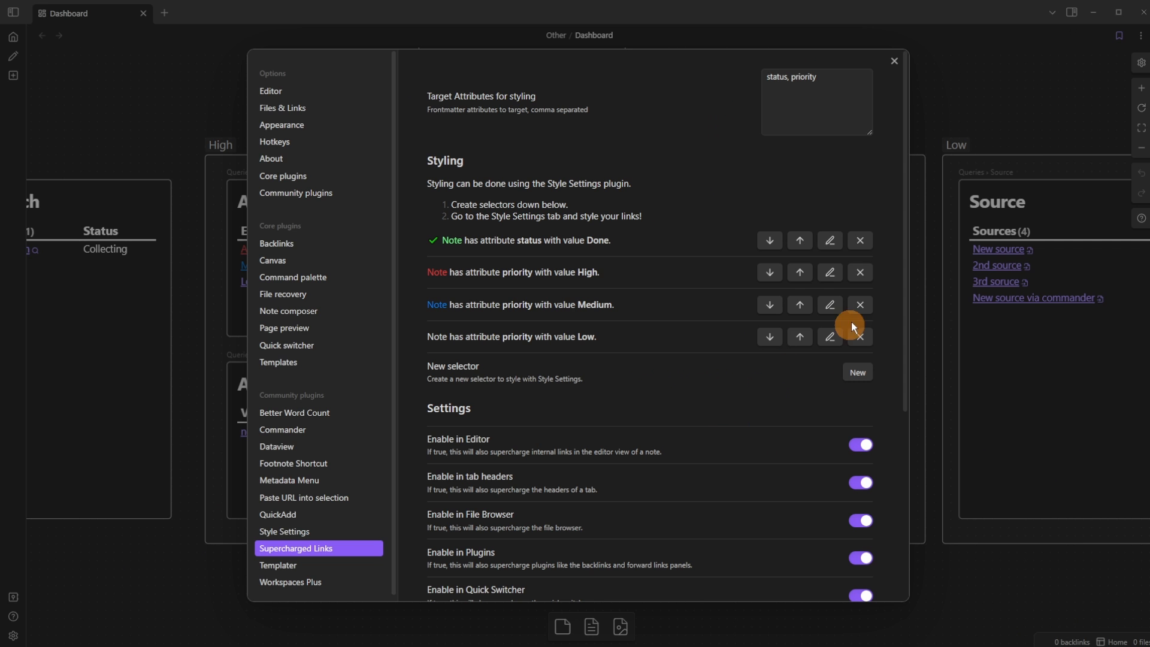
{"action": "left_click", "coordinate": [954, 116]}
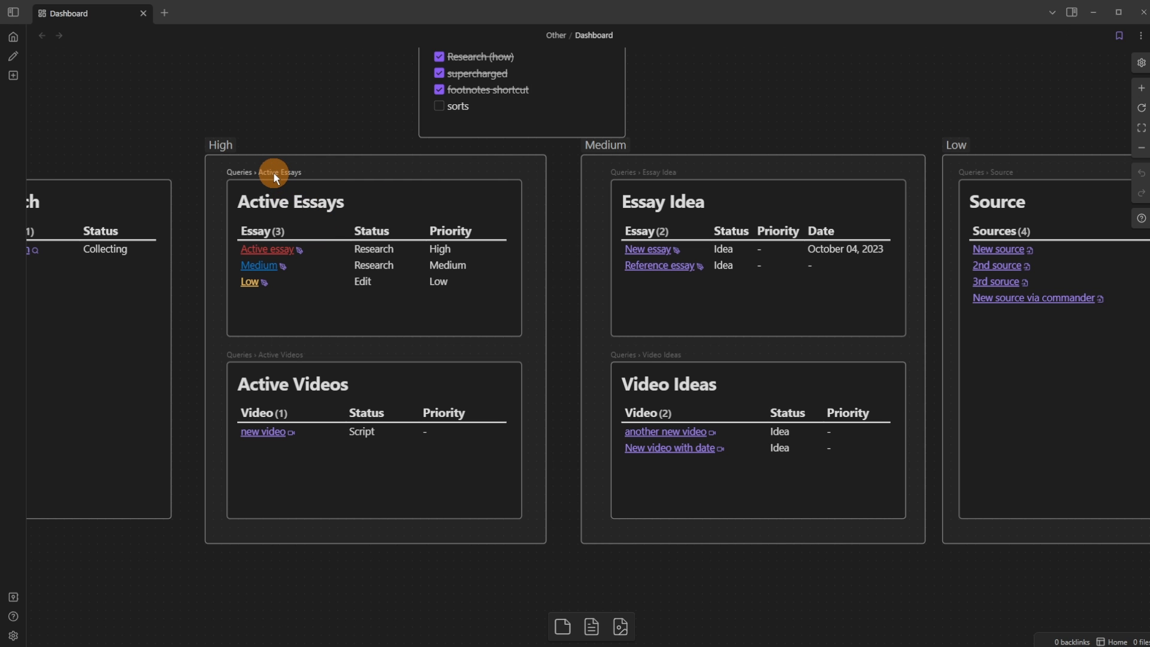
Step: Colour the Active Essays card on the Dashboard canvas green
{"action": "left_click", "coordinate": [322, 180]}
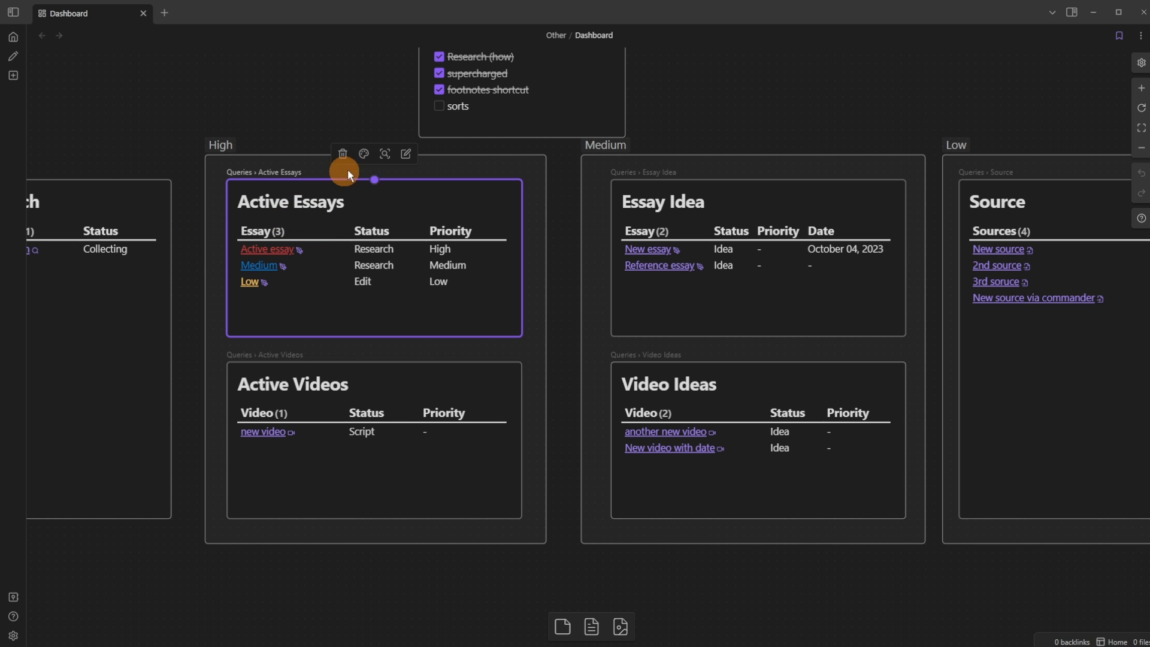
{"action": "left_click", "coordinate": [363, 153]}
{"action": "left_click", "coordinate": [377, 173]}
{"action": "left_click", "coordinate": [343, 111]}
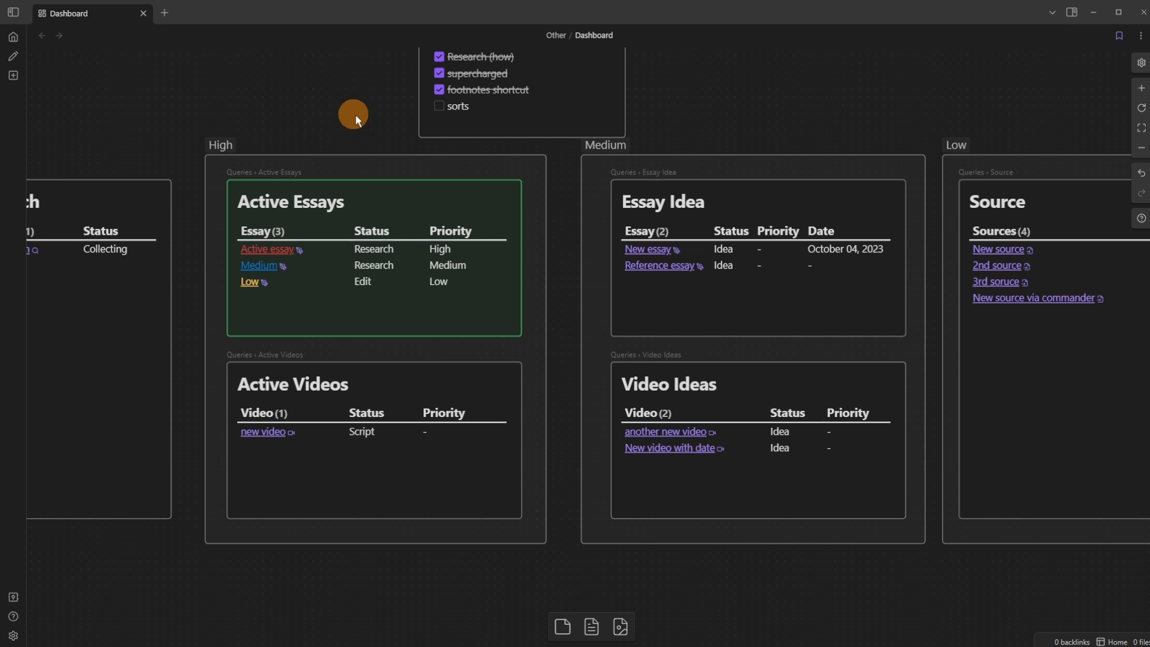
Step: Open the Queries note at its Active Essays heading and place it in a split pane beside the Dashboard
{"action": "left_click_drag", "start_coordinate": [325, 130], "coordinate": [275, 211]}
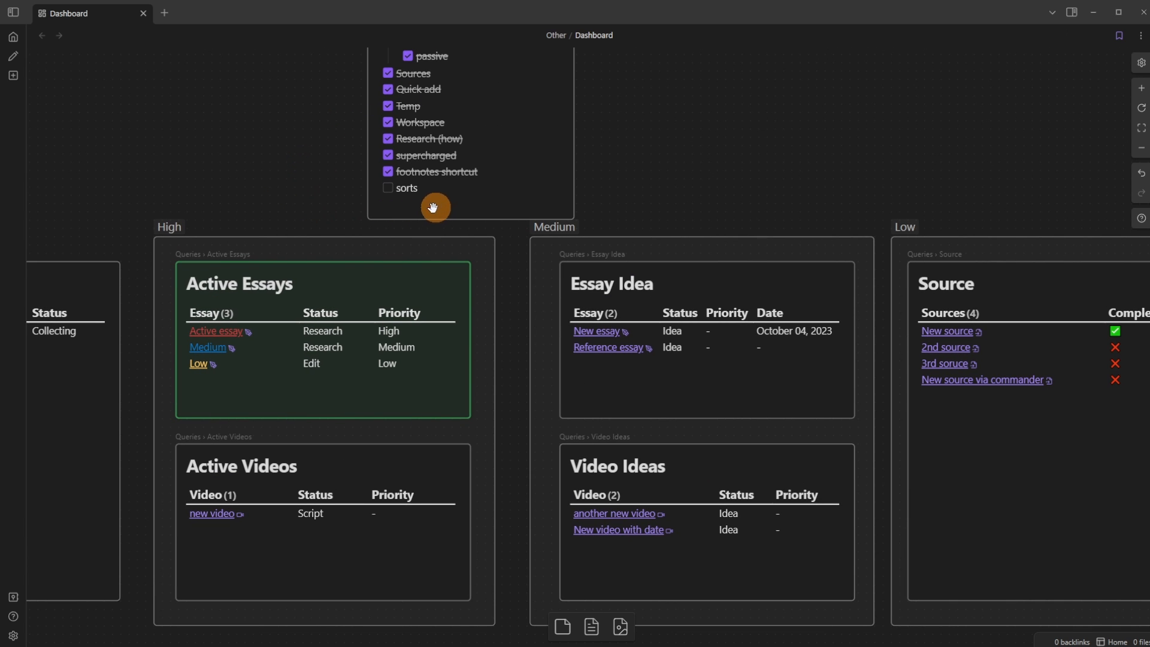
{"action": "left_click", "coordinate": [251, 252]}
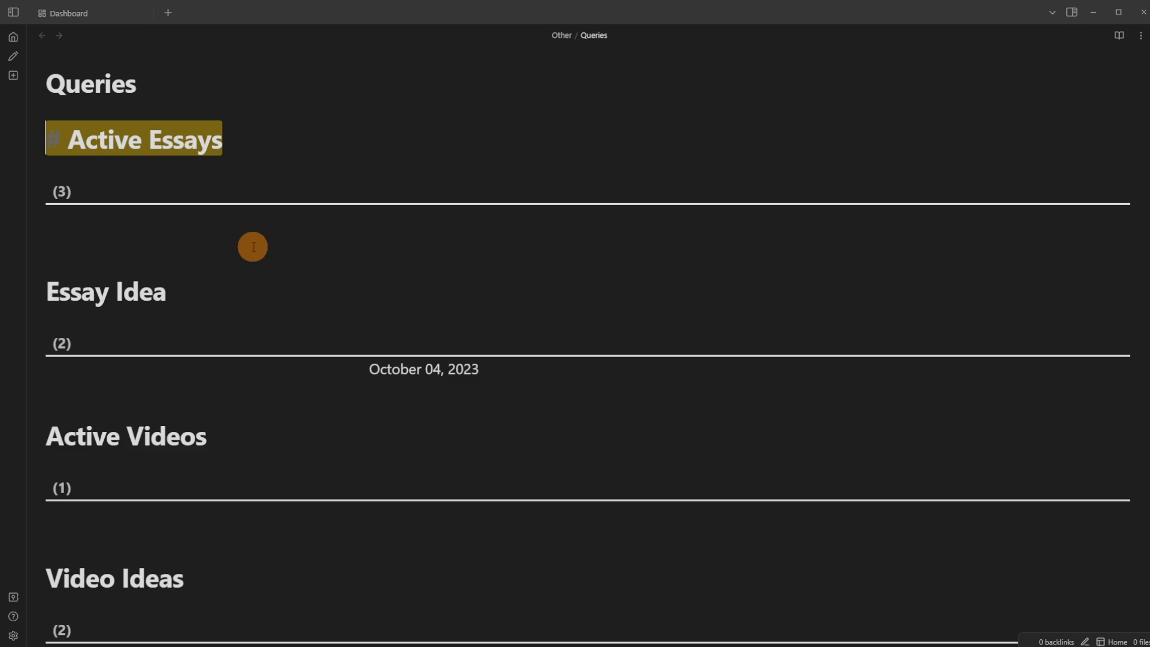
{"action": "left_click_drag", "start_coordinate": [202, 19], "coordinate": [1085, 254]}
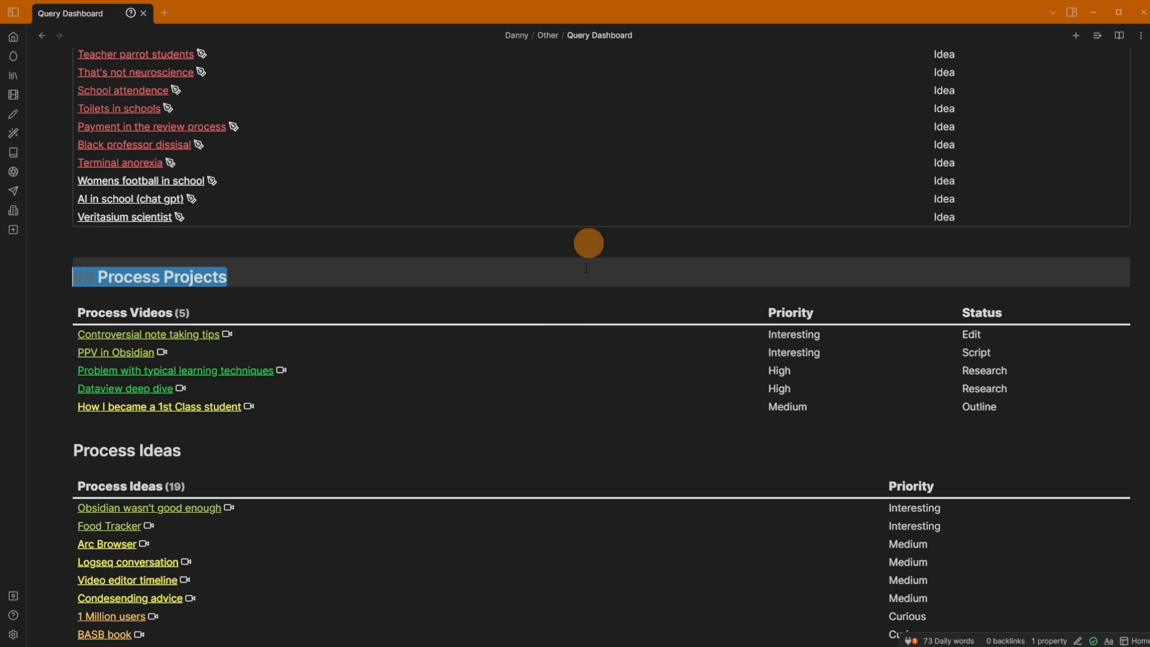
Step: Examine the Process Projects dataview query in the other vault's Query Dashboard note, covering its columns, source folder and filters
{"action": "left_click", "coordinate": [1119, 310]}
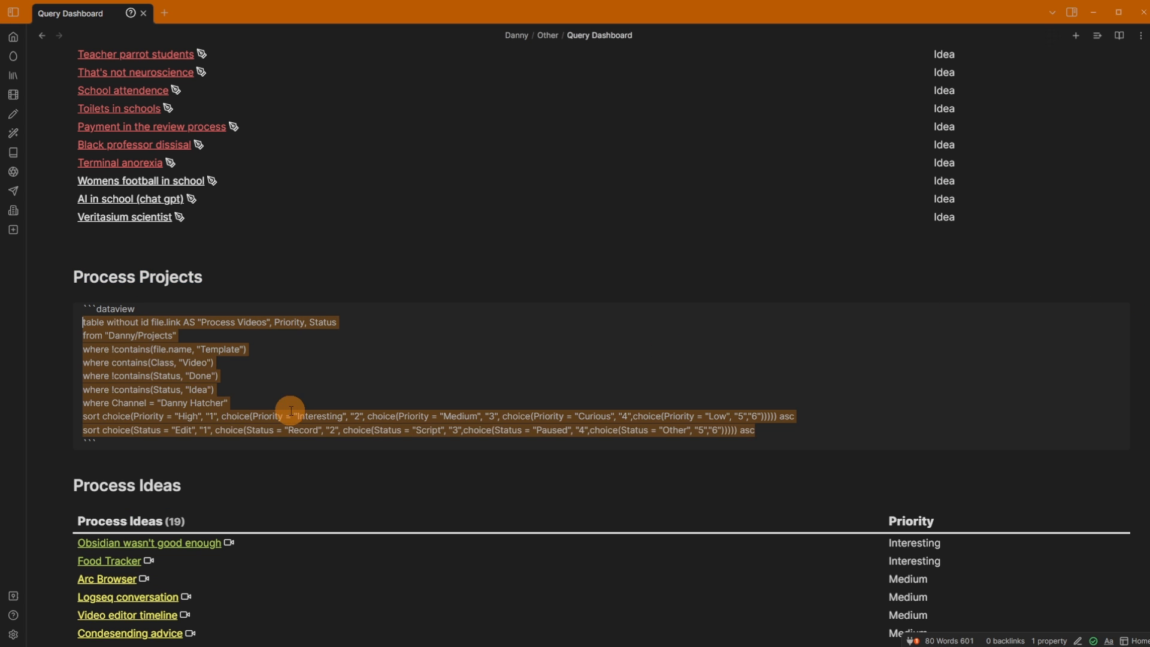
{"action": "left_click_drag", "start_coordinate": [119, 321], "coordinate": [234, 322]}
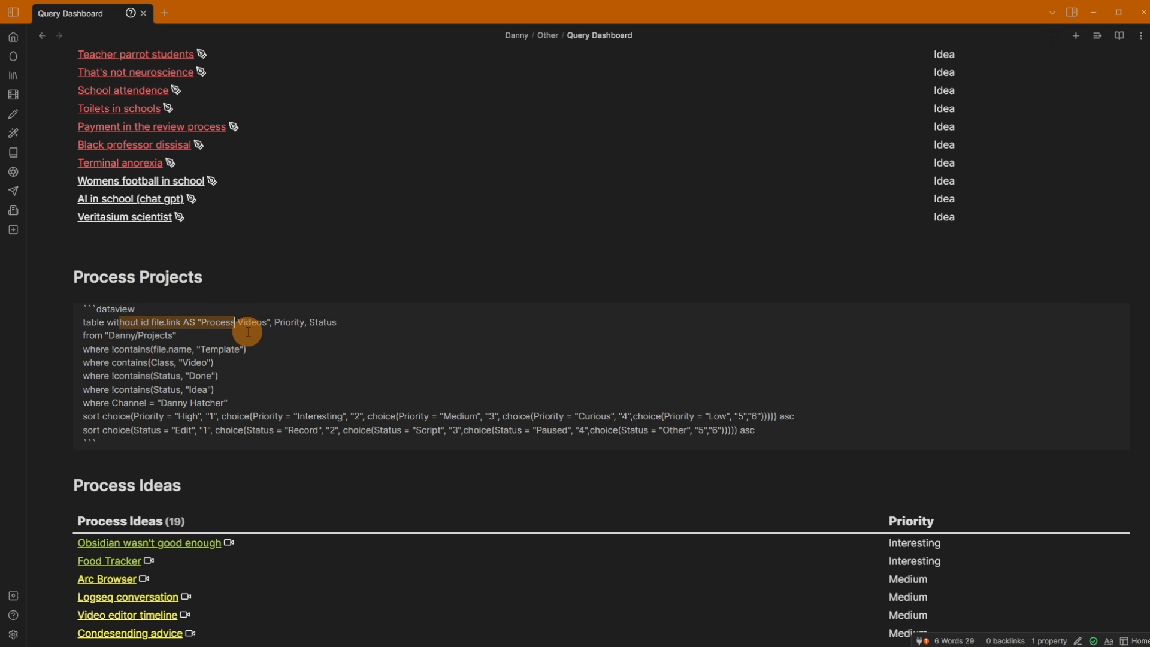
{"action": "left_click_drag", "start_coordinate": [169, 335], "coordinate": [107, 334]}
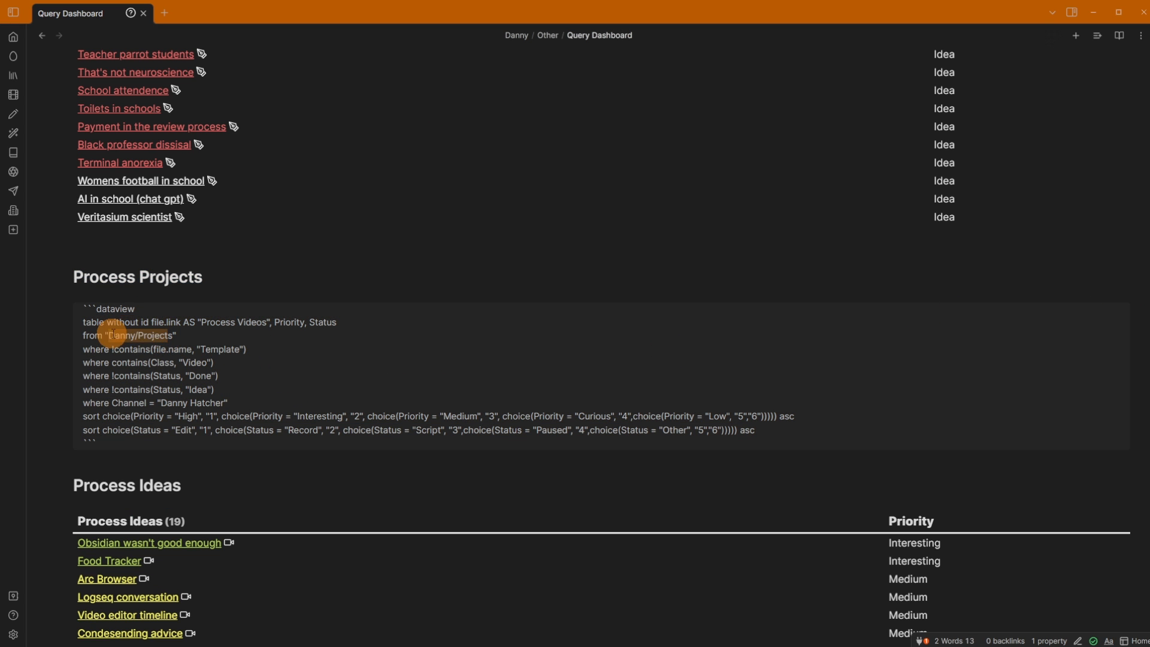
{"action": "left_click", "coordinate": [207, 350]}
{"action": "left_click_drag", "start_coordinate": [206, 350], "coordinate": [145, 349]}
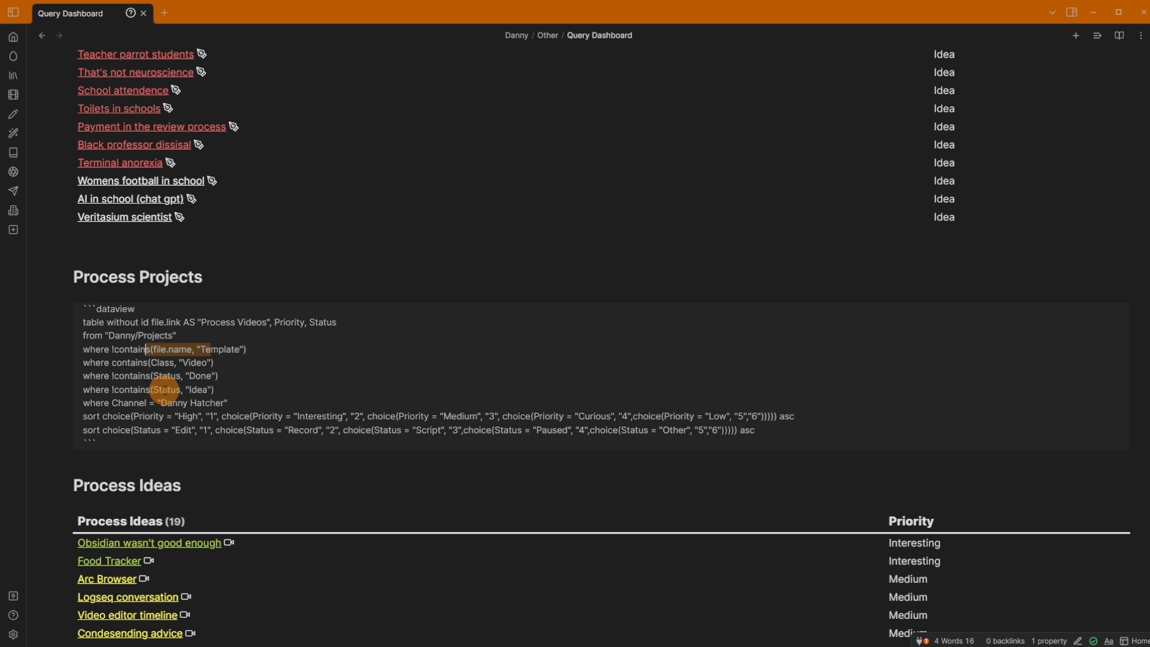
{"action": "left_click", "coordinate": [199, 350]}
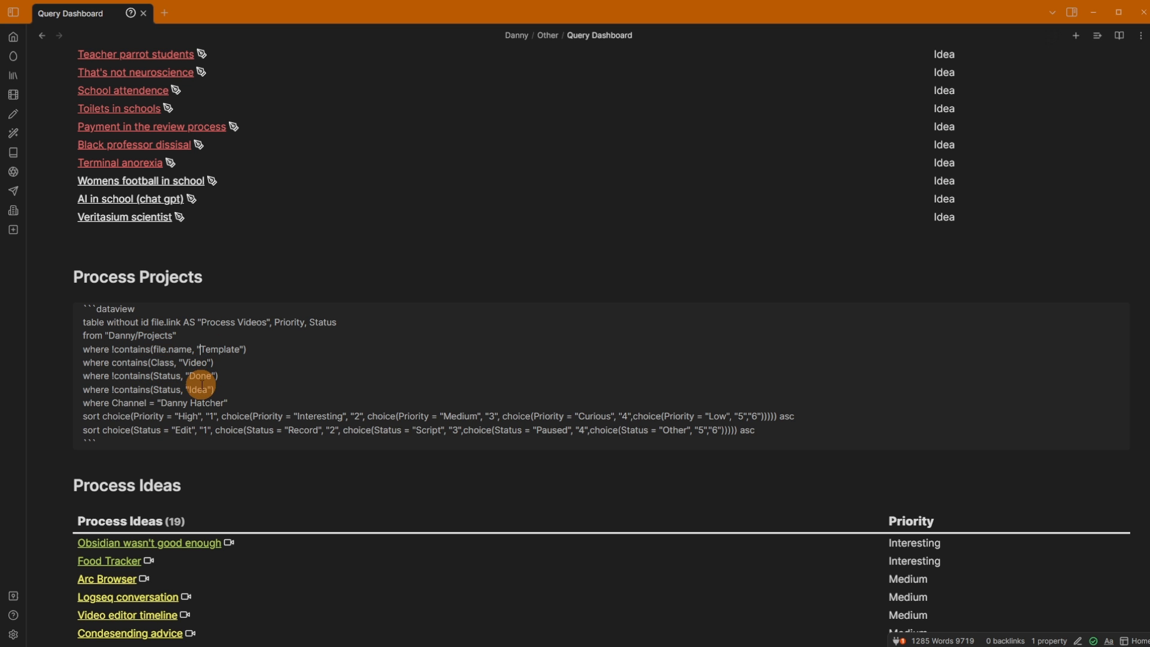
{"action": "left_click_drag", "start_coordinate": [196, 362], "coordinate": [120, 363]}
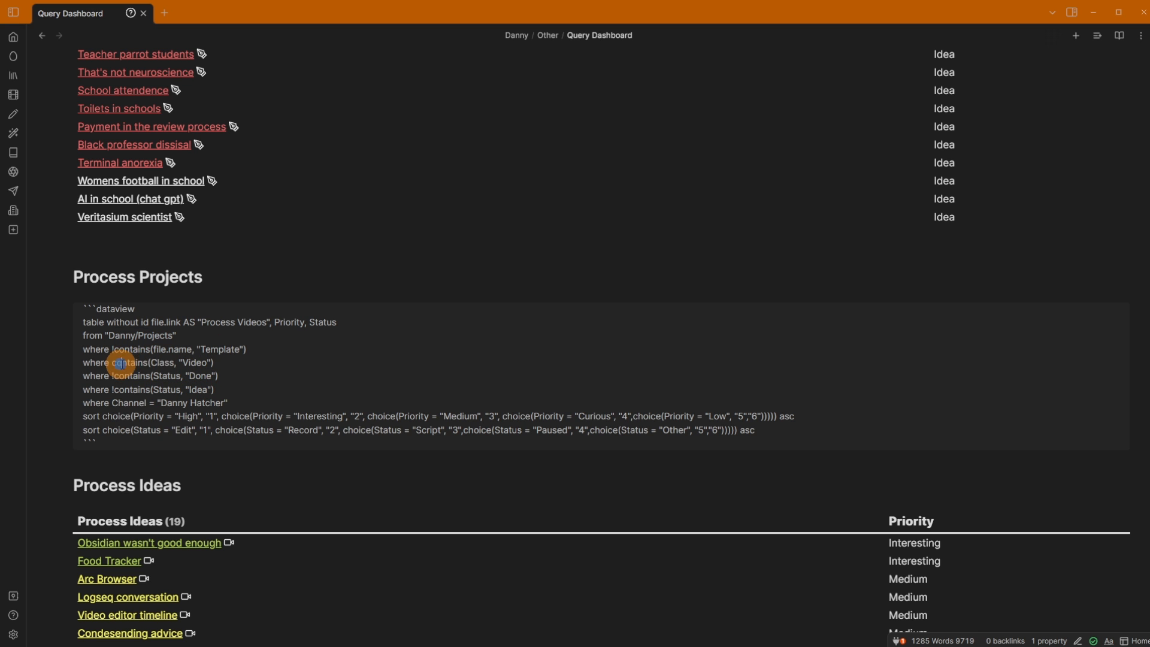
{"action": "left_click", "coordinate": [219, 380]}
{"action": "left_click_drag", "start_coordinate": [207, 389], "coordinate": [203, 415]}
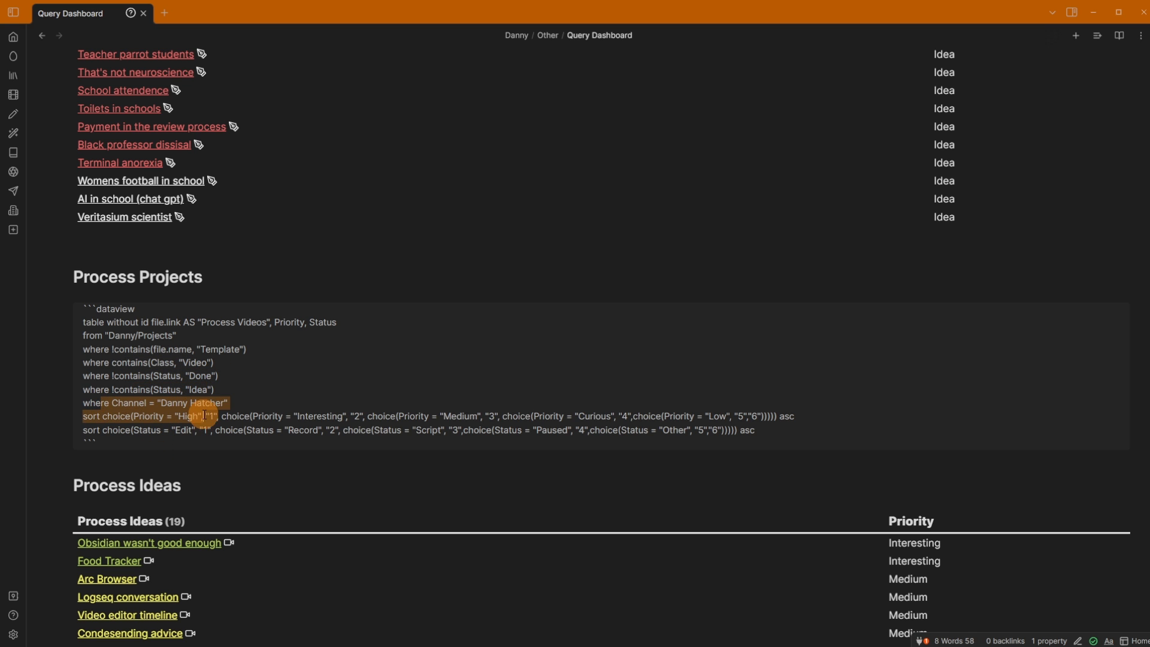
Step: Append Process Projects' priority sort line to the Active Essays query, ranking High, Interesting, Medium, Curious and Low as 1 to 5, otherwise 6, ascending
{"action": "key", "text": "Up"}
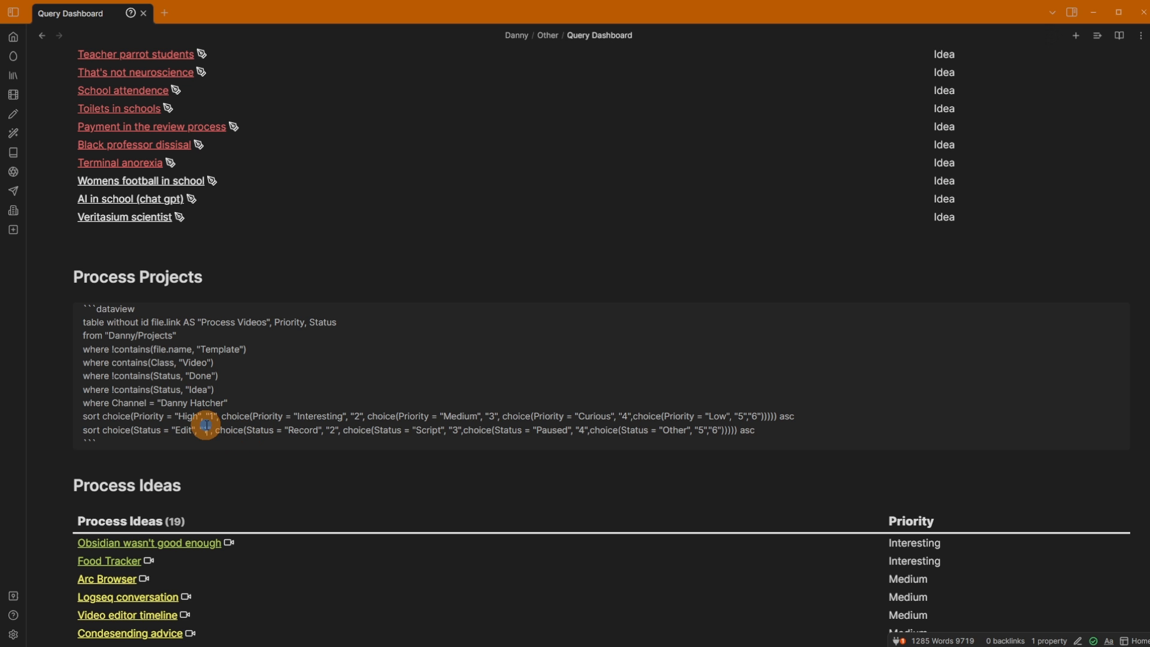
{"action": "left_click", "coordinate": [93, 415]}
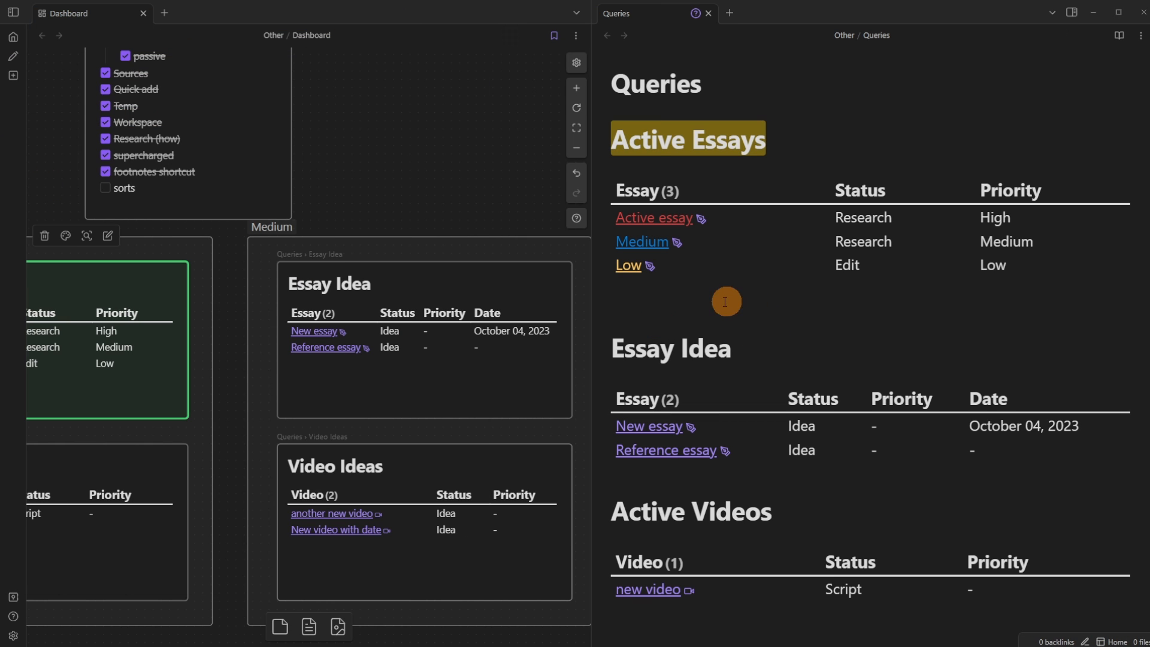
{"action": "left_click", "coordinate": [1116, 183]}
{"action": "left_click", "coordinate": [795, 282]}
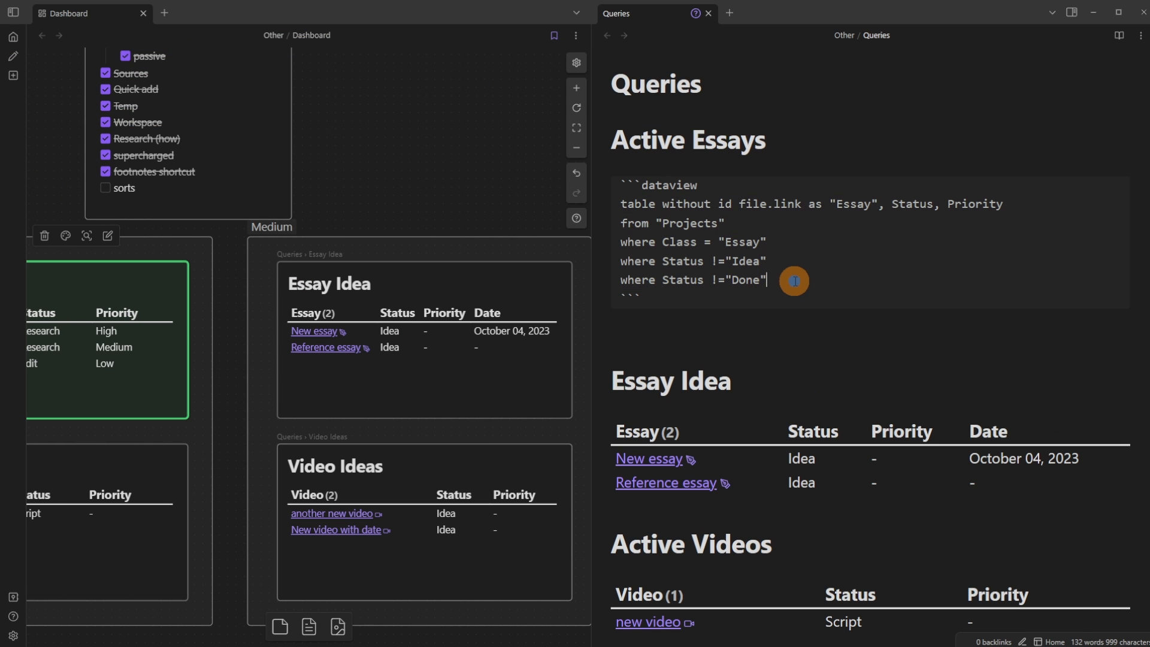
{"action": "key", "text": "Return"}
{"action": "type", "text": "sort choice(Priority = \"High\", \"1\", choice(Priority = \"Interesting\", \"2\", choice(Priority = \"Medium\", \"3\", choice(Priority = \"Curious\", \"4\",choice(Priority = \"Low\", \"5\",\"6\"))))) asc"}
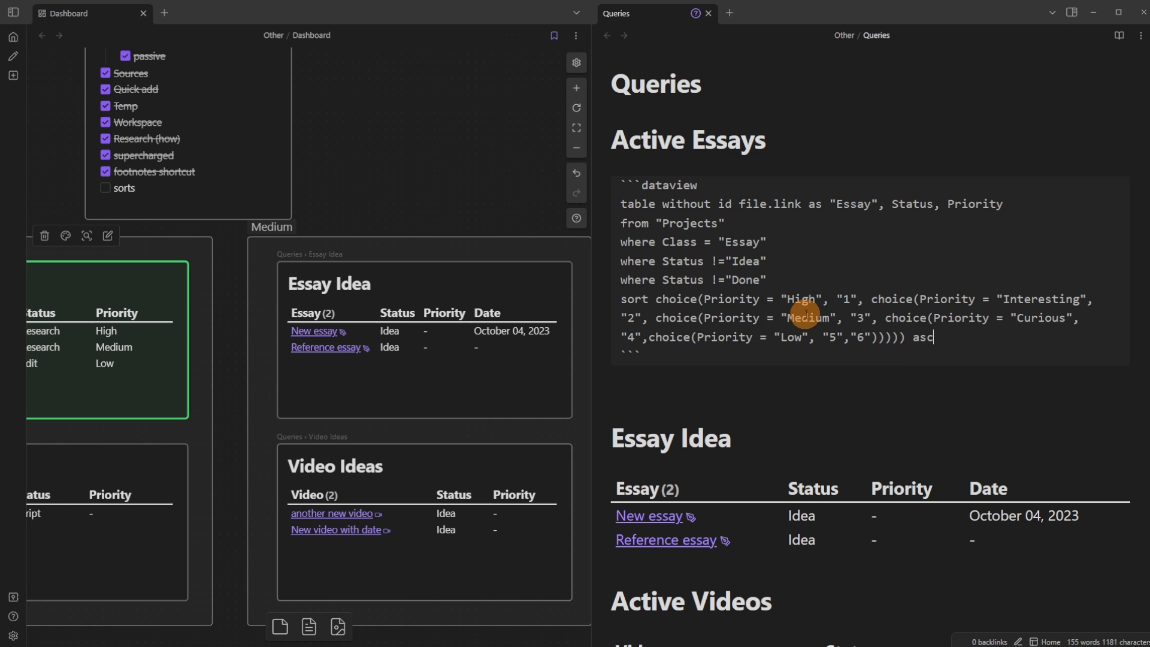
Step: Widen the Queries pane and examine how the Active Essays sort line ranks each priority value
{"action": "left_click_drag", "start_coordinate": [592, 43], "coordinate": [371, 40]}
{"action": "left_click_drag", "start_coordinate": [204, 262], "coordinate": [475, 223]}
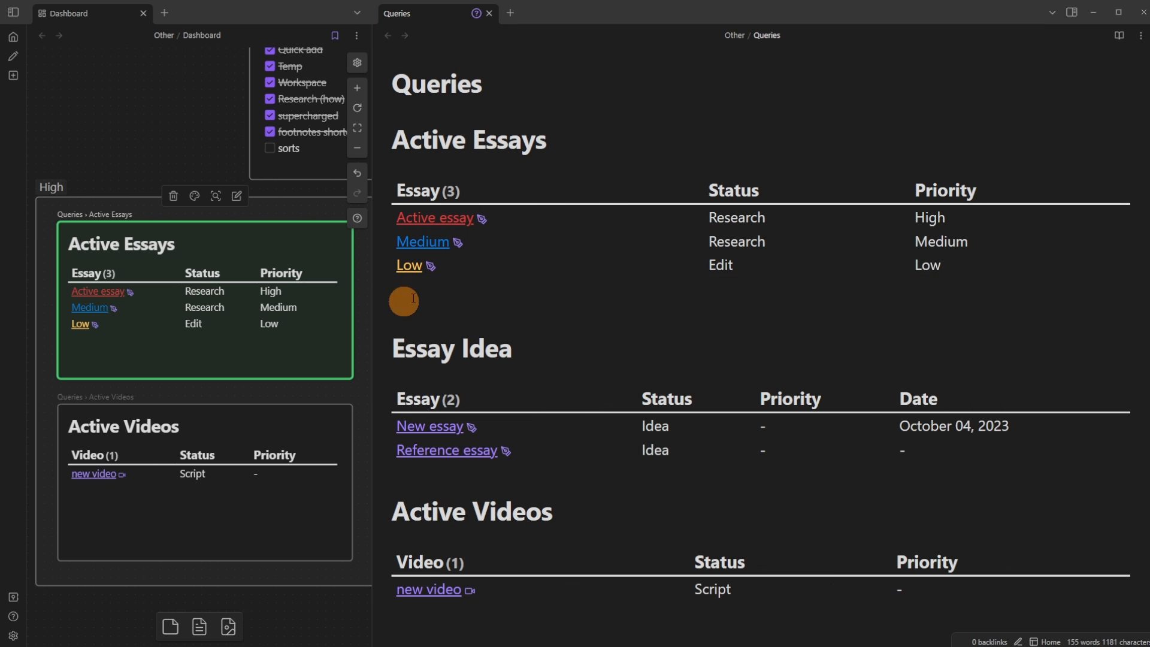
{"action": "left_click", "coordinate": [1115, 183]}
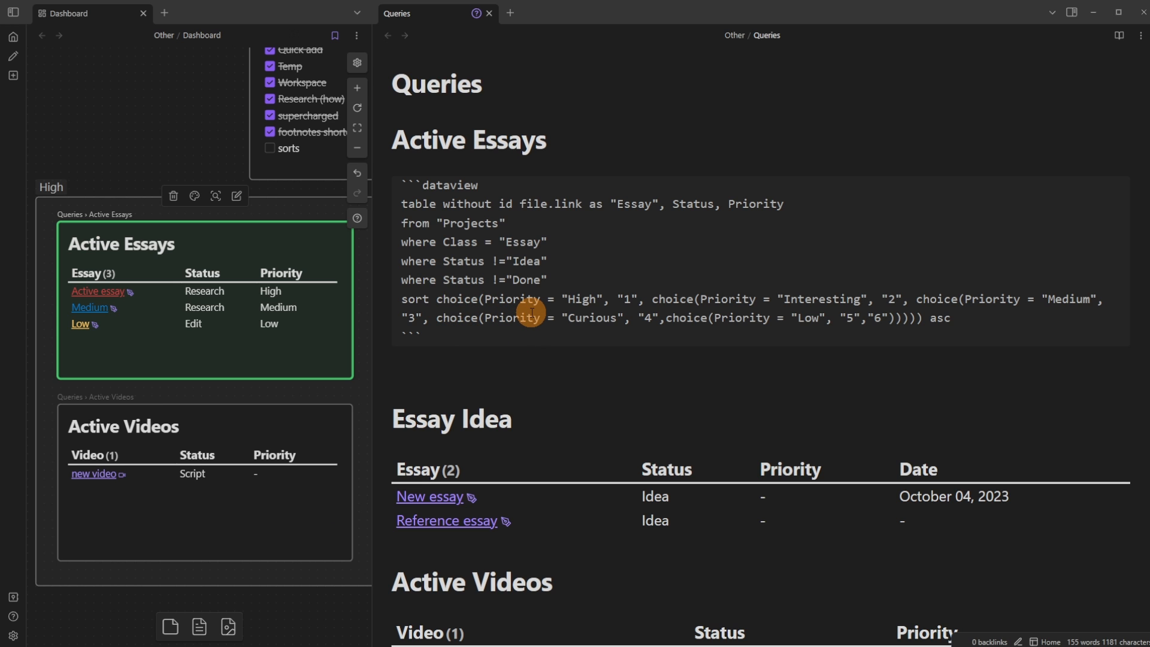
{"action": "left_click", "coordinate": [582, 299]}
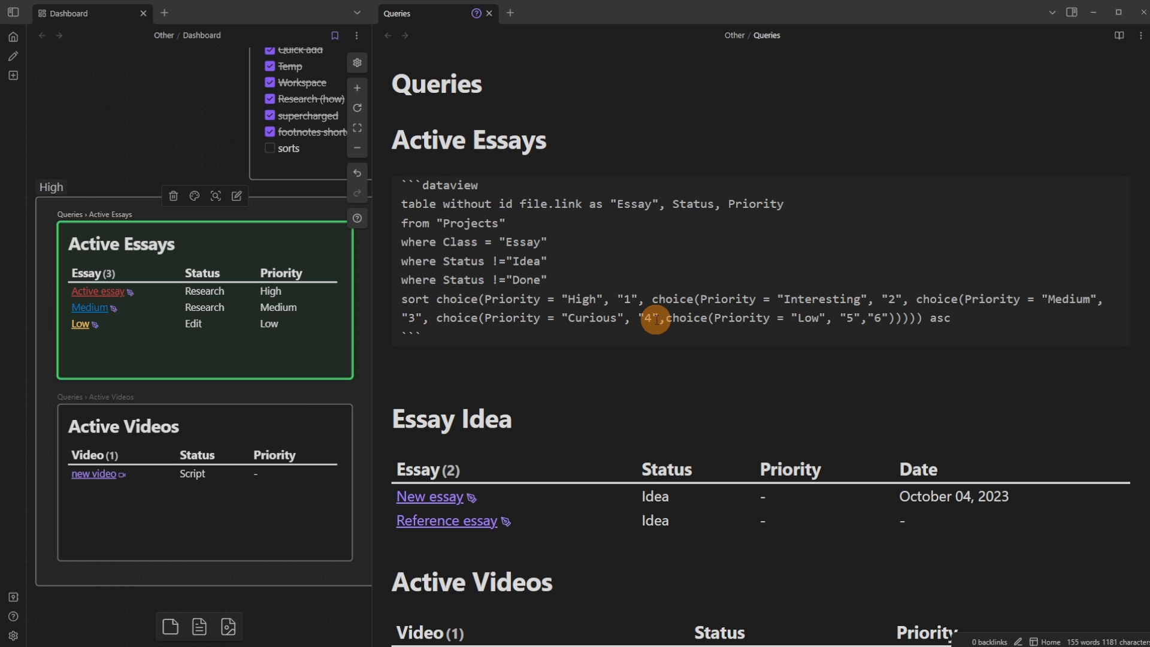
{"action": "left_click_drag", "start_coordinate": [590, 299], "coordinate": [605, 302]}
{"action": "left_click", "coordinate": [596, 303]}
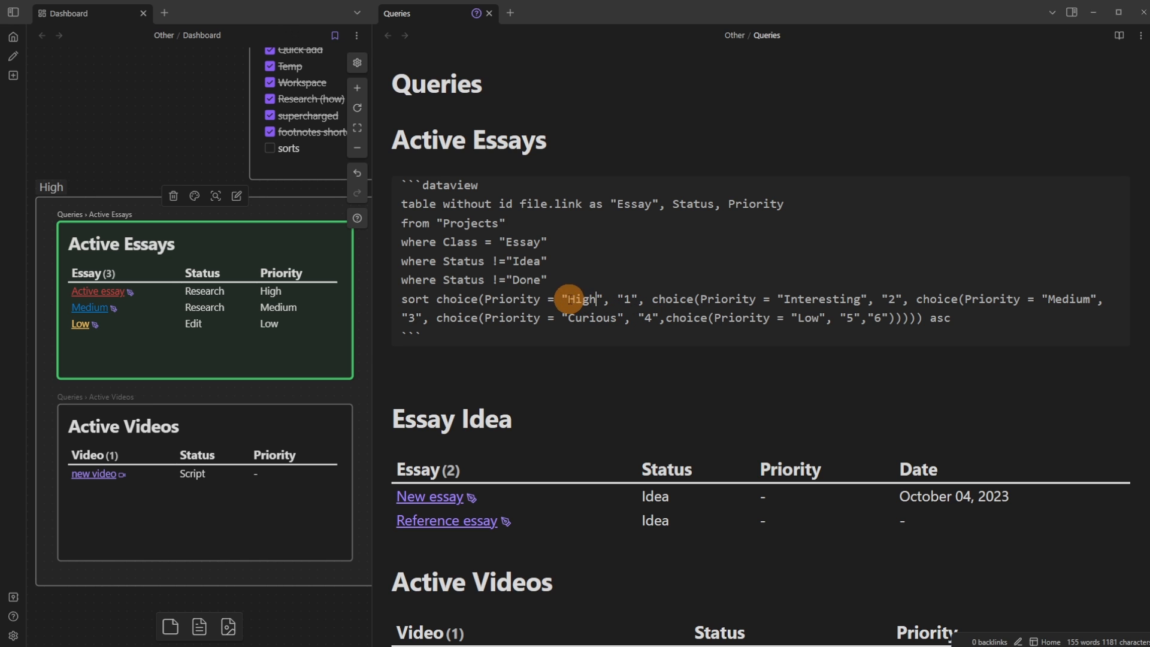
{"action": "left_click_drag", "start_coordinate": [805, 299], "coordinate": [843, 296]}
{"action": "left_click", "coordinate": [888, 299]}
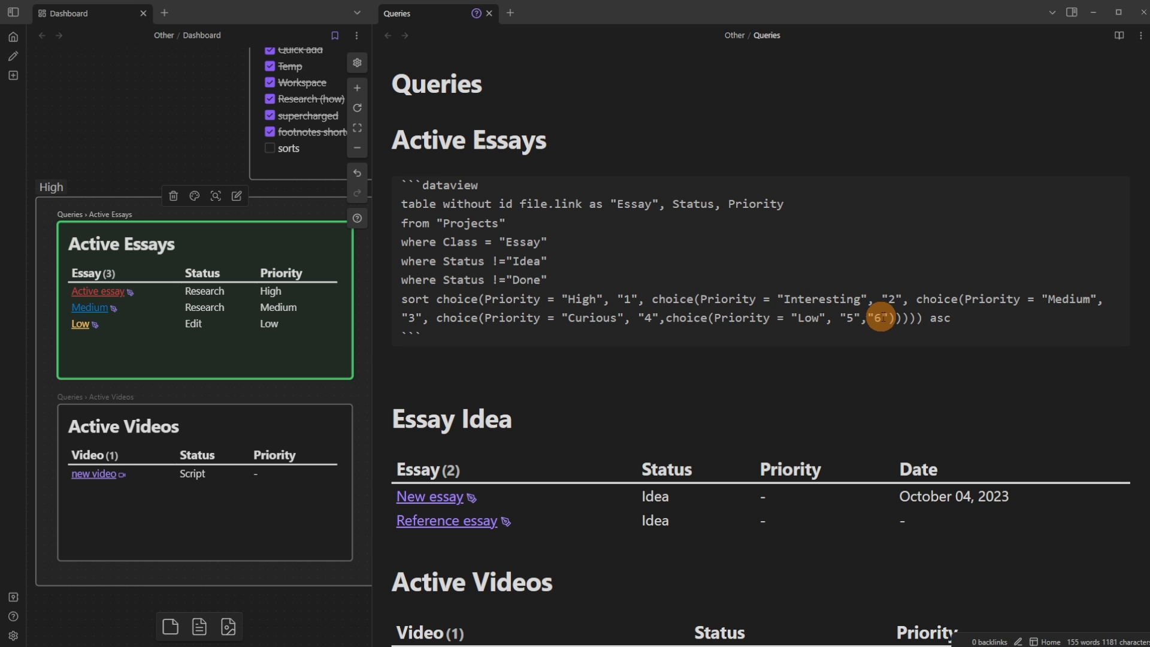
Step: Remove the Interesting choice and one closing parenthesis from the Active Essays sort line
{"action": "left_click", "coordinate": [931, 318]}
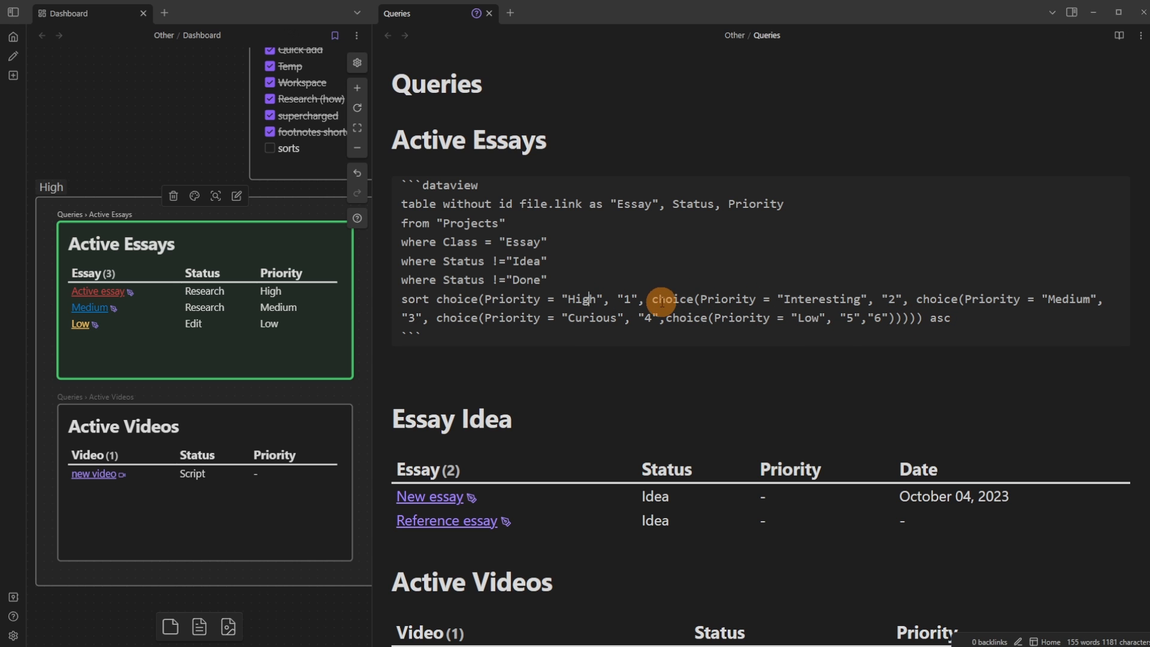
{"action": "left_click_drag", "start_coordinate": [653, 298], "coordinate": [896, 298]}
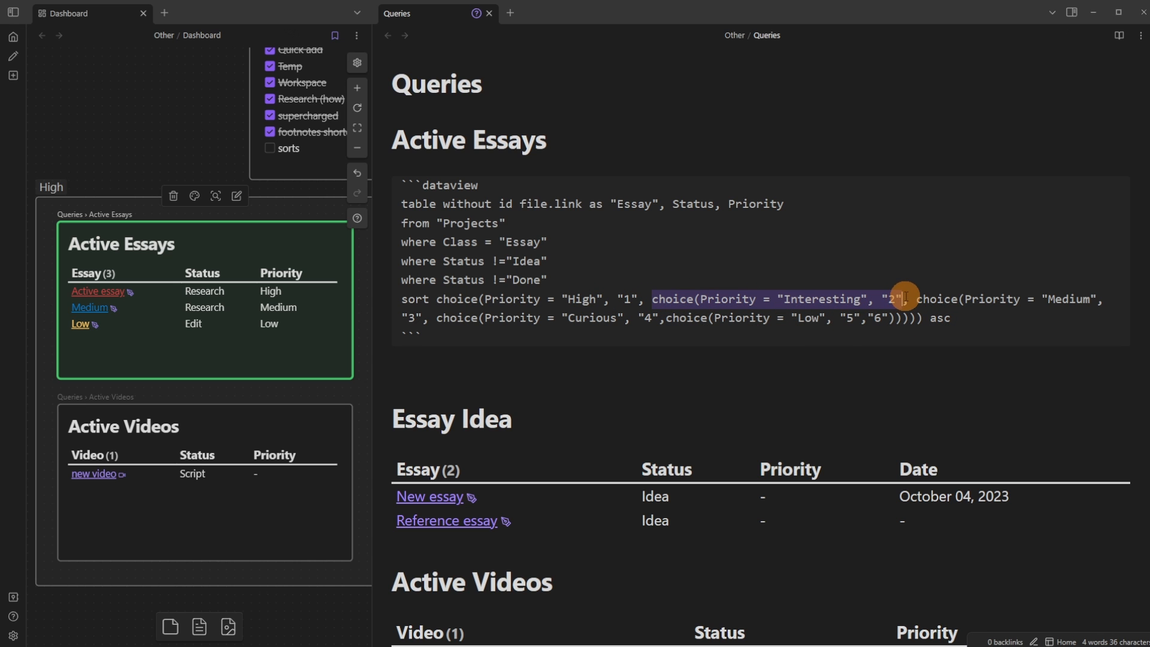
{"action": "key", "text": "BackSpace"}
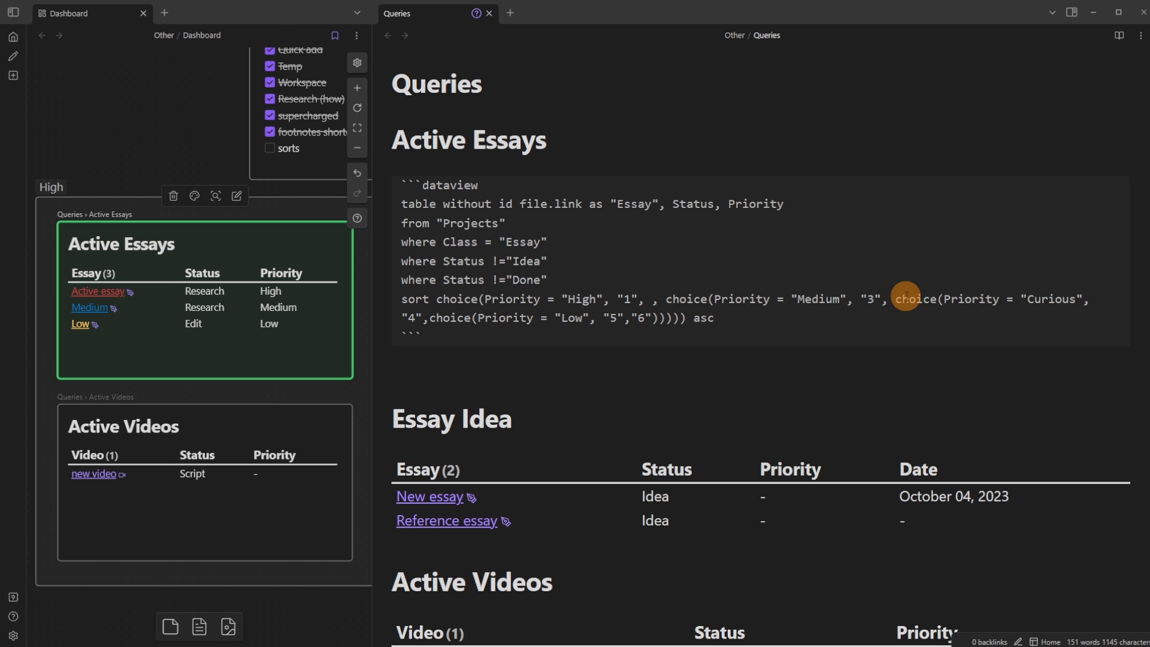
{"action": "key", "text": "BackSpace"}
{"action": "key", "text": "BackSpace"}
{"action": "left_click", "coordinate": [680, 318]}
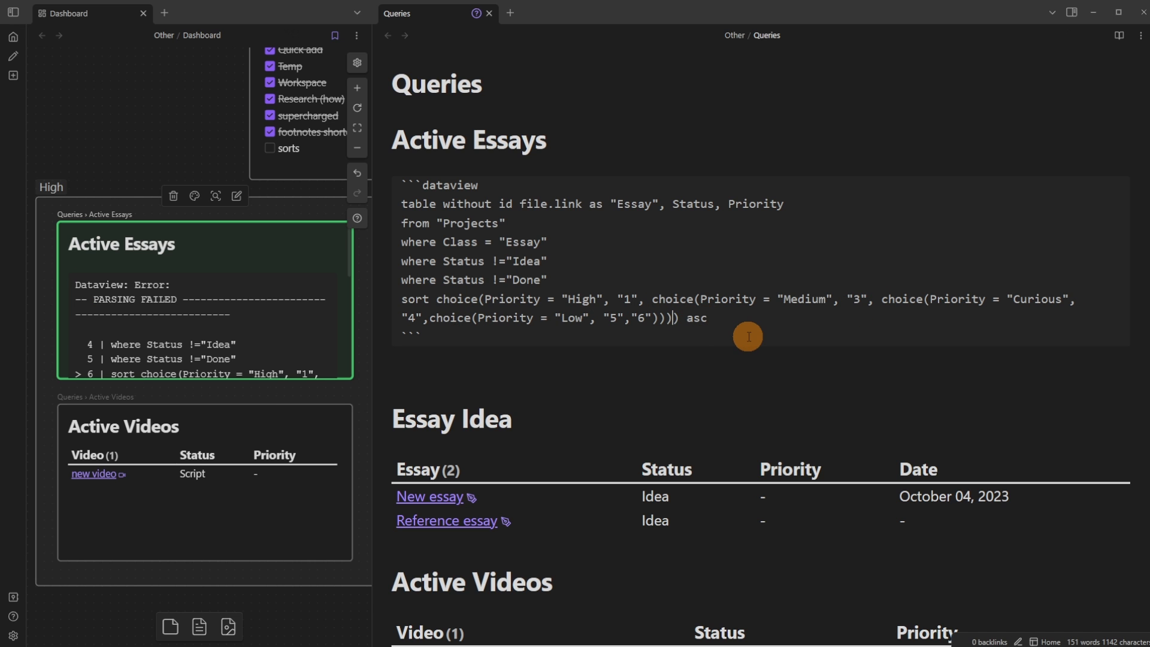
Step: Remove the Curious choice and its closing parenthesis, ranking Medium as 2, Low as 3 and anything else as 4
{"action": "left_click", "coordinate": [881, 299]}
{"action": "left_click_drag", "start_coordinate": [881, 299], "coordinate": [429, 324]}
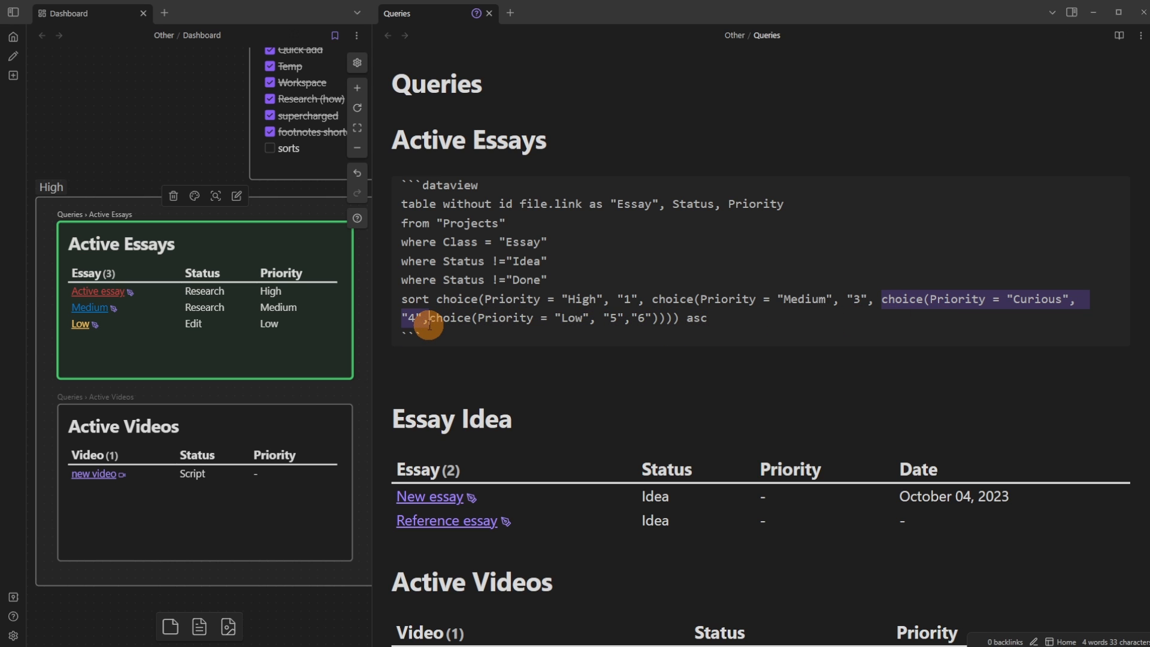
{"action": "key", "text": "BackSpace"}
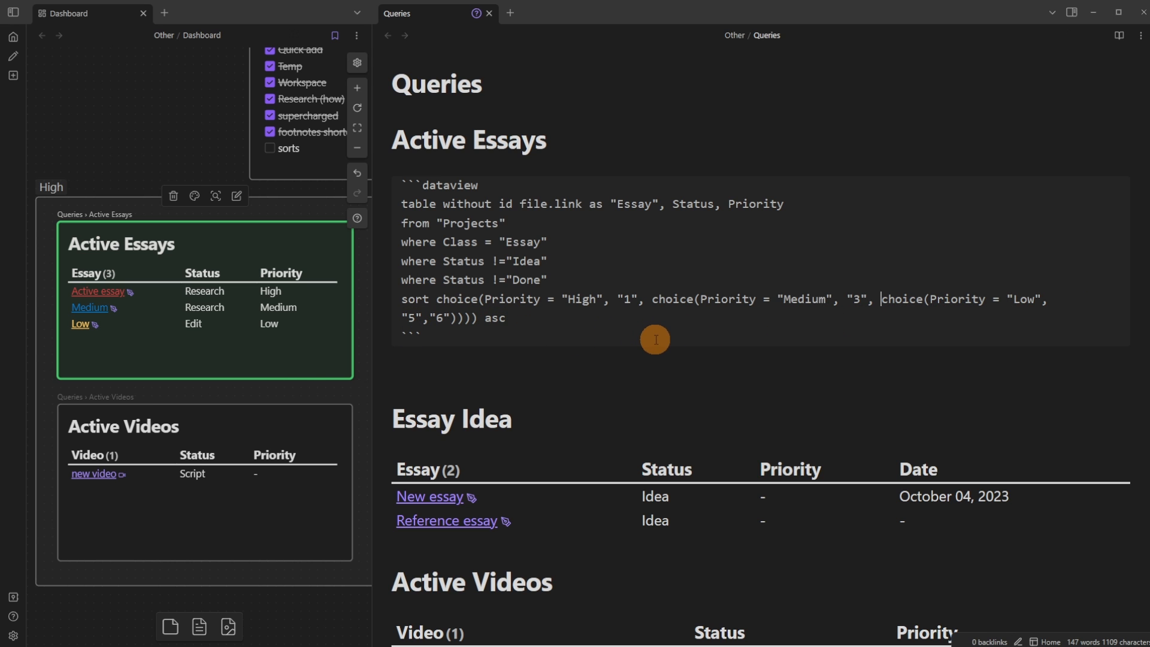
{"action": "key", "text": "BackSpace"}
{"action": "left_click", "coordinate": [470, 316]}
{"action": "key", "text": "BackSpace"}
{"action": "left_click", "coordinate": [601, 300]}
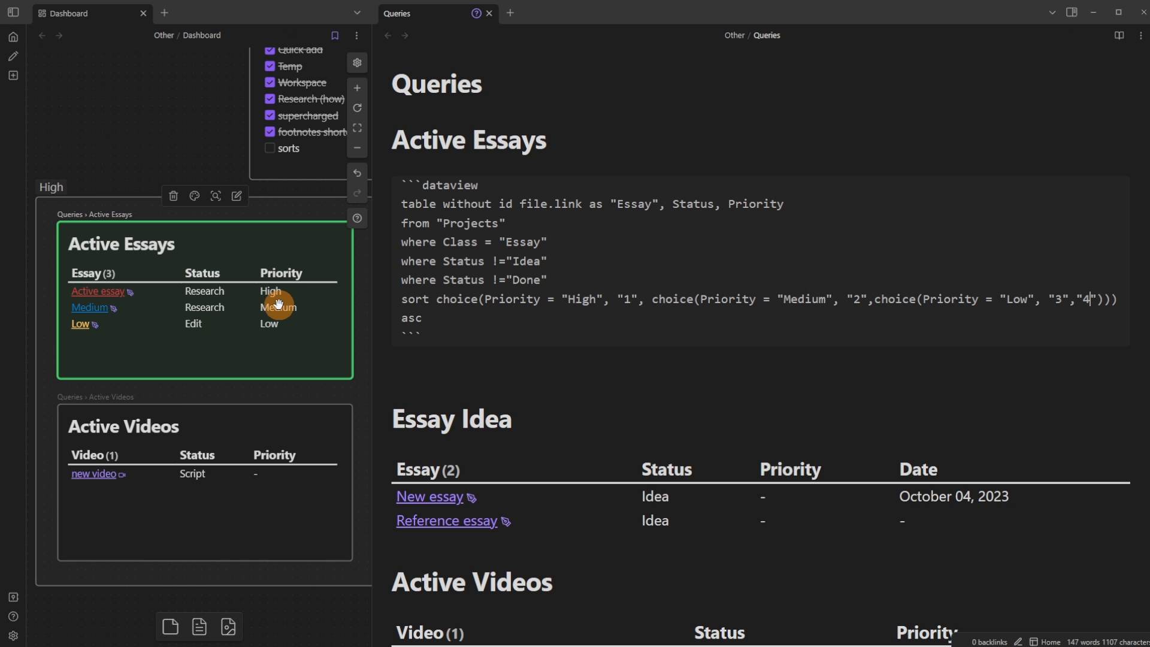
Step: Swap the ranks in the Active Essays priority sort, giving High 2 and Medium 1
{"action": "double_click", "coordinate": [628, 299]}
{"action": "type", "text": "2"}
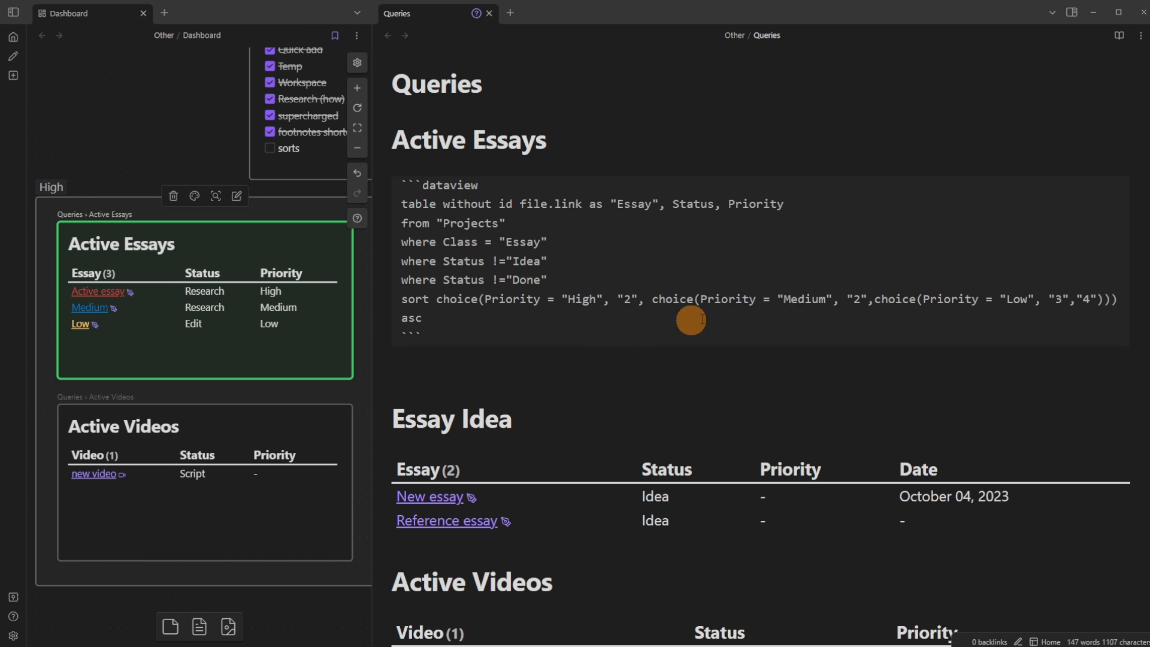
{"action": "double_click", "coordinate": [855, 299]}
{"action": "key", "text": "BackSpace"}
{"action": "type", "text": "1"}
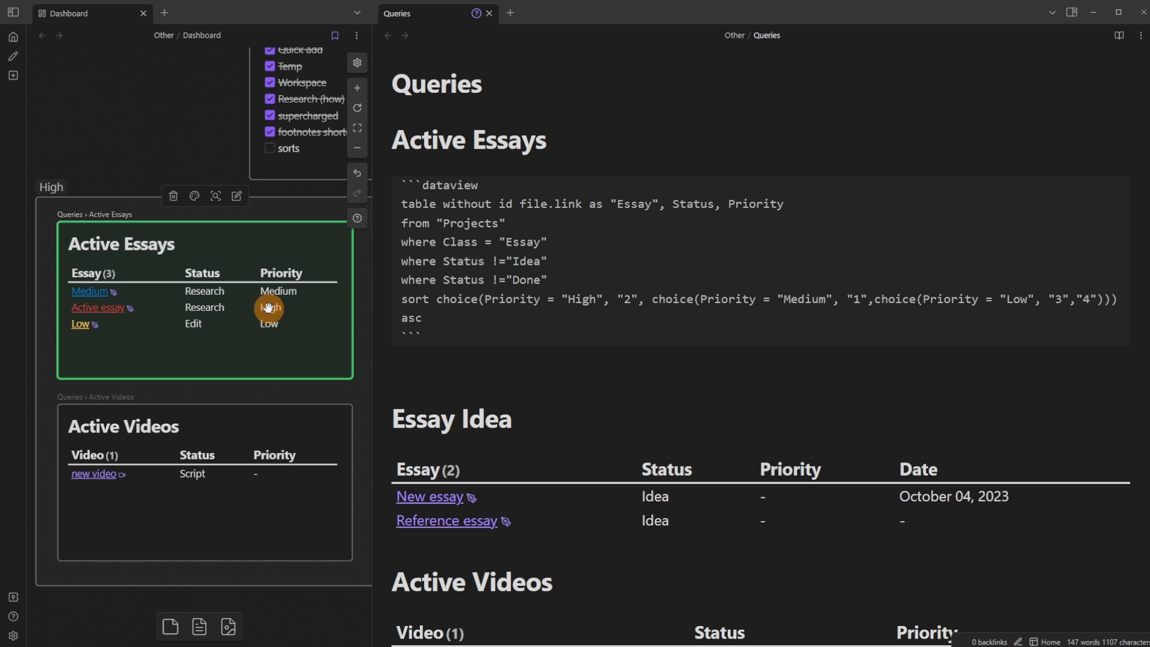
Step: Change the priority sort direction in the Active Essays query to desc
{"action": "left_click", "coordinate": [425, 318]}
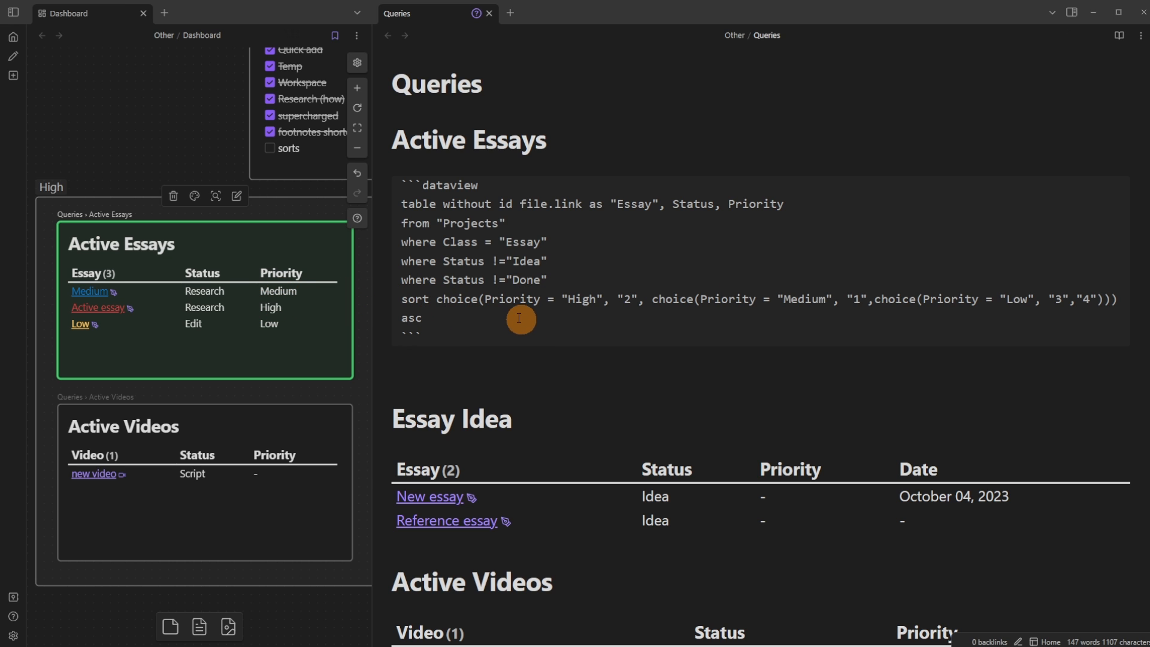
{"action": "key", "text": "BackSpace"}
{"action": "key", "text": "BackSpace"}
{"action": "key", "text": "BackSpace"}
{"action": "type", "text": "des"}
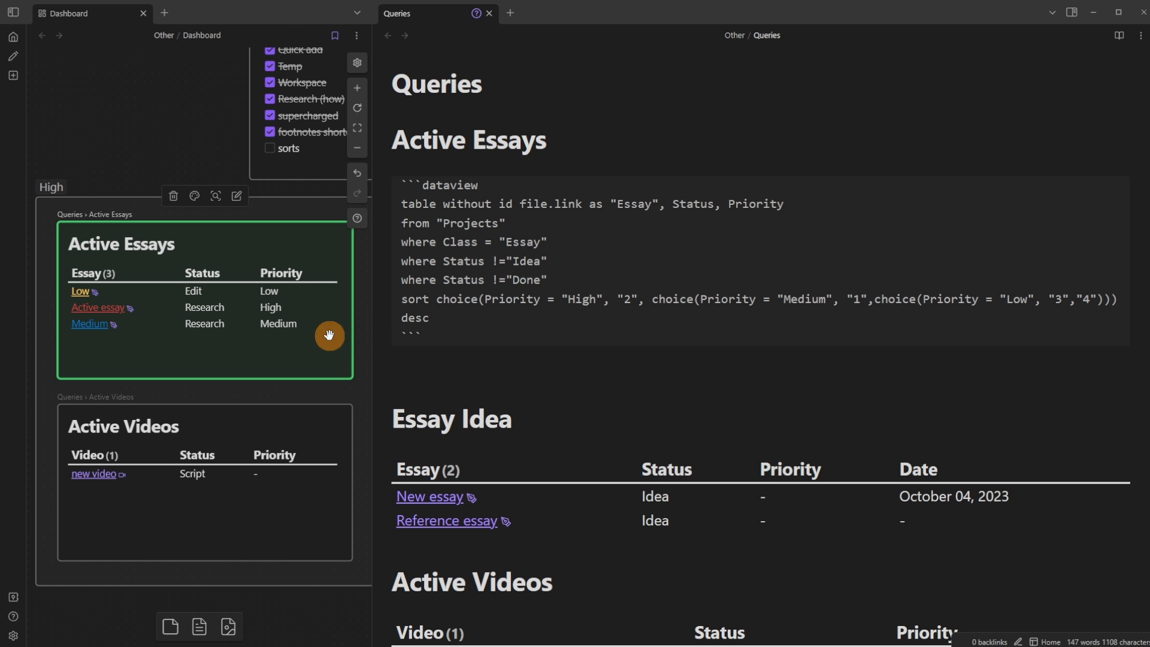
Step: Set the Active Essays priority sort direction back to asc, rank edit left aside
{"action": "key", "text": "BackSpace"}
{"action": "key", "text": "BackSpace"}
{"action": "key", "text": "BackSpace"}
{"action": "key", "text": "BackSpace"}
{"action": "type", "text": "asc"}
Step: Restore the priority ranks in the Active Essays sort line to 1 for High and 2 for Medium
{"action": "left_click", "coordinate": [628, 299]}
{"action": "key", "text": "BackSpace"}
{"action": "type", "text": "1"}
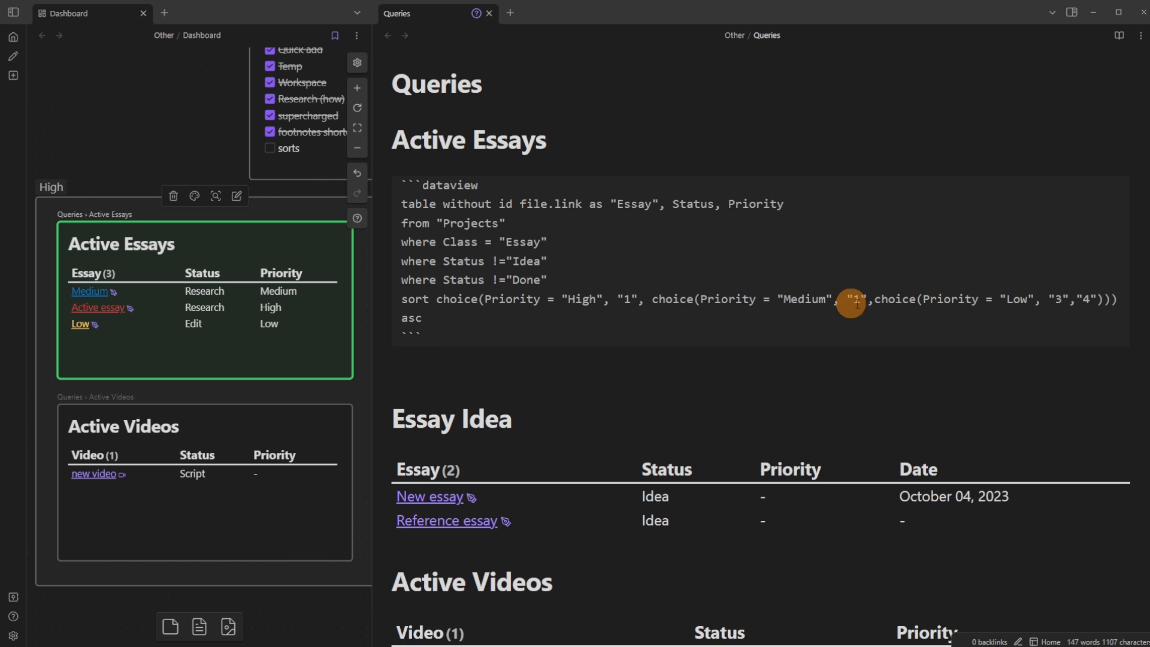
{"action": "left_click", "coordinate": [861, 299]}
{"action": "key", "text": "BackSpace"}
{"action": "type", "text": "2"}
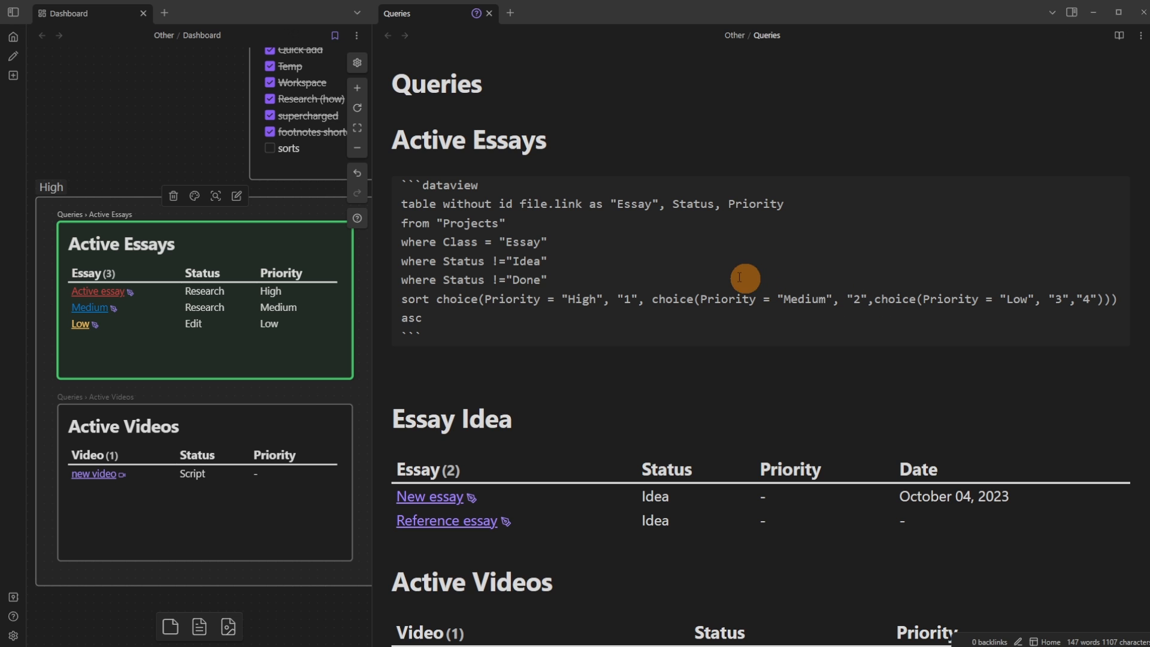
Step: Duplicate the priority sort line directly beneath the original in the Active Essays query, leaving no blank line after it
{"action": "left_click", "coordinate": [456, 298]}
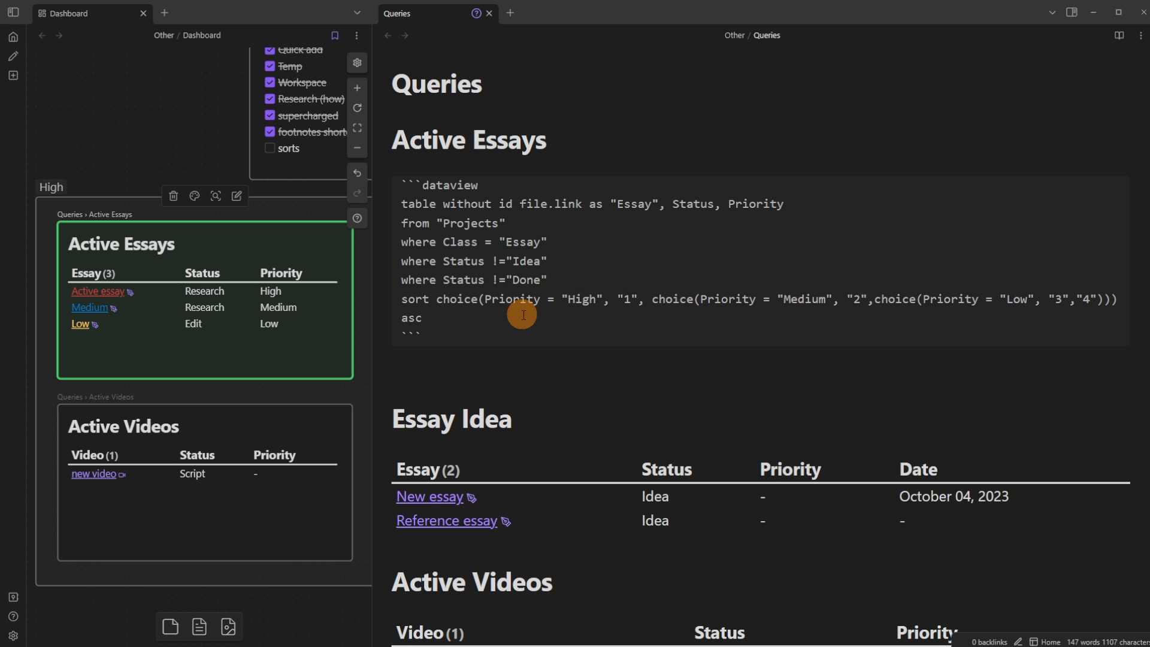
{"action": "key", "text": "Return"}
{"action": "key", "text": "ctrl+v"}
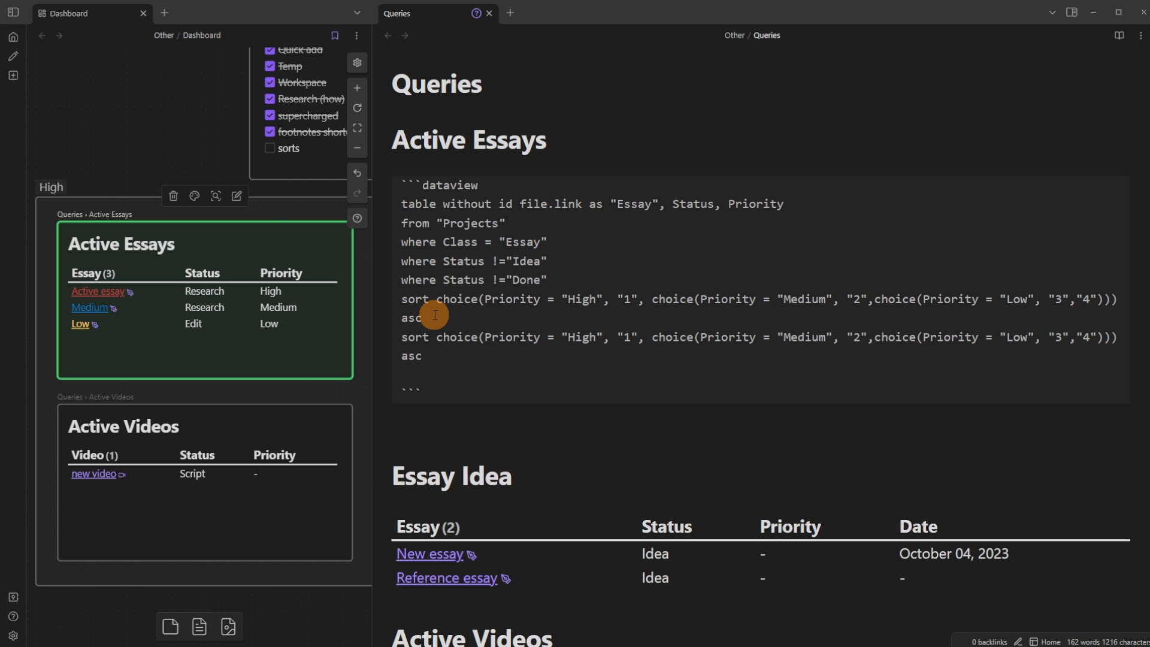
{"action": "key", "text": "BackSpace"}
{"action": "double_click", "coordinate": [488, 299]}
{"action": "left_click_drag", "start_coordinate": [567, 299], "coordinate": [588, 300]}
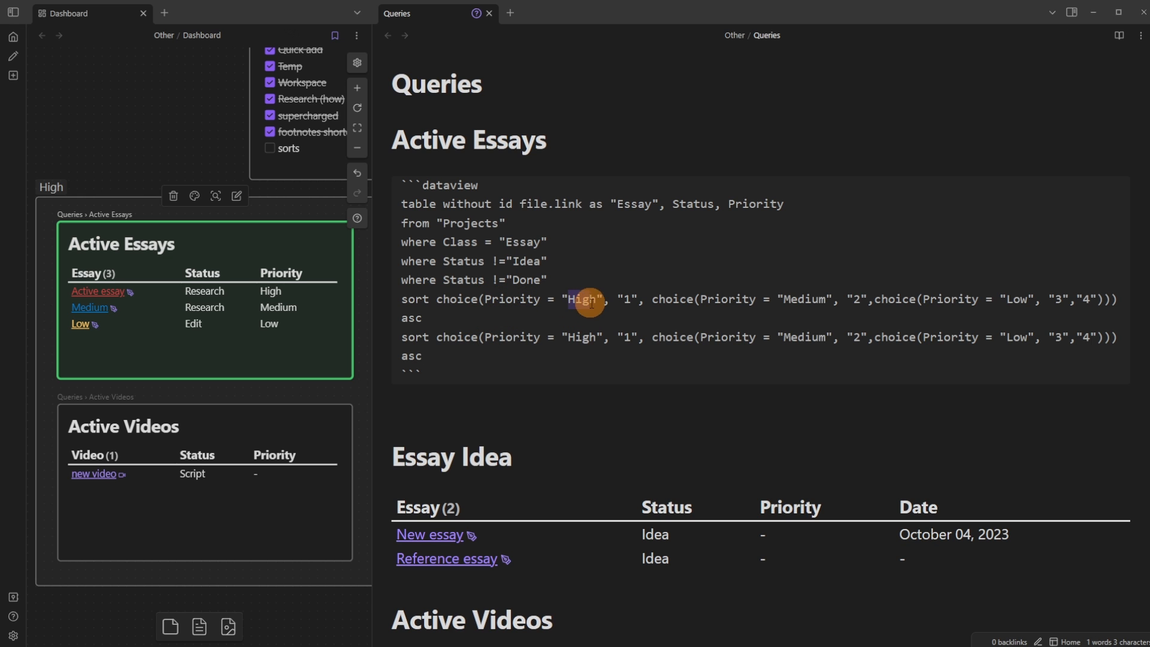
{"action": "left_click", "coordinate": [1019, 298]}
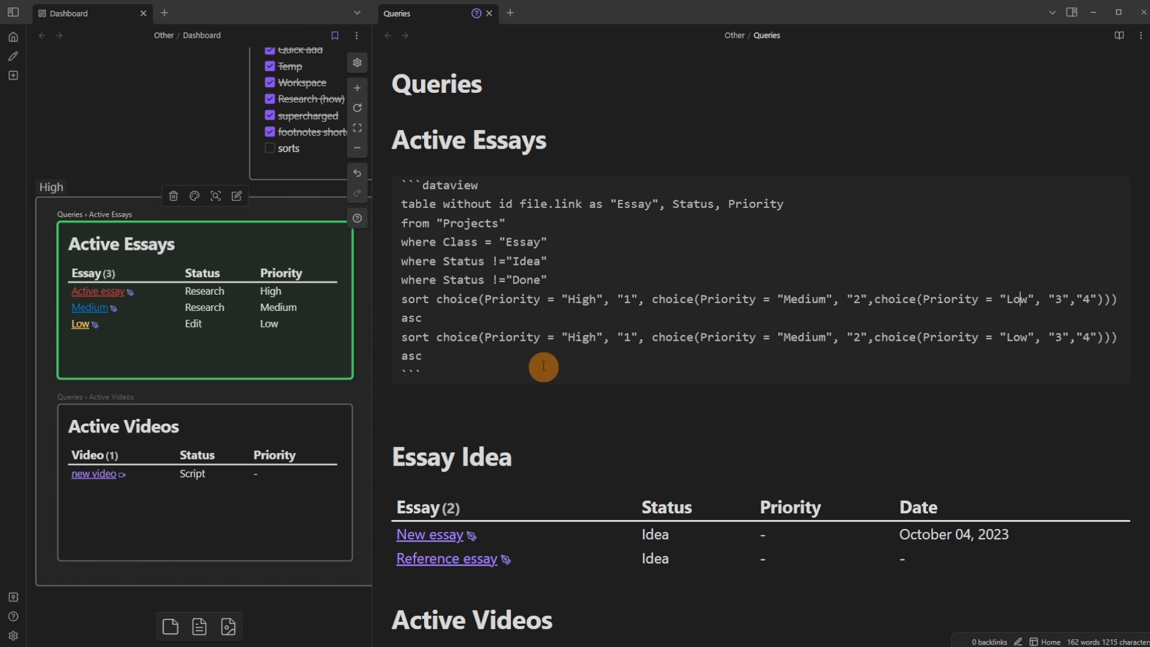
Step: Replace Priority with Status in the first and second choices of the duplicated sort line
{"action": "left_click", "coordinate": [540, 337]}
{"action": "key", "text": "BackSpace"}
{"action": "key", "text": "BackSpace"}
{"action": "key", "text": "BackSpace"}
{"action": "key", "text": "BackSpace"}
{"action": "key", "text": "BackSpace"}
{"action": "key", "text": "BackSpace"}
{"action": "key", "text": "BackSpace"}
{"action": "key", "text": "BackSpace"}
{"action": "type", "text": "Status"}
{"action": "double_click", "coordinate": [738, 337]}
{"action": "key", "text": "BackSpace"}
{"action": "type", "text": "Status"}
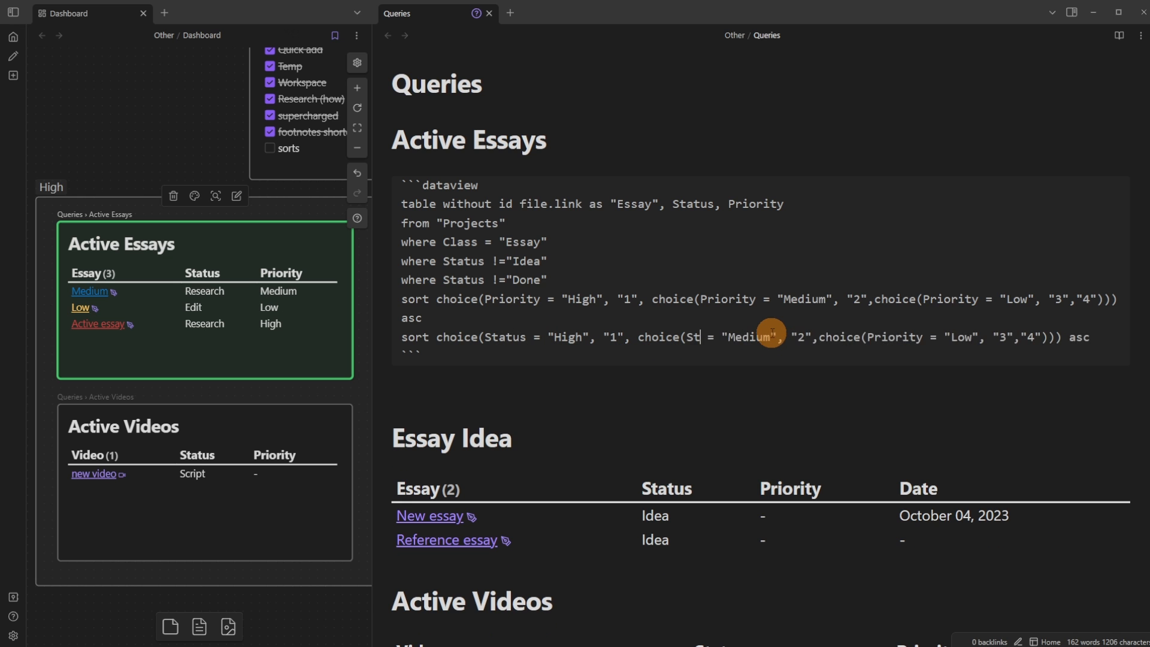
Step: Replace Priority with Status in the third choice of the duplicated sort line
{"action": "key", "text": "ctrl+shift+Left"}
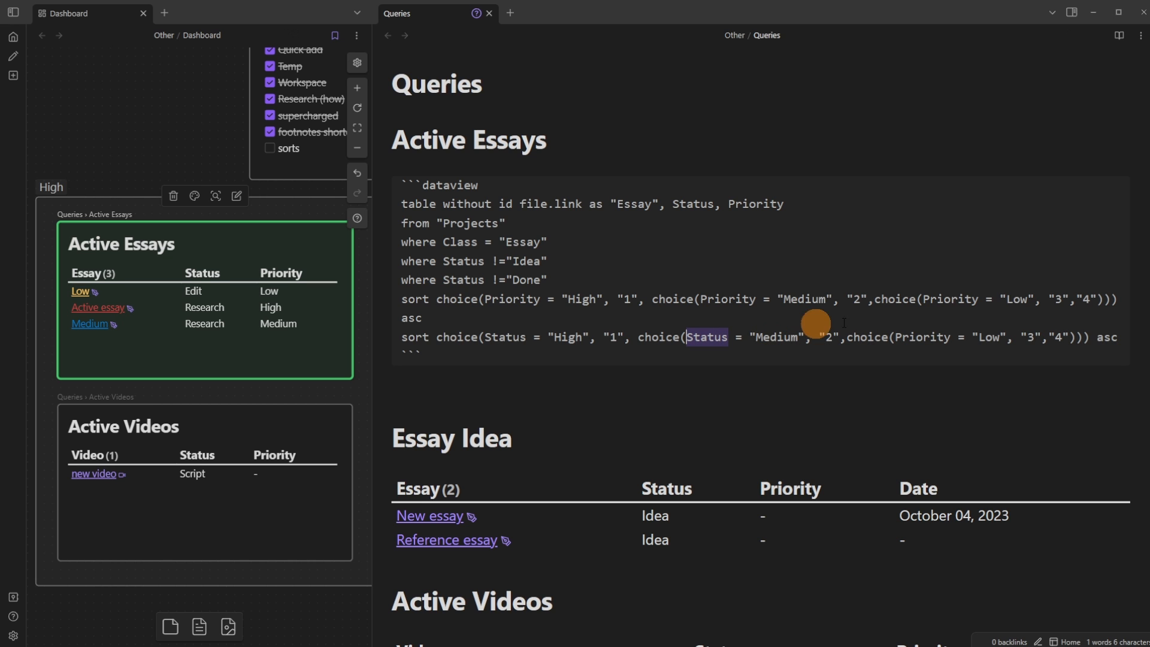
{"action": "left_click_drag", "start_coordinate": [946, 336], "coordinate": [953, 336]}
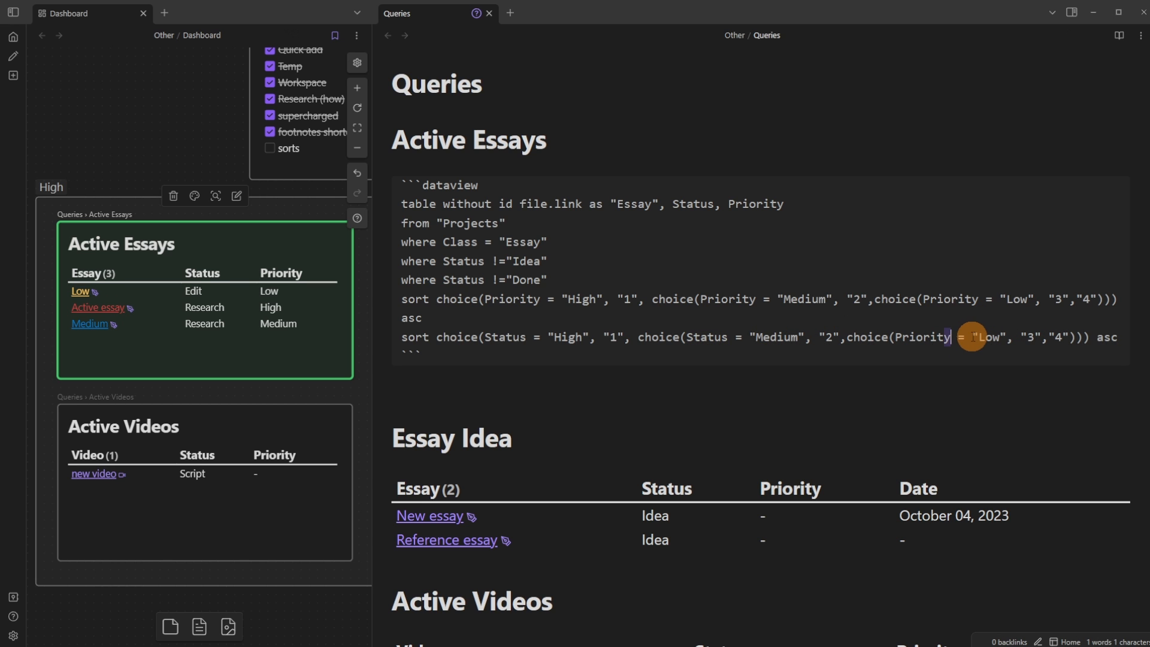
{"action": "key", "text": "BackSpace"}
{"action": "key", "text": "BackSpace"}
{"action": "key", "text": "BackSpace"}
{"action": "key", "text": "BackSpace"}
{"action": "key", "text": "BackSpace"}
{"action": "key", "text": "BackSpace"}
{"action": "key", "text": "BackSpace"}
{"action": "key", "text": "BackSpace"}
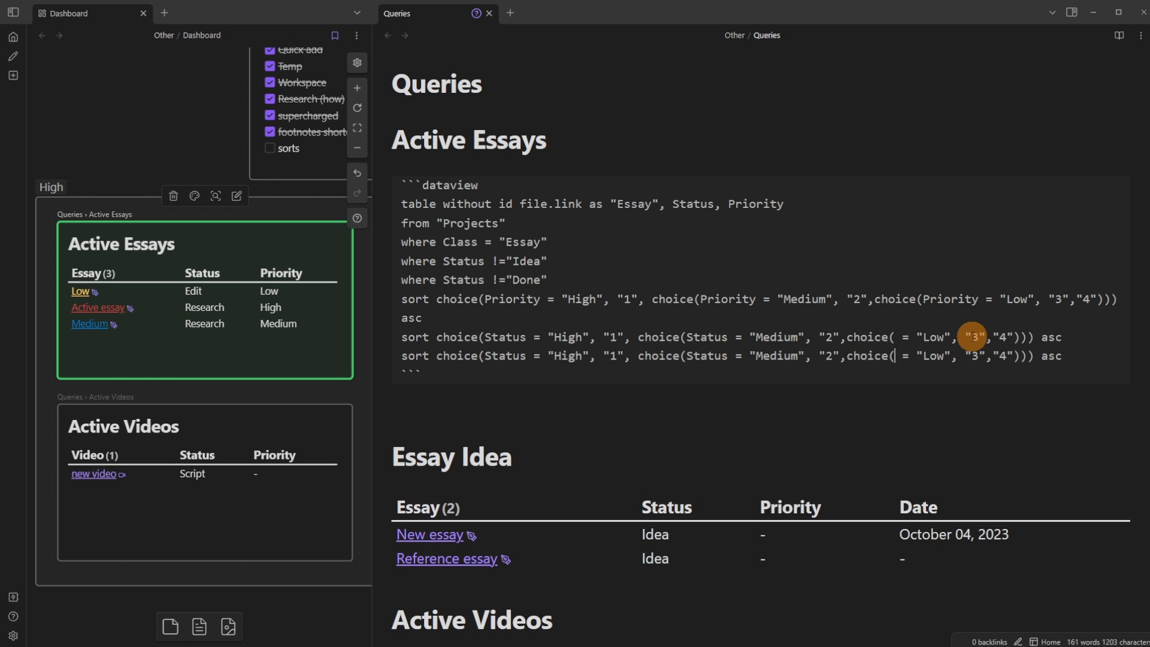
{"action": "double_click", "coordinate": [727, 340]}
{"action": "key", "text": "ctrl+c"}
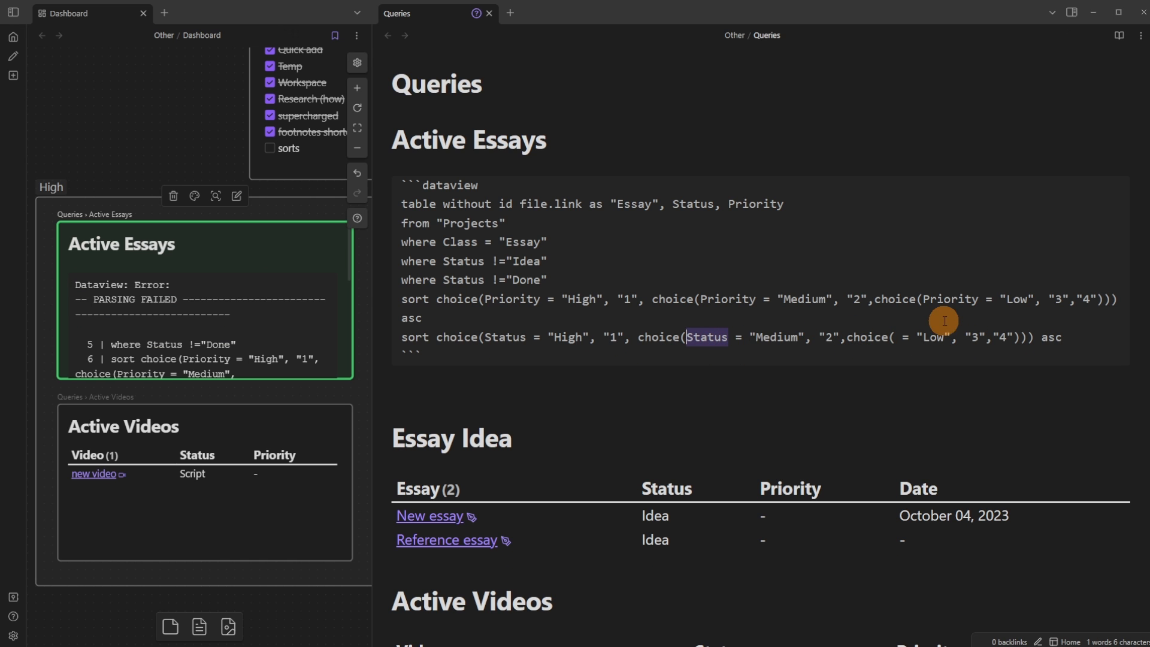
{"action": "left_click", "coordinate": [907, 337]}
{"action": "key", "text": "ctrl+v"}
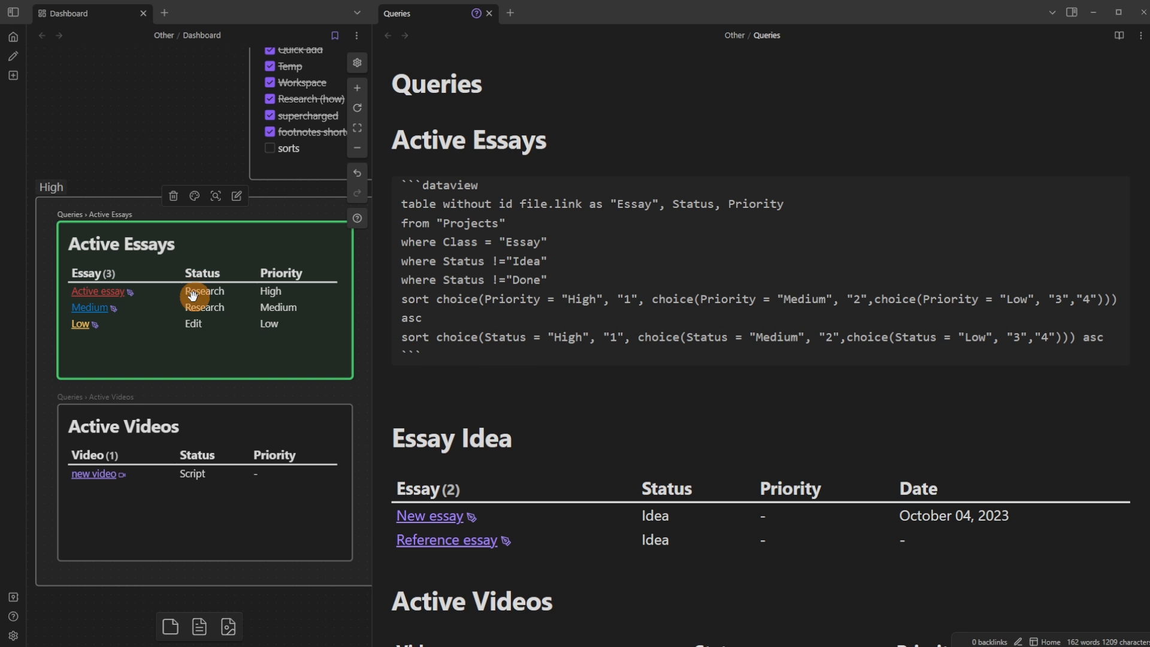
Step: Make the first choice of the Status sort line match Research and give it rank 2
{"action": "left_click", "coordinate": [582, 337]}
{"action": "key", "text": "BackSpace"}
{"action": "key", "text": "BackSpace"}
{"action": "key", "text": "BackSpace"}
{"action": "key", "text": "BackSpace"}
{"action": "type", "text": "Research"}
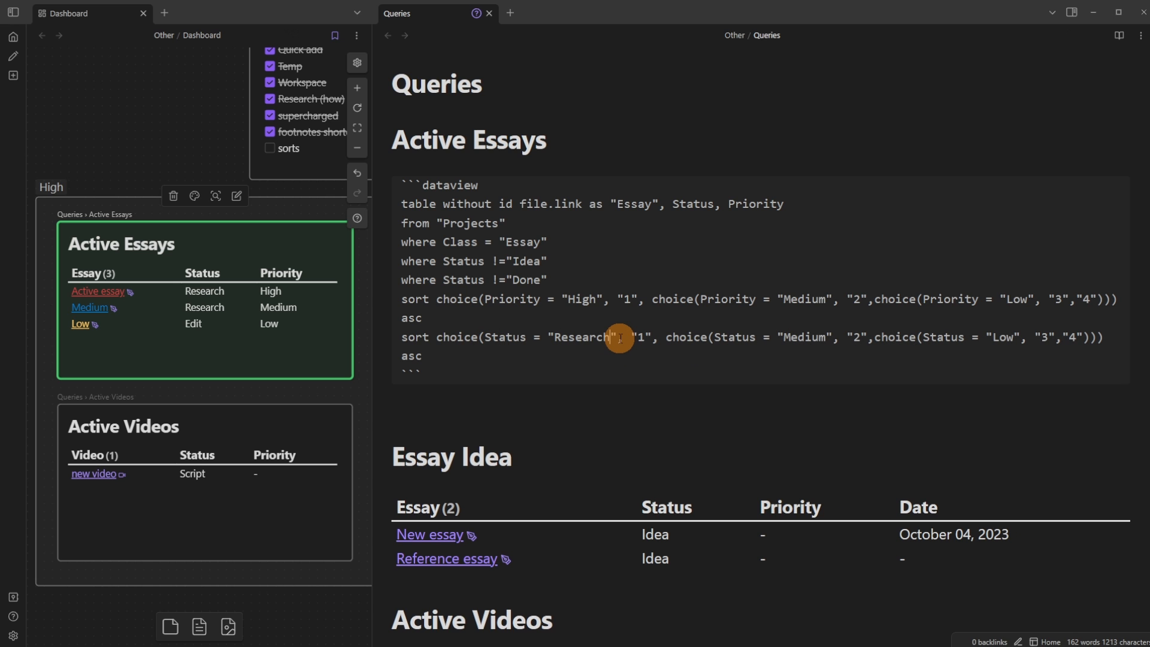
{"action": "left_click", "coordinate": [644, 337]}
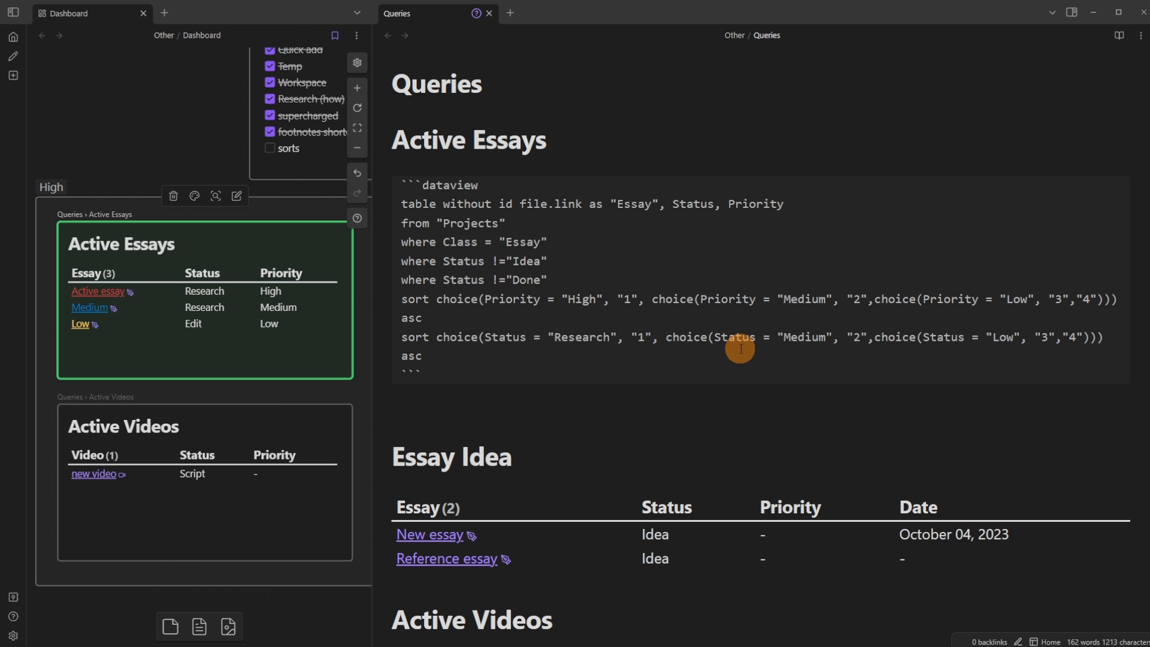
{"action": "key", "text": "BackSpace"}
{"action": "type", "text": "2"}
Step: Make the second choice of the Status sort line match Research and give it rank 1
{"action": "double_click", "coordinate": [805, 336]}
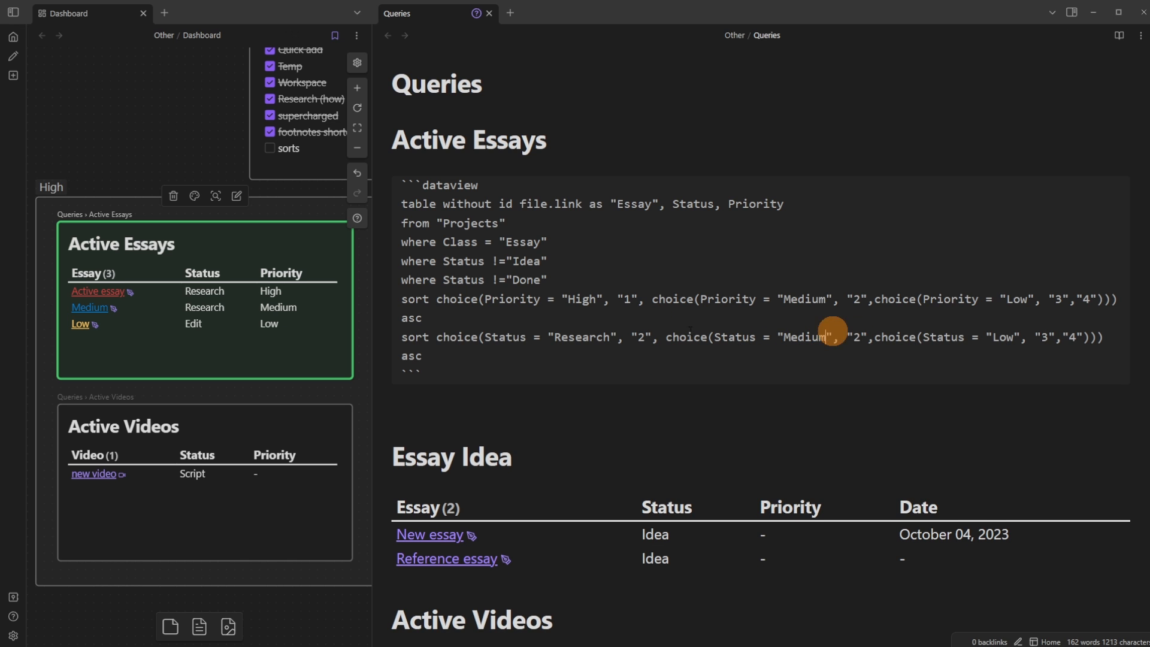
{"action": "key", "text": "BackSpace"}
{"action": "type", "text": "Research"}
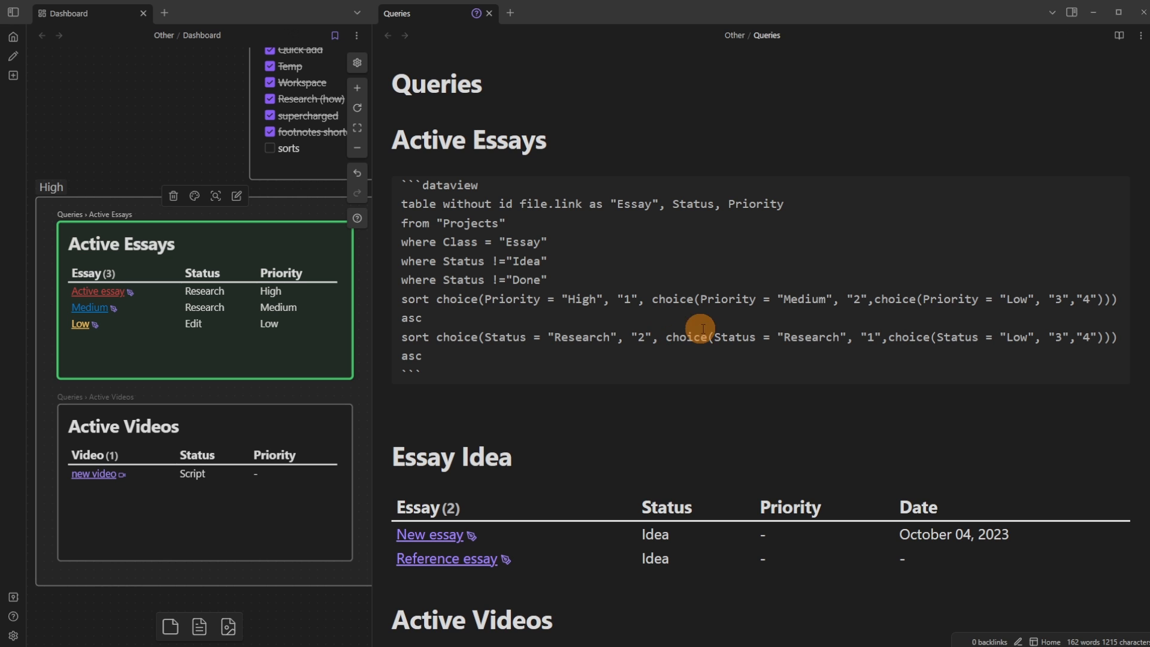
Step: Examine the Status options in the Medium essay's fields and close them without choosing another value
{"action": "left_click", "coordinate": [112, 309]}
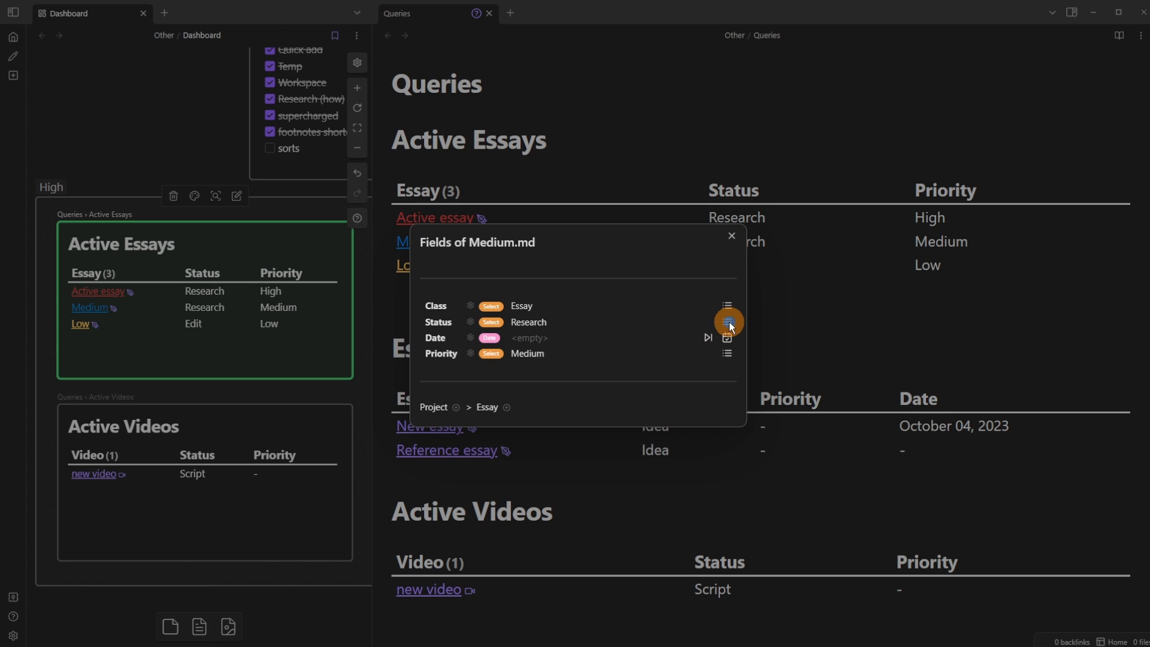
{"action": "left_click", "coordinate": [728, 321]}
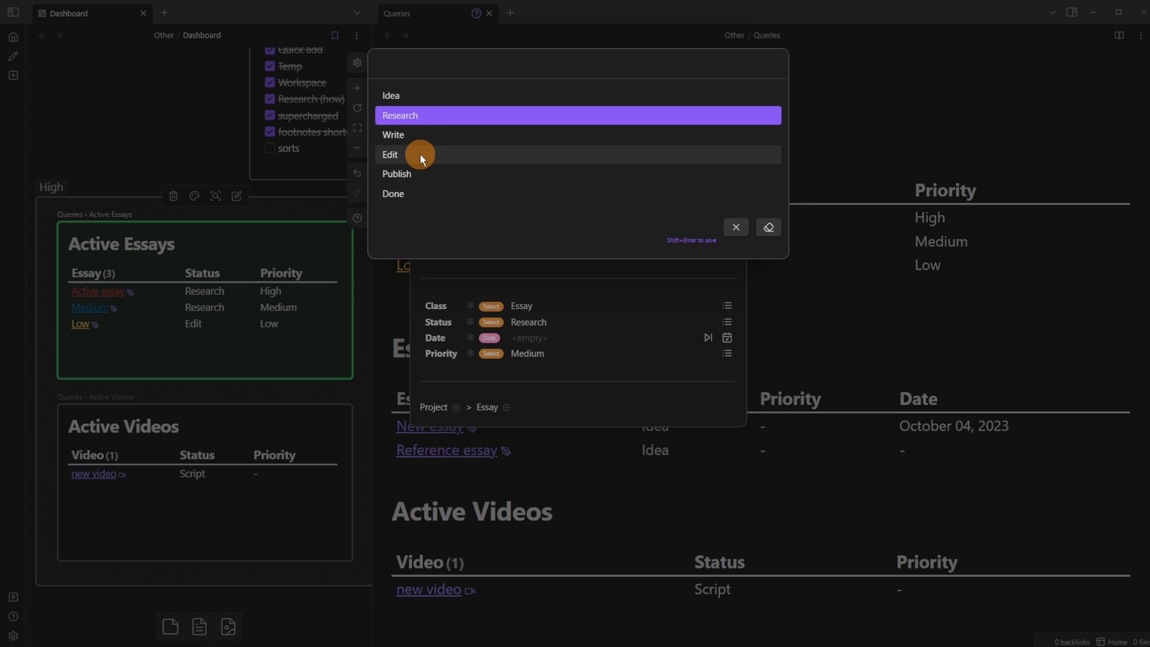
{"action": "left_click", "coordinate": [907, 148]}
{"action": "left_click", "coordinate": [840, 317]}
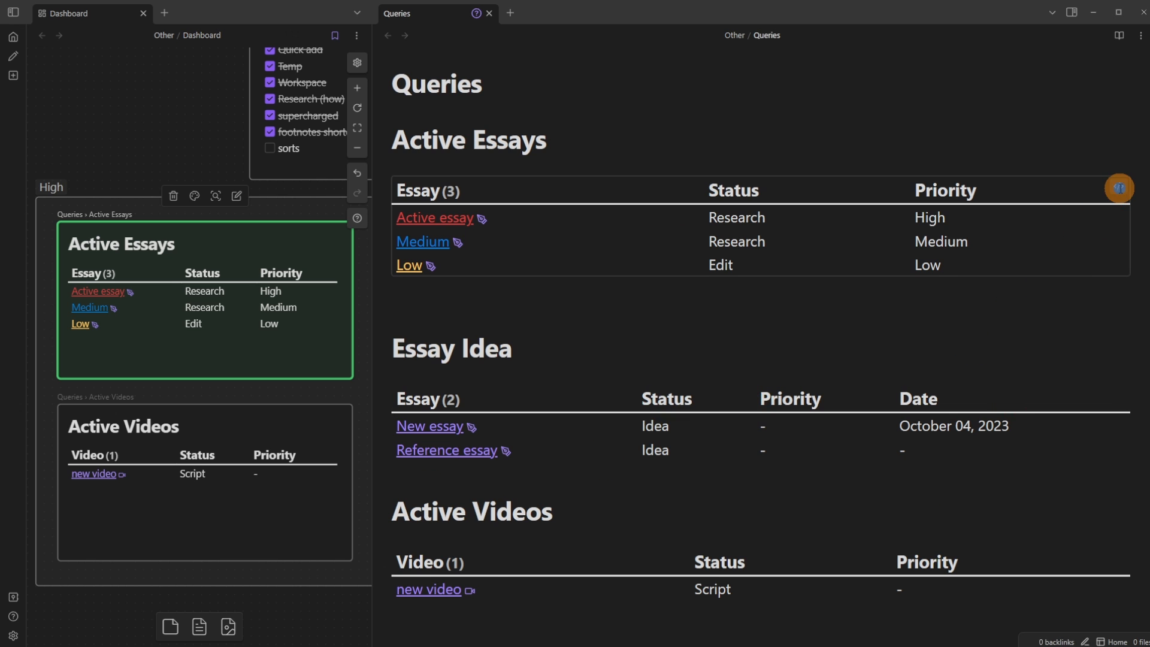
Step: Replace Low with Write in the third choice of the Active Essays Status sort line
{"action": "left_click", "coordinate": [1119, 189]}
{"action": "left_click", "coordinate": [1026, 337]}
{"action": "key", "text": "BackSpace"}
{"action": "key", "text": "BackSpace"}
{"action": "key", "text": "BackSpace"}
{"action": "type", "text": "Write\", \"3\",\"4\"))) asc"}
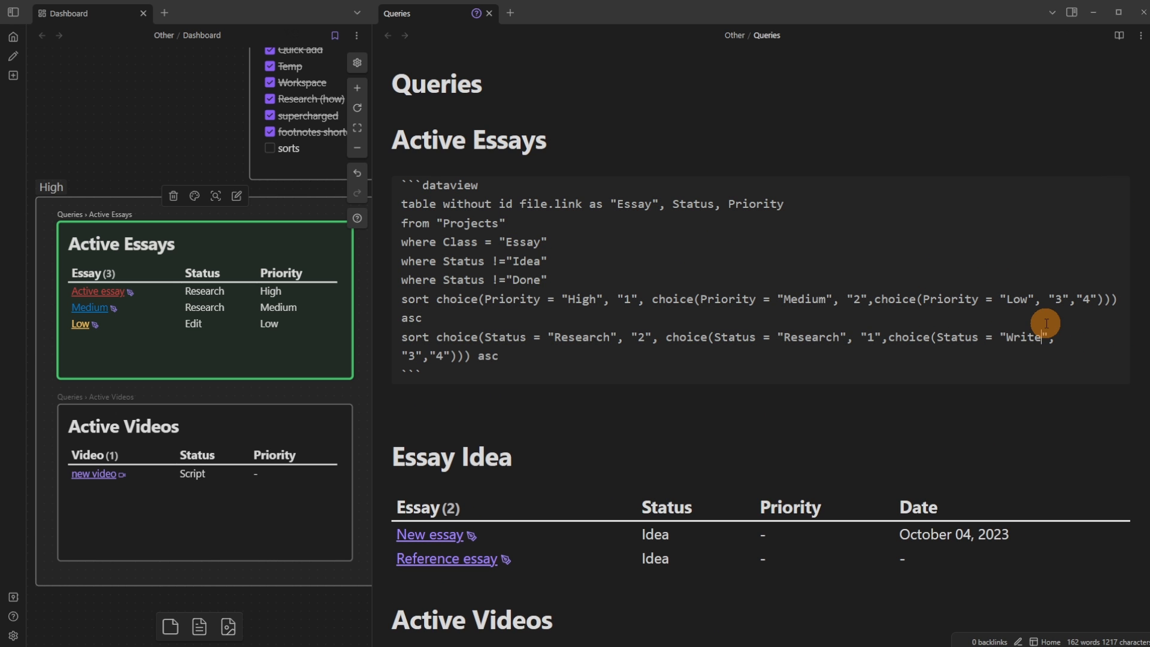
{"action": "left_click", "coordinate": [499, 299]}
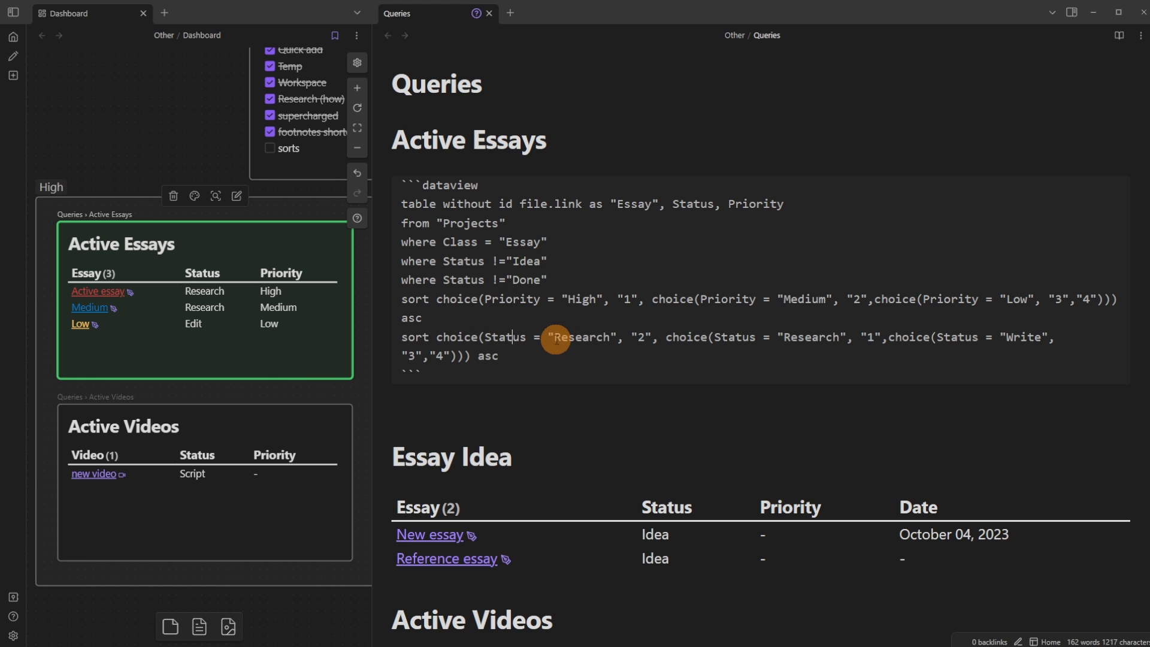
Step: Set the Priority field of both the Active essay and Low notes to Medium
{"action": "left_click", "coordinate": [129, 293]}
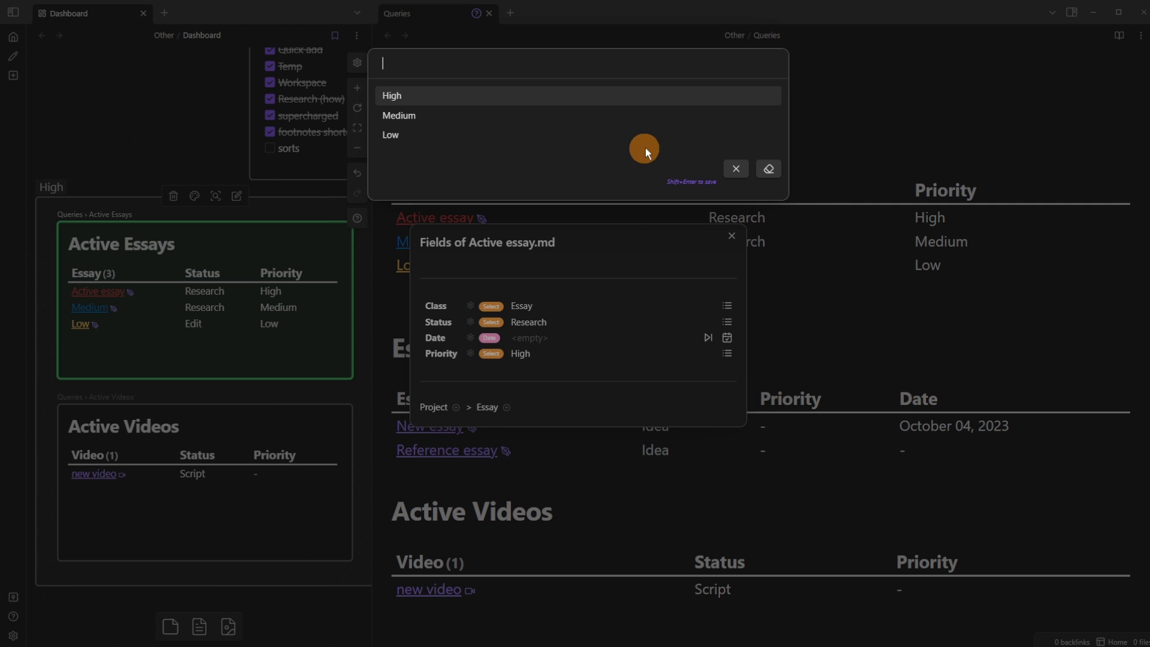
{"action": "left_click", "coordinate": [659, 118]}
{"action": "left_click", "coordinate": [95, 325]}
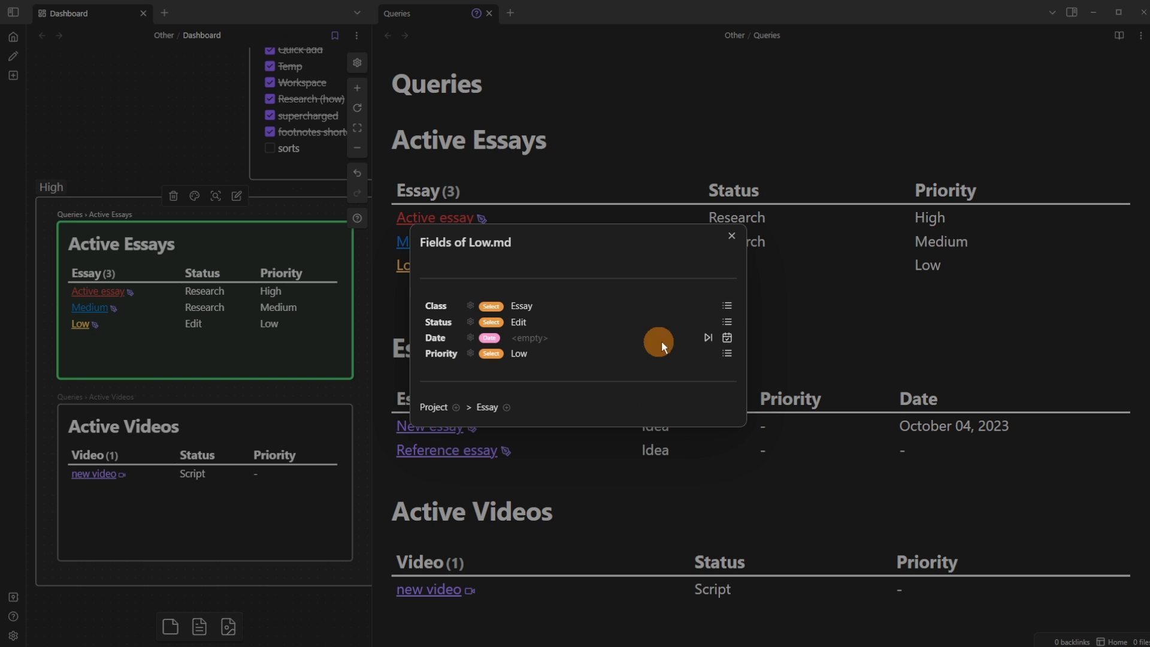
{"action": "left_click", "coordinate": [731, 353]}
{"action": "left_click", "coordinate": [516, 120]}
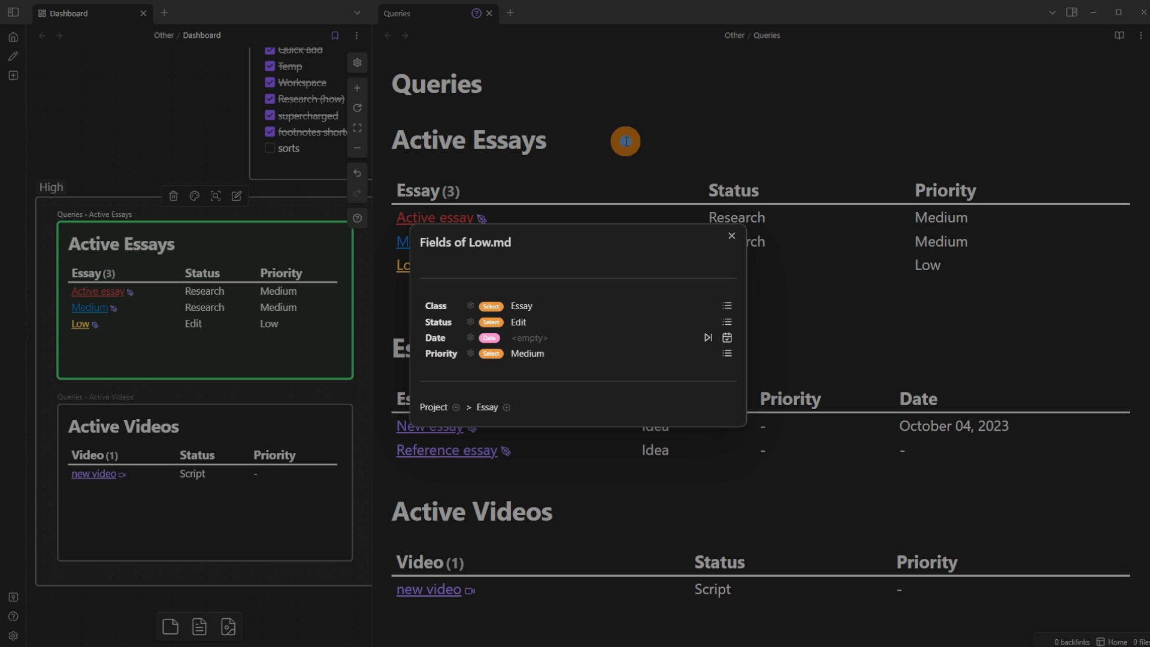
Step: Replace Research with Edit in the second choice of the Active Essays query's Status sort line
{"action": "left_click", "coordinate": [568, 169]}
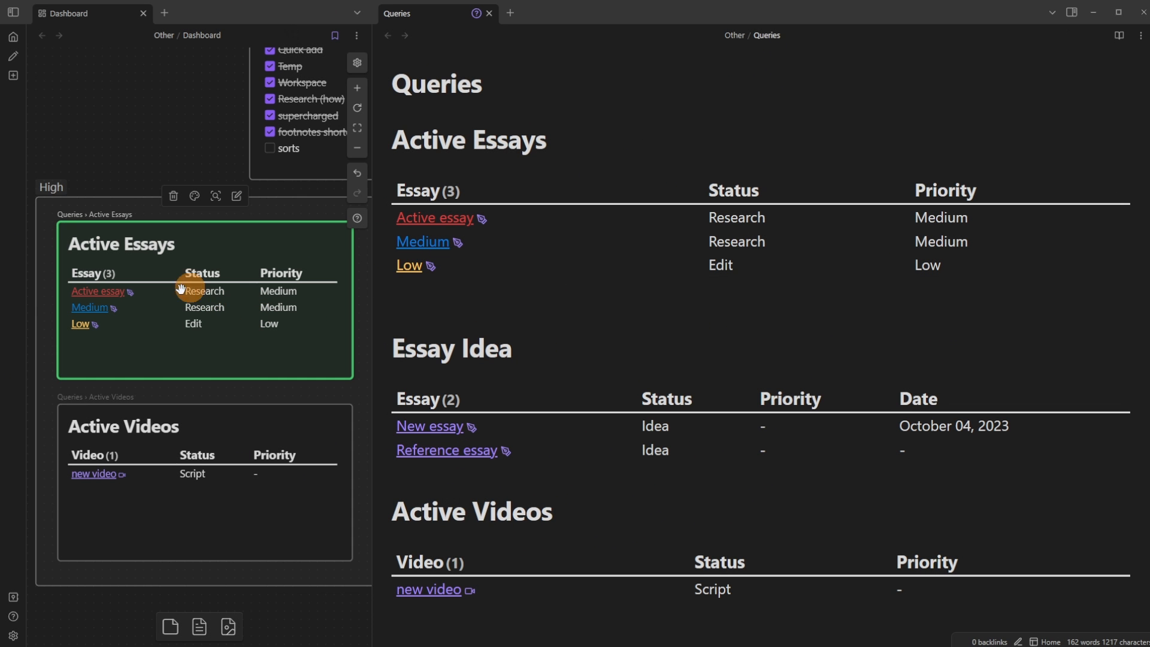
{"action": "left_click", "coordinate": [1117, 186]}
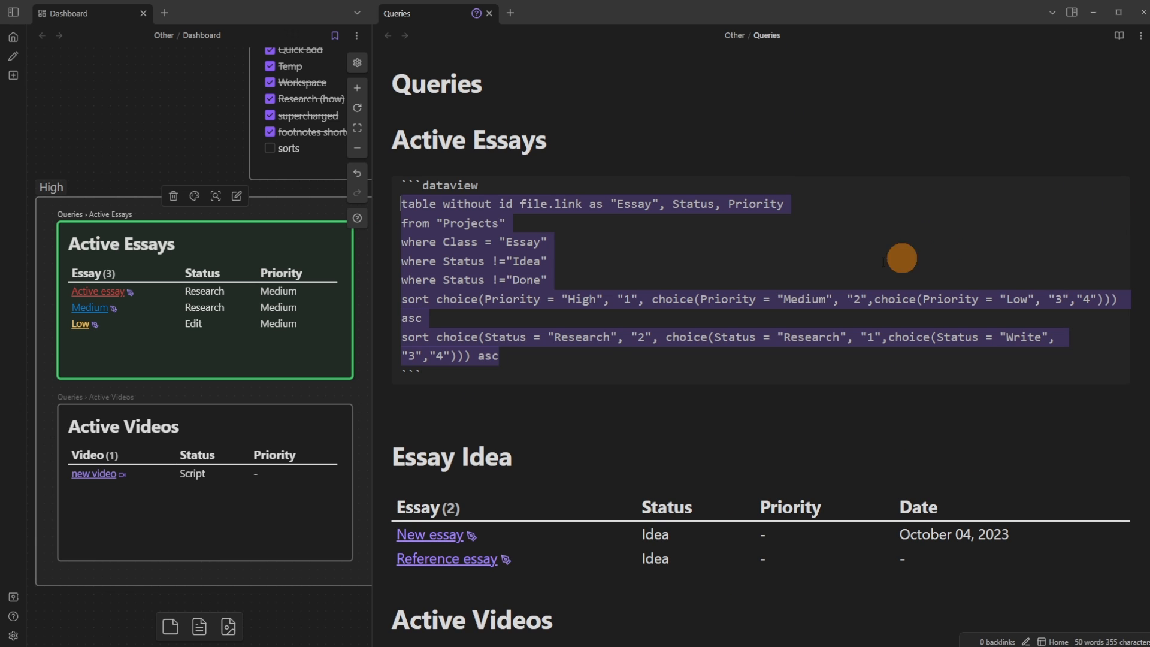
{"action": "left_click", "coordinate": [597, 333]}
{"action": "left_click", "coordinate": [492, 301]}
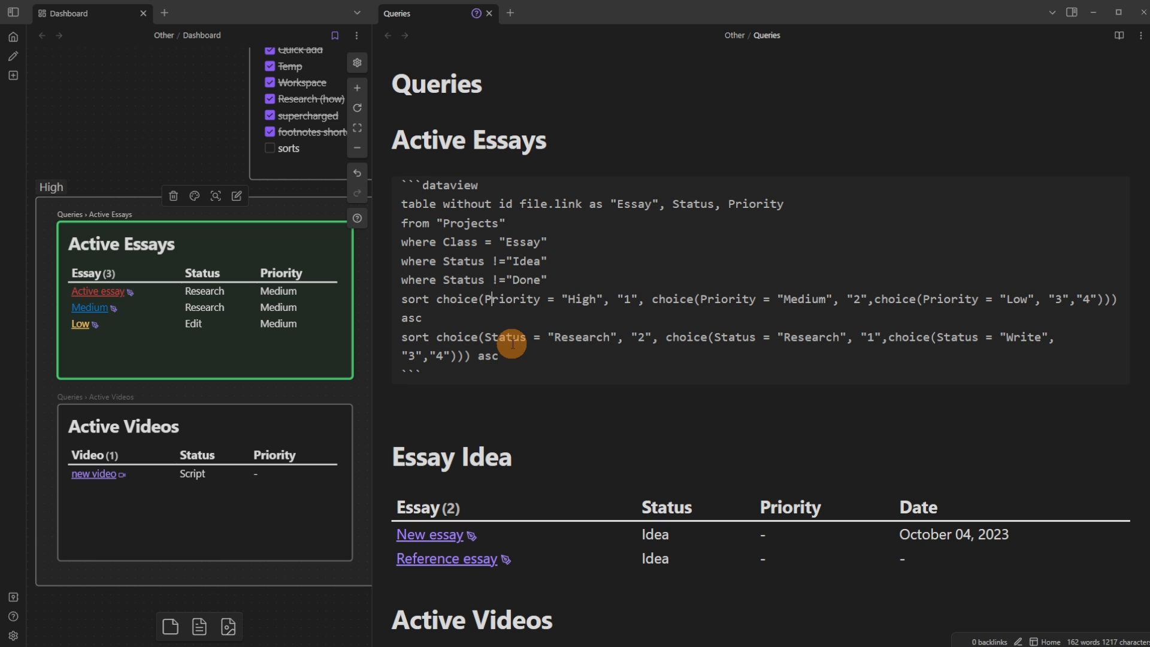
{"action": "left_click", "coordinate": [578, 335]}
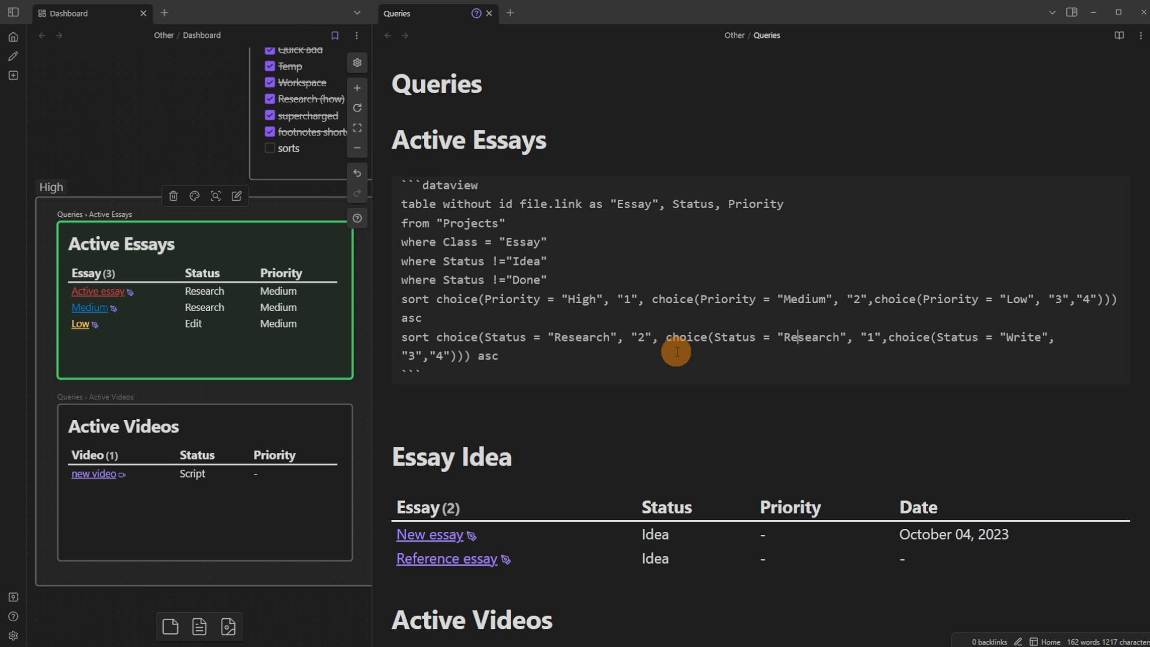
{"action": "left_click", "coordinate": [840, 337]}
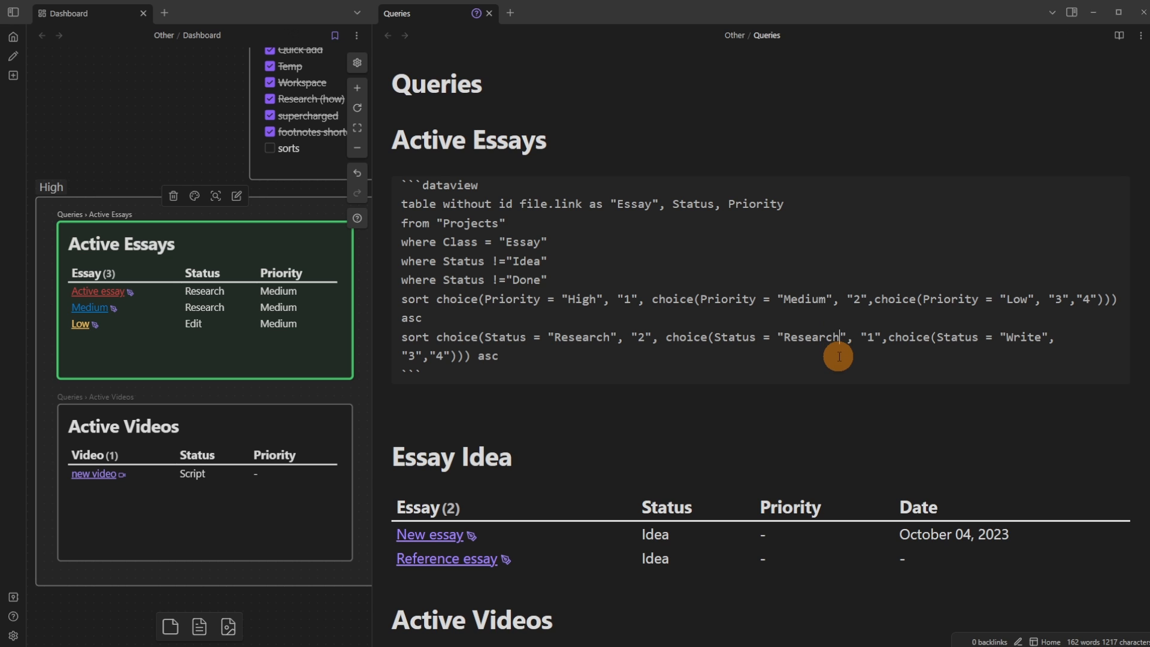
{"action": "key", "text": "ctrl+BackSpace"}
{"action": "type", "text": "Edit"}
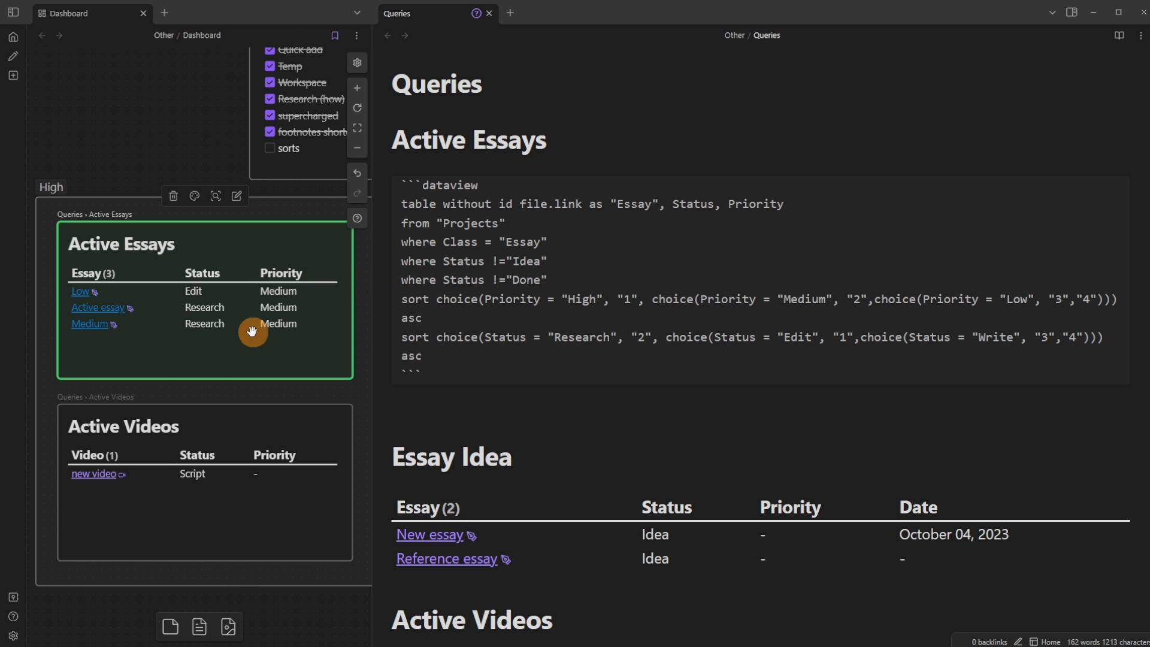
Step: Set the Medium essay's Status field to Write and reopen the Active Essays query to review its Status sort line
{"action": "left_click", "coordinate": [113, 324]}
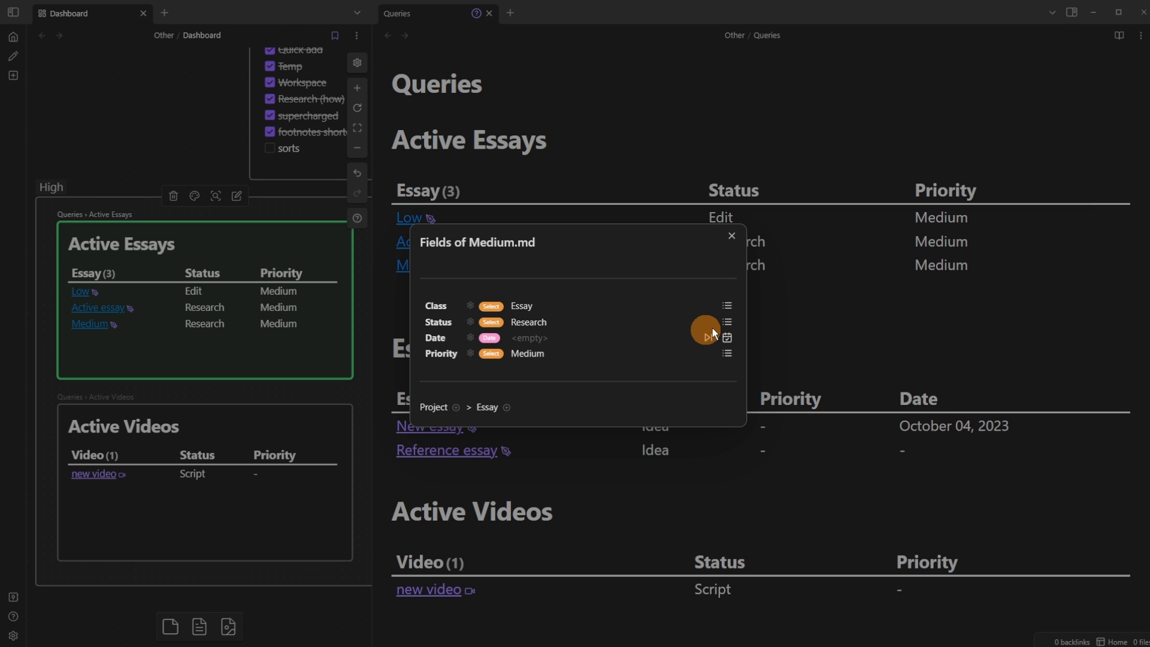
{"action": "left_click", "coordinate": [730, 321]}
{"action": "left_click", "coordinate": [455, 135]}
{"action": "left_click", "coordinate": [805, 322]}
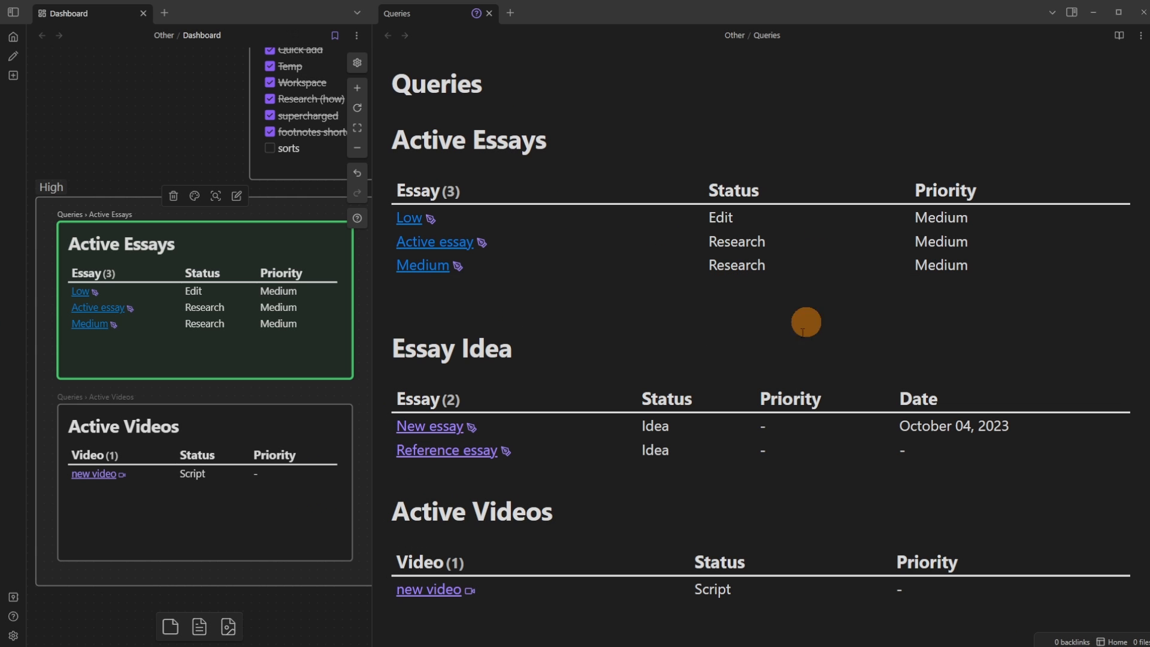
{"action": "left_click", "coordinate": [1117, 186]}
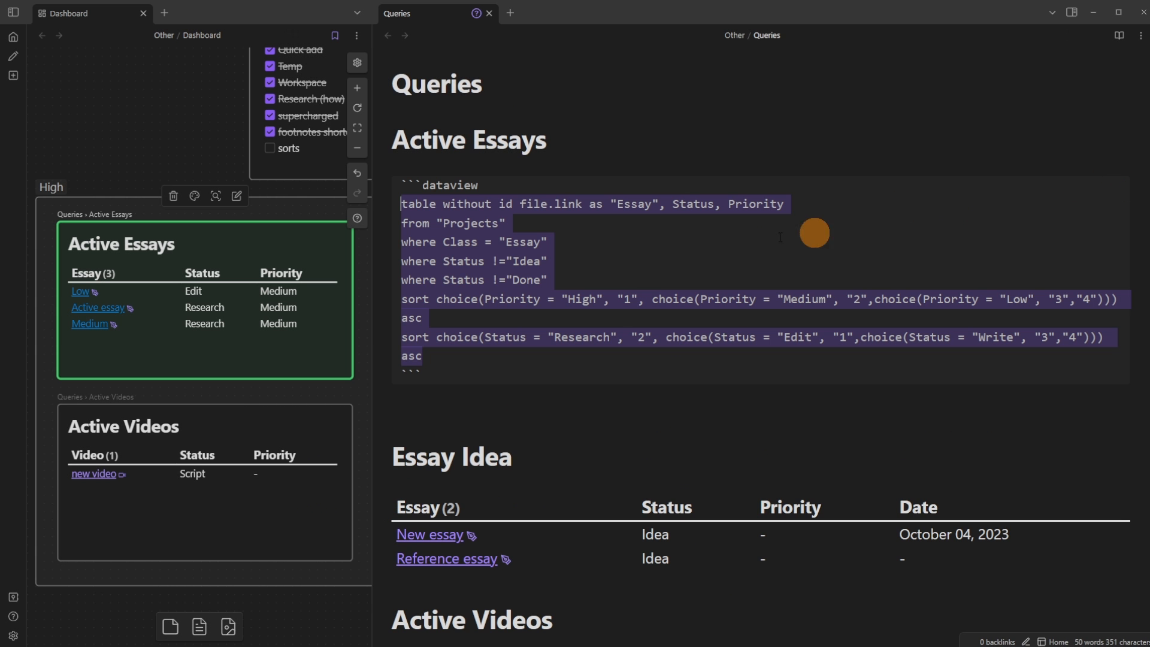
{"action": "left_click", "coordinate": [493, 319]}
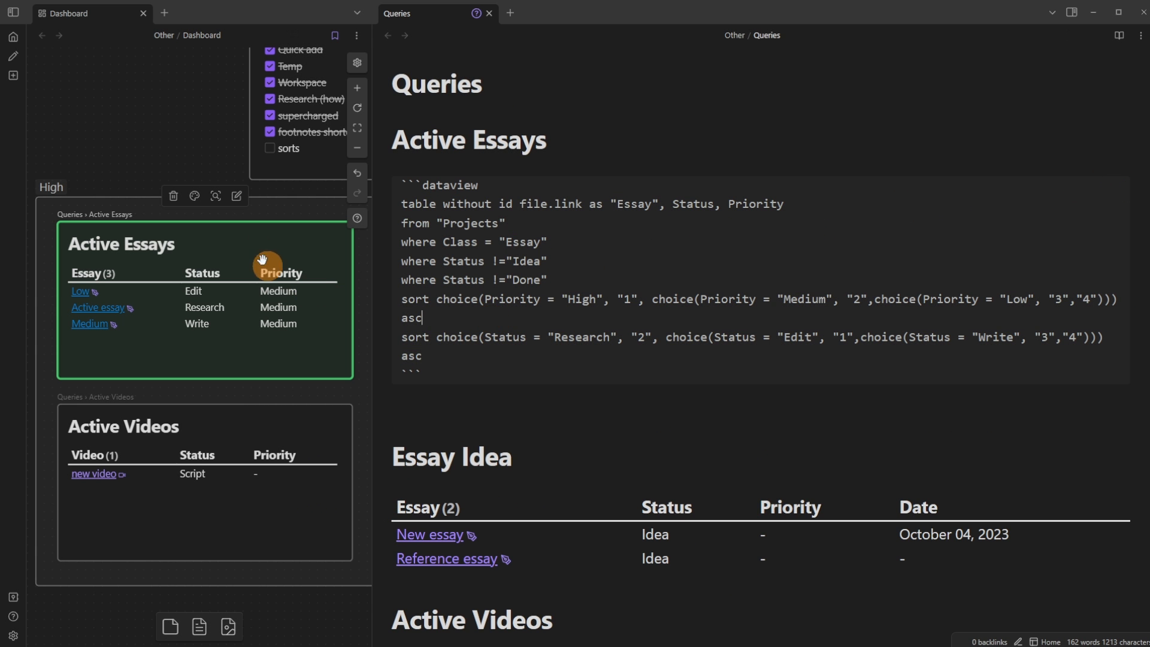
{"action": "left_click", "coordinate": [526, 339]}
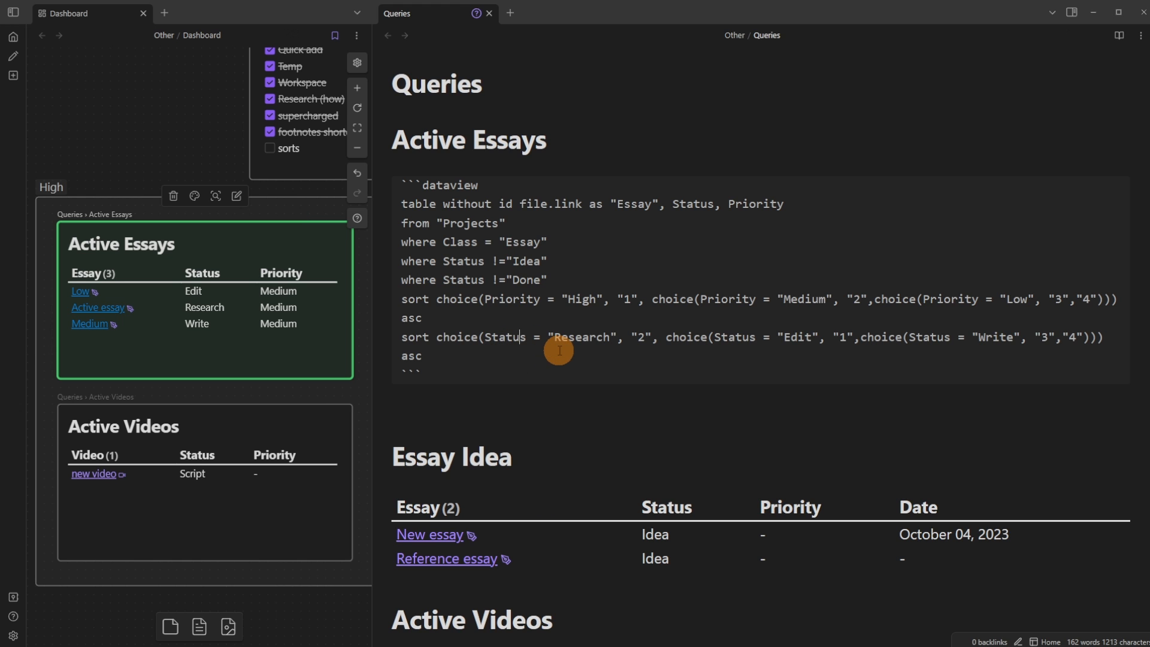
{"action": "left_click", "coordinate": [805, 337]}
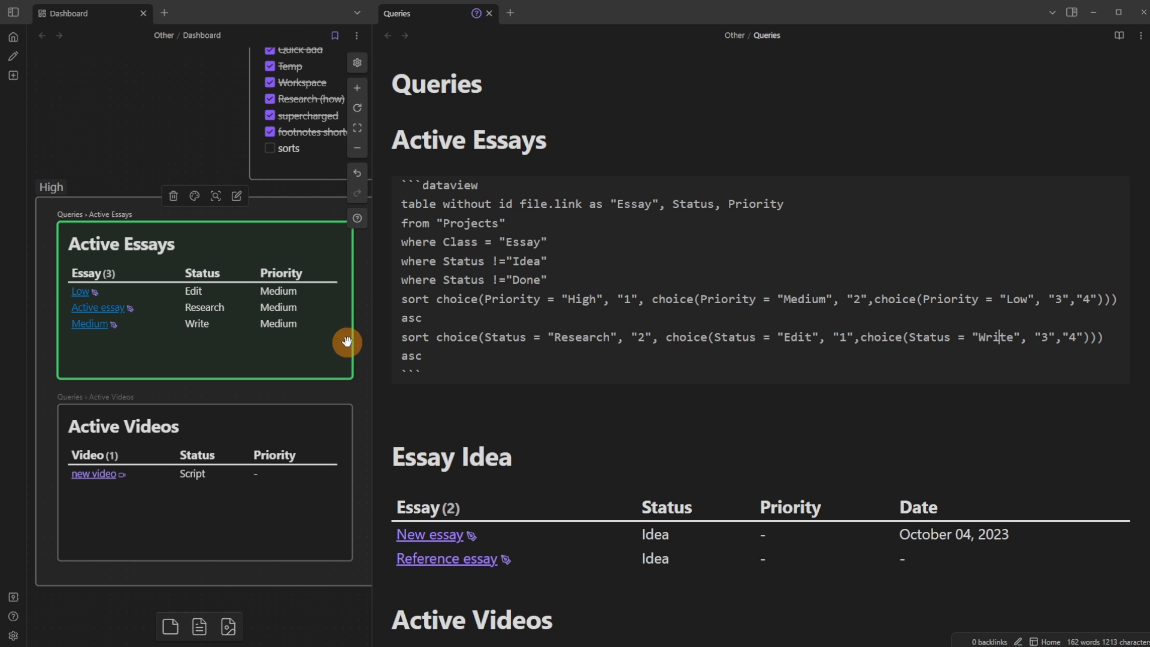
Step: Set the Low essay's Priority field to High and reopen the Active Essays query code
{"action": "left_click", "coordinate": [94, 293]}
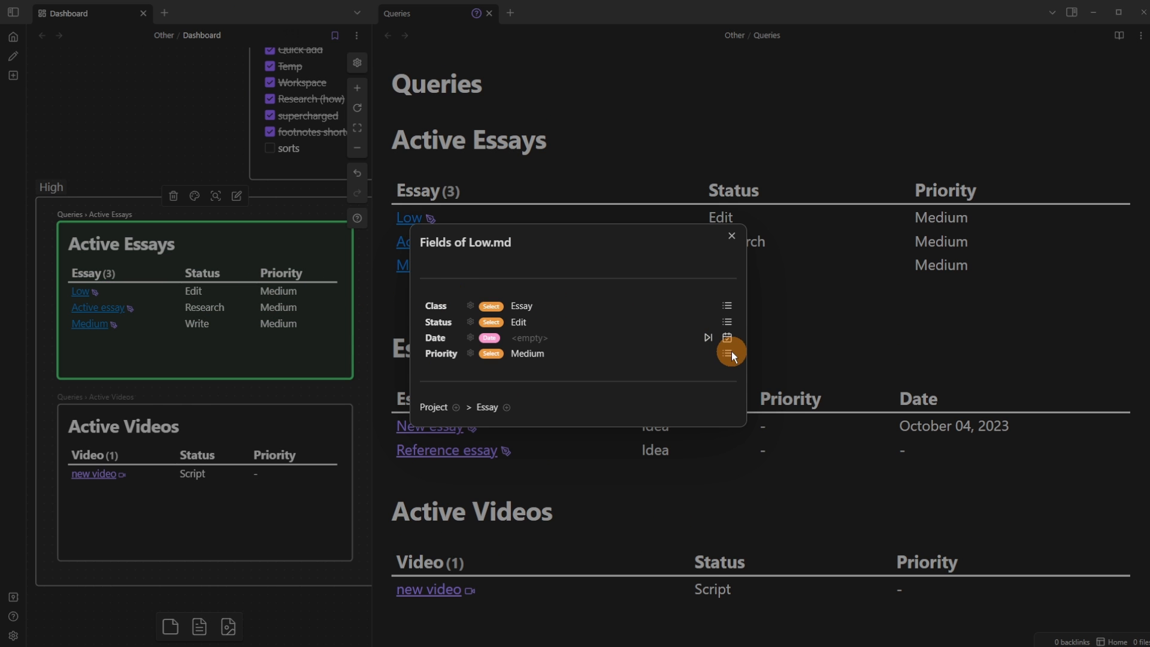
{"action": "left_click", "coordinate": [196, 297]}
{"action": "left_click", "coordinate": [727, 354]}
{"action": "left_click", "coordinate": [457, 97]}
{"action": "left_click", "coordinate": [509, 190]}
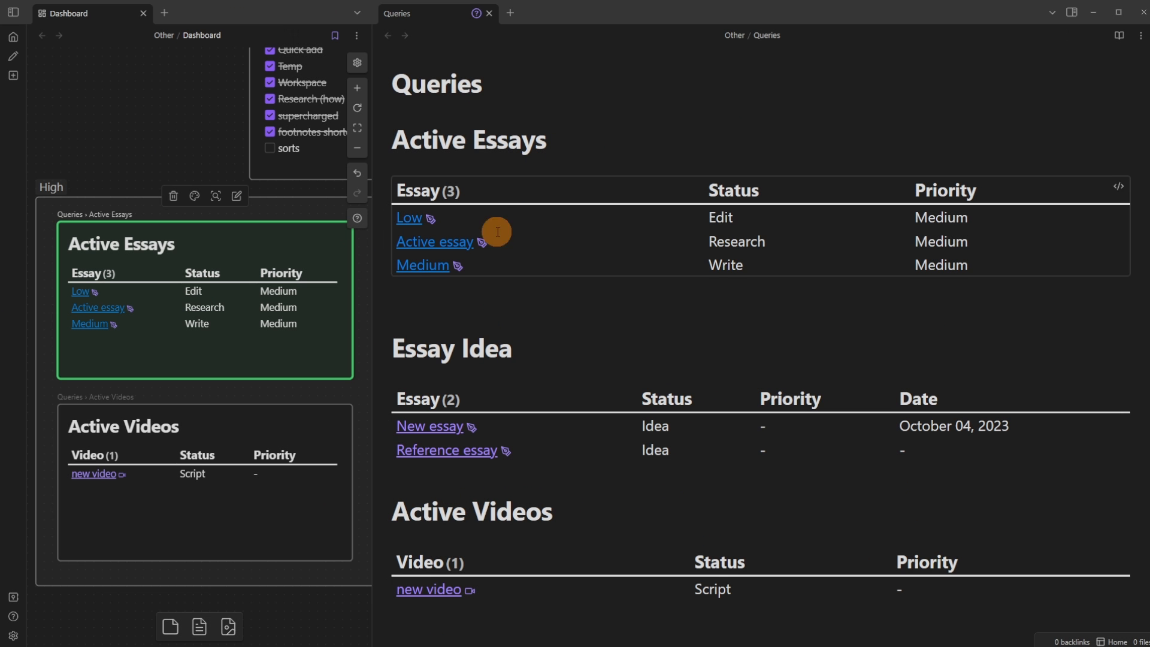
{"action": "left_click", "coordinate": [1121, 188]}
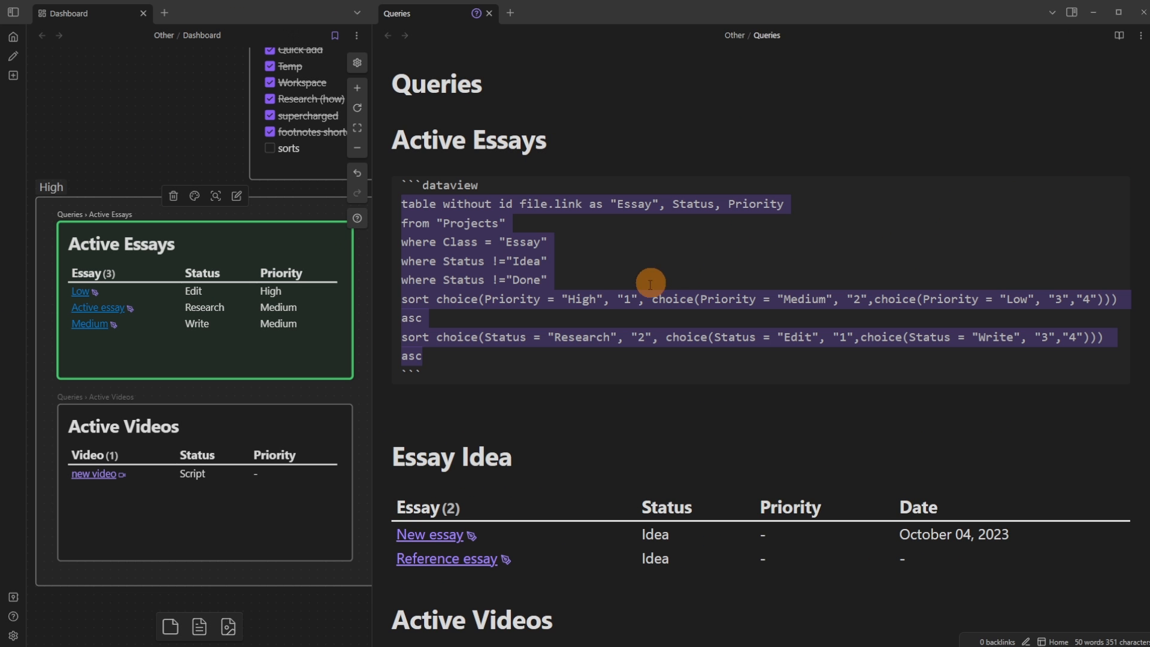
{"action": "left_click", "coordinate": [620, 297]}
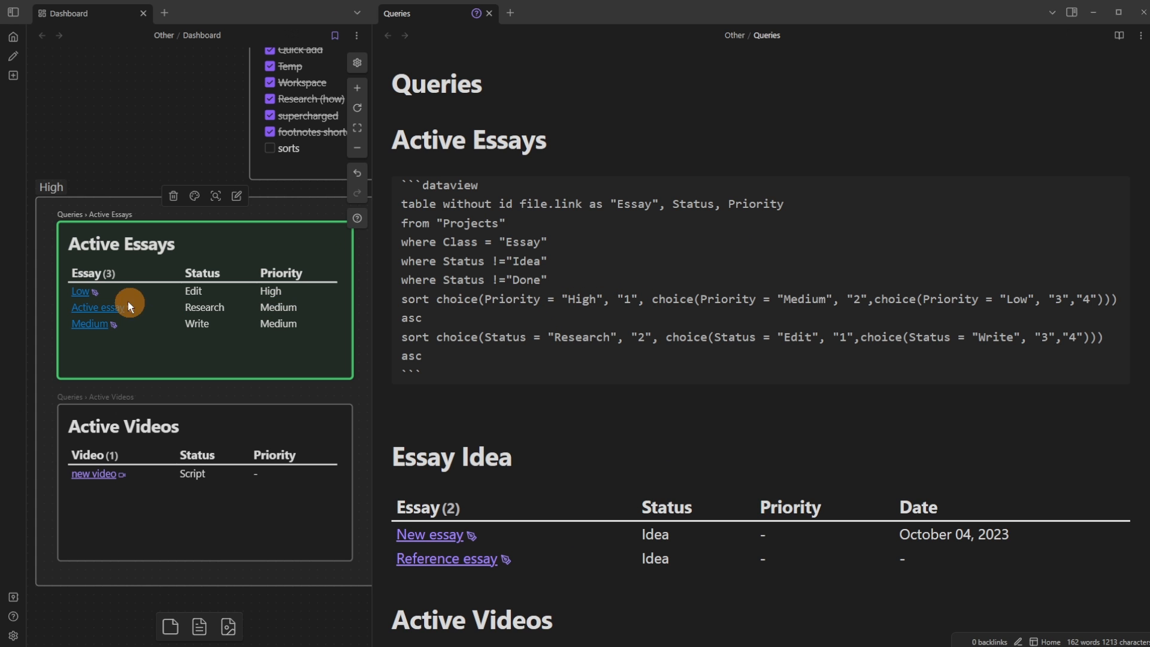
Step: Set the Low essay's Priority field to Low and return to the sort lines of the Active Essays query
{"action": "left_click", "coordinate": [96, 294]}
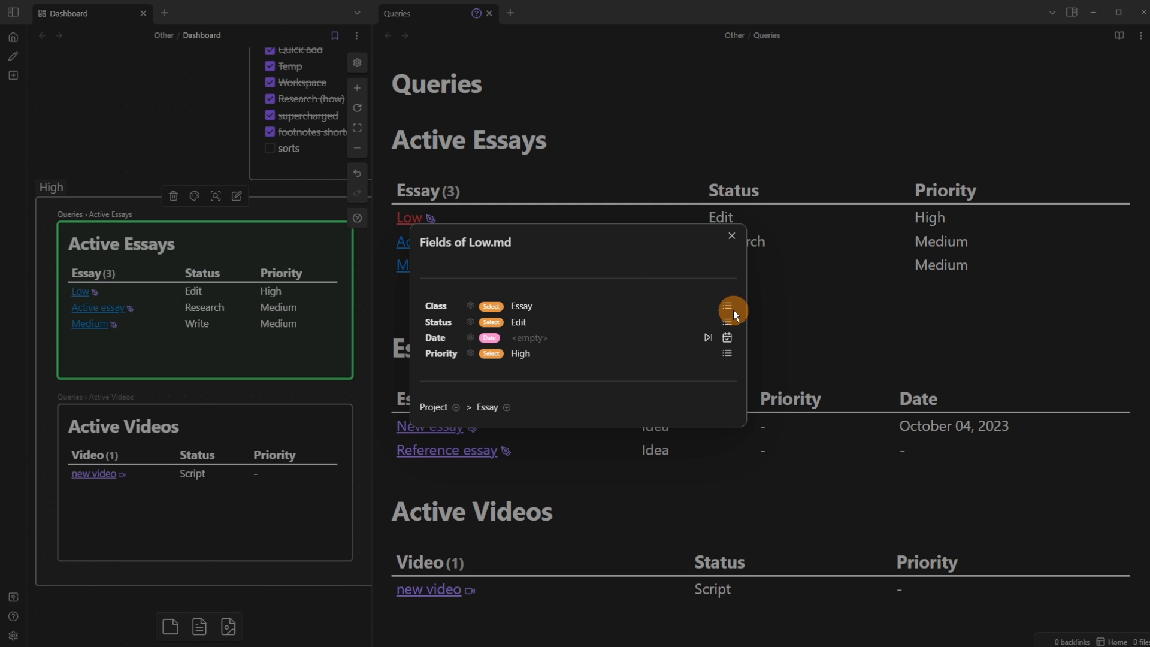
{"action": "left_click", "coordinate": [727, 354]}
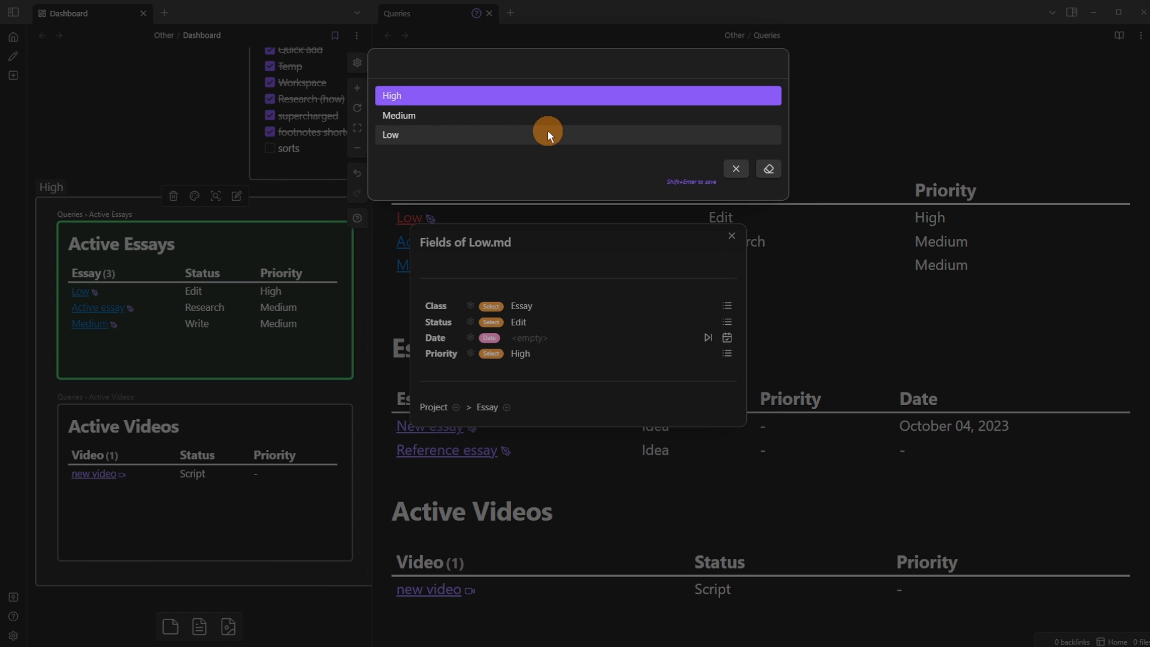
{"action": "left_click", "coordinate": [548, 134]}
{"action": "left_click", "coordinate": [648, 152]}
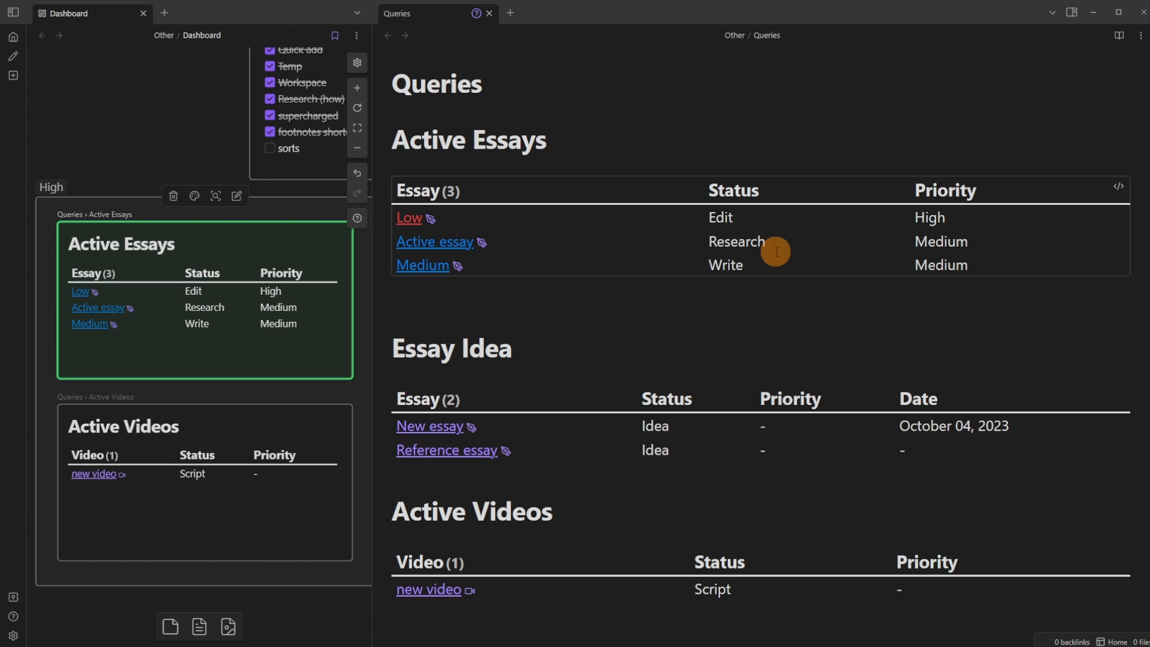
{"action": "left_click", "coordinate": [1118, 186]}
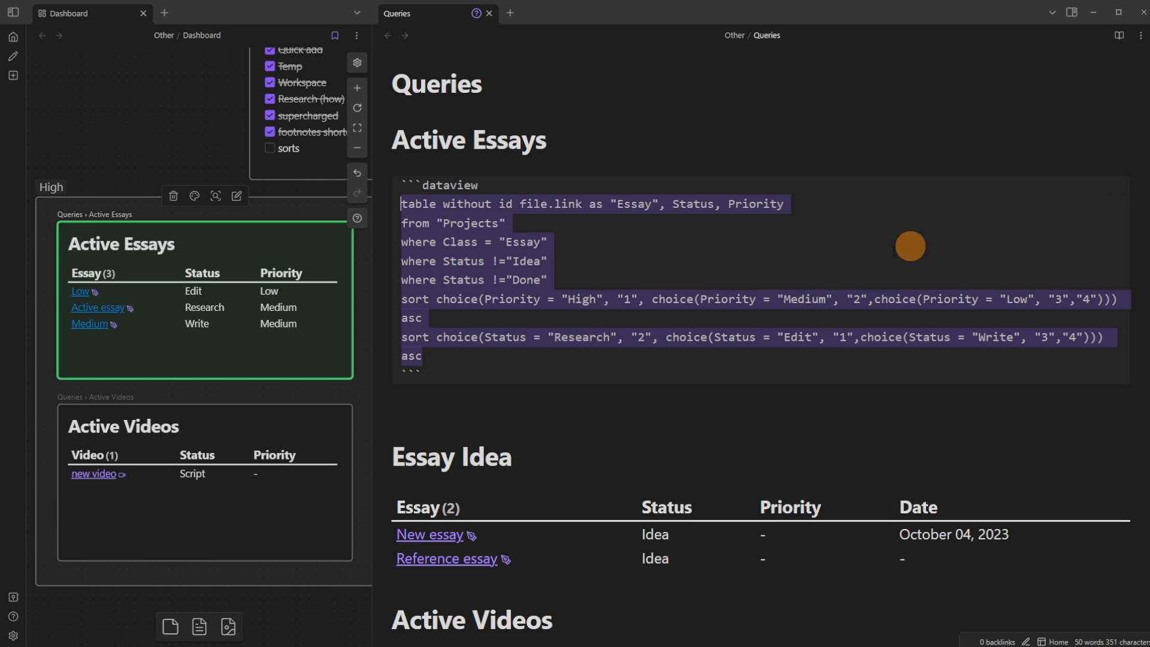
{"action": "left_click", "coordinate": [633, 318]}
{"action": "left_click", "coordinate": [473, 339]}
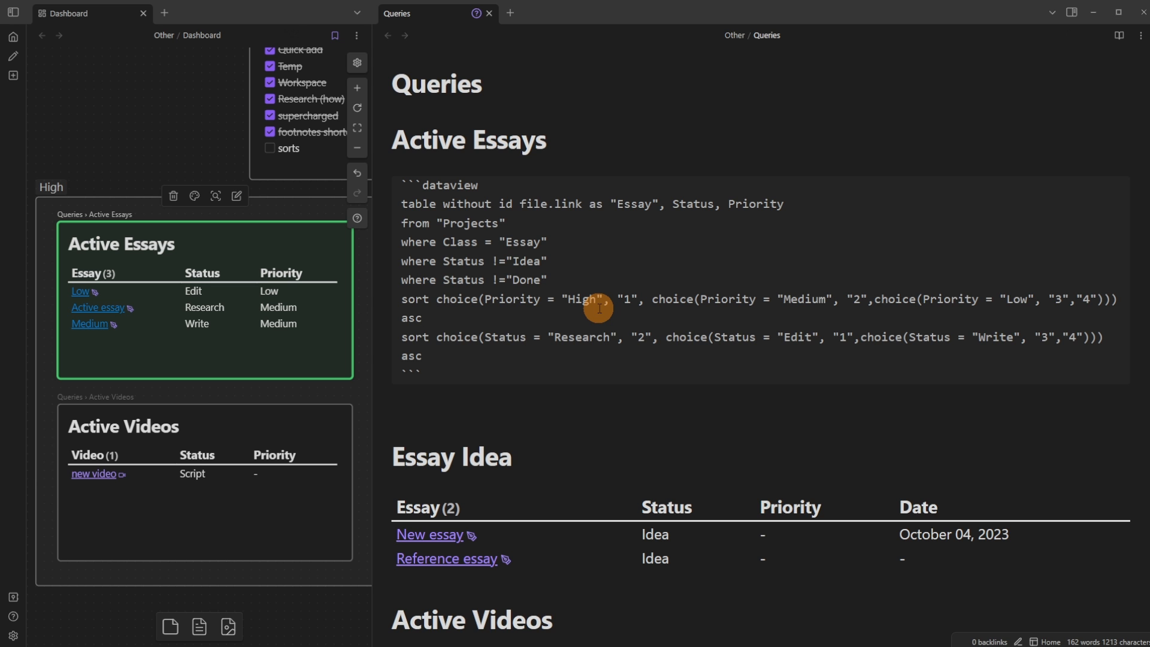
Step: Assign the hotkeys Ctrl + Down arrow to Move line down and Ctrl + Up arrow to Move line up
{"action": "left_click", "coordinate": [14, 635]}
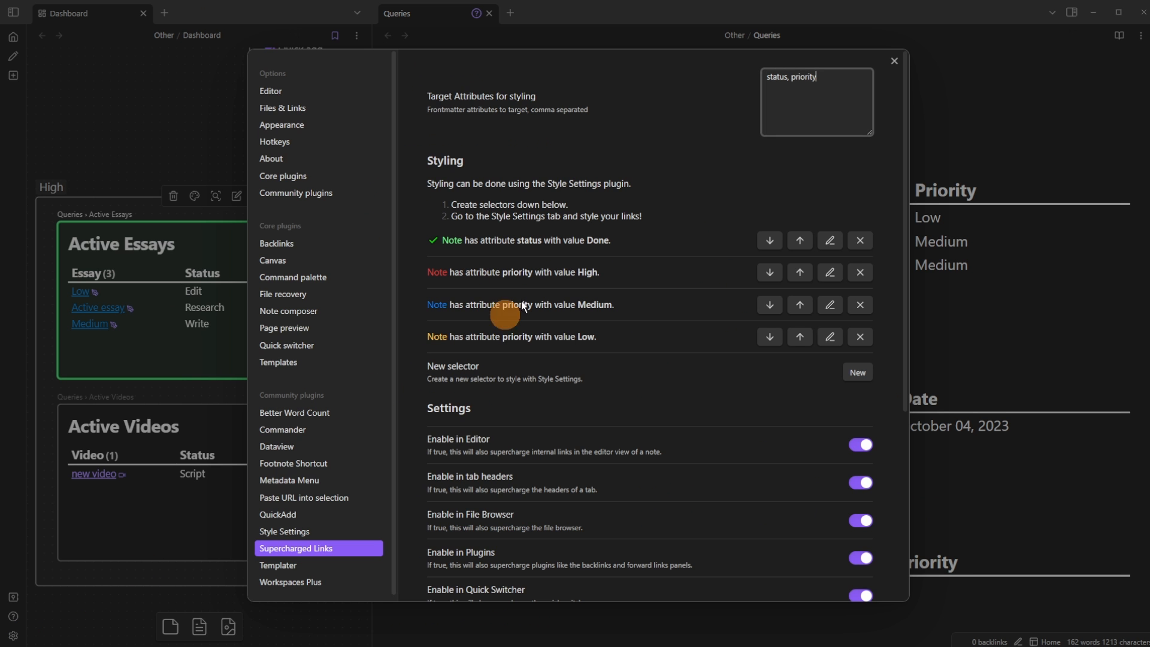
{"action": "left_click", "coordinate": [339, 146]}
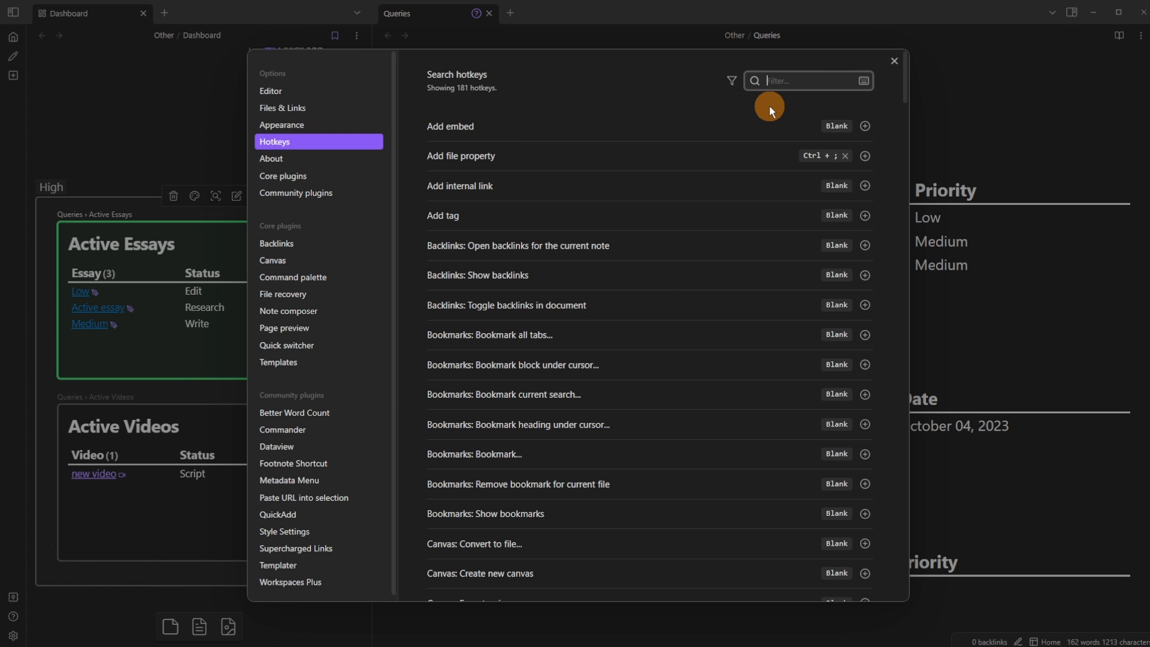
{"action": "type", "text": "line"}
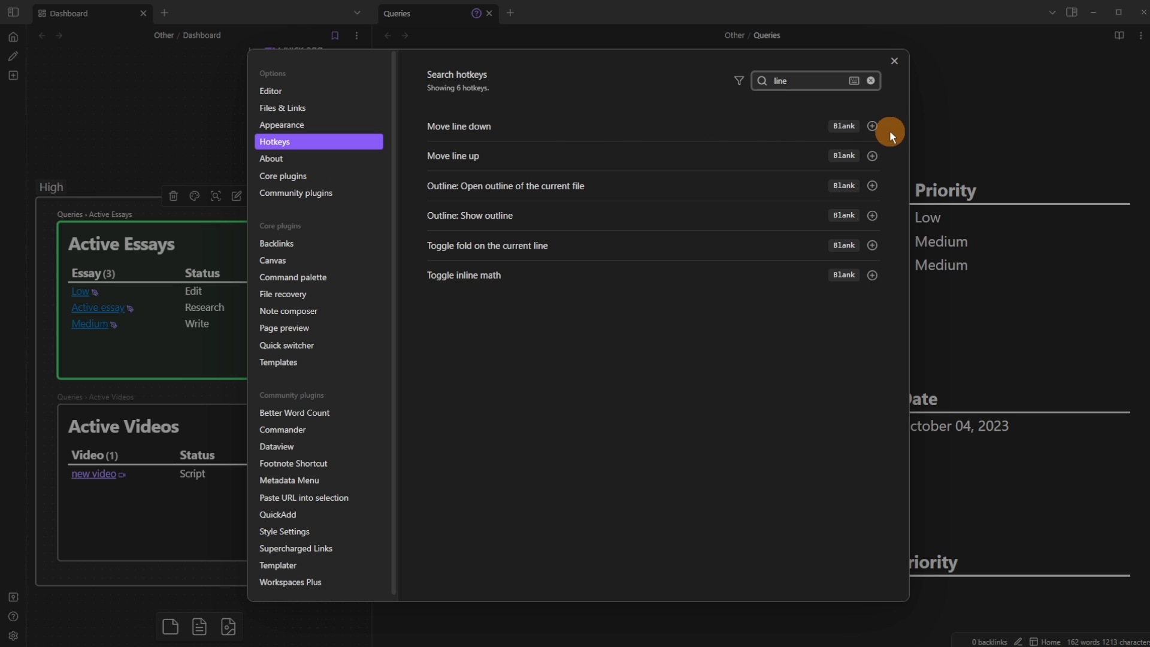
{"action": "left_click", "coordinate": [873, 125]}
{"action": "key", "text": "ctrl+Down"}
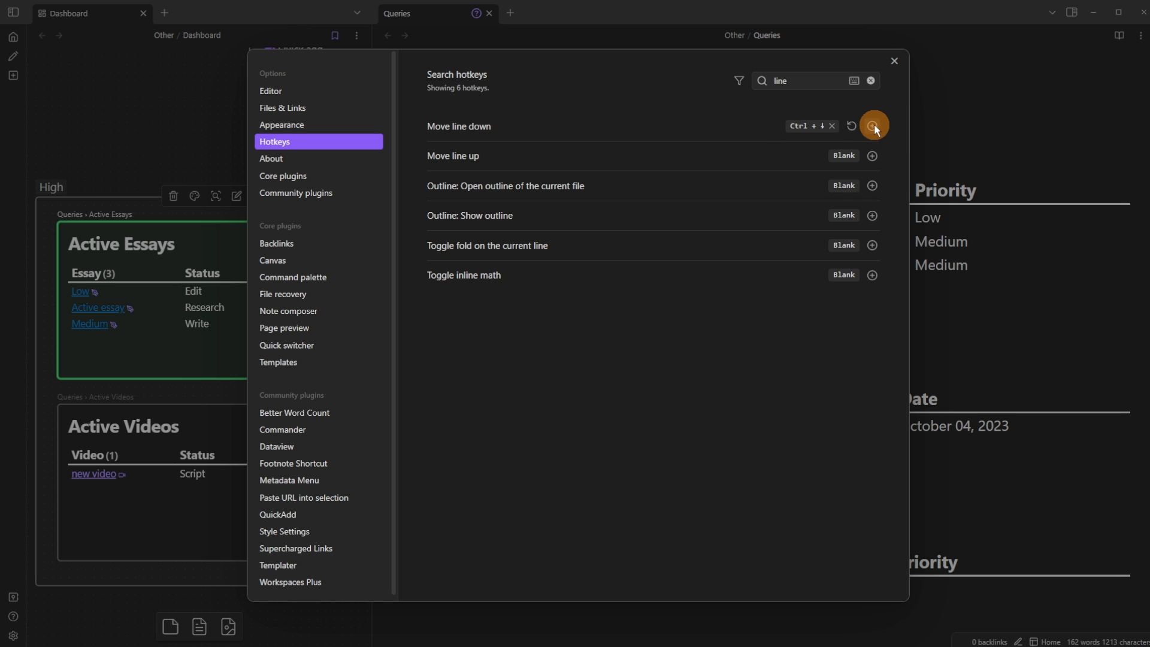
{"action": "left_click", "coordinate": [872, 156]}
{"action": "key", "text": "ctrl+Up"}
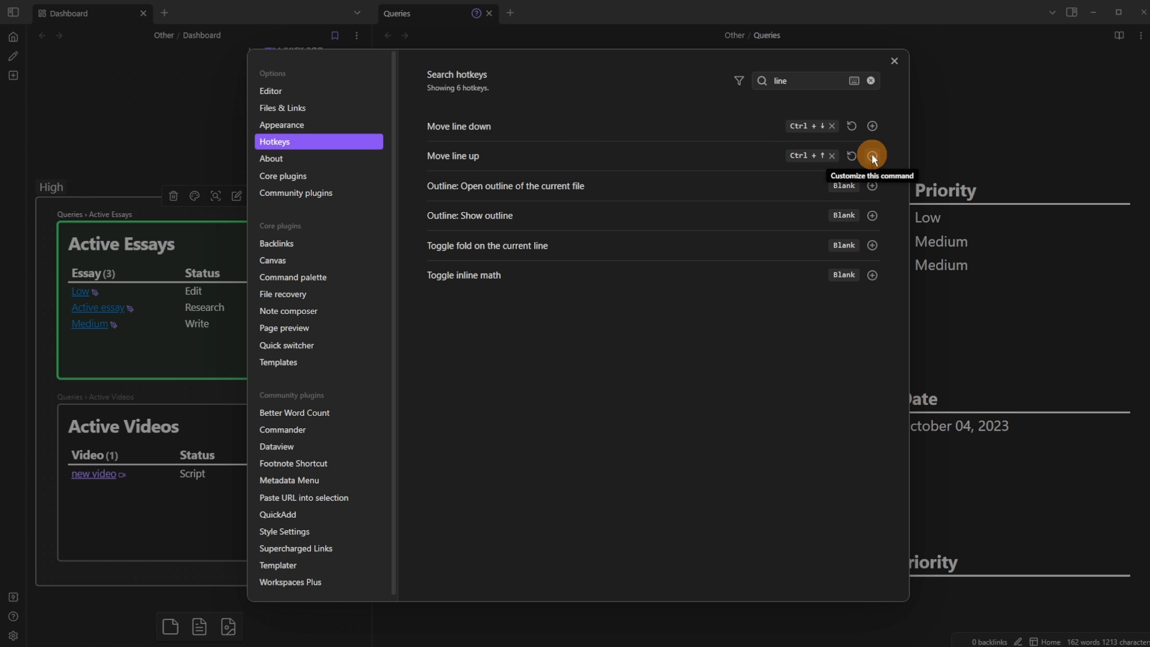
{"action": "left_click", "coordinate": [1108, 159]}
Step: Move the Priority sort line below the Status sort line in the Active Essays query, and put it back above
{"action": "left_click", "coordinate": [1117, 187]}
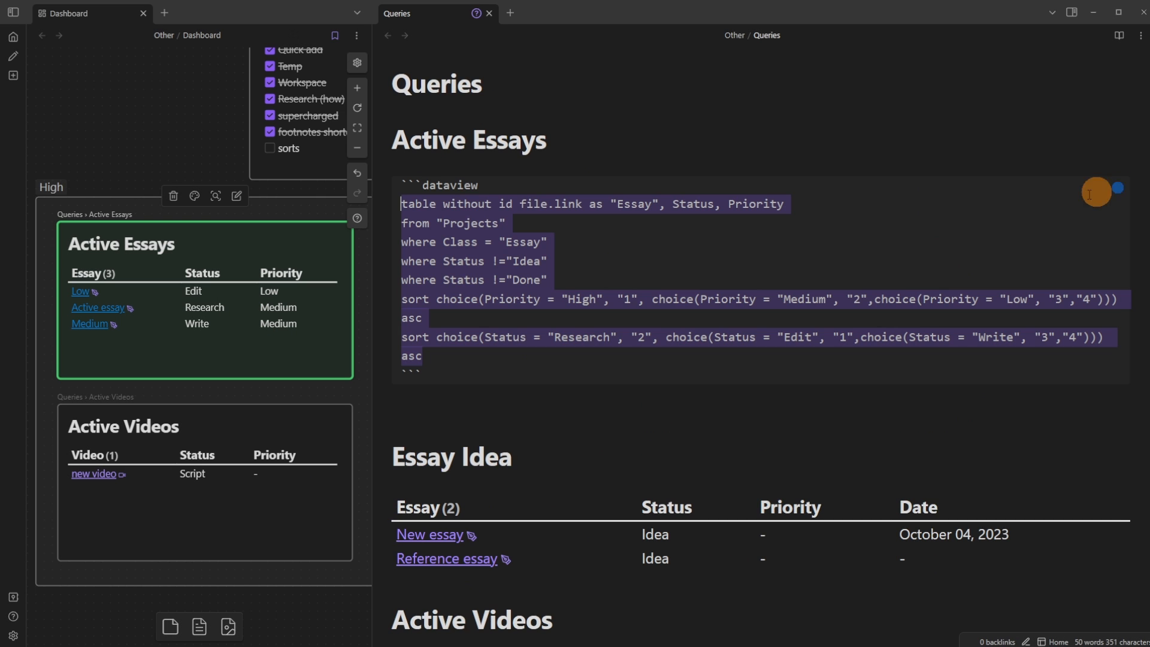
{"action": "left_click", "coordinate": [615, 302]}
{"action": "key", "text": "ctrl+Down"}
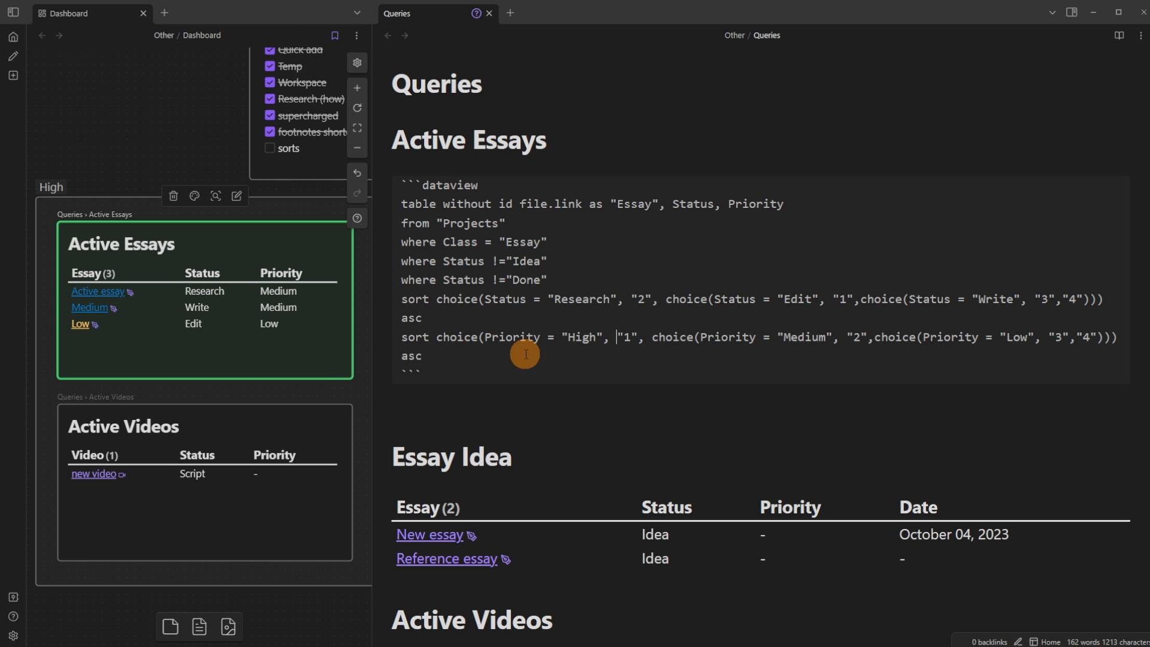
{"action": "key", "text": "alt+Down"}
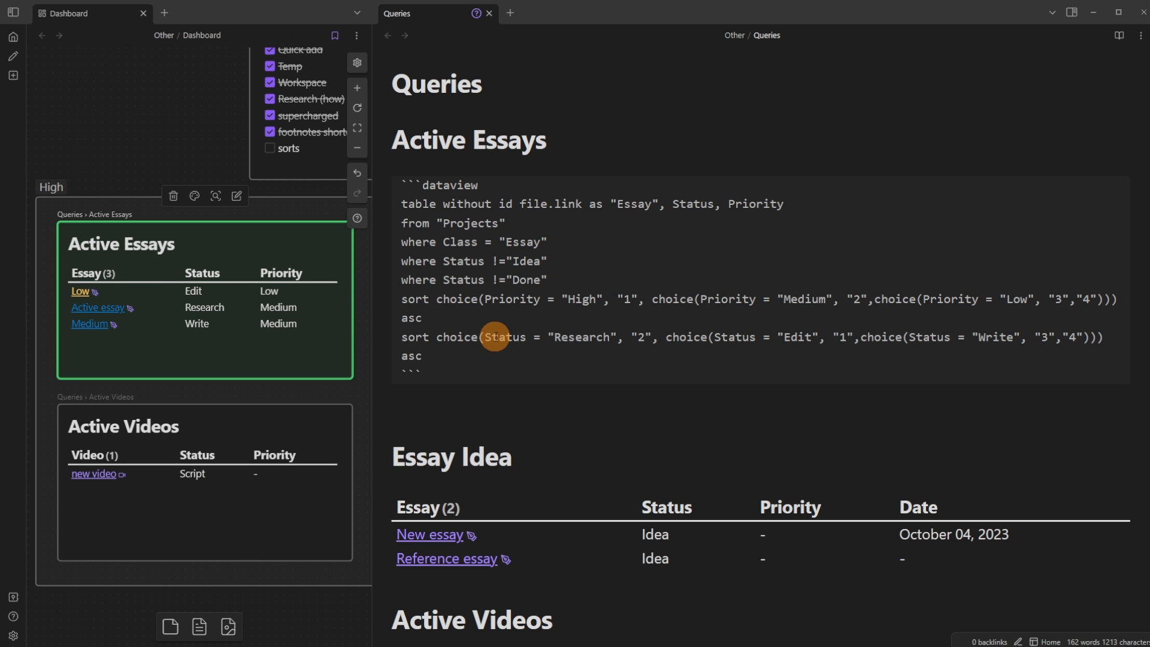
{"action": "left_click", "coordinate": [489, 300]}
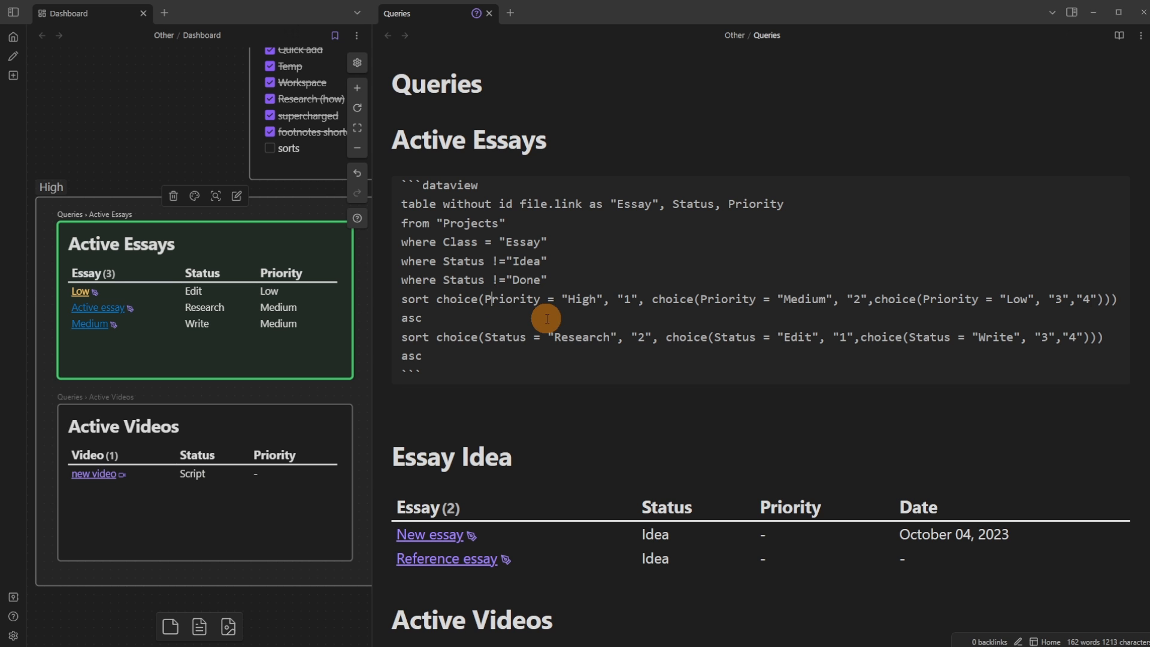
Step: Leave the query code, return to the home Dashboard and fit its canvas in view
{"action": "left_click", "coordinate": [503, 160]}
{"action": "left_click", "coordinate": [13, 37]}
{"action": "left_click", "coordinate": [290, 106]}
{"action": "key", "text": "shift+1"}
{"action": "left_click_drag", "start_coordinate": [618, 124], "coordinate": [604, 145]}
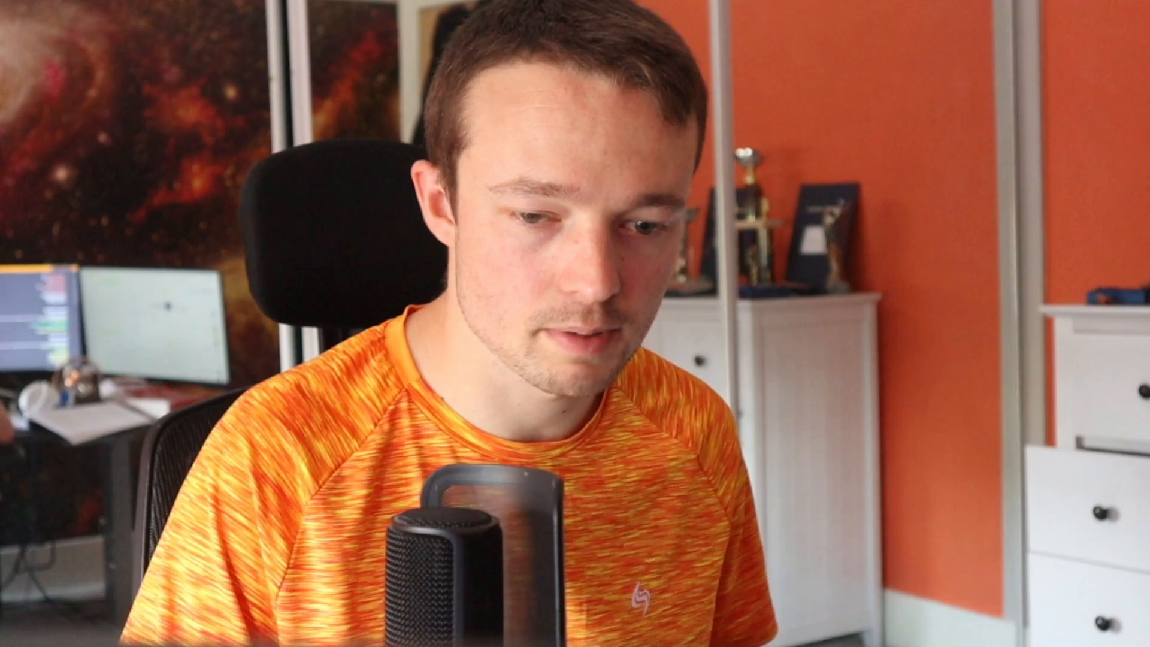